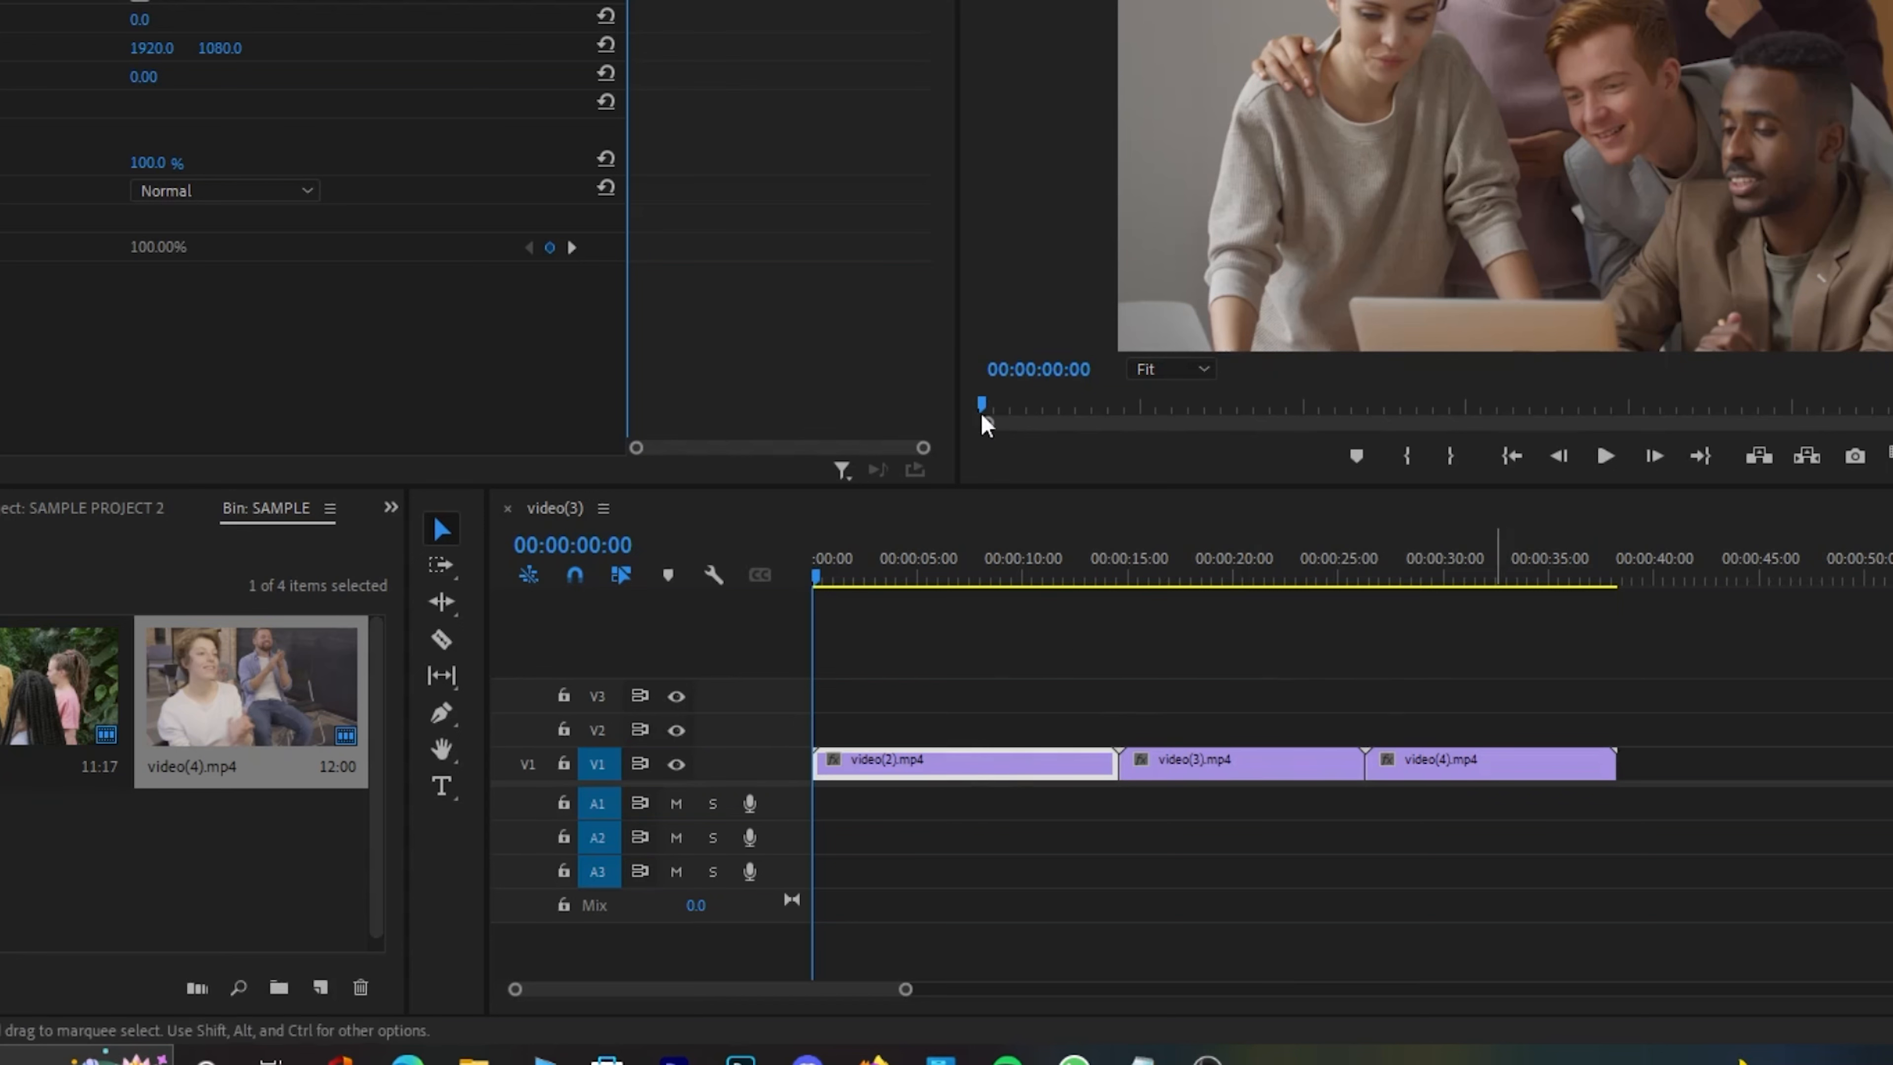
- Scrub through the first clip in the timeline, video(2).mp4, and play the sequence from its start
{"action": "left_click_drag", "start_coordinate": [907, 989], "coordinate": [1253, 992]}
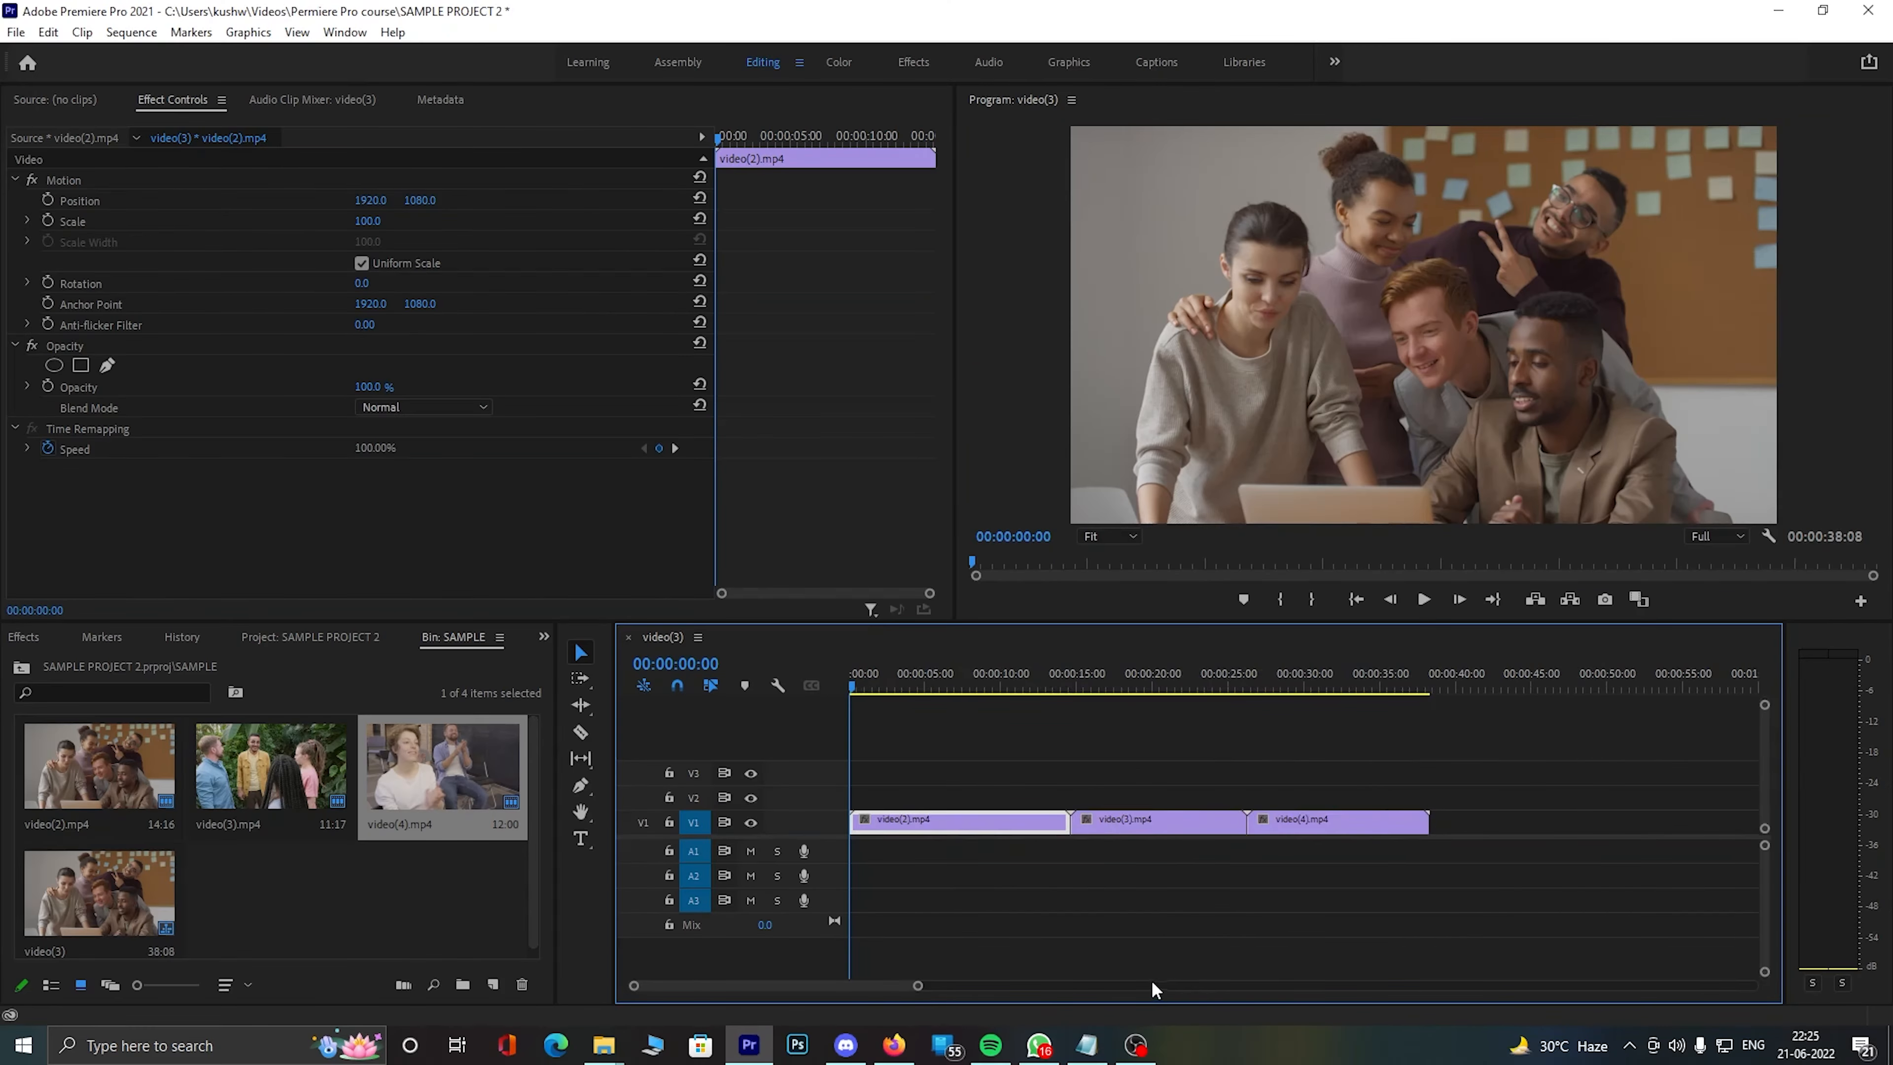
{"action": "left_click_drag", "start_coordinate": [887, 687], "coordinate": [952, 667]}
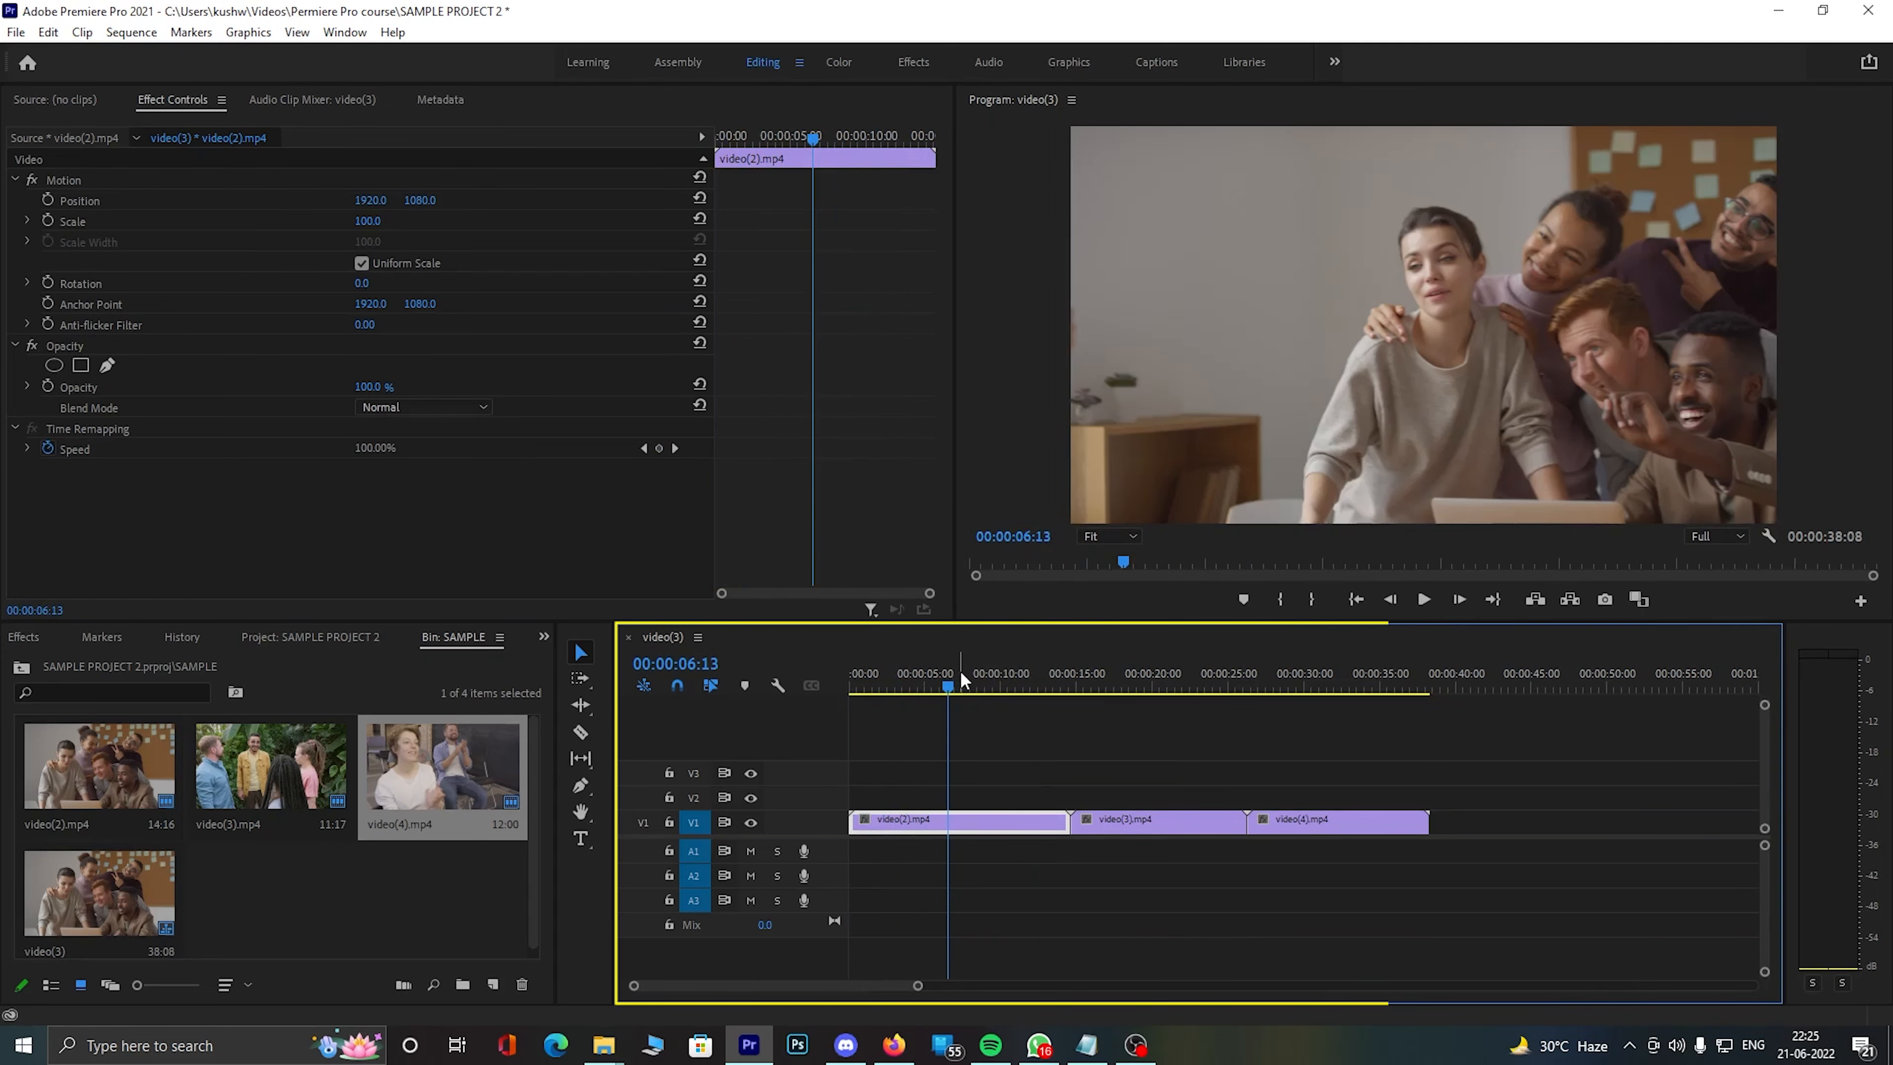
{"action": "left_click_drag", "start_coordinate": [938, 686], "coordinate": [850, 685]}
{"action": "left_click", "coordinate": [1432, 601]}
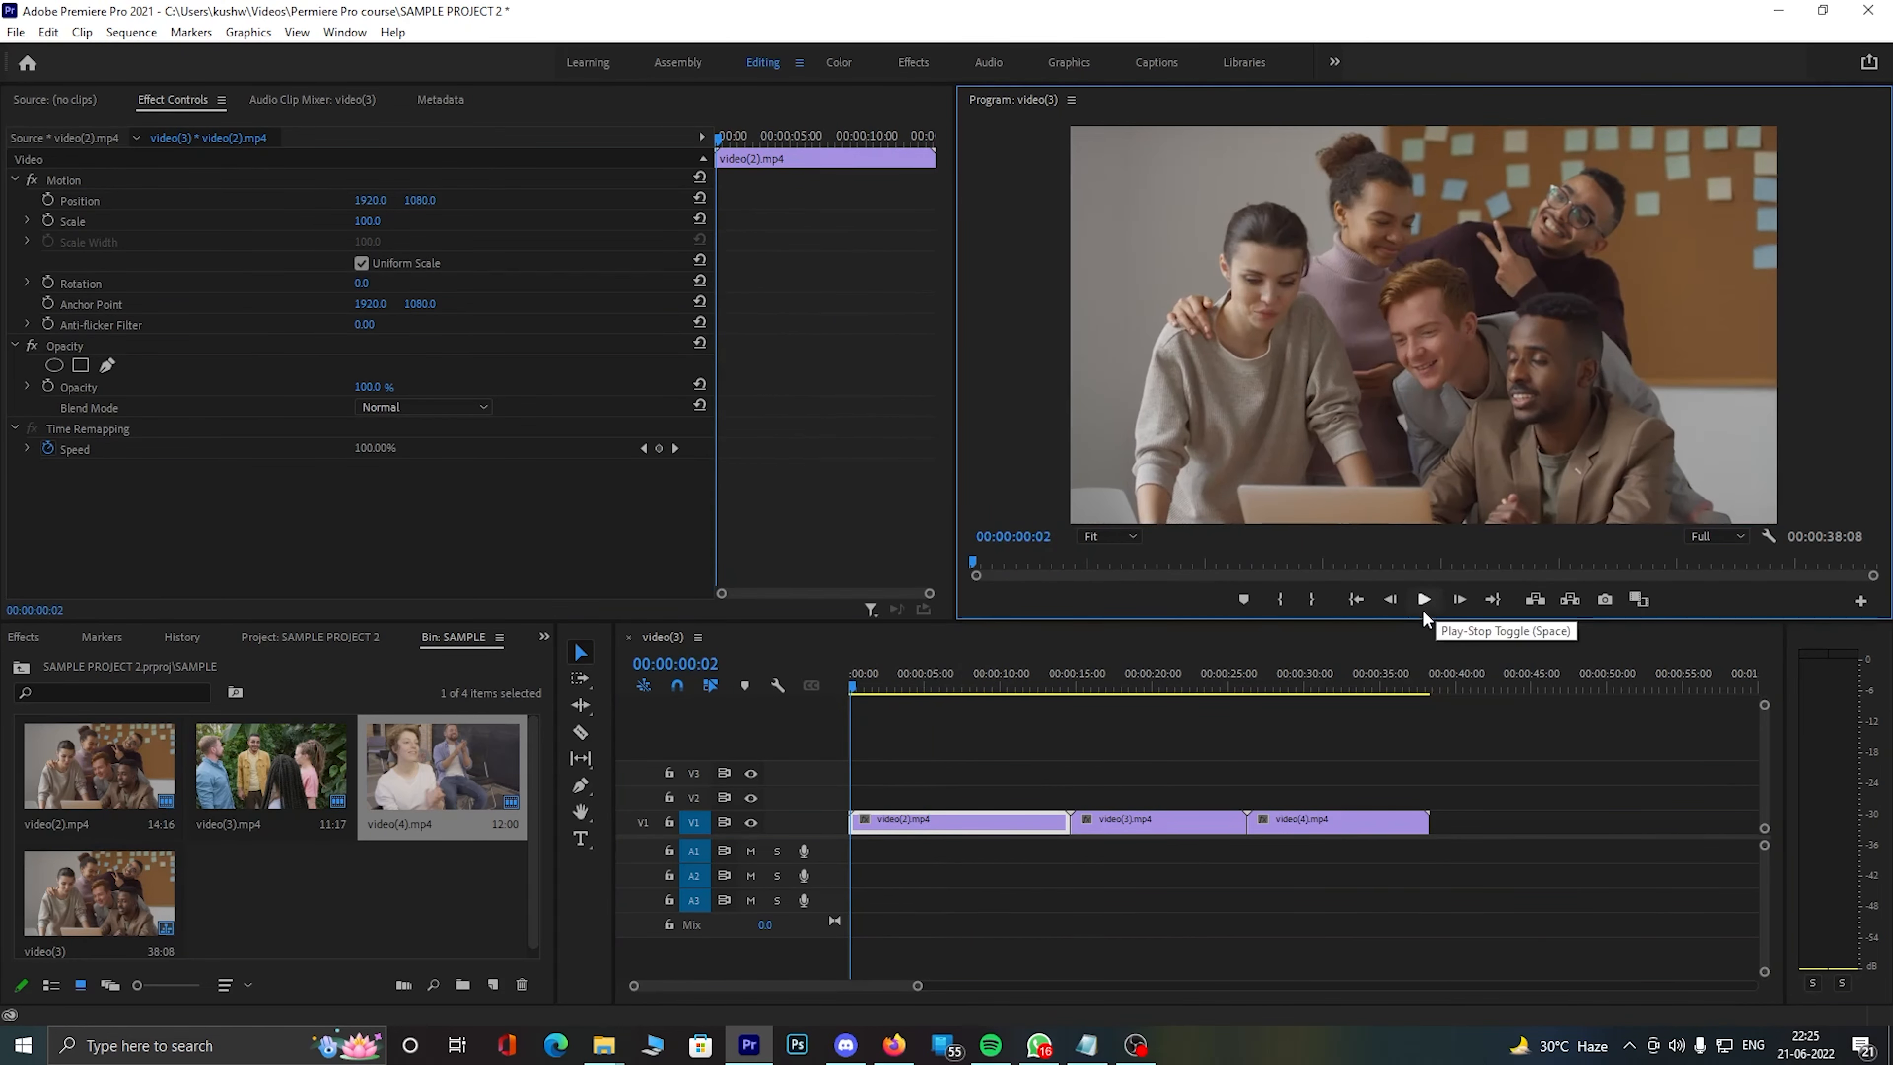
{"action": "left_click", "coordinate": [1423, 605]}
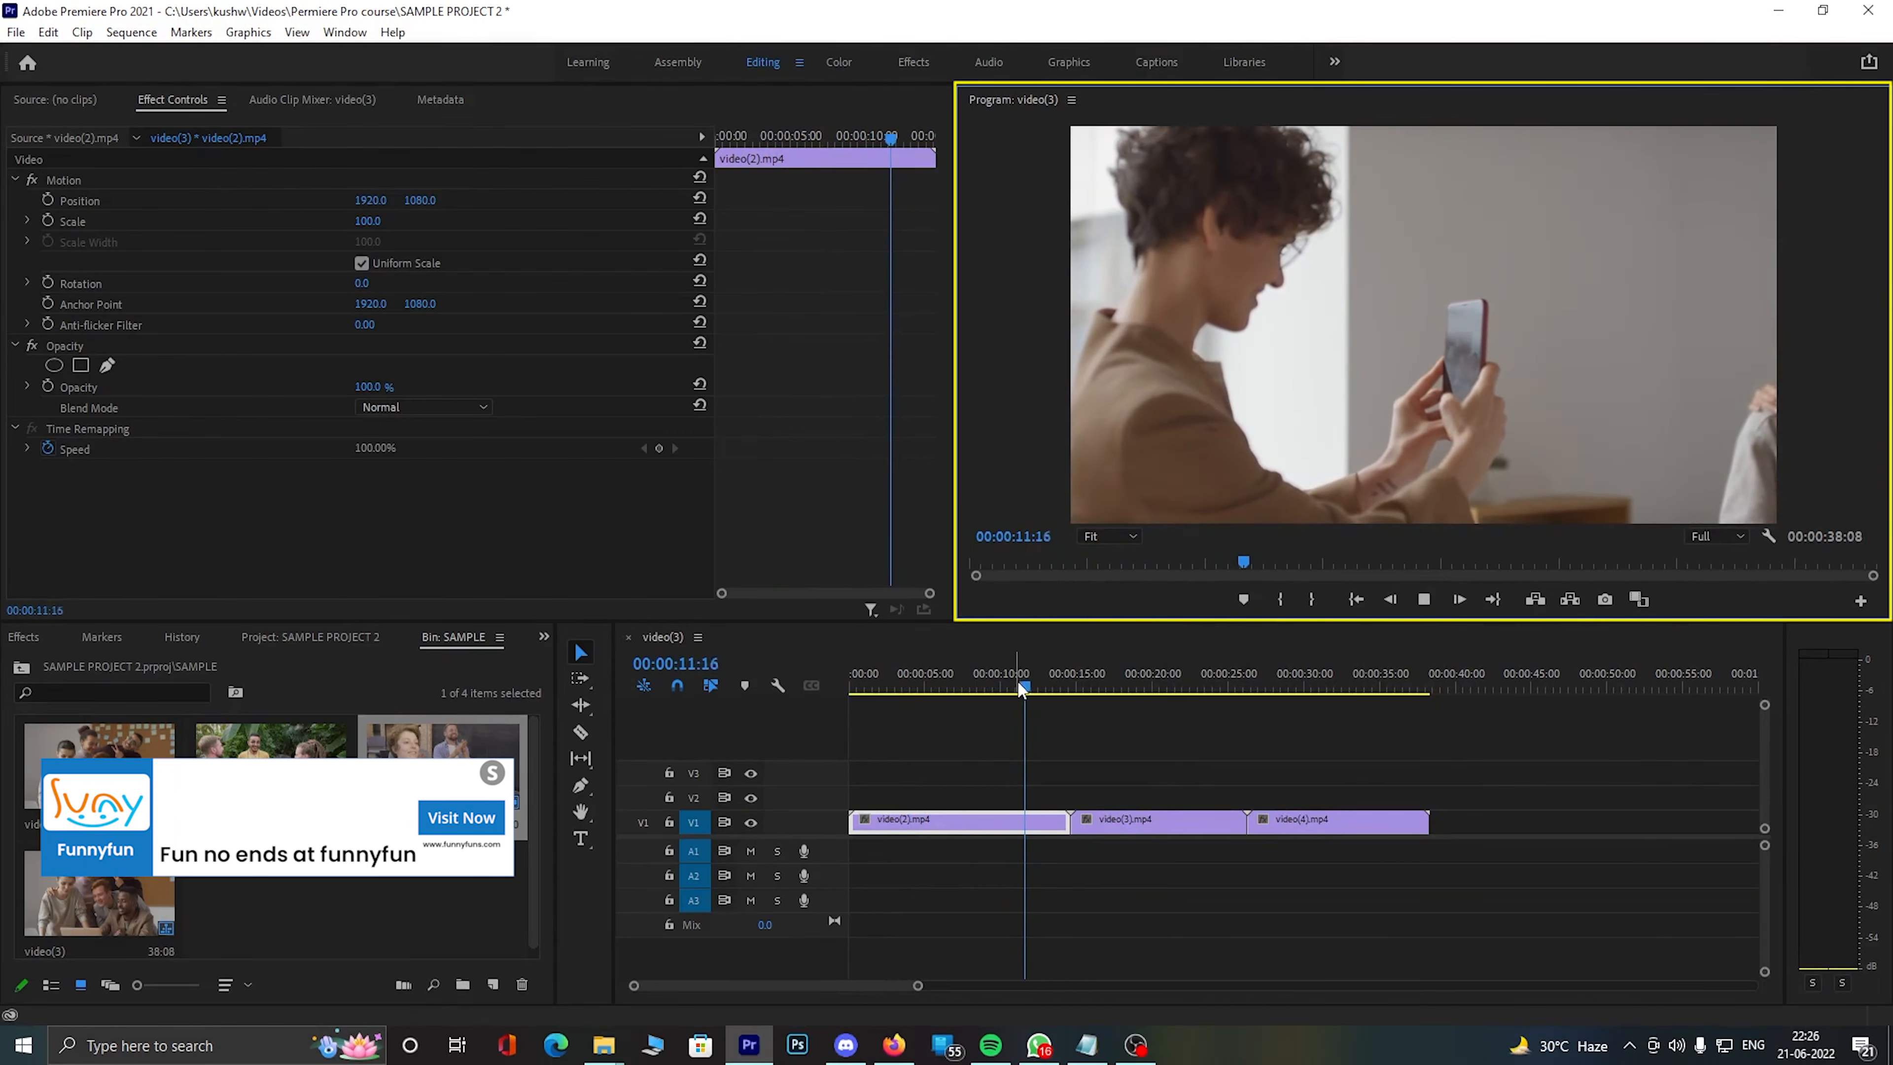
- Split the first clip, video(2).mp4, at 00:00:05:18 with the Razor tool
{"action": "left_click_drag", "start_coordinate": [1034, 681], "coordinate": [930, 686]}
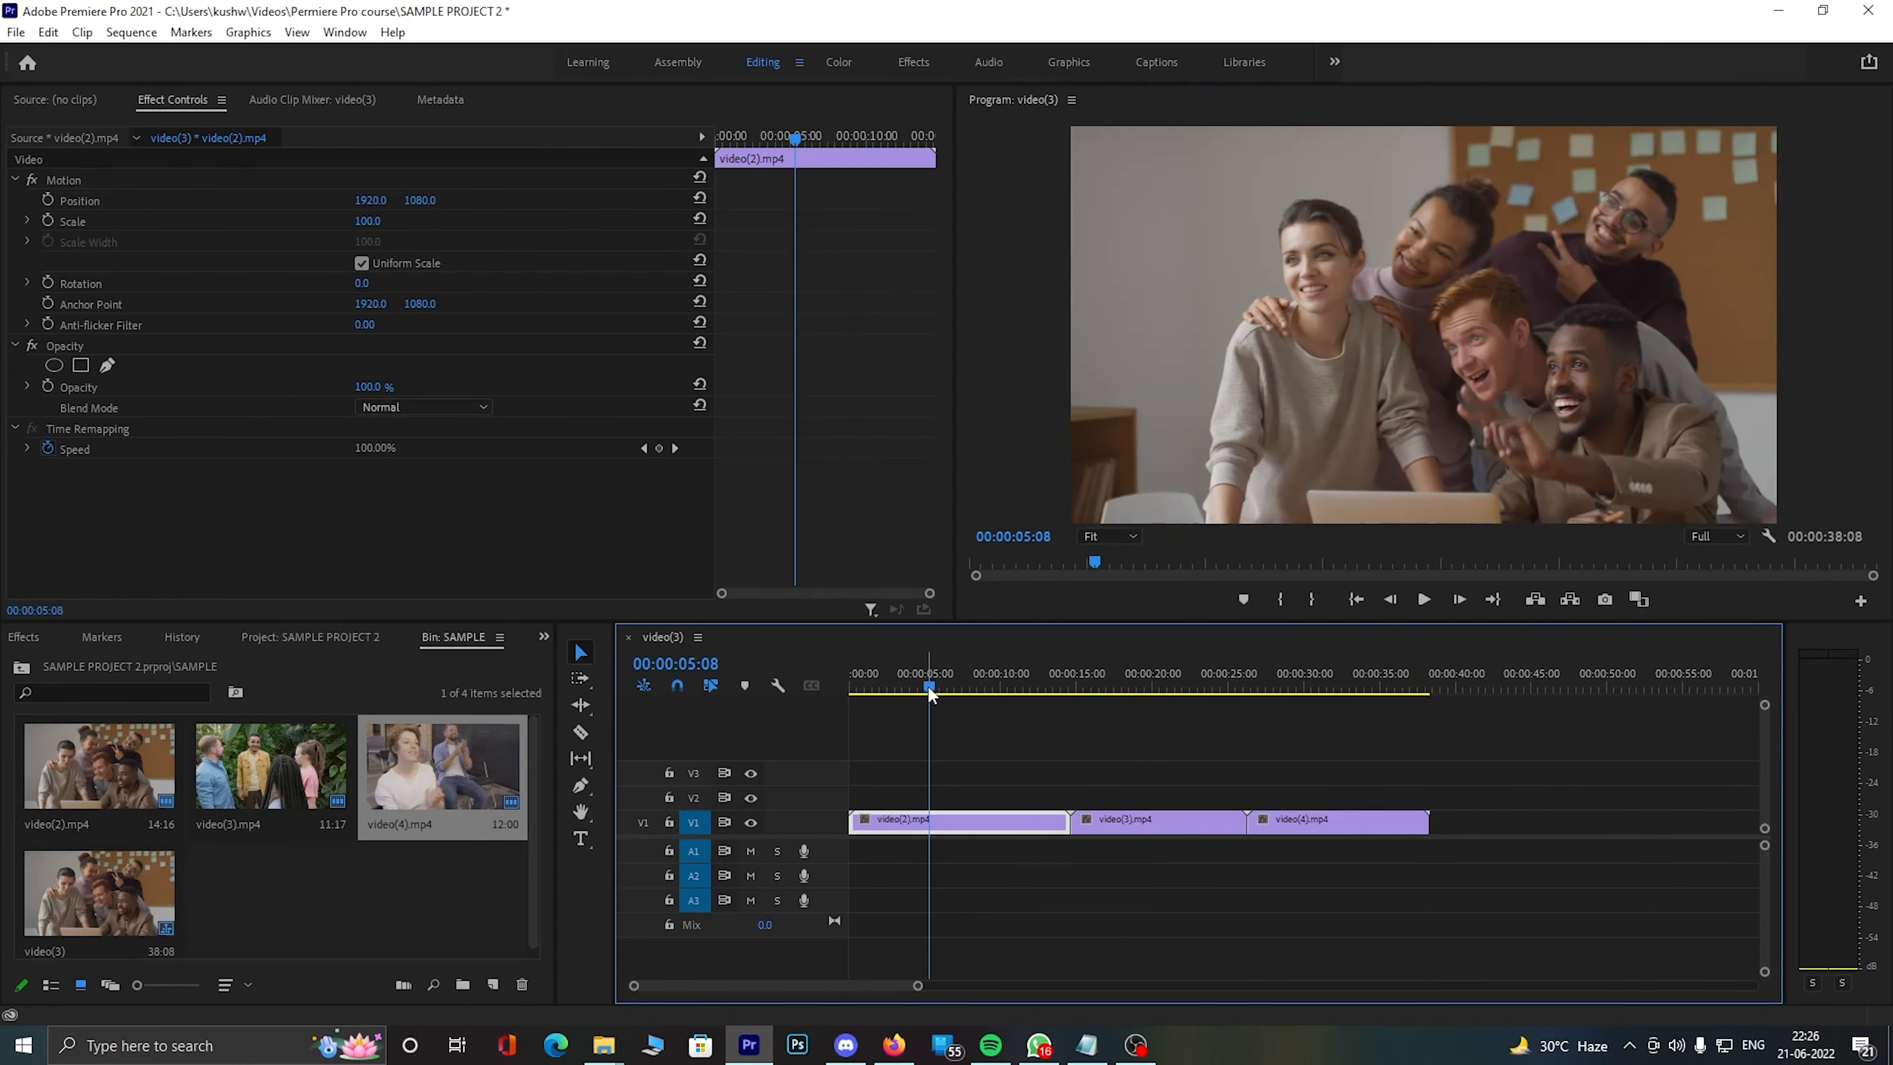
{"action": "left_click_drag", "start_coordinate": [935, 682], "coordinate": [939, 673]}
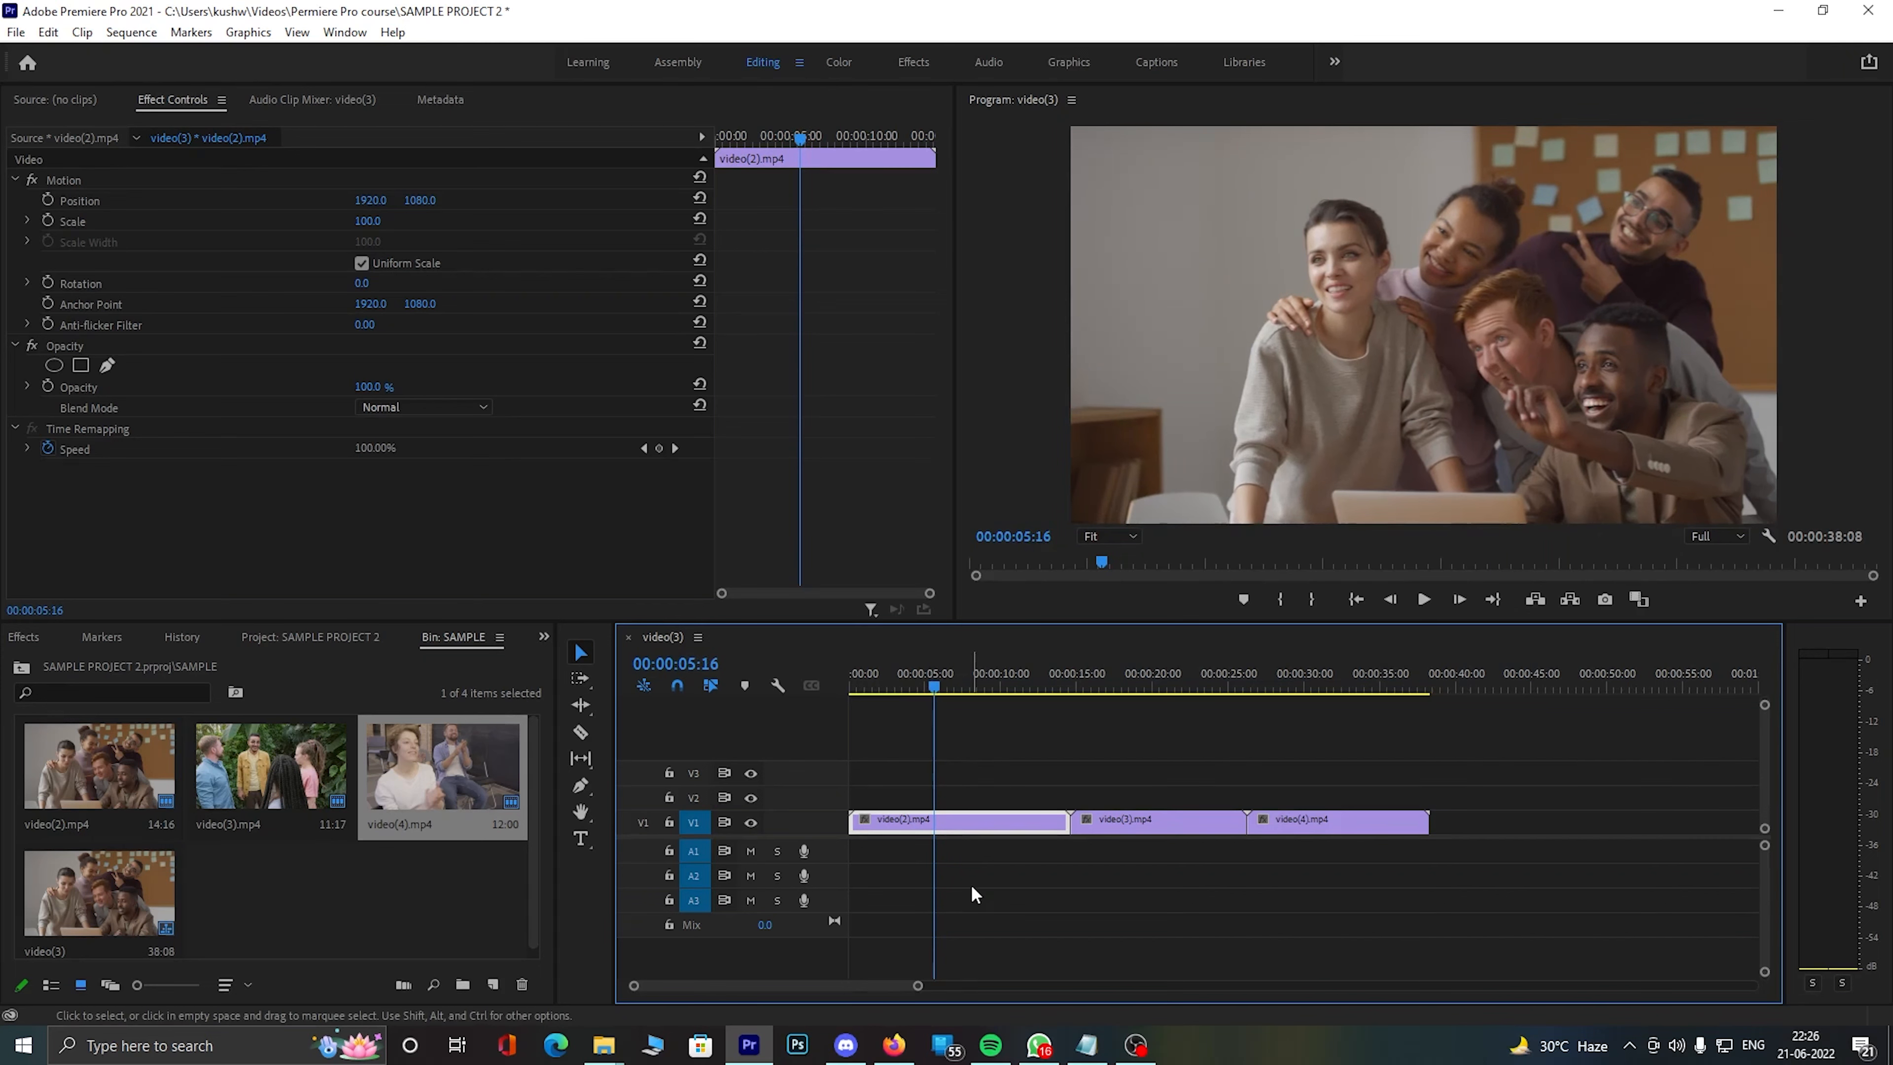
{"action": "key", "text": "Right"}
{"action": "key", "text": "Right"}
{"action": "key", "text": "Right"}
{"action": "key", "text": "Right"}
{"action": "key", "text": "Right"}
{"action": "key", "text": "Left"}
{"action": "key", "text": "Left"}
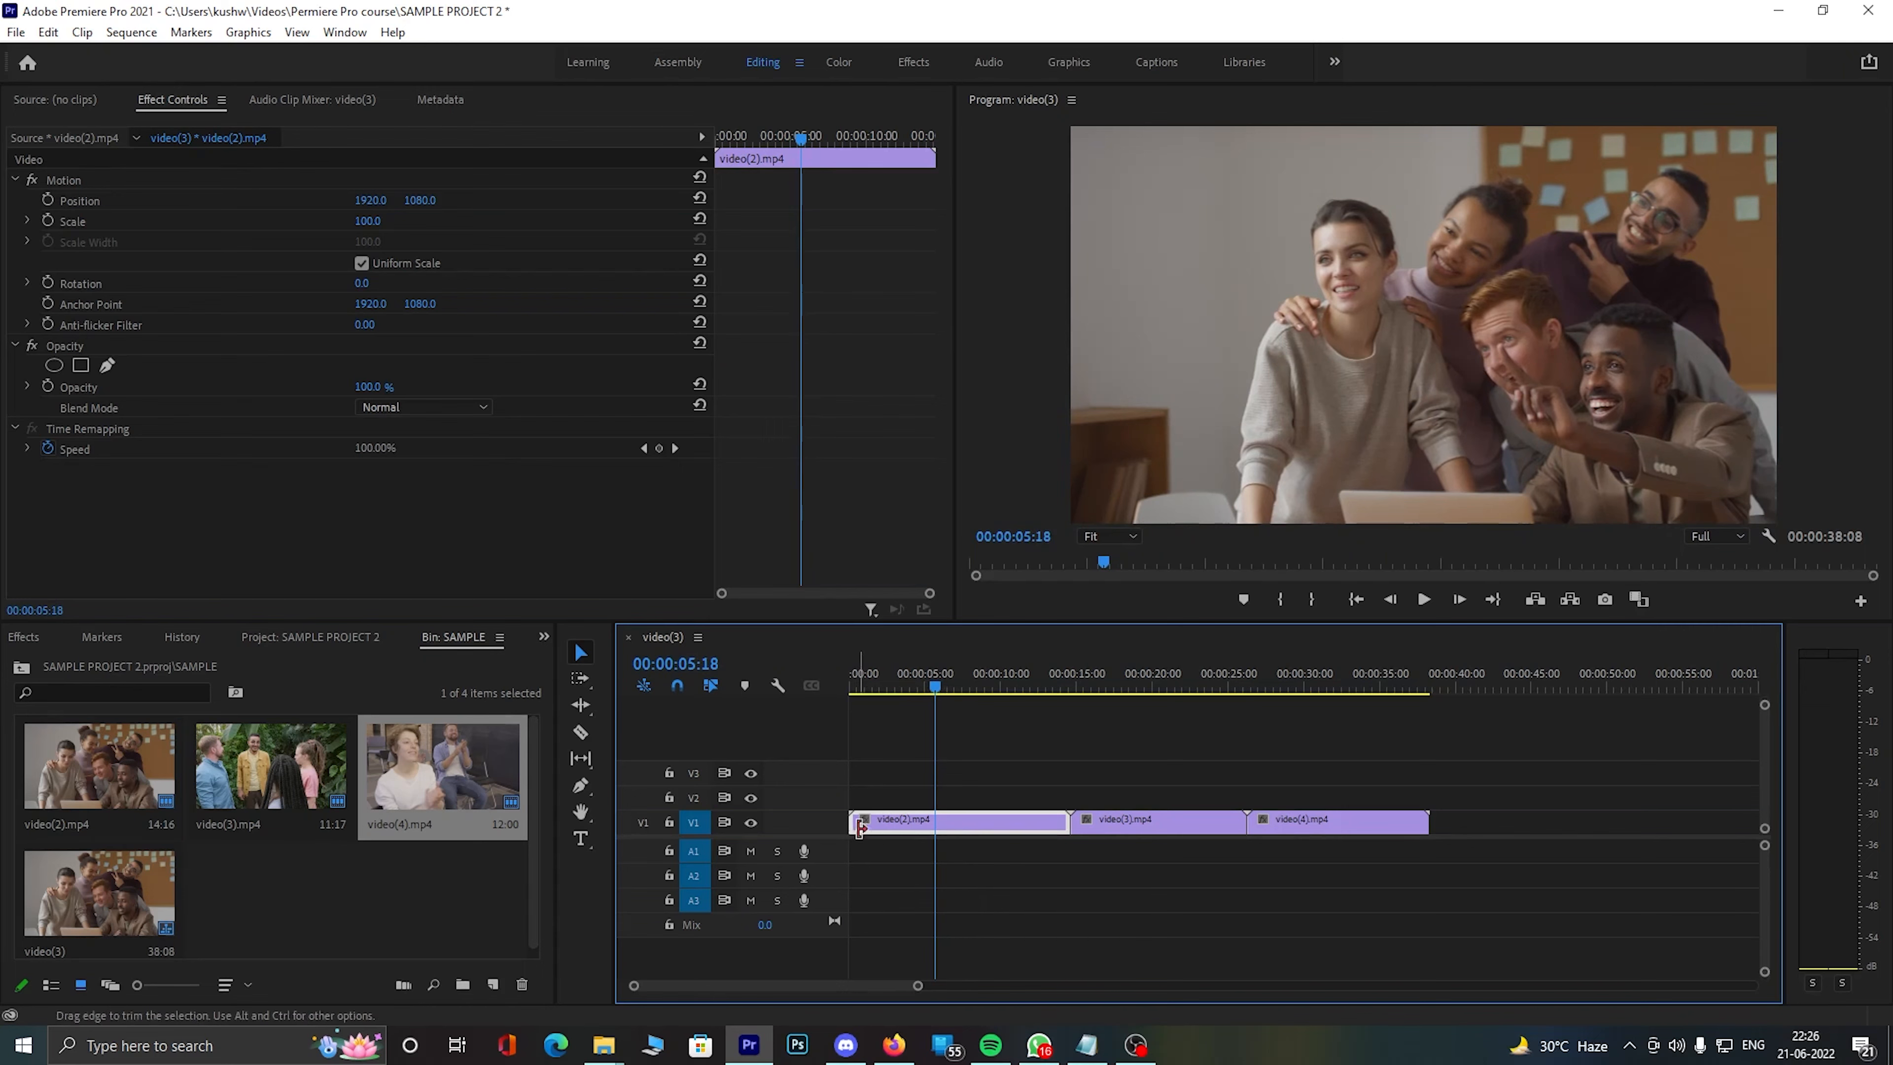
{"action": "key", "text": "c"}
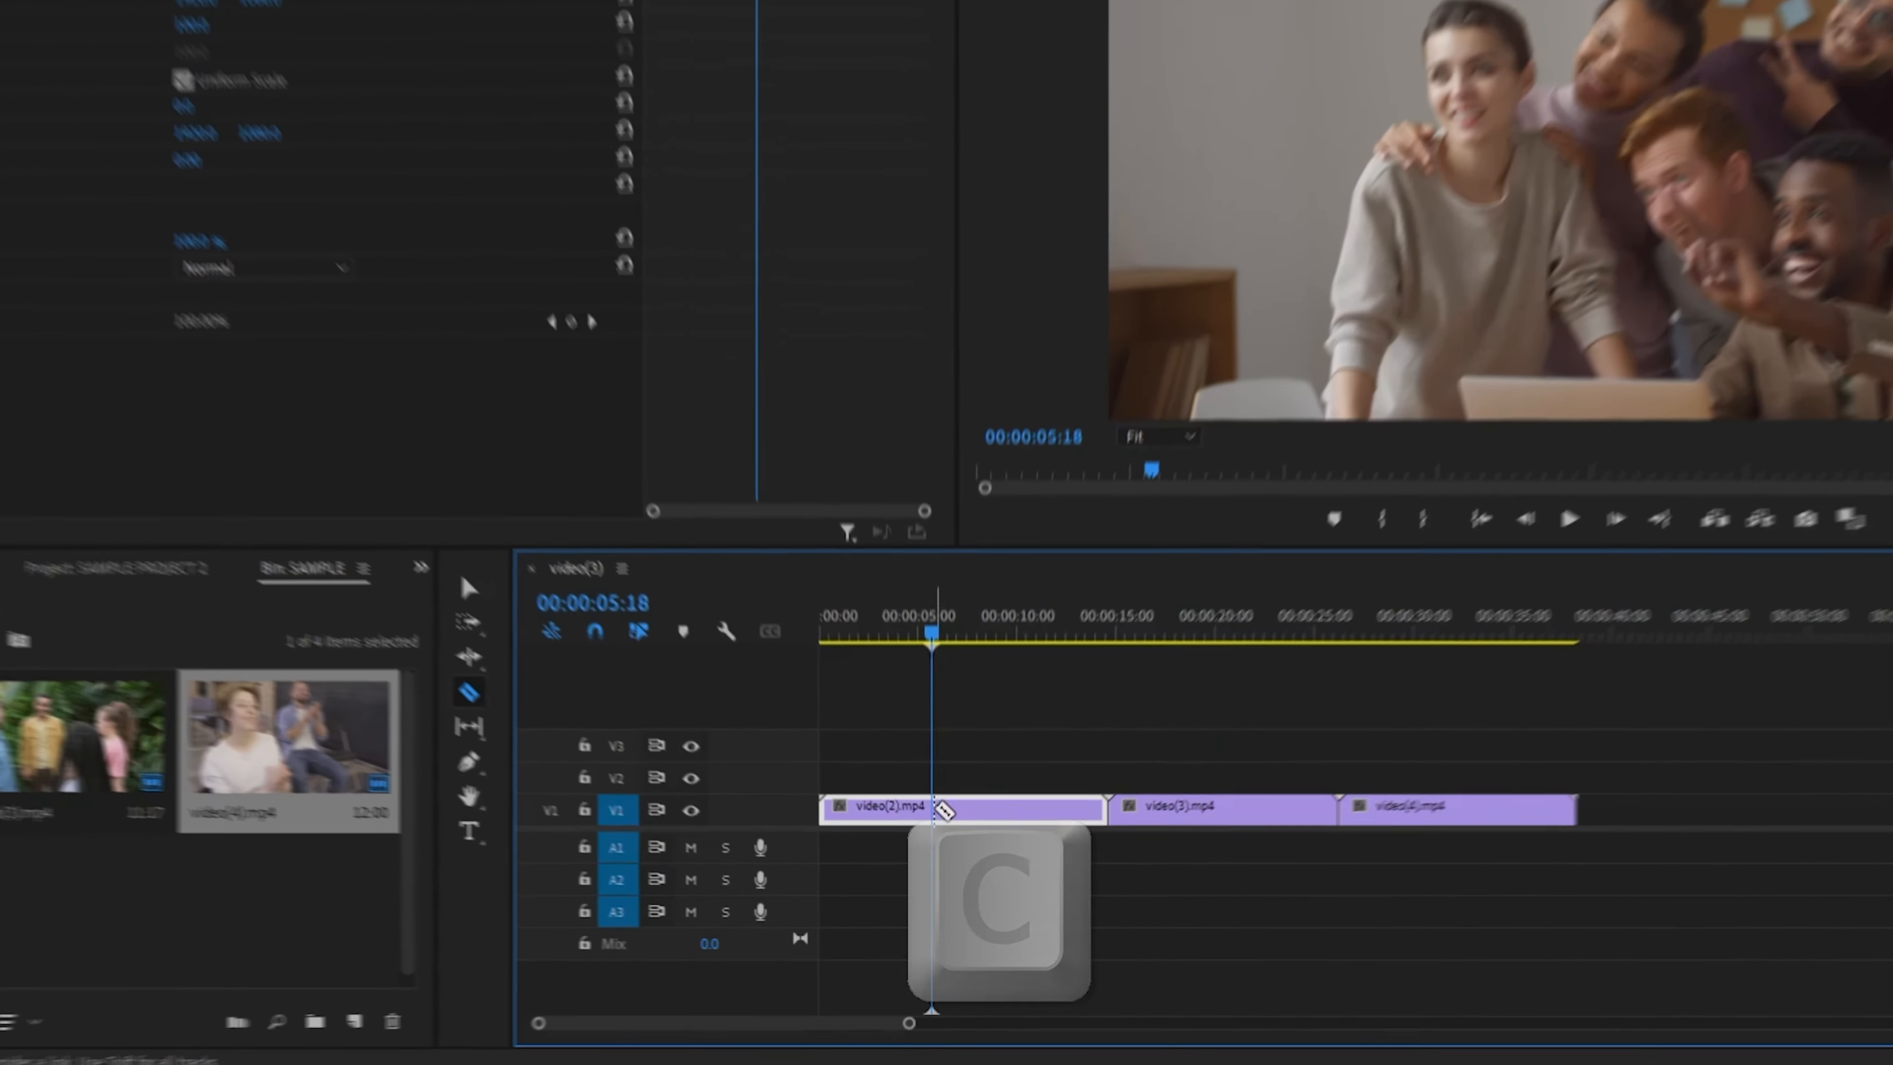
{"action": "left_click", "coordinate": [388, 504]}
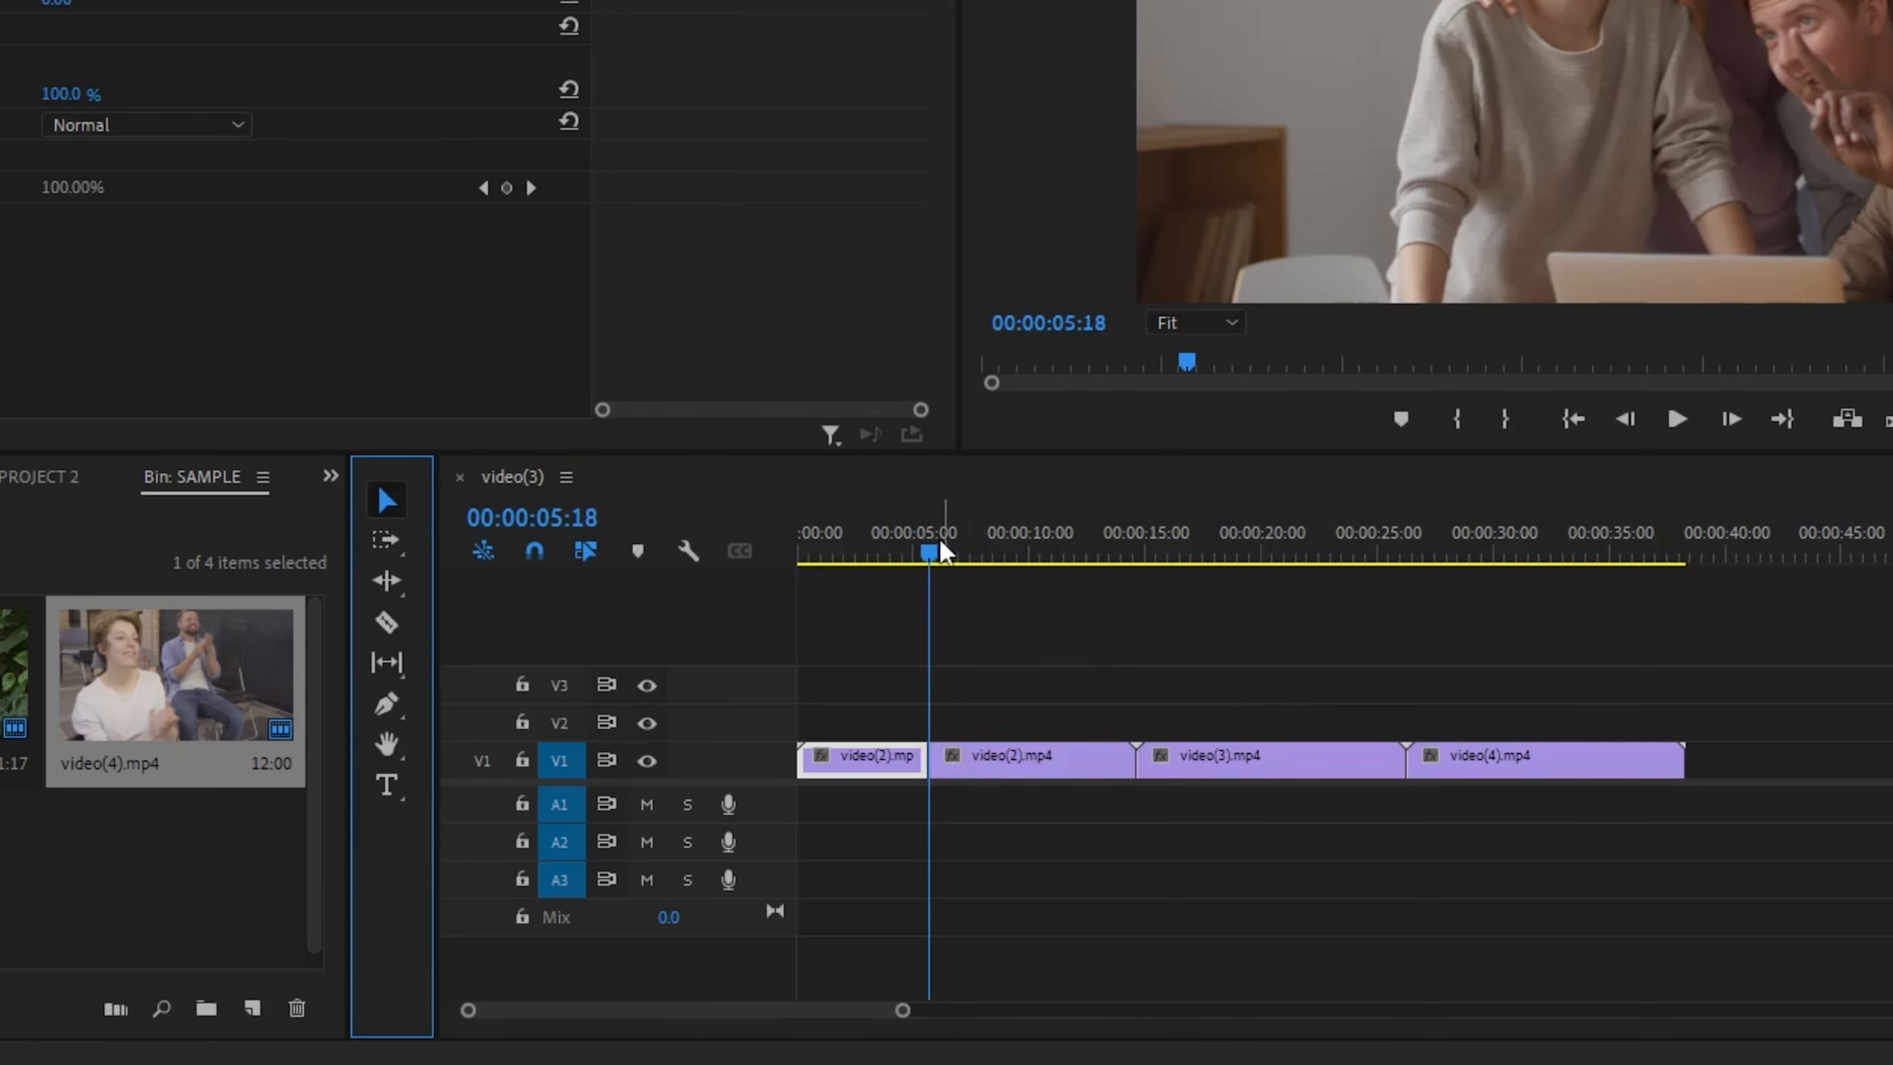
- Ripple delete the second part of video(2).mp4 so that video(3).mp4 follows the cut directly
{"action": "mouse_move", "coordinate": [942, 544]}
{"action": "left_mouse_down"}
{"action": "mouse_move", "coordinate": [809, 549]}
{"action": "mouse_move", "coordinate": [943, 545]}
{"action": "left_mouse_up"}
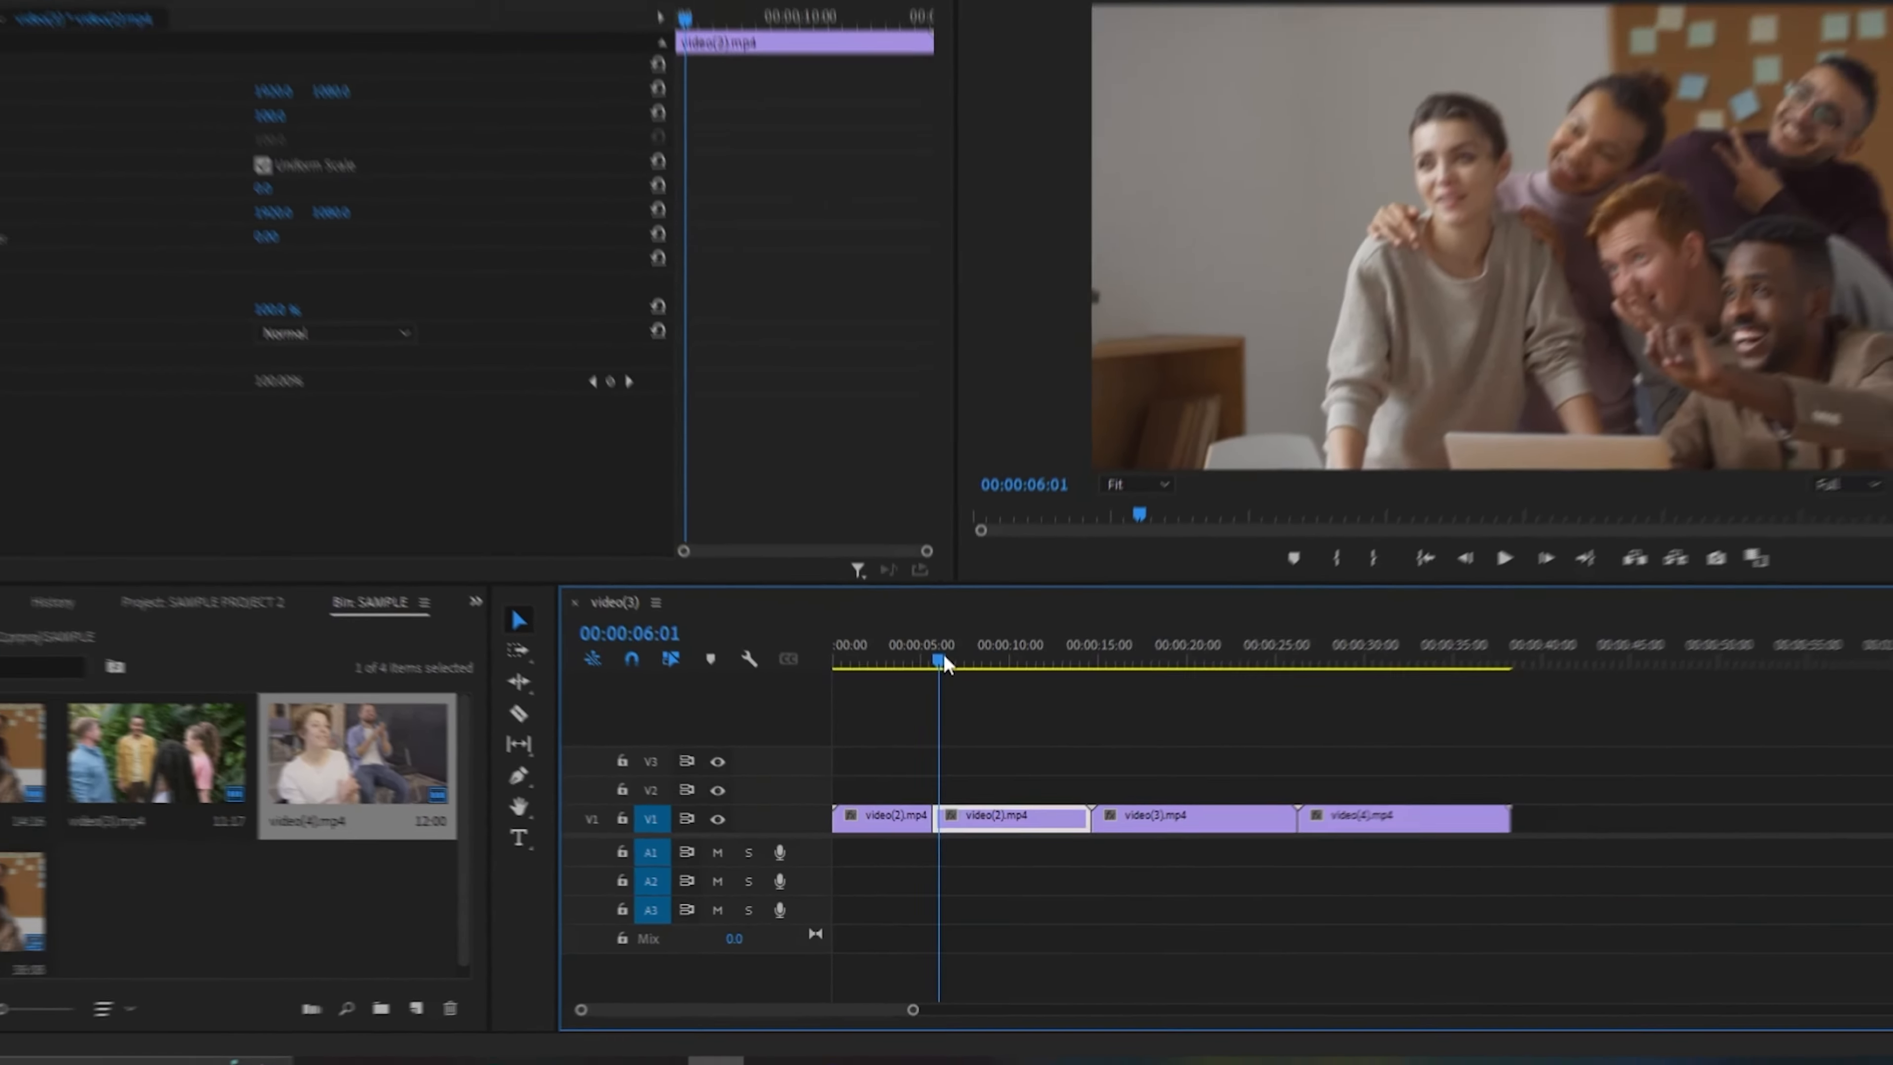
{"action": "mouse_move", "coordinate": [943, 654]}
{"action": "left_mouse_down"}
{"action": "mouse_move", "coordinate": [1050, 658]}
{"action": "mouse_move", "coordinate": [974, 659]}
{"action": "left_mouse_up"}
{"action": "right_click", "coordinate": [992, 830]}
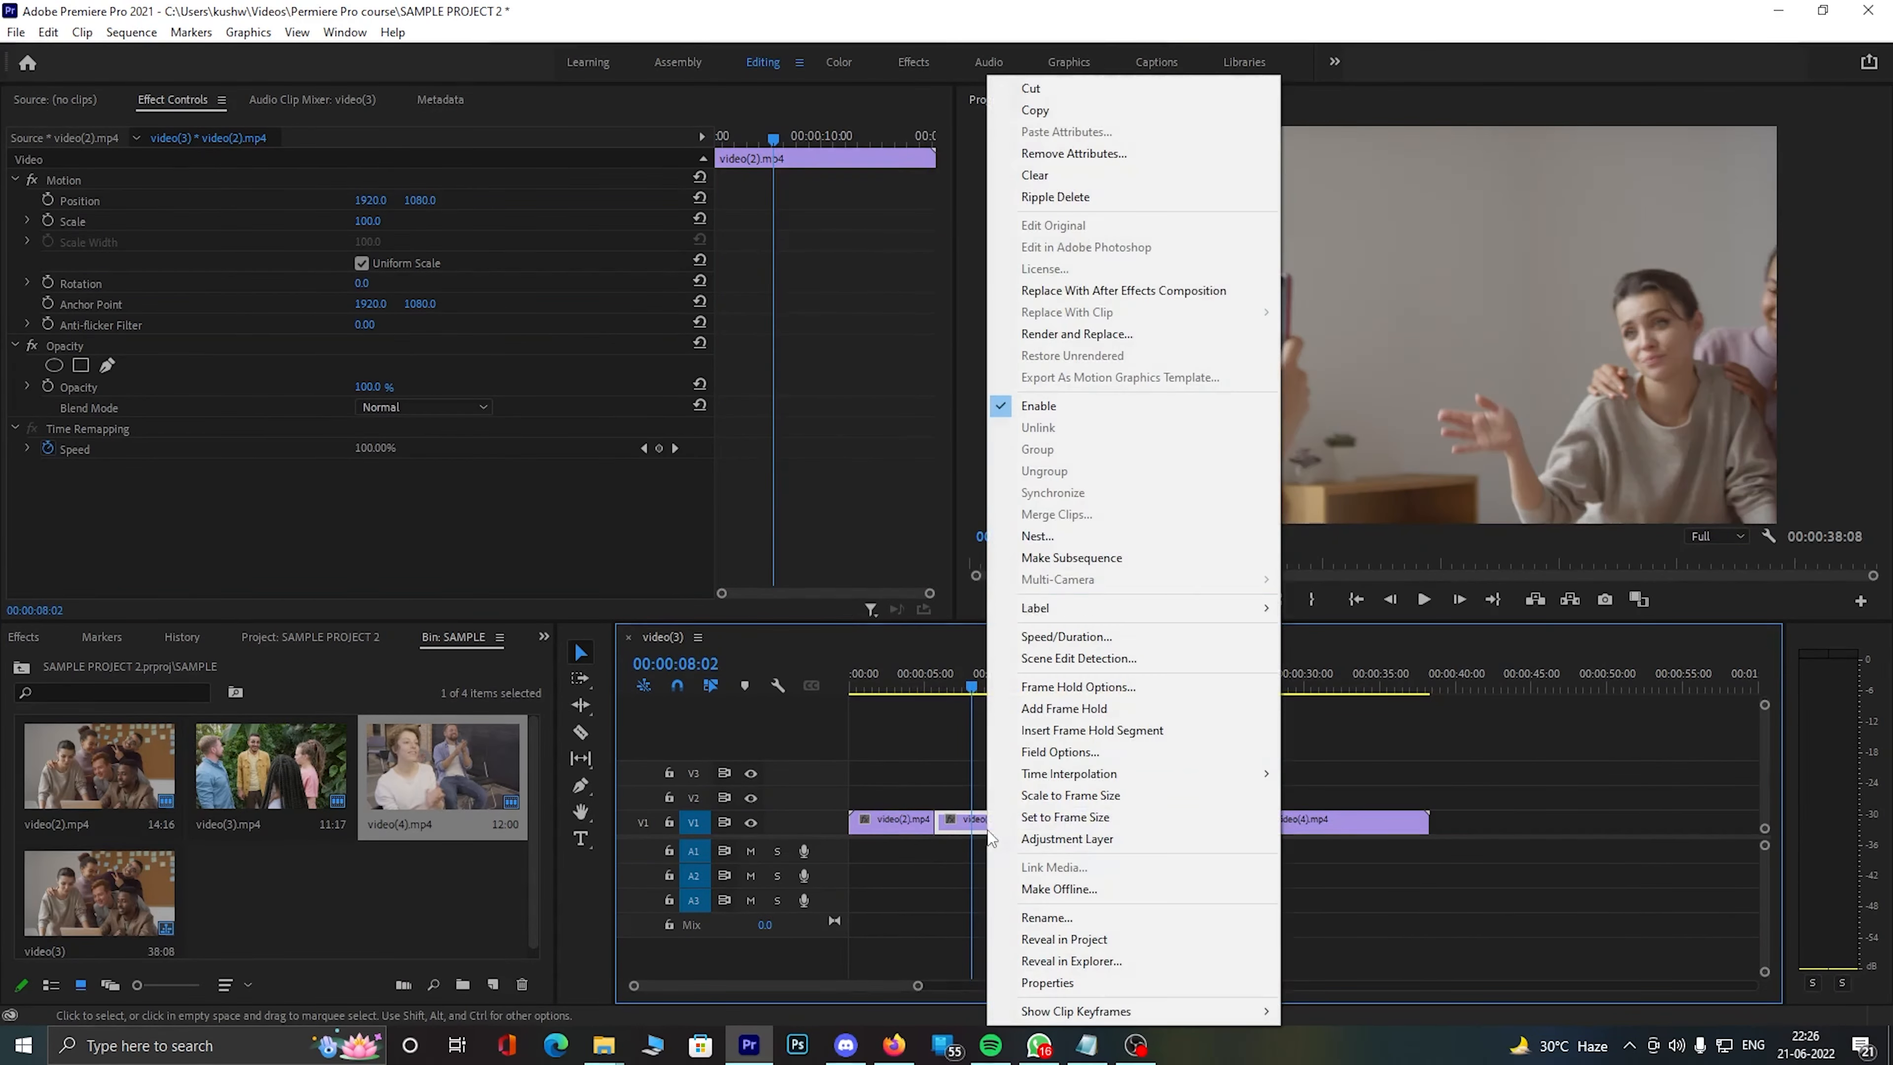
{"action": "left_click", "coordinate": [1106, 198]}
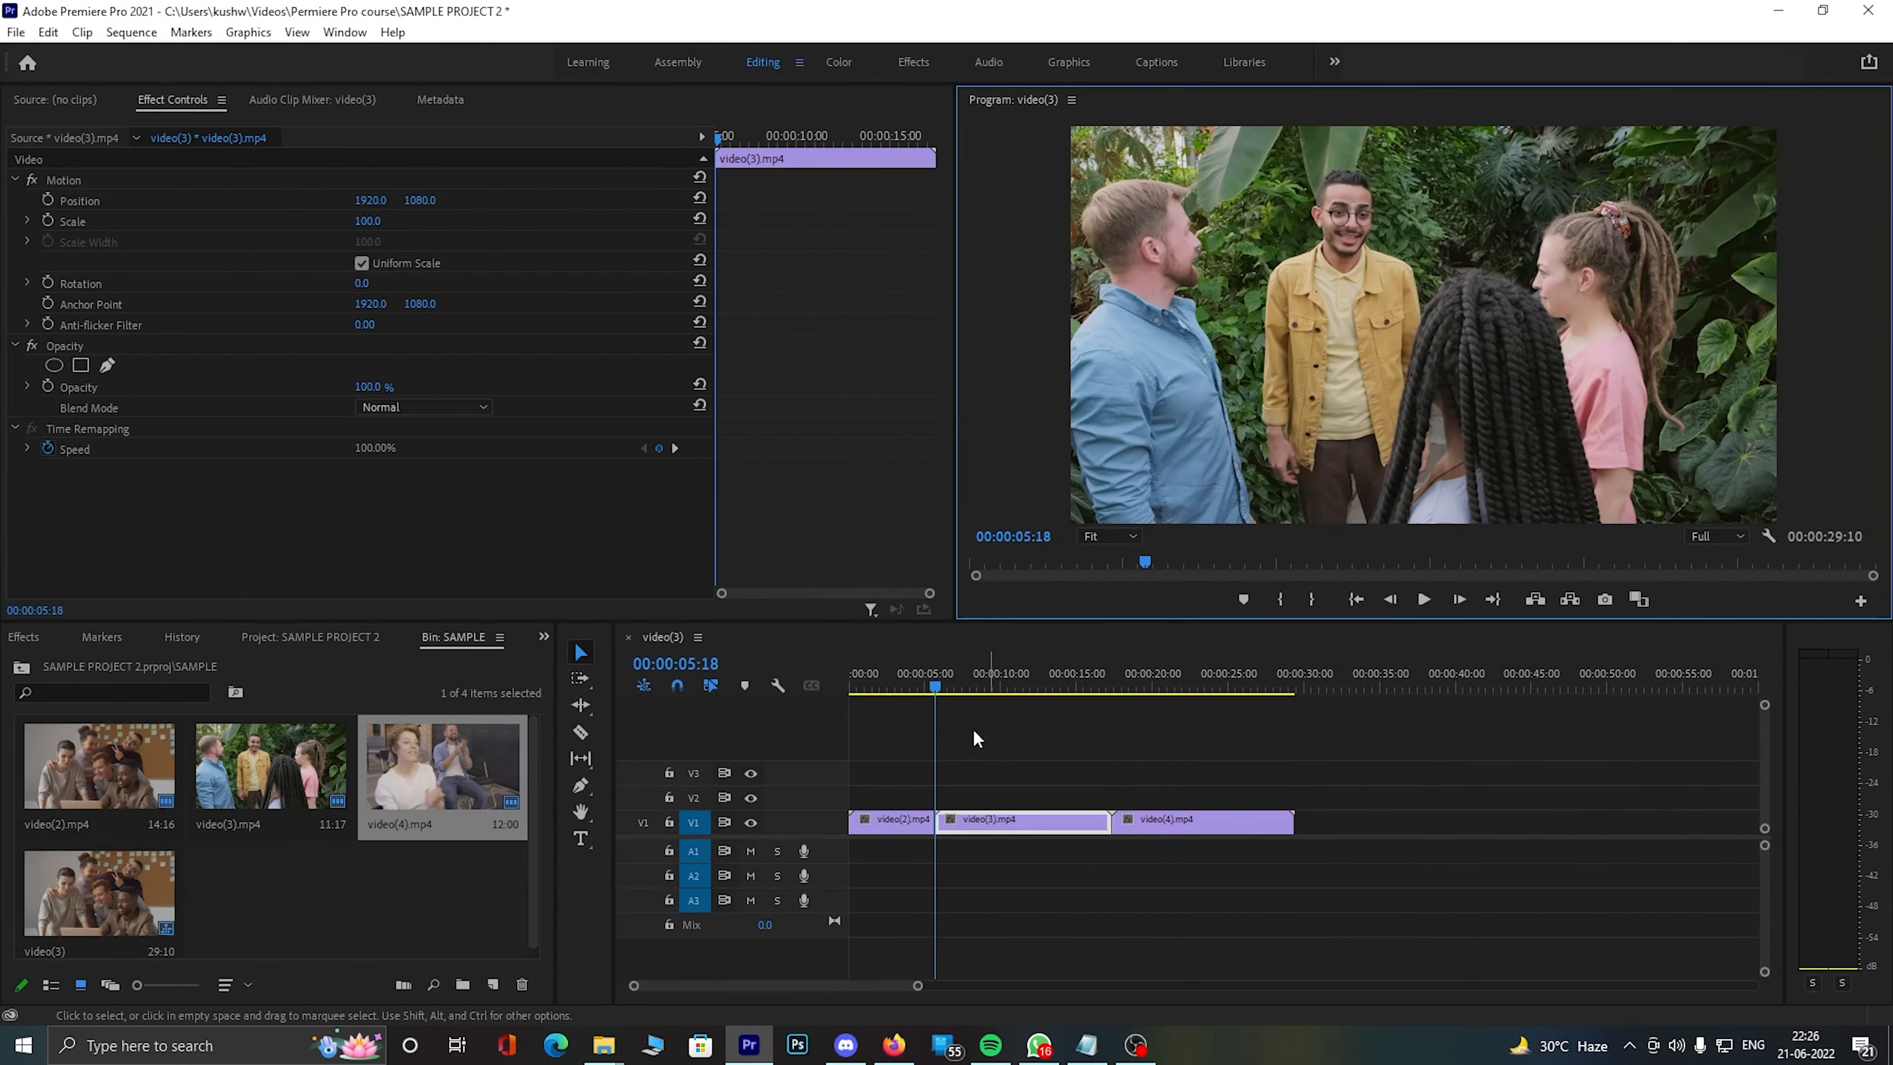
- Split video(3).mp4 at 00:00:12:02, where the group high-fives, and ripple delete the part after the cut
{"action": "left_click_drag", "start_coordinate": [928, 671], "coordinate": [854, 671]}
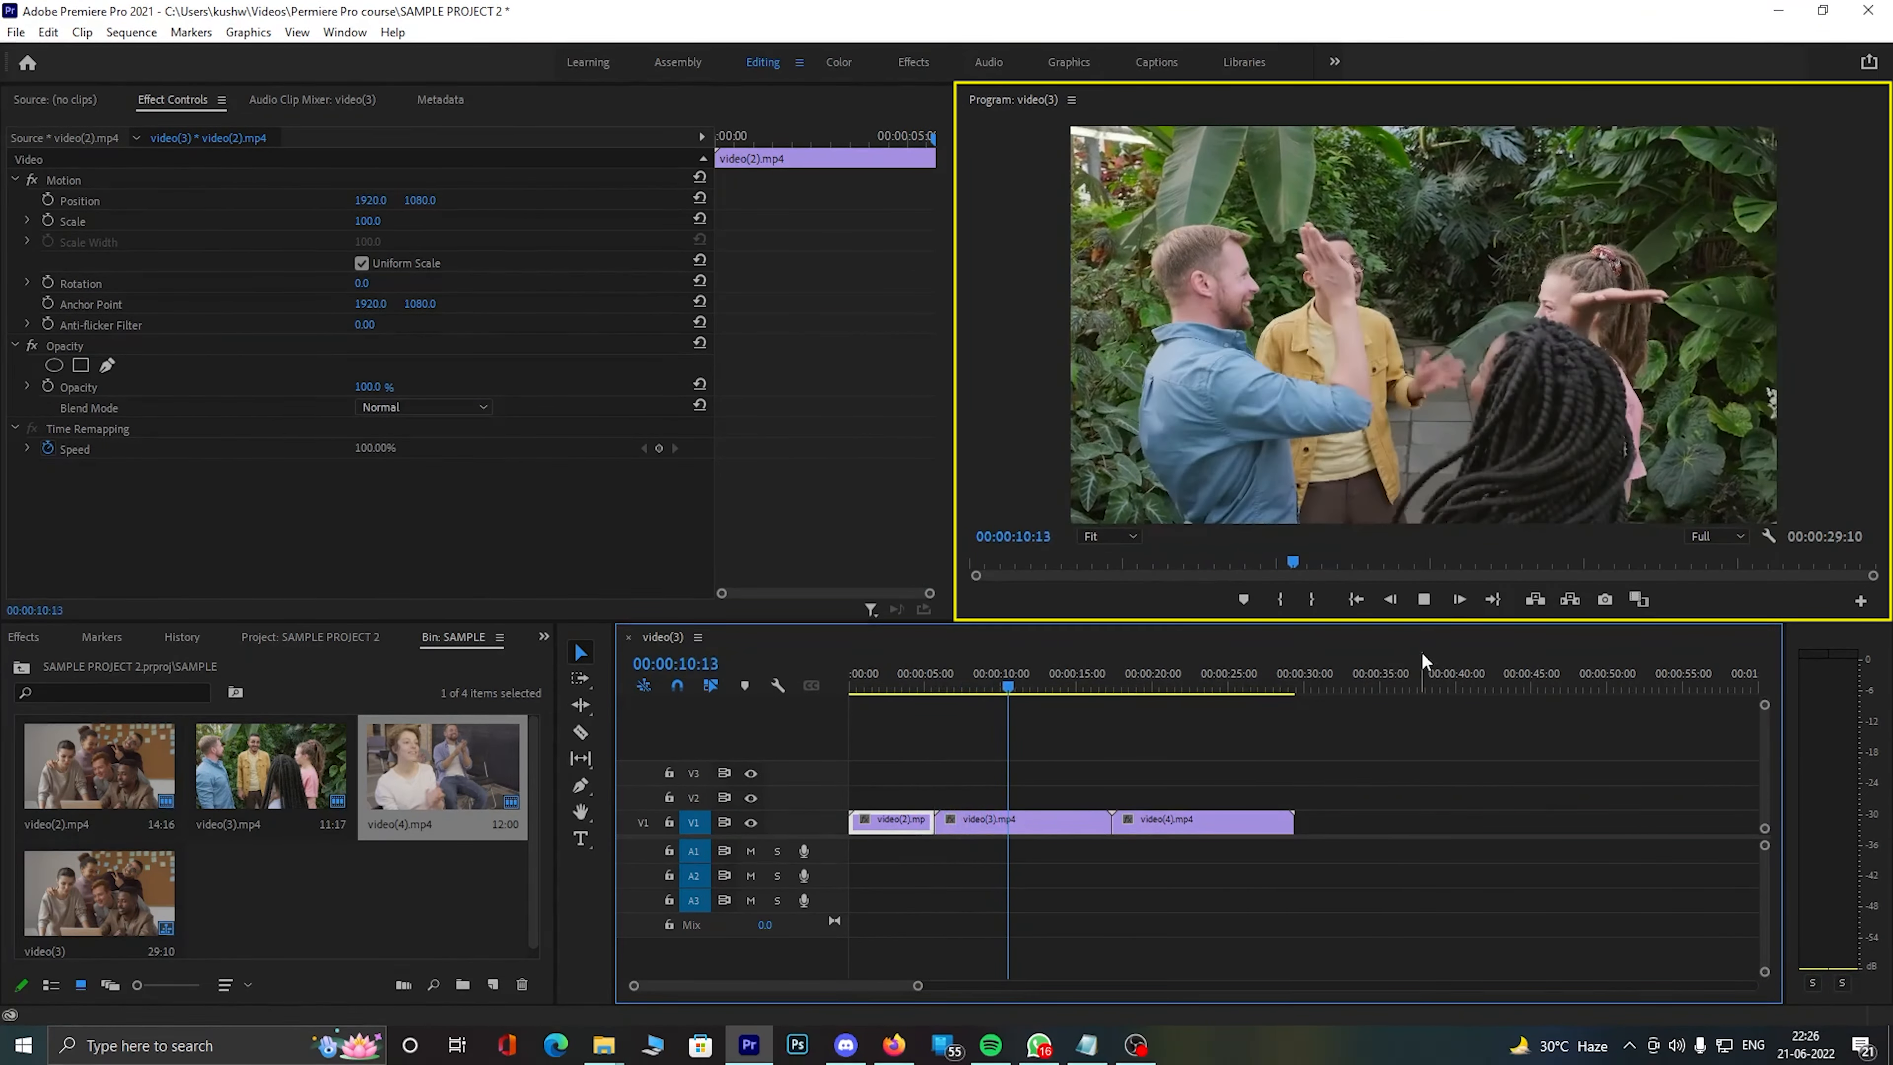
{"action": "left_click", "coordinate": [1423, 600]}
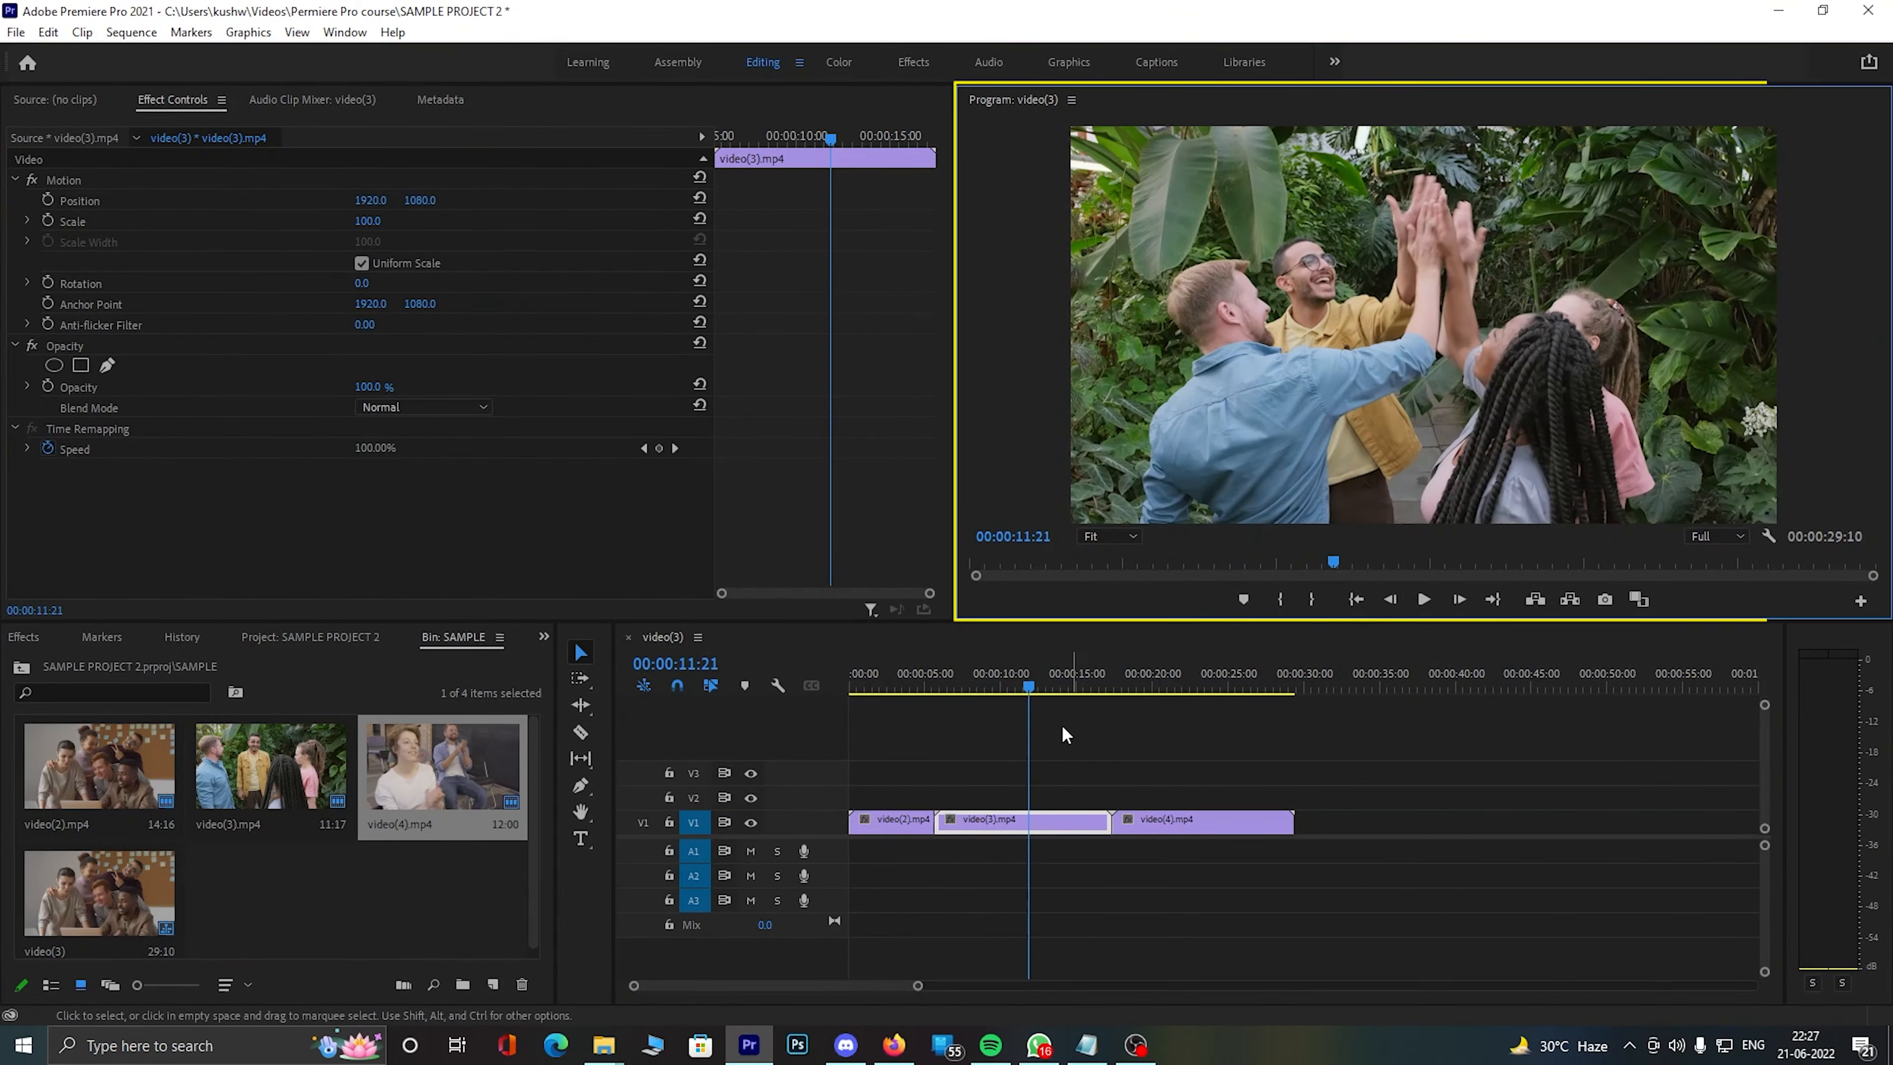
{"action": "left_click_drag", "start_coordinate": [1023, 687], "coordinate": [1028, 690]}
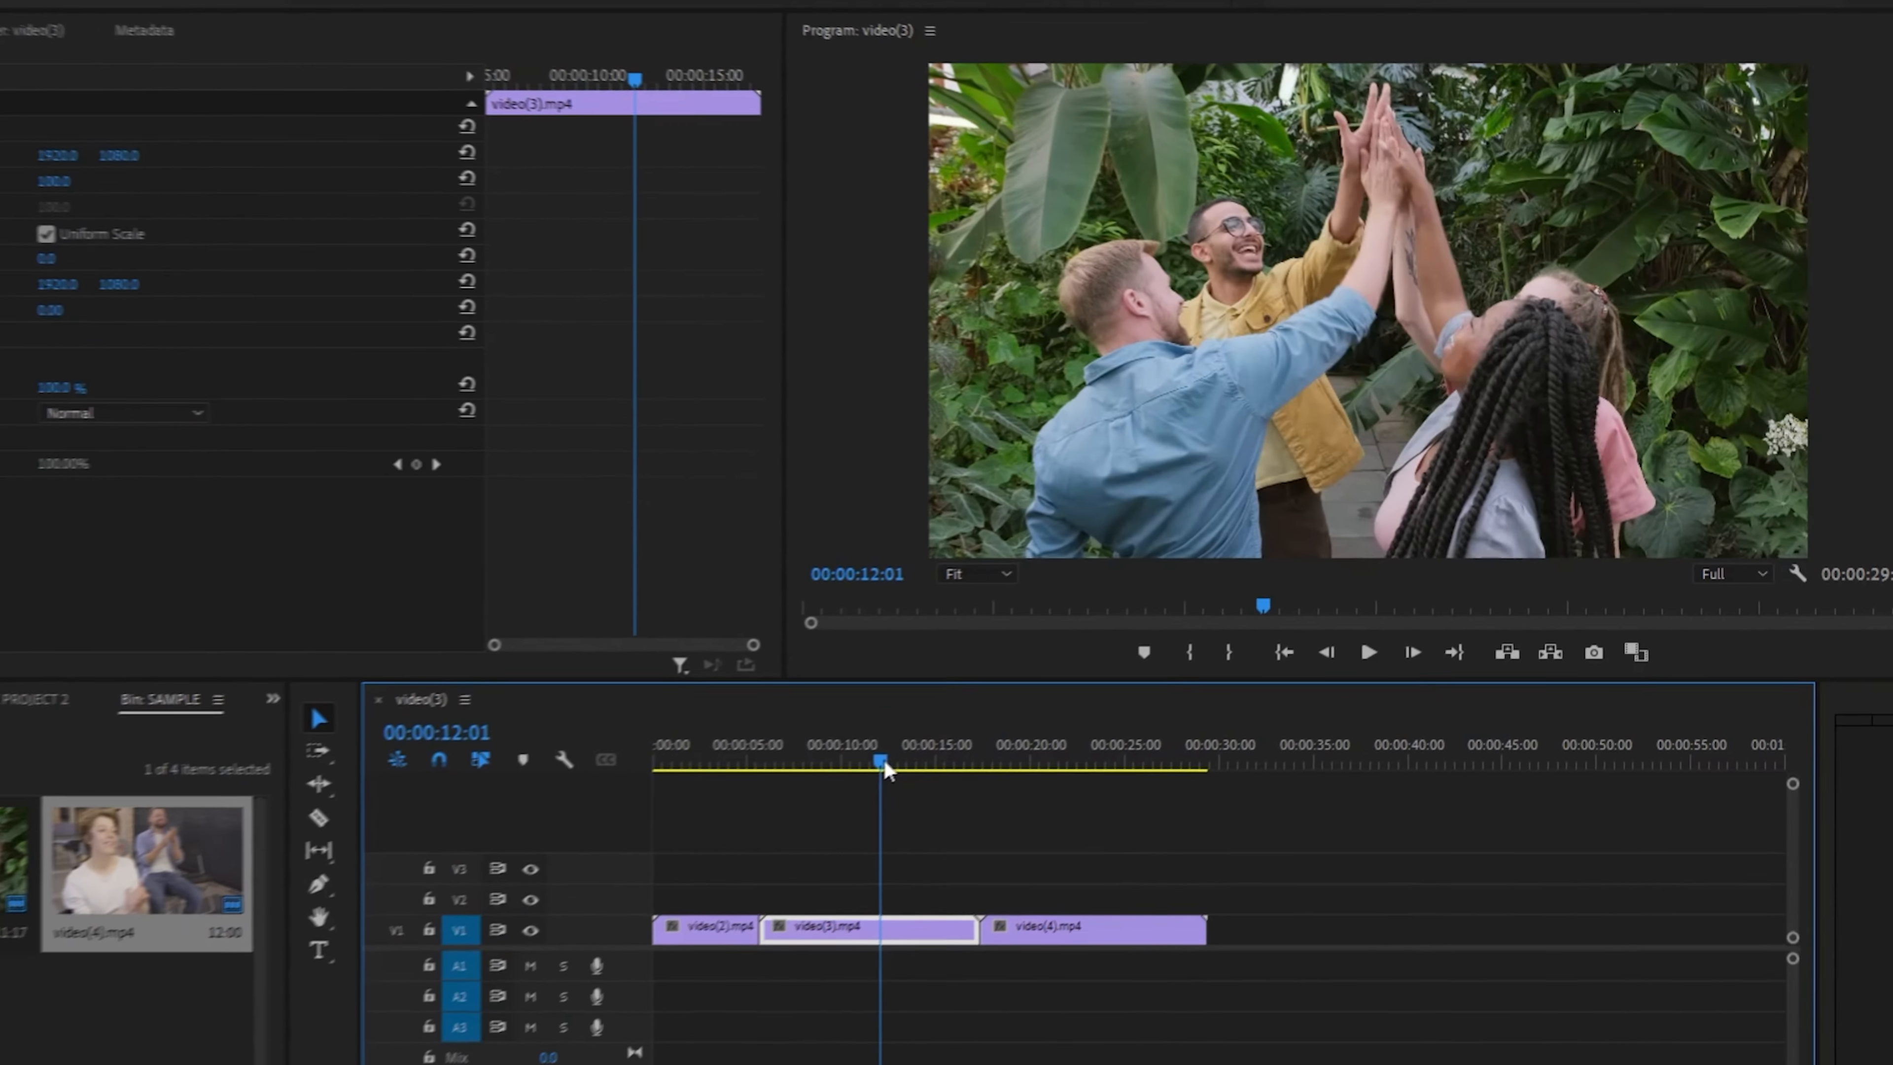
{"action": "left_click_drag", "start_coordinate": [825, 785], "coordinate": [746, 818]}
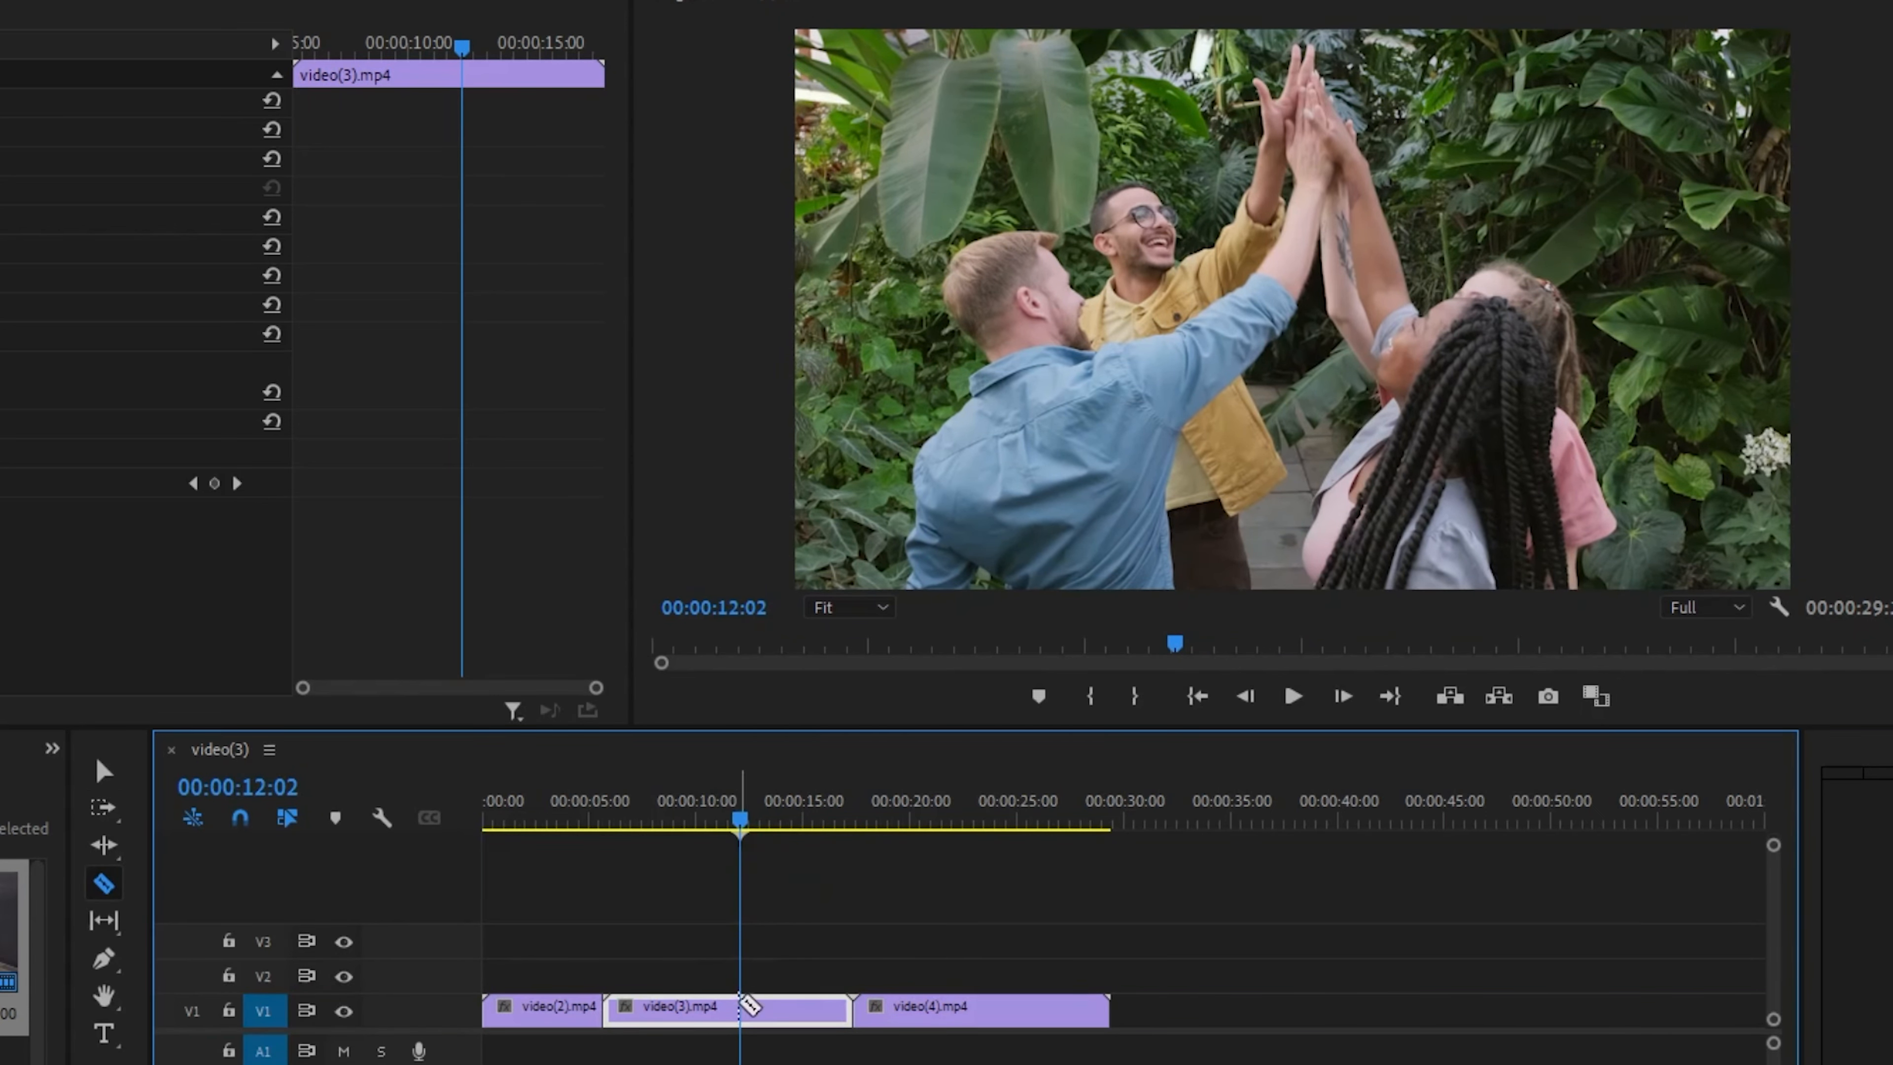
{"action": "left_click", "coordinate": [745, 1008]}
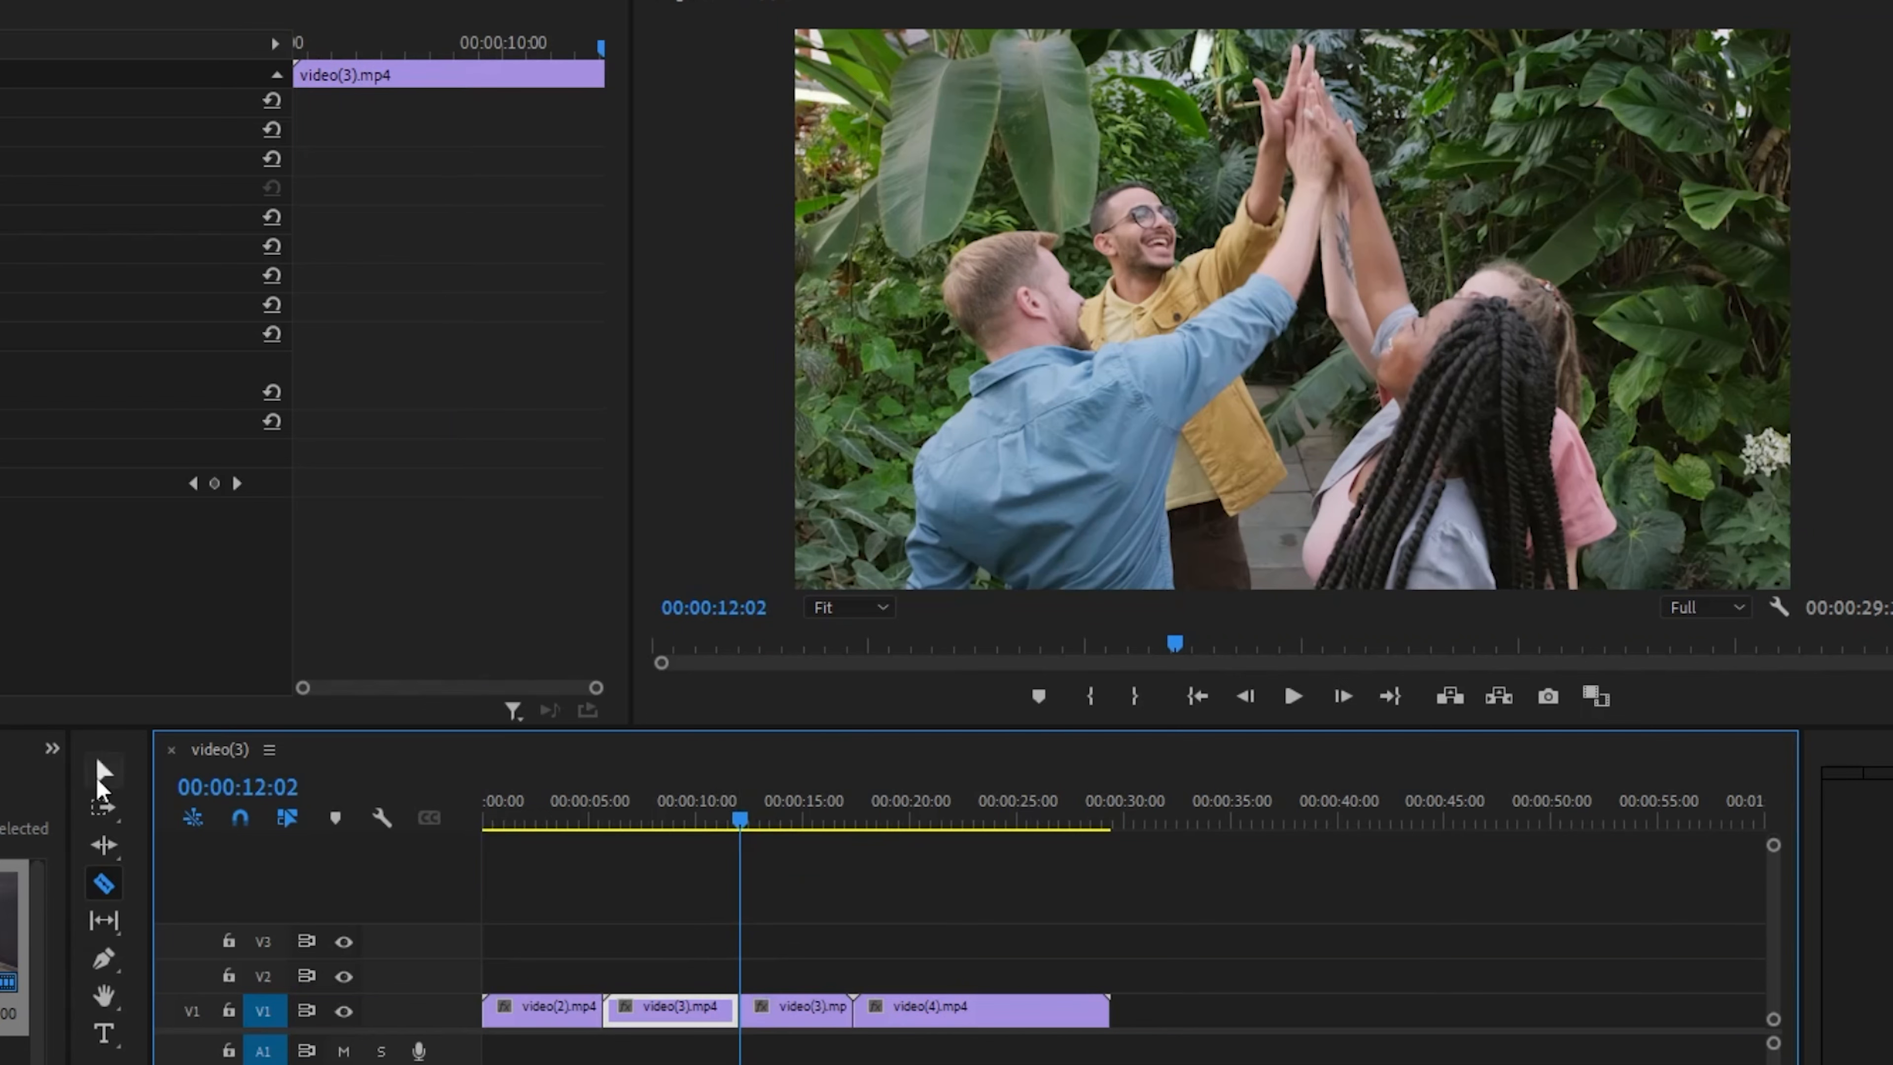
{"action": "left_click", "coordinate": [103, 770]}
{"action": "right_click", "coordinate": [781, 1023]}
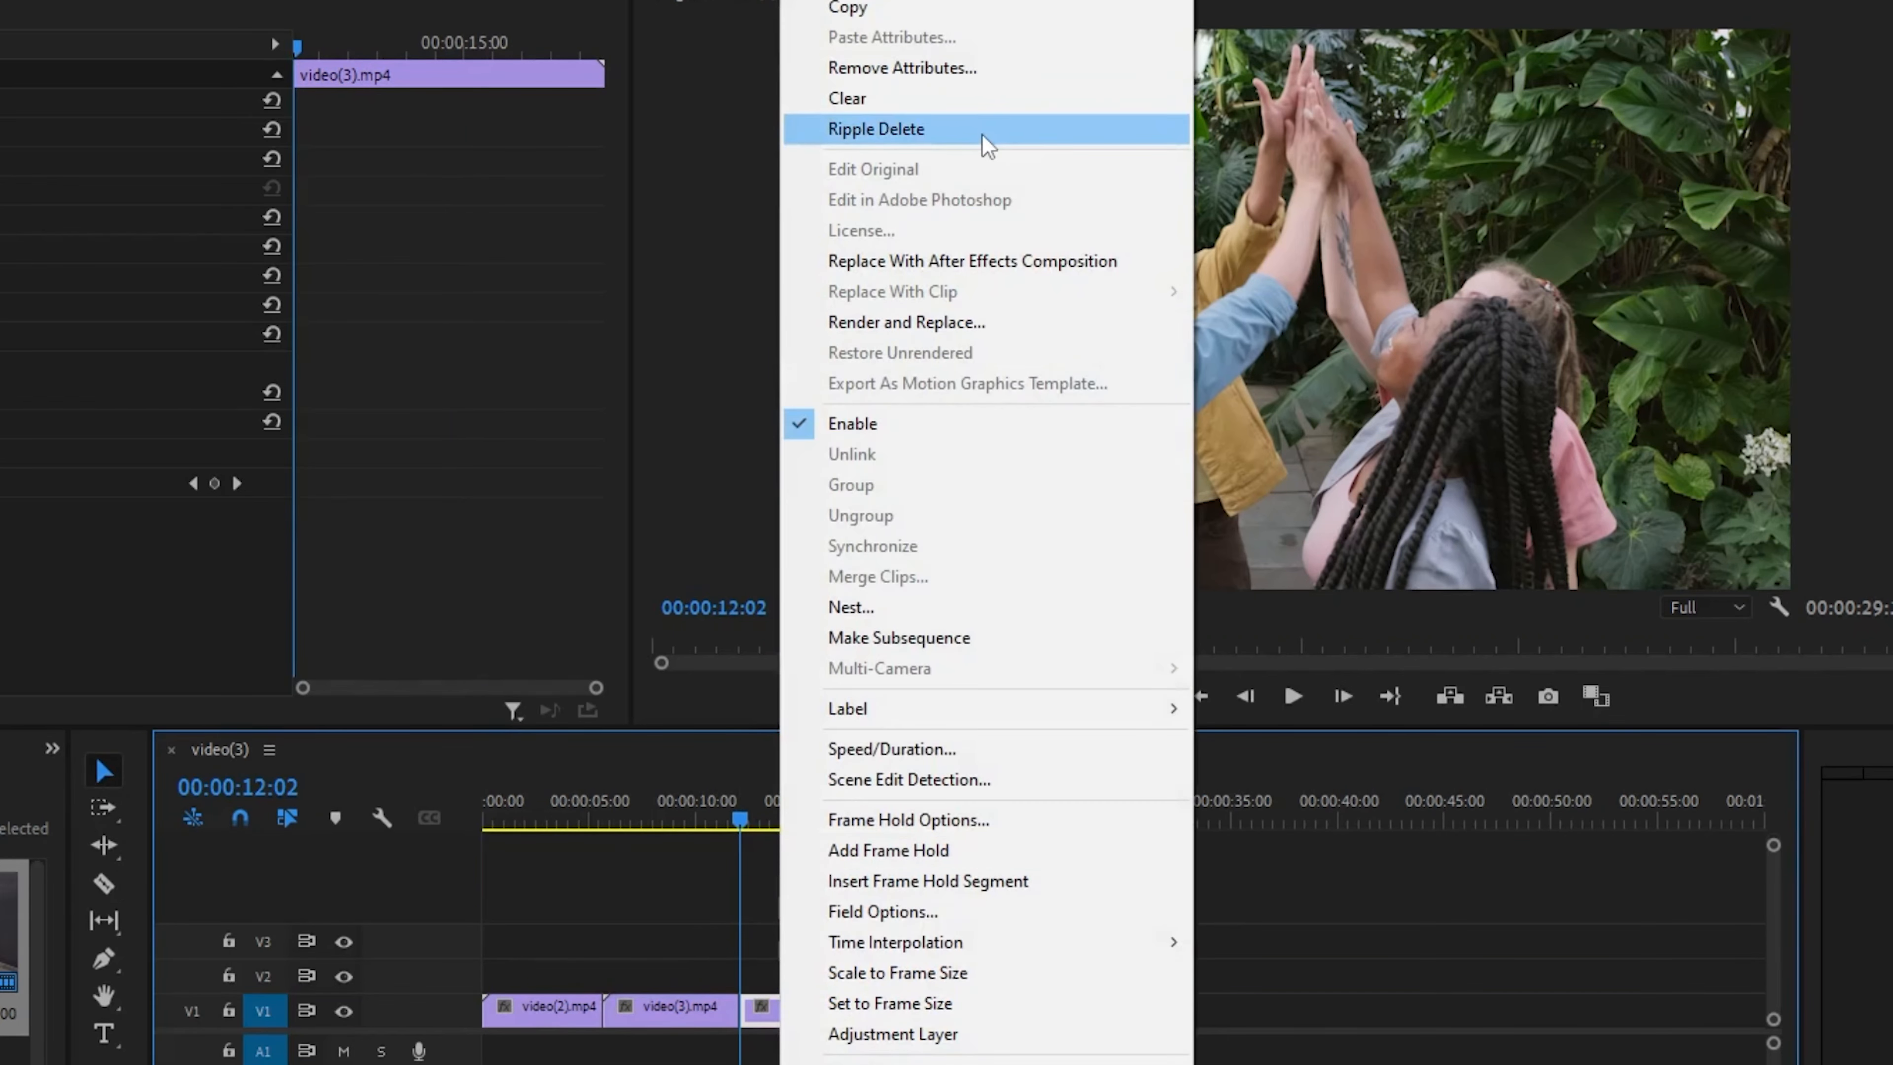
{"action": "left_click", "coordinate": [982, 136]}
- Play through the shortened sequence and split video(4).mp4 at 00:00:18:00 with the Razor tool
{"action": "left_click", "coordinate": [587, 819]}
{"action": "key", "text": "space"}
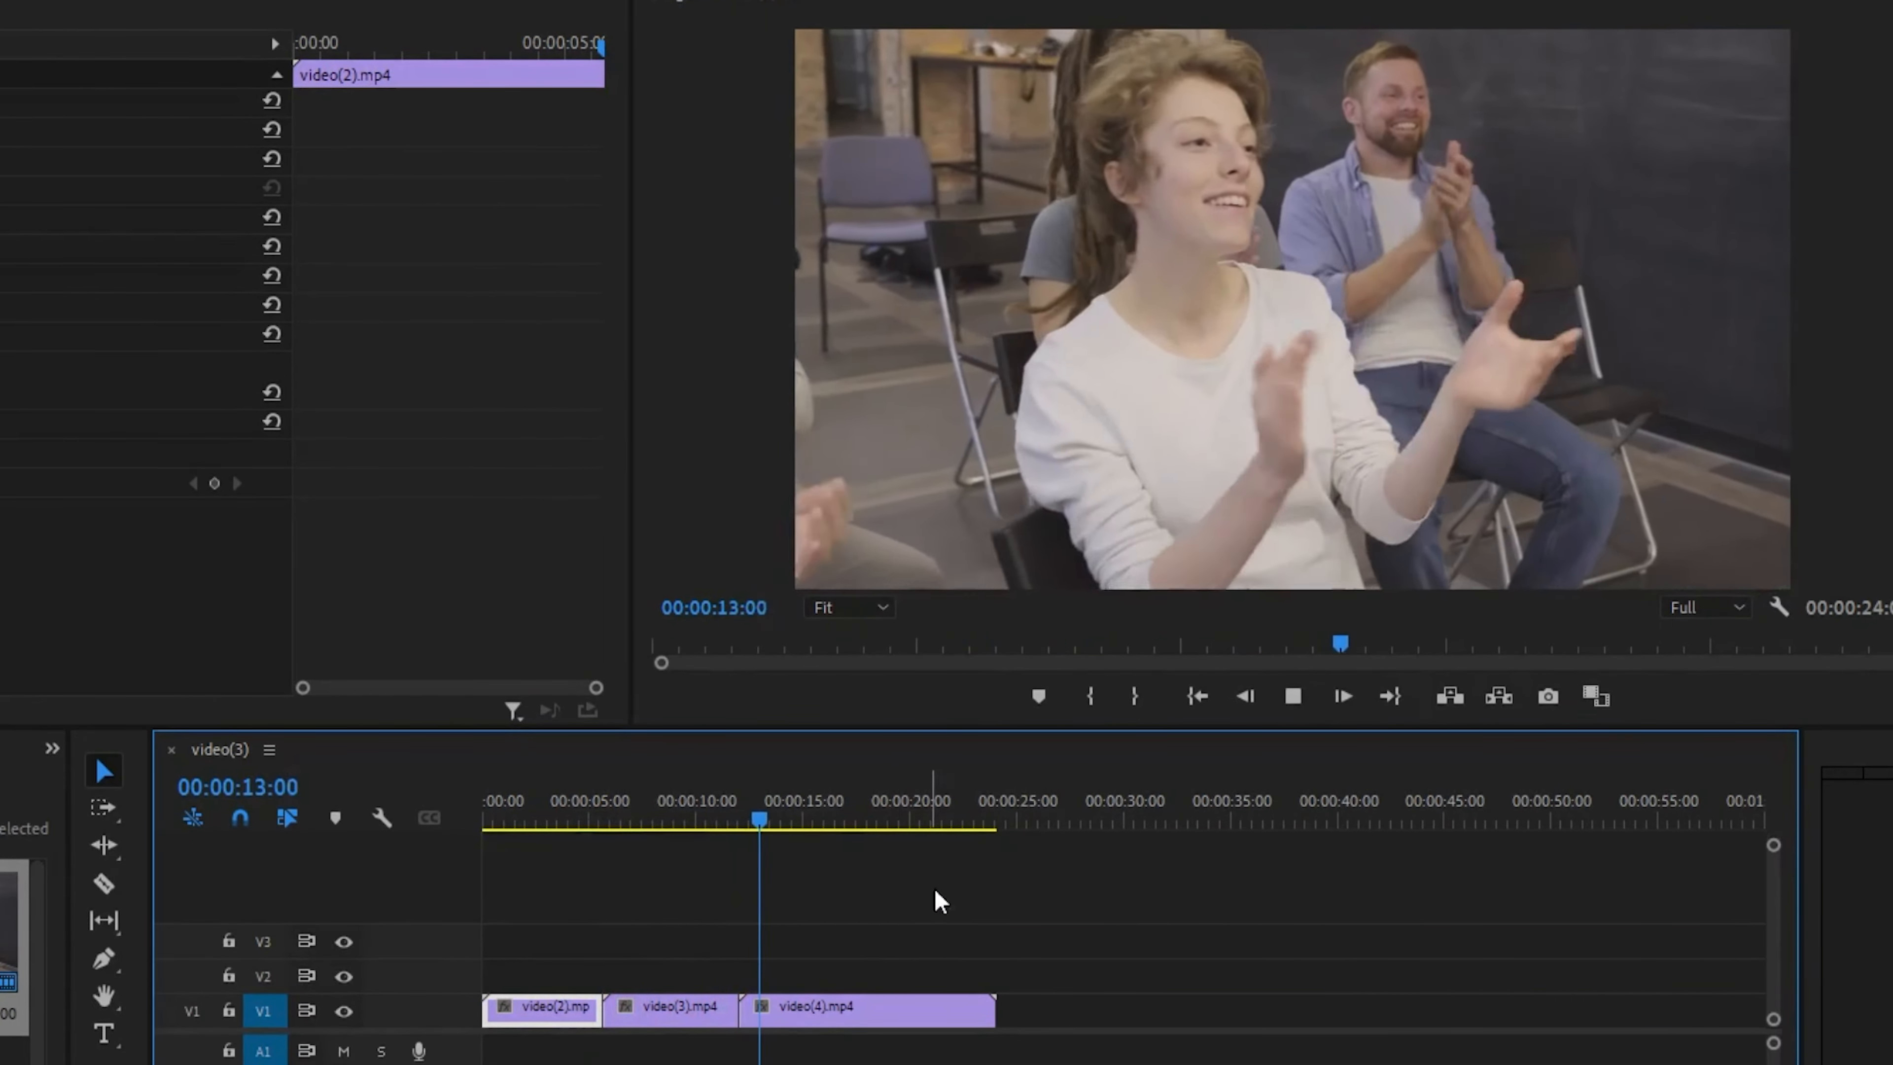
{"action": "key", "text": "space"}
{"action": "left_click", "coordinate": [1295, 694]}
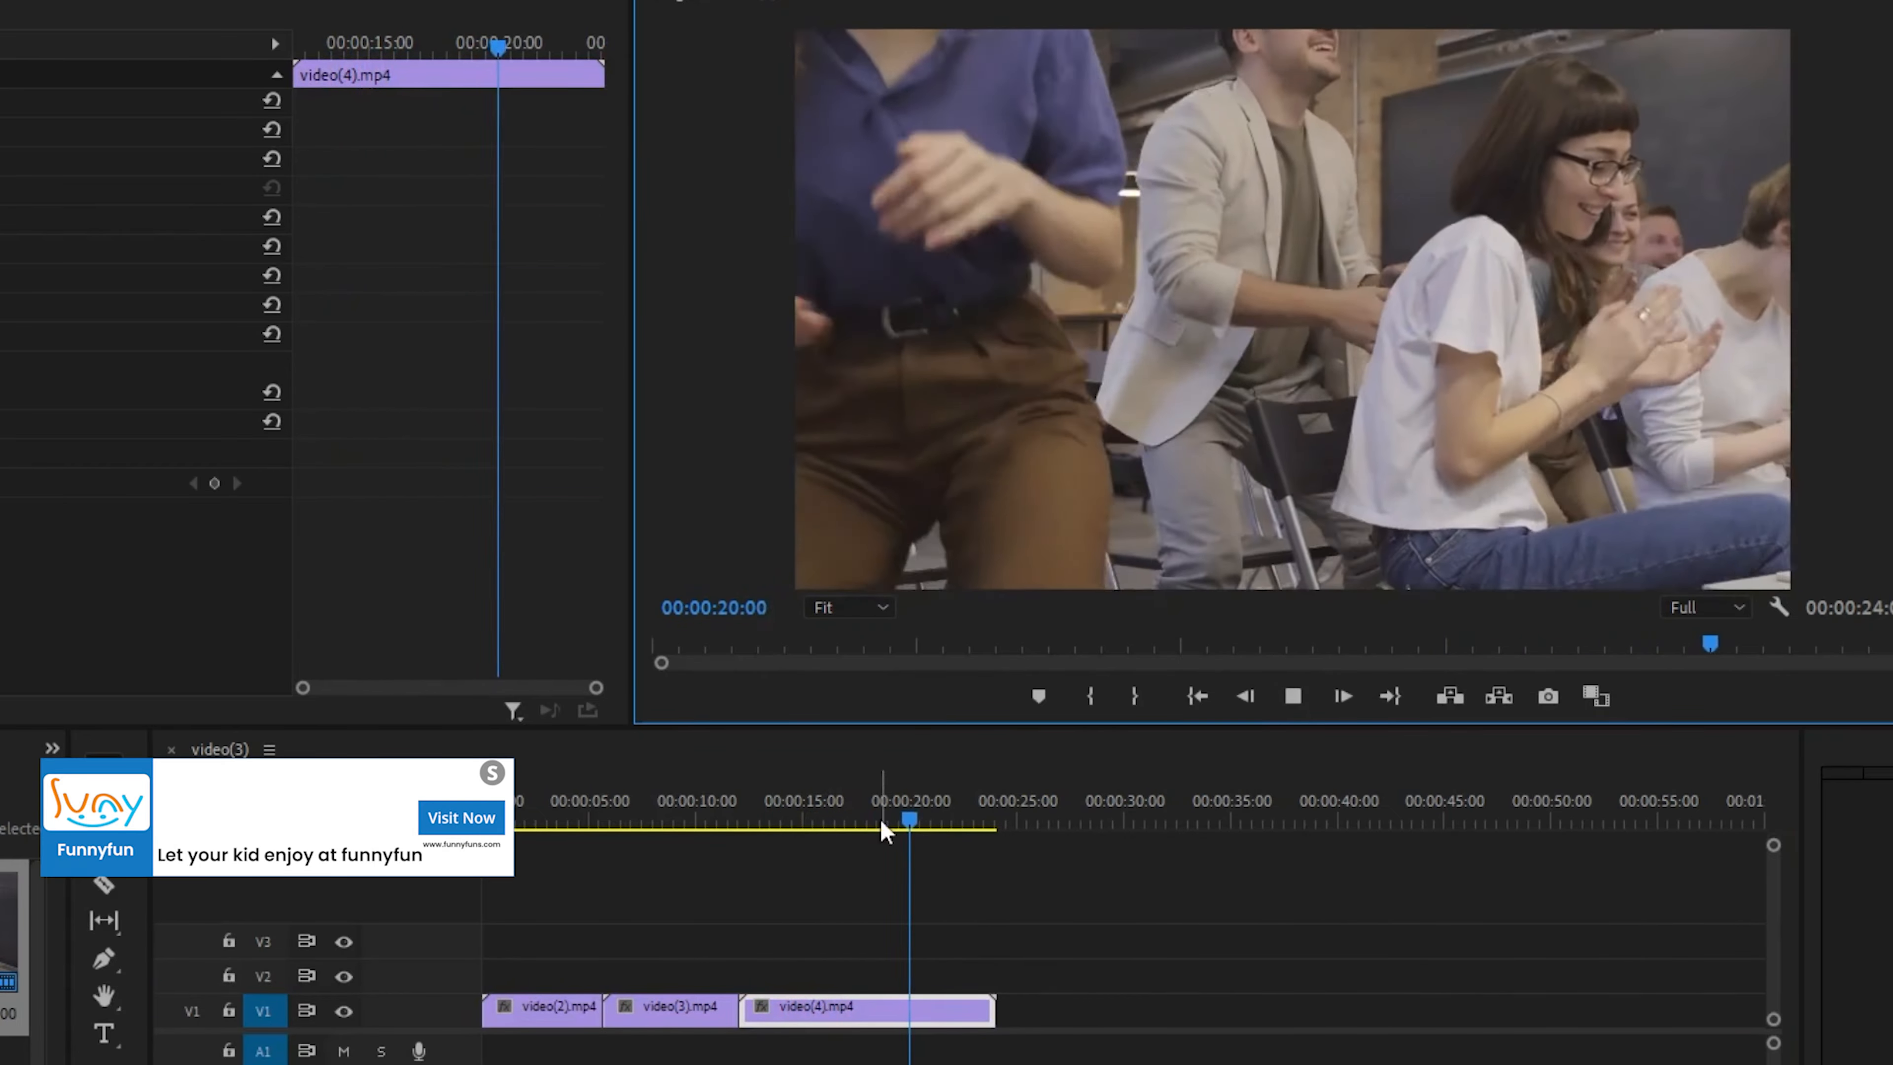
{"action": "left_click", "coordinate": [1293, 695]}
{"action": "left_click_drag", "start_coordinate": [941, 832], "coordinate": [867, 809]}
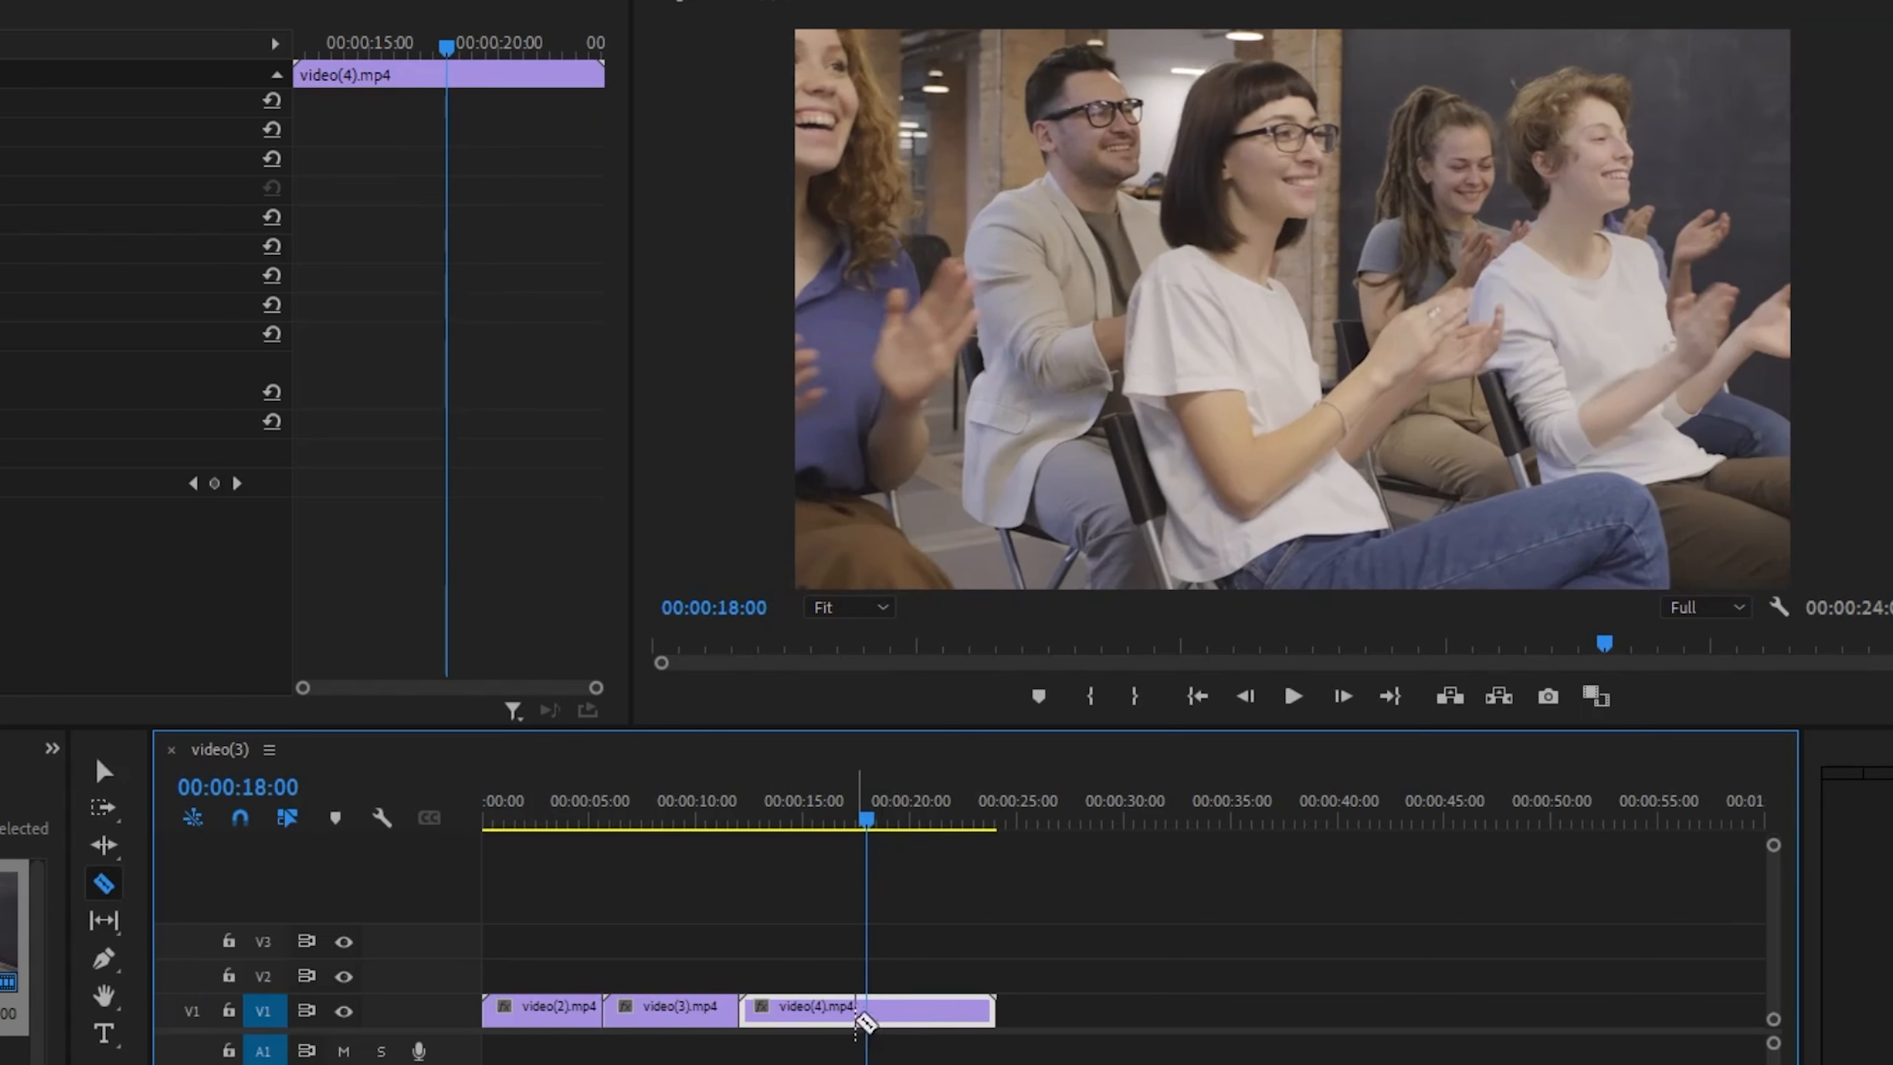
{"action": "left_click", "coordinate": [864, 1018]}
{"action": "key", "text": "v"}
- Clear the part of video(4).mp4 after the cut and play the trimmed sequence from the start
{"action": "right_click", "coordinate": [915, 1020]}
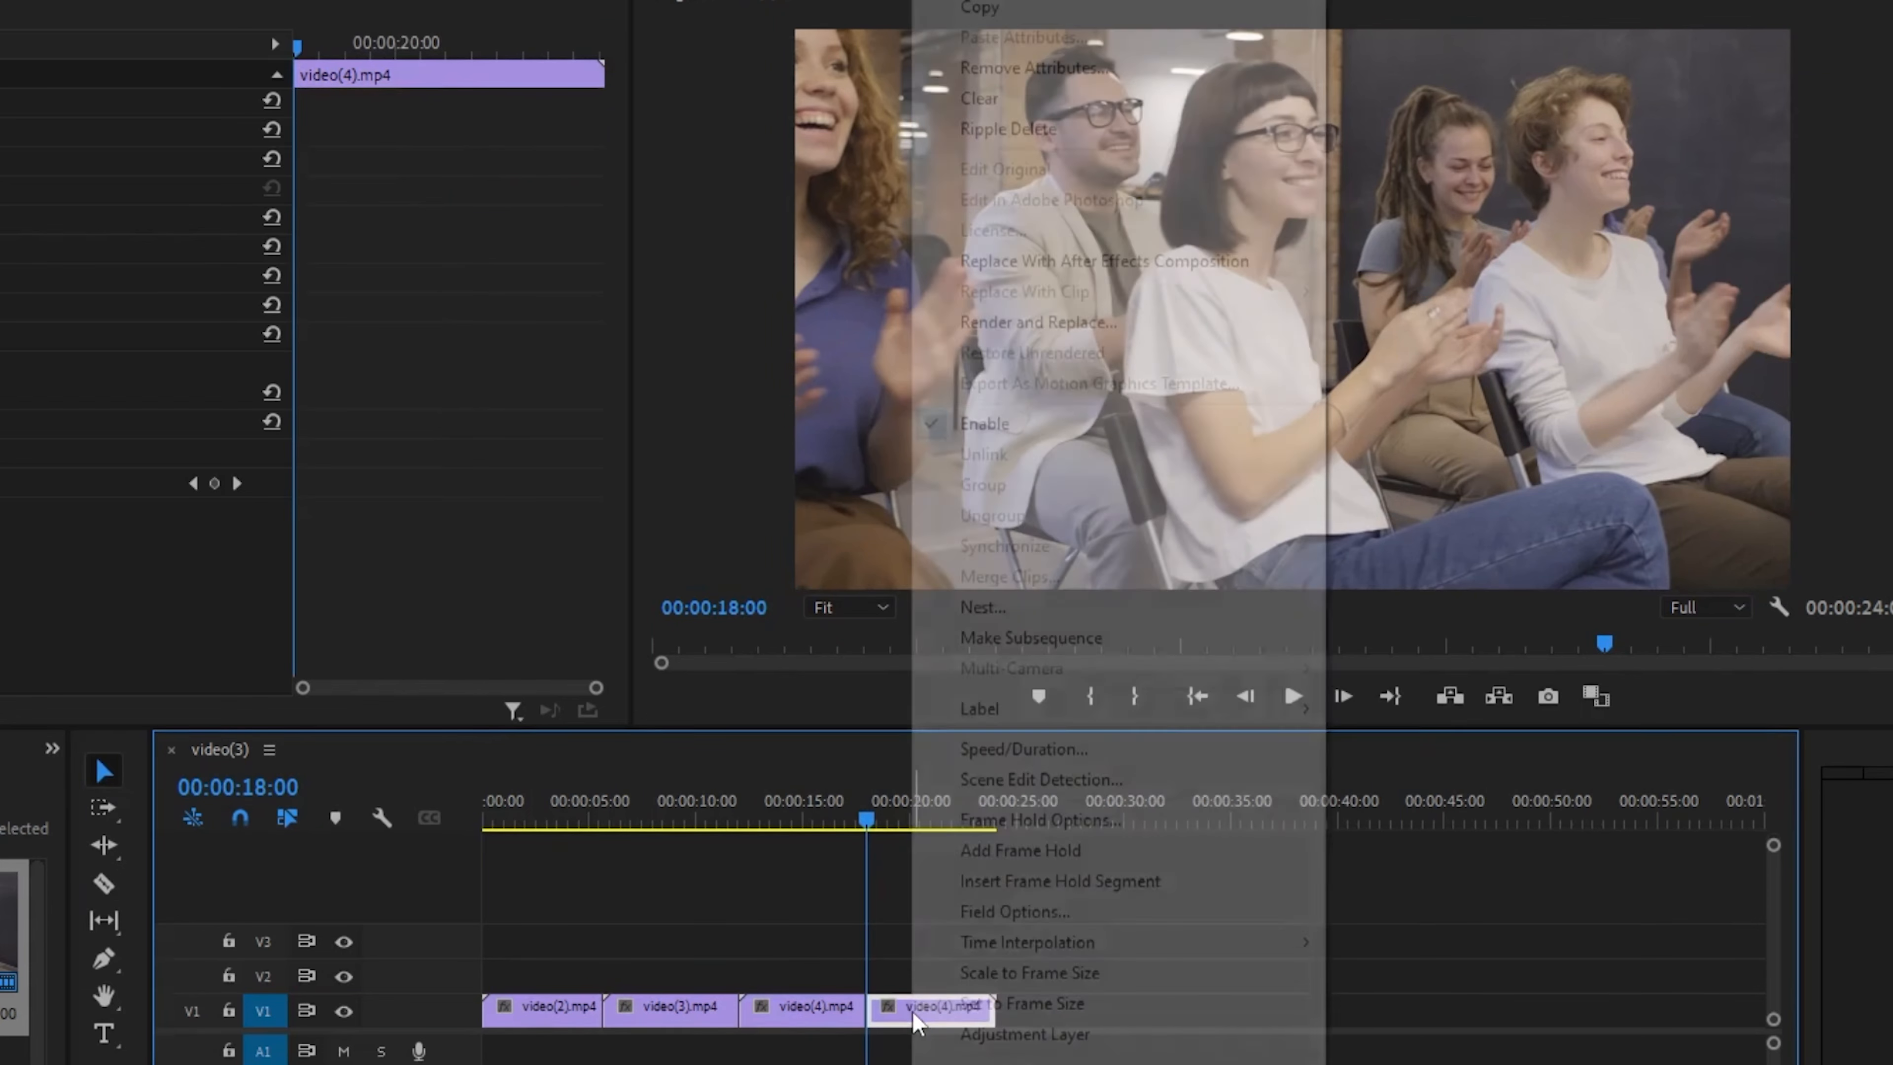
{"action": "left_click", "coordinate": [947, 99]}
{"action": "left_click_drag", "start_coordinate": [715, 809], "coordinate": [489, 805]}
{"action": "key", "text": "space"}
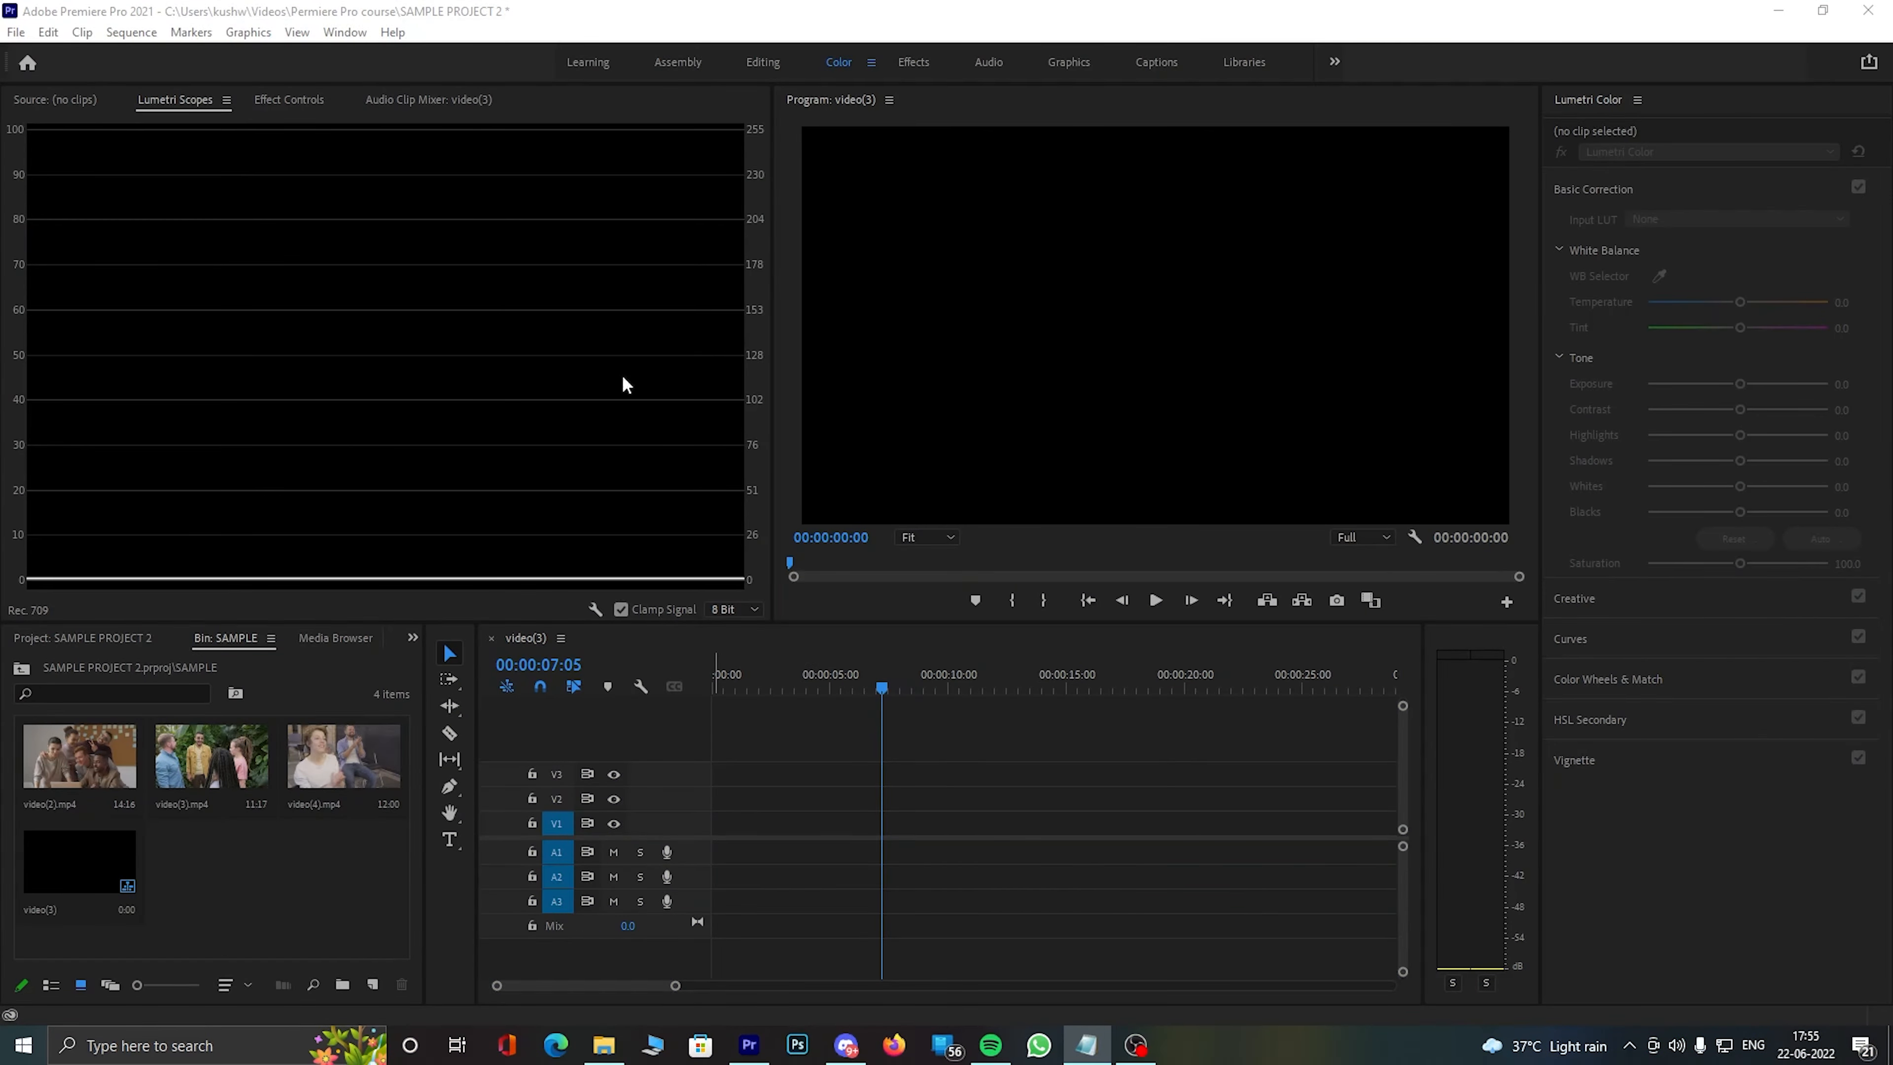
- Switch to the Editing workspace and import clips 1-1, 2-1, 3-1 and 4-1 from the Permiere Pro course folder into the project
{"action": "left_click", "coordinate": [765, 63]}
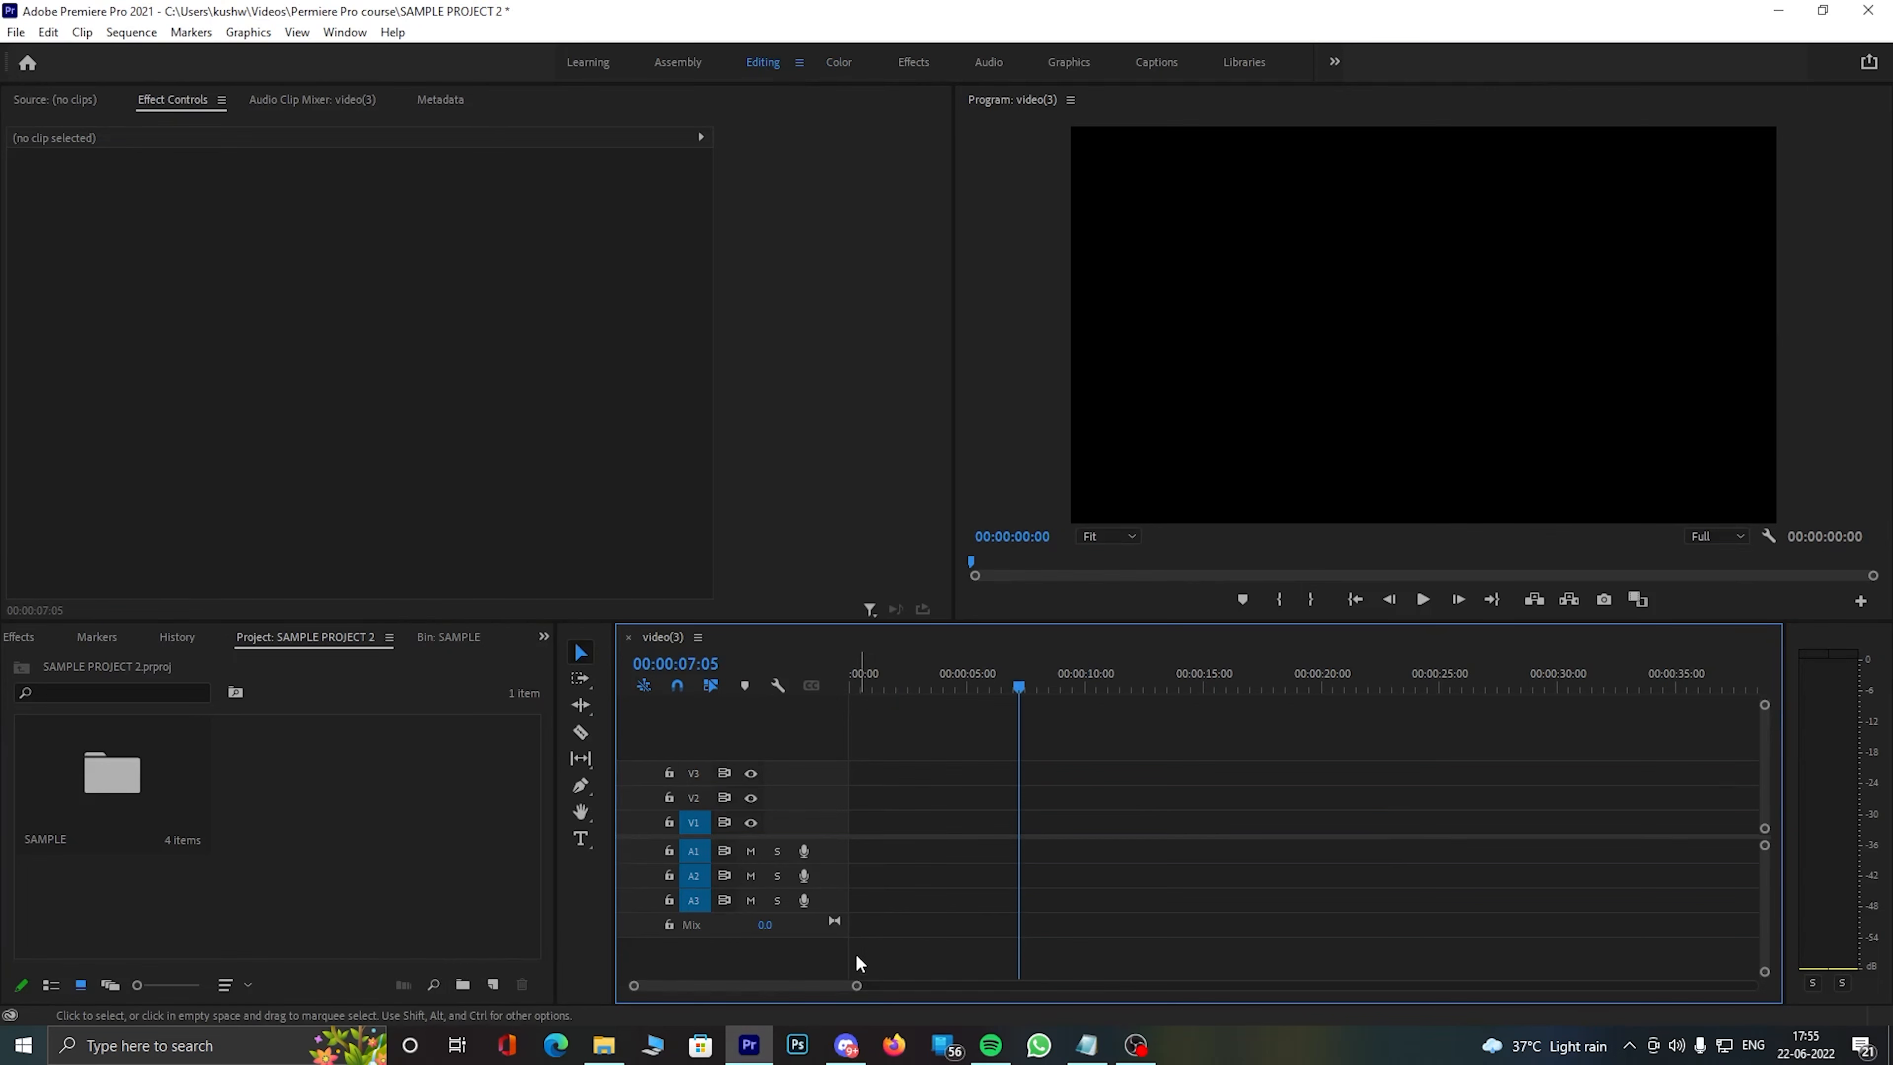
{"action": "left_click", "coordinate": [605, 1045]}
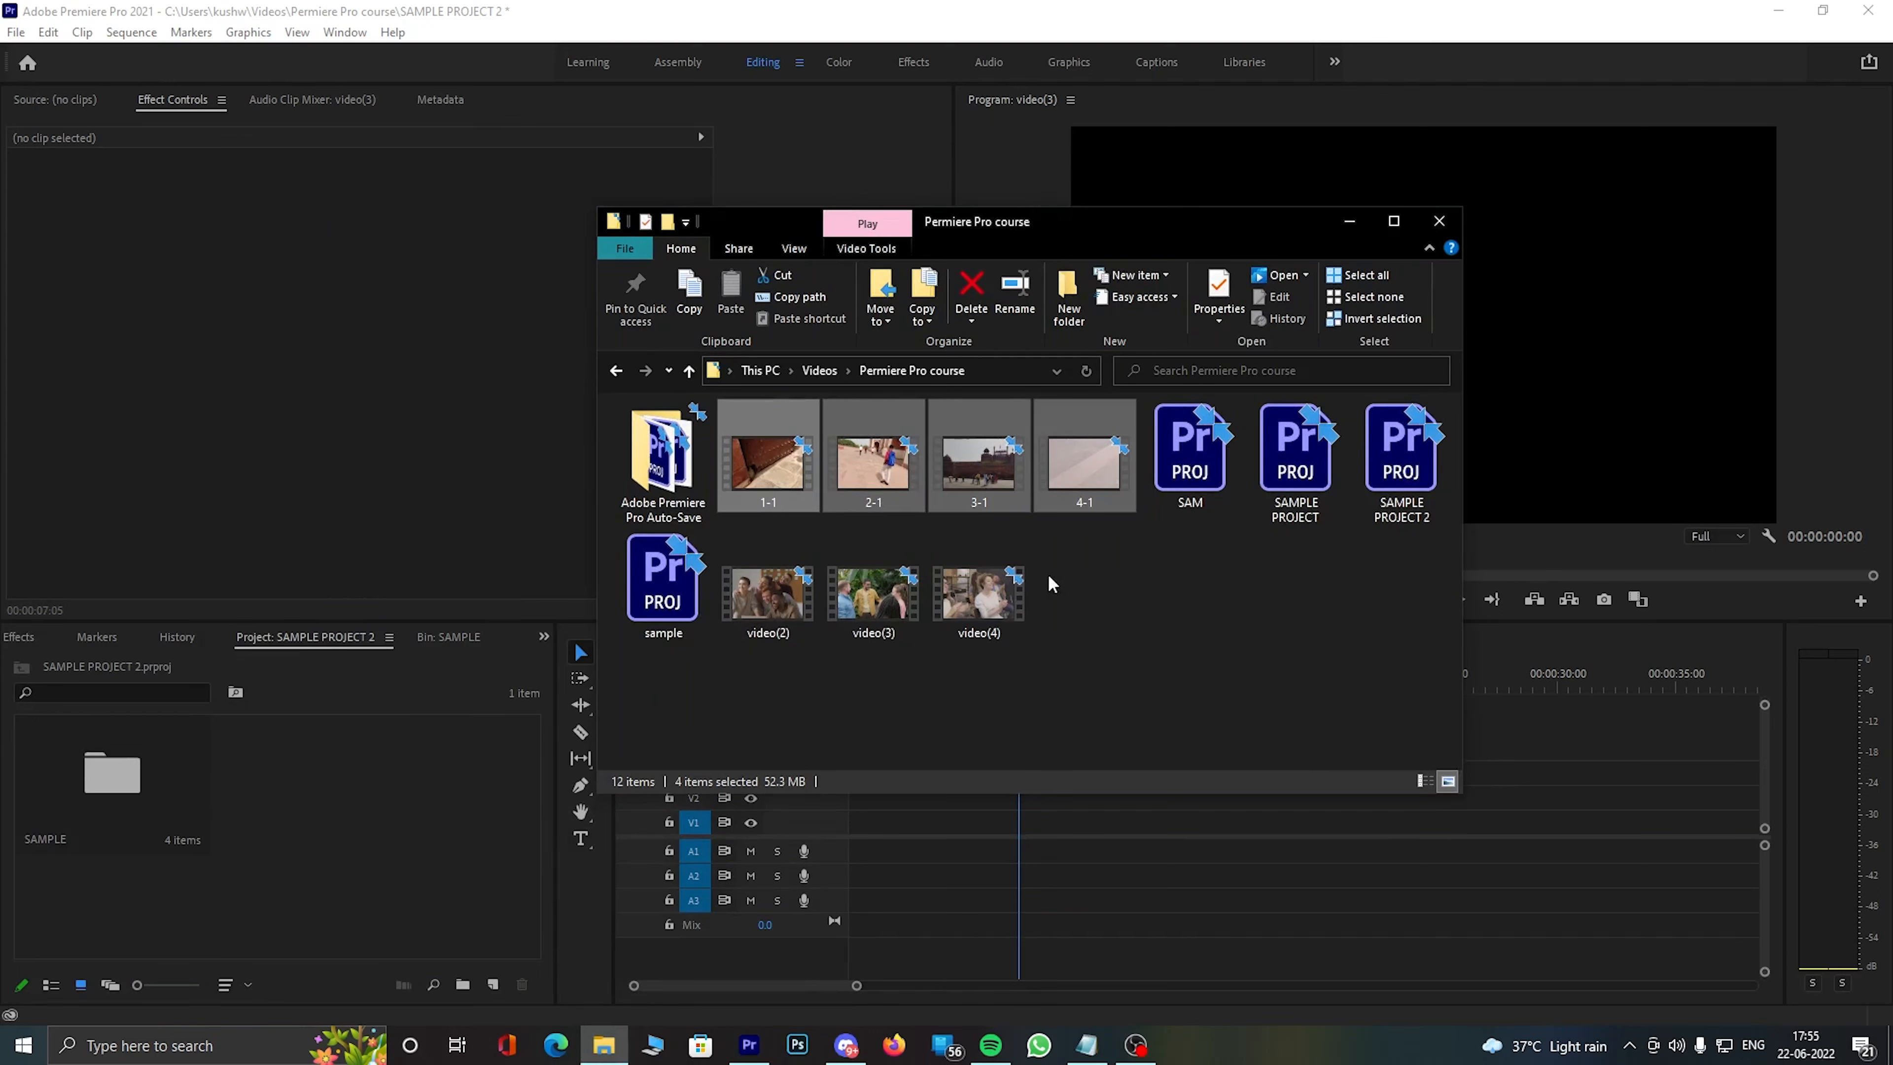
{"action": "left_click", "coordinate": [1116, 654]}
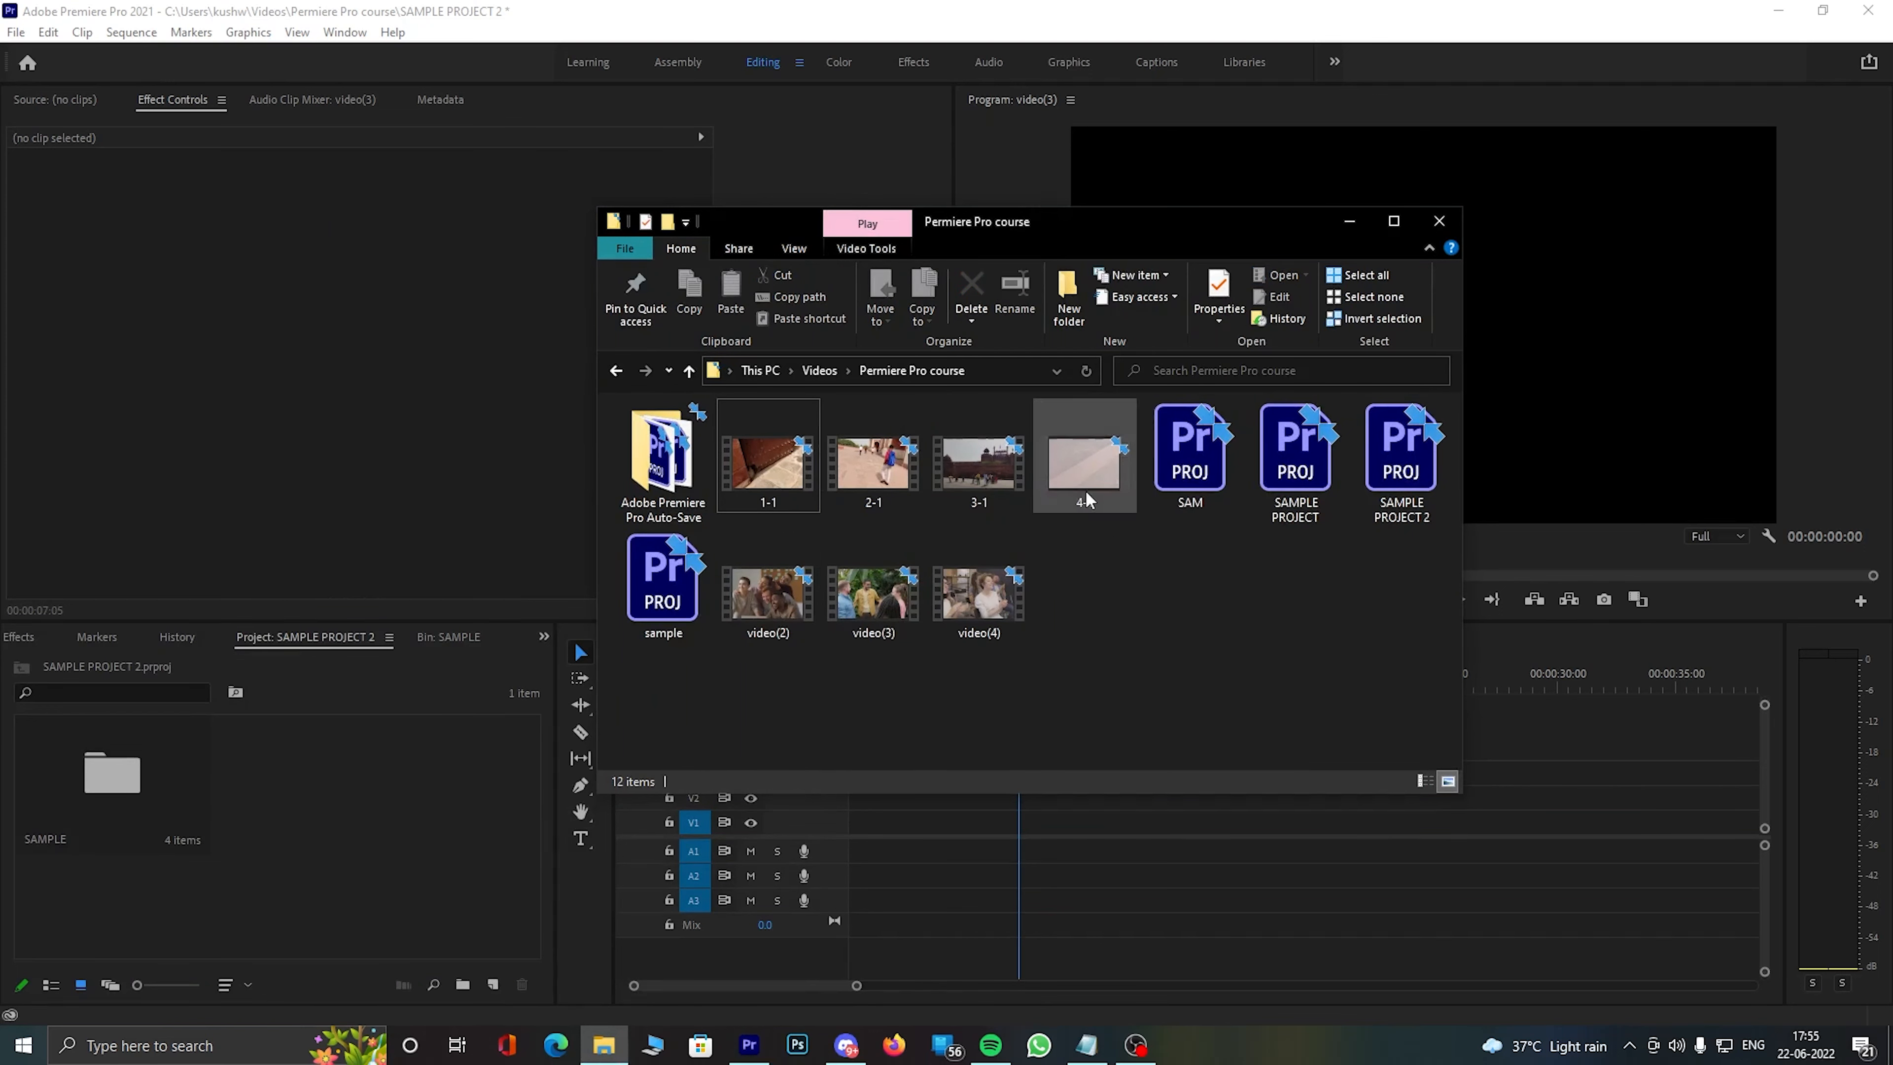
{"action": "left_click_drag", "start_coordinate": [796, 523], "coordinate": [482, 643]}
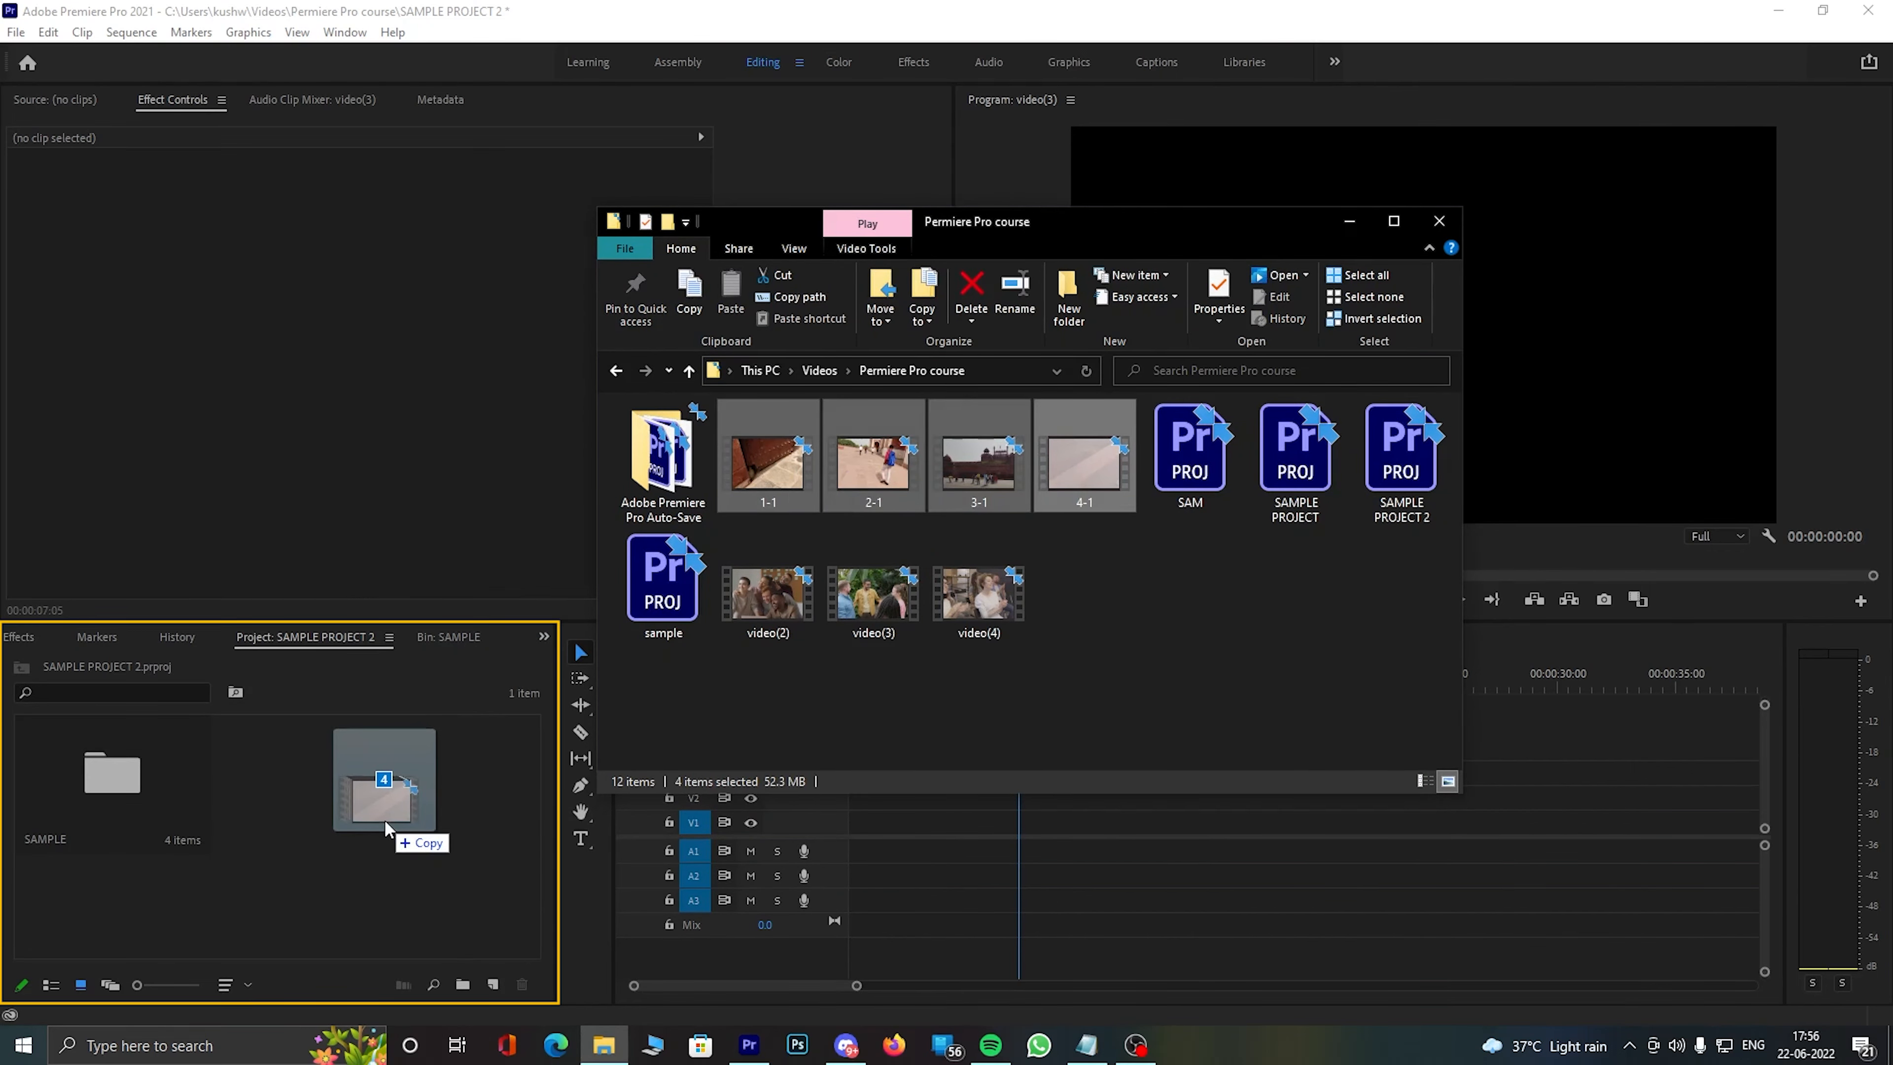
{"action": "left_click_drag", "start_coordinate": [384, 819], "coordinate": [385, 819]}
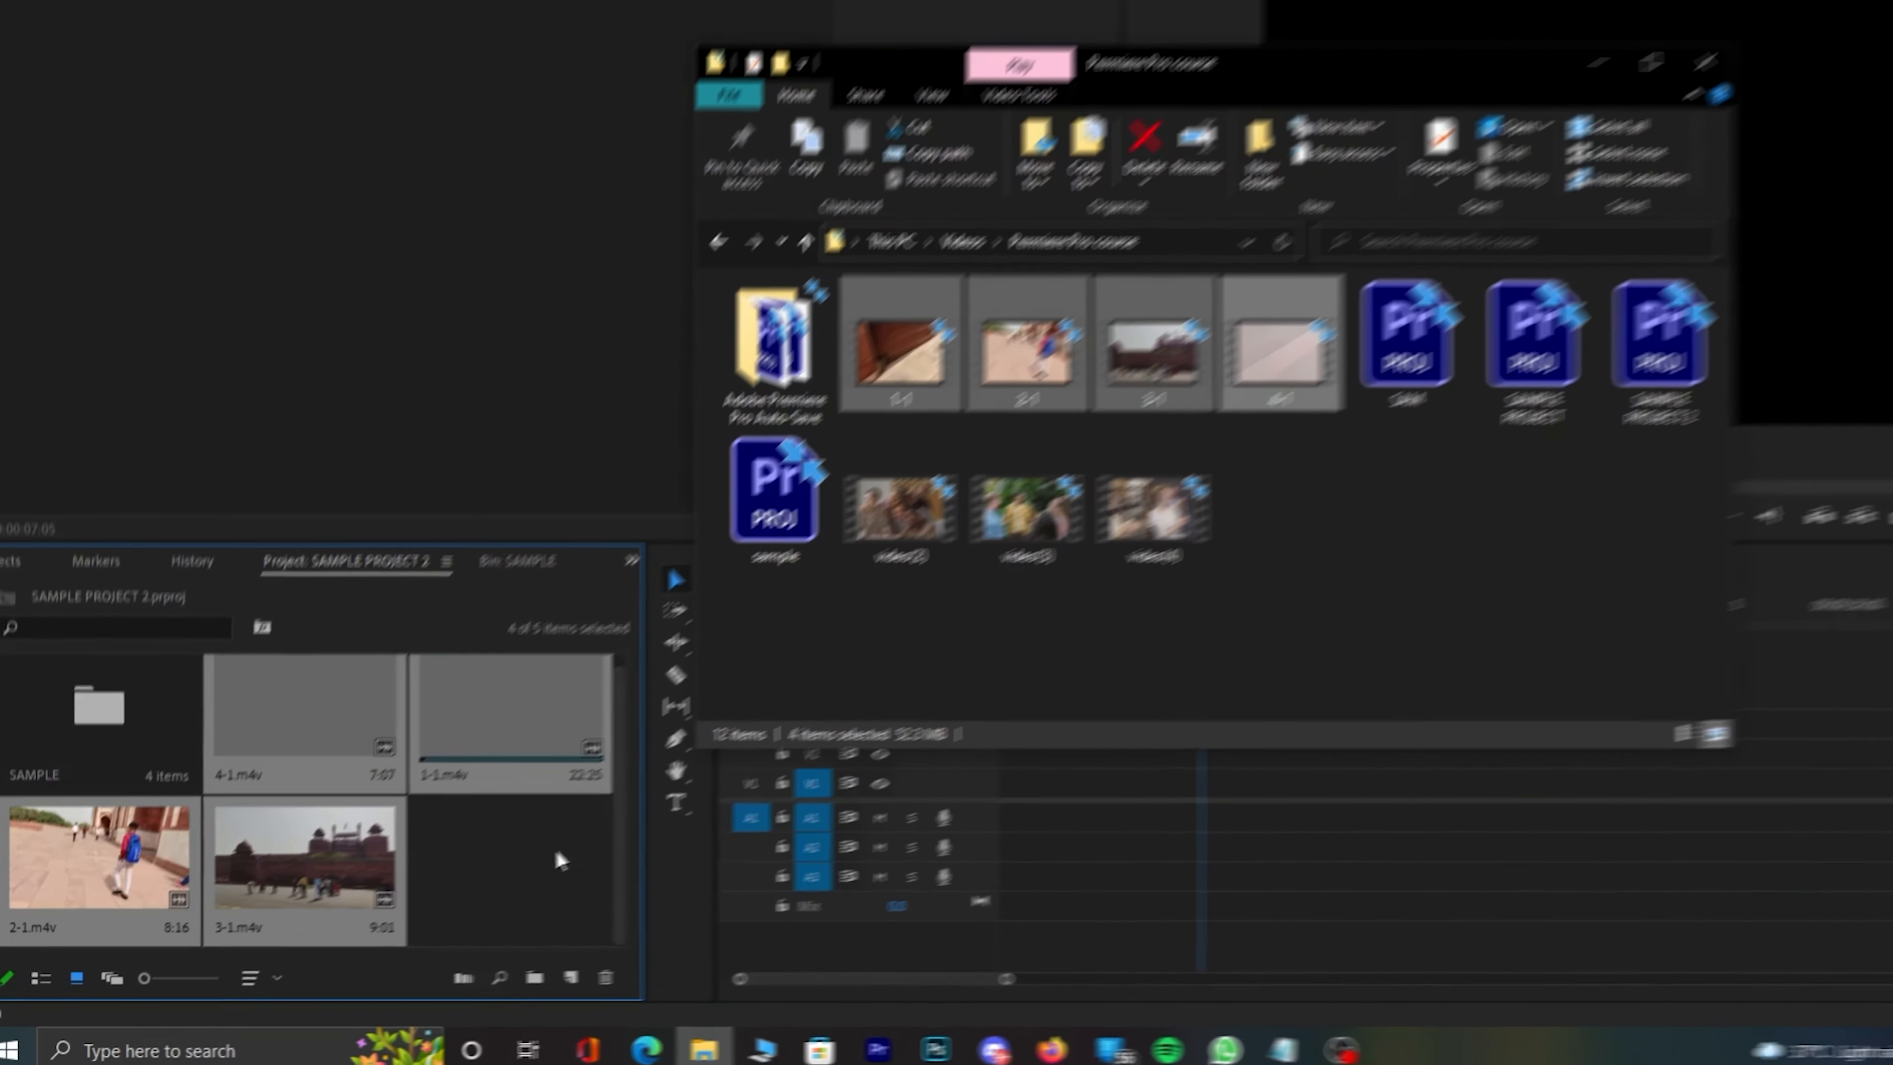
{"action": "left_click", "coordinate": [1597, 62]}
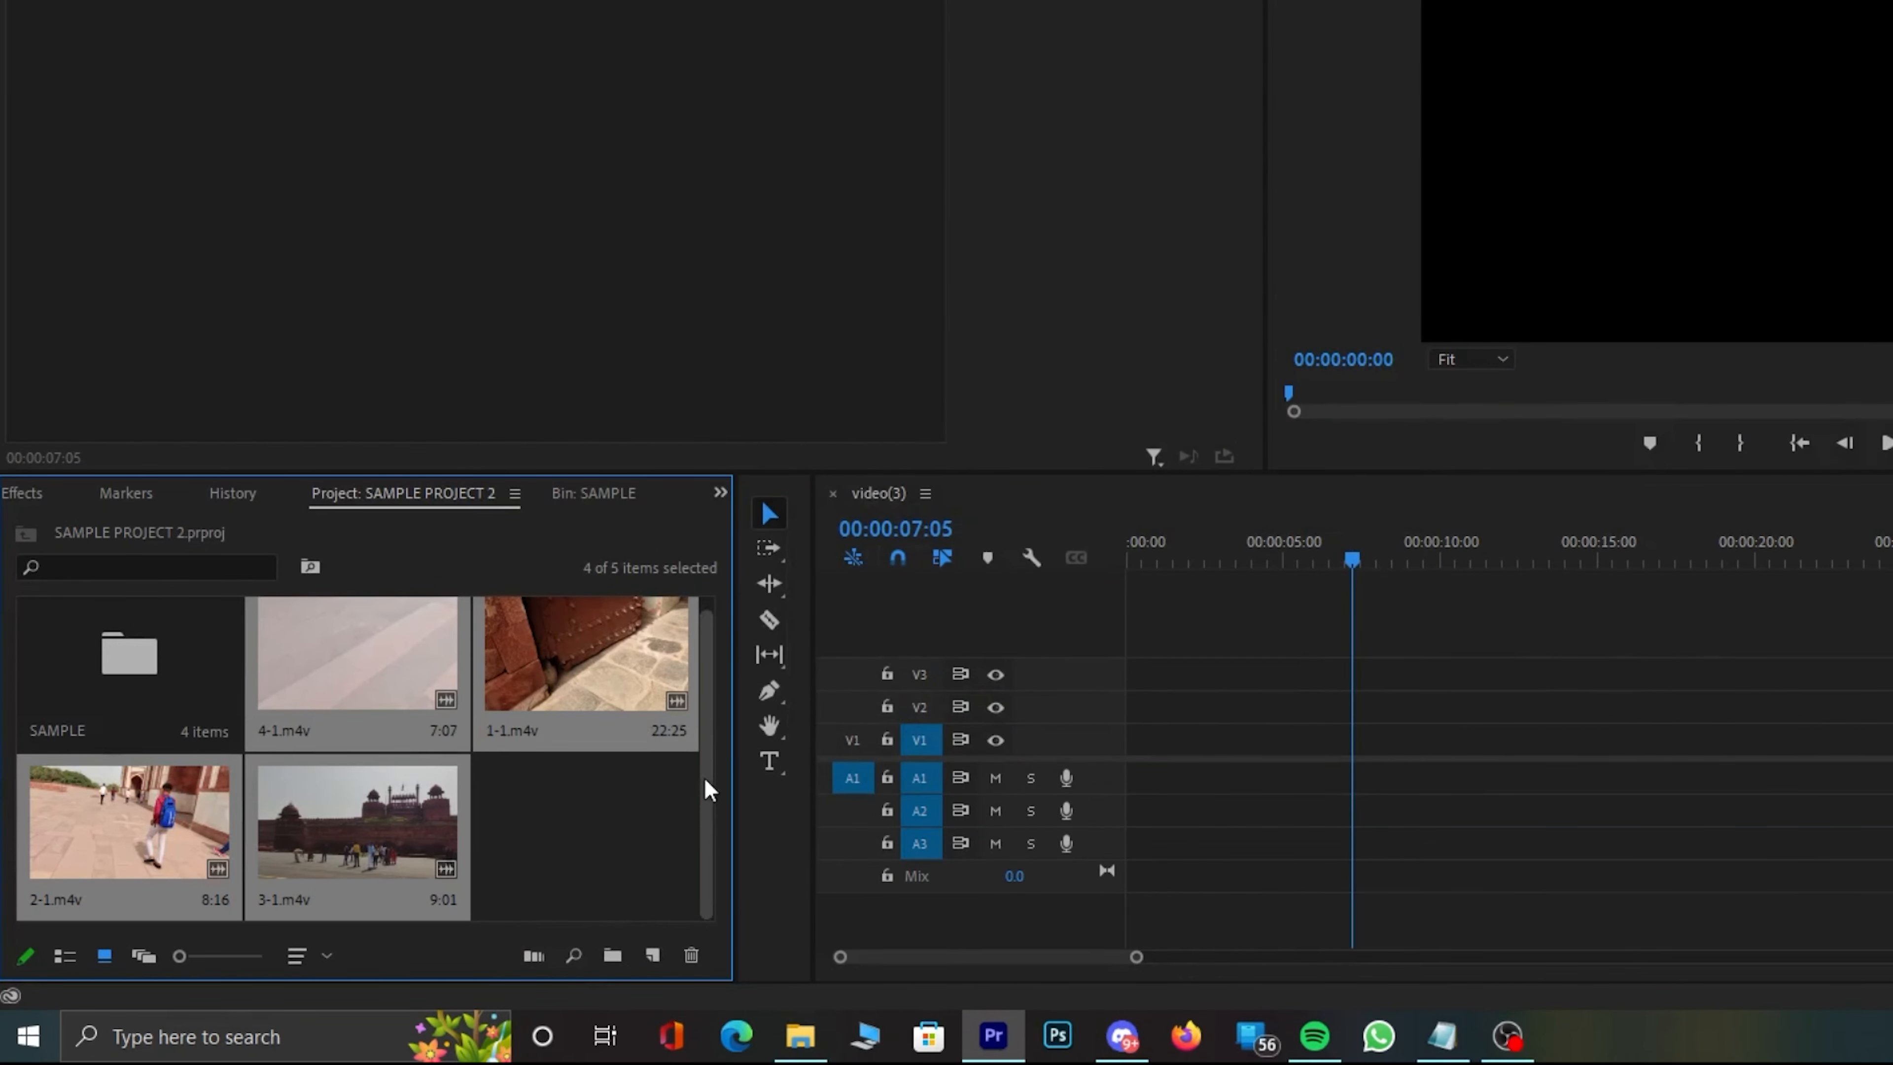
- Create a new bin named tomb in the project
{"action": "left_click_drag", "start_coordinate": [704, 778], "coordinate": [706, 823]}
{"action": "left_click", "coordinate": [618, 957]}
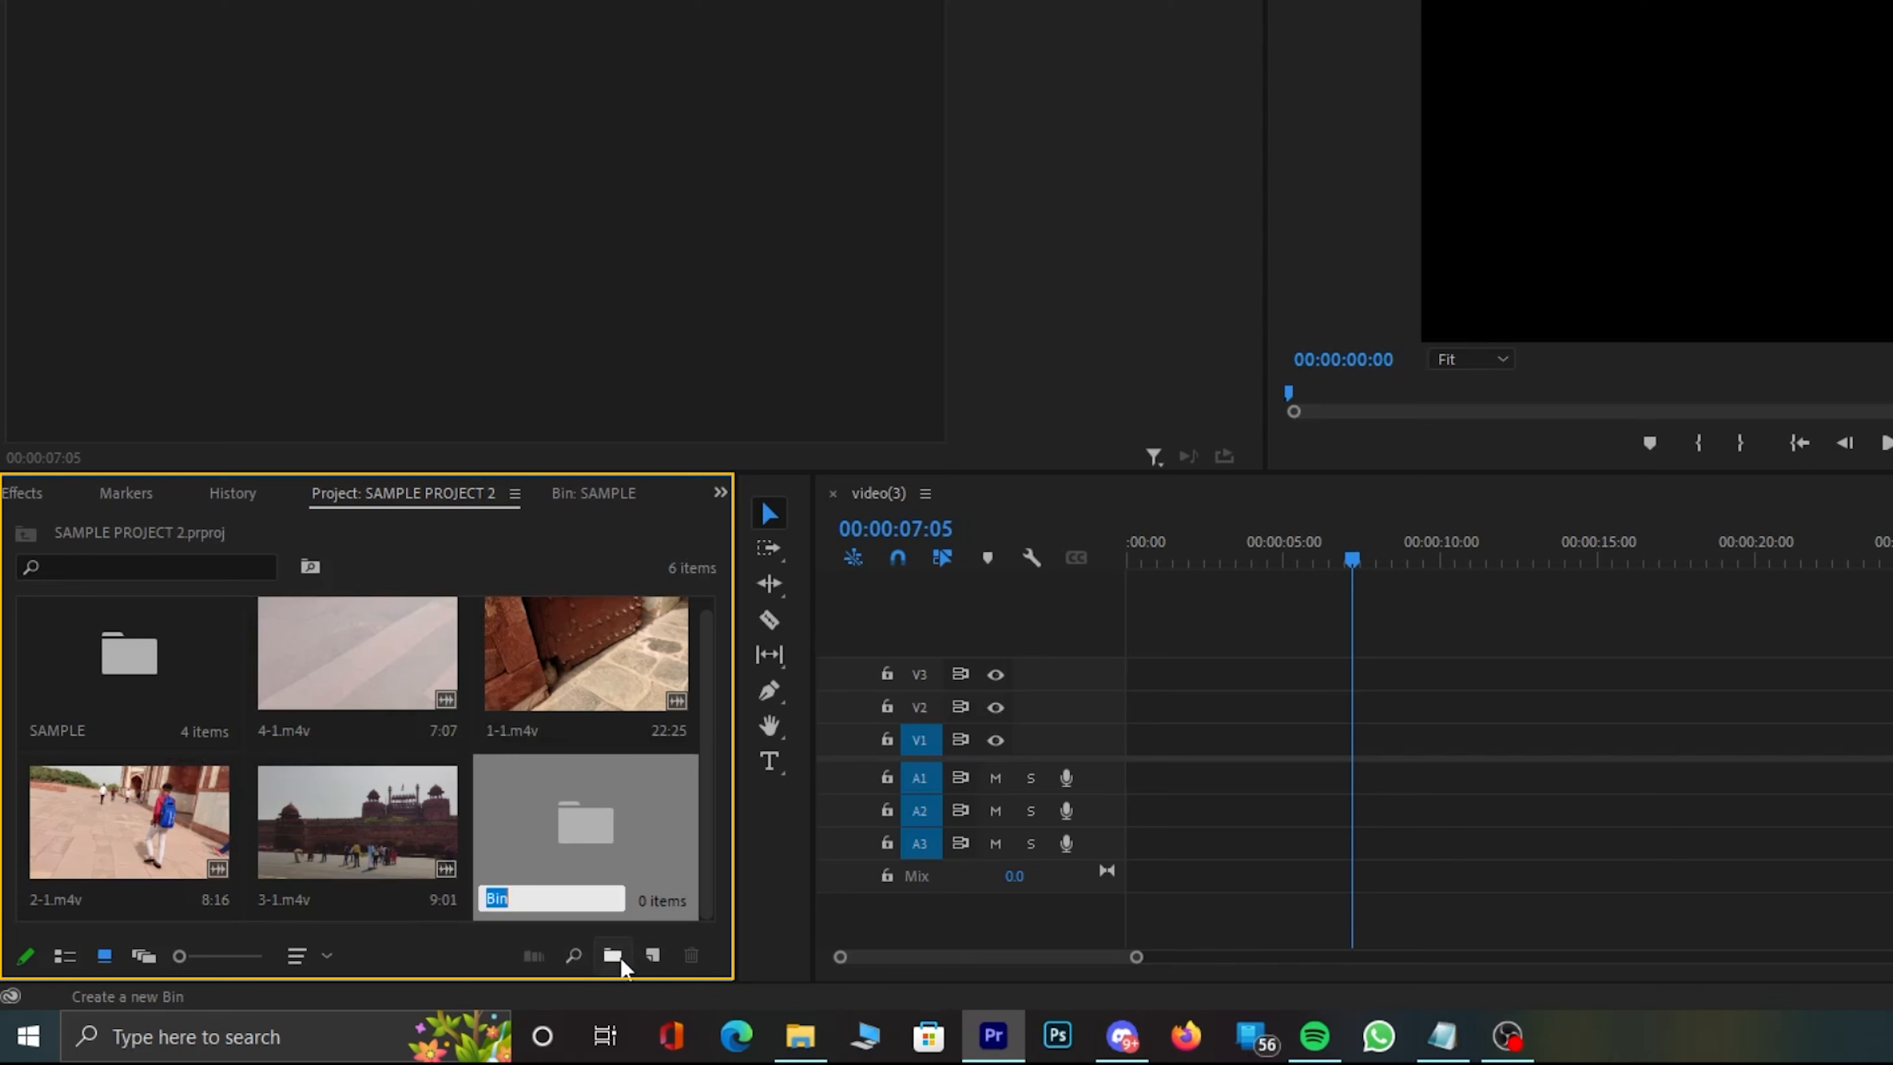
{"action": "type", "text": "tomb"}
{"action": "key", "text": "Return"}
- Move the four imported clips 1-1.m4v, 2-1.m4v, 3-1.m4v and 4-1.m4v into the tomb bin
{"action": "left_click", "coordinate": [581, 674]}
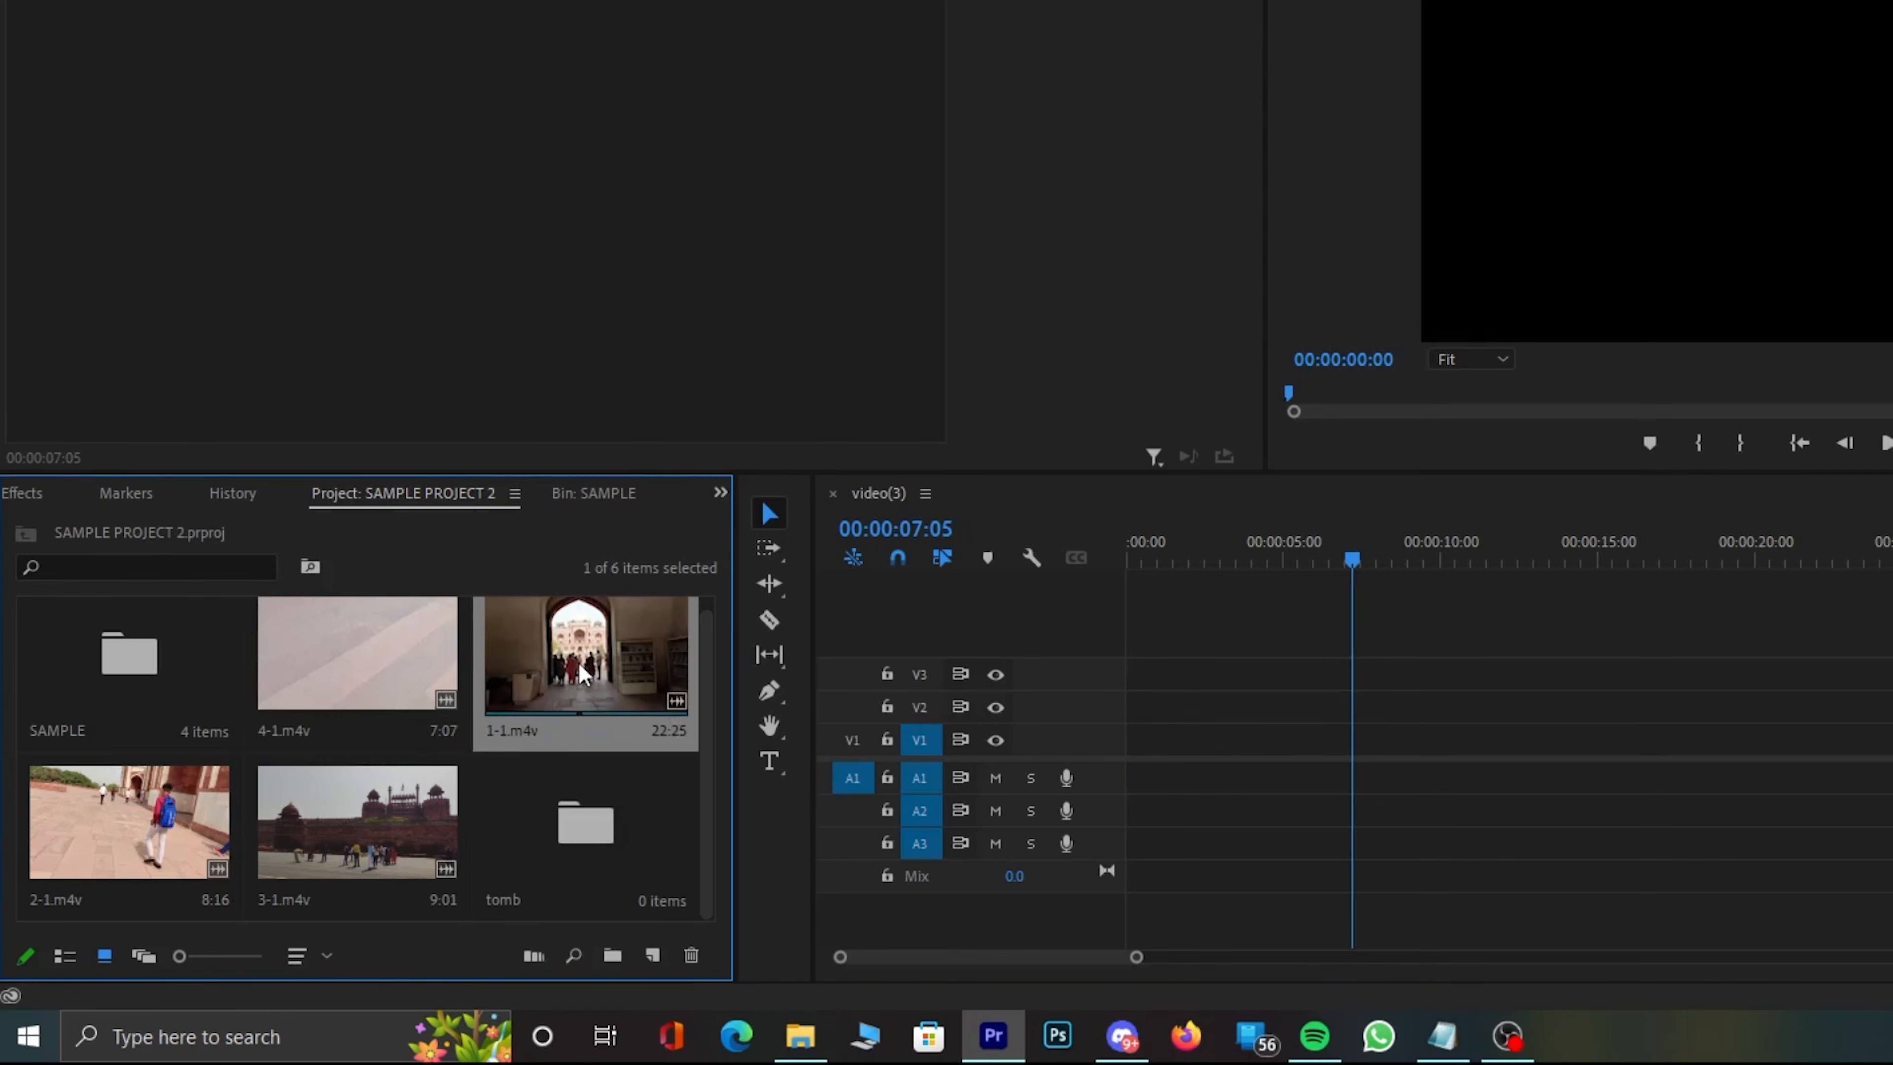
{"action": "left_click", "coordinate": [402, 705]}
{"action": "left_click", "coordinate": [406, 838], "text": "shift"}
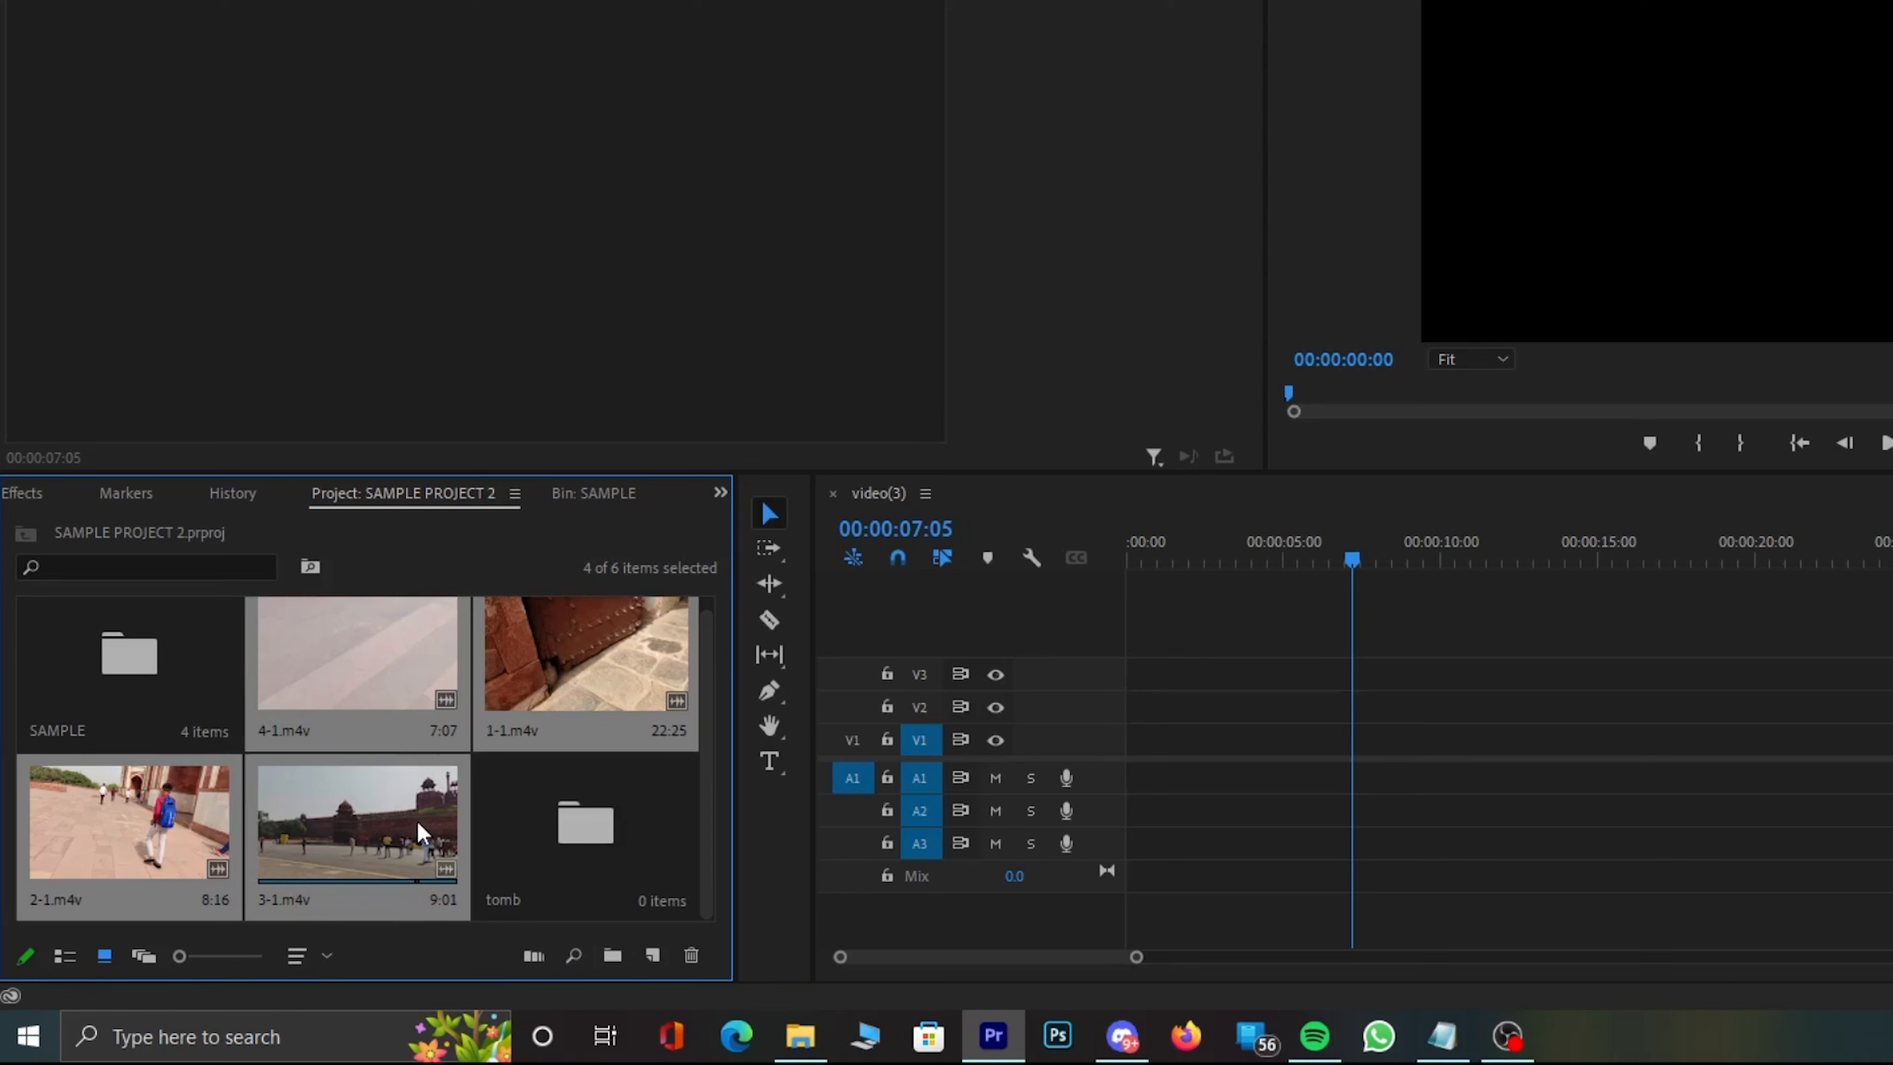
{"action": "left_click_drag", "start_coordinate": [432, 828], "coordinate": [571, 816]}
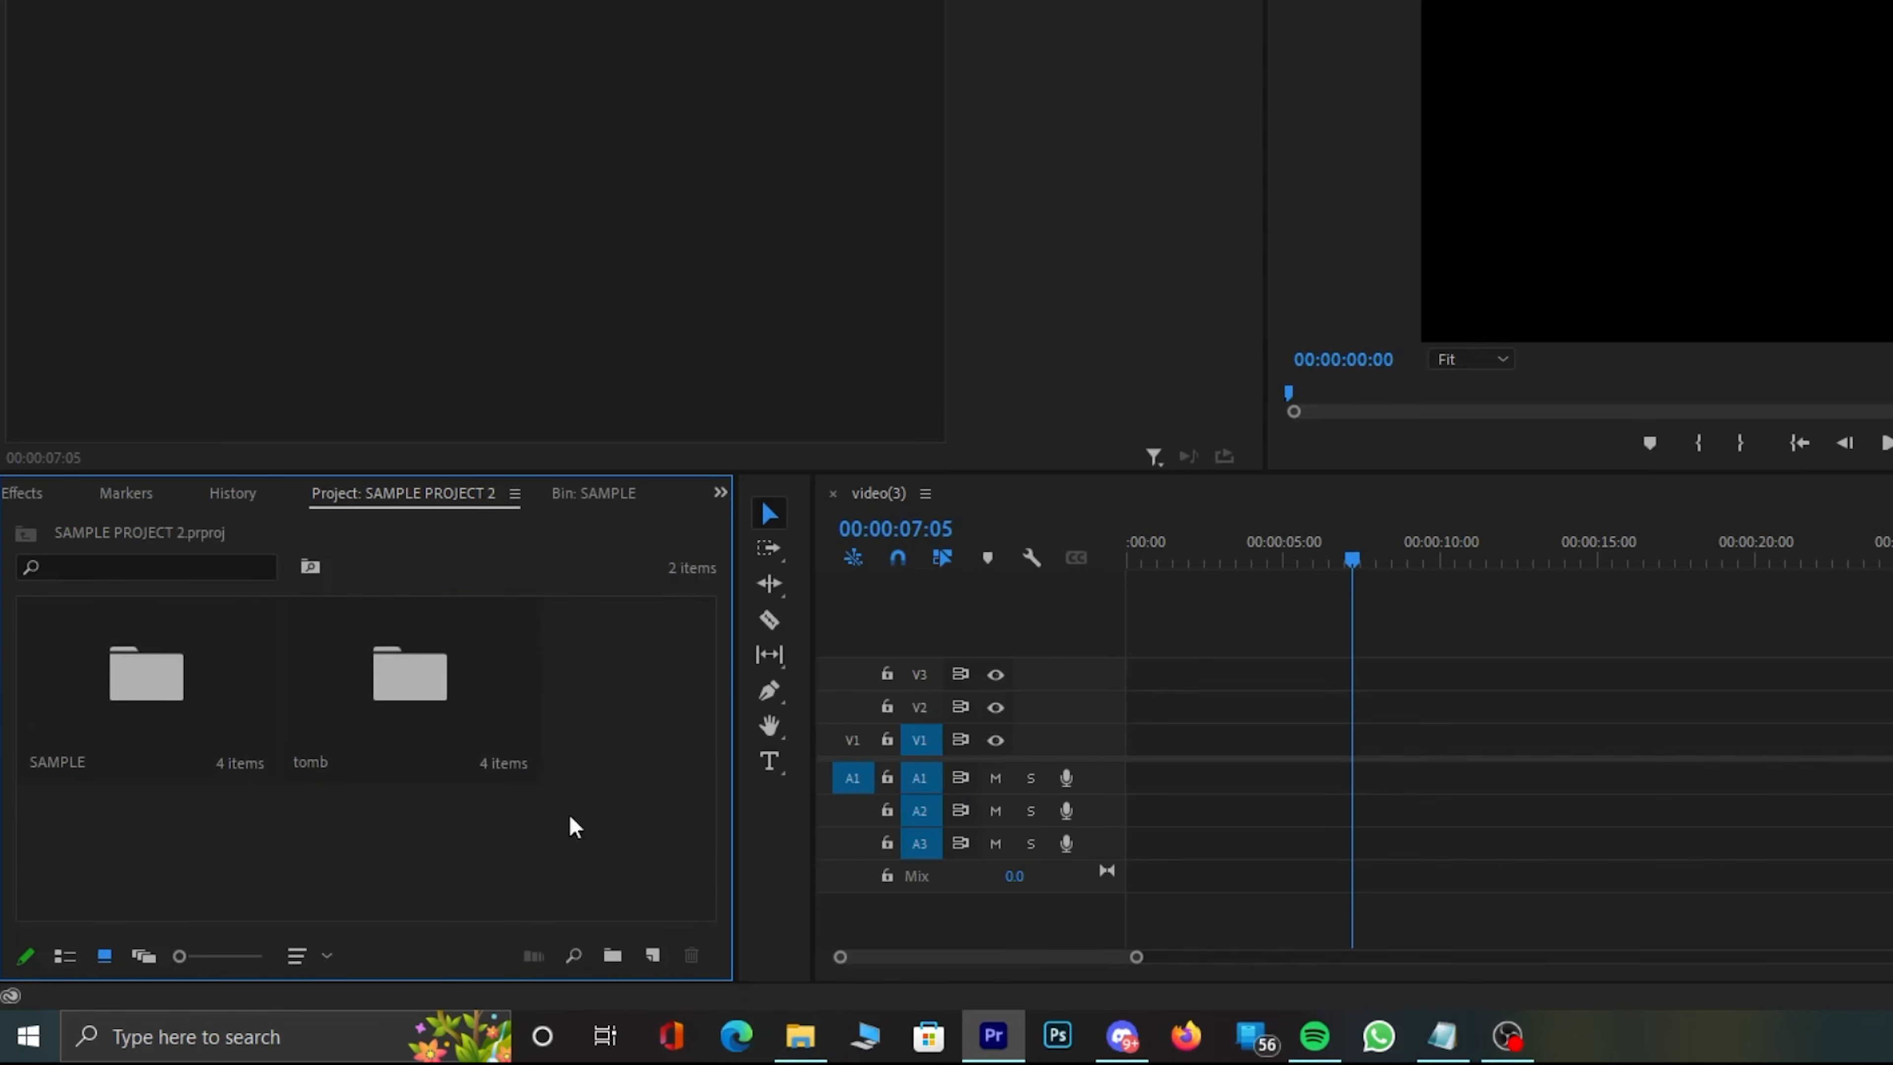
- View the clips inside the SAMPLE bin and return to the project's top level
{"action": "double_click", "coordinate": [141, 750]}
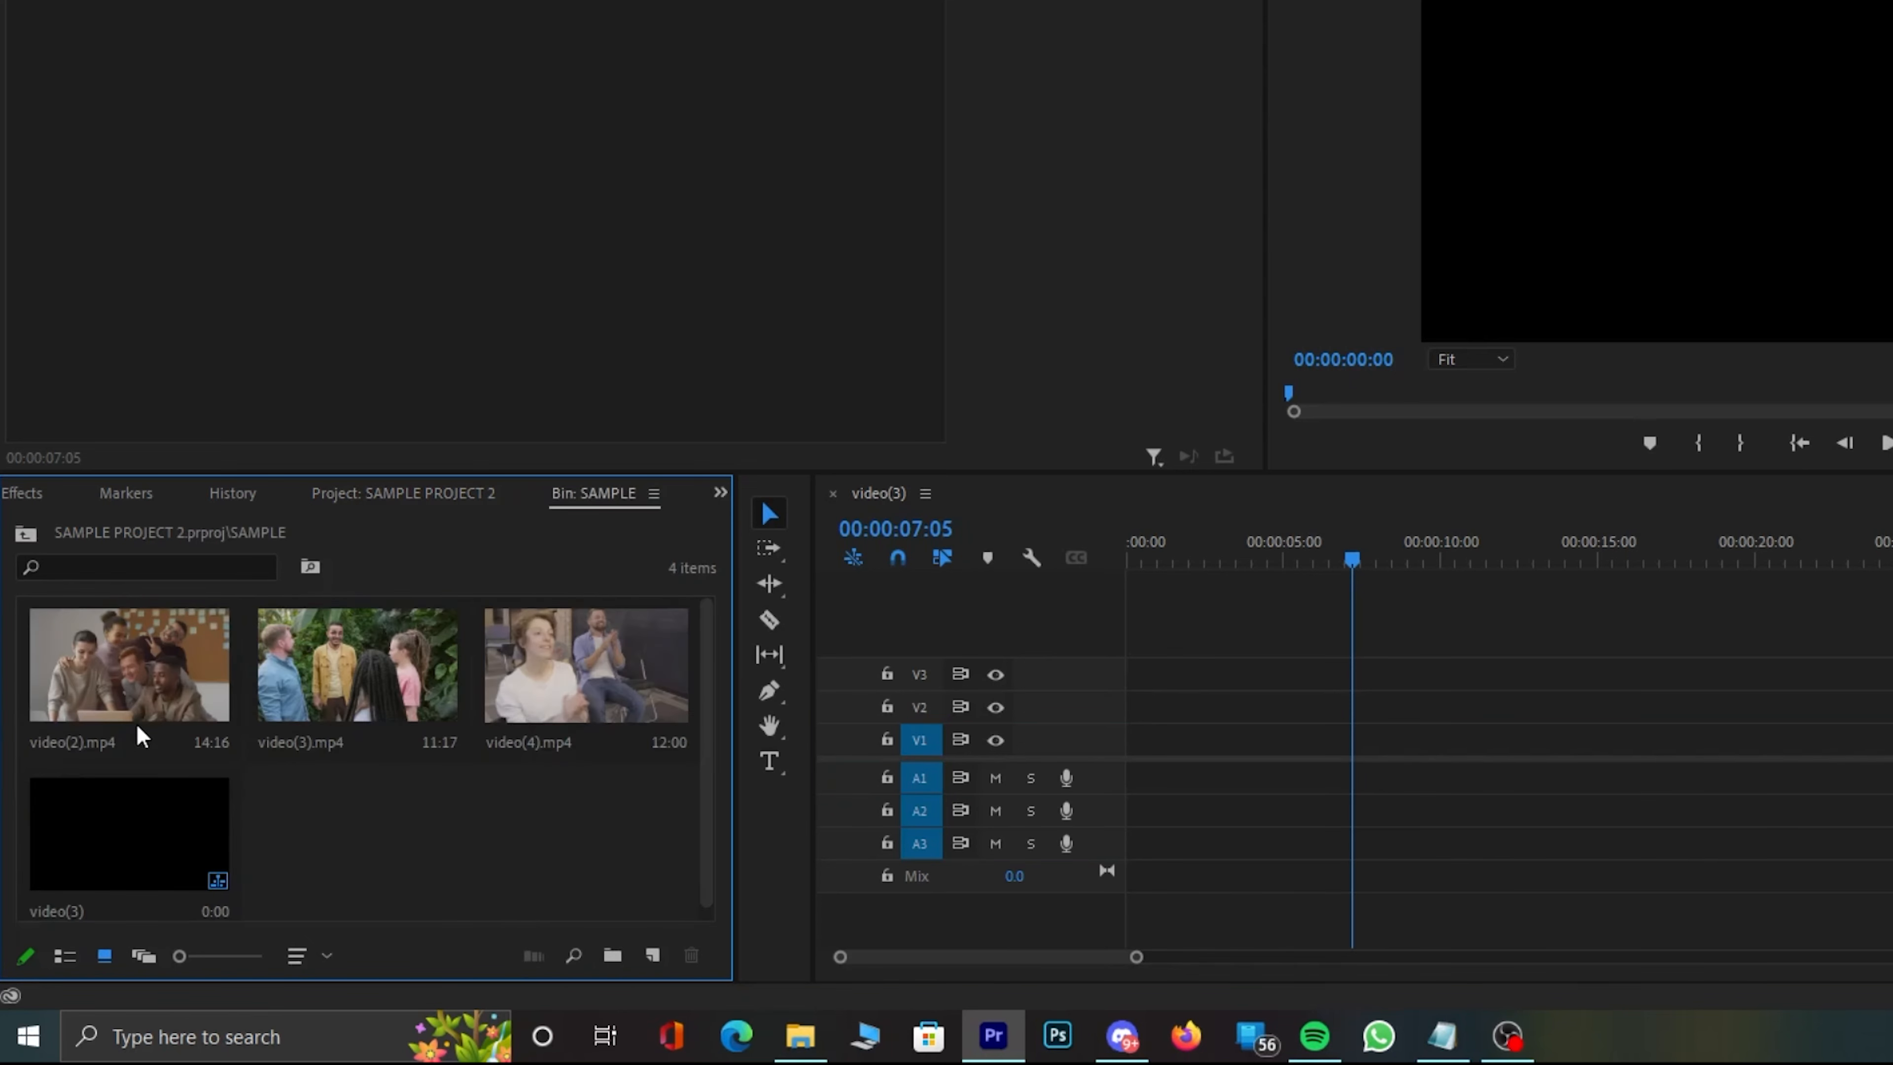
{"action": "left_click", "coordinate": [408, 498]}
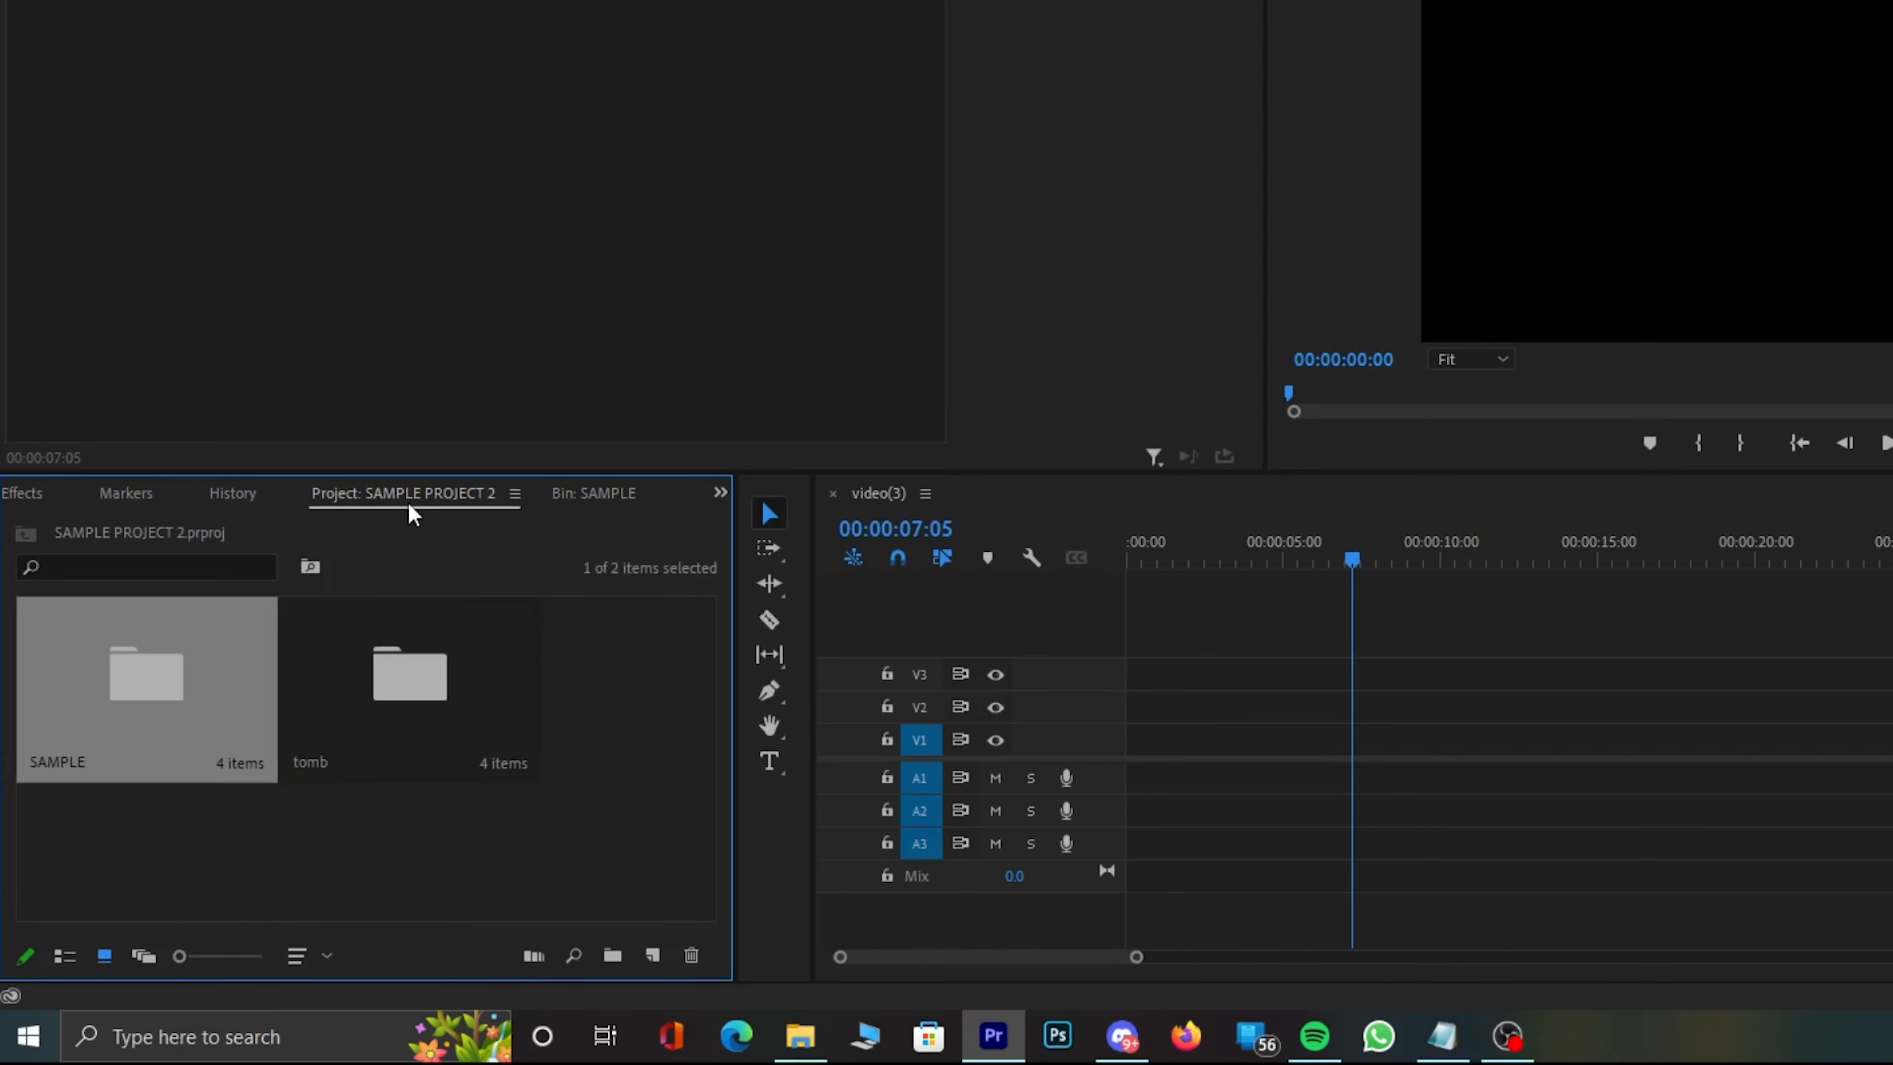
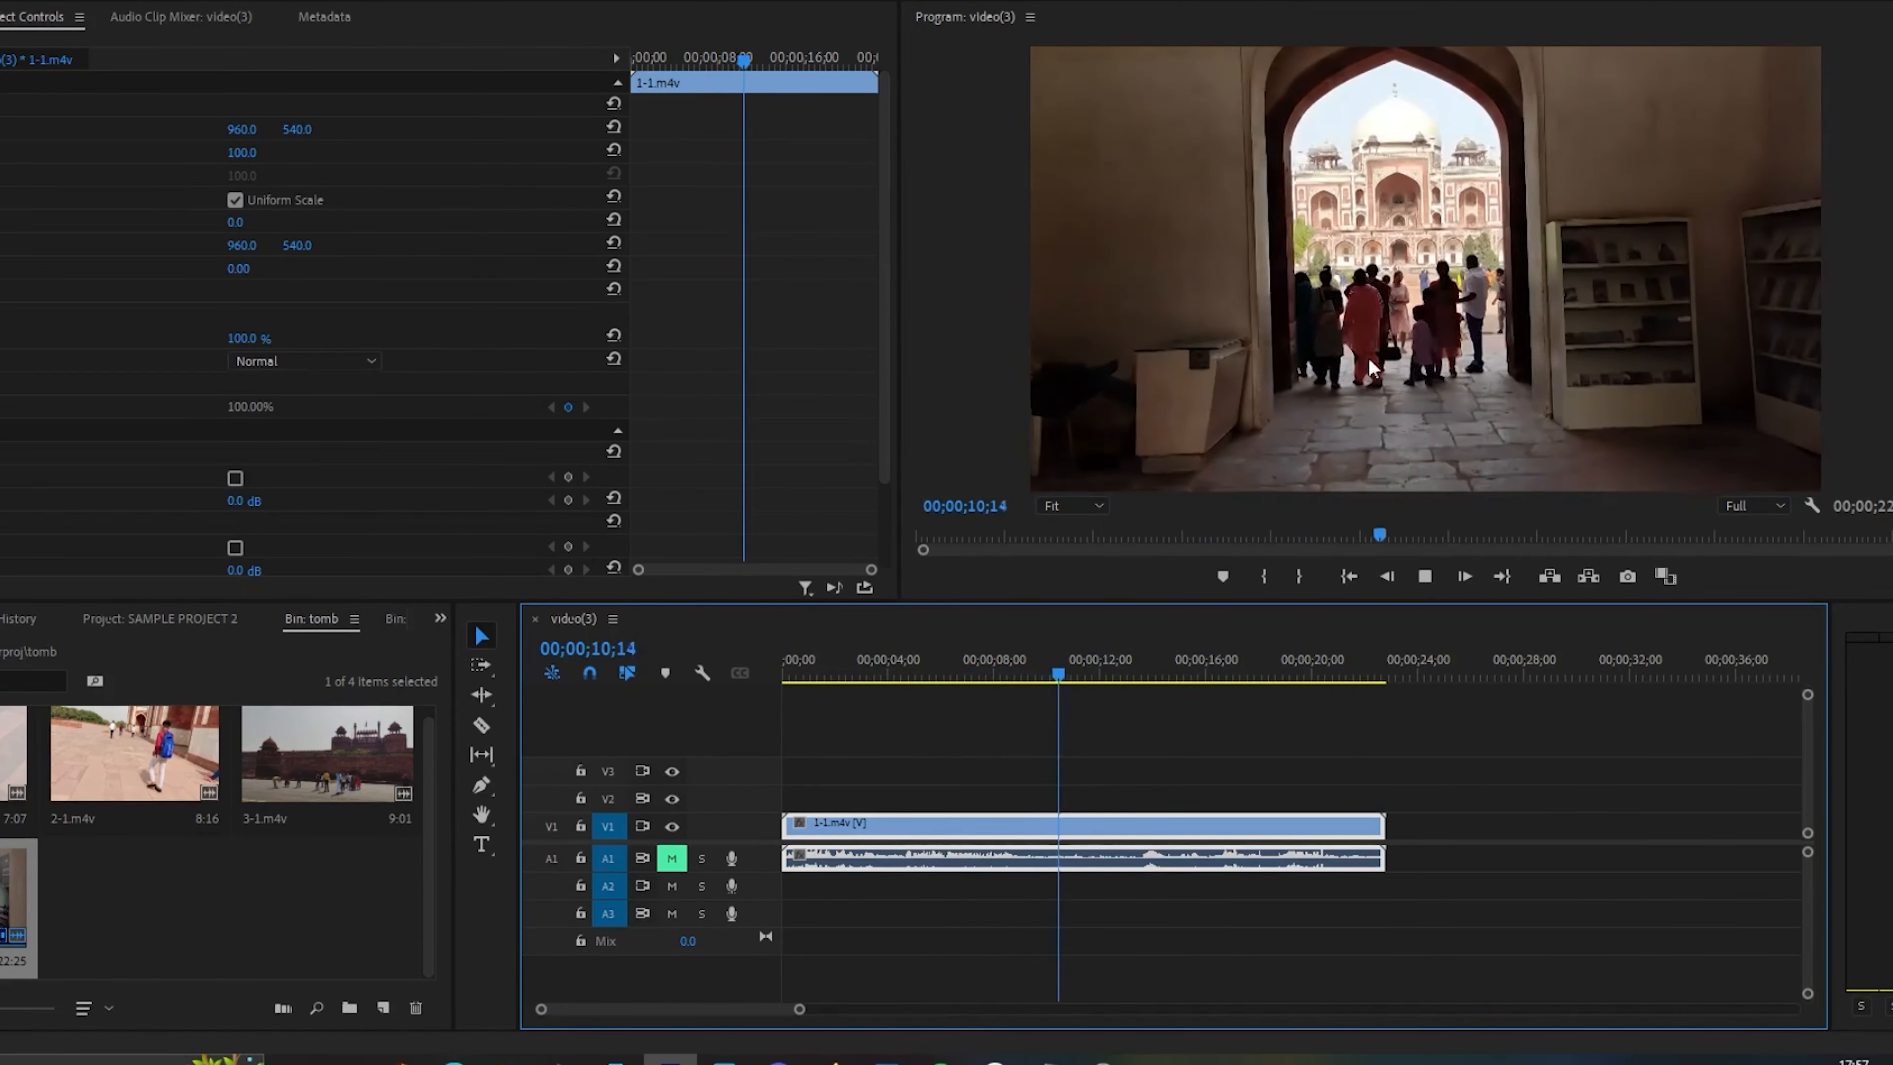
- Stop playback and split the 1-1.m4v clip at 00;00;10;19 with the Razor tool
{"action": "key", "text": "space"}
{"action": "mouse_move", "coordinate": [1072, 675]}
{"action": "left_mouse_down"}
{"action": "mouse_move", "coordinate": [1047, 674]}
{"action": "mouse_move", "coordinate": [1064, 676]}
{"action": "left_mouse_up"}
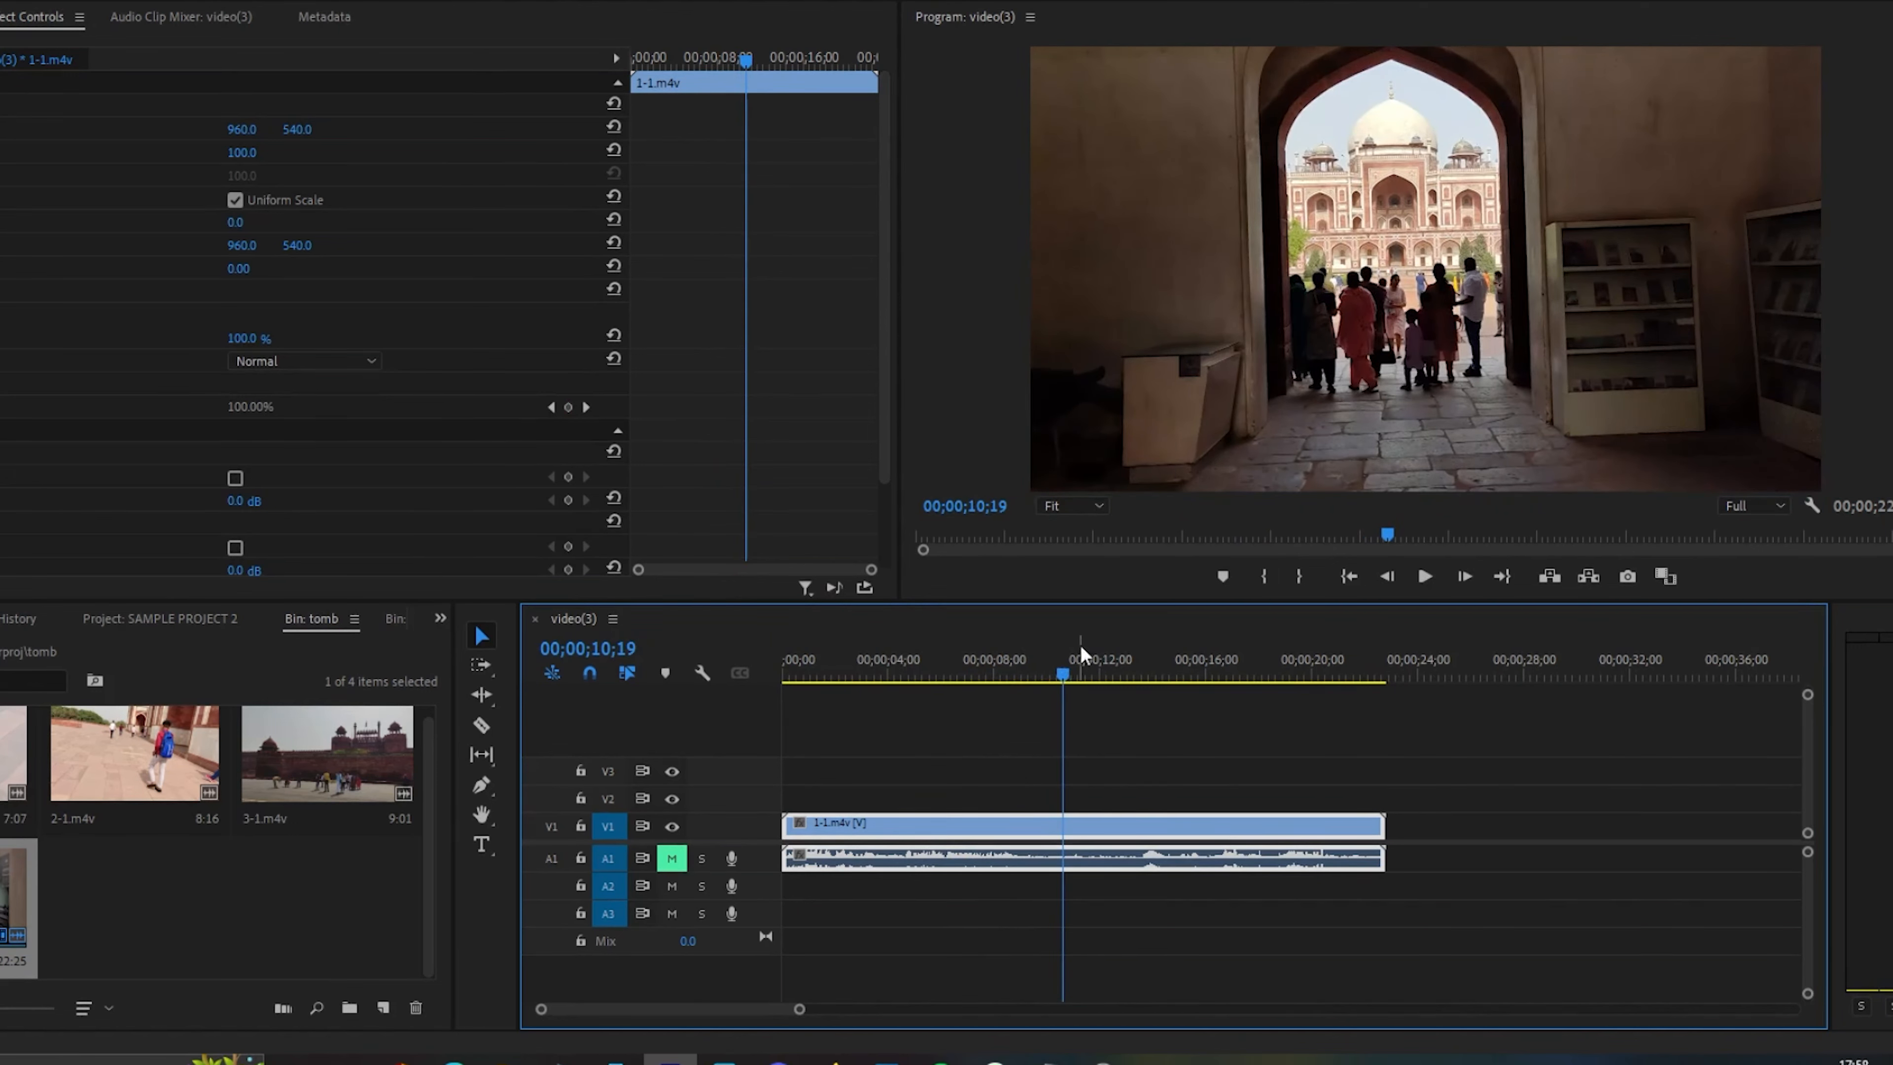
{"action": "left_click_drag", "start_coordinate": [1058, 674], "coordinate": [1064, 676]}
{"action": "key", "text": "c"}
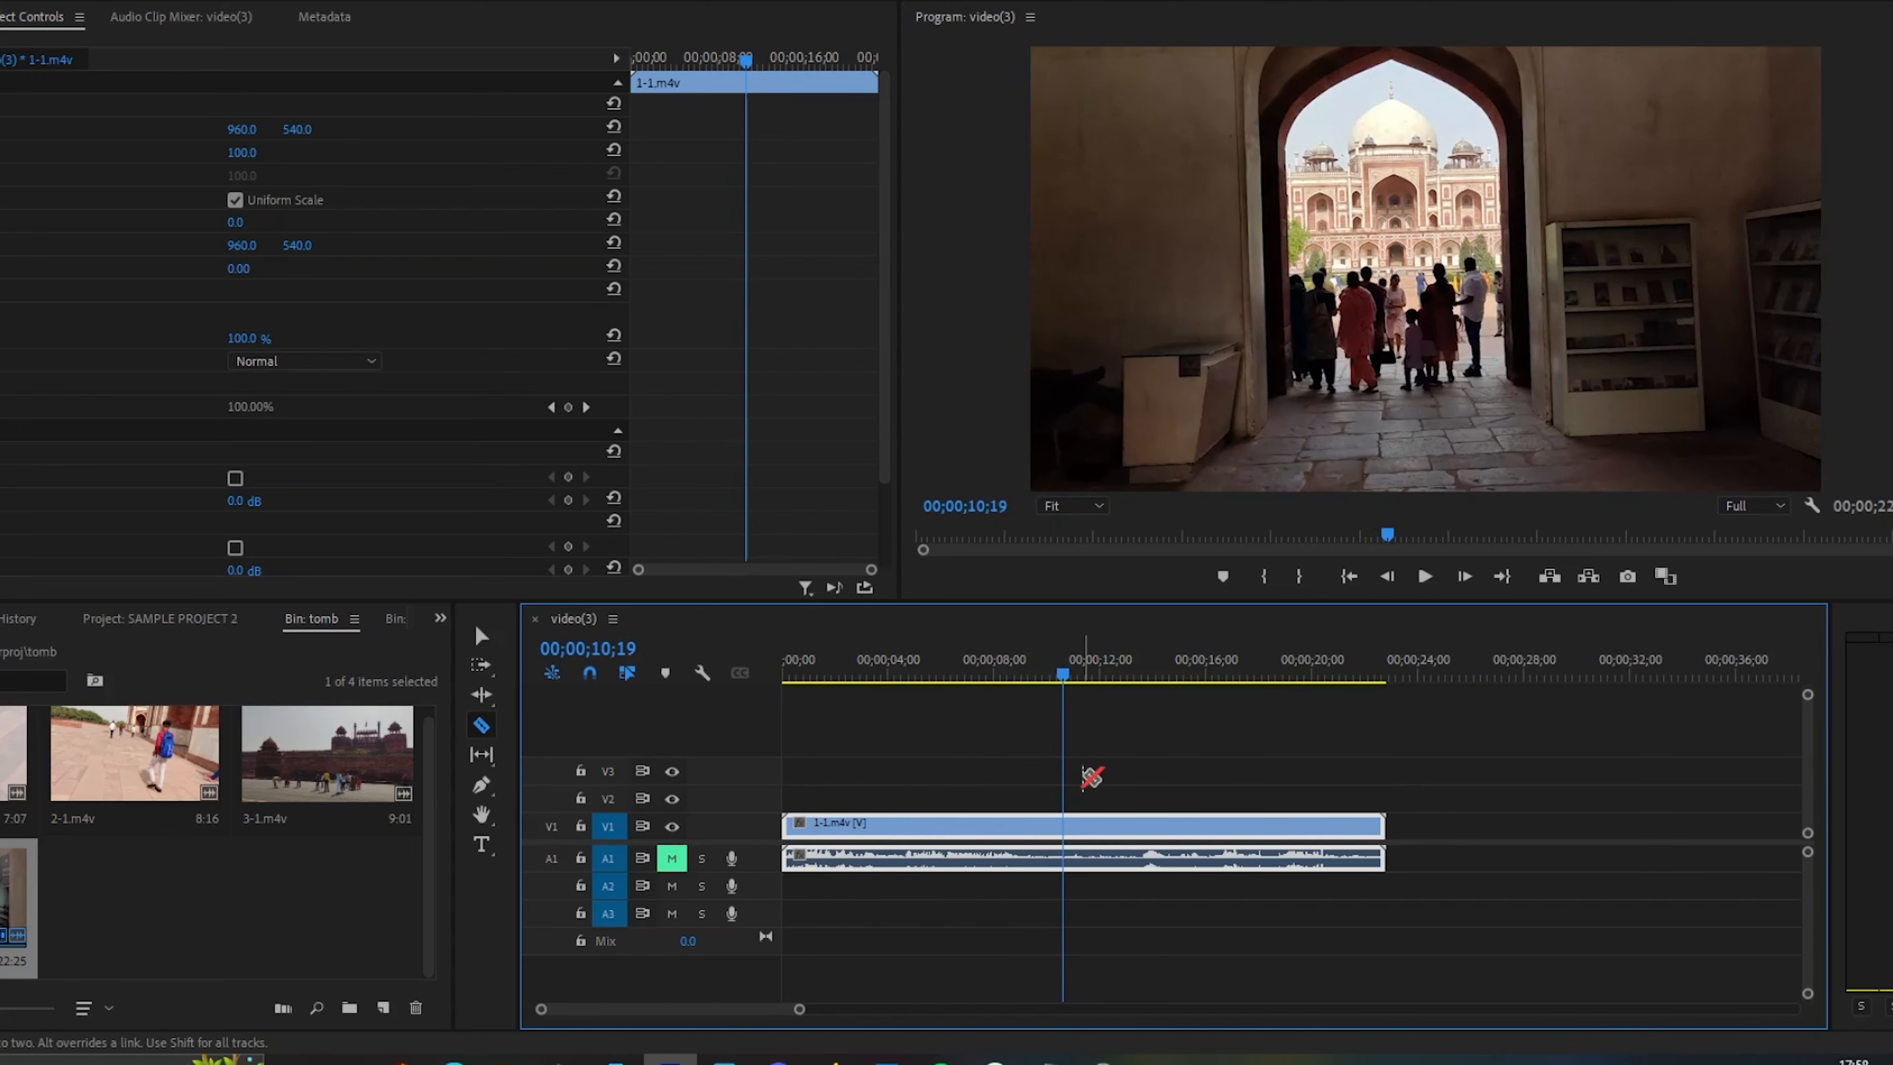
{"action": "left_click", "coordinate": [1065, 827]}
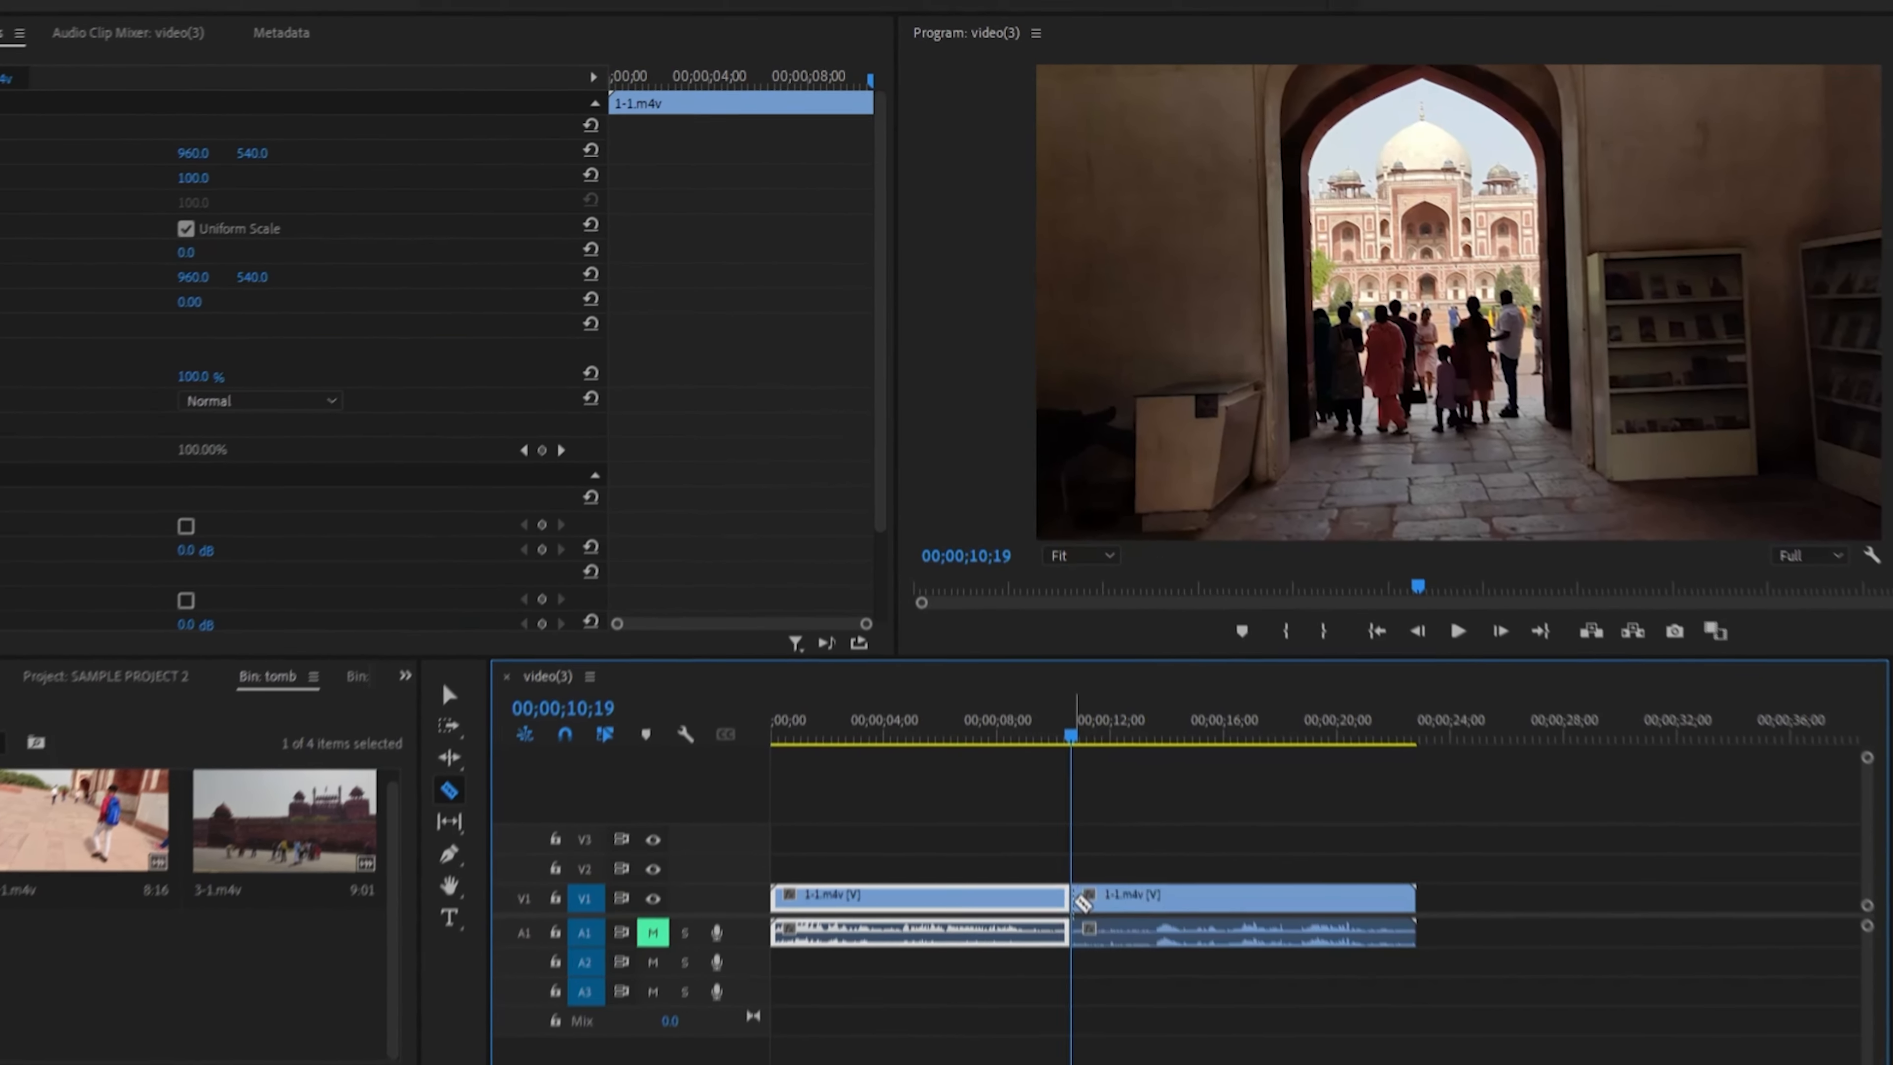
- Scrub the sequence back to 00;00;09;00 and lower the Program monitor's playback resolution to 1/2
{"action": "left_click_drag", "start_coordinate": [1063, 676], "coordinate": [1008, 680]}
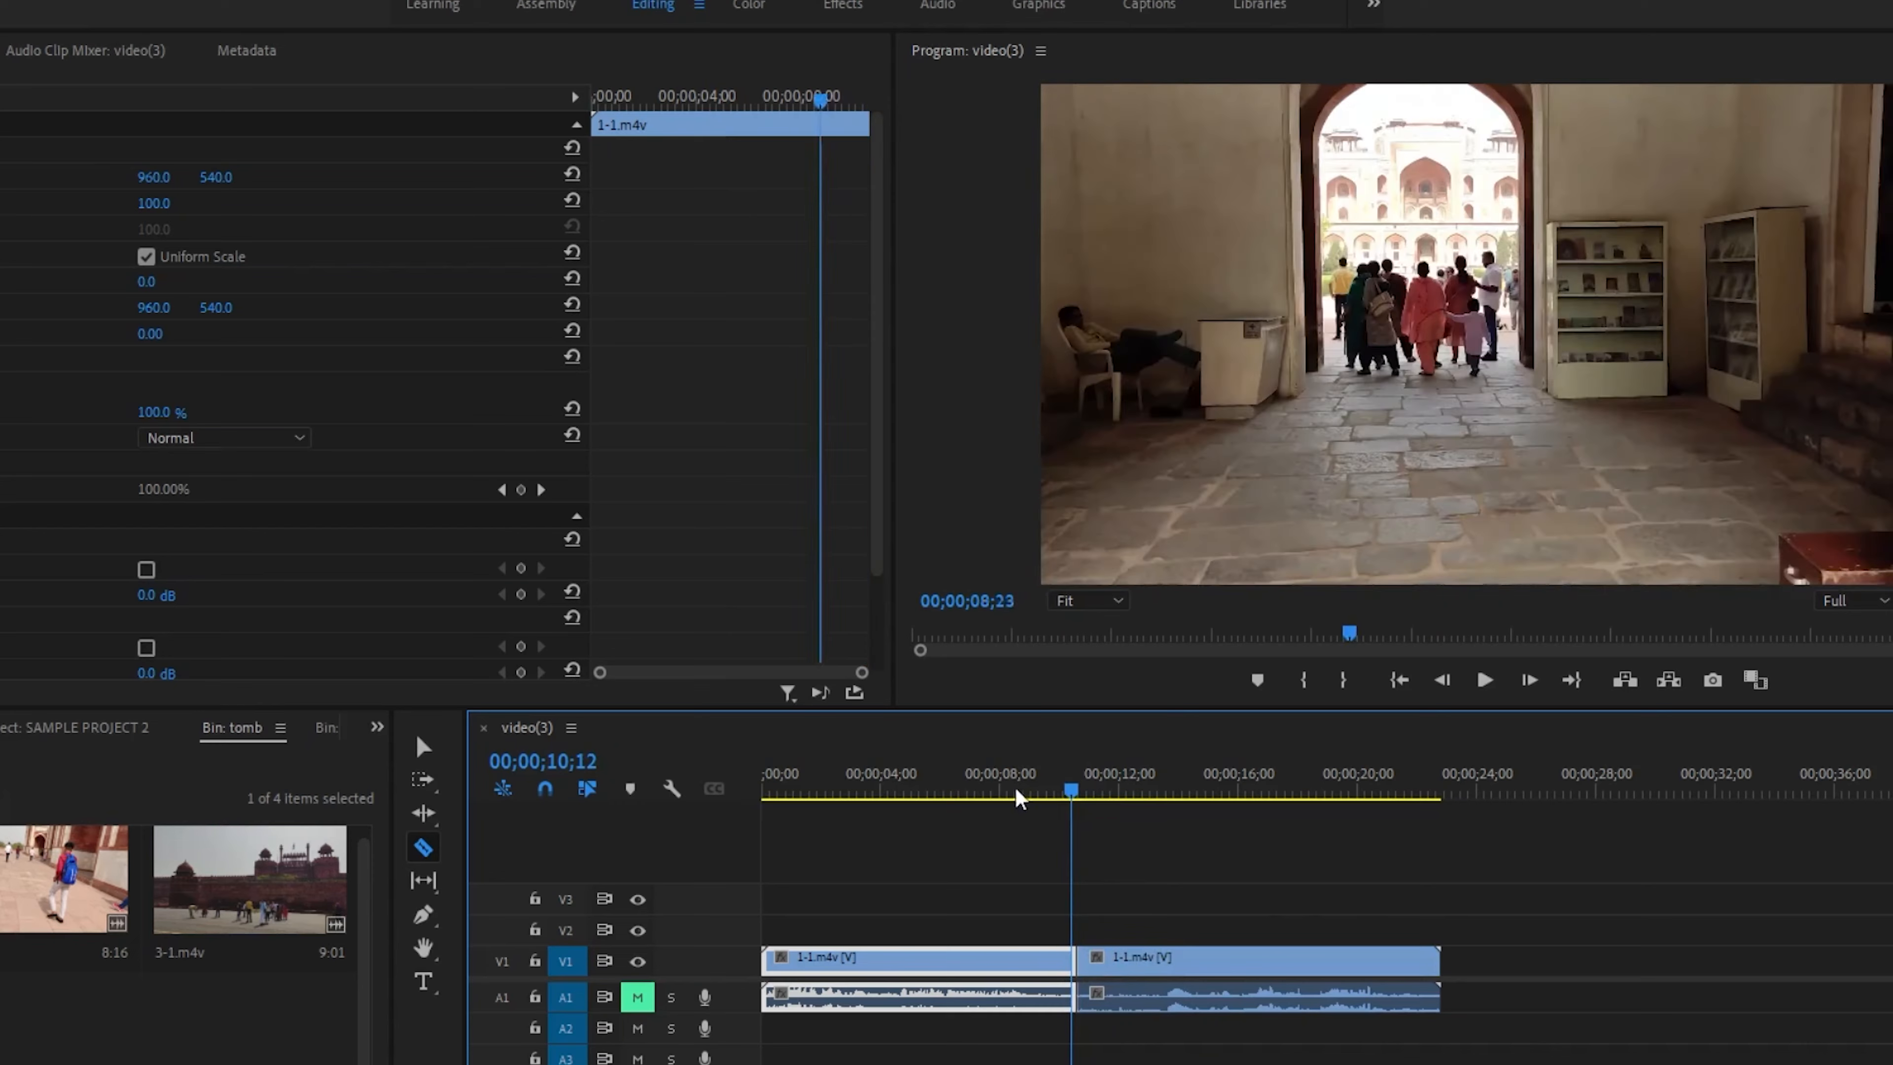
{"action": "mouse_move", "coordinate": [1018, 797]}
{"action": "left_mouse_down"}
{"action": "mouse_move", "coordinate": [794, 786]}
{"action": "mouse_move", "coordinate": [1032, 793]}
{"action": "left_mouse_up"}
{"action": "left_click", "coordinate": [1848, 604]}
{"action": "left_click", "coordinate": [1851, 651]}
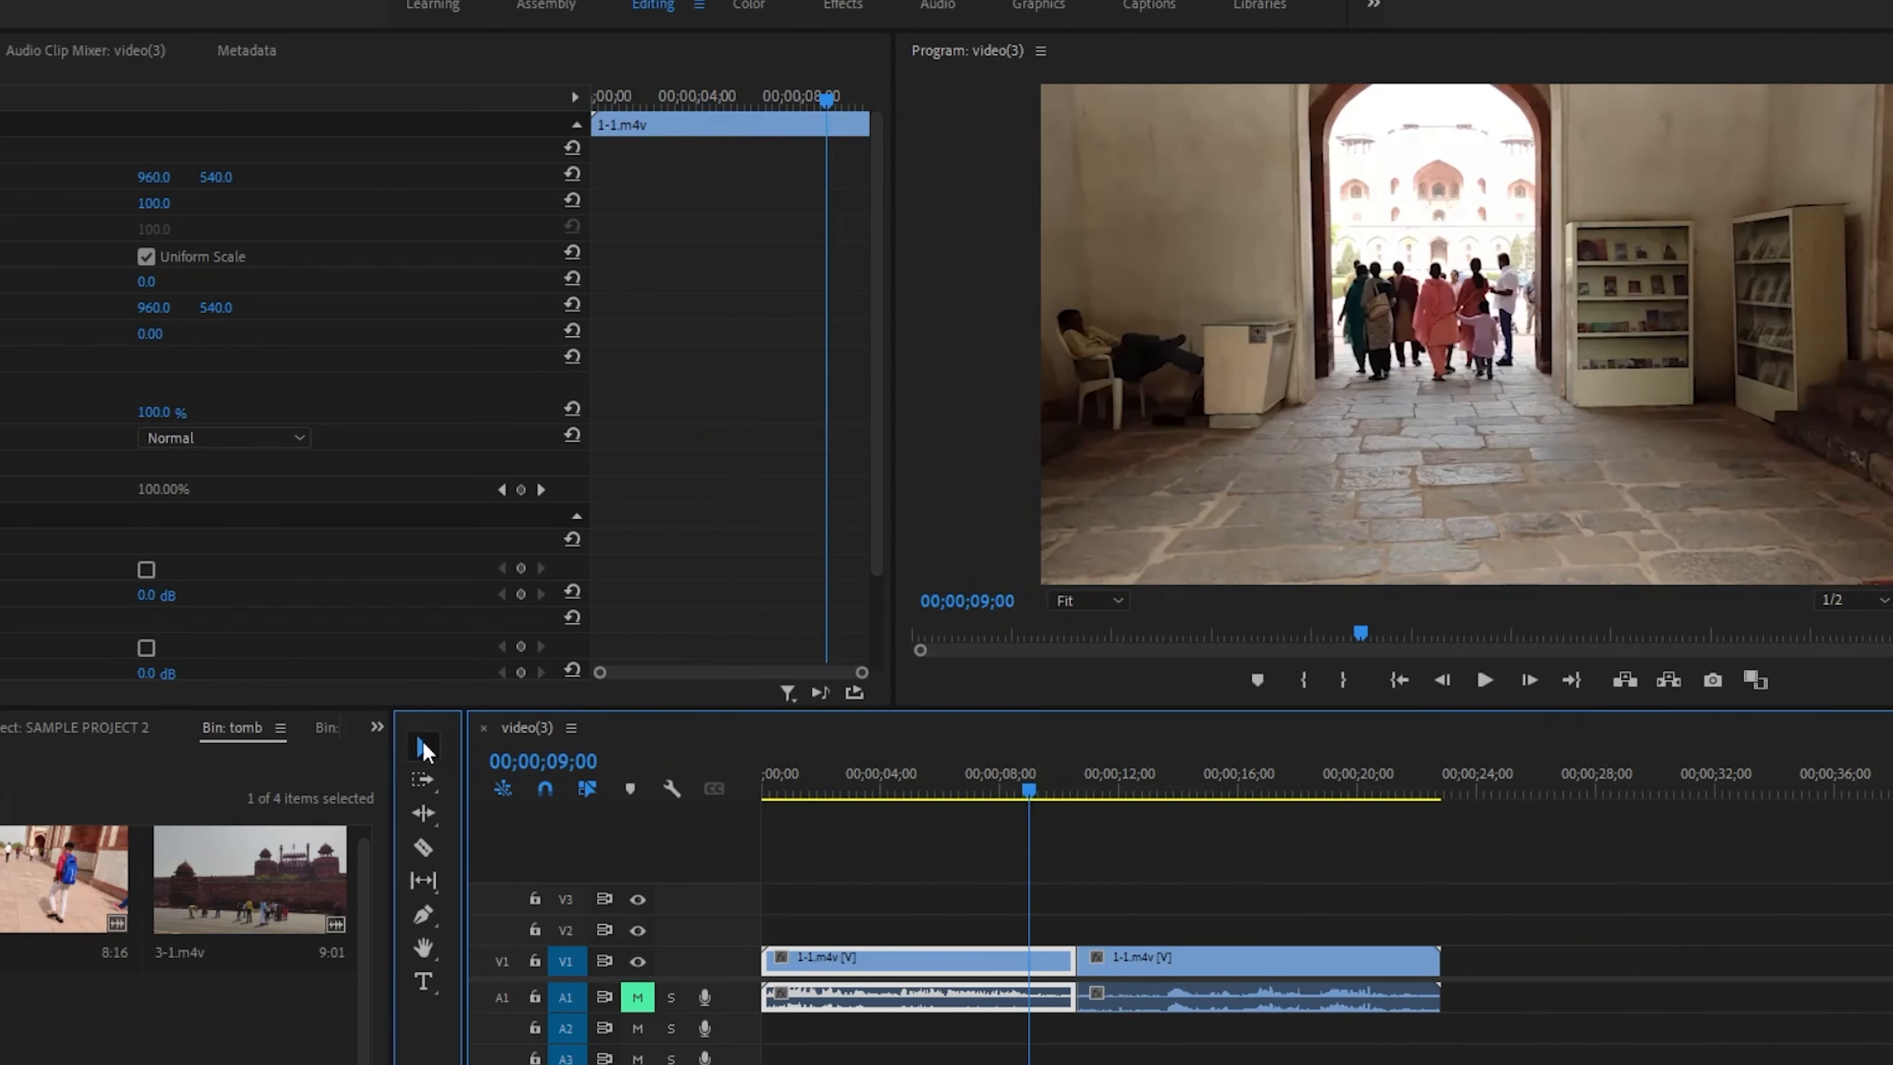
- Ripple delete the first part of 1-1.m4v before the cut and play the remaining footage from the start
{"action": "right_click", "coordinate": [1032, 969]}
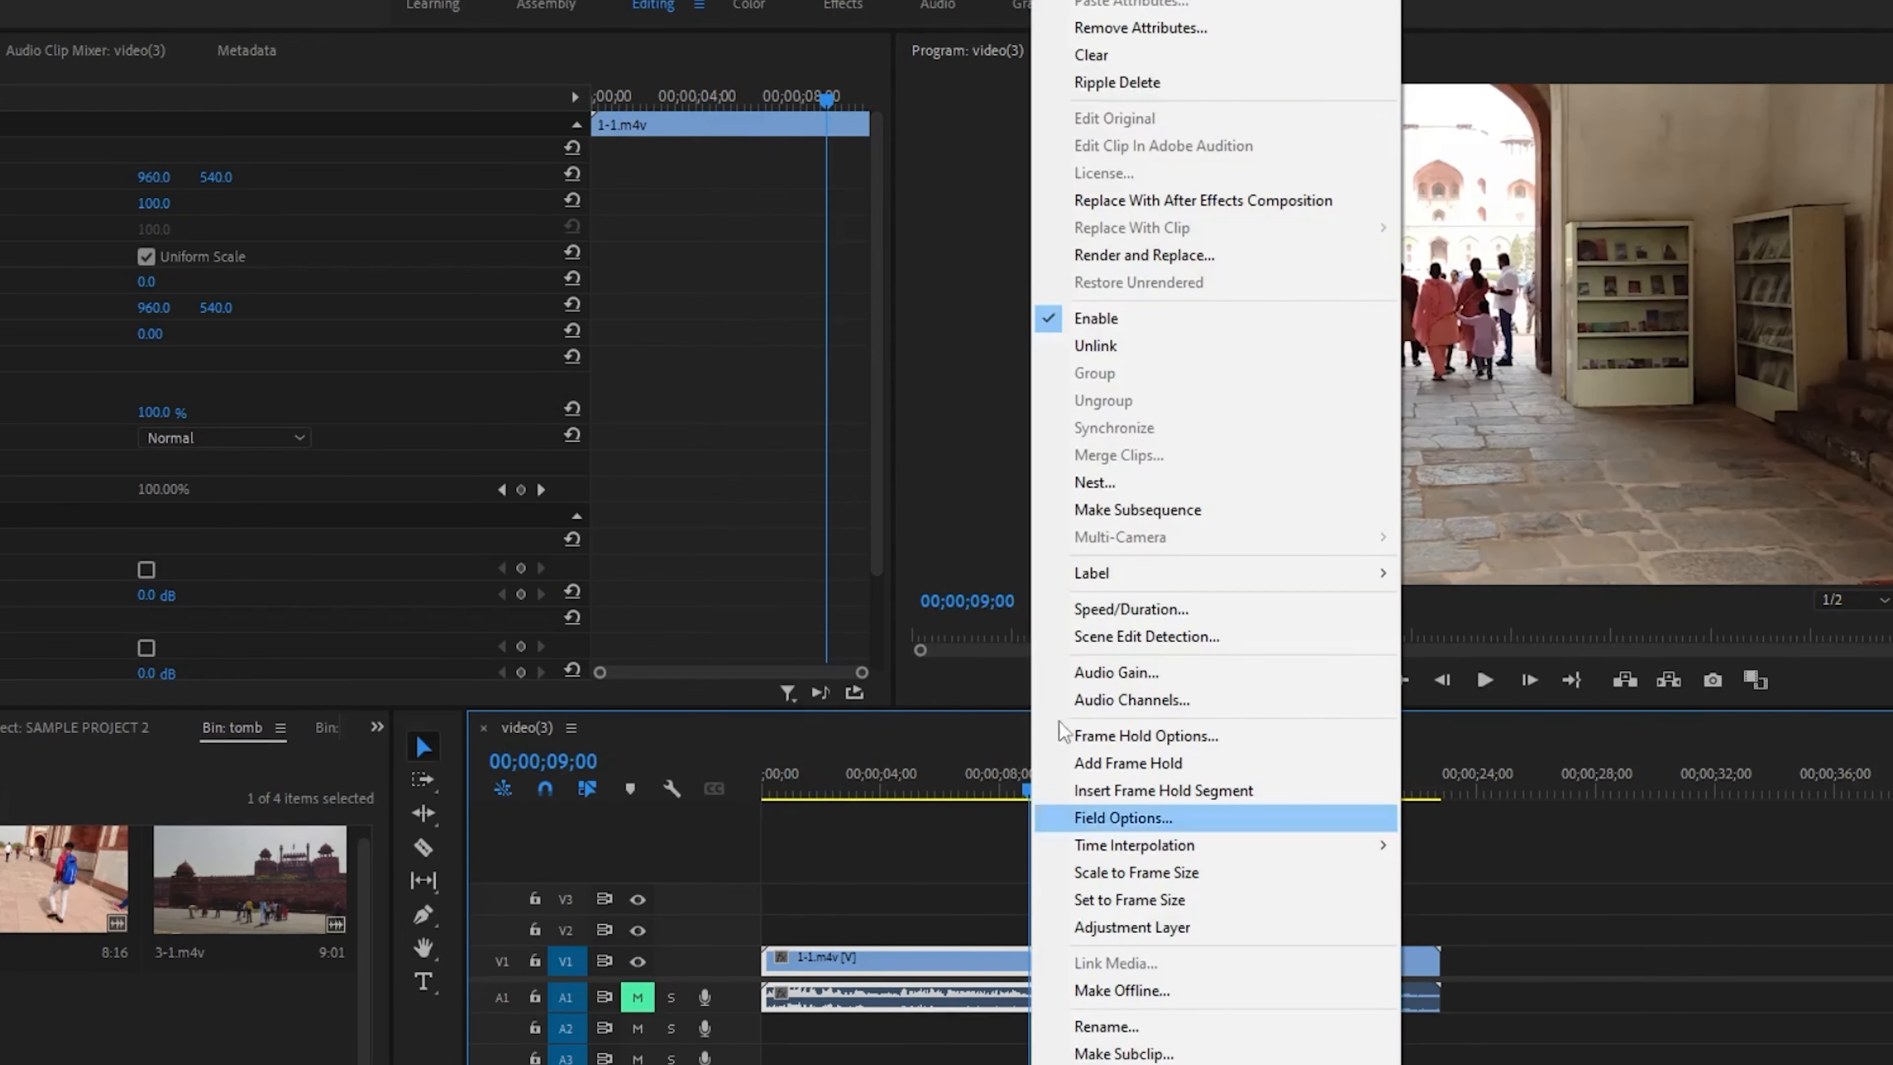
{"action": "left_click", "coordinate": [1153, 83]}
{"action": "key", "text": "space"}
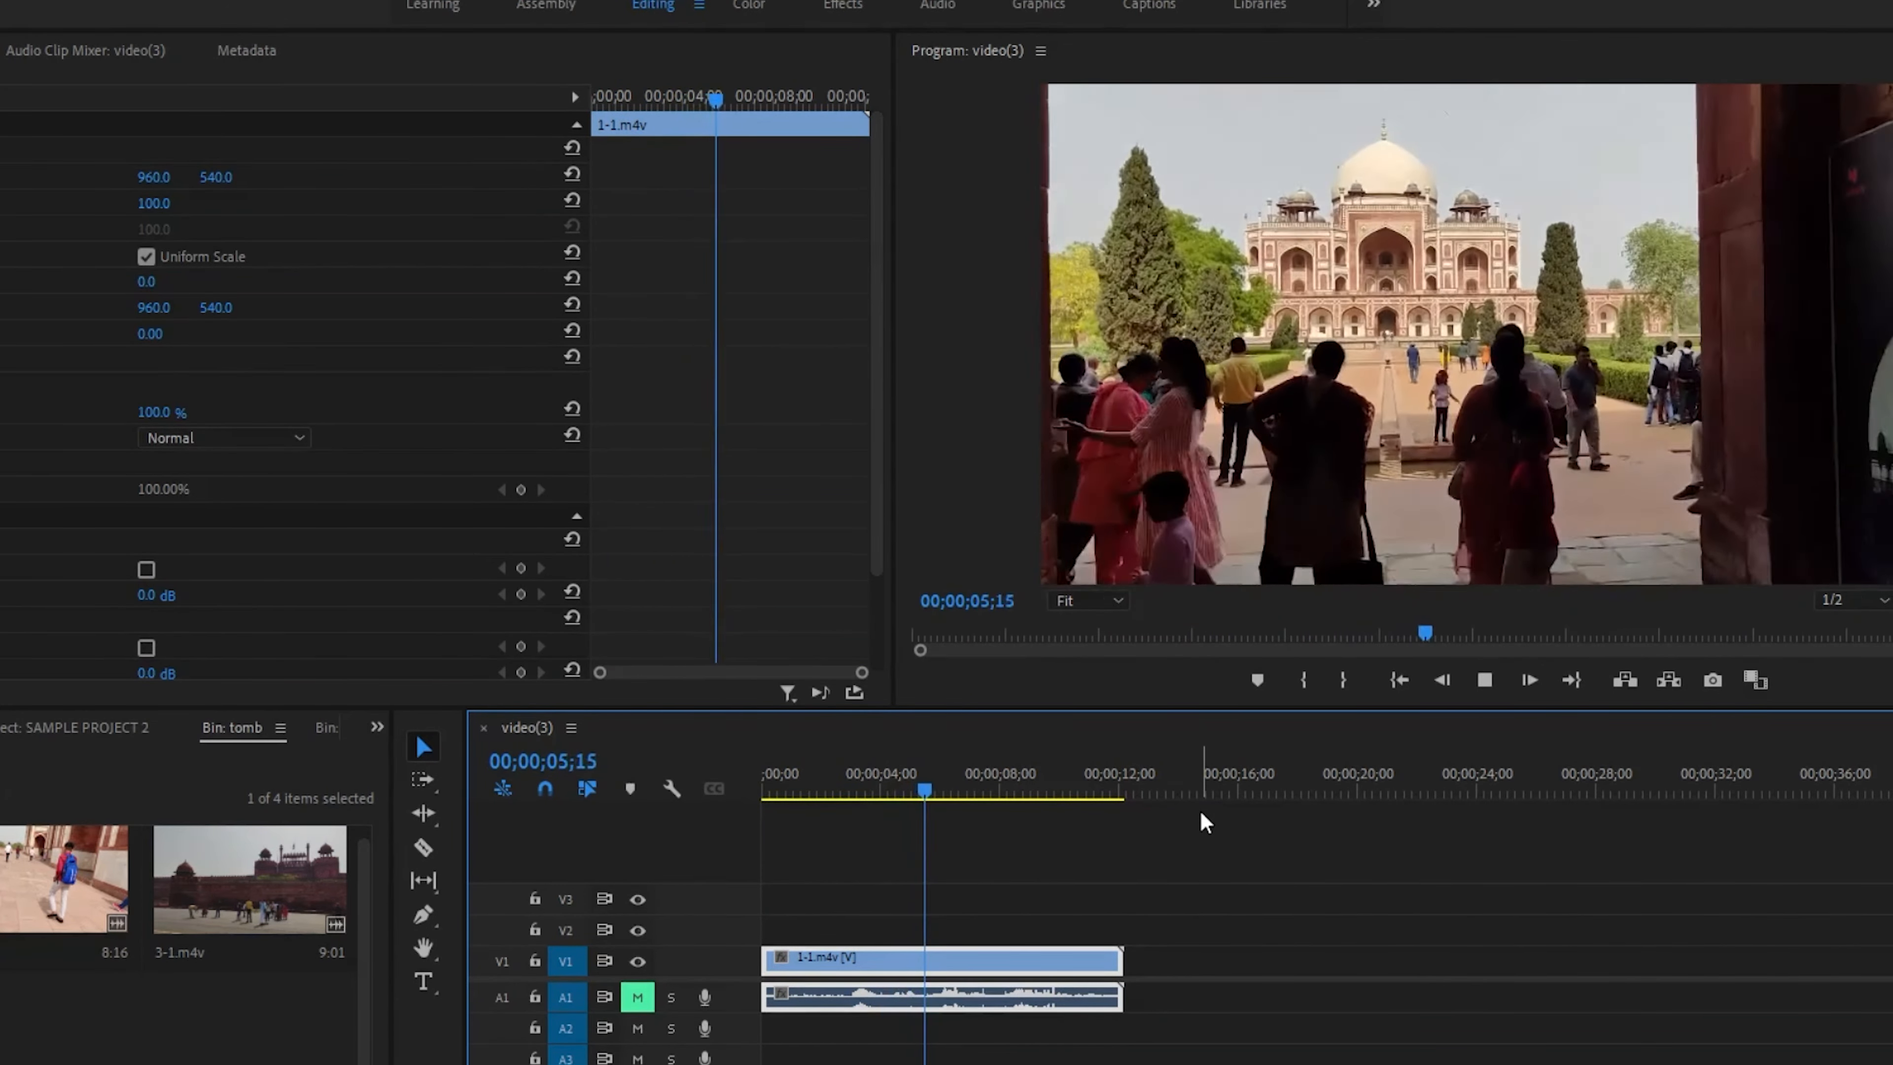
{"action": "key", "text": "space"}
{"action": "left_click", "coordinate": [881, 781]}
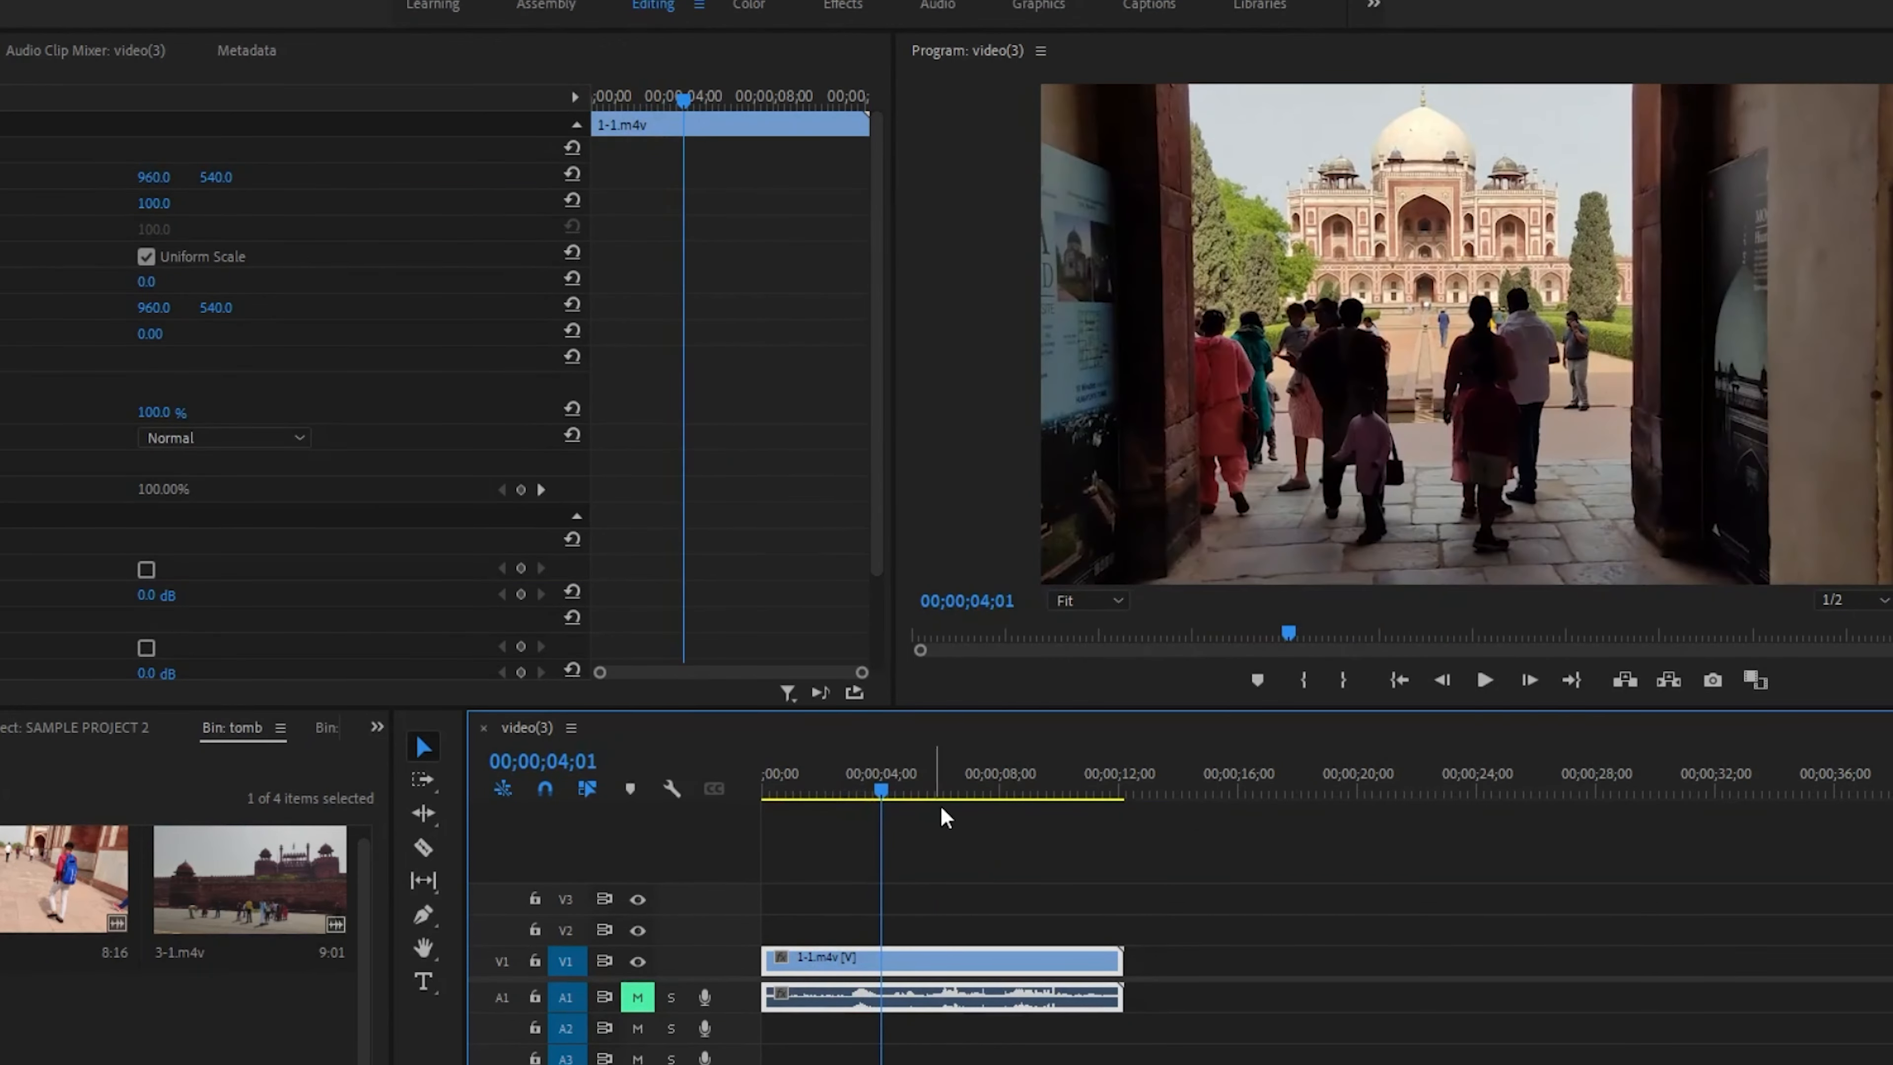
{"action": "left_click_drag", "start_coordinate": [880, 789], "coordinate": [765, 787]}
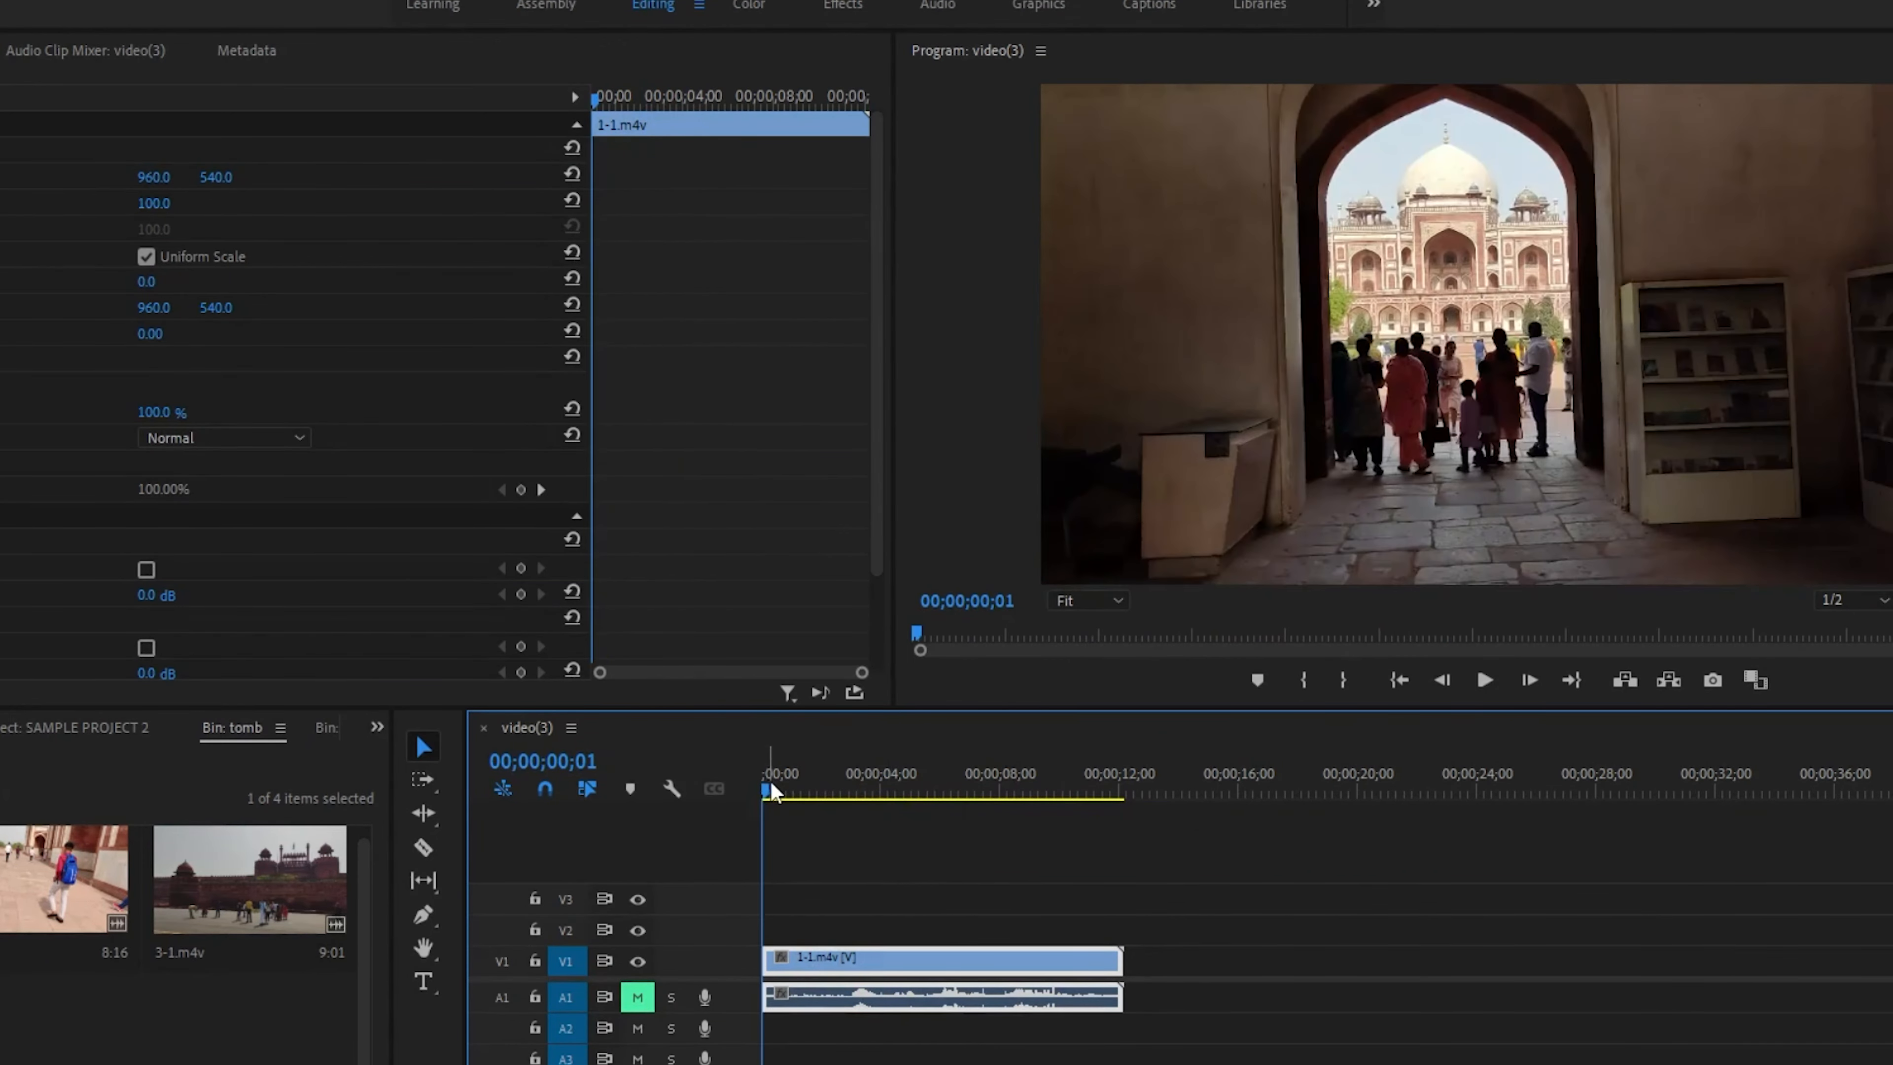
{"action": "key", "text": "space"}
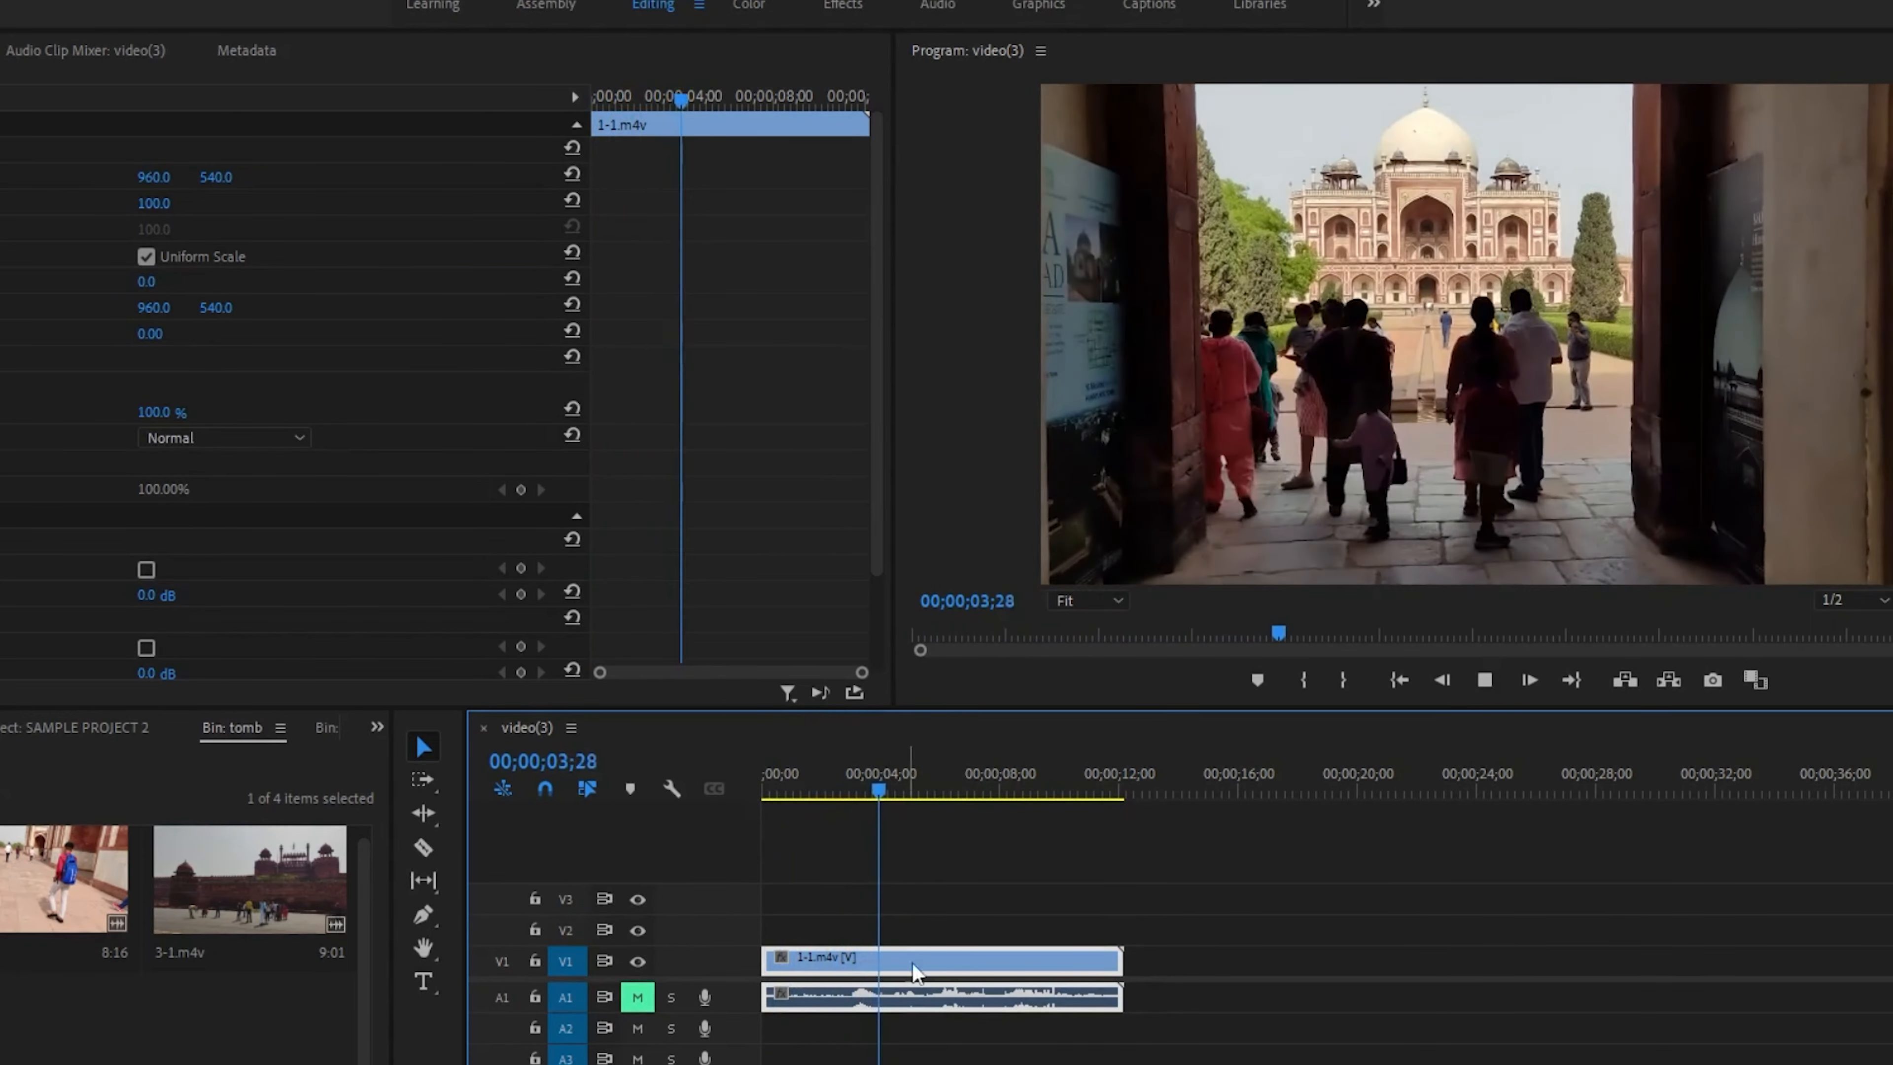
{"action": "key", "text": "space"}
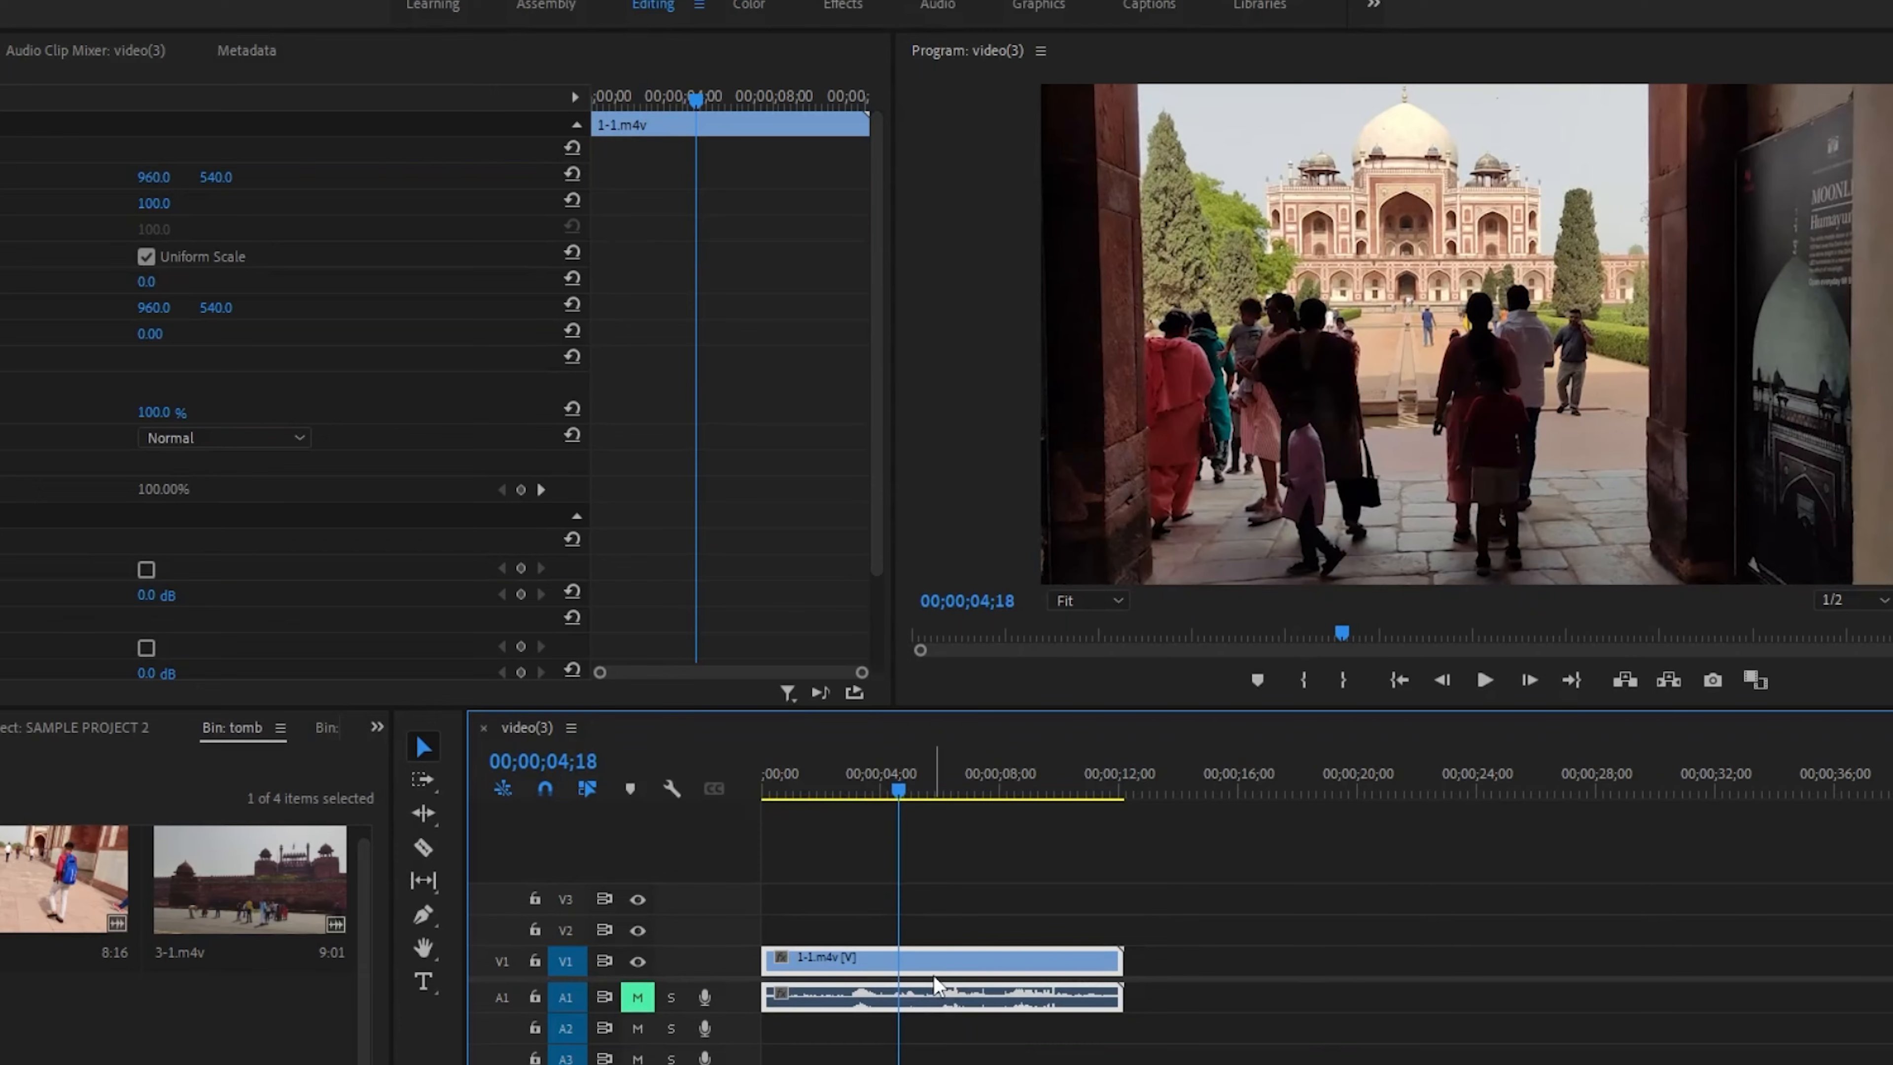
- Slow the 1-1.m4v clip to 70% speed with Optical Flow time interpolation
{"action": "right_click", "coordinate": [937, 986]}
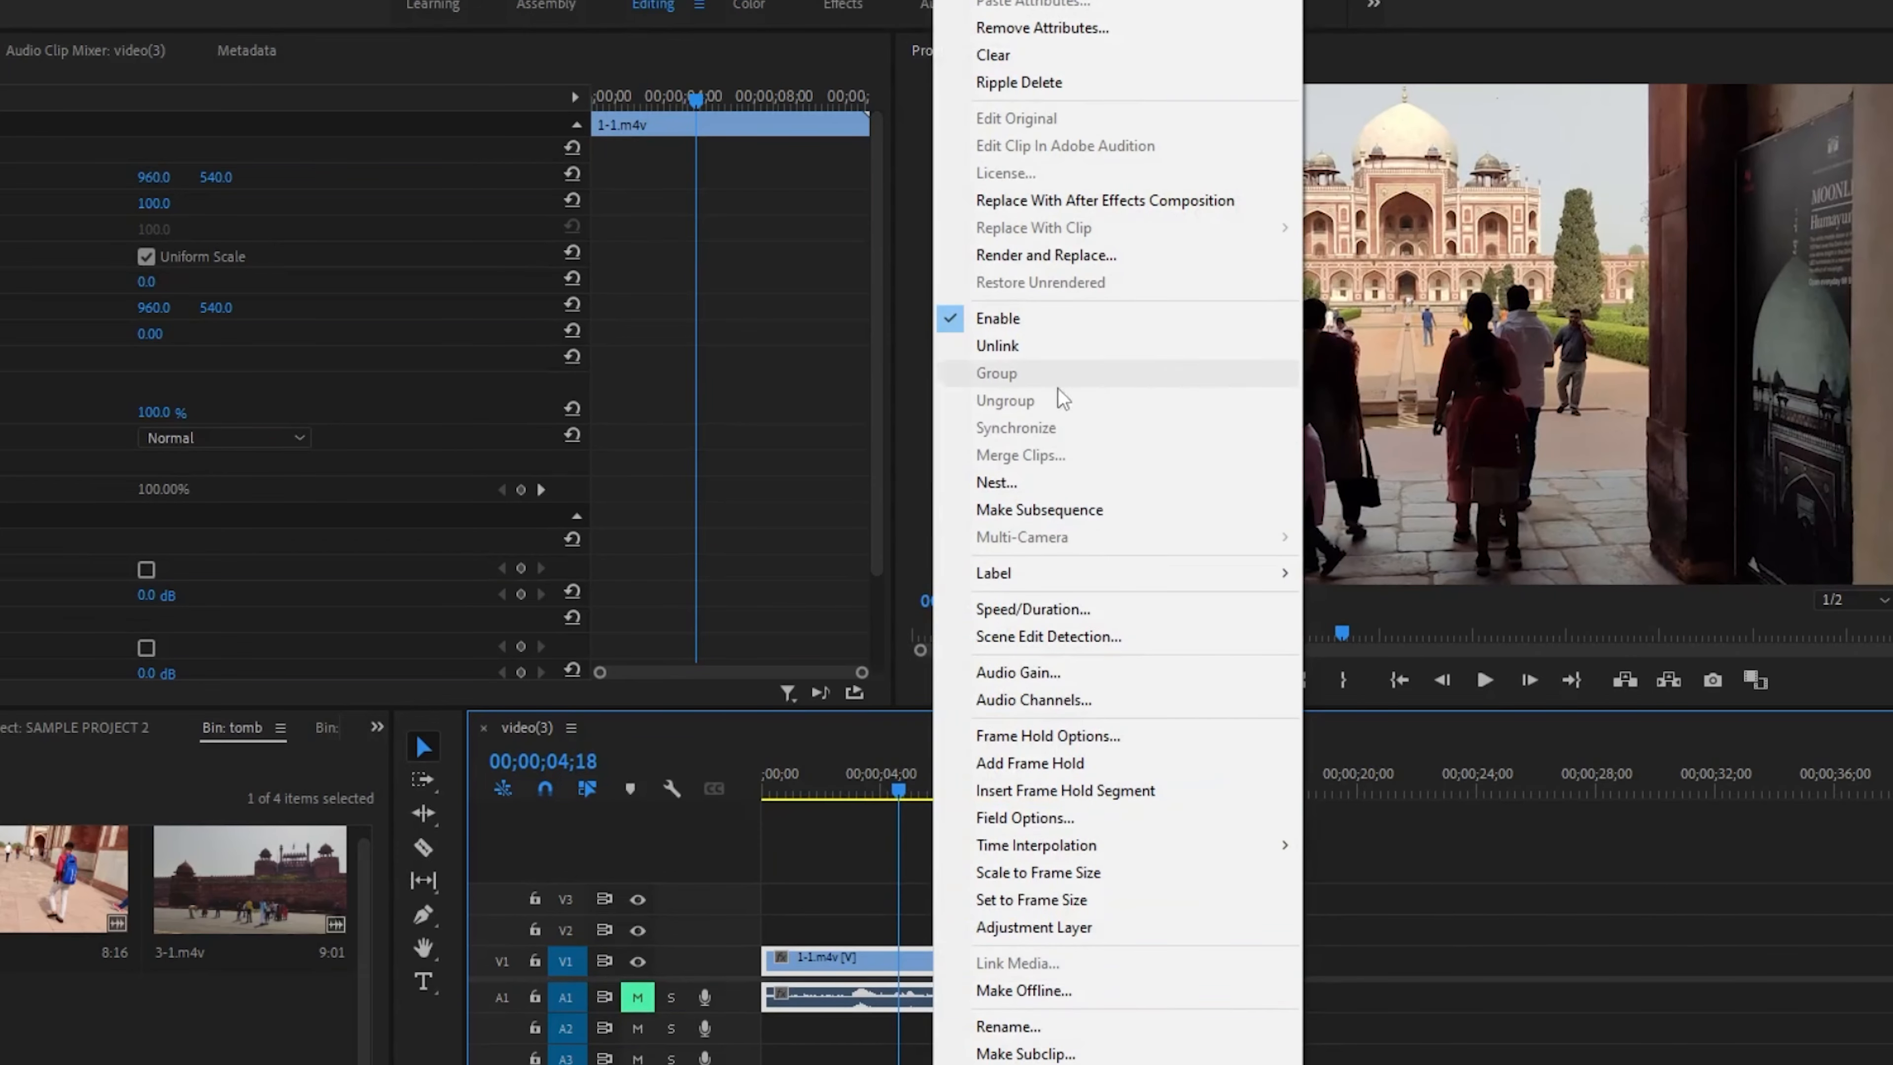
{"action": "left_click", "coordinate": [1008, 615]}
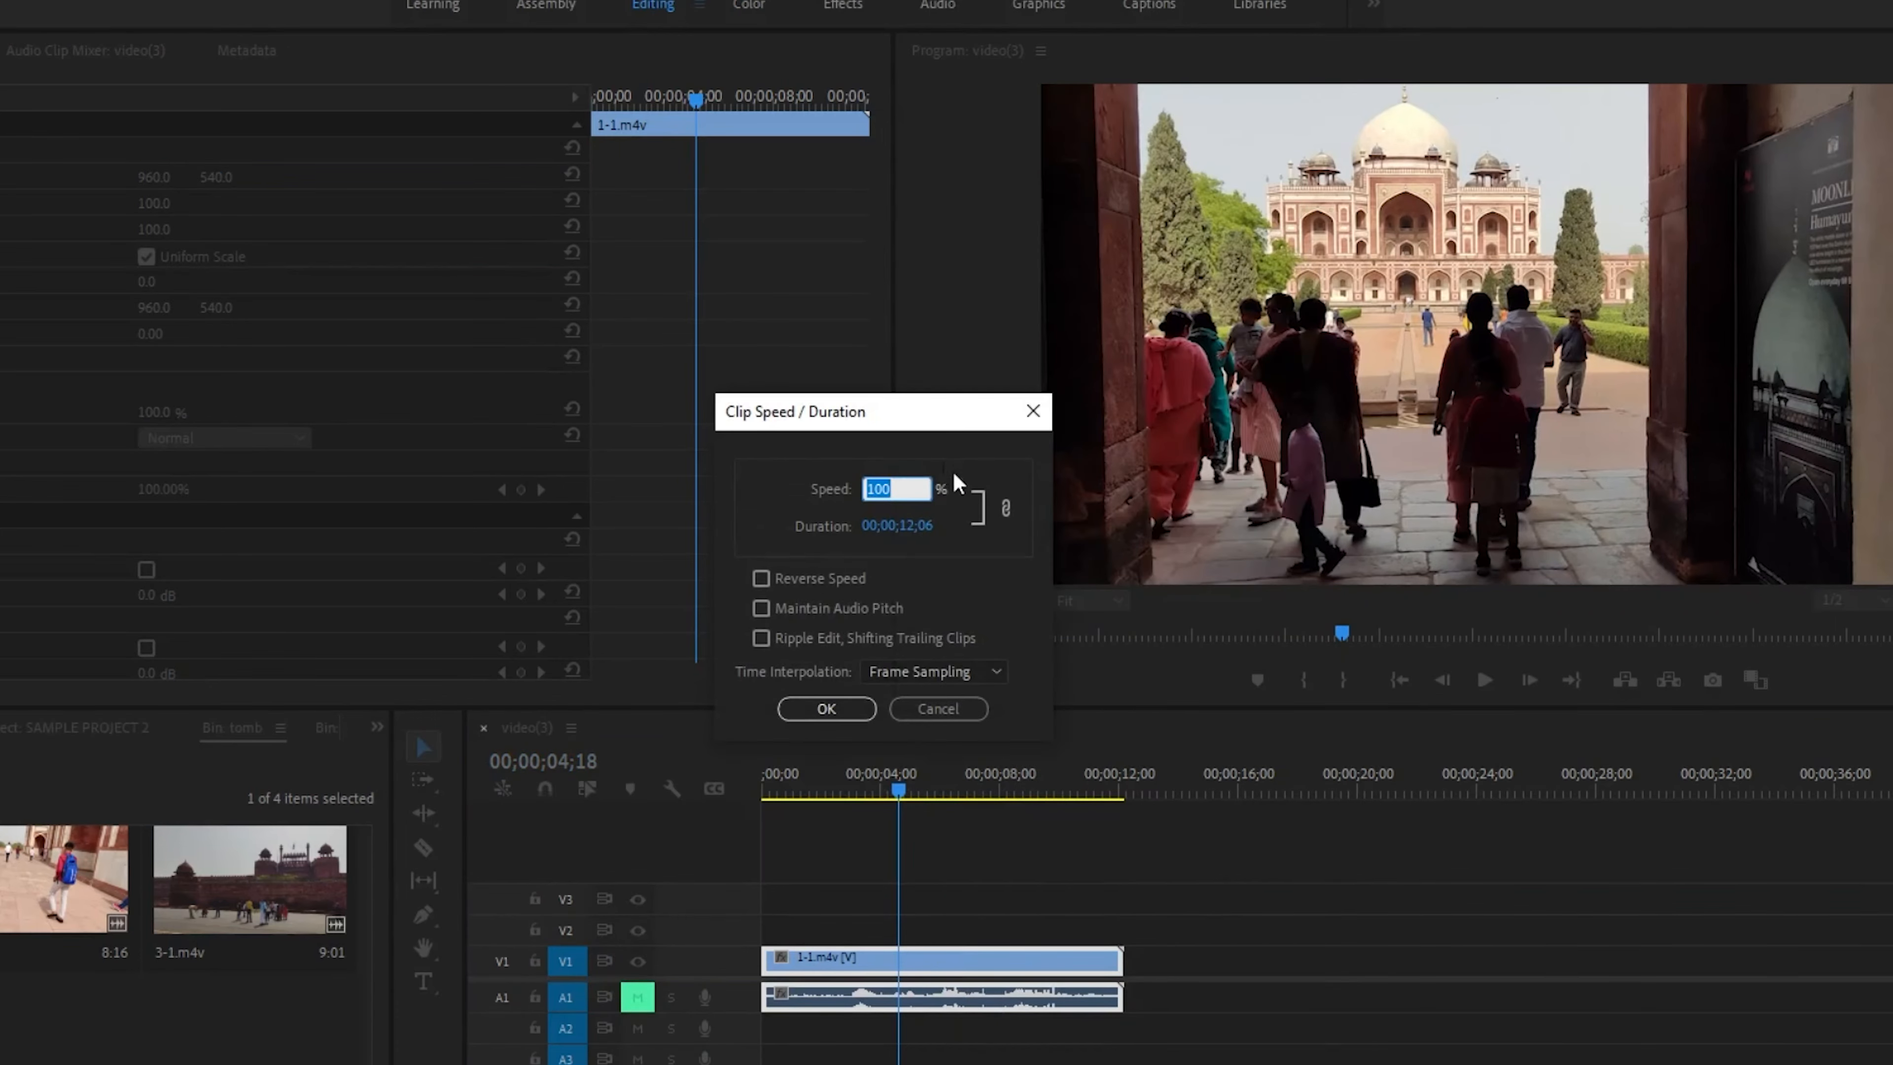
{"action": "left_click_drag", "start_coordinate": [921, 416], "coordinate": [1278, 500]}
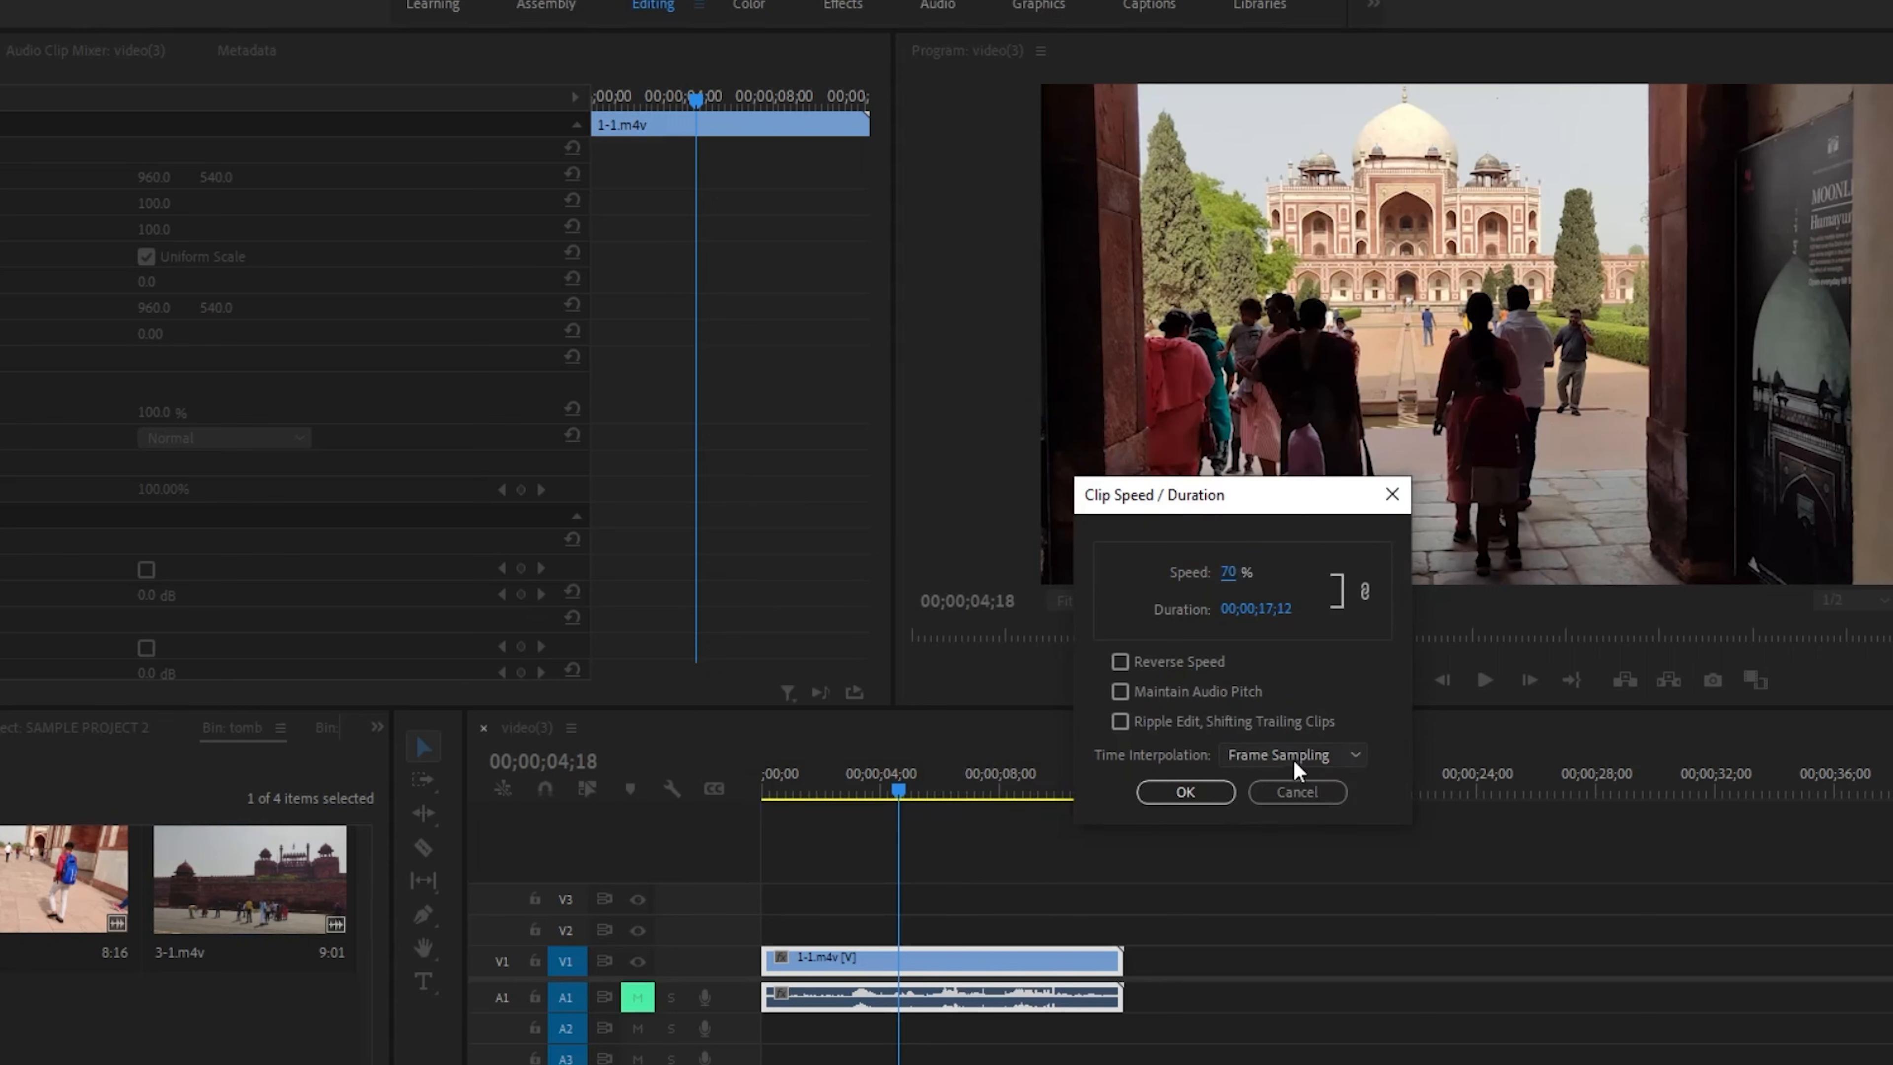
{"action": "left_click", "coordinate": [1291, 837]}
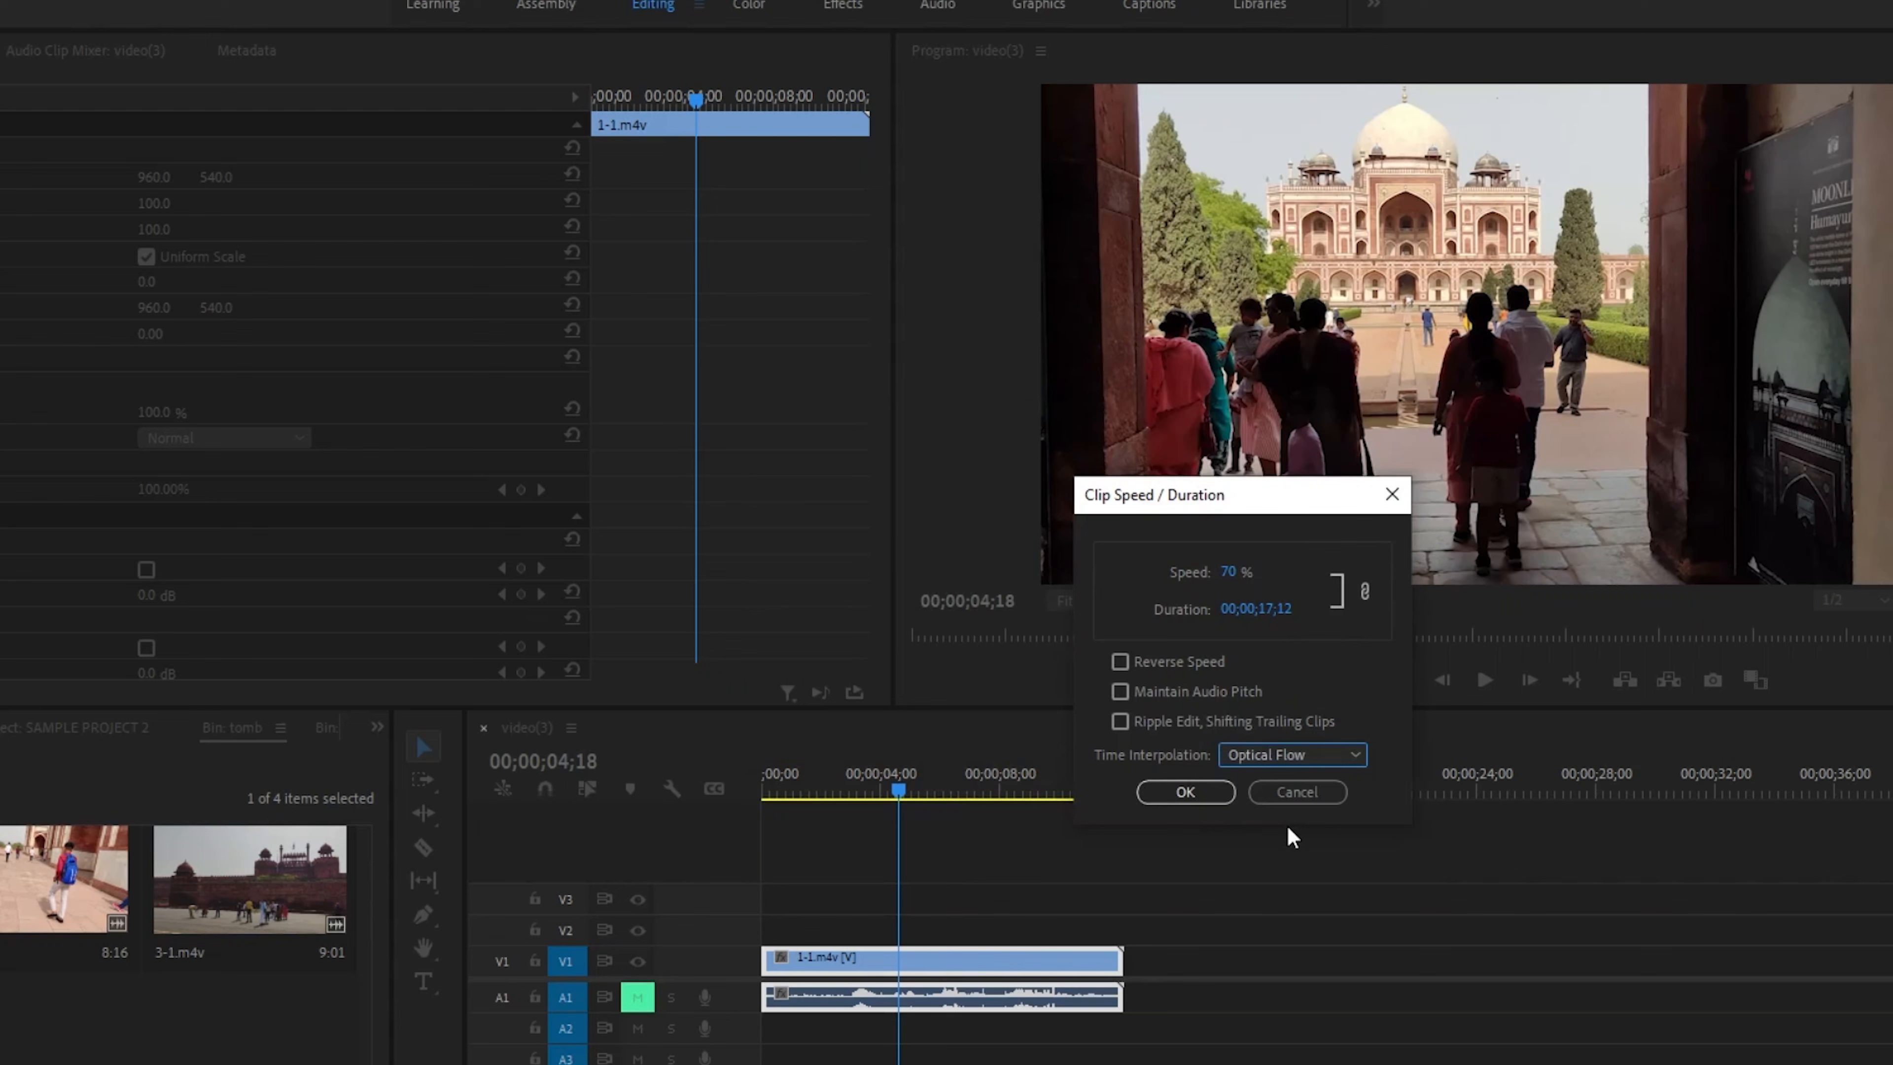
{"action": "left_click", "coordinate": [1221, 791]}
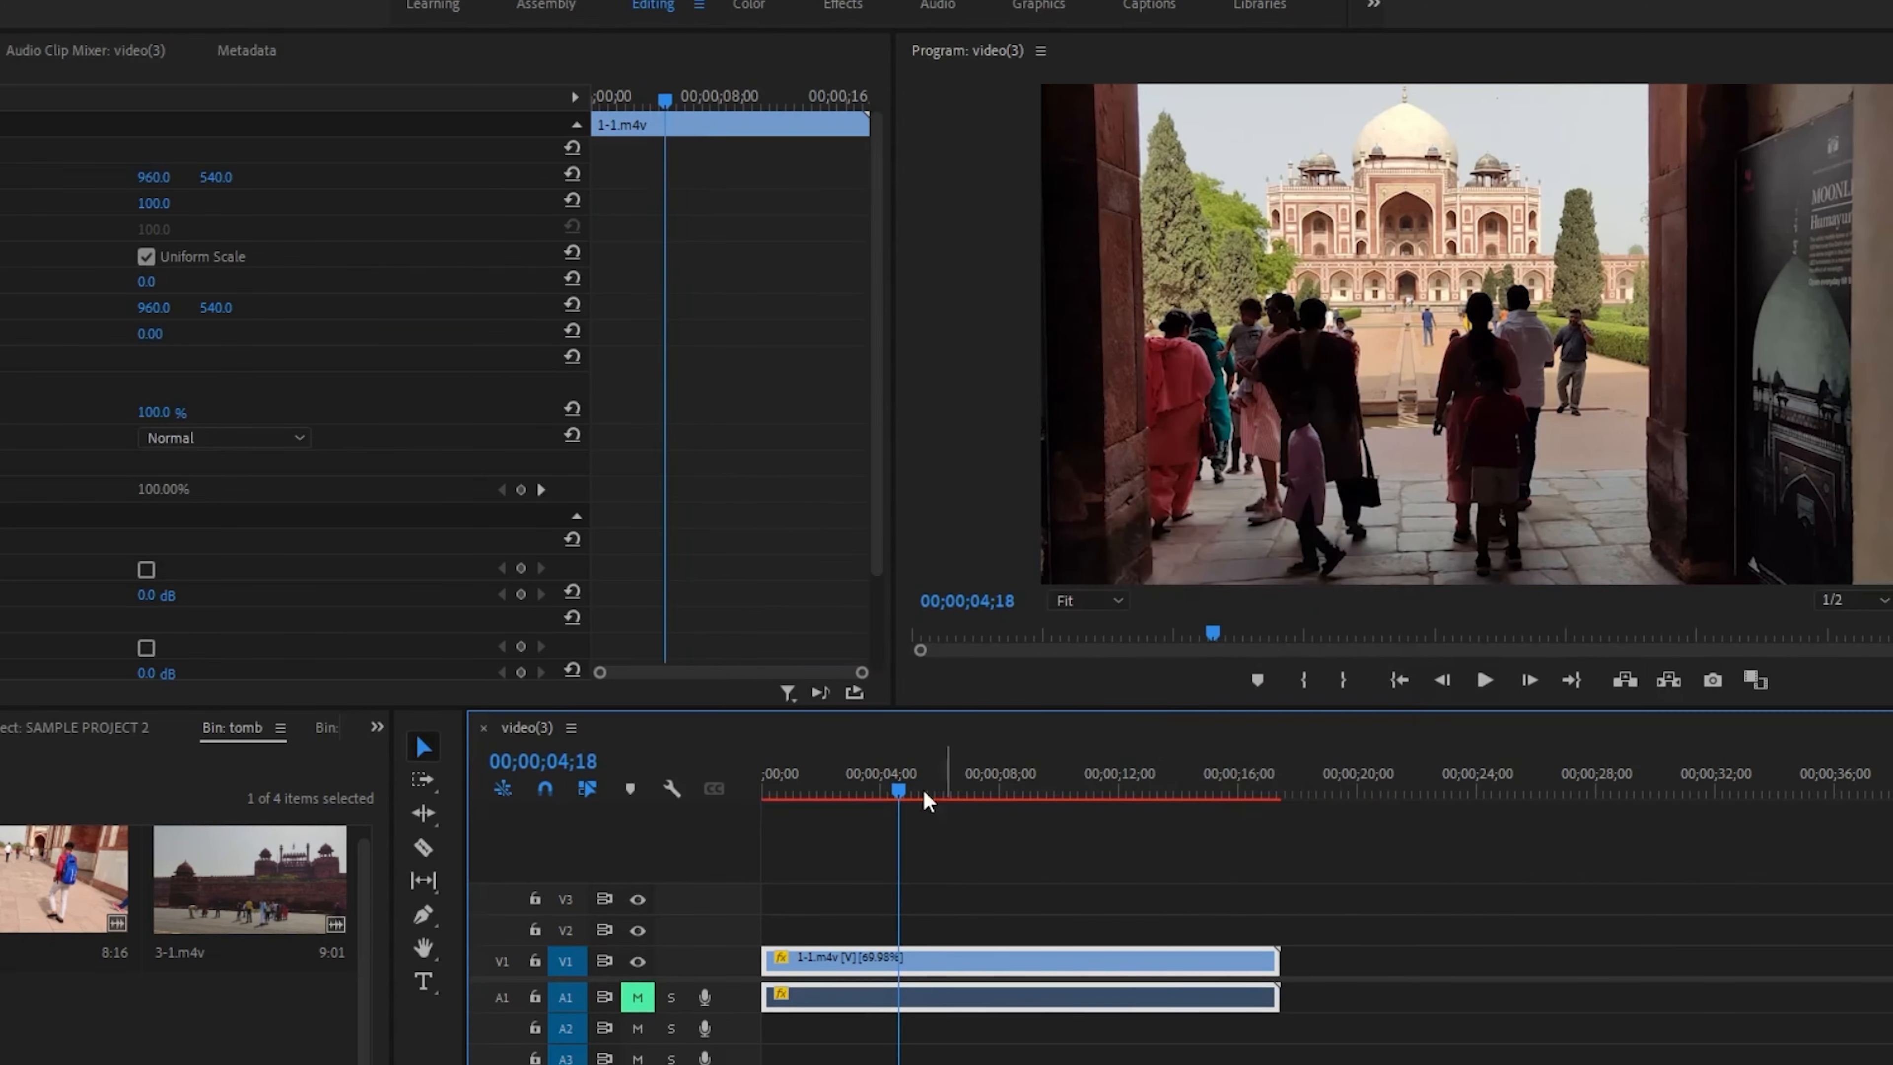
- Play the slowed 1-1.m4v clip from the start and undo its speed change
{"action": "left_click_drag", "start_coordinate": [900, 790], "coordinate": [765, 792]}
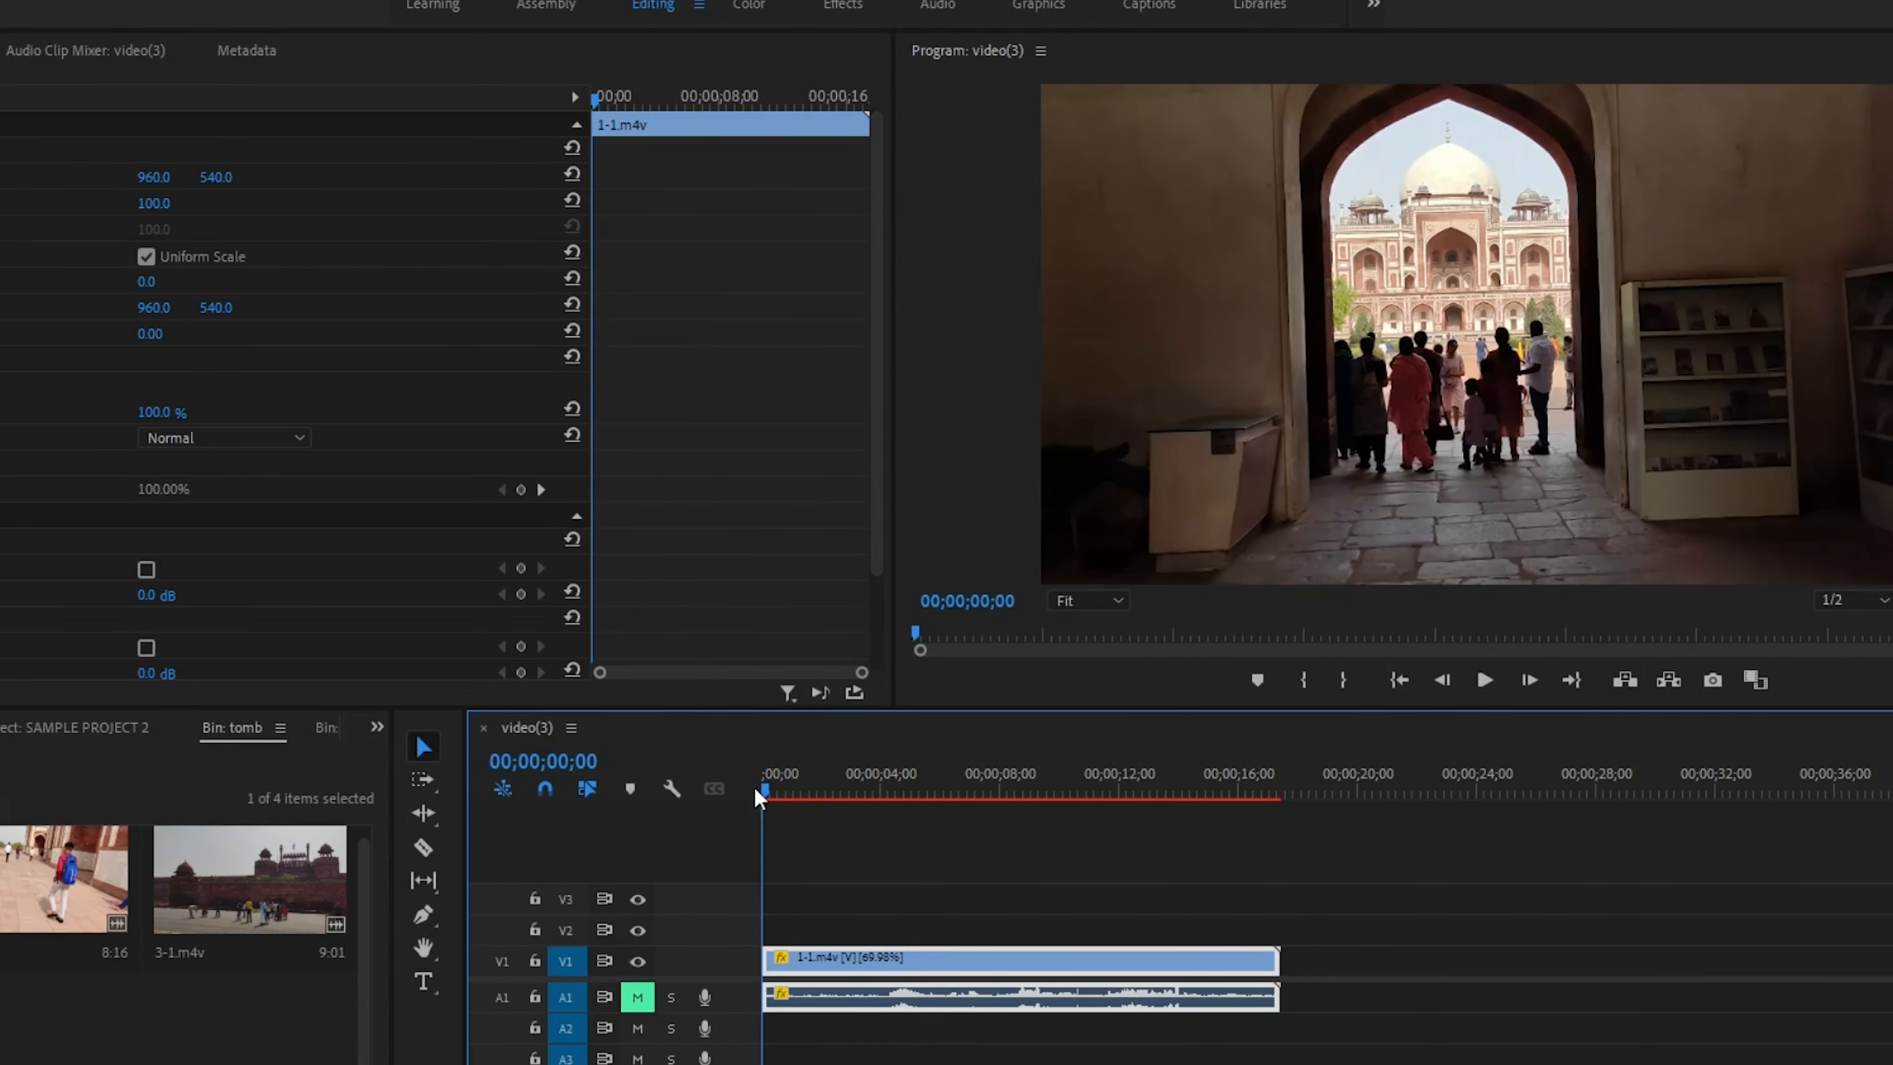
{"action": "key", "text": "space"}
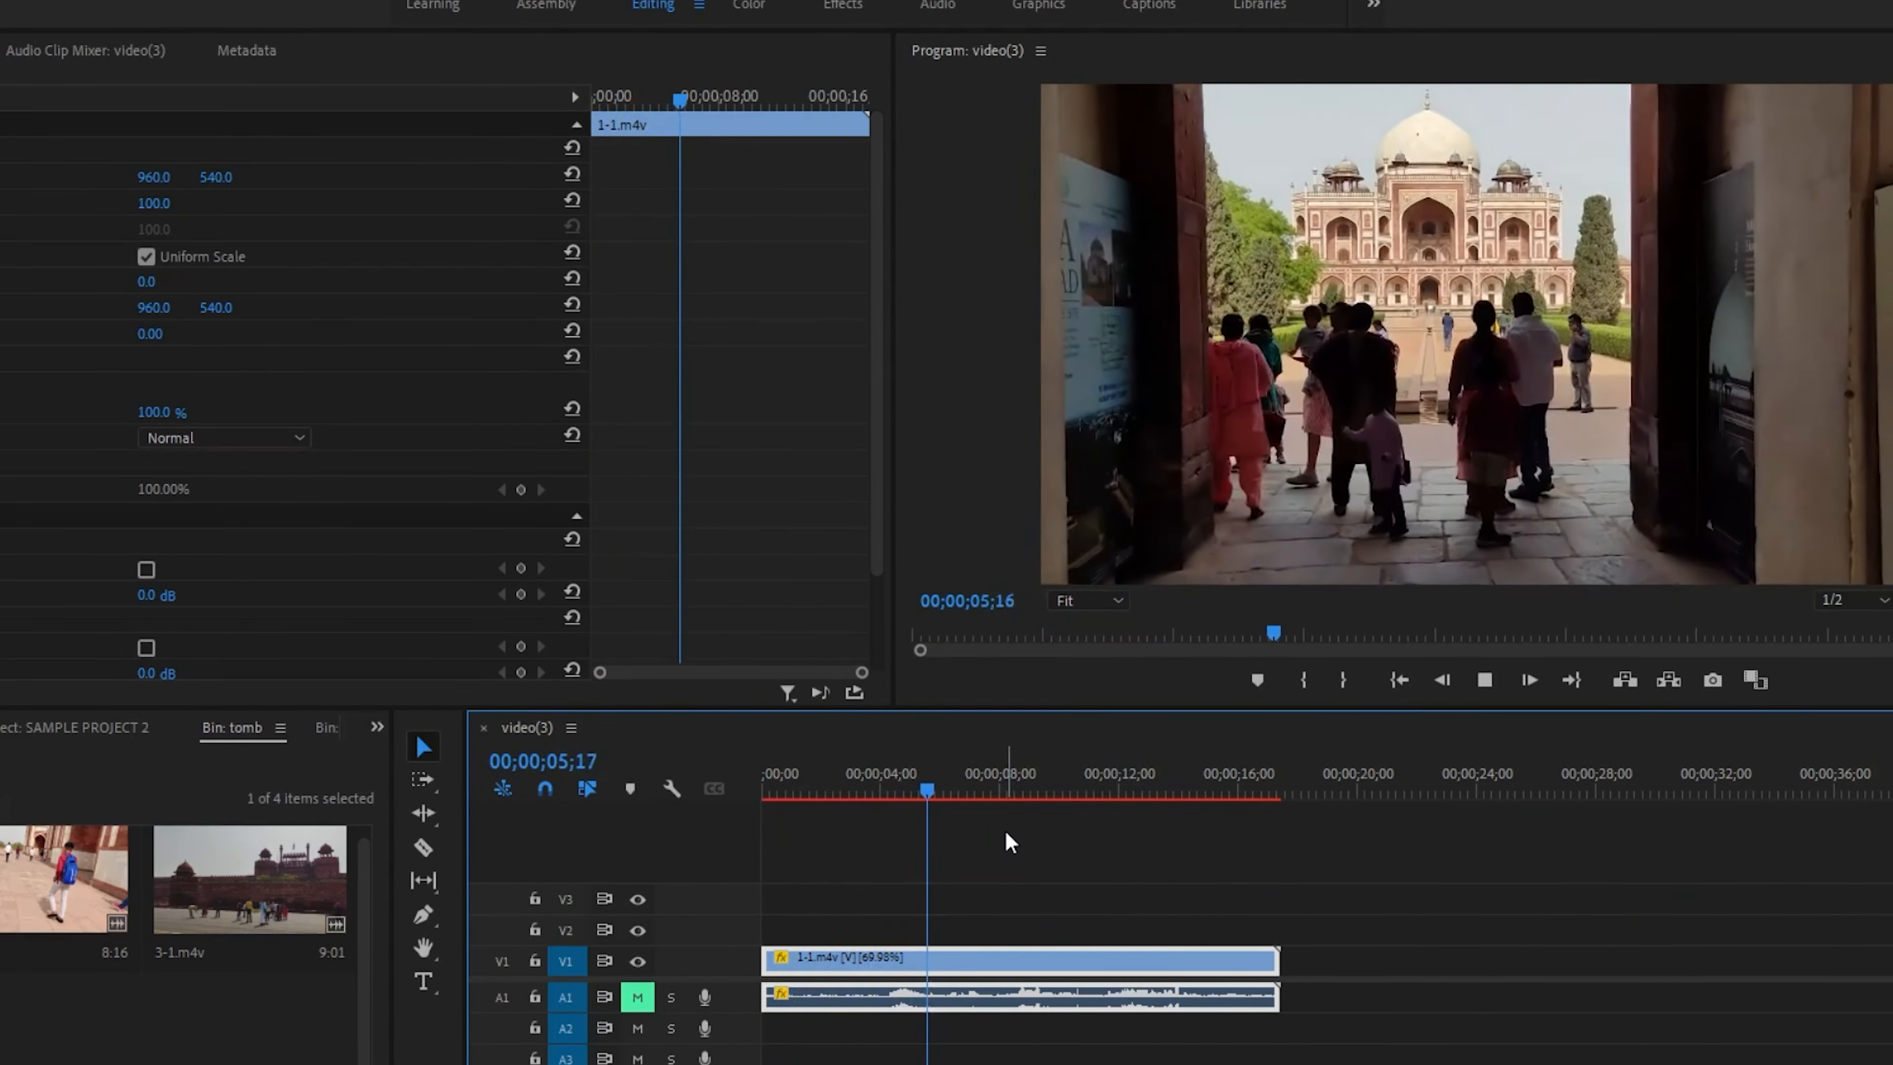
{"action": "key", "text": "space"}
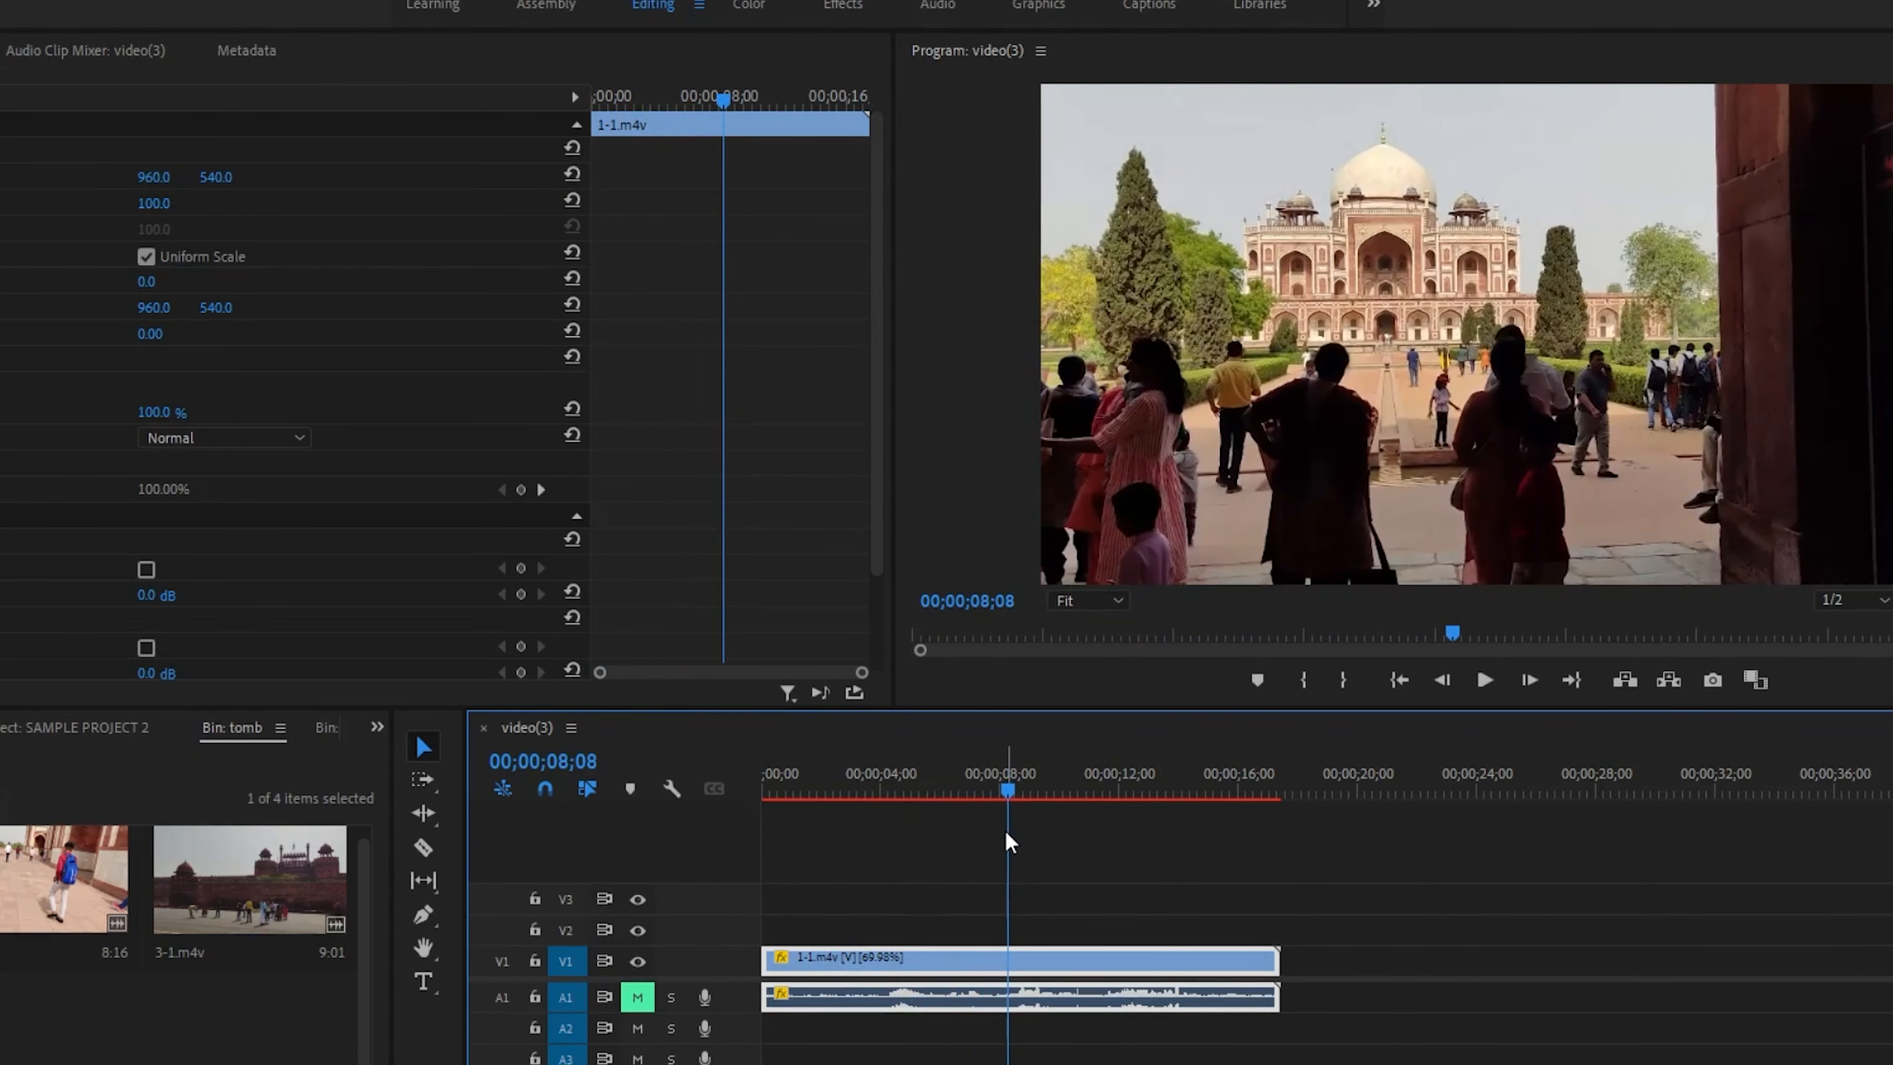
{"action": "left_click_drag", "start_coordinate": [1043, 780], "coordinate": [764, 787]}
{"action": "key", "text": "ctrl+z"}
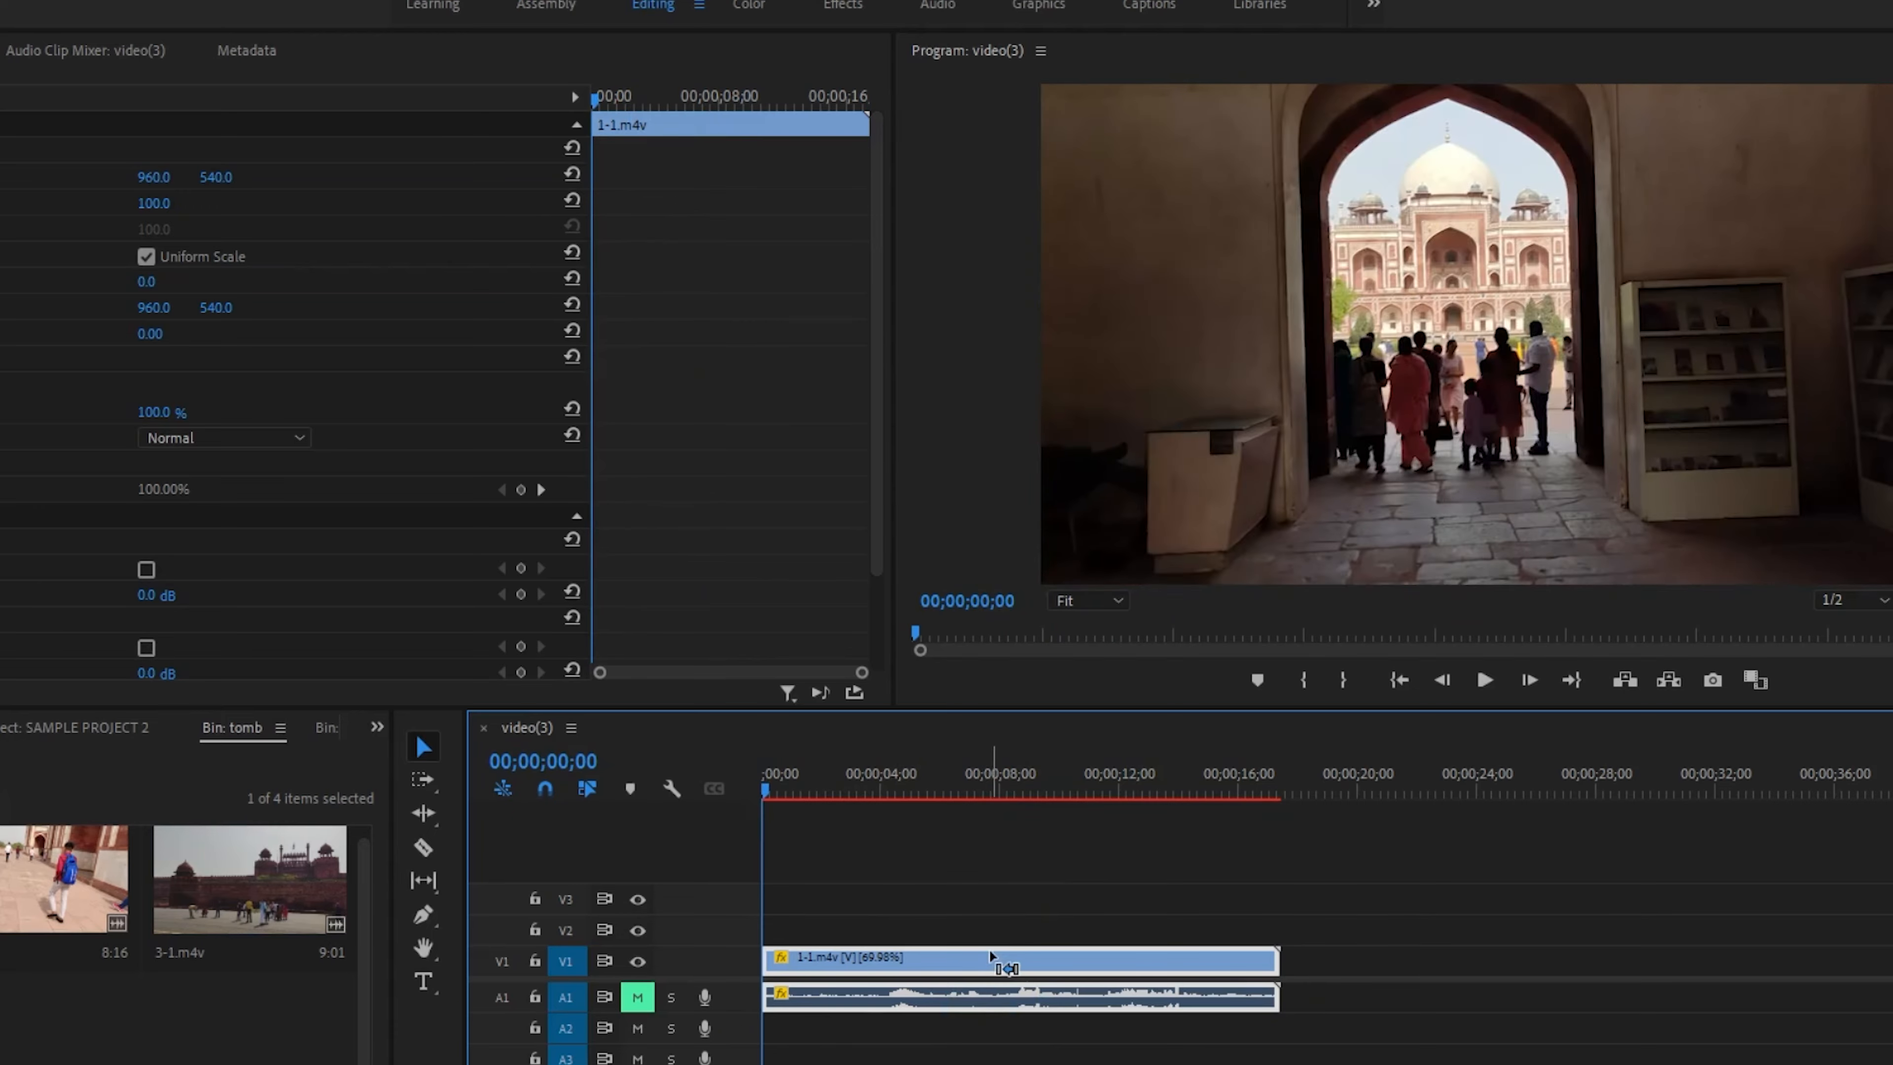
- Trim the end of the 1-1.m4v clip to 00;00;06;13 and play the trimmed clip from the start
{"action": "key", "text": "space"}
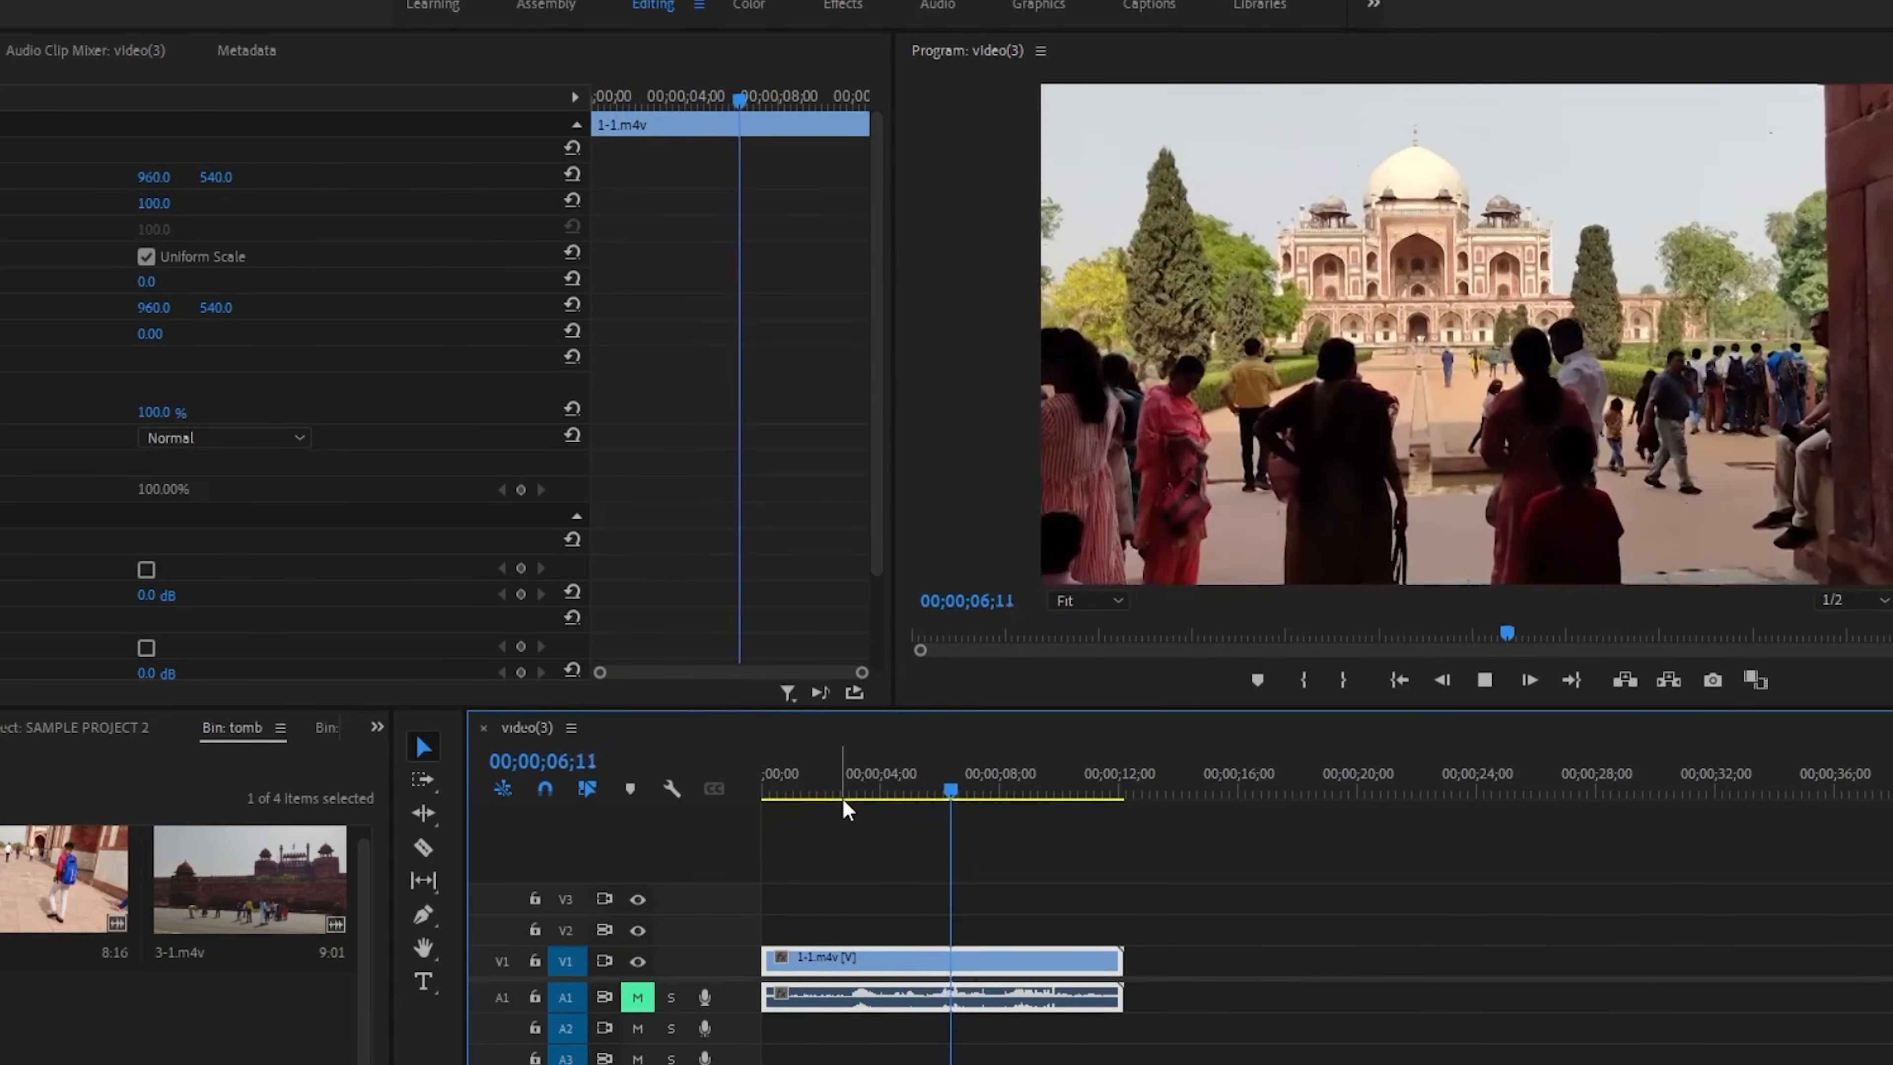
{"action": "key", "text": "space"}
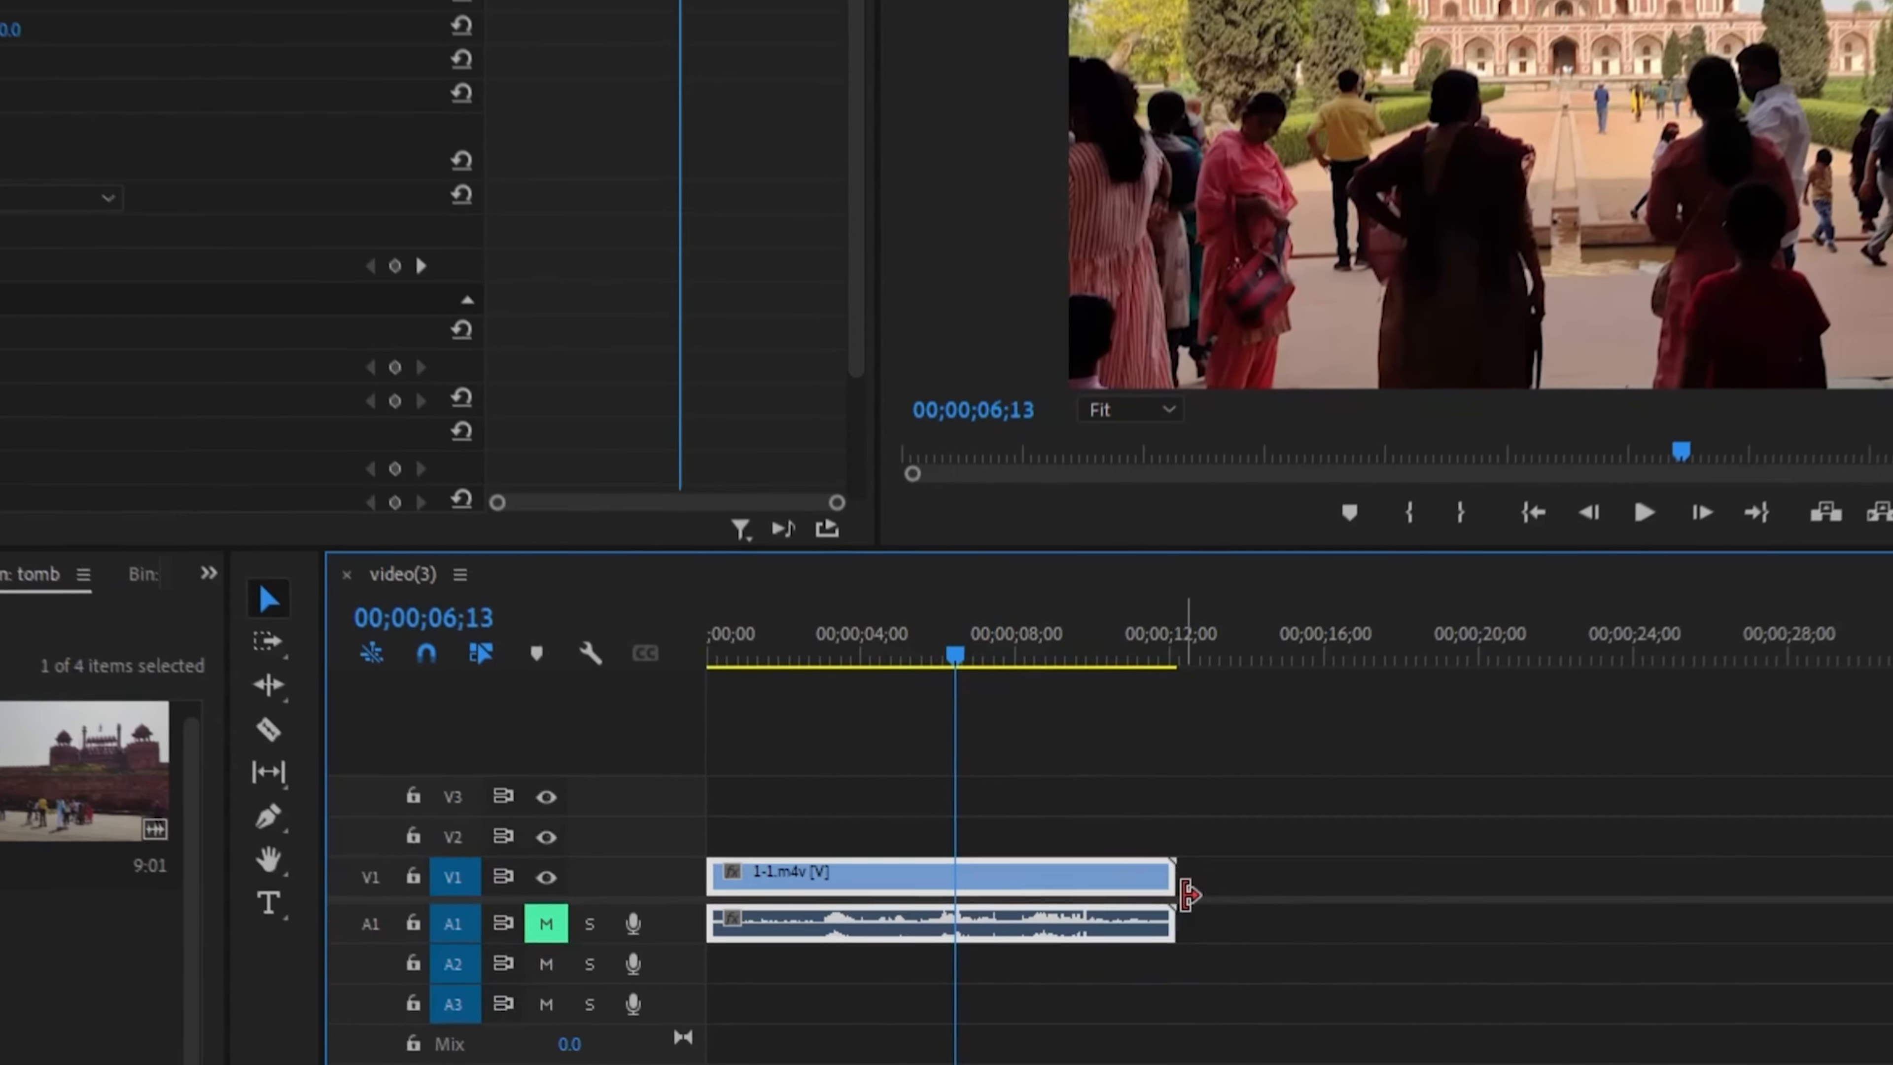
{"action": "left_click_drag", "start_coordinate": [1189, 835], "coordinate": [959, 839]}
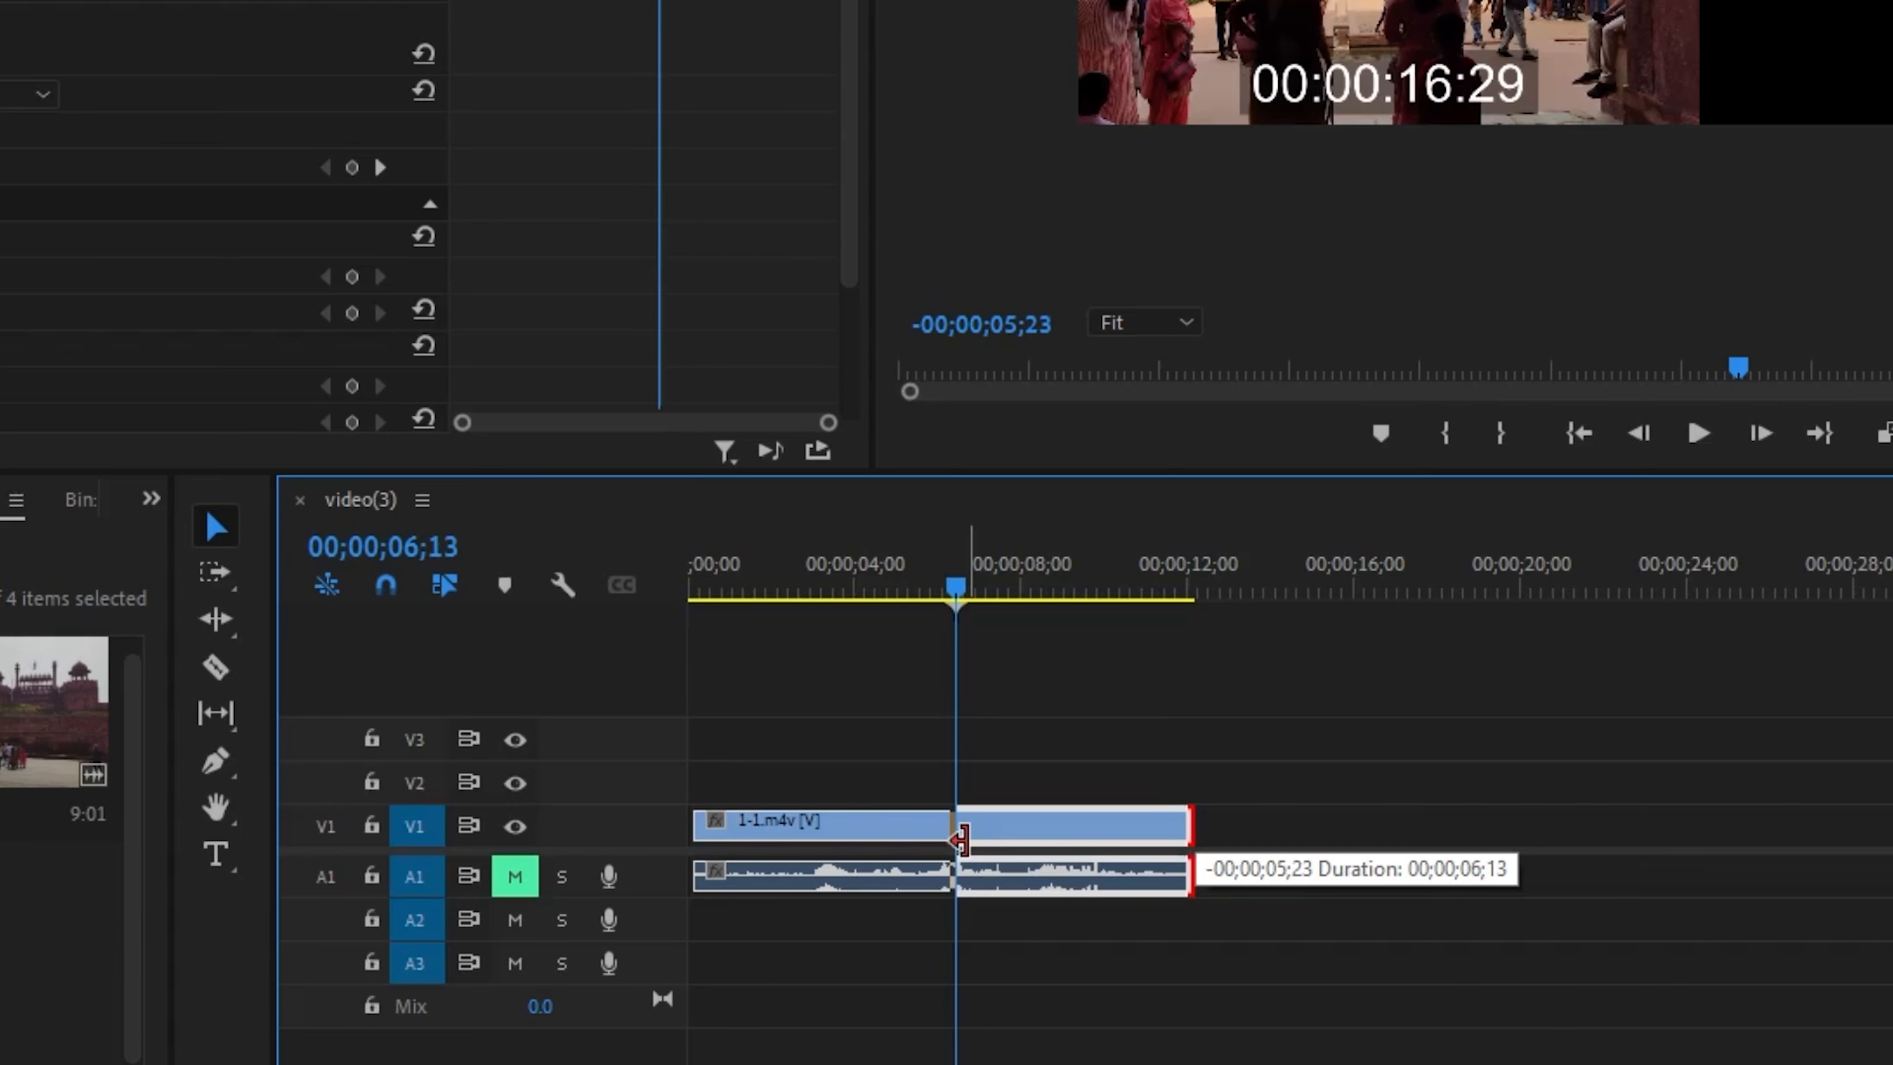
{"action": "left_click_drag", "start_coordinate": [960, 839], "coordinate": [961, 840]}
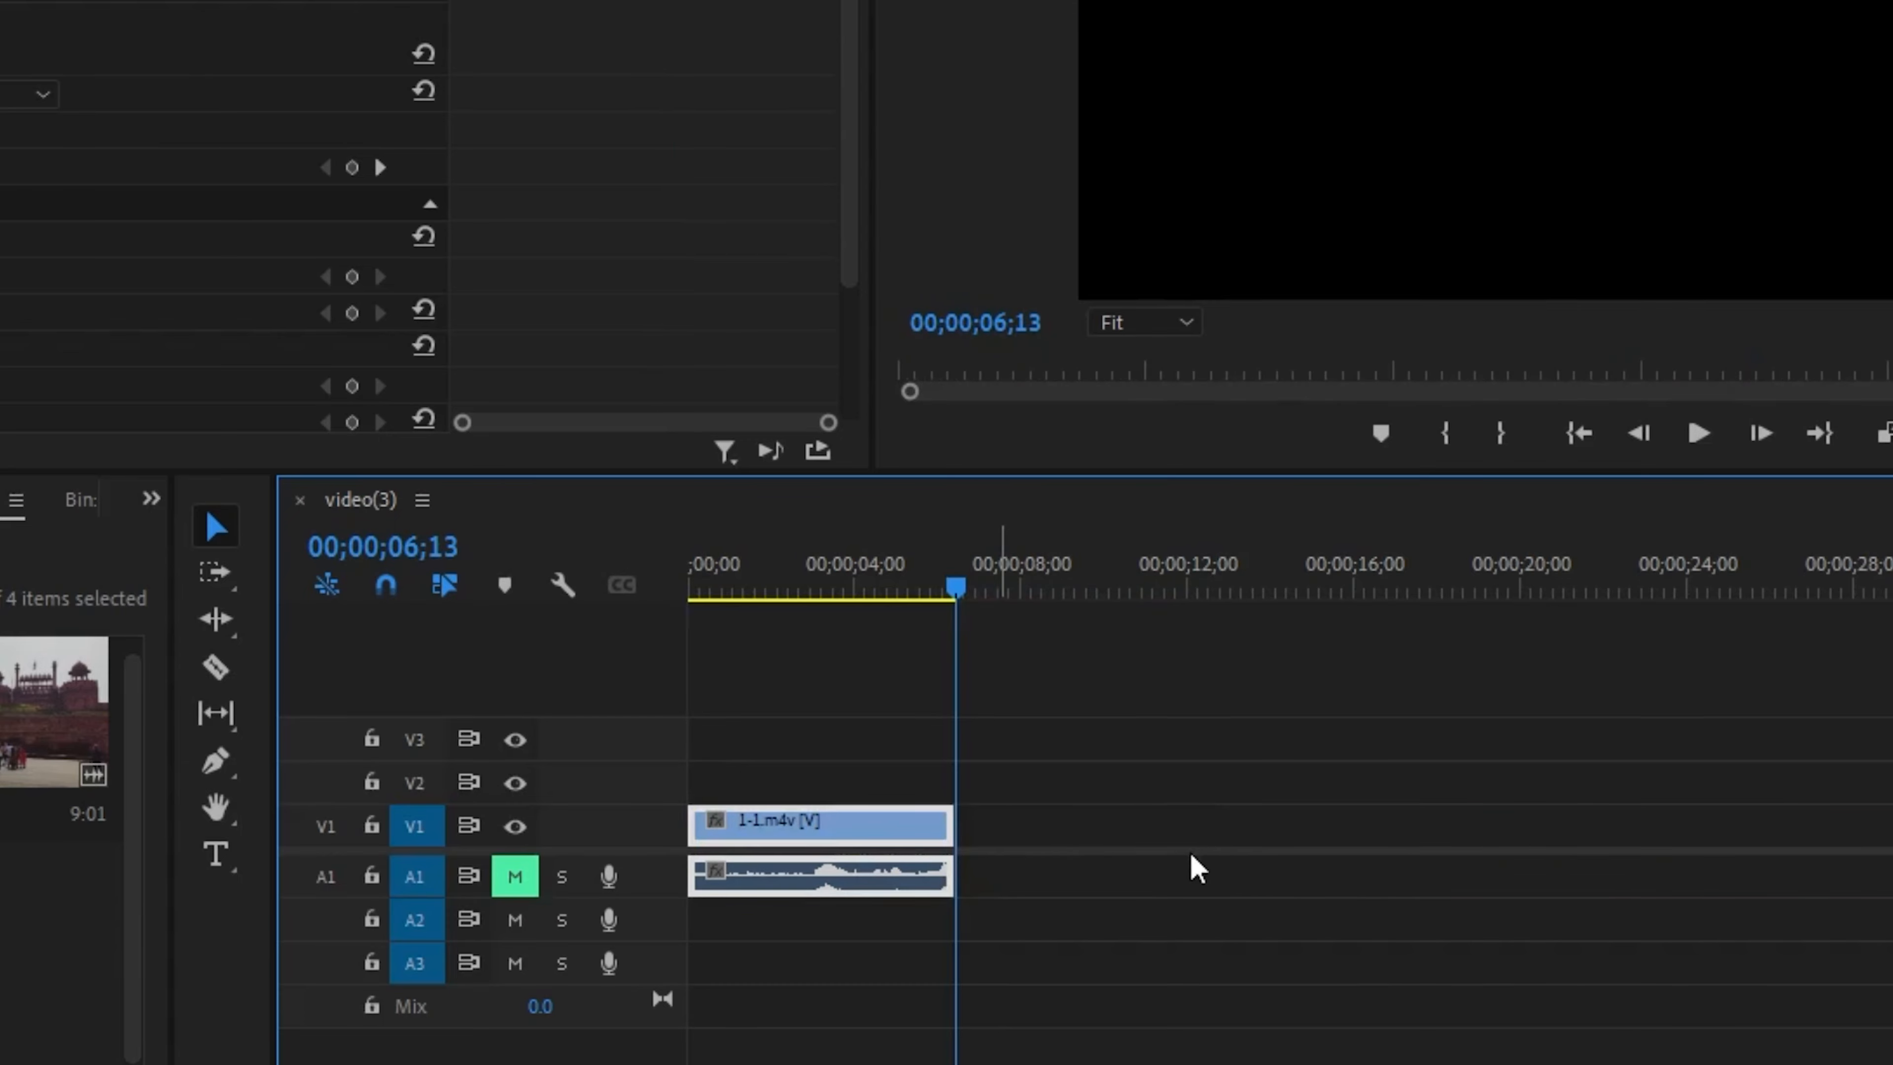
{"action": "left_click", "coordinate": [719, 589]}
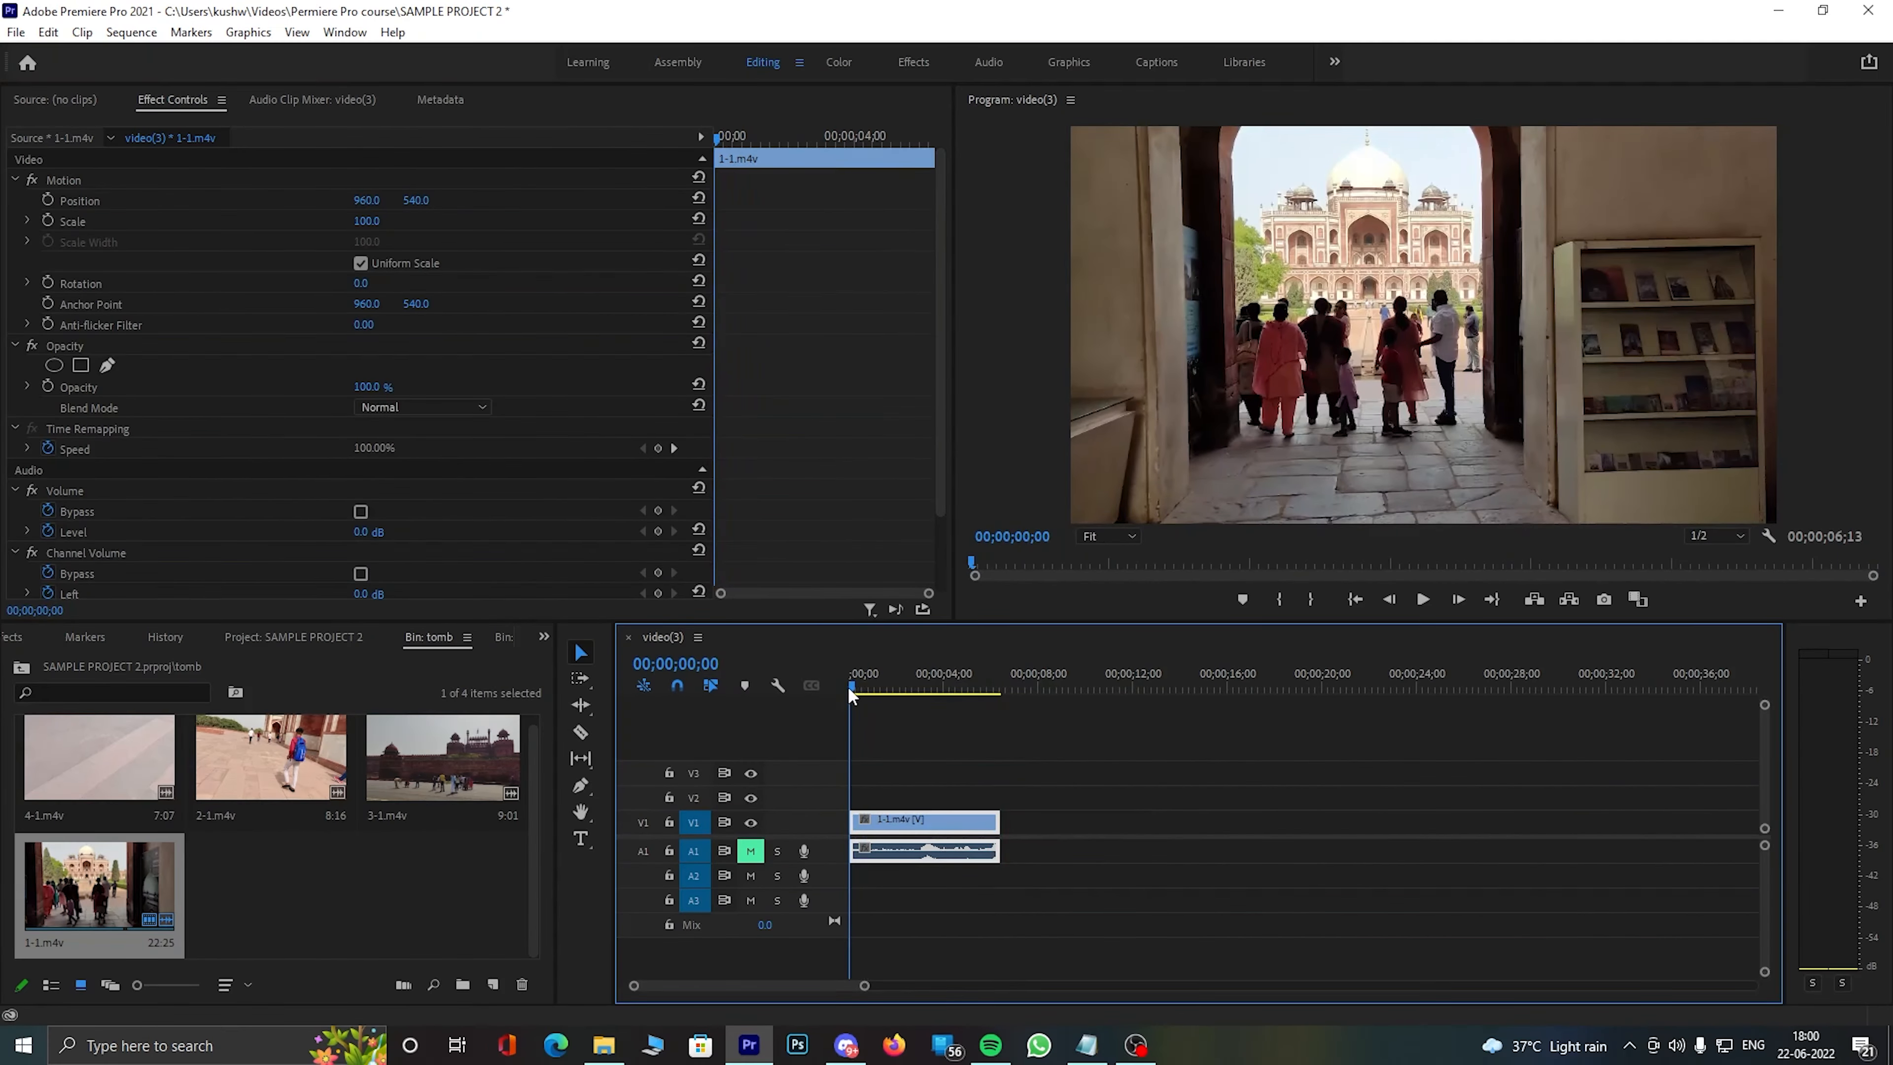
{"action": "key", "text": "space"}
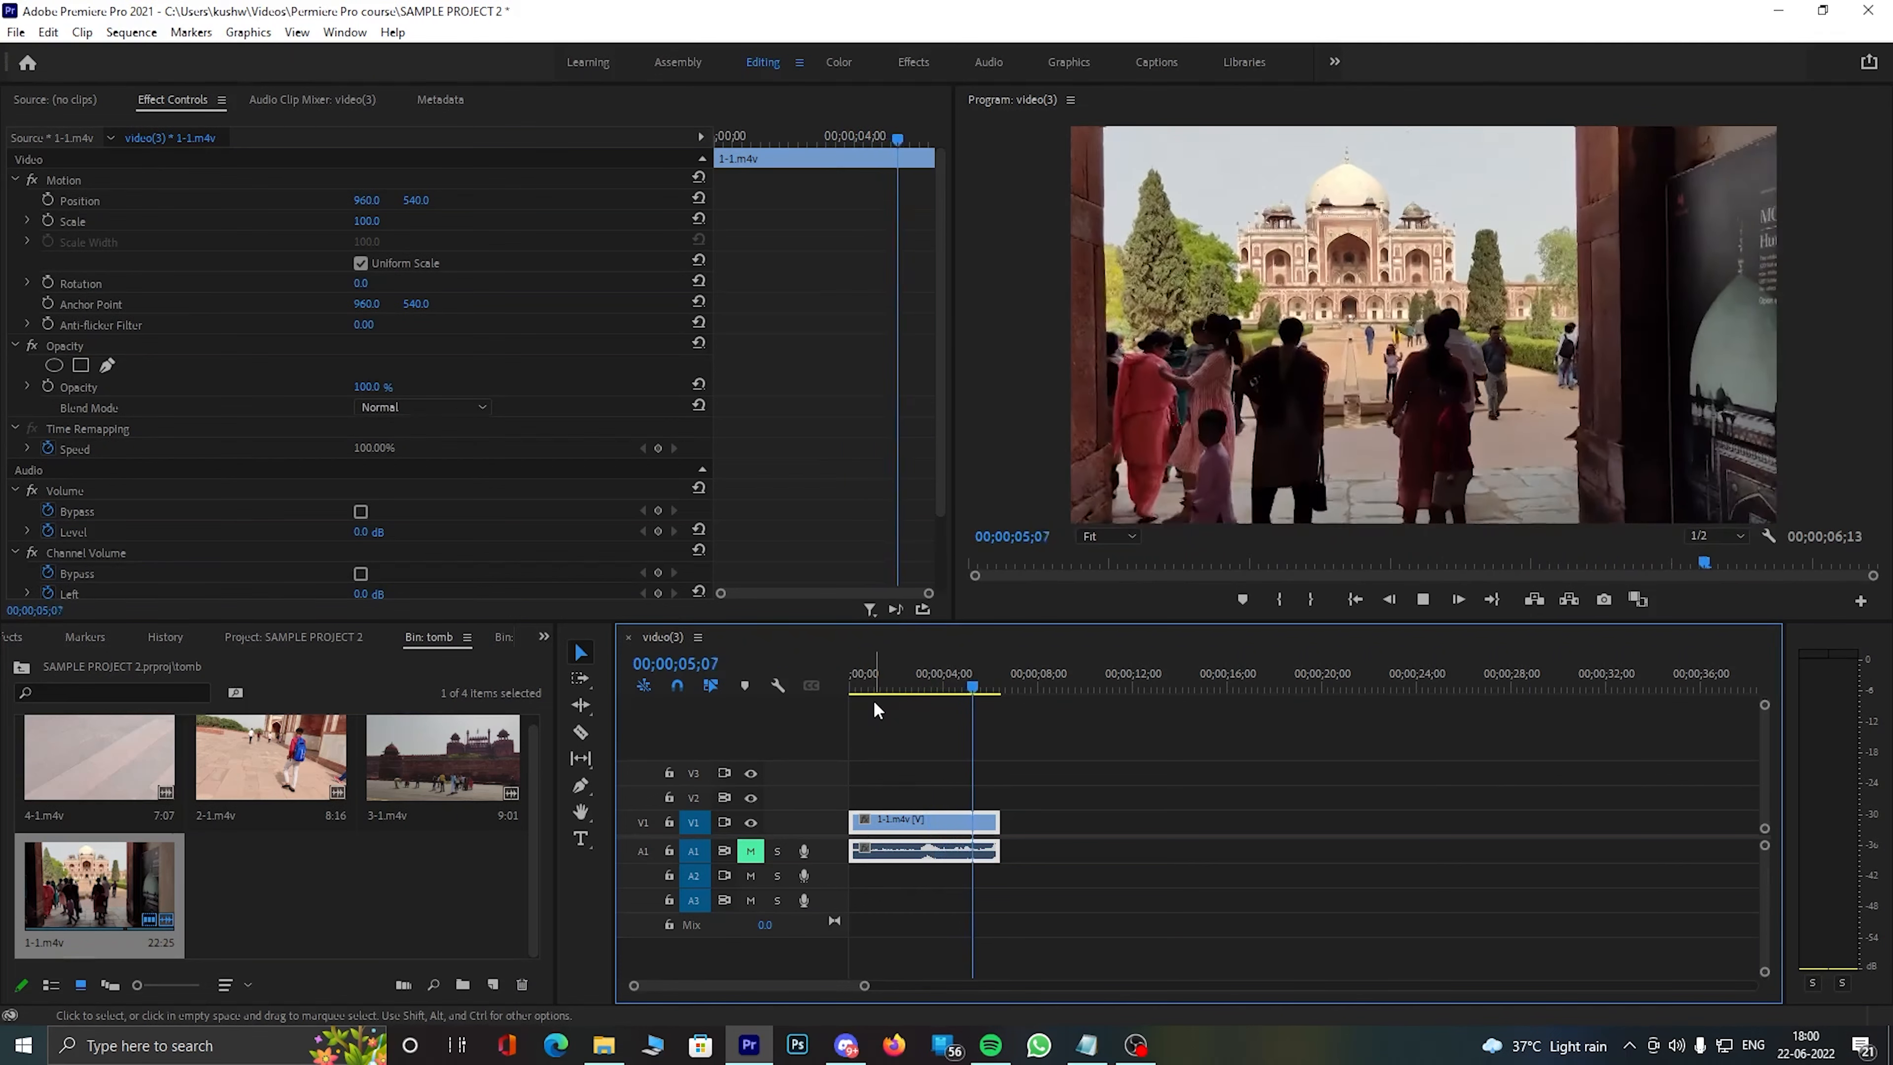
- Open 2-1.m4v from the tomb bin in the Source monitor and mark its In point at 00:00:01:13
{"action": "double_click", "coordinate": [298, 788]}
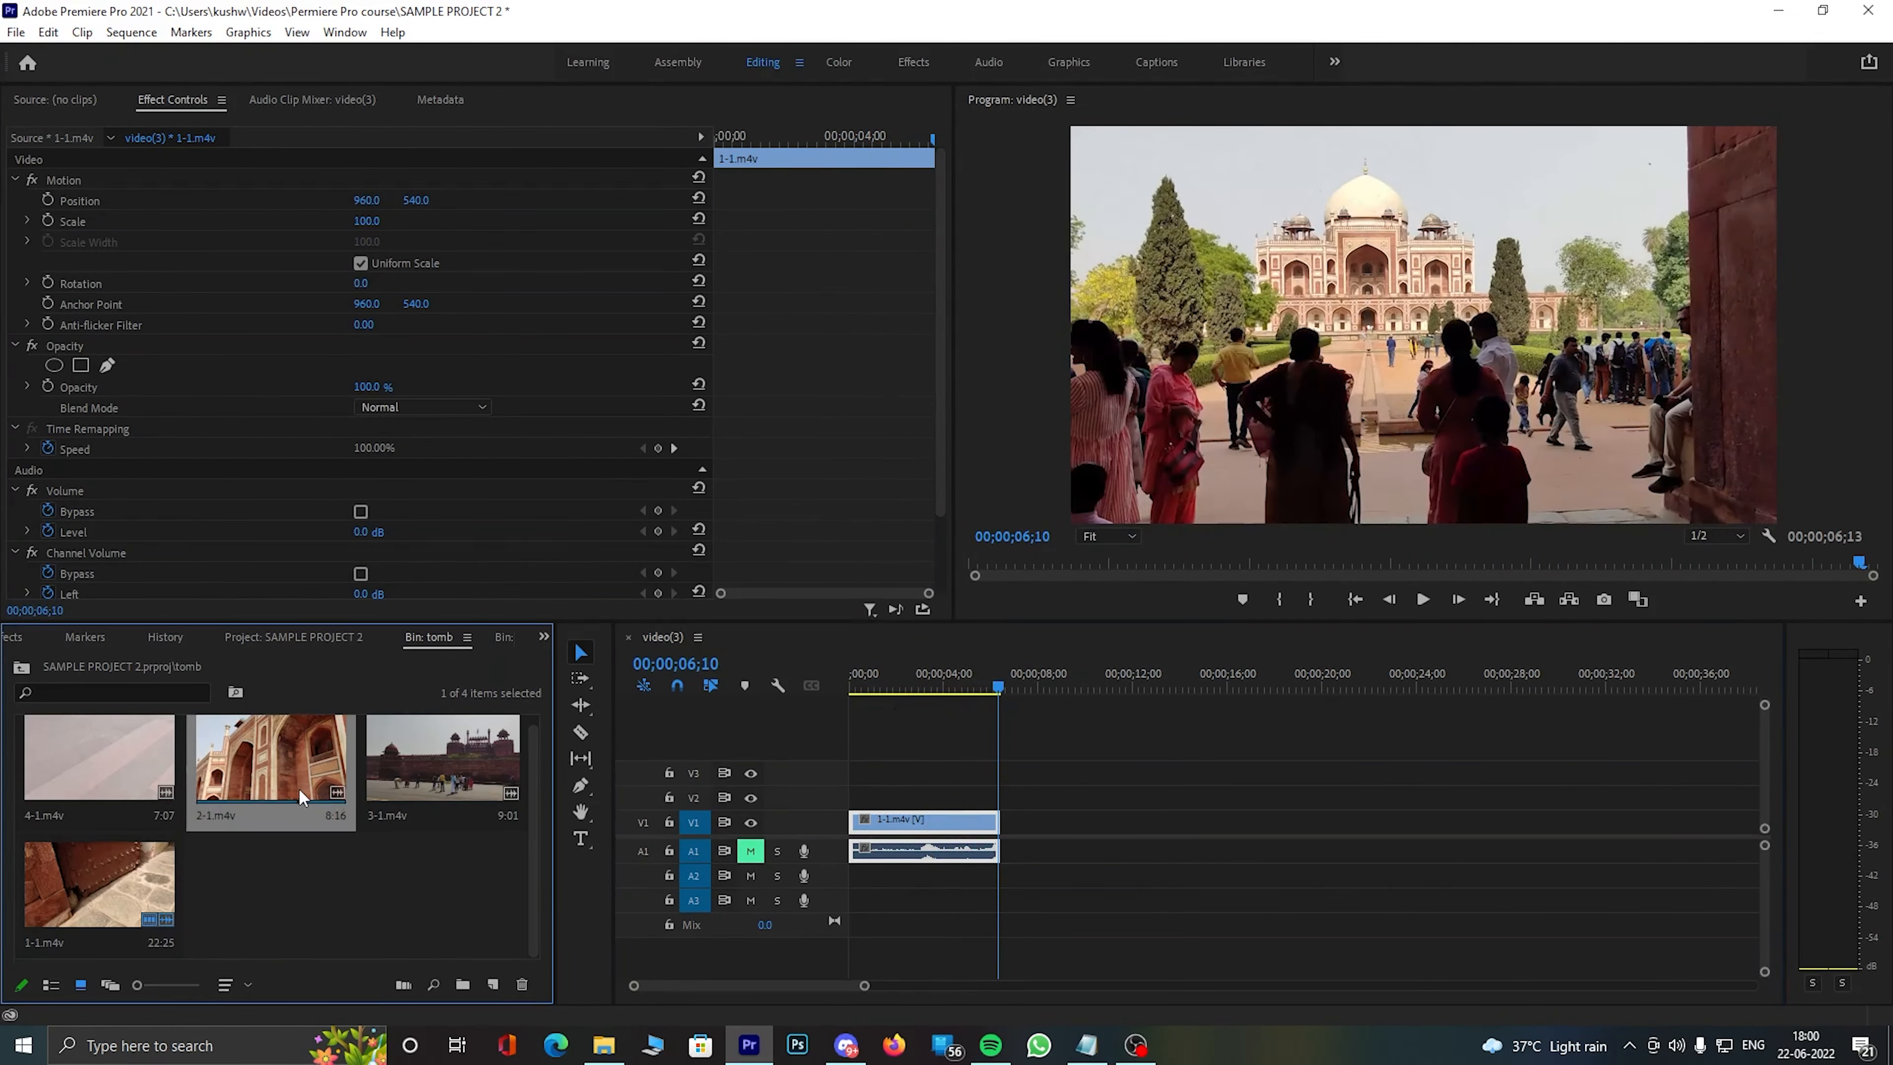
{"action": "left_click", "coordinate": [52, 574]}
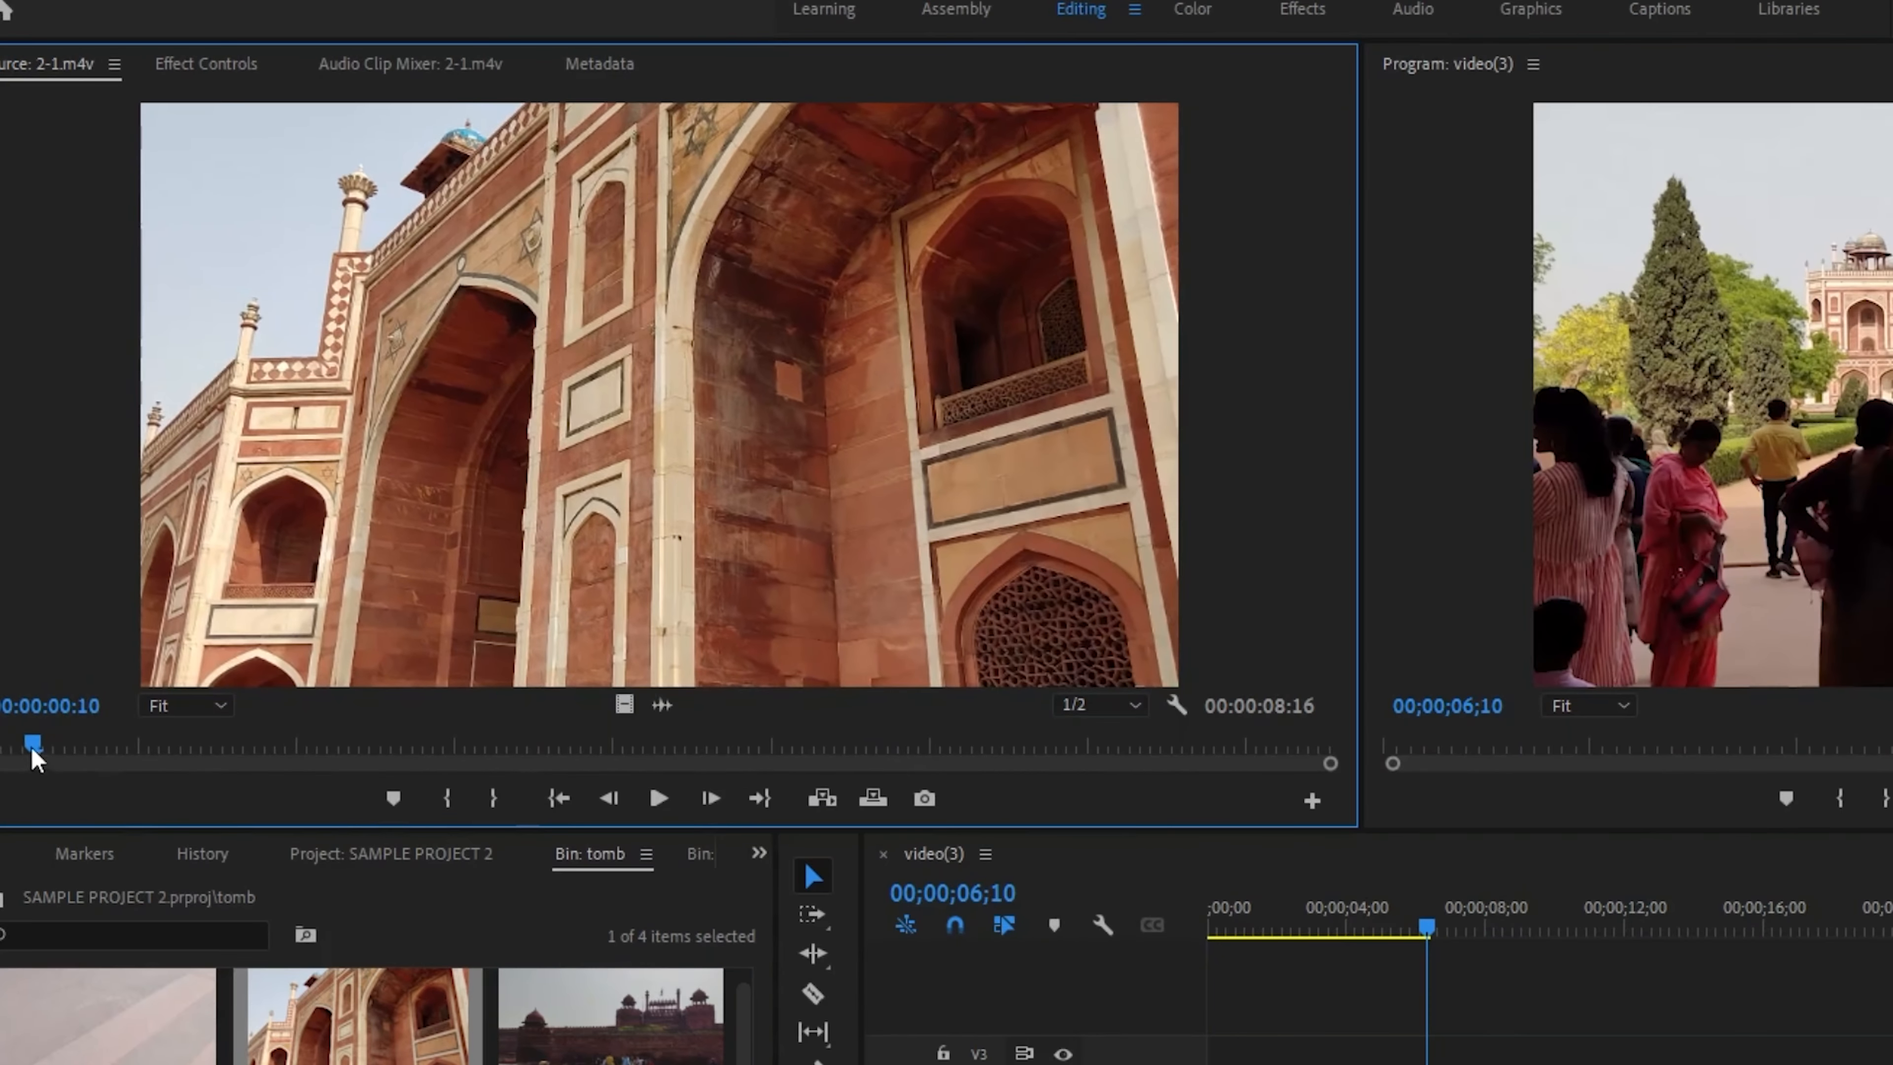
{"action": "left_click_drag", "start_coordinate": [33, 756], "coordinate": [5, 755]}
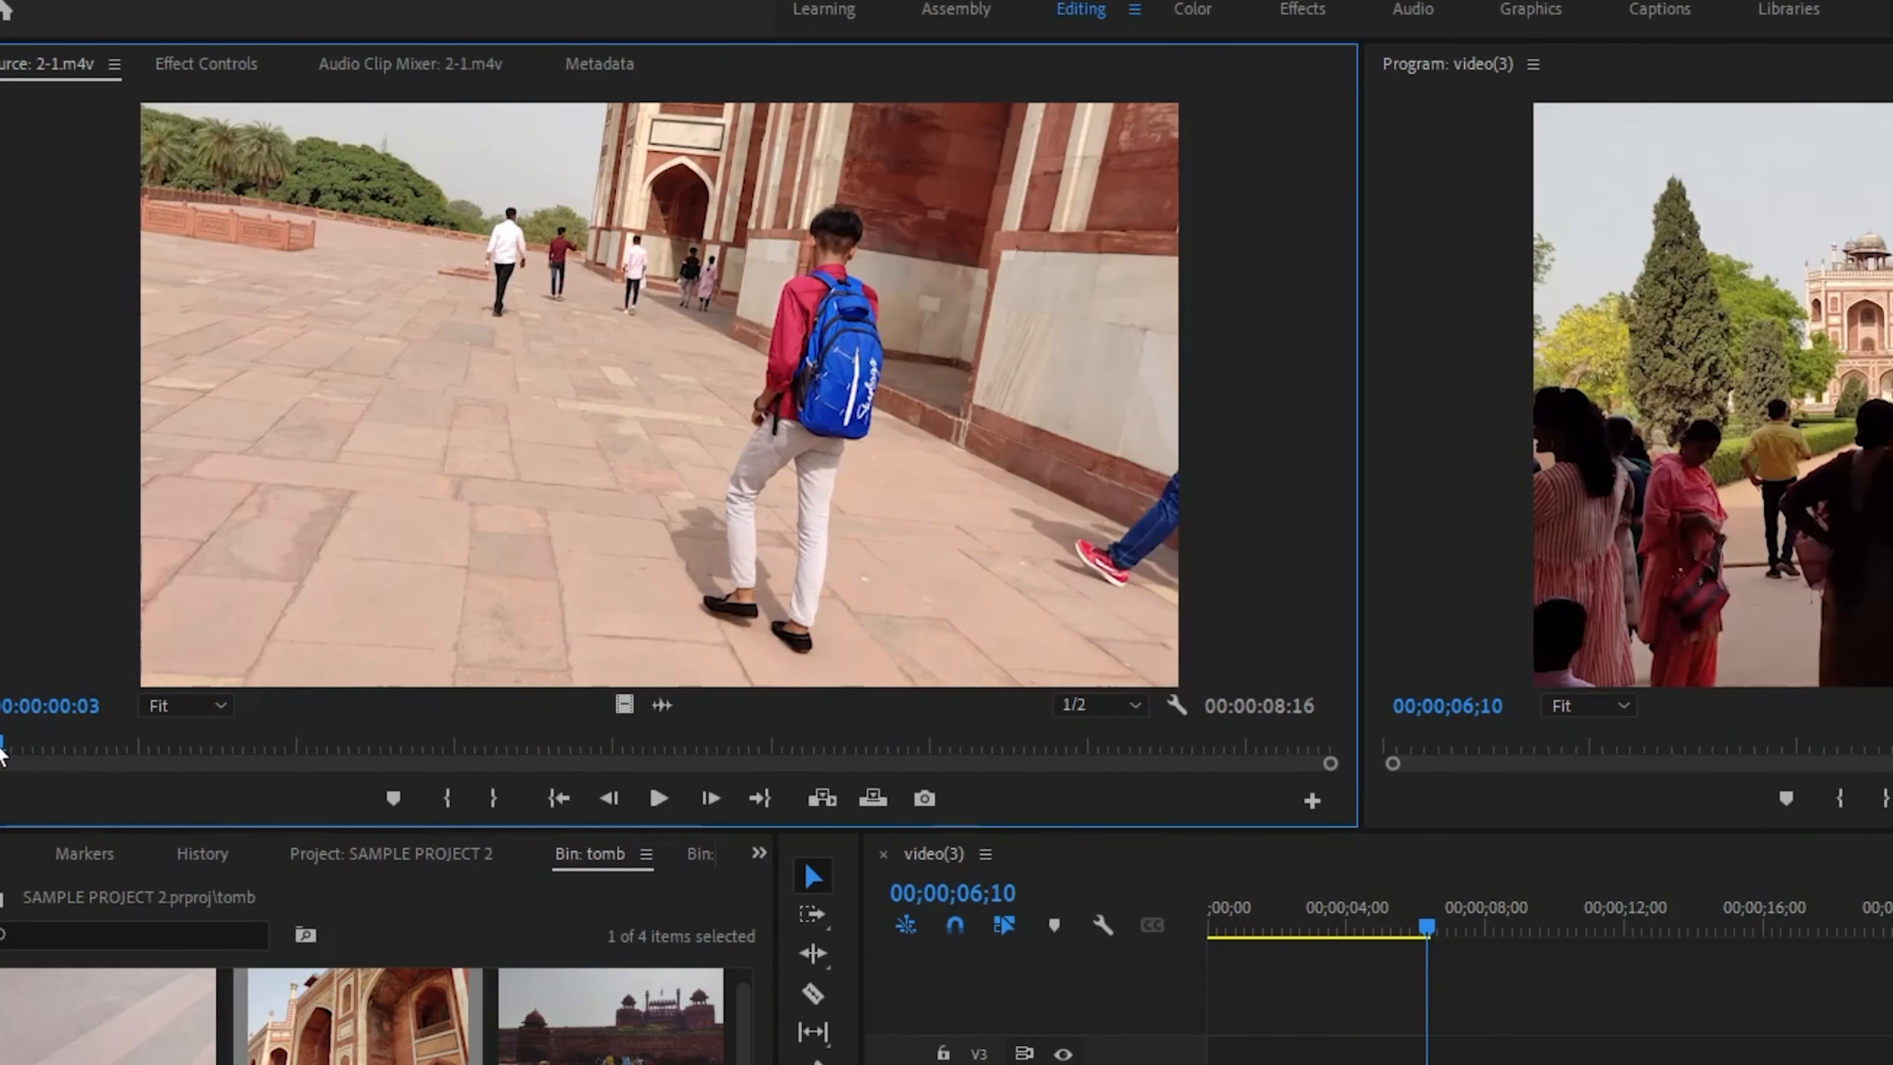
{"action": "left_click_drag", "start_coordinate": [3, 753], "coordinate": [209, 744]}
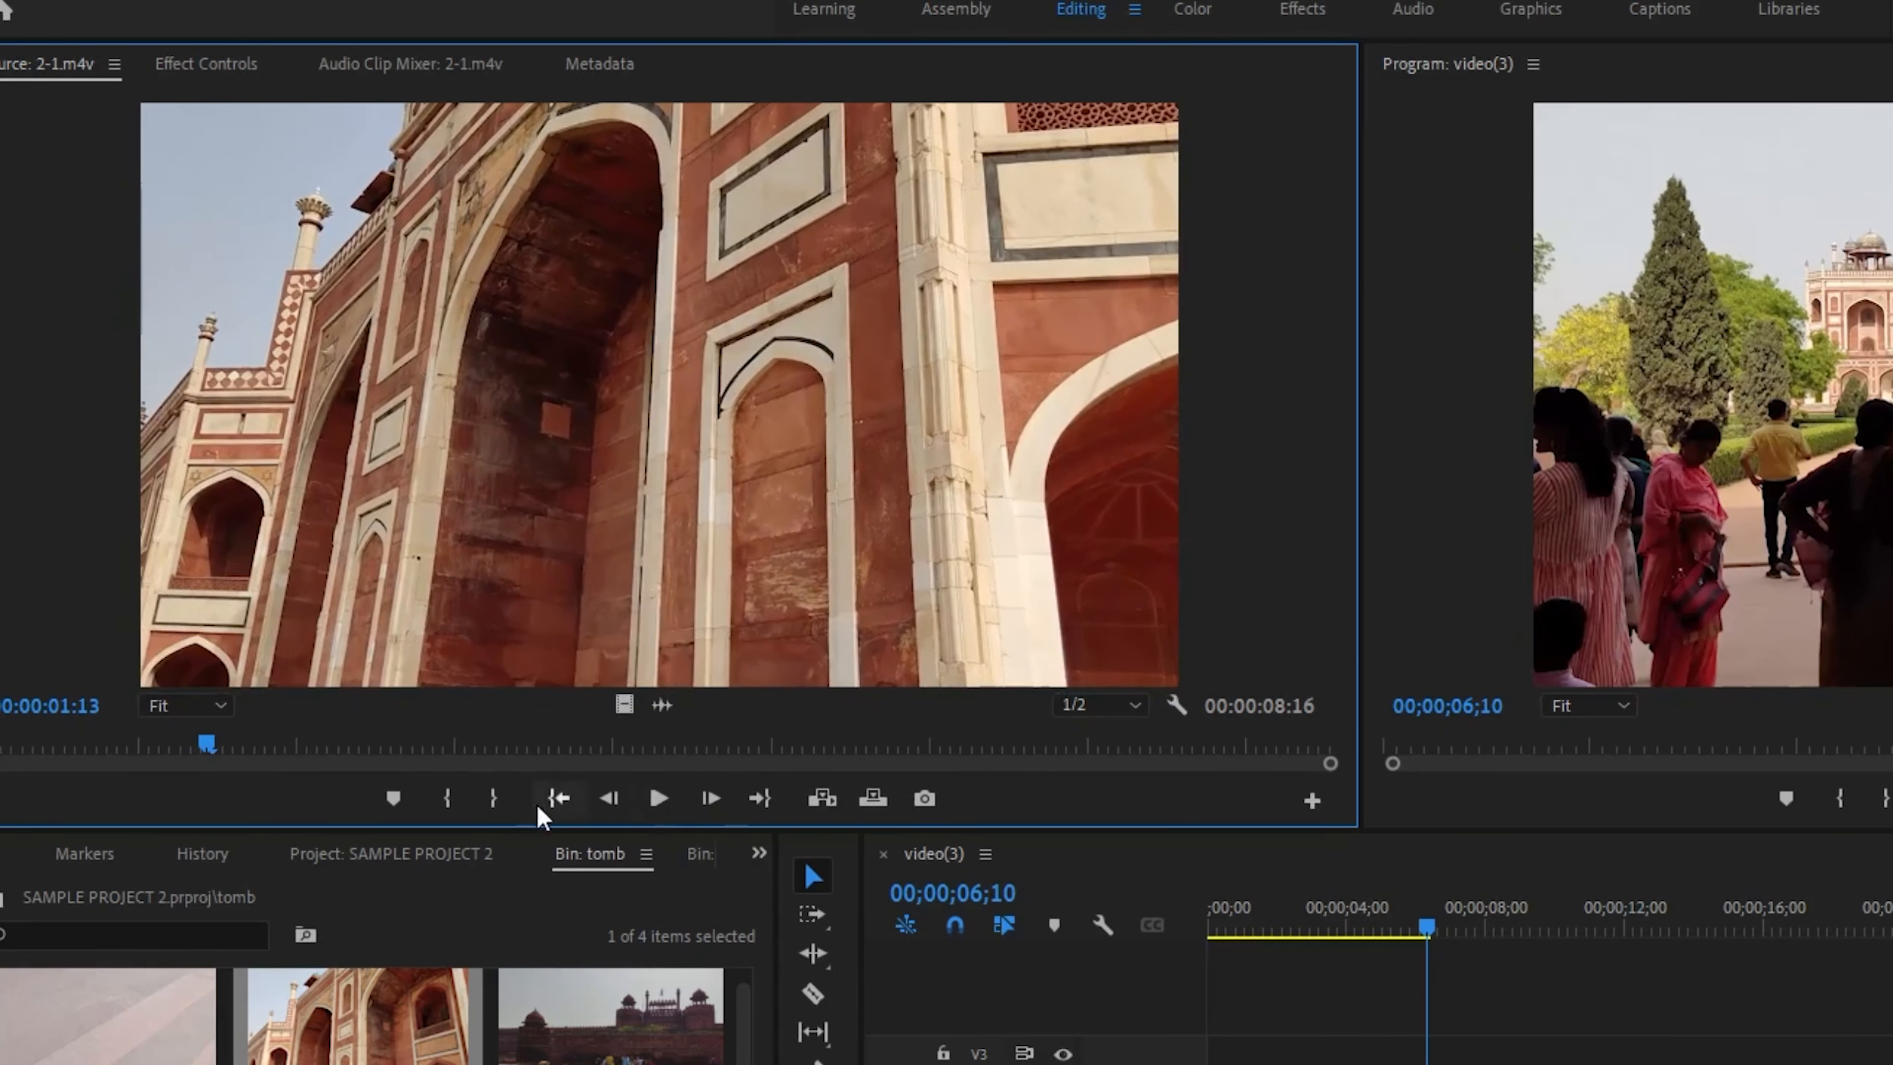
{"action": "left_click", "coordinate": [449, 802]}
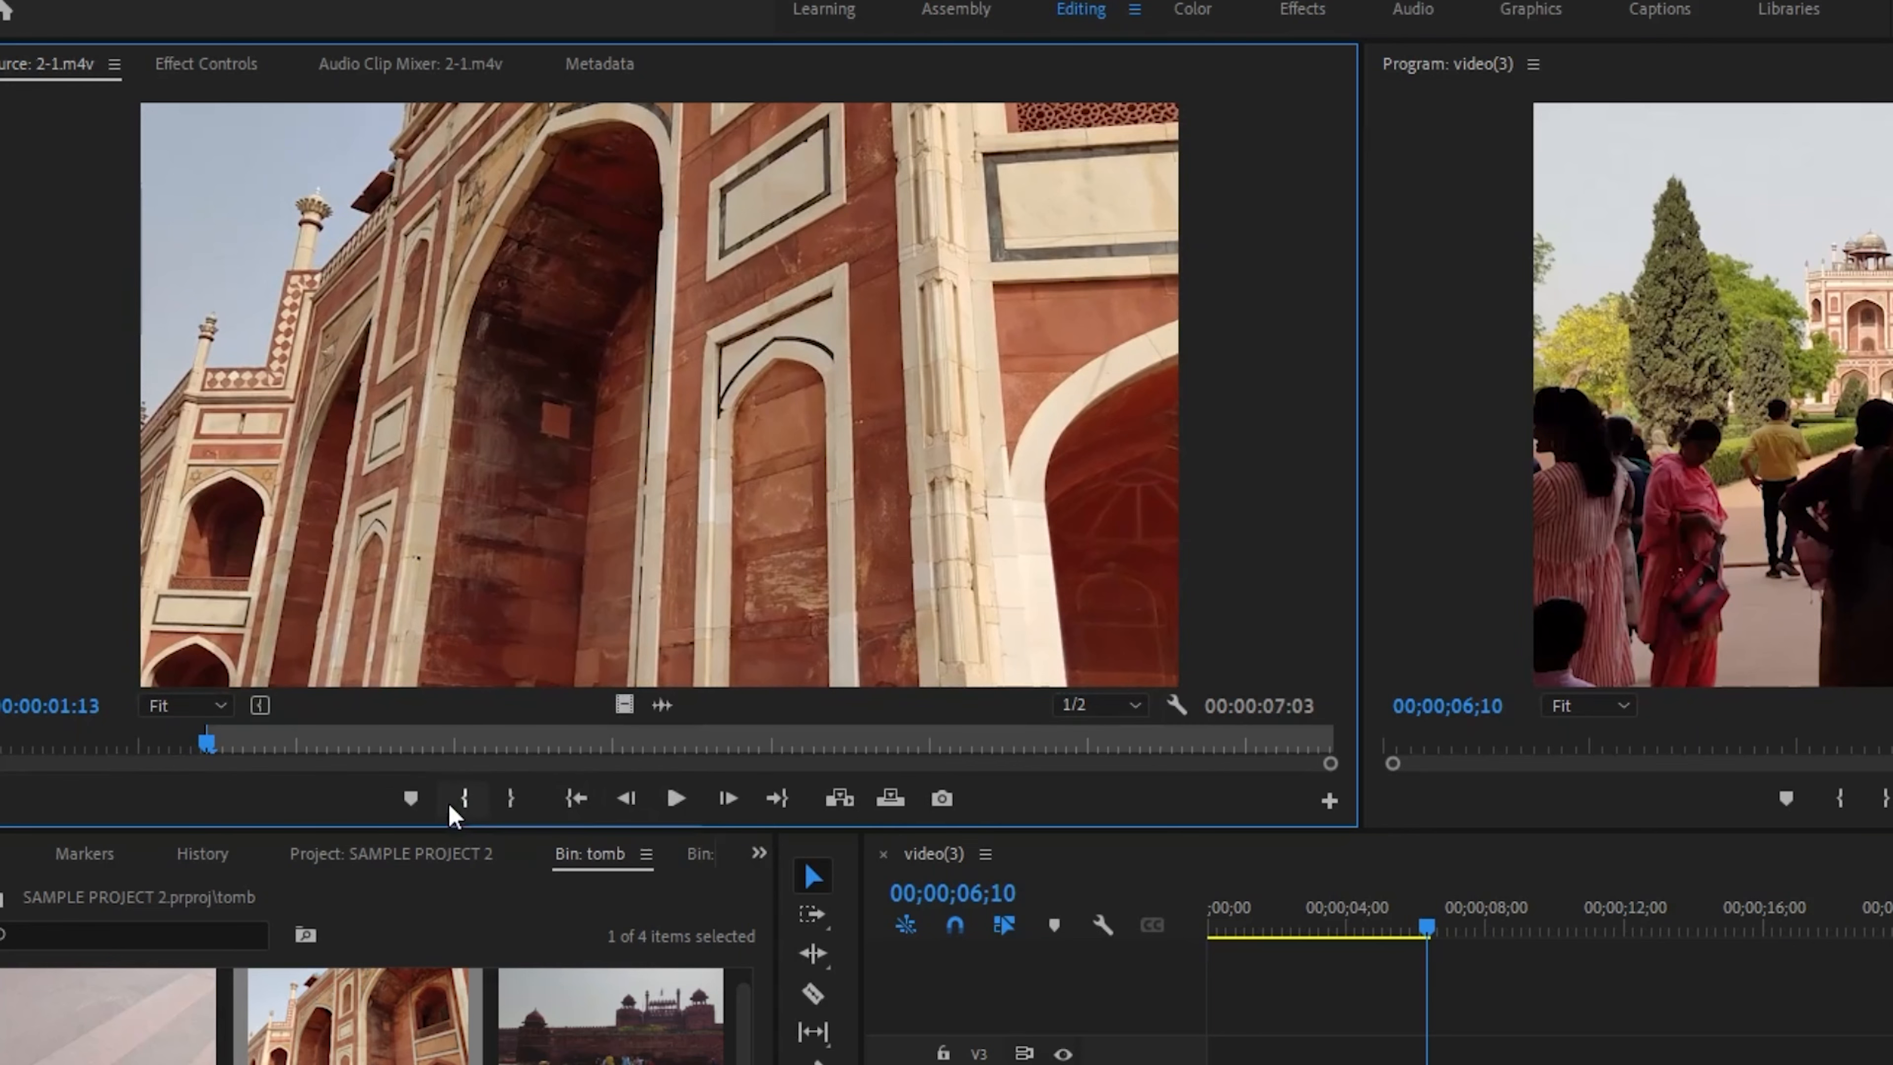
- Mark the Out point of 2-1.m4v for a 00:00:01:23 section and place it directly after 1-1.m4v on V1
{"action": "left_click_drag", "start_coordinate": [209, 743], "coordinate": [323, 768]}
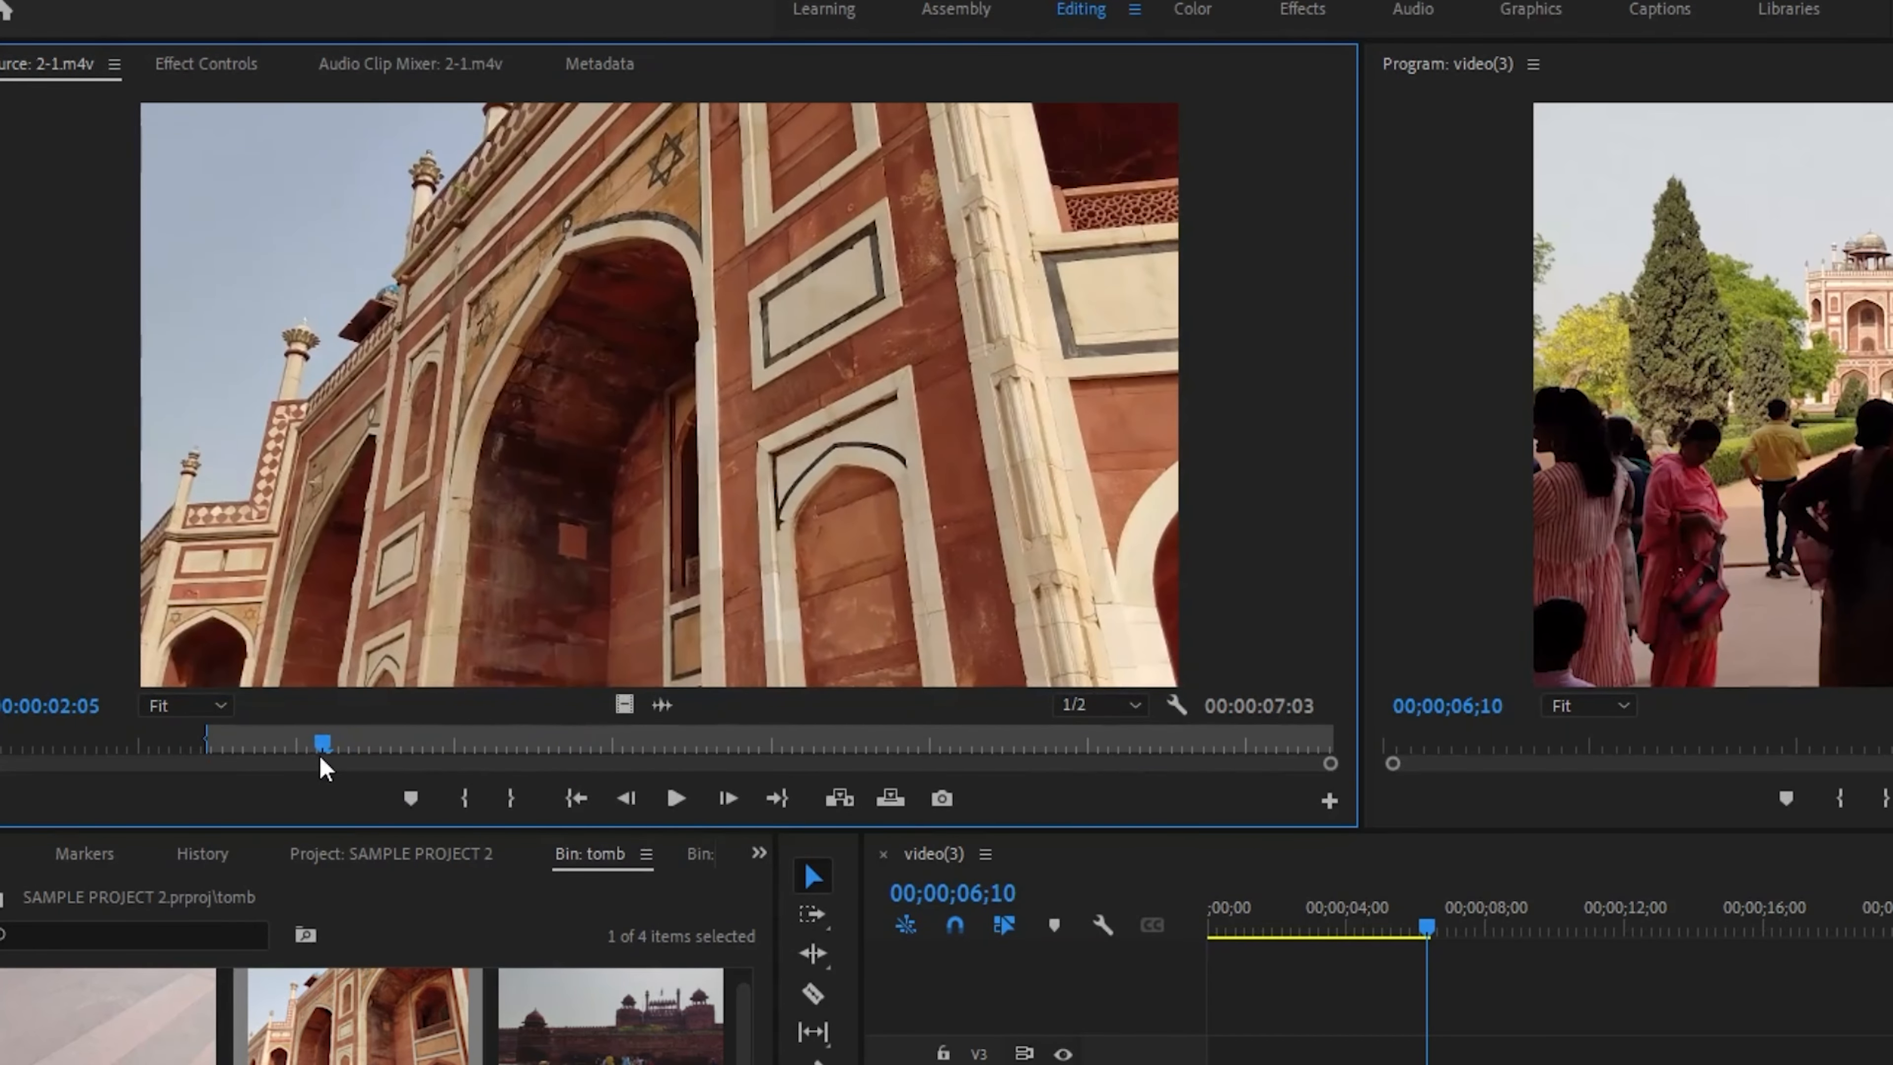
{"action": "left_click_drag", "start_coordinate": [202, 751], "coordinate": [693, 783]}
{"action": "key", "text": "o"}
{"action": "left_click_drag", "start_coordinate": [1178, 753], "coordinate": [617, 744]}
{"action": "left_click", "coordinate": [510, 804]}
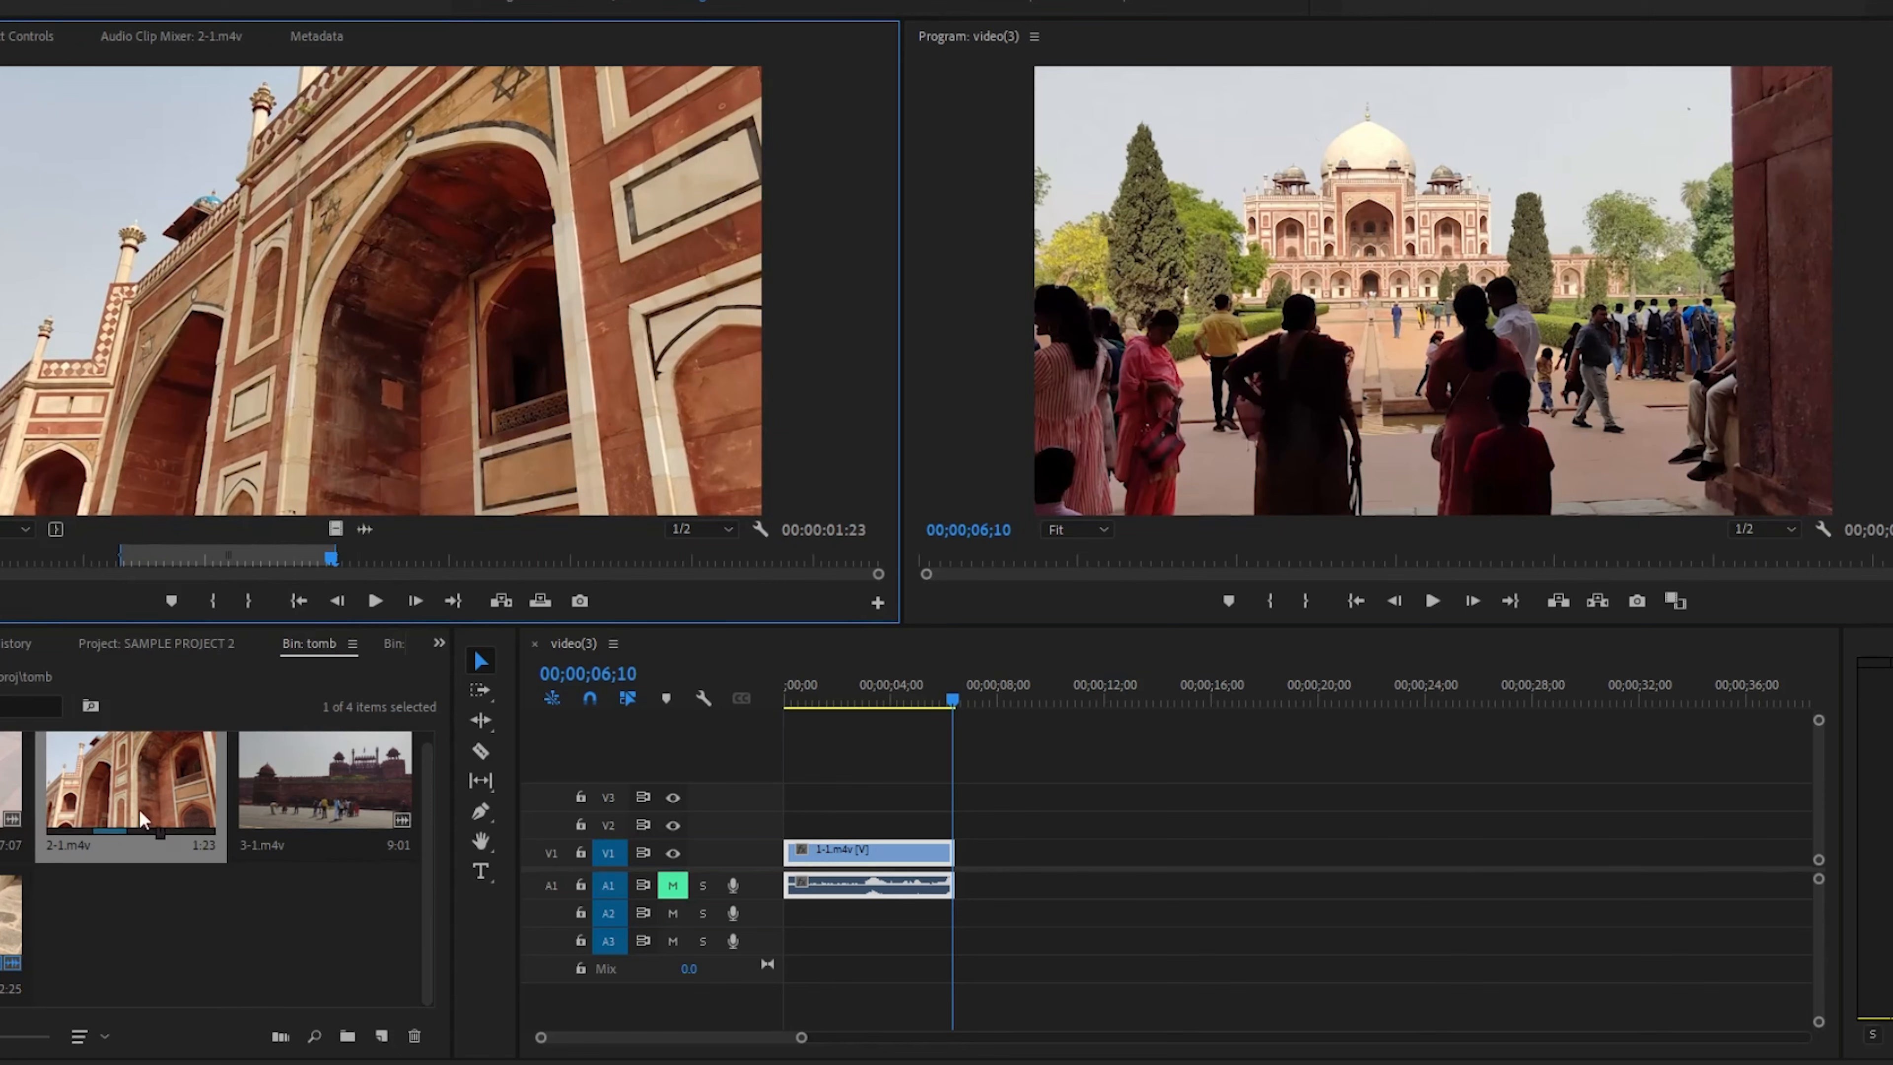
{"action": "left_click_drag", "start_coordinate": [141, 818], "coordinate": [961, 868]}
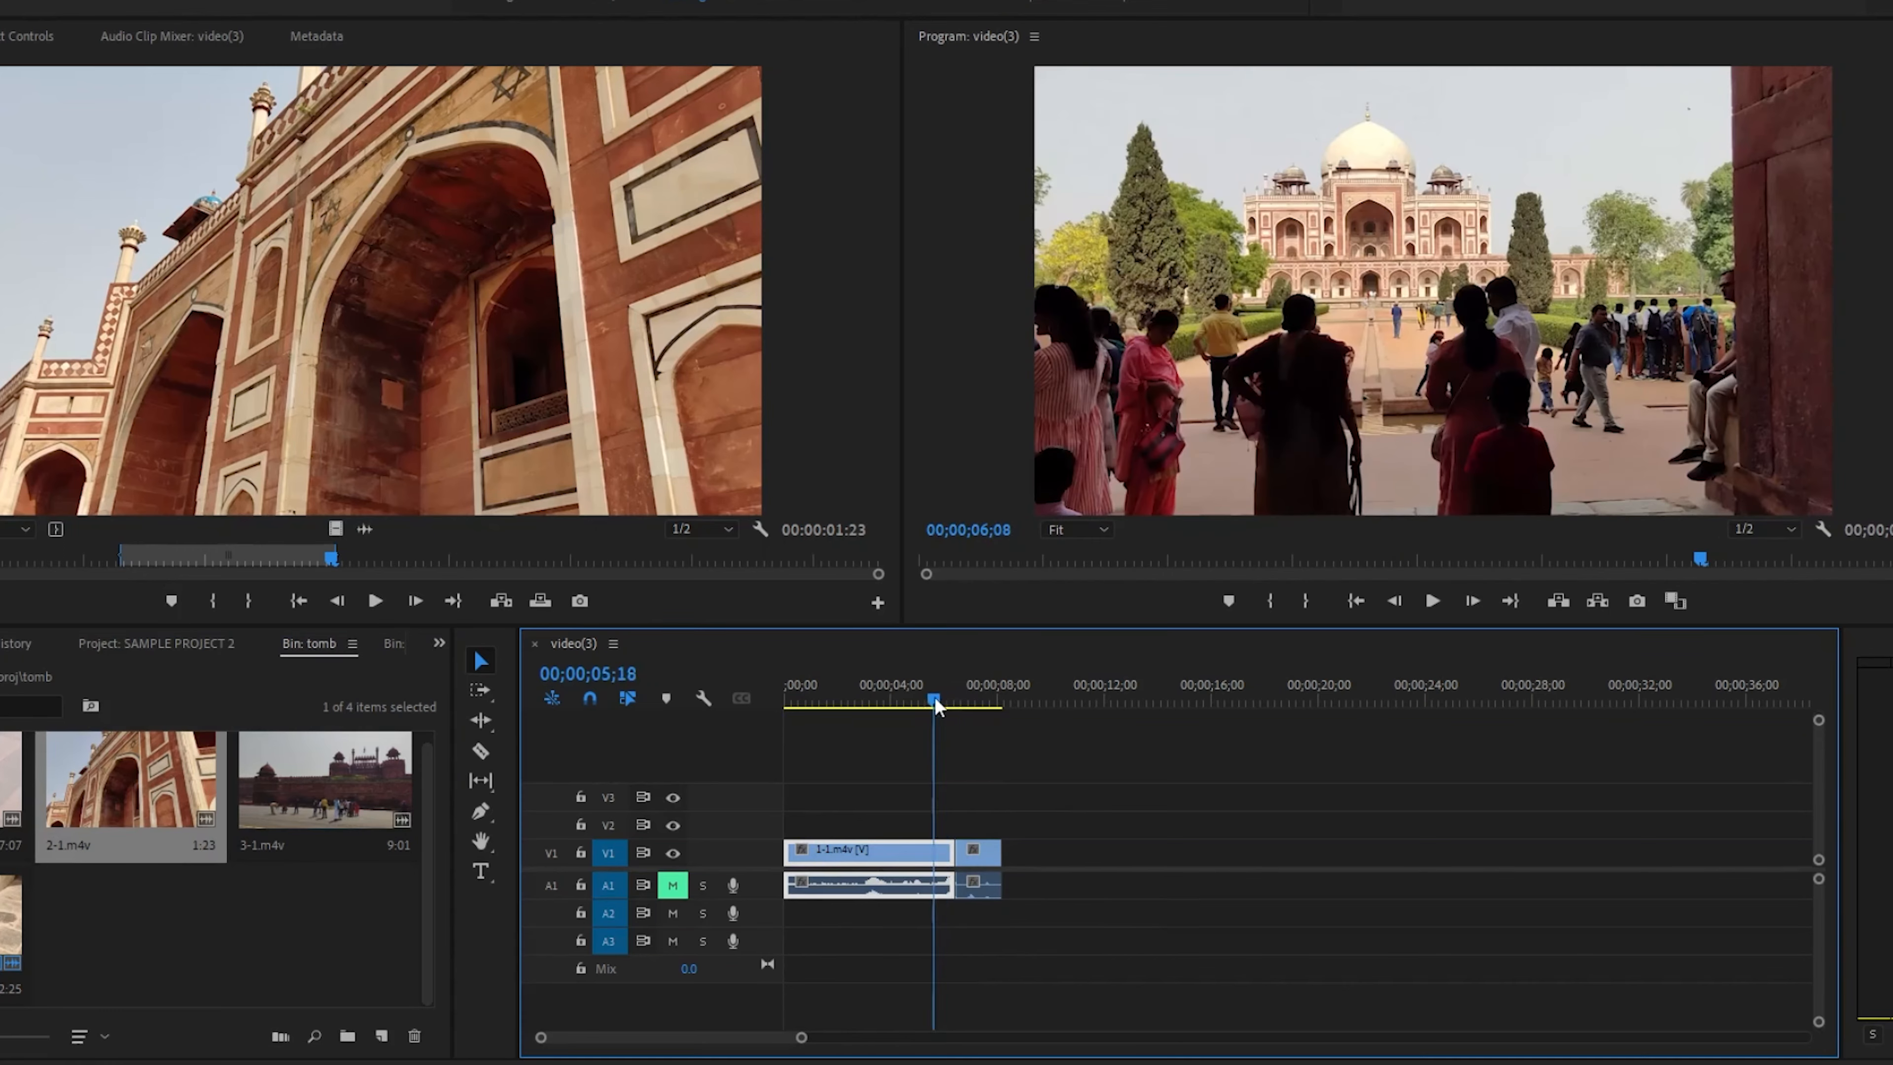
- Play the sequence from the start and replay the cut between 1-1.m4v and 2-1.m4v
{"action": "left_click_drag", "start_coordinate": [936, 707], "coordinate": [793, 701]}
{"action": "left_click", "coordinate": [1432, 600]}
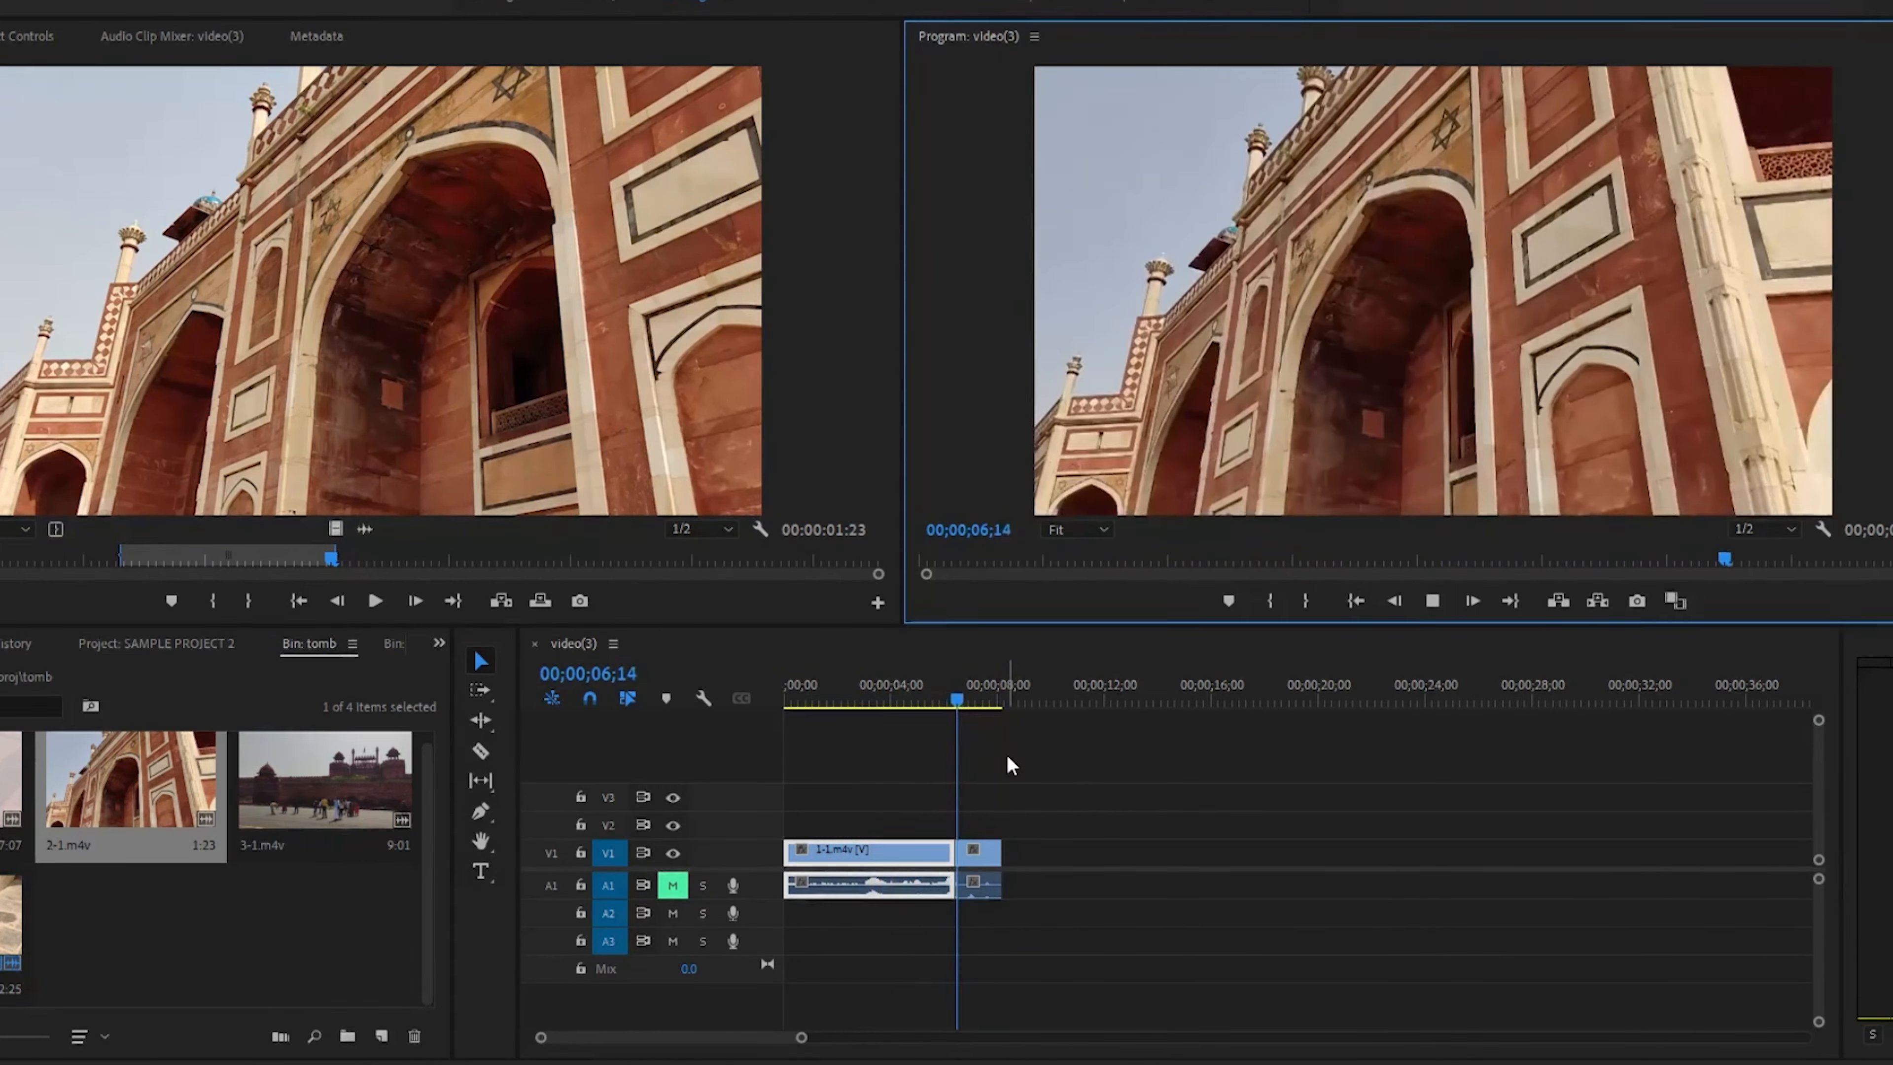
{"action": "left_click", "coordinate": [1358, 601]}
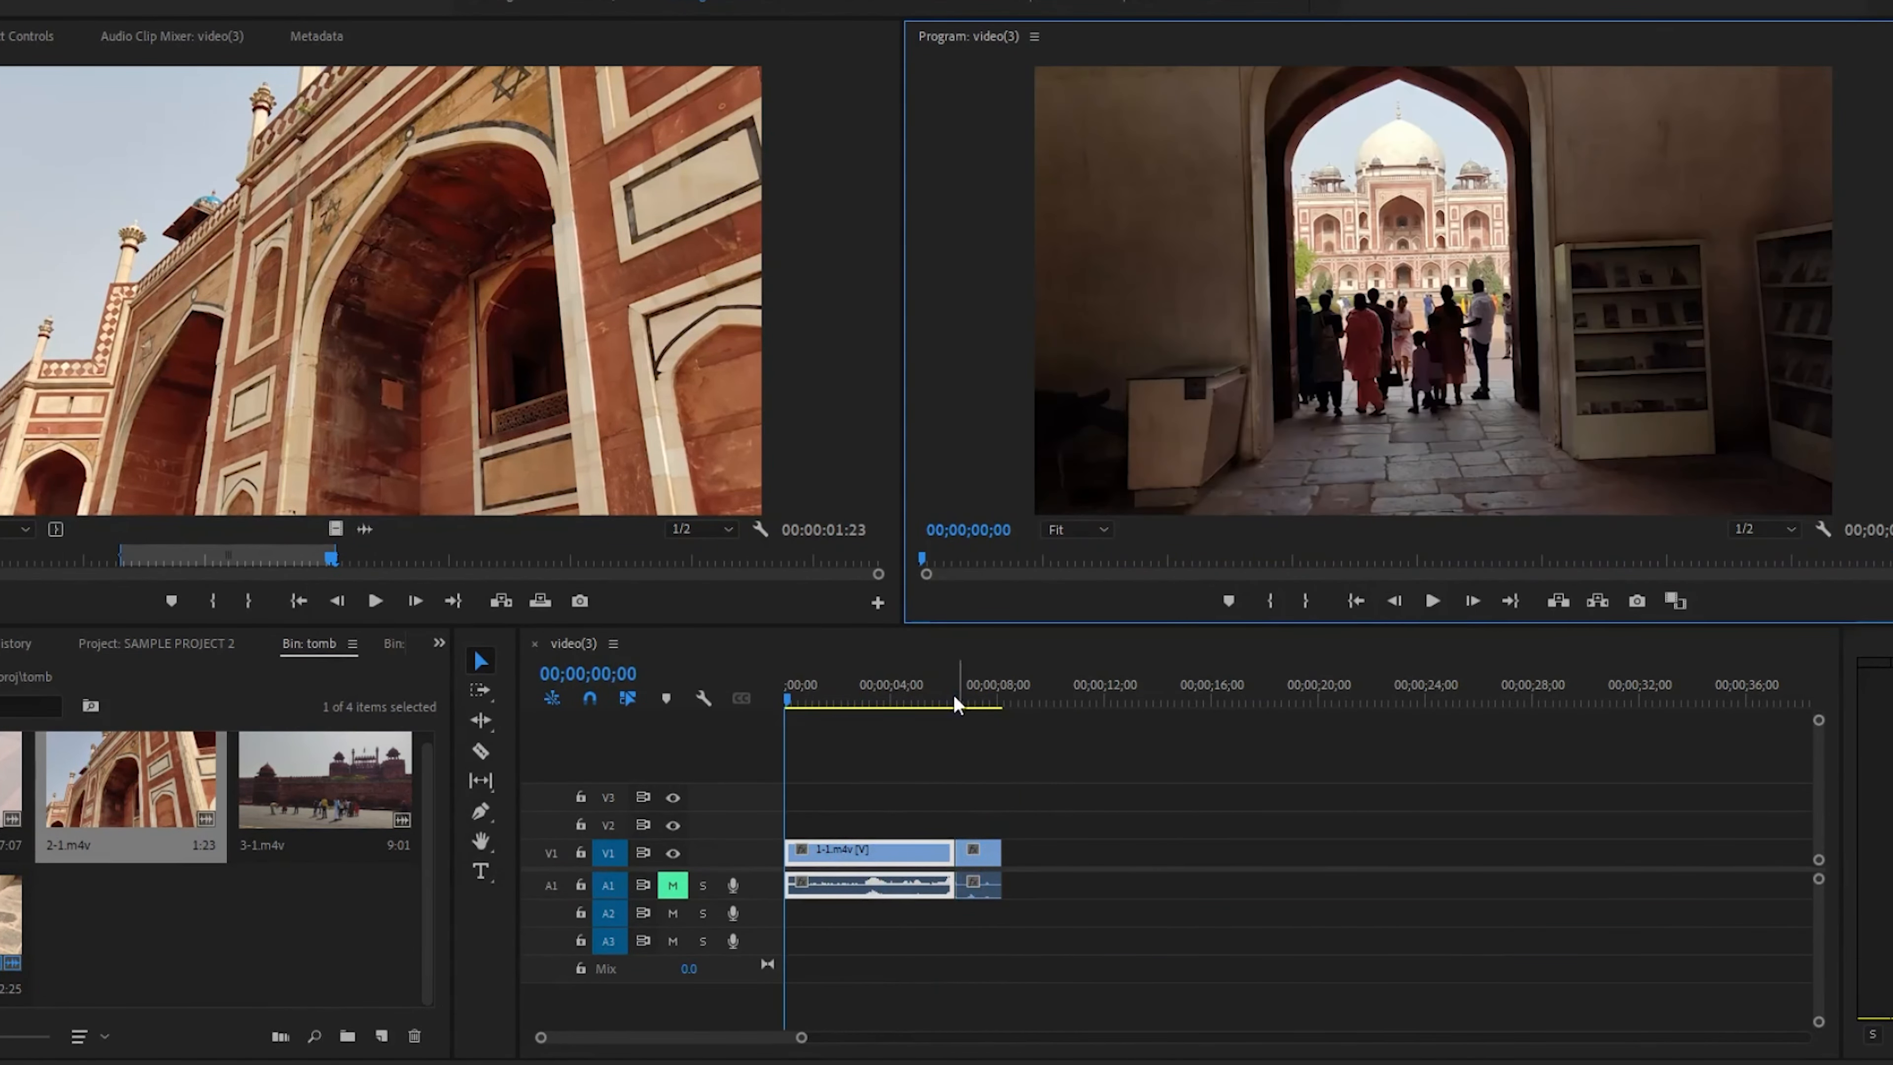
{"action": "left_click", "coordinate": [945, 701]}
{"action": "left_click", "coordinate": [1436, 601]}
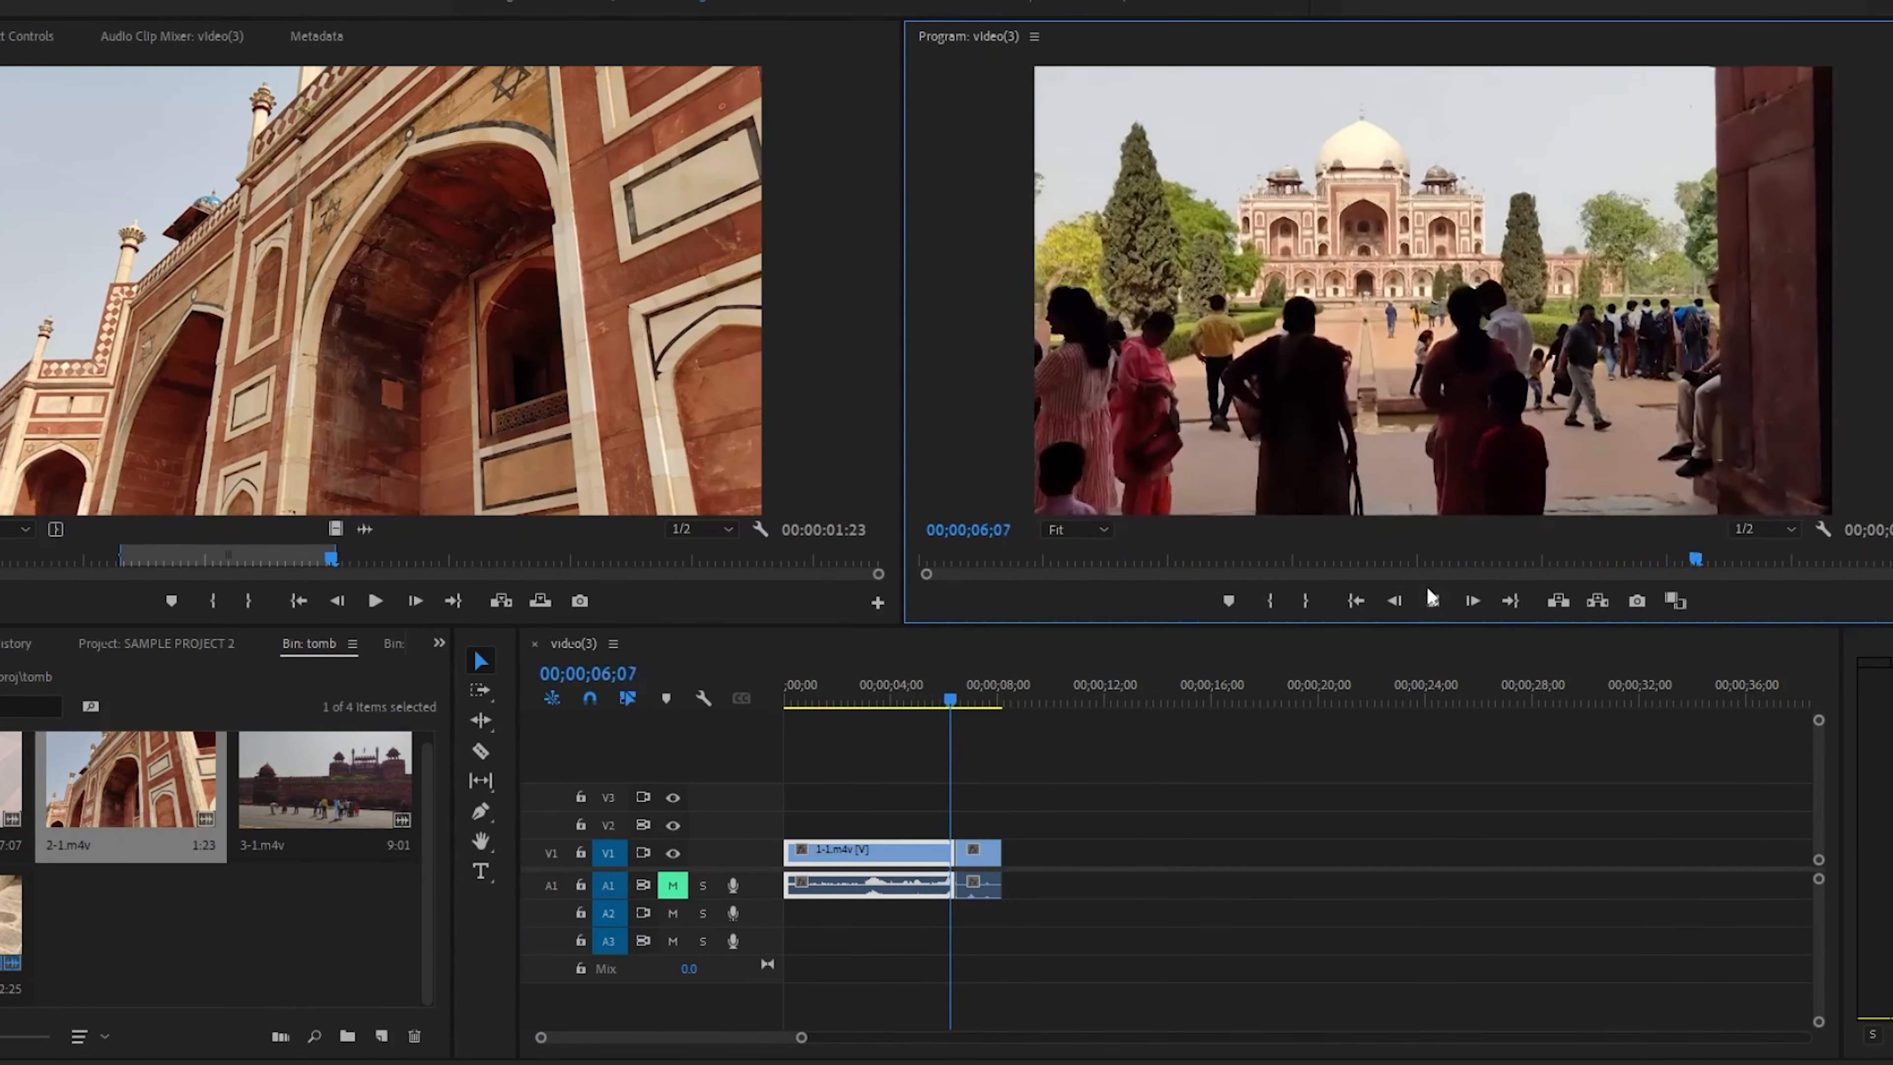
{"action": "left_click_drag", "start_coordinate": [953, 697], "coordinate": [894, 707]}
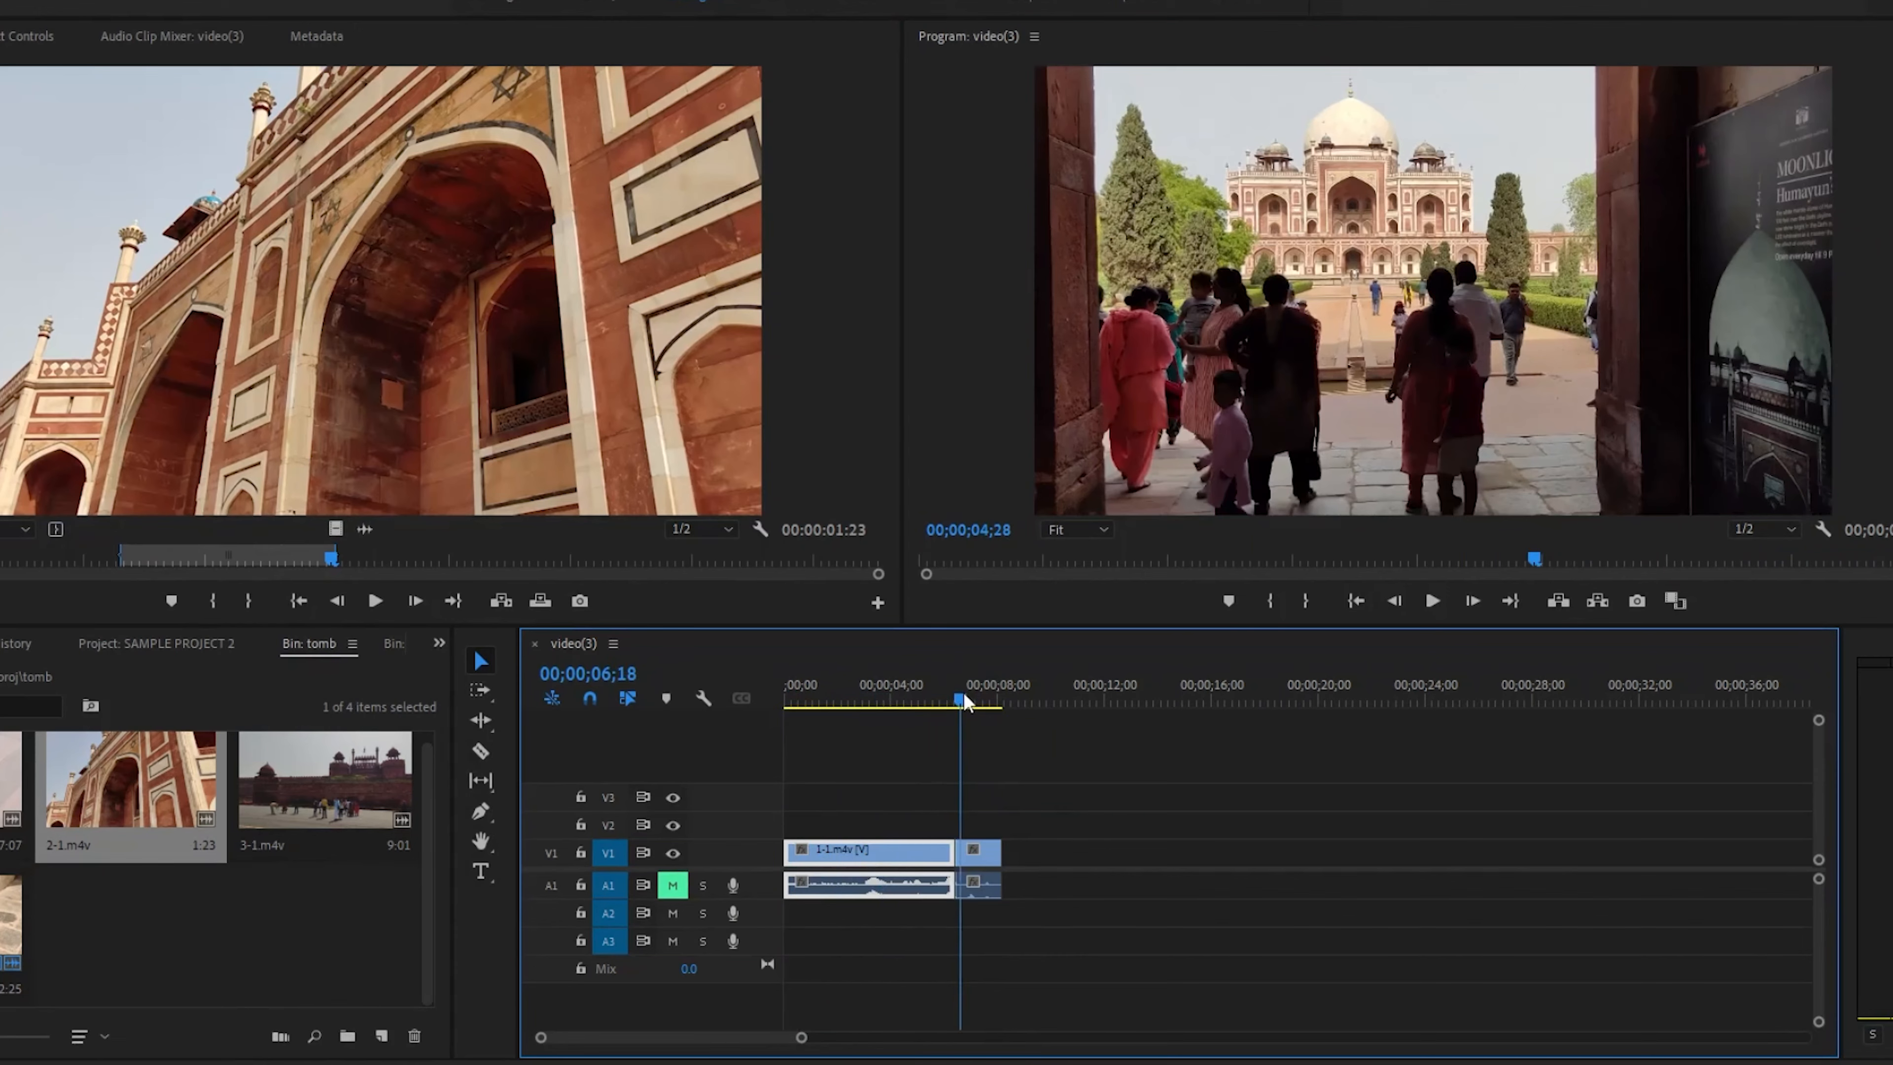
{"action": "left_click", "coordinate": [1432, 600]}
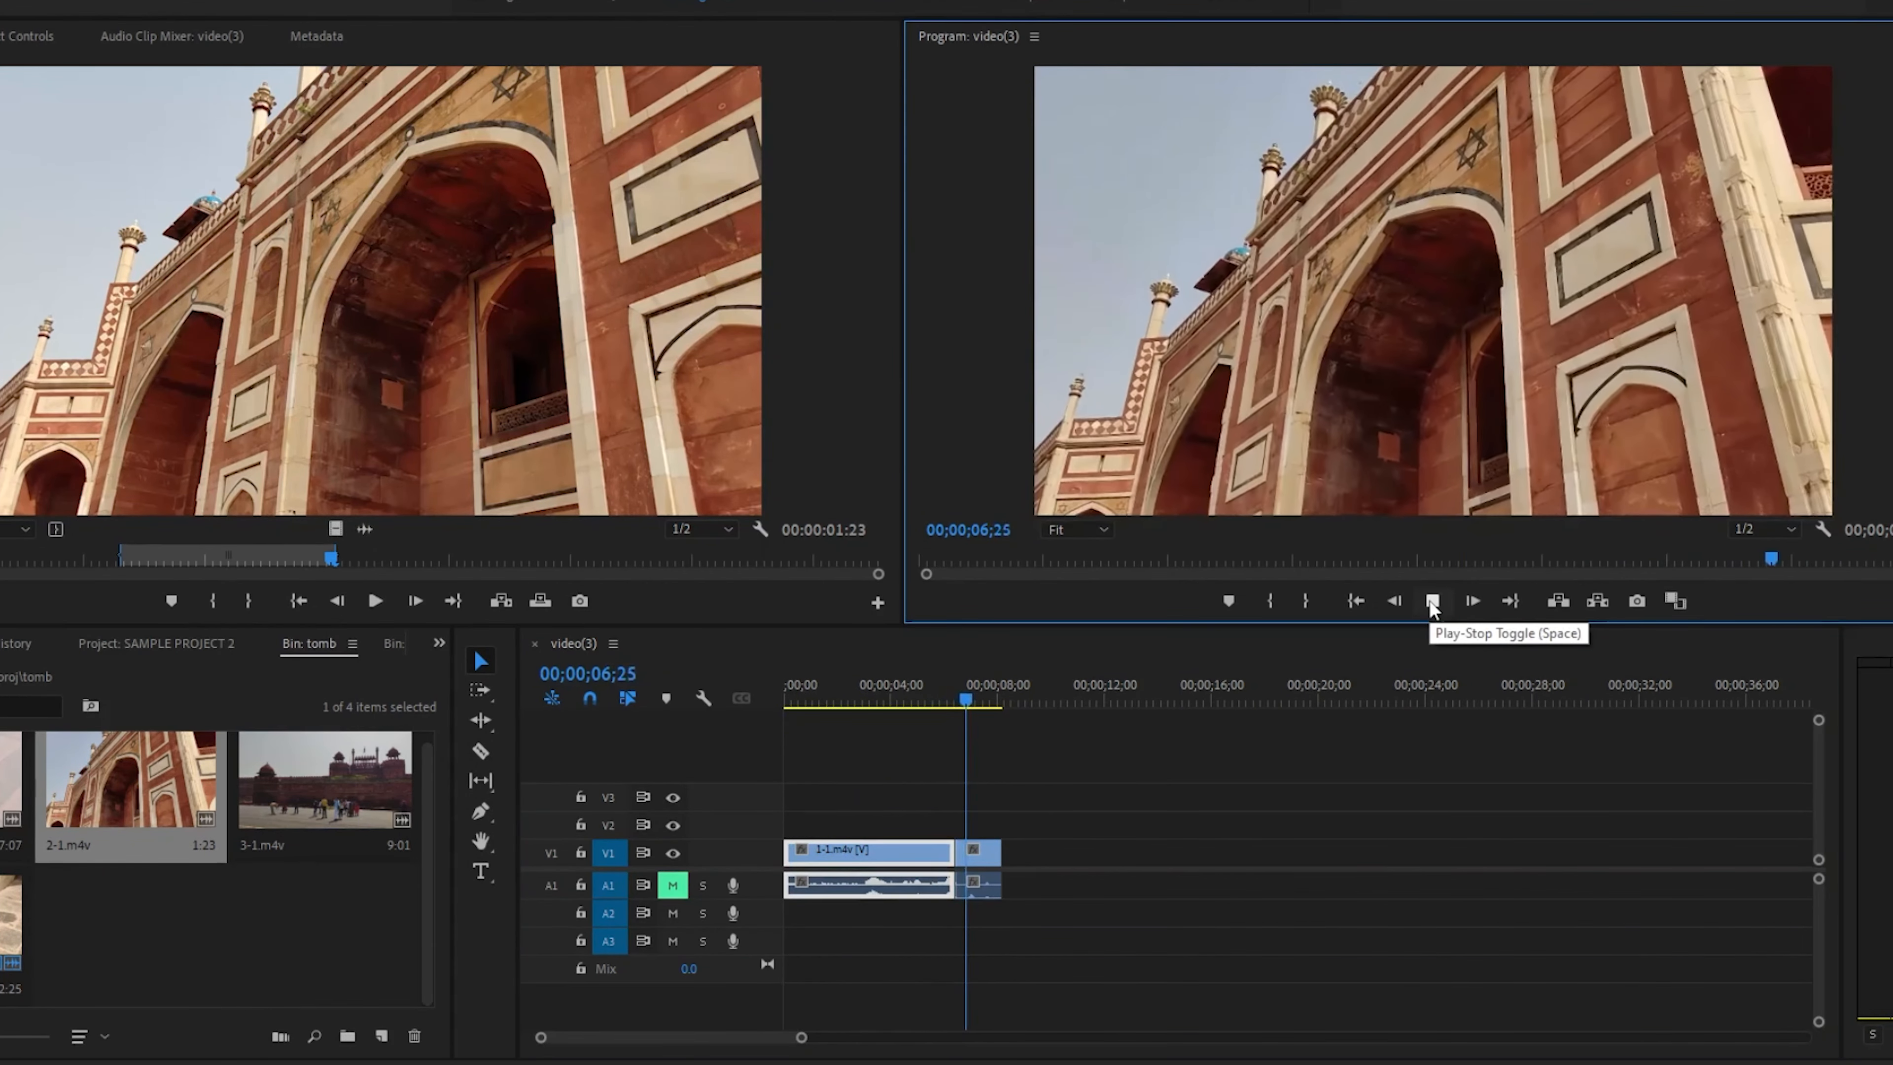
{"action": "left_click", "coordinate": [1431, 603]}
{"action": "left_click_drag", "start_coordinate": [980, 701], "coordinate": [950, 704]}
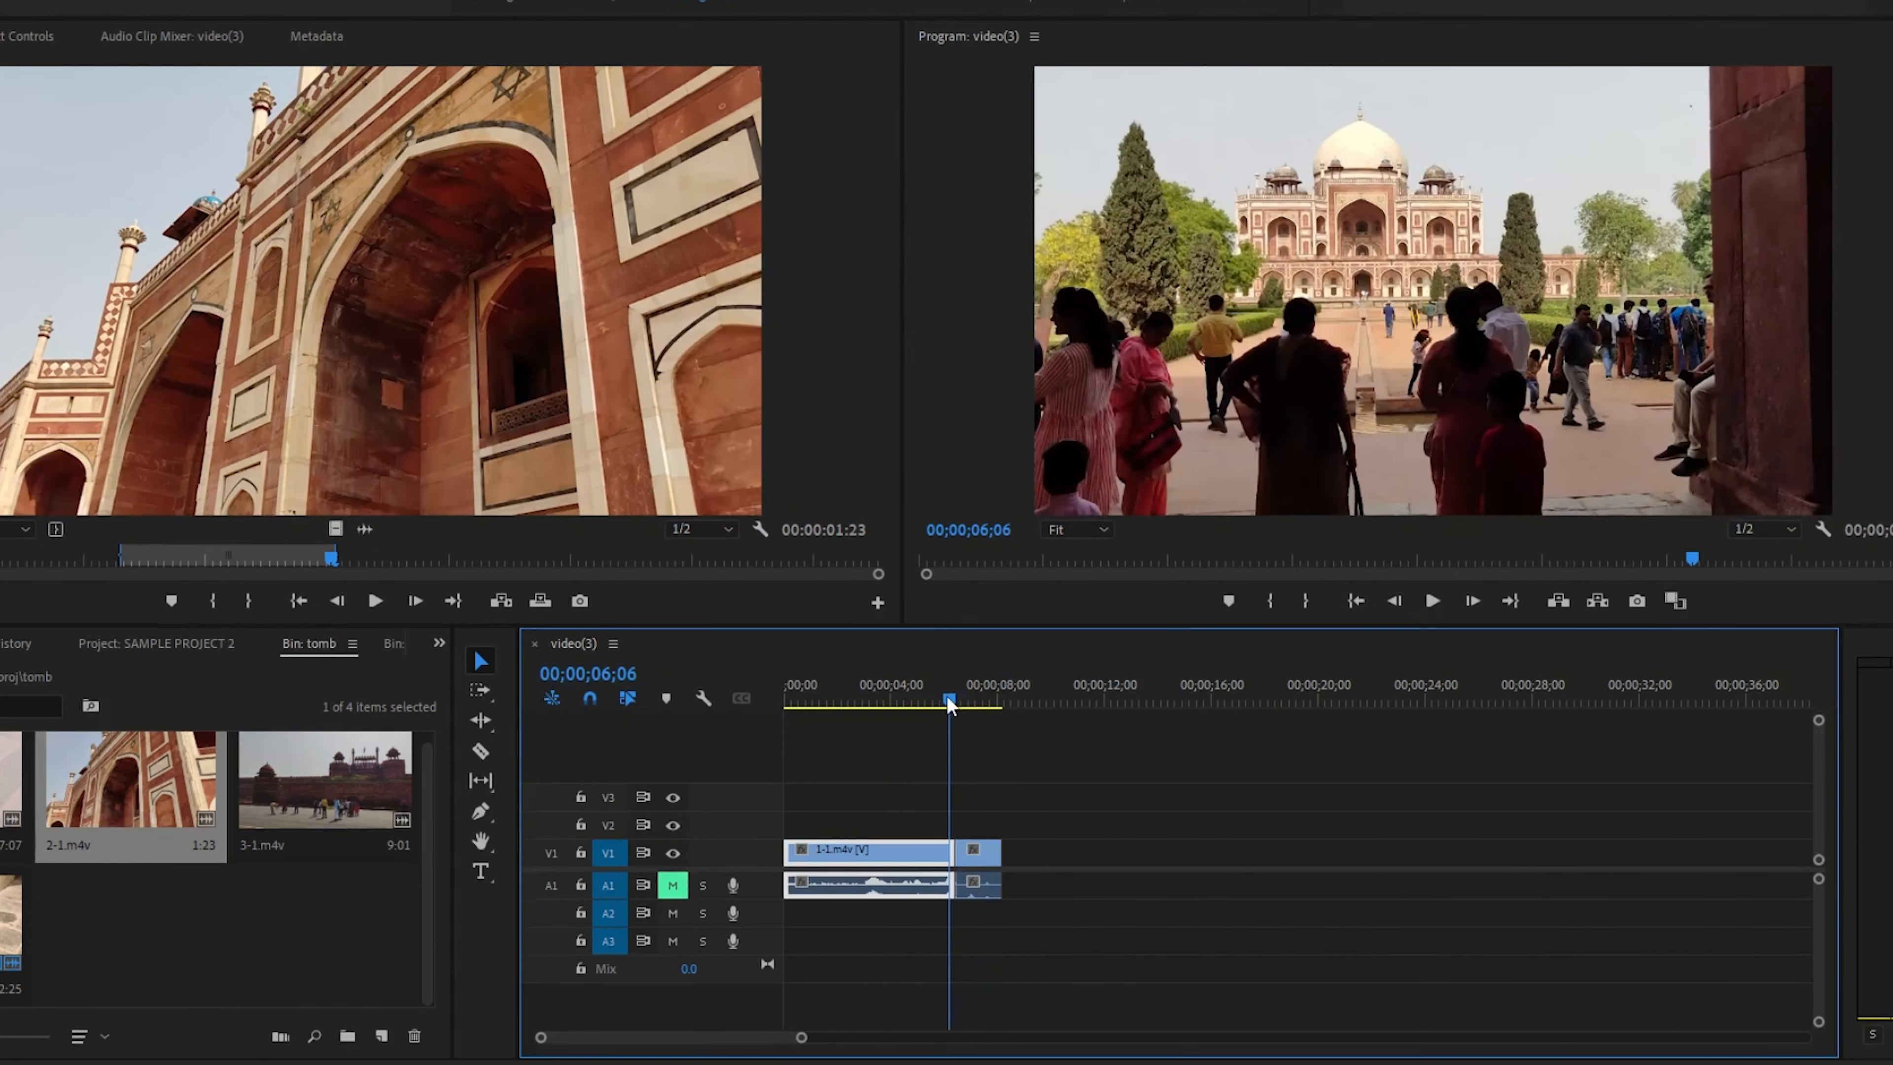
{"action": "left_click", "coordinate": [1422, 604]}
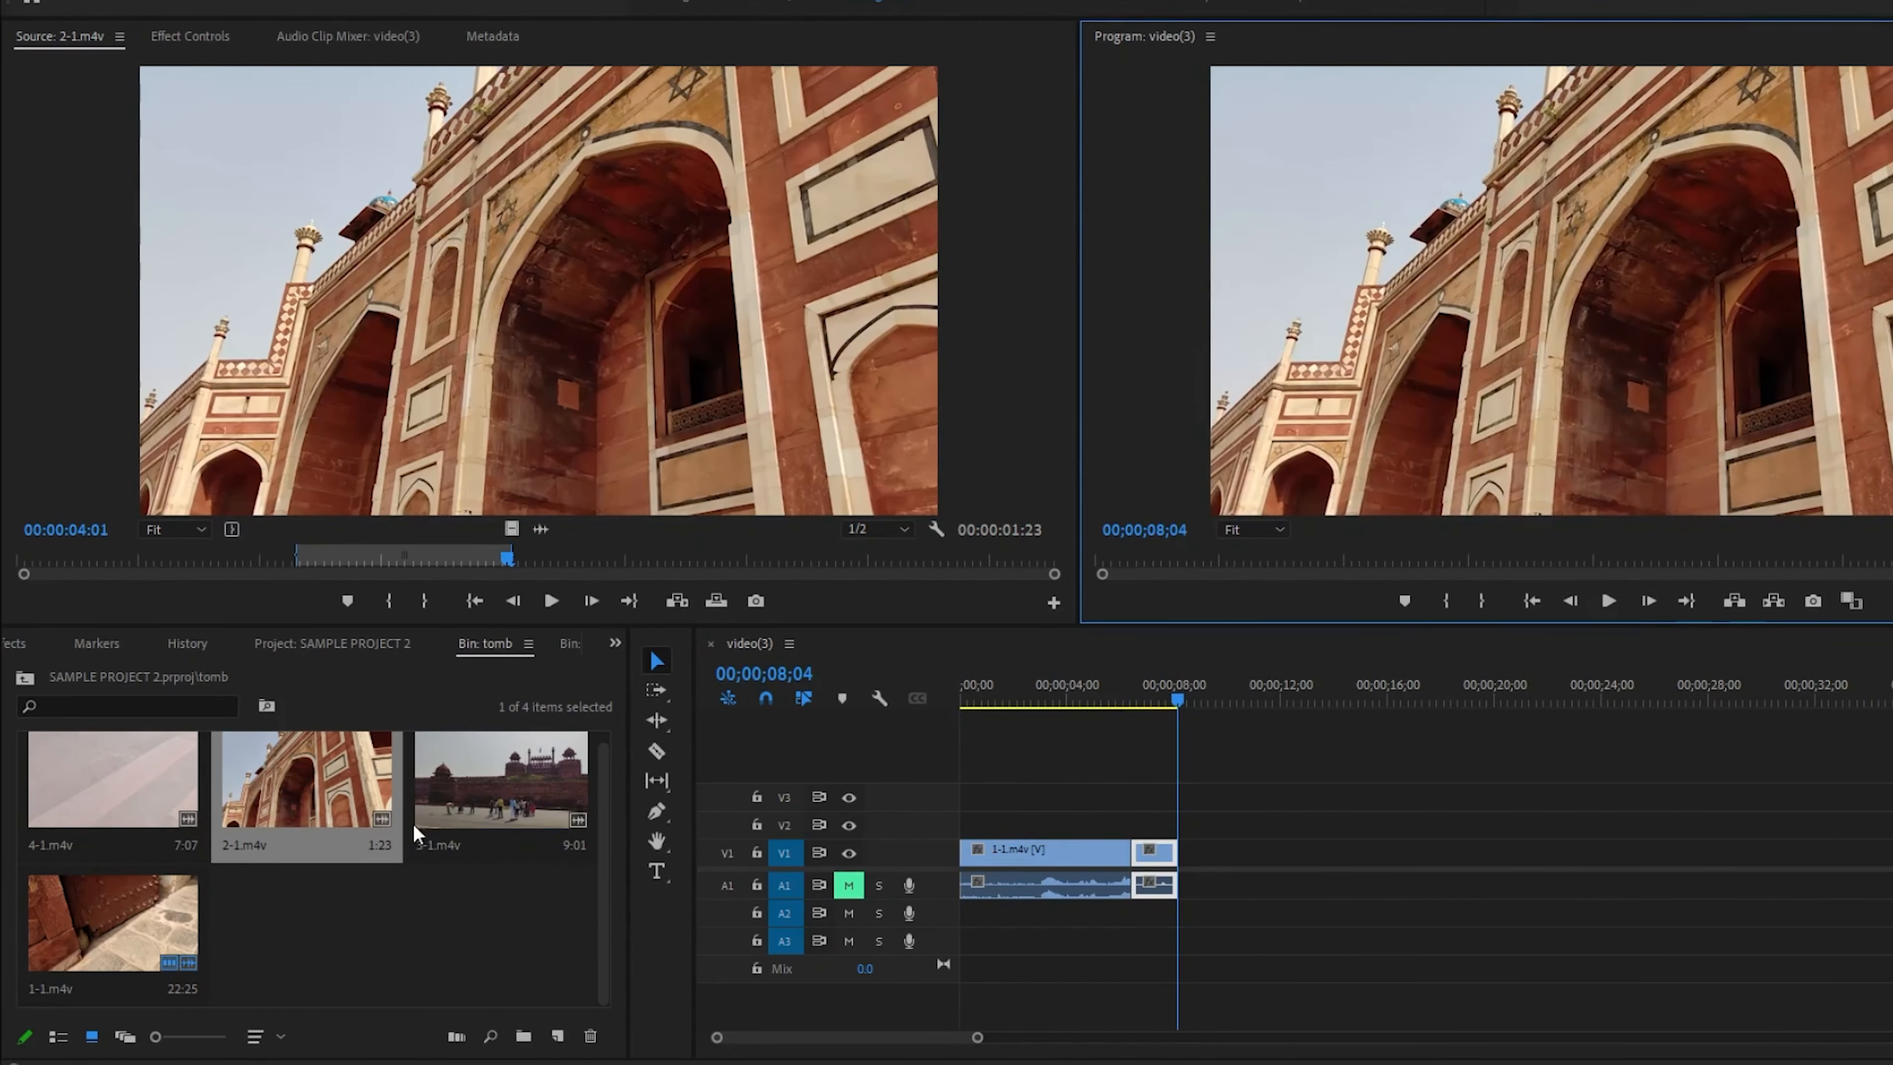
- Open 3-1.m4v from the tomb bin in the Source monitor and mark a 00:00:00:25 section ending at 00:00:03:09
{"action": "left_click", "coordinate": [454, 820]}
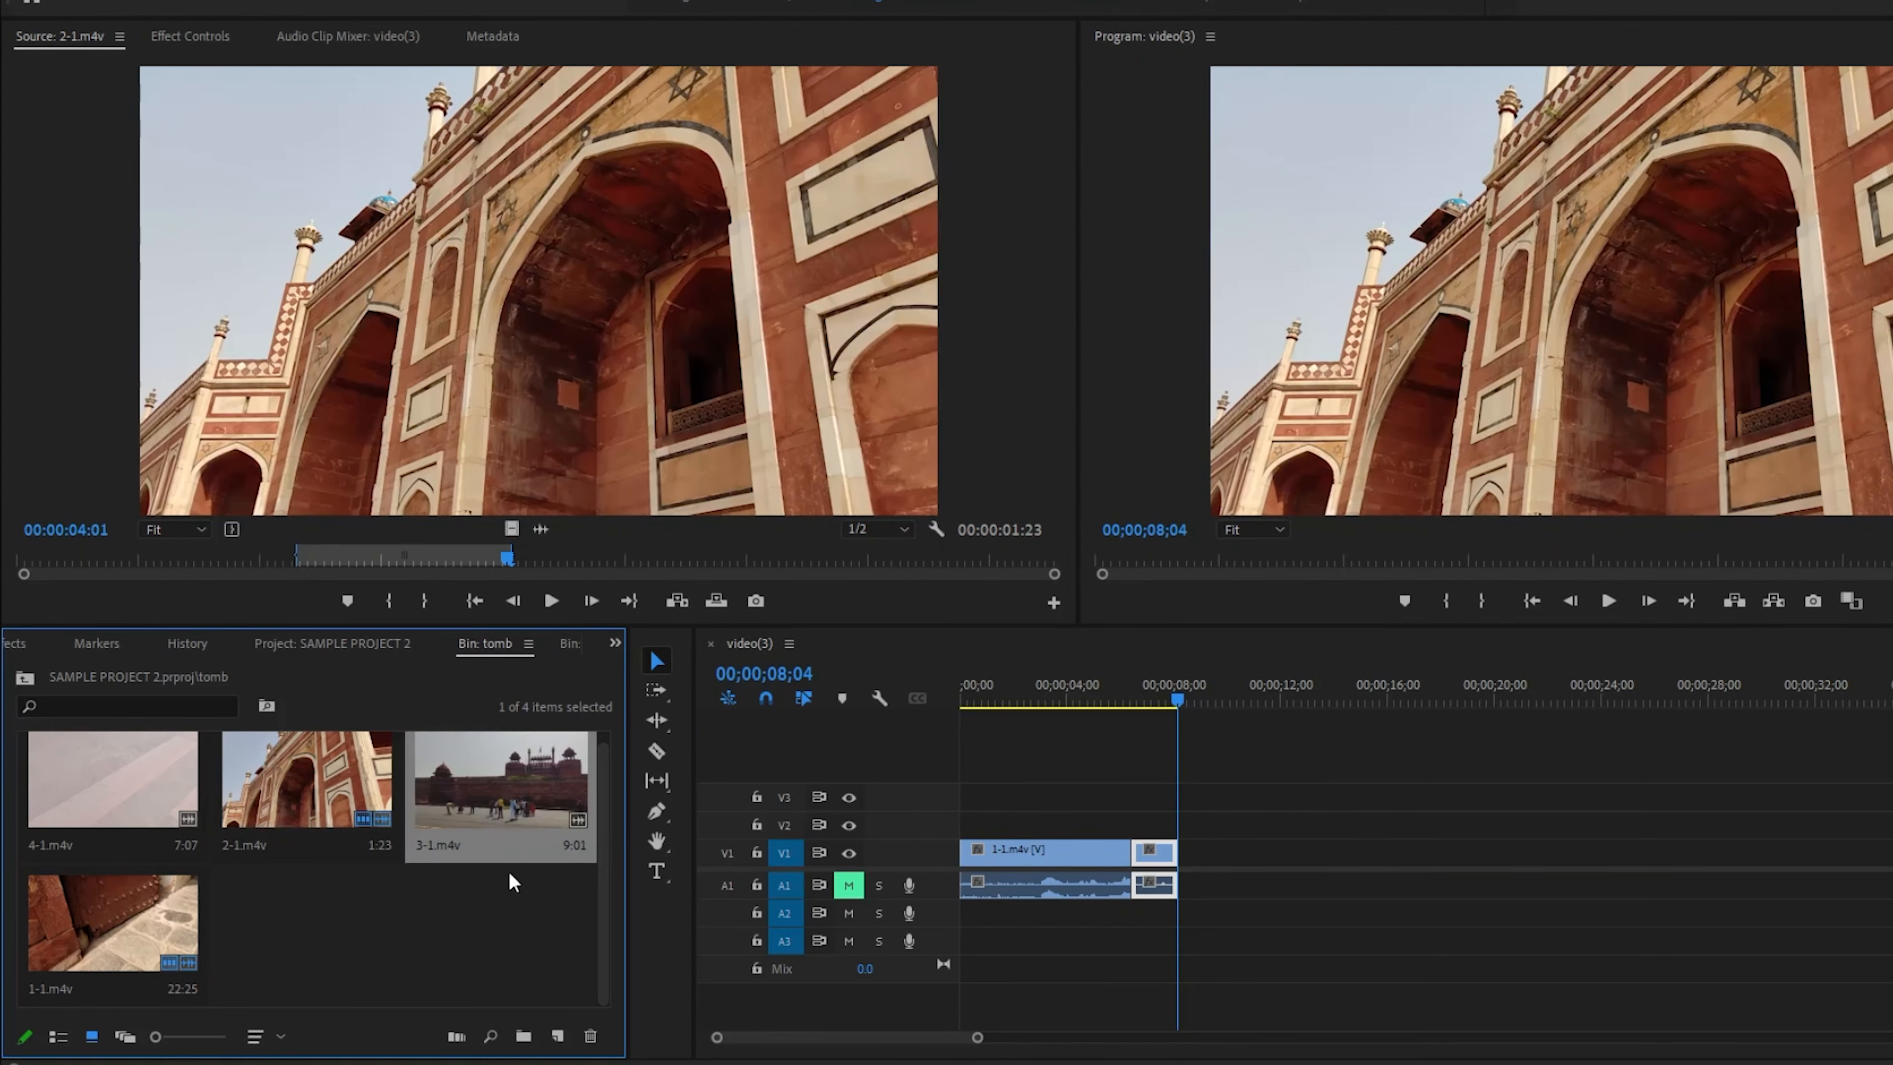
{"action": "left_click_drag", "start_coordinate": [512, 881], "coordinate": [463, 903]}
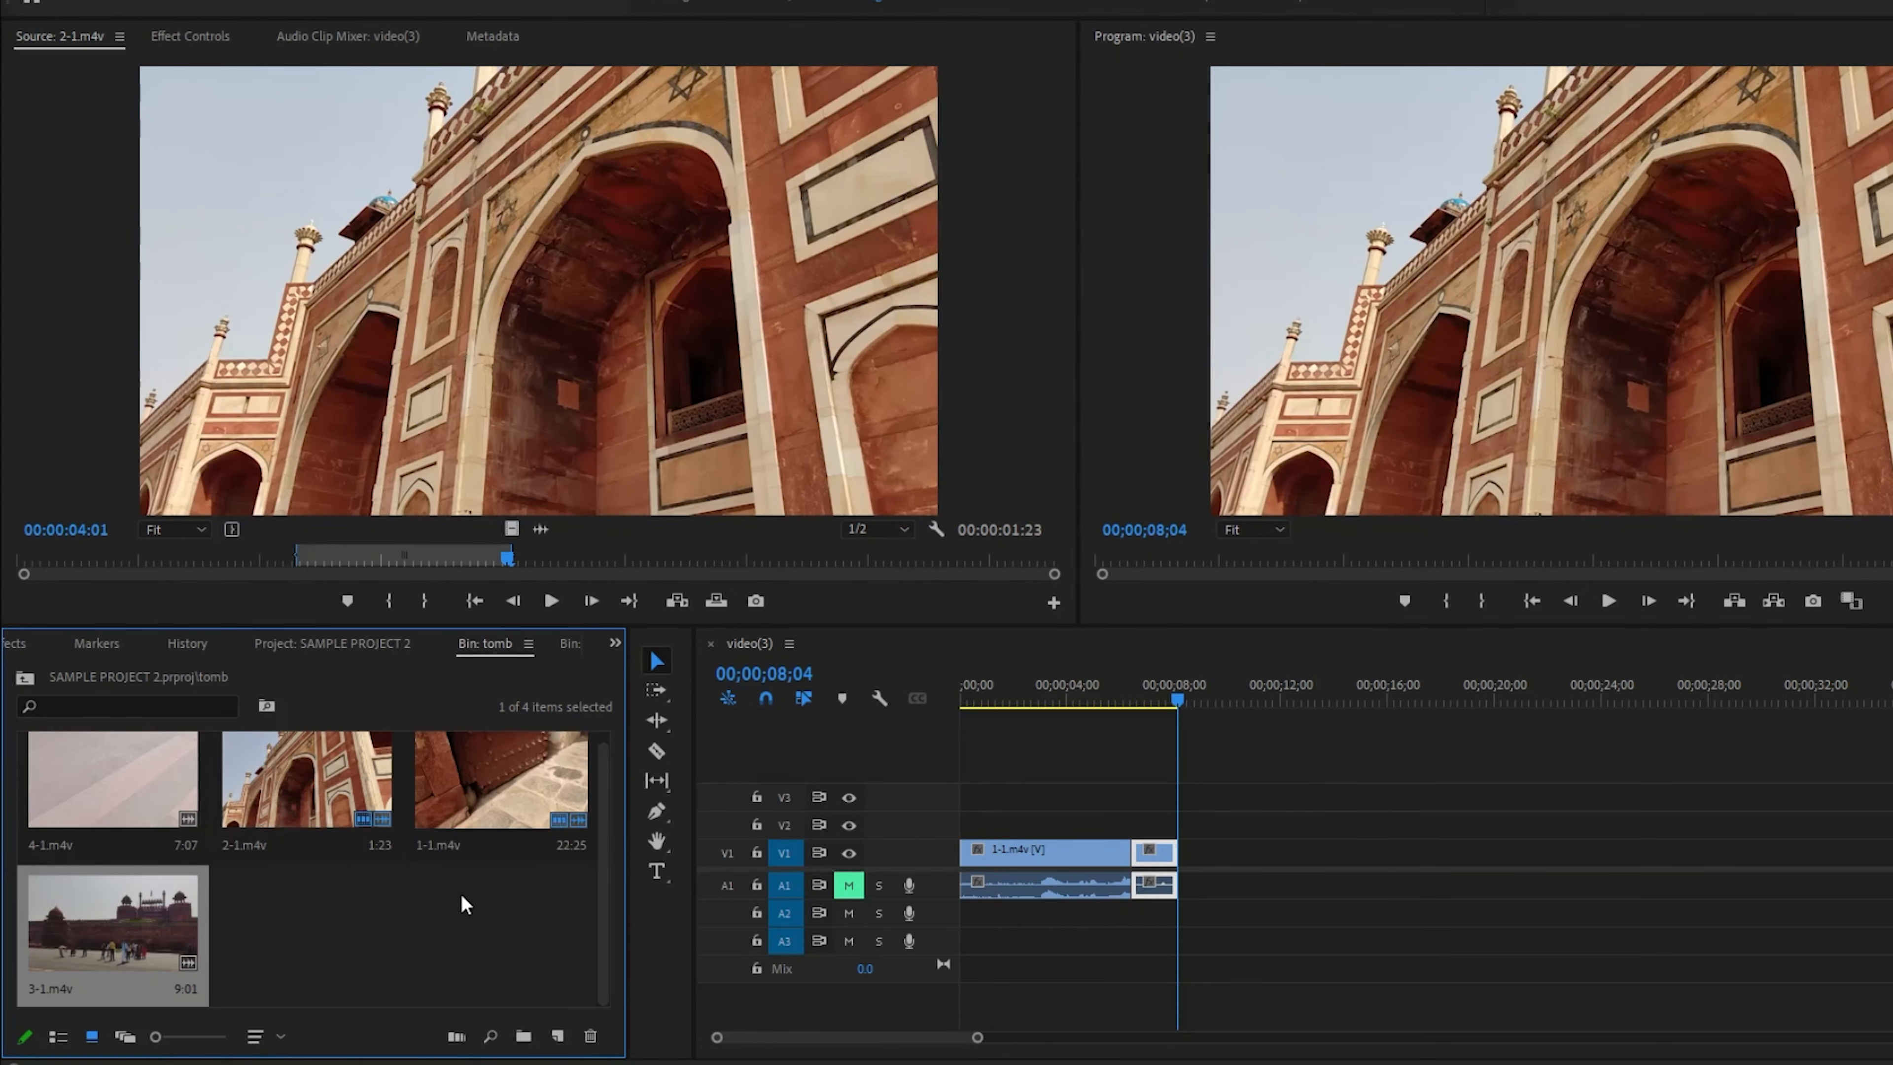
{"action": "double_click", "coordinate": [117, 953]}
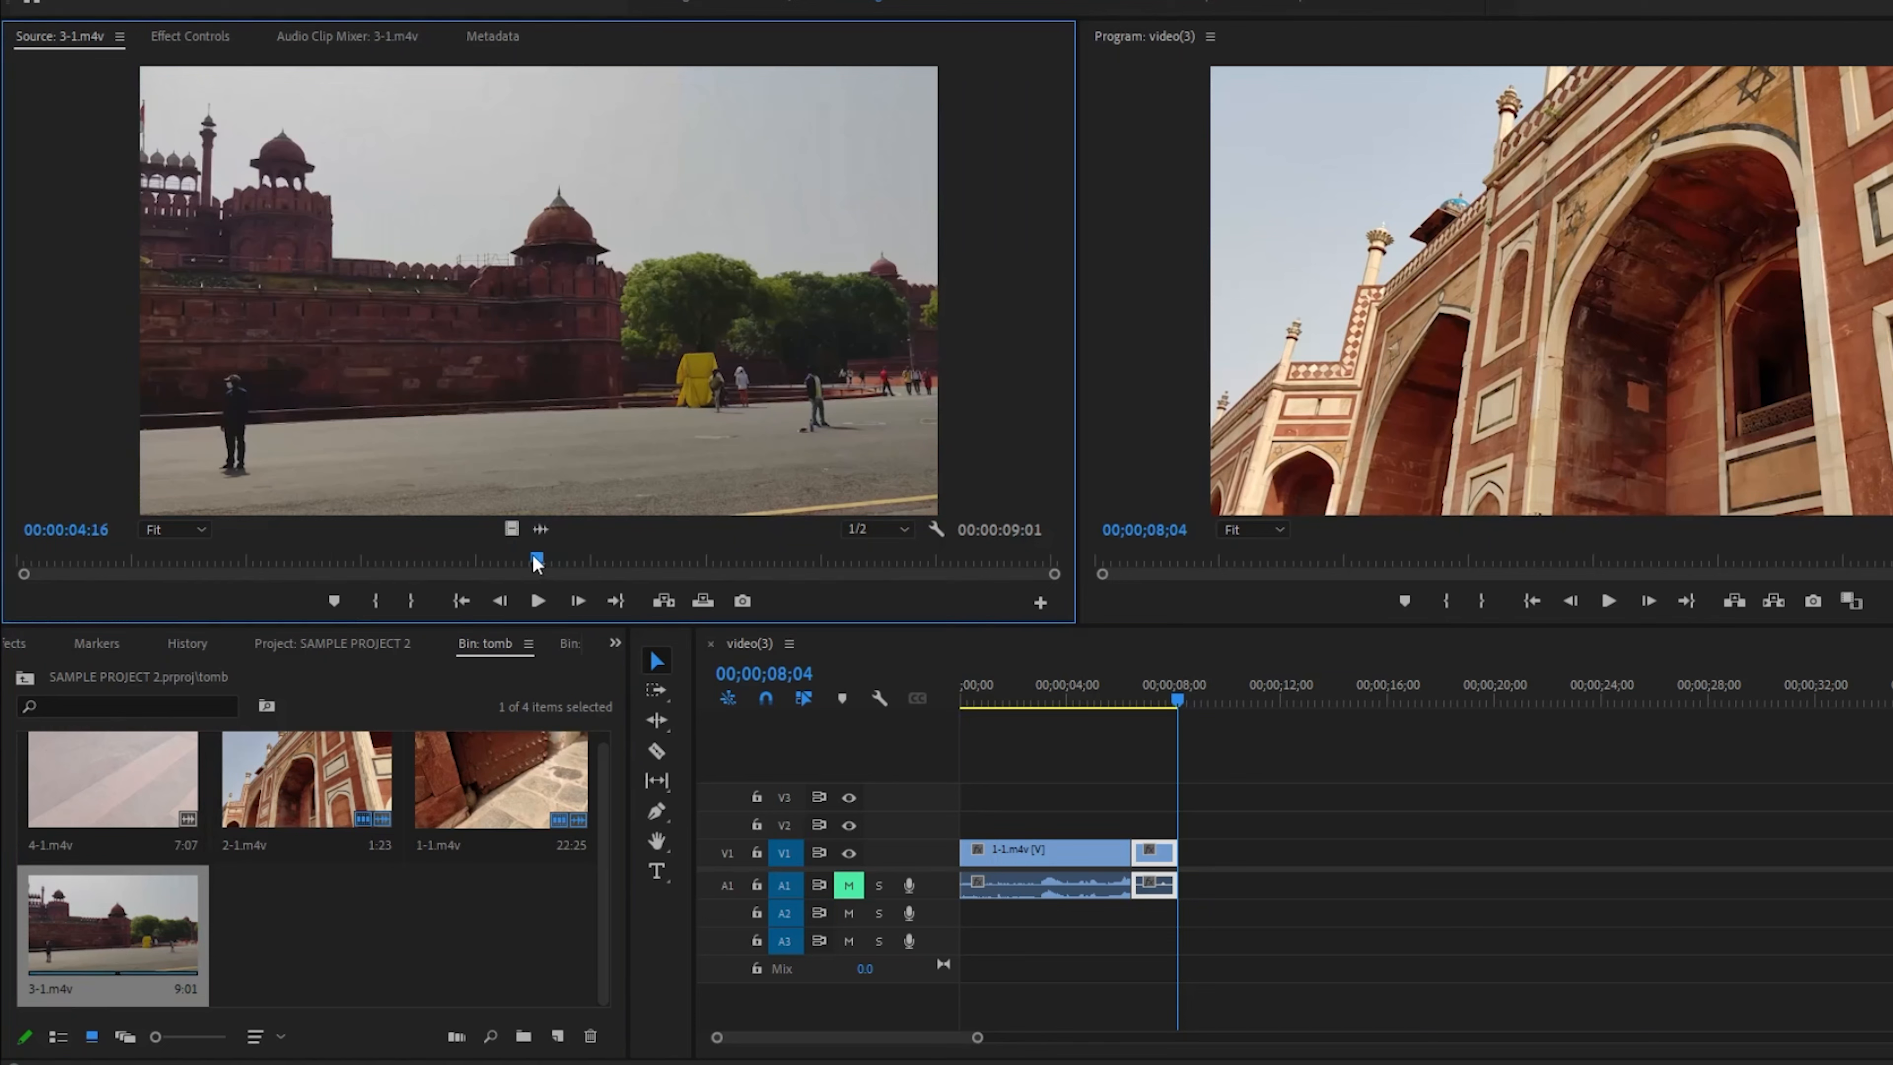
{"action": "mouse_move", "coordinate": [536, 565]}
{"action": "left_mouse_down"}
{"action": "mouse_move", "coordinate": [164, 567]}
{"action": "mouse_move", "coordinate": [442, 568]}
{"action": "mouse_move", "coordinate": [277, 569]}
{"action": "mouse_move", "coordinate": [426, 566]}
{"action": "mouse_move", "coordinate": [406, 567]}
{"action": "left_mouse_up"}
{"action": "key", "text": "i"}
{"action": "key", "text": "o"}
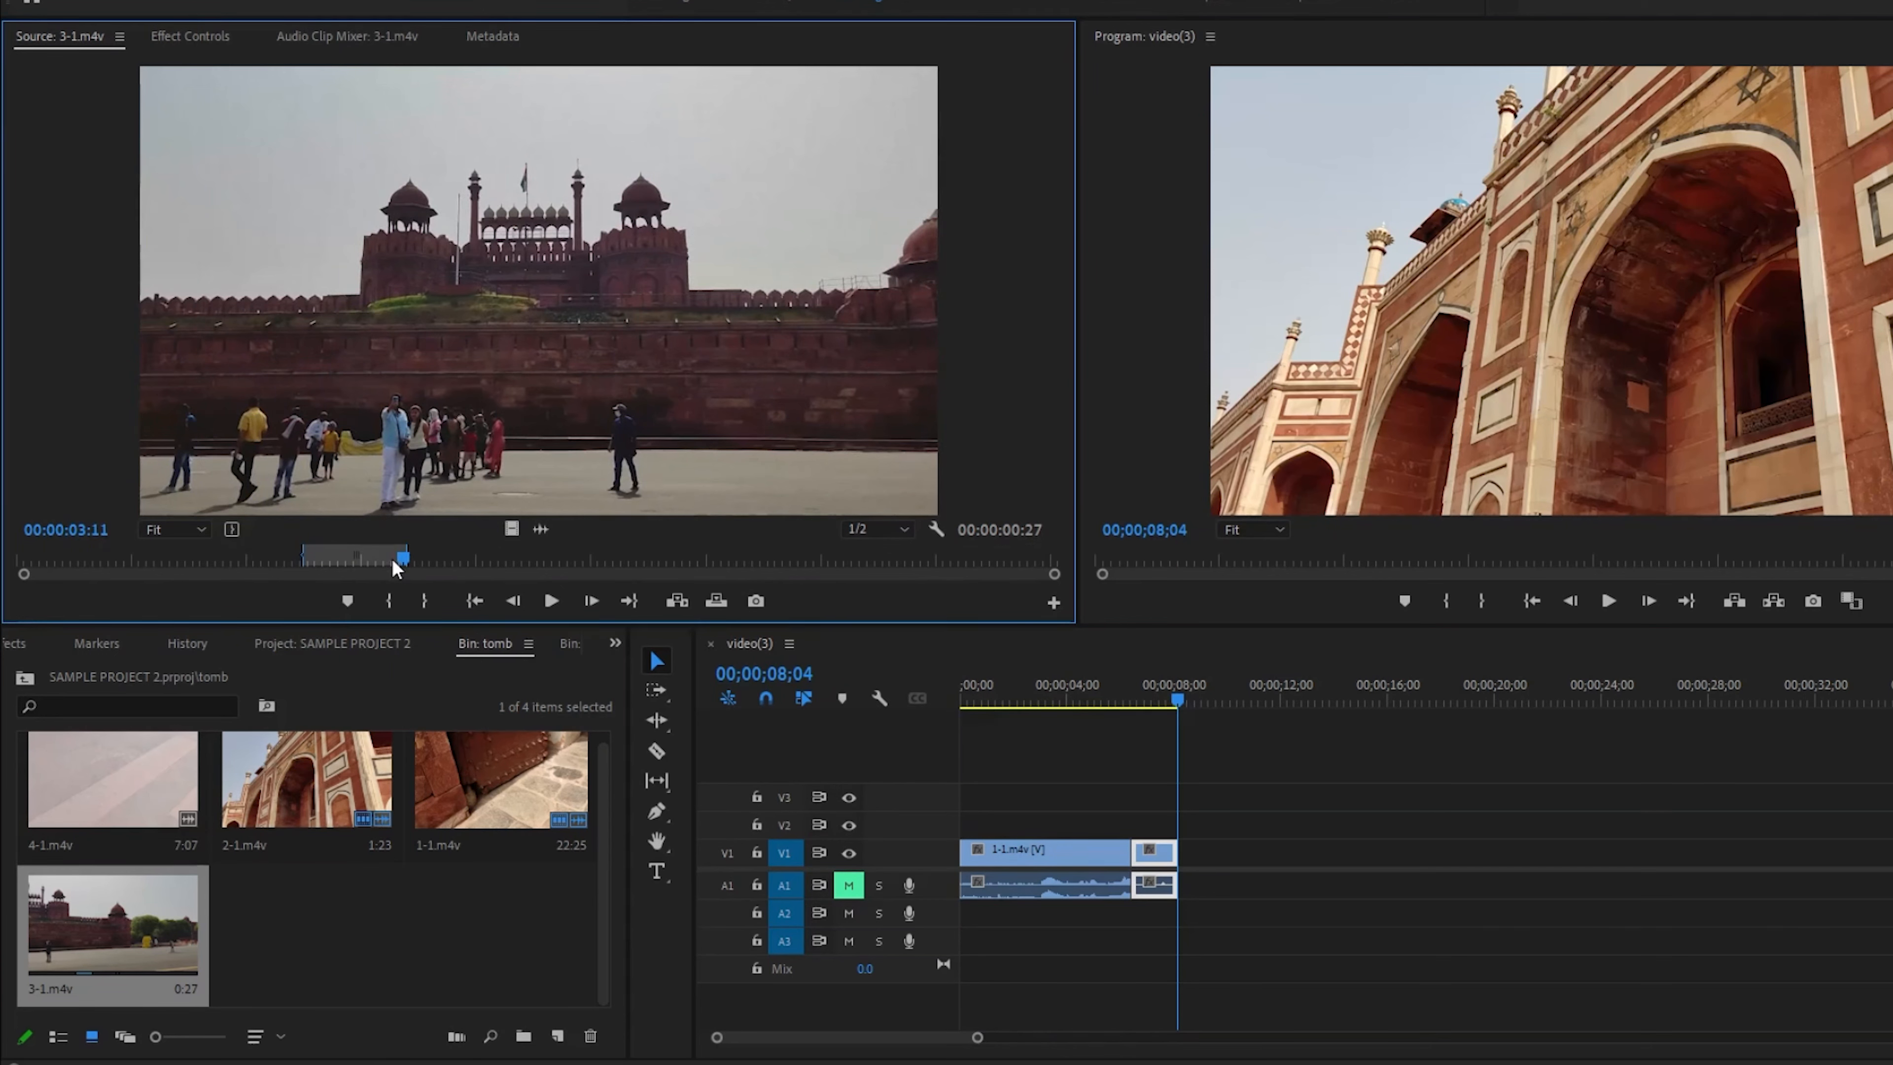
{"action": "left_click_drag", "start_coordinate": [395, 568], "coordinate": [400, 570]}
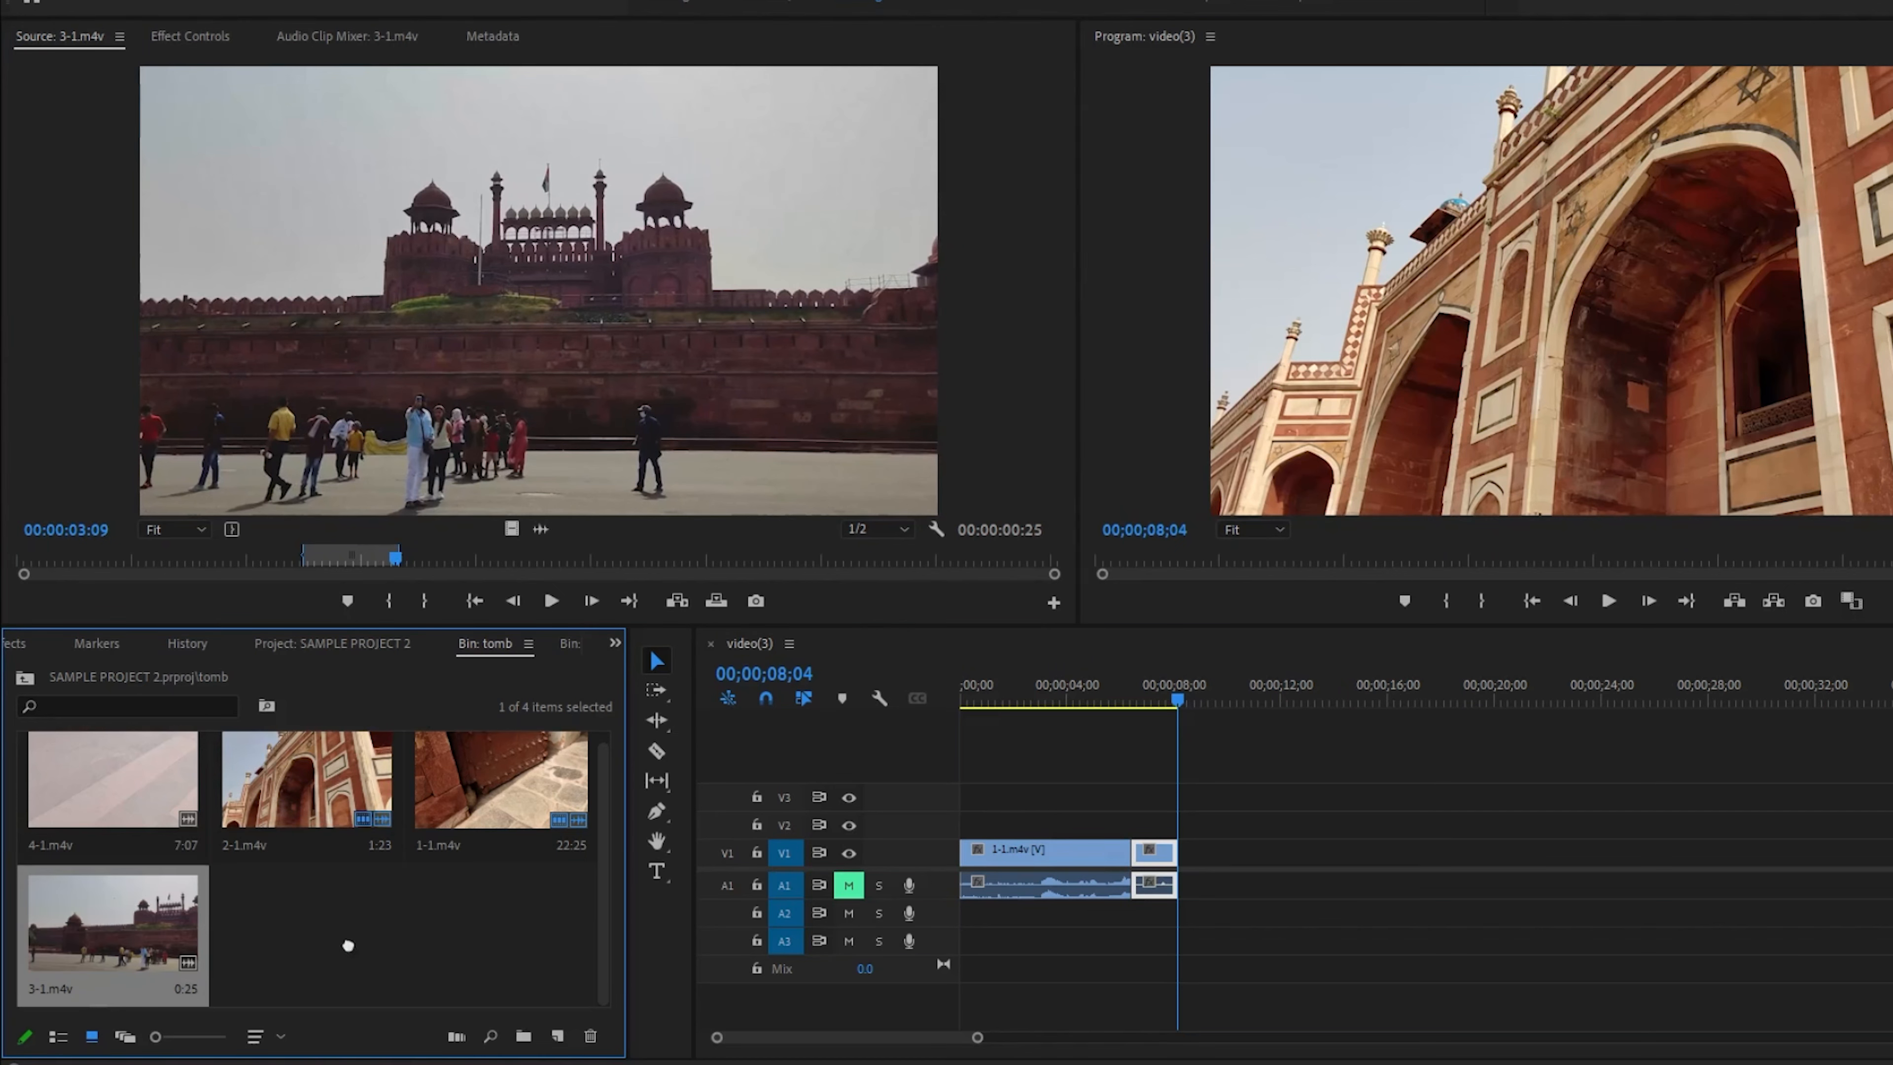
- Place the marked 3-1.m4v section directly after 2-1.m4v on V1 and play the sequence from the start
{"action": "left_click_drag", "start_coordinate": [555, 921], "coordinate": [1192, 866]}
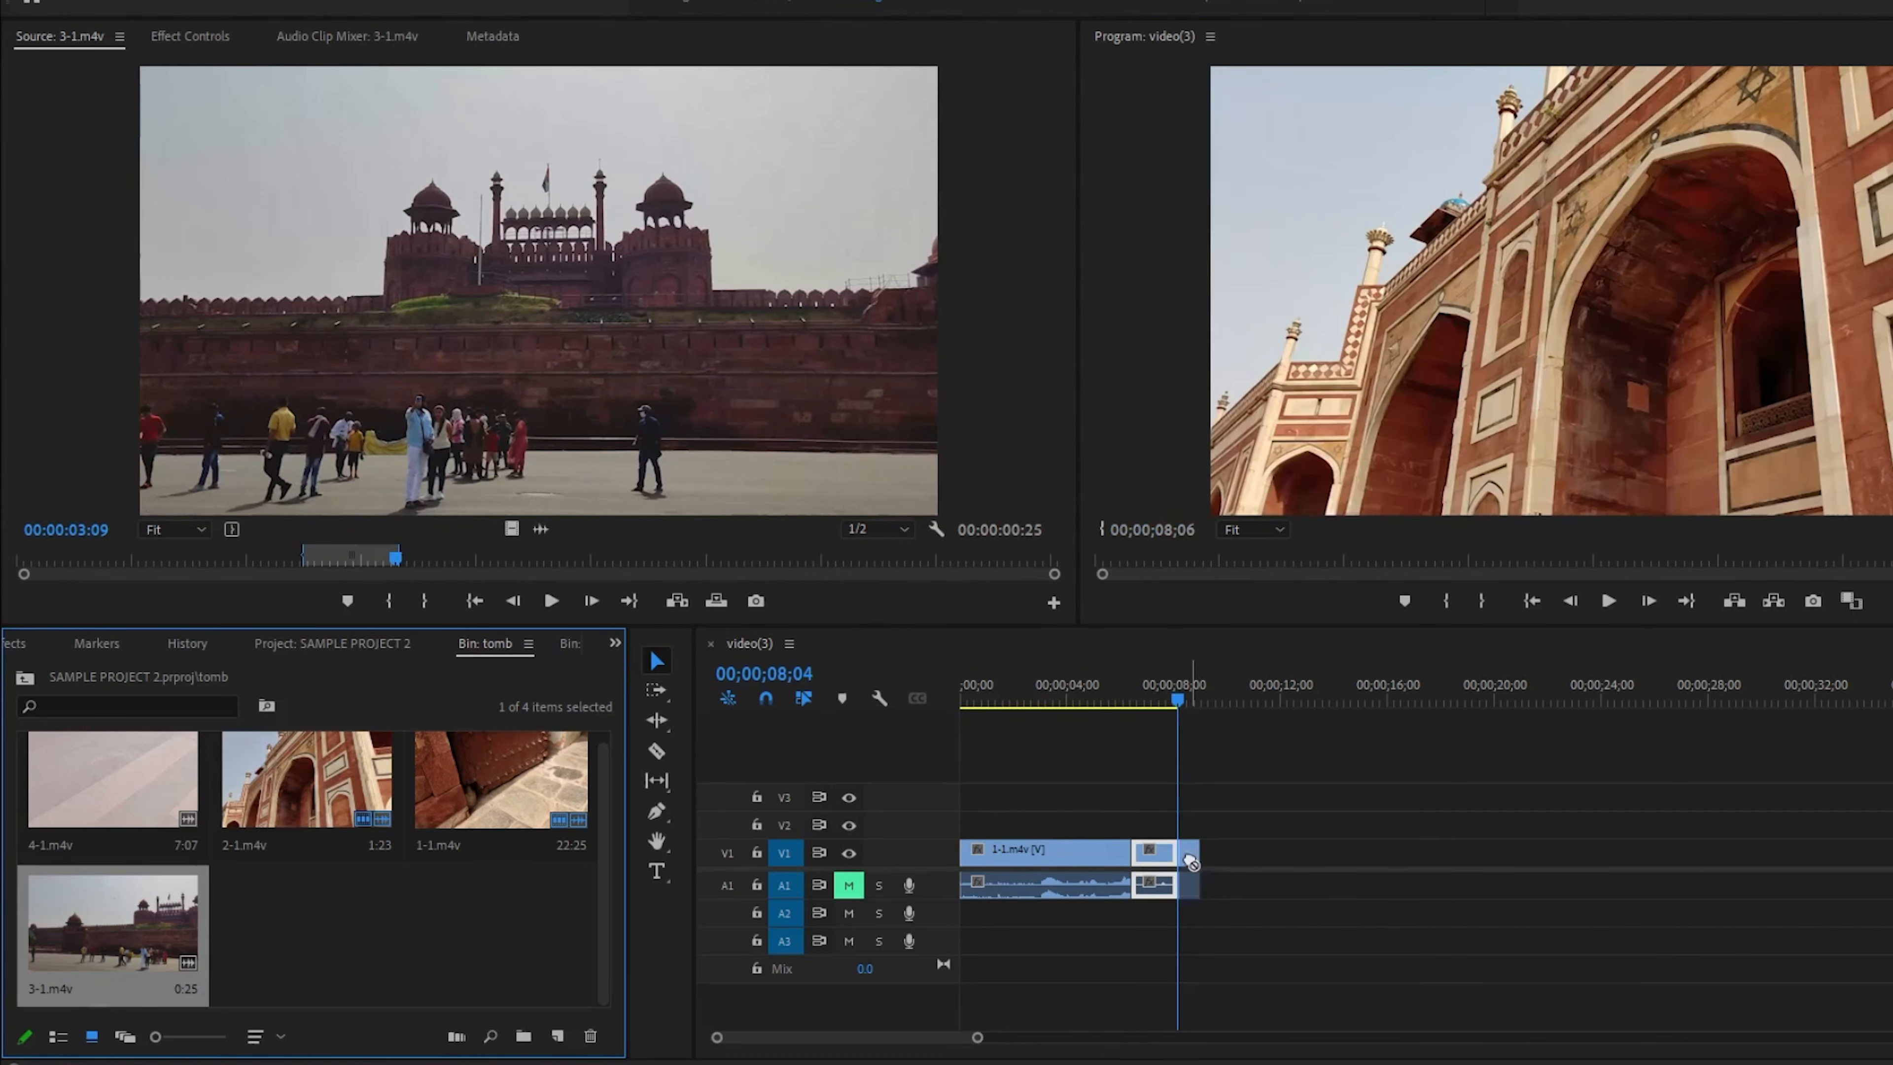
{"action": "left_click", "coordinate": [1165, 695]}
{"action": "key", "text": "space"}
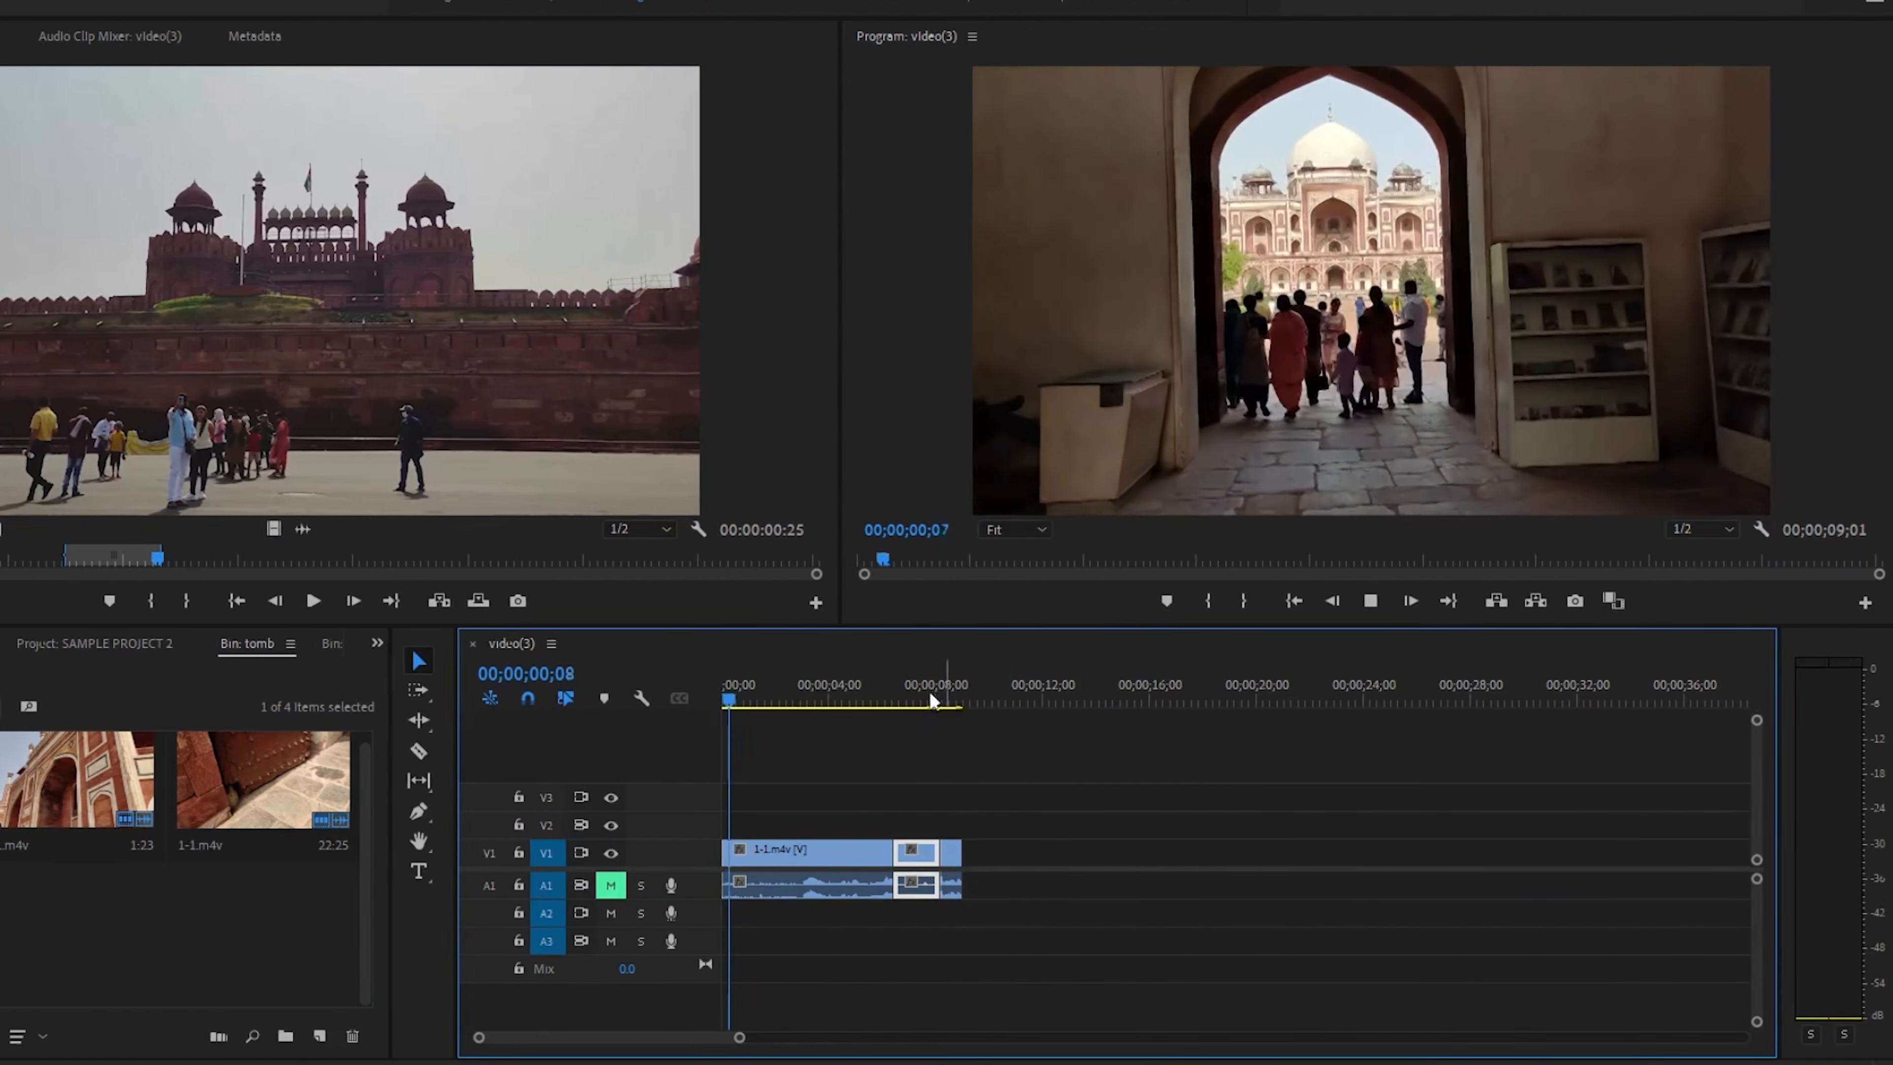
{"action": "left_click_drag", "start_coordinate": [743, 1037], "coordinate": [836, 1042]}
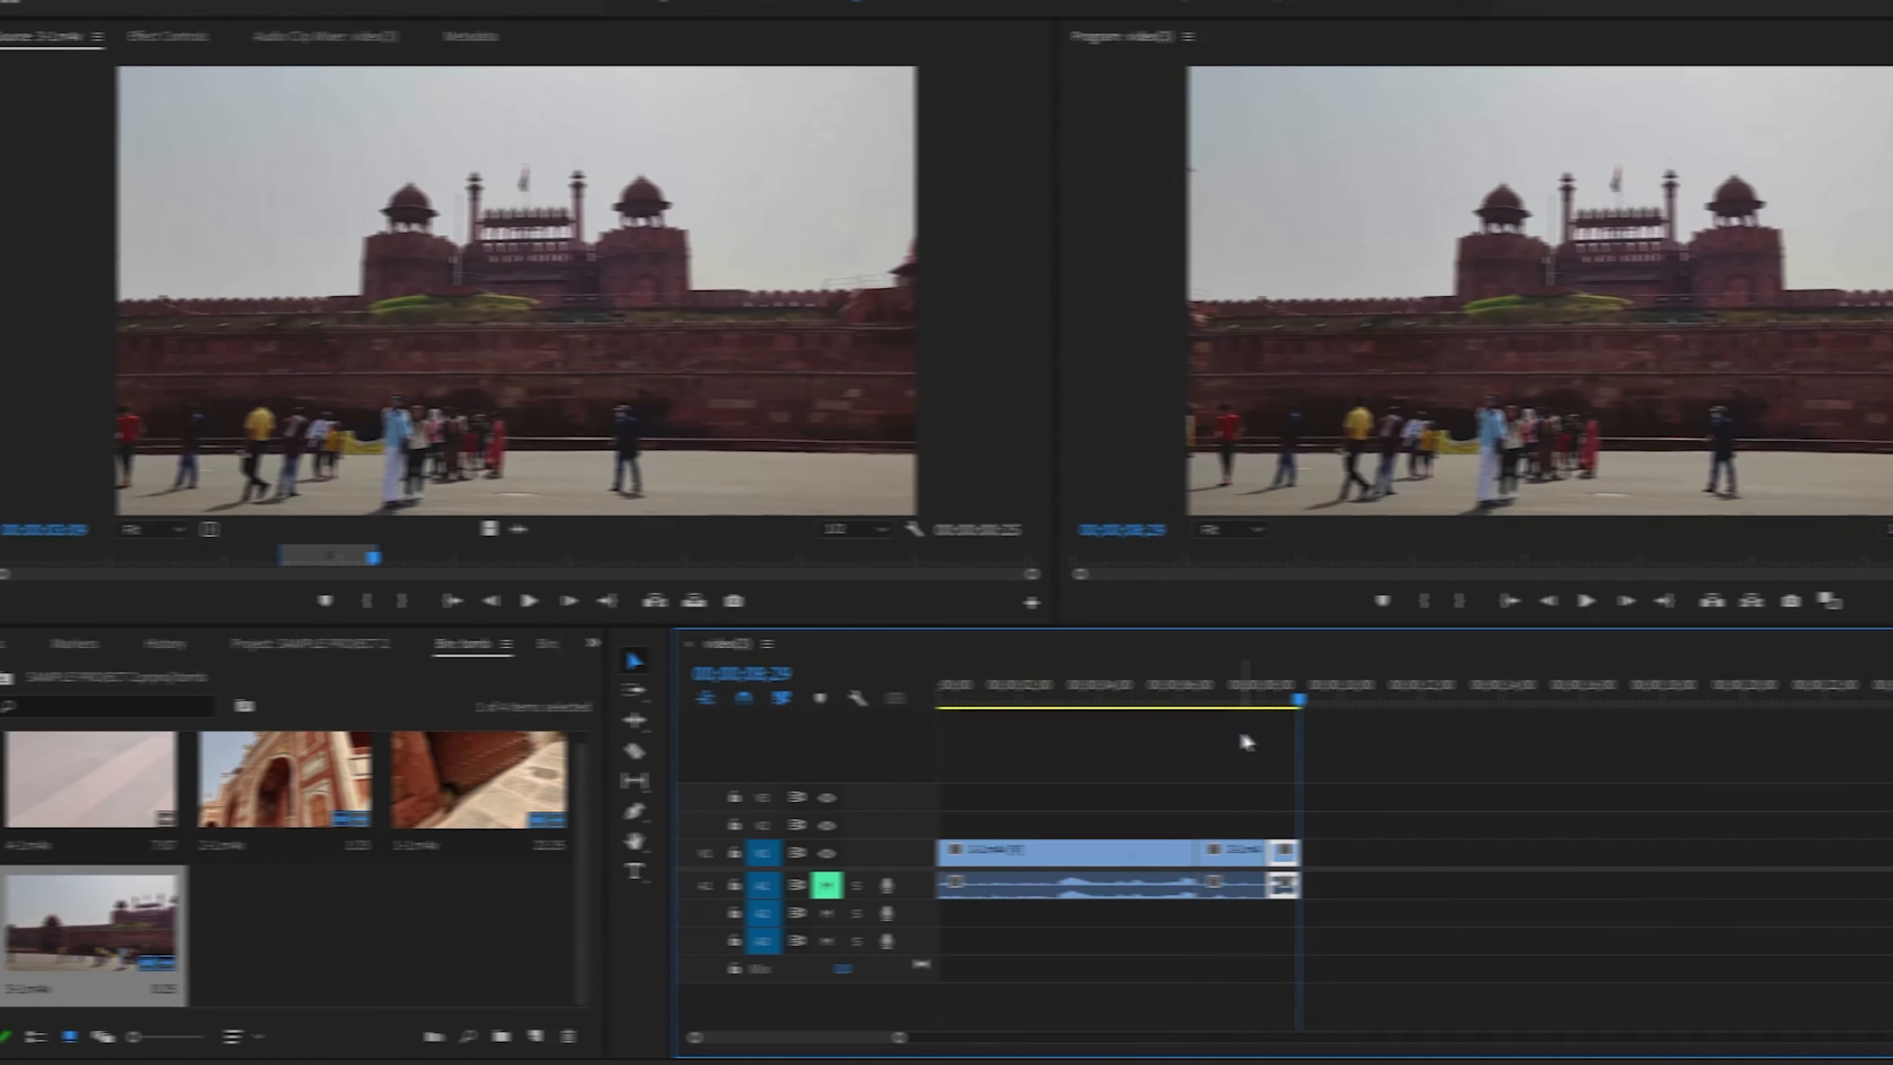
- Open 4-1.m4v from the tomb bin in the Source monitor and mark a 00:00:02:07 section ending at 00:00:04:16
{"action": "left_click", "coordinate": [104, 833]}
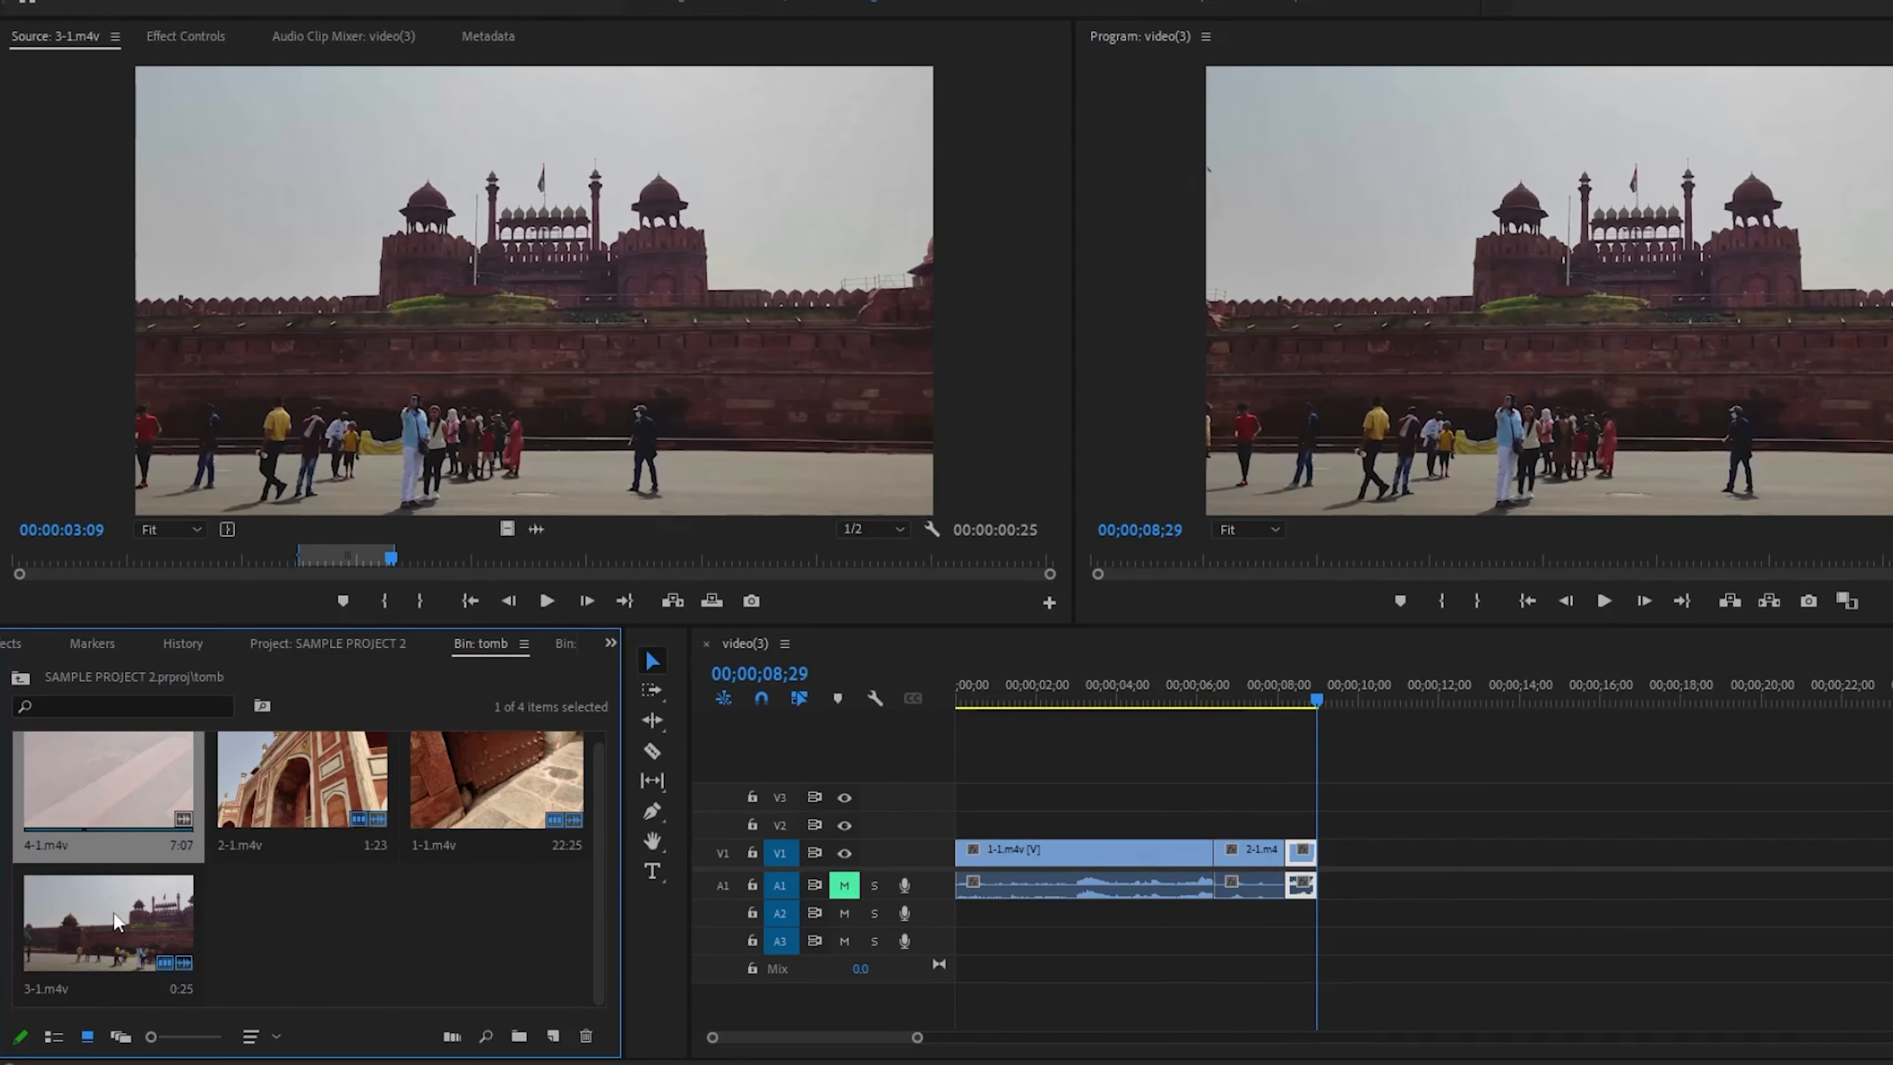
{"action": "double_click", "coordinate": [117, 794]}
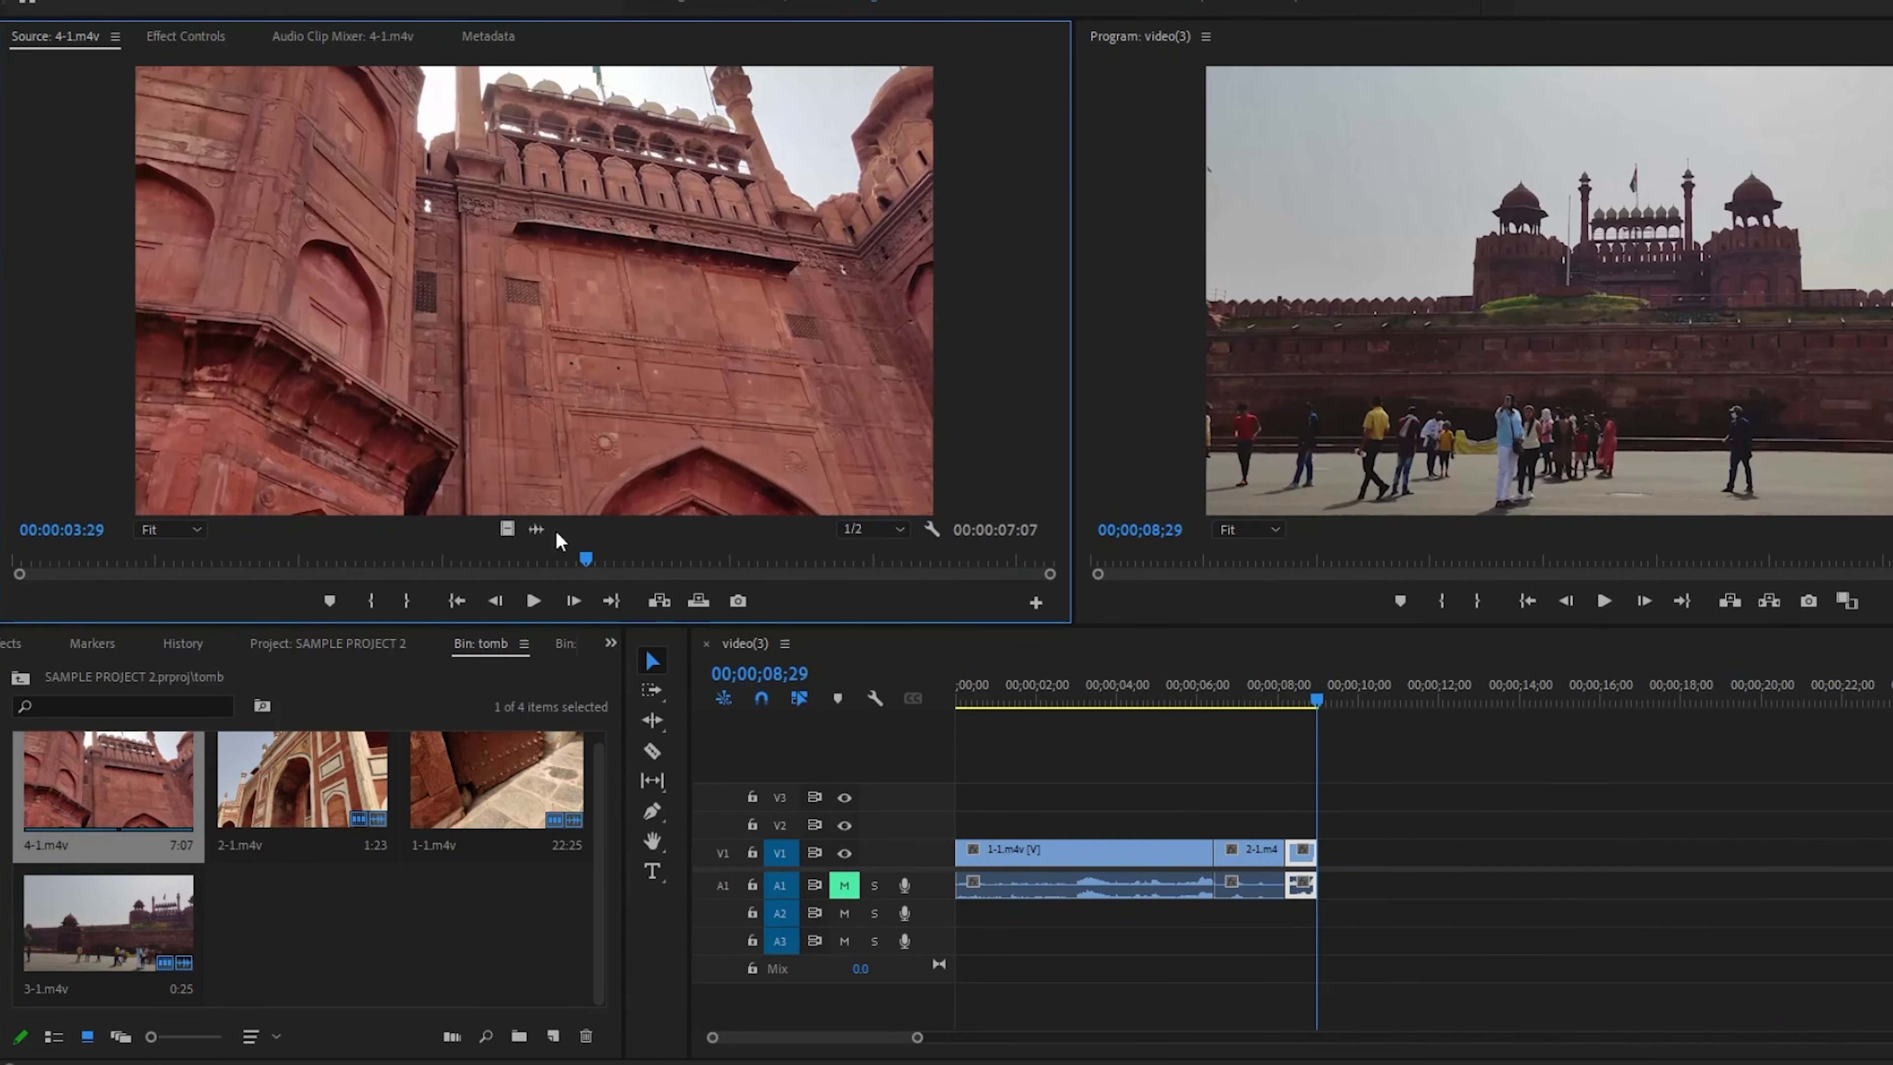
{"action": "left_click_drag", "start_coordinate": [583, 559], "coordinate": [322, 564]}
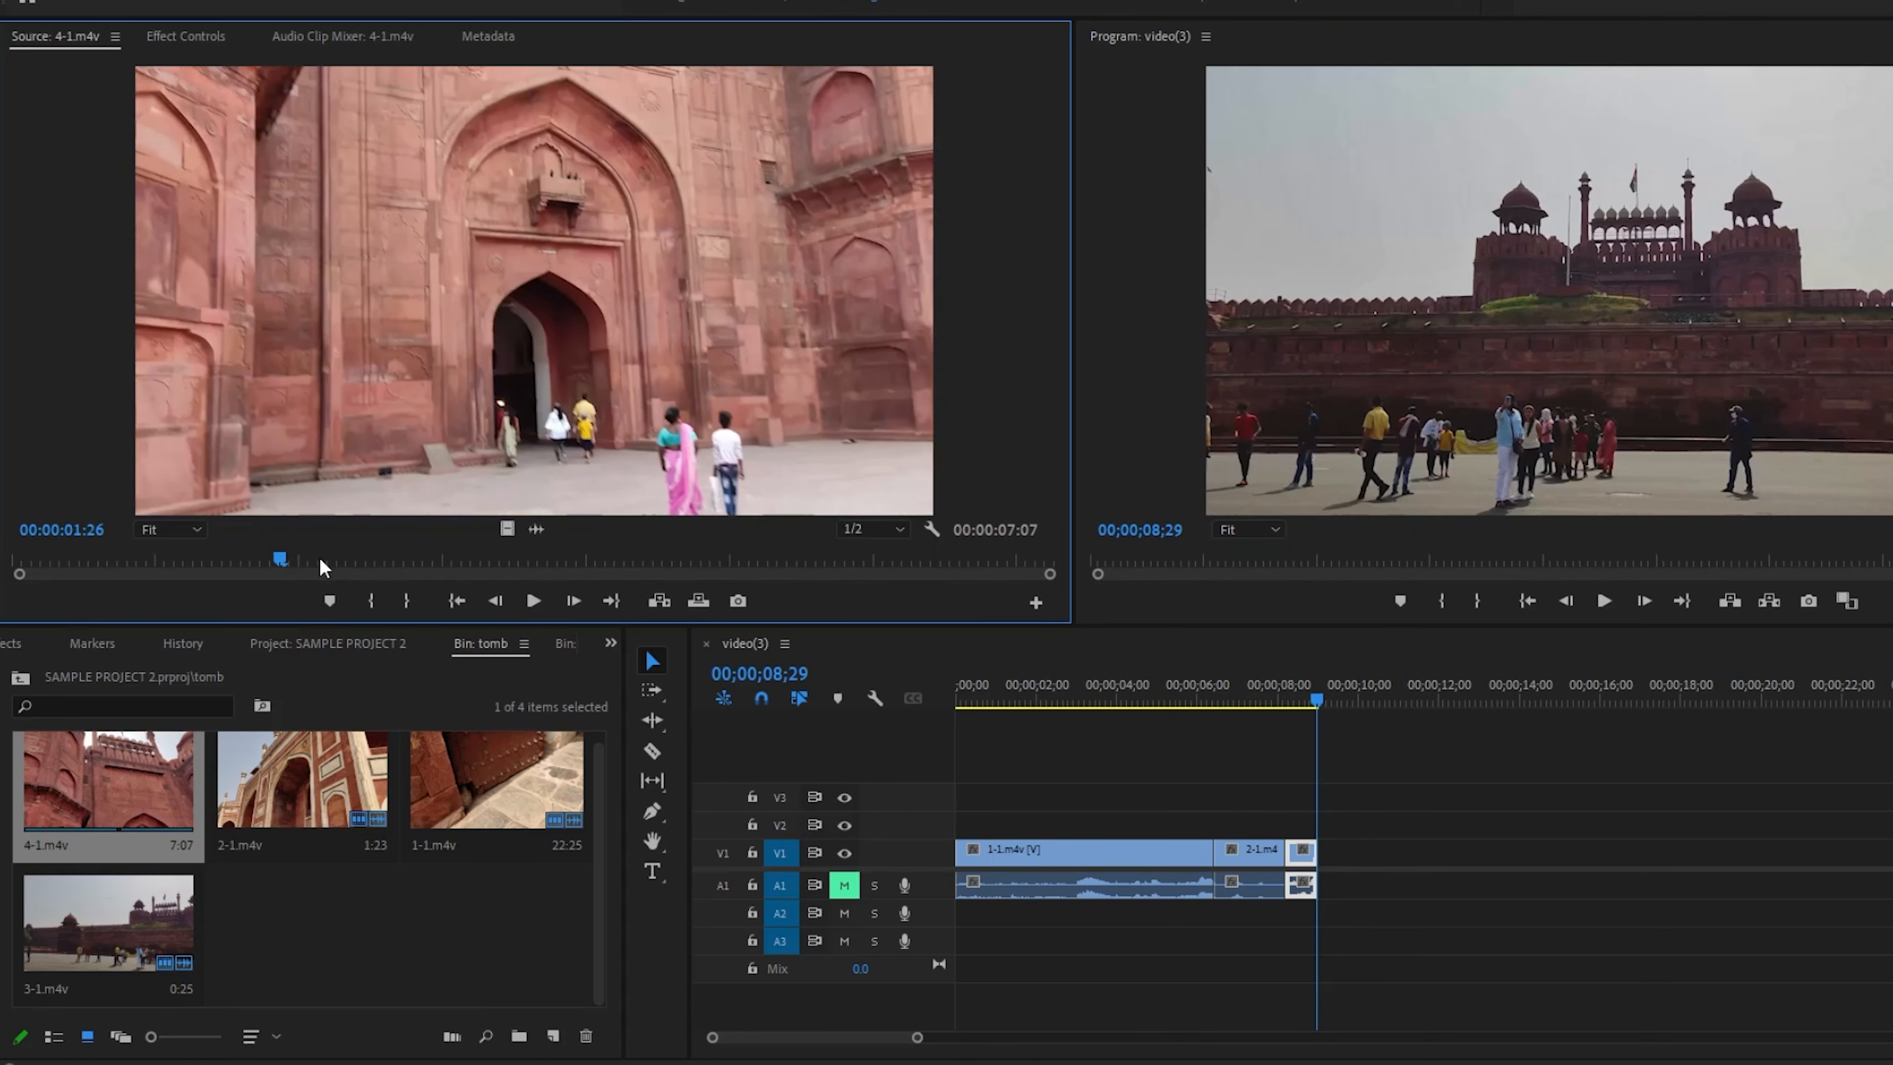
{"action": "left_click_drag", "start_coordinate": [297, 566], "coordinate": [661, 575]}
{"action": "key", "text": "i"}
{"action": "left_click", "coordinate": [357, 559]}
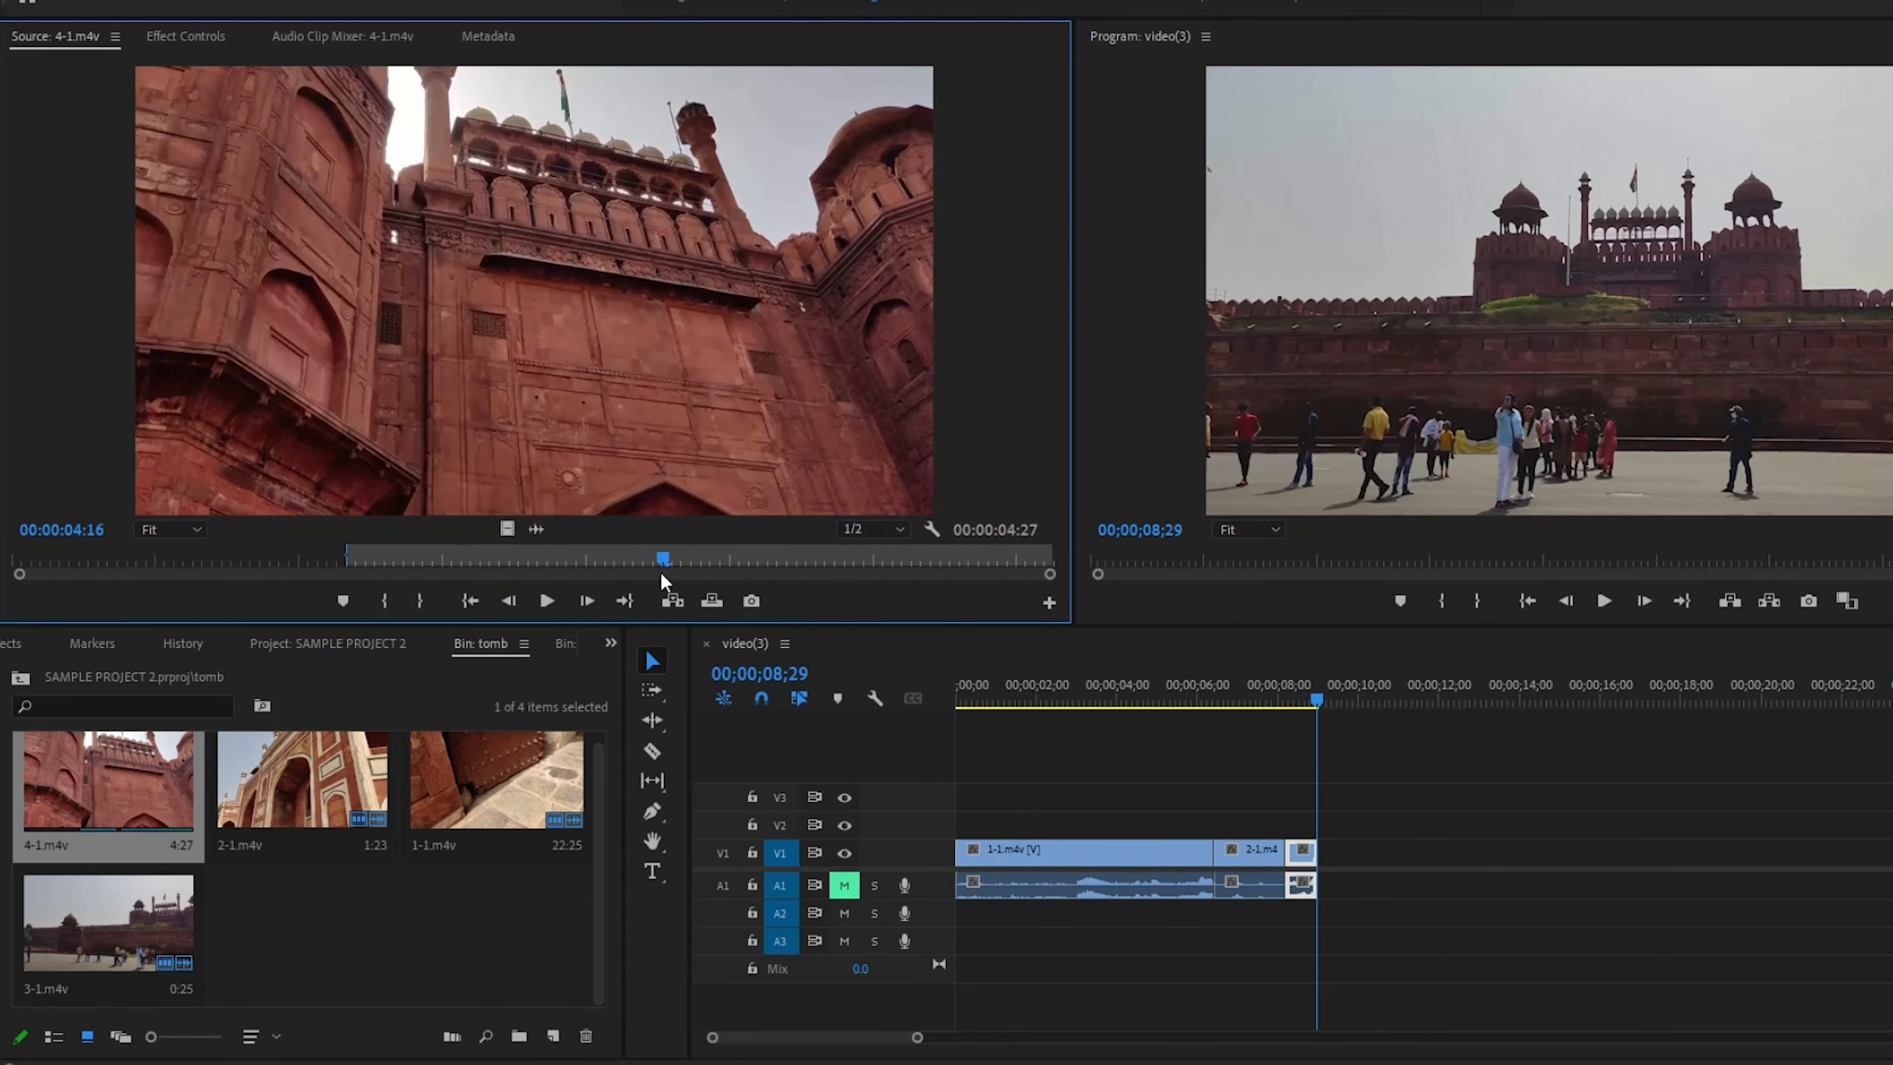
{"action": "key", "text": "o"}
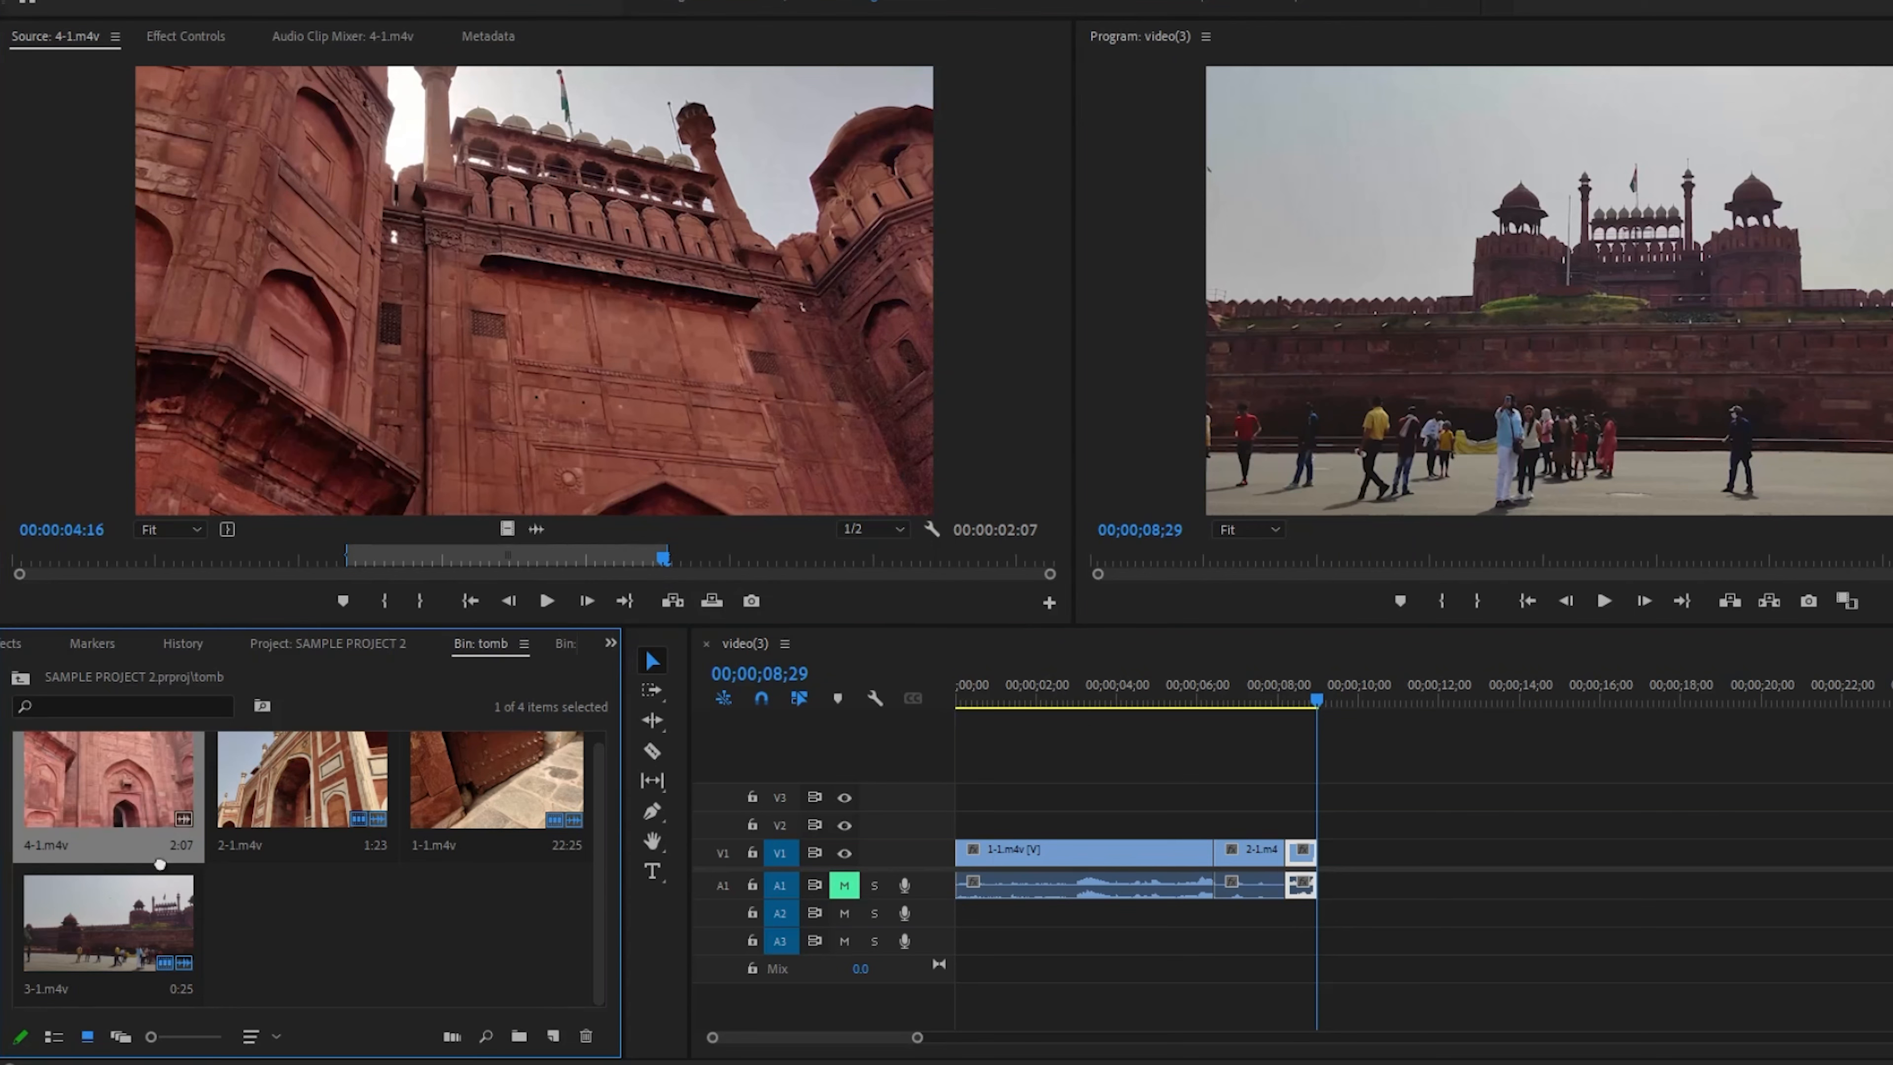
- Place the marked 4-1.m4v section directly after 3-1.m4v on V1 and play the sequence from the start
{"action": "left_click_drag", "start_coordinate": [158, 857], "coordinate": [1334, 909]}
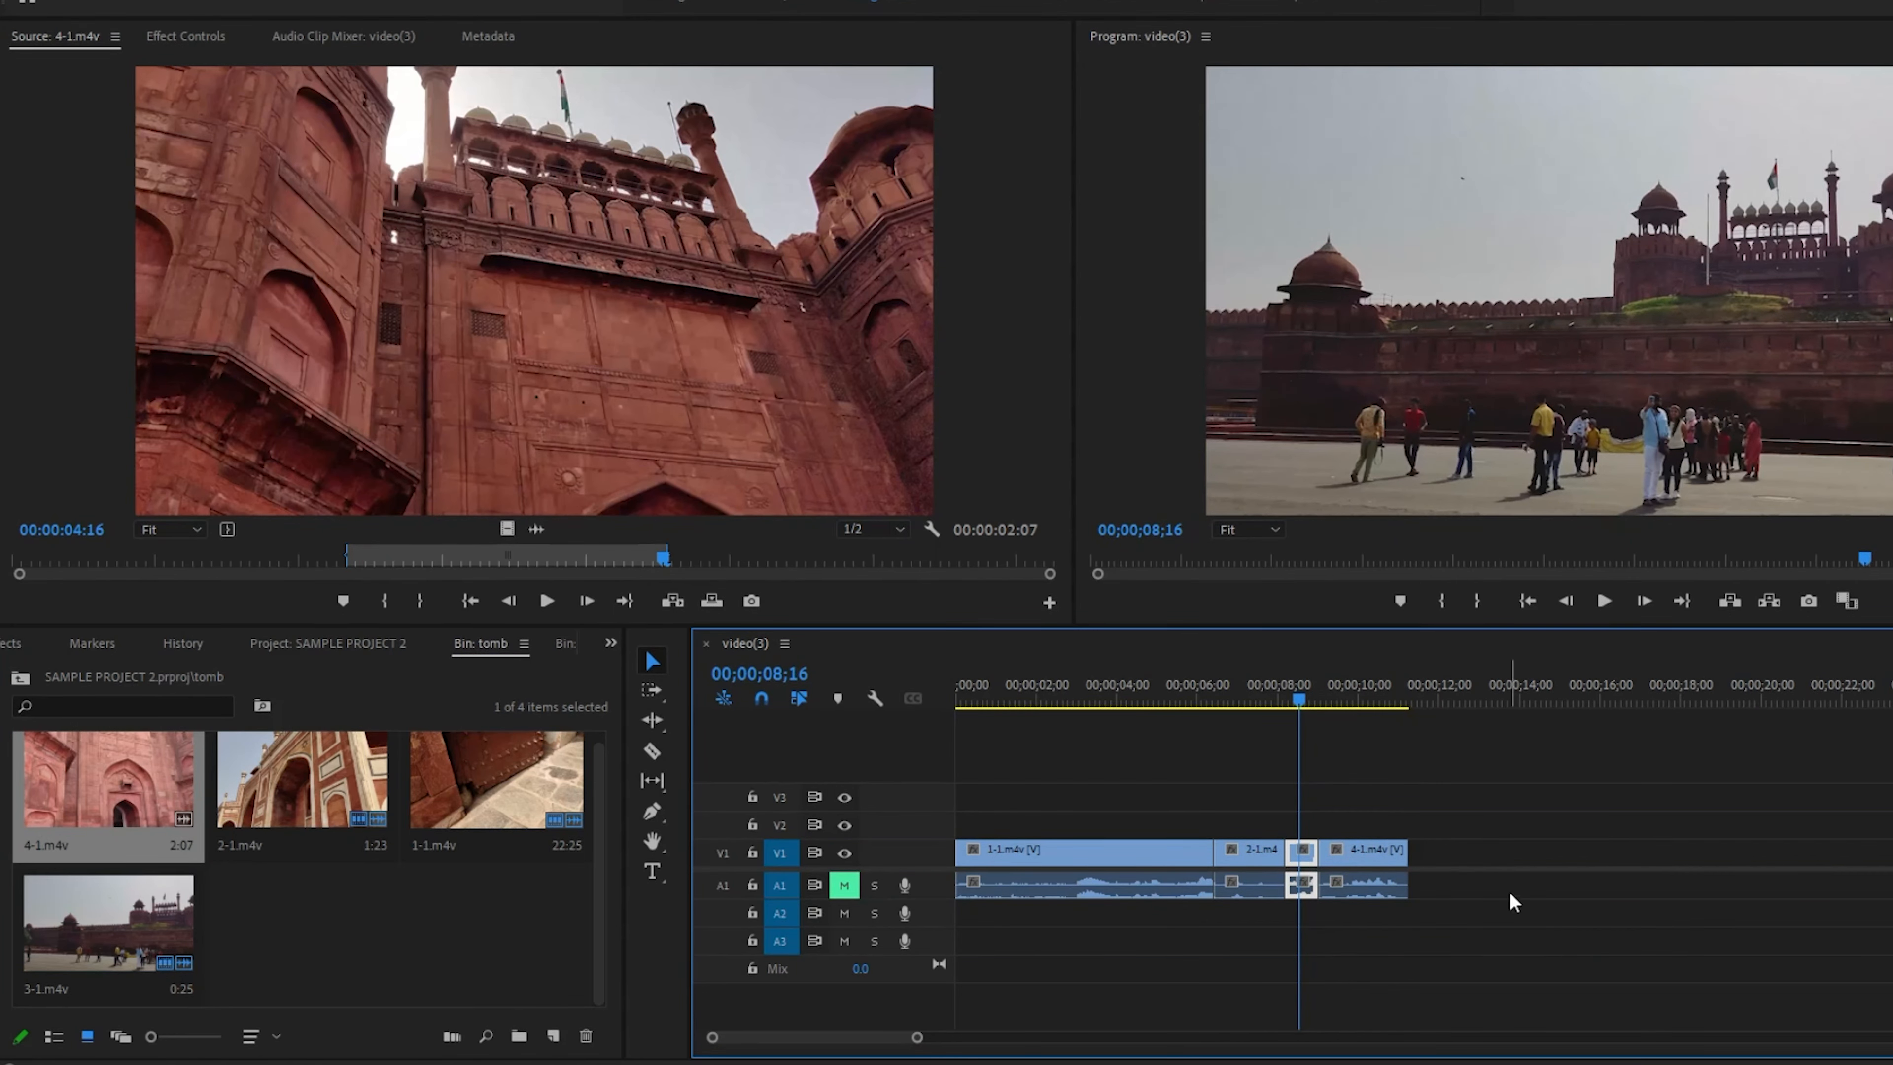
{"action": "left_click", "coordinate": [1229, 690]}
{"action": "left_click_drag", "start_coordinate": [1226, 688], "coordinate": [909, 684]}
{"action": "key", "text": "space"}
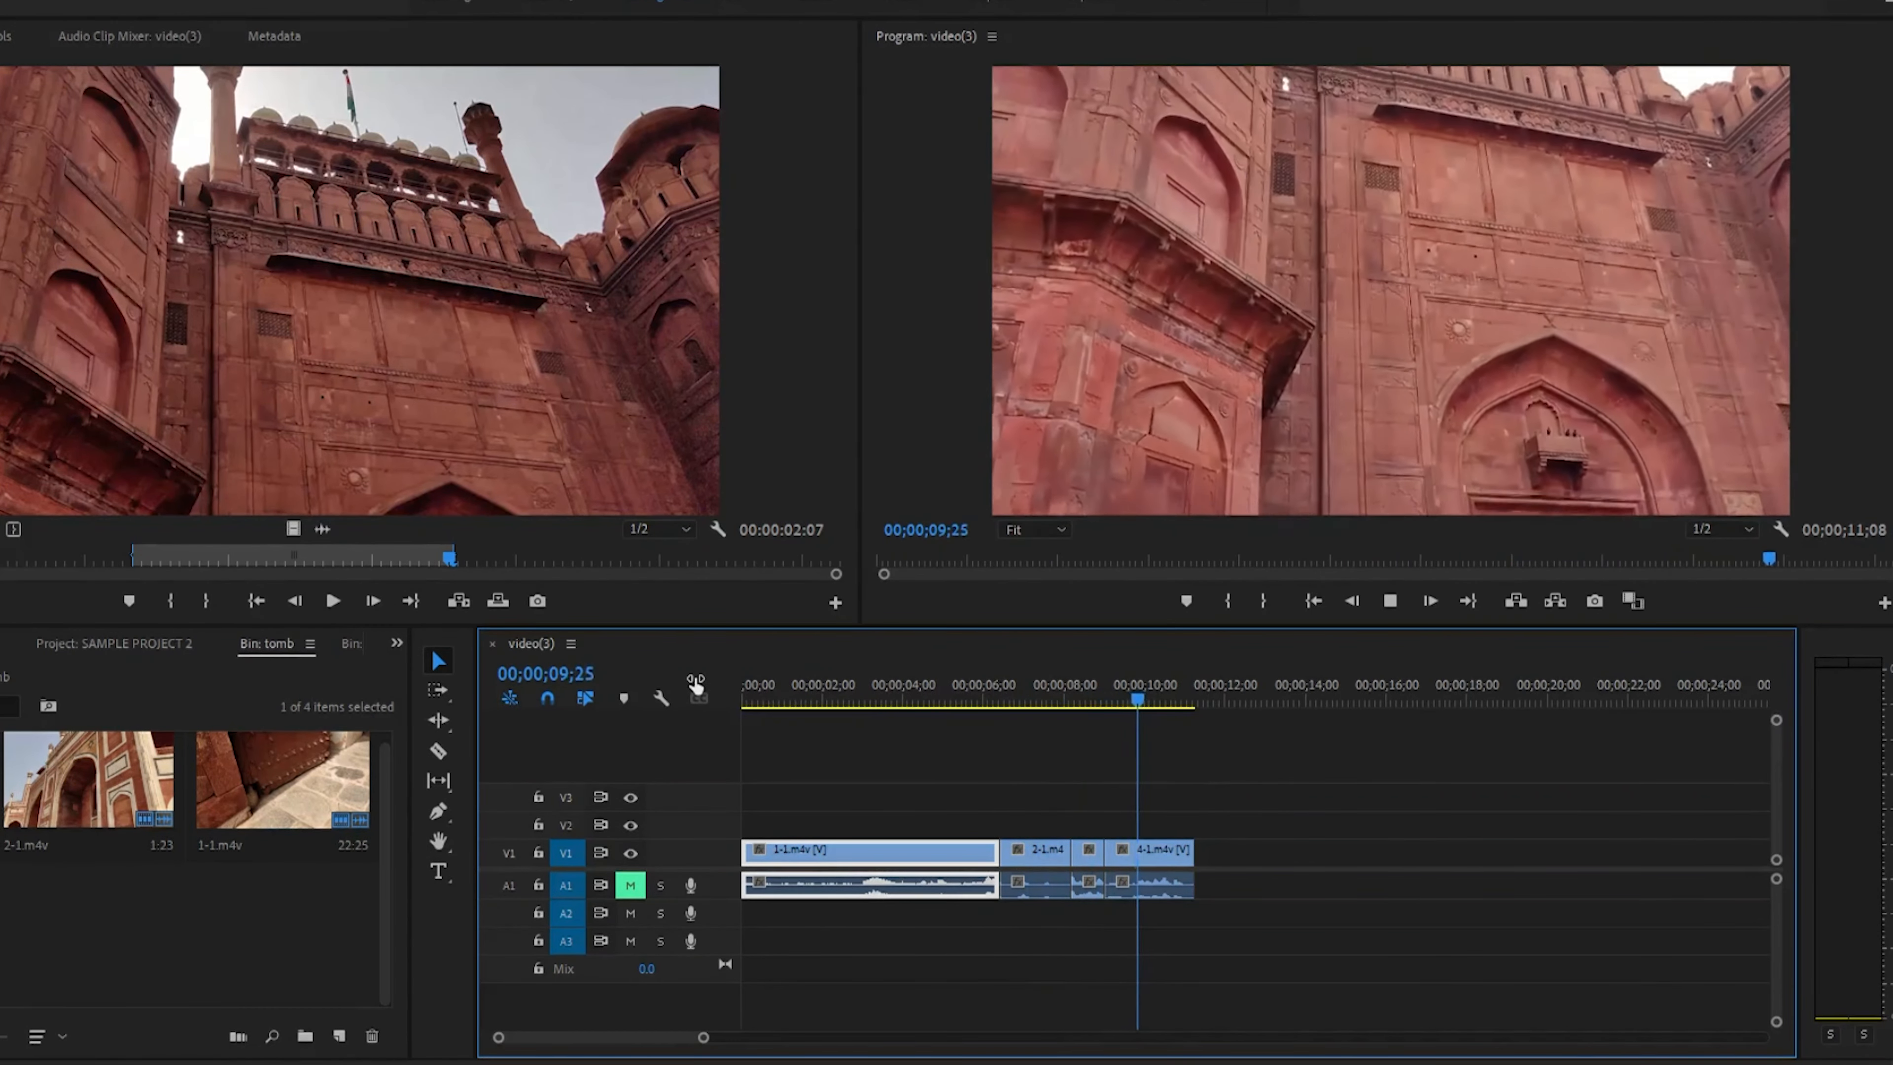
{"action": "left_click", "coordinate": [1390, 600]}
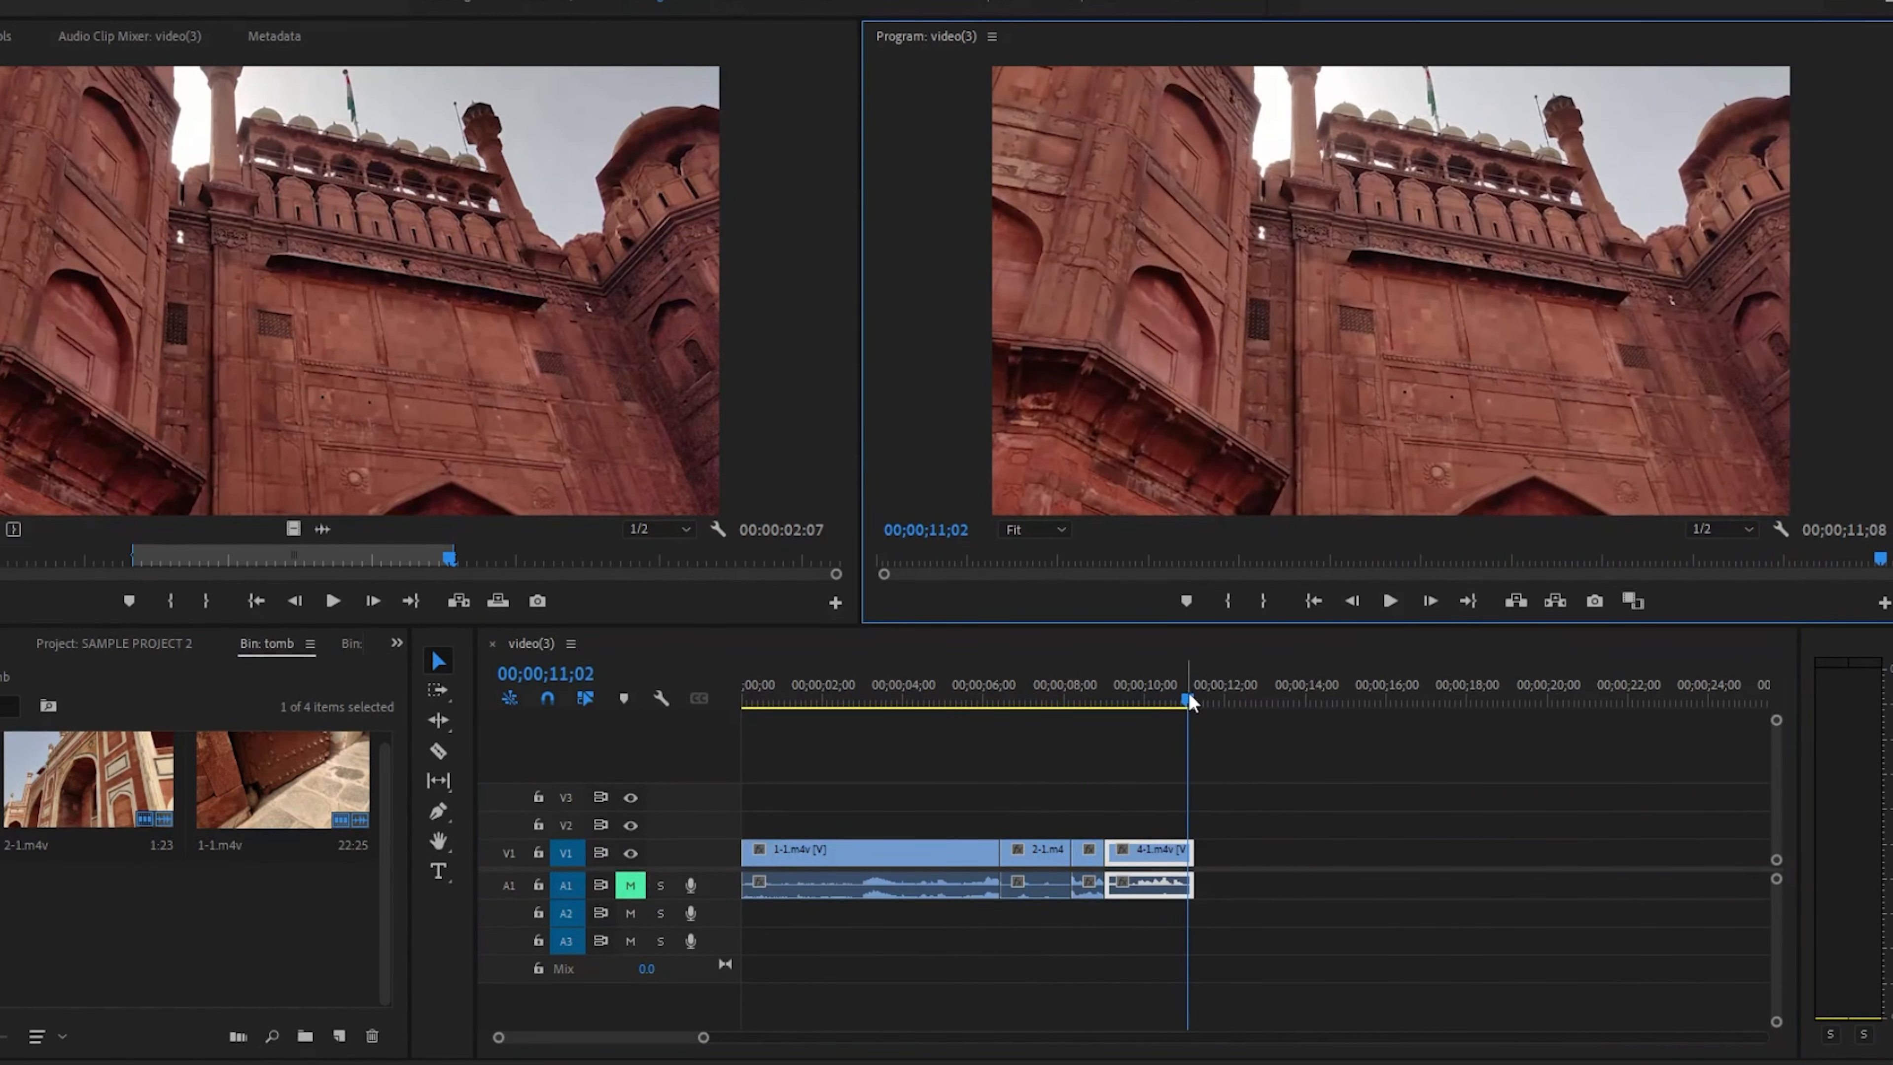
- Slow the 4-1.m4v clip on the timeline to 60% speed with Optical Flow time interpolation
{"action": "left_click_drag", "start_coordinate": [1190, 700], "coordinate": [1137, 704]}
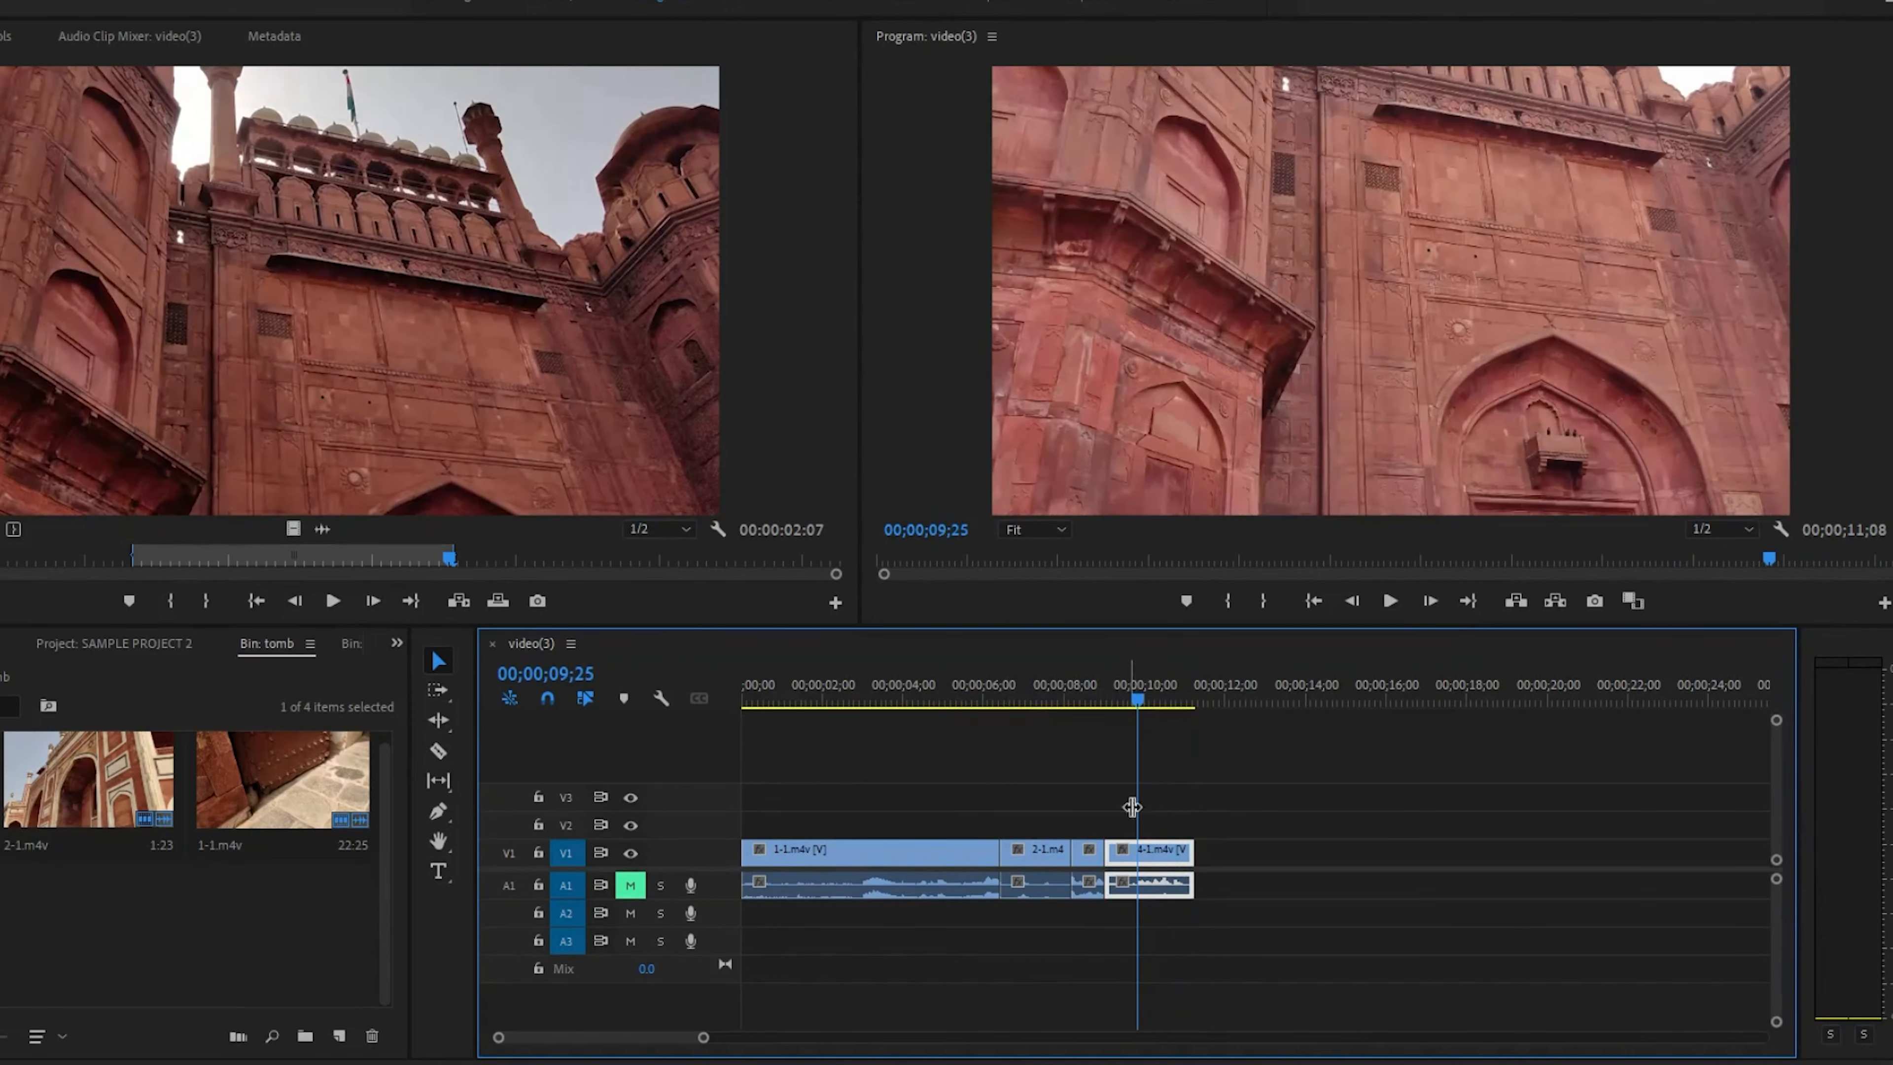
{"action": "right_click", "coordinate": [1170, 866]}
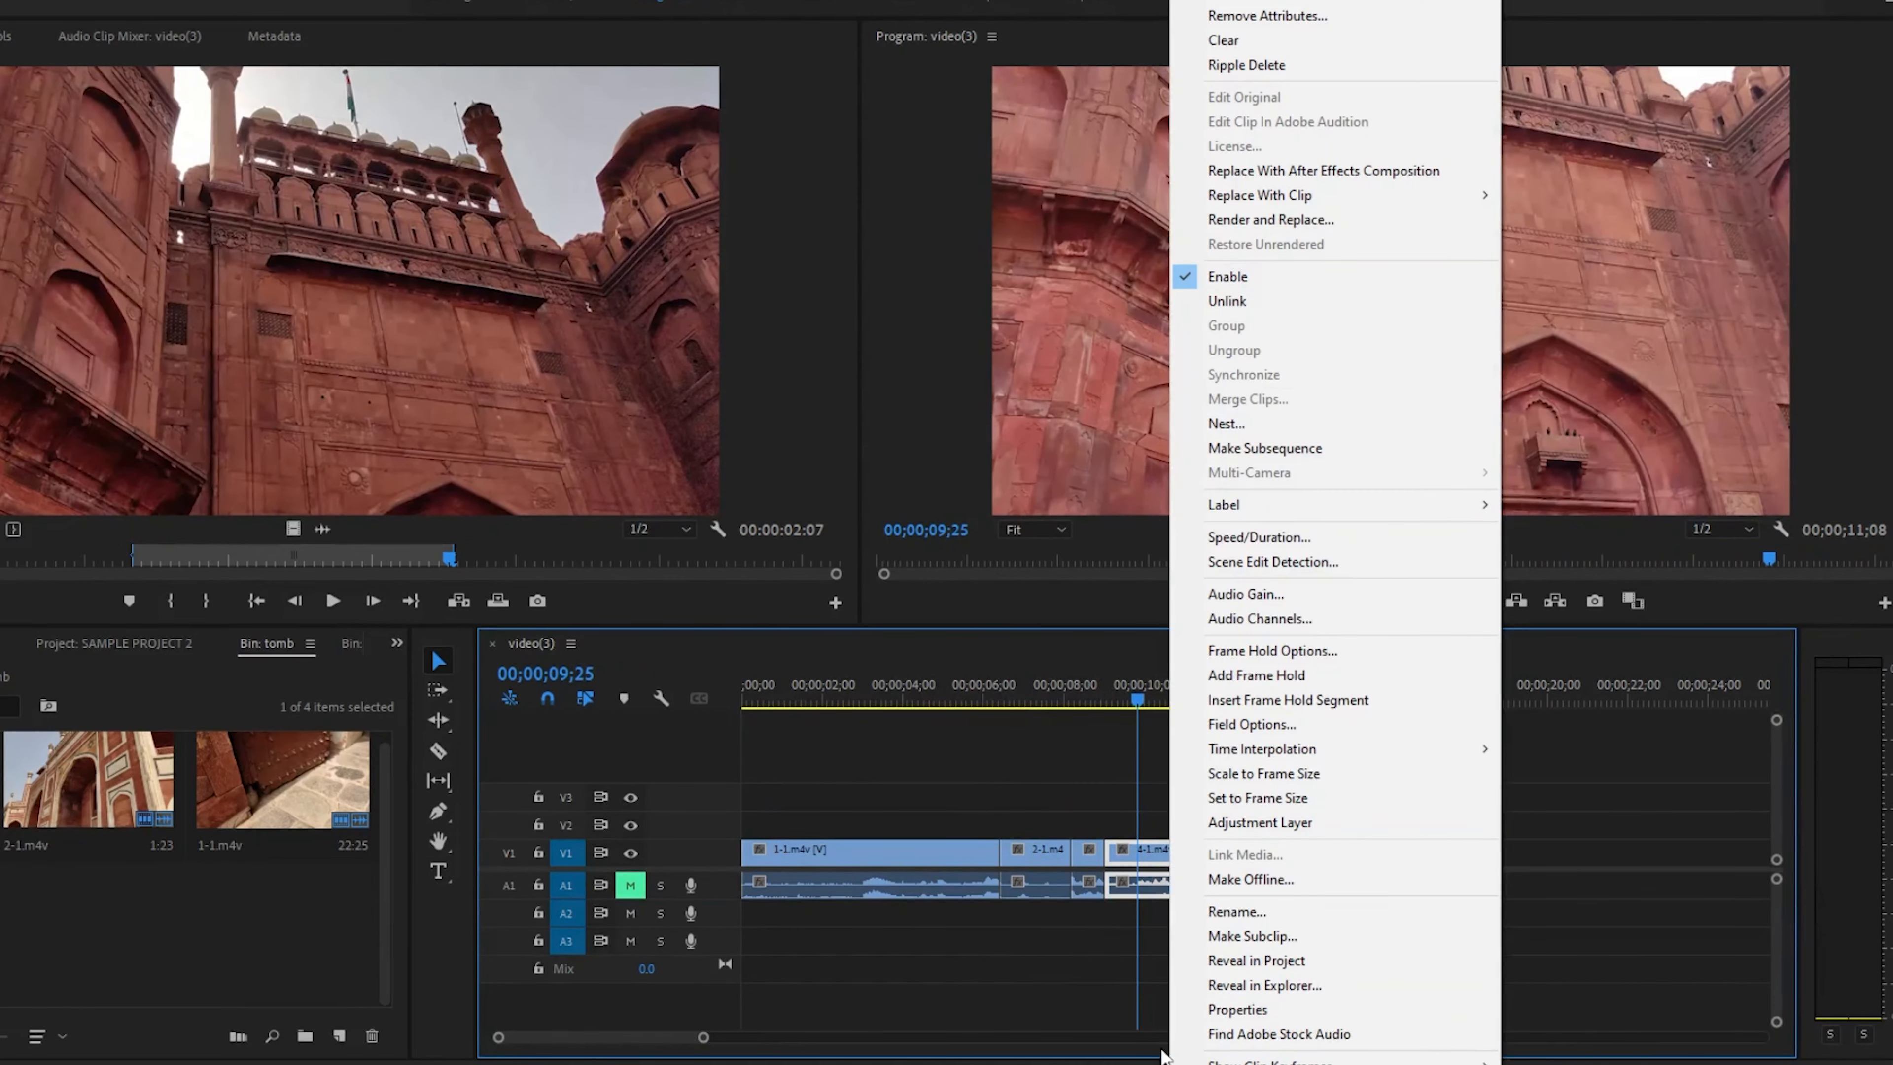
{"action": "left_click", "coordinate": [1297, 537]}
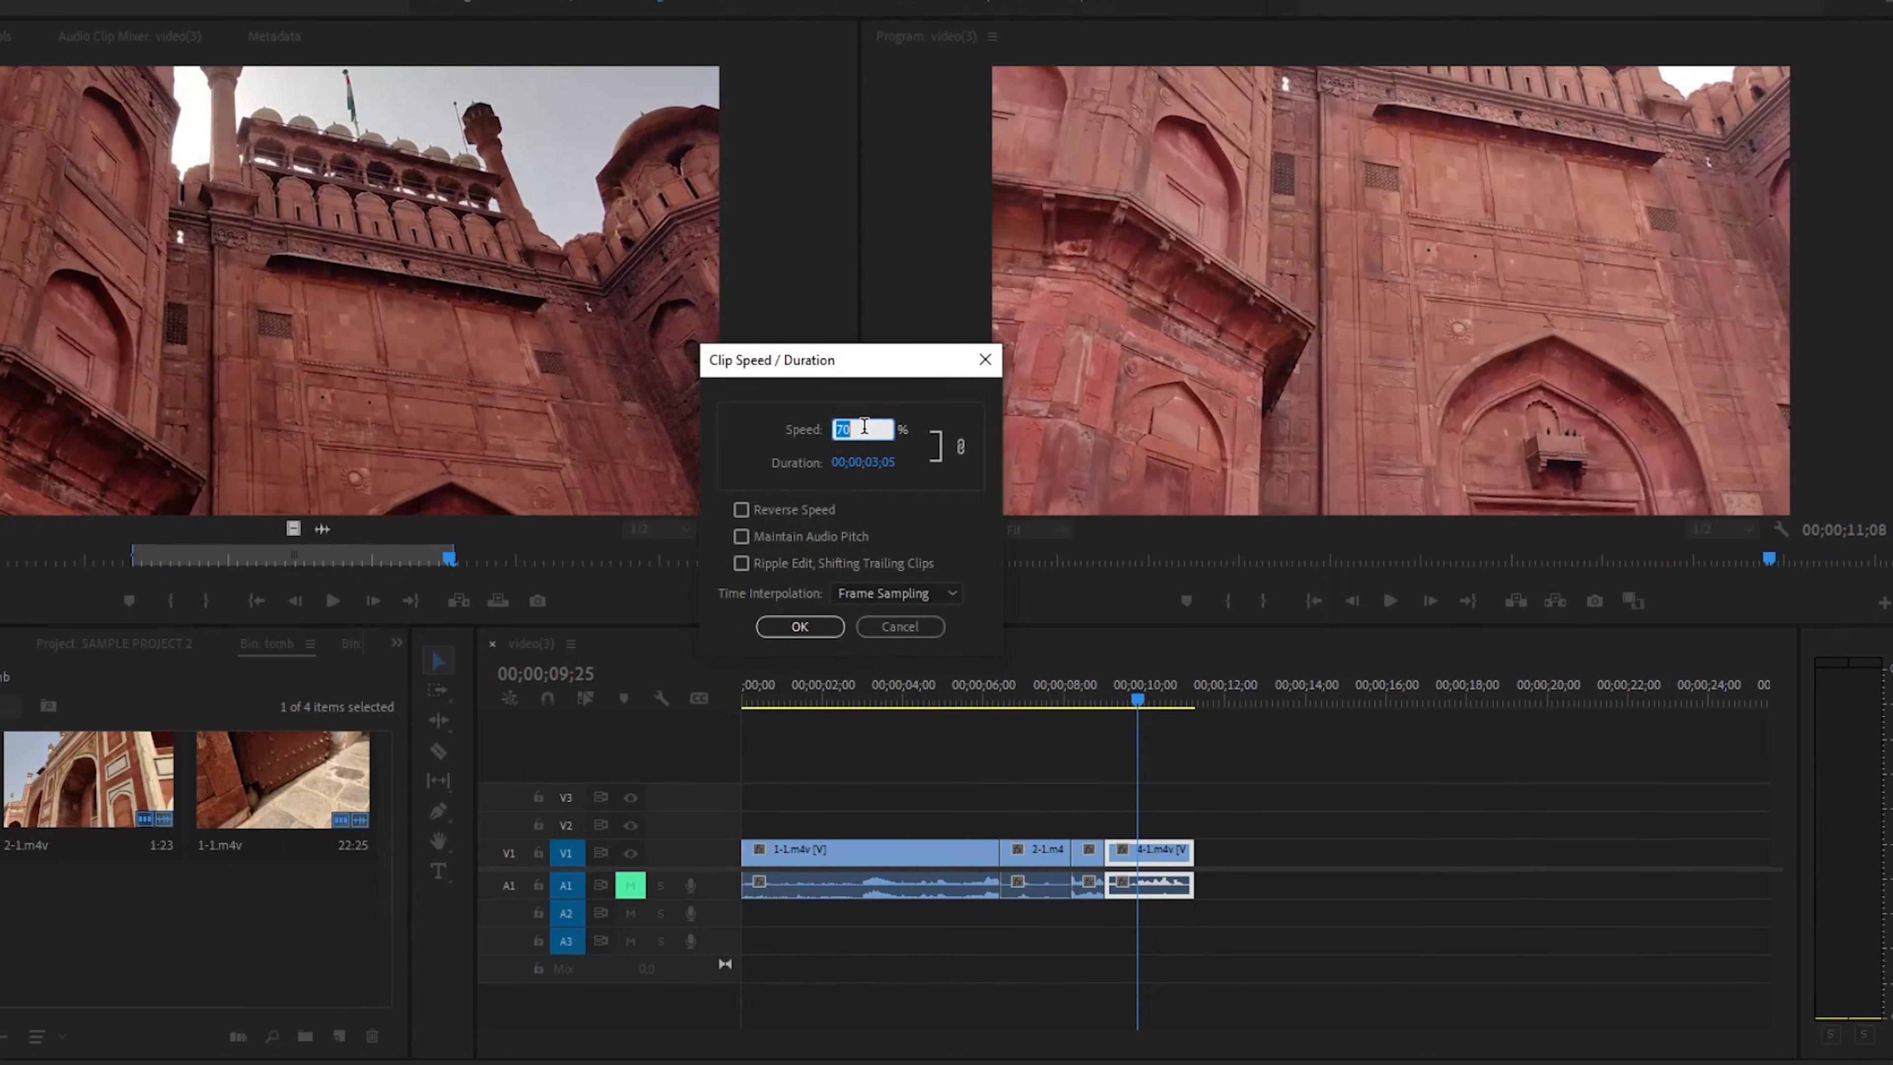
{"action": "left_click", "coordinate": [934, 594]}
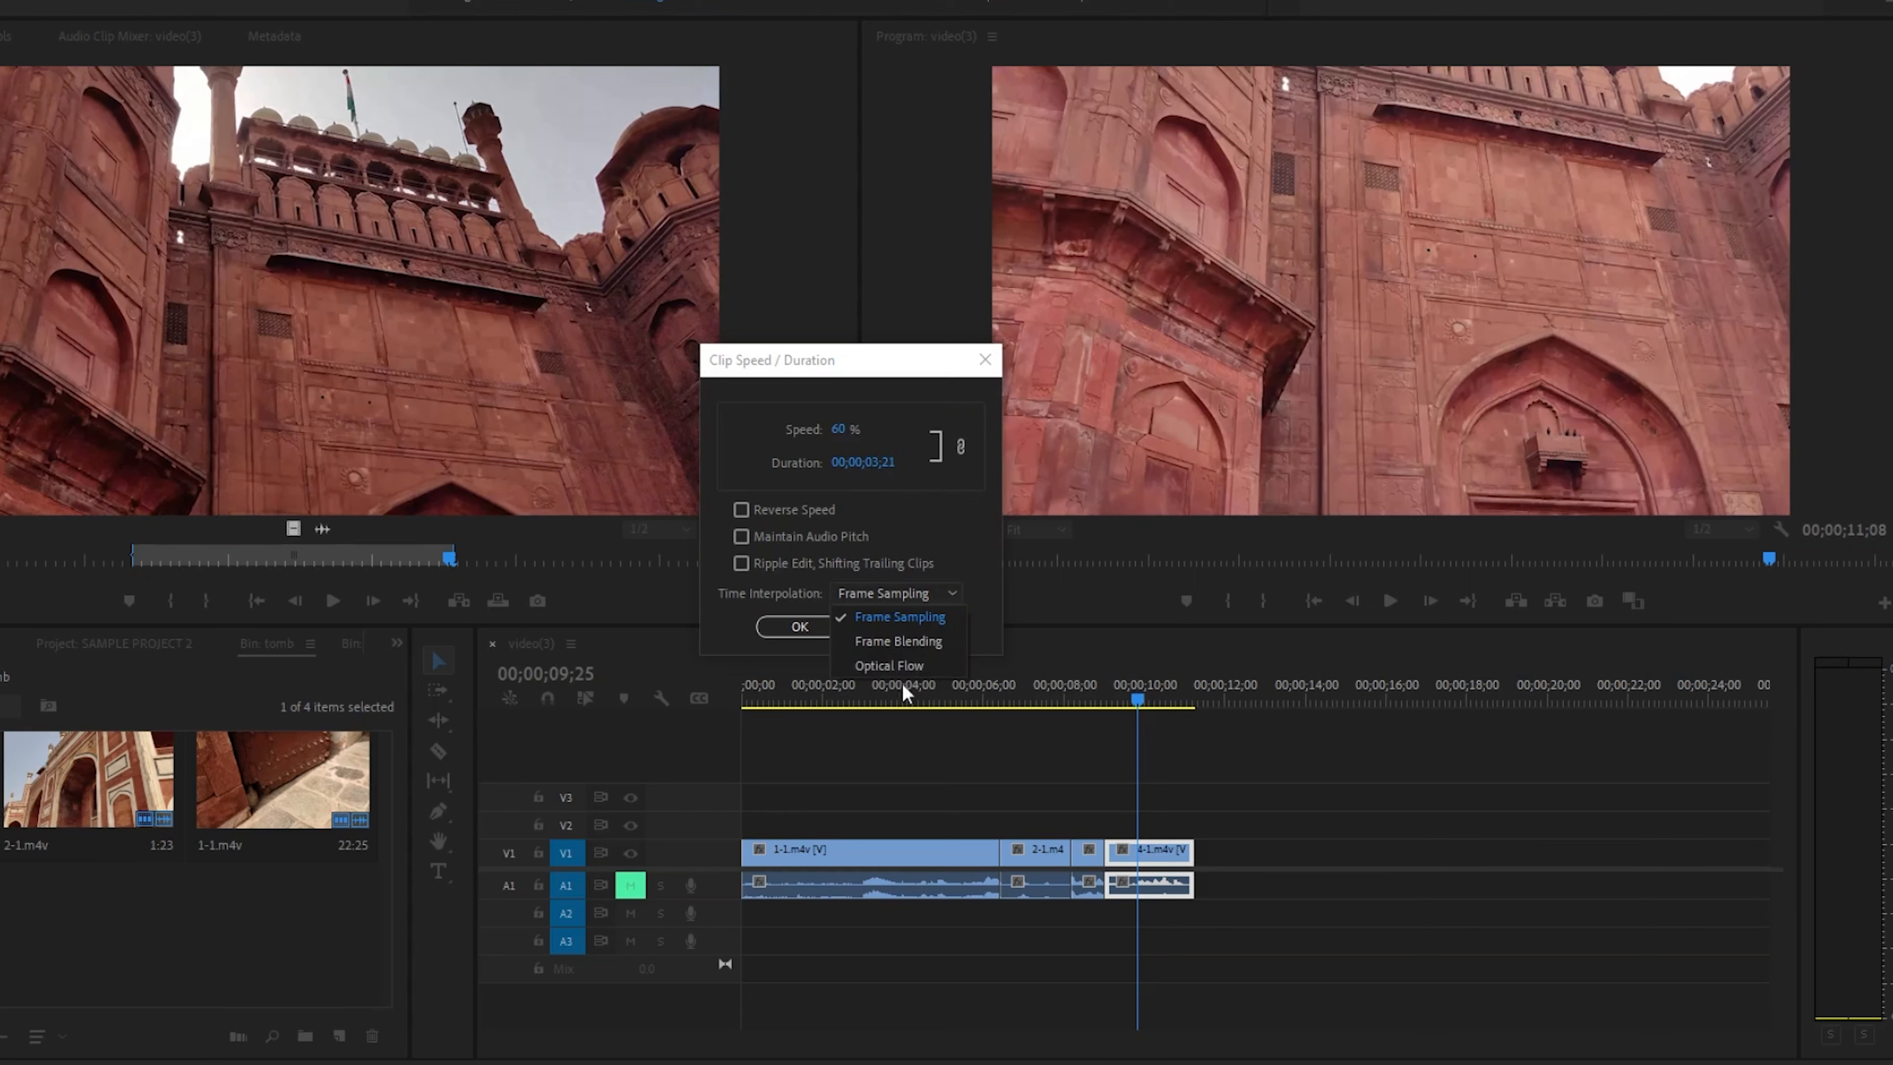
{"action": "left_click", "coordinate": [902, 669]}
{"action": "left_click", "coordinate": [799, 626]}
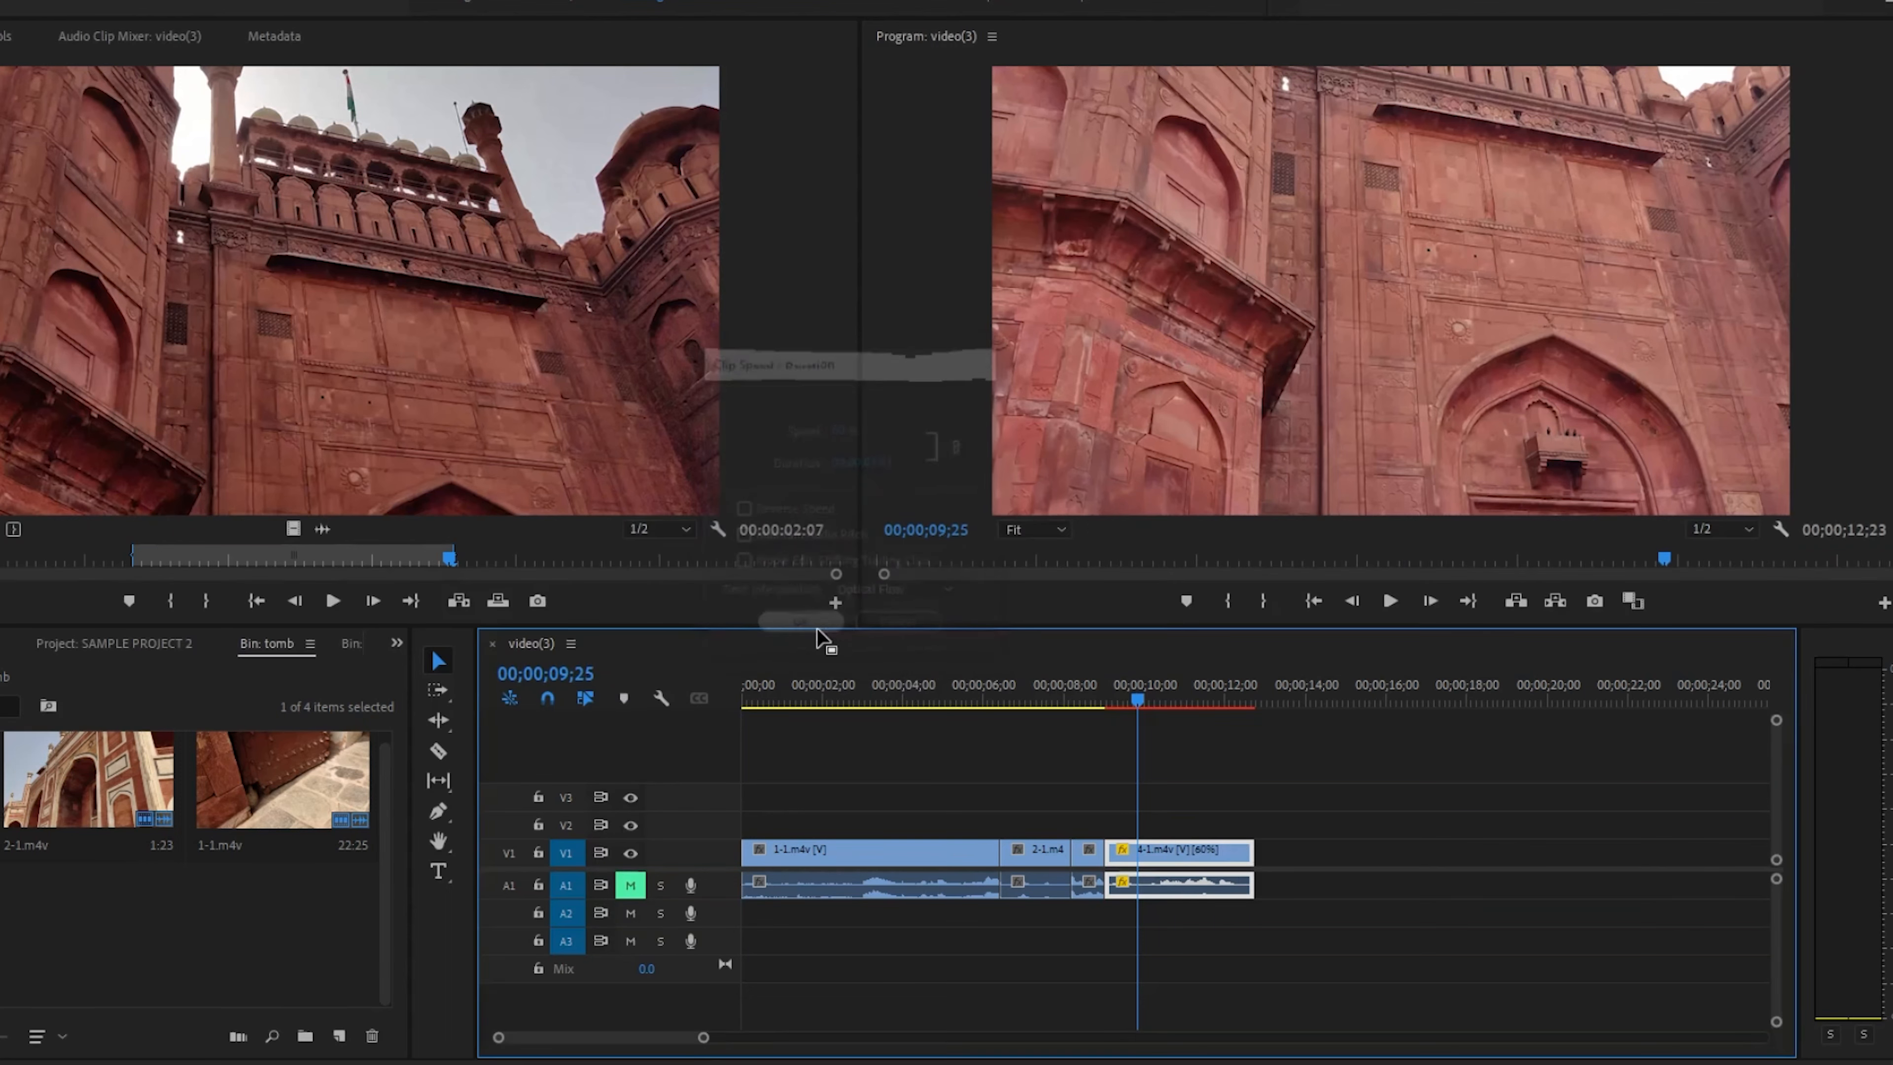
- Play from the 3-1.m4v clip into the slowed 4-1.m4v clip and scrub through the sequence
{"action": "left_click", "coordinate": [1080, 701]}
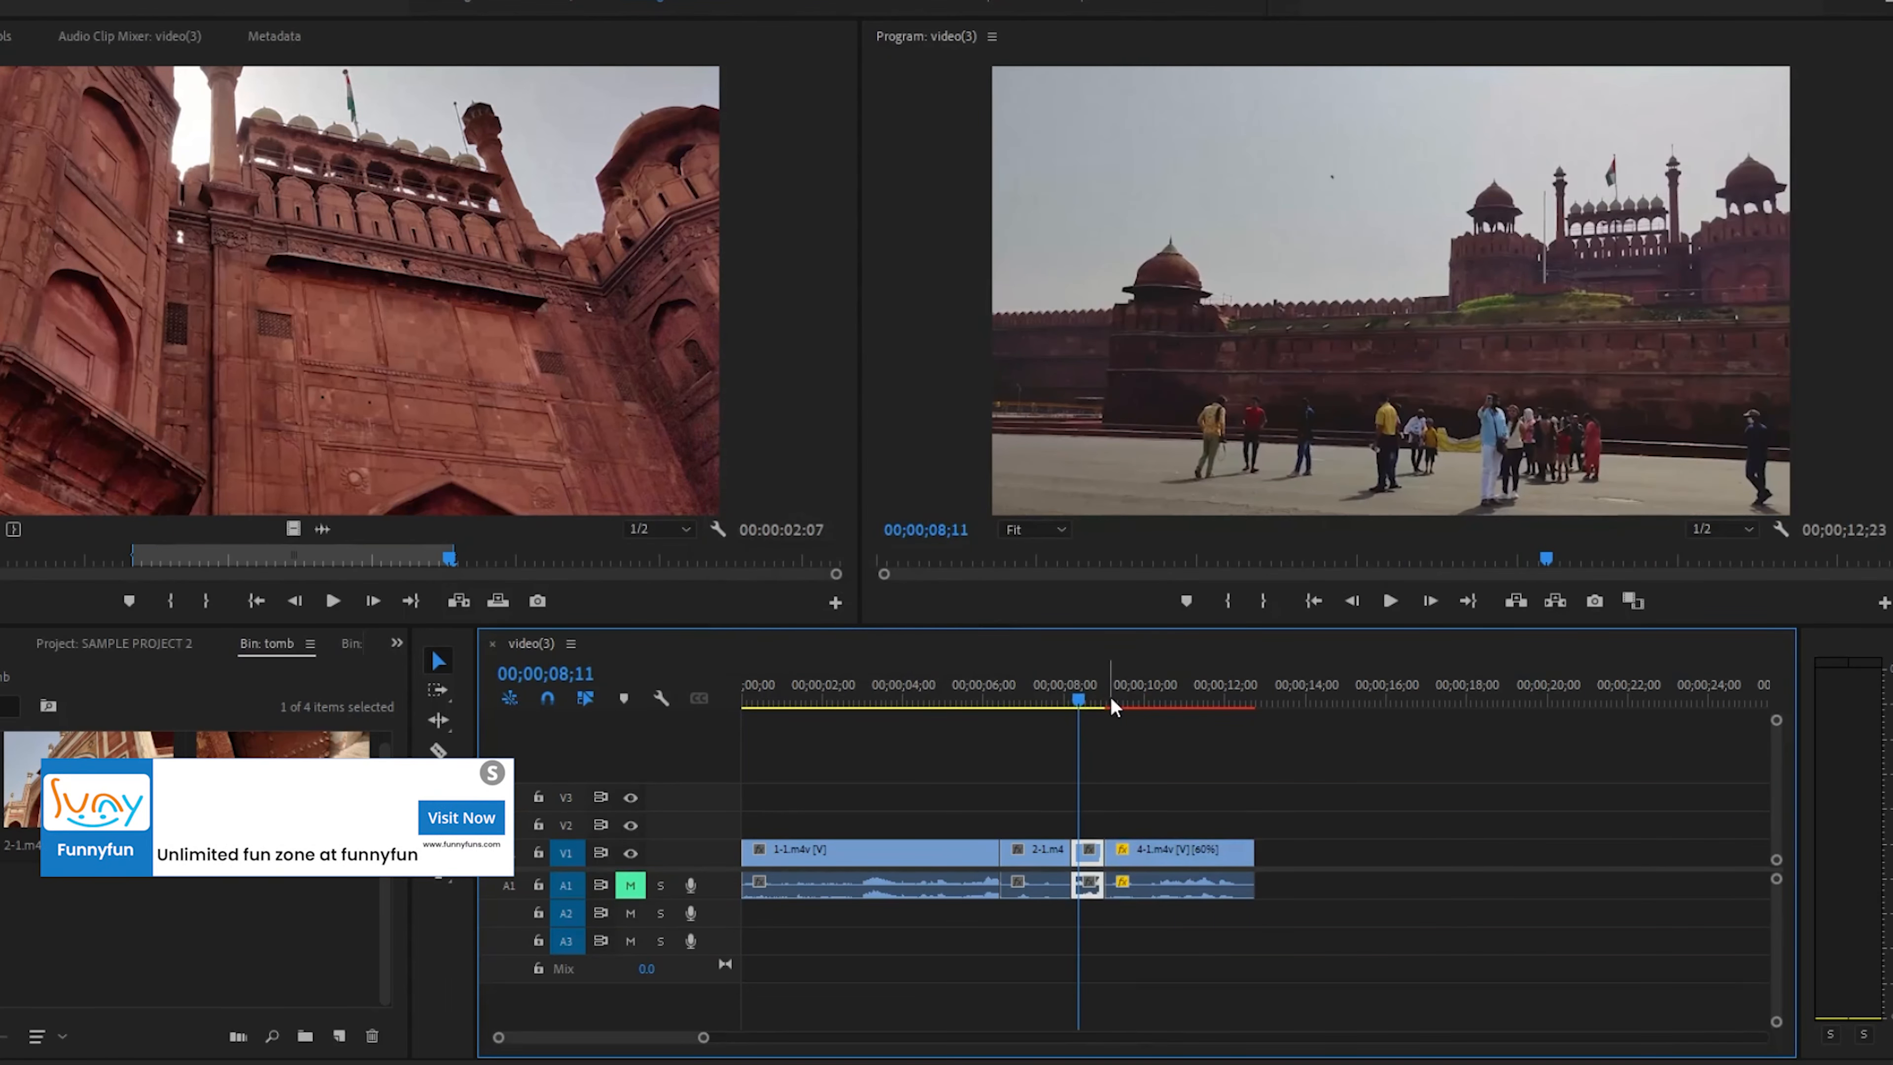
{"action": "key", "text": "space"}
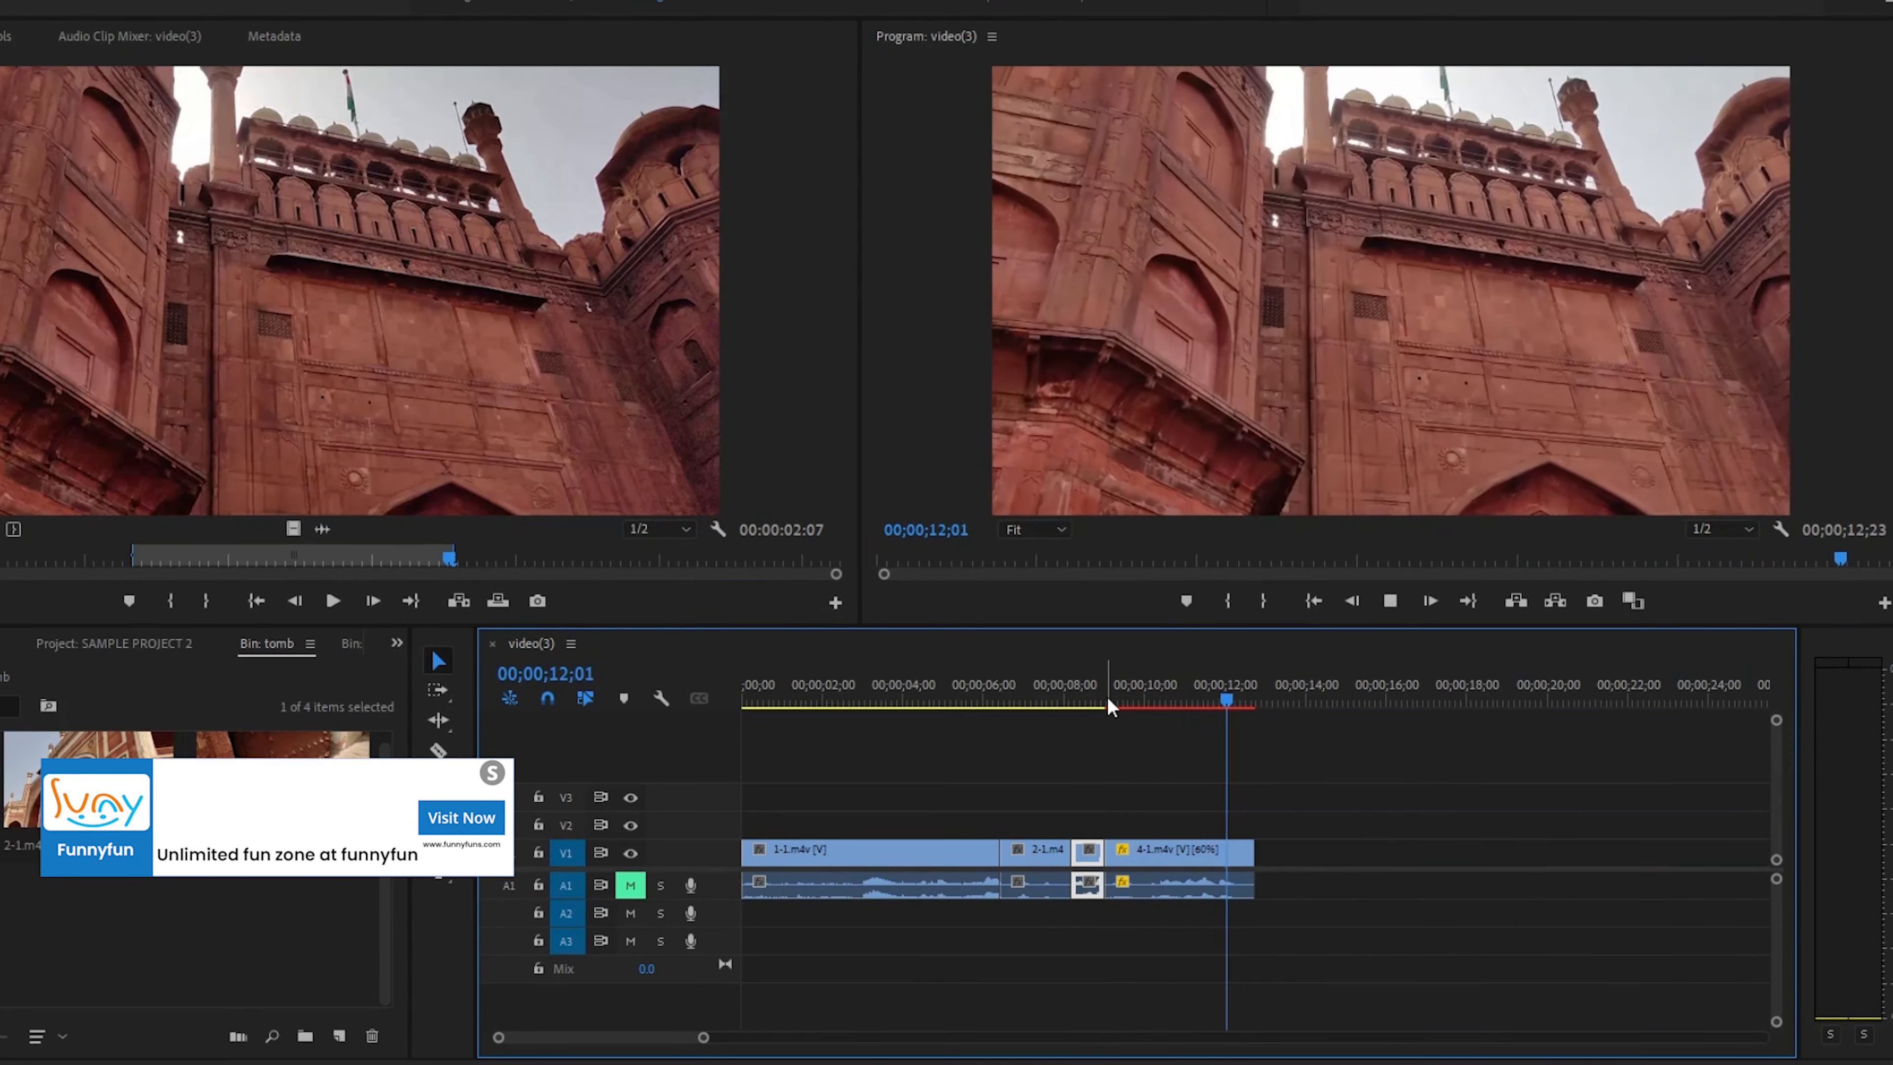
{"action": "left_click_drag", "start_coordinate": [1230, 696], "coordinate": [744, 705]}
{"action": "left_click_drag", "start_coordinate": [995, 712], "coordinate": [1235, 721]}
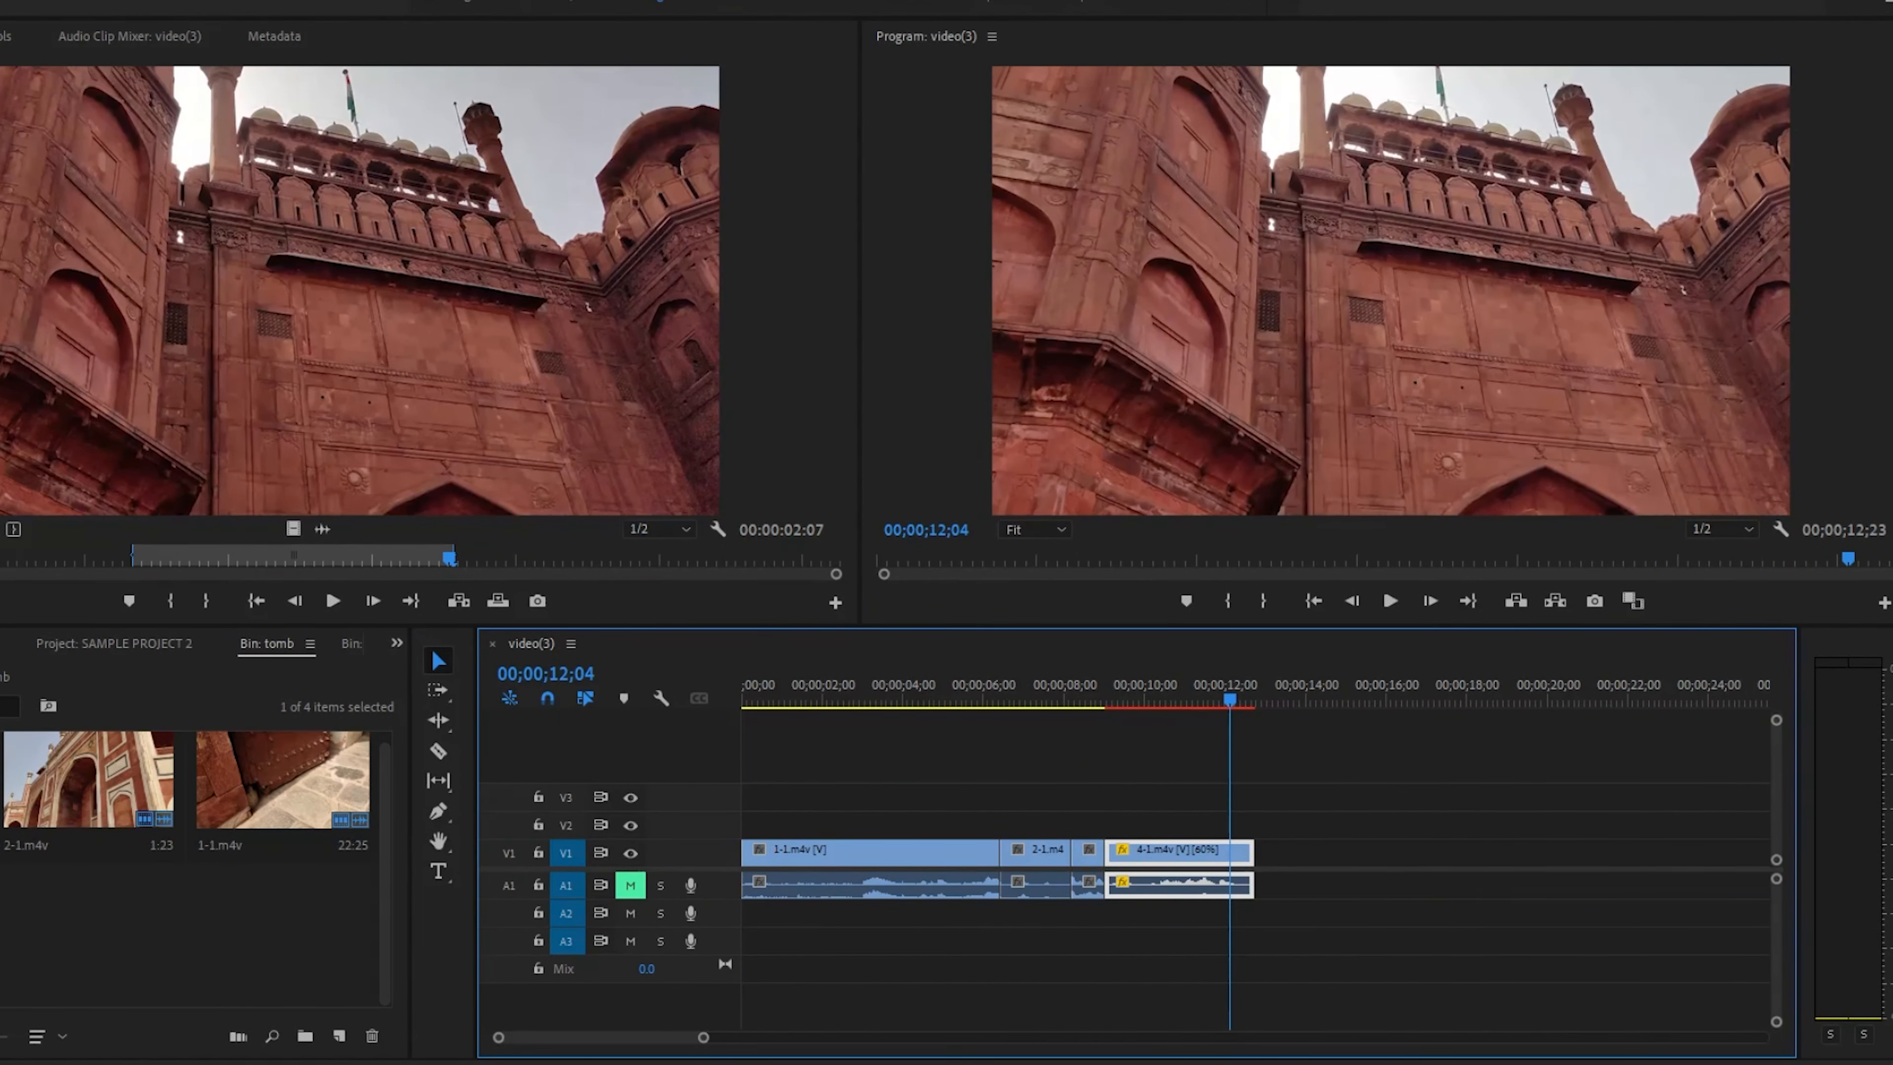
- Show the effect controls and play the sequence from 00;00;00;00
{"action": "left_click", "coordinate": [9, 36]}
{"action": "left_click_drag", "start_coordinate": [1043, 682], "coordinate": [747, 695]}
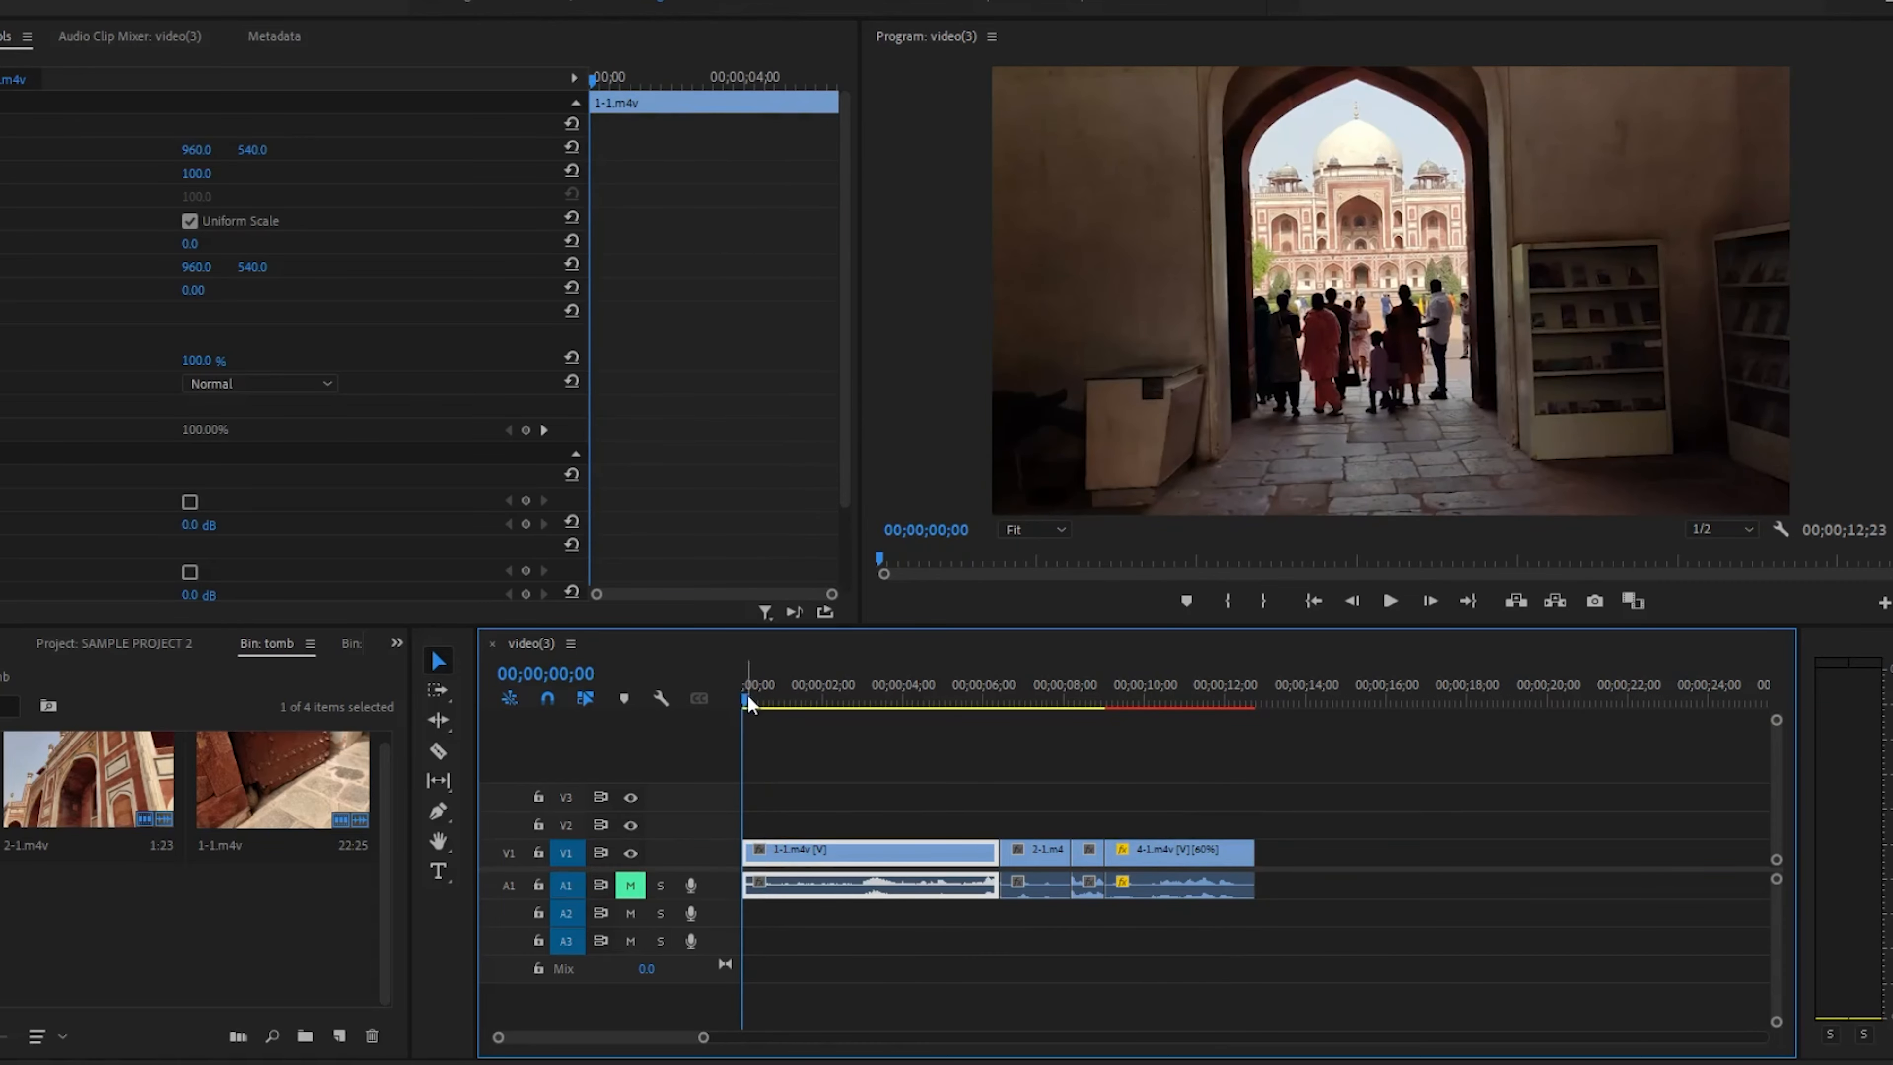
{"action": "key", "text": "space"}
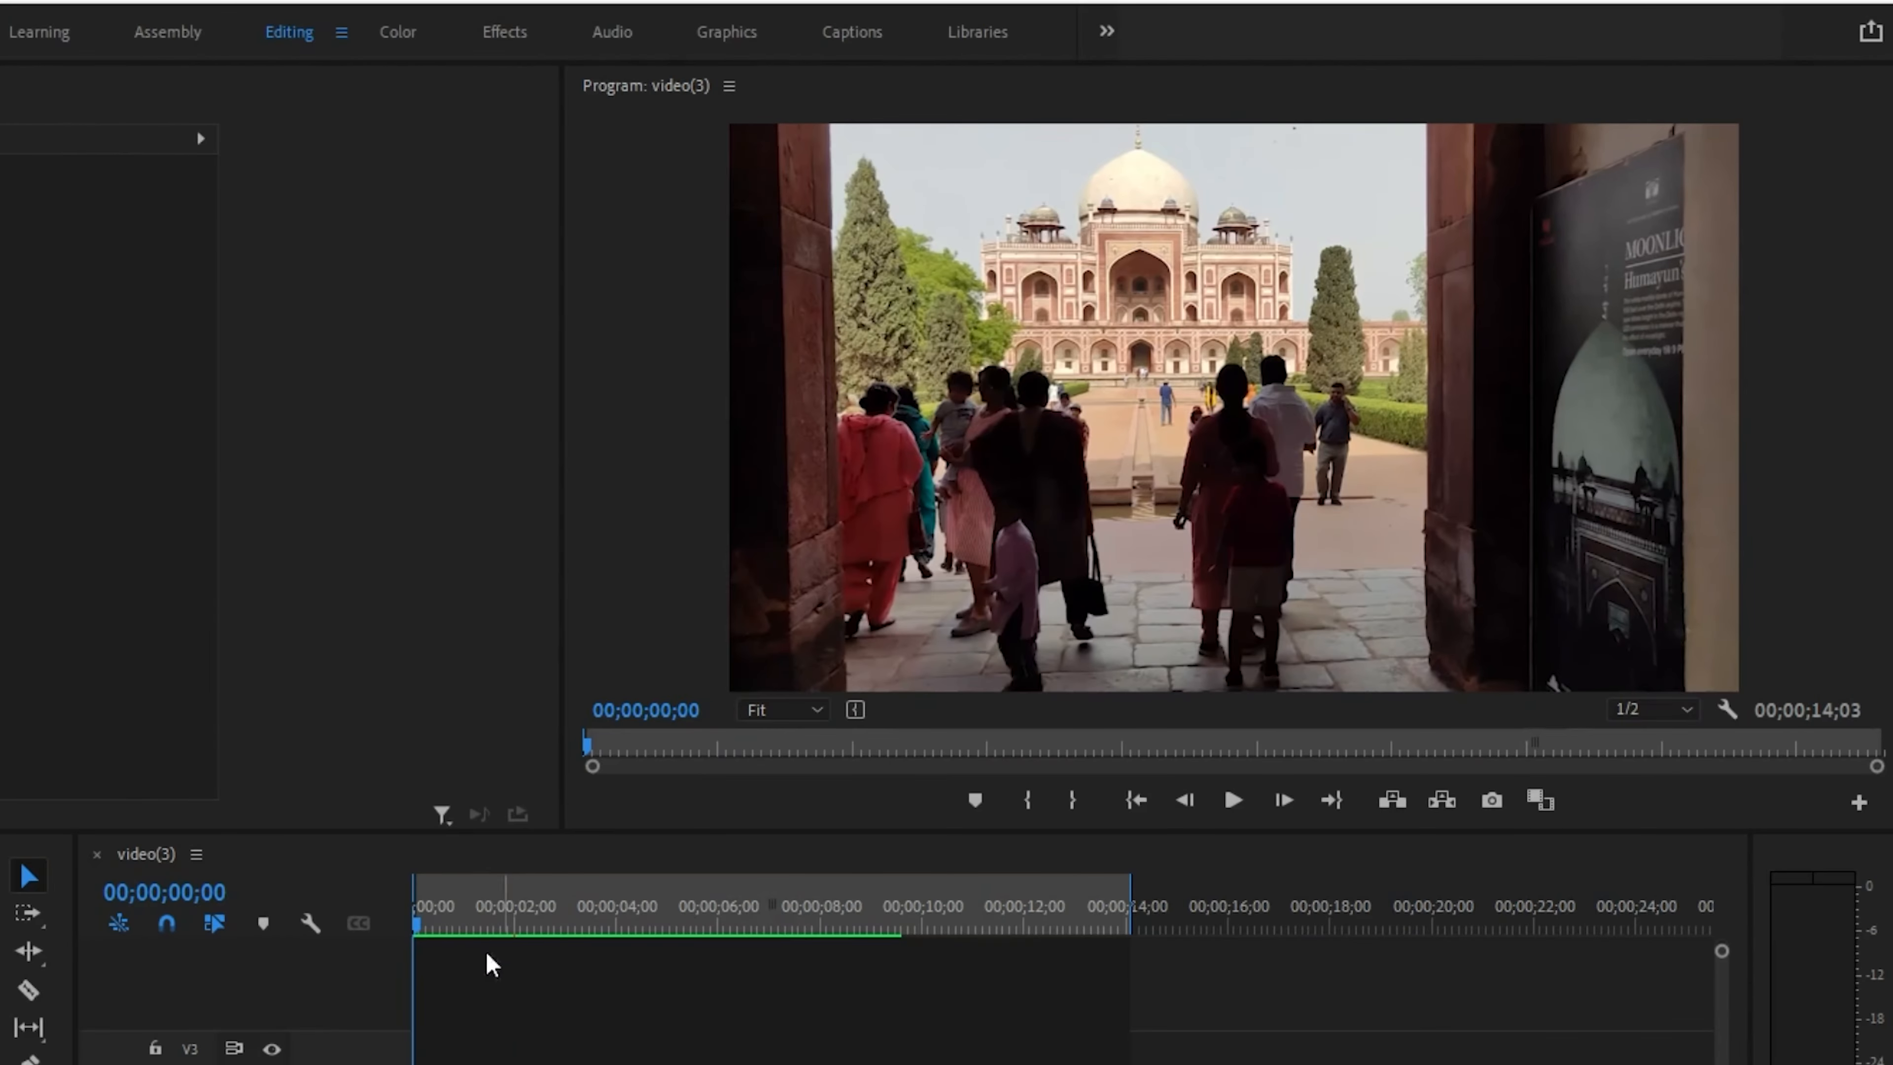
- Return to the start of the rendered video(3) sequence and play the edit
{"action": "left_click", "coordinate": [865, 685]}
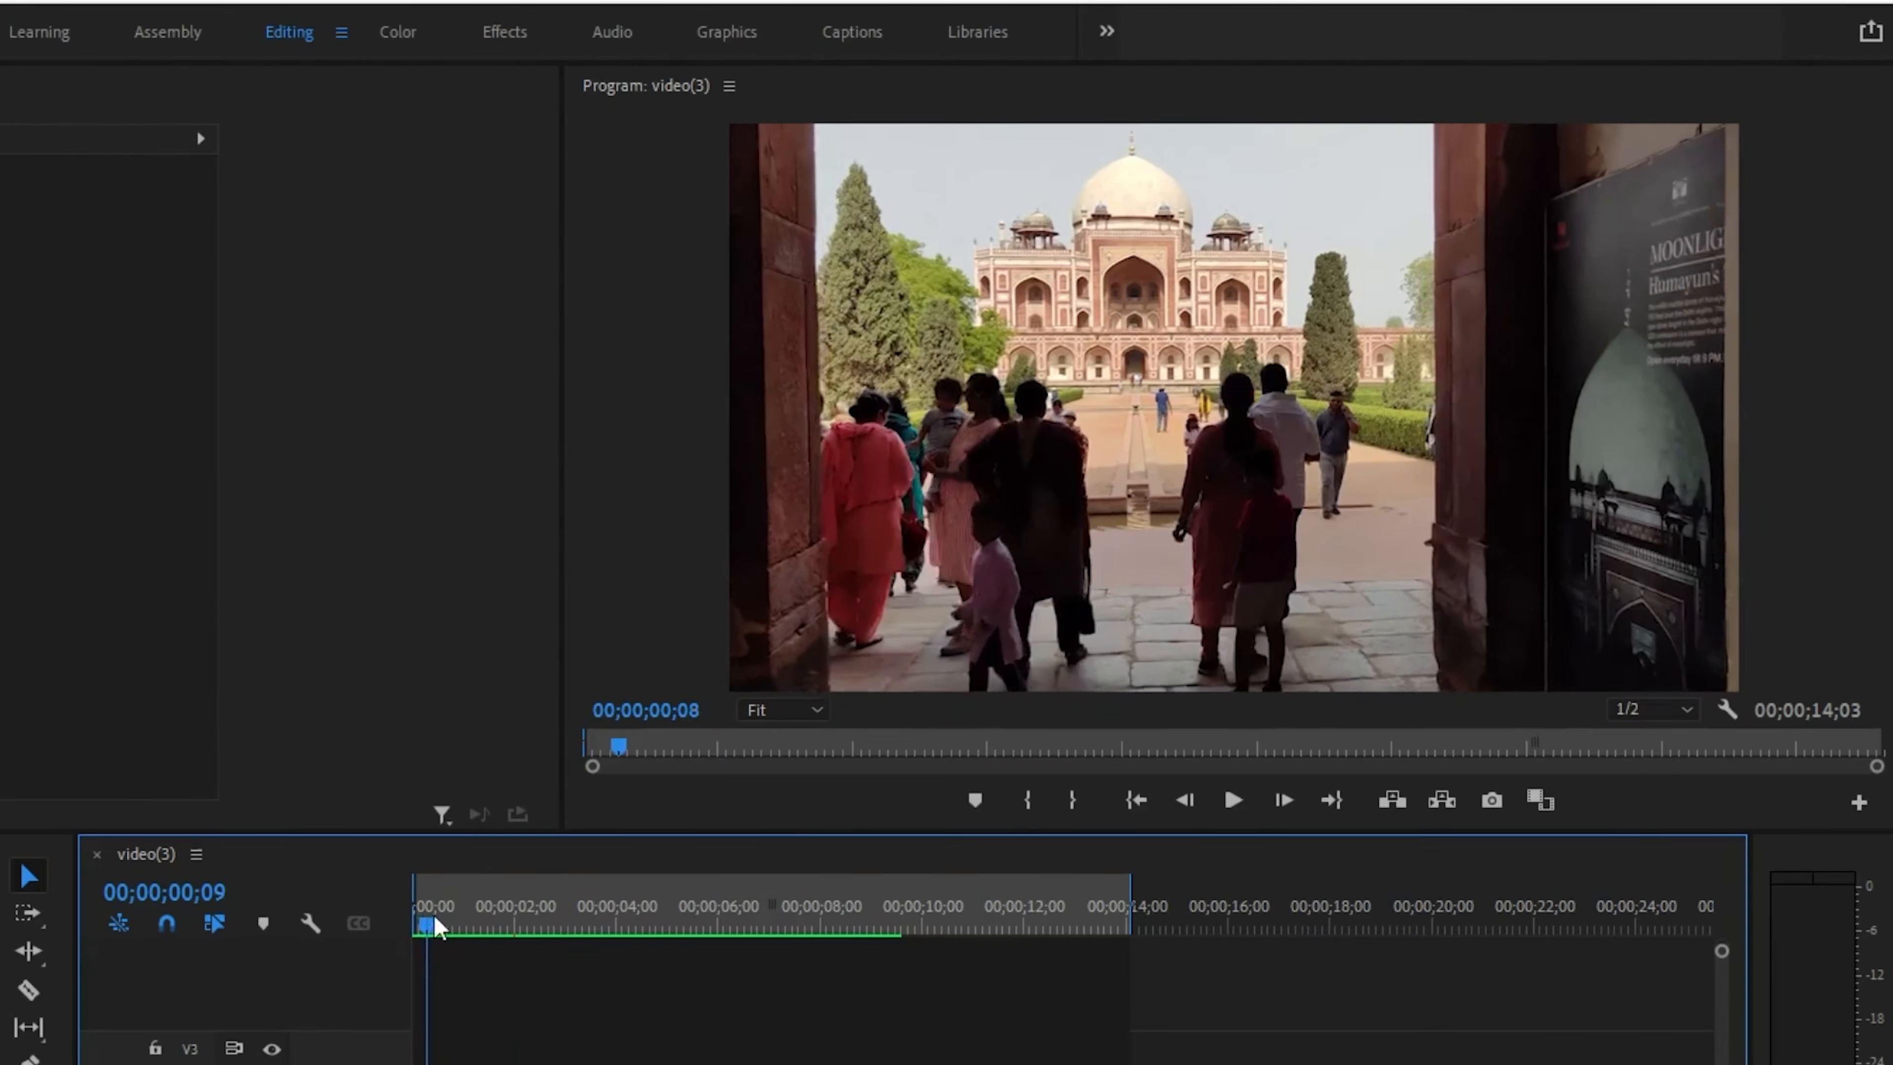
{"action": "left_click_drag", "start_coordinate": [436, 927], "coordinate": [406, 923]}
{"action": "left_click", "coordinate": [1233, 804]}
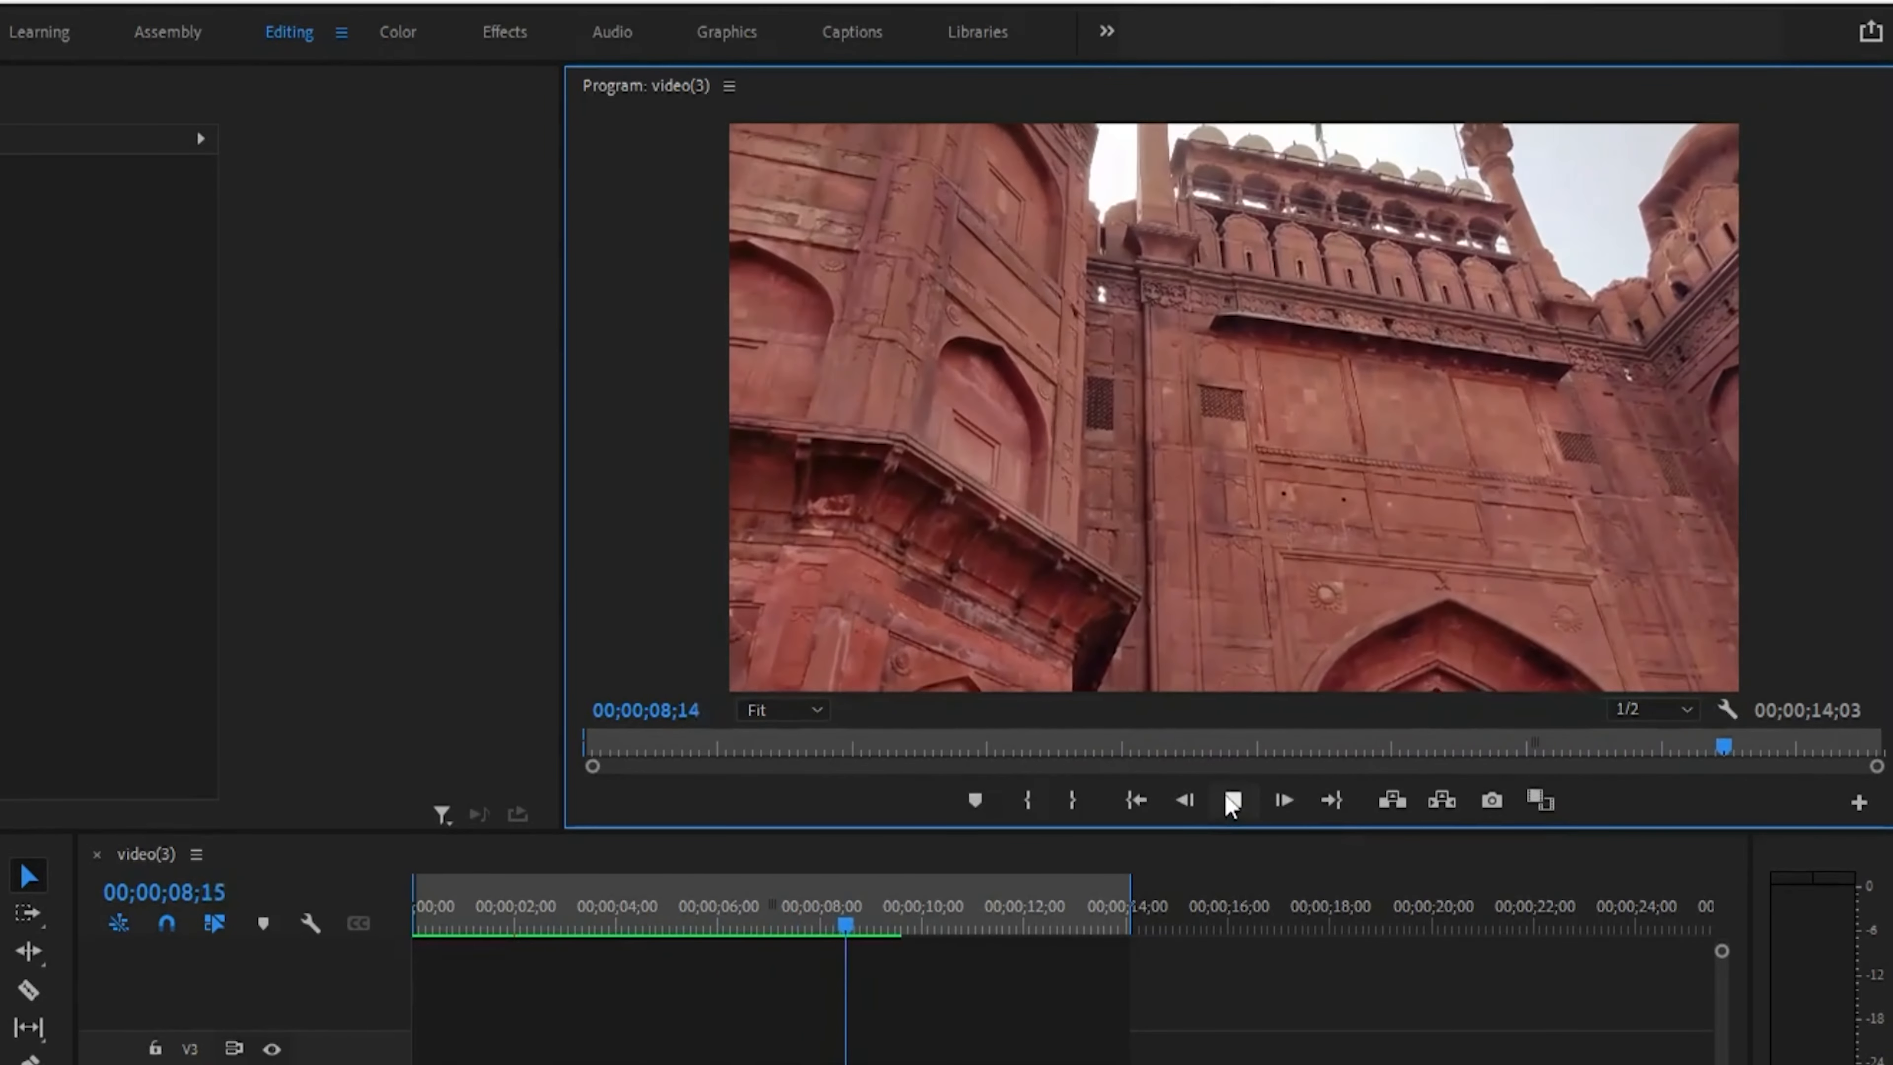
- Replay the video(3) sequence from its start and stop playback
{"action": "left_click", "coordinate": [1232, 804]}
{"action": "left_click_drag", "start_coordinate": [889, 922], "coordinate": [413, 922]}
{"action": "left_click", "coordinate": [1236, 800]}
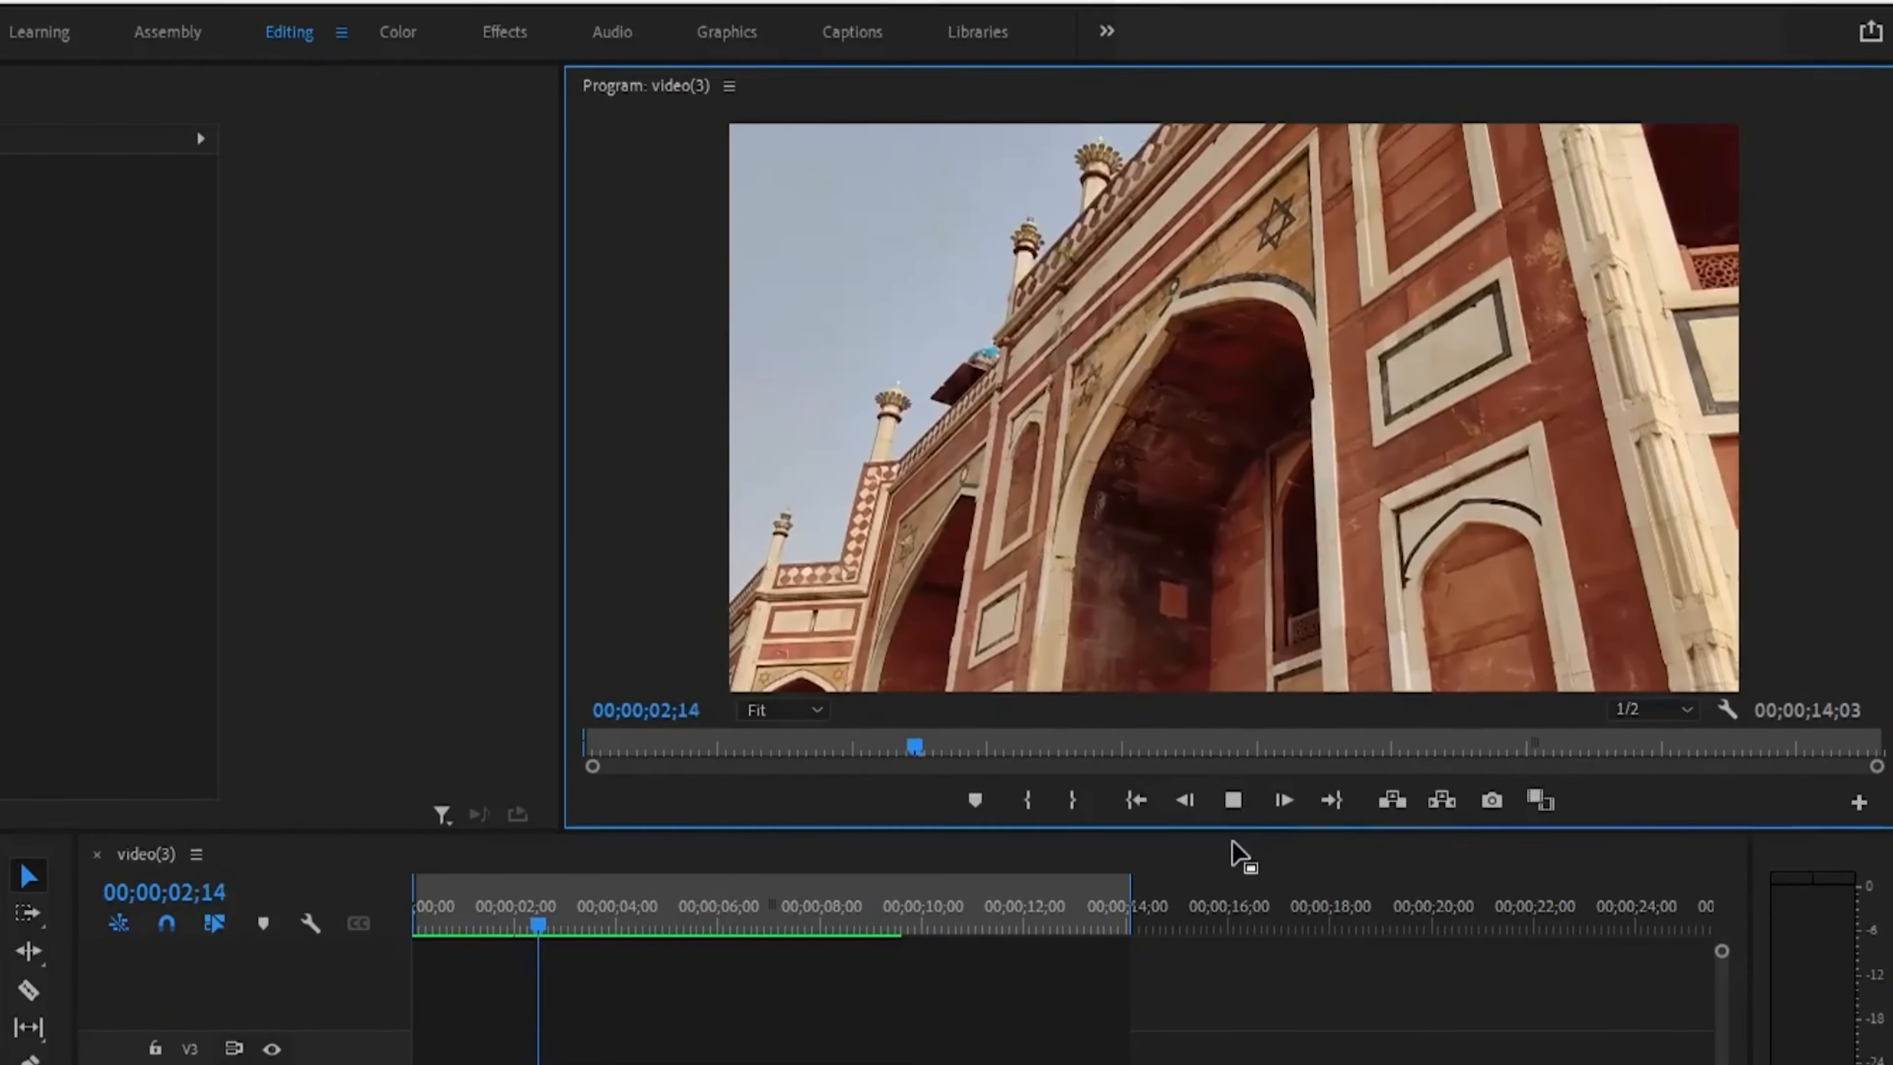
{"action": "left_click", "coordinate": [1235, 804]}
- Show the effect controls for the 1-1.m4v clip with the playhead at 00;00;00;00
{"action": "key", "text": "shift+5"}
{"action": "left_click", "coordinate": [452, 910]}
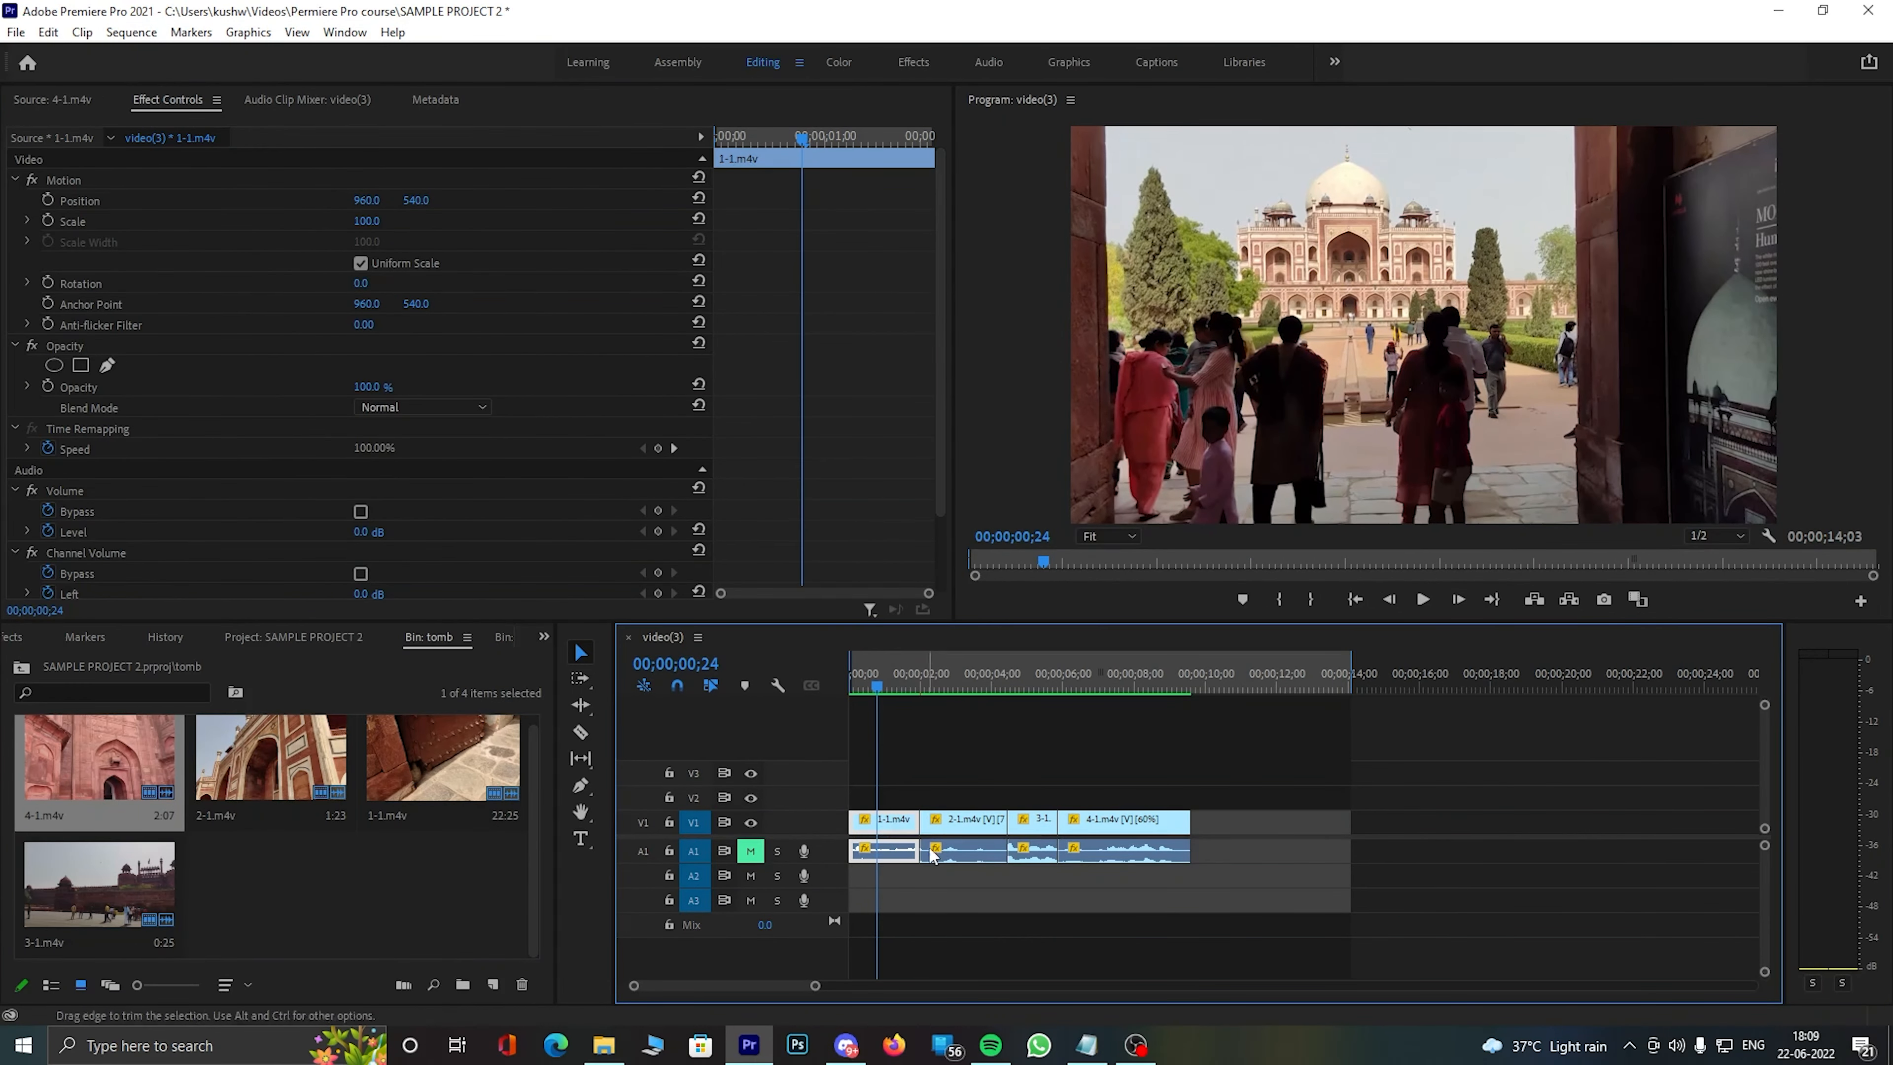
{"action": "left_click_drag", "start_coordinate": [879, 676], "coordinate": [850, 679]}
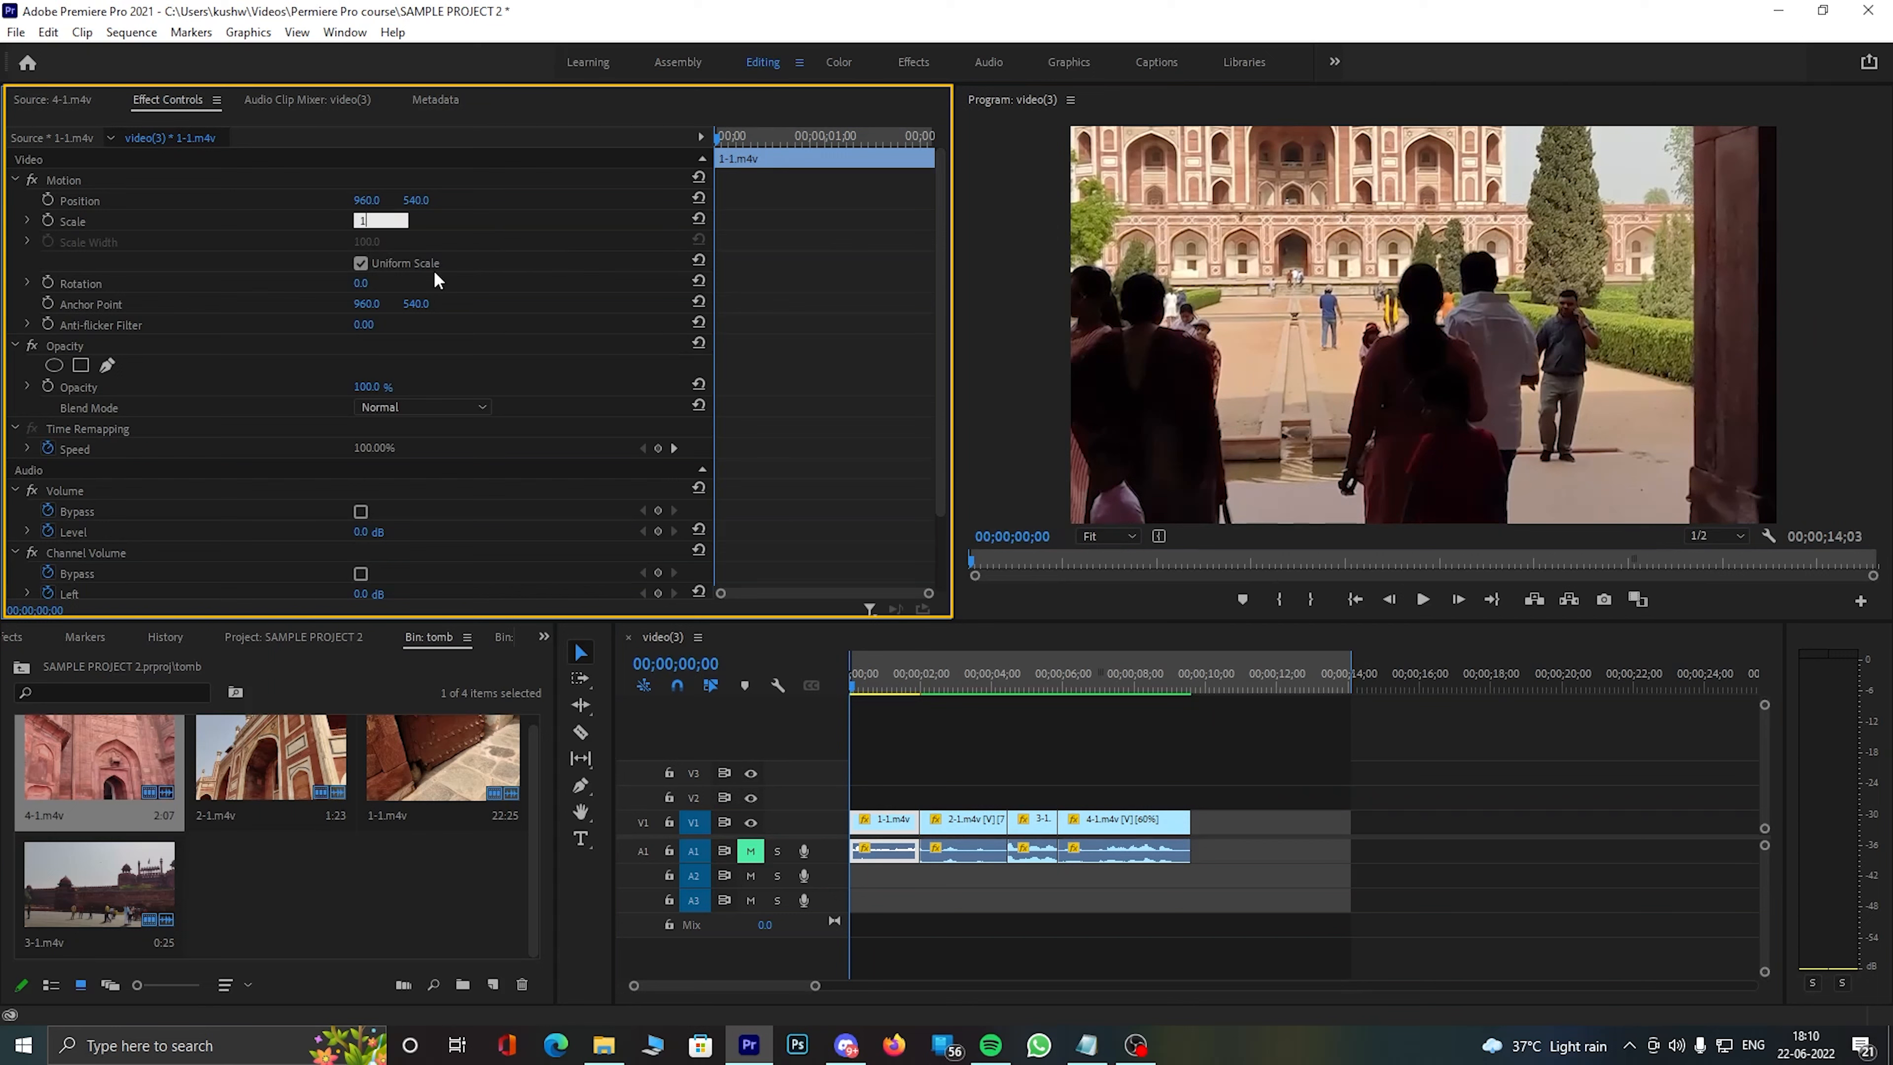
- Try enlarging the 1-1.m4v clip to a Scale of 110 and return it to 100
{"action": "key", "text": "Return"}
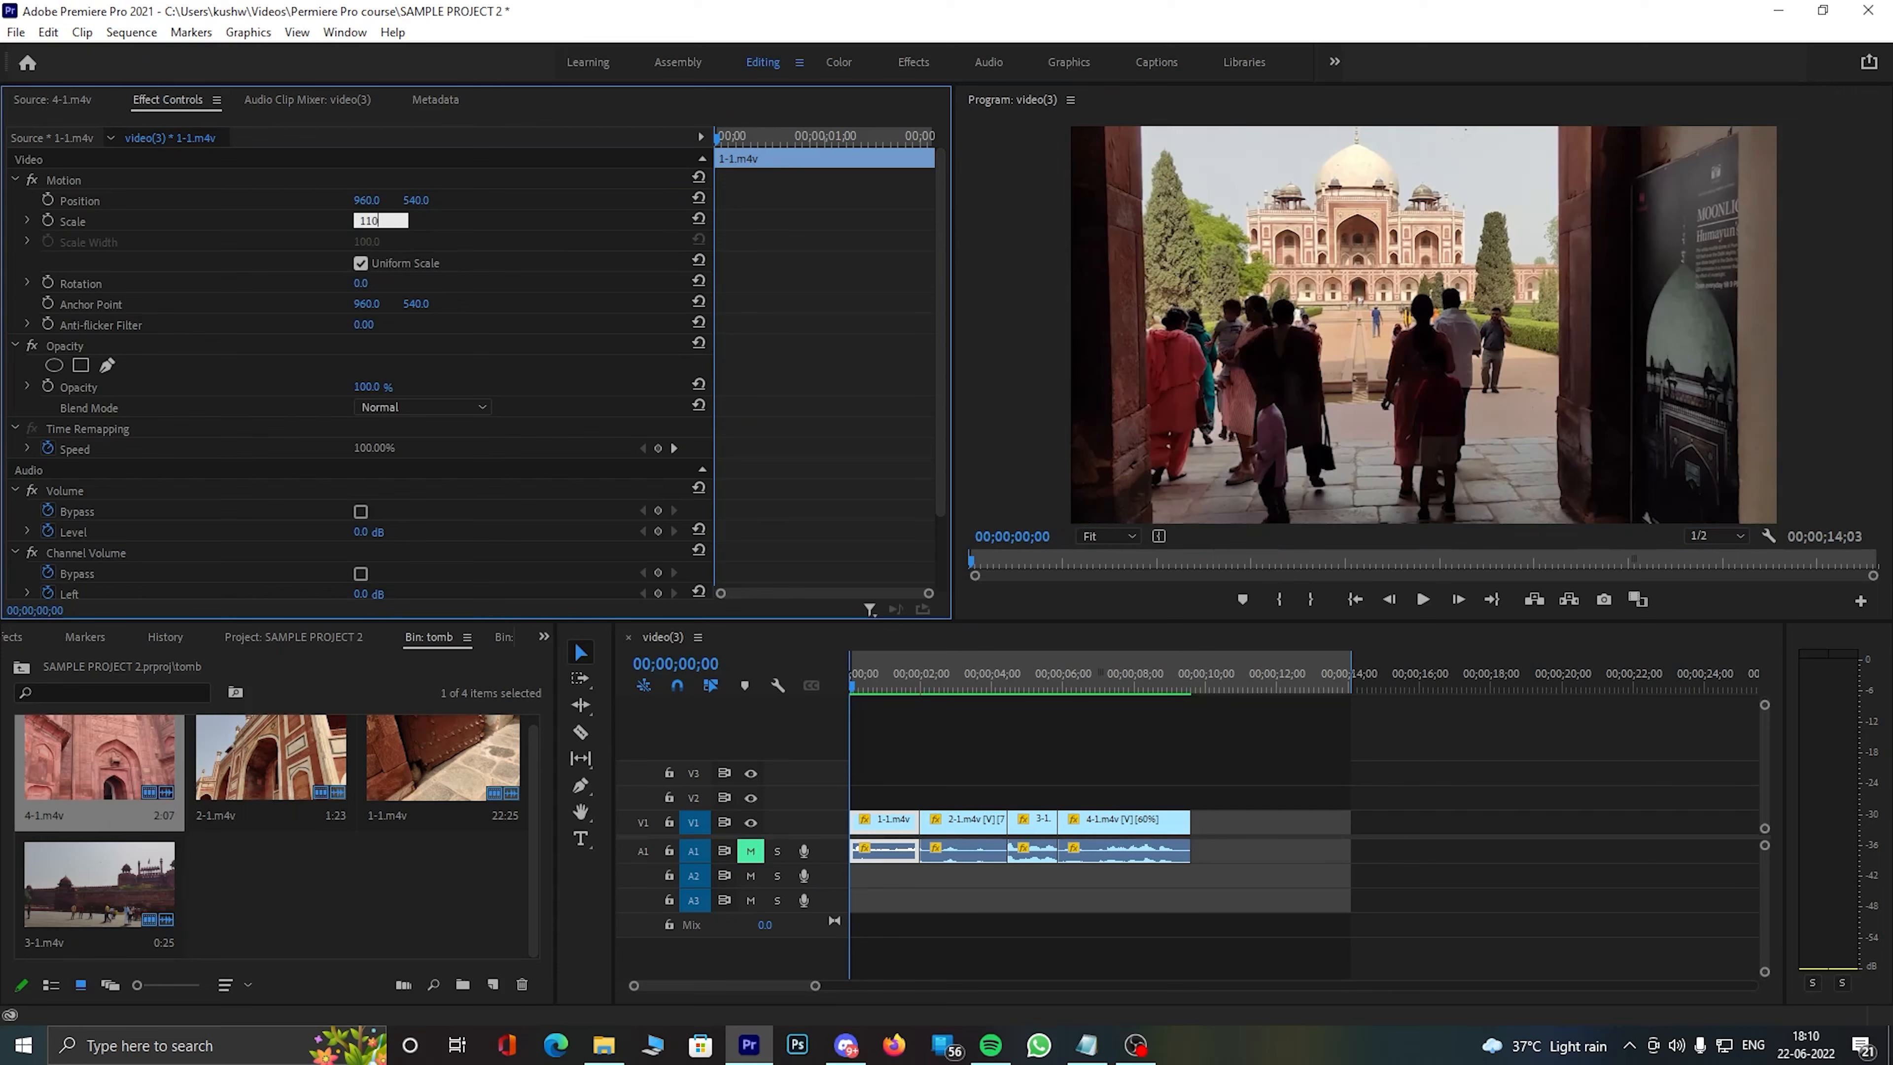
{"action": "key", "text": "Return"}
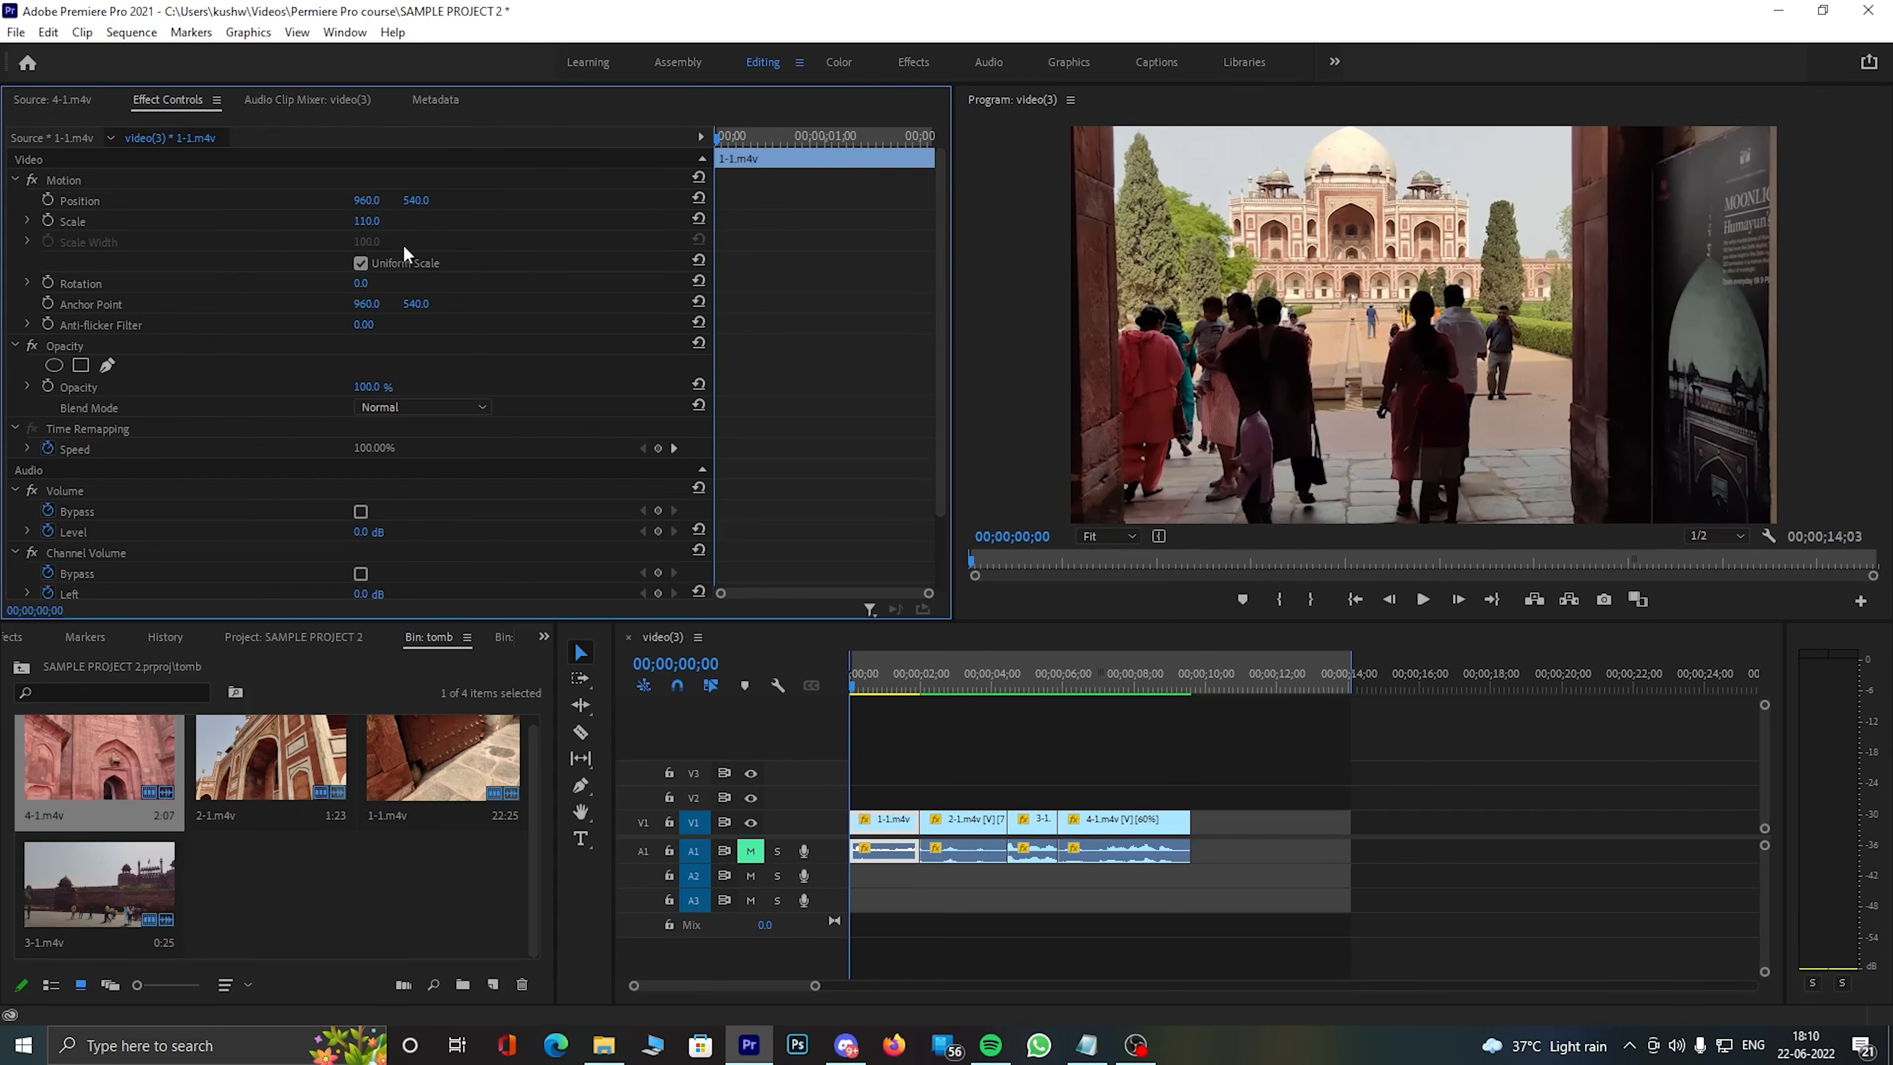
{"action": "mouse_move", "coordinate": [370, 222]}
{"action": "left_mouse_down"}
{"action": "mouse_move", "coordinate": [329, 222]}
{"action": "mouse_move", "coordinate": [390, 222]}
{"action": "mouse_move", "coordinate": [290, 222]}
{"action": "mouse_move", "coordinate": [365, 223]}
{"action": "left_mouse_up"}
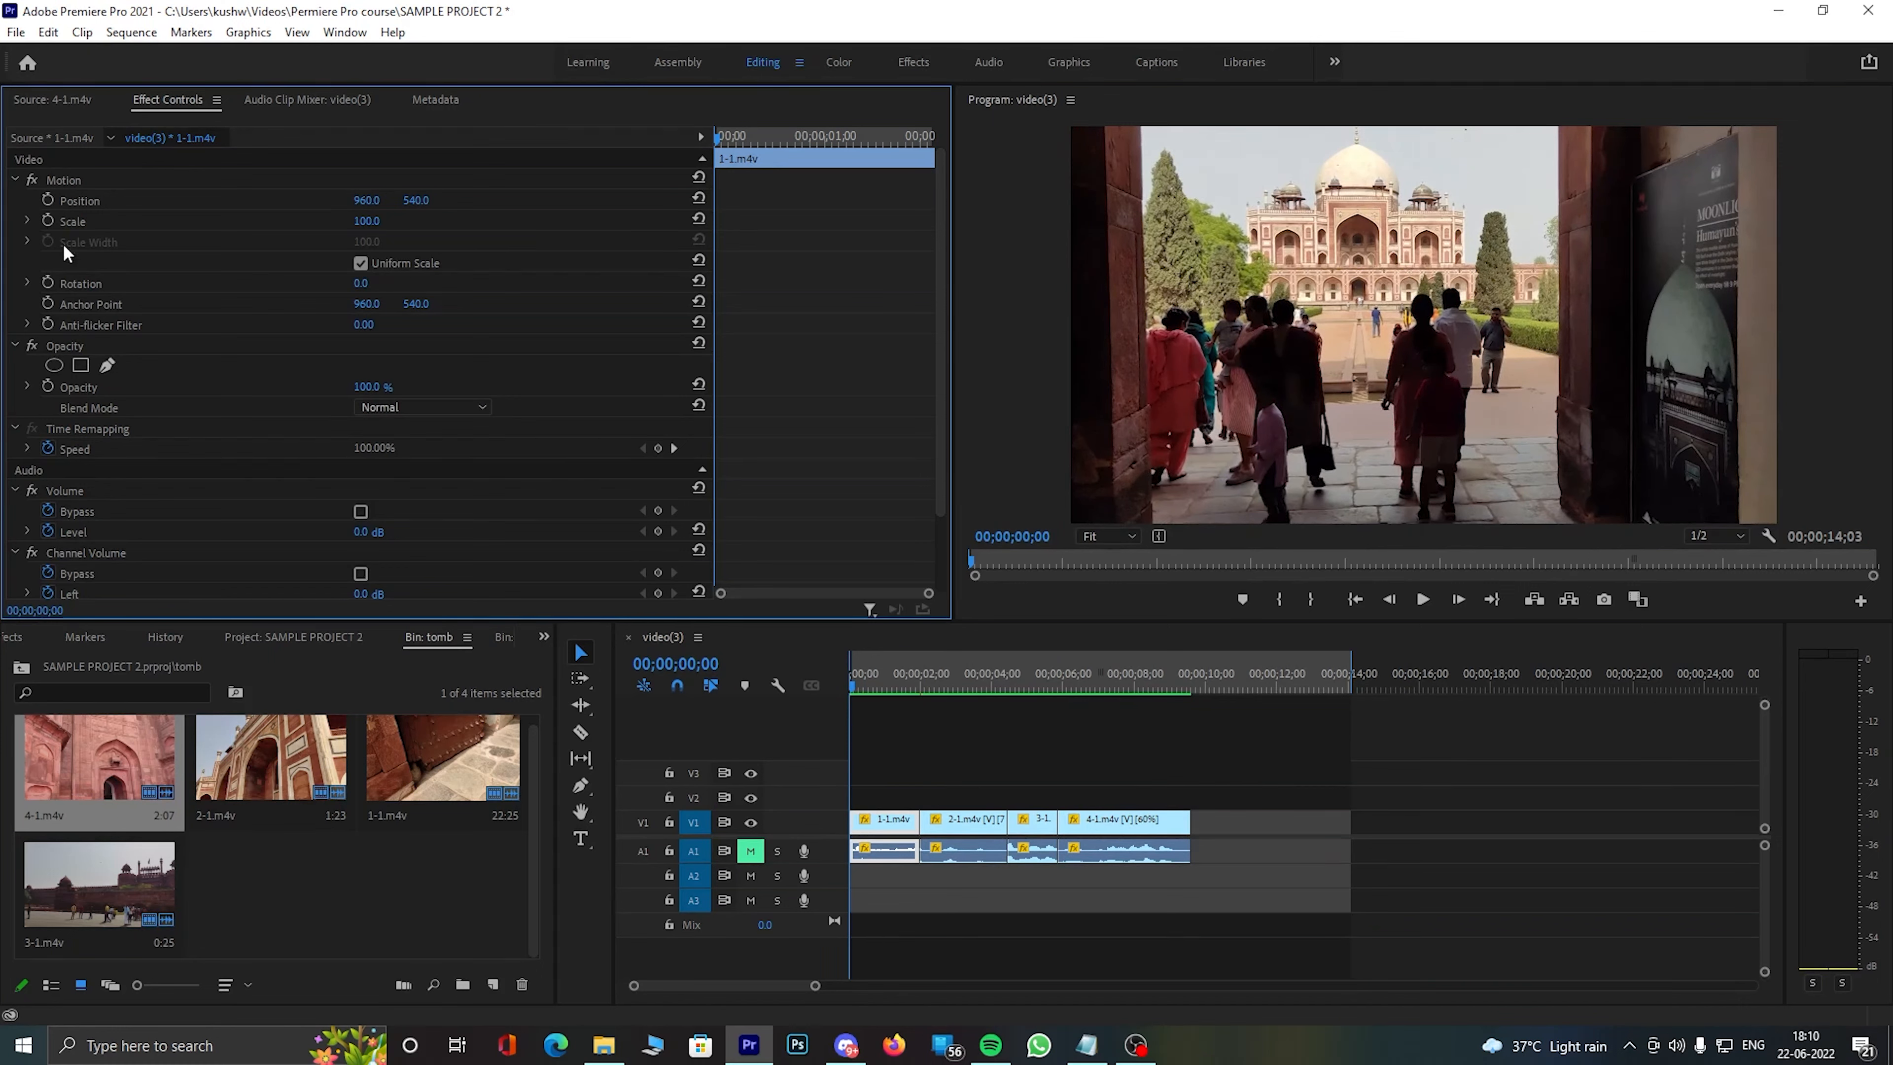
- Set the 1-1.m4v clip's Scale to 130 and turn on Scale keyframing at 00;00;00;00
{"action": "left_click", "coordinate": [847, 682]}
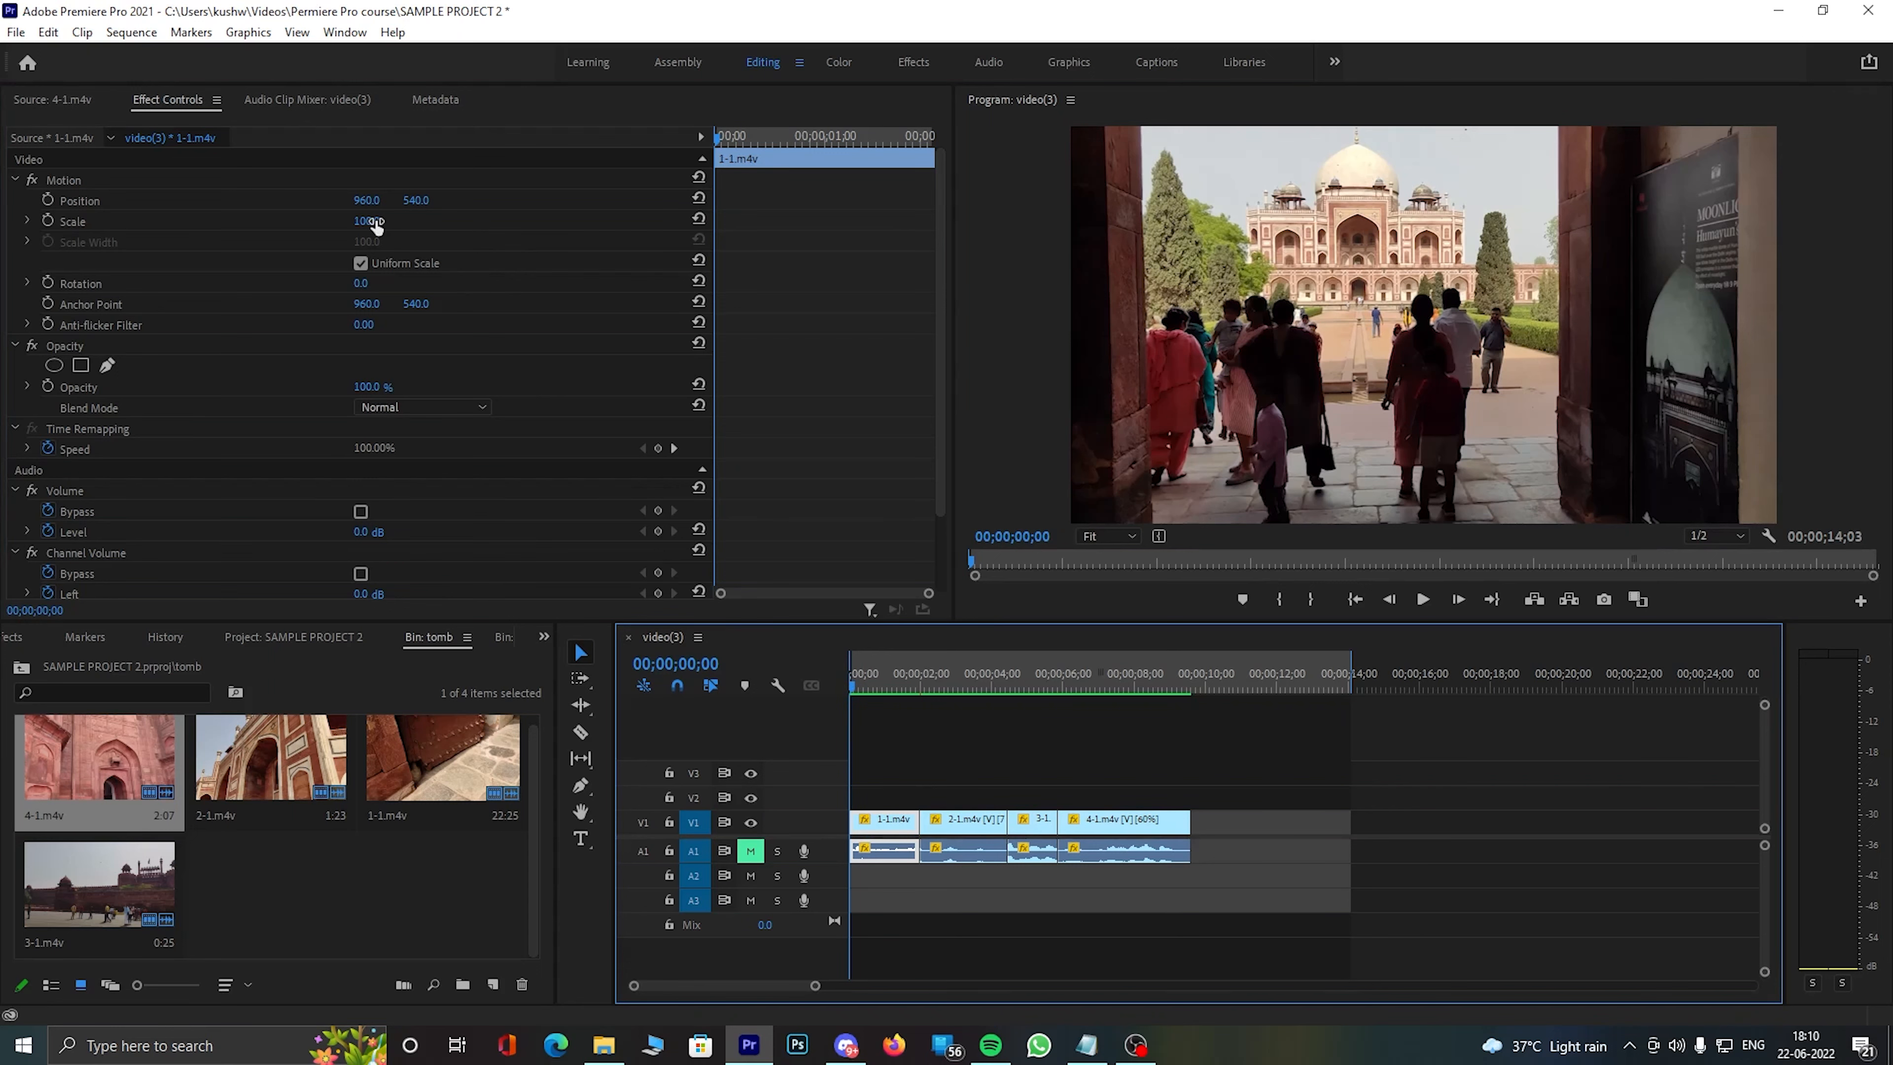
{"action": "left_click", "coordinate": [372, 222]}
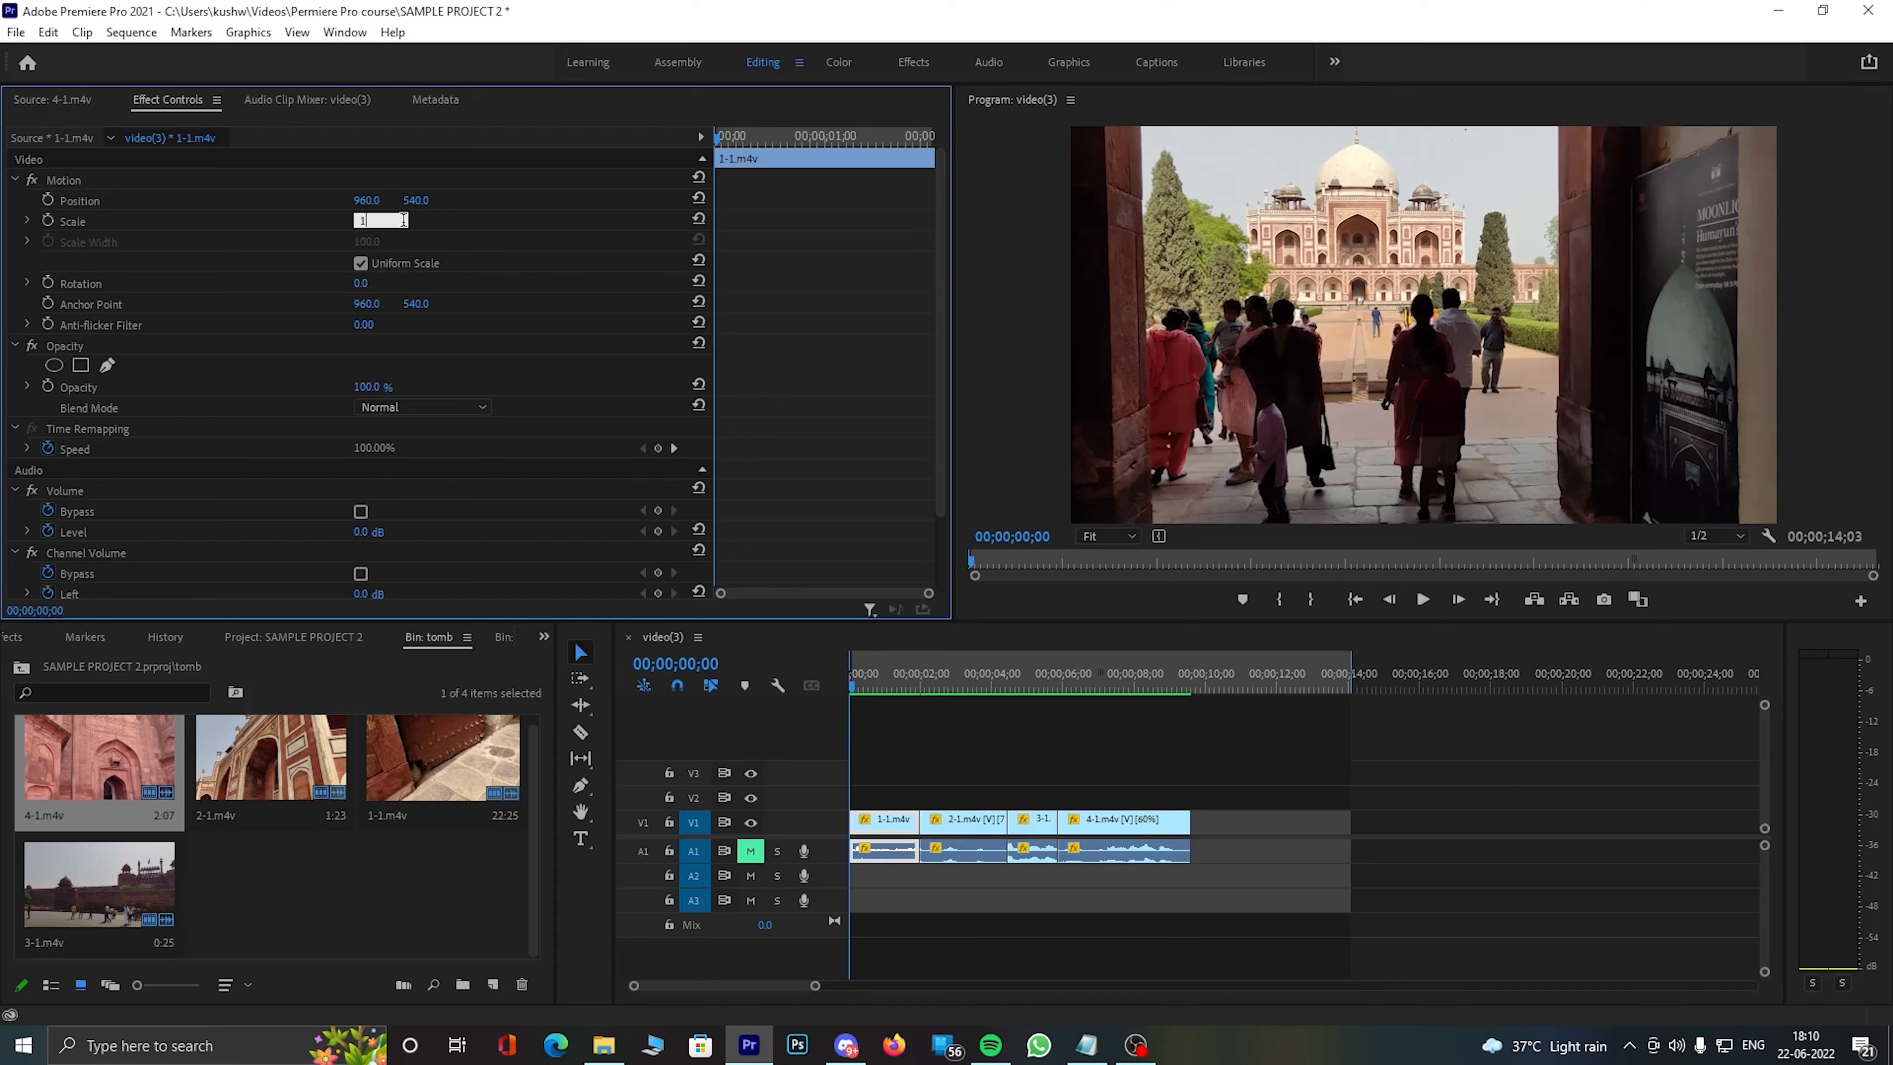
{"action": "left_click", "coordinate": [417, 249]}
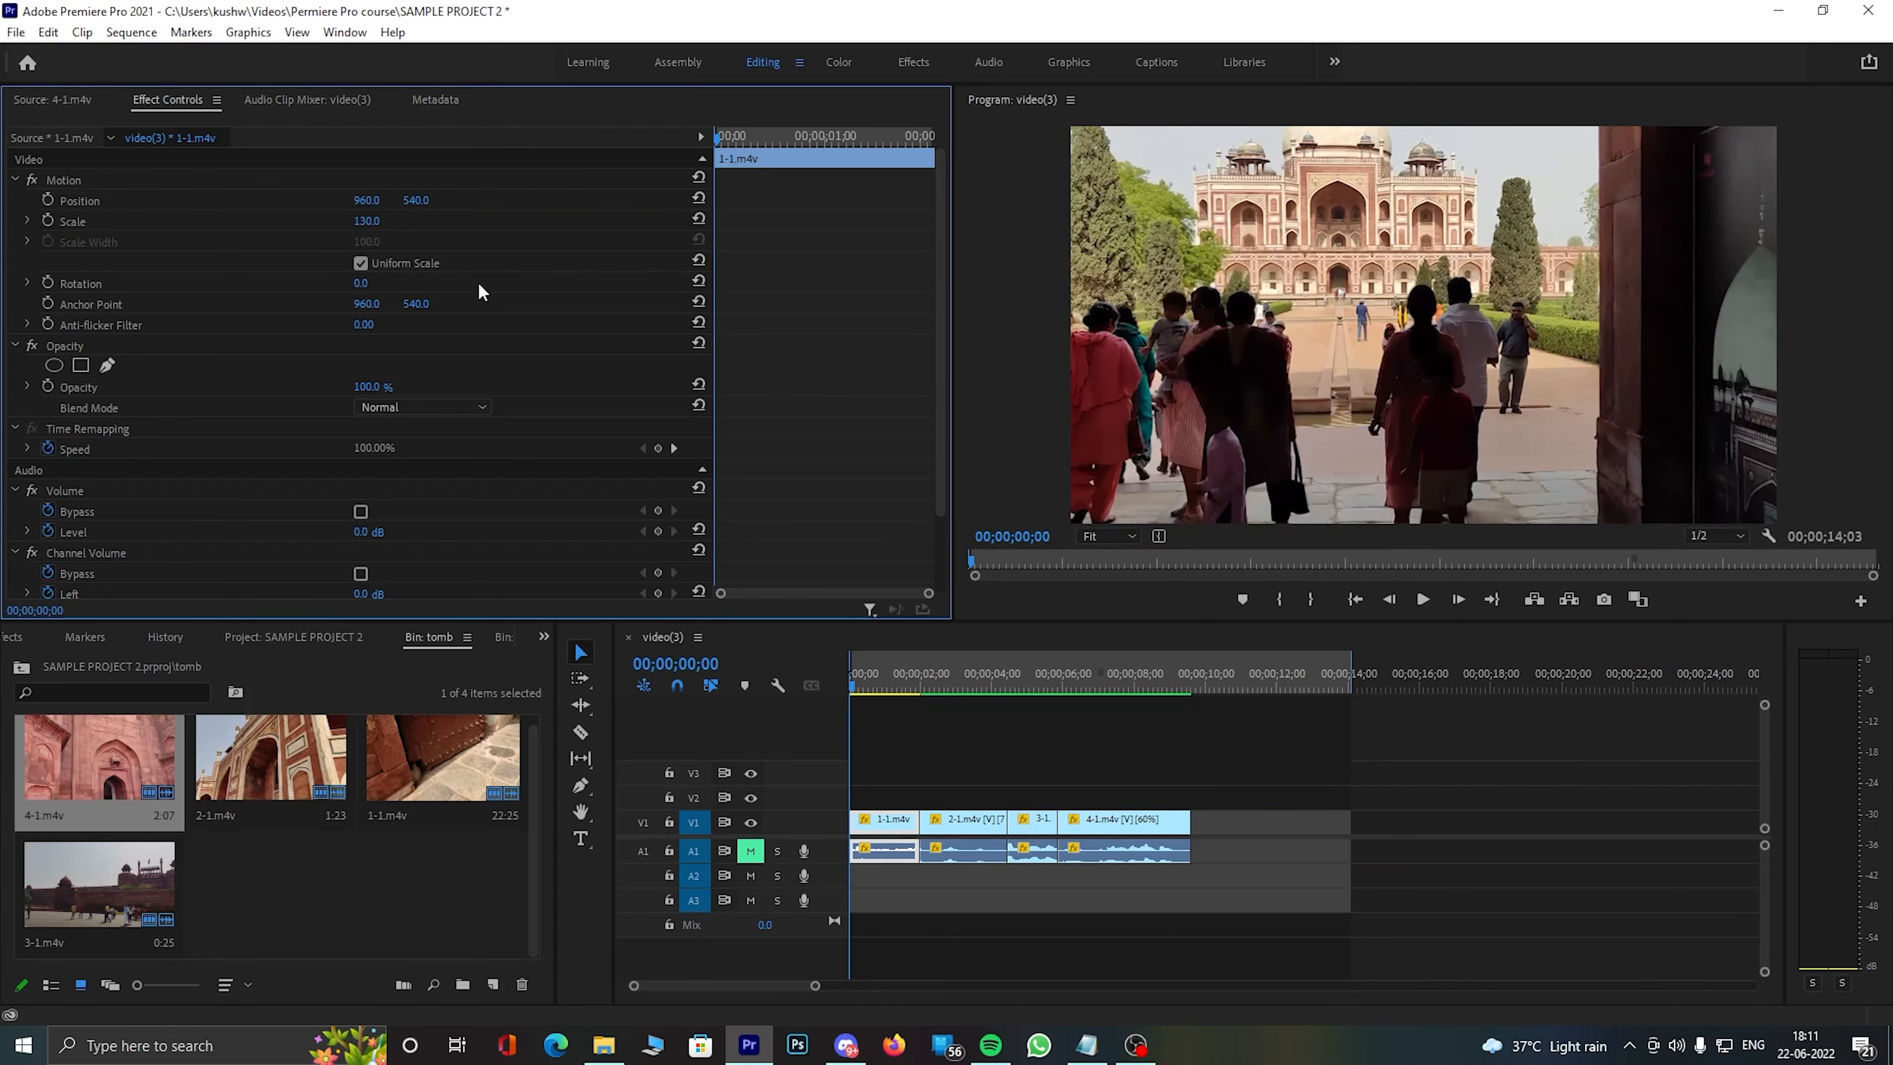
{"action": "left_click", "coordinate": [47, 218]}
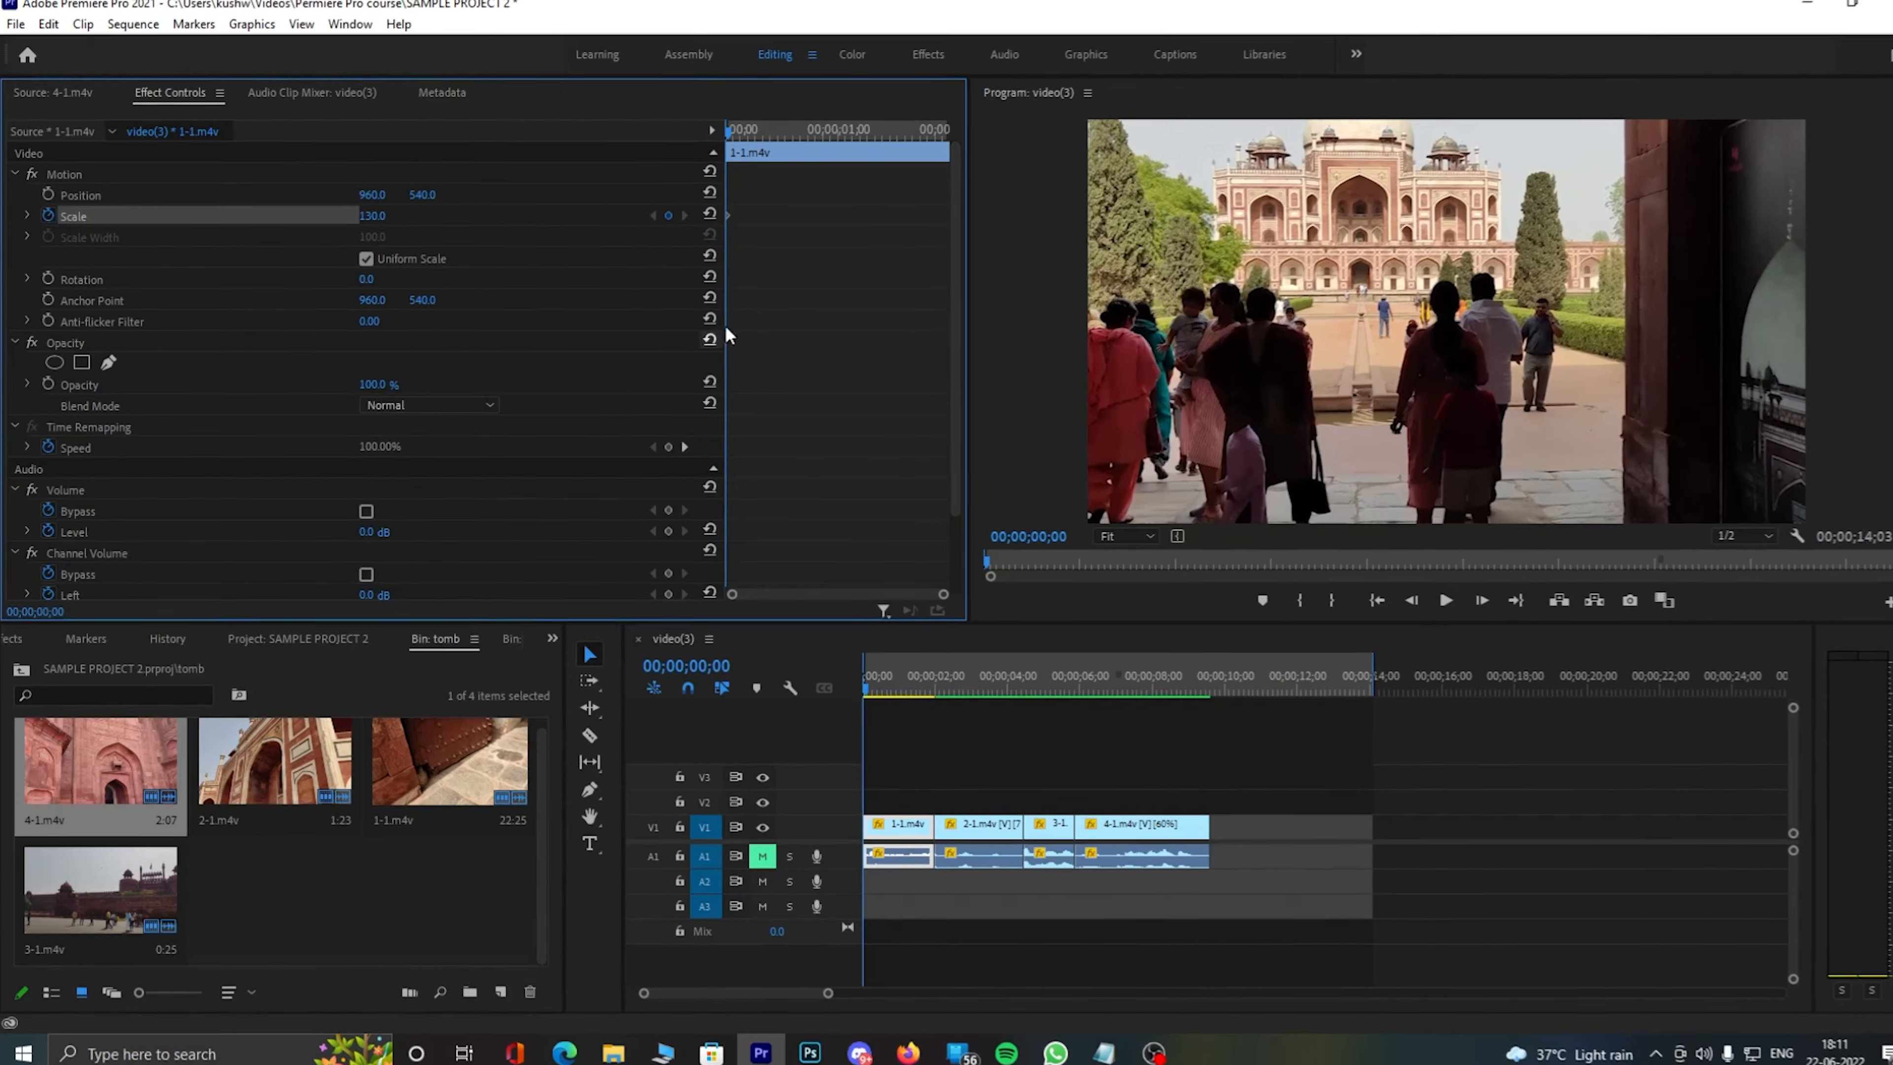
- Add a second Scale keyframe of 100 to the 1-1.m4v clip at 00;00;01;25
{"action": "left_click_drag", "start_coordinate": [717, 138], "coordinate": [971, 137]}
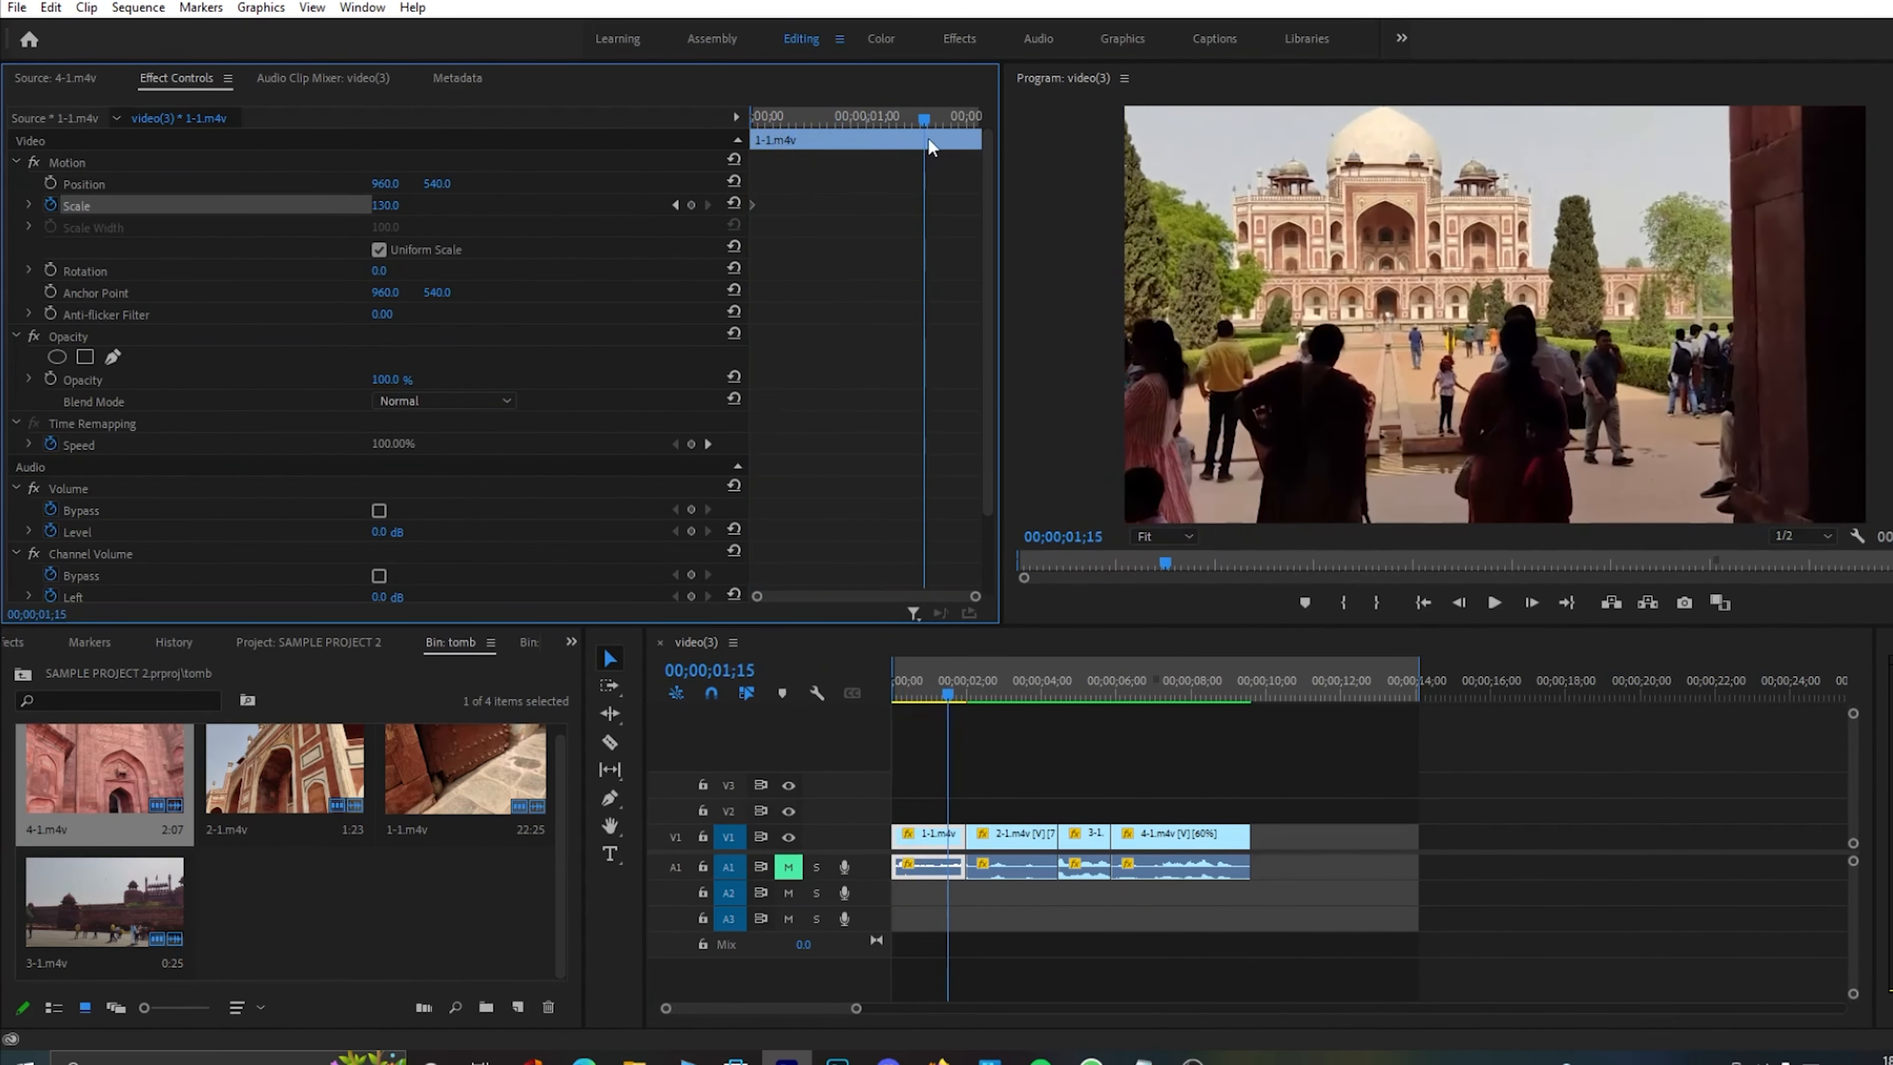
{"action": "left_click", "coordinate": [385, 206]}
{"action": "type", "text": "1"}
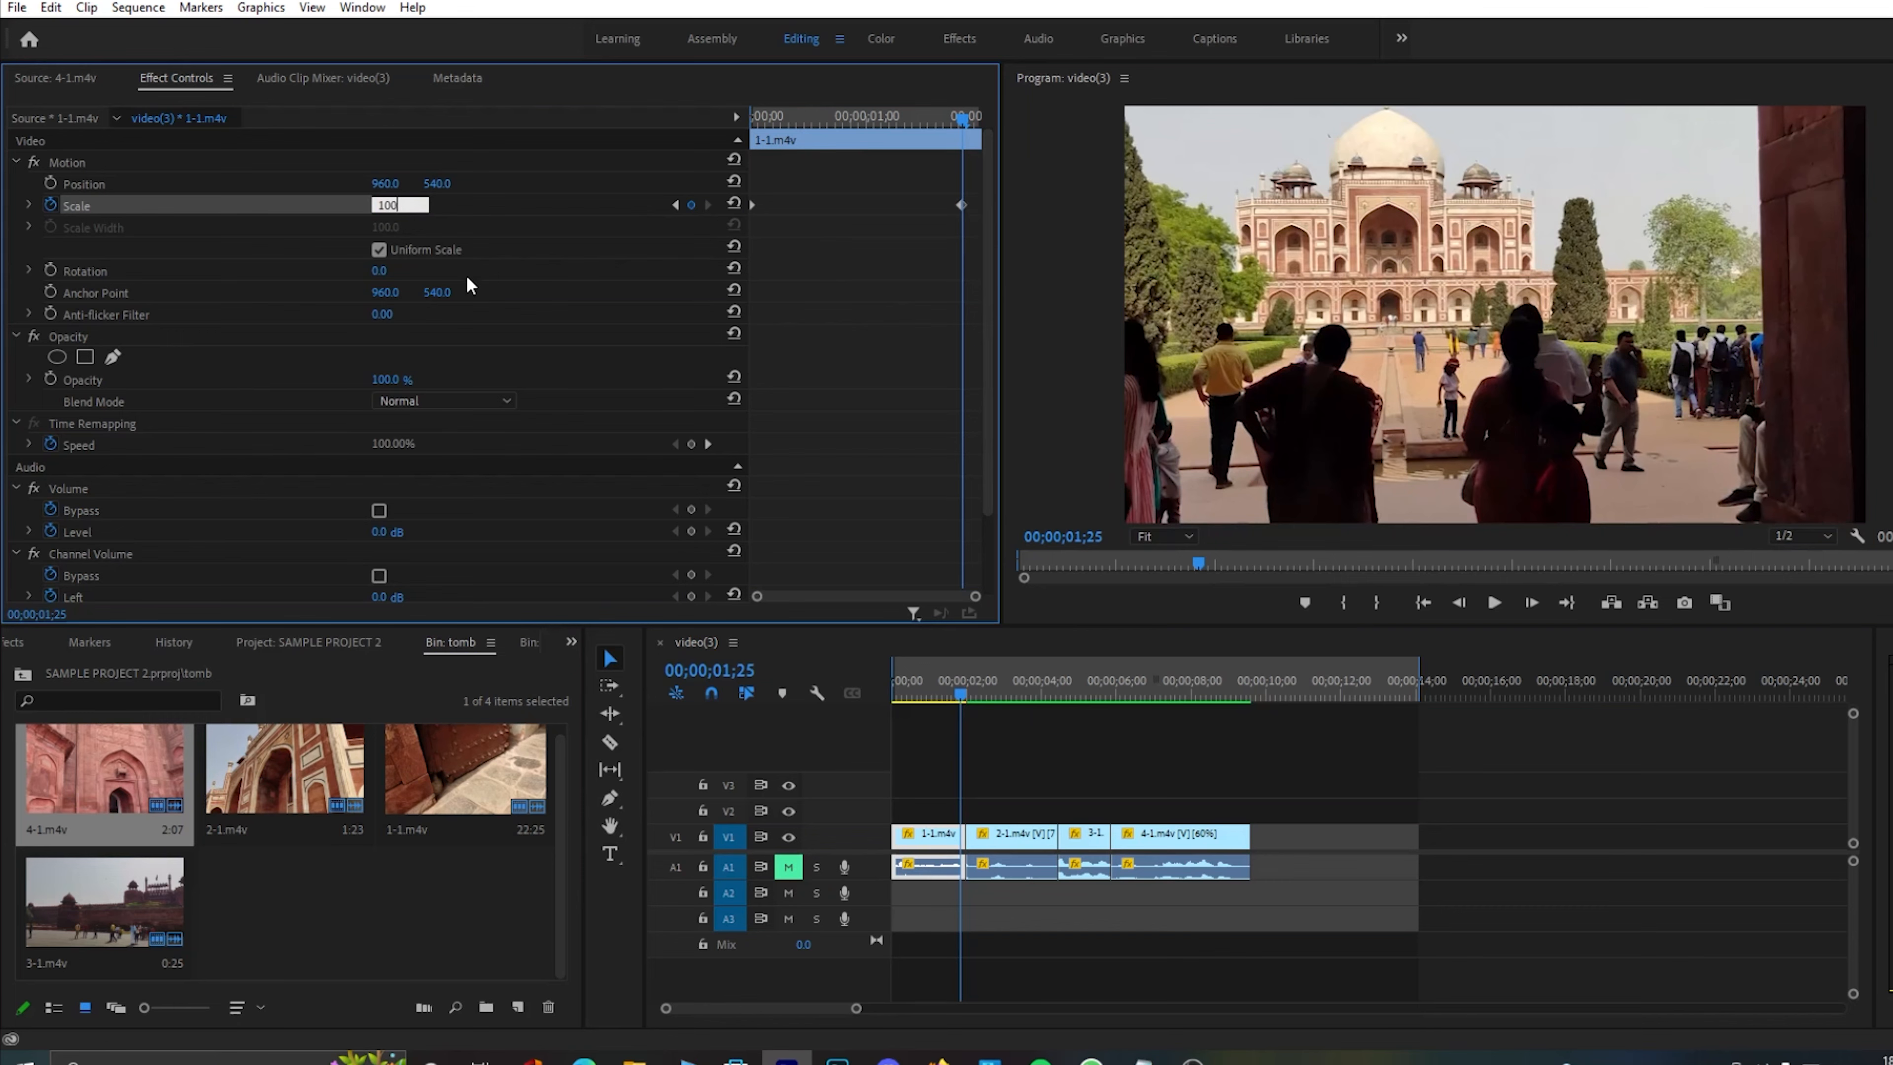
{"action": "key", "text": "Return"}
- Play the zoom-out on the 1-1.m4v clip repeatedly from the start of the sequence
{"action": "left_click_drag", "start_coordinate": [959, 699], "coordinate": [887, 682]}
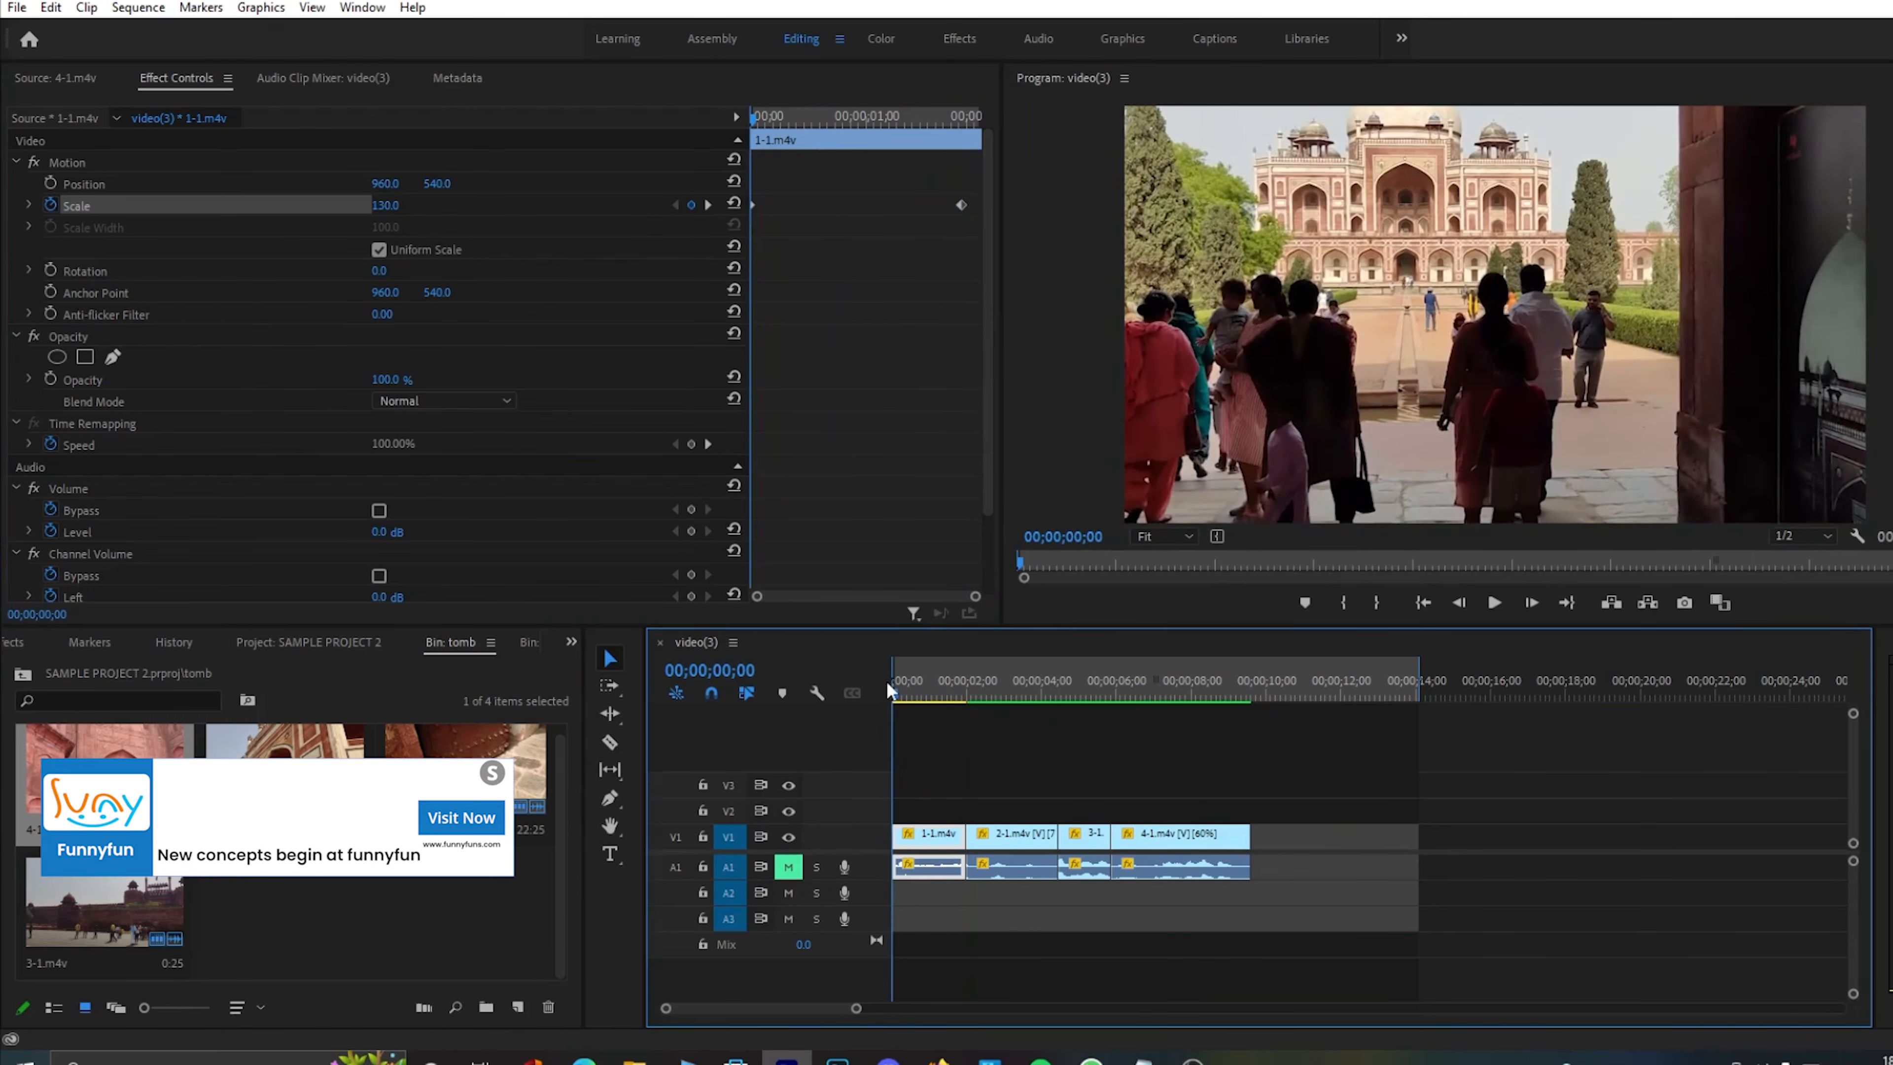
{"action": "key", "text": "space"}
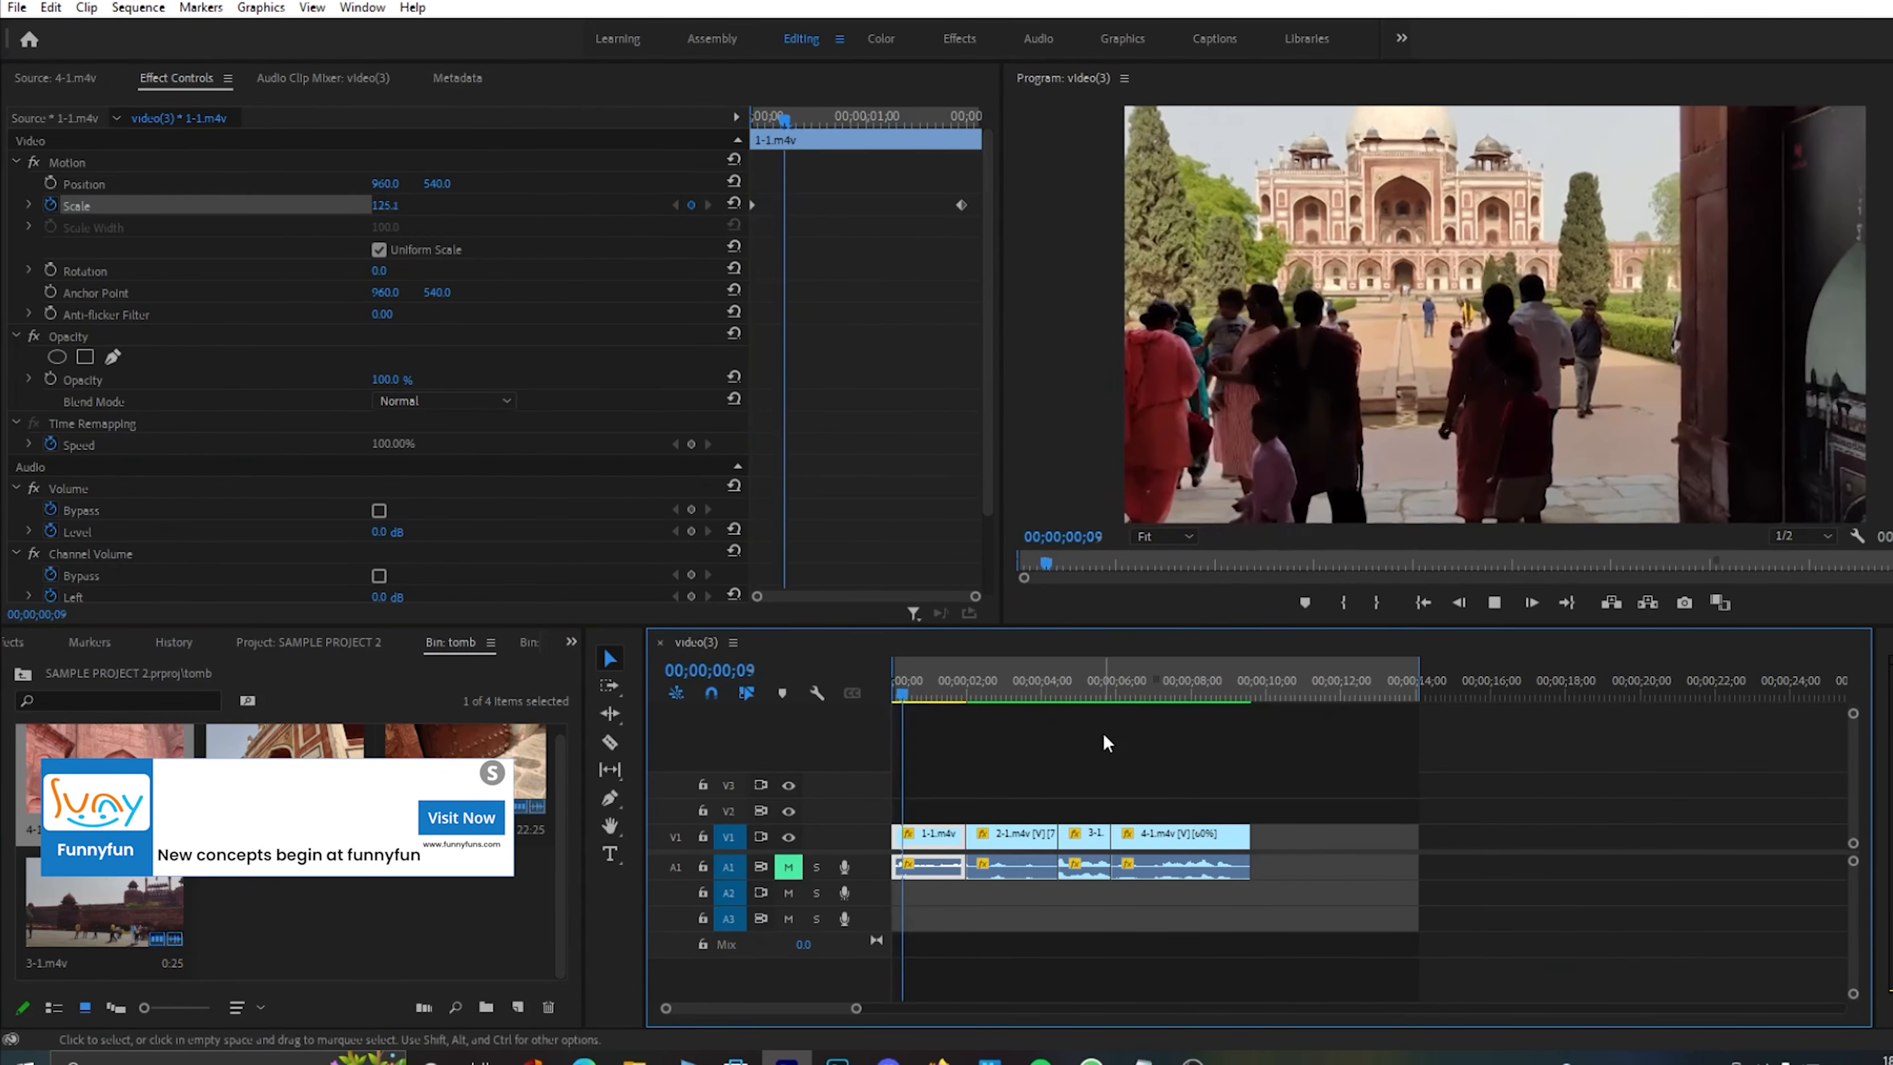
{"action": "key", "text": "space"}
{"action": "left_click_drag", "start_coordinate": [969, 686], "coordinate": [894, 680]}
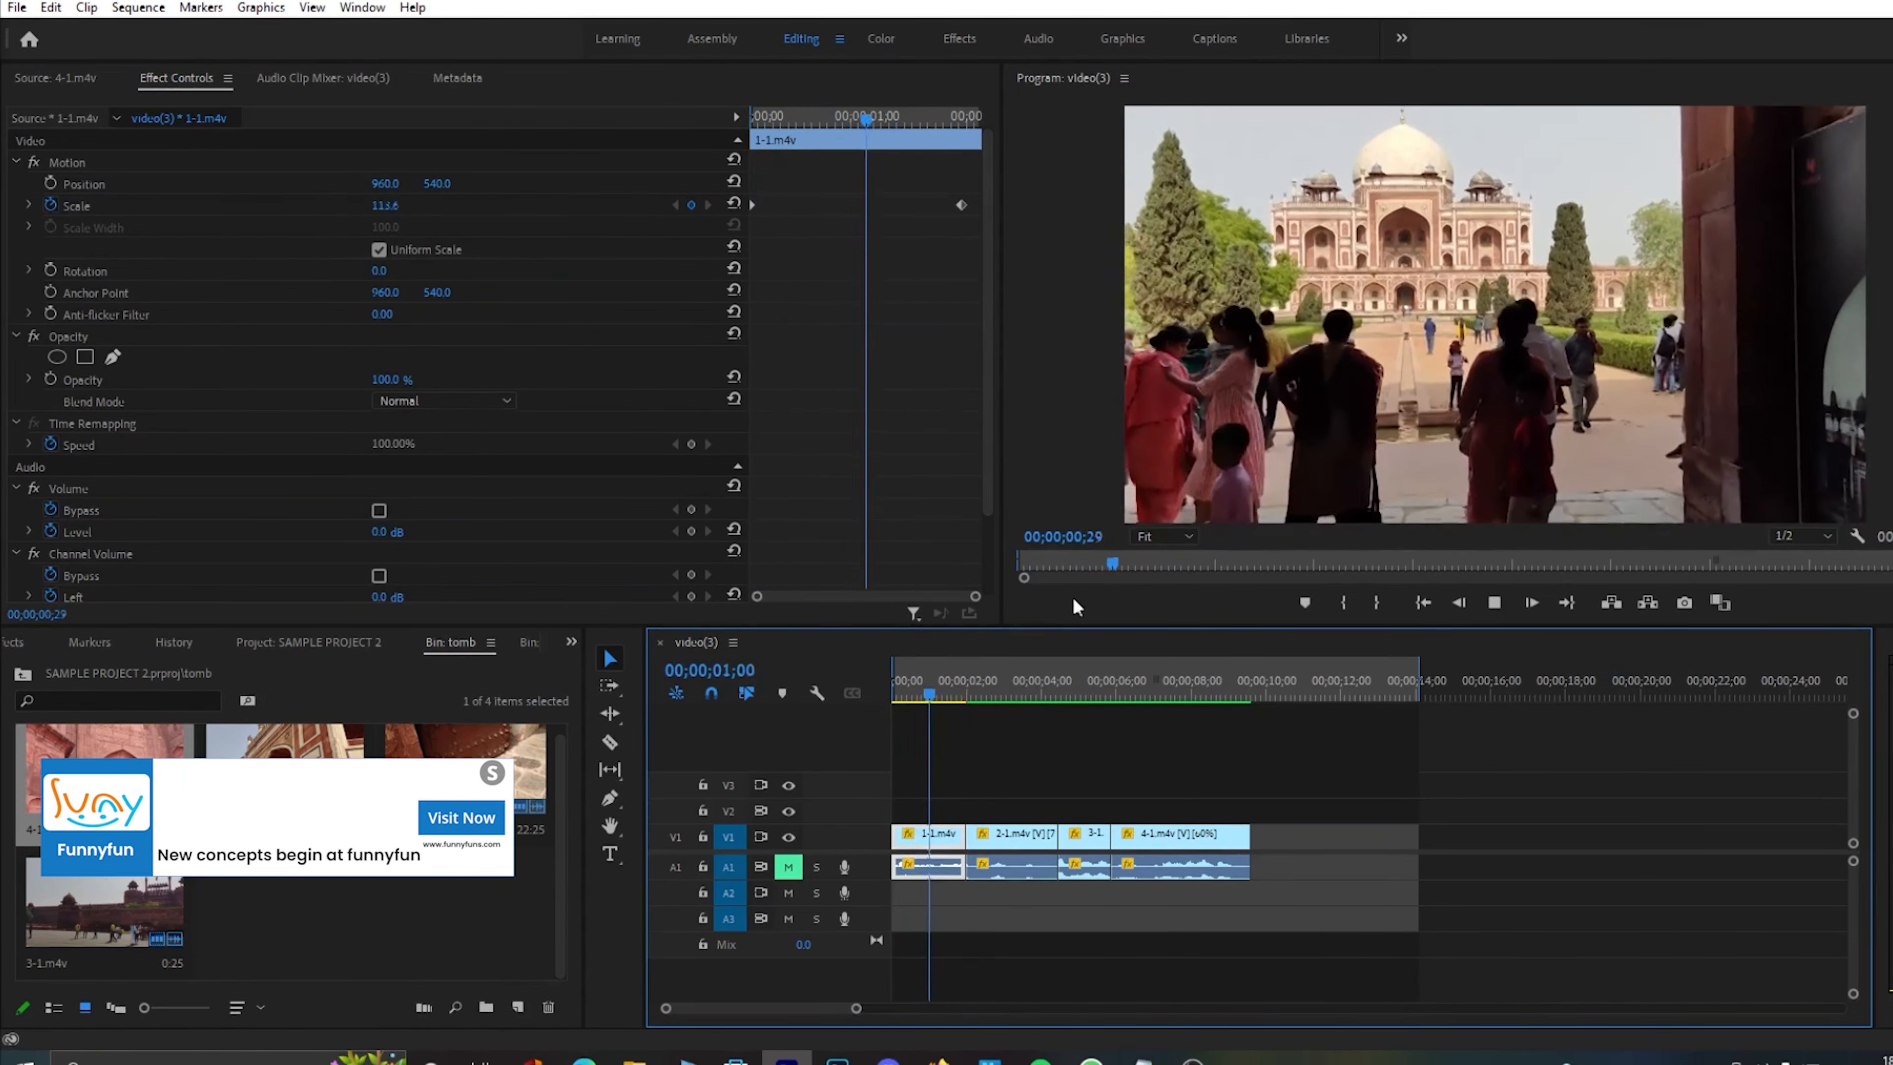
{"action": "key", "text": "space"}
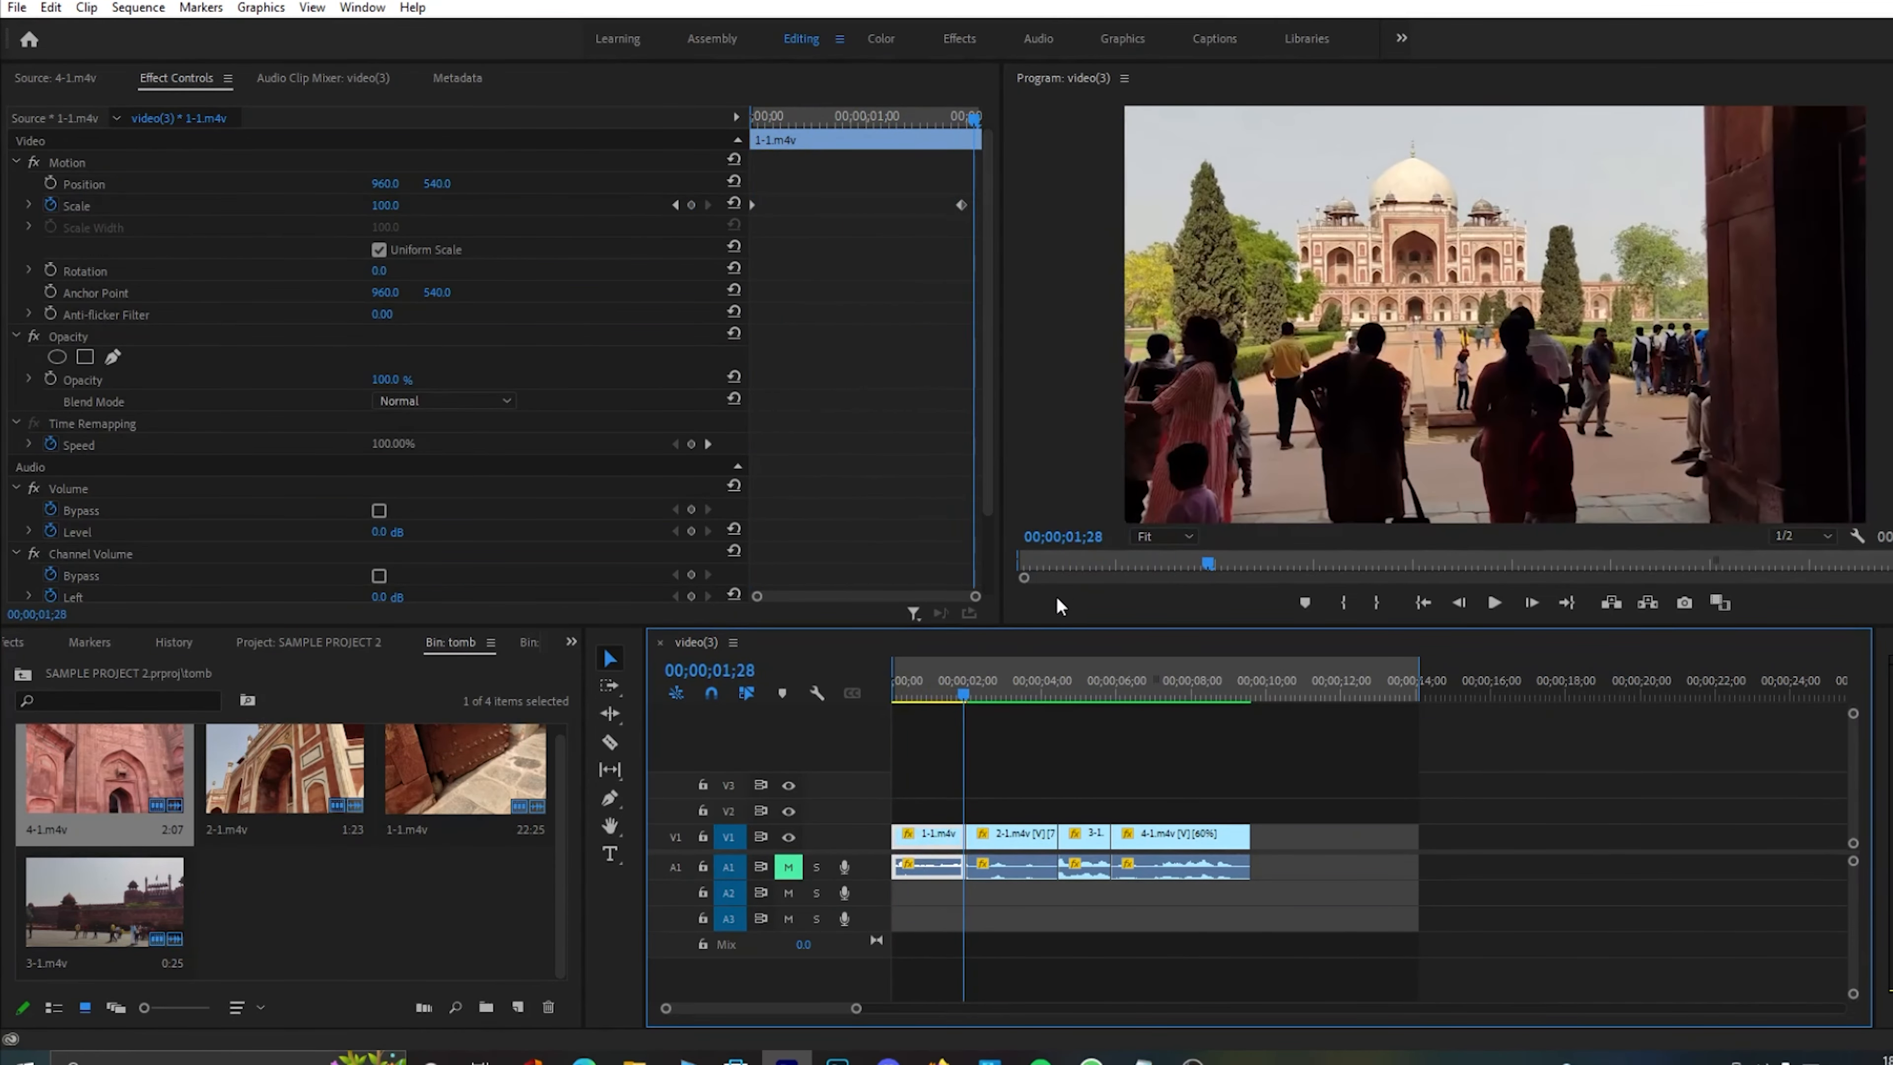
- Render the sequence from In to Out and replay the animated 1-1.m4v clip from the start
{"action": "left_click", "coordinate": [140, 10]}
{"action": "left_click", "coordinate": [270, 84]}
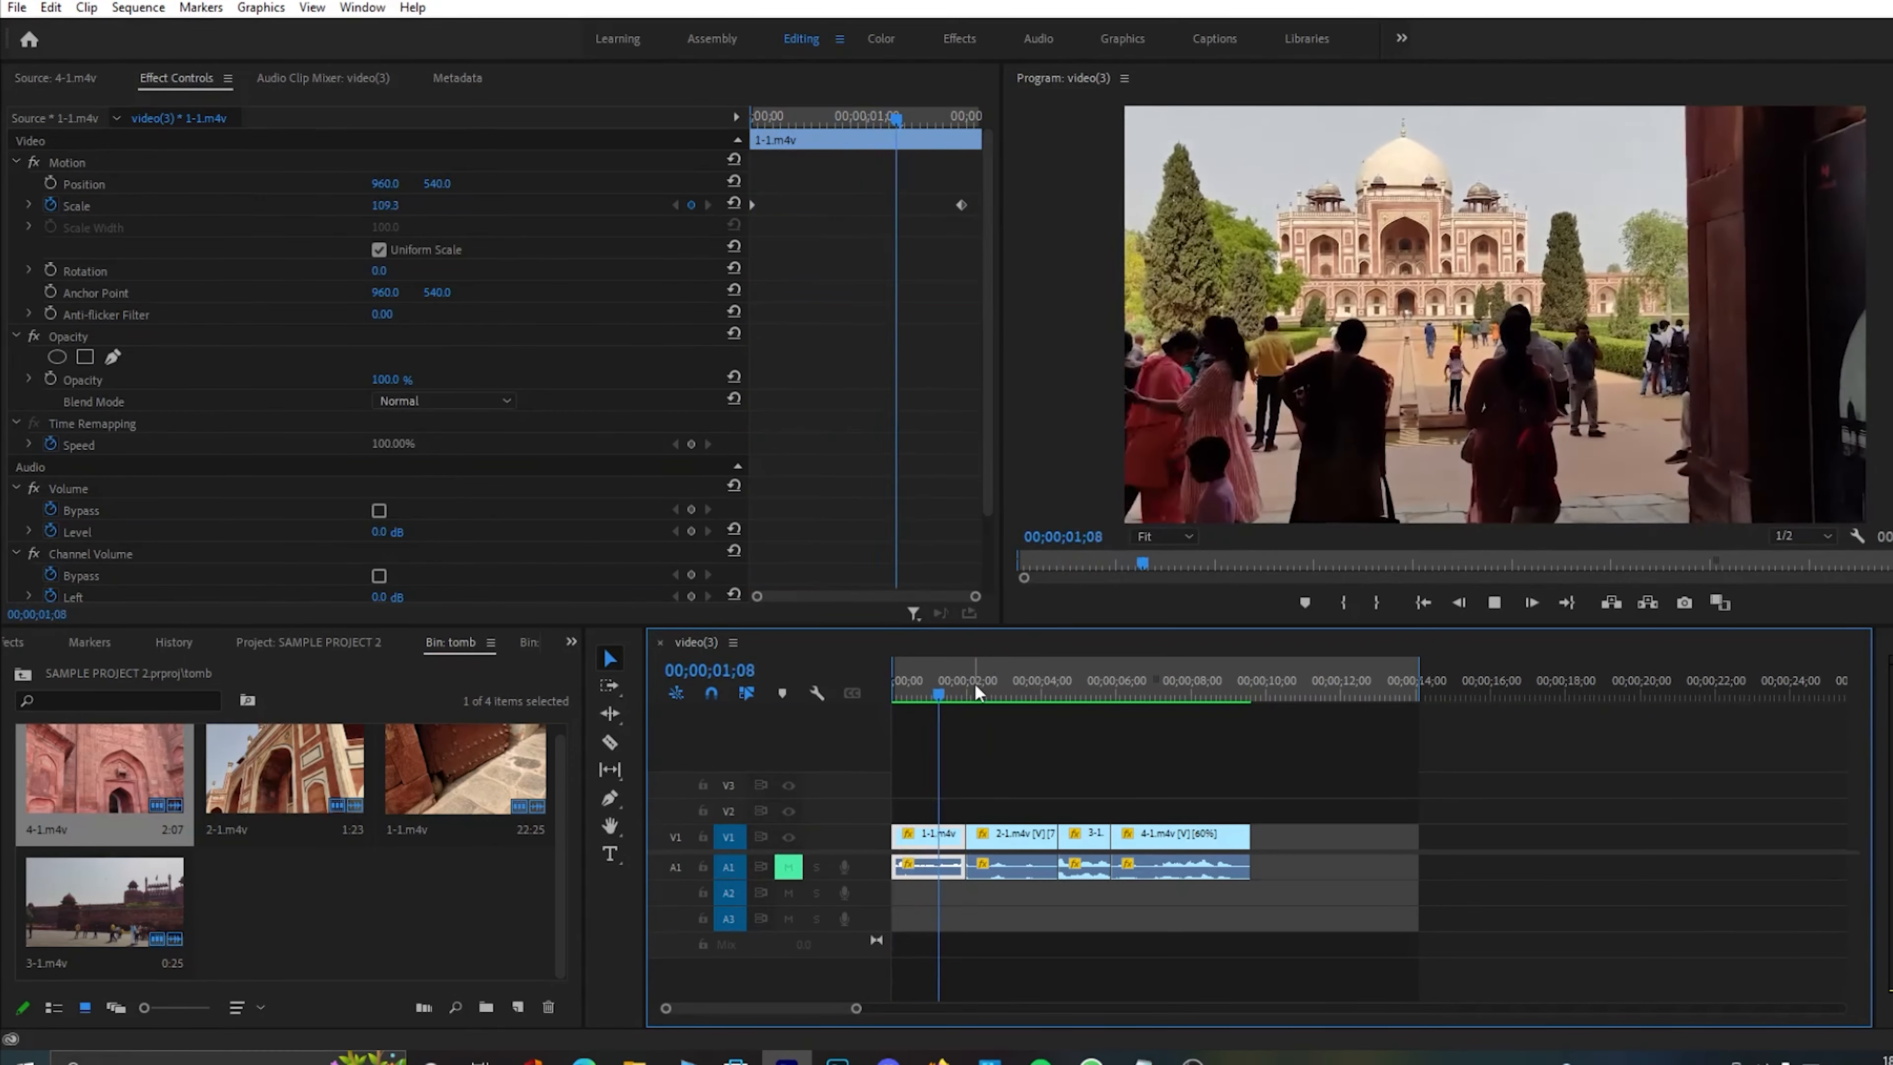
{"action": "left_click_drag", "start_coordinate": [928, 687], "coordinate": [881, 682]}
{"action": "key", "text": "space"}
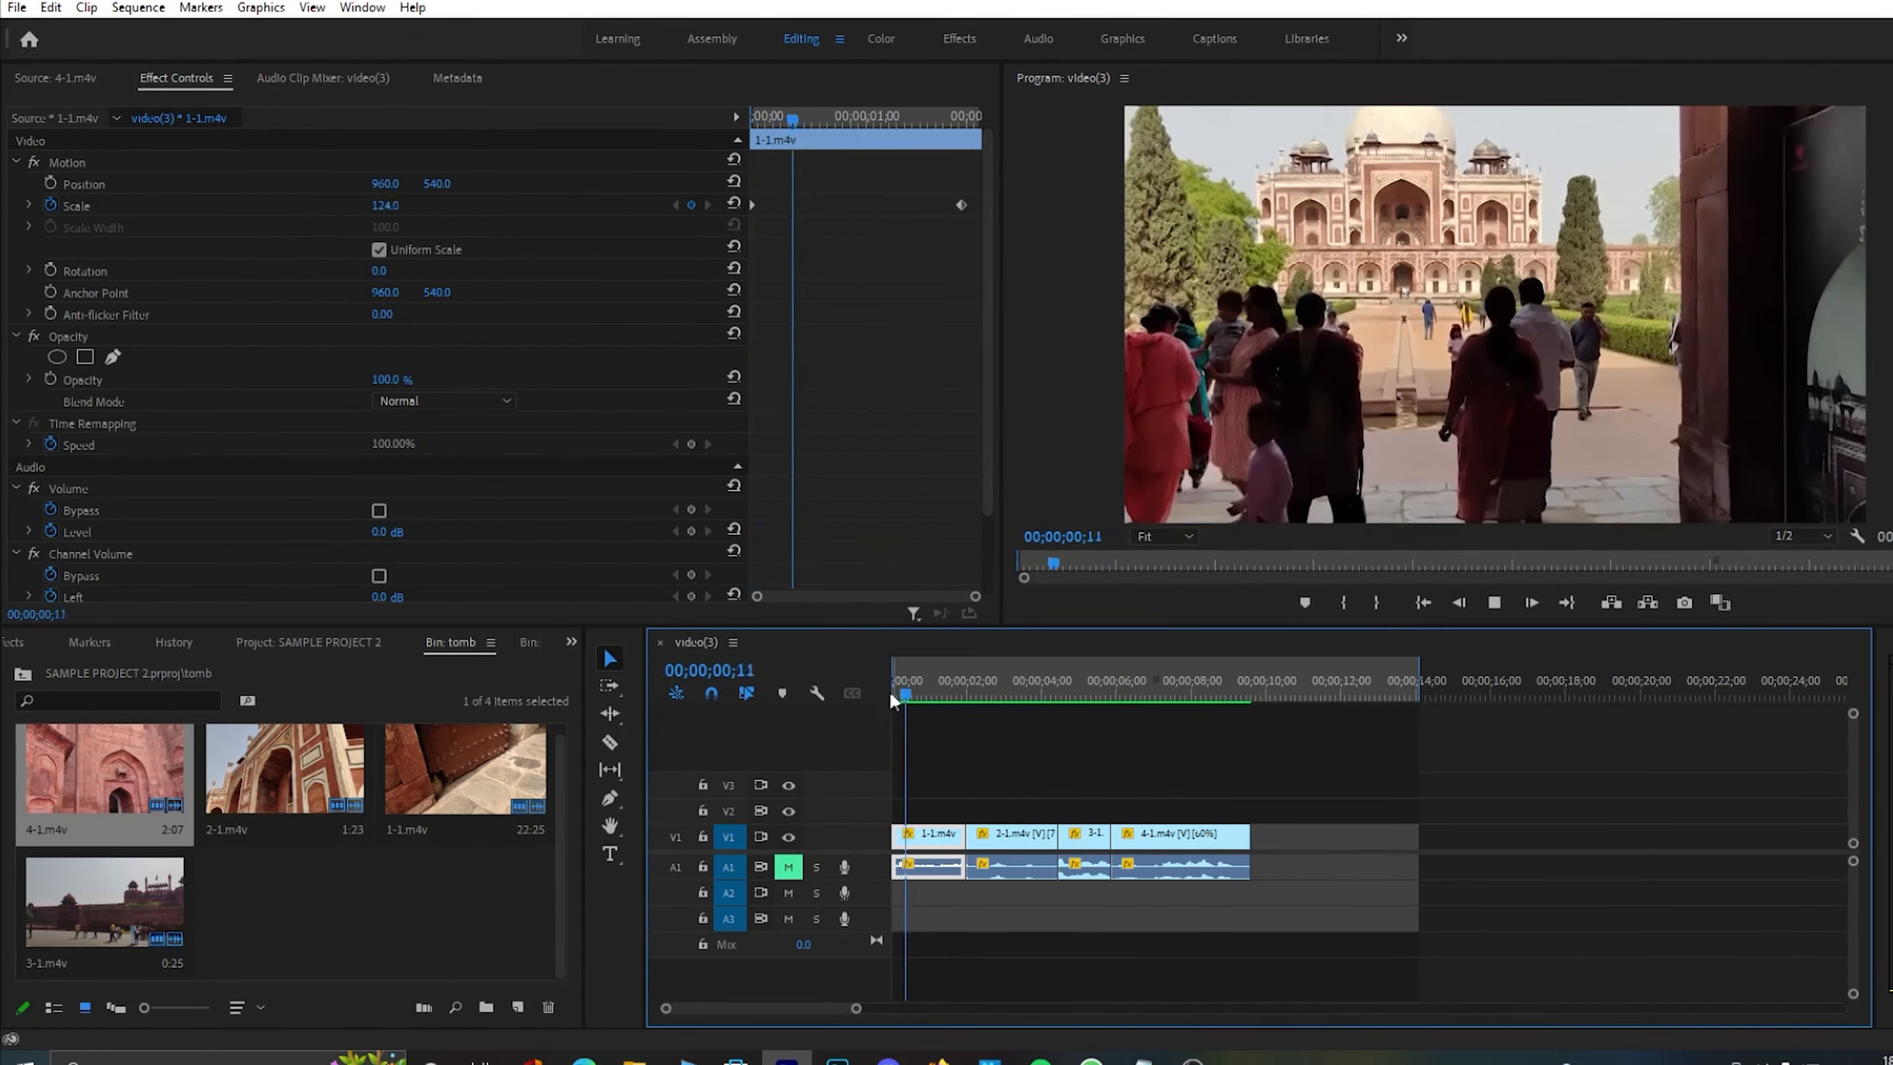
{"action": "left_click_drag", "start_coordinate": [898, 690], "coordinate": [879, 684]}
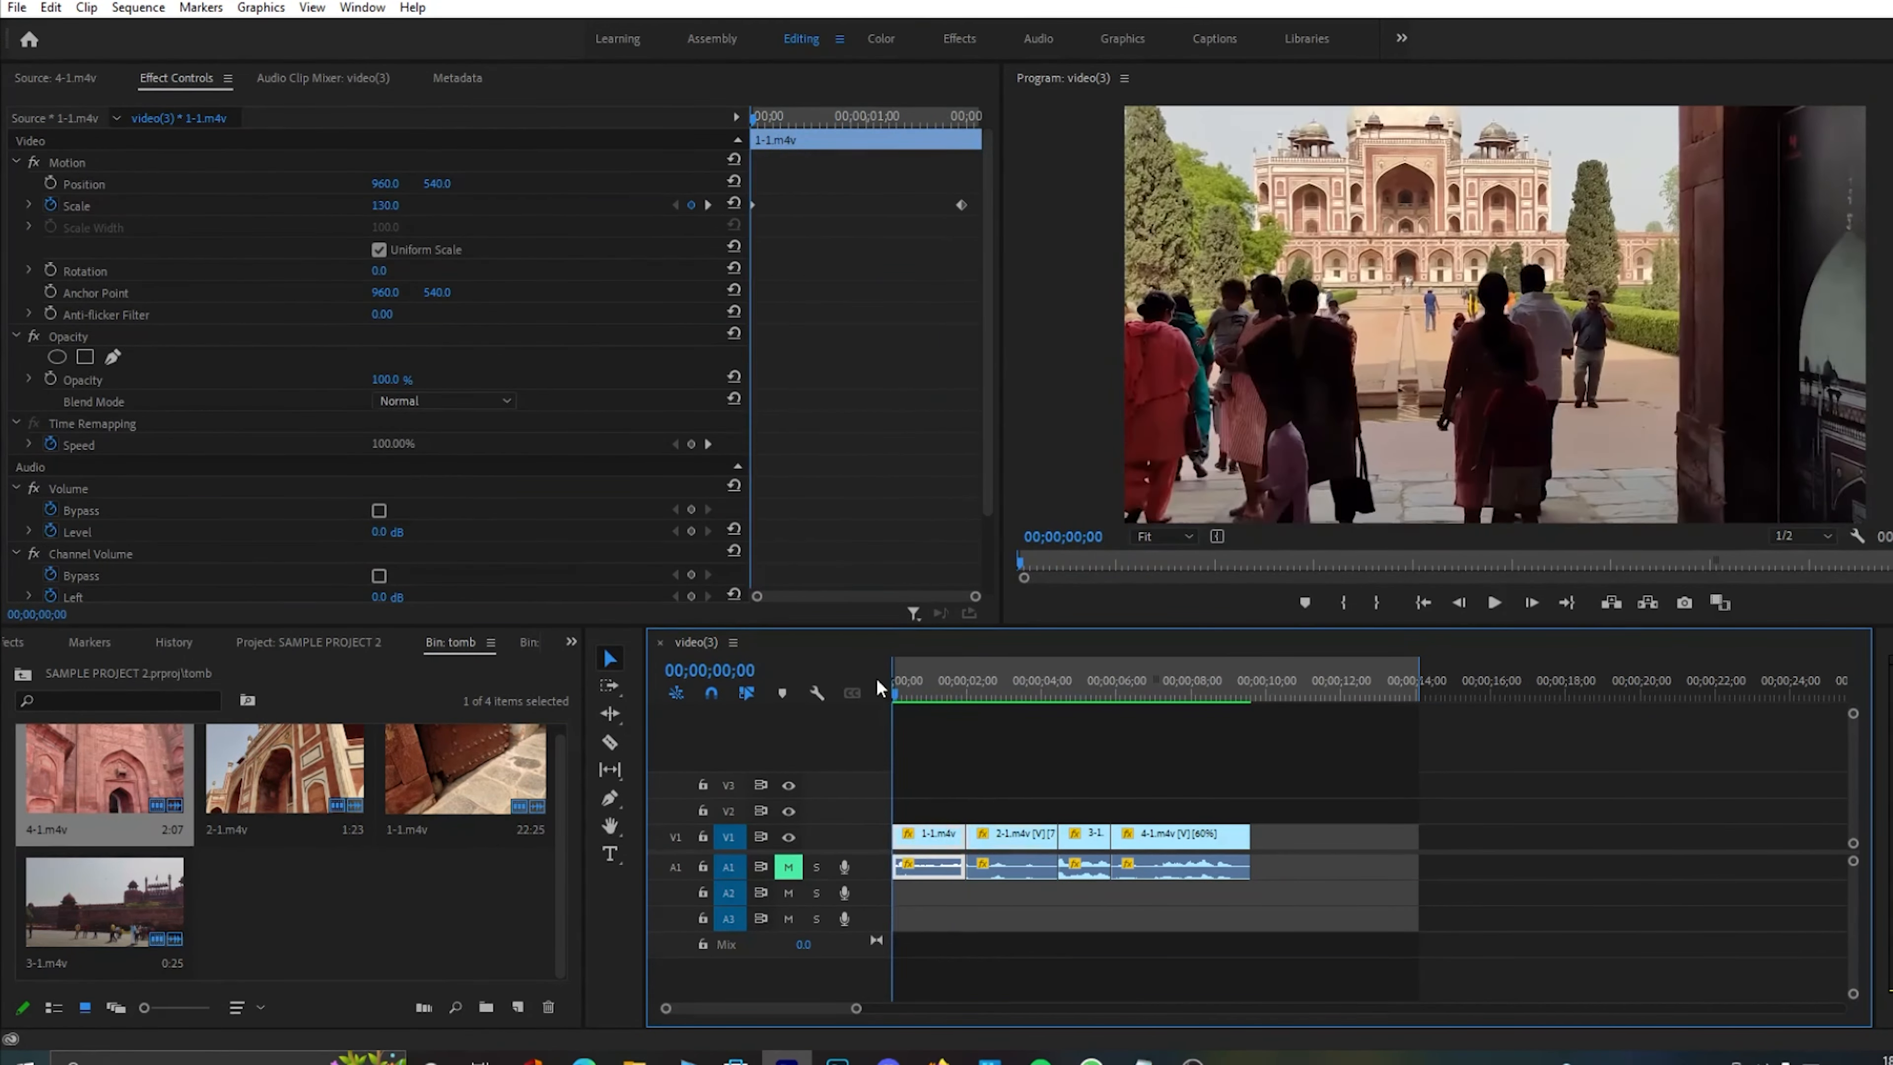
{"action": "key", "text": "space"}
- Add a Scale keyframe of 122 to the 2-1.m4v clip at its start, 00;00;02;01
{"action": "left_click", "coordinate": [969, 697]}
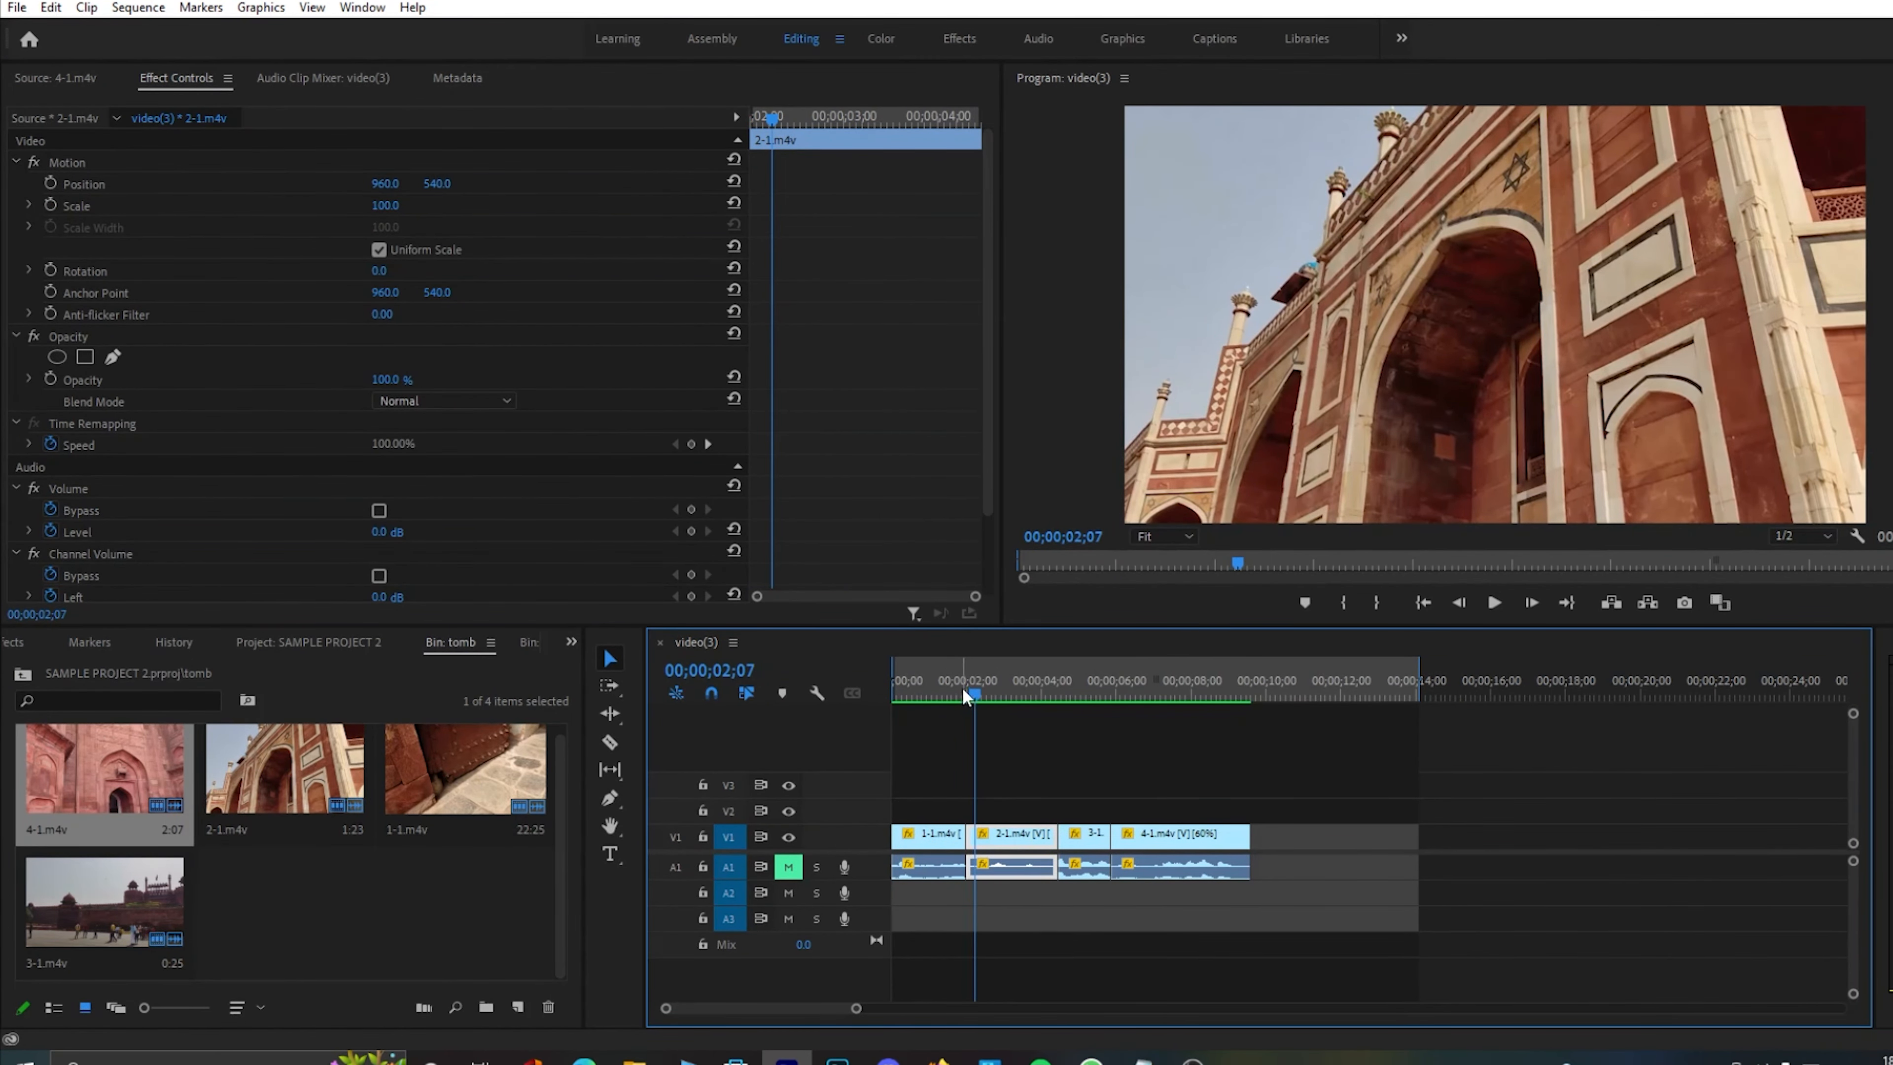
{"action": "left_click", "coordinate": [966, 690]}
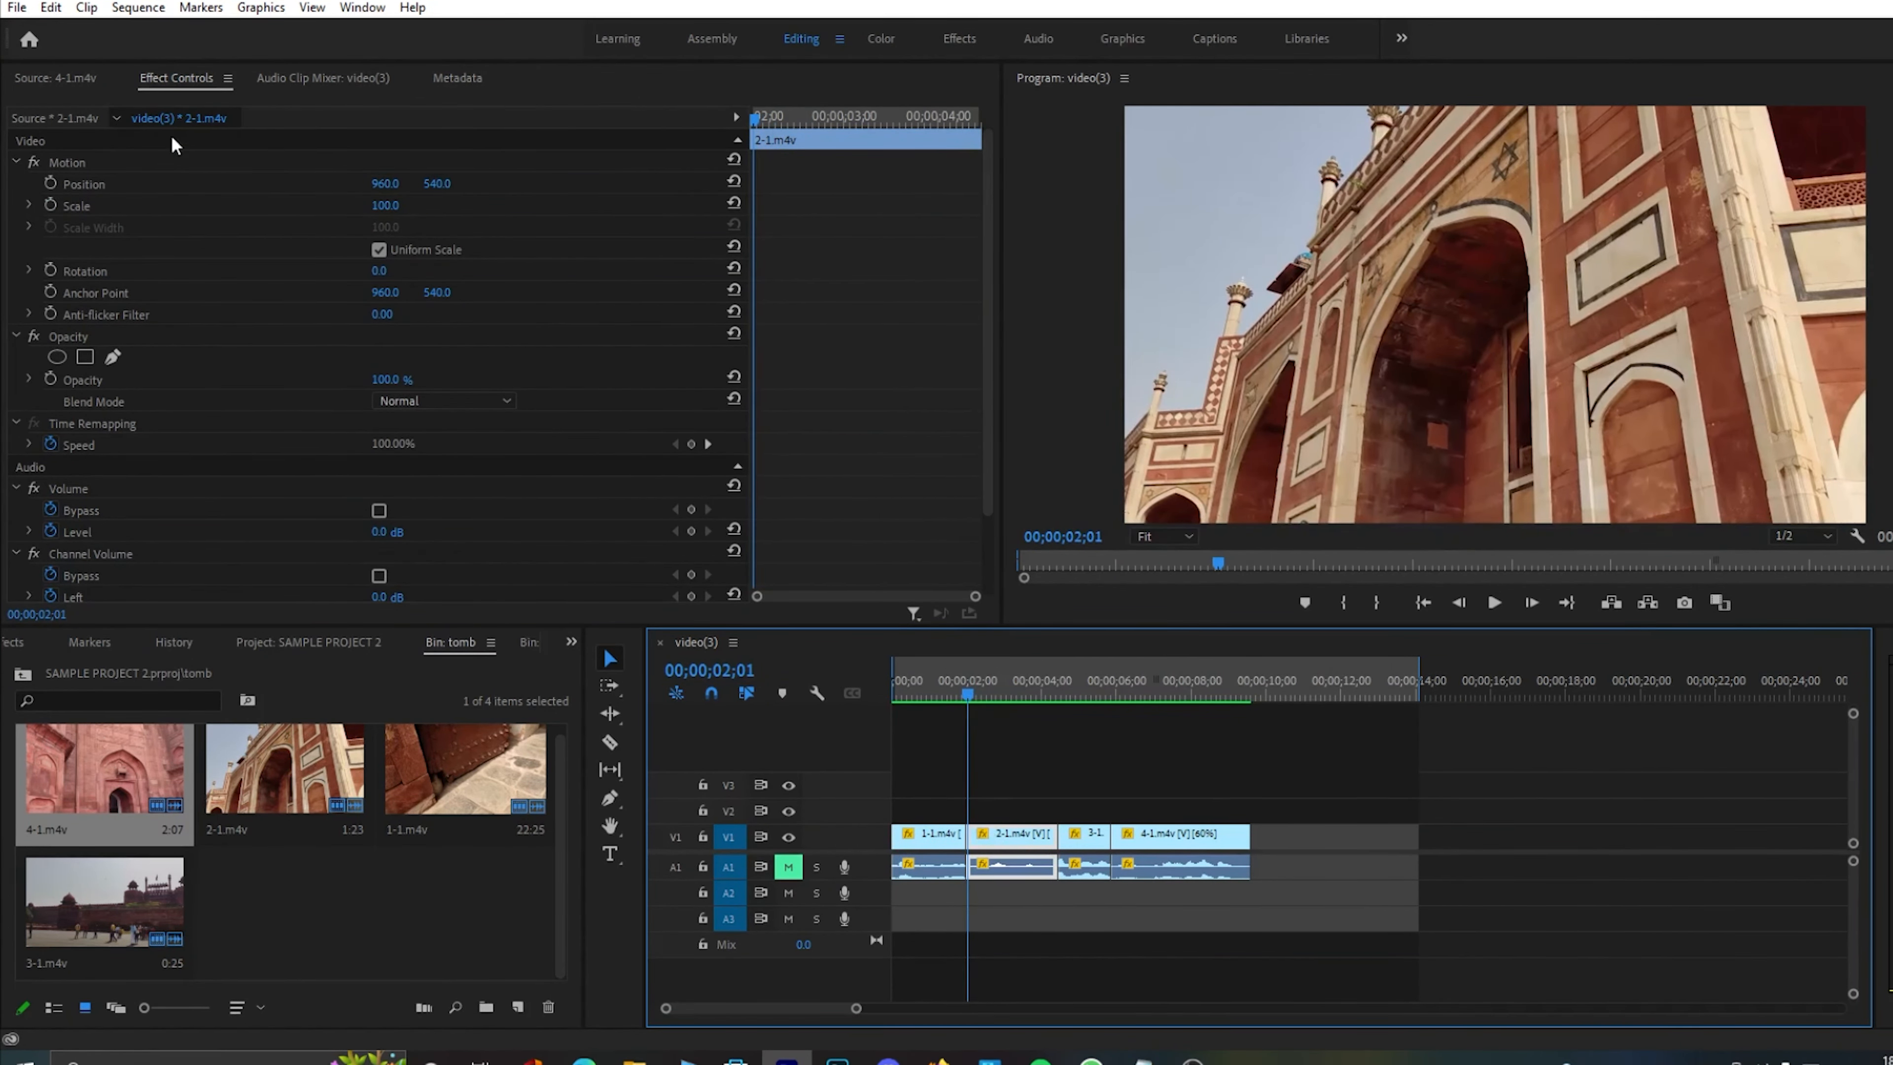
{"action": "left_click", "coordinate": [49, 206]}
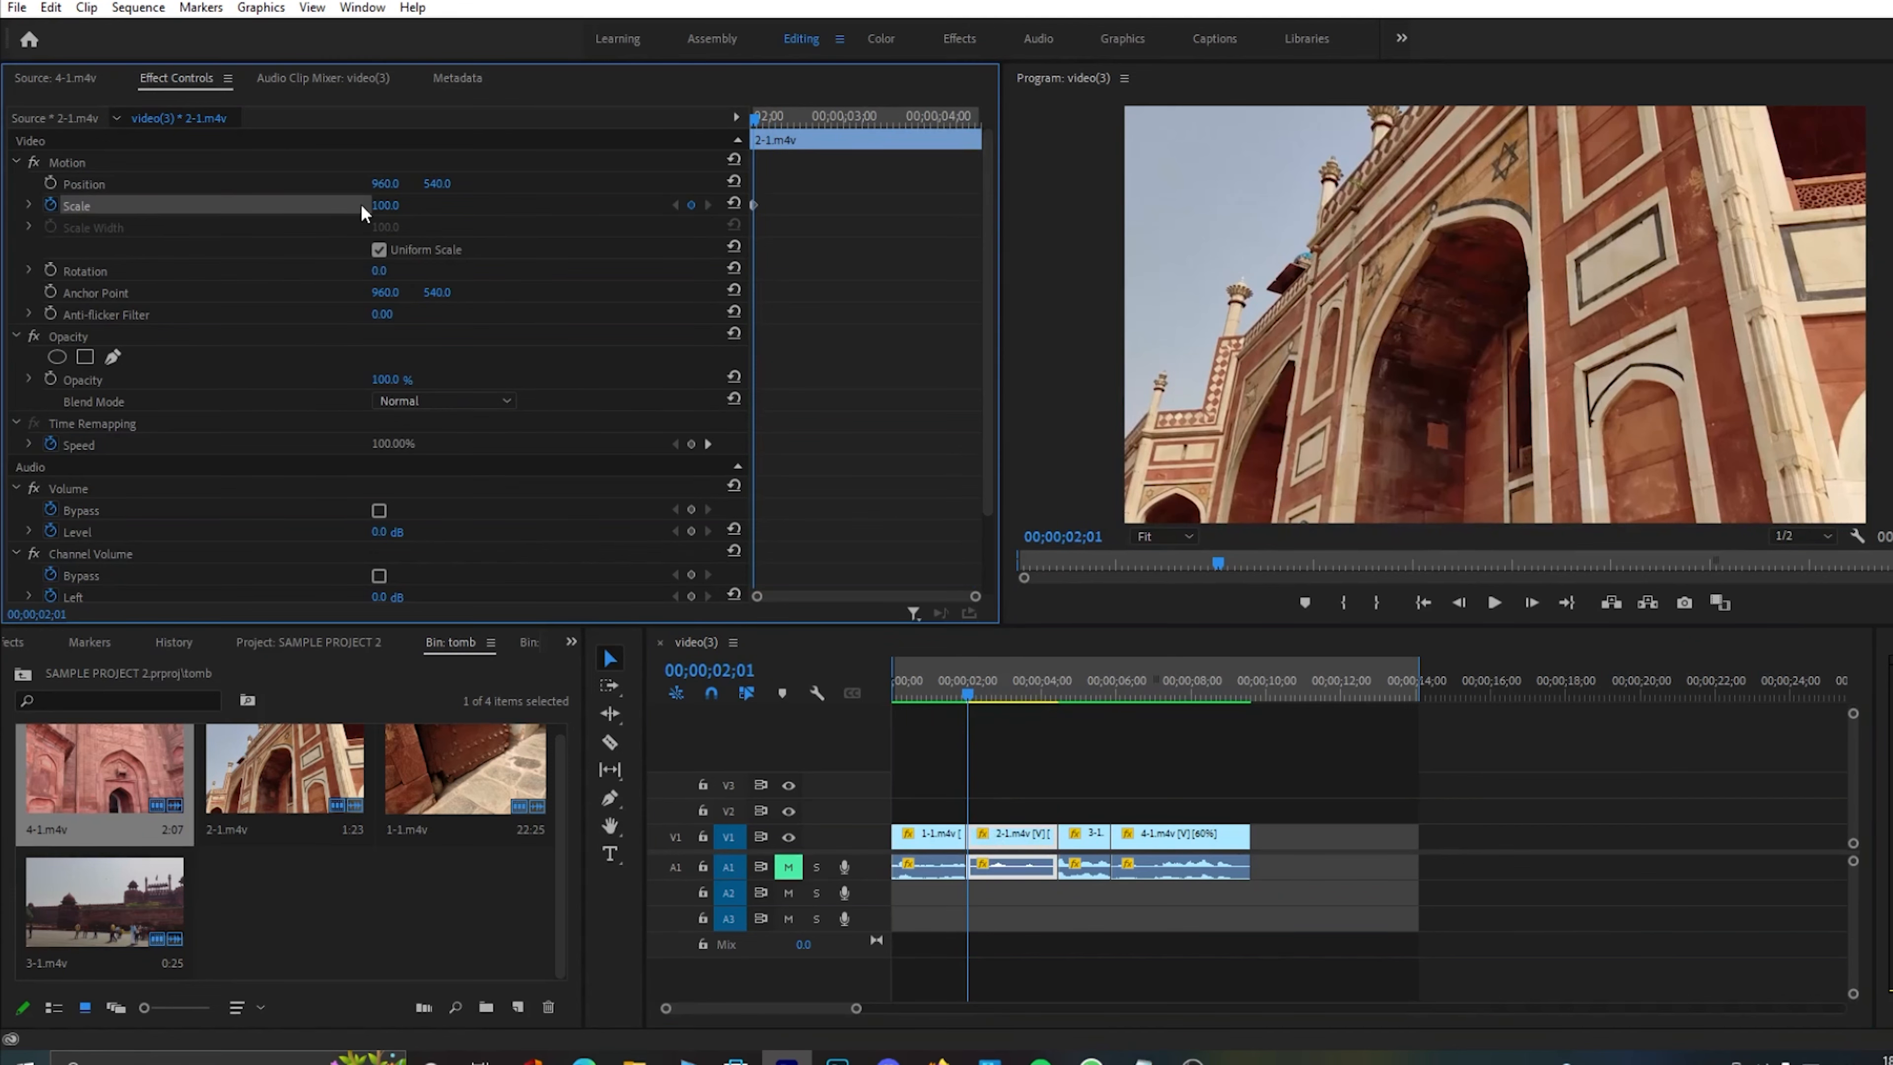
{"action": "mouse_move", "coordinate": [383, 212]}
{"action": "left_mouse_down"}
{"action": "mouse_move", "coordinate": [360, 213]}
{"action": "mouse_move", "coordinate": [399, 212]}
{"action": "left_mouse_up"}
- Add a Scale keyframe of 100 to the 2-1.m4v clip near its end at 00;00;04;09
{"action": "left_click_drag", "start_coordinate": [976, 690], "coordinate": [1054, 693]}
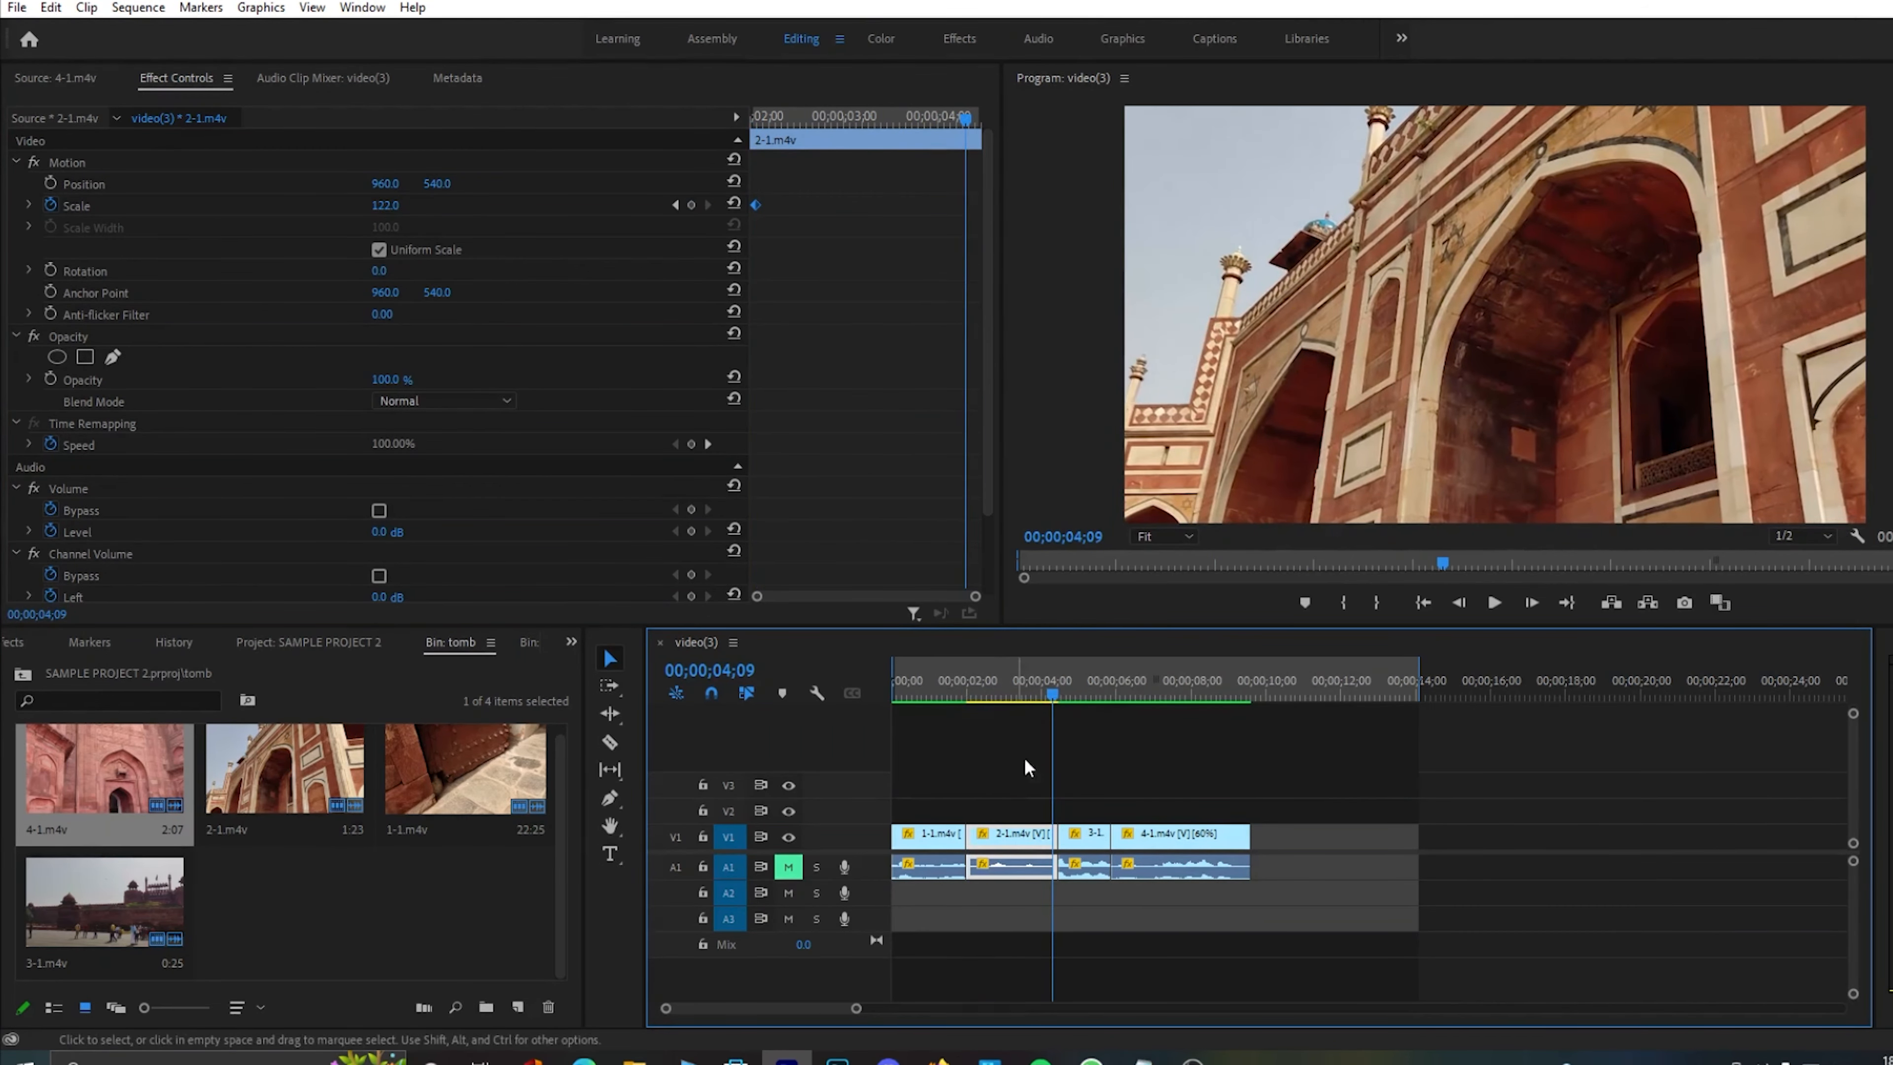
{"action": "left_click", "coordinate": [690, 205]}
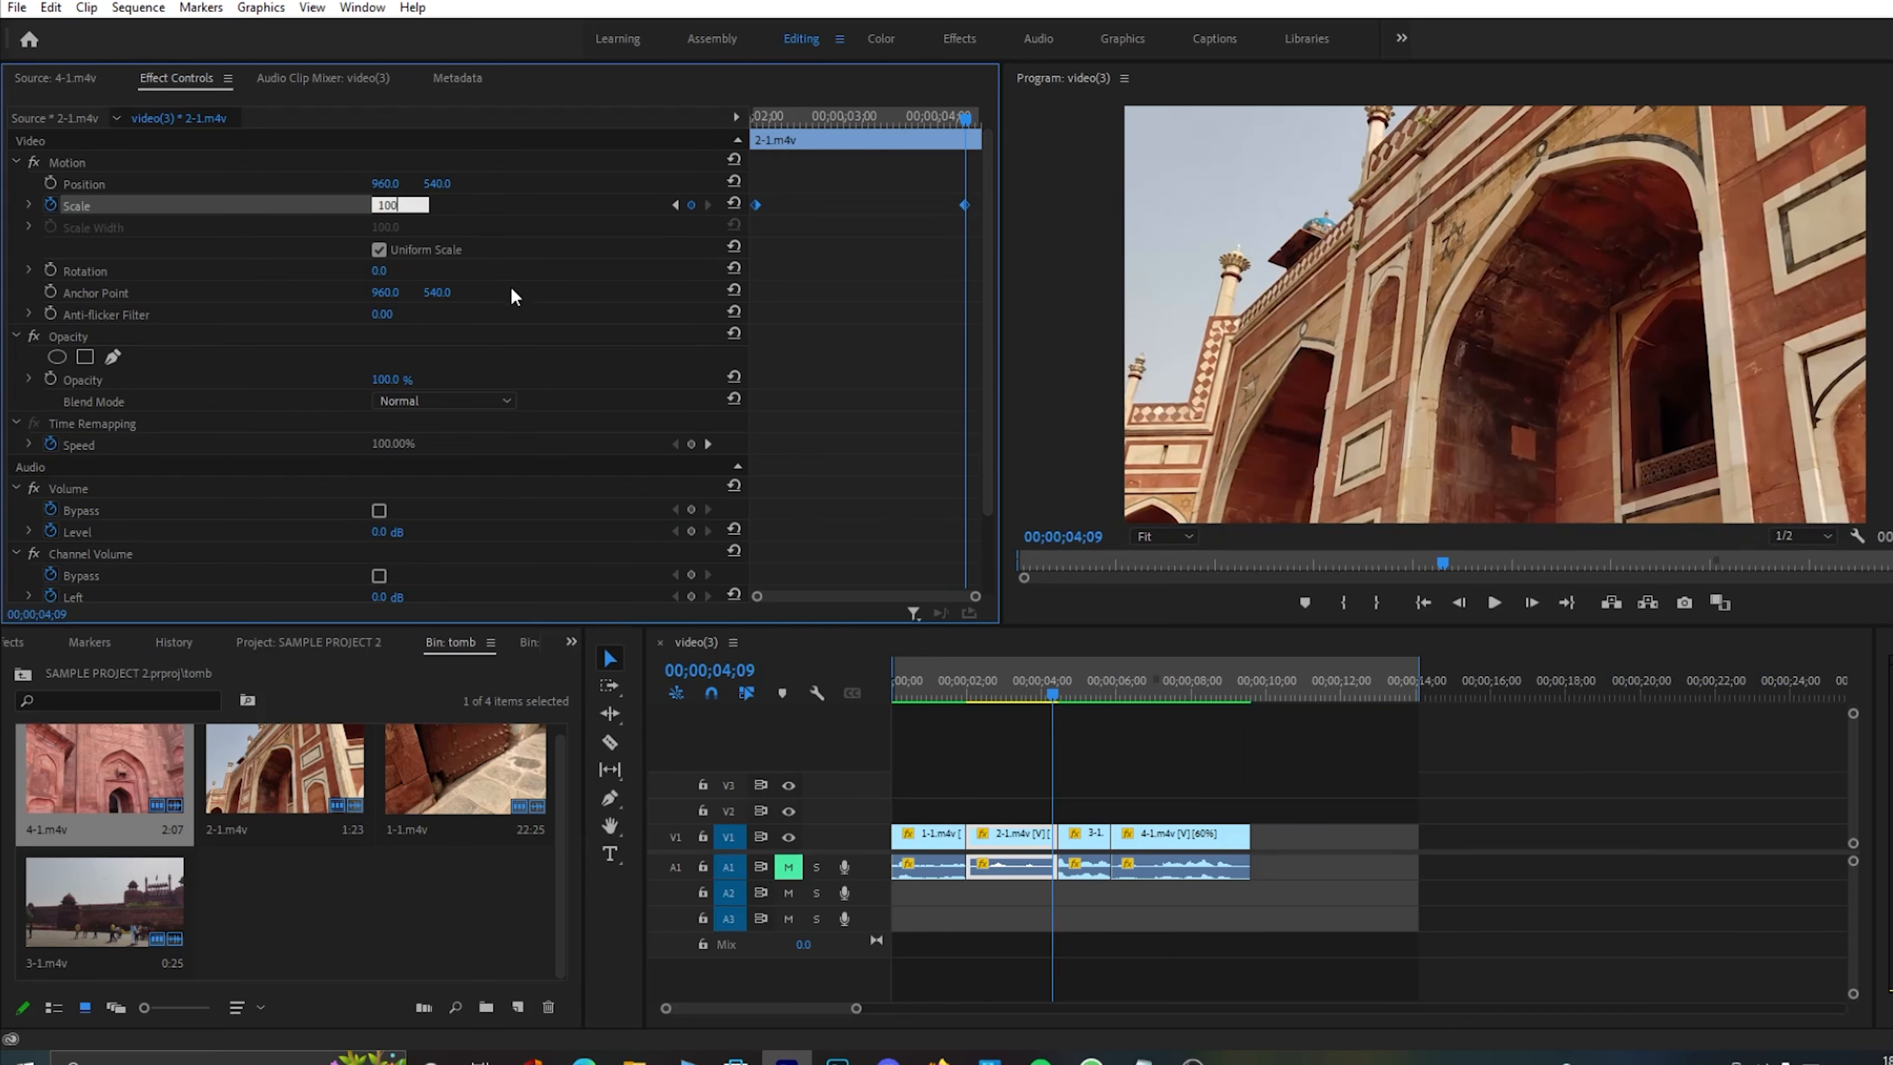
{"action": "key", "text": "Return"}
- Preview the zoom-out on the 2-1.m4v clip and render the sequence from In to Out
{"action": "left_click_drag", "start_coordinate": [991, 680], "coordinate": [959, 679]}
{"action": "key", "text": "space"}
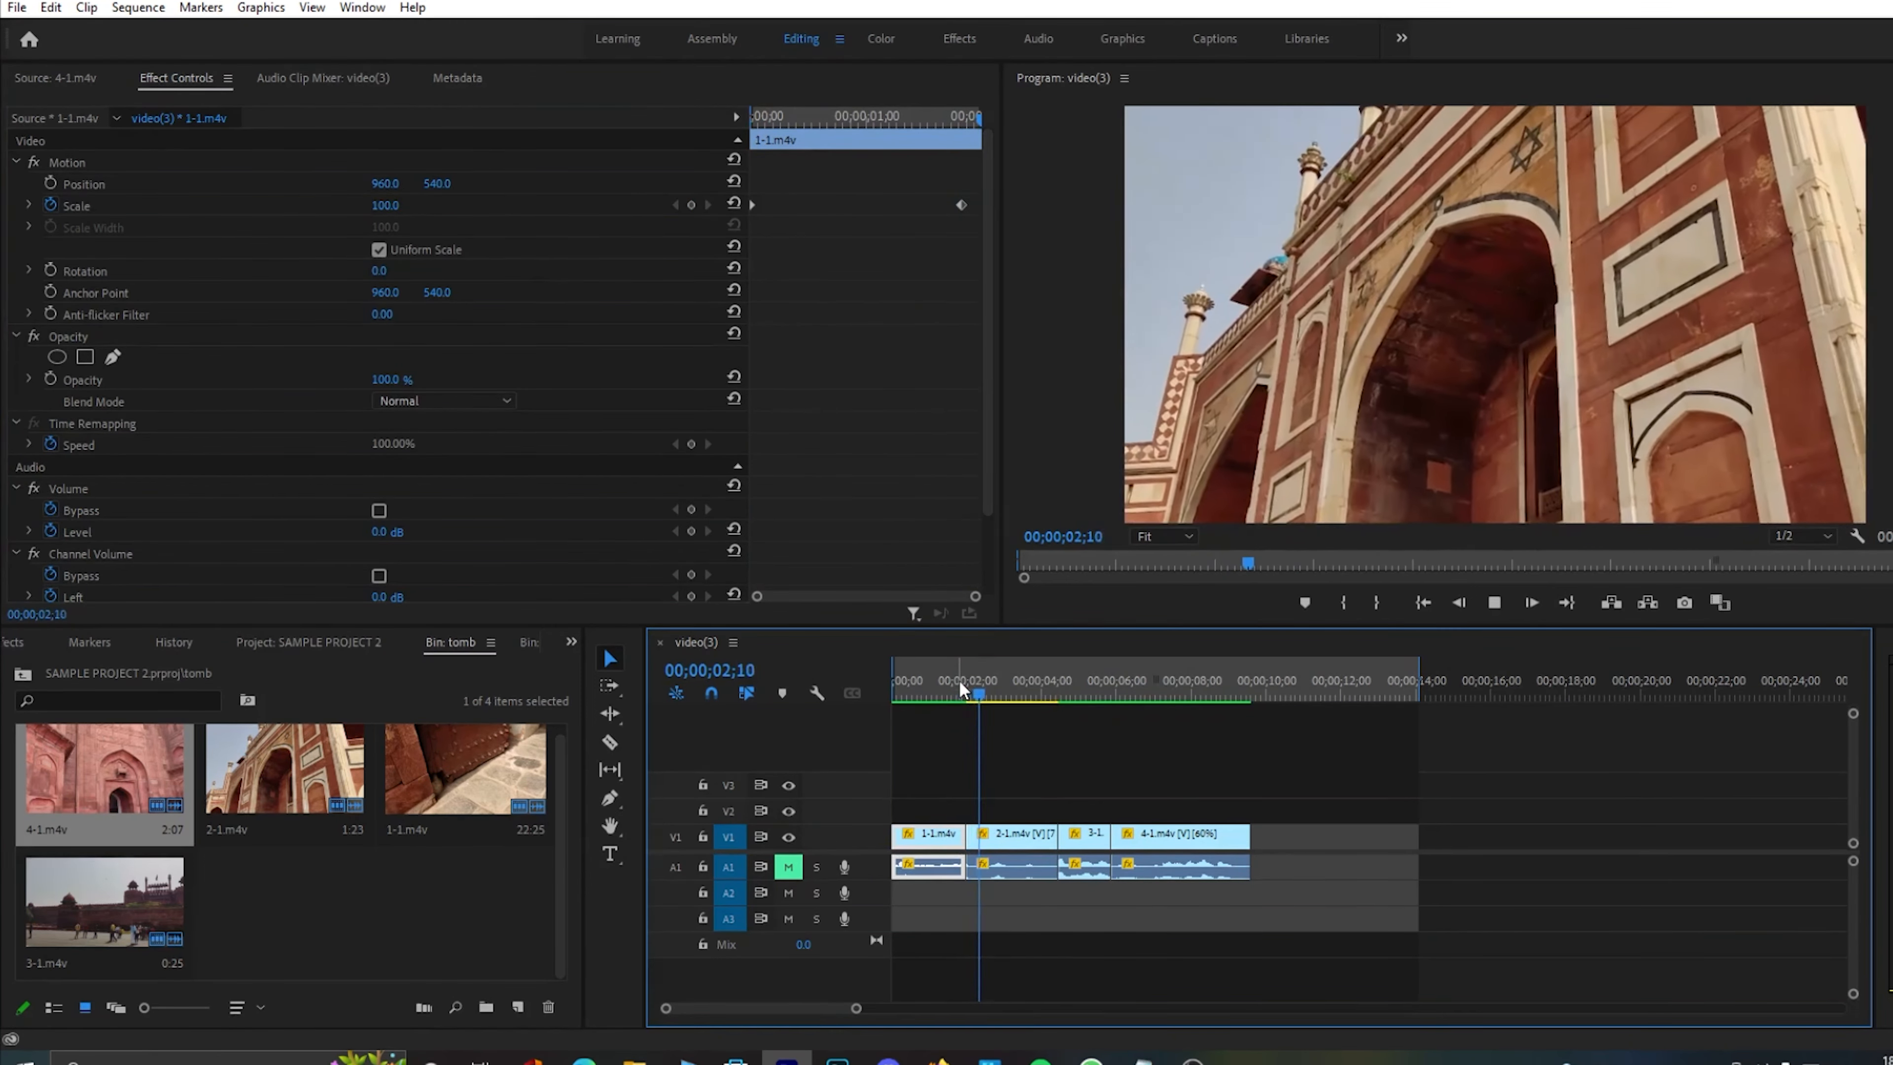
{"action": "key", "text": "space"}
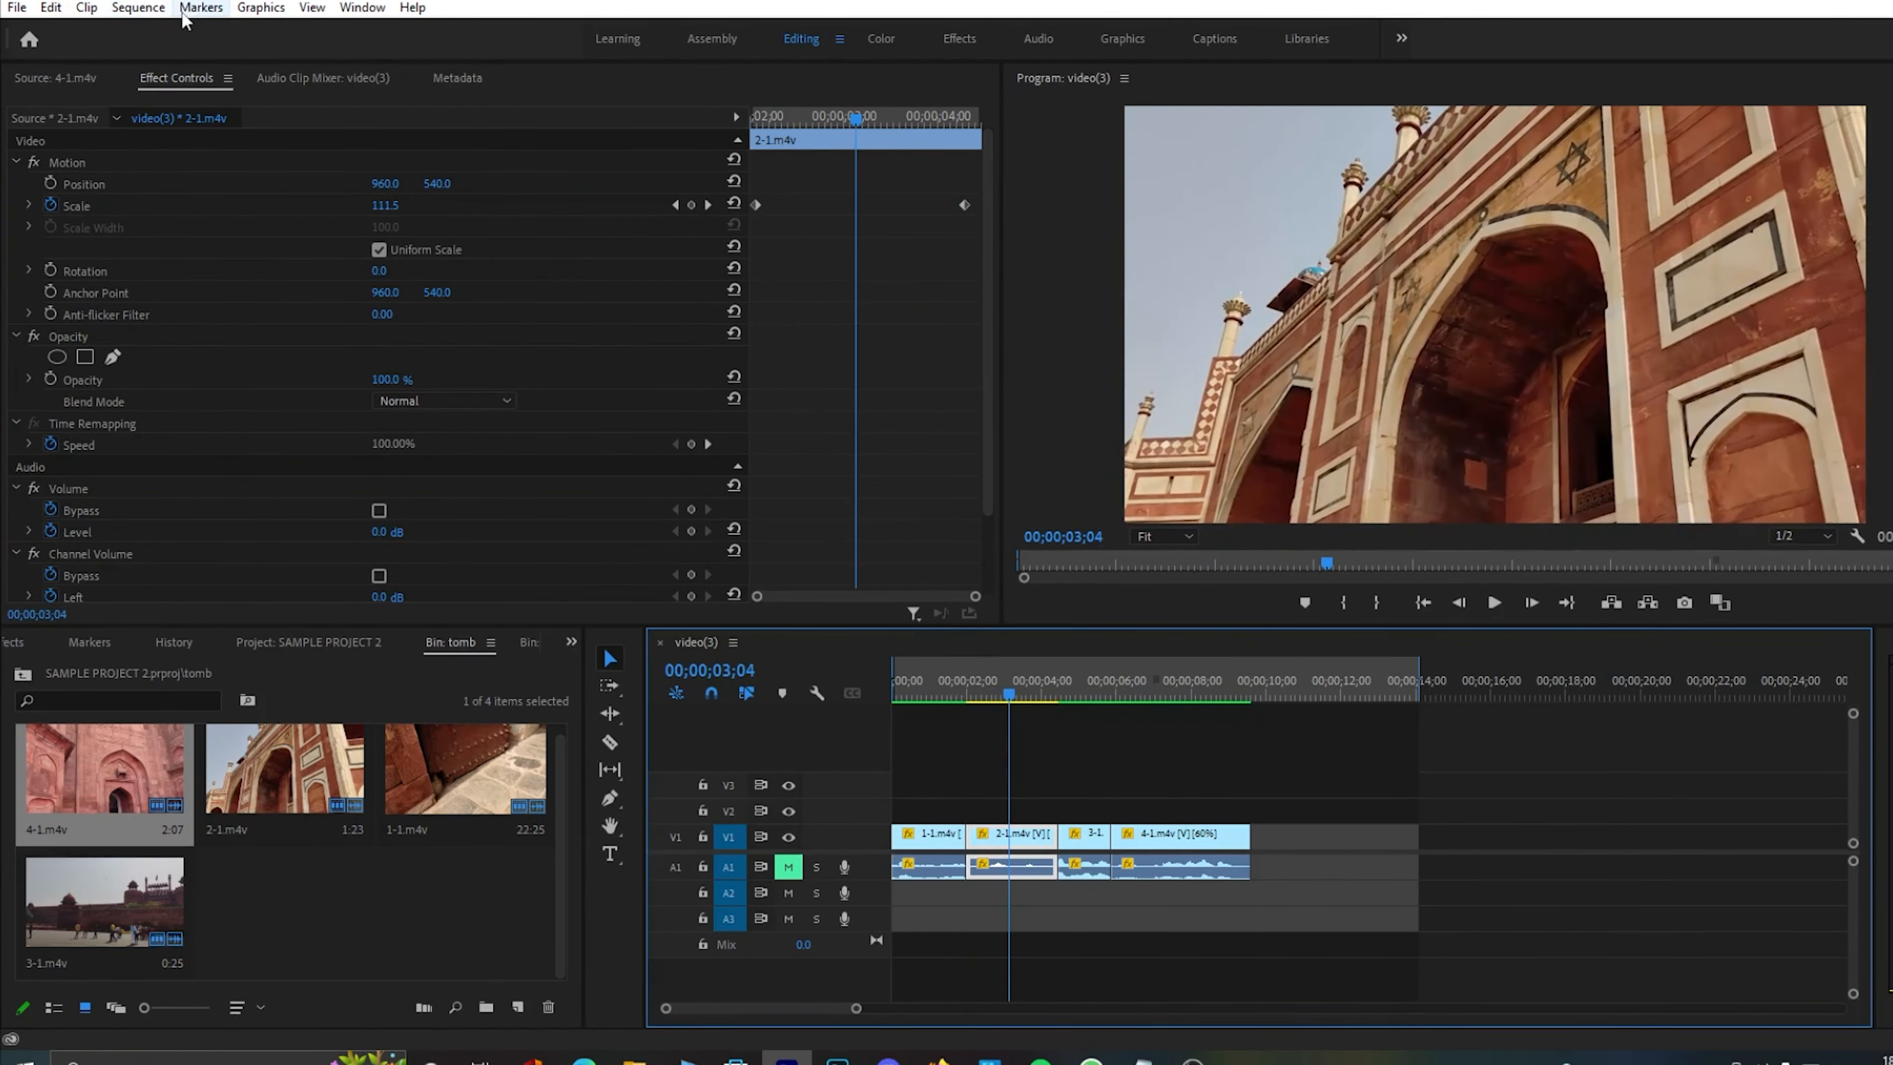
{"action": "left_click", "coordinate": [138, 7]}
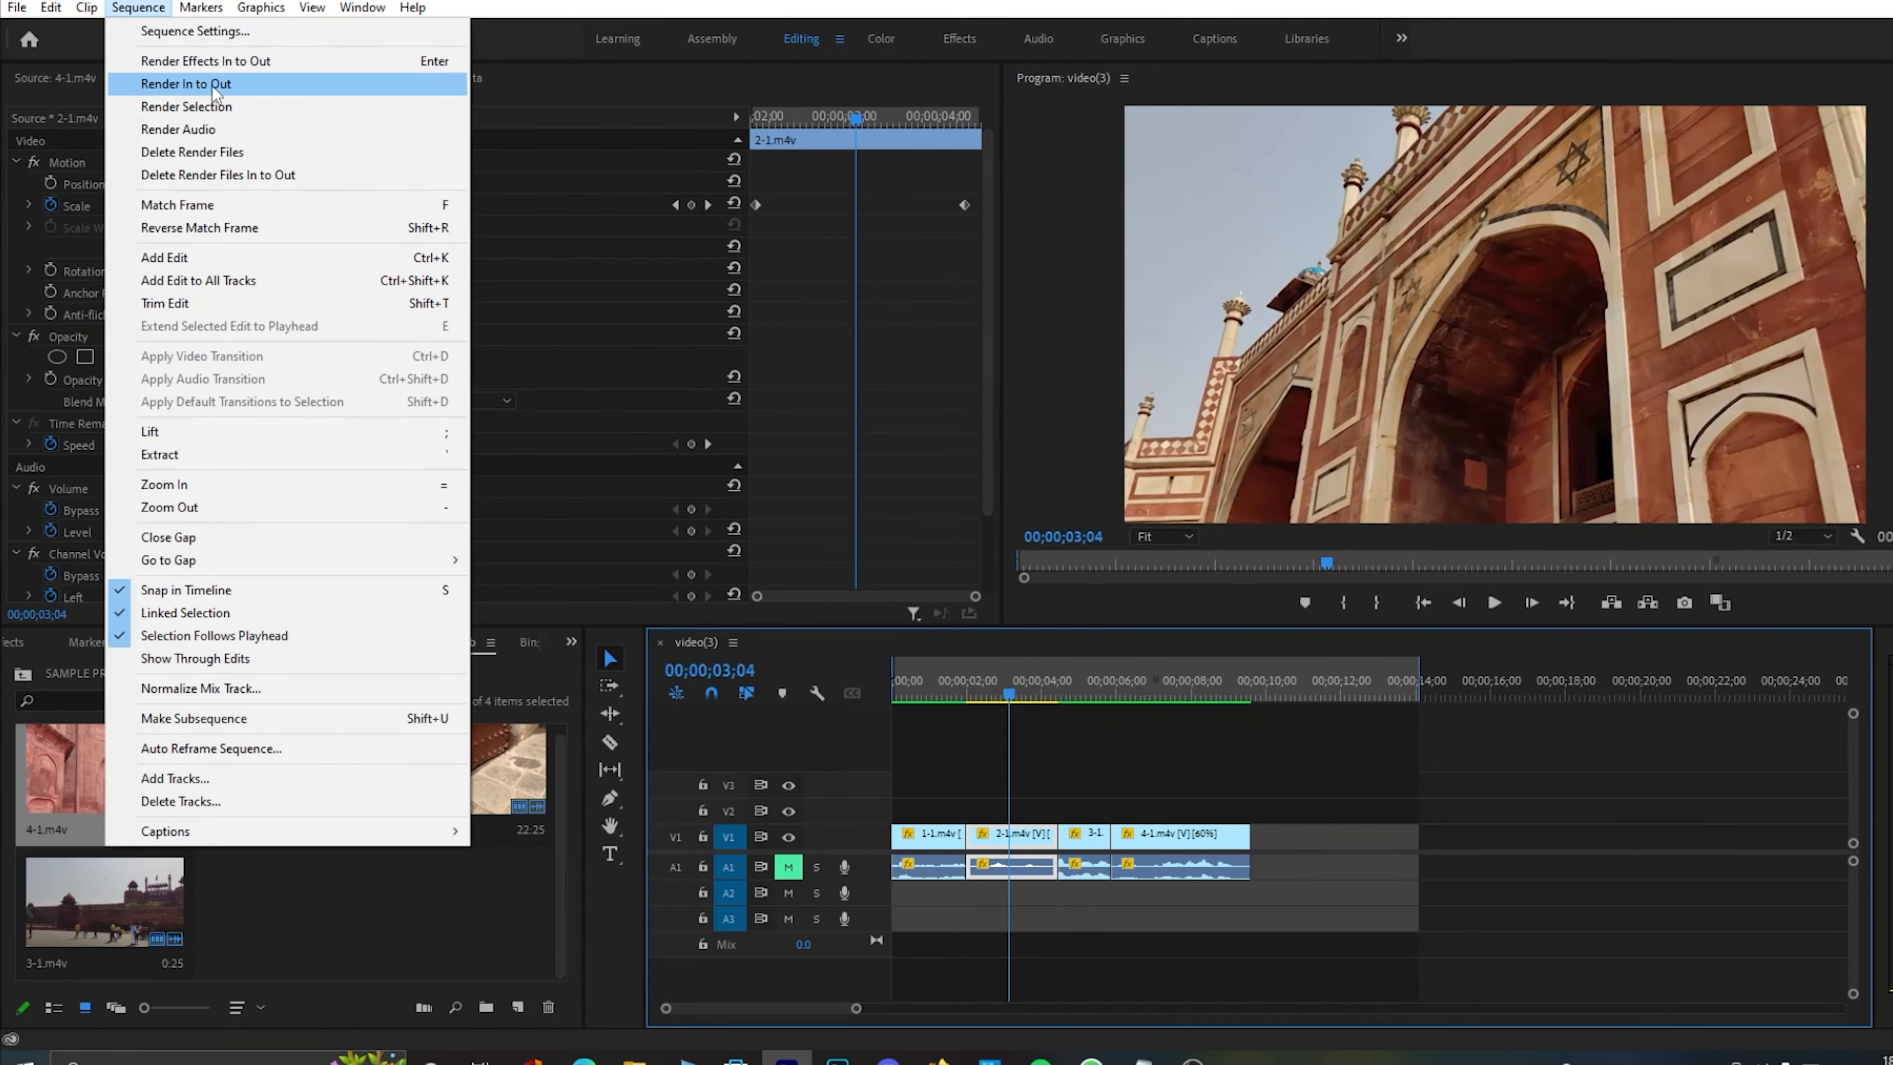
{"action": "left_click", "coordinate": [217, 88]}
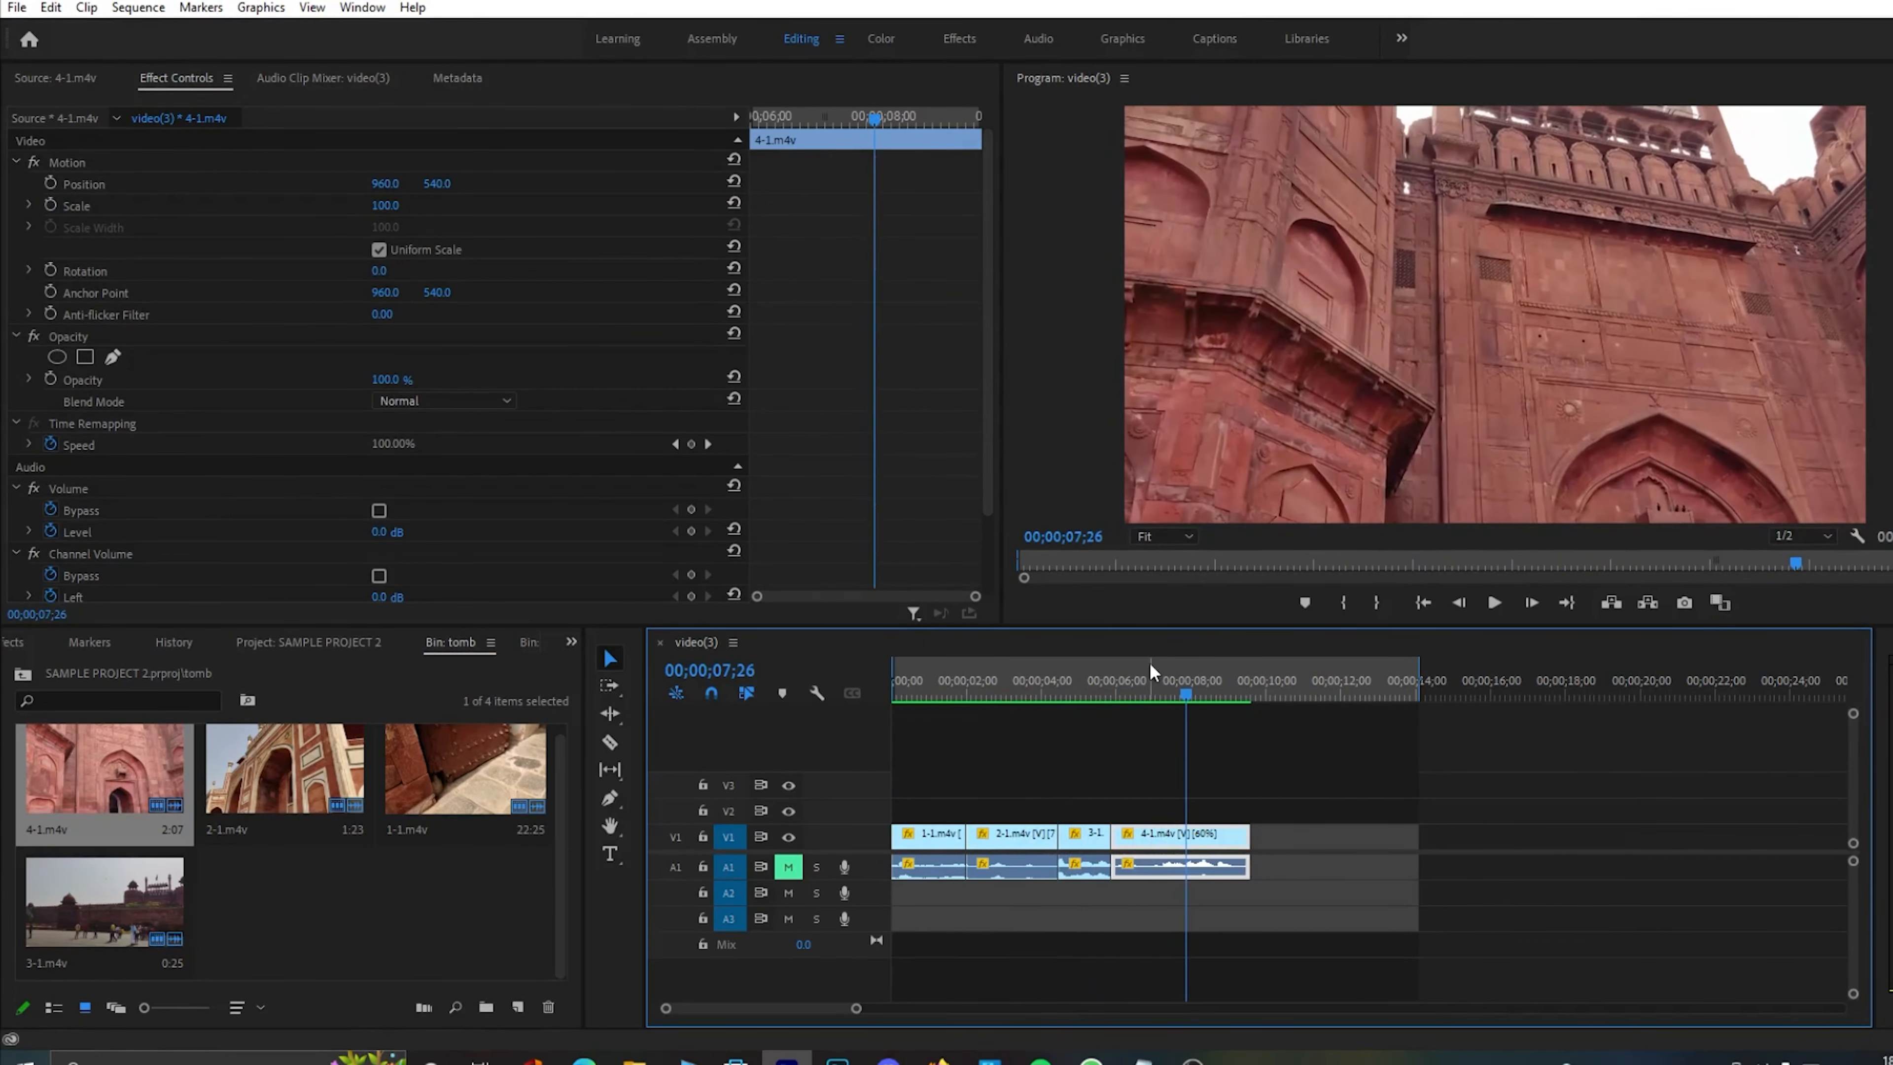
- Play the rendered sequence from 00;00;00;00 through to the 4-1.m4v clip, twice
{"action": "left_click", "coordinate": [1069, 675]}
{"action": "left_click_drag", "start_coordinate": [1069, 674], "coordinate": [873, 666]}
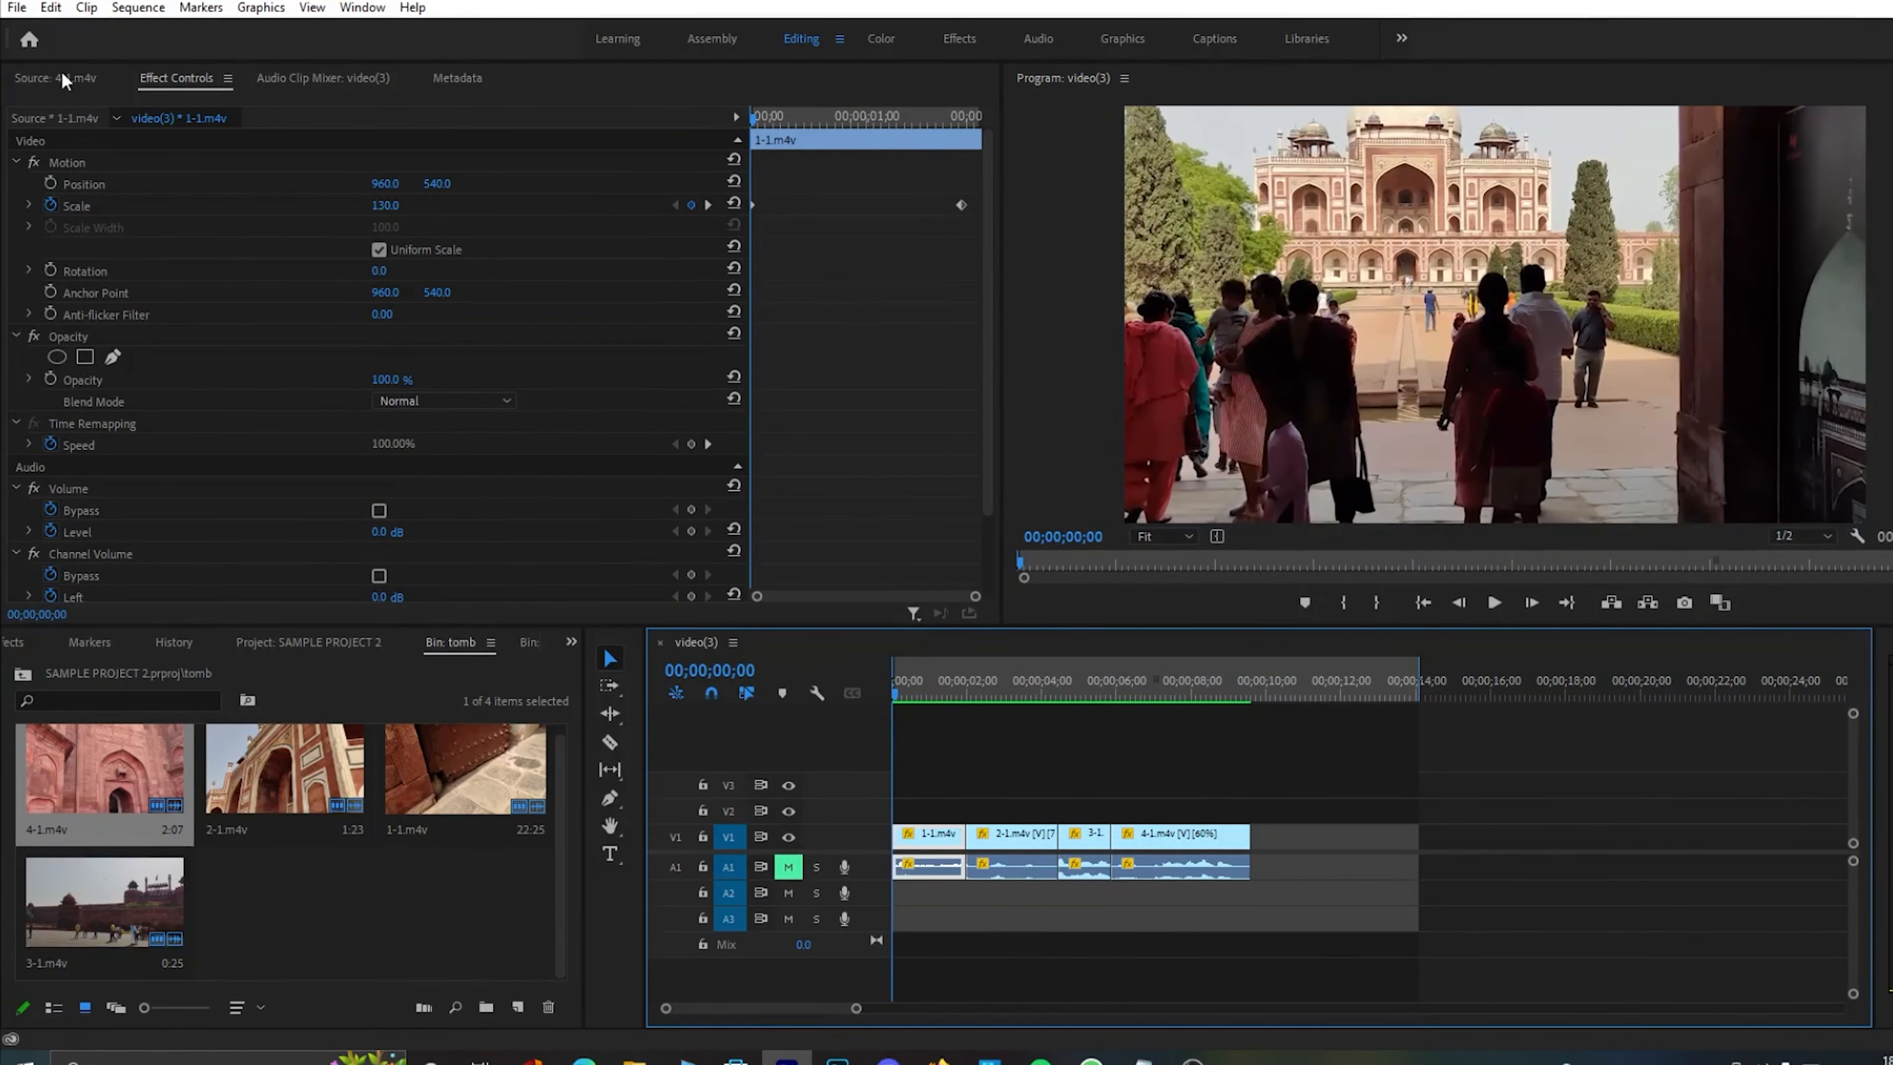
{"action": "key", "text": "space"}
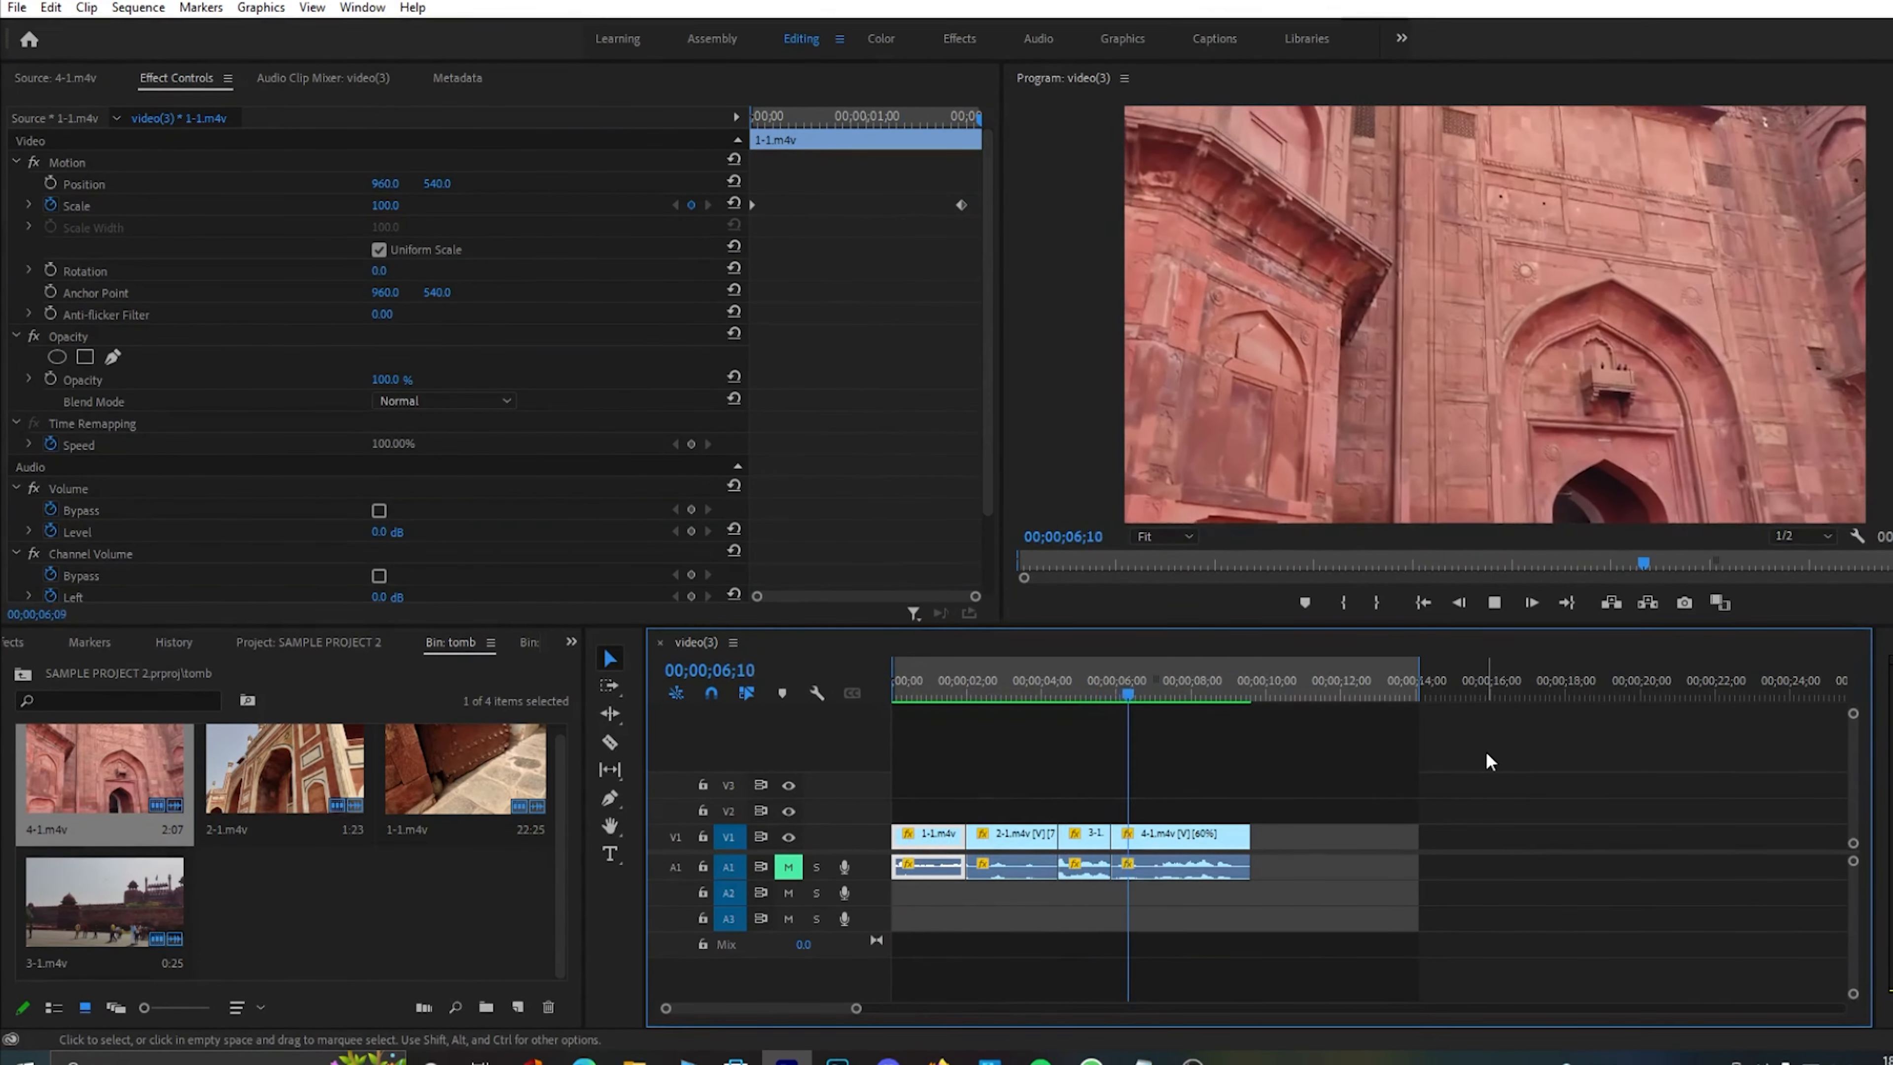
{"action": "left_click_drag", "start_coordinate": [1186, 691], "coordinate": [892, 688]}
{"action": "key", "text": "space"}
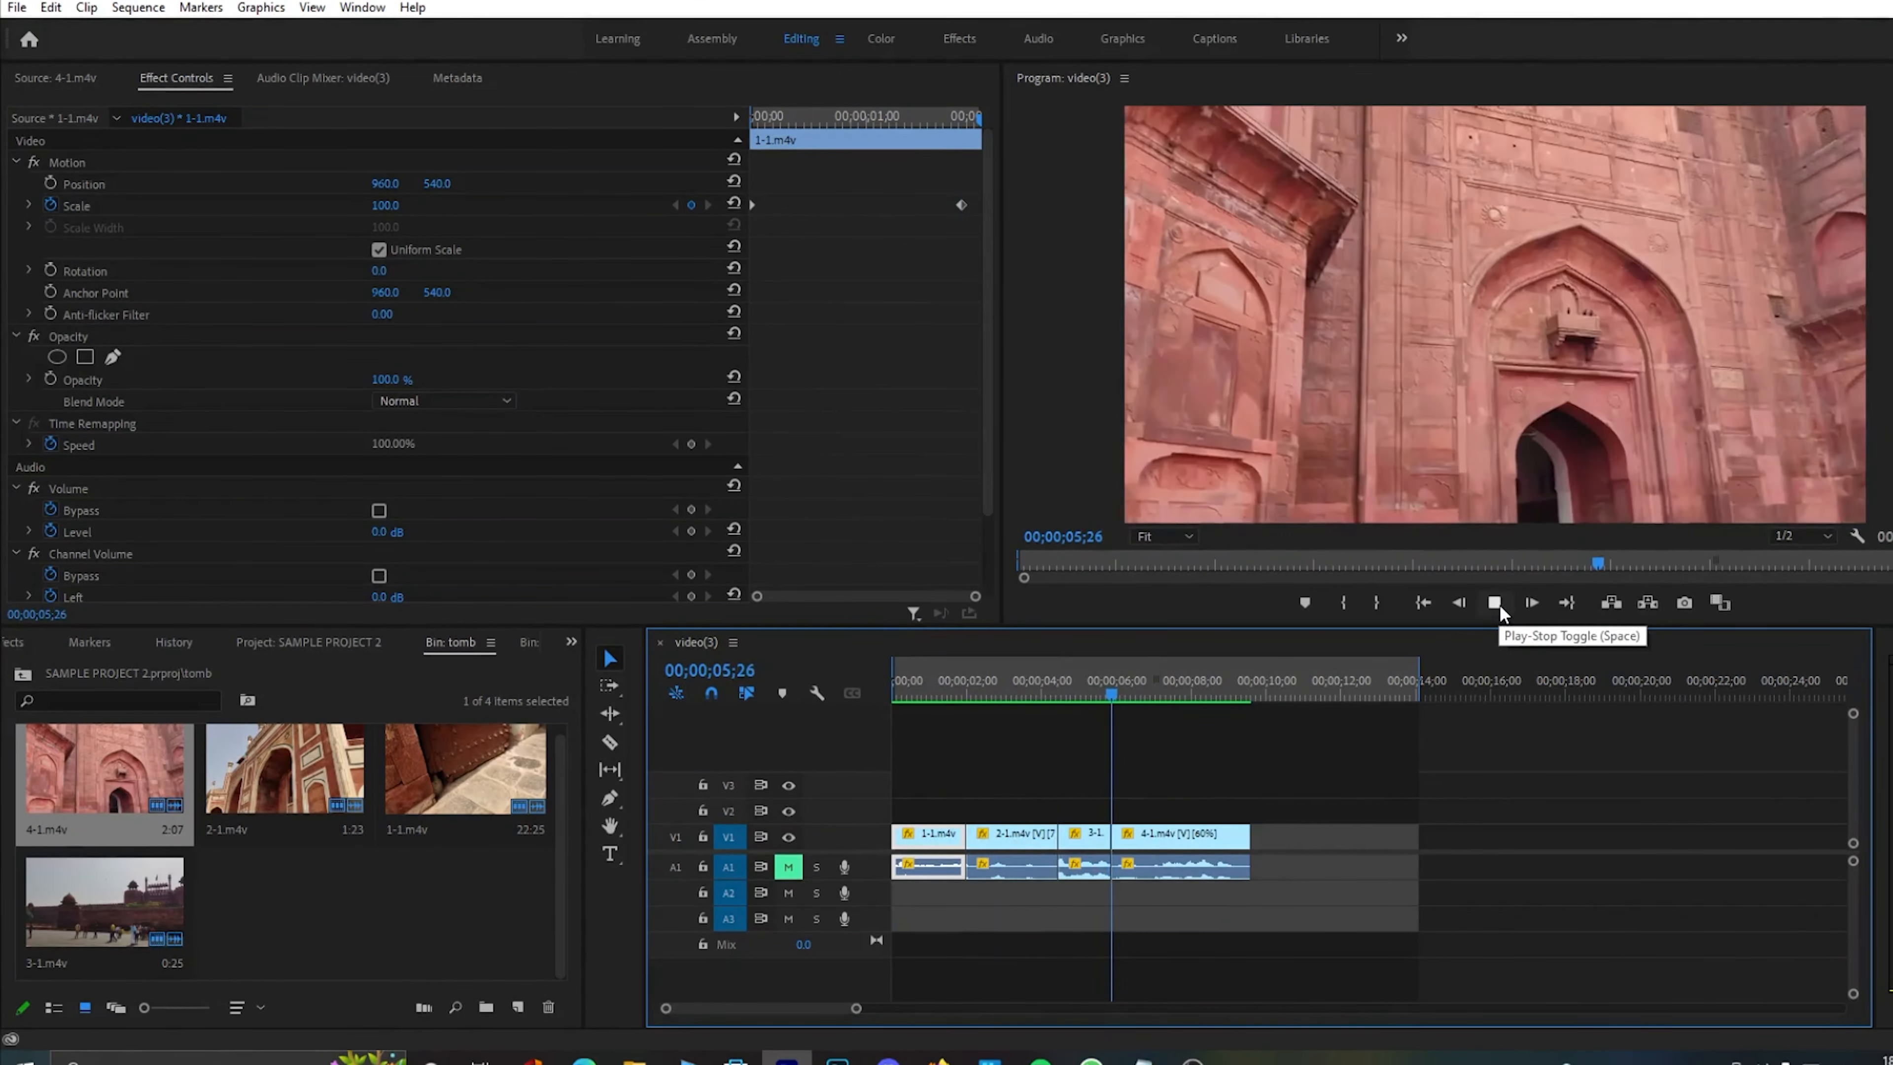
{"action": "left_click", "coordinate": [1494, 603]}
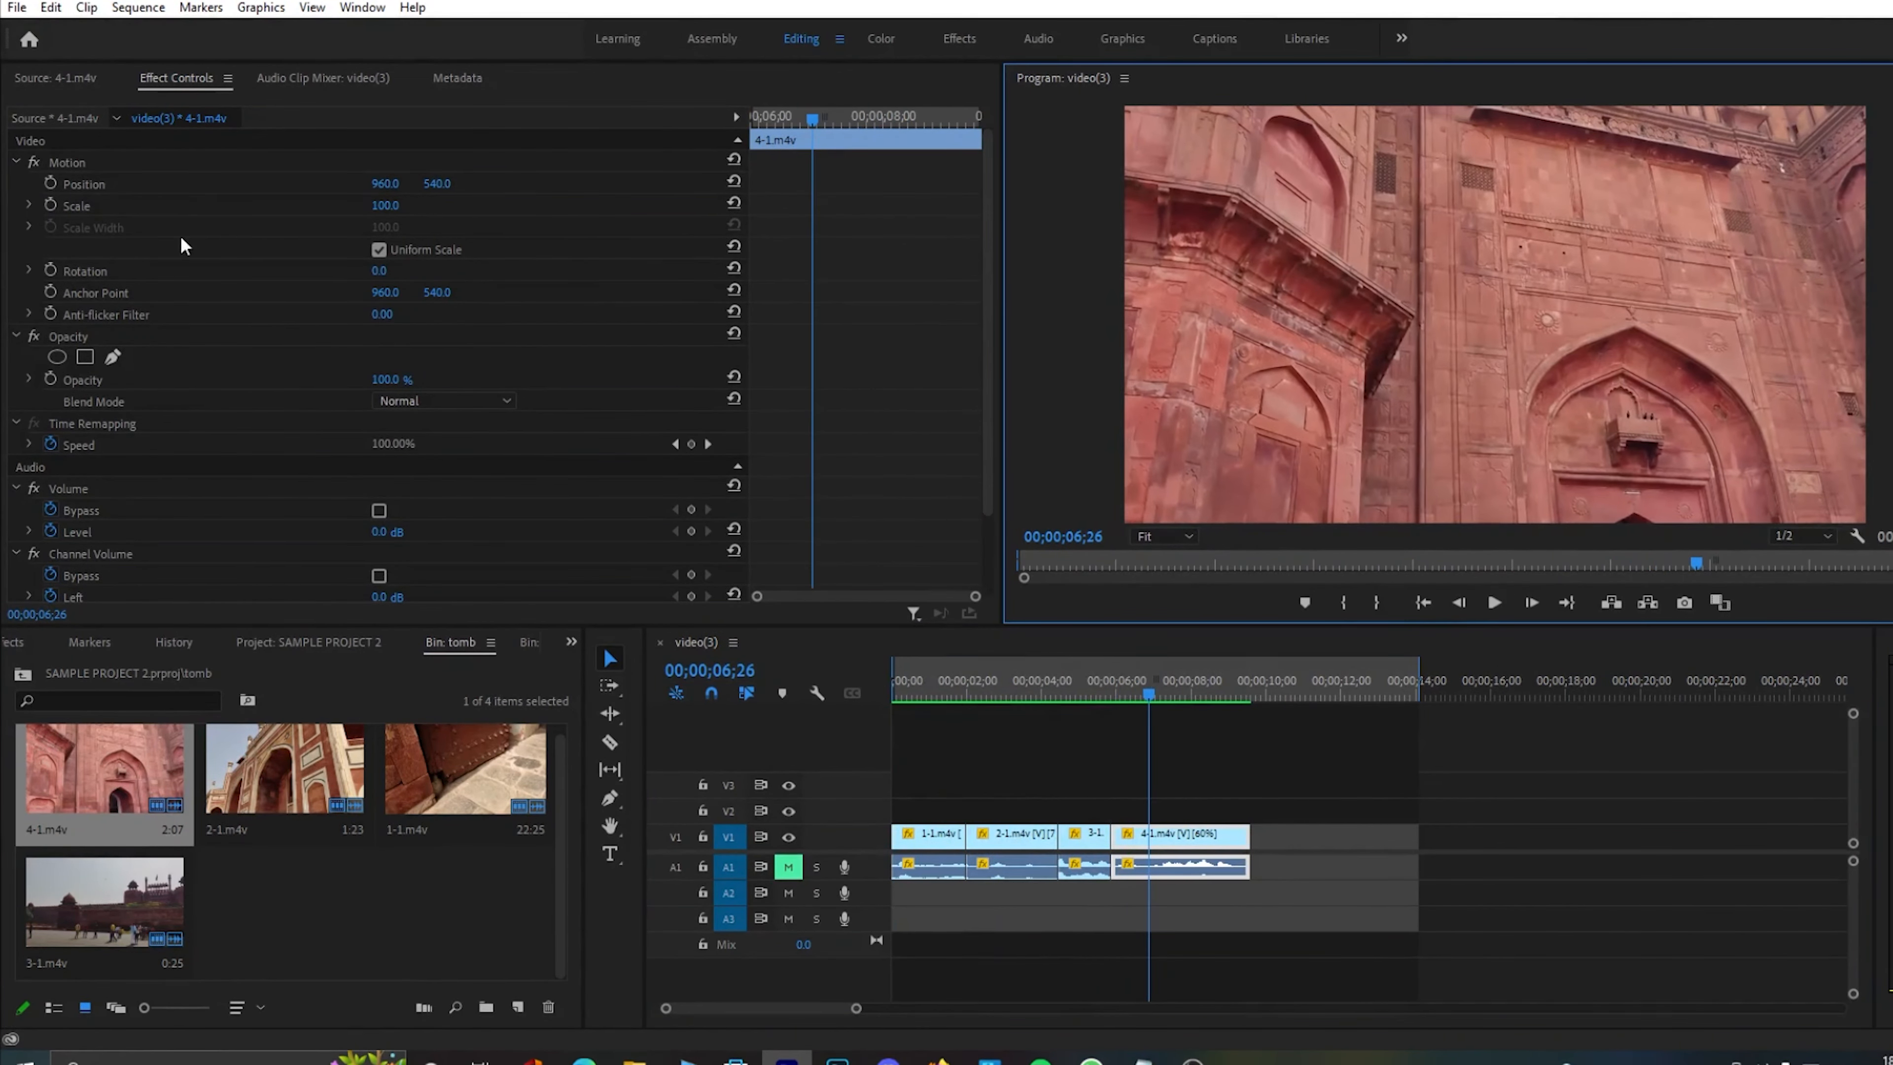
- Shift the 4-1.m4v clip's horizontal Position to 928 and place the playhead at 00;00;05;27, the start of the clip
{"action": "left_click_drag", "start_coordinate": [1065, 697], "coordinate": [1127, 699]}
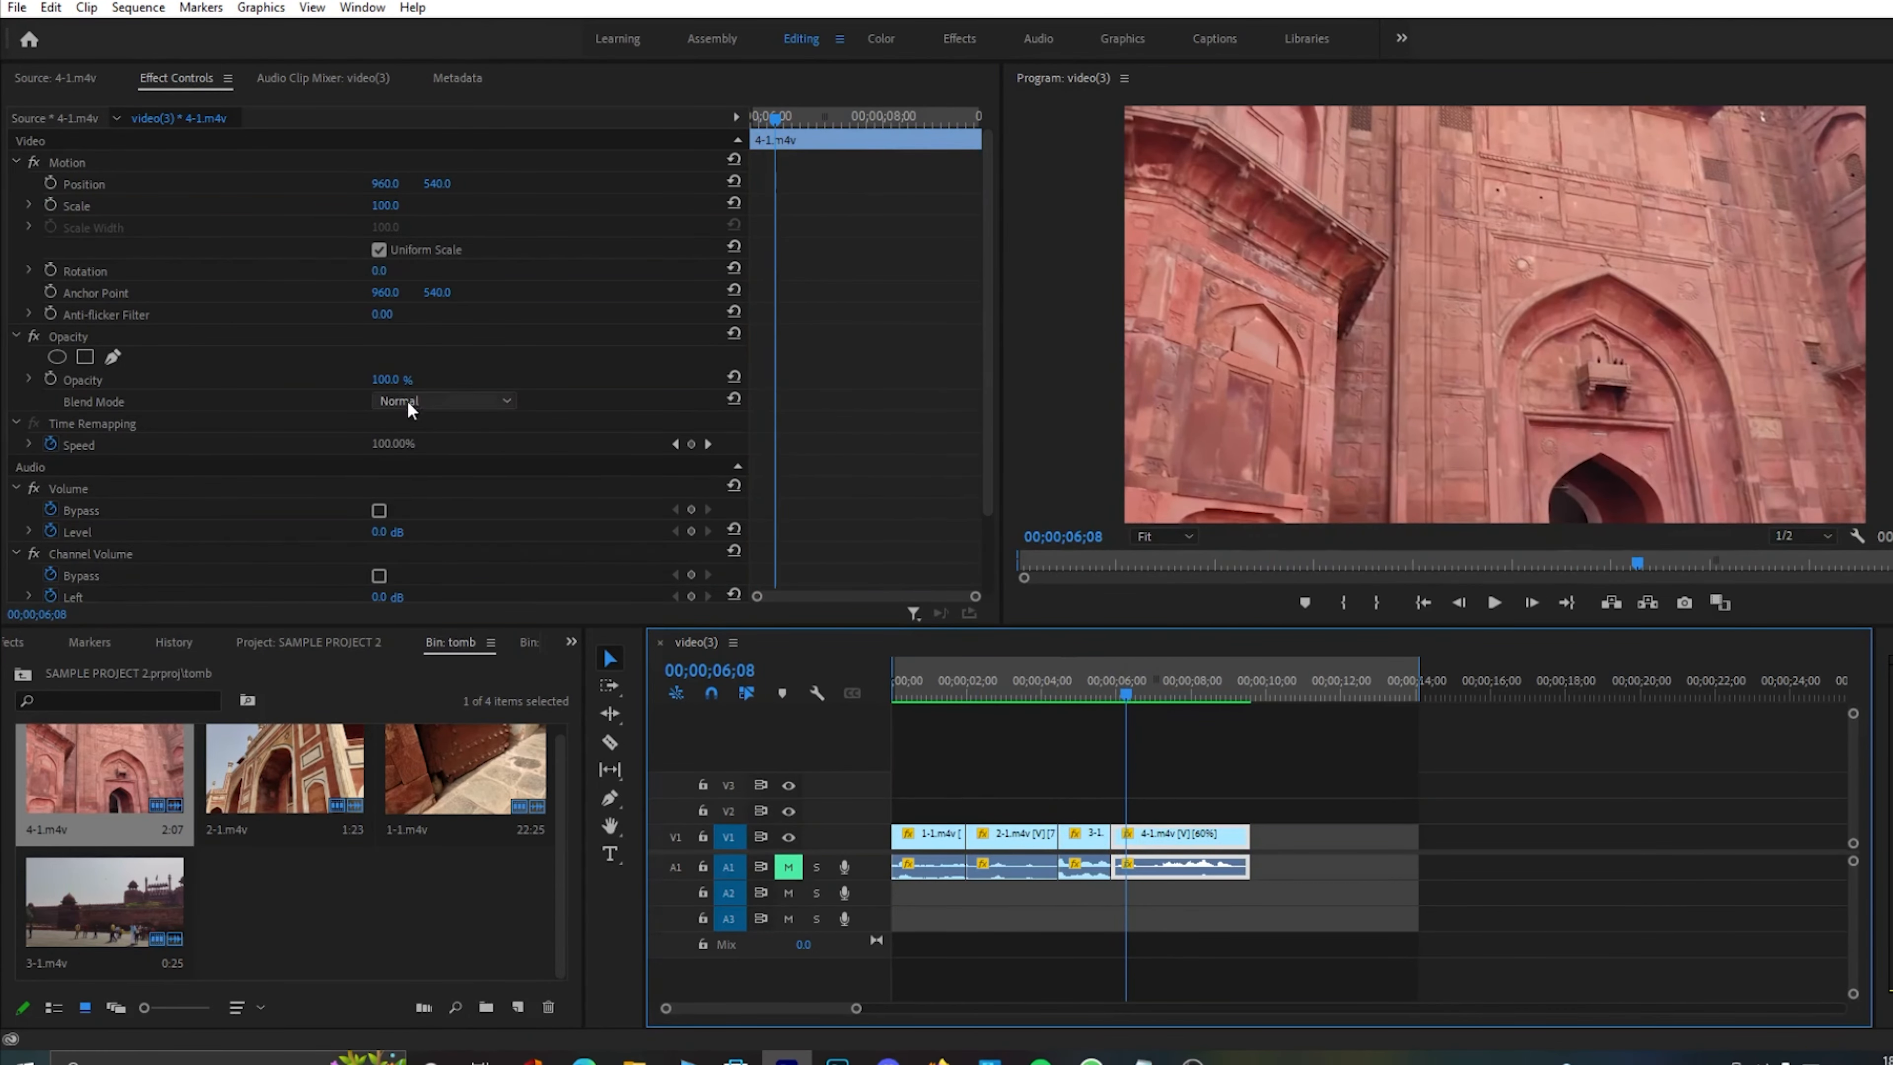
{"action": "mouse_move", "coordinate": [378, 271]}
{"action": "left_mouse_down"}
{"action": "mouse_move", "coordinate": [342, 270]}
{"action": "mouse_move", "coordinate": [378, 270]}
{"action": "left_mouse_up"}
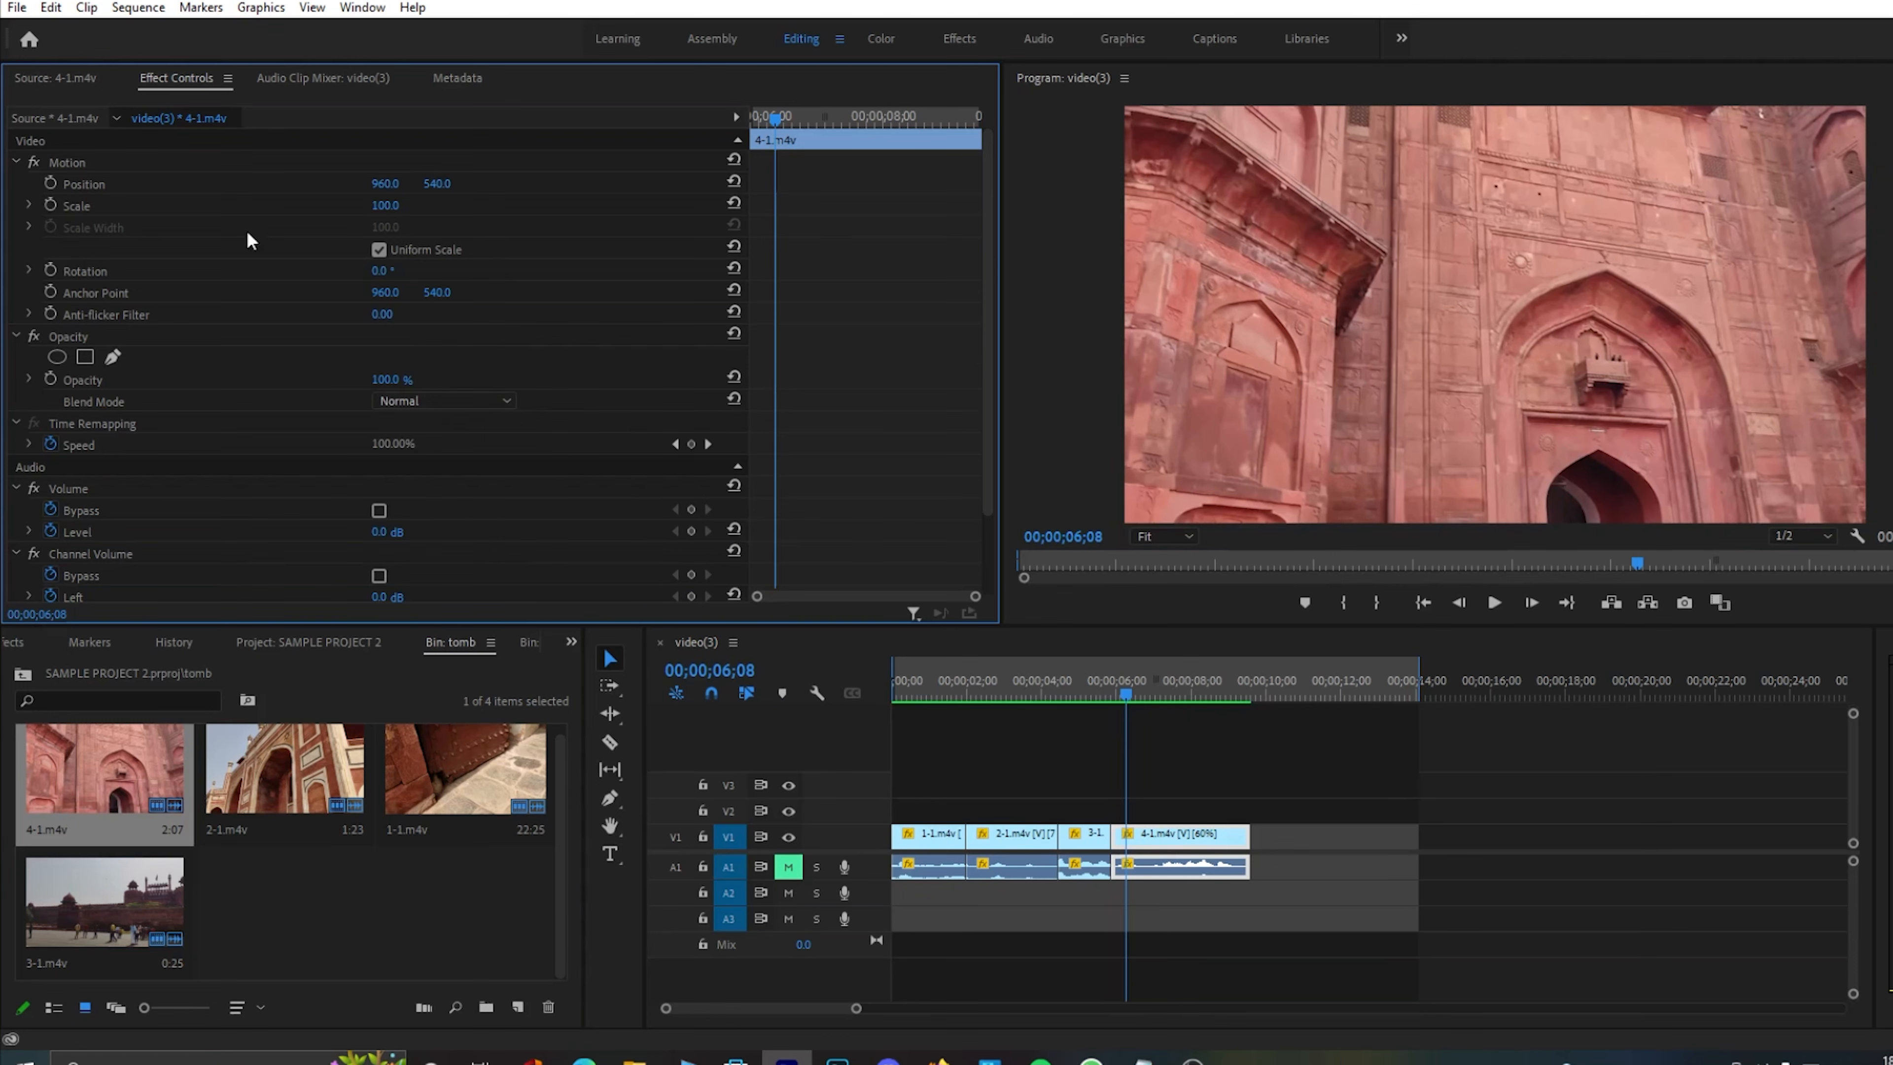
{"action": "mouse_move", "coordinate": [396, 188]}
{"action": "left_mouse_down"}
{"action": "mouse_move", "coordinate": [417, 188]}
{"action": "mouse_move", "coordinate": [373, 188]}
{"action": "left_mouse_up"}
{"action": "left_click_drag", "start_coordinate": [1125, 694], "coordinate": [1119, 694]}
{"action": "left_click", "coordinate": [1148, 768]}
{"action": "left_click", "coordinate": [1142, 833]}
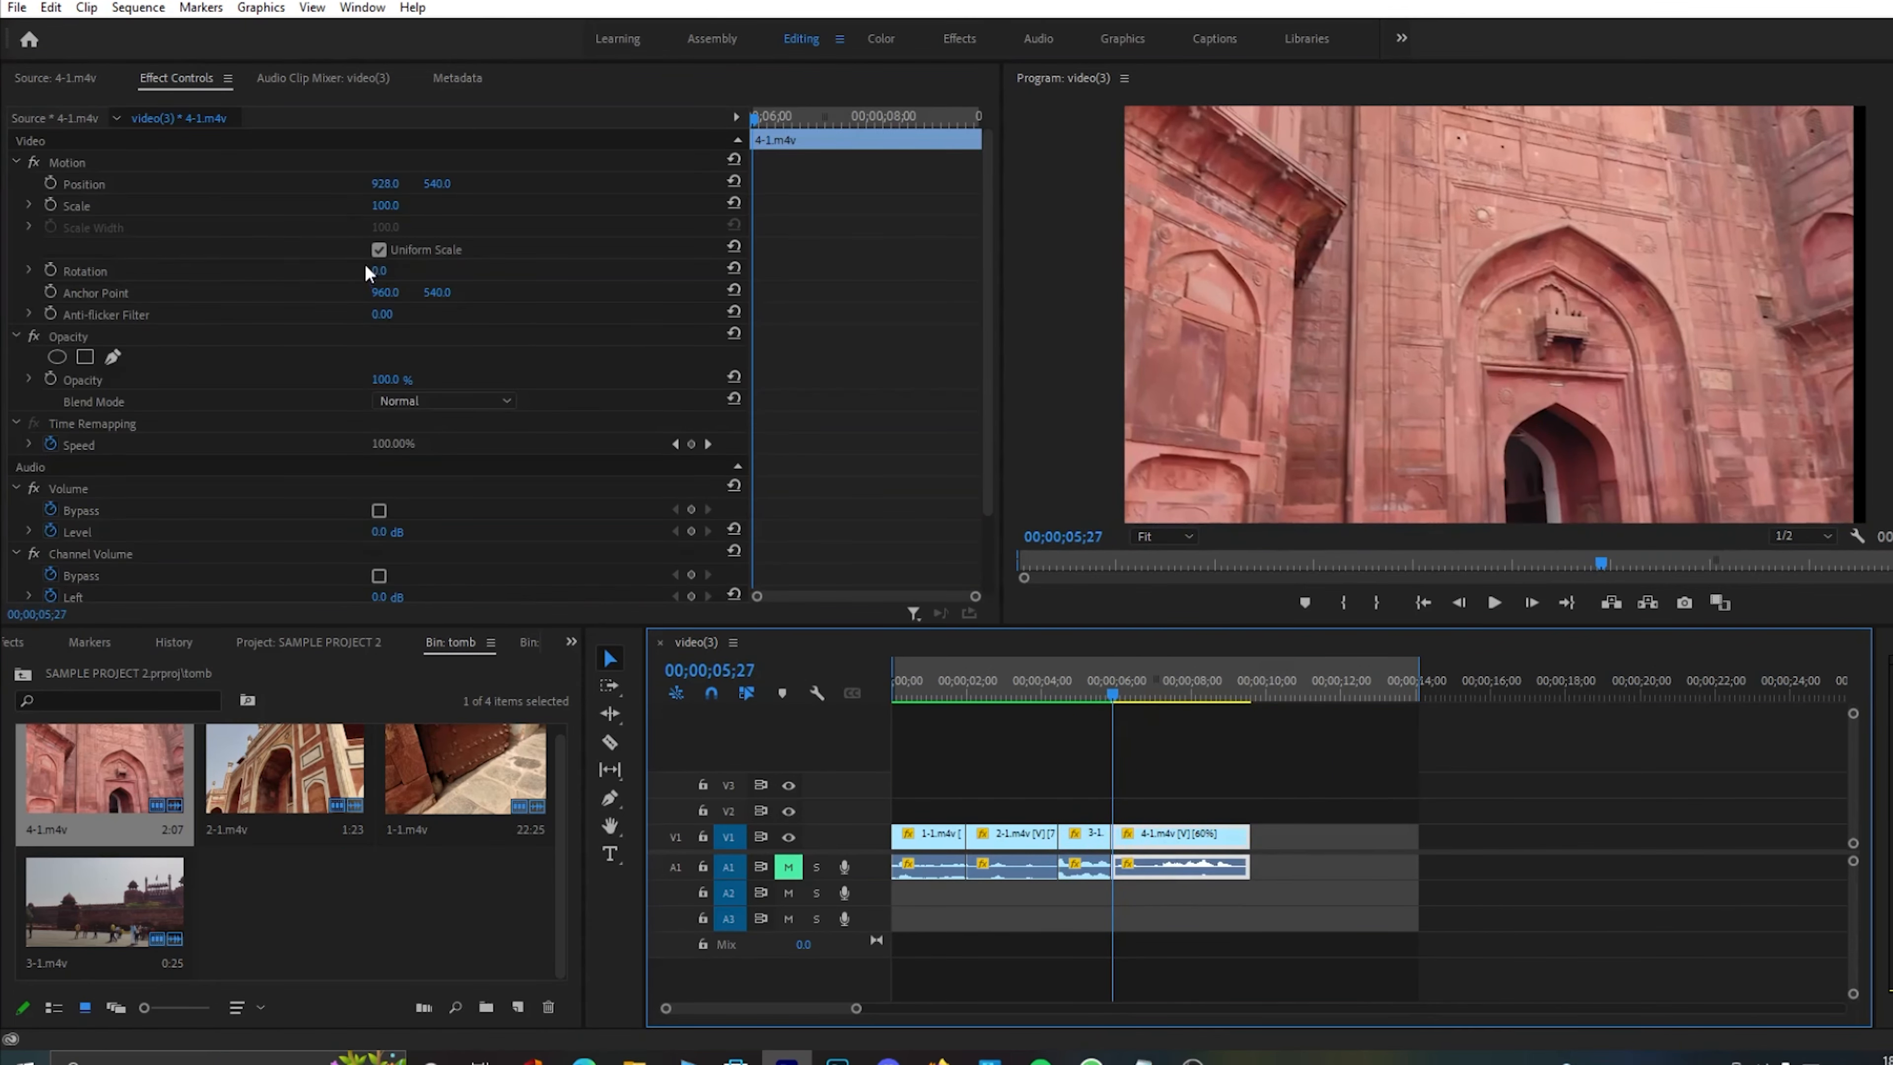
- Scale the 4-1.m4v clip to 121, reposition it to 1151.7, 523.9, and start Position keyframing at 00;00;05;27
{"action": "left_click_drag", "start_coordinate": [390, 208], "coordinate": [562, 192]}
{"action": "left_click", "coordinate": [1292, 360]}
{"action": "left_click_drag", "start_coordinate": [1292, 359], "coordinate": [1297, 358]}
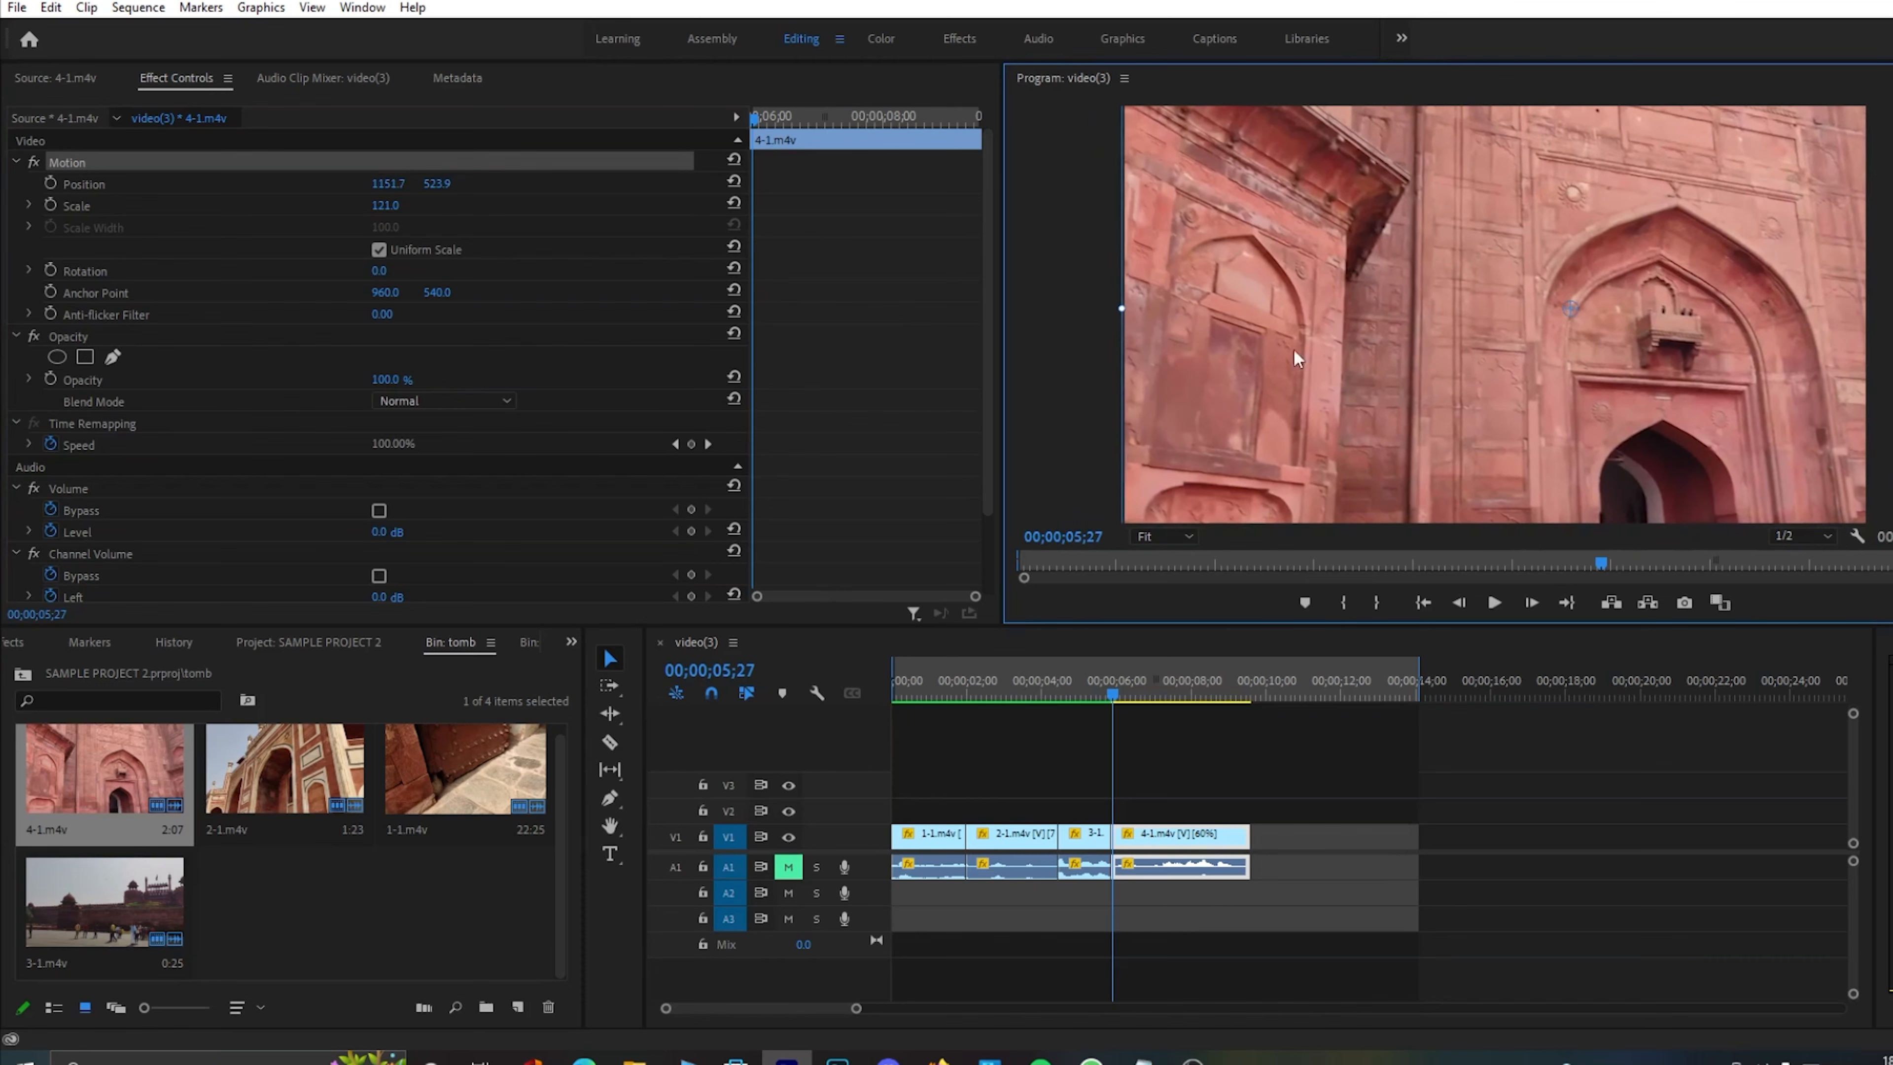
{"action": "left_click", "coordinate": [52, 184]}
- Animate the 4-1.m4v clip's Position to 765.5, 513.2 at 00;00;09;15, near the end of the clip
{"action": "left_click_drag", "start_coordinate": [1236, 682], "coordinate": [1245, 676]}
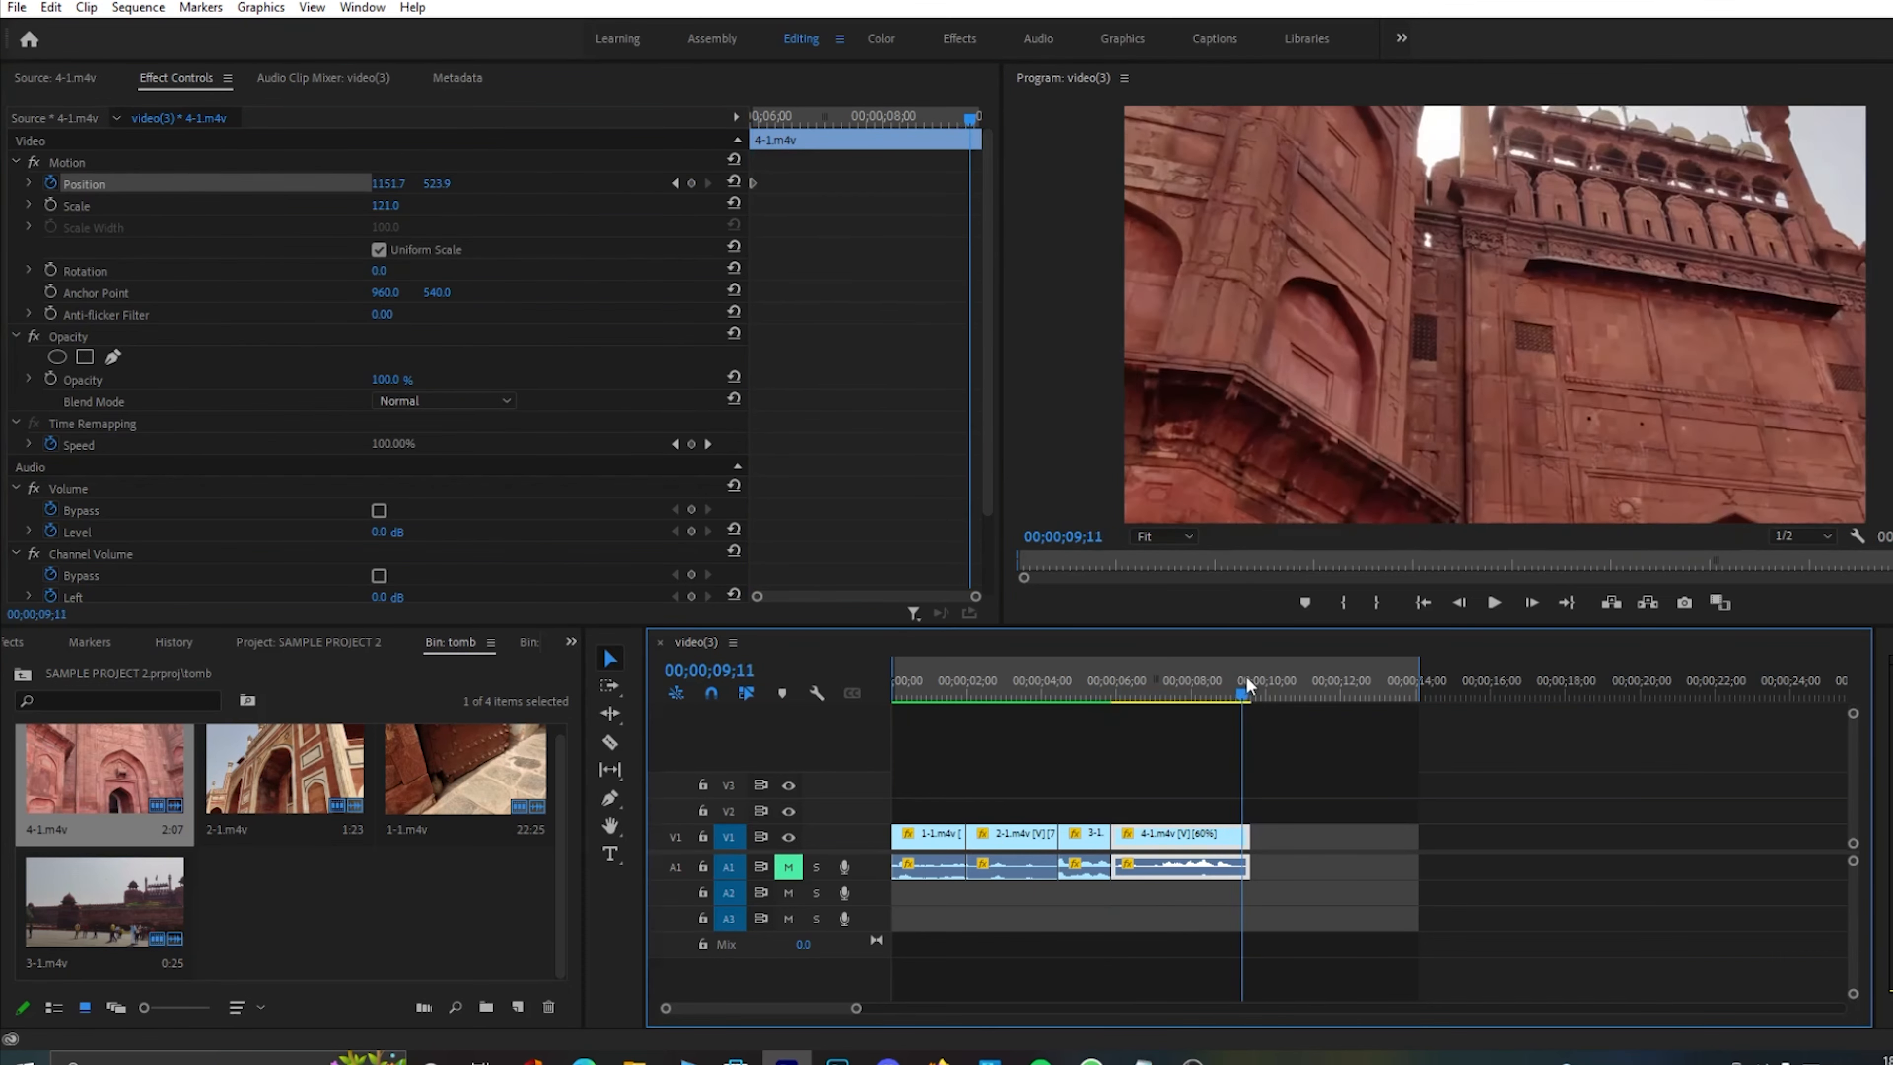
{"action": "left_click", "coordinate": [1452, 365]}
{"action": "left_click_drag", "start_coordinate": [1454, 387], "coordinate": [1304, 381]}
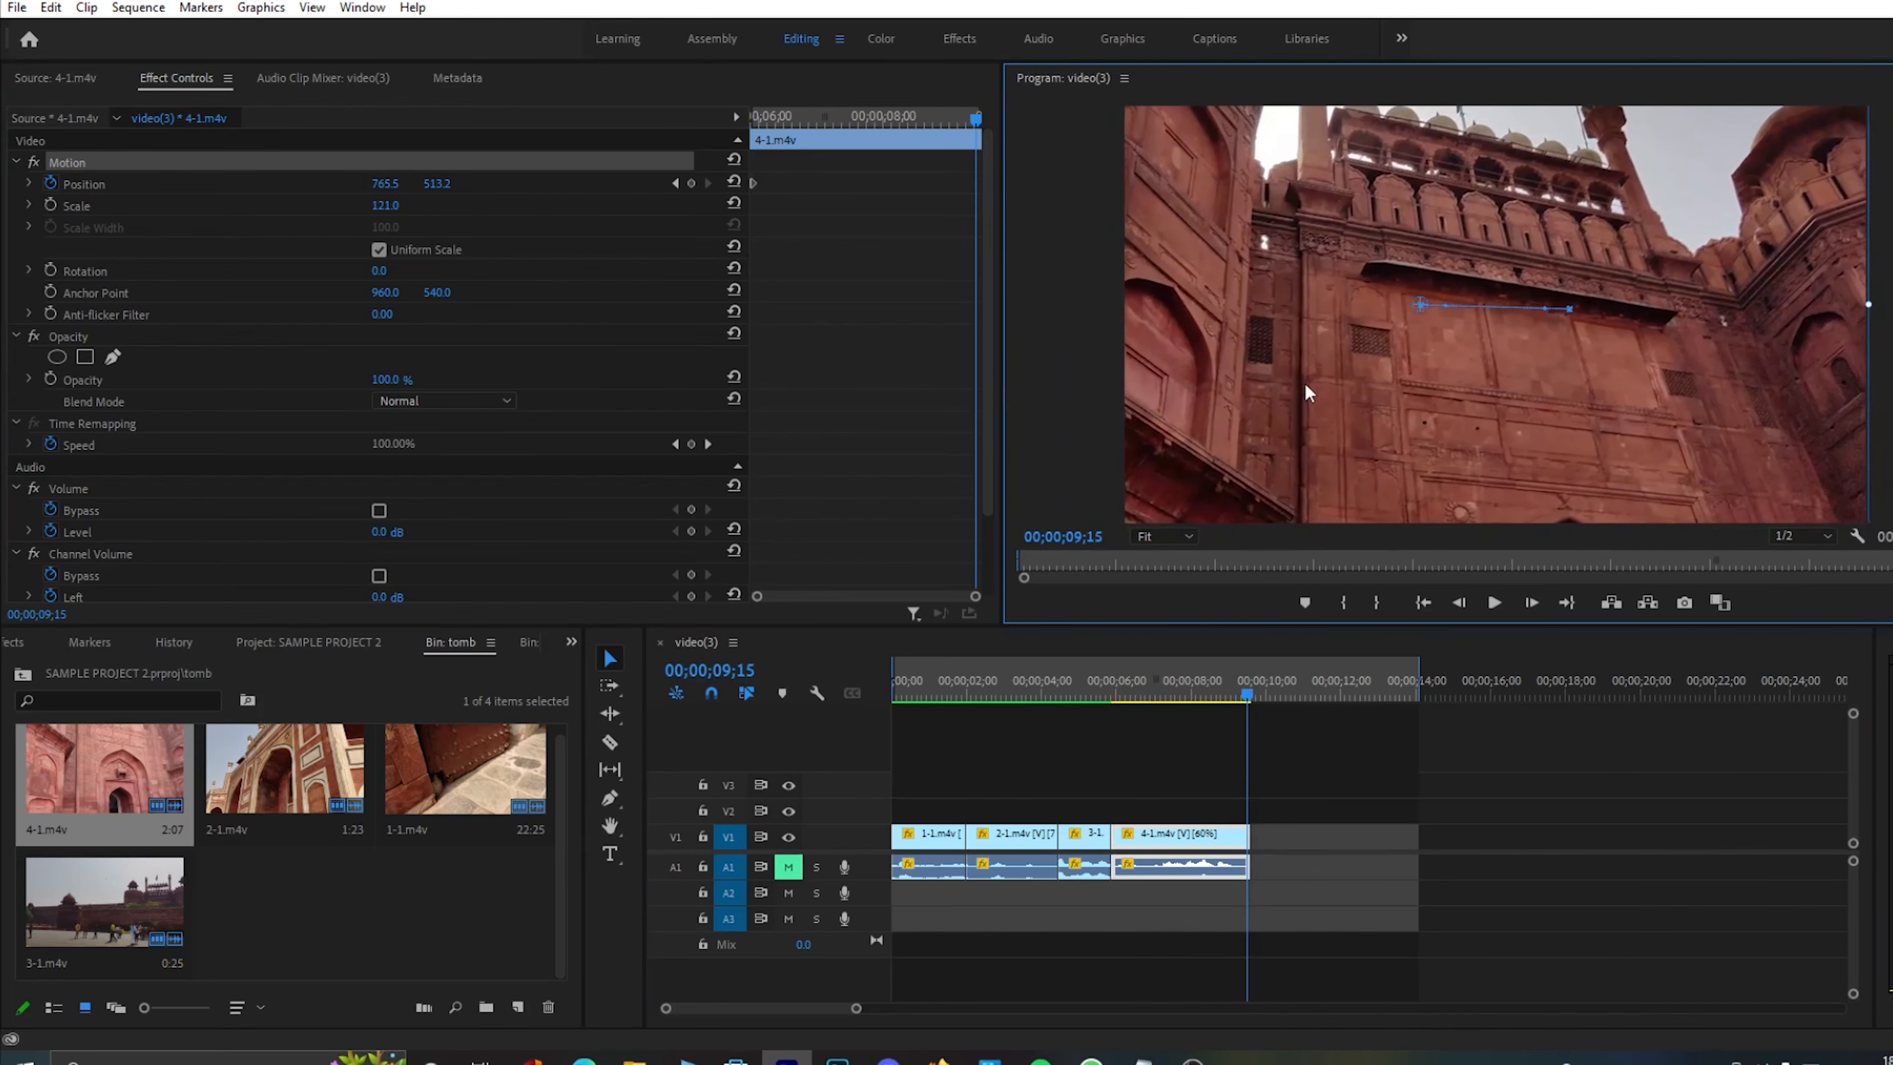
- Render the sequence from In to Out to preview the pan on the 4-1.m4v clip
{"action": "left_click_drag", "start_coordinate": [1236, 688], "coordinate": [1073, 687]}
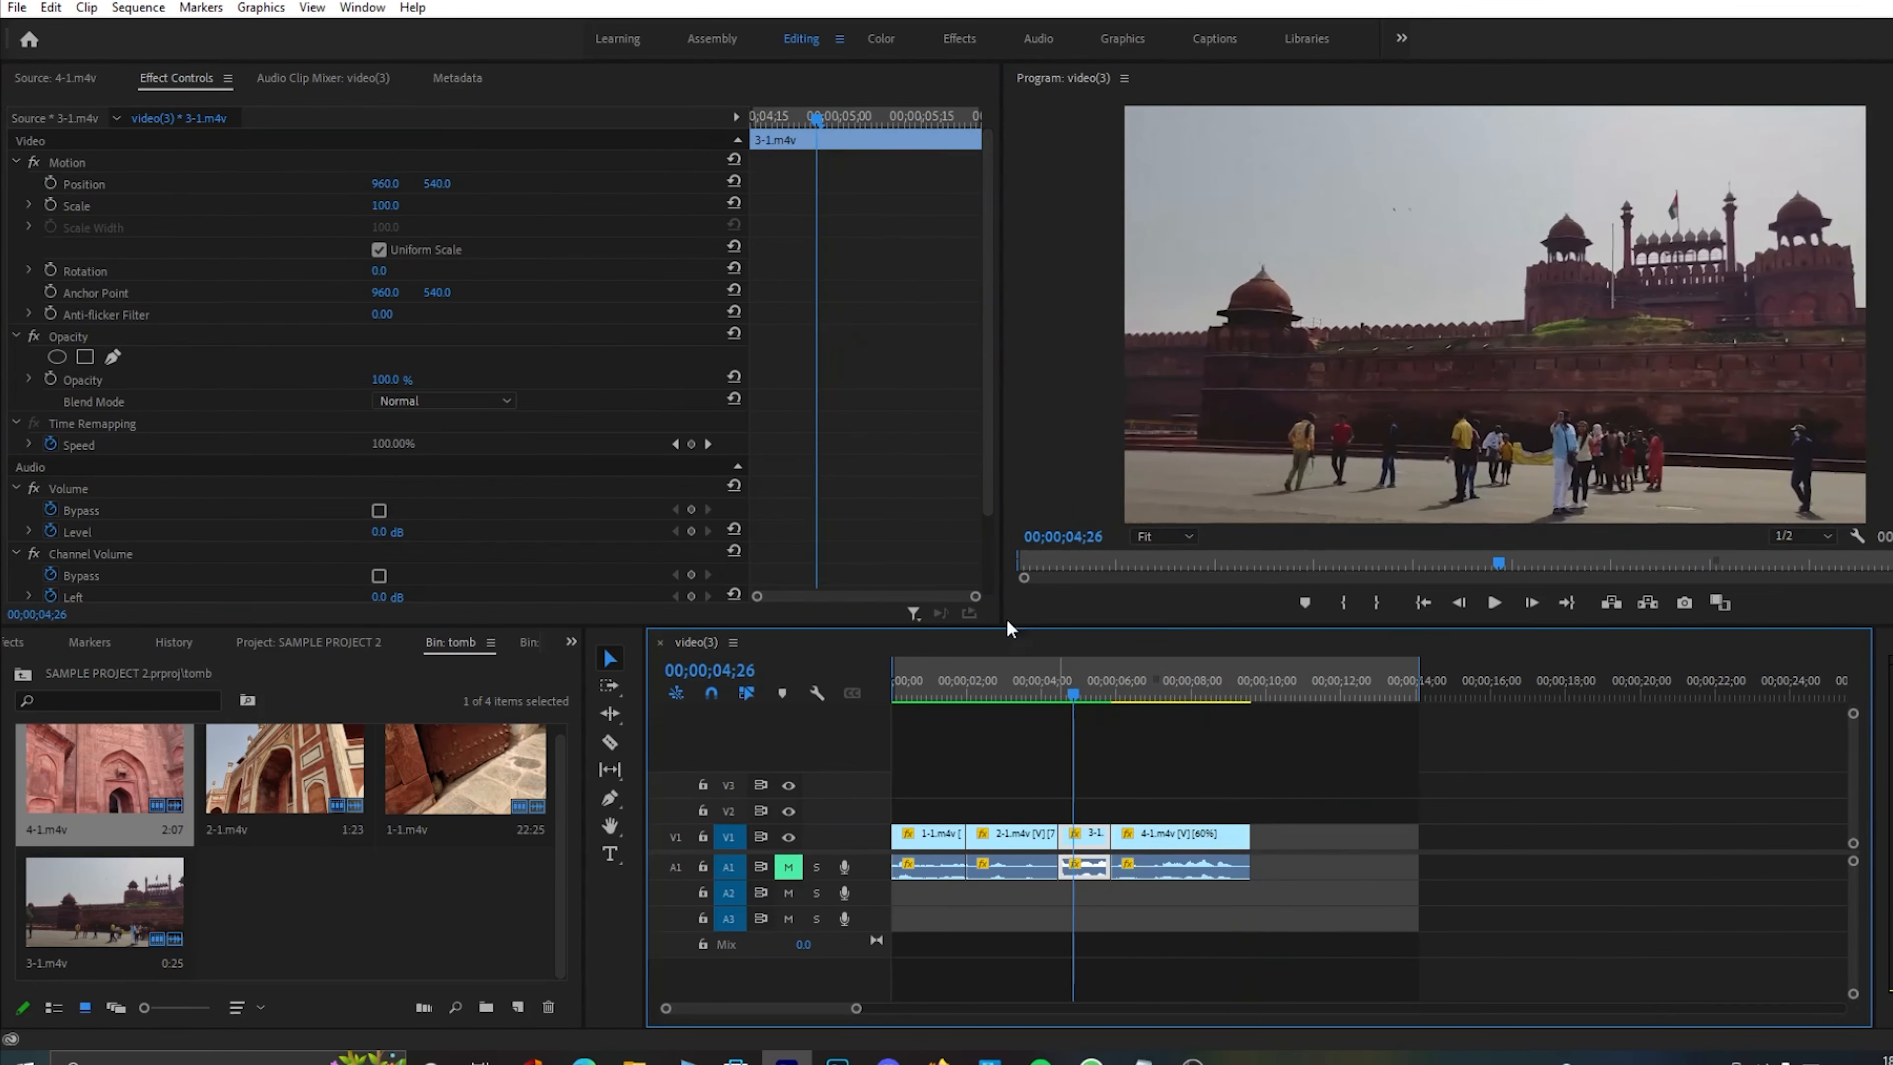
{"action": "left_click", "coordinate": [138, 8]}
{"action": "left_click", "coordinate": [201, 80]}
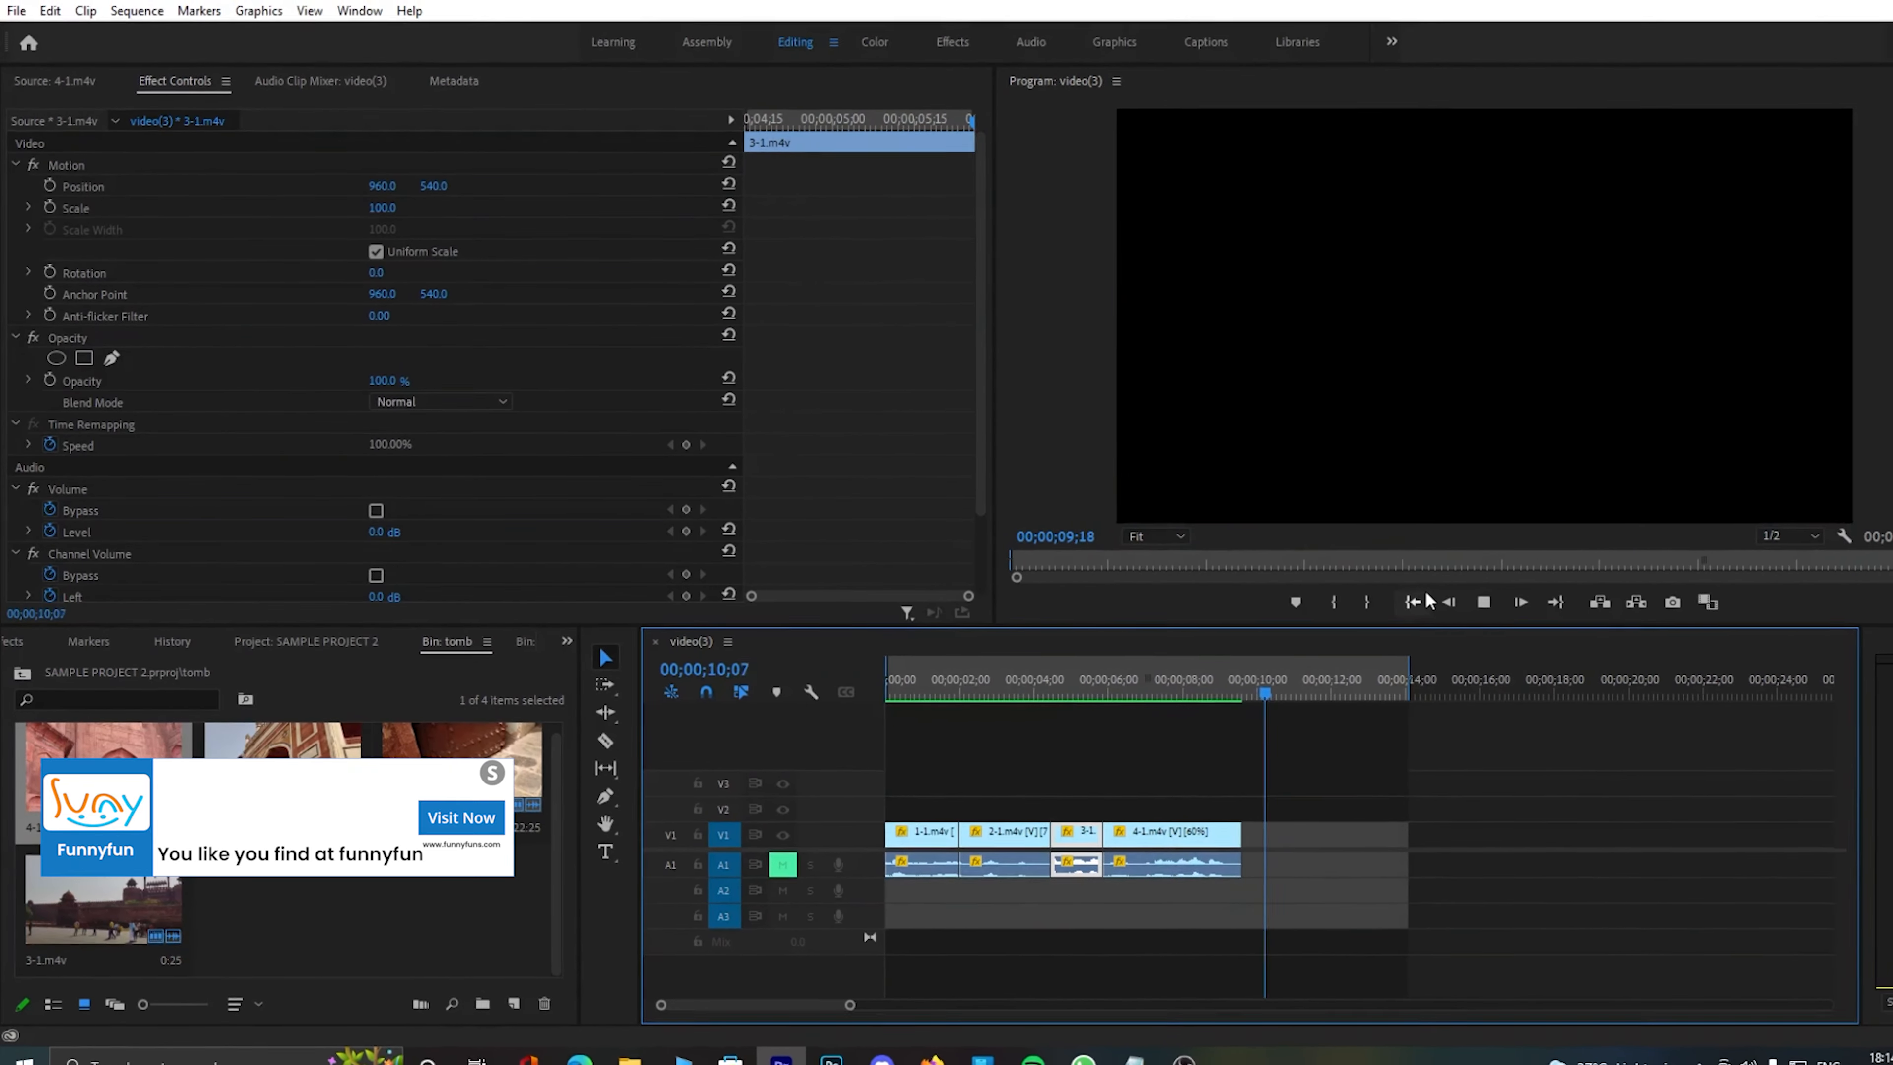
- Stop playback and pull the sequence's Out point back to the end of the 4-1.m4v clip
{"action": "left_click", "coordinate": [1492, 606]}
{"action": "mouse_move", "coordinate": [1192, 690]}
{"action": "left_mouse_down"}
{"action": "mouse_move", "coordinate": [1107, 678]}
{"action": "mouse_move", "coordinate": [1214, 672]}
{"action": "mouse_move", "coordinate": [1158, 680]}
{"action": "left_mouse_up"}
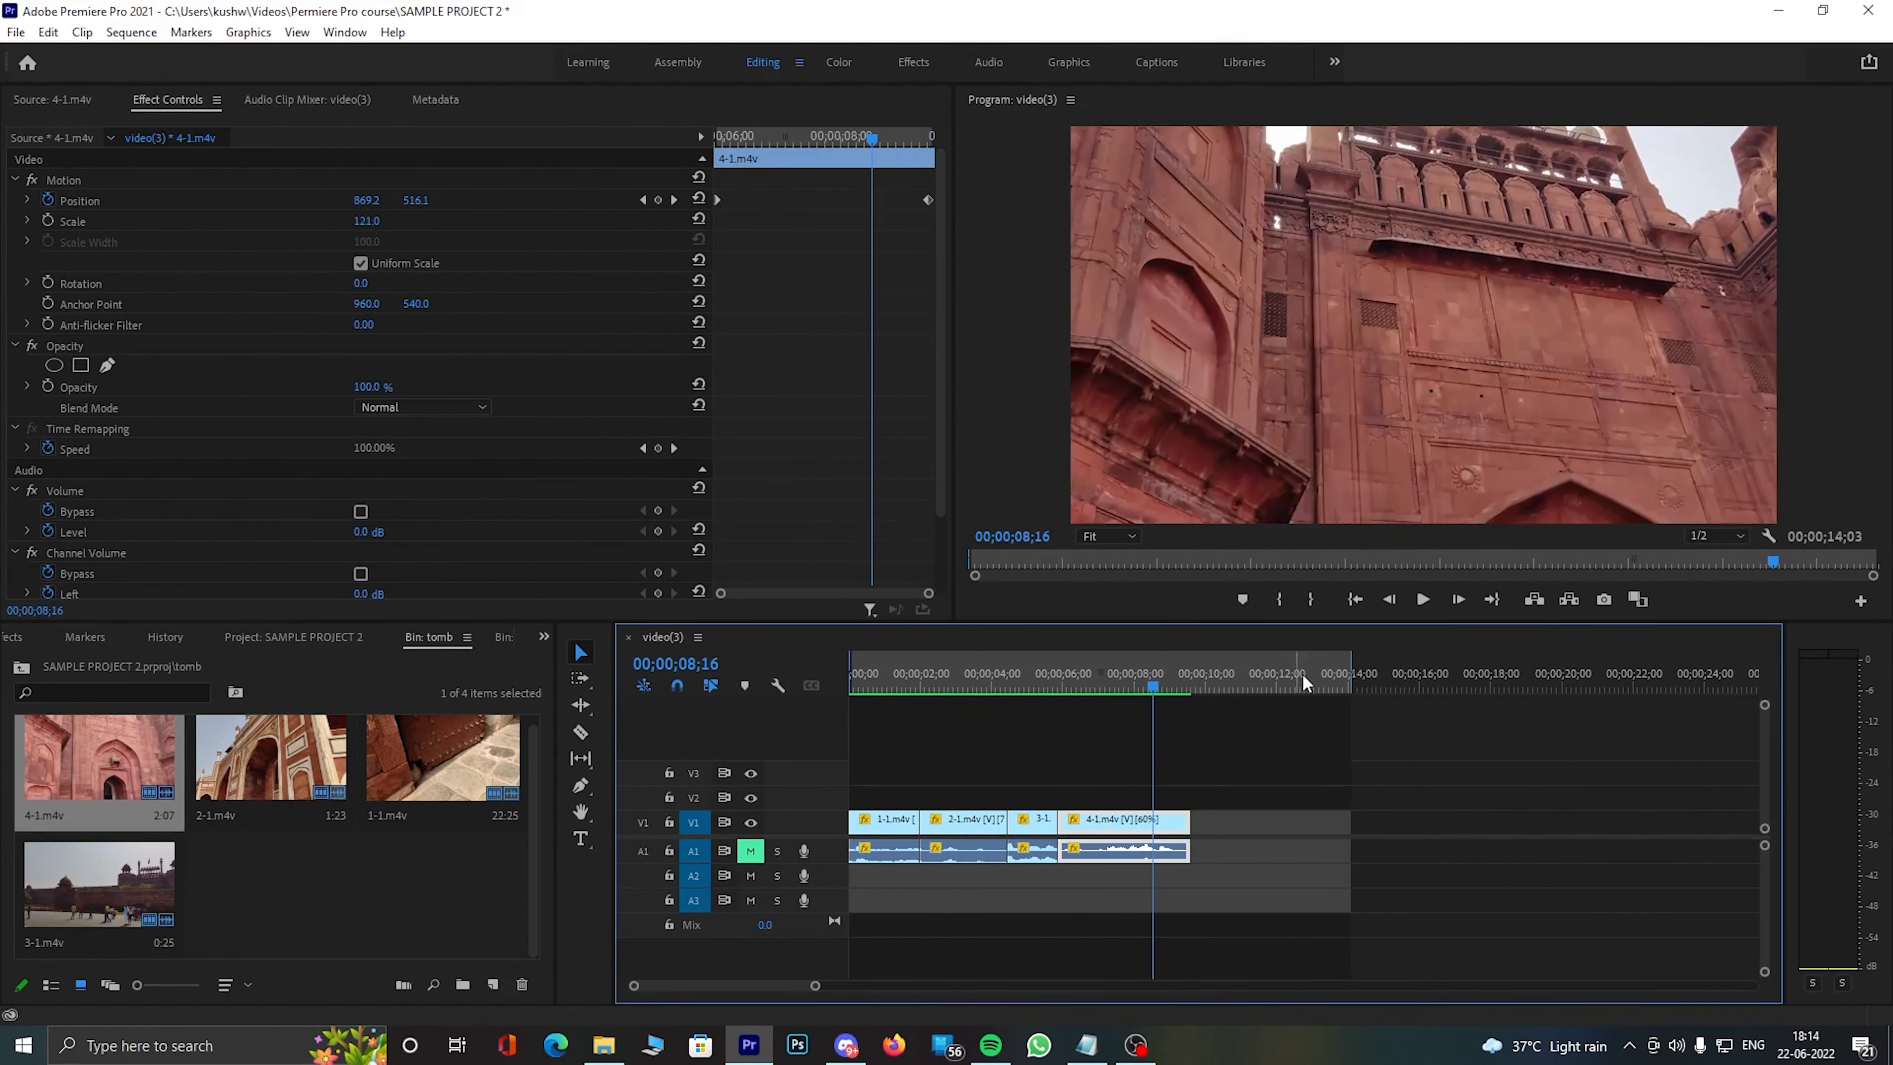
{"action": "left_click_drag", "start_coordinate": [1354, 666], "coordinate": [1196, 685]}
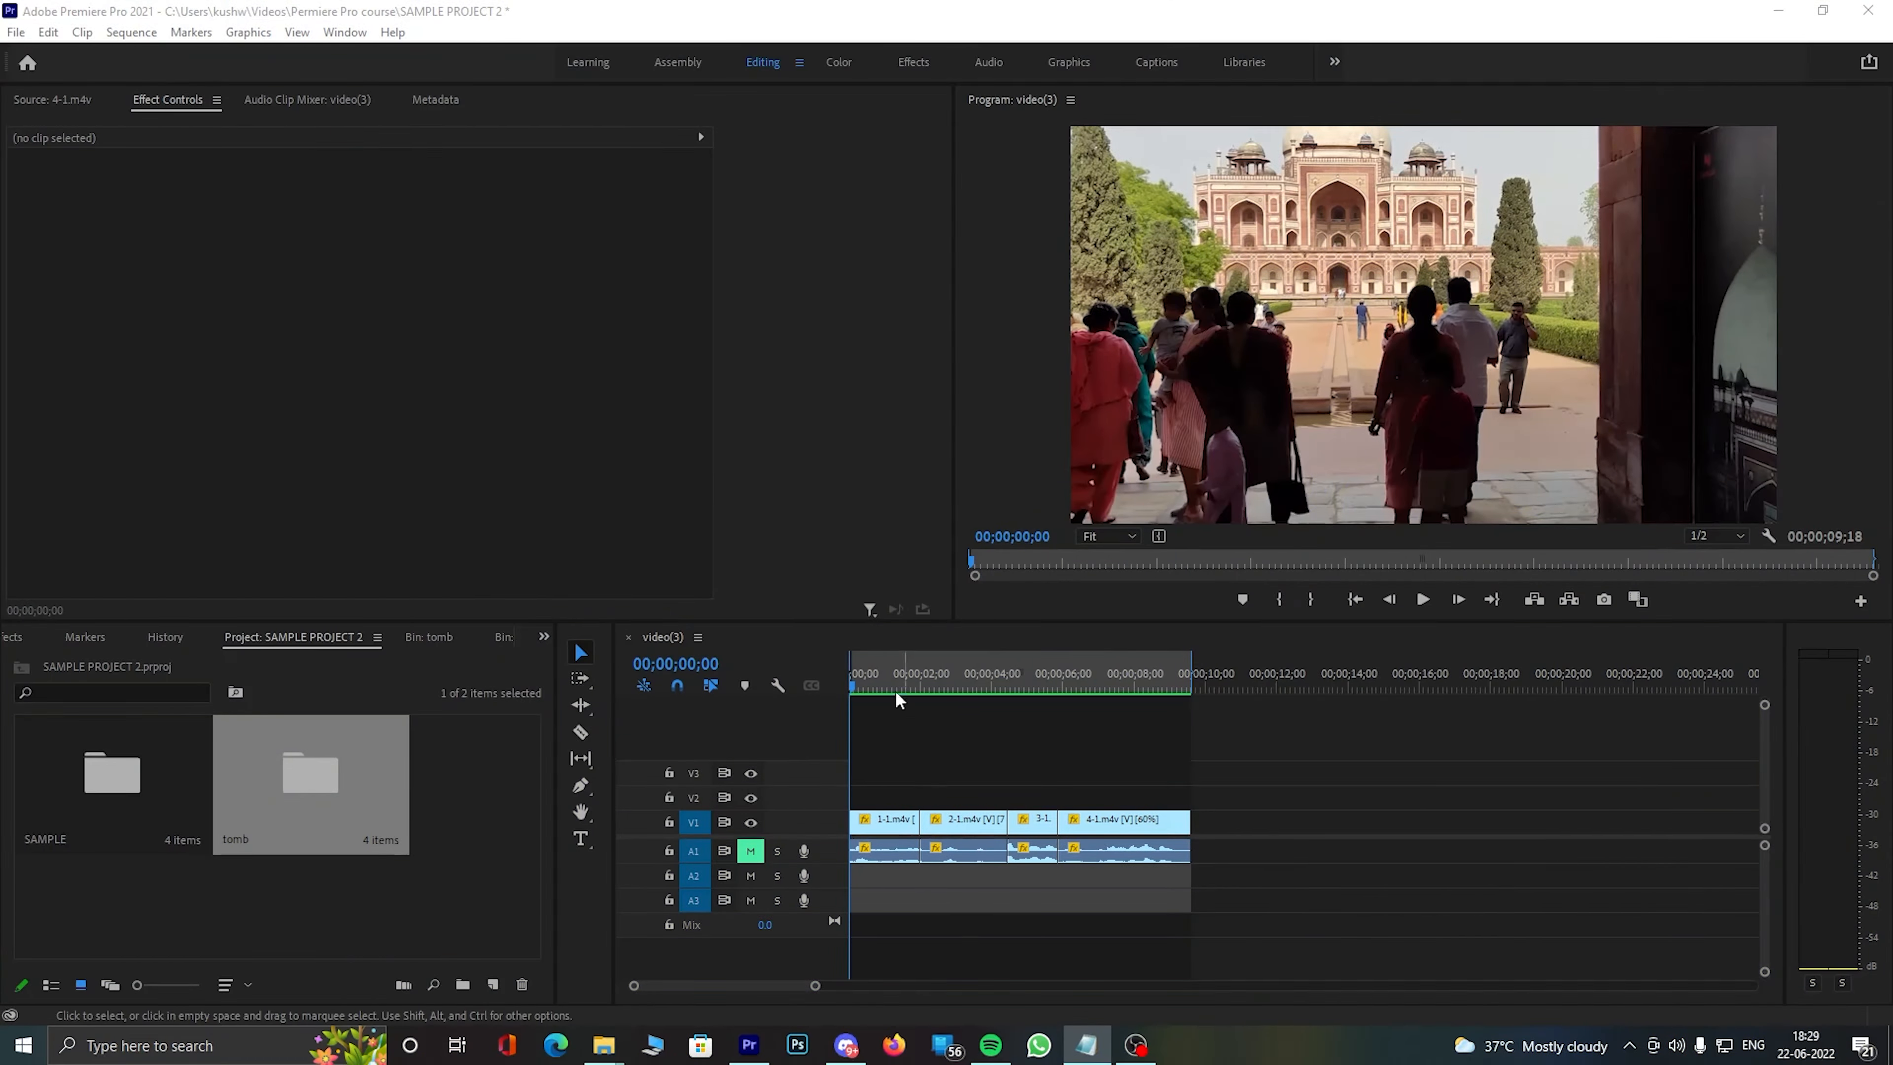
- Play the opening clips of the sequence twice from the start to review the zoom-out effects
{"action": "left_click", "coordinate": [888, 682]}
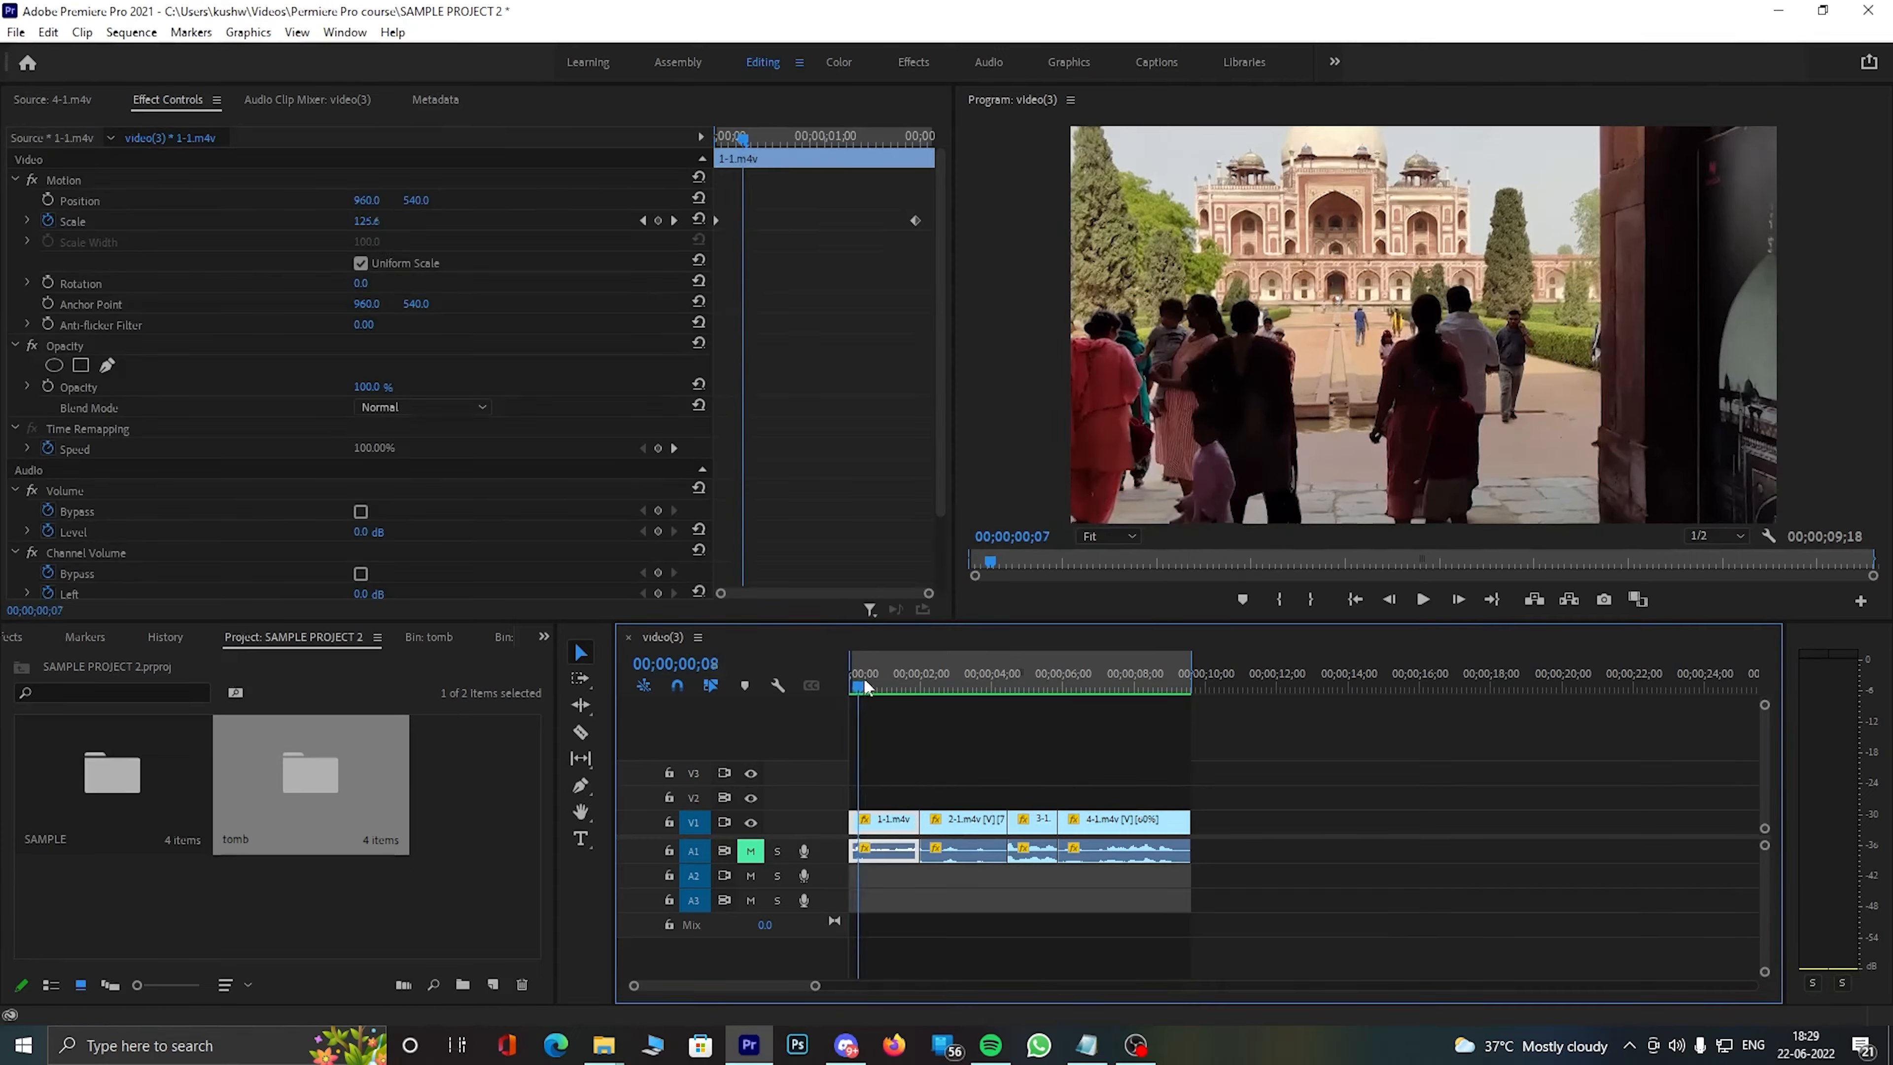
{"action": "left_click_drag", "start_coordinate": [896, 682], "coordinate": [846, 678]}
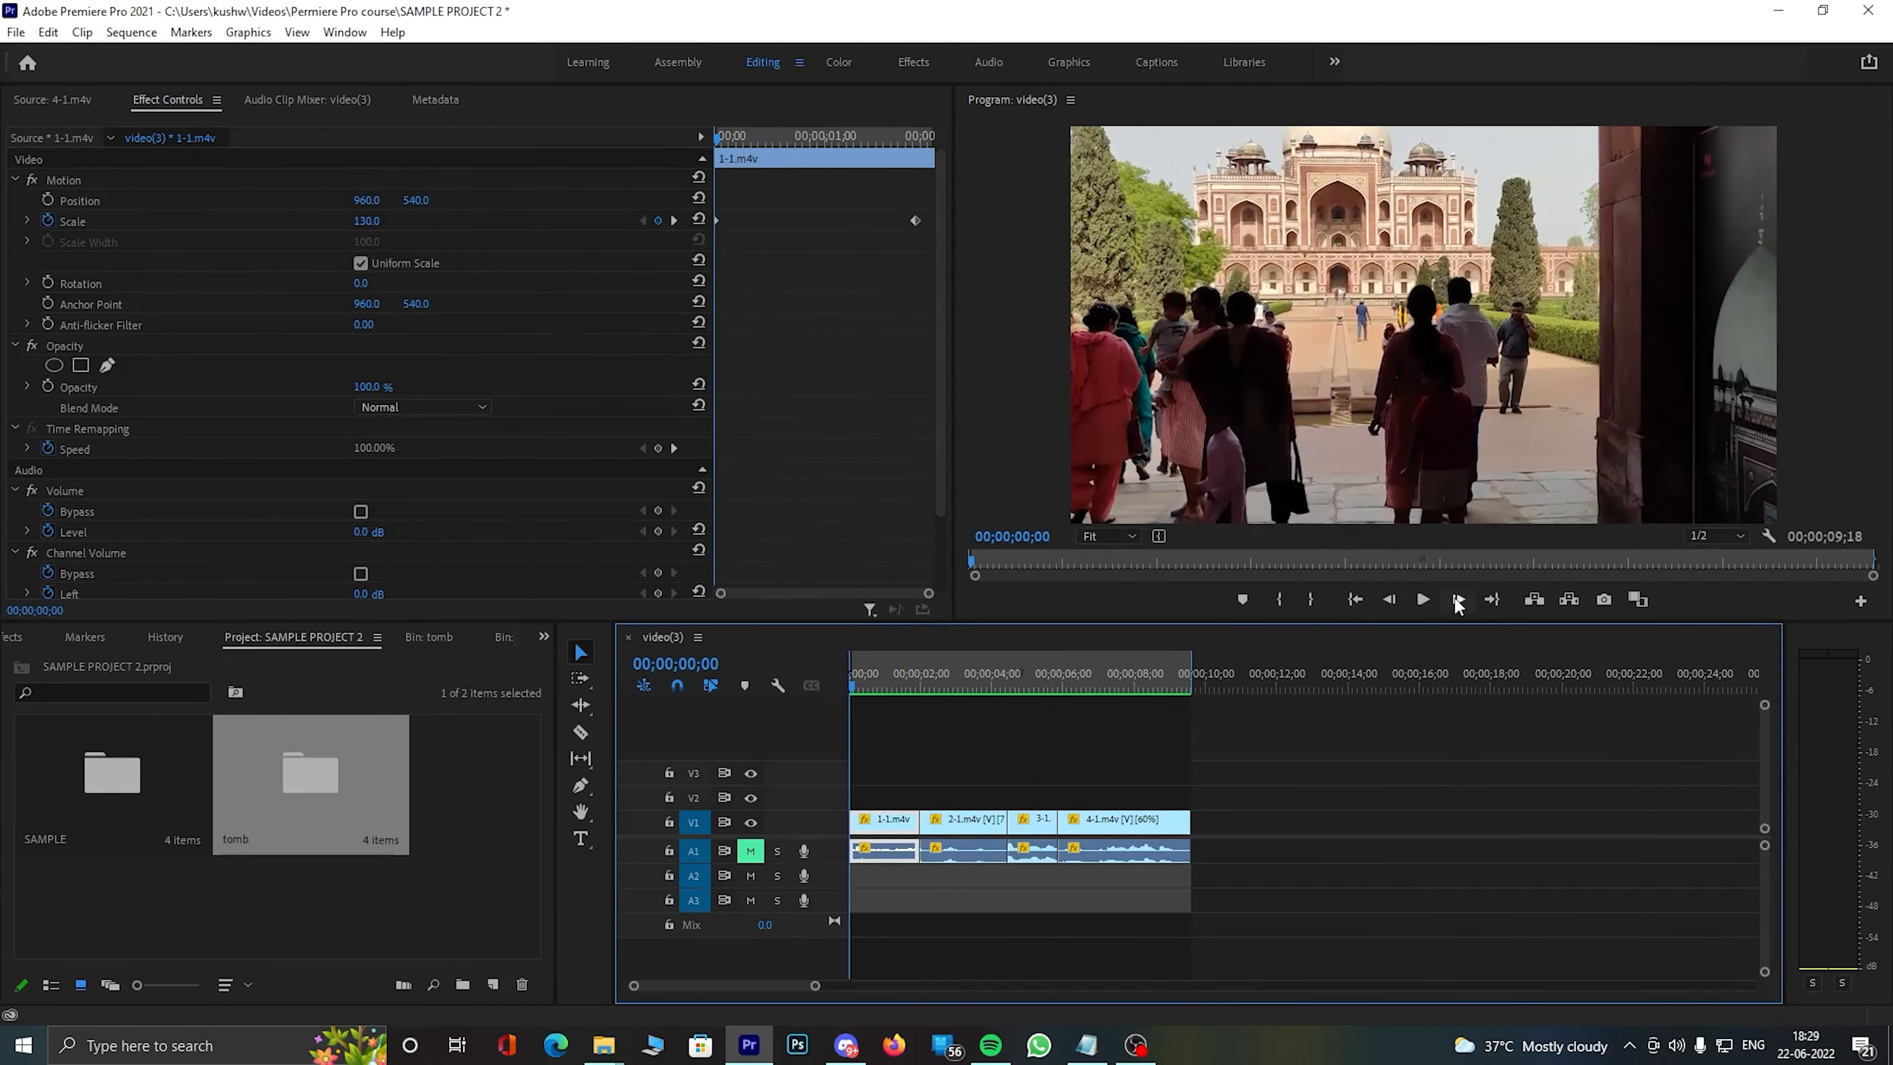
{"action": "left_click", "coordinate": [1424, 599]}
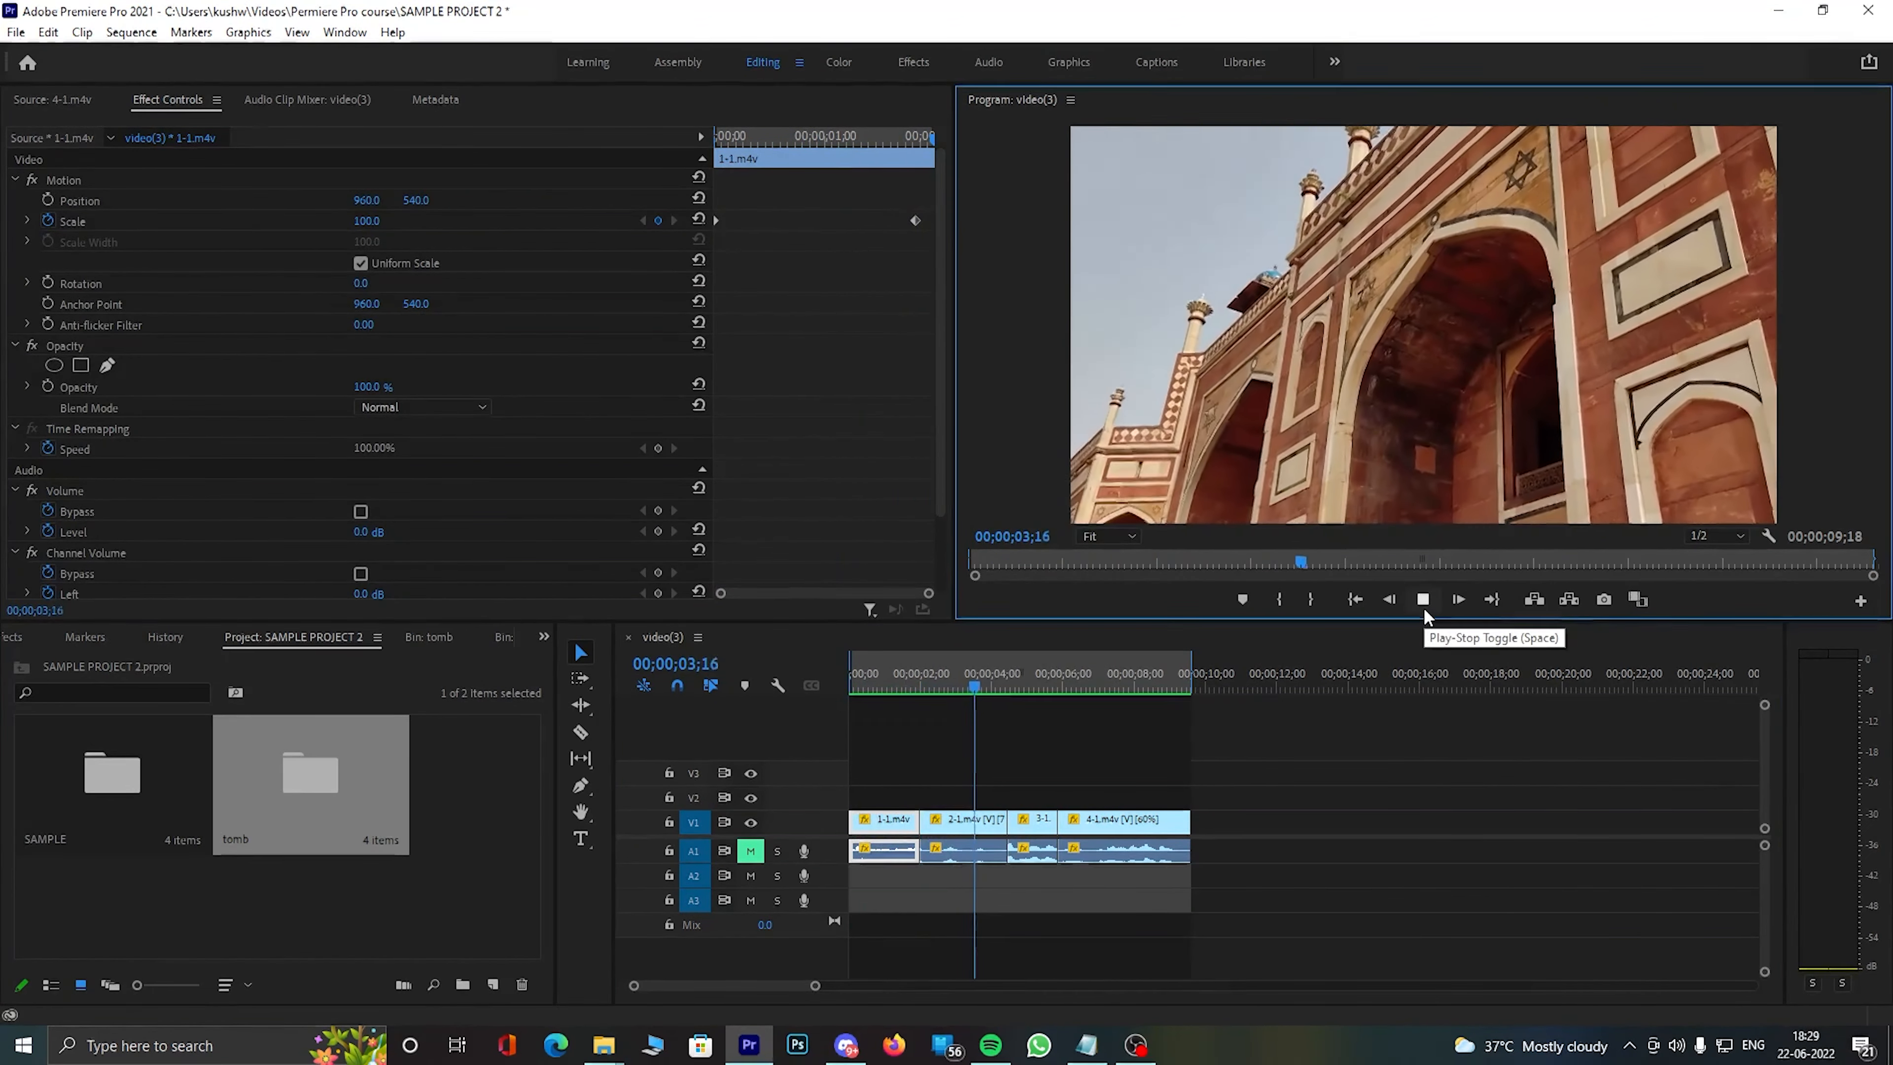
{"action": "left_click", "coordinate": [1423, 607]}
{"action": "left_click", "coordinate": [847, 680]}
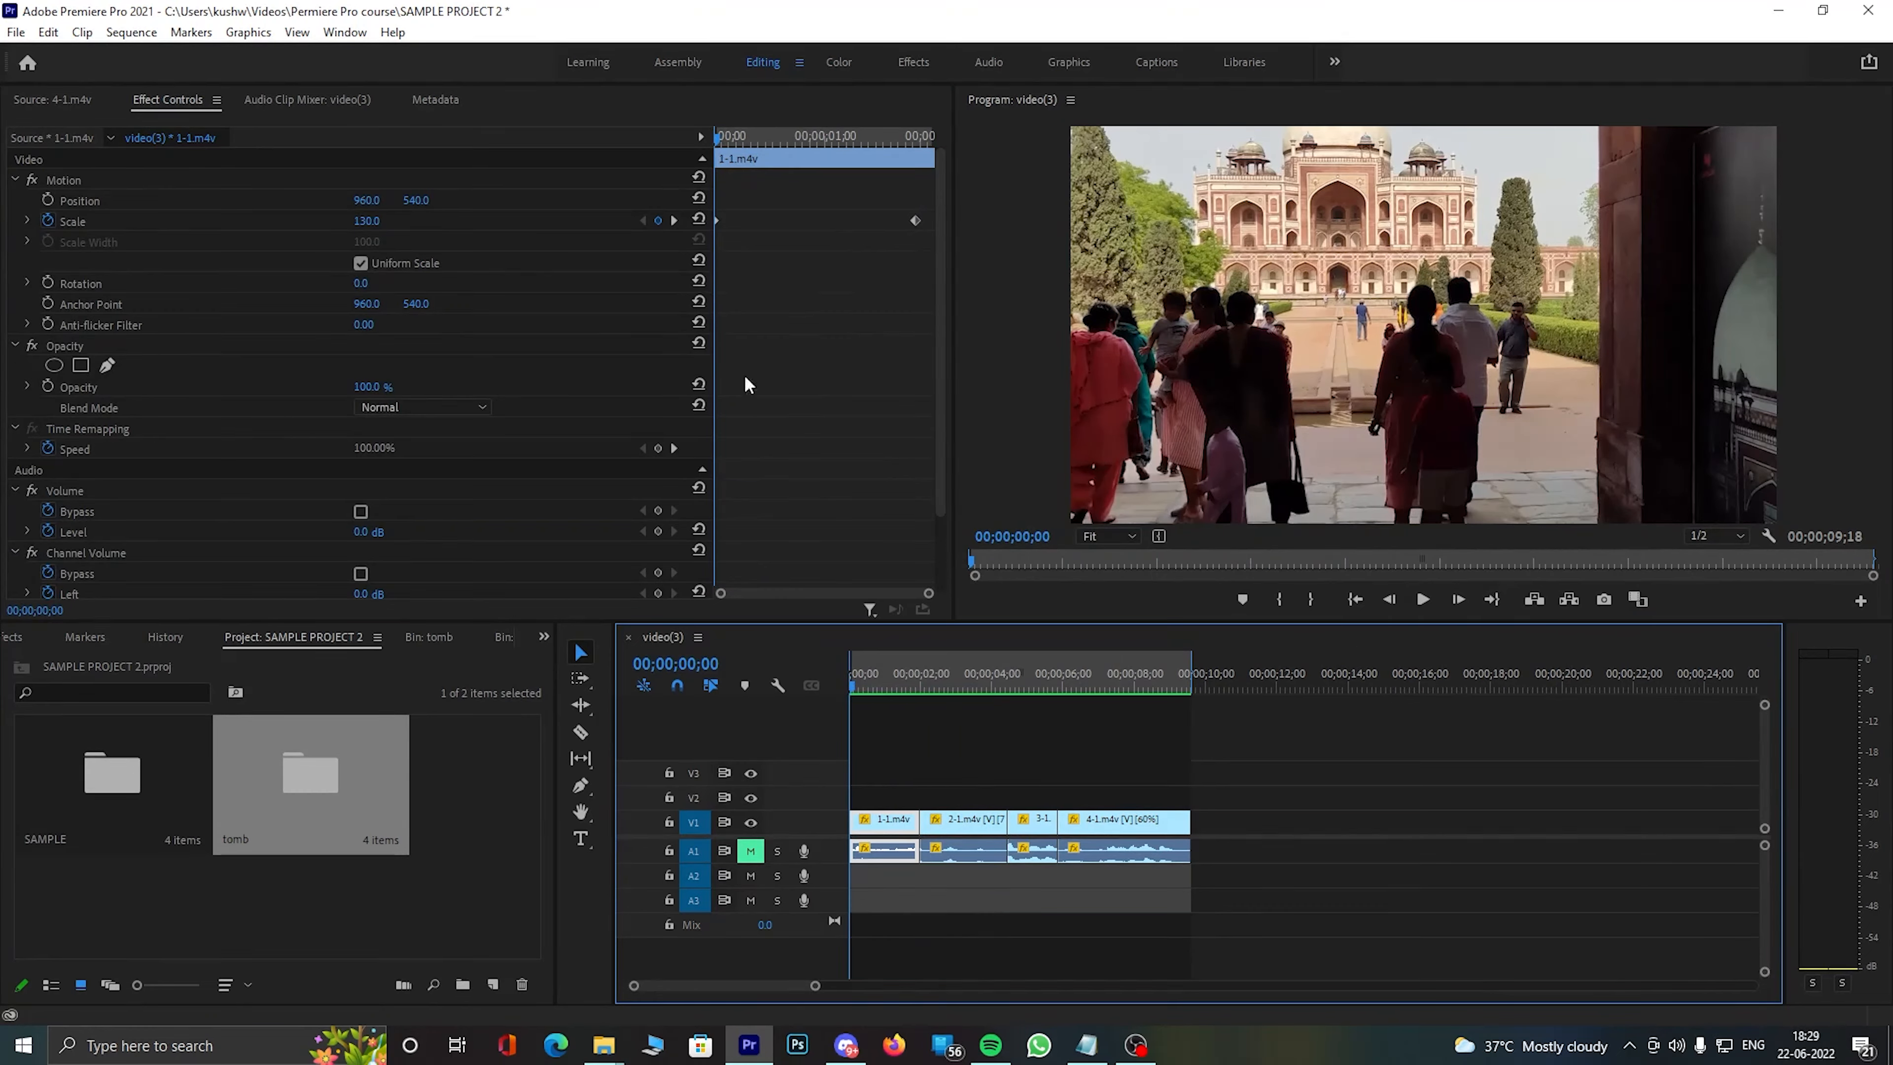
{"action": "left_click_drag", "start_coordinate": [895, 689], "coordinate": [852, 689]}
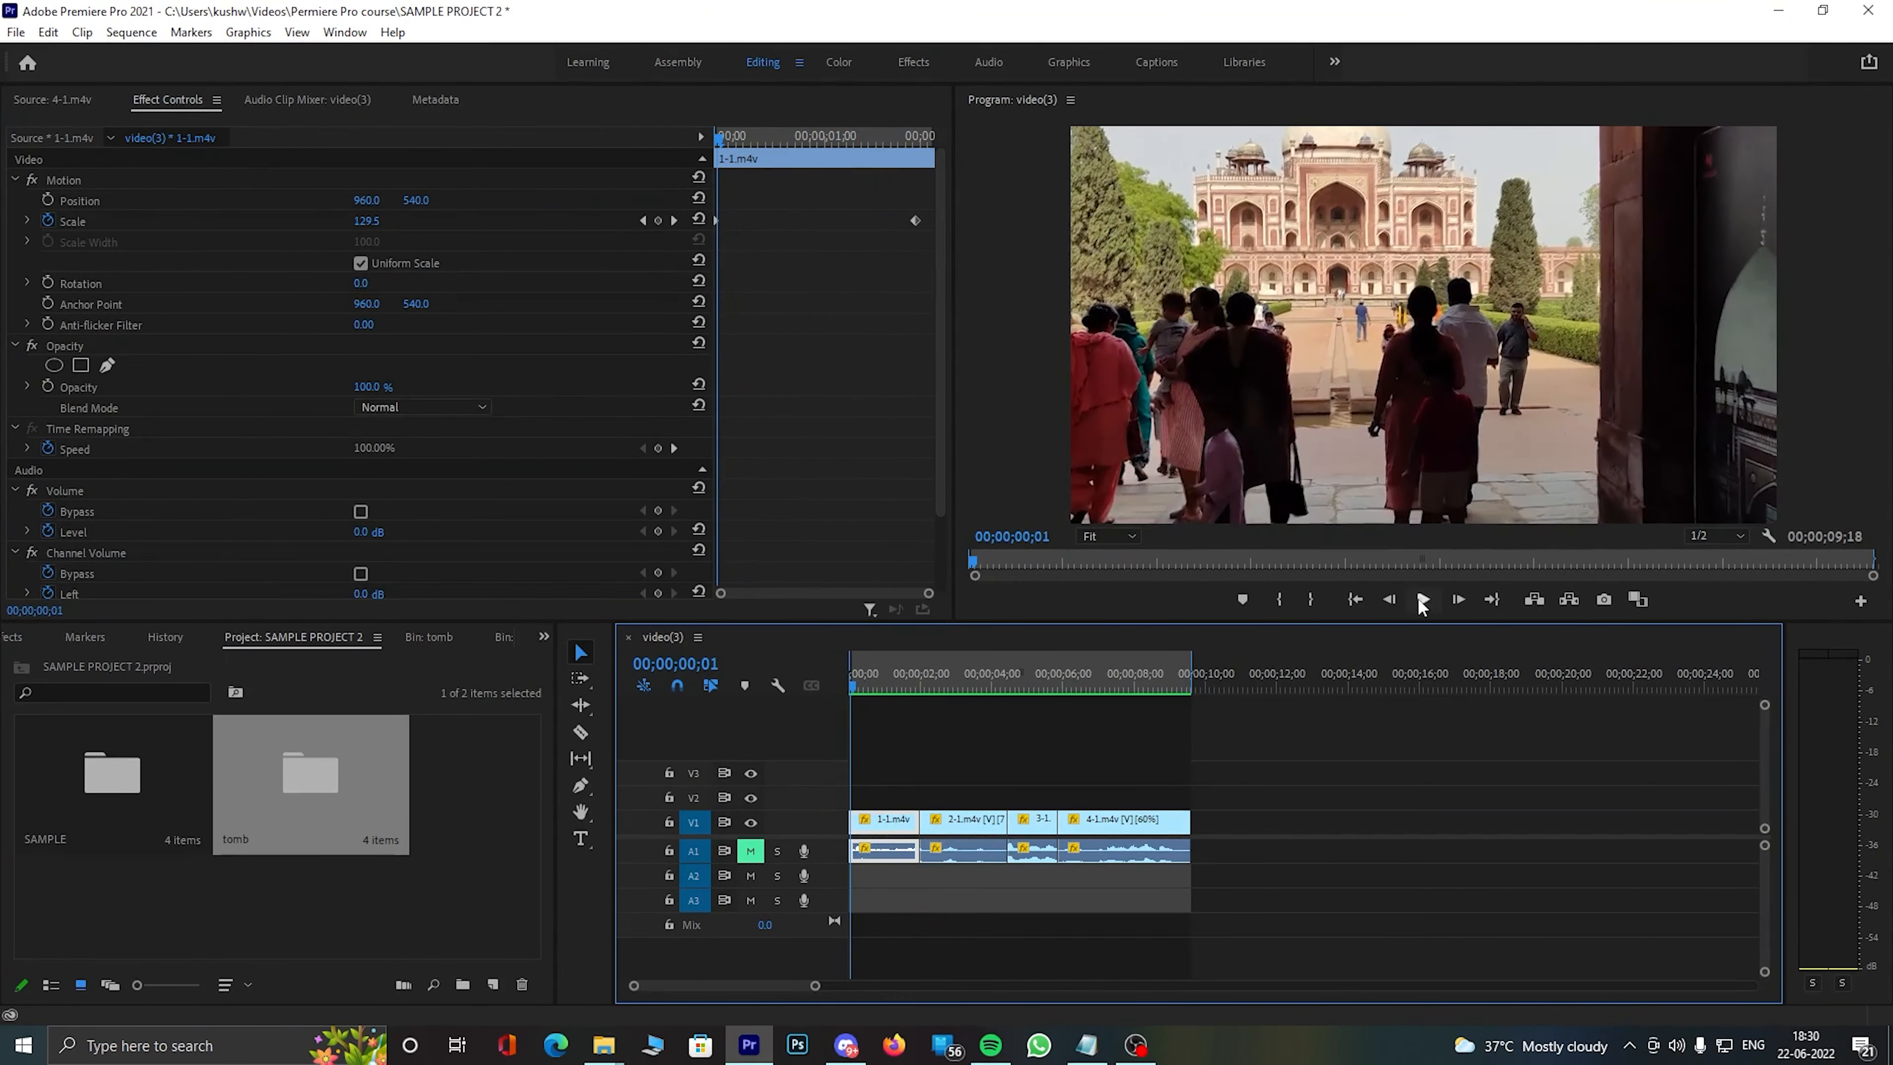
{"action": "left_click", "coordinate": [1422, 601]}
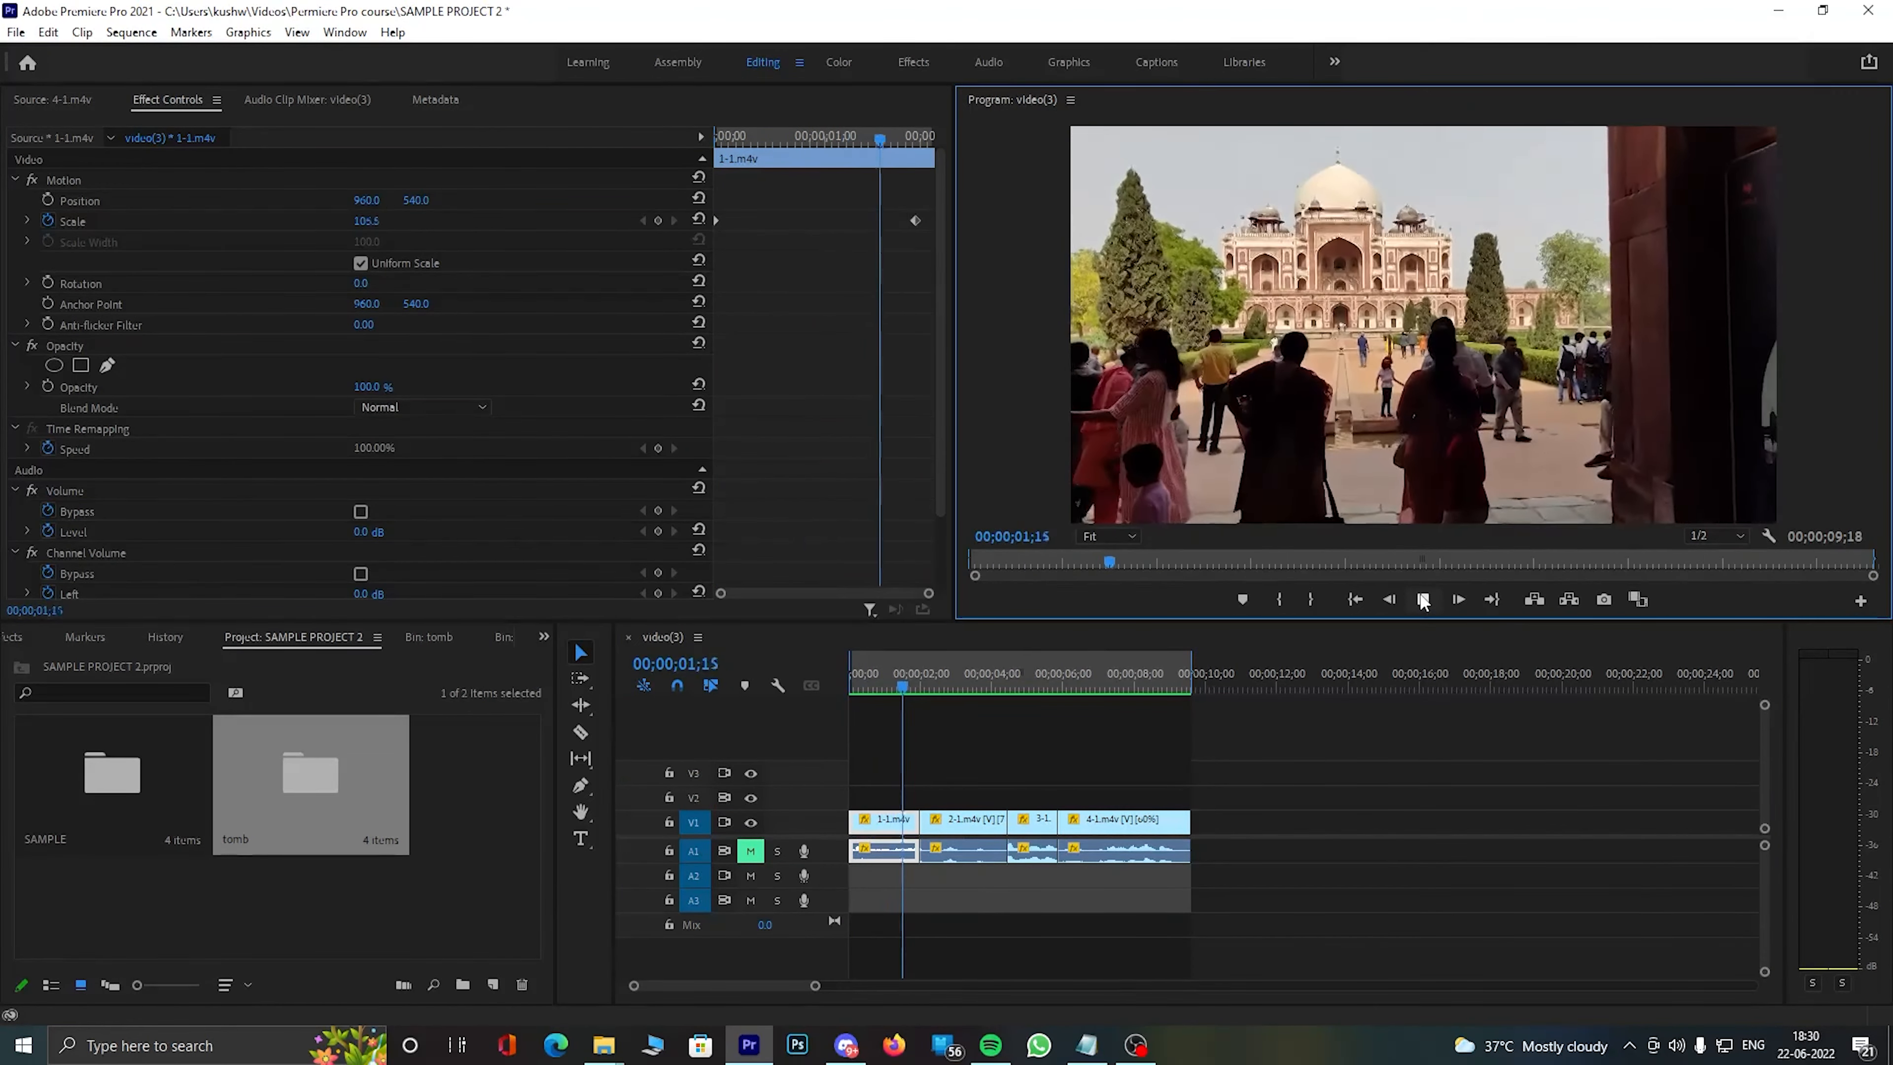
{"action": "left_click", "coordinate": [1422, 601]}
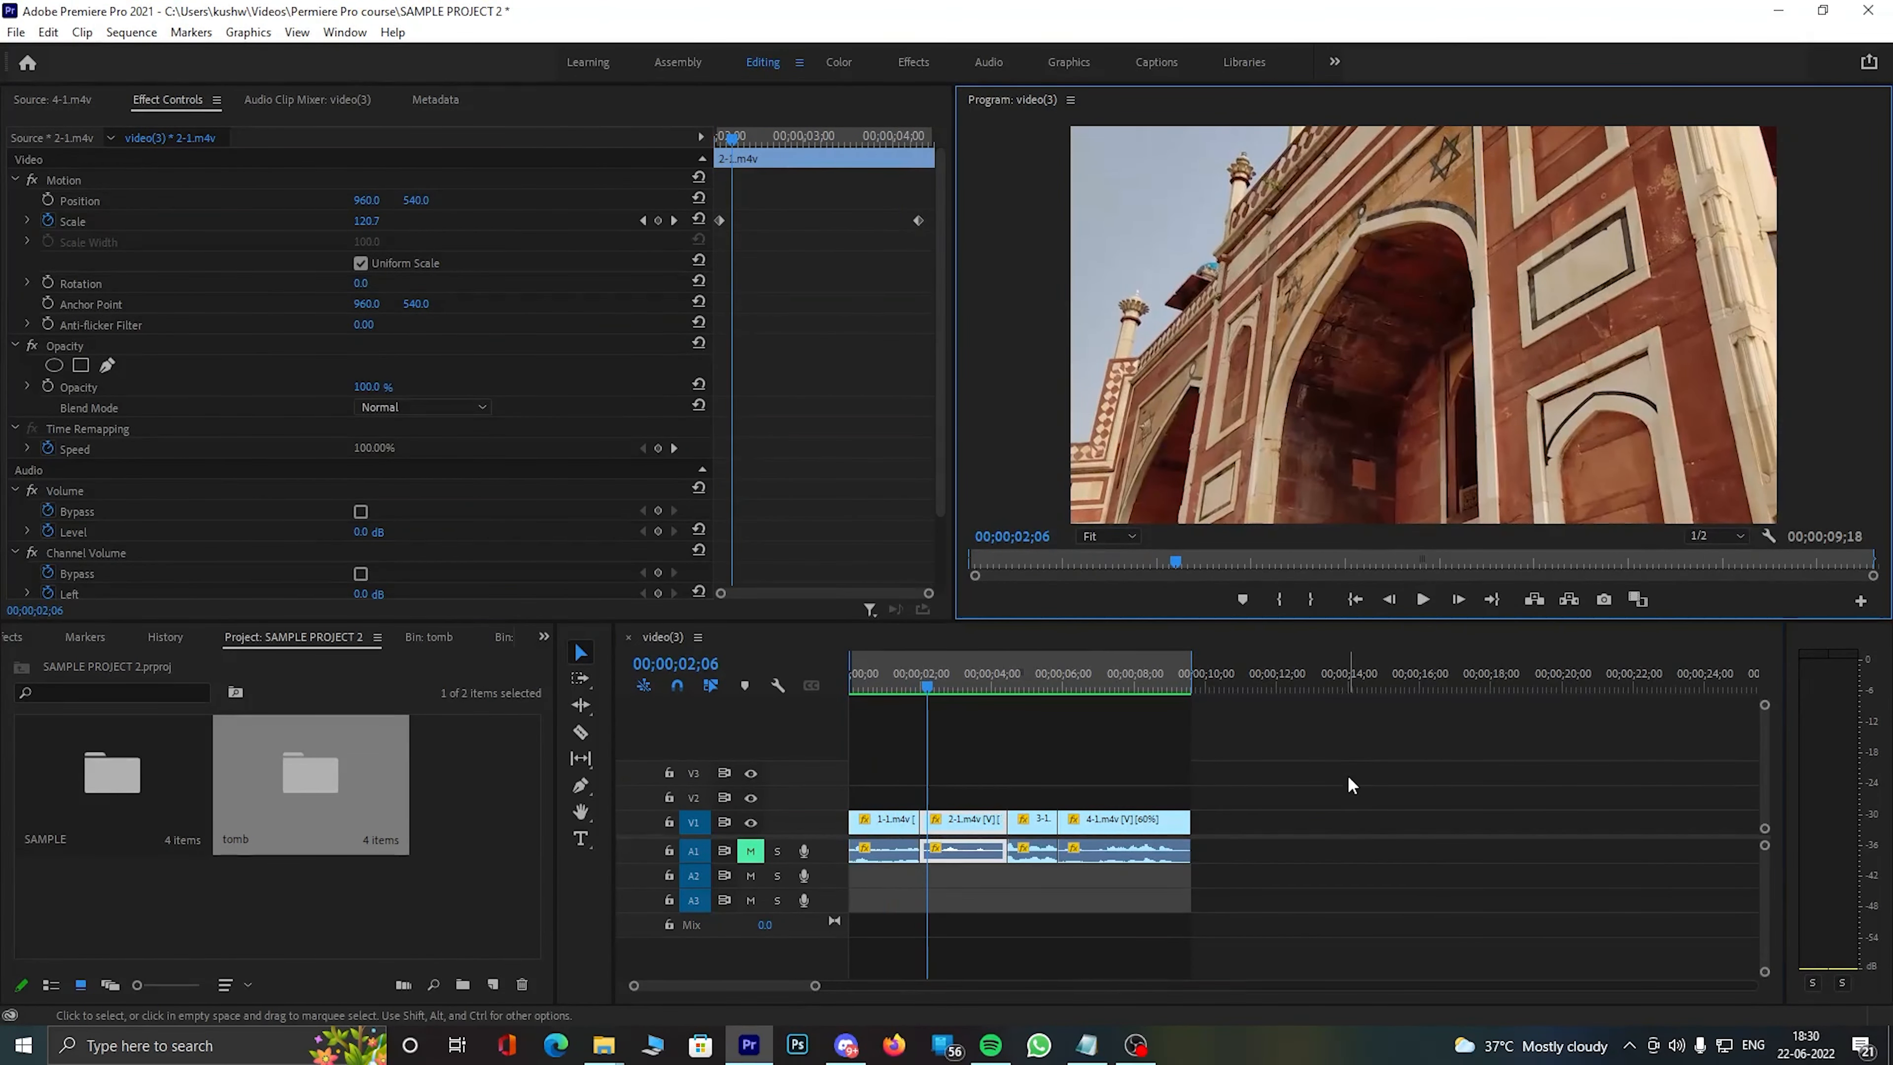
- Clear all four video clips and their audio from the sequence
{"action": "left_click_drag", "start_coordinate": [1347, 777], "coordinate": [935, 859]}
{"action": "right_click", "coordinate": [881, 821]}
{"action": "left_click", "coordinate": [909, 154]}
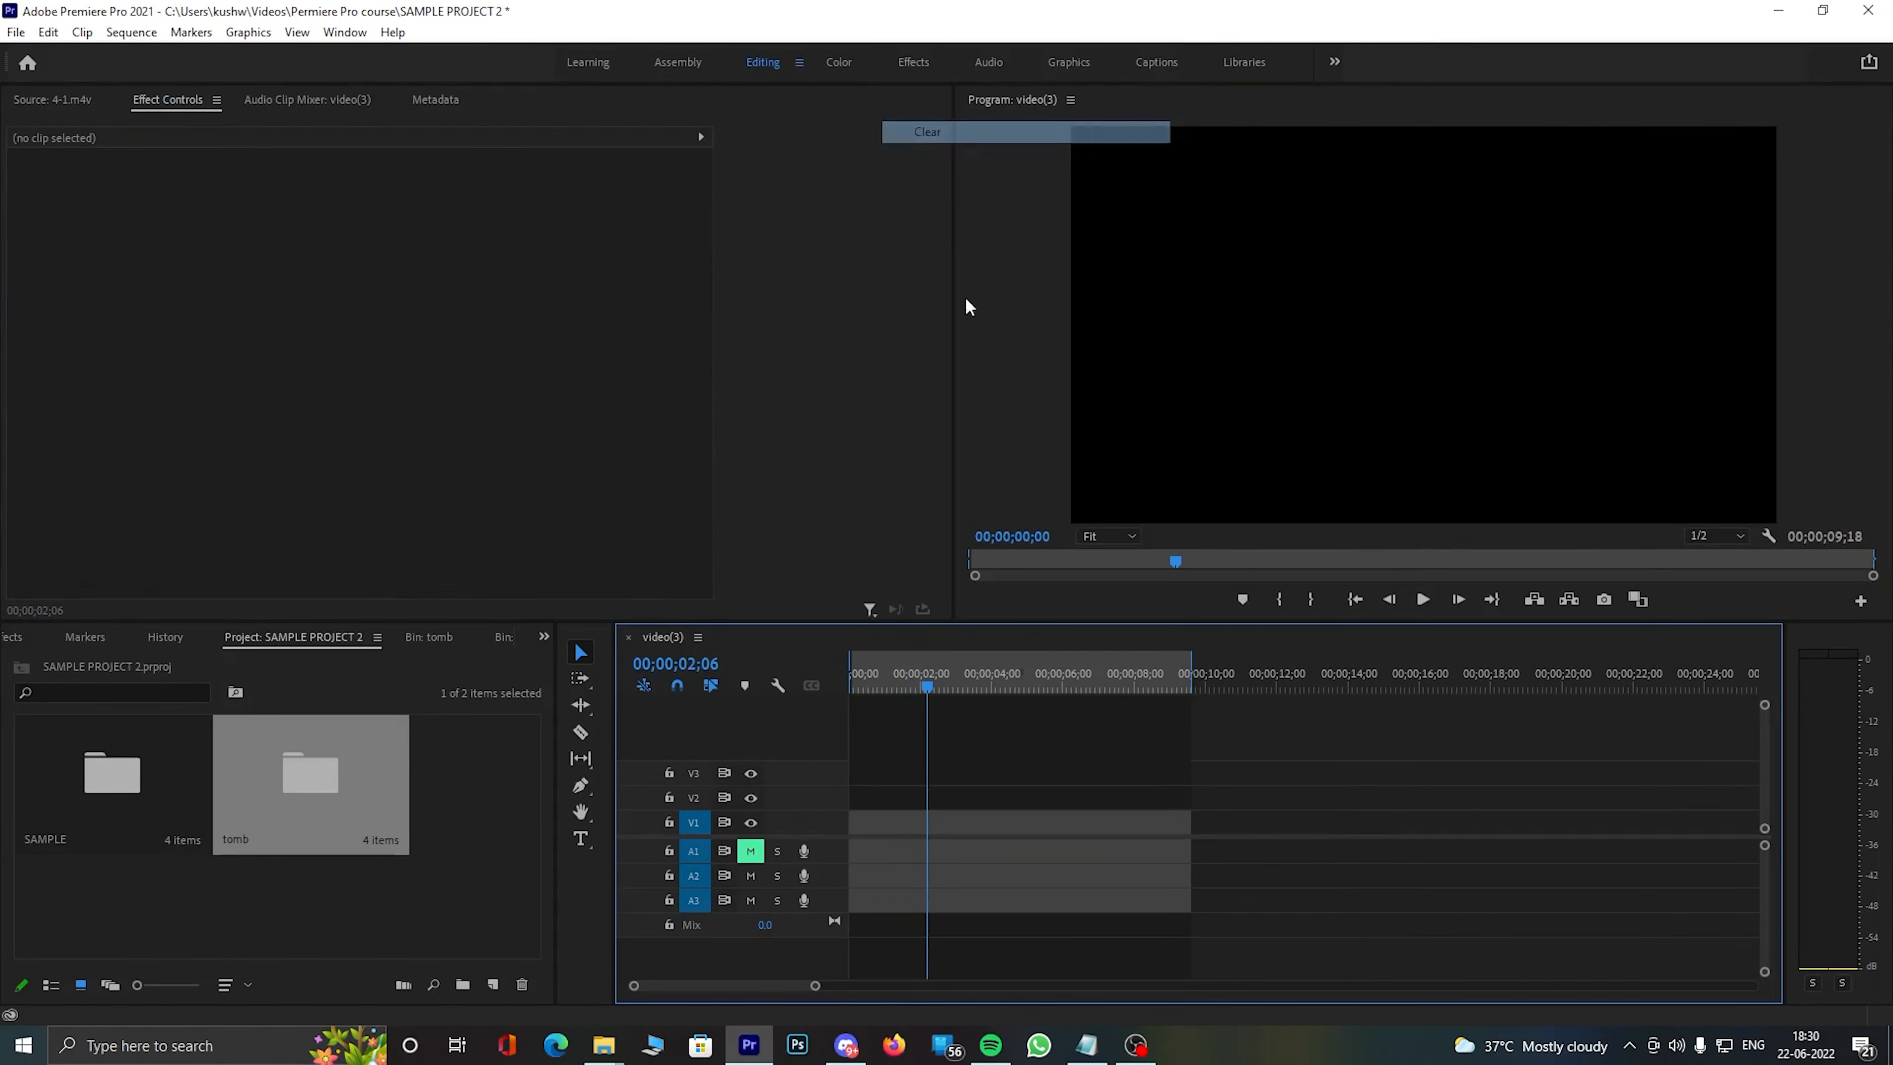
- Switch to the photo folder in File Explorer and import all five pexels images into the project's root level
{"action": "left_click", "coordinate": [486, 904]}
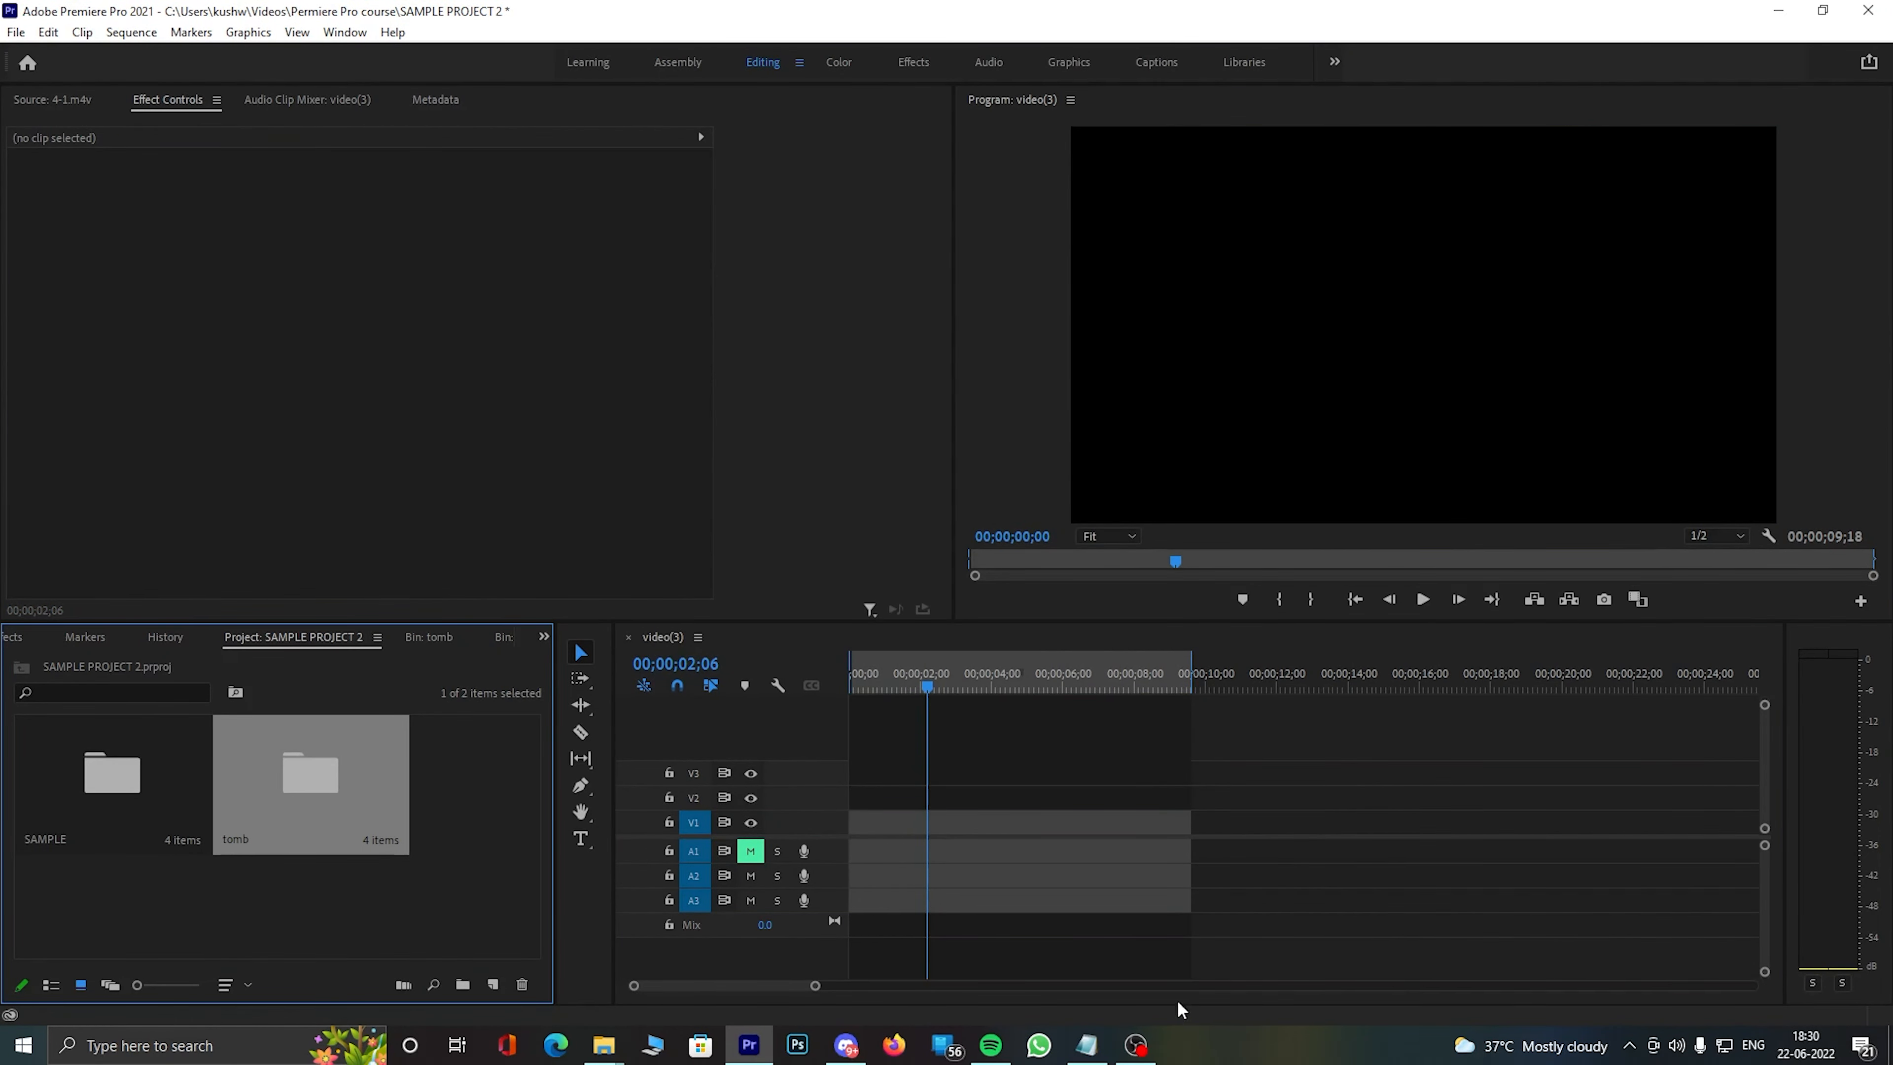
{"action": "mouse_move", "coordinate": [602, 1053]}
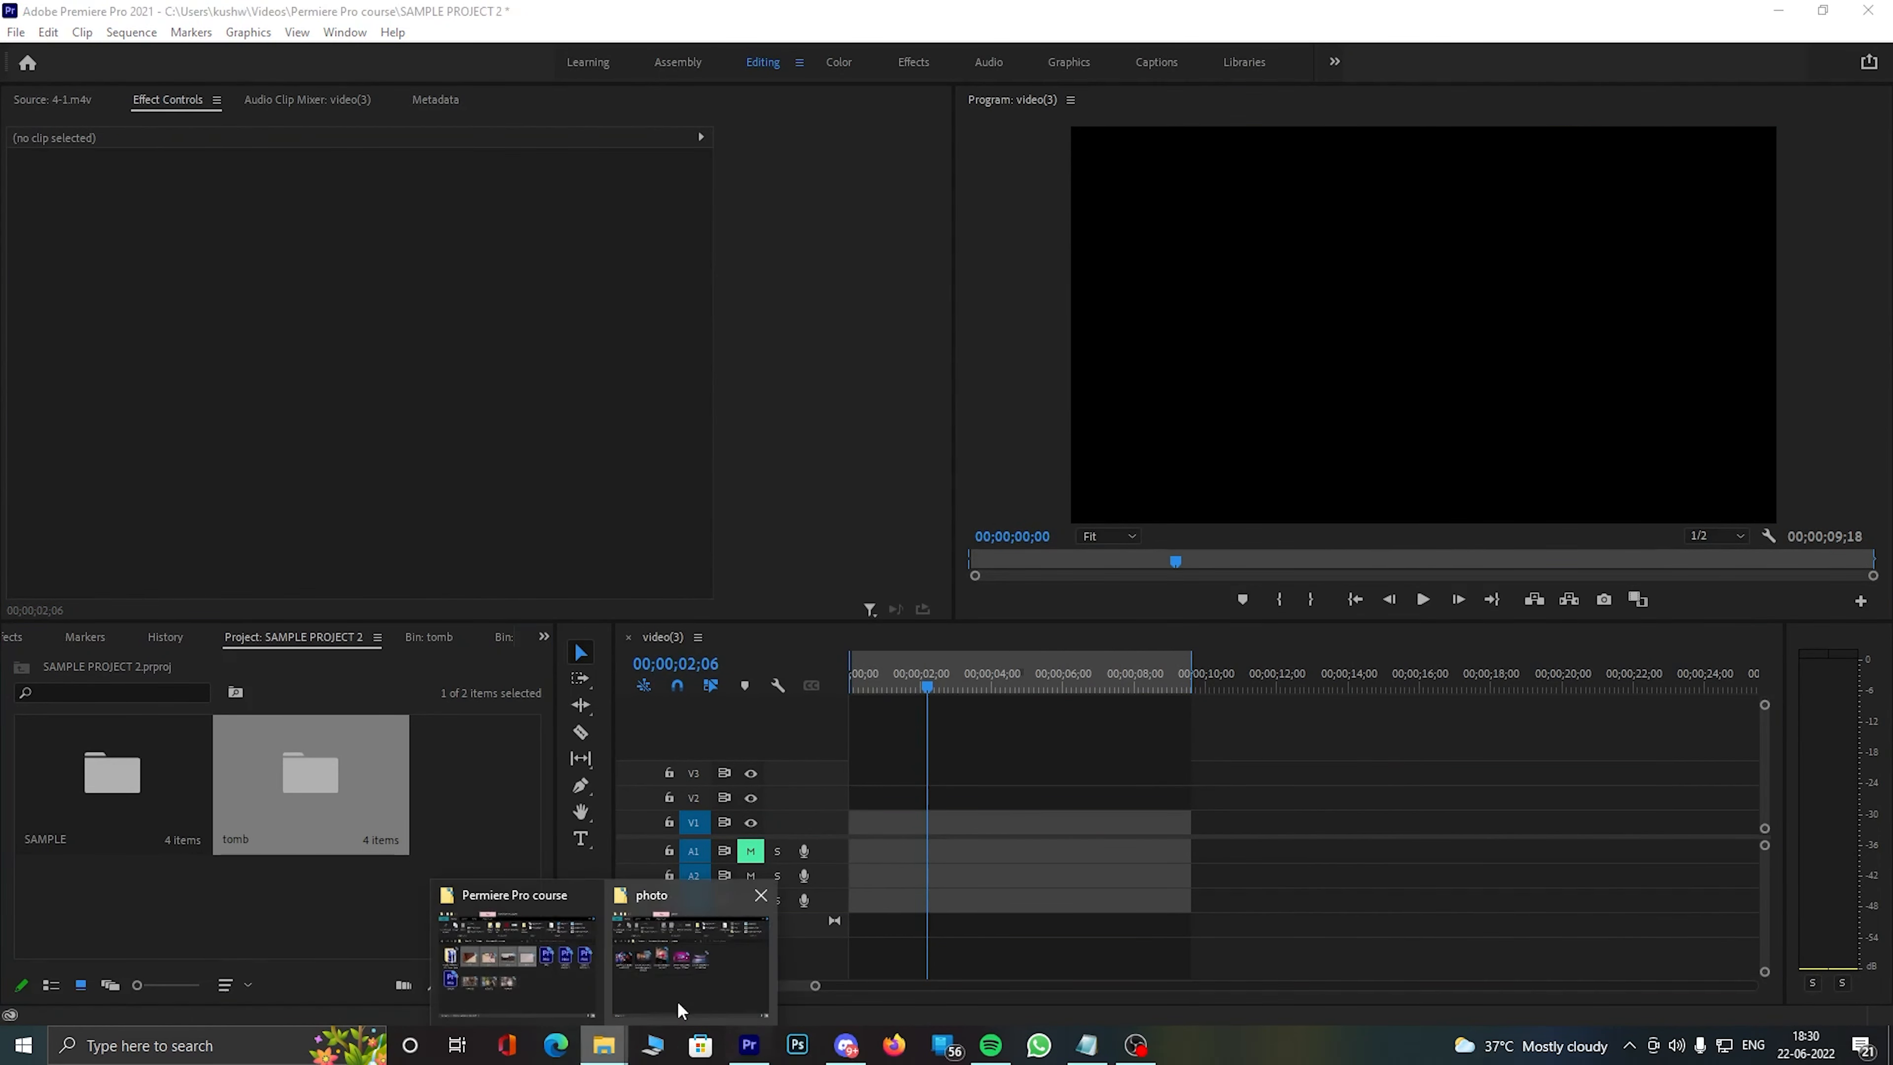
{"action": "left_click", "coordinate": [728, 959]}
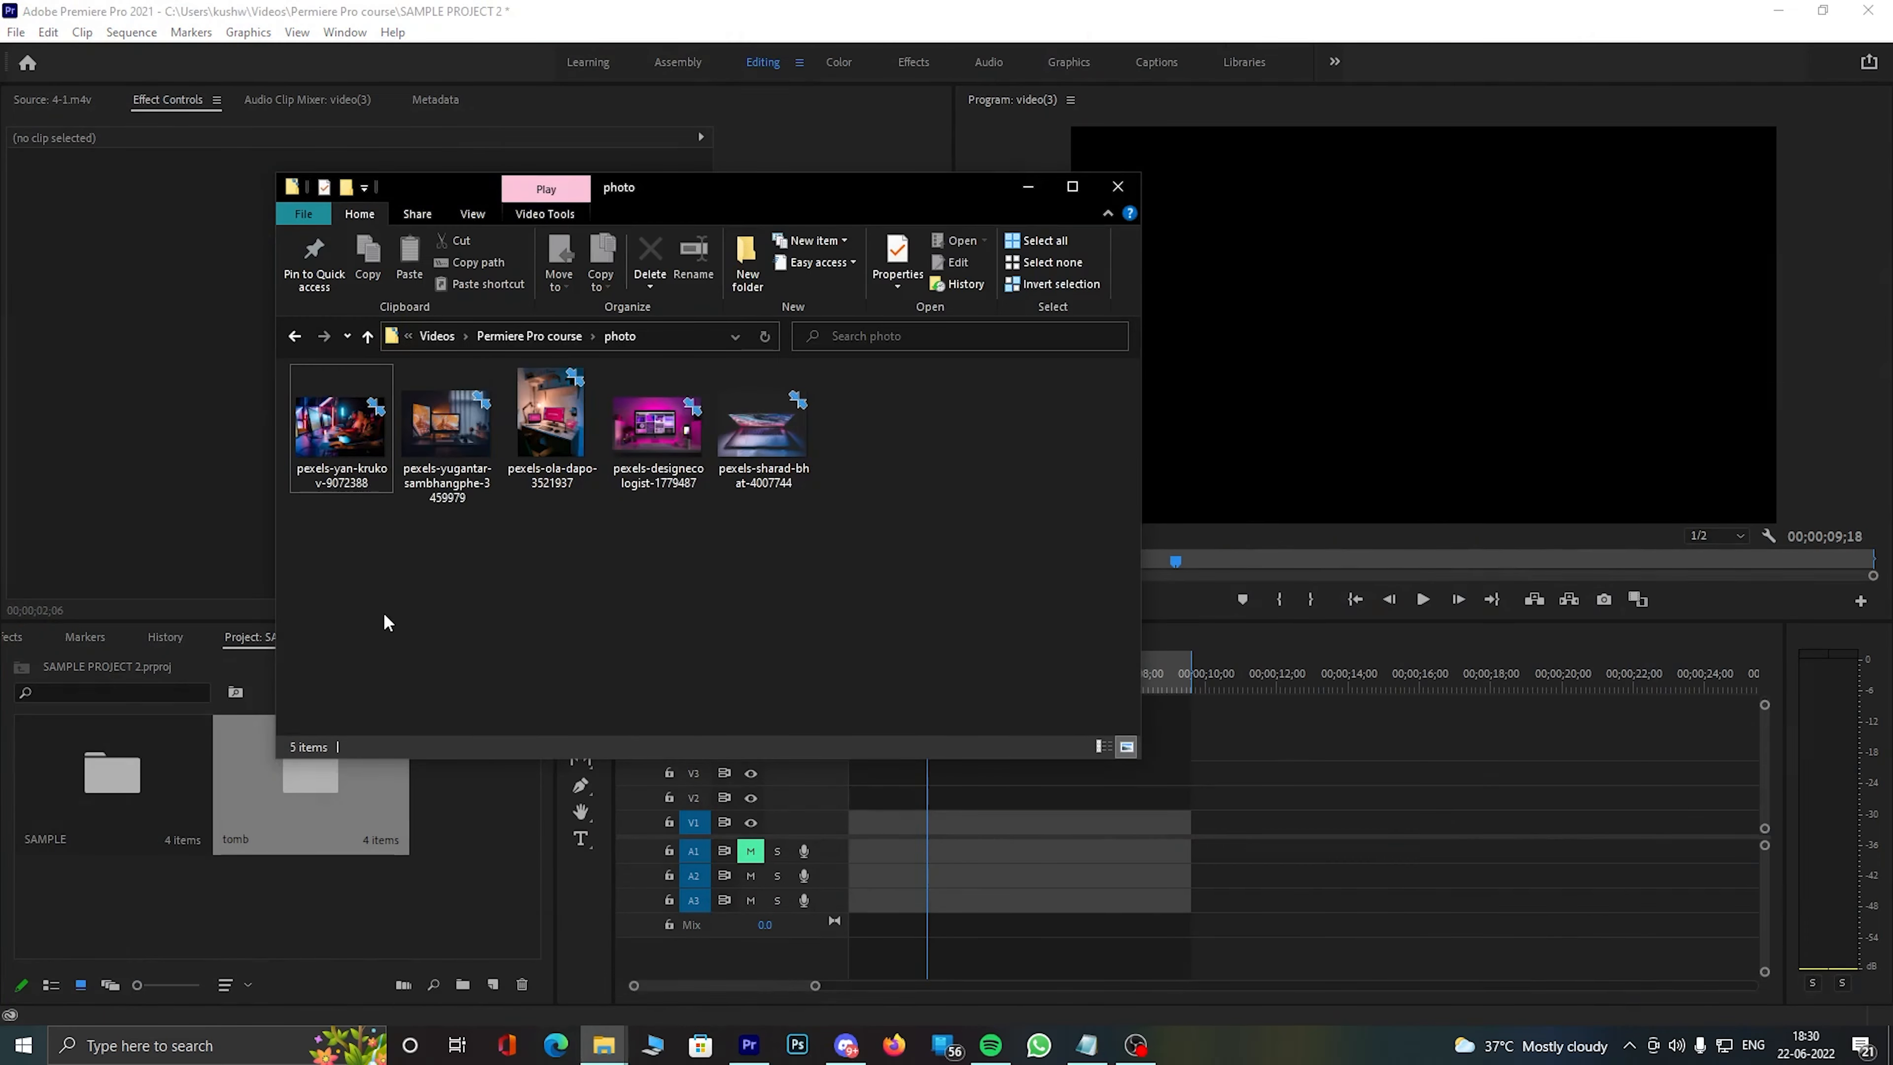
{"action": "left_click_drag", "start_coordinate": [809, 600], "coordinate": [297, 365]}
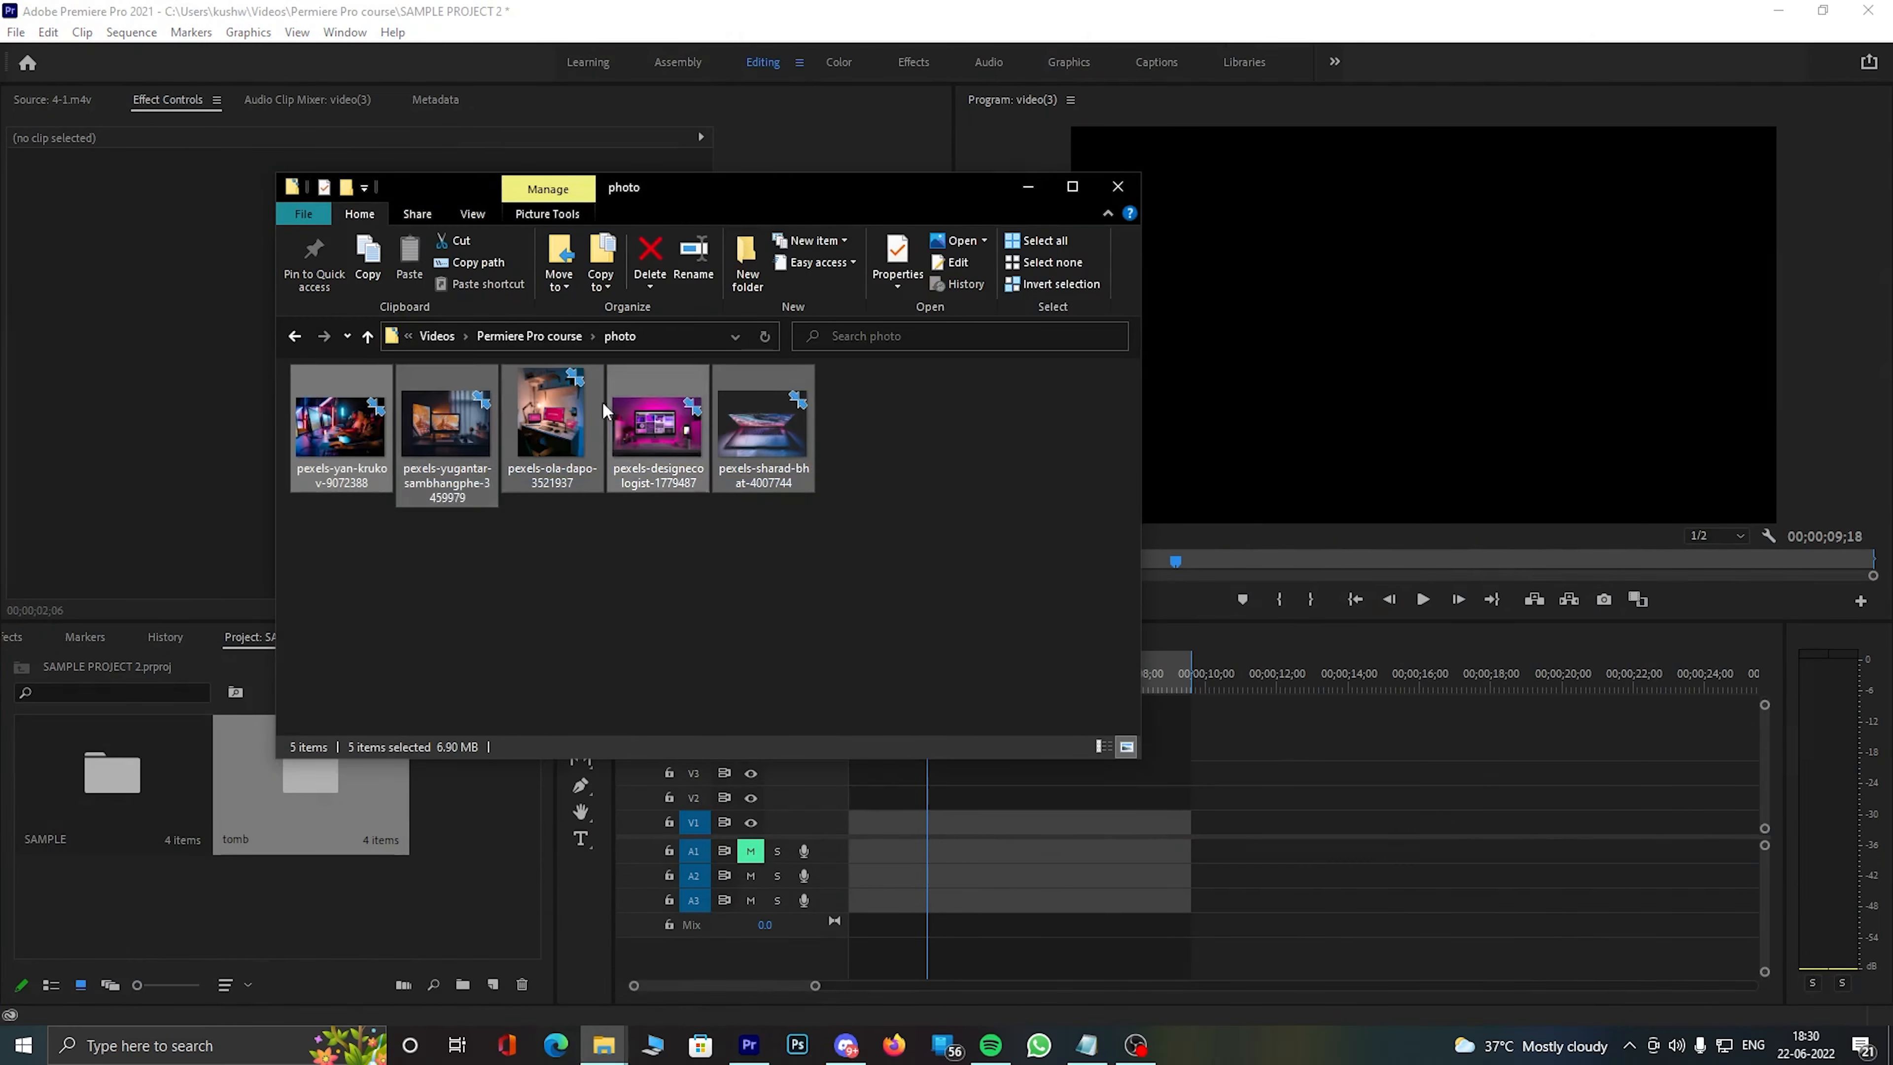
{"action": "left_click_drag", "start_coordinate": [532, 416], "coordinate": [470, 802]}
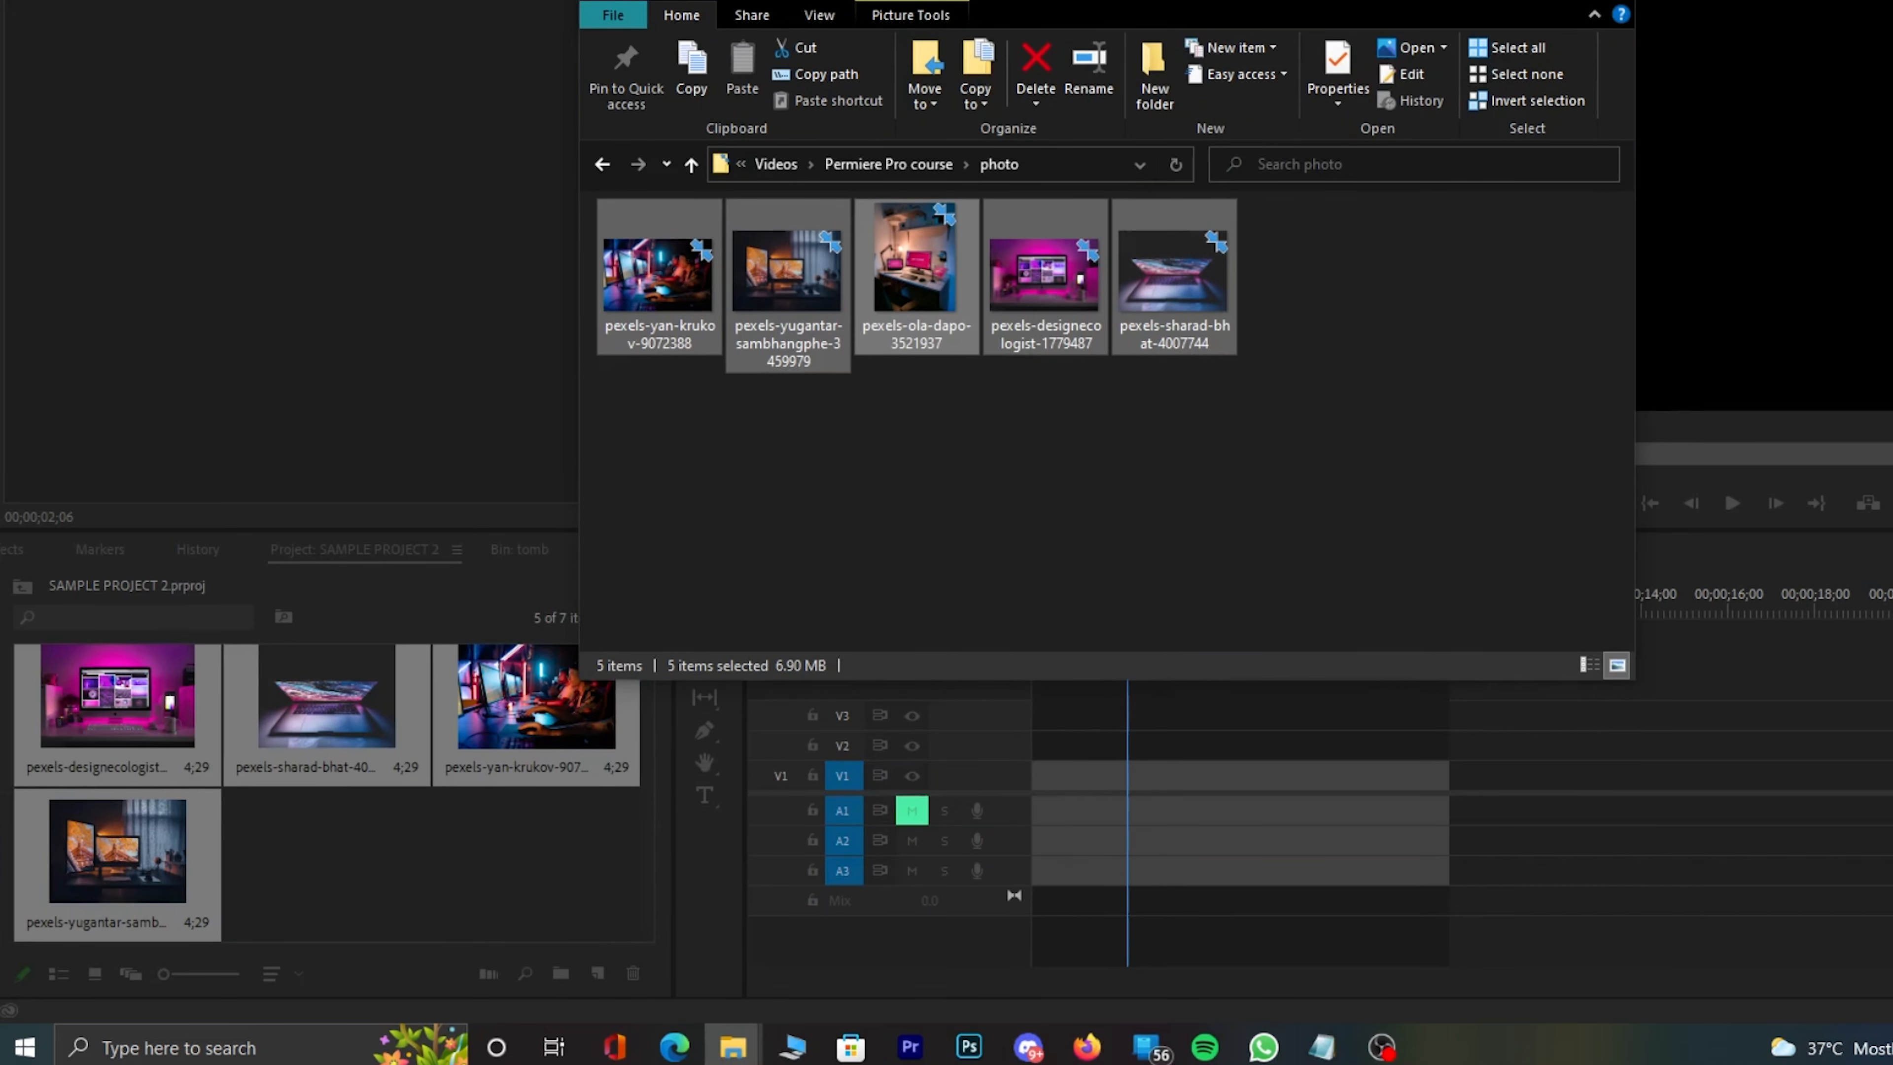
{"action": "left_click", "coordinate": [1167, 864]}
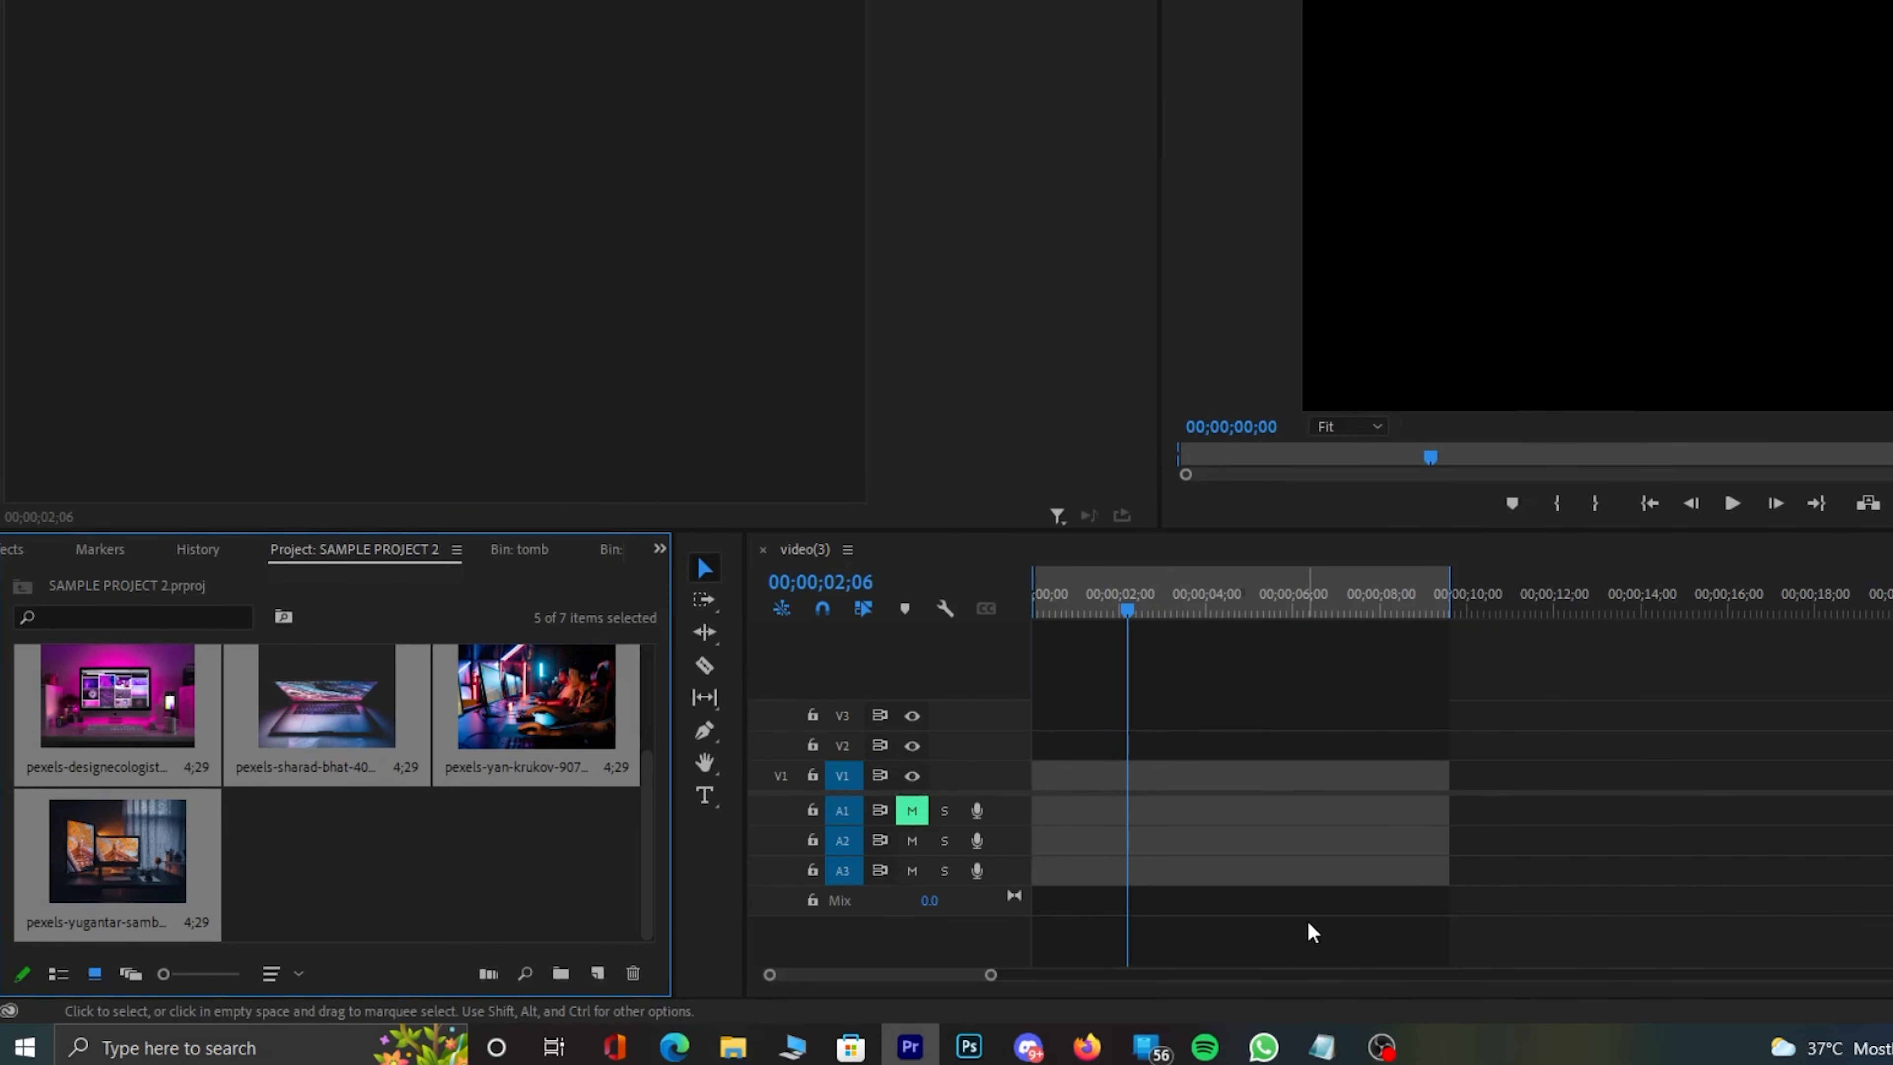
- Create a bin named photos in the project and move the five imported images into it
{"action": "scroll", "coordinate": [662, 804], "scroll_direction": "up", "scroll_amount": 2}
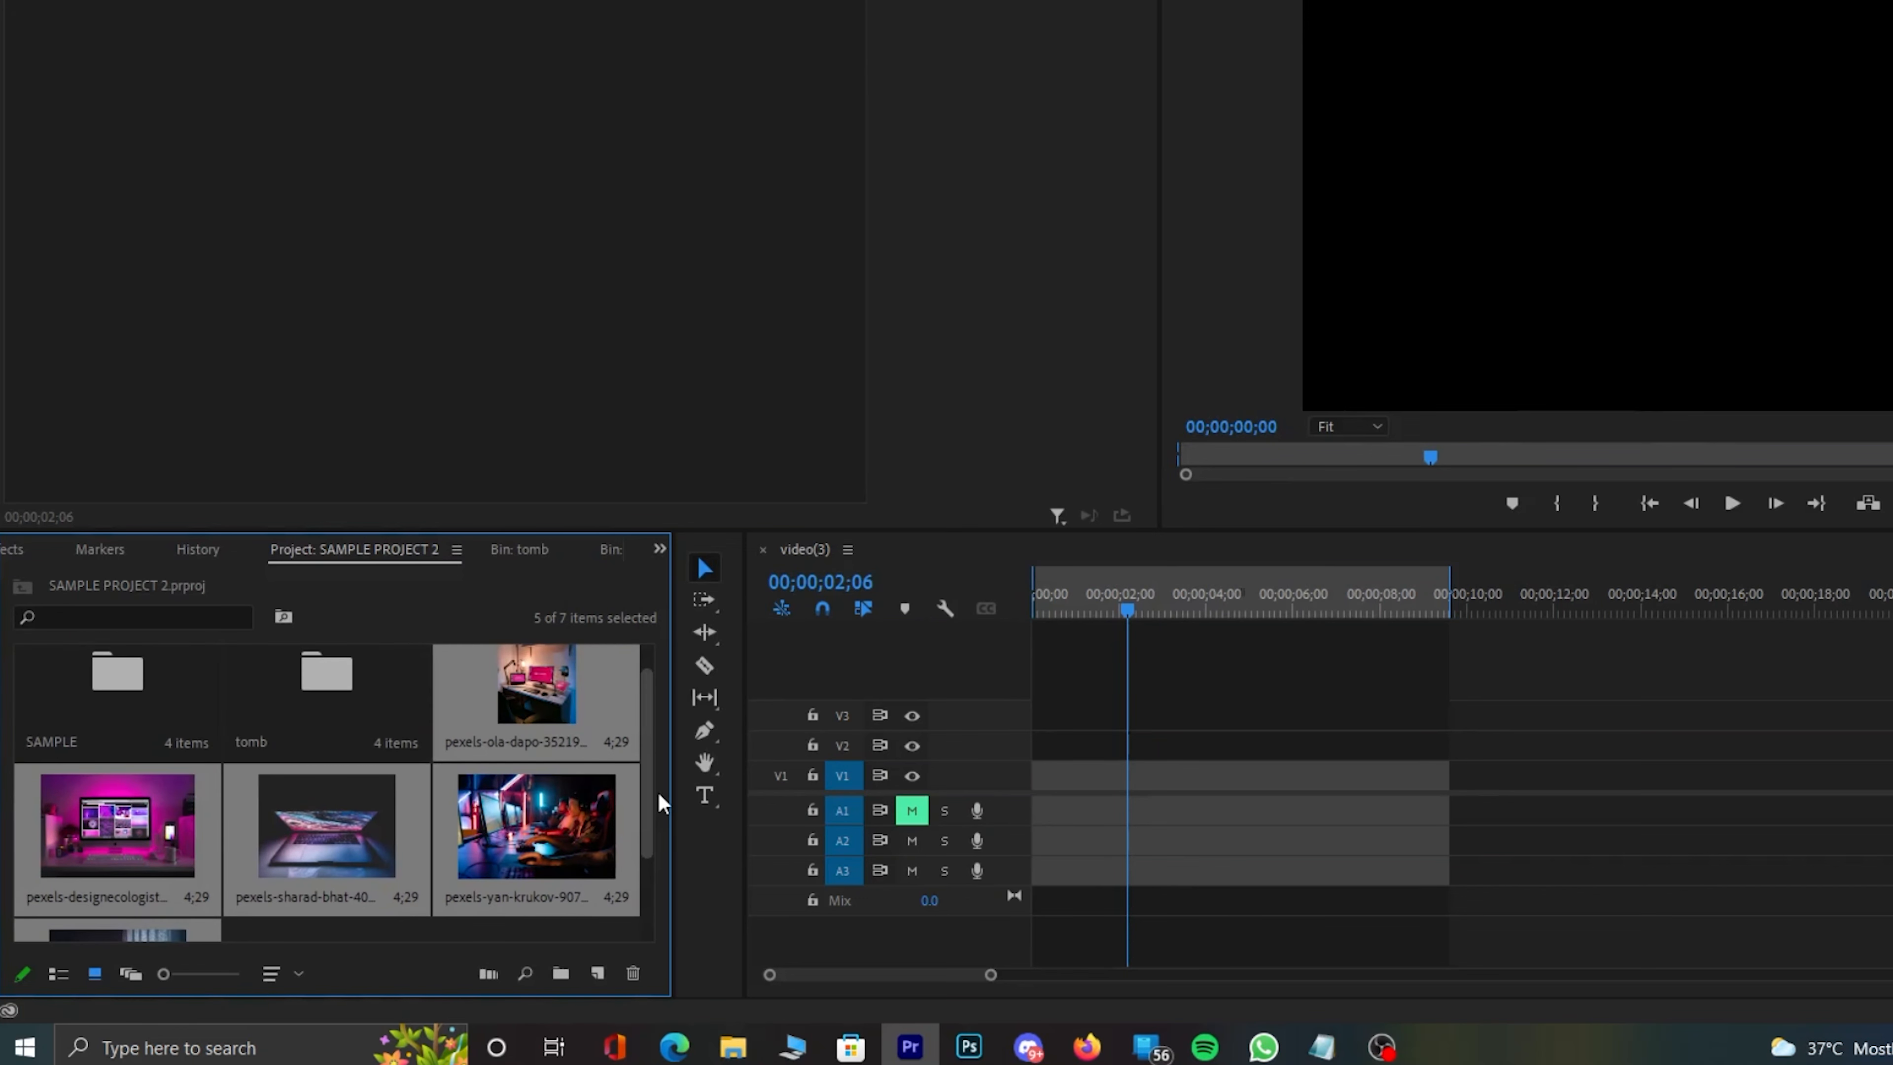
{"action": "key", "text": "ctrl+b"}
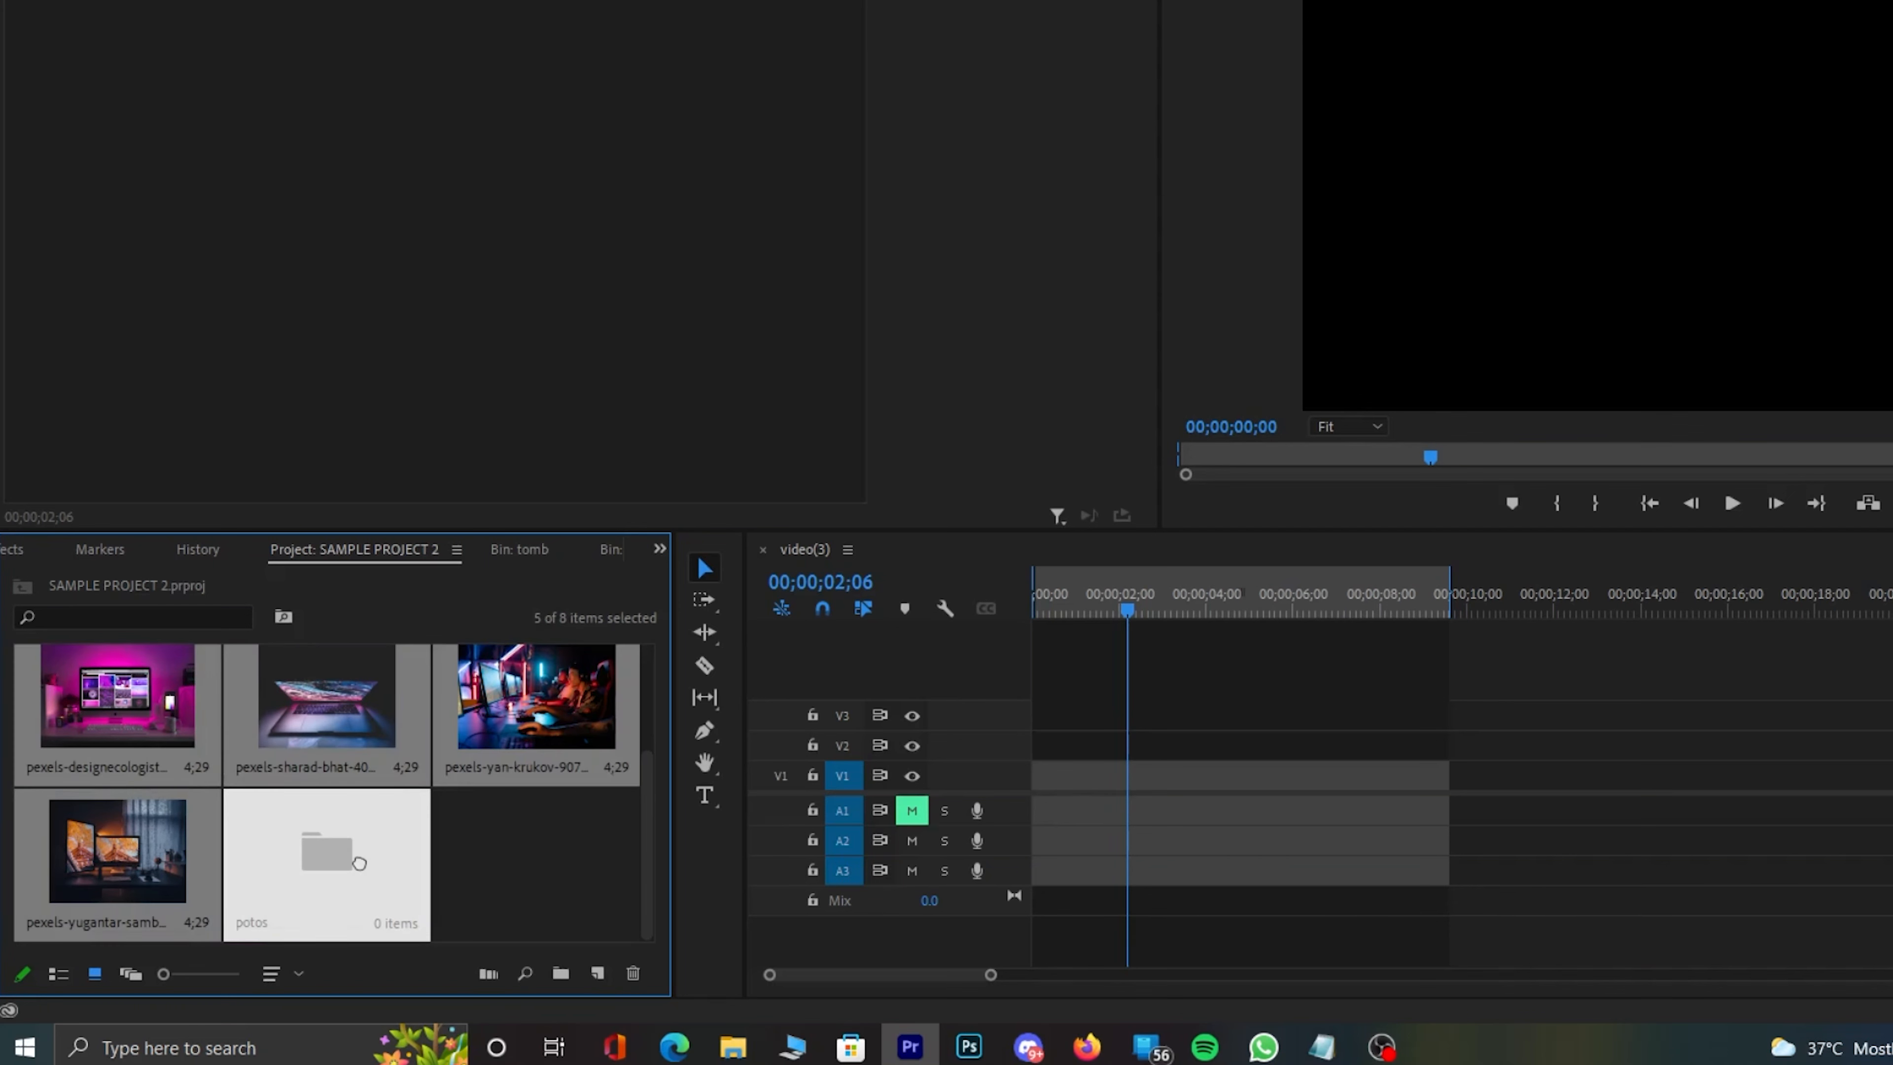
{"action": "right_click", "coordinate": [477, 779]}
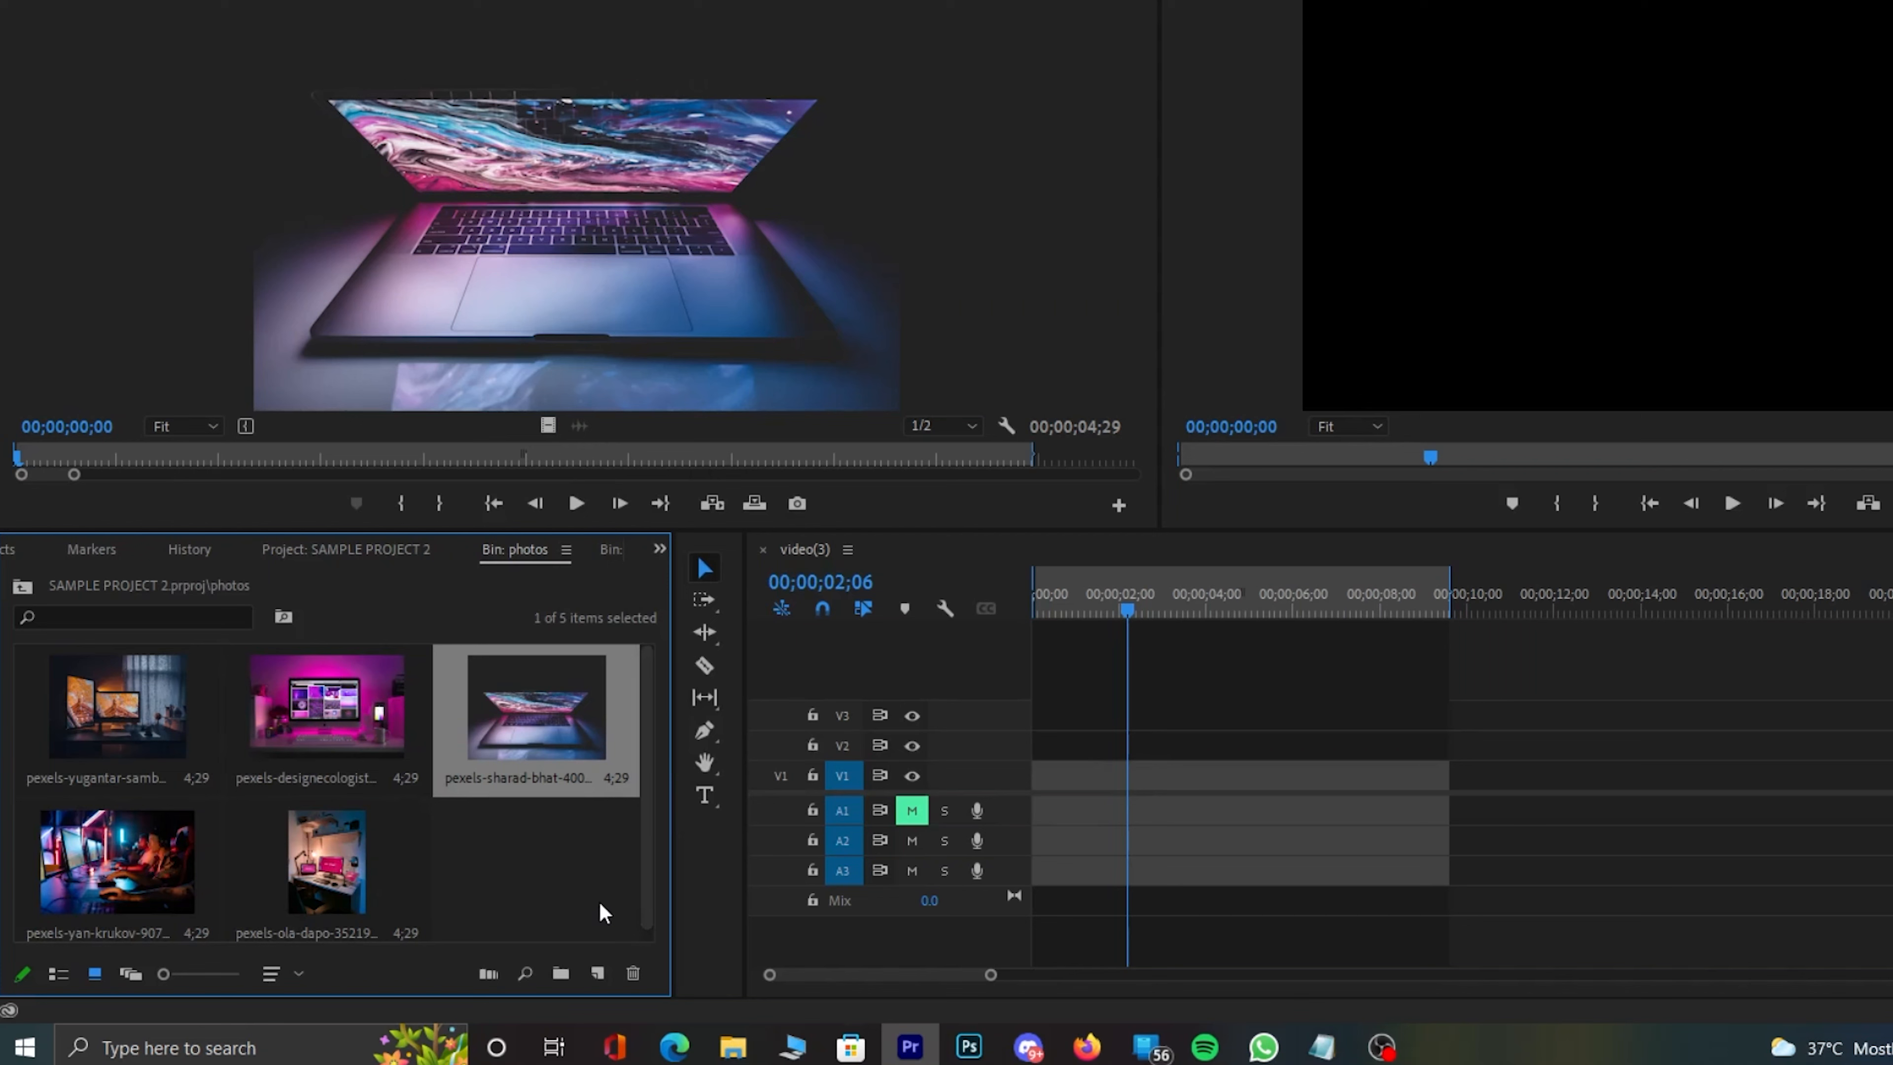
- Place the laptop photo from the photos bin on track V2 at the start of the sequence
{"action": "scroll", "coordinate": [286, 854], "scroll_direction": "down", "scroll_amount": 1}
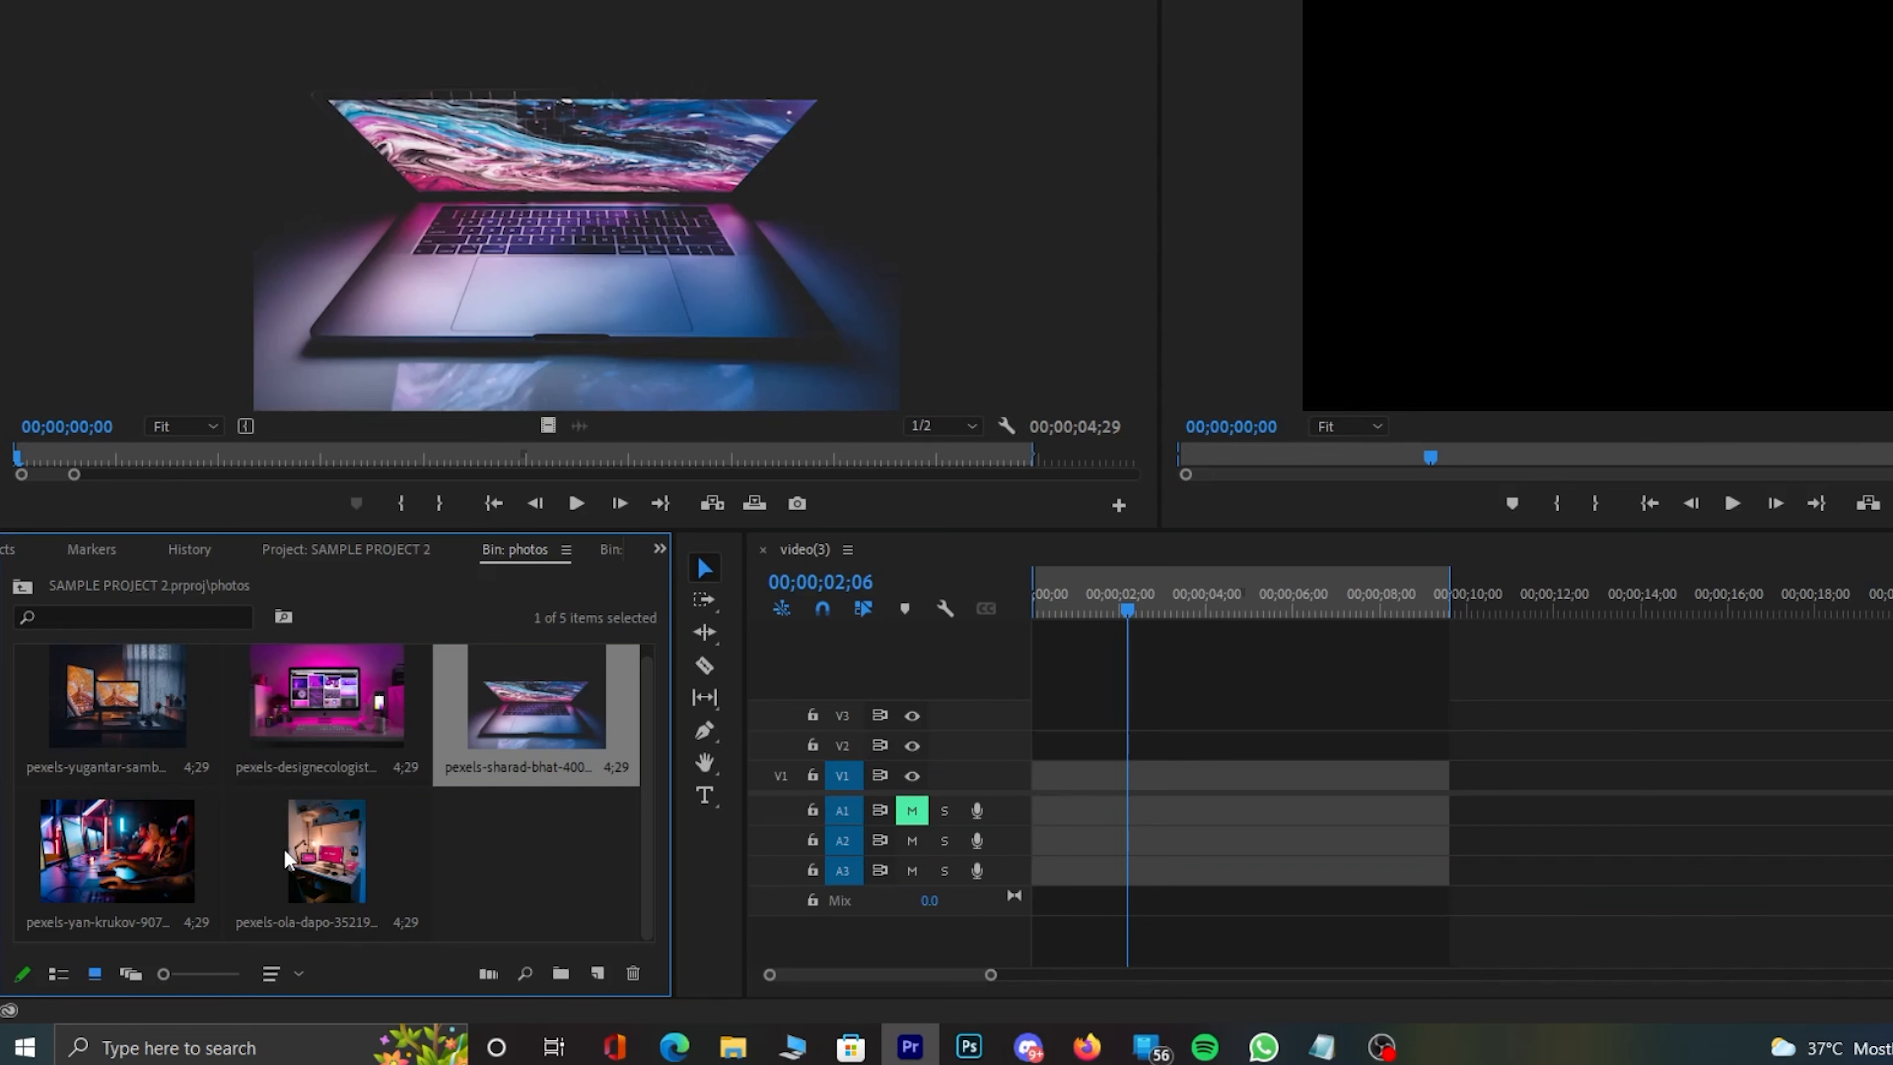
{"action": "left_click_drag", "start_coordinate": [284, 848], "coordinate": [1035, 742]}
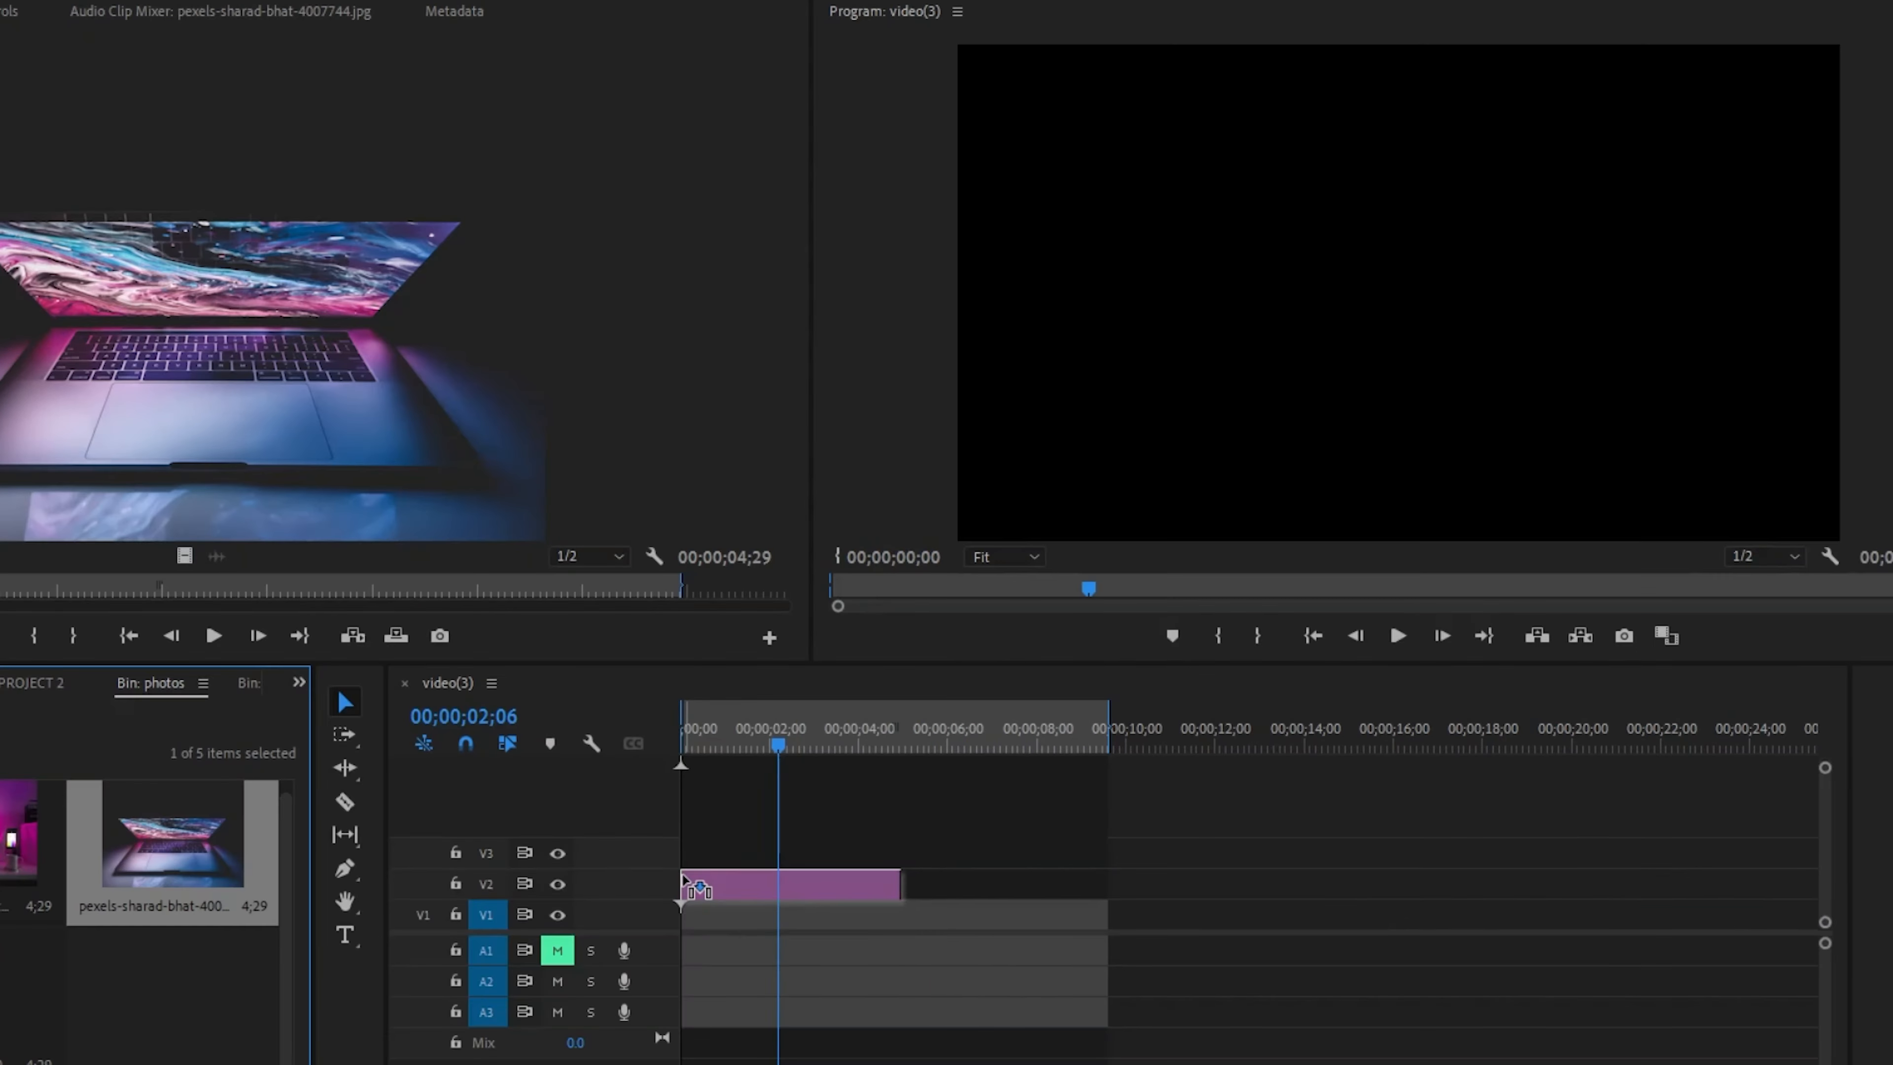
{"action": "left_click_drag", "start_coordinate": [684, 880], "coordinate": [684, 882]}
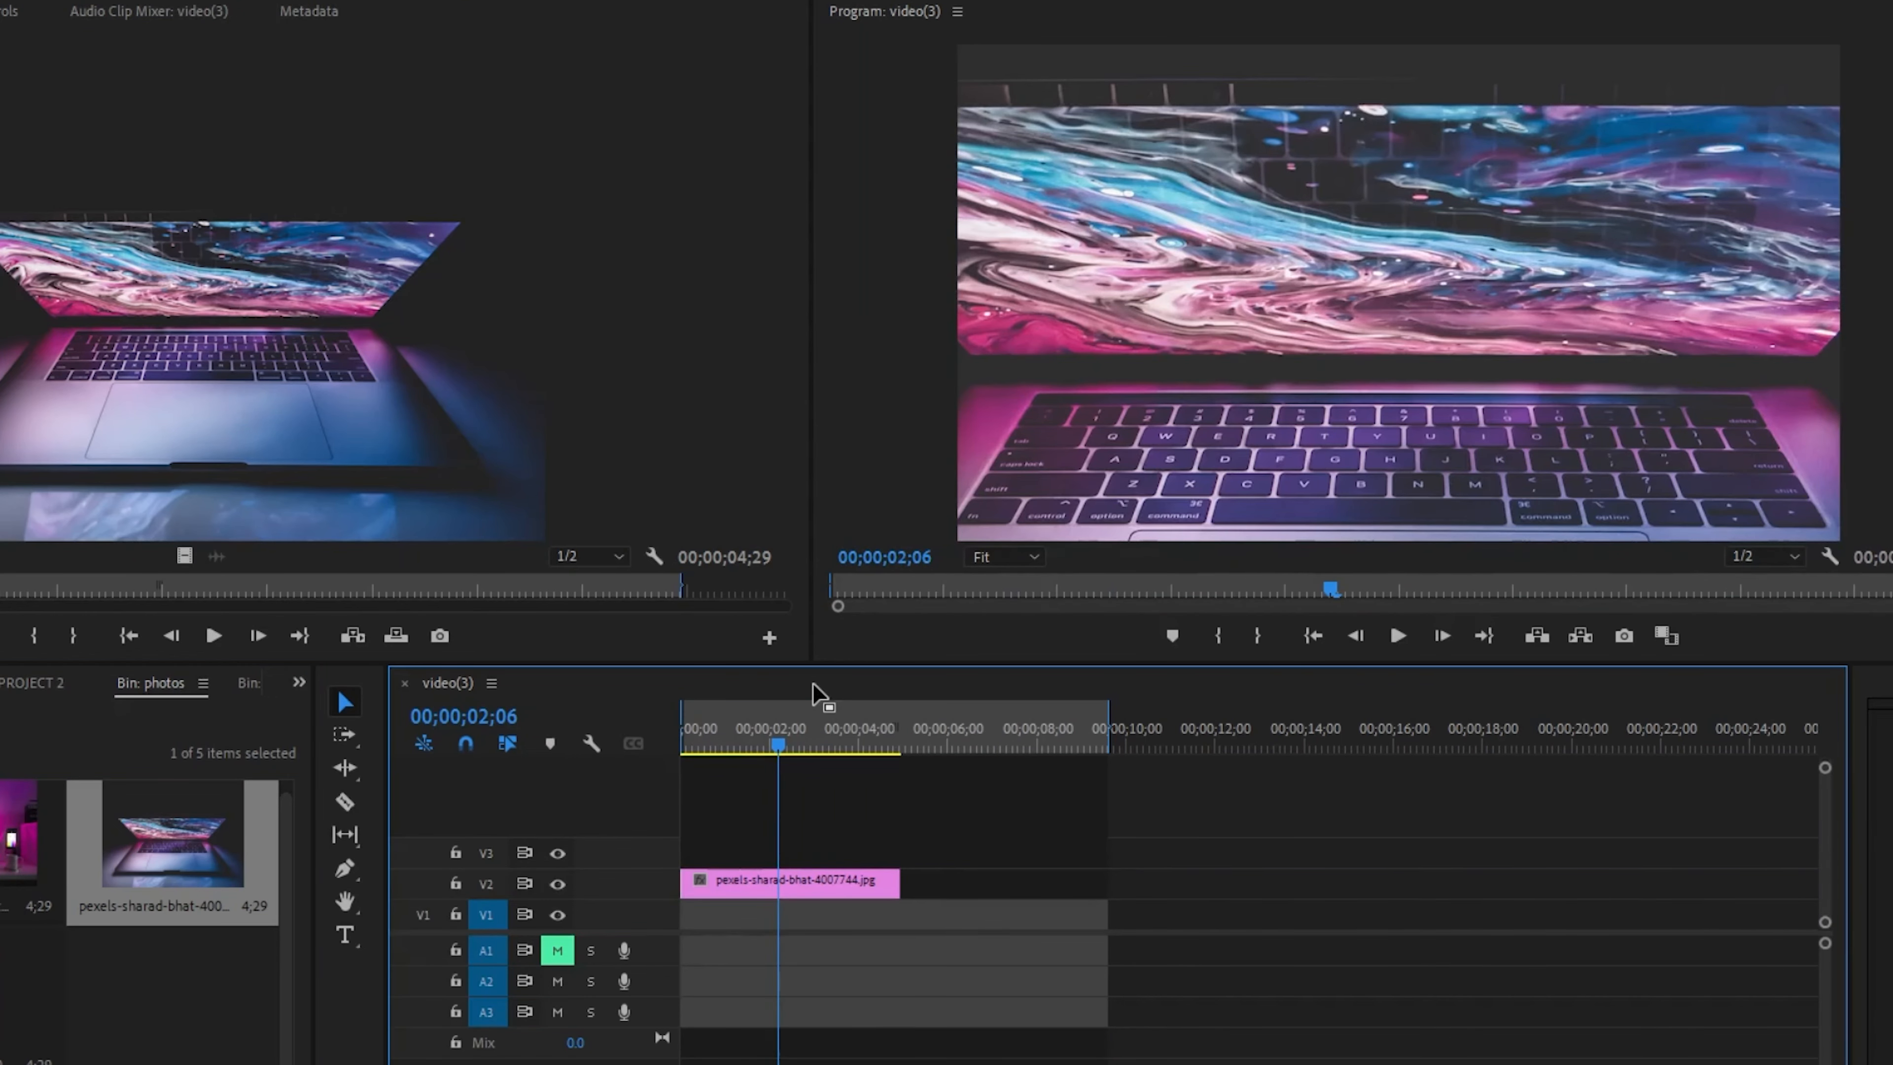
- Play the laptop photo in the sequence and check the frame size in the Sequence Settings
{"action": "left_click", "coordinate": [699, 735]}
{"action": "key", "text": "space"}
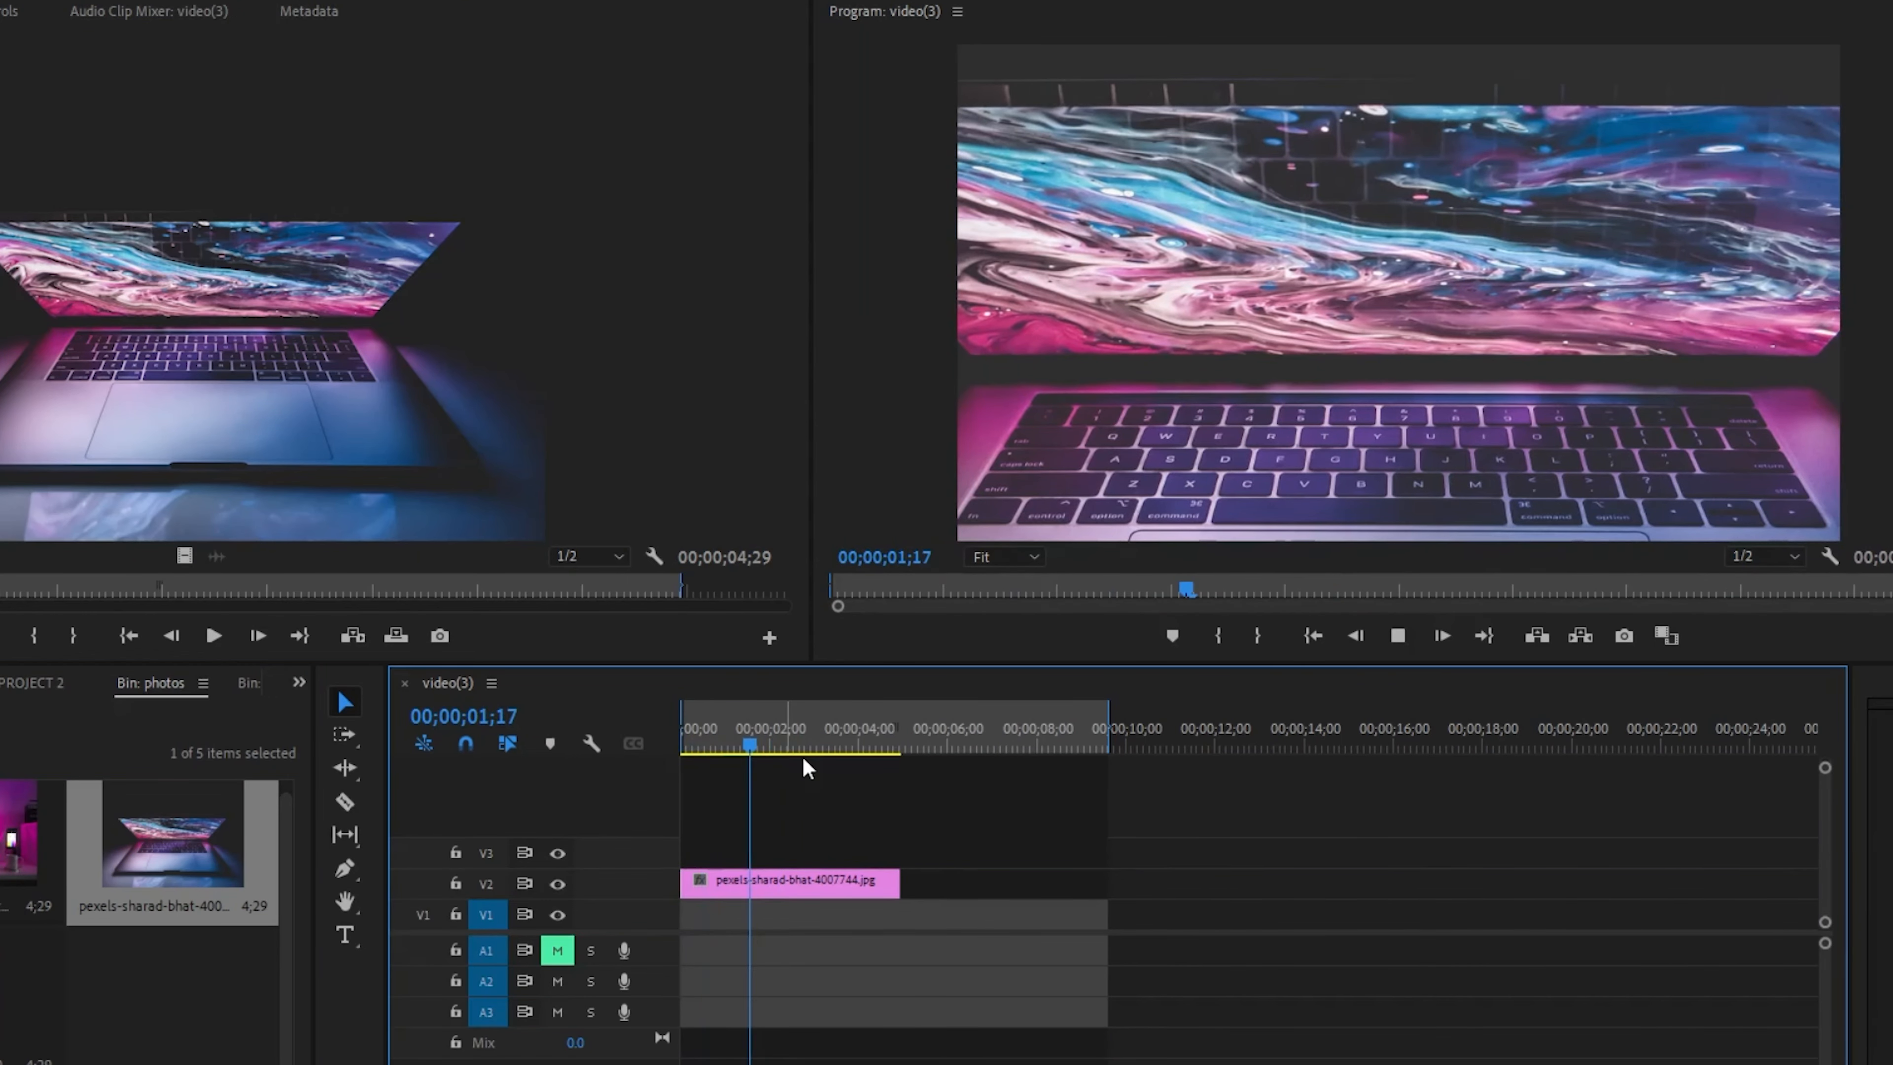
{"action": "key", "text": "space"}
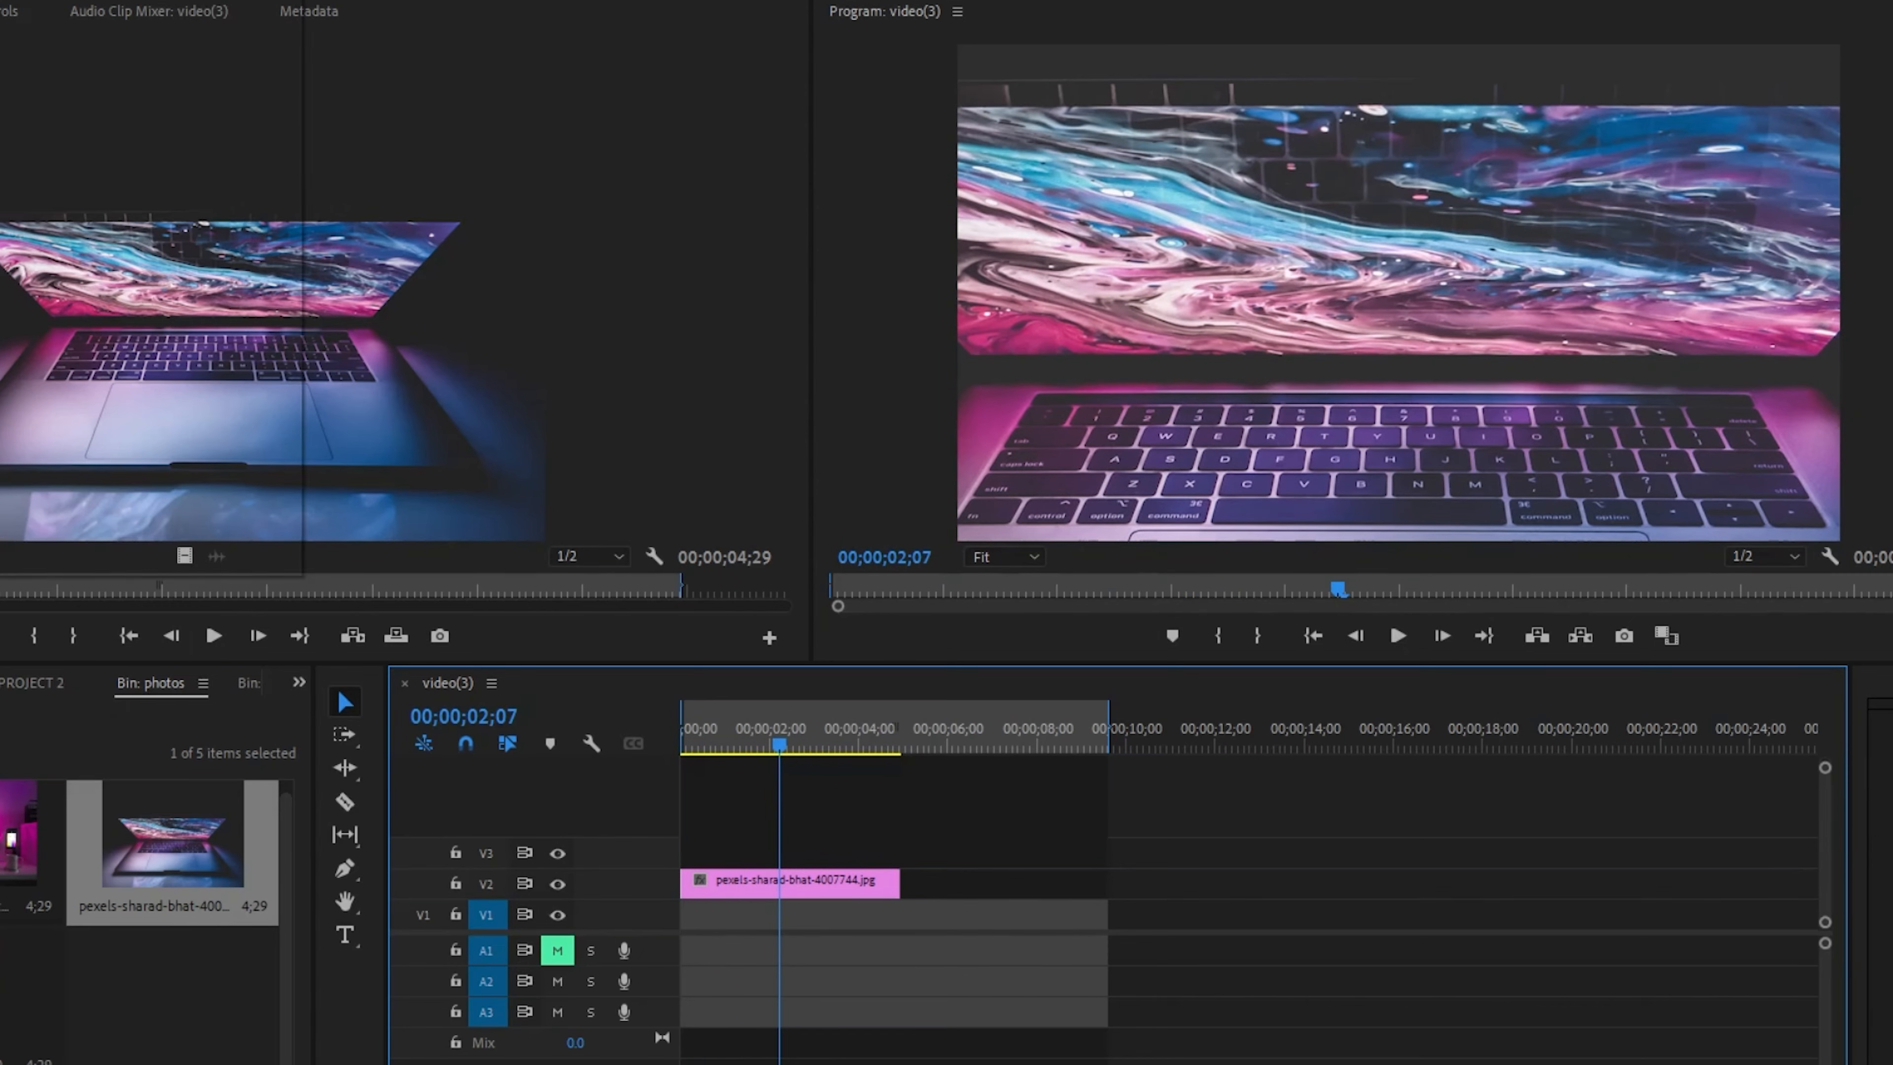
{"action": "left_click", "coordinate": [4, 4]}
{"action": "left_click", "coordinate": [74, 4]}
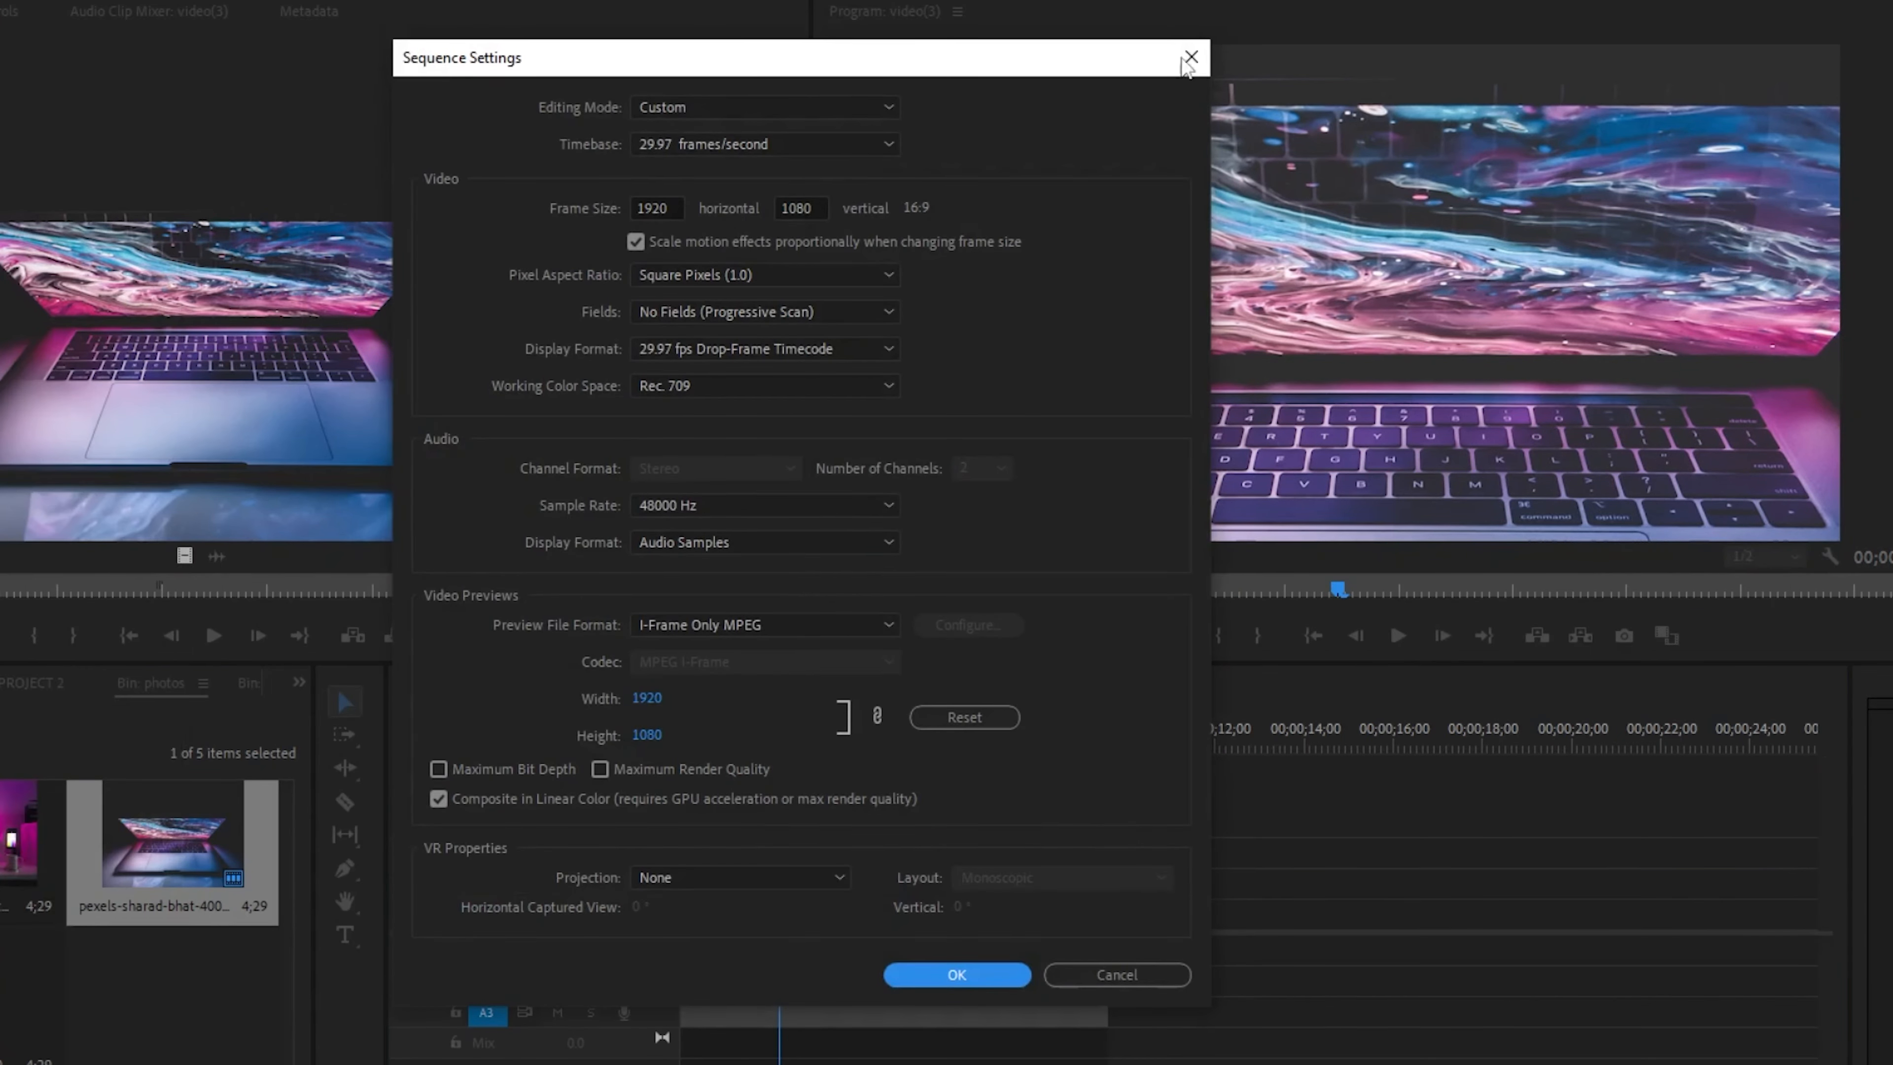
{"action": "left_click", "coordinate": [1191, 57]}
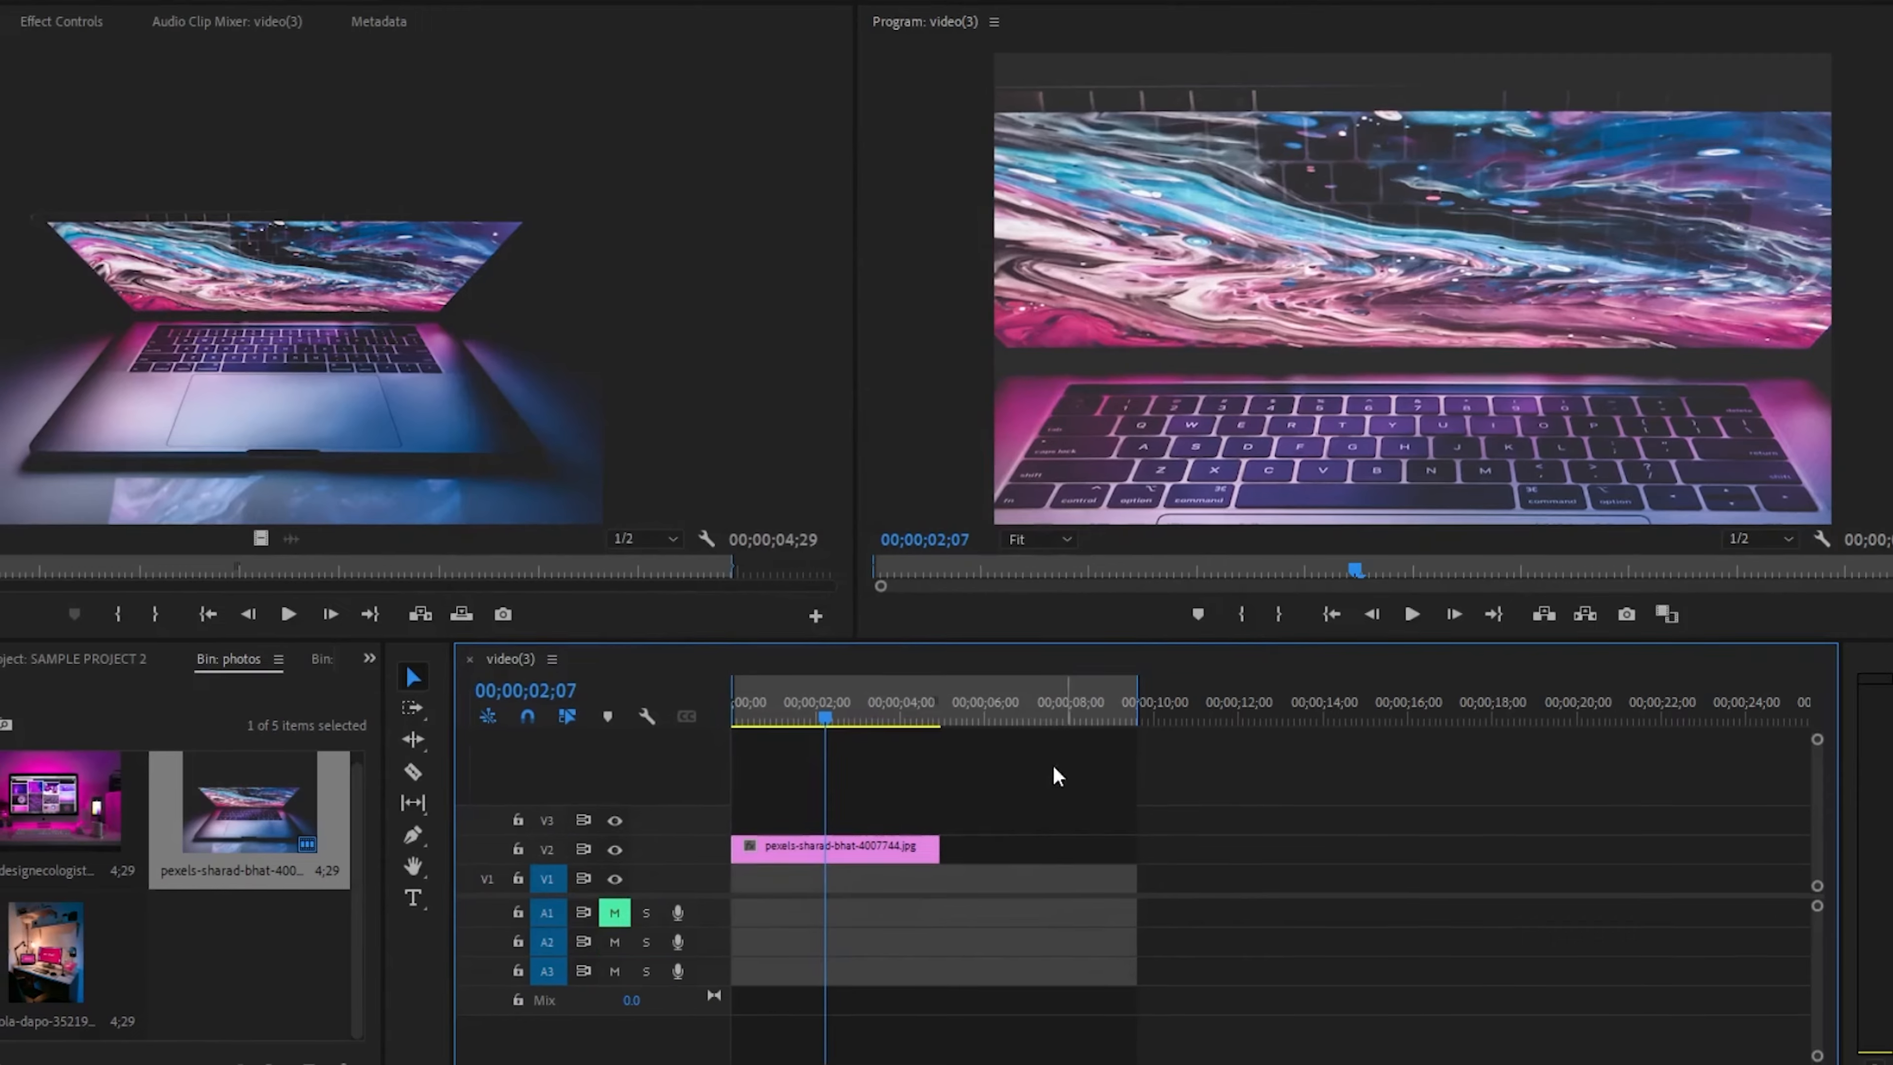
- Select the other four photos in the photos bin and place them on V2 directly after the laptop photo
{"action": "left_click", "coordinate": [61, 828]}
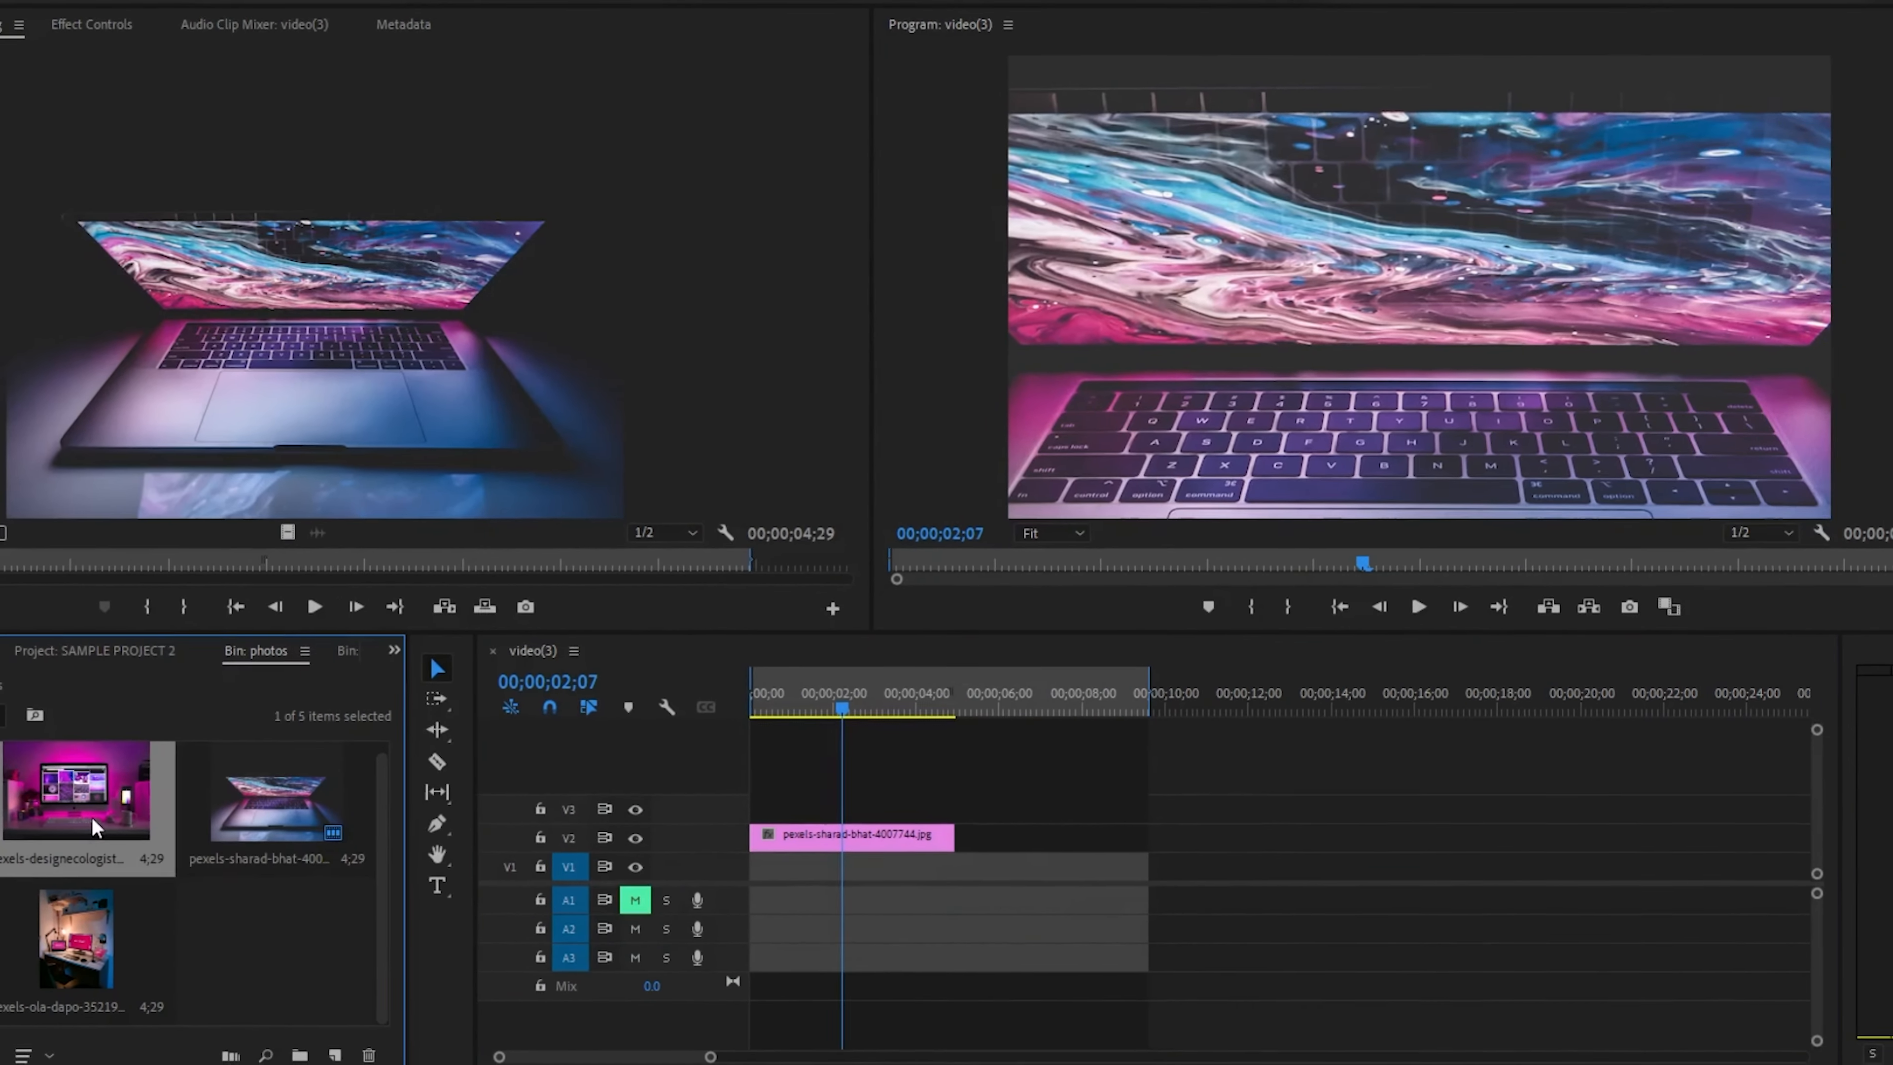
{"action": "left_click", "coordinate": [7, 935], "text": "shift"}
{"action": "left_click", "coordinate": [115, 932], "text": "shift"}
{"action": "left_click", "coordinate": [7, 795]}
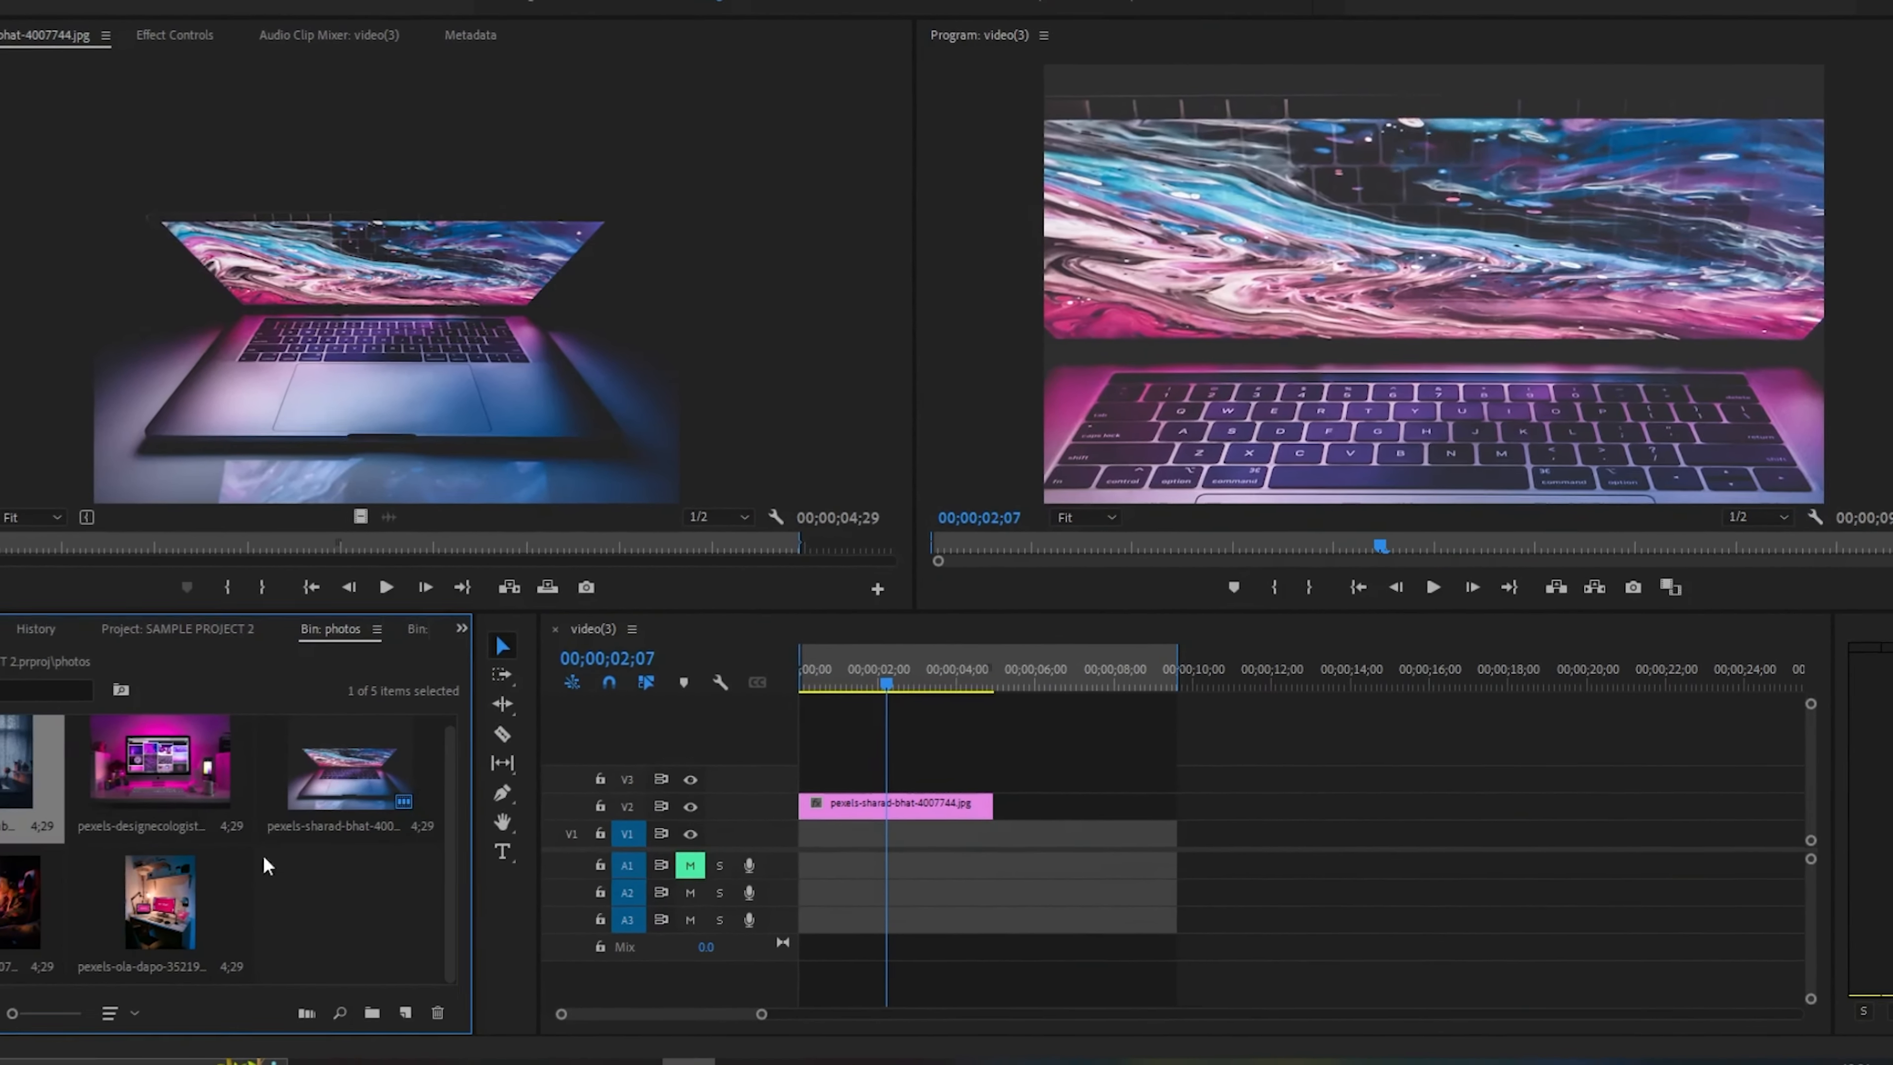
{"action": "left_click", "coordinate": [156, 794], "text": "ctrl"}
{"action": "left_click", "coordinate": [115, 932], "text": "ctrl"}
{"action": "left_click", "coordinate": [8, 936], "text": "ctrl"}
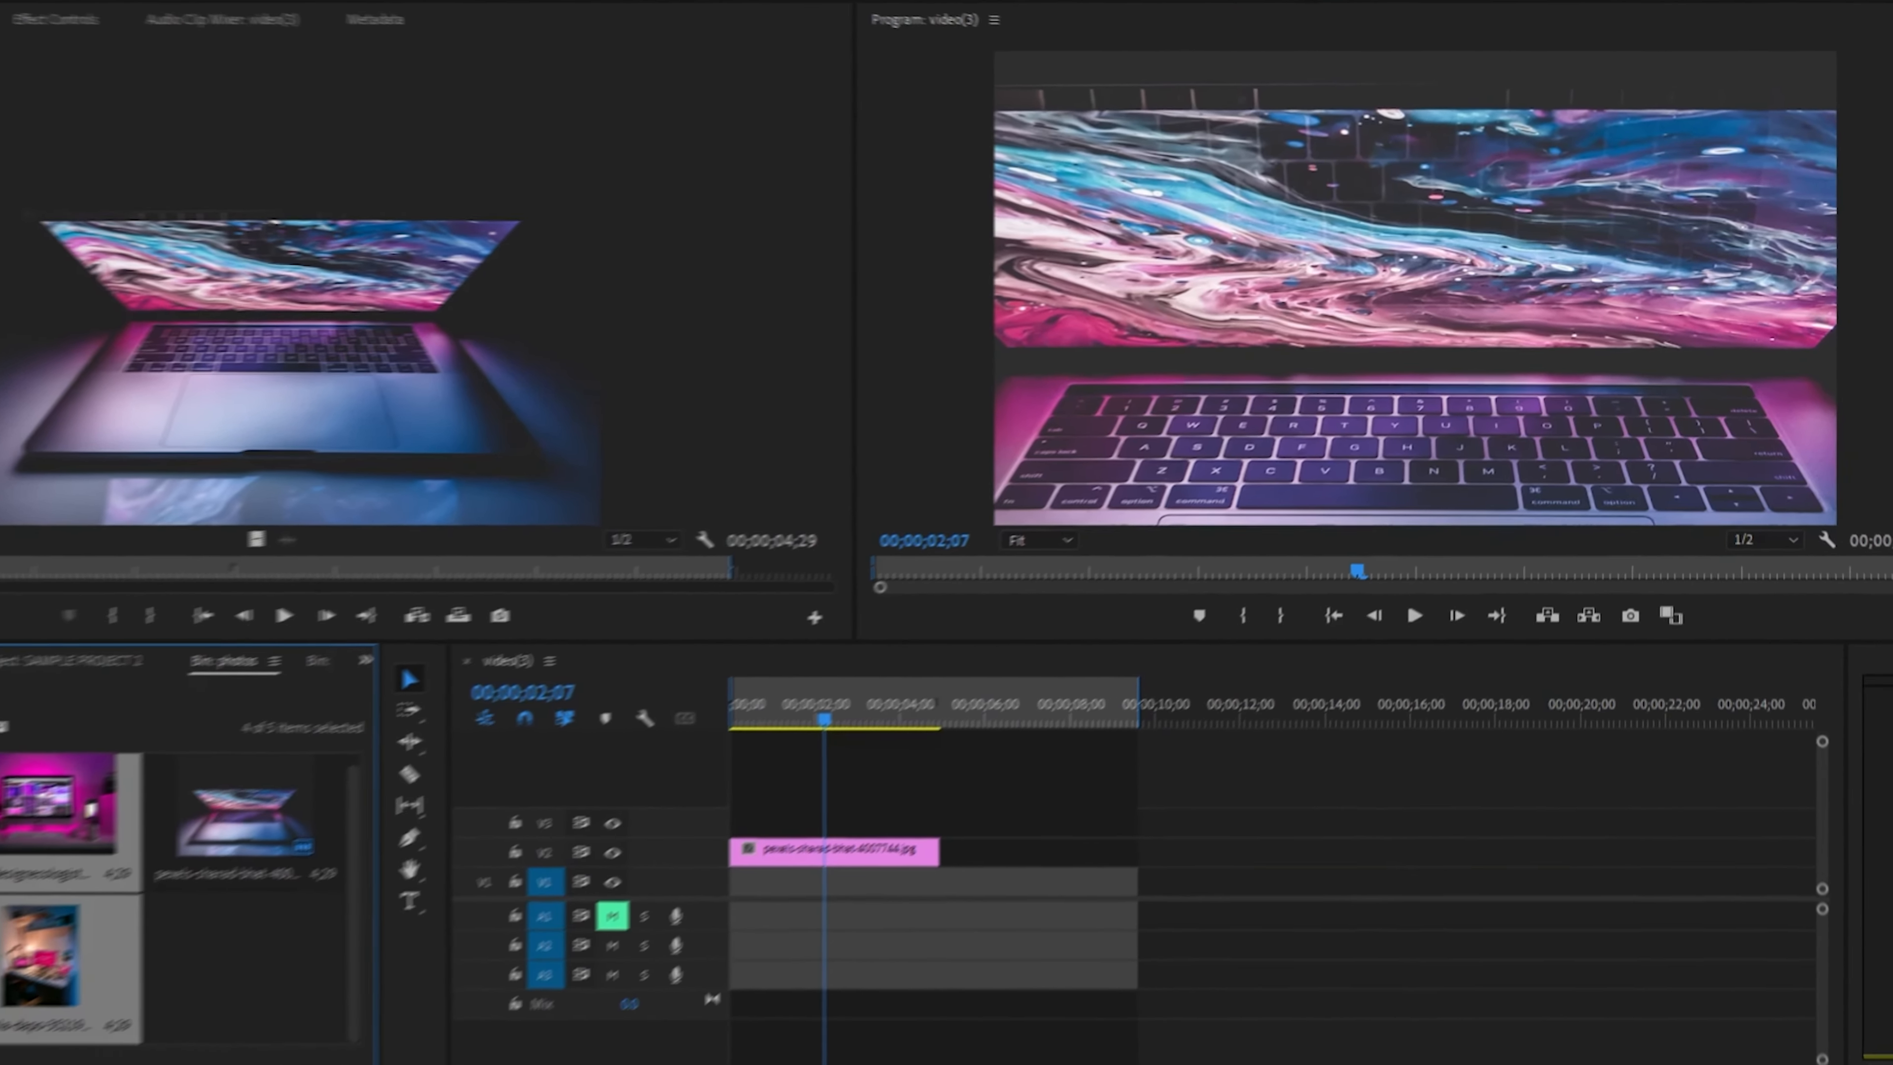
{"action": "left_click_drag", "start_coordinate": [235, 977], "coordinate": [986, 909]}
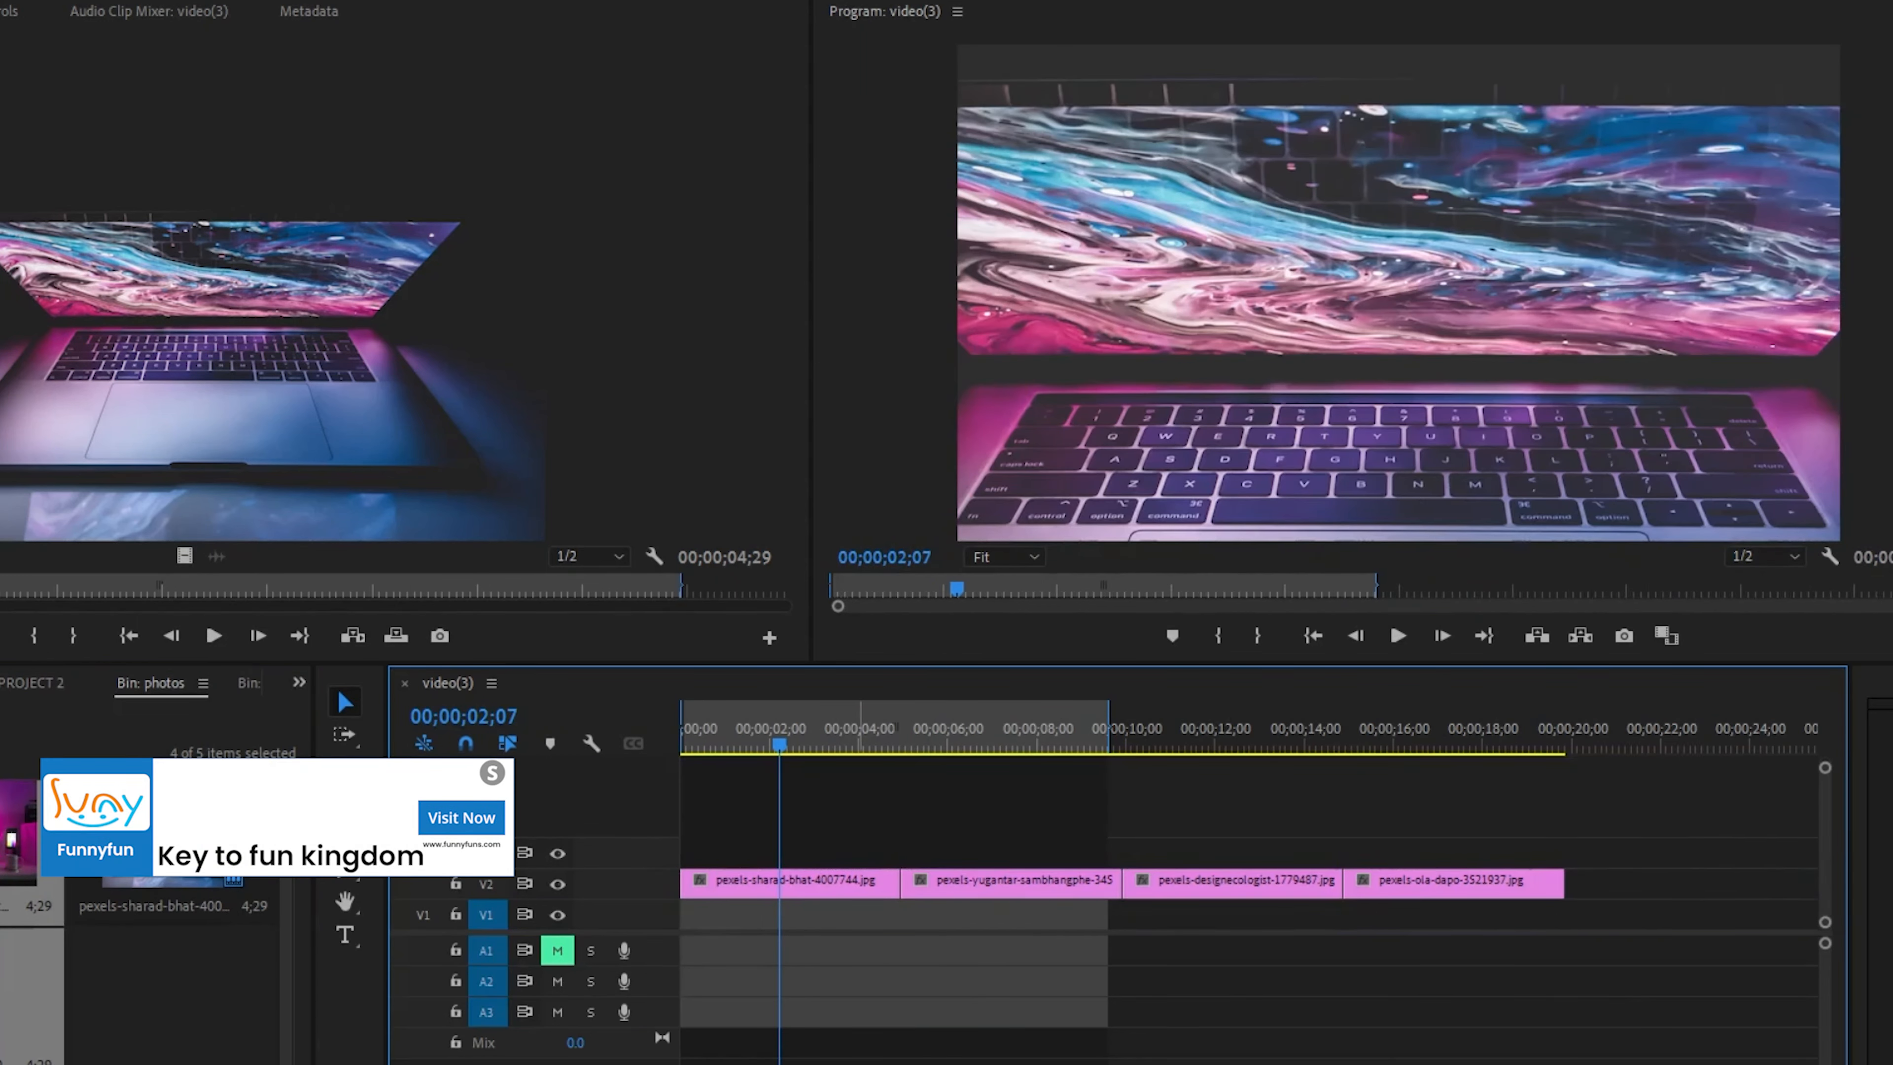
- Undo the last change to the photos on V2 and apply Set to Frame Size to all five of them
{"action": "key", "text": "ctrl+z"}
{"action": "key", "text": "minus"}
{"action": "key", "text": "minus"}
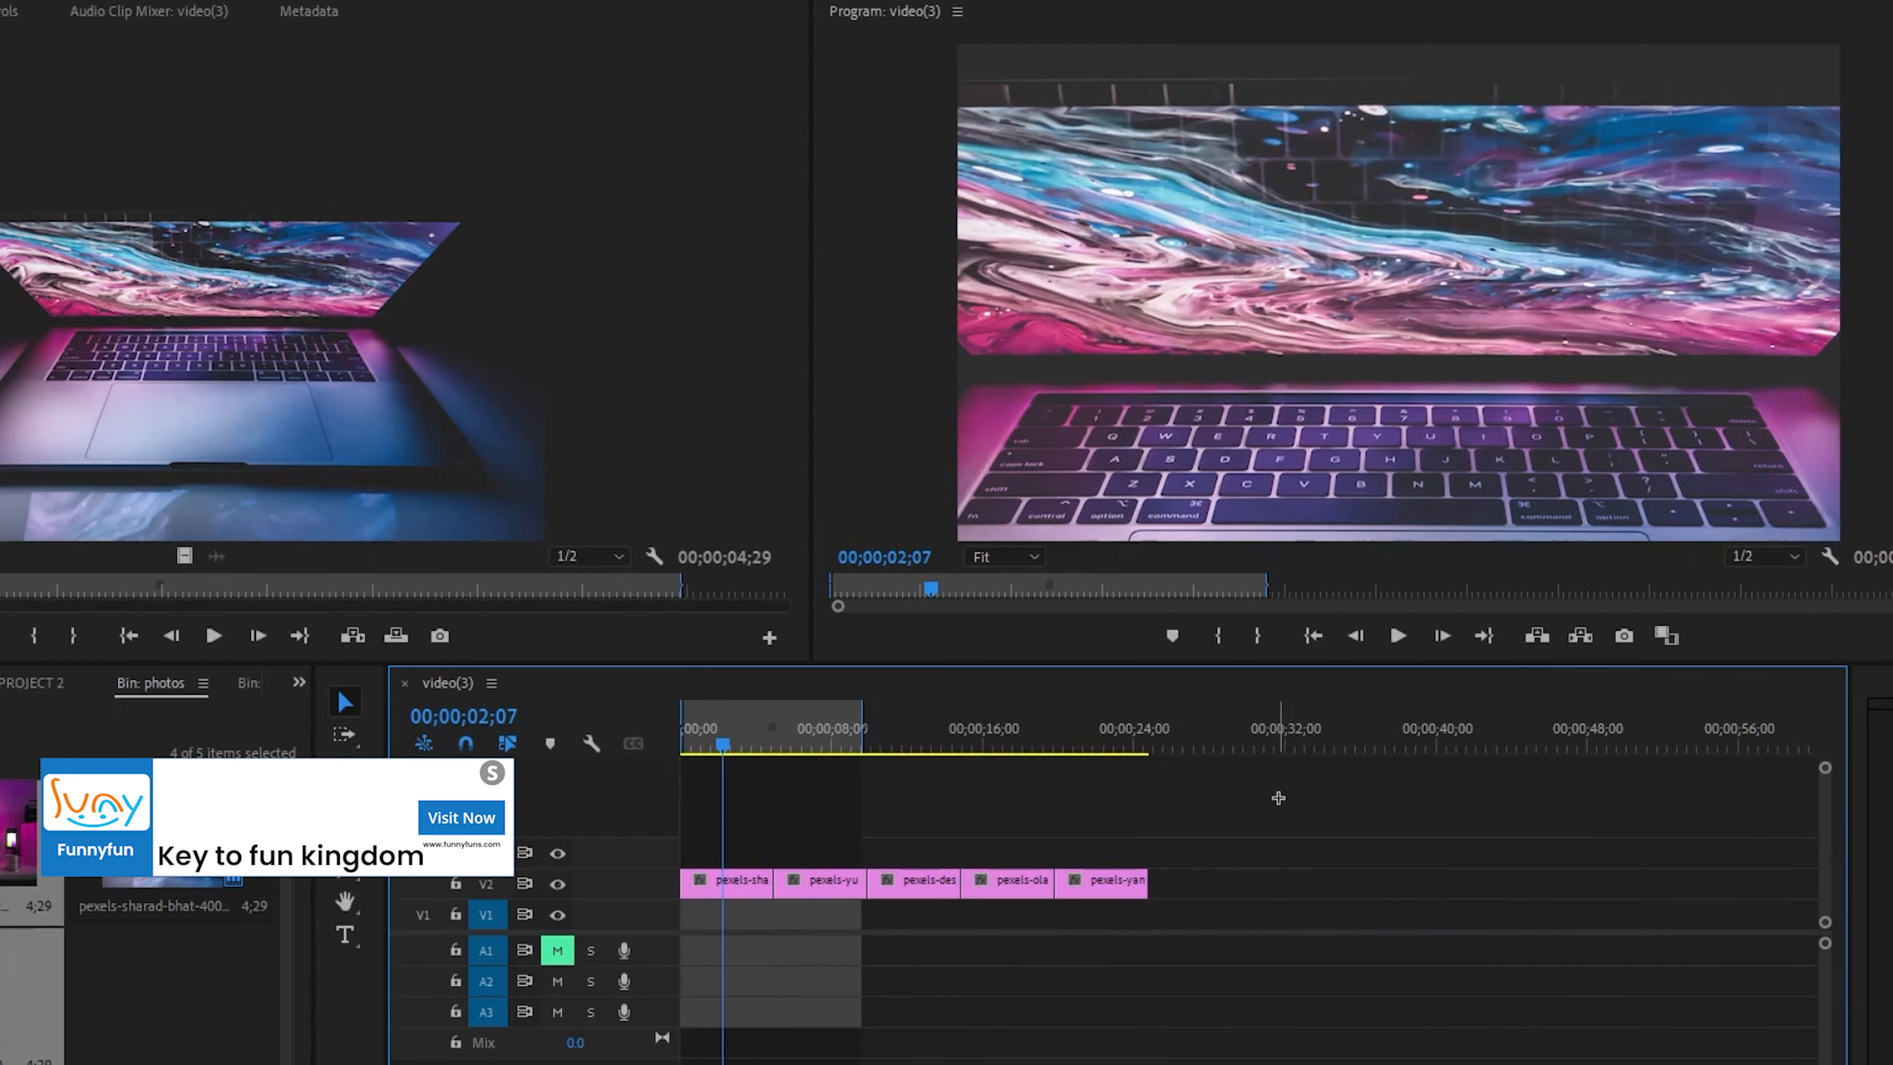
{"action": "left_click_drag", "start_coordinate": [1275, 792], "coordinate": [706, 952]}
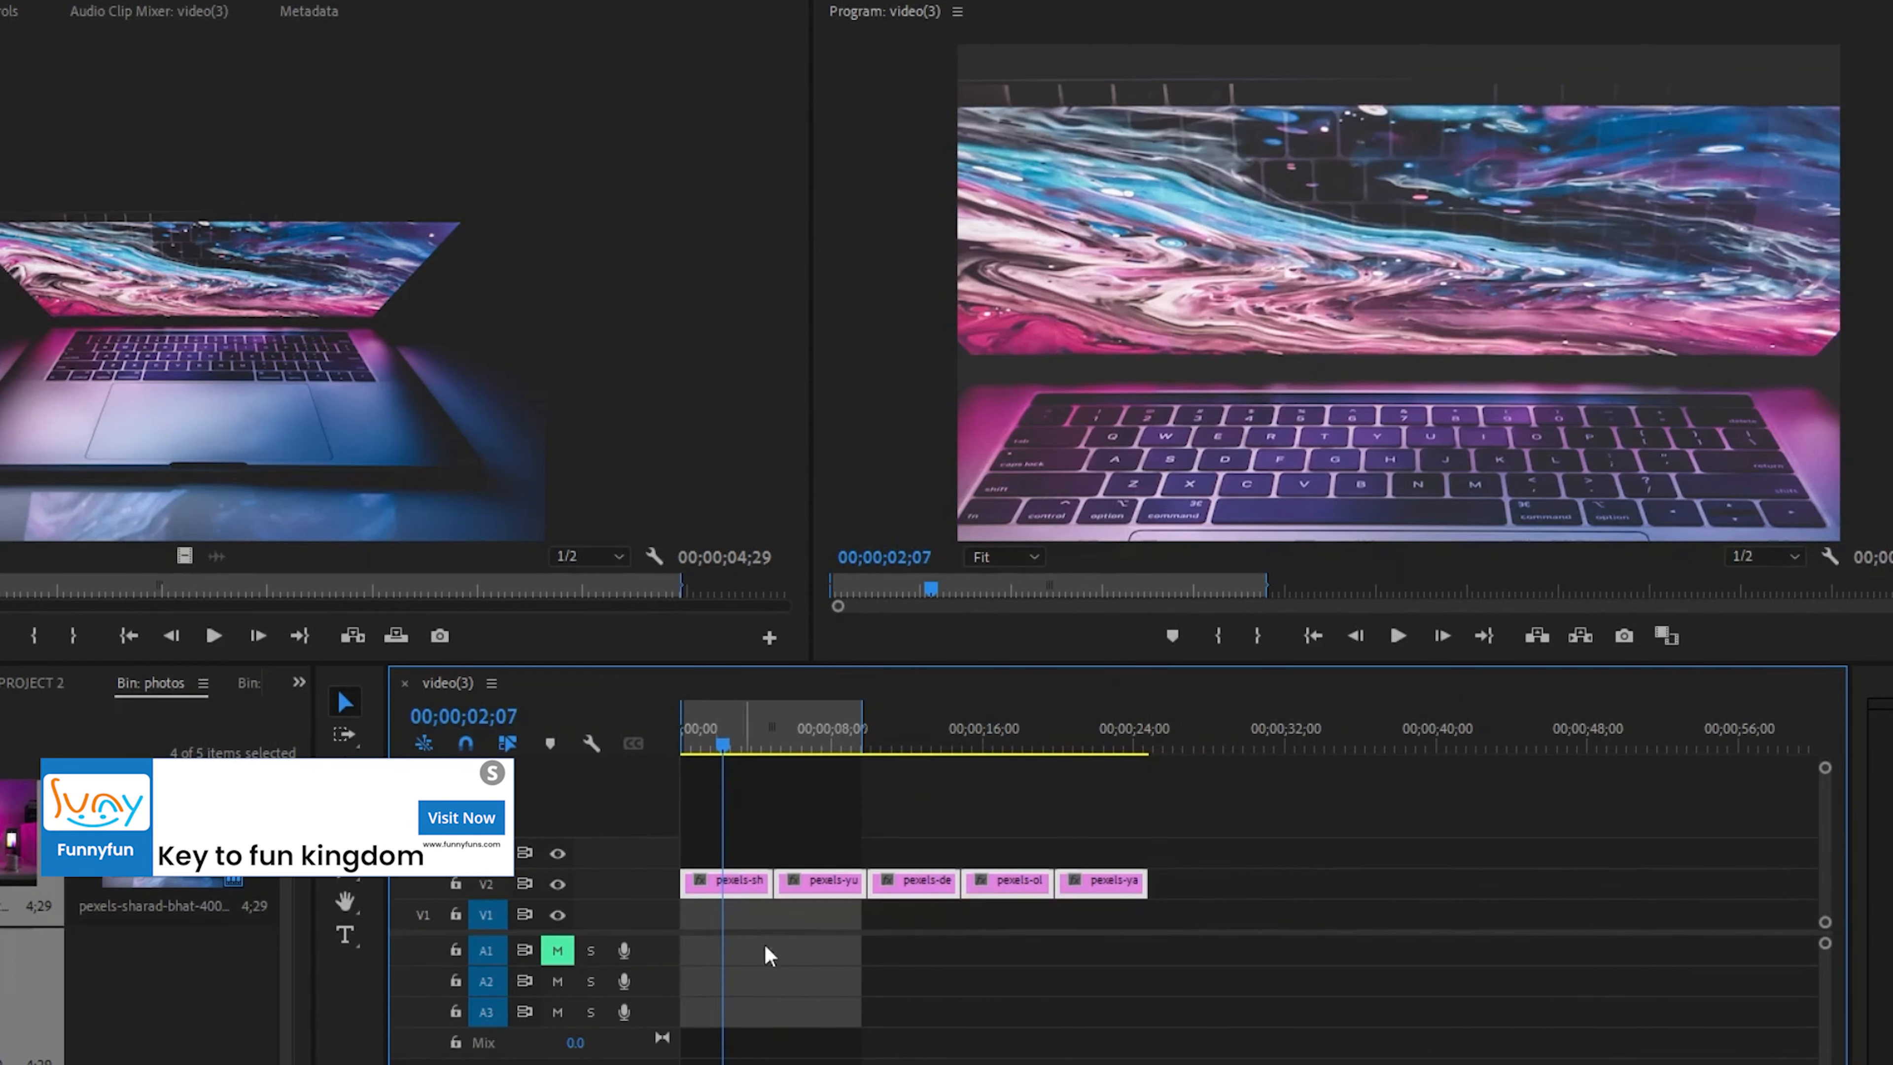
{"action": "right_click", "coordinate": [1080, 889]}
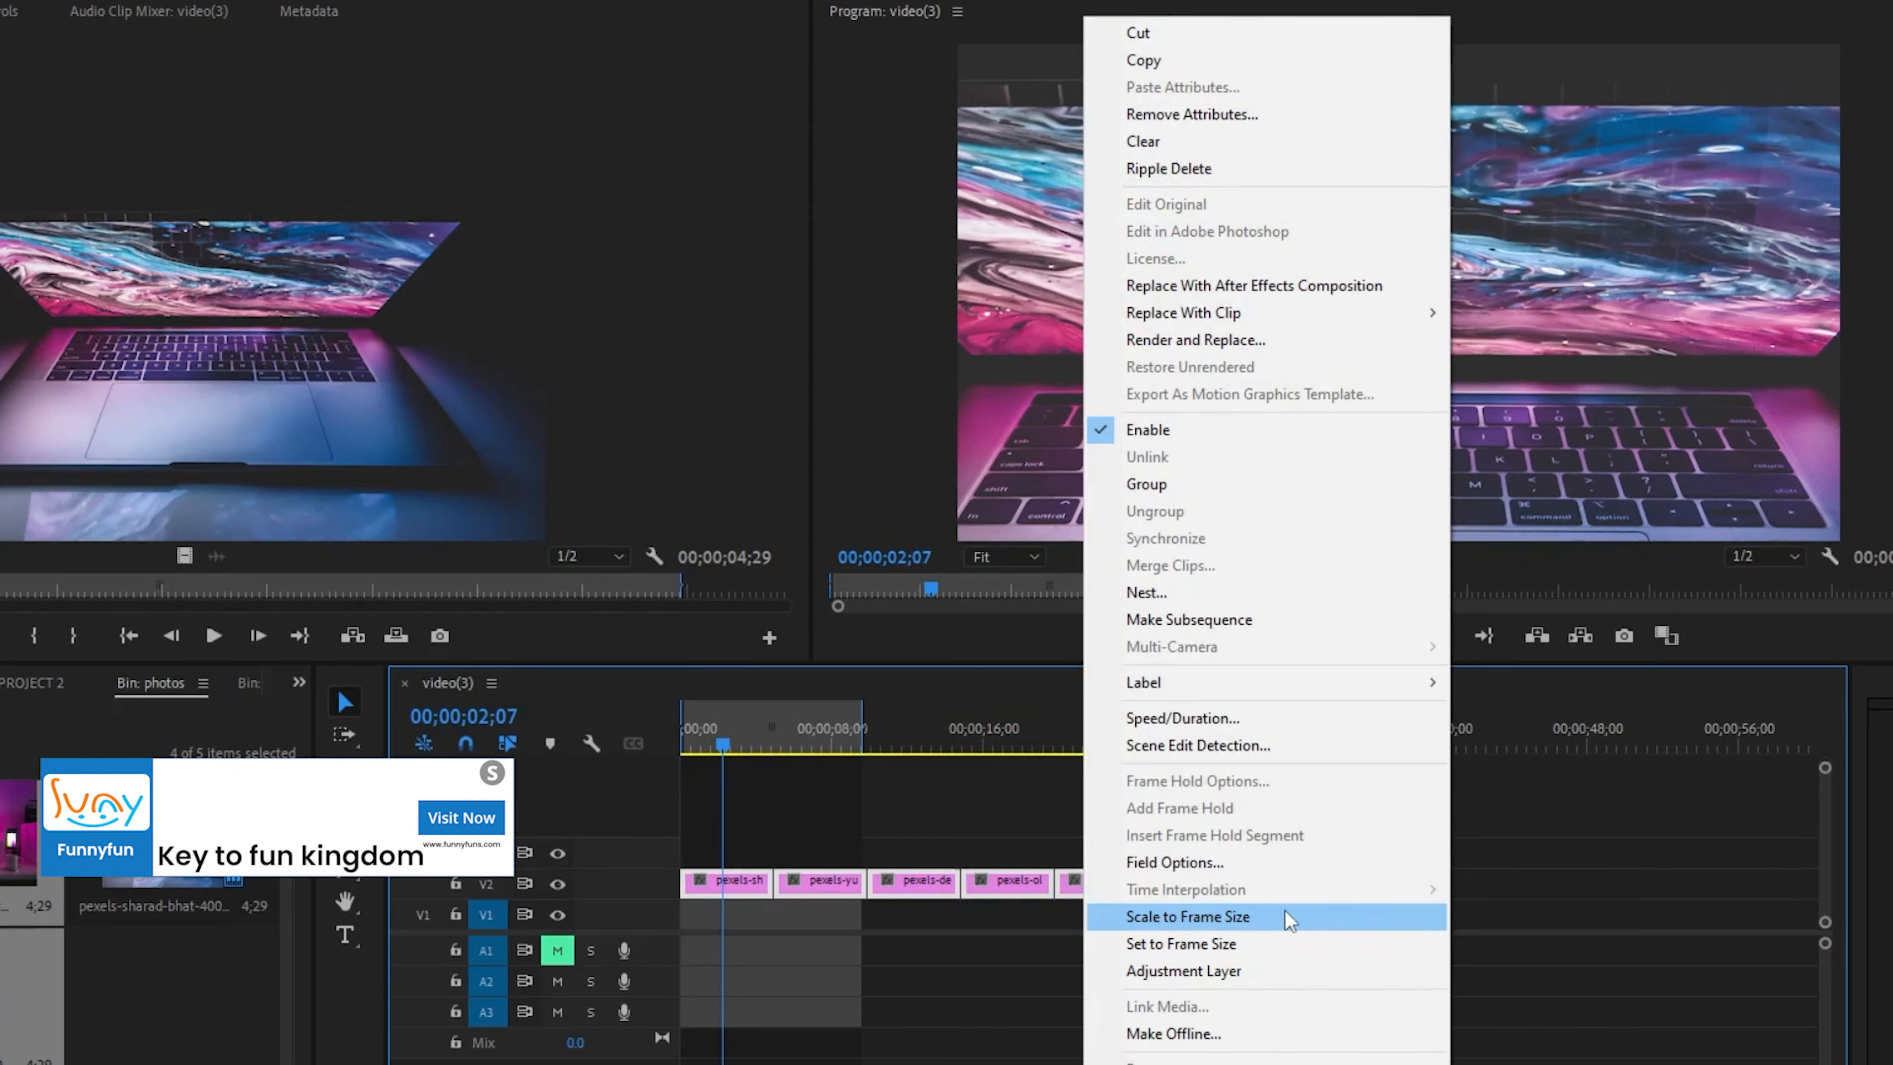
{"action": "left_click", "coordinate": [1281, 943]}
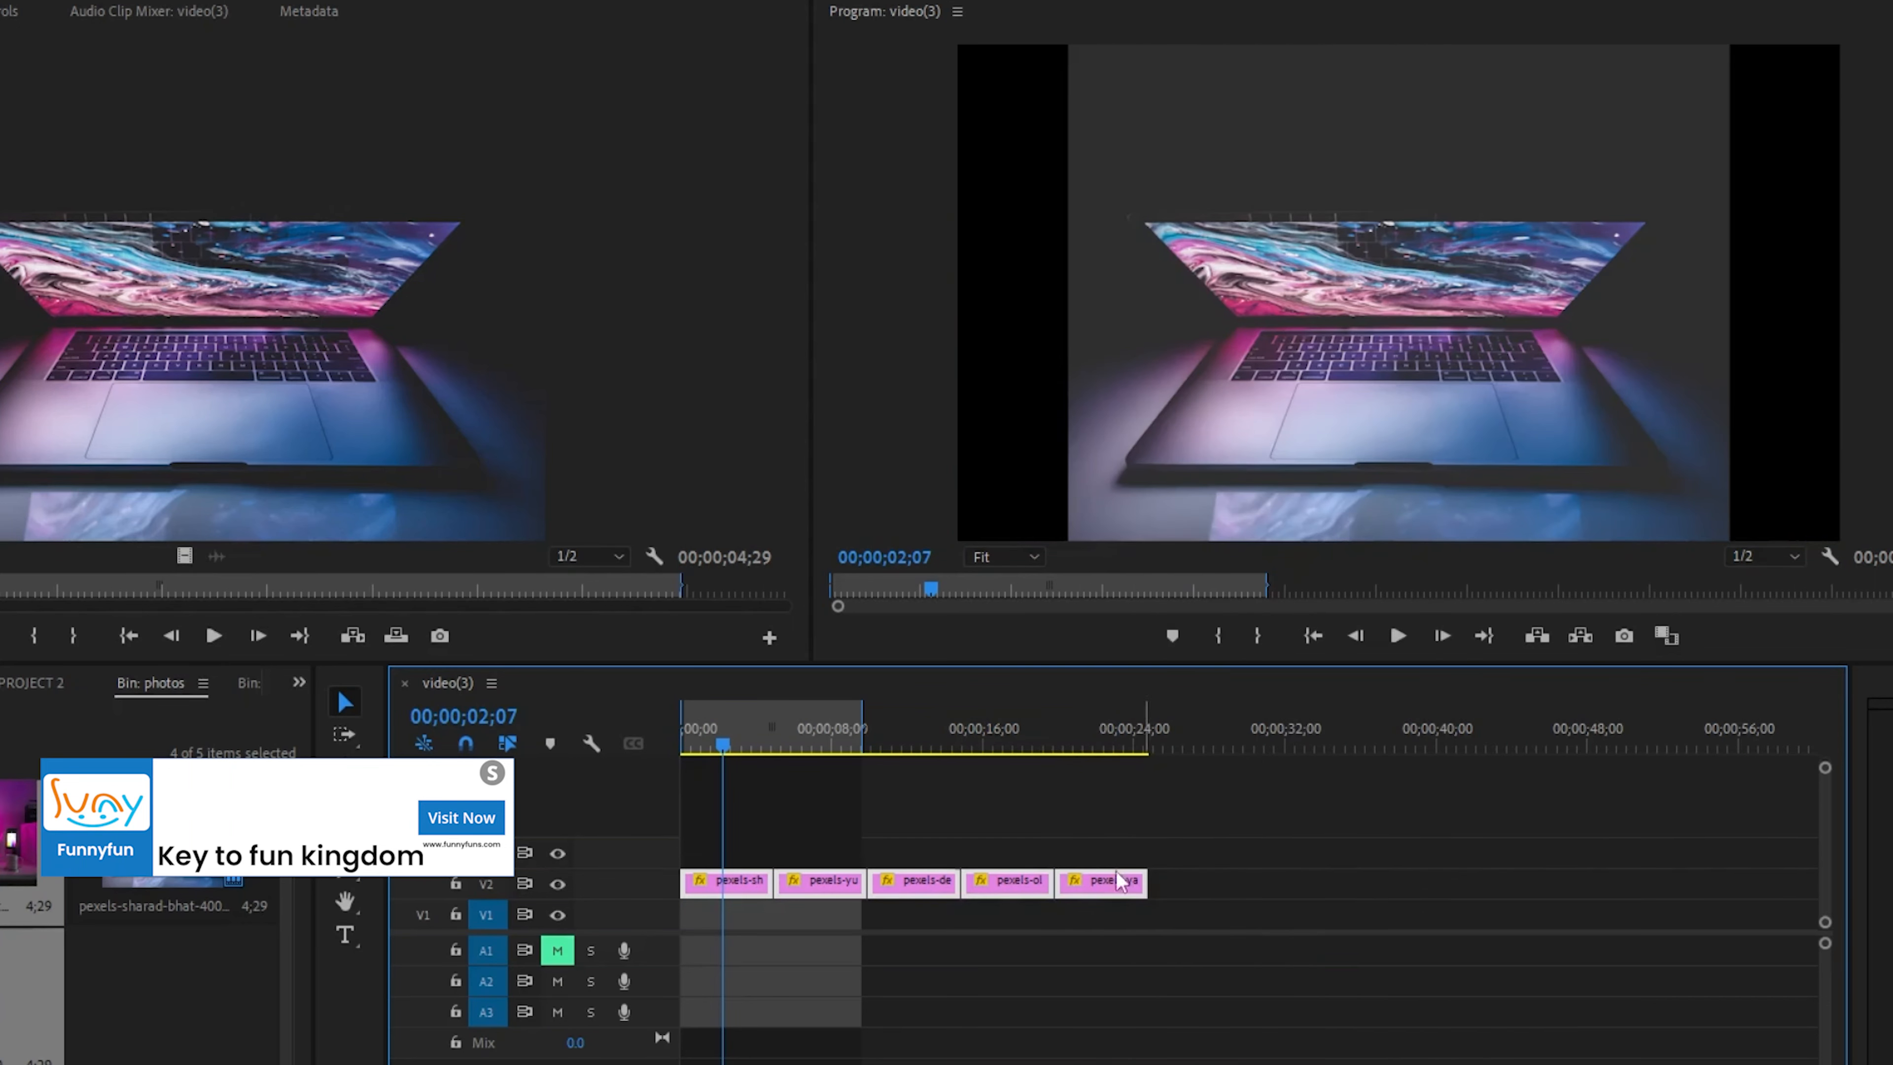
- Select only the laptop photo on V2 and raise its scale to 50.9 so it fills the frame
{"action": "mouse_move", "coordinate": [706, 734]}
{"action": "left_mouse_down"}
{"action": "mouse_move", "coordinate": [1087, 749]}
{"action": "mouse_move", "coordinate": [704, 751]}
{"action": "left_mouse_up"}
{"action": "left_click", "coordinate": [9, 11]}
{"action": "double_click", "coordinate": [749, 889]}
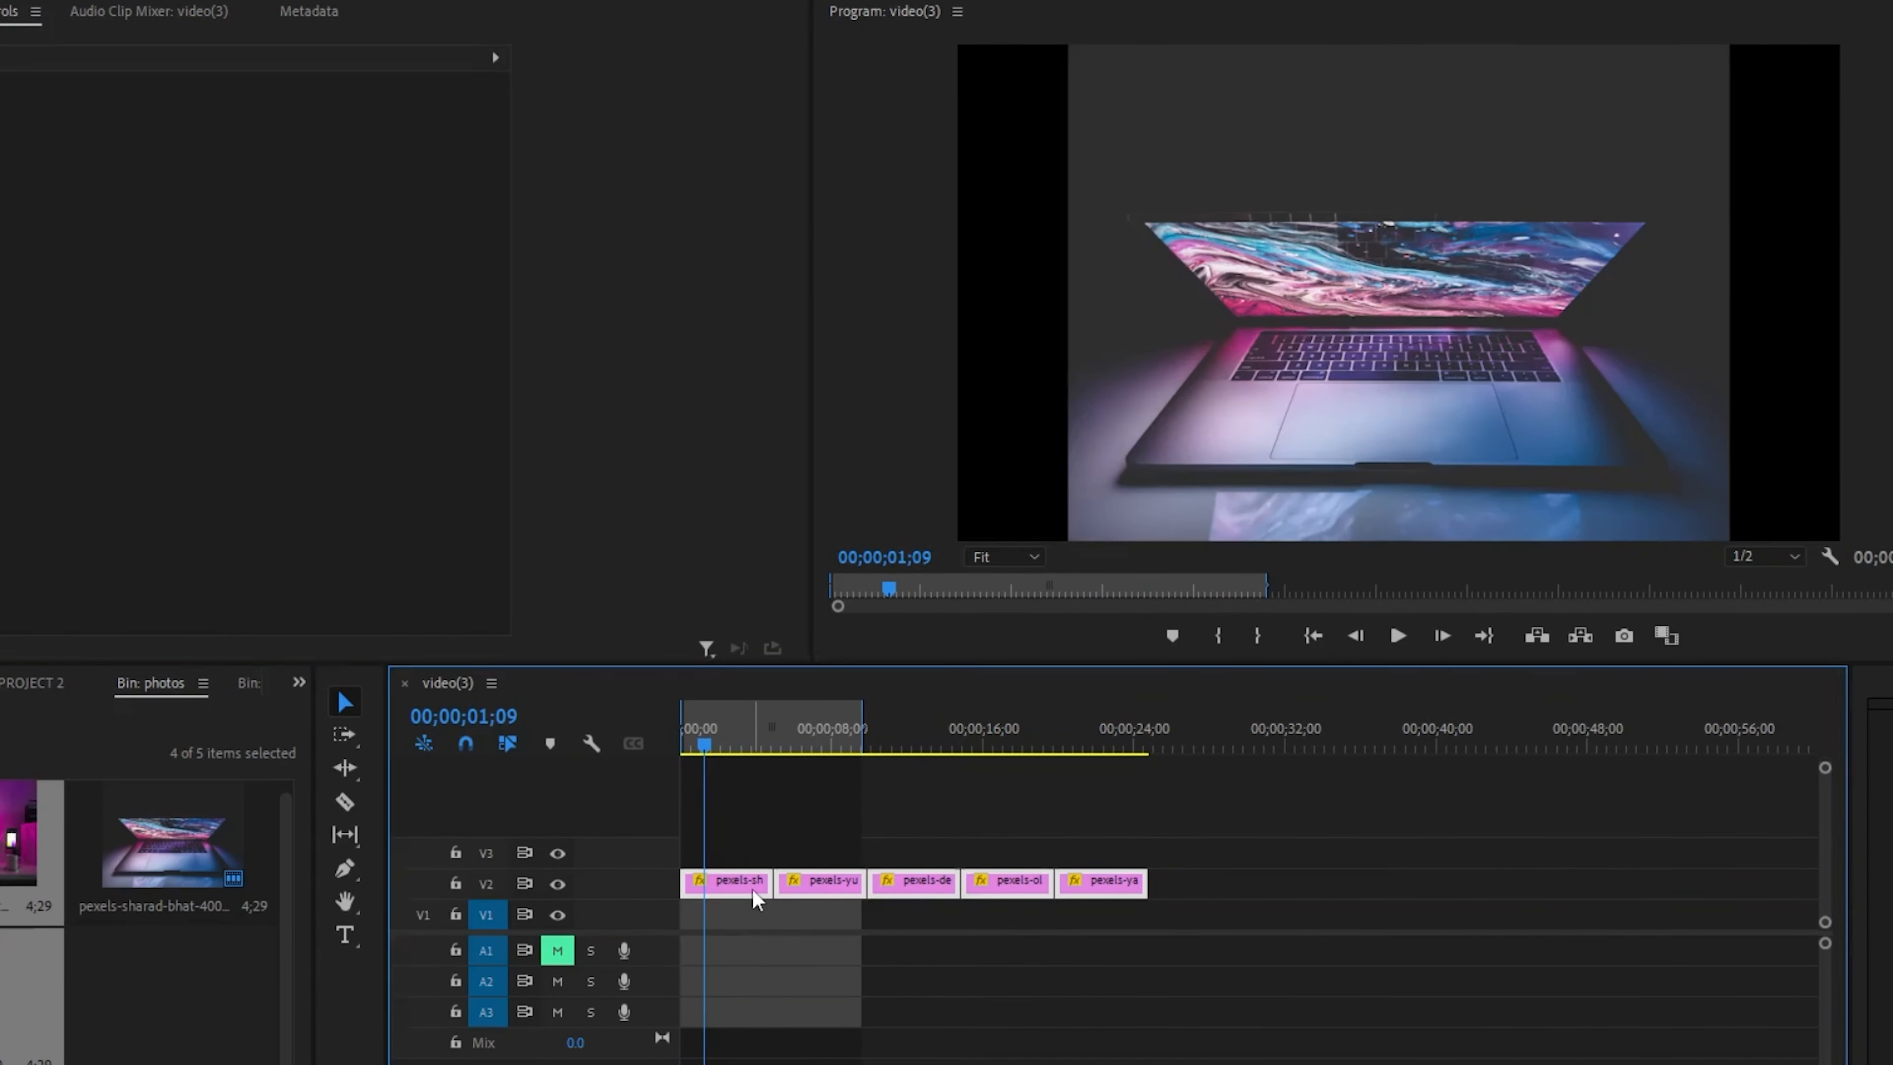
{"action": "left_click", "coordinate": [9, 12]}
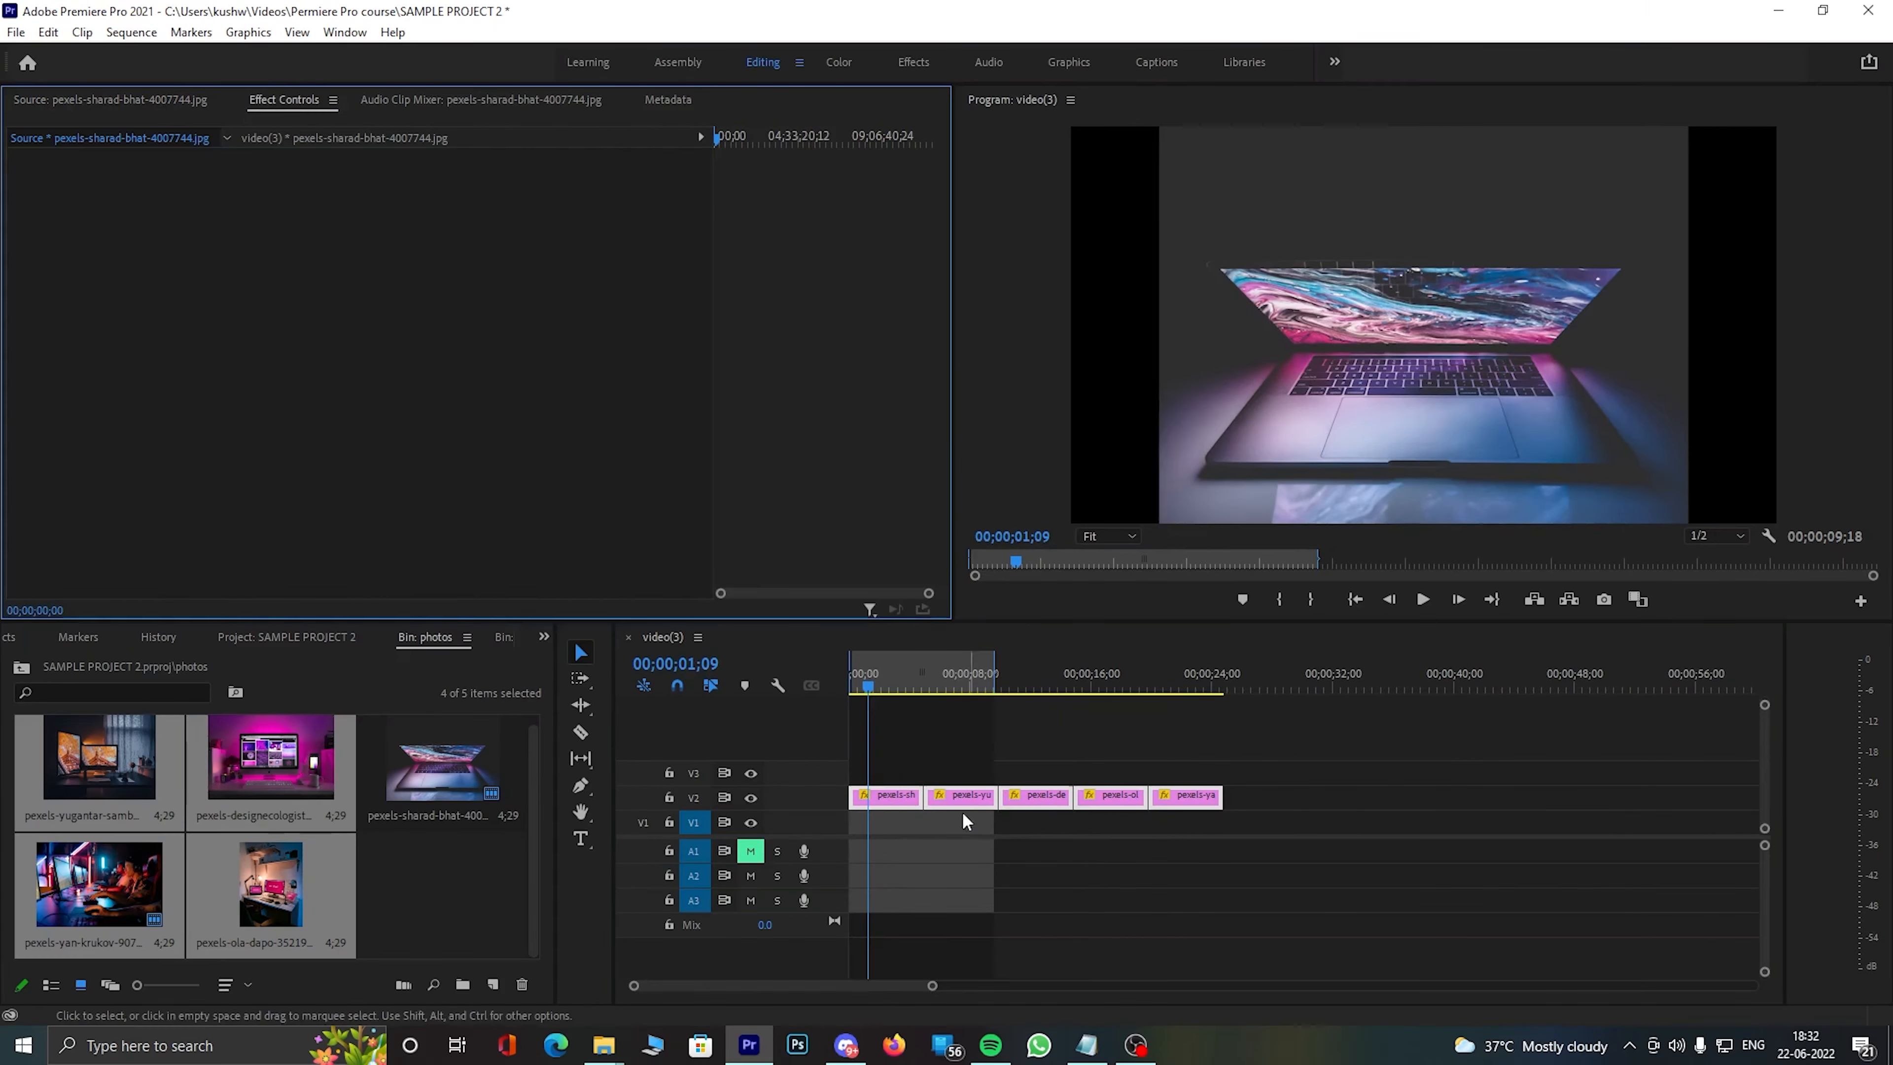
{"action": "left_click", "coordinate": [859, 824]}
{"action": "left_click", "coordinate": [945, 865]}
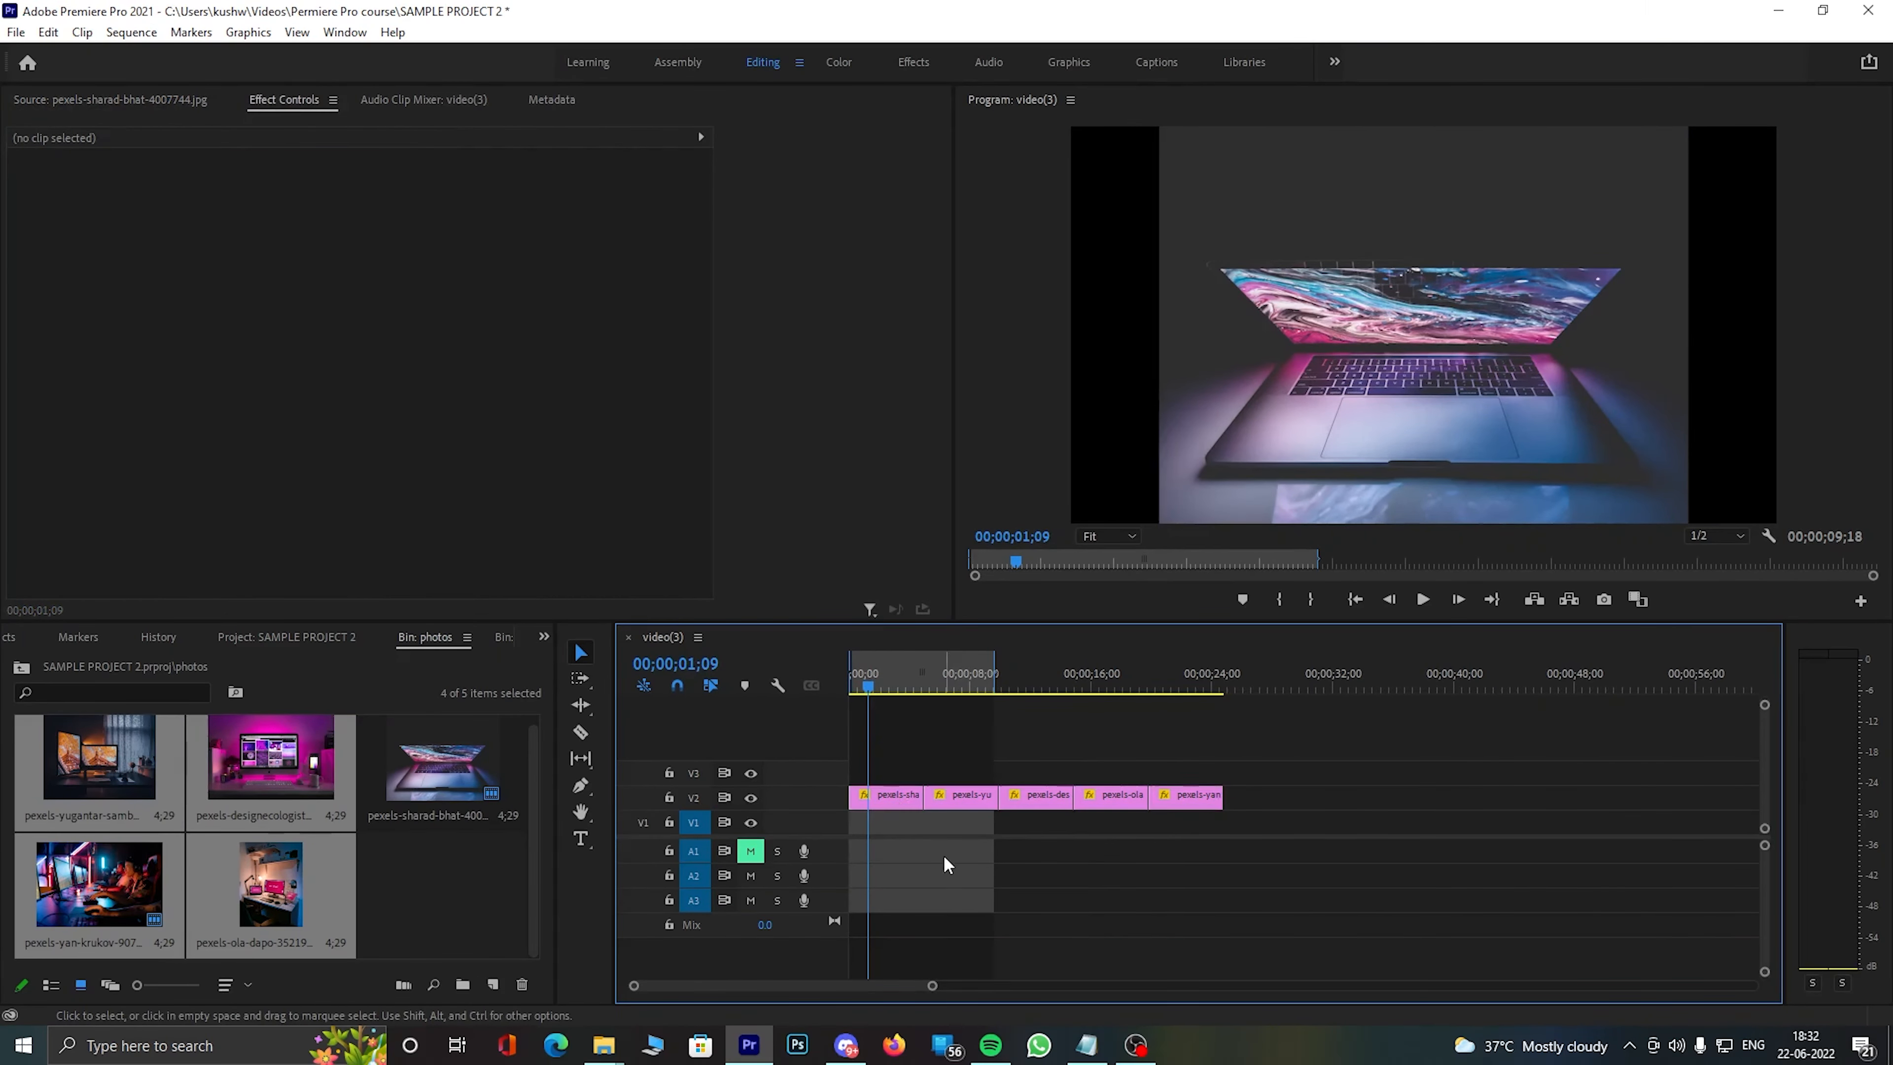
{"action": "left_click", "coordinate": [892, 803]}
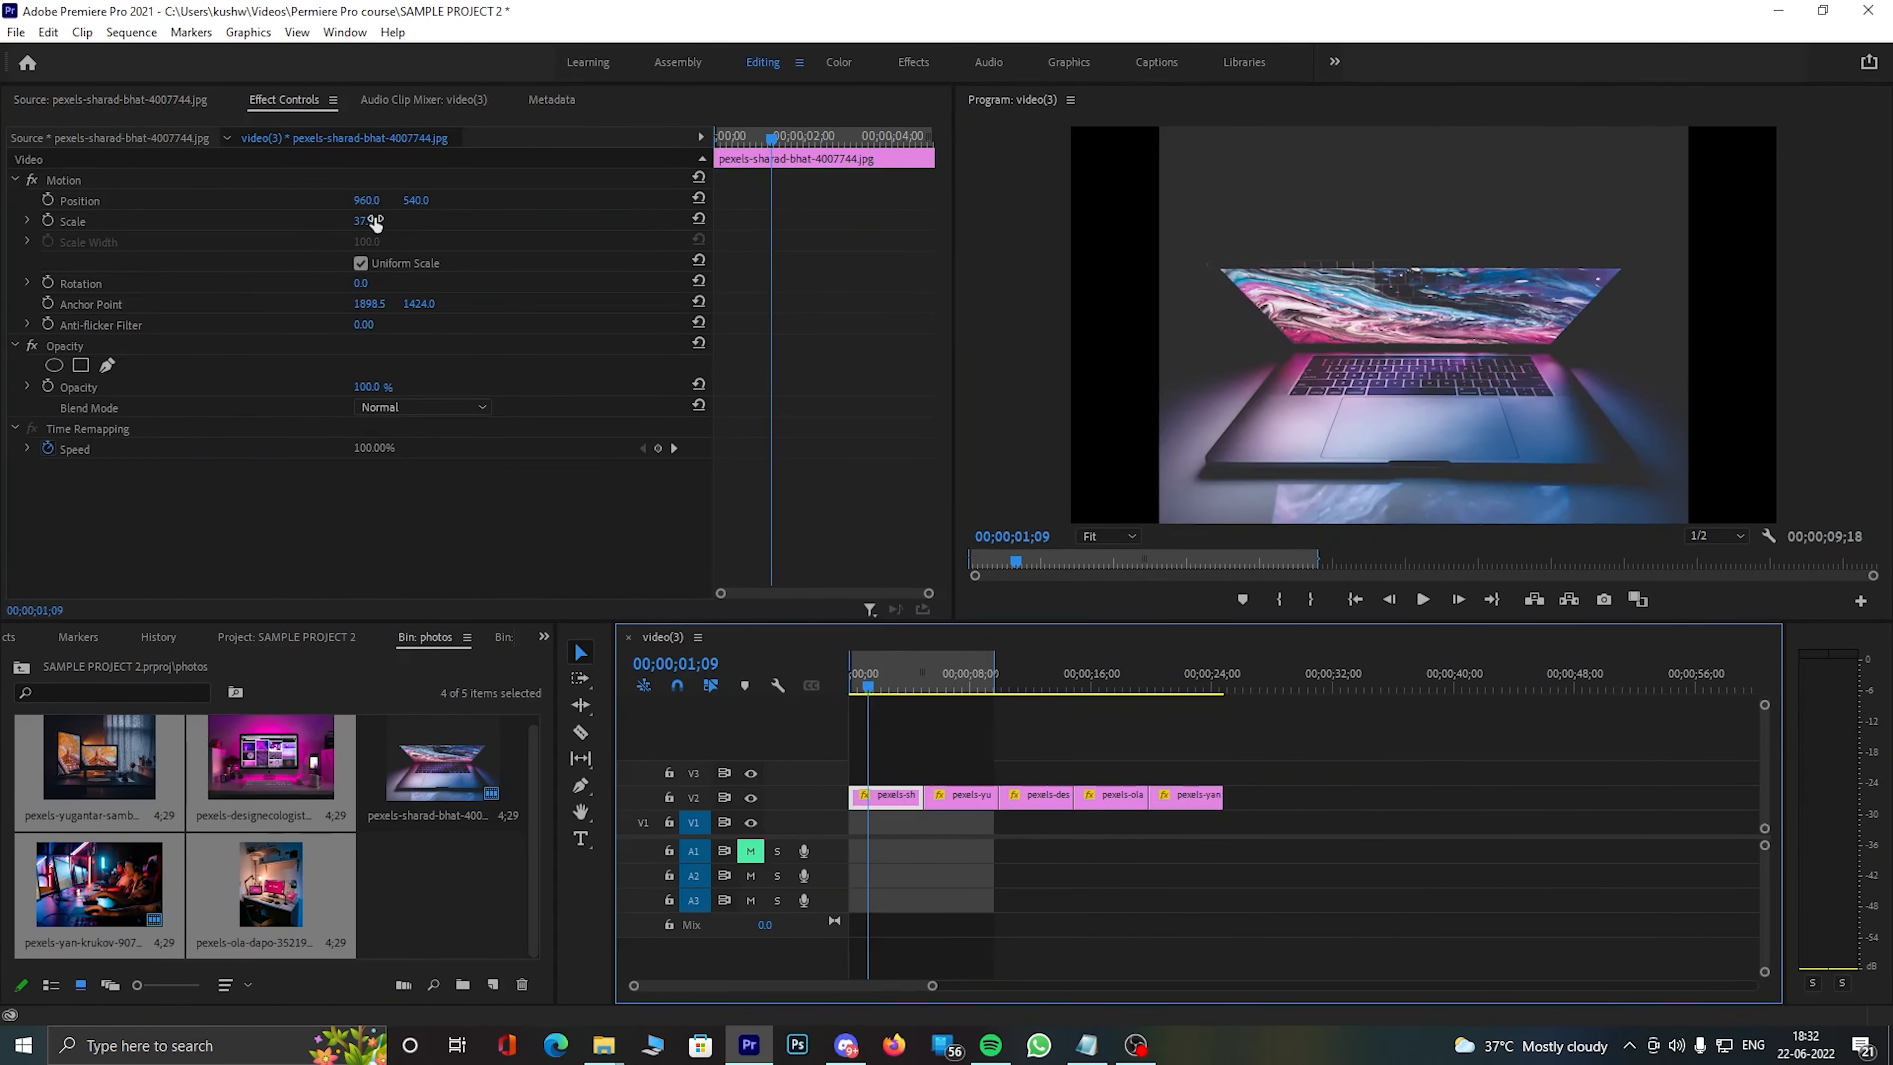
{"action": "left_click_drag", "start_coordinate": [374, 222], "coordinate": [332, 222]}
- Scale the other four photos on V2 to fill the frame, using 50.9 for the second and 45.9 for the fifth
{"action": "left_click", "coordinate": [949, 681]}
{"action": "left_click", "coordinate": [953, 796]}
{"action": "left_click", "coordinate": [1025, 678]}
{"action": "left_click", "coordinate": [1038, 795]}
{"action": "left_click", "coordinate": [1091, 679]}
{"action": "left_click", "coordinate": [1099, 794]}
{"action": "left_click", "coordinate": [1159, 677]}
{"action": "left_click", "coordinate": [1182, 795]}
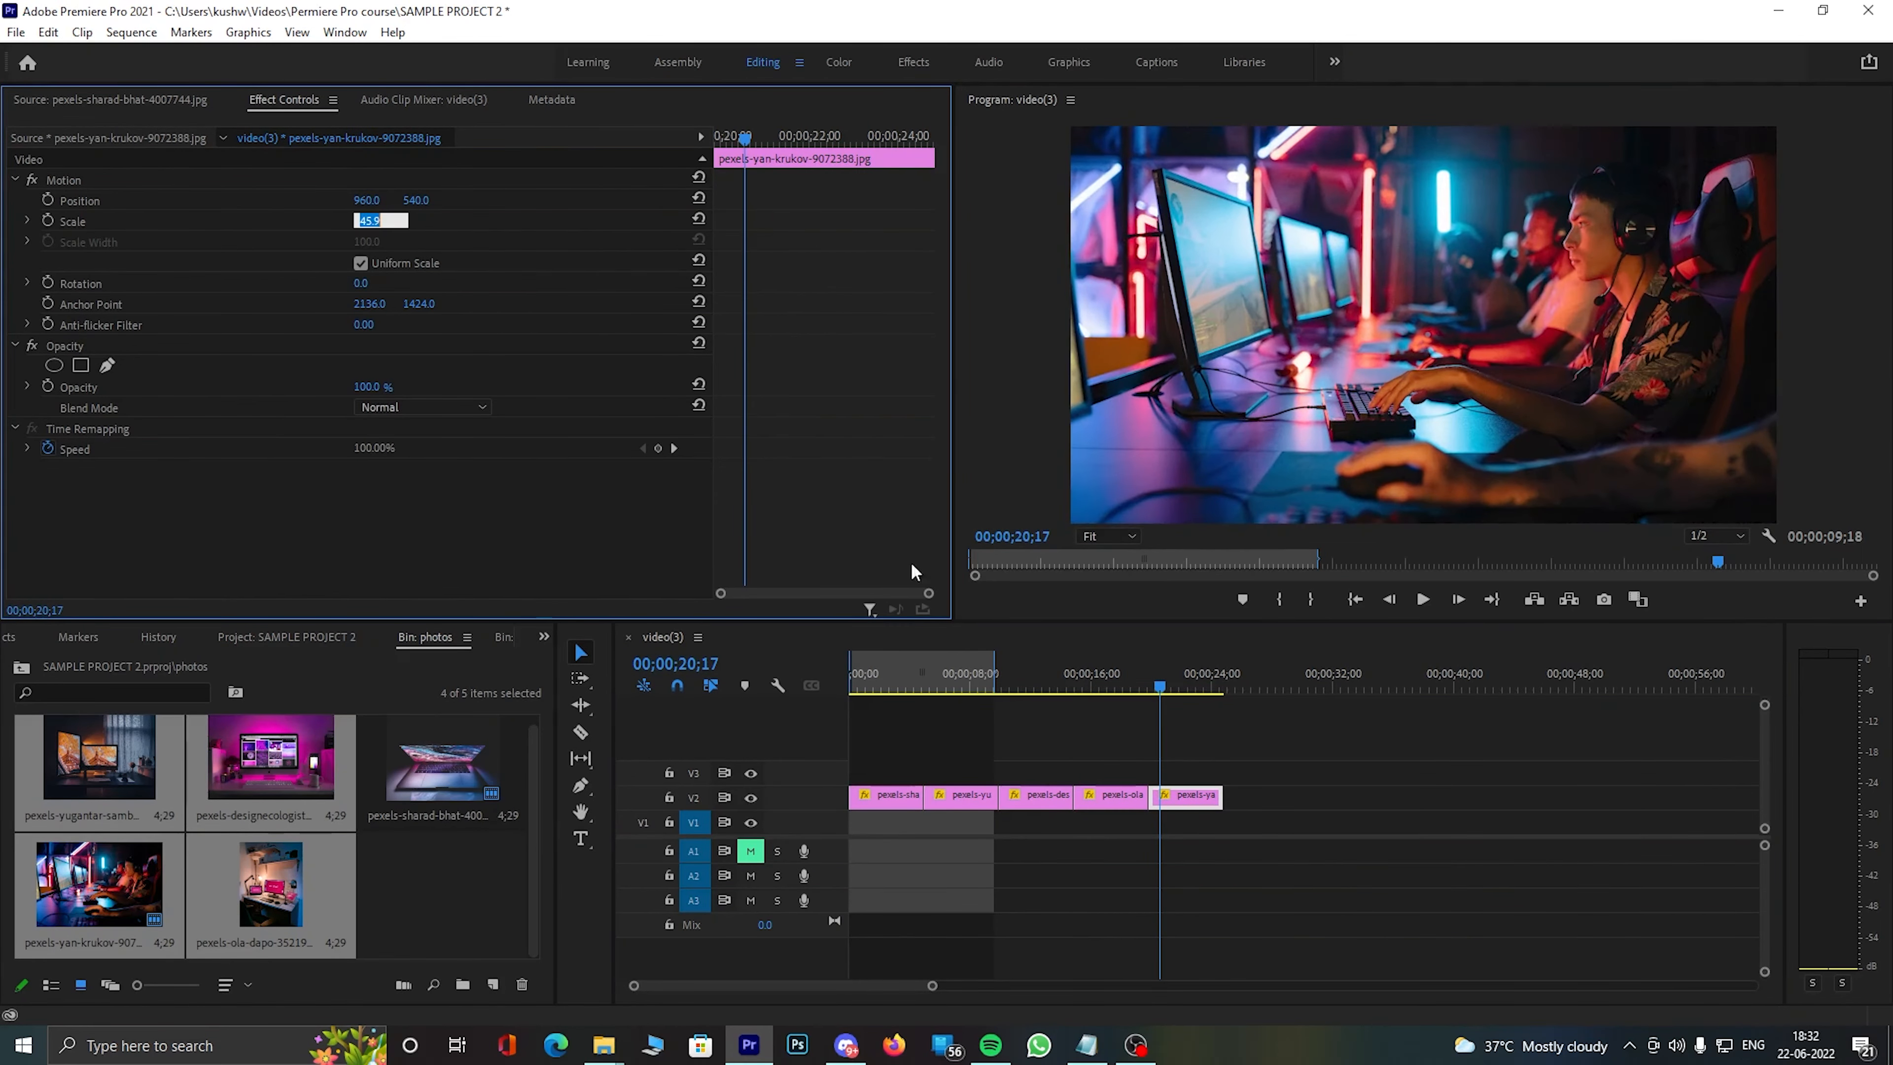
- Turn on Scale keyframing for the laptop photo at the start of the sequence, keeping the scale at 50.9
{"action": "left_click_drag", "start_coordinate": [1159, 679], "coordinate": [842, 671]}
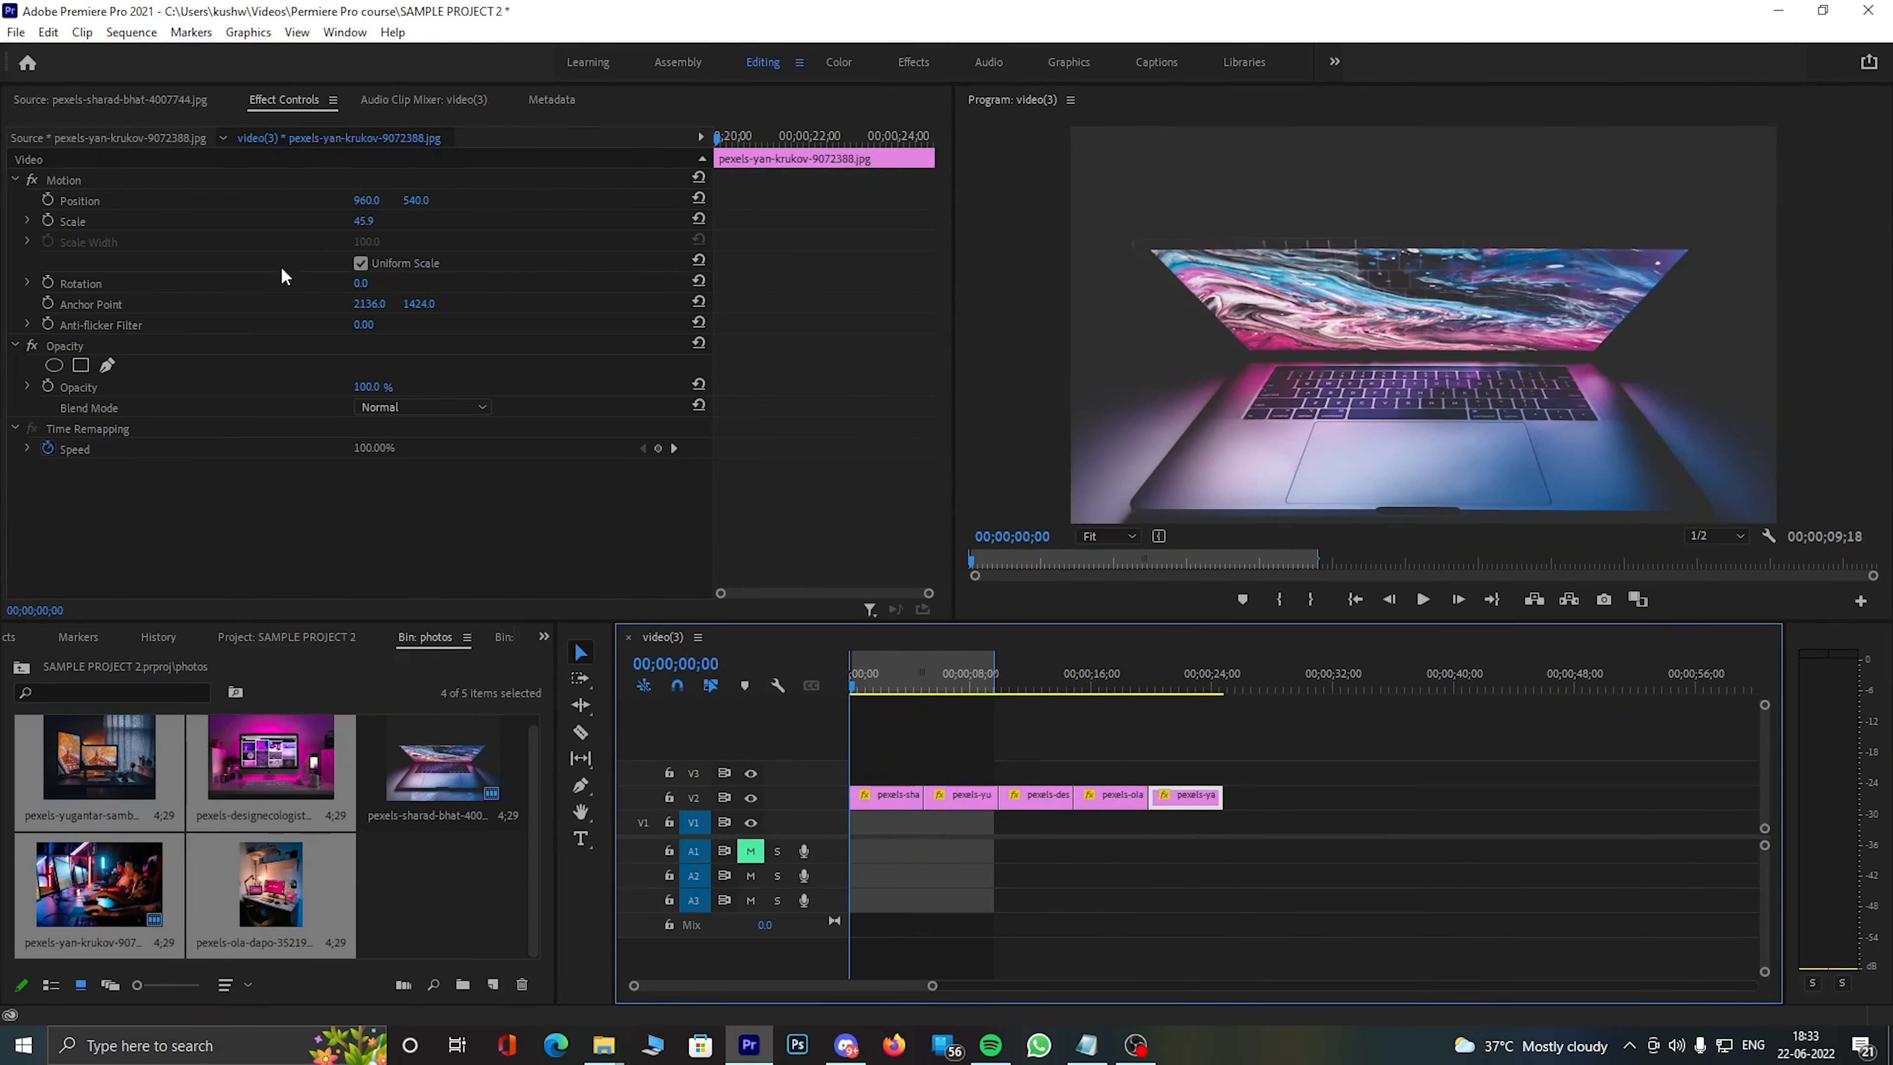
{"action": "left_click", "coordinate": [855, 688]}
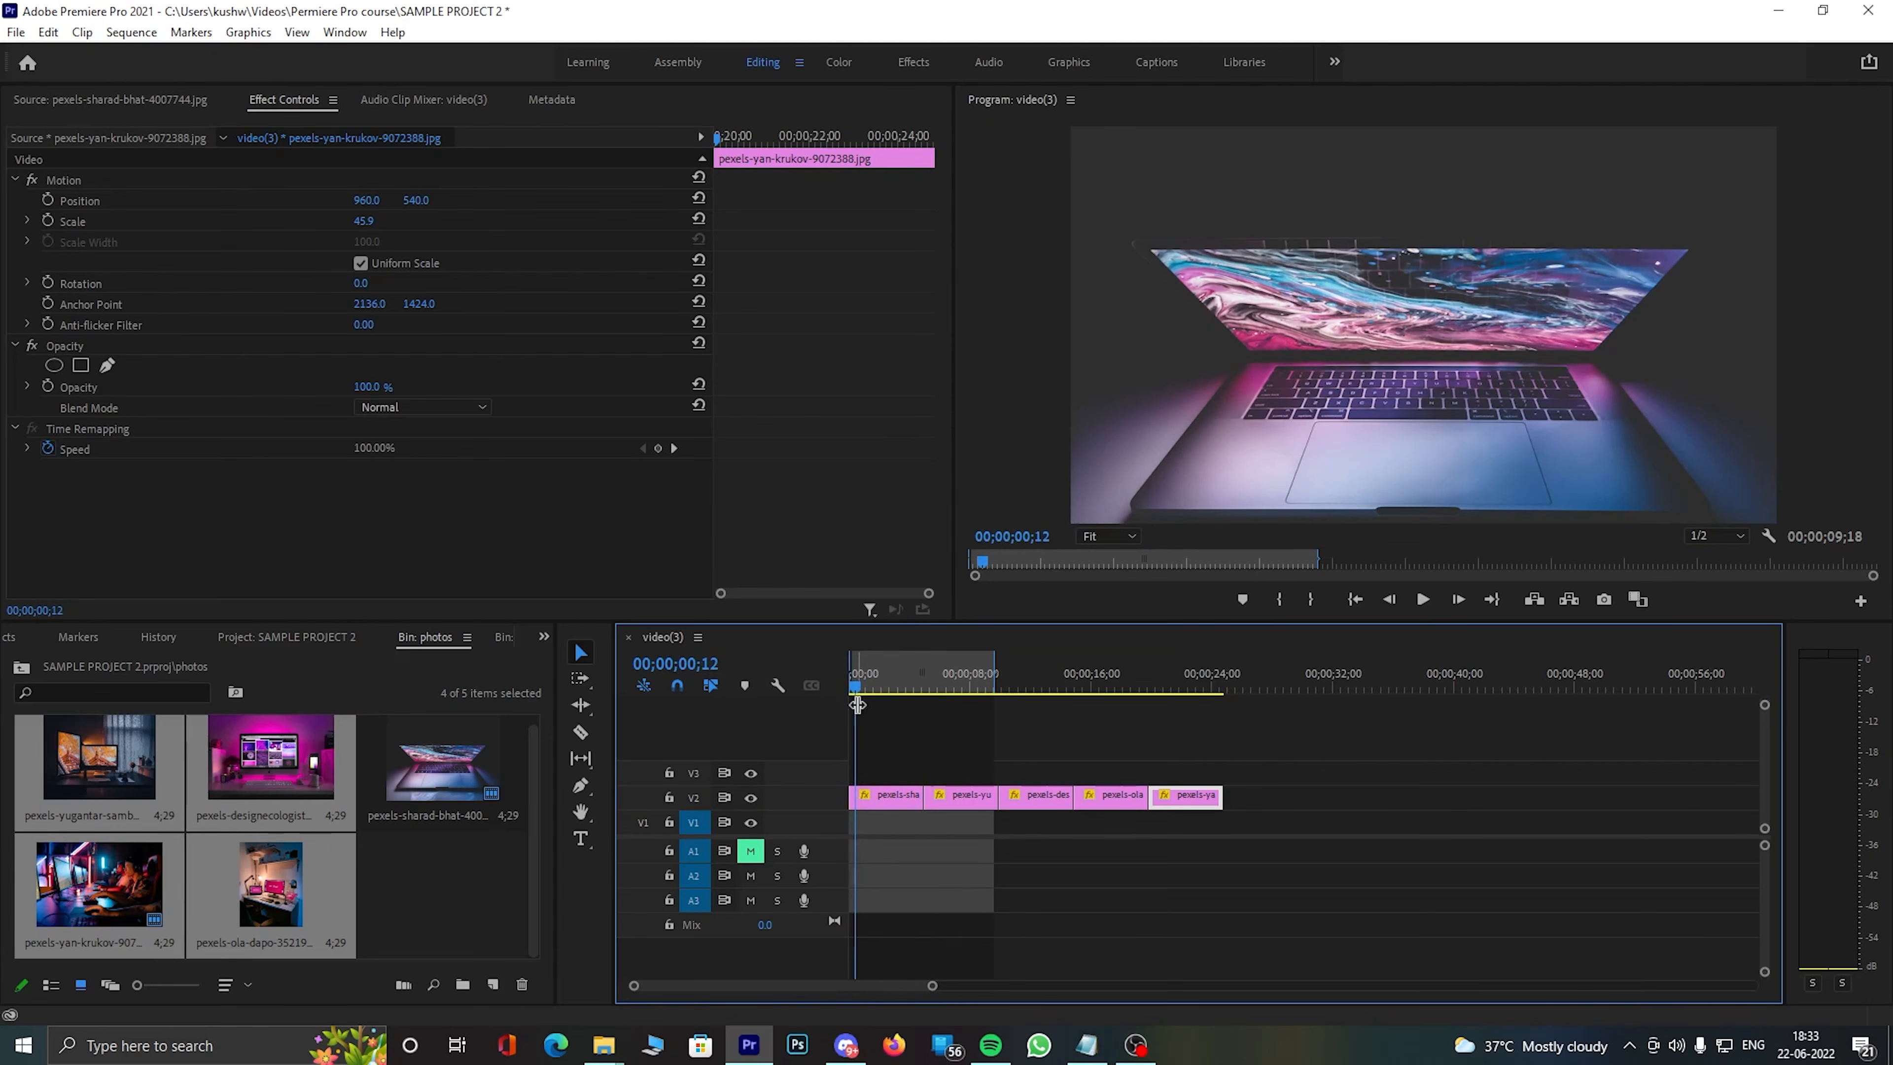
{"action": "left_click", "coordinate": [896, 797]}
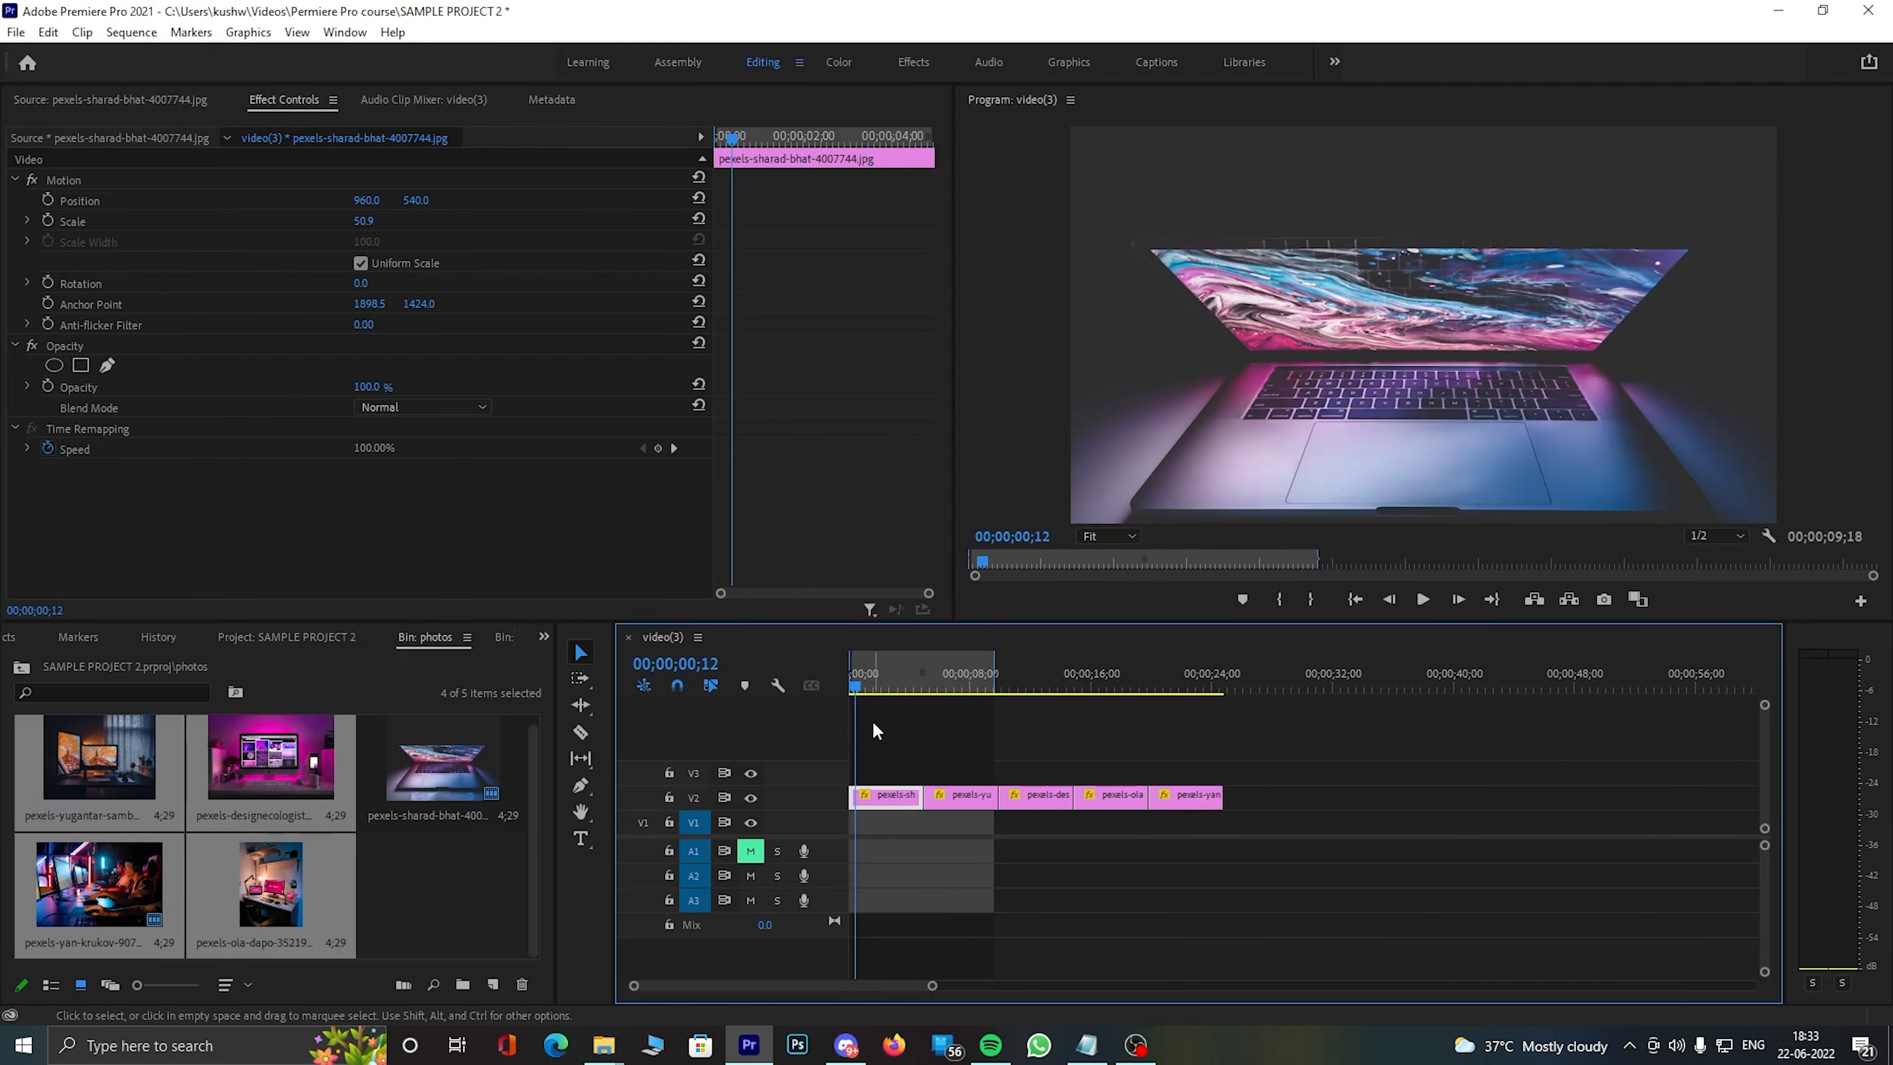
{"action": "left_click", "coordinate": [850, 686]}
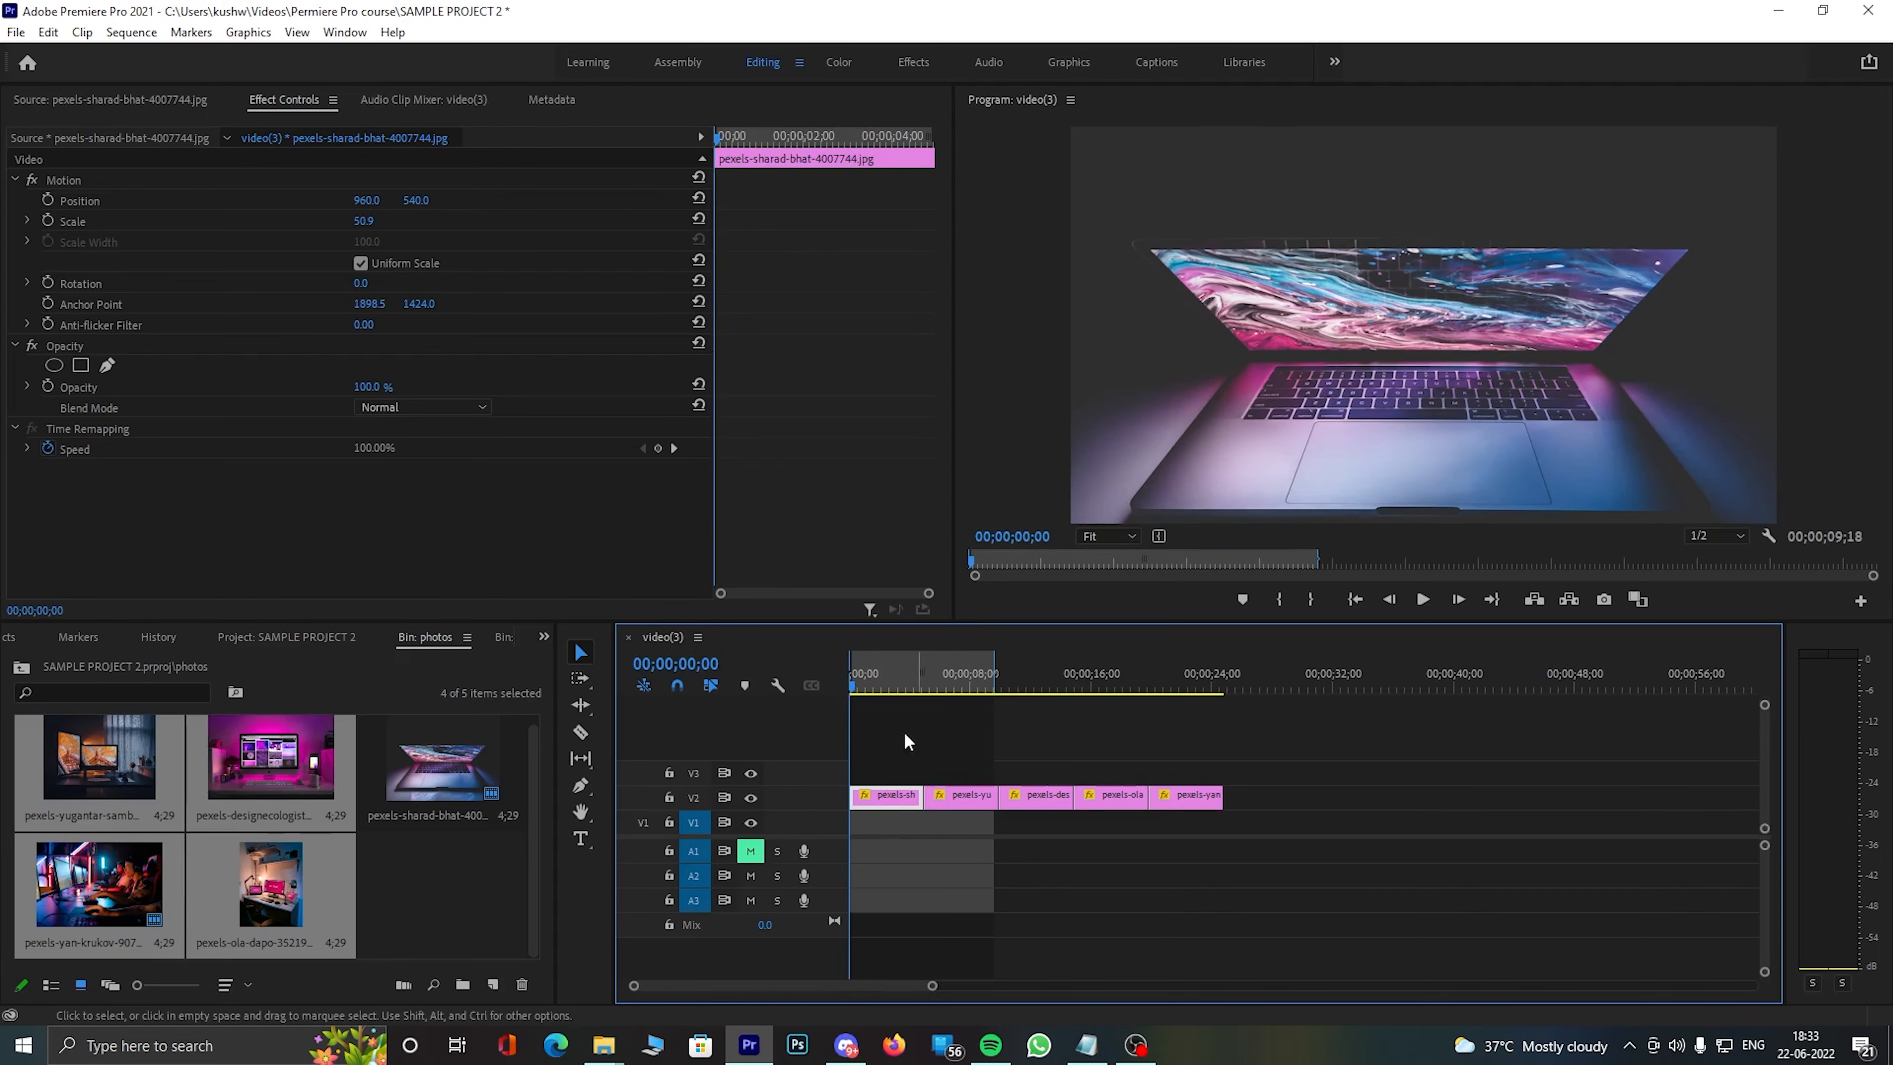
{"action": "left_click", "coordinate": [47, 221]}
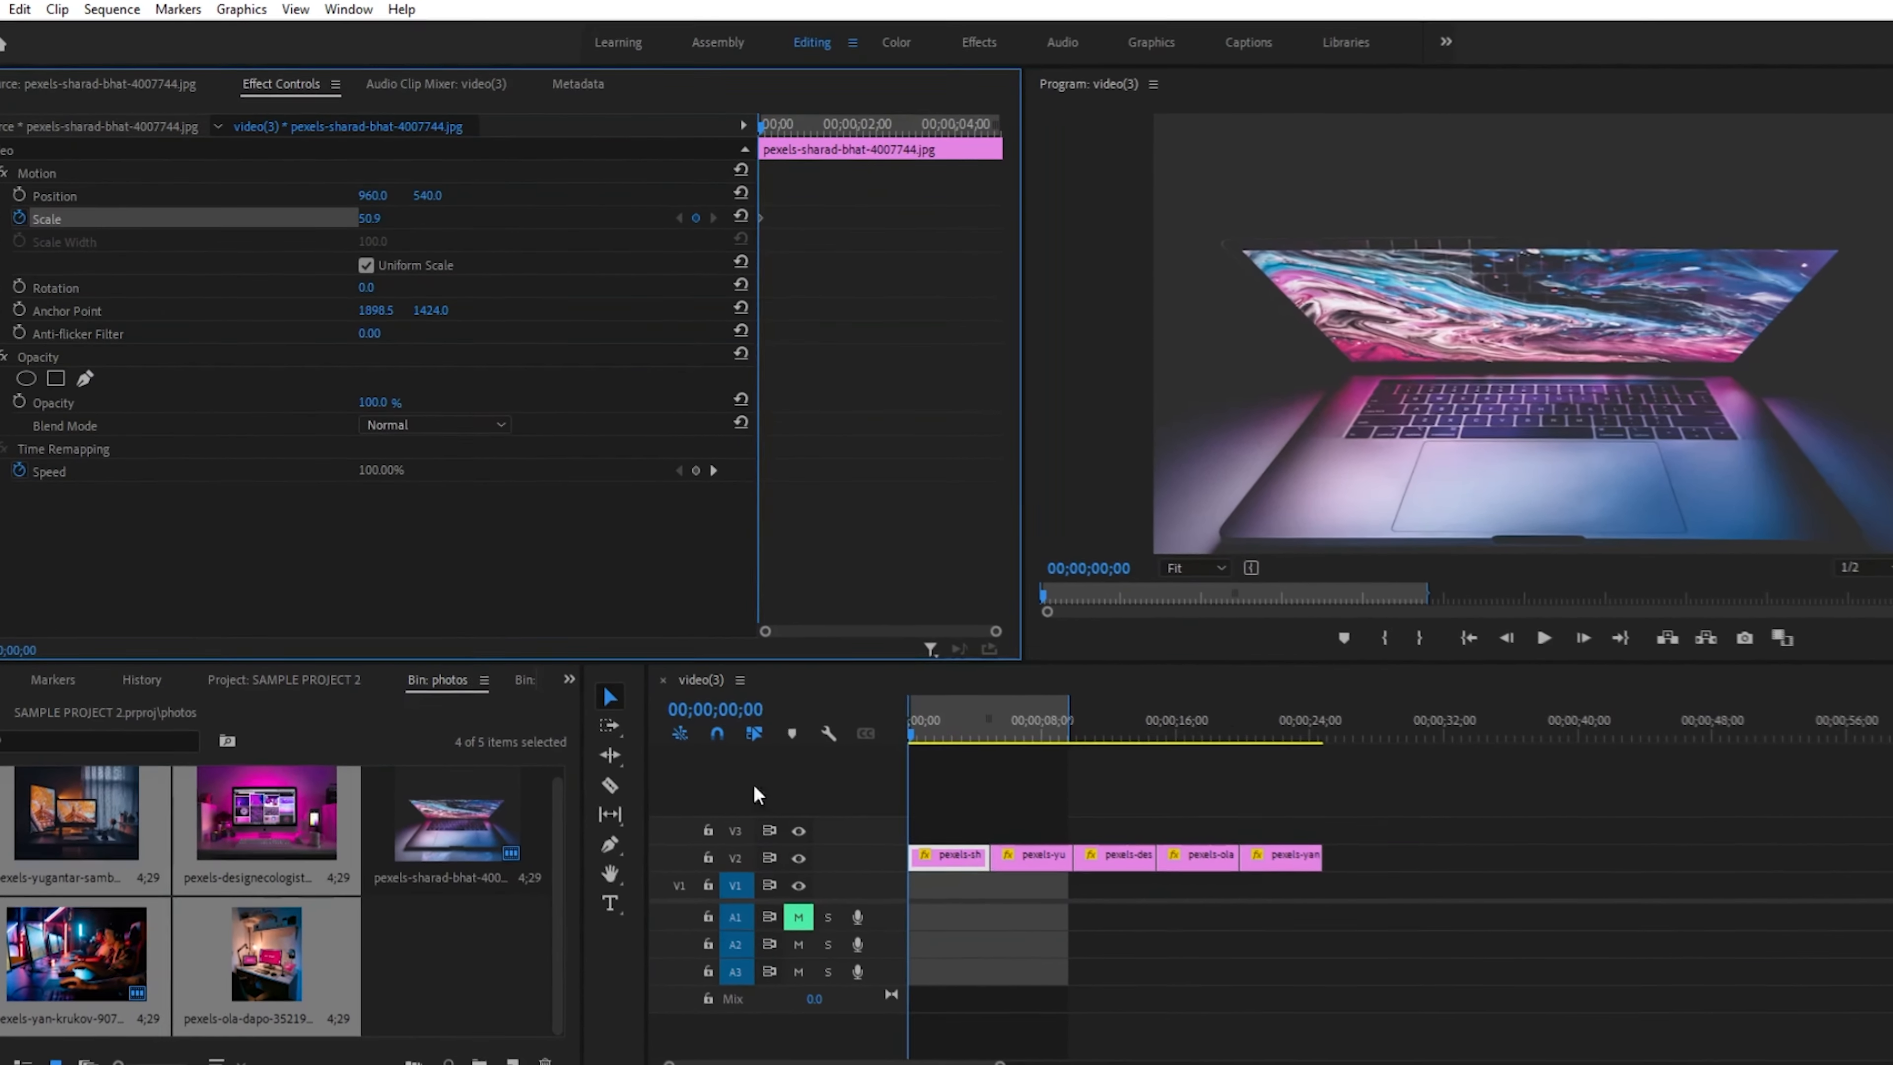
- Shorten the five photos on V2 to about 3 seconds each and close the gaps between them
{"action": "left_click_drag", "start_coordinate": [912, 736], "coordinate": [991, 728]}
{"action": "key", "text": "Home"}
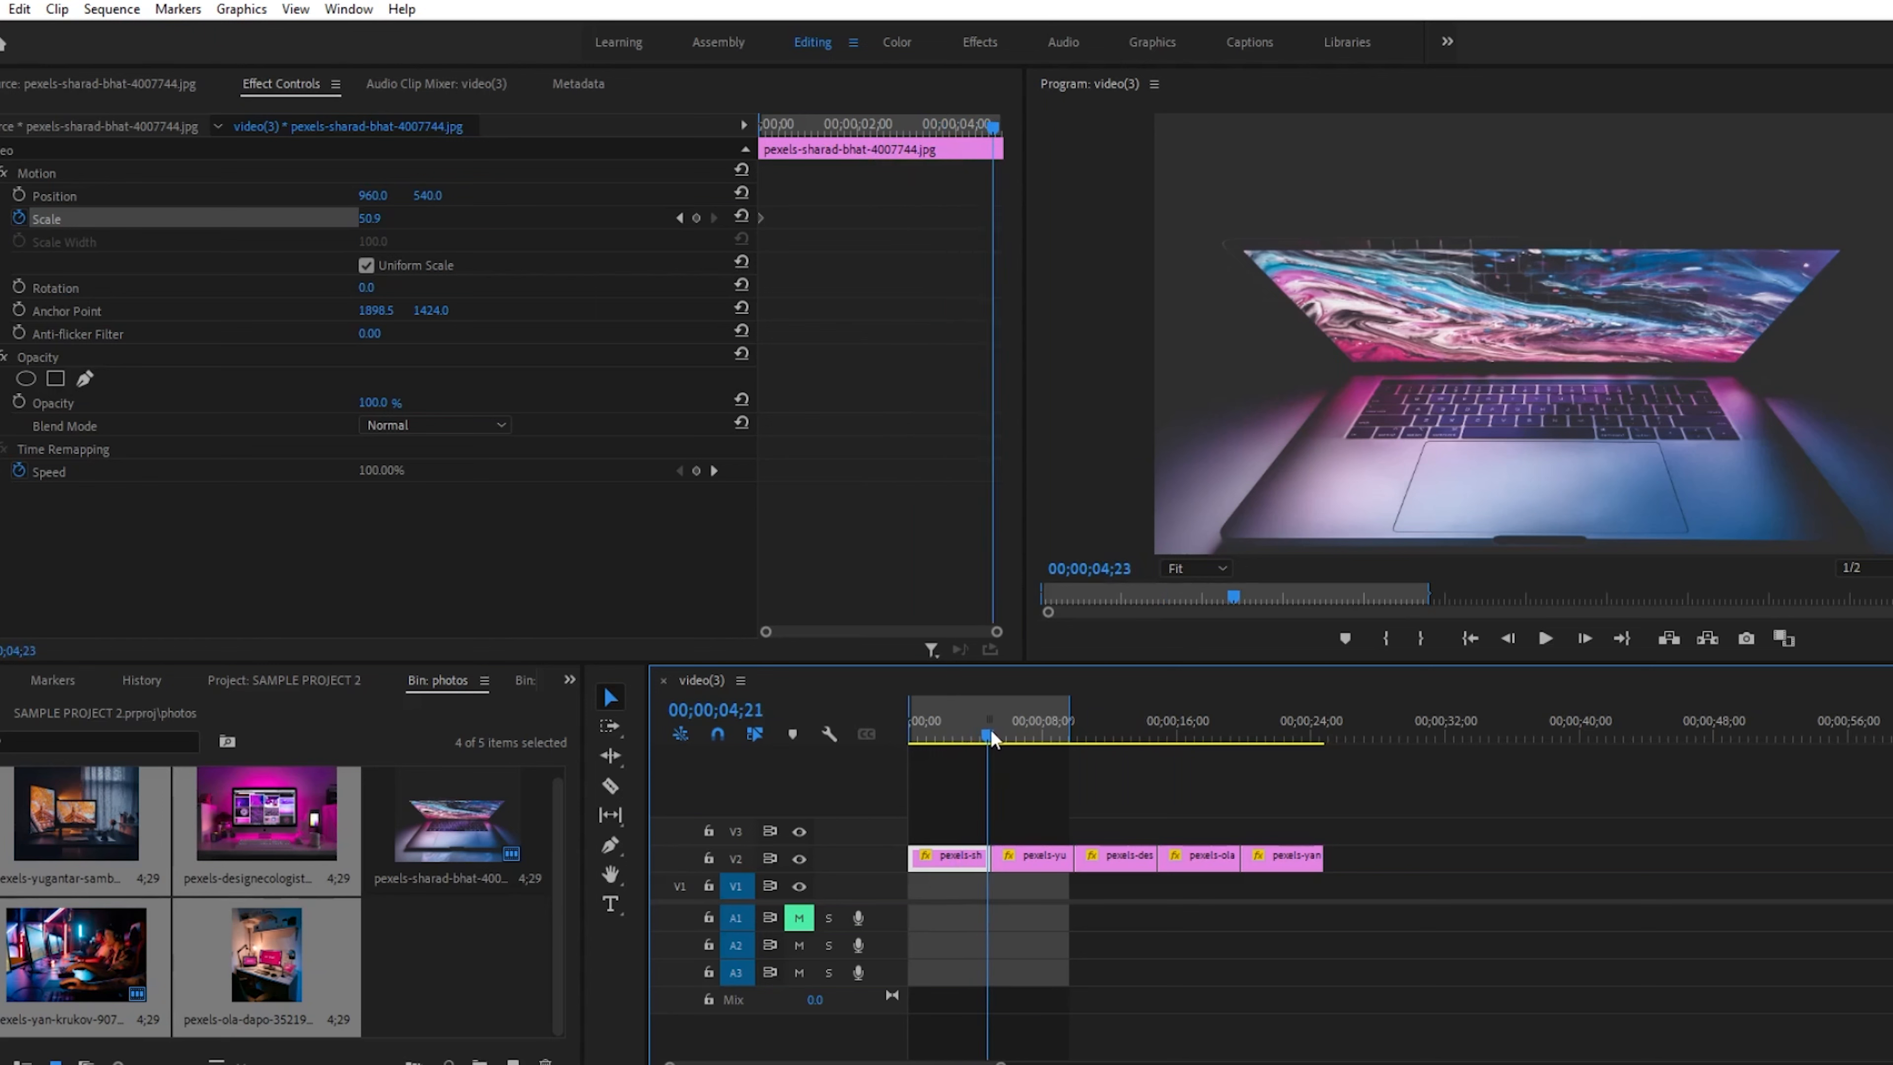
{"action": "left_click_drag", "start_coordinate": [1431, 822], "coordinate": [928, 895]}
{"action": "mouse_move", "coordinate": [1321, 857]}
{"action": "left_mouse_down"}
{"action": "mouse_move", "coordinate": [1299, 861]}
{"action": "mouse_move", "coordinate": [1321, 857]}
{"action": "left_mouse_up"}
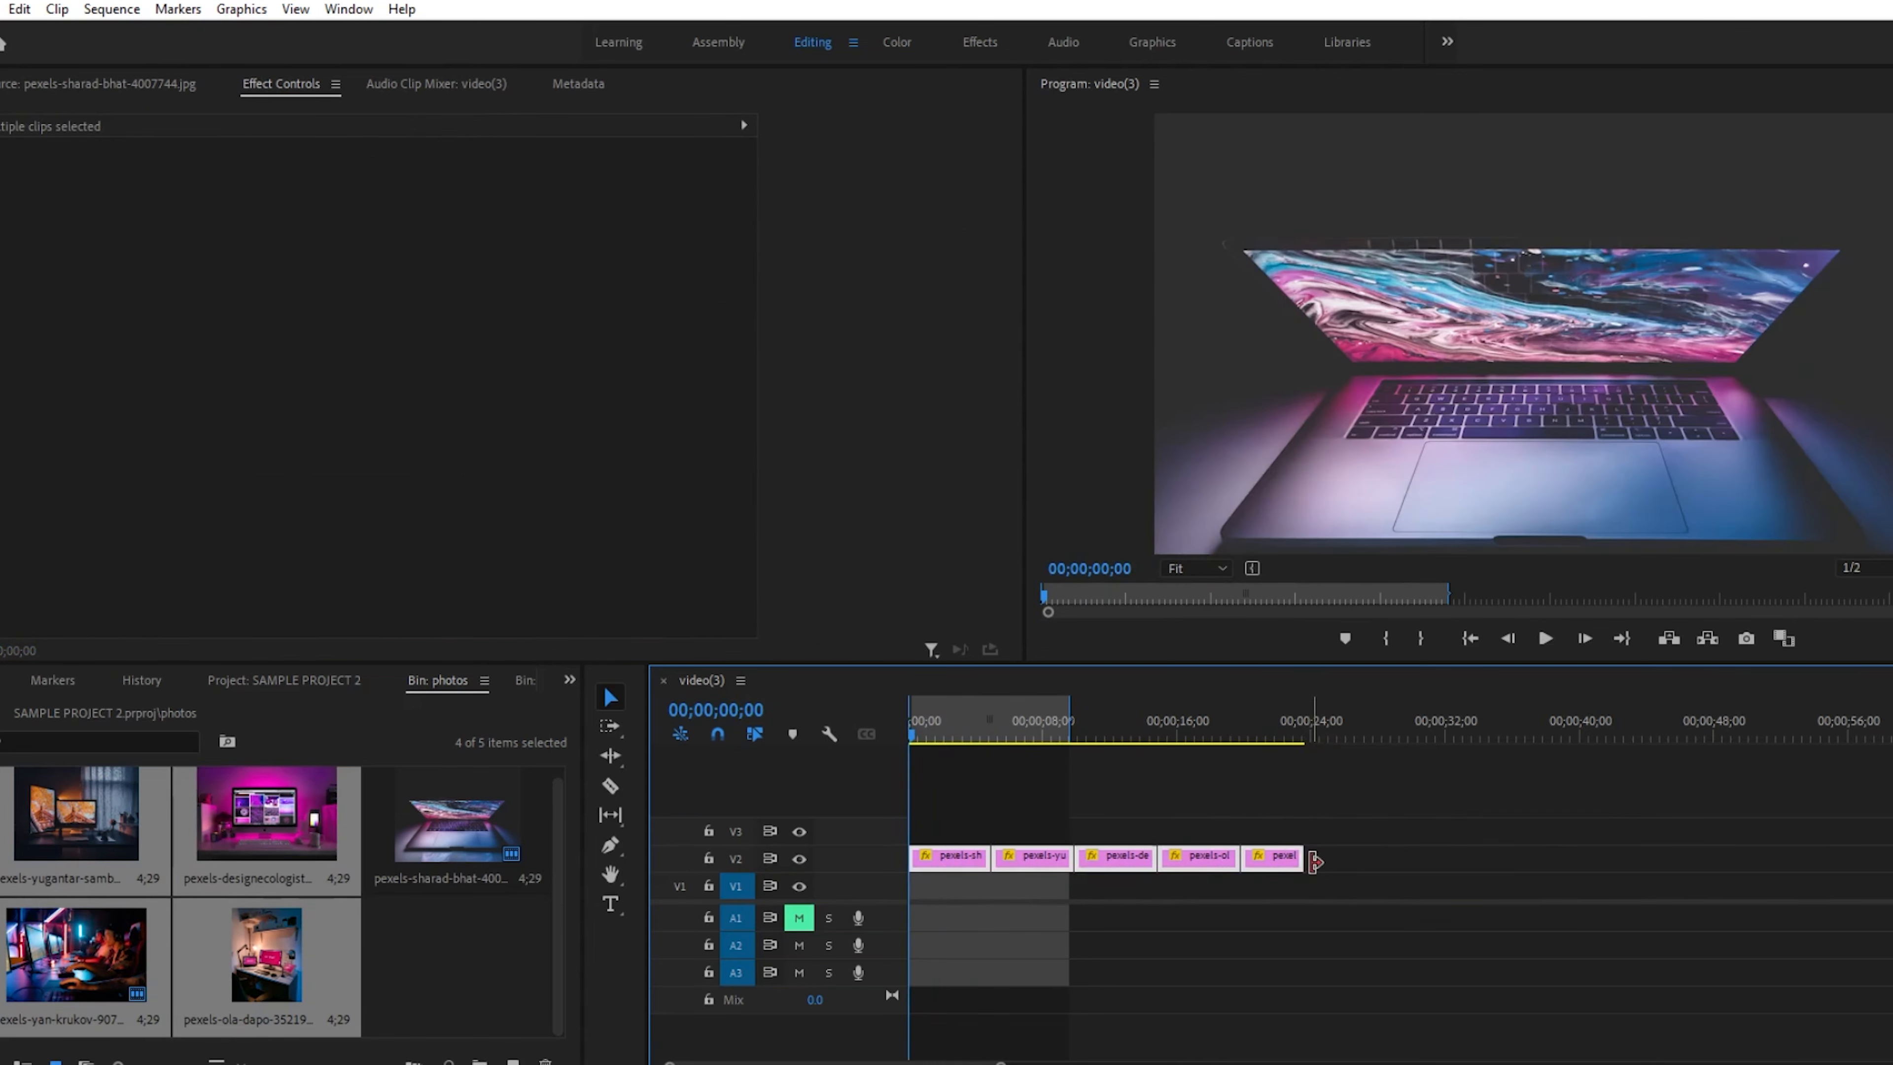
{"action": "mouse_move", "coordinate": [989, 857]}
{"action": "left_mouse_down"}
{"action": "mouse_move", "coordinate": [950, 854]}
{"action": "mouse_move", "coordinate": [967, 858]}
{"action": "left_mouse_up"}
{"action": "left_click_drag", "start_coordinate": [1055, 865], "coordinate": [1056, 865]}
{"action": "mouse_move", "coordinate": [1073, 861]}
{"action": "left_mouse_down"}
{"action": "mouse_move", "coordinate": [1012, 861]}
{"action": "mouse_move", "coordinate": [1075, 862]}
{"action": "left_mouse_up"}
{"action": "left_click_drag", "start_coordinate": [1178, 865], "coordinate": [1115, 864]}
{"action": "left_click_drag", "start_coordinate": [1289, 868], "coordinate": [1157, 857]}
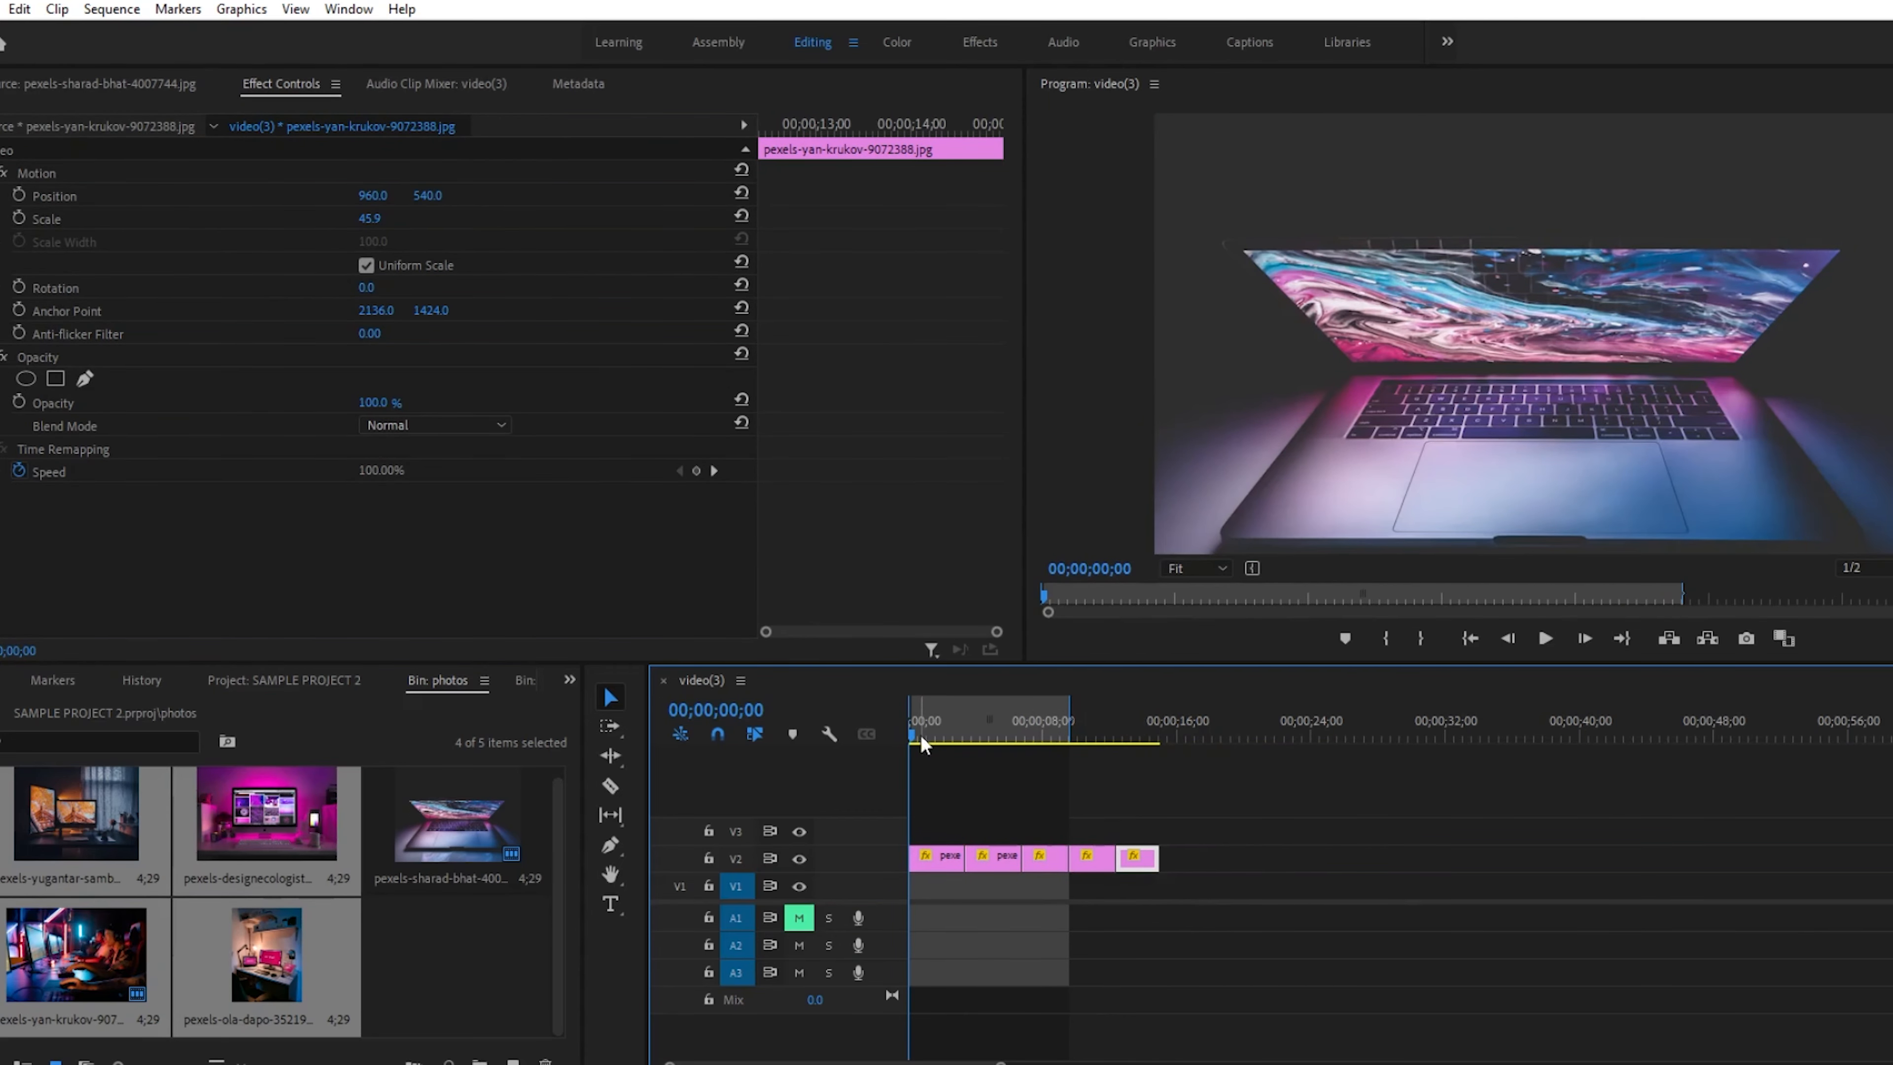
- Keyframe the laptop photo's scale from 57.9 at the start to 50.9 at 00;00;03;06
{"action": "left_click", "coordinate": [946, 853]}
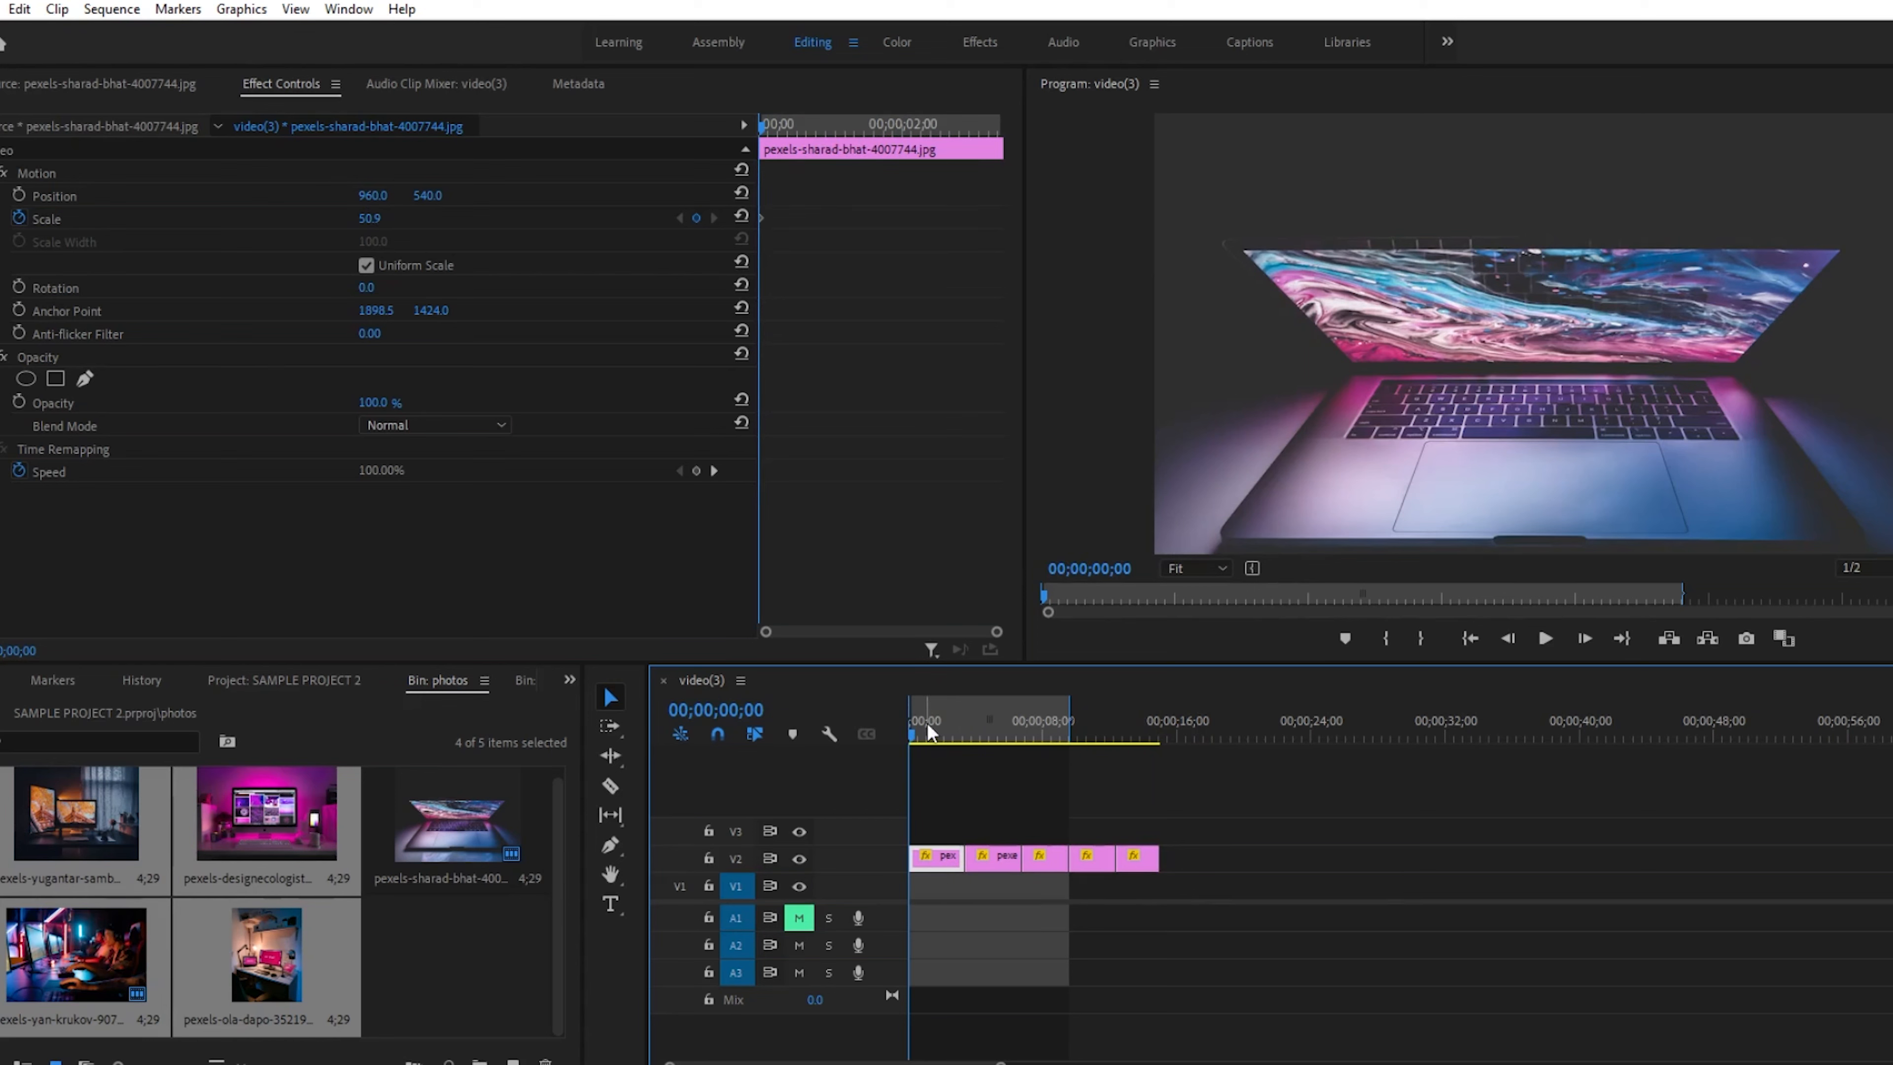
{"action": "left_click", "coordinate": [924, 737]}
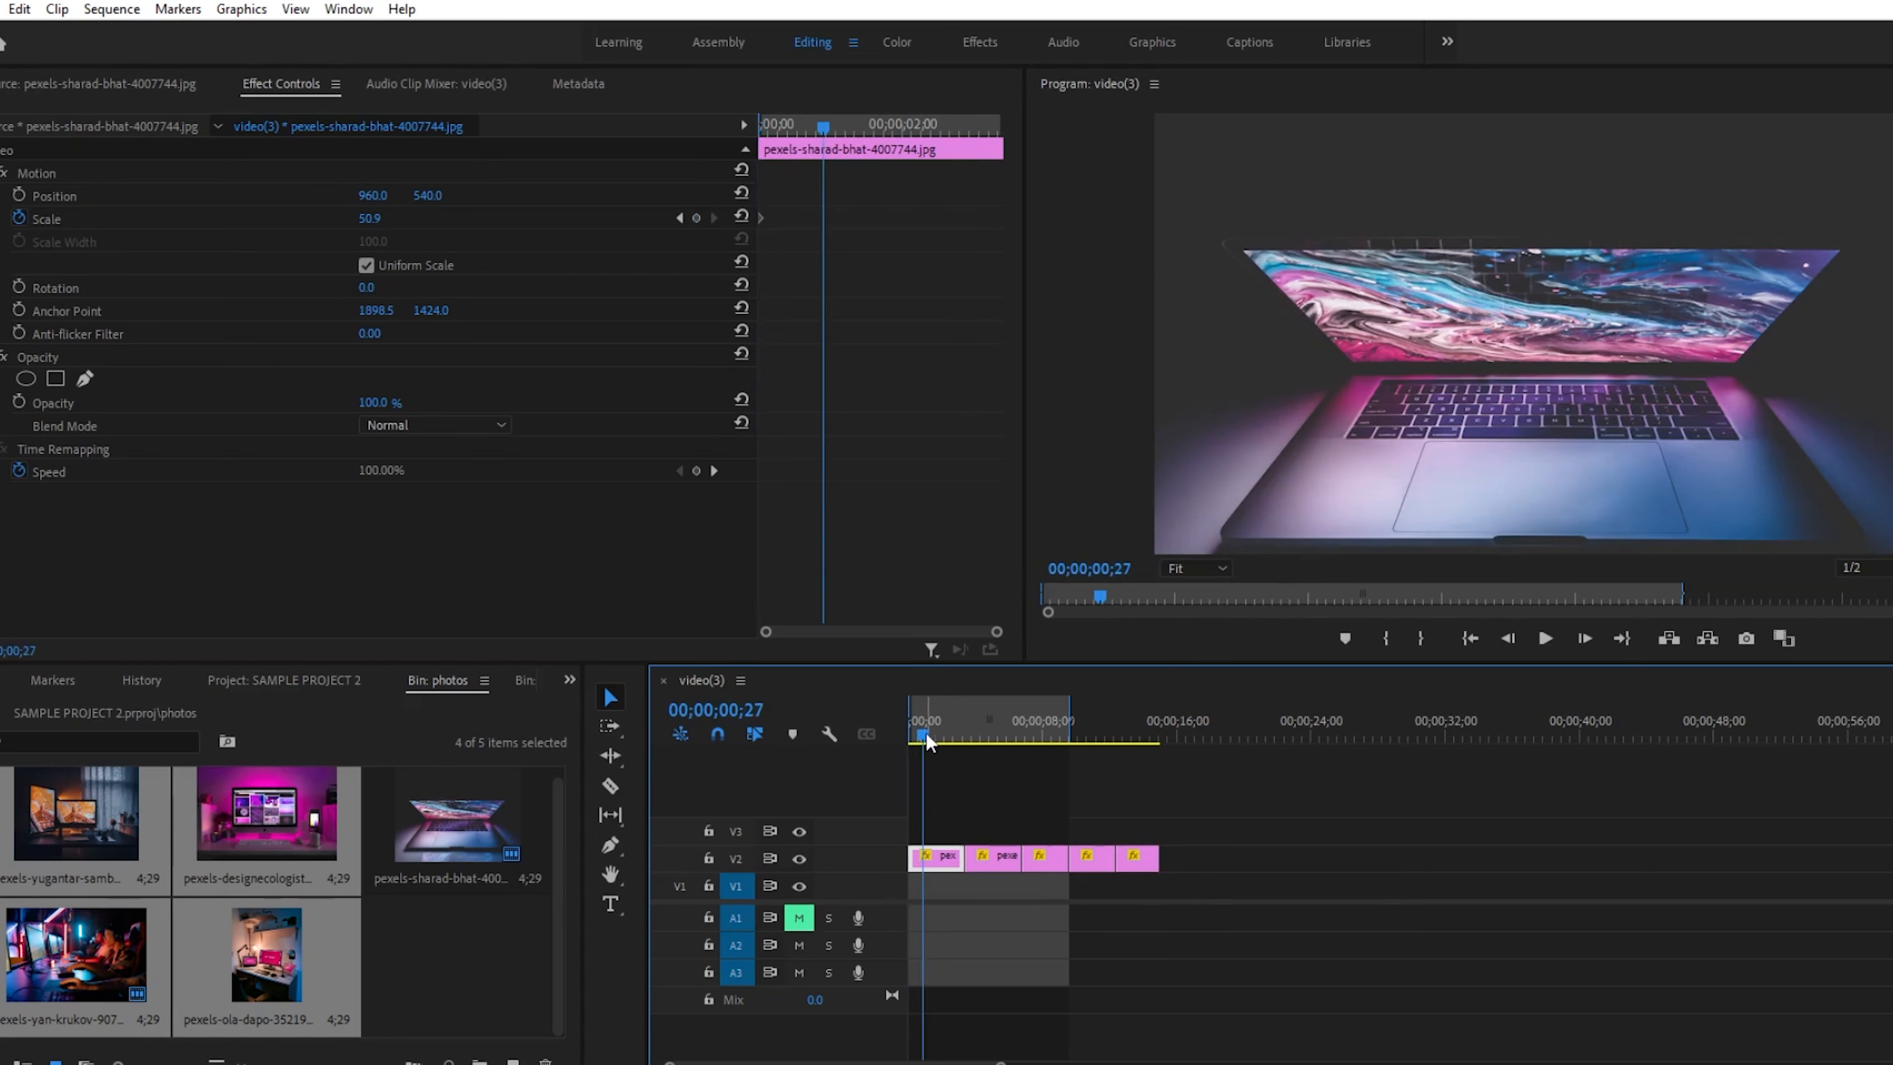
{"action": "left_click_drag", "start_coordinate": [936, 734], "coordinate": [966, 733]}
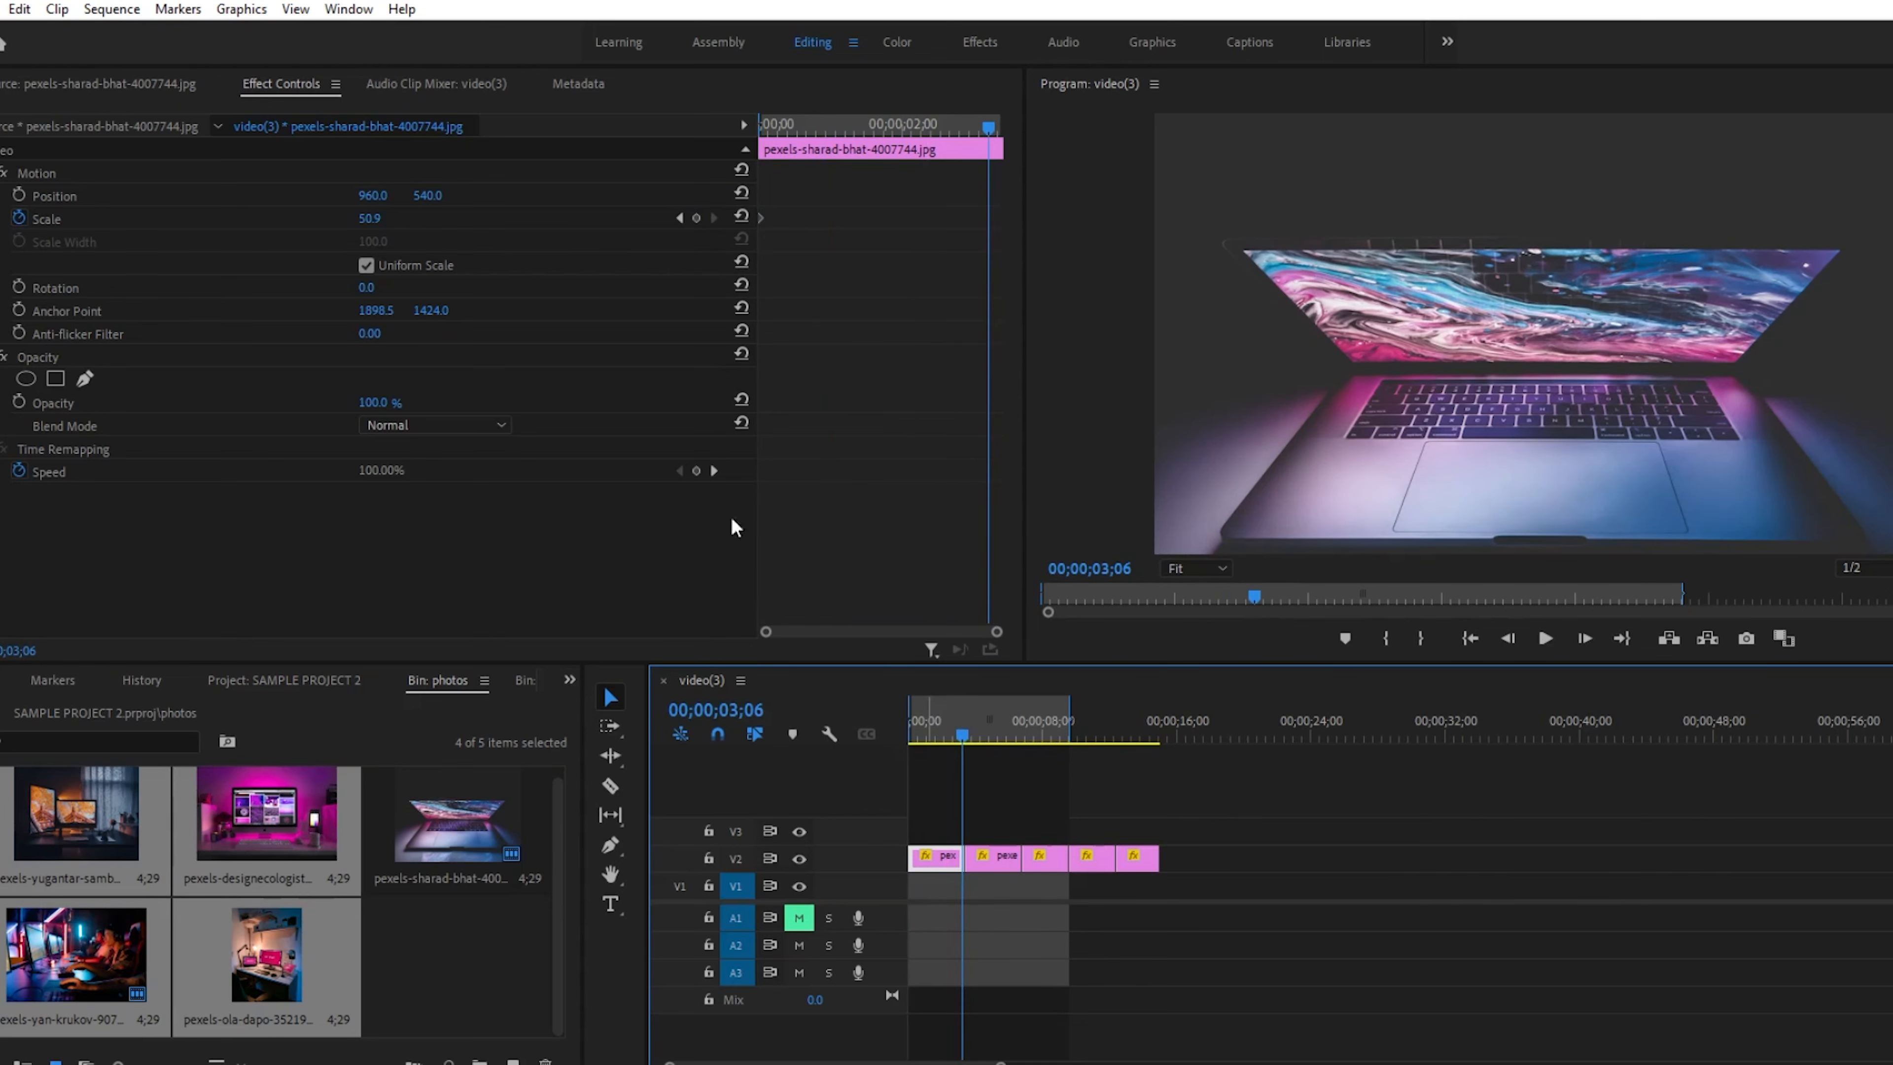
{"action": "mouse_move", "coordinate": [380, 221]}
{"action": "left_mouse_down"}
{"action": "mouse_move", "coordinate": [350, 221]}
{"action": "mouse_move", "coordinate": [381, 221]}
{"action": "left_mouse_up"}
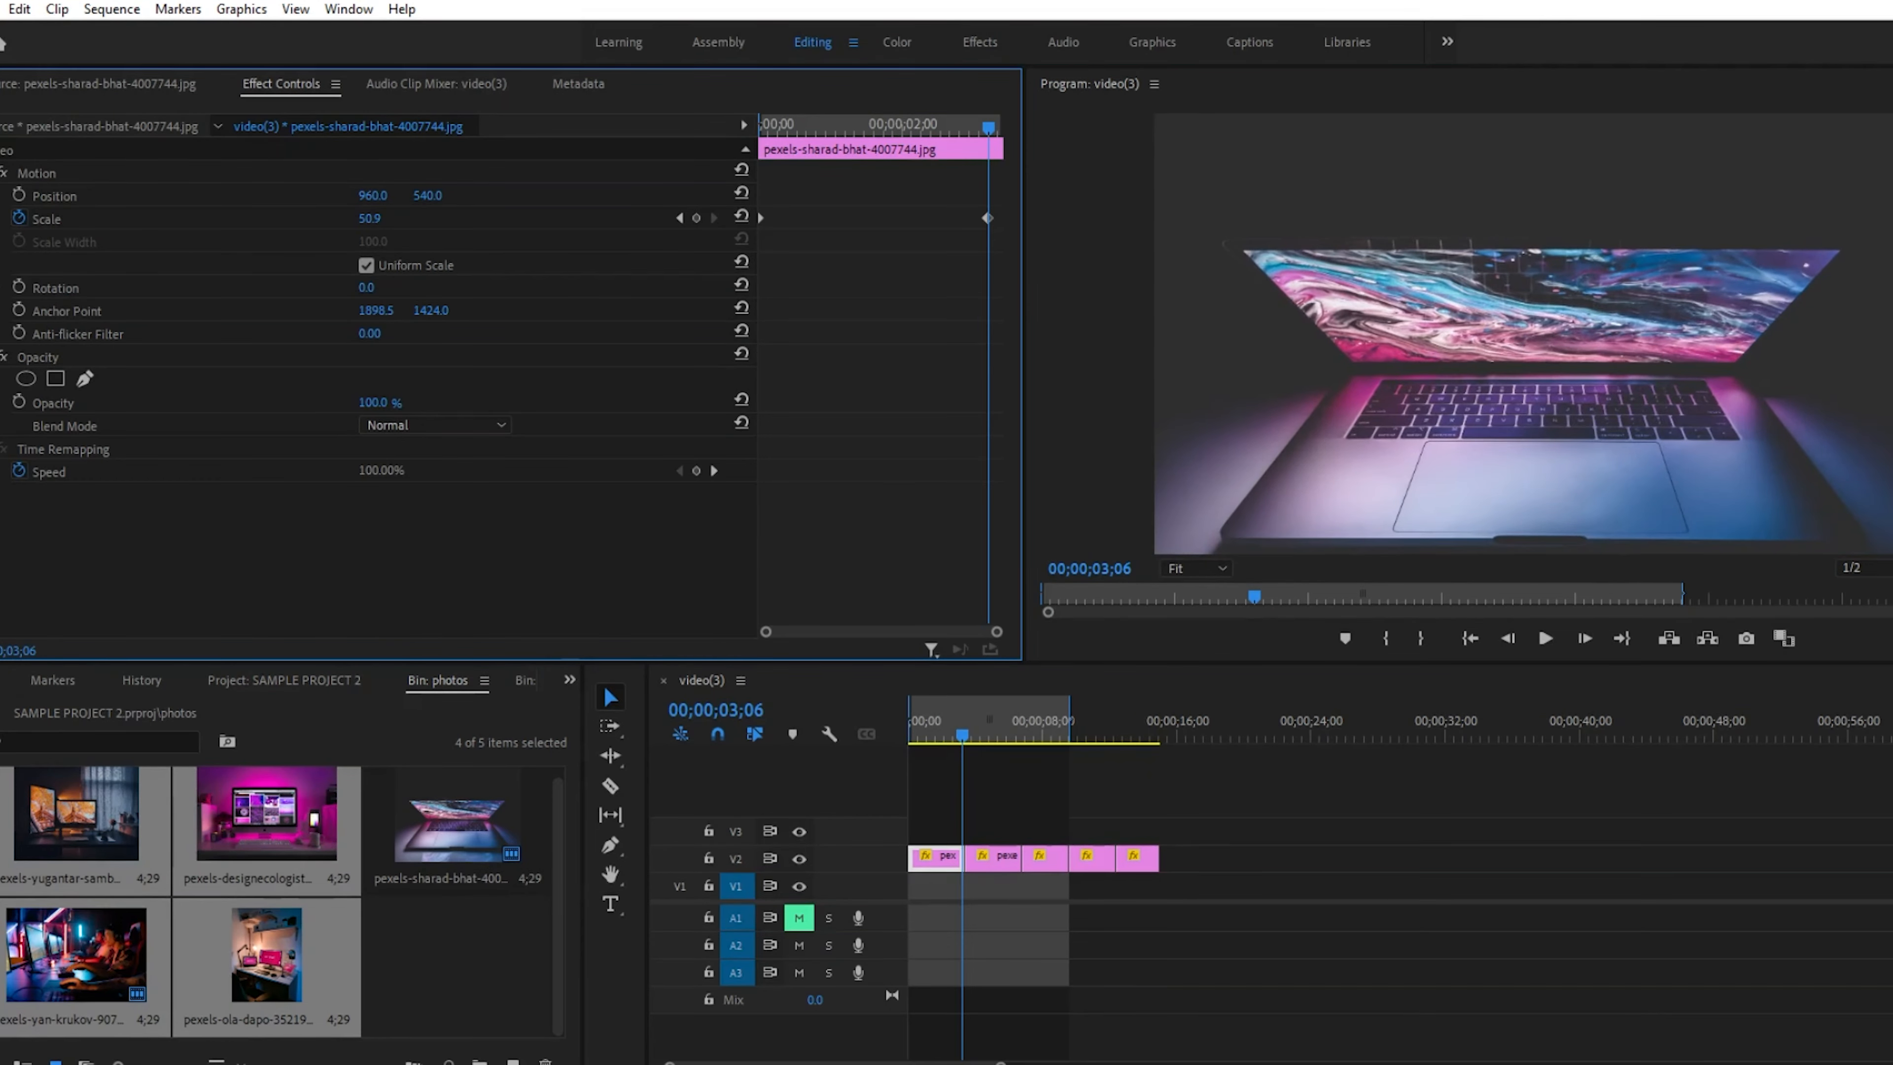
{"action": "left_click_drag", "start_coordinate": [964, 731], "coordinate": [907, 728]}
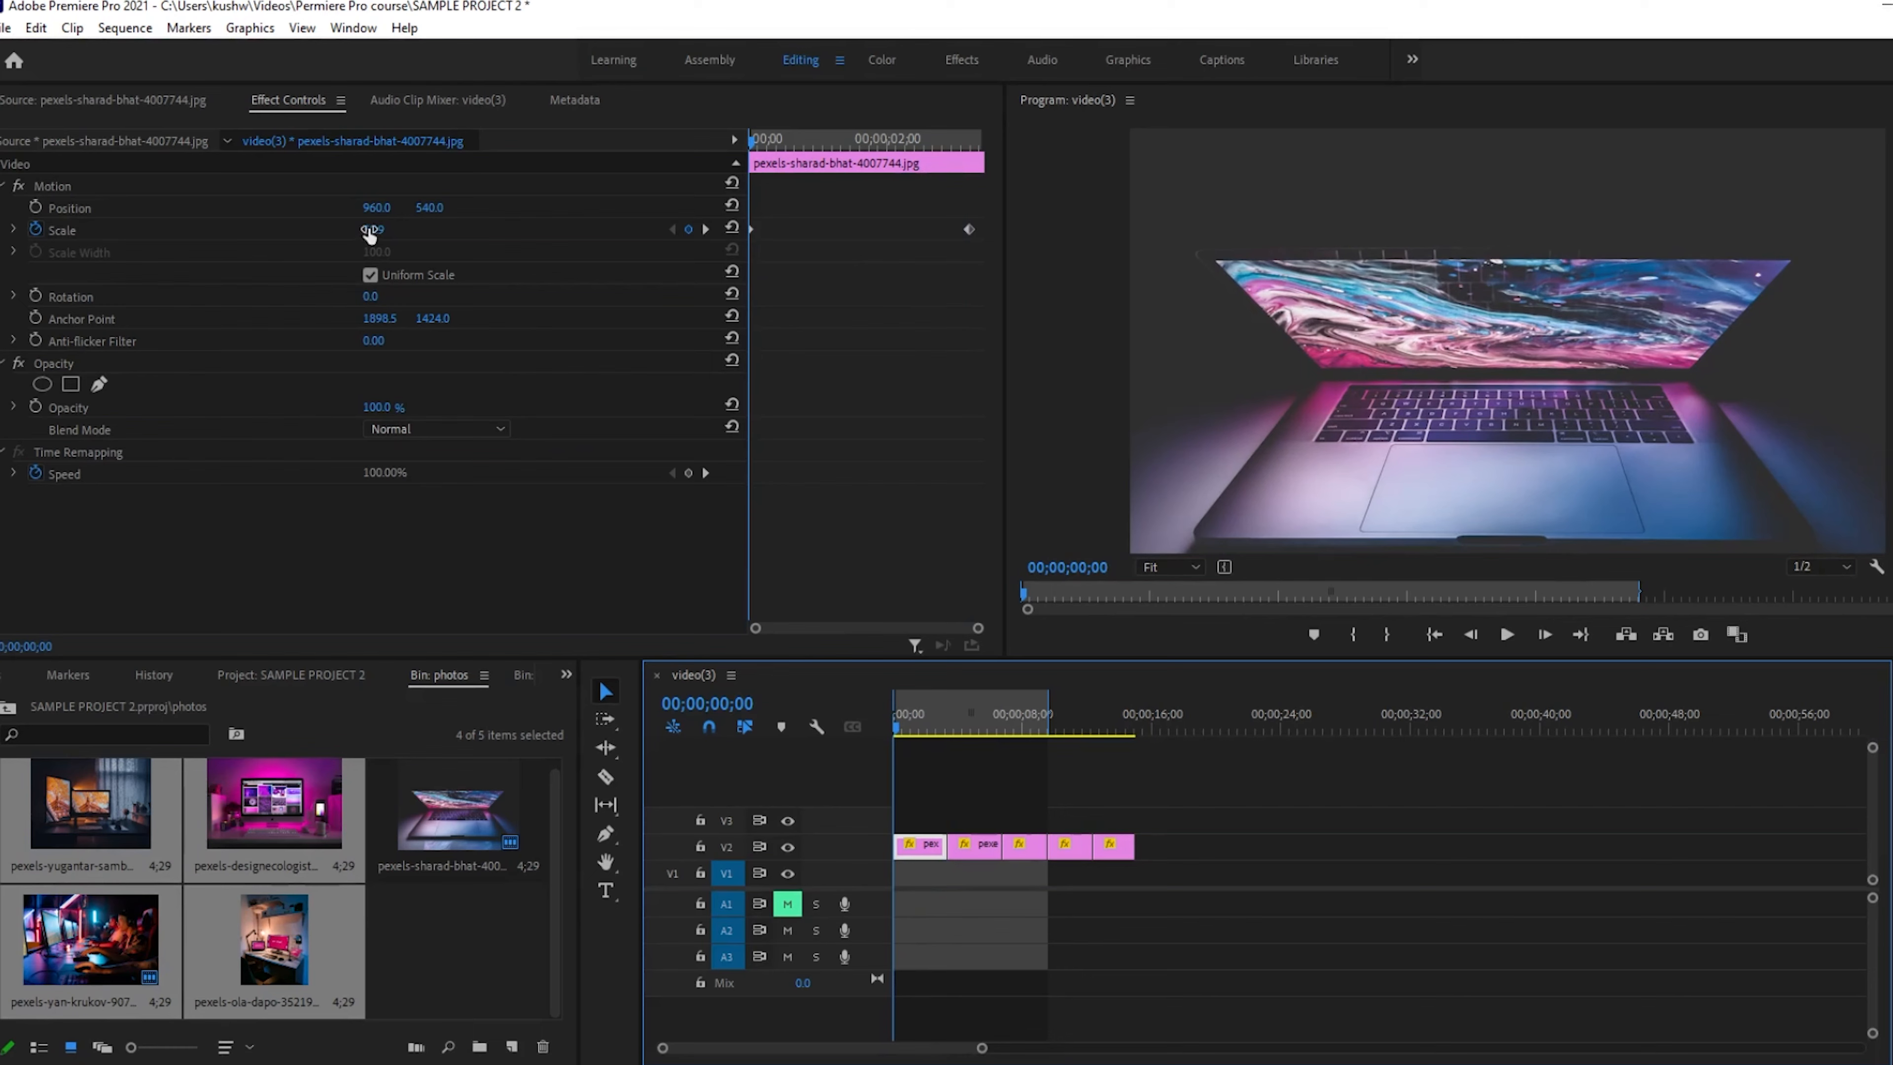
{"action": "left_click_drag", "start_coordinate": [370, 232], "coordinate": [377, 233]}
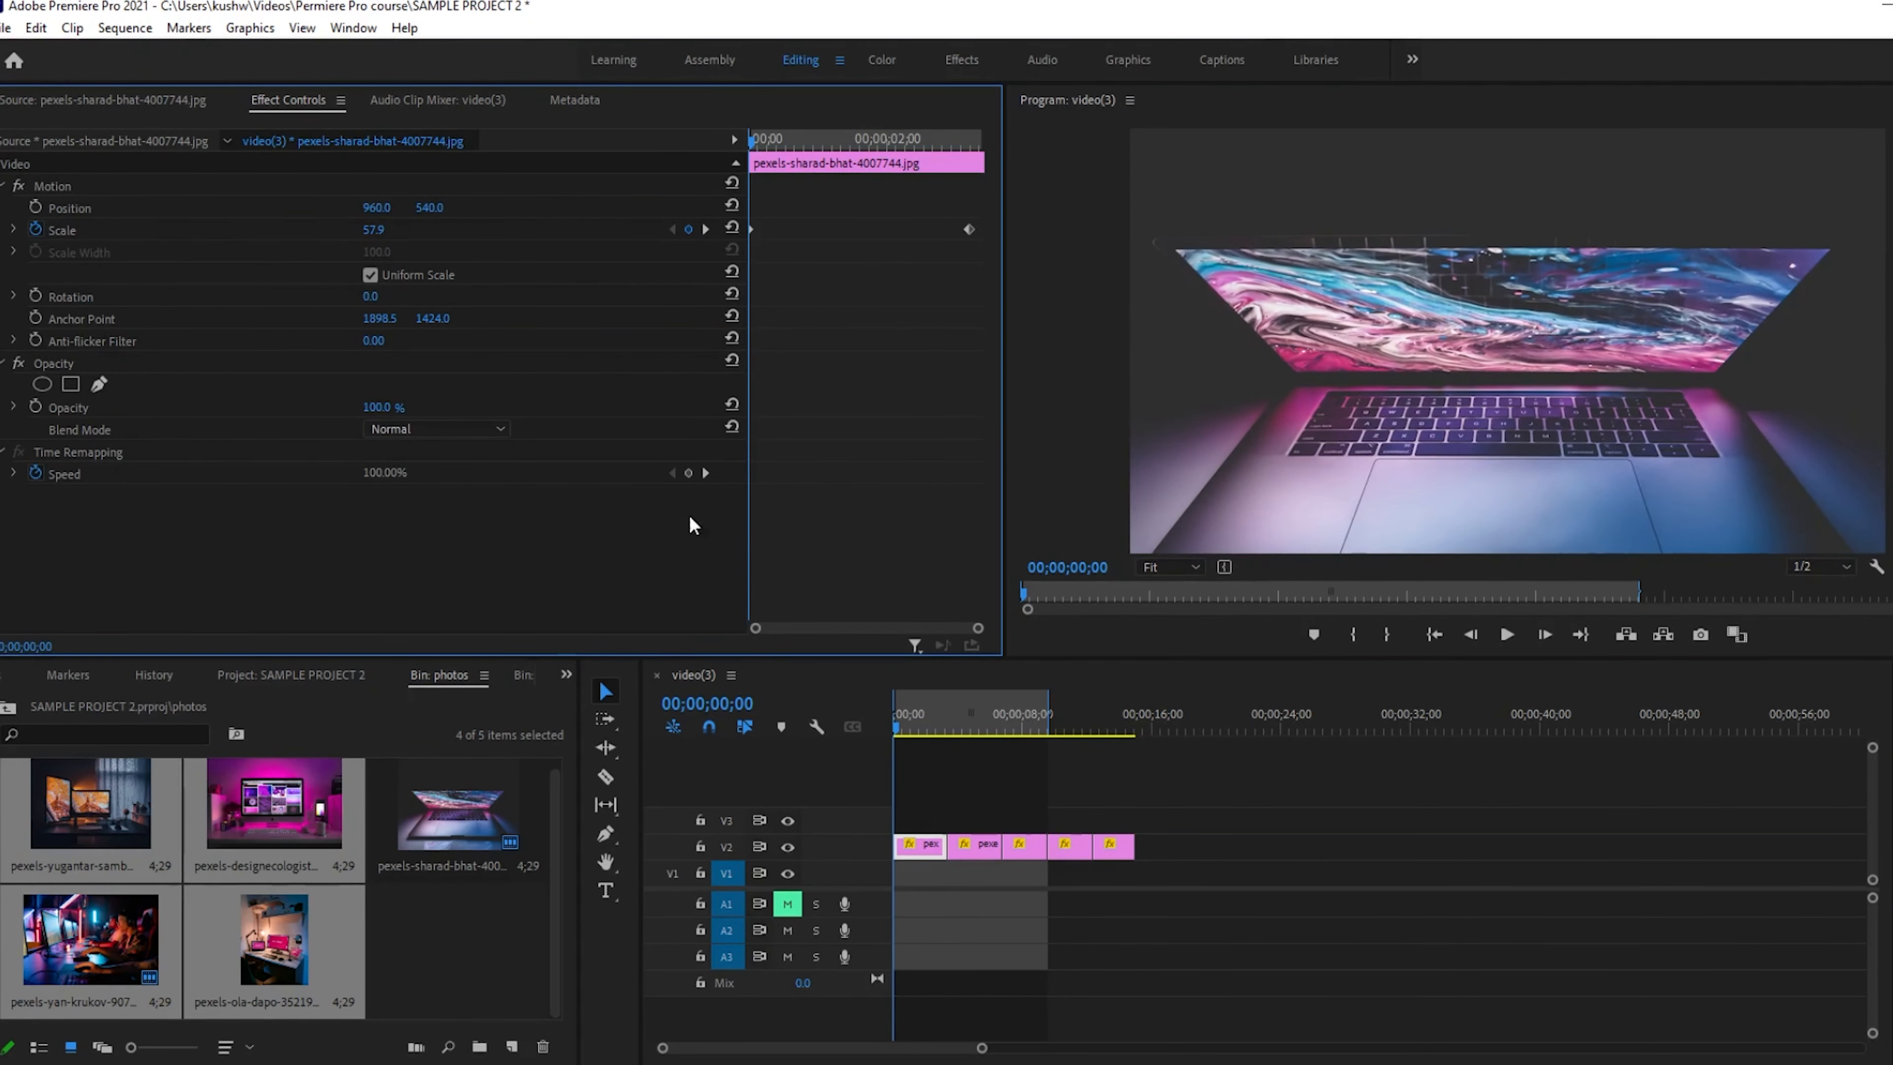
- Keyframe the laptop photo's vertical position from 381 at the start to 399 near the end of the clip
{"action": "left_click", "coordinate": [53, 212]}
{"action": "left_click", "coordinate": [35, 207]}
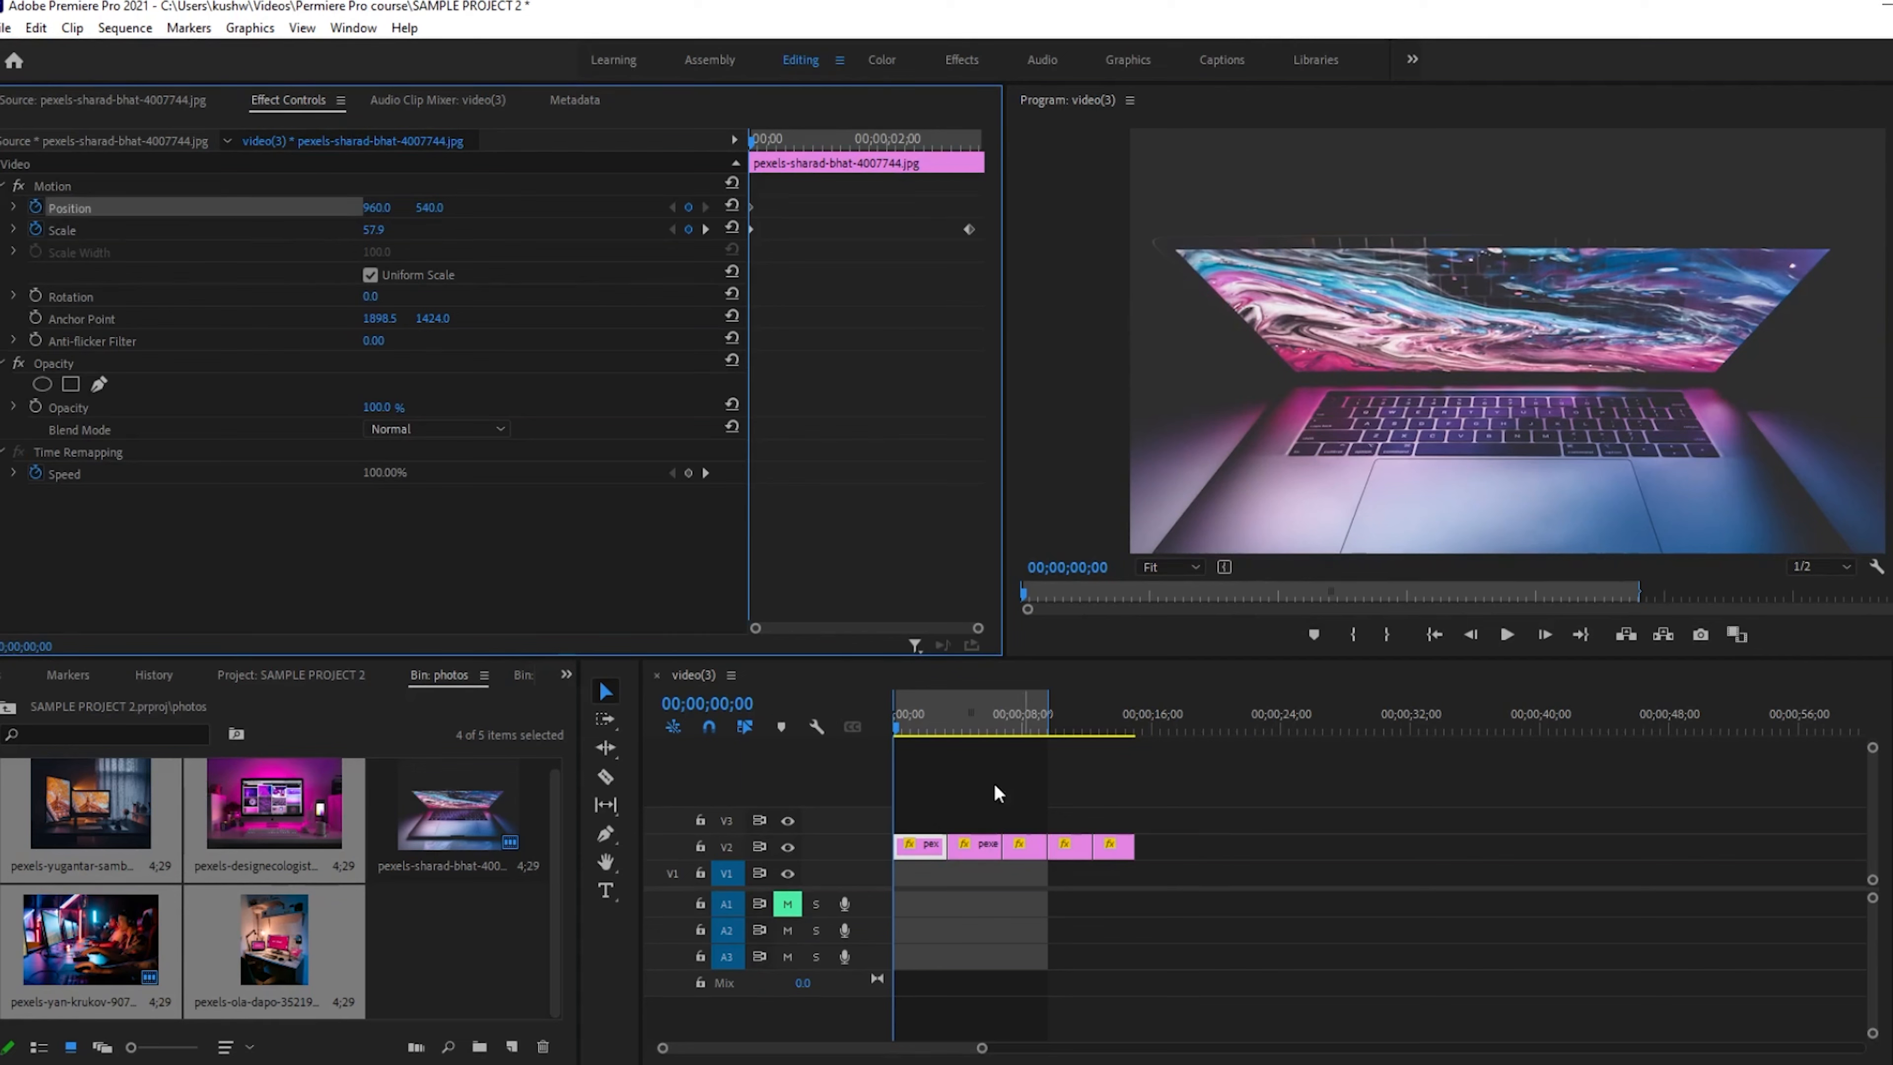
{"action": "left_click_drag", "start_coordinate": [437, 212], "coordinate": [342, 213]}
{"action": "mouse_move", "coordinate": [902, 727]}
{"action": "left_mouse_down"}
{"action": "mouse_move", "coordinate": [945, 735]}
{"action": "mouse_move", "coordinate": [887, 729]}
{"action": "left_mouse_up"}
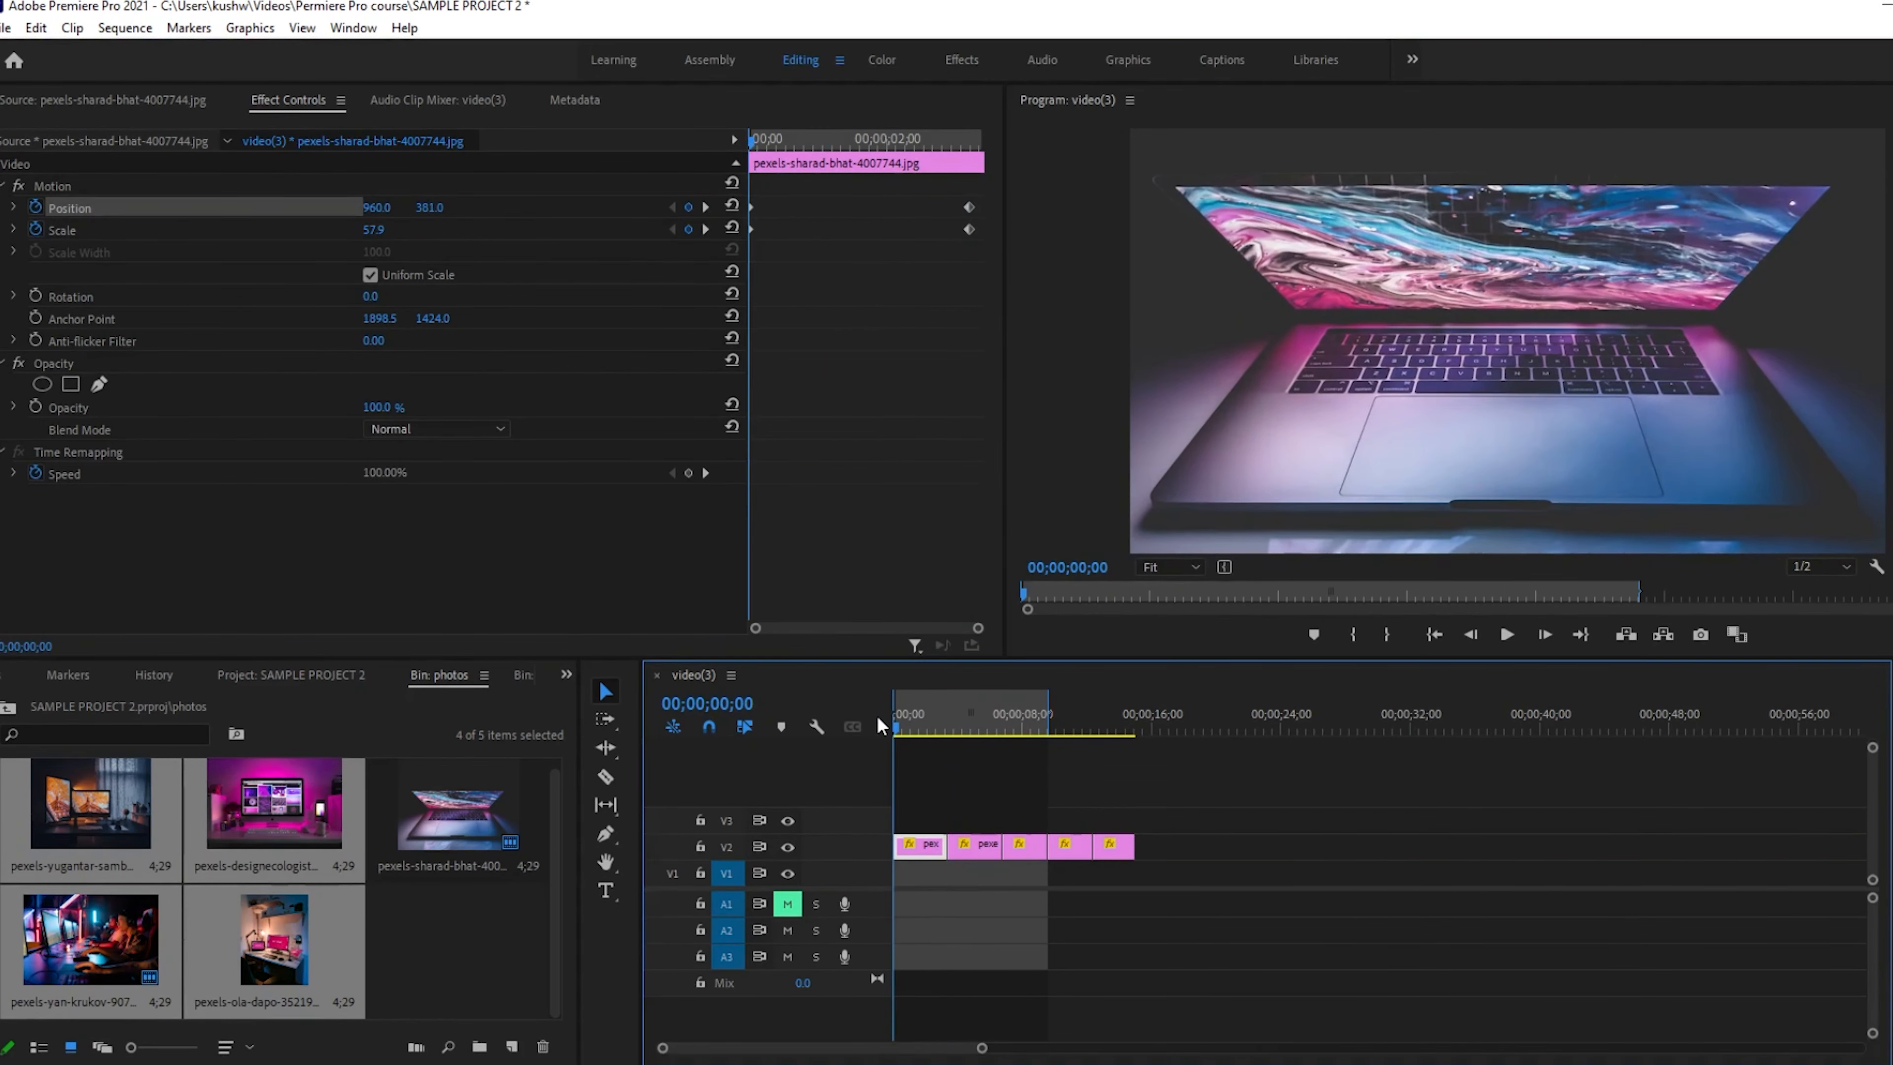
- Set the program playback resolution to 1/4 and play back the laptop photo's animation
{"action": "left_click", "coordinate": [1506, 634]}
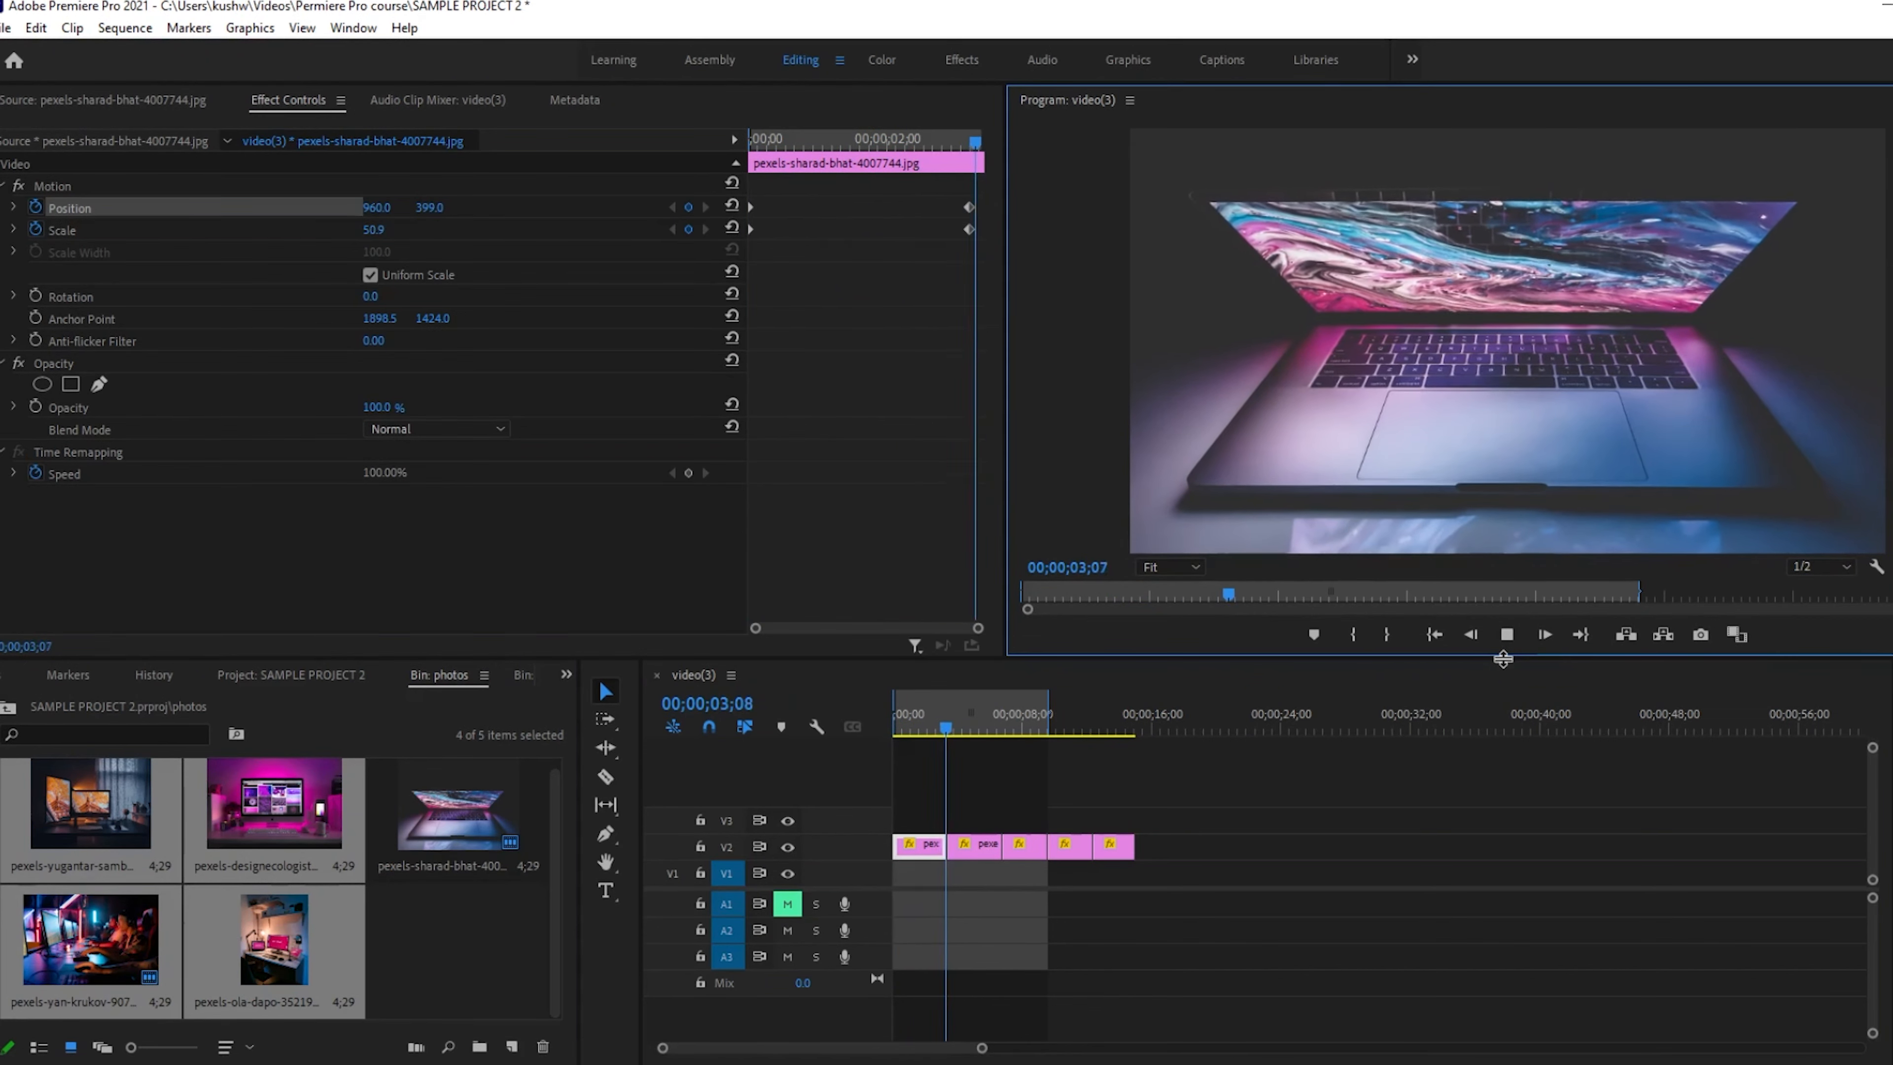
{"action": "left_click", "coordinate": [1506, 634]}
{"action": "left_click", "coordinate": [1845, 568]}
{"action": "left_click", "coordinate": [1833, 617]}
{"action": "left_click_drag", "start_coordinate": [948, 730], "coordinate": [901, 725]}
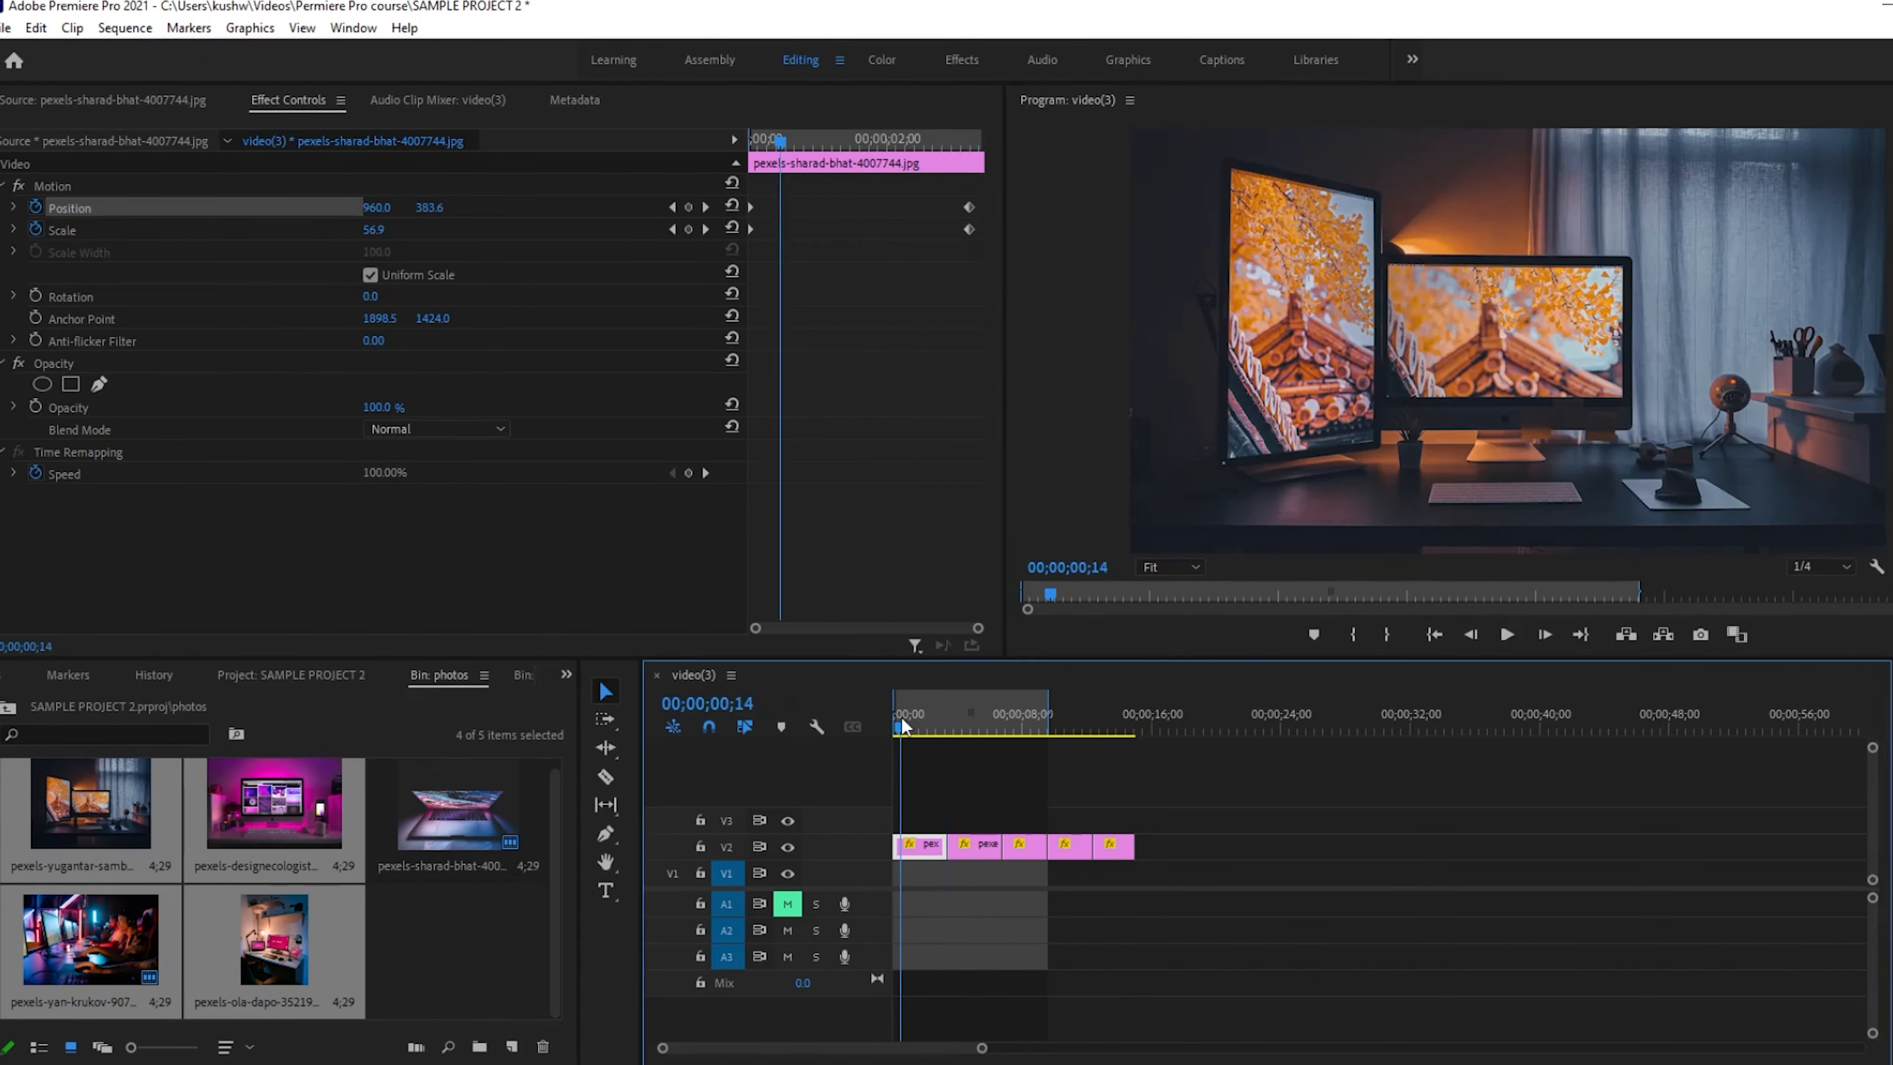
{"action": "key", "text": "space"}
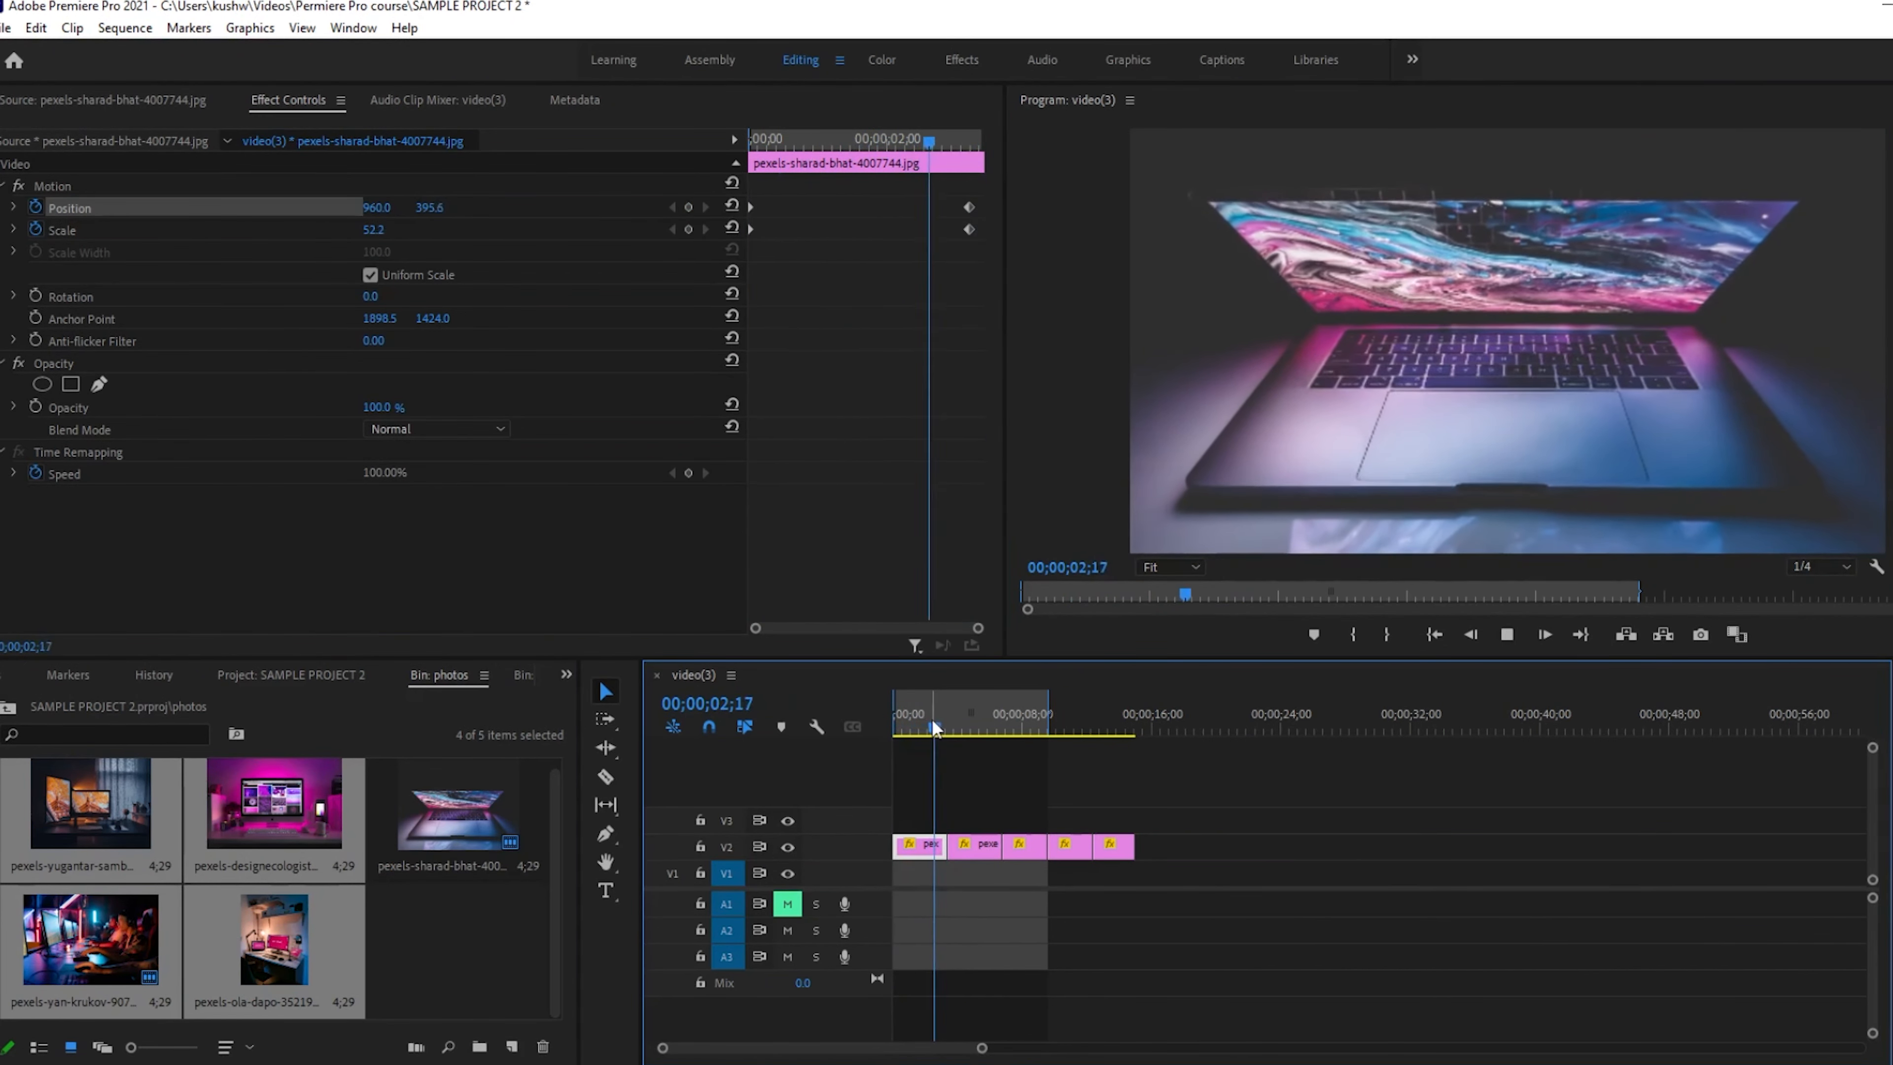
{"action": "key", "text": "space"}
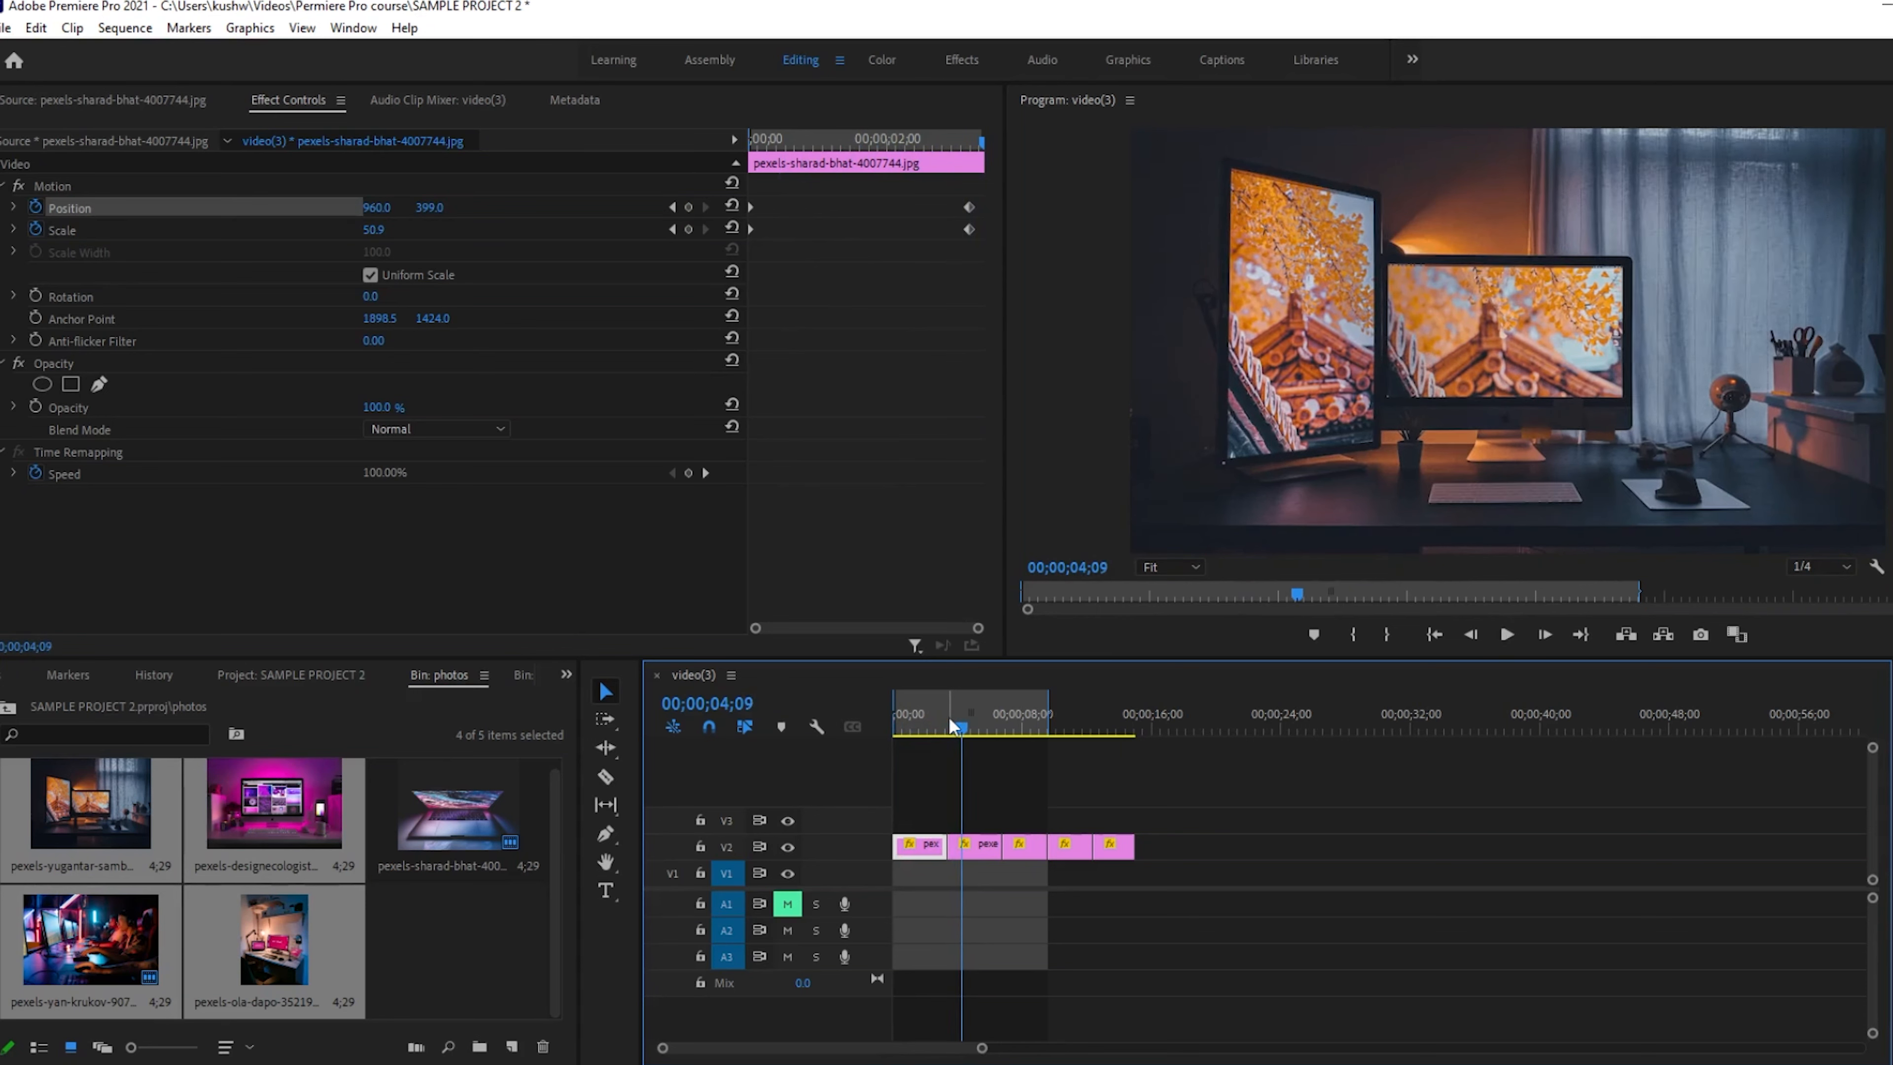
- Turn on Position and Scale keyframing for the second photo at its first frame, 00;00;03;12
{"action": "mouse_move", "coordinate": [958, 720]}
{"action": "left_mouse_down"}
{"action": "mouse_move", "coordinate": [938, 720]}
{"action": "mouse_move", "coordinate": [952, 712]}
{"action": "left_mouse_up"}
{"action": "left_click", "coordinate": [976, 845]}
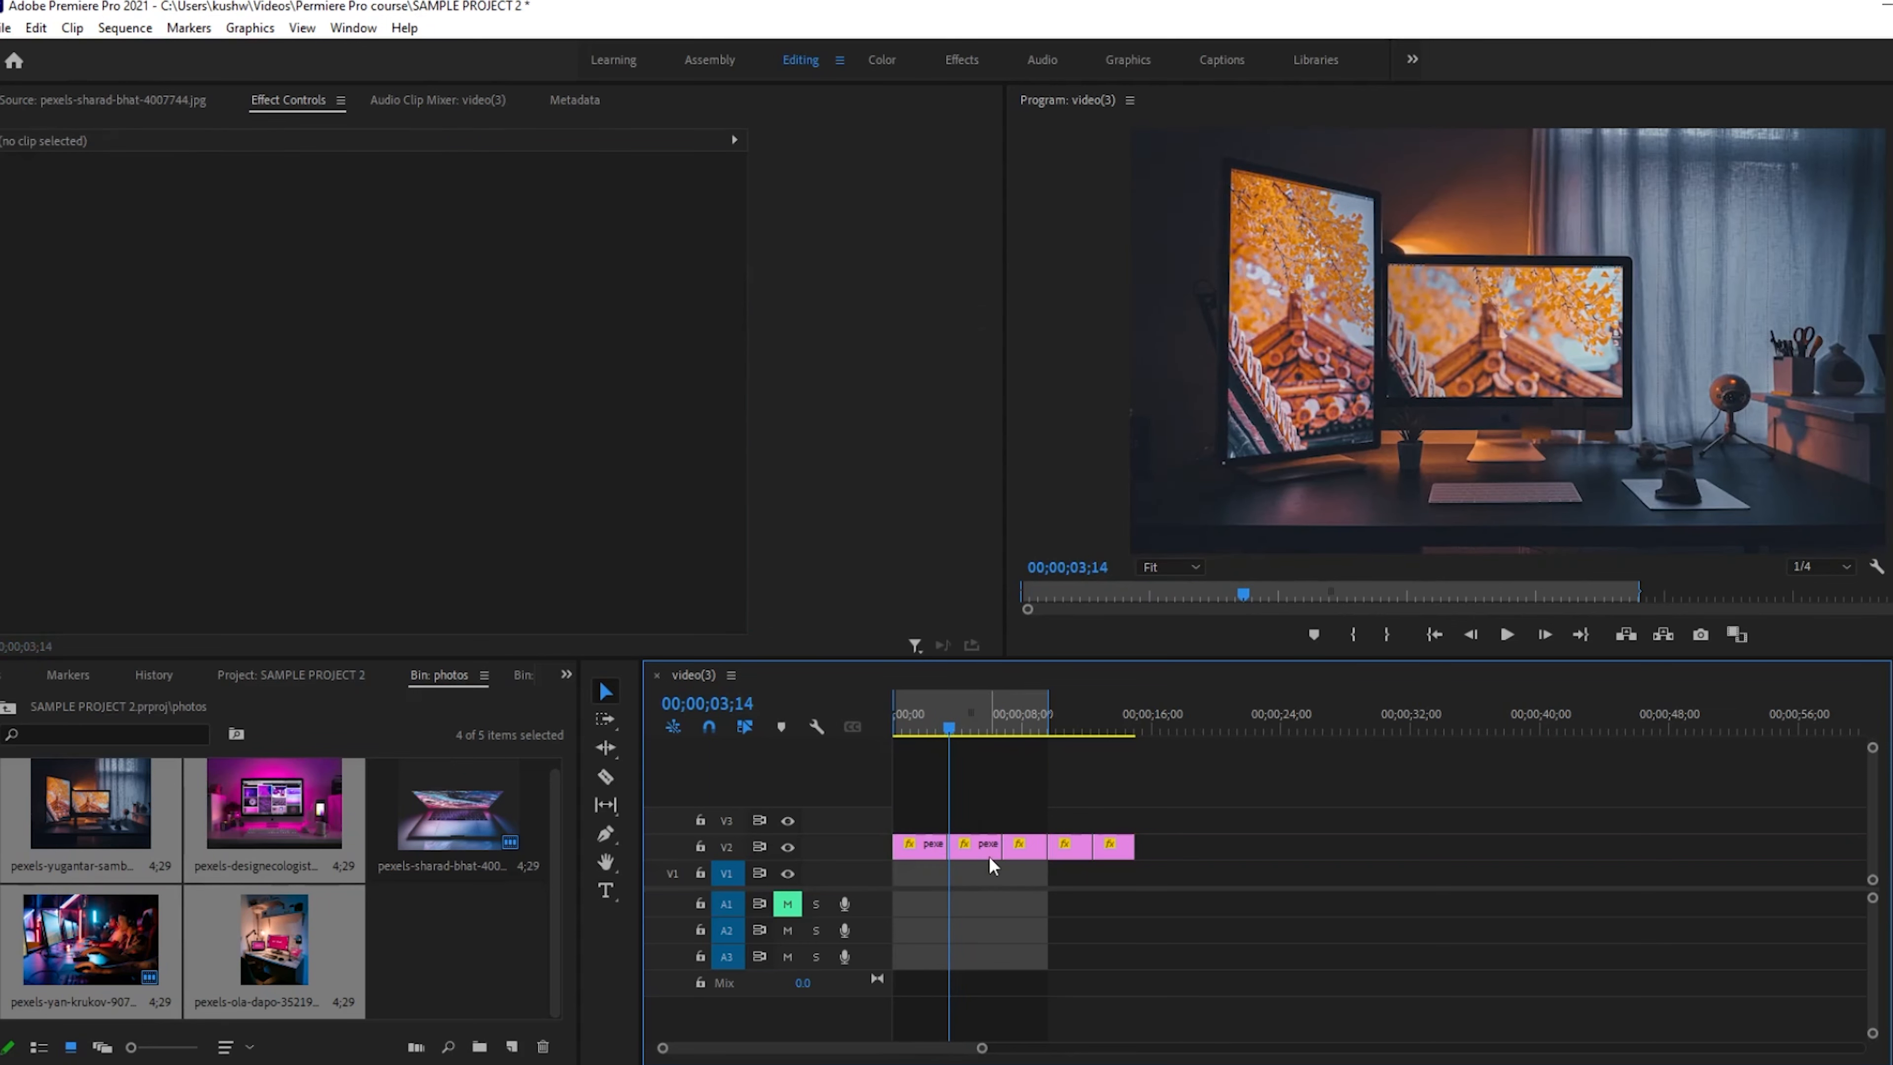
{"action": "left_click_drag", "start_coordinate": [981, 1047], "coordinate": [913, 1051]}
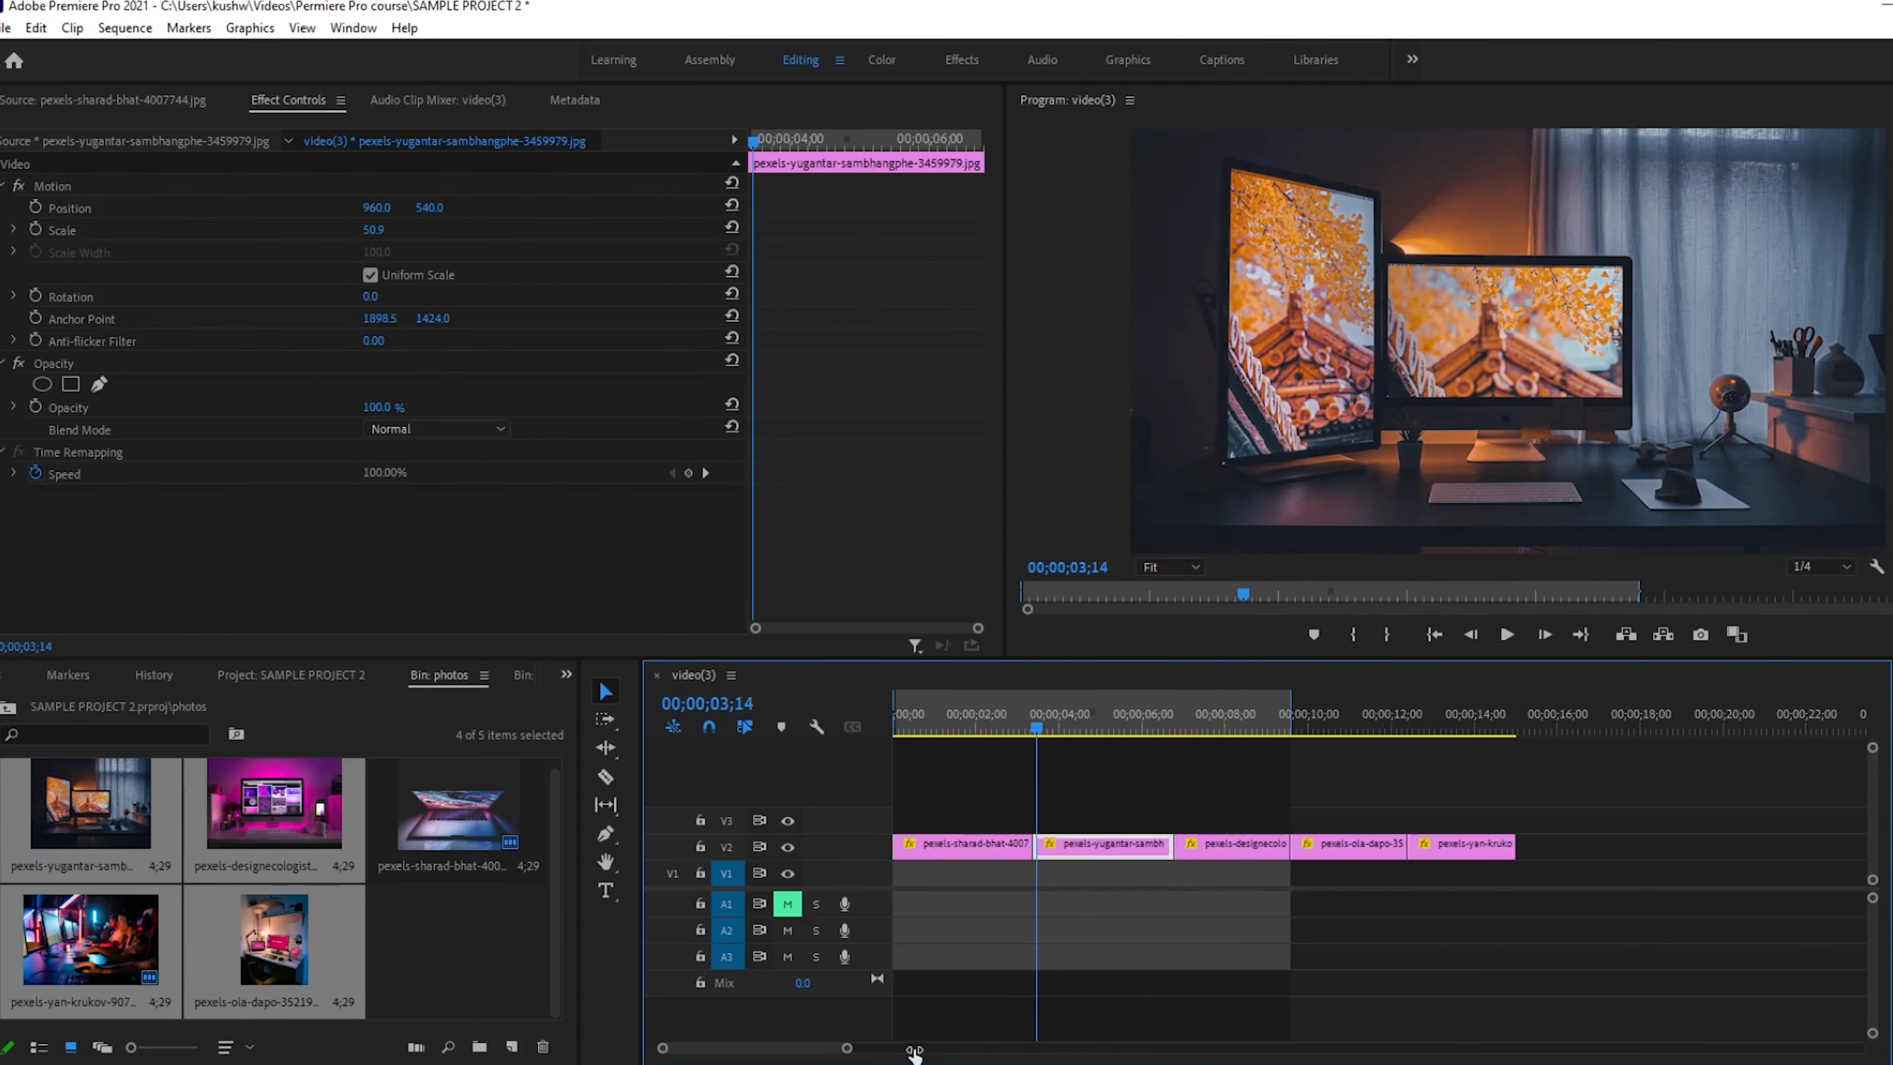
{"action": "mouse_move", "coordinate": [1038, 725]}
{"action": "left_mouse_down"}
{"action": "mouse_move", "coordinate": [899, 722]}
{"action": "mouse_move", "coordinate": [1036, 724]}
{"action": "left_mouse_up"}
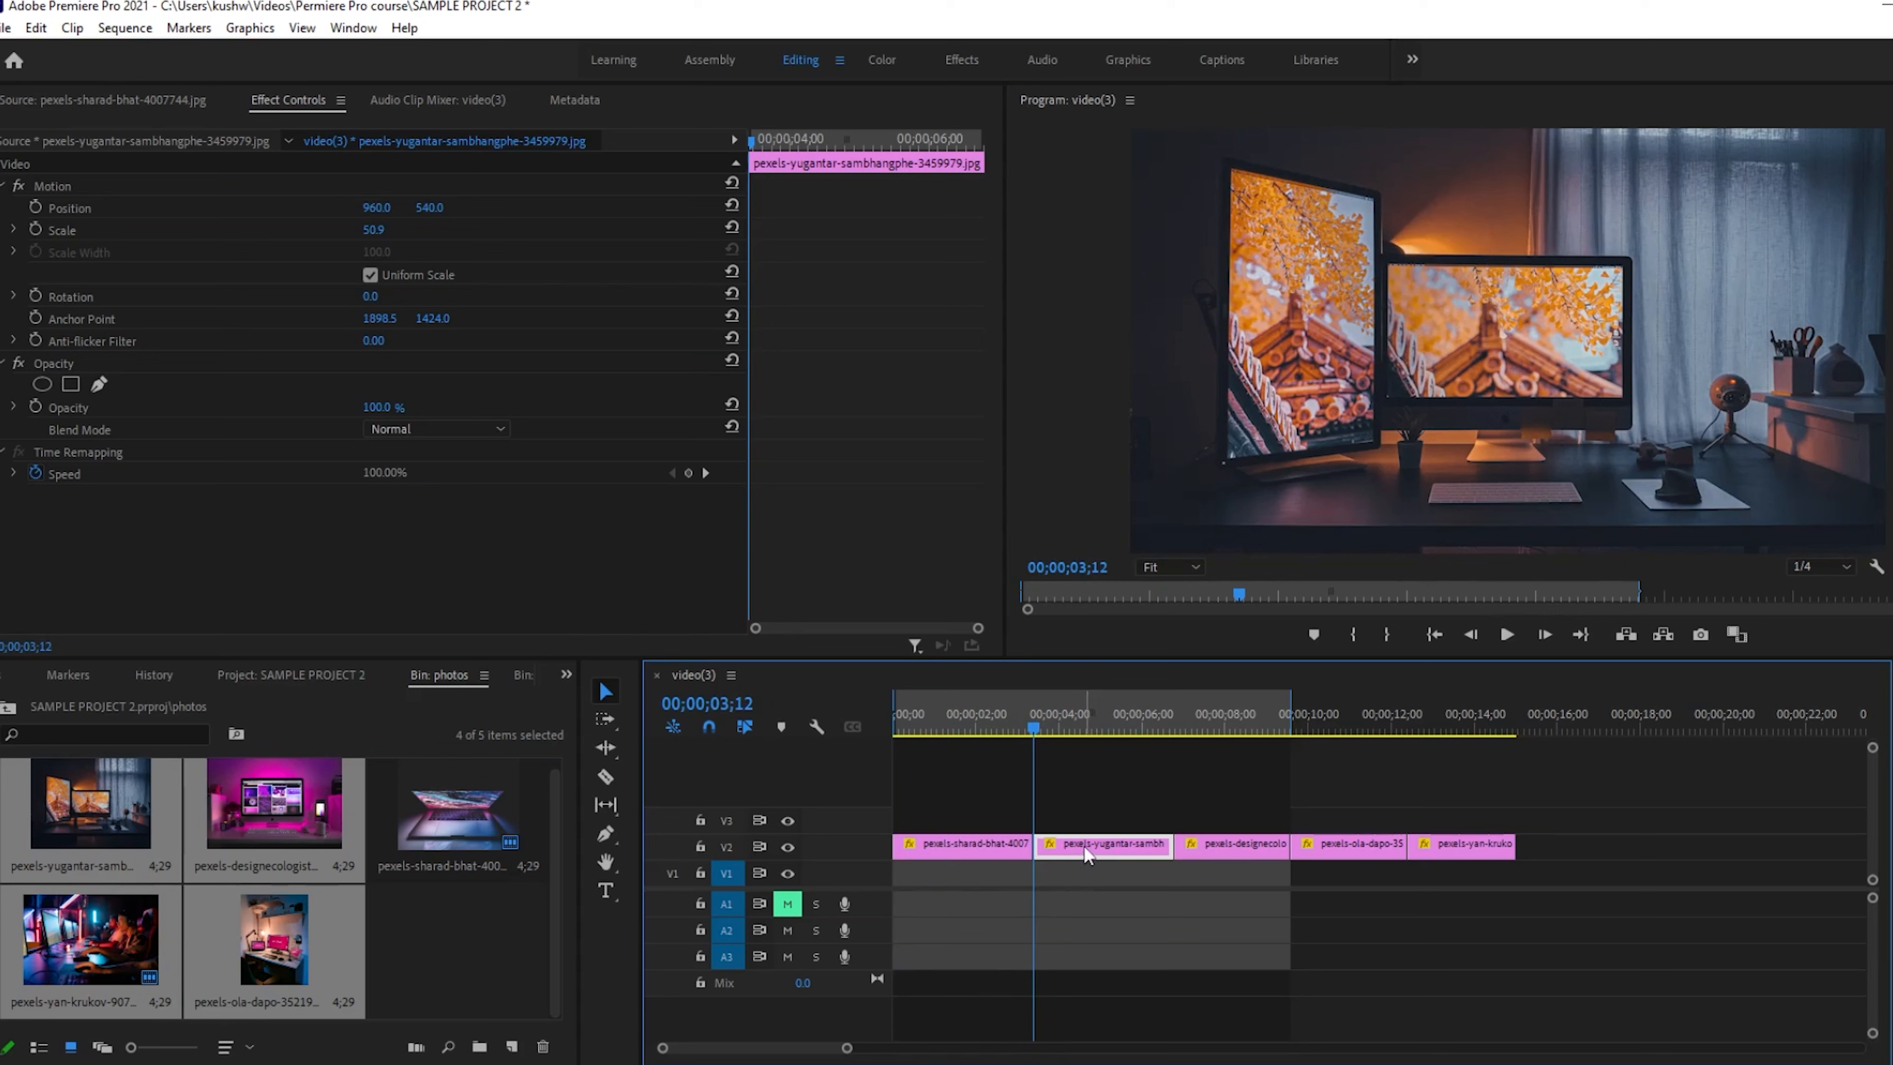
{"action": "left_click", "coordinate": [35, 208]}
{"action": "left_click", "coordinate": [35, 230]}
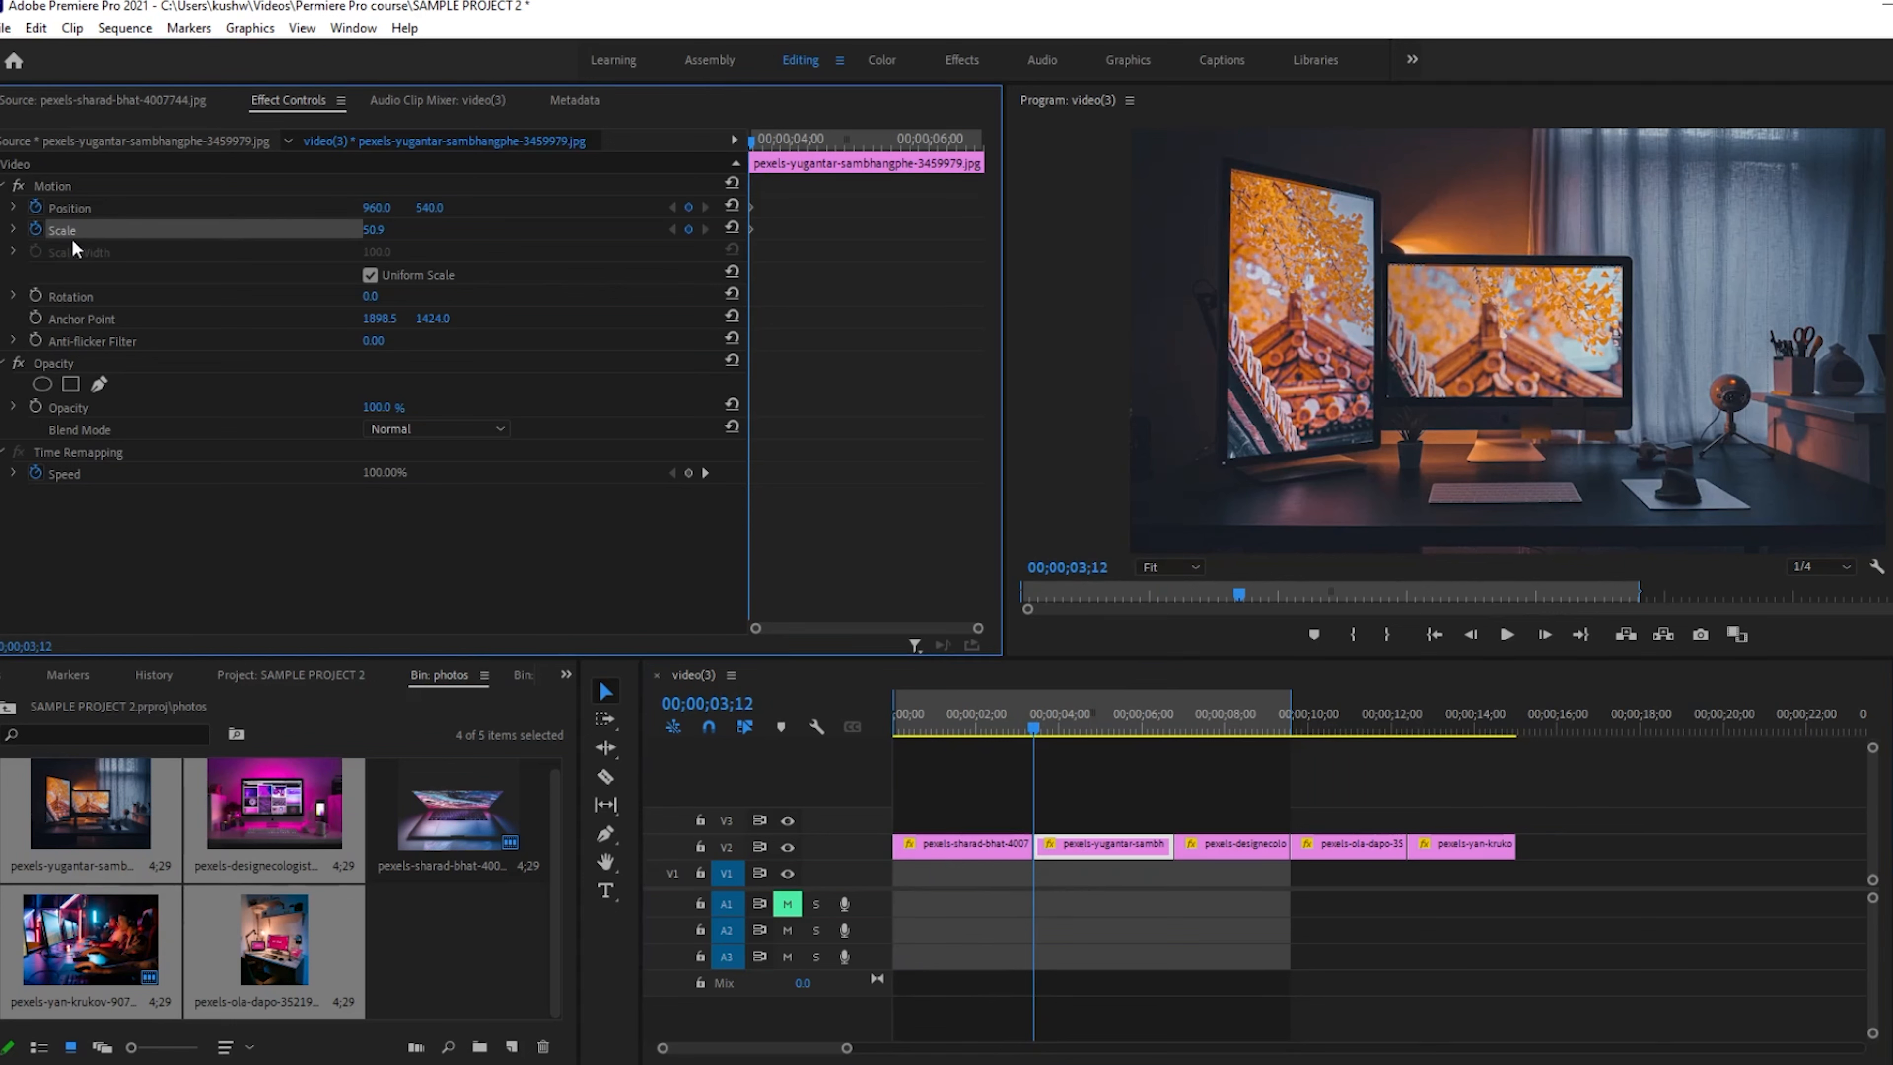
- Keyframe the second photo's Position and Scale at 00;00;06;22, enlarging it to scale 62.9 and shifting it right and down
{"action": "left_click_drag", "start_coordinate": [760, 139], "coordinate": [980, 138]}
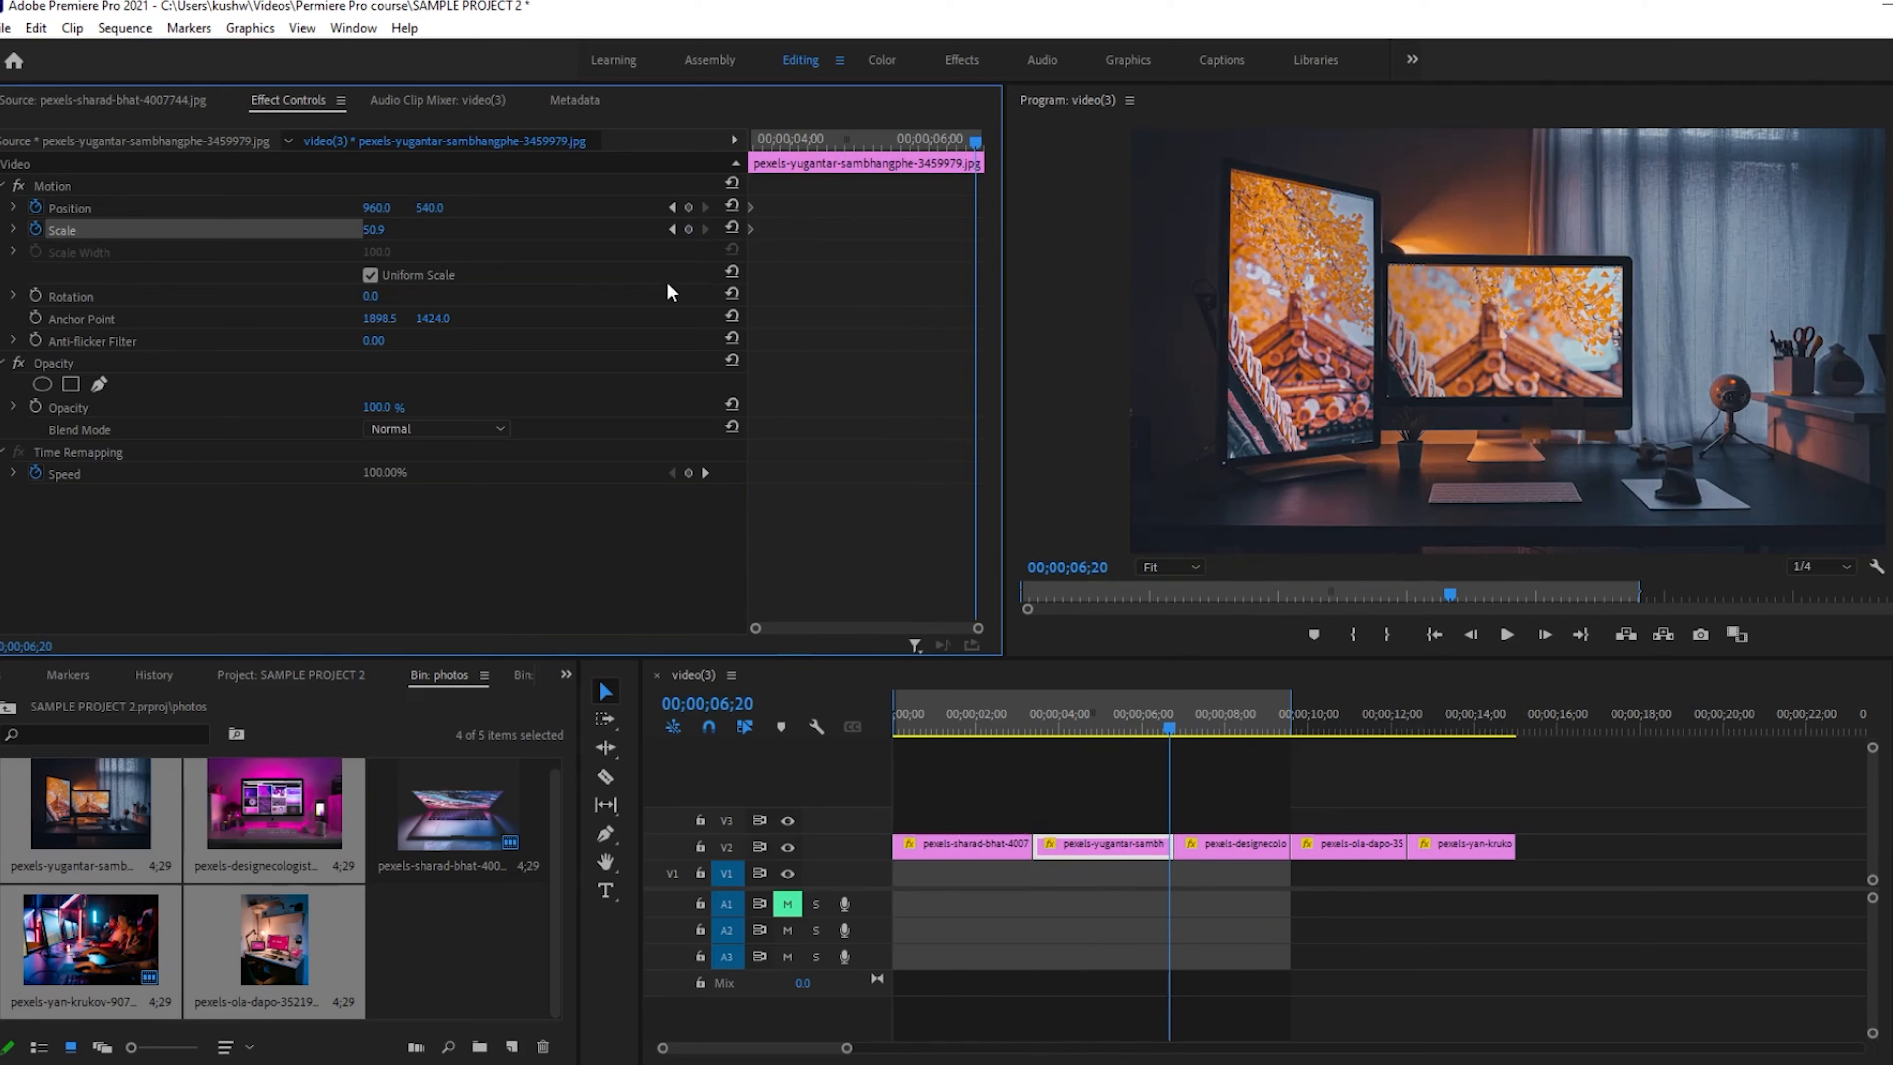
{"action": "left_click", "coordinate": [980, 145]}
{"action": "left_click_drag", "start_coordinate": [1169, 727], "coordinate": [1175, 724]}
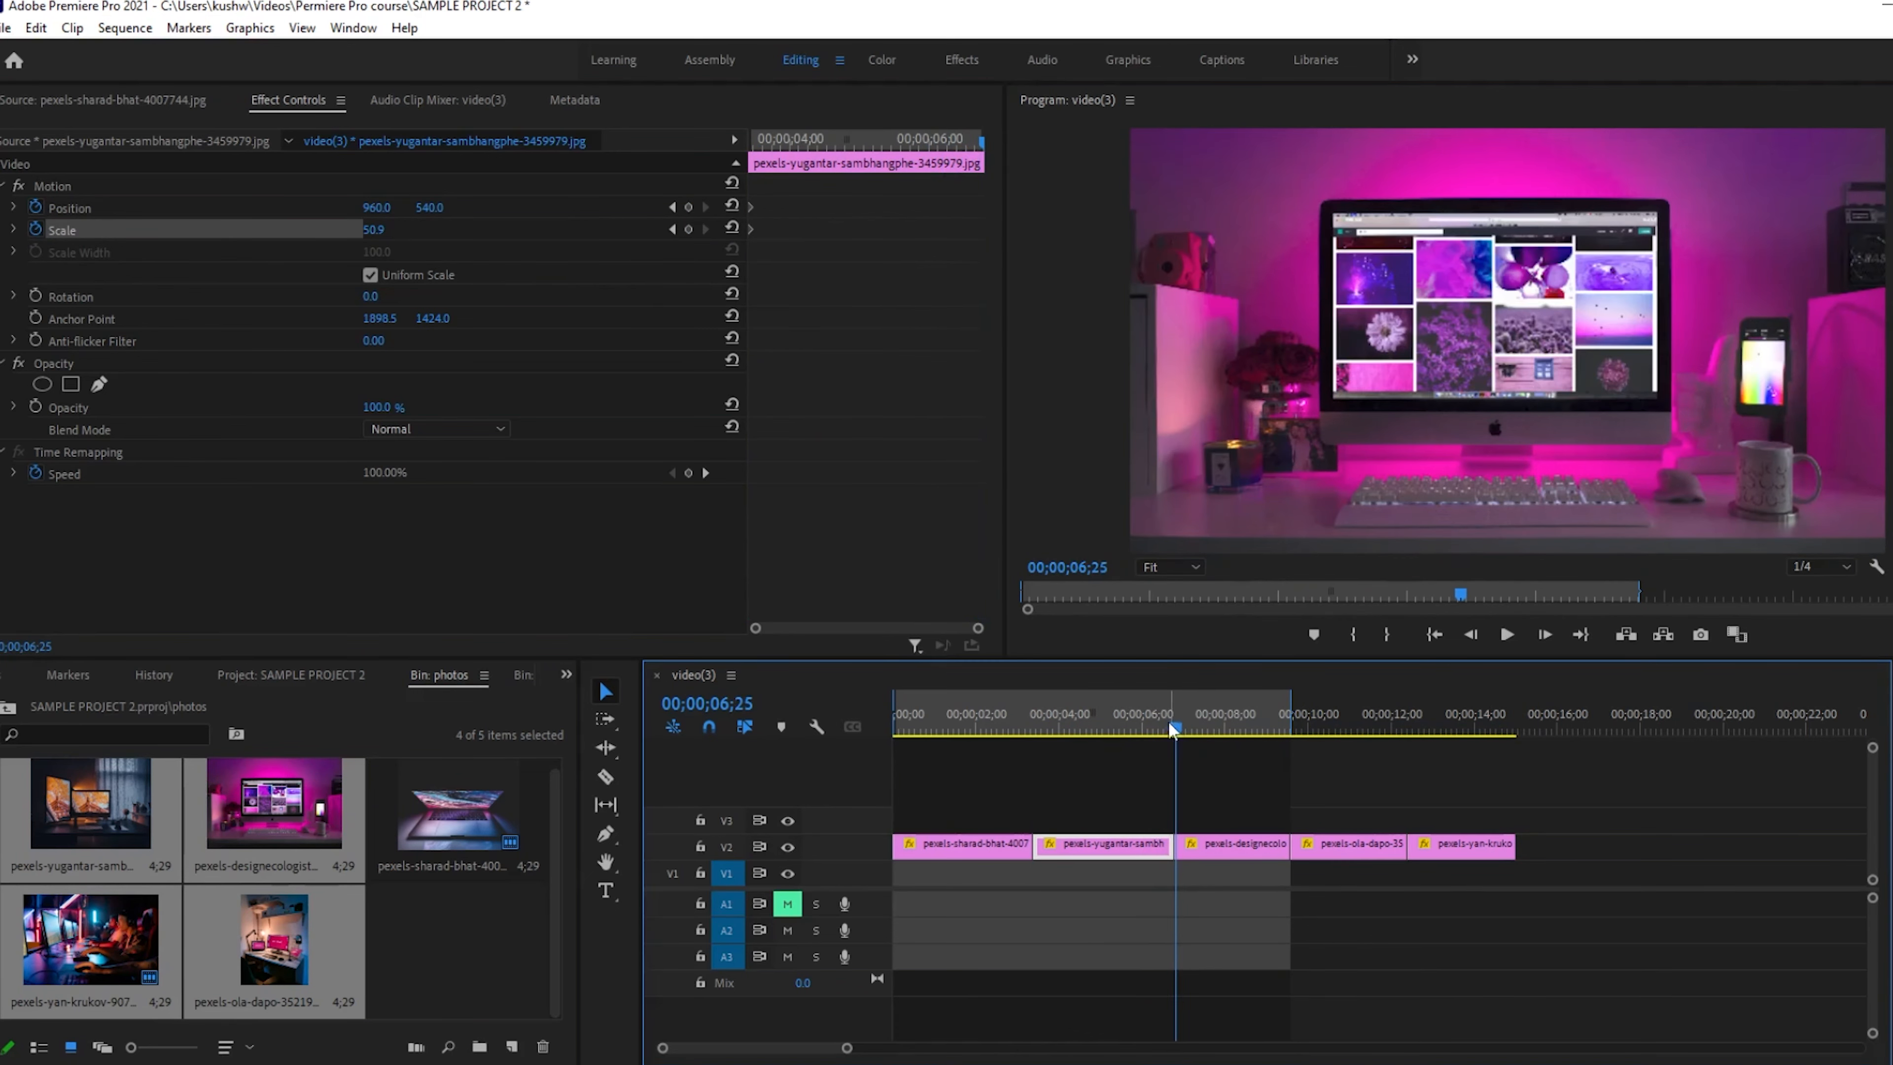
{"action": "left_click", "coordinate": [981, 140]}
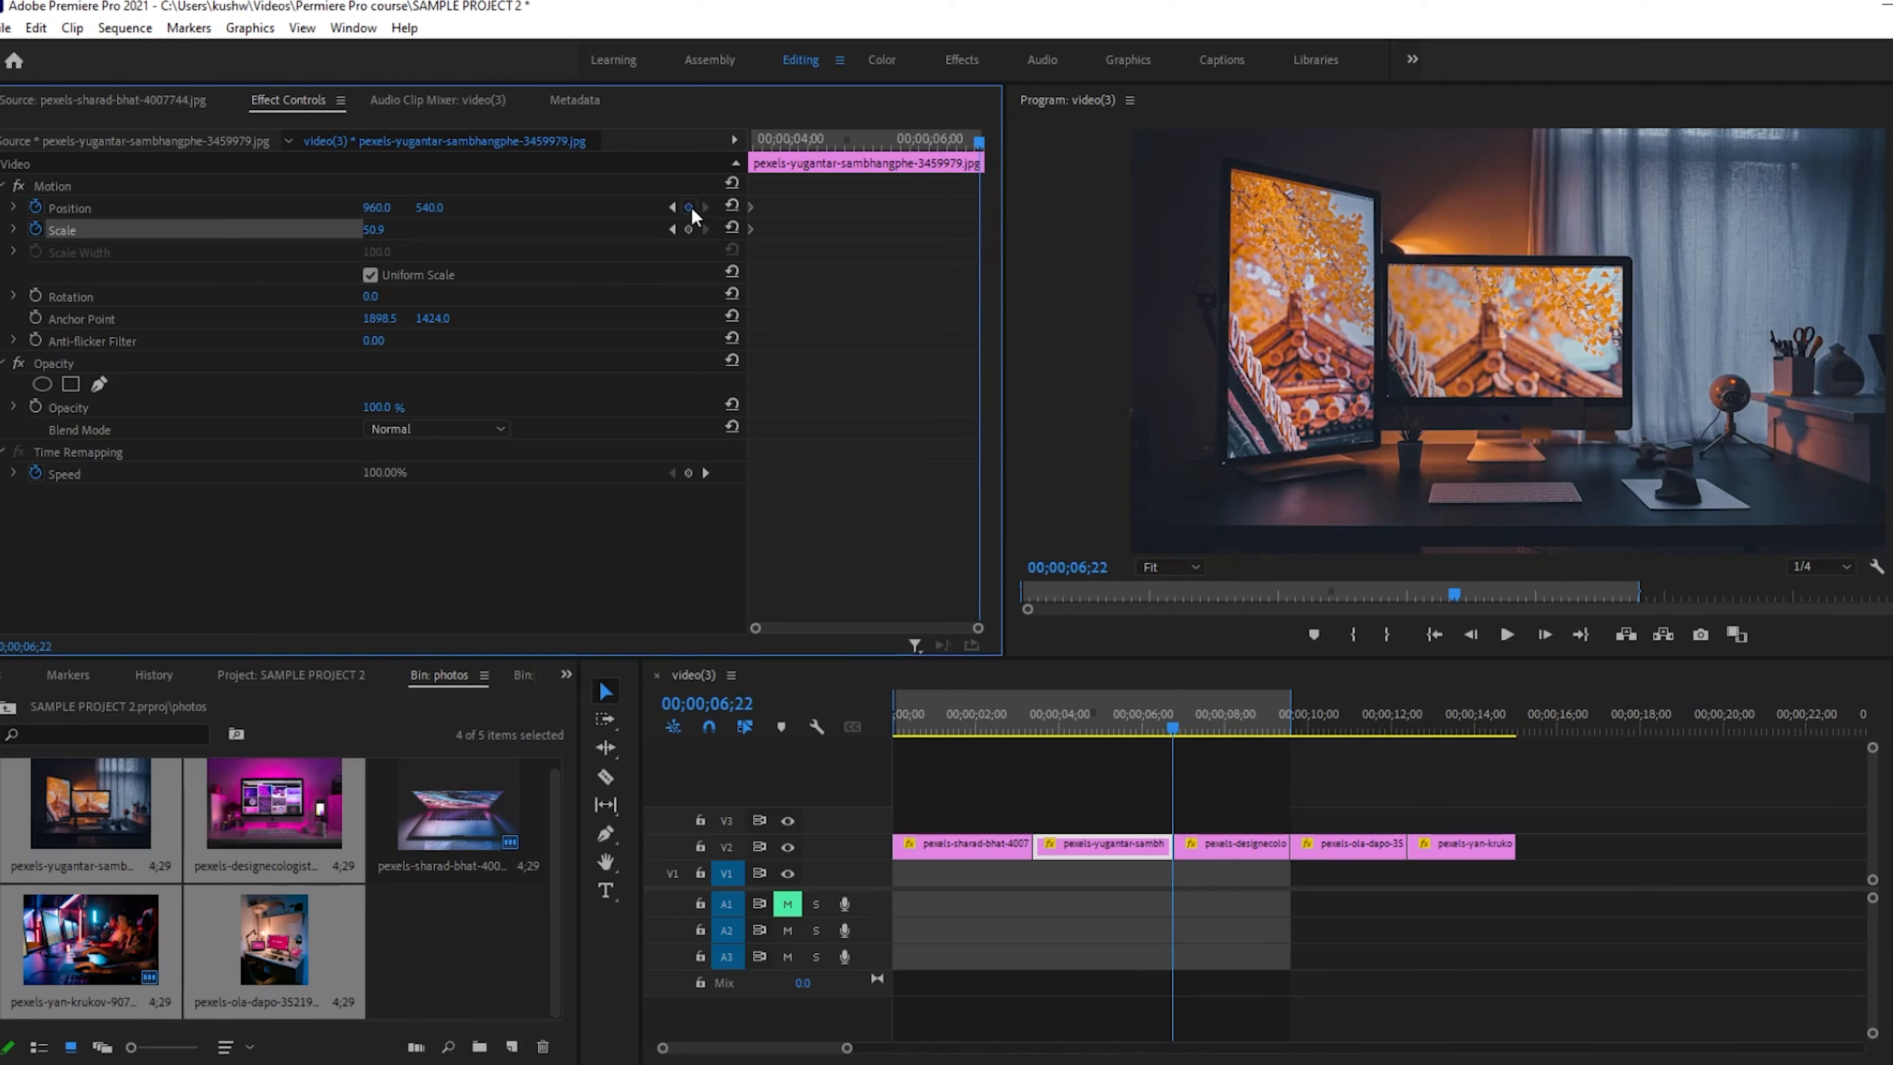
{"action": "left_click", "coordinate": [687, 207]}
{"action": "left_click", "coordinate": [687, 229]}
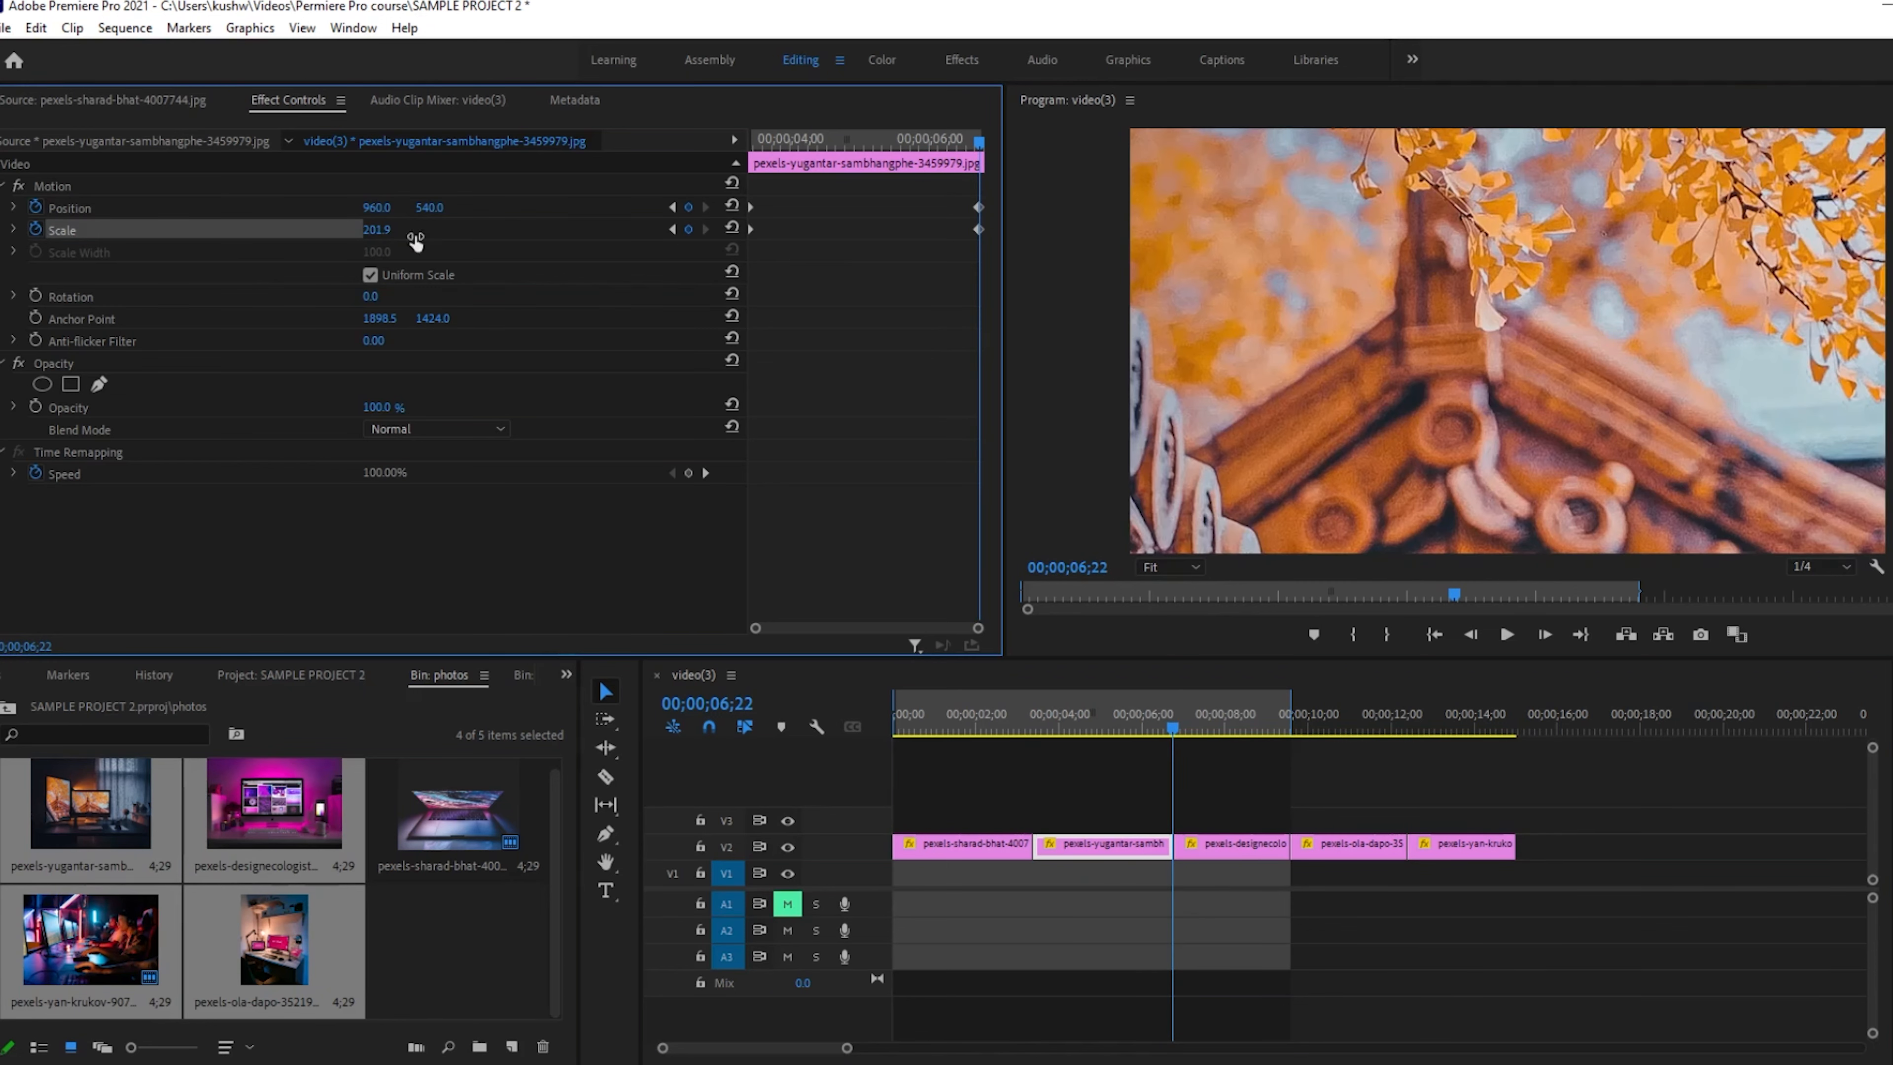
{"action": "left_click_drag", "start_coordinate": [376, 230], "coordinate": [273, 229]}
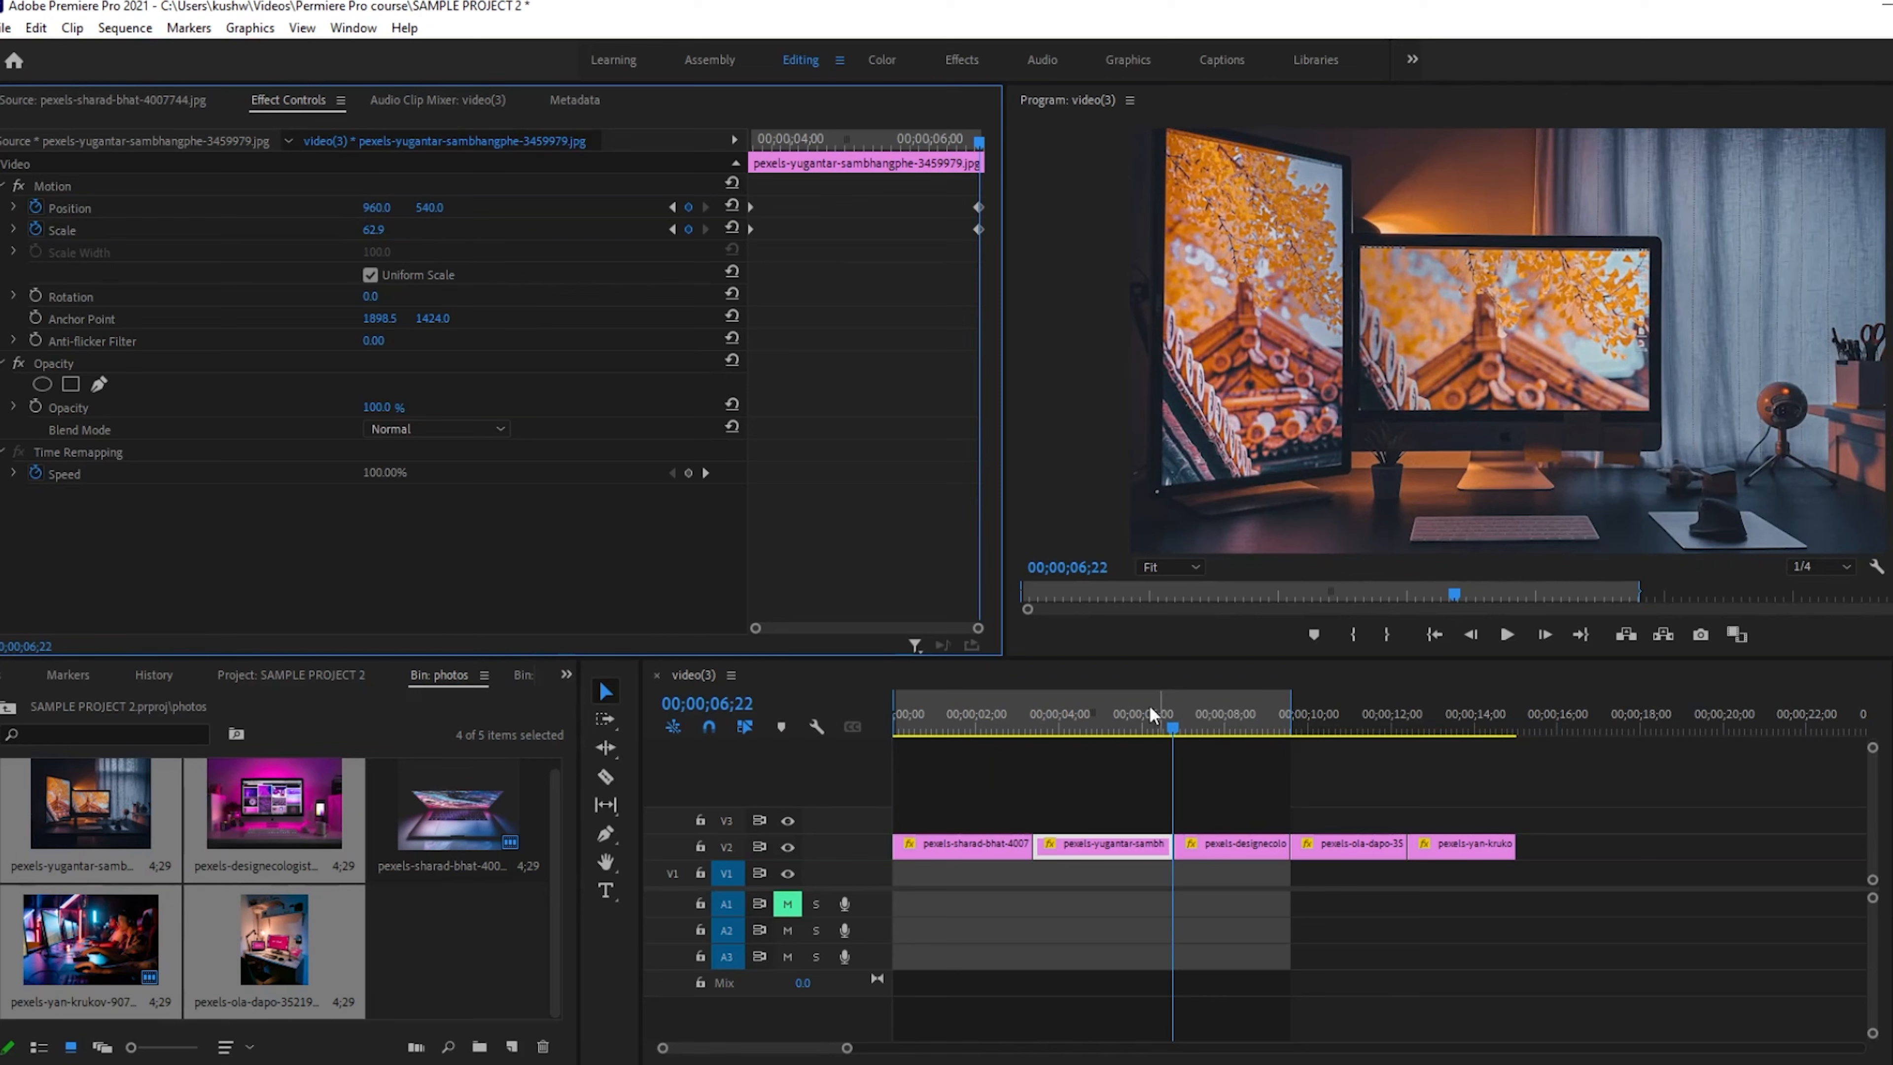
{"action": "mouse_move", "coordinate": [436, 205]}
{"action": "left_mouse_down"}
{"action": "mouse_move", "coordinate": [377, 209]}
{"action": "mouse_move", "coordinate": [374, 231]}
{"action": "mouse_move", "coordinate": [457, 208]}
{"action": "mouse_move", "coordinate": [415, 207]}
{"action": "mouse_move", "coordinate": [543, 208]}
{"action": "mouse_move", "coordinate": [287, 207]}
{"action": "mouse_move", "coordinate": [426, 209]}
{"action": "left_mouse_up"}
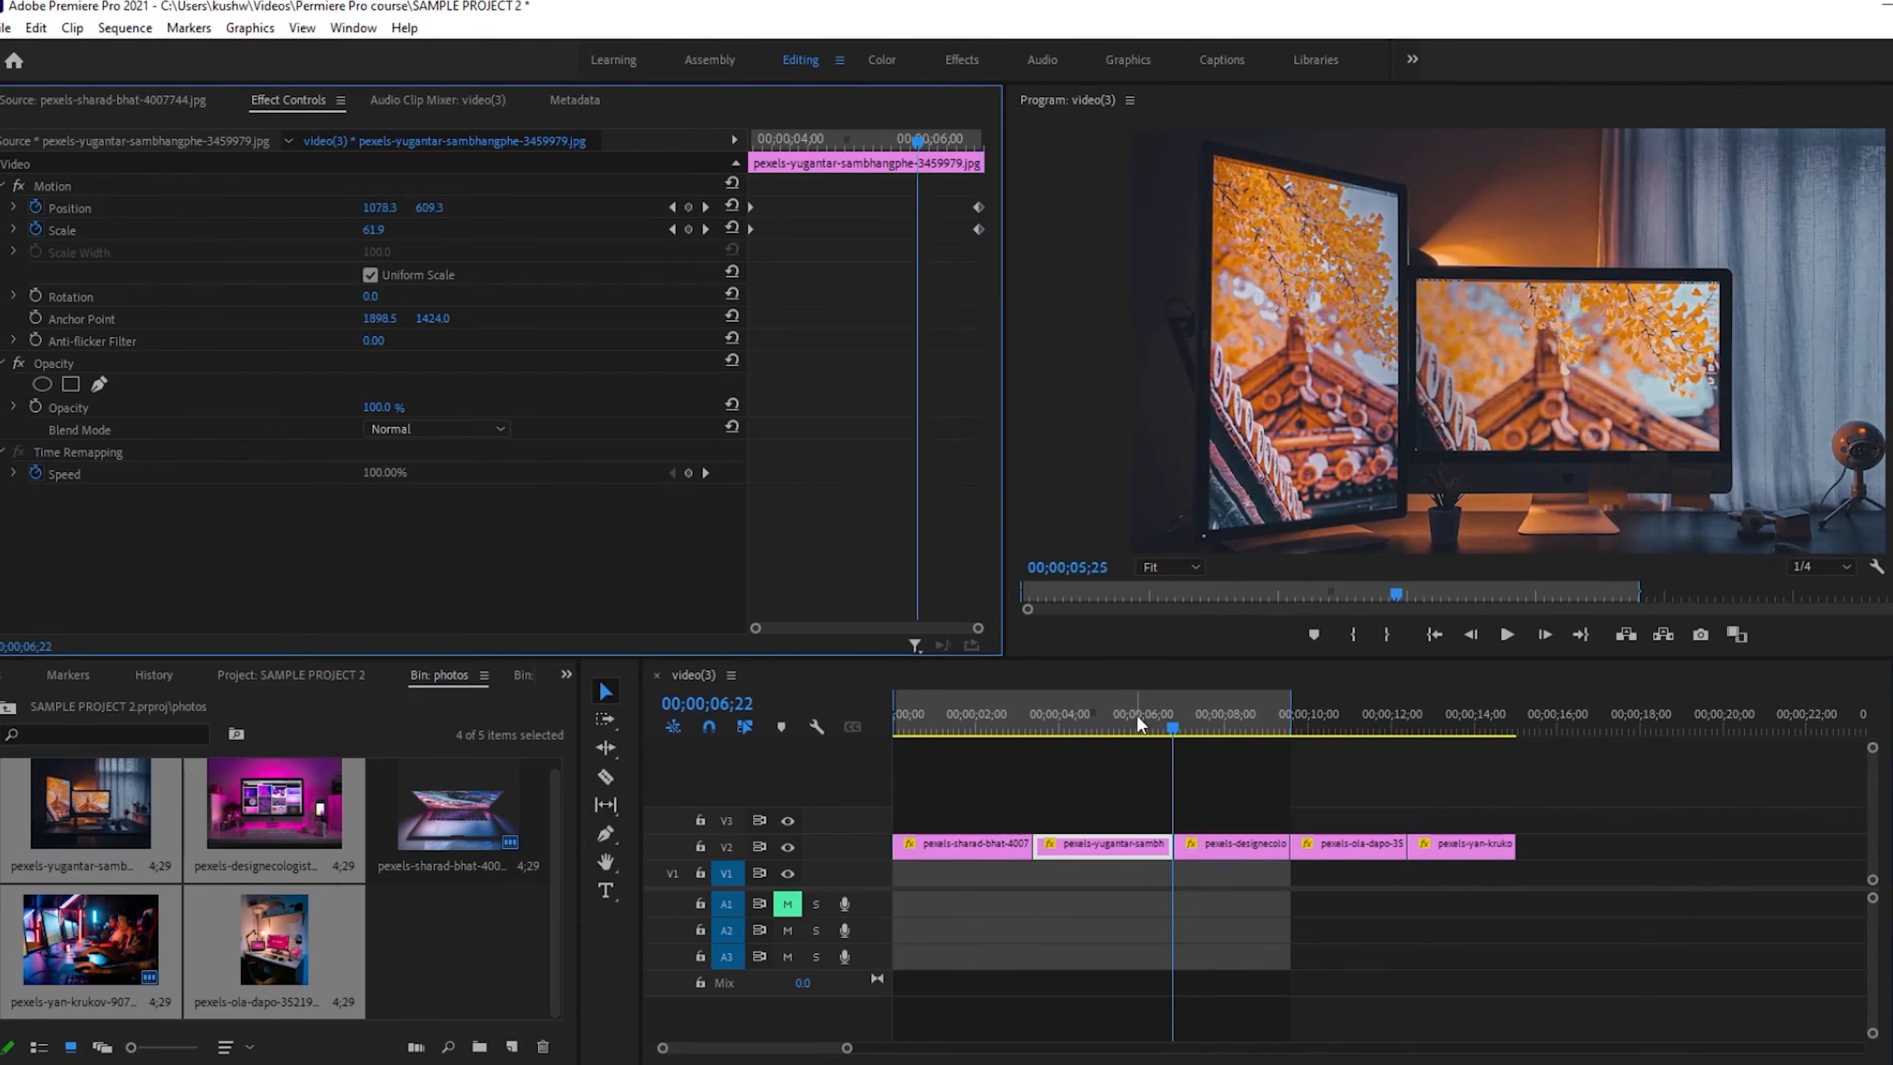
- Play back the second photo's position and scale animation
{"action": "left_click", "coordinate": [1044, 712]}
{"action": "left_click_drag", "start_coordinate": [1044, 712], "coordinate": [993, 714]}
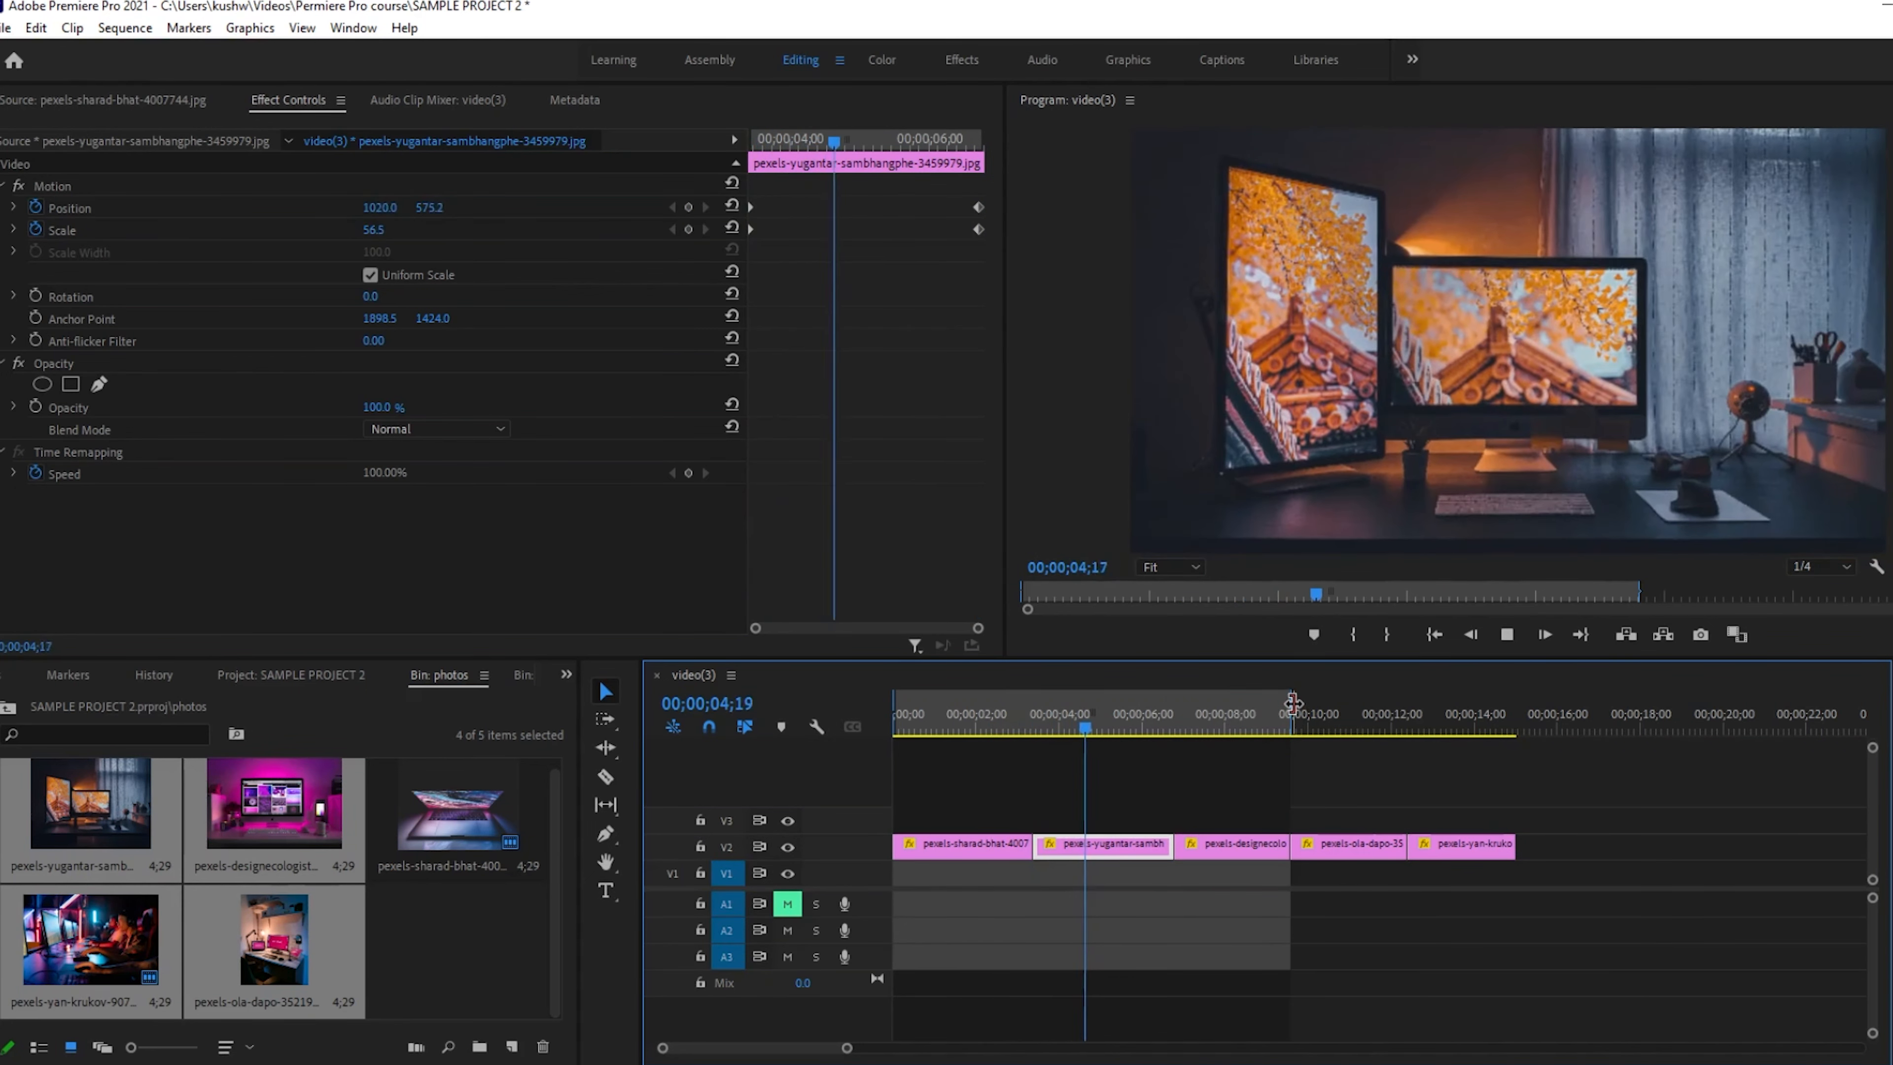
{"action": "key", "text": "space"}
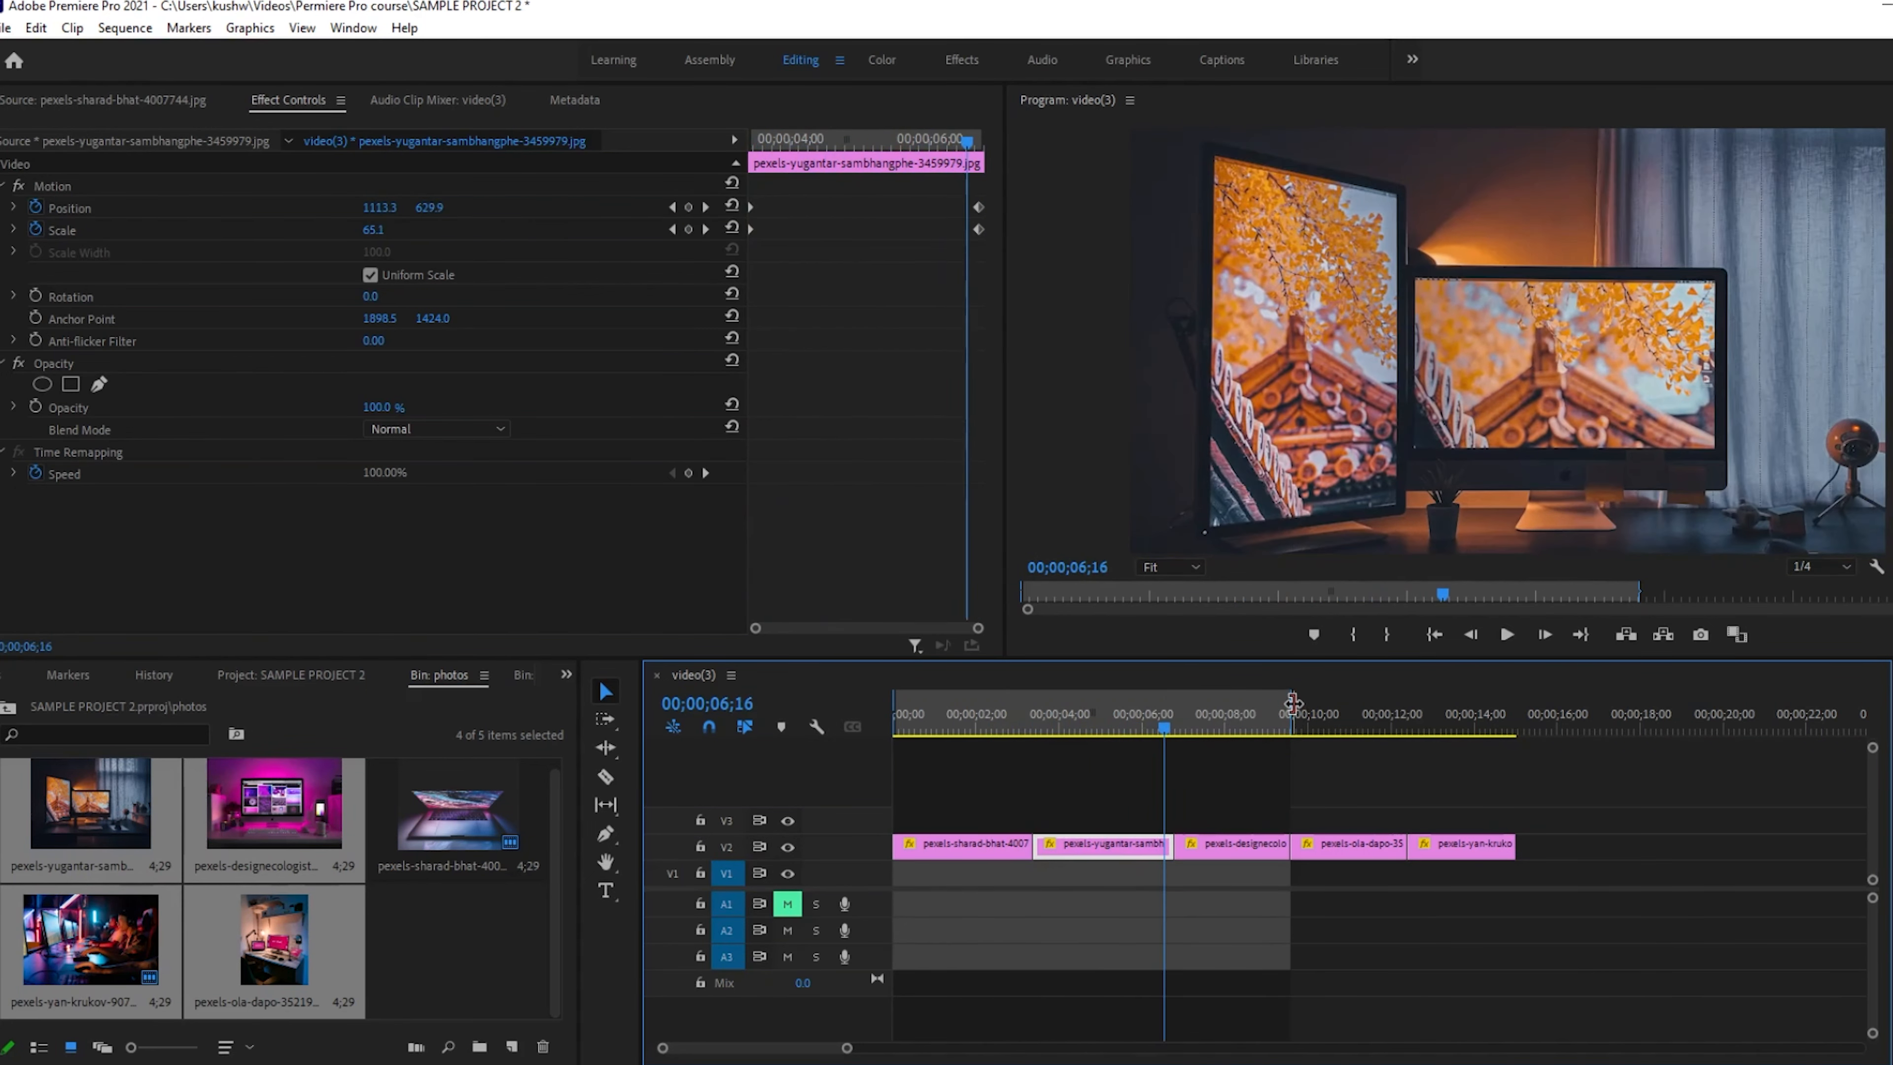
{"action": "key", "text": "space"}
- Turn on Scale and Position keyframing for the third photo at 00;00;06;27, with the starting scale set to 59.9
{"action": "left_click_drag", "start_coordinate": [1193, 736], "coordinate": [1180, 725]}
{"action": "left_click", "coordinate": [1233, 837]}
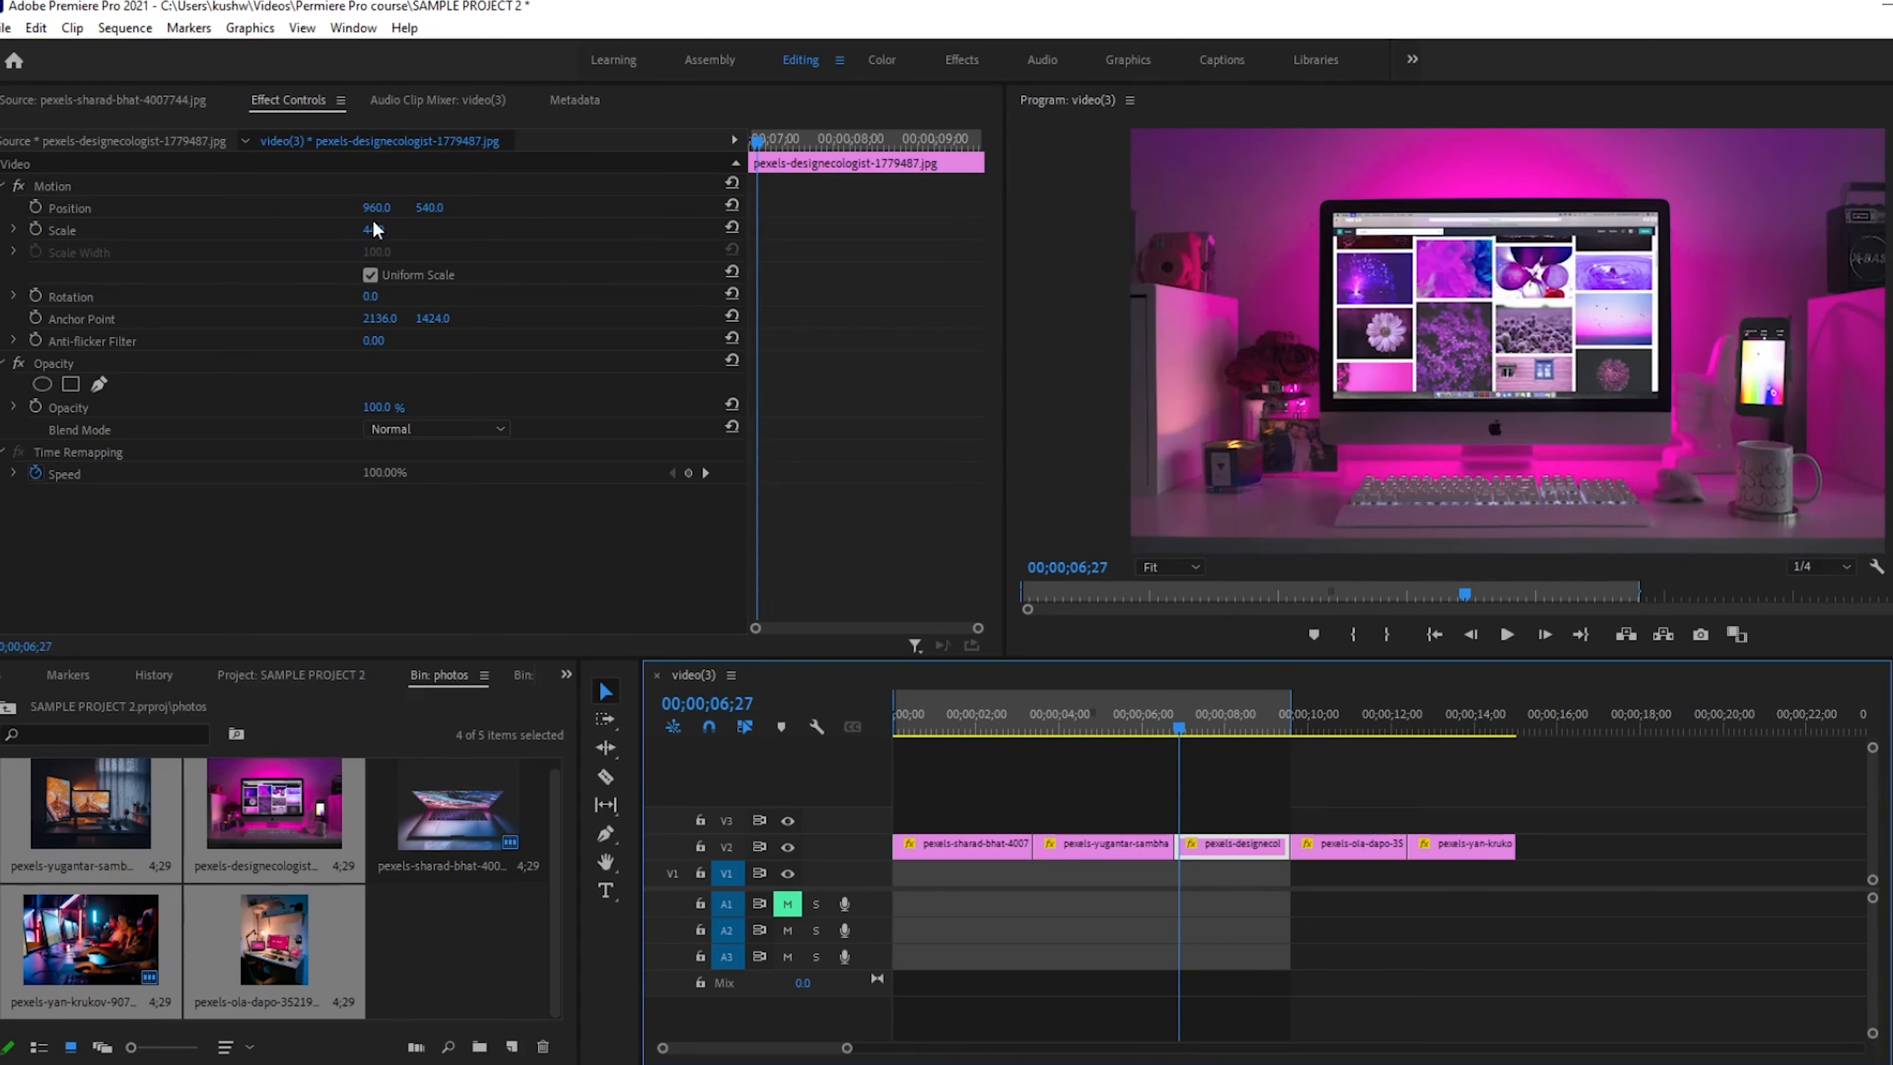
{"action": "left_click", "coordinate": [35, 229]}
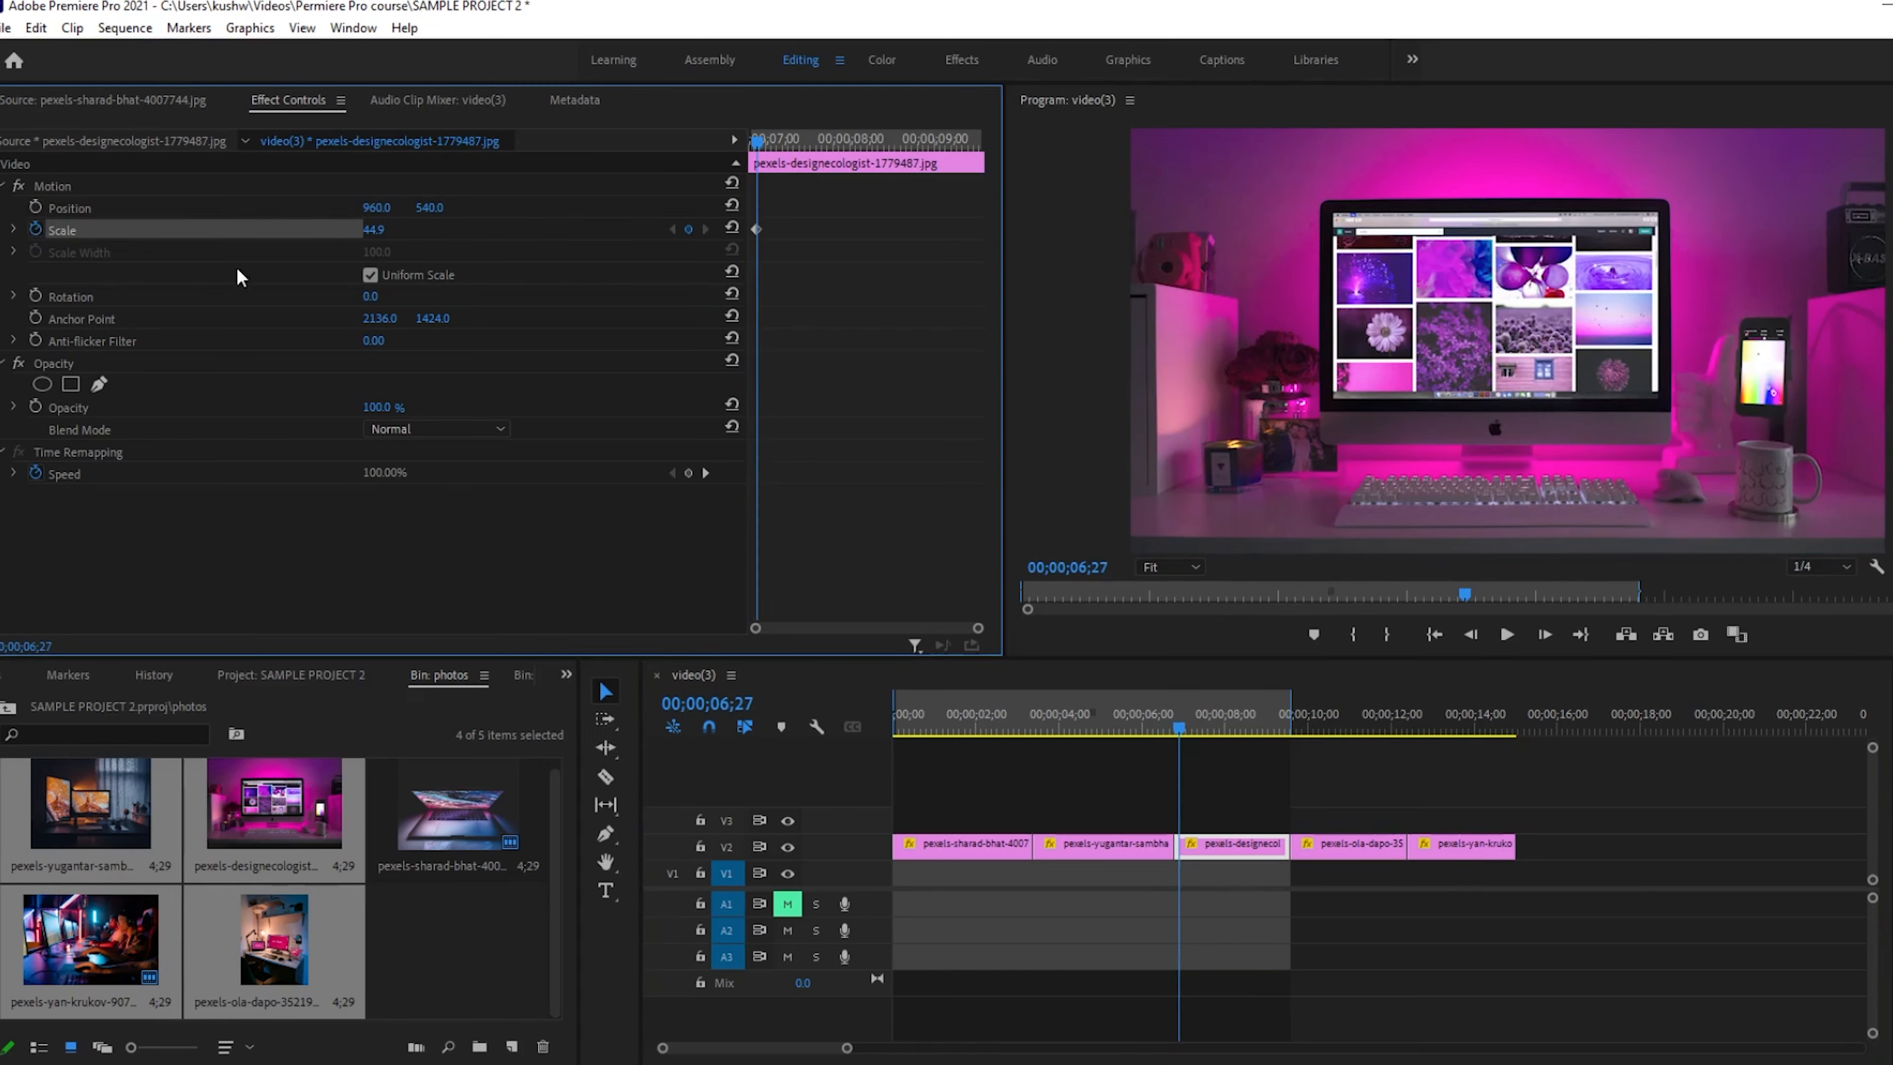
{"action": "left_click_drag", "start_coordinate": [373, 229], "coordinate": [327, 229]}
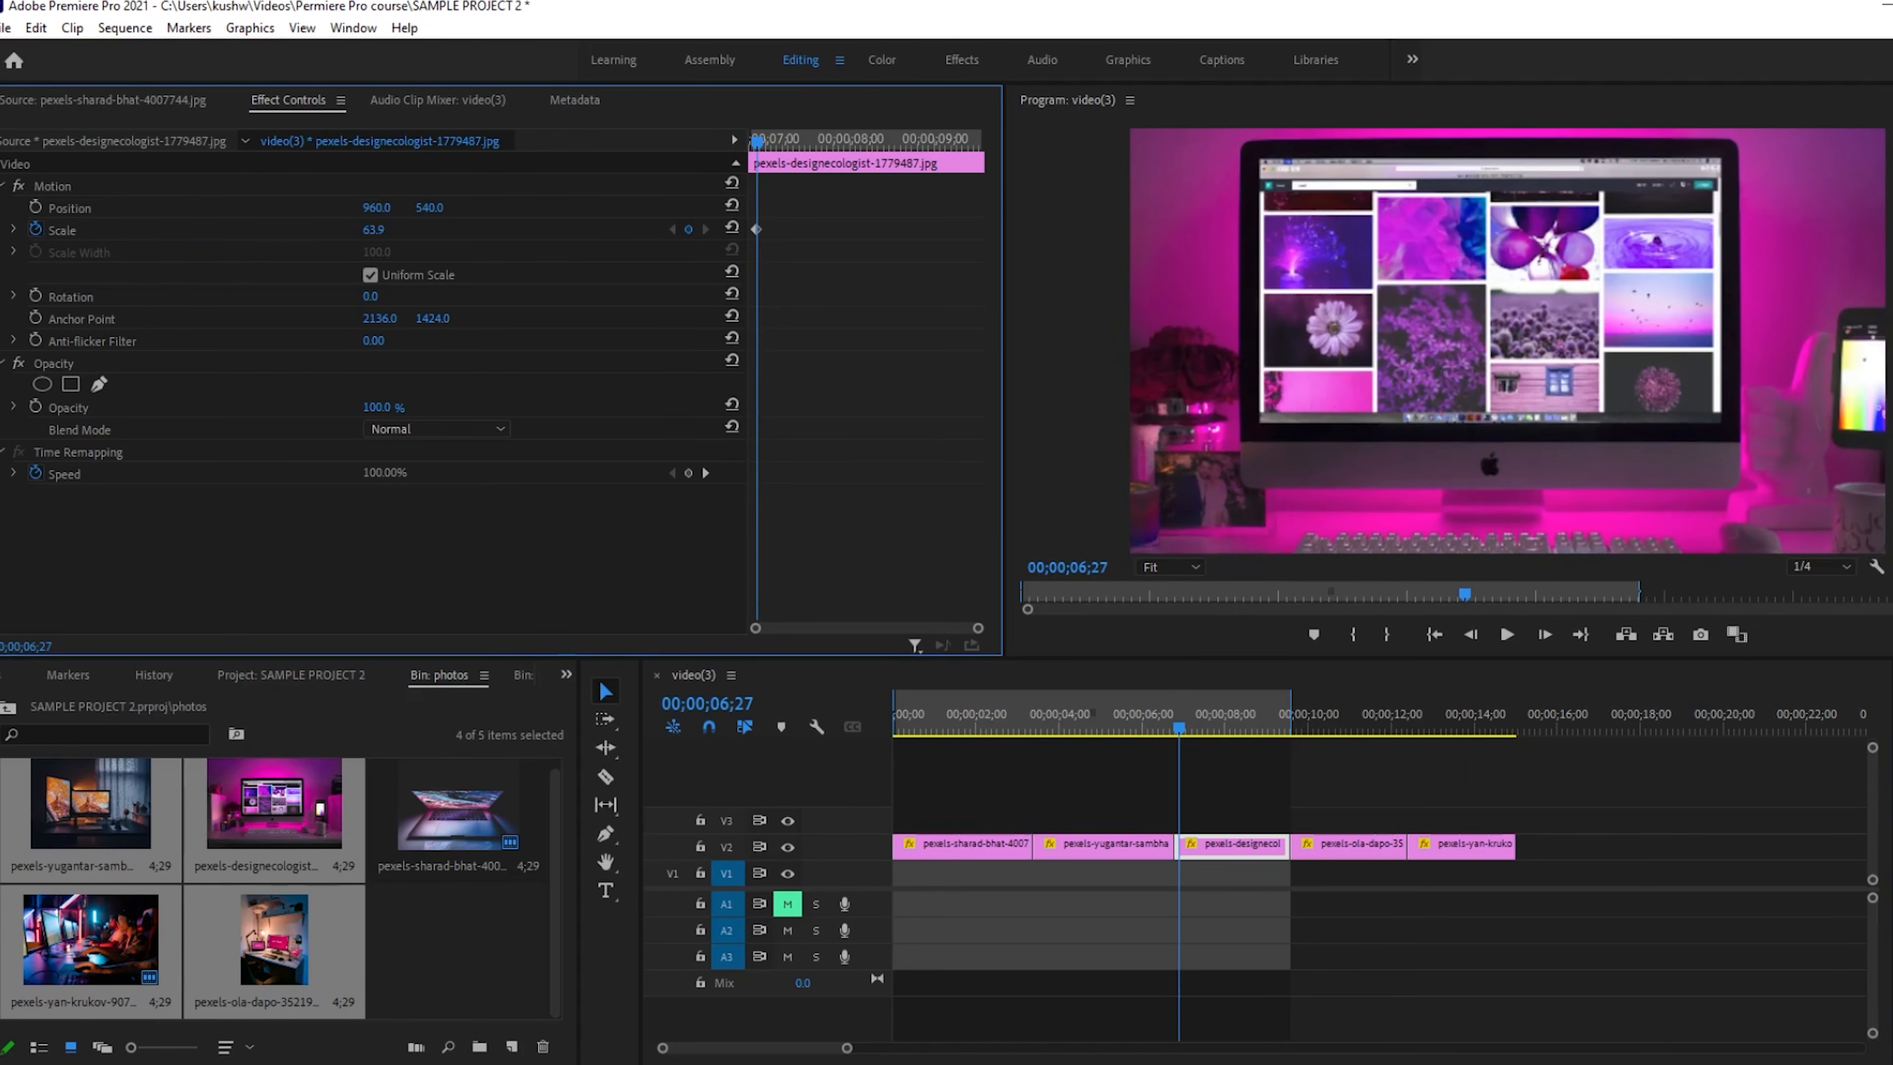
{"action": "left_click", "coordinate": [35, 208]}
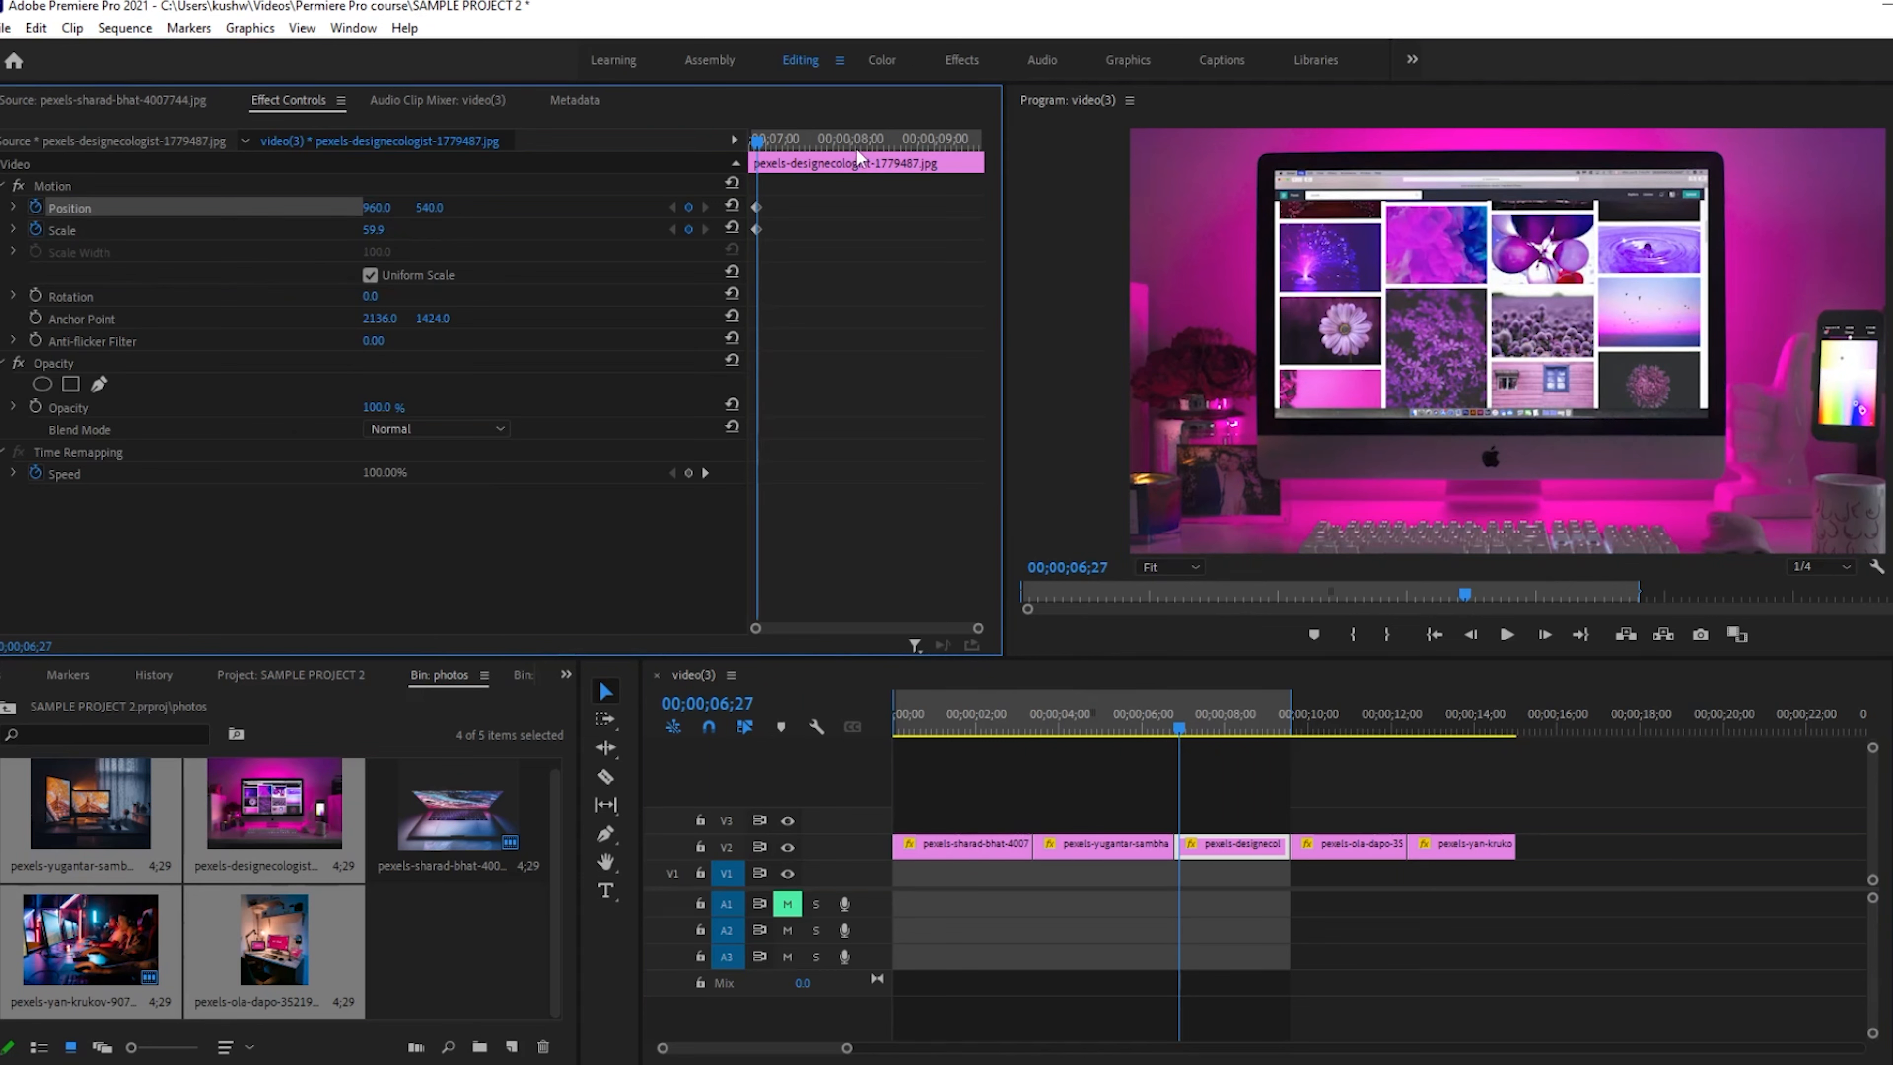
- Set the third photo's scale to 43.9 at 00;00;09;15 and play back its zoom-out
{"action": "left_click_drag", "start_coordinate": [780, 146], "coordinate": [981, 146]}
{"action": "mouse_move", "coordinate": [375, 236]}
{"action": "left_mouse_down"}
{"action": "mouse_move", "coordinate": [348, 236]}
{"action": "mouse_move", "coordinate": [370, 235]}
{"action": "left_mouse_up"}
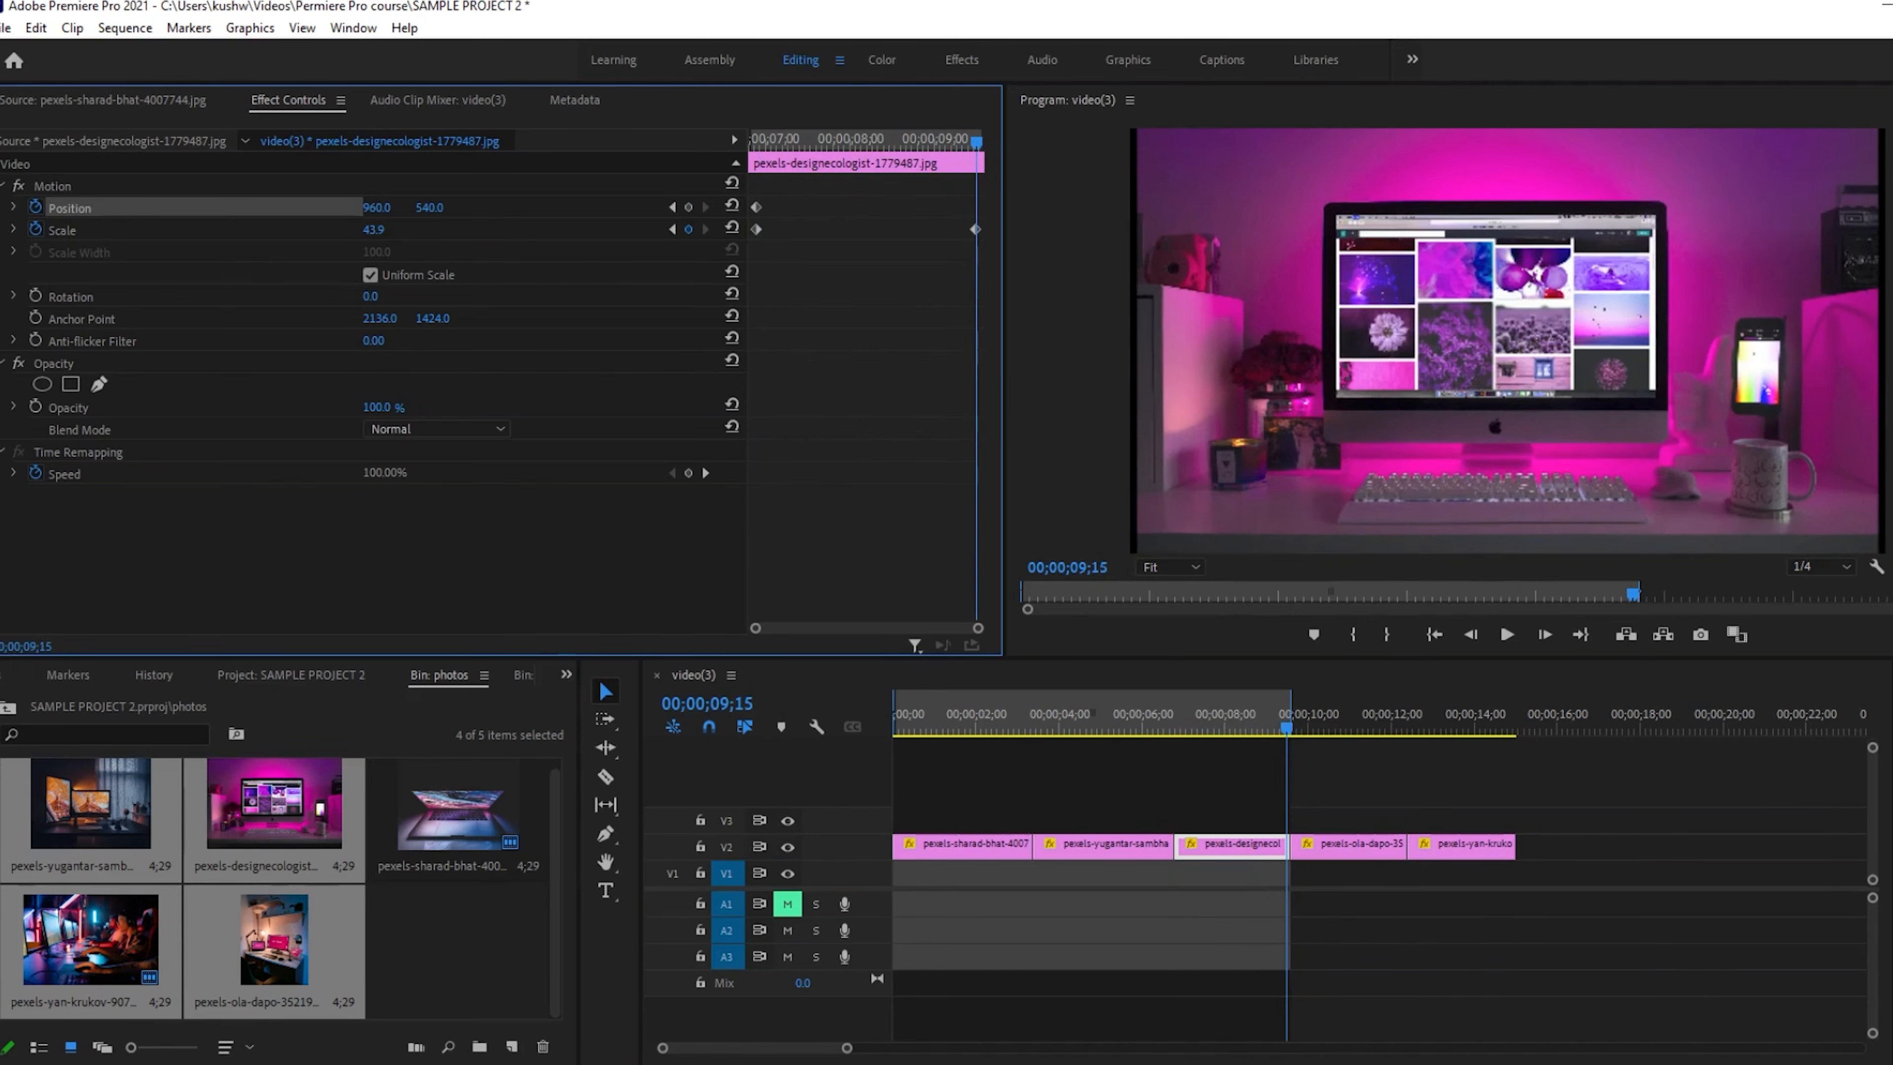
{"action": "left_click", "coordinate": [1145, 723]}
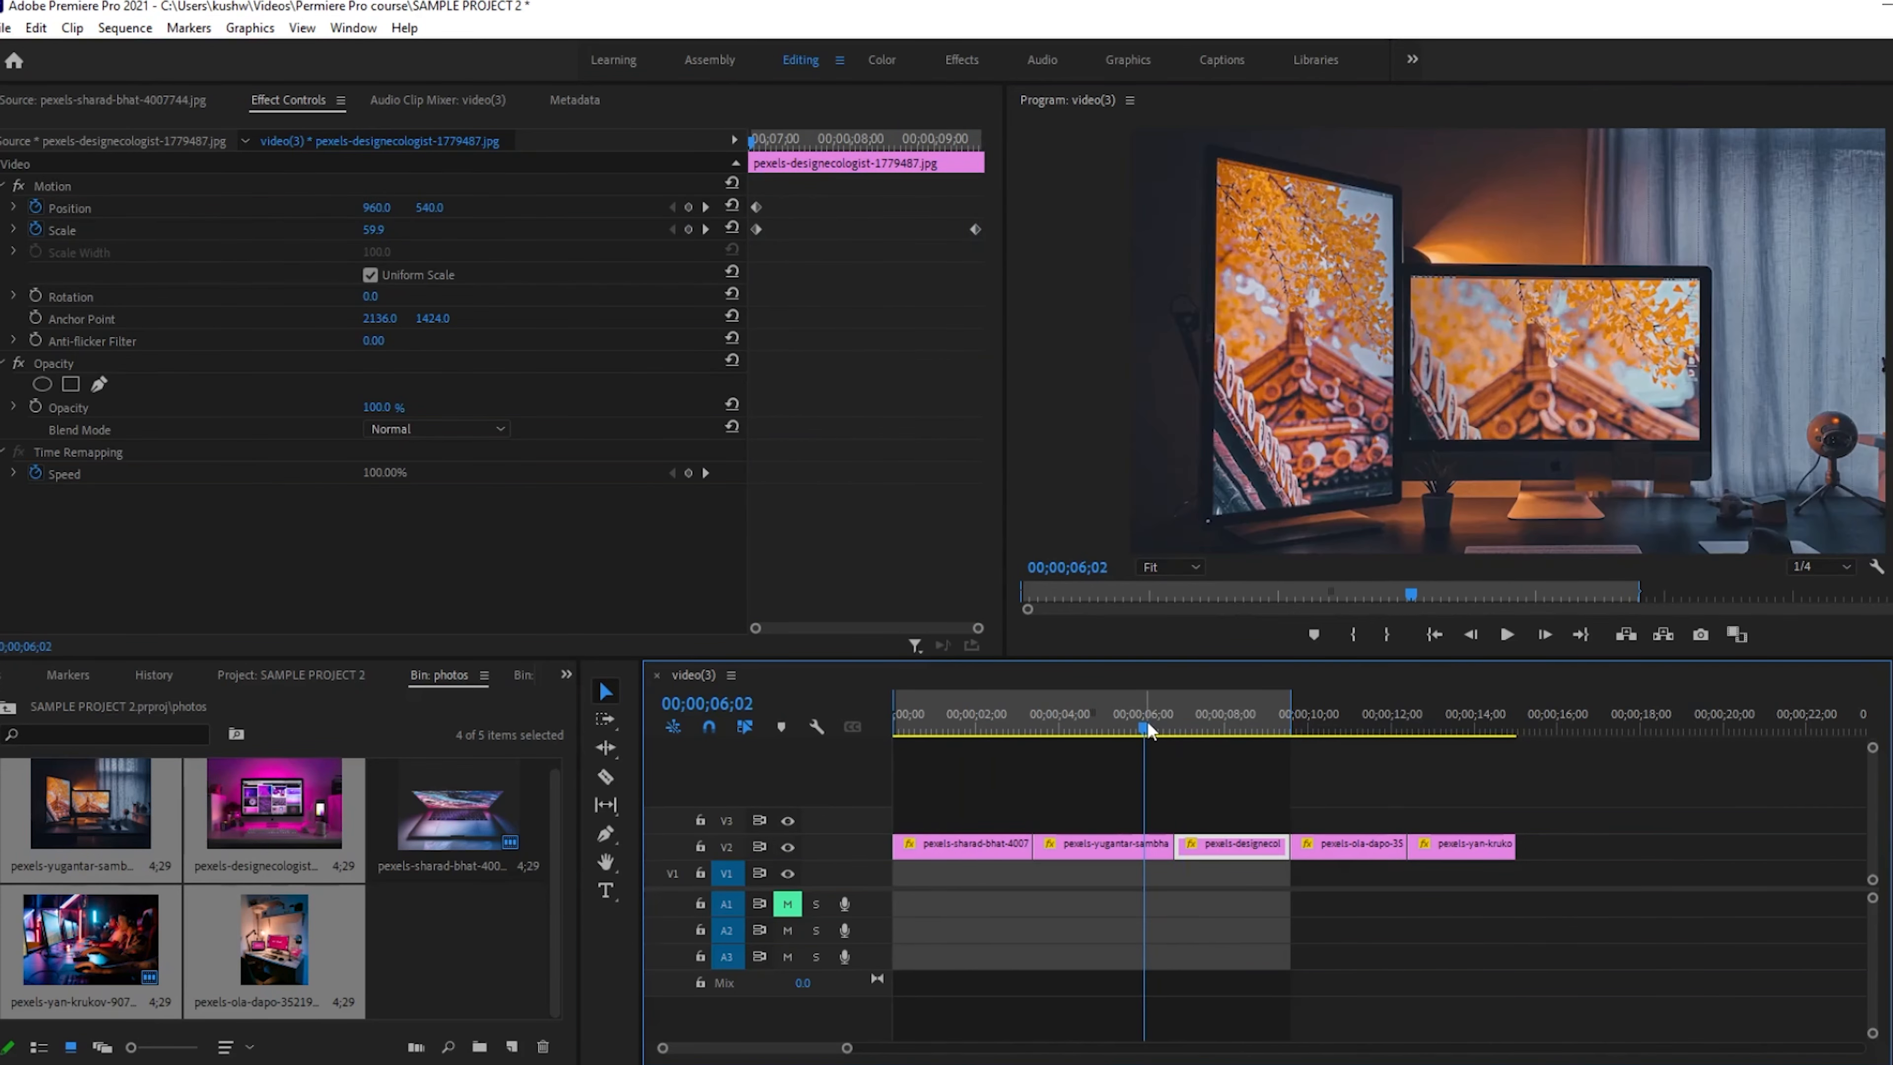
{"action": "key", "text": "space"}
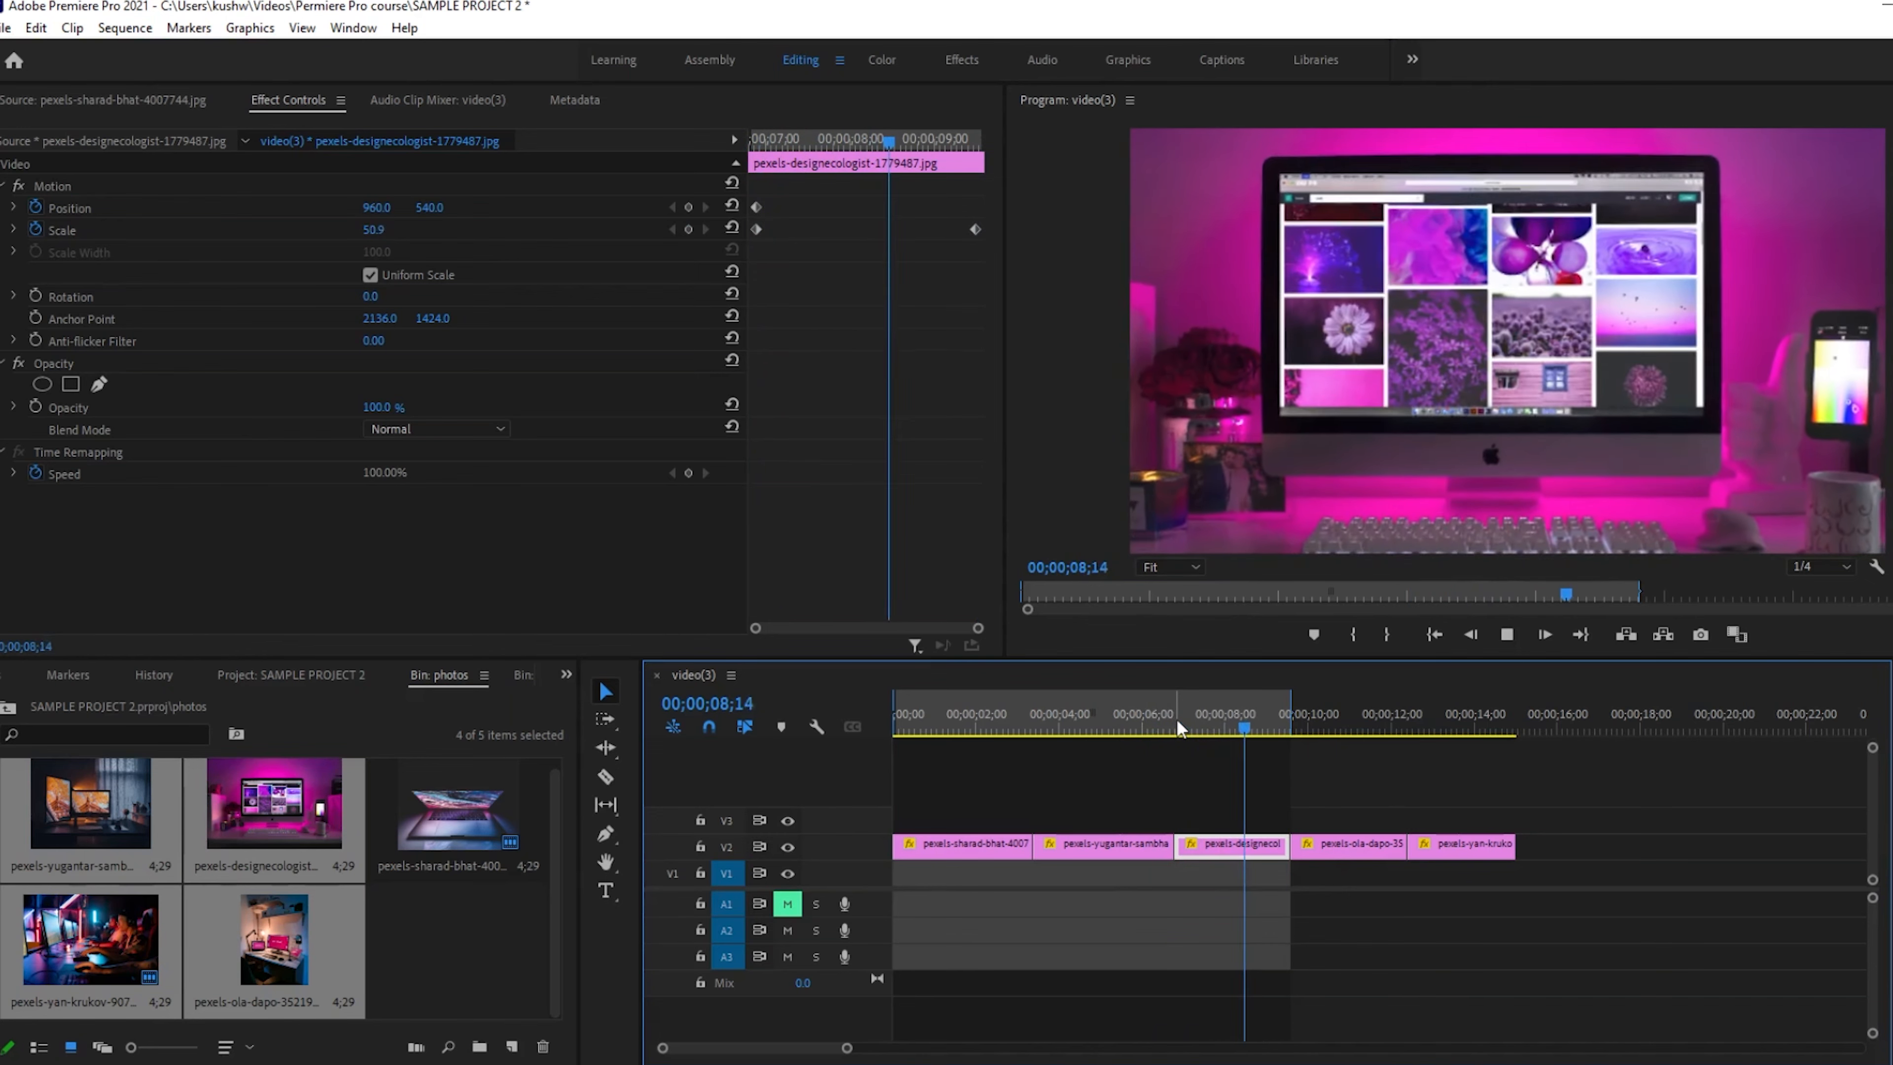
{"action": "key", "text": "space"}
- Keyframe the fourth photo from its existing position and scale at 00;00;09;21 to vertical position 402 and scale 107.9 at 00;00;12;10
{"action": "mouse_move", "coordinate": [1291, 724]}
{"action": "left_mouse_down"}
{"action": "mouse_move", "coordinate": [1259, 732]}
{"action": "mouse_move", "coordinate": [1529, 728]}
{"action": "mouse_move", "coordinate": [1256, 720]}
{"action": "mouse_move", "coordinate": [1300, 715]}
{"action": "left_mouse_up"}
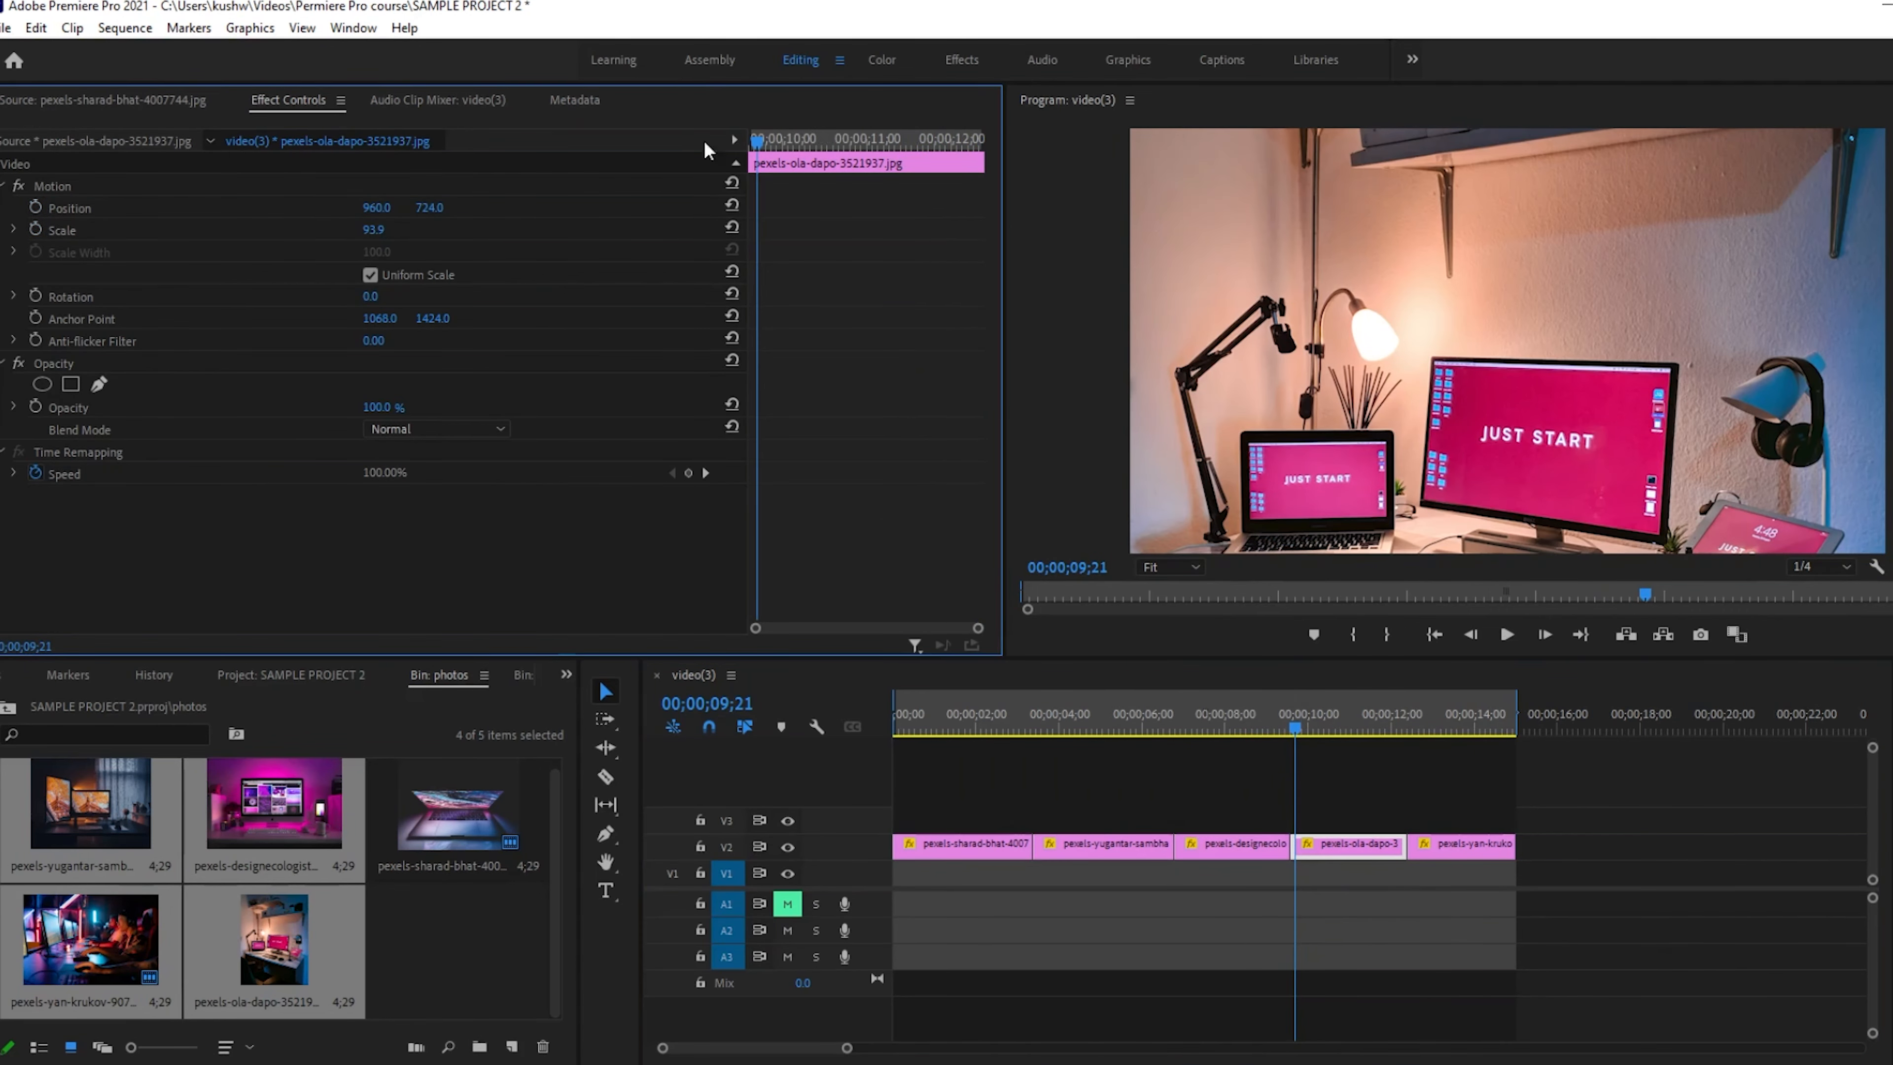
{"action": "left_click", "coordinate": [35, 206]}
{"action": "left_click", "coordinate": [35, 229]}
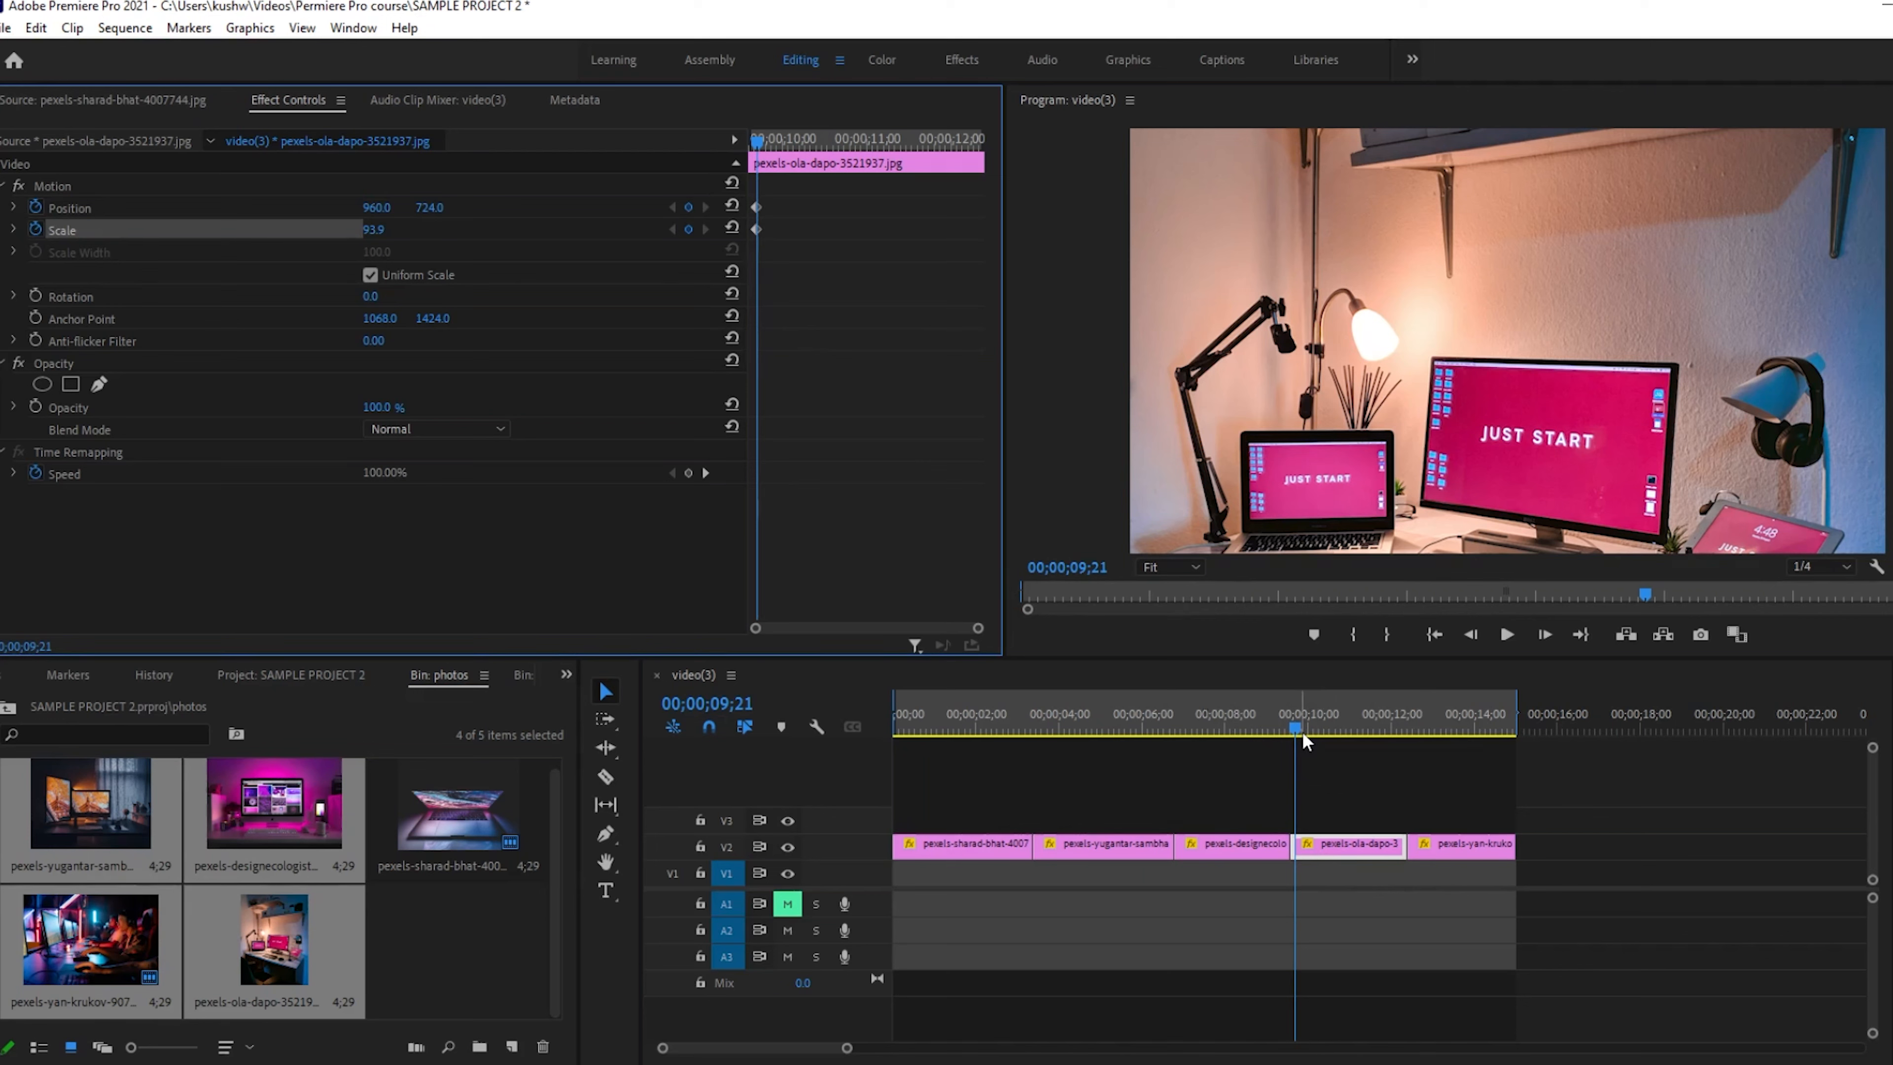
{"action": "left_click_drag", "start_coordinate": [1298, 726], "coordinate": [1409, 723]}
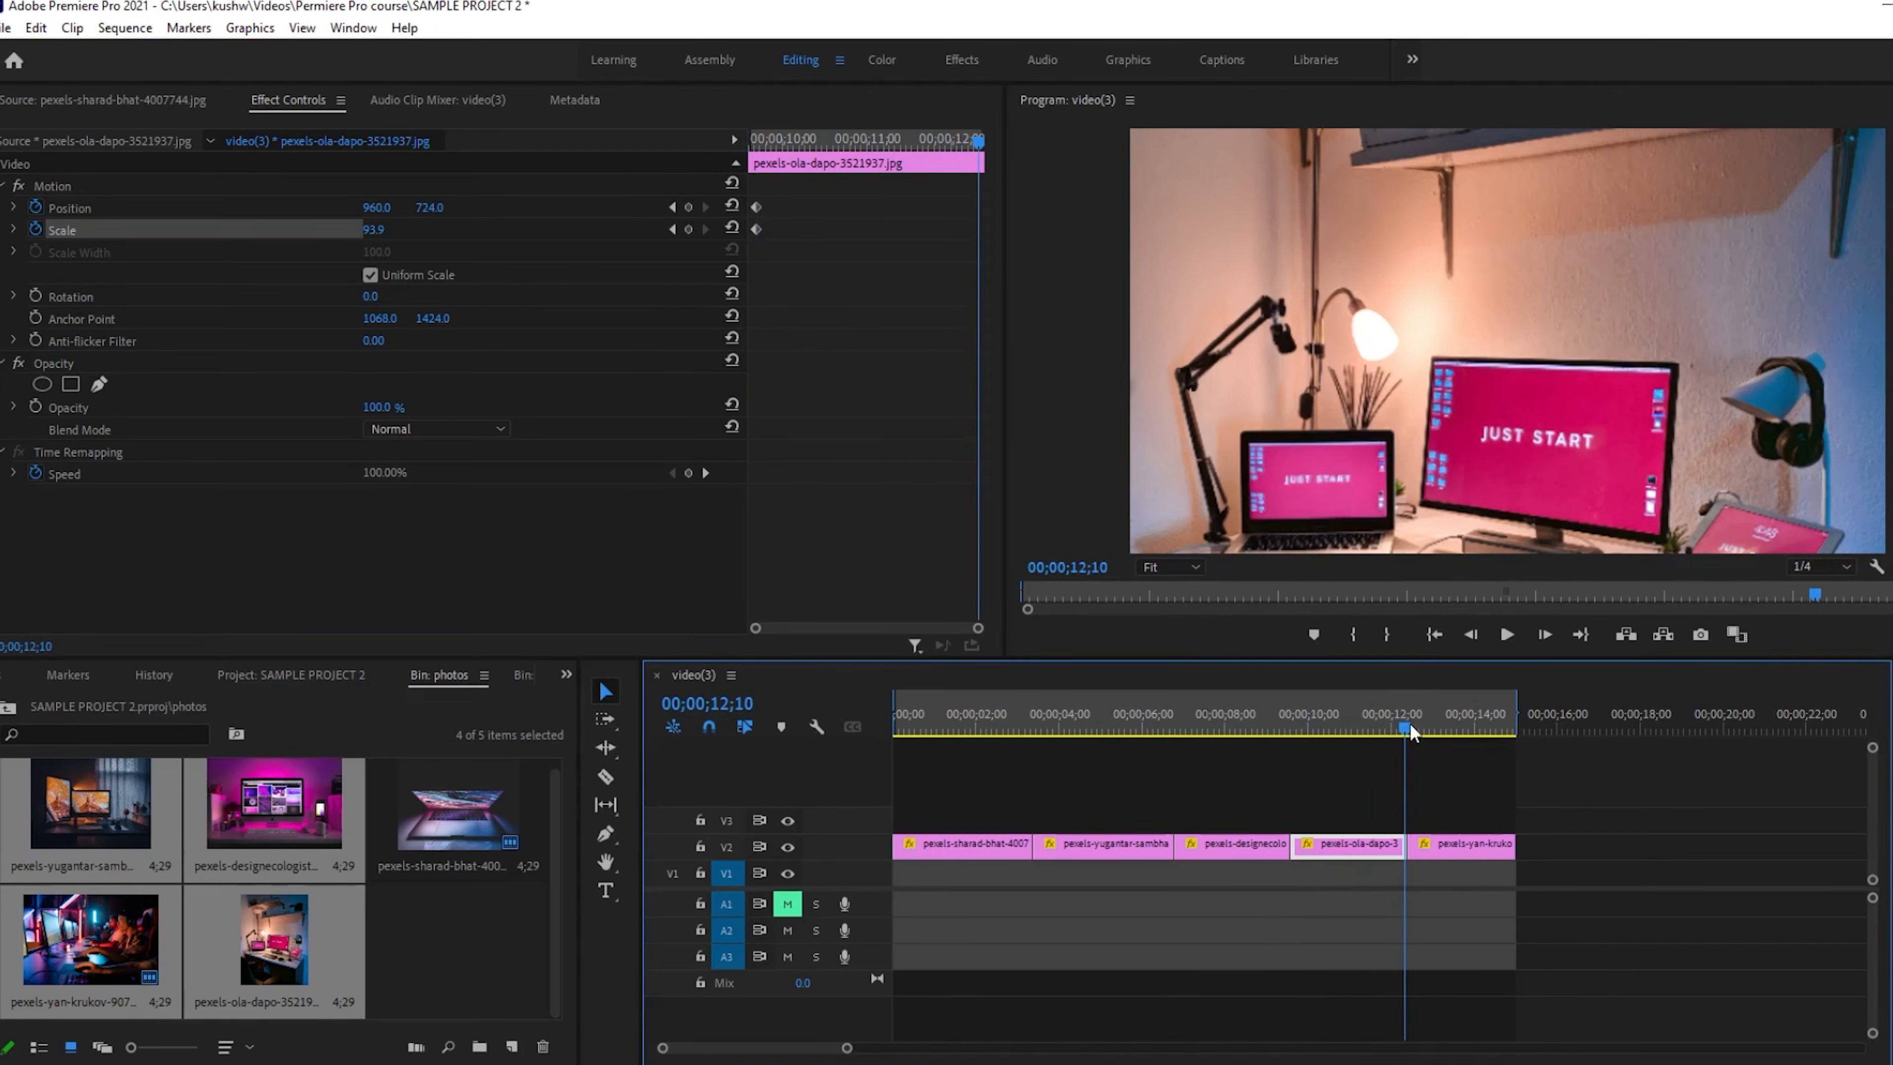
{"action": "left_click", "coordinate": [431, 209]}
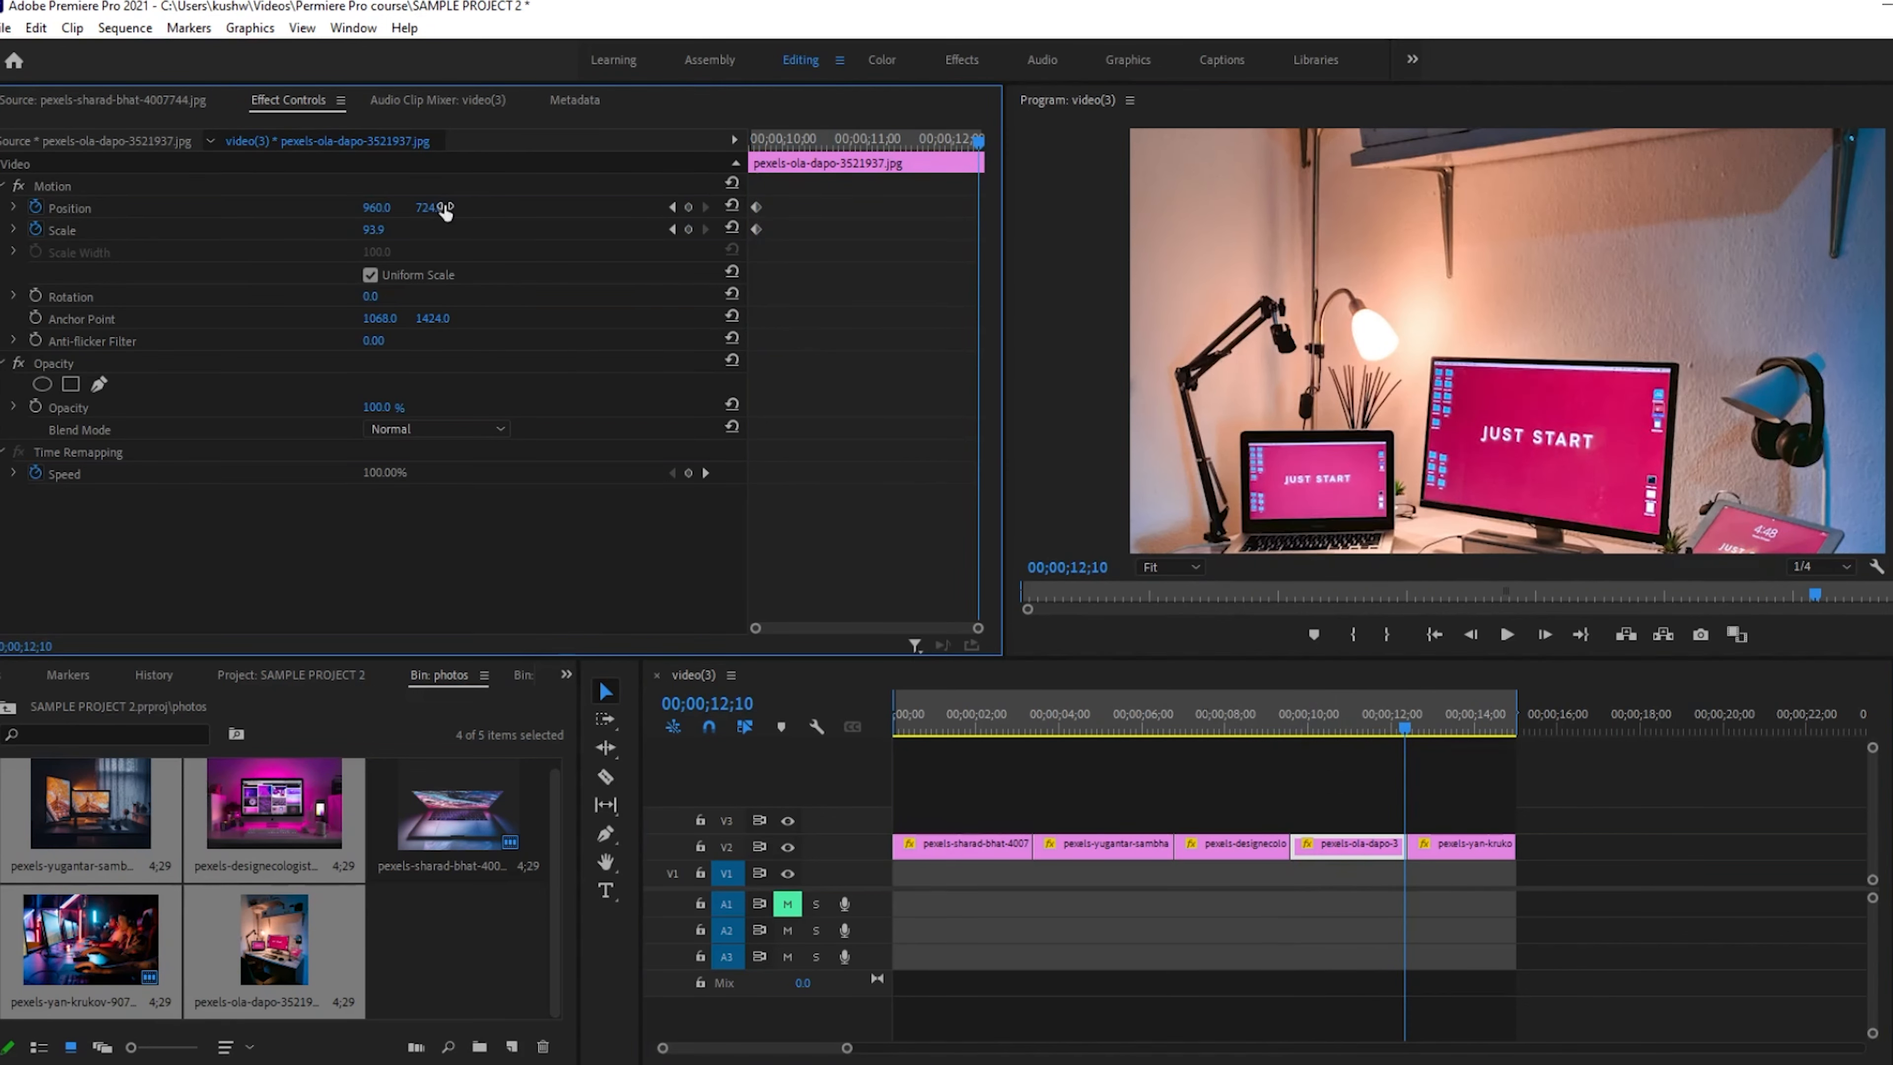
{"action": "left_click_drag", "start_coordinate": [445, 211], "coordinate": [368, 230]}
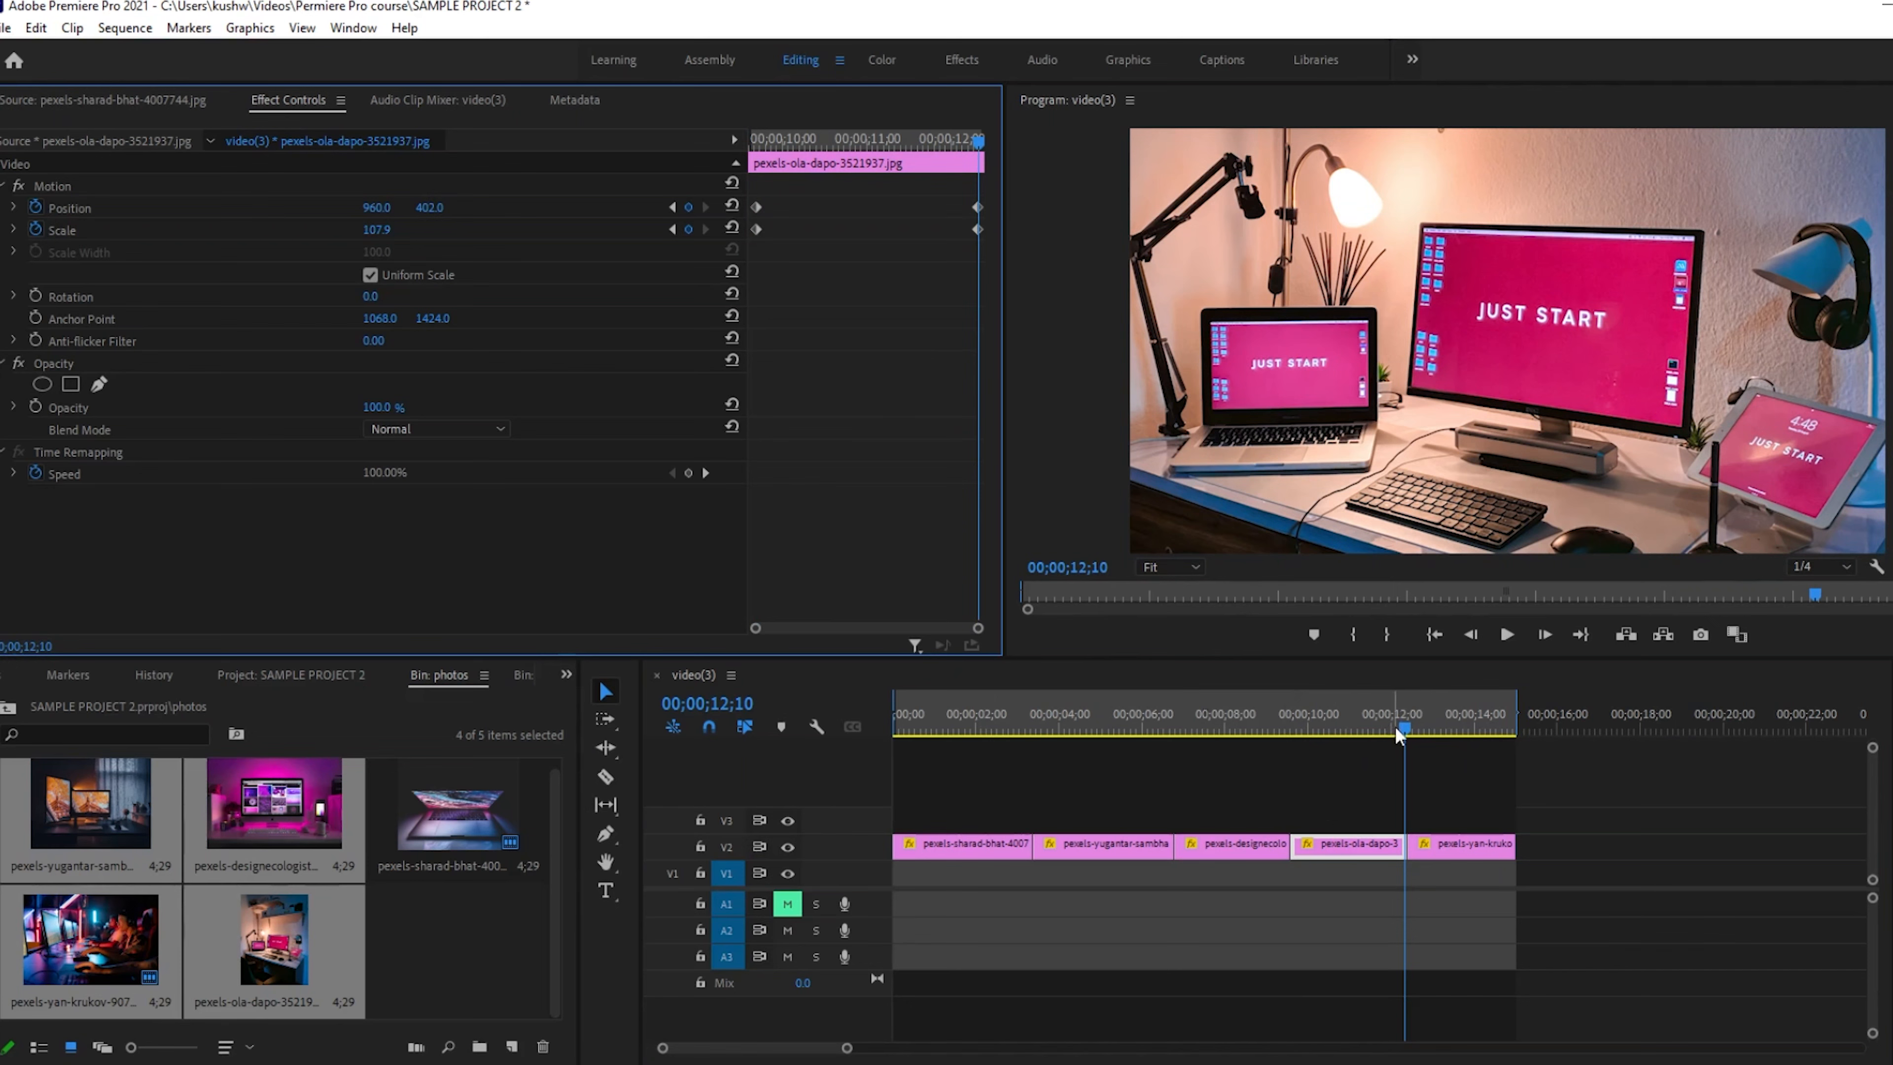
- Keyframe the fifth photo from vertical position 712 and scale 75.9 at 00;00;12;13 to 601 and 47.0 at 00;00;14;29
{"action": "left_click_drag", "start_coordinate": [1394, 726], "coordinate": [1409, 681]}
{"action": "left_click", "coordinate": [1460, 851]}
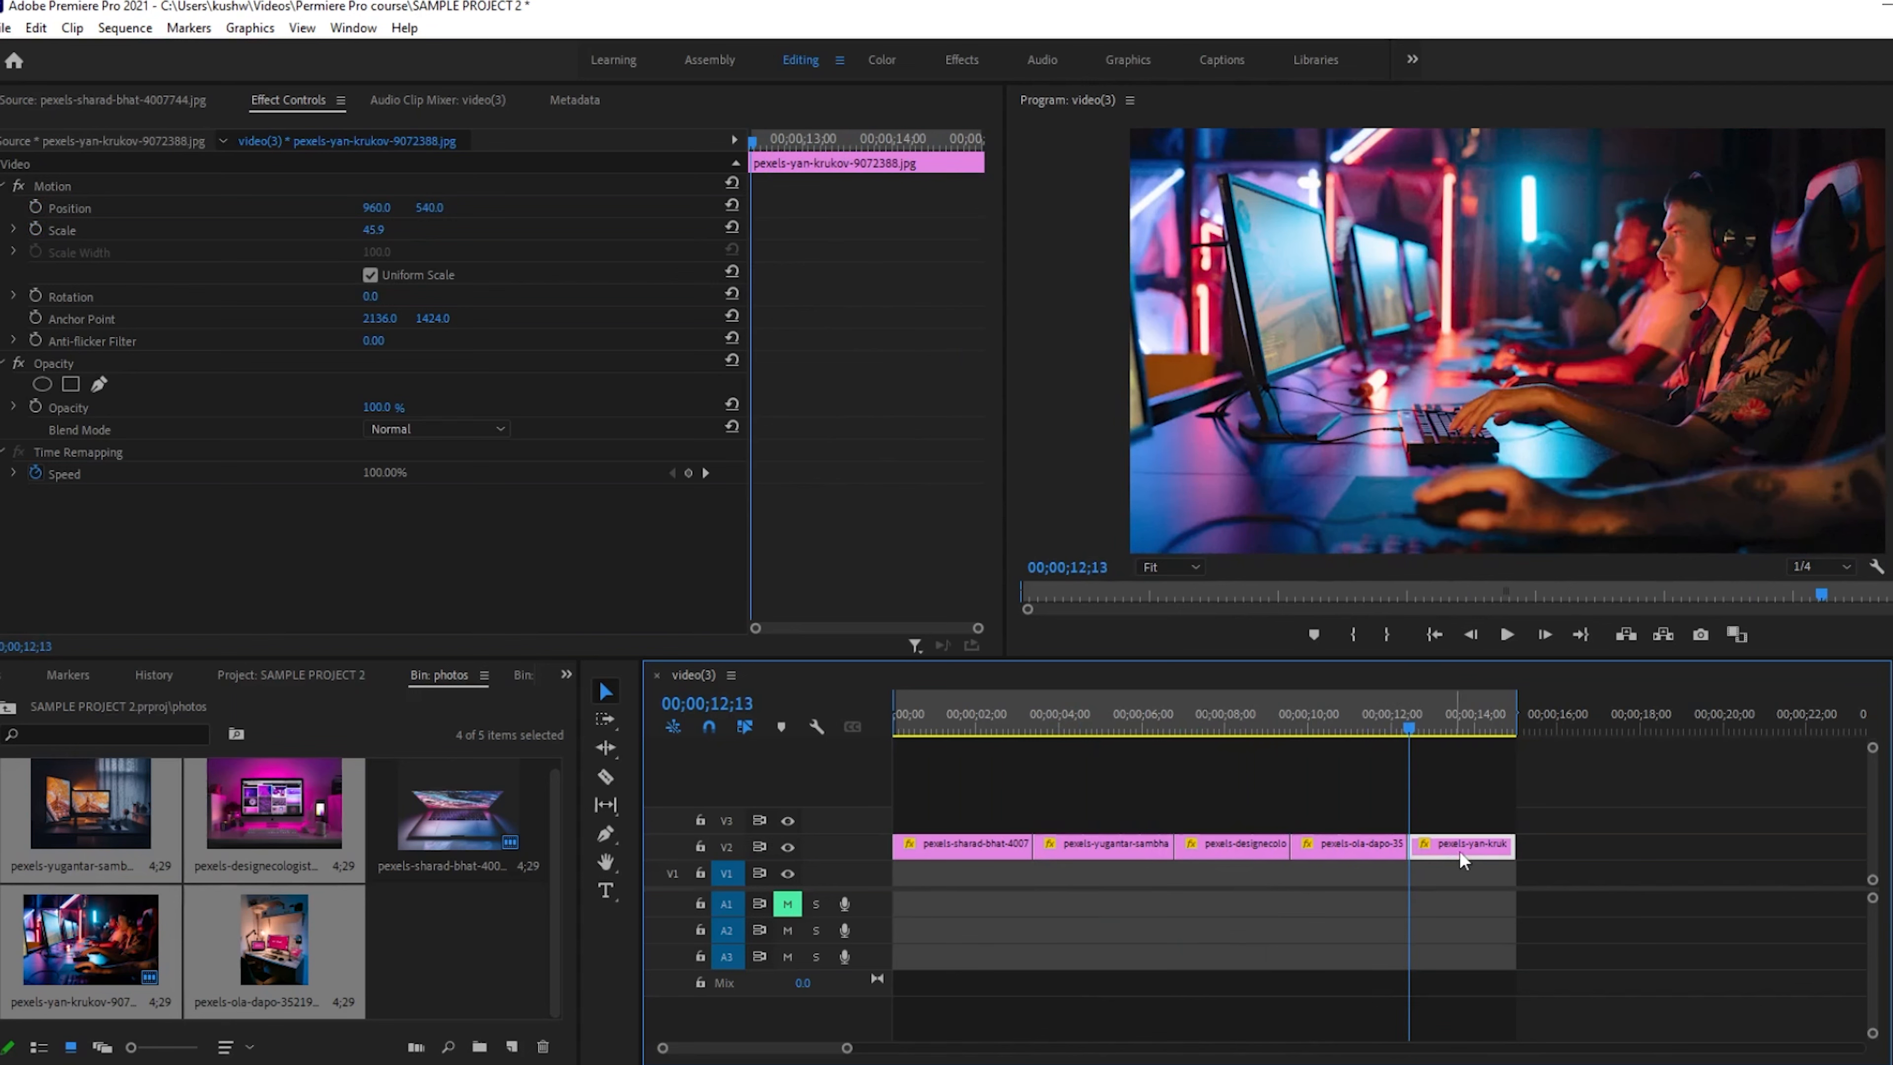
{"action": "left_click", "coordinate": [35, 208]}
{"action": "left_click", "coordinate": [35, 228]}
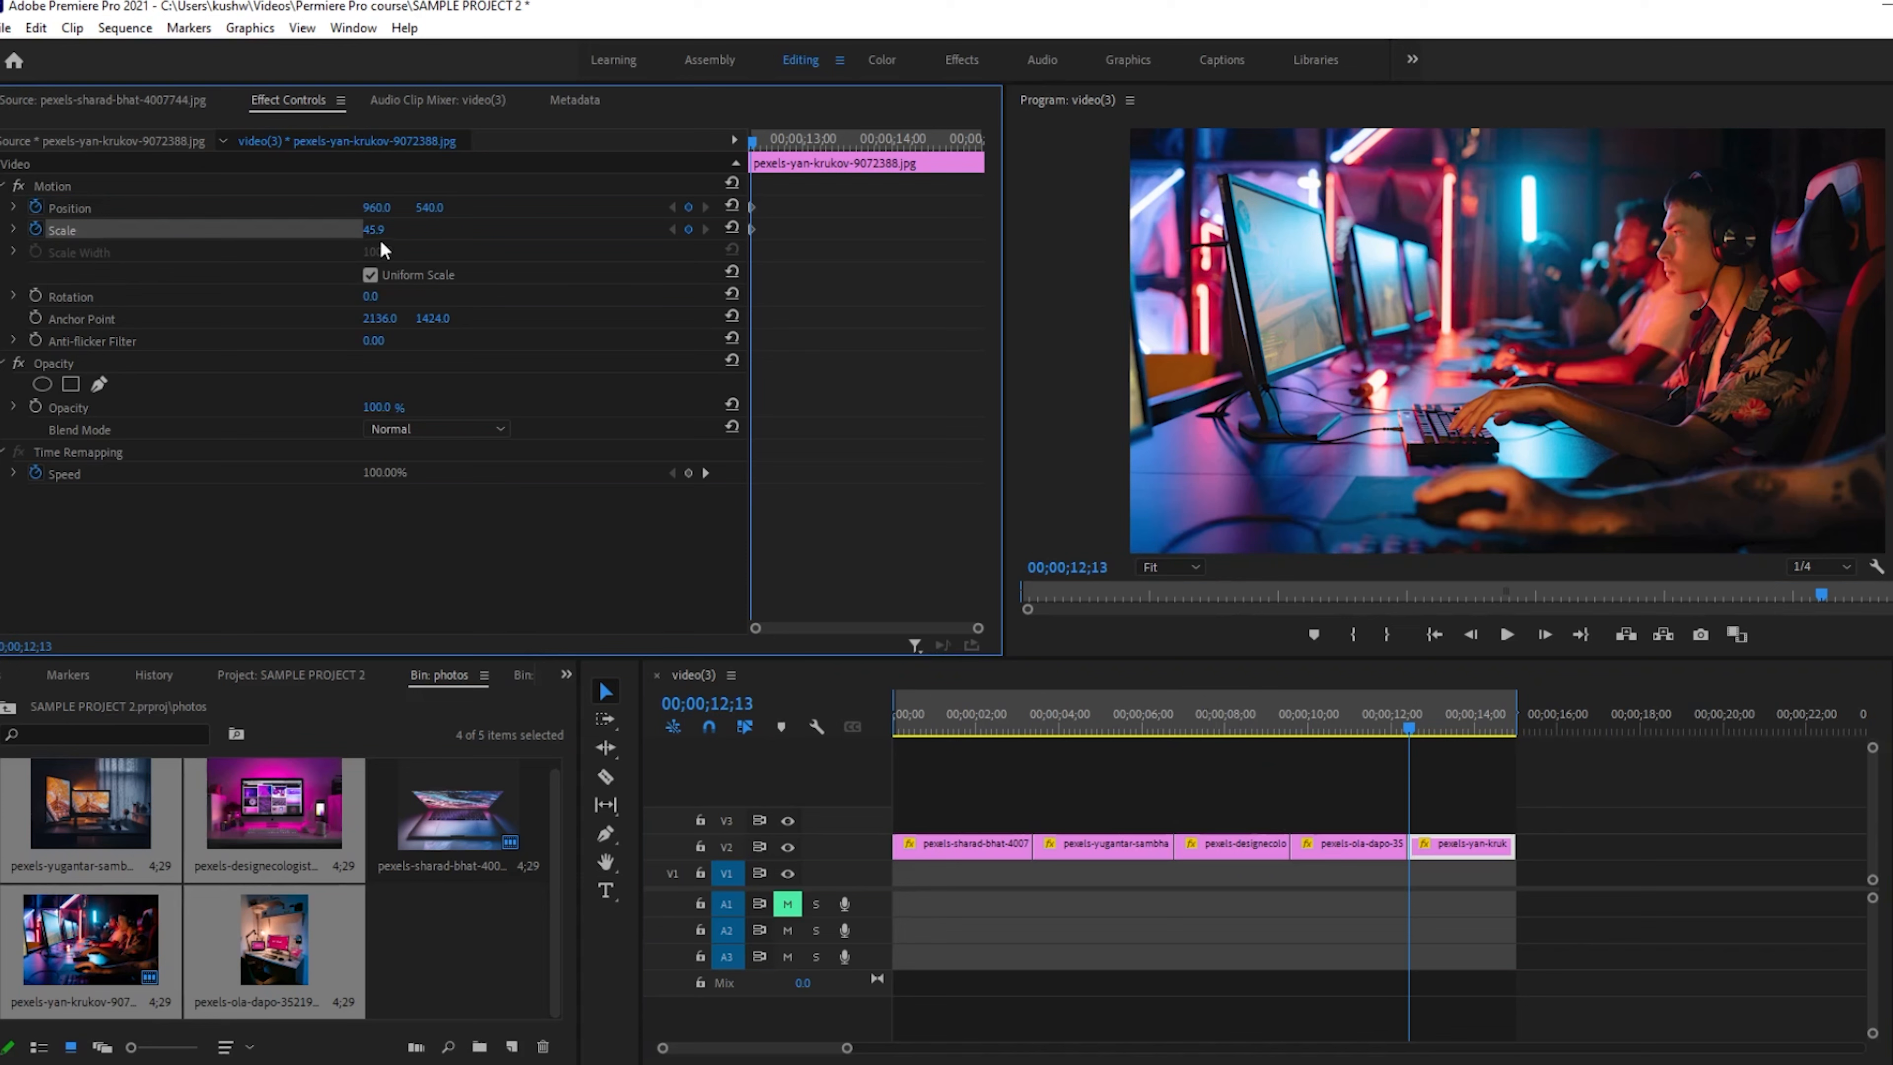
{"action": "left_click_drag", "start_coordinate": [373, 229], "coordinate": [297, 231]}
{"action": "left_click", "coordinate": [482, 241]}
{"action": "left_click_drag", "start_coordinate": [430, 207], "coordinate": [564, 208]}
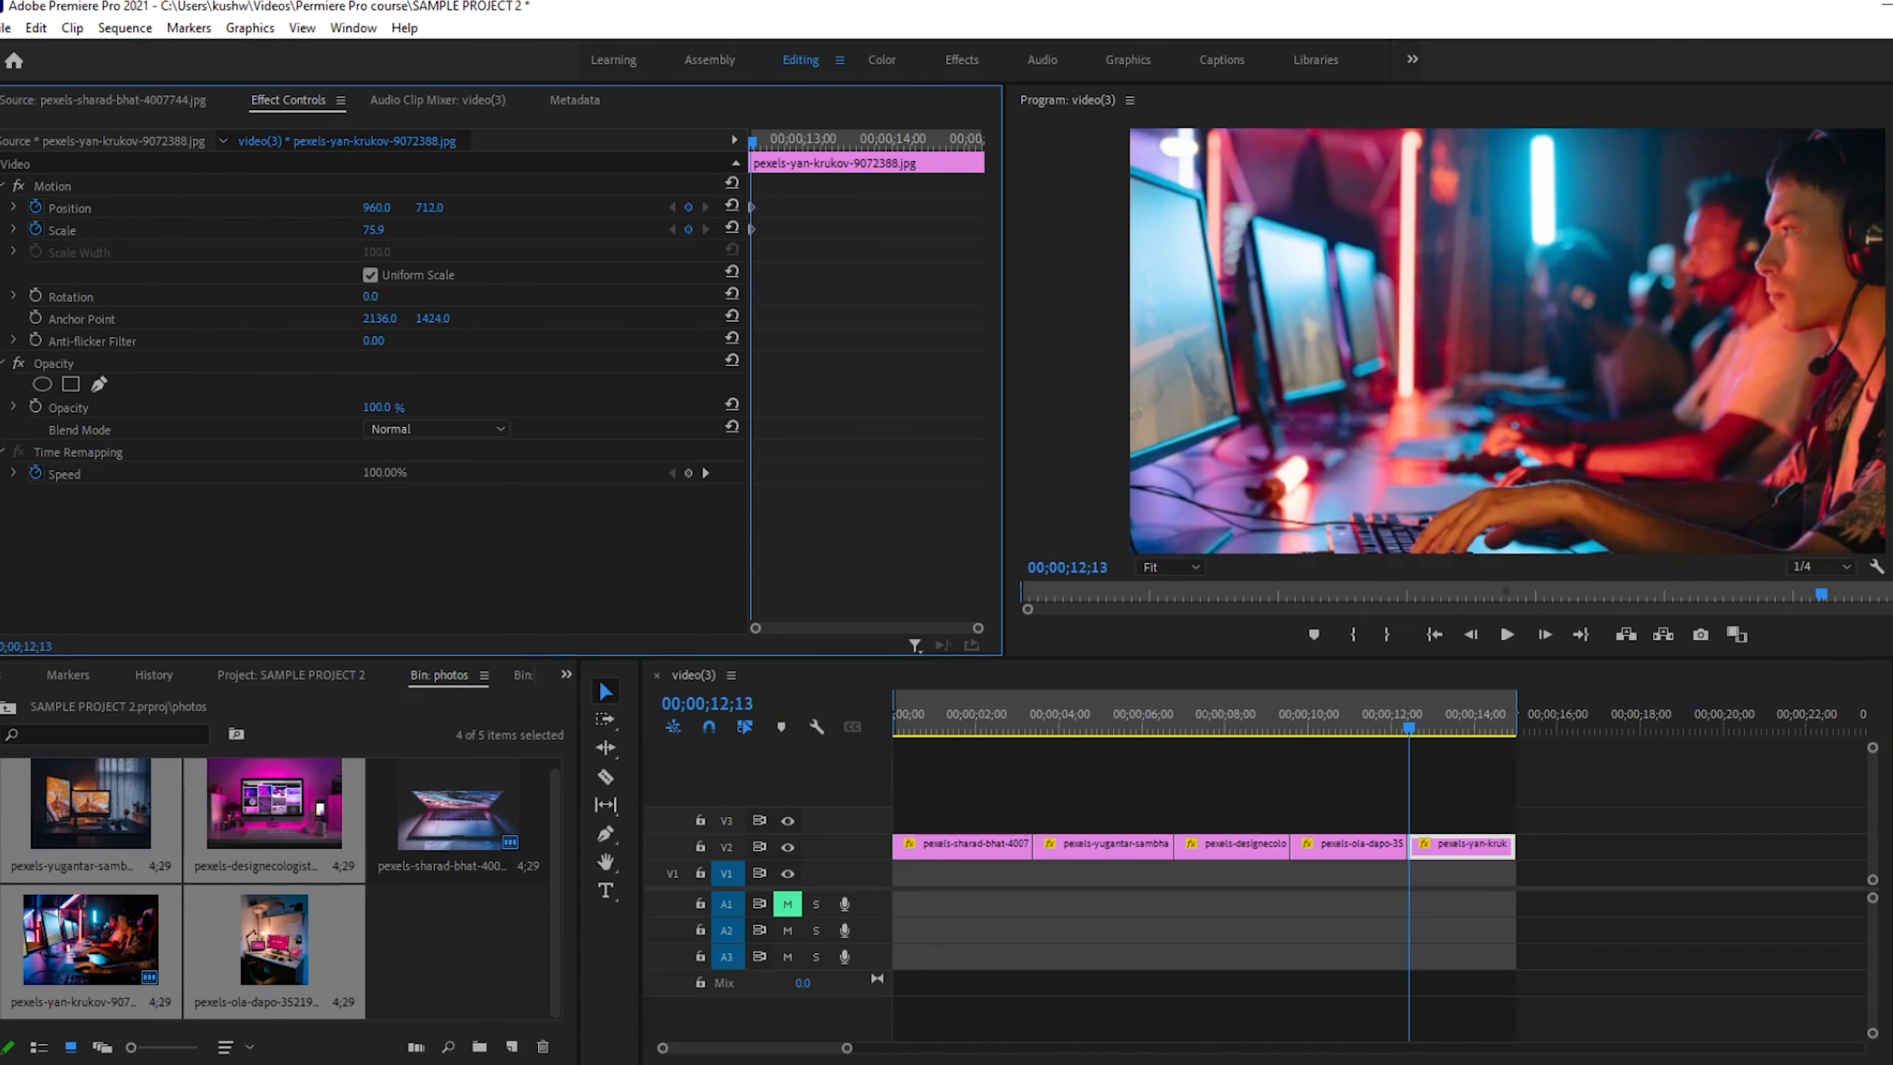
{"action": "left_click_drag", "start_coordinate": [1465, 737], "coordinate": [1517, 718]}
{"action": "mouse_move", "coordinate": [367, 238]}
{"action": "left_mouse_down"}
{"action": "mouse_move", "coordinate": [345, 239]}
{"action": "mouse_move", "coordinate": [369, 209]}
{"action": "mouse_move", "coordinate": [352, 209]}
{"action": "left_mouse_up"}
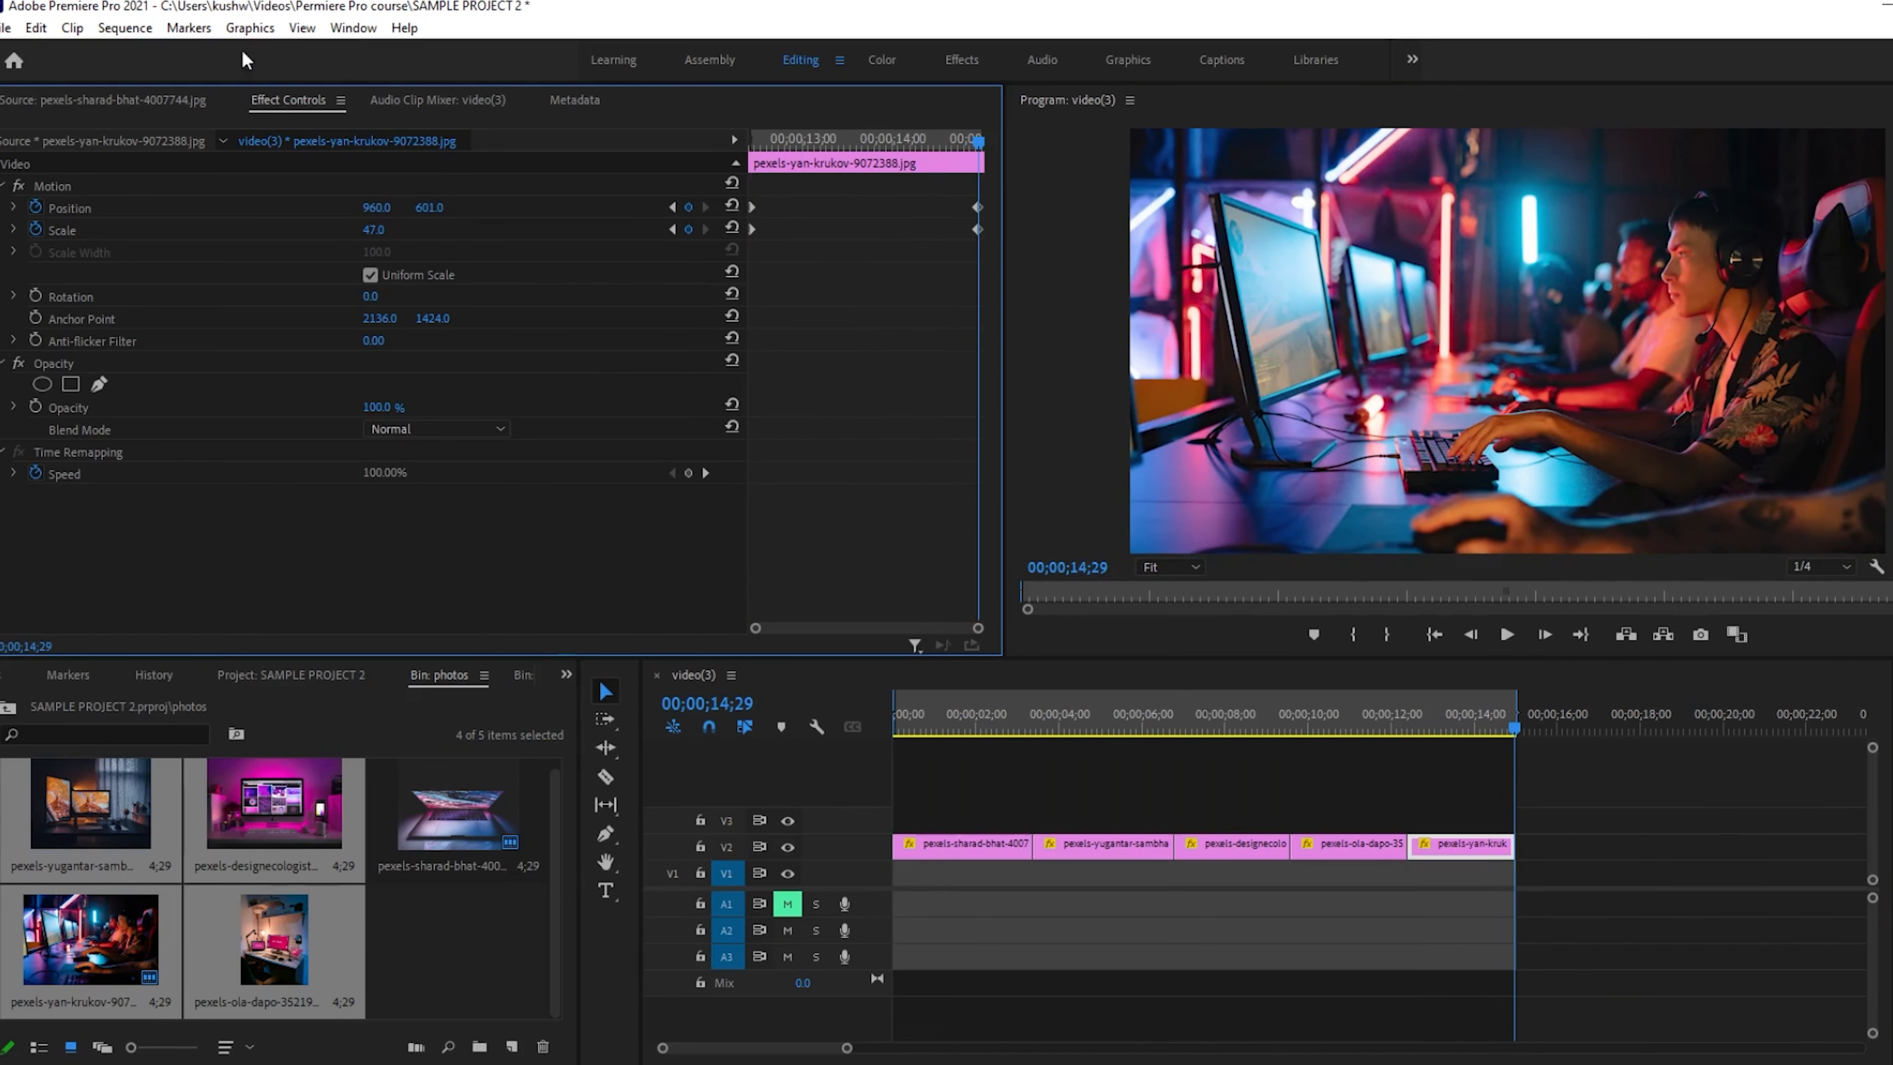
- Render the sequence between its in and out points and play back the slideshow from the beginning
{"action": "left_click", "coordinate": [124, 28]}
{"action": "left_click", "coordinate": [193, 127]}
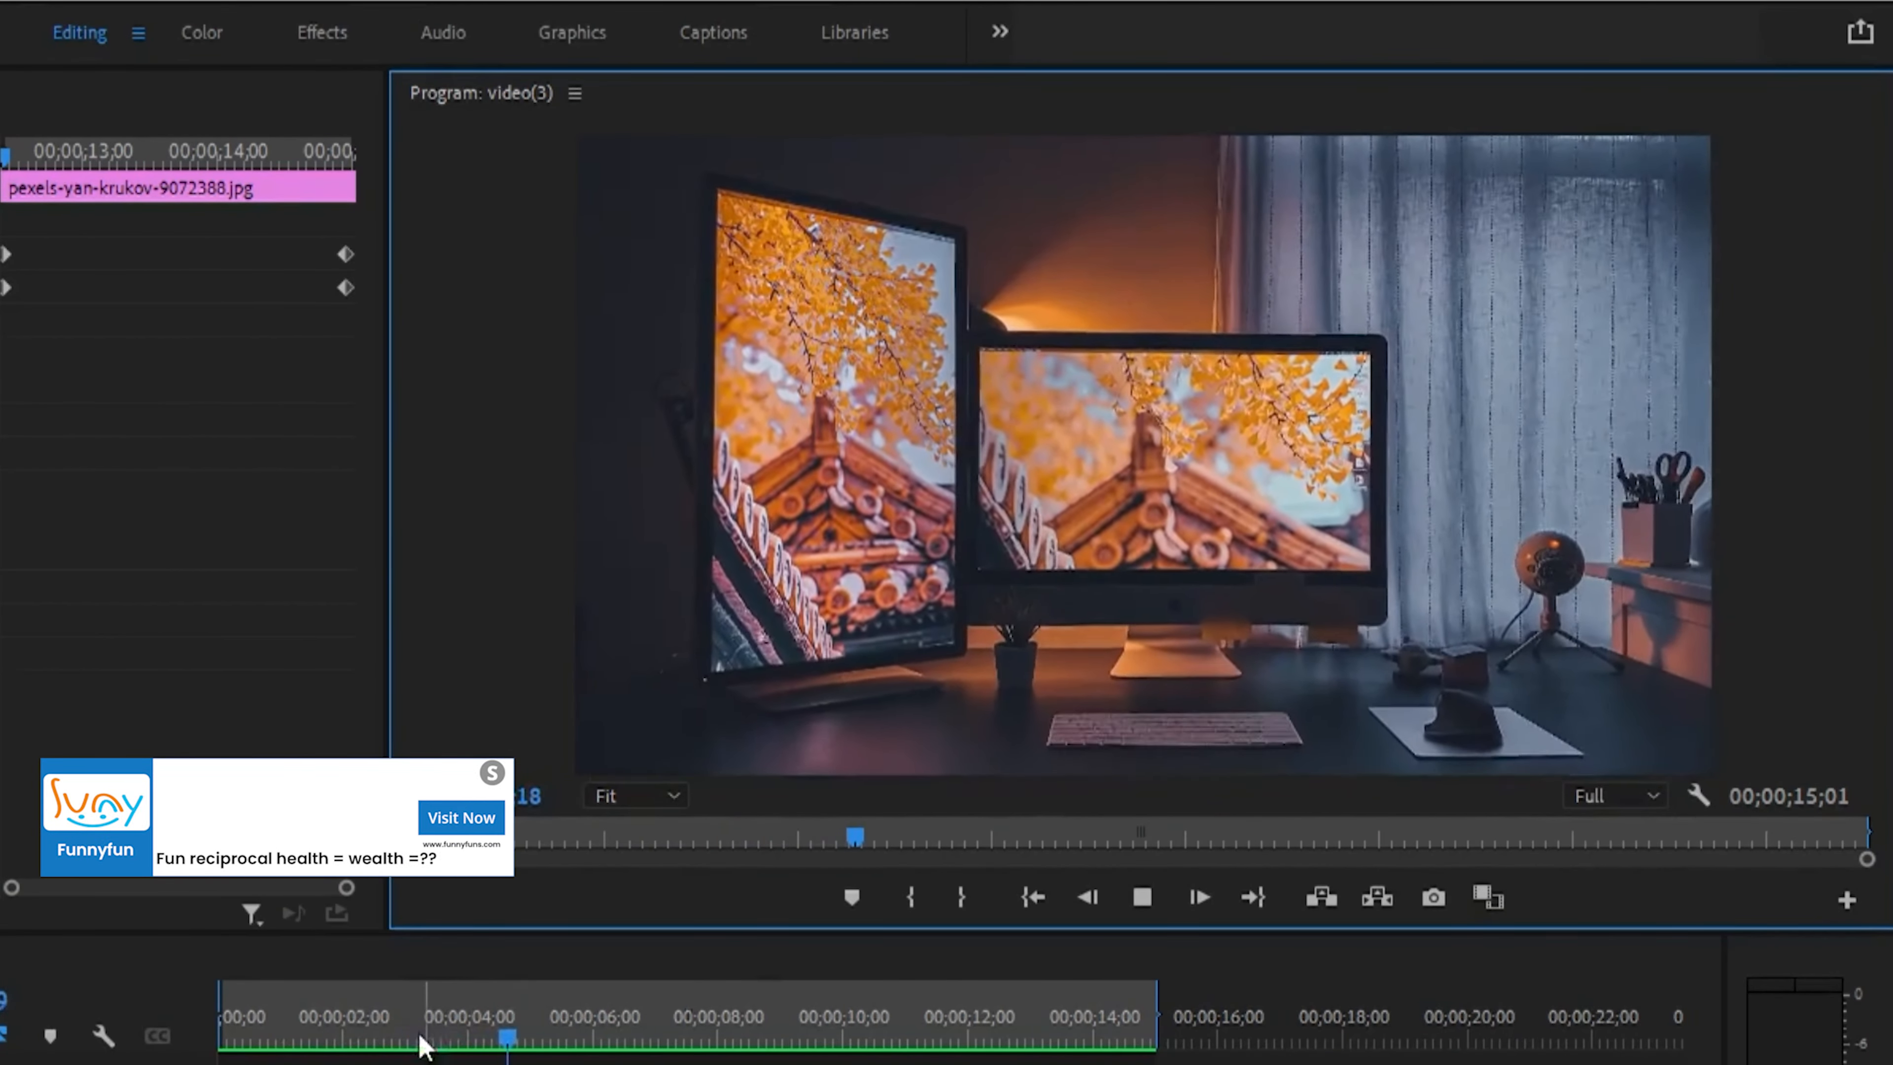
{"action": "key", "text": "space"}
{"action": "left_click", "coordinate": [221, 1038]}
{"action": "left_click", "coordinate": [1140, 898]}
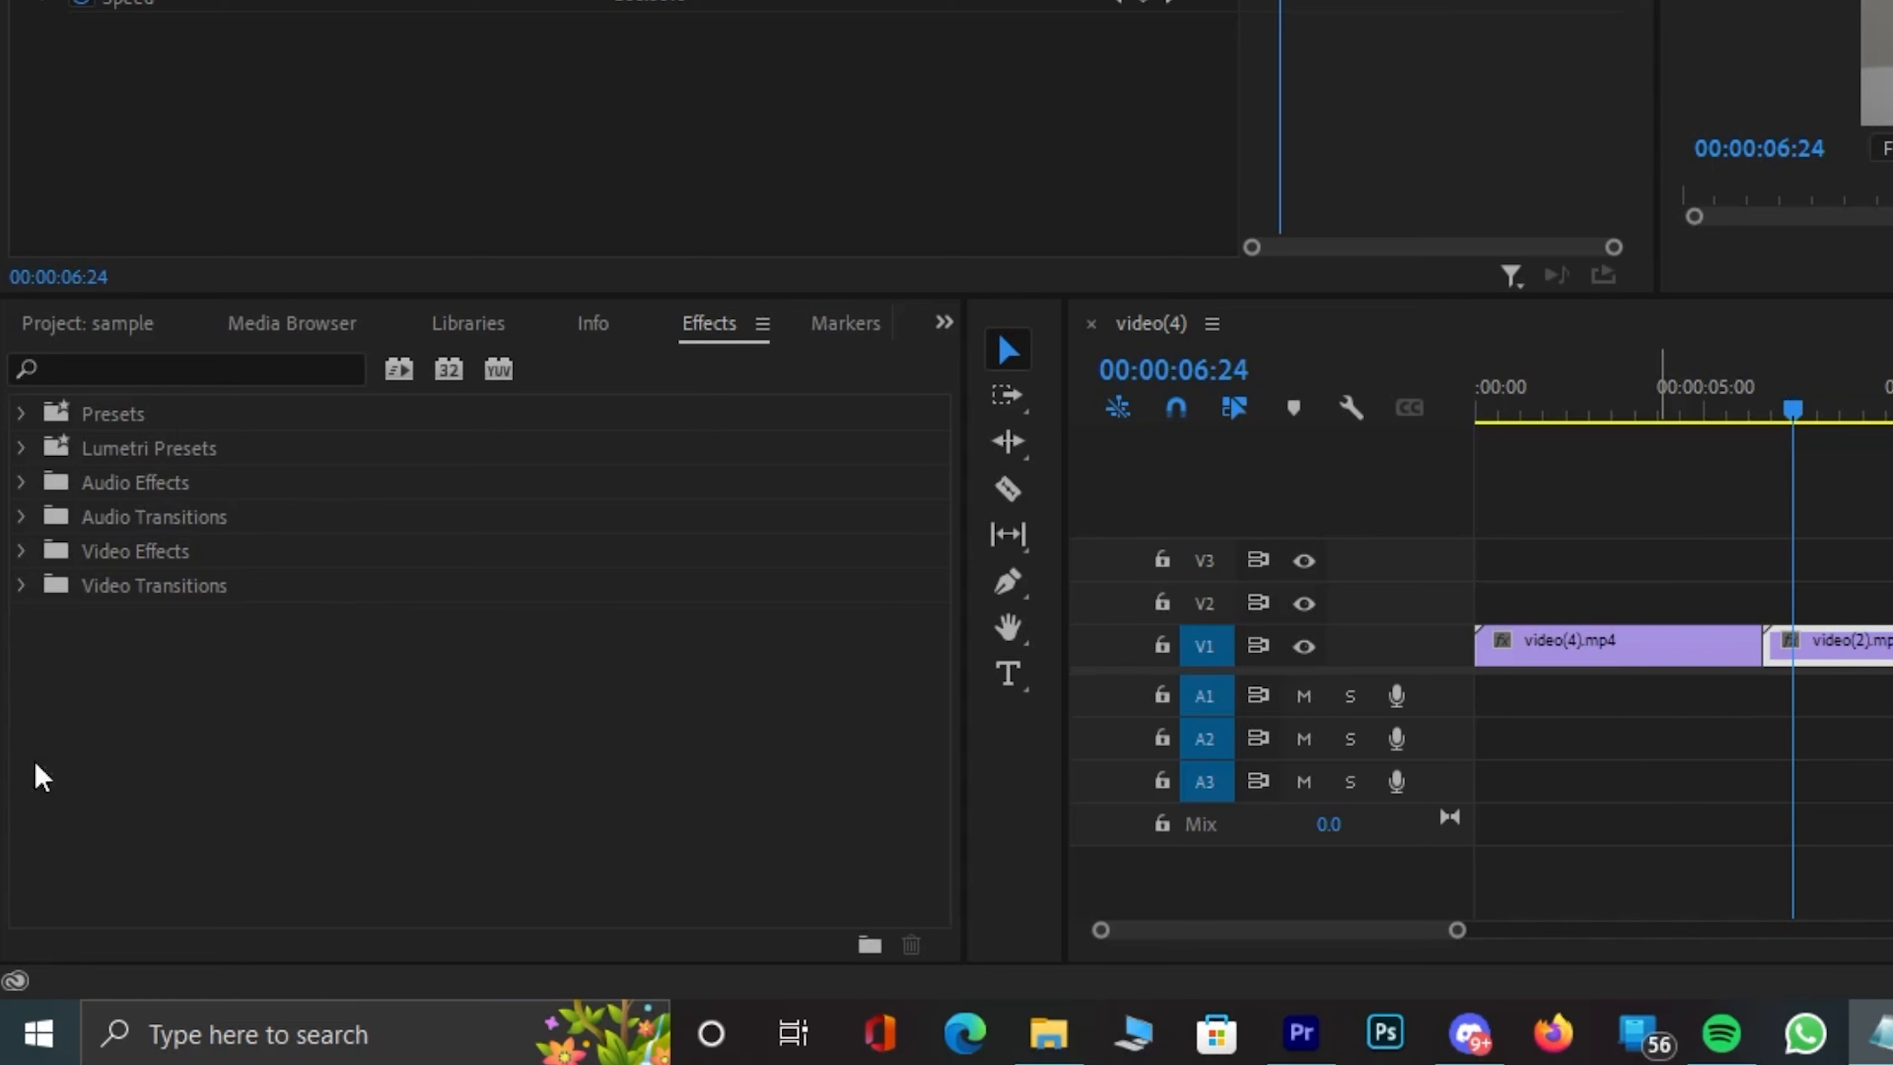
- Examine the audio transition, video effect and video transition categories in the effects library
{"action": "left_click", "coordinate": [23, 586]}
{"action": "left_click", "coordinate": [24, 551]}
{"action": "left_click", "coordinate": [24, 518]}
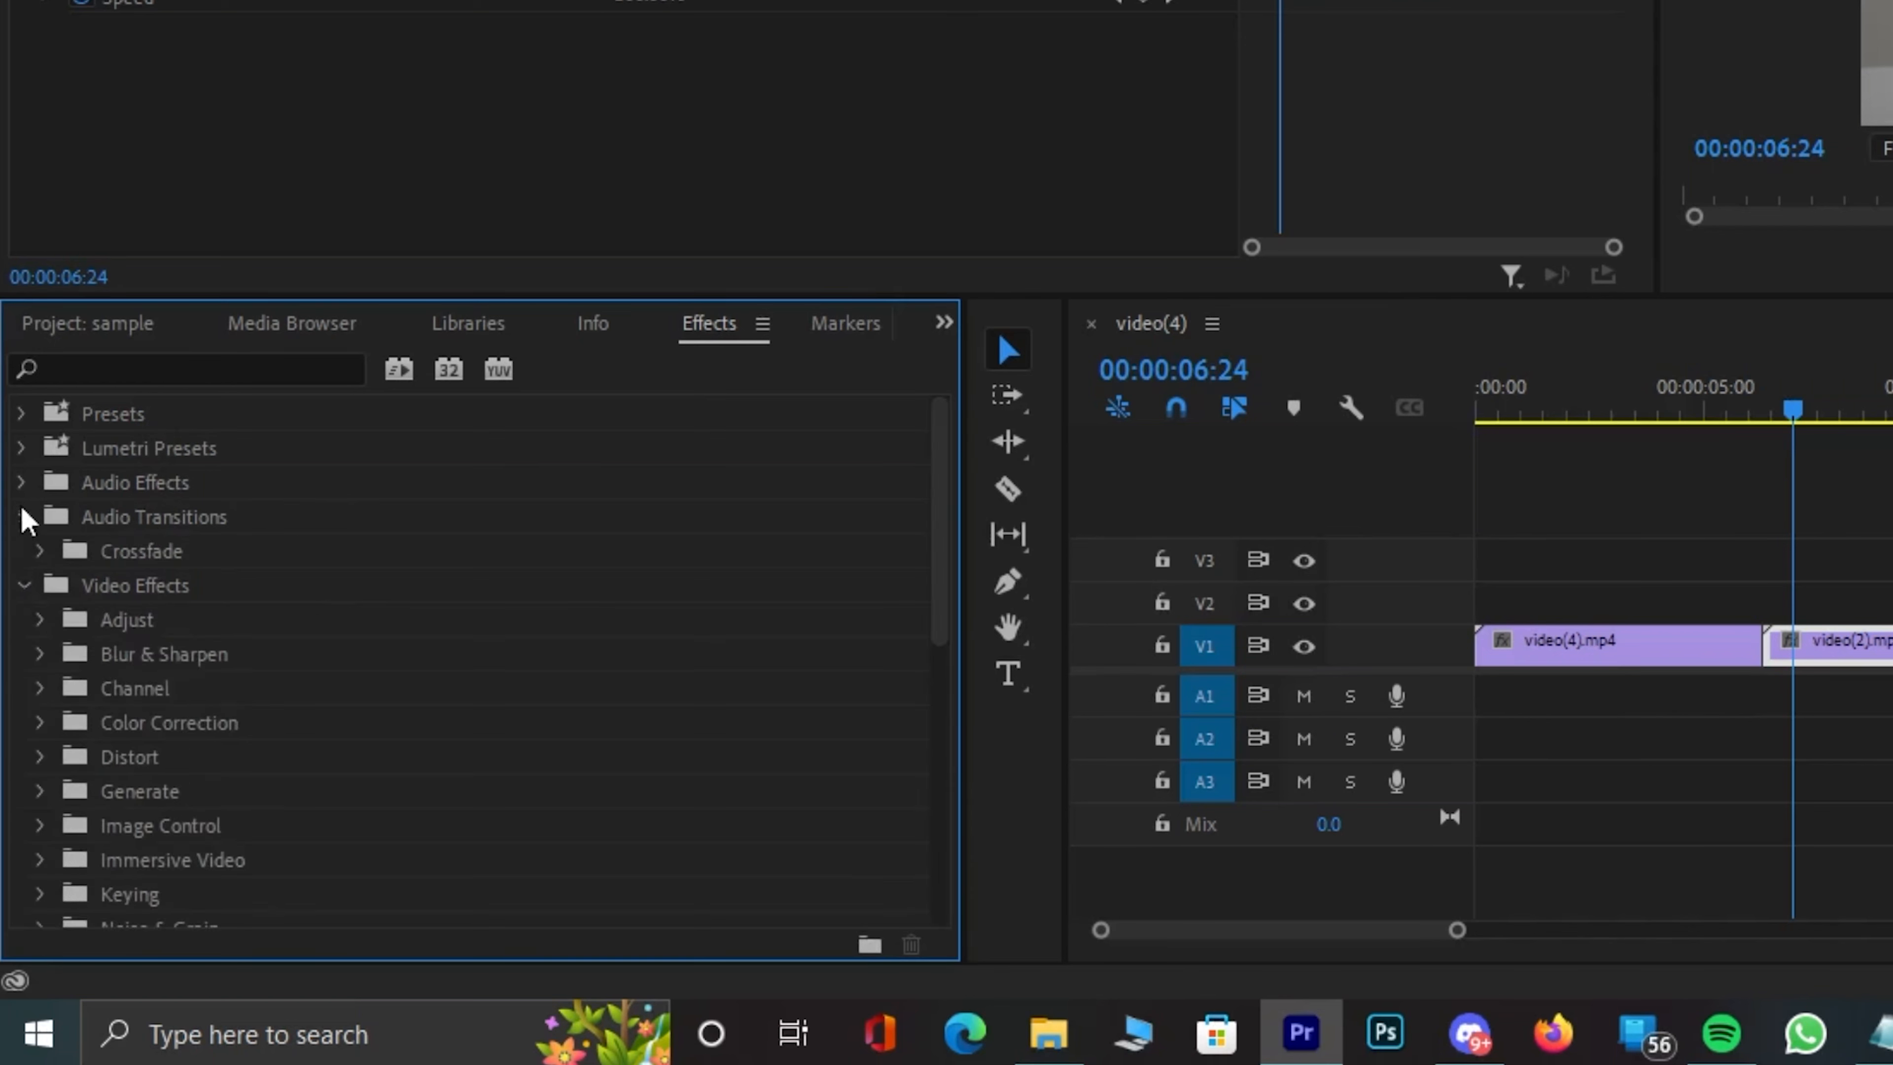
{"action": "left_click", "coordinate": [22, 581]}
{"action": "left_click", "coordinate": [39, 548]}
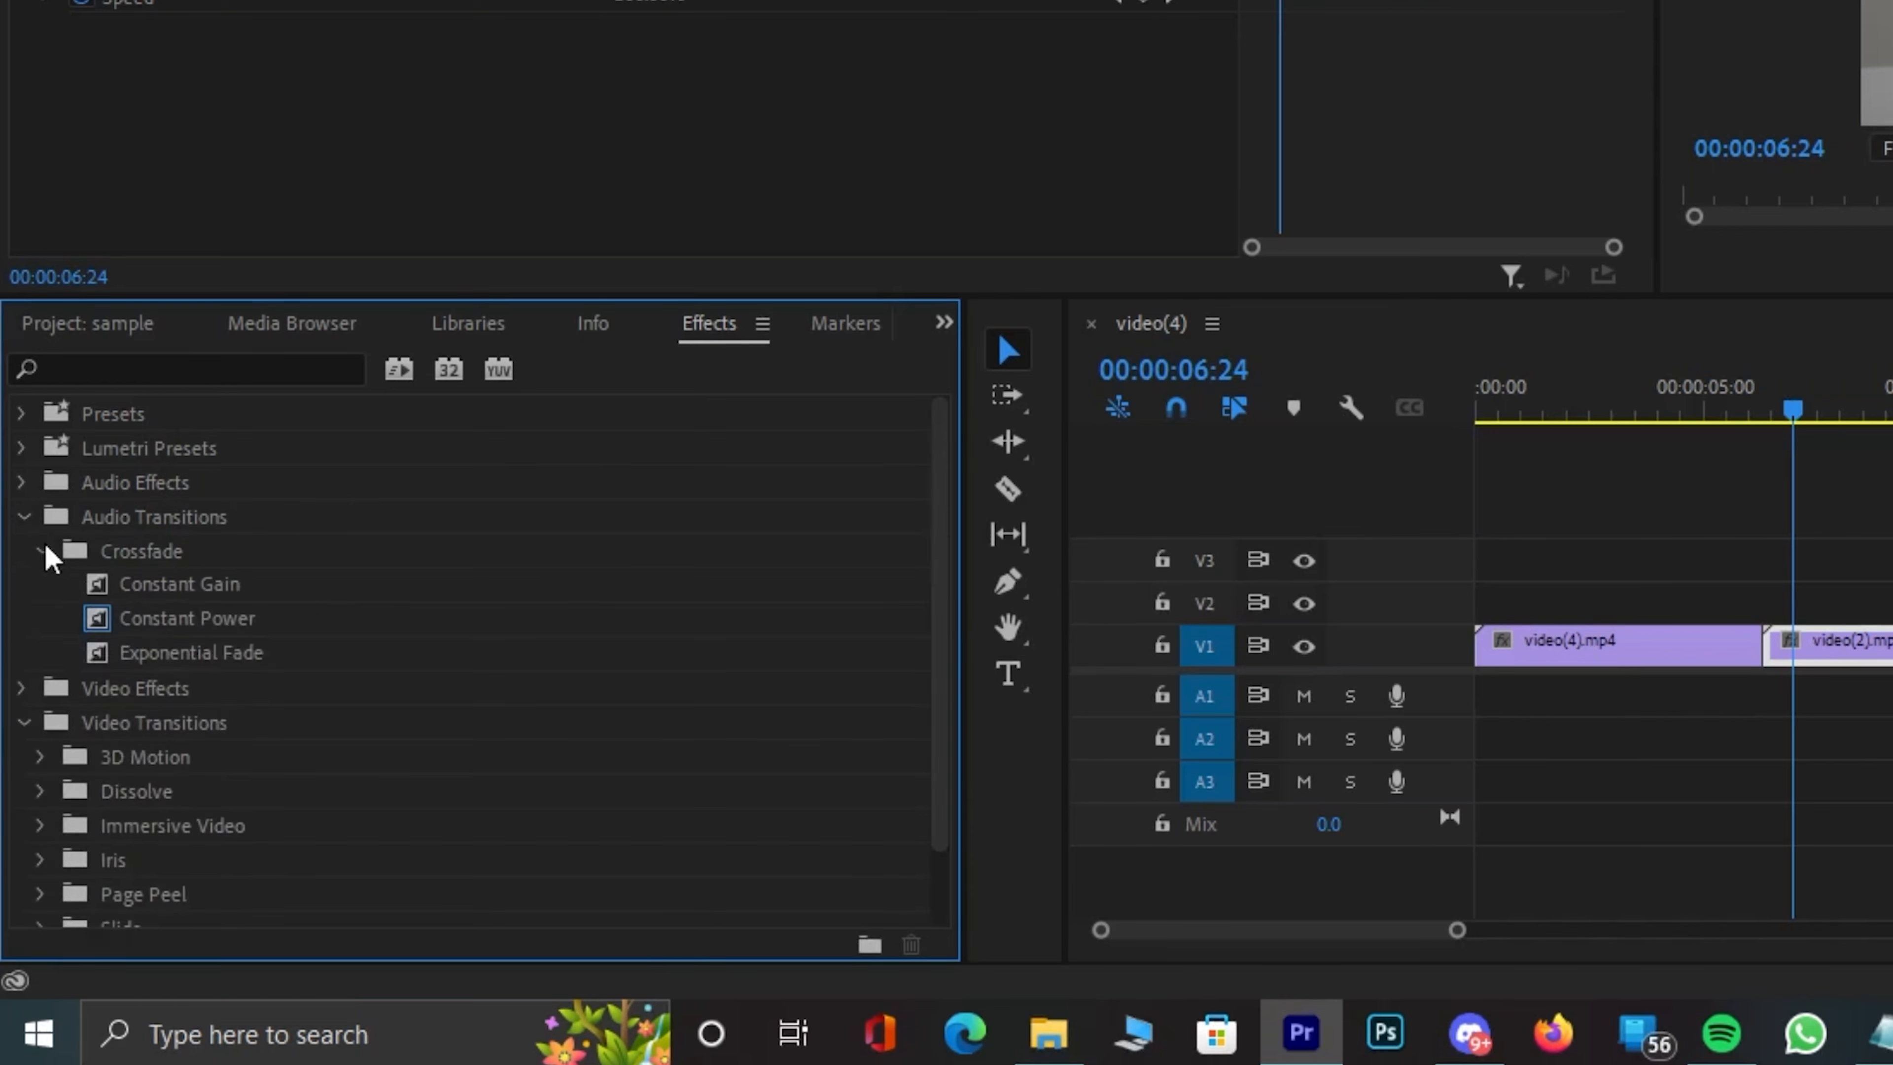
{"action": "left_click", "coordinate": [35, 544]}
{"action": "left_click", "coordinate": [34, 526]}
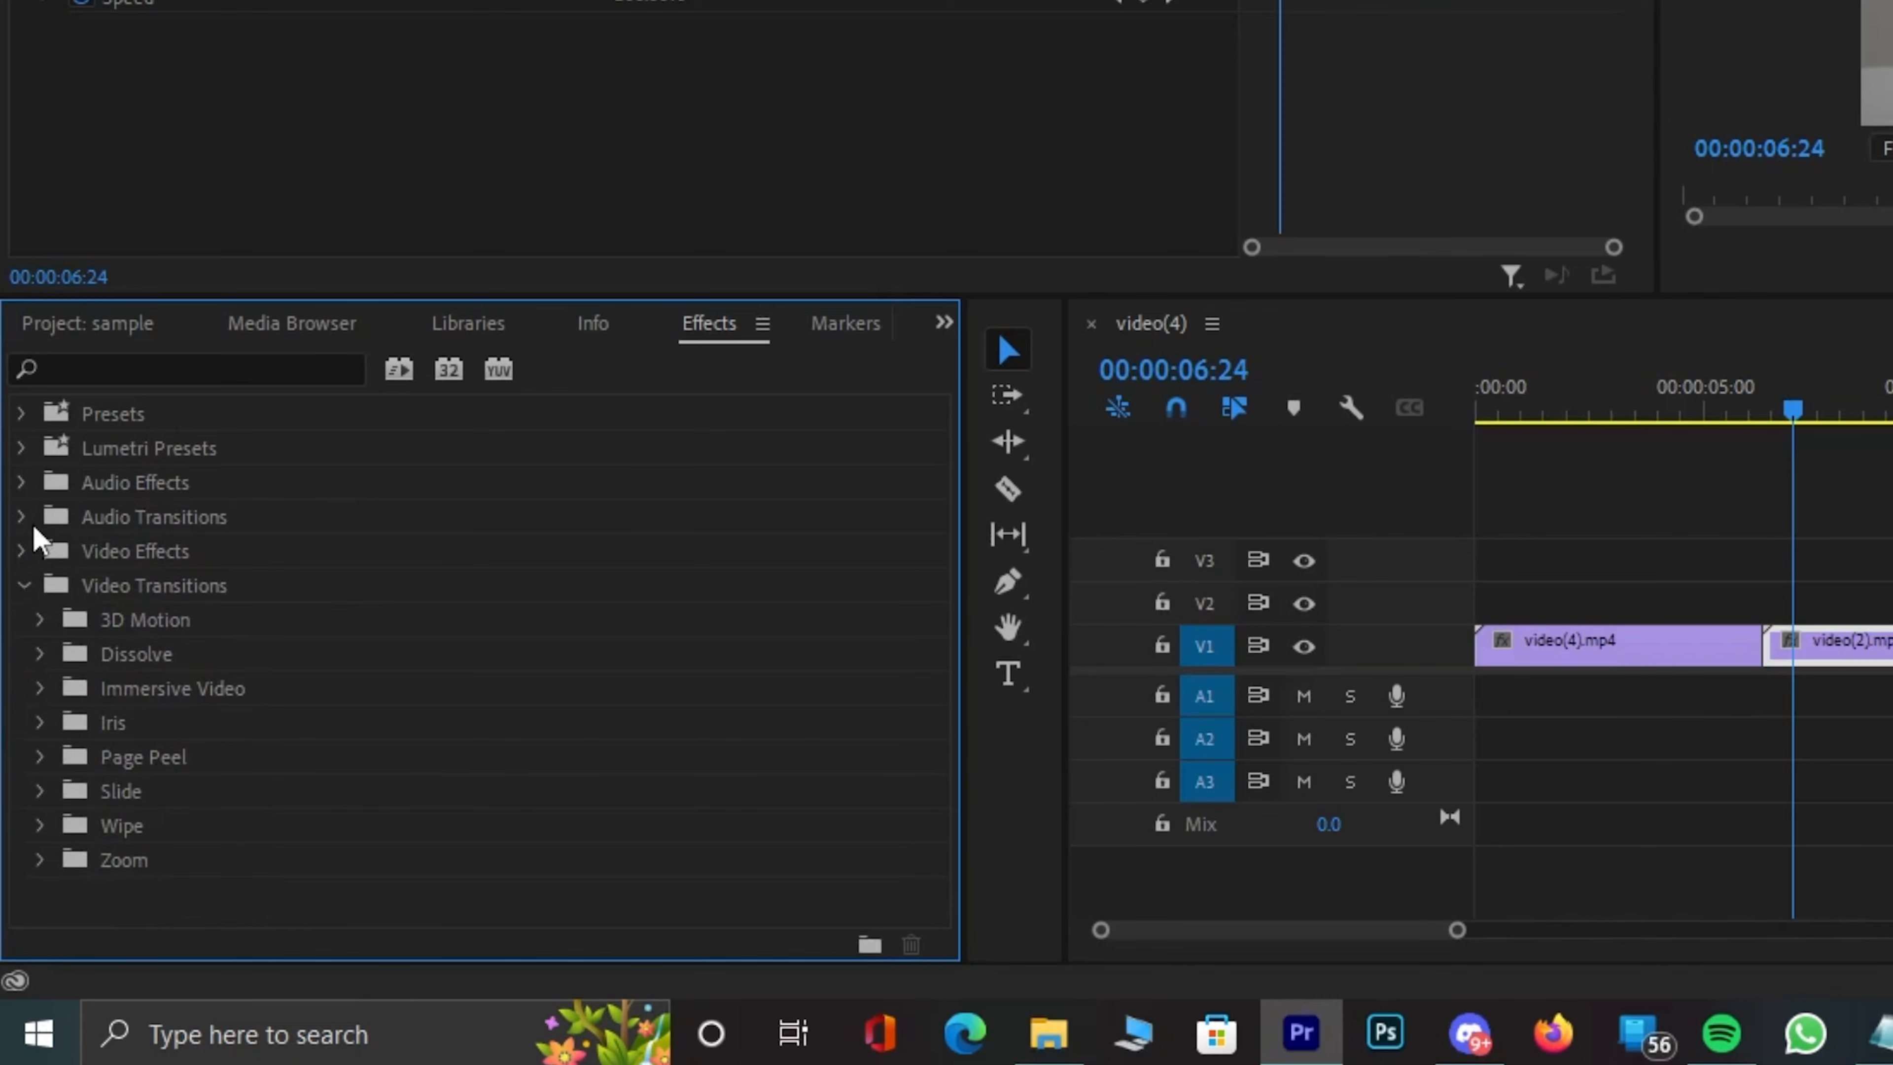
{"action": "left_click", "coordinate": [23, 586]}
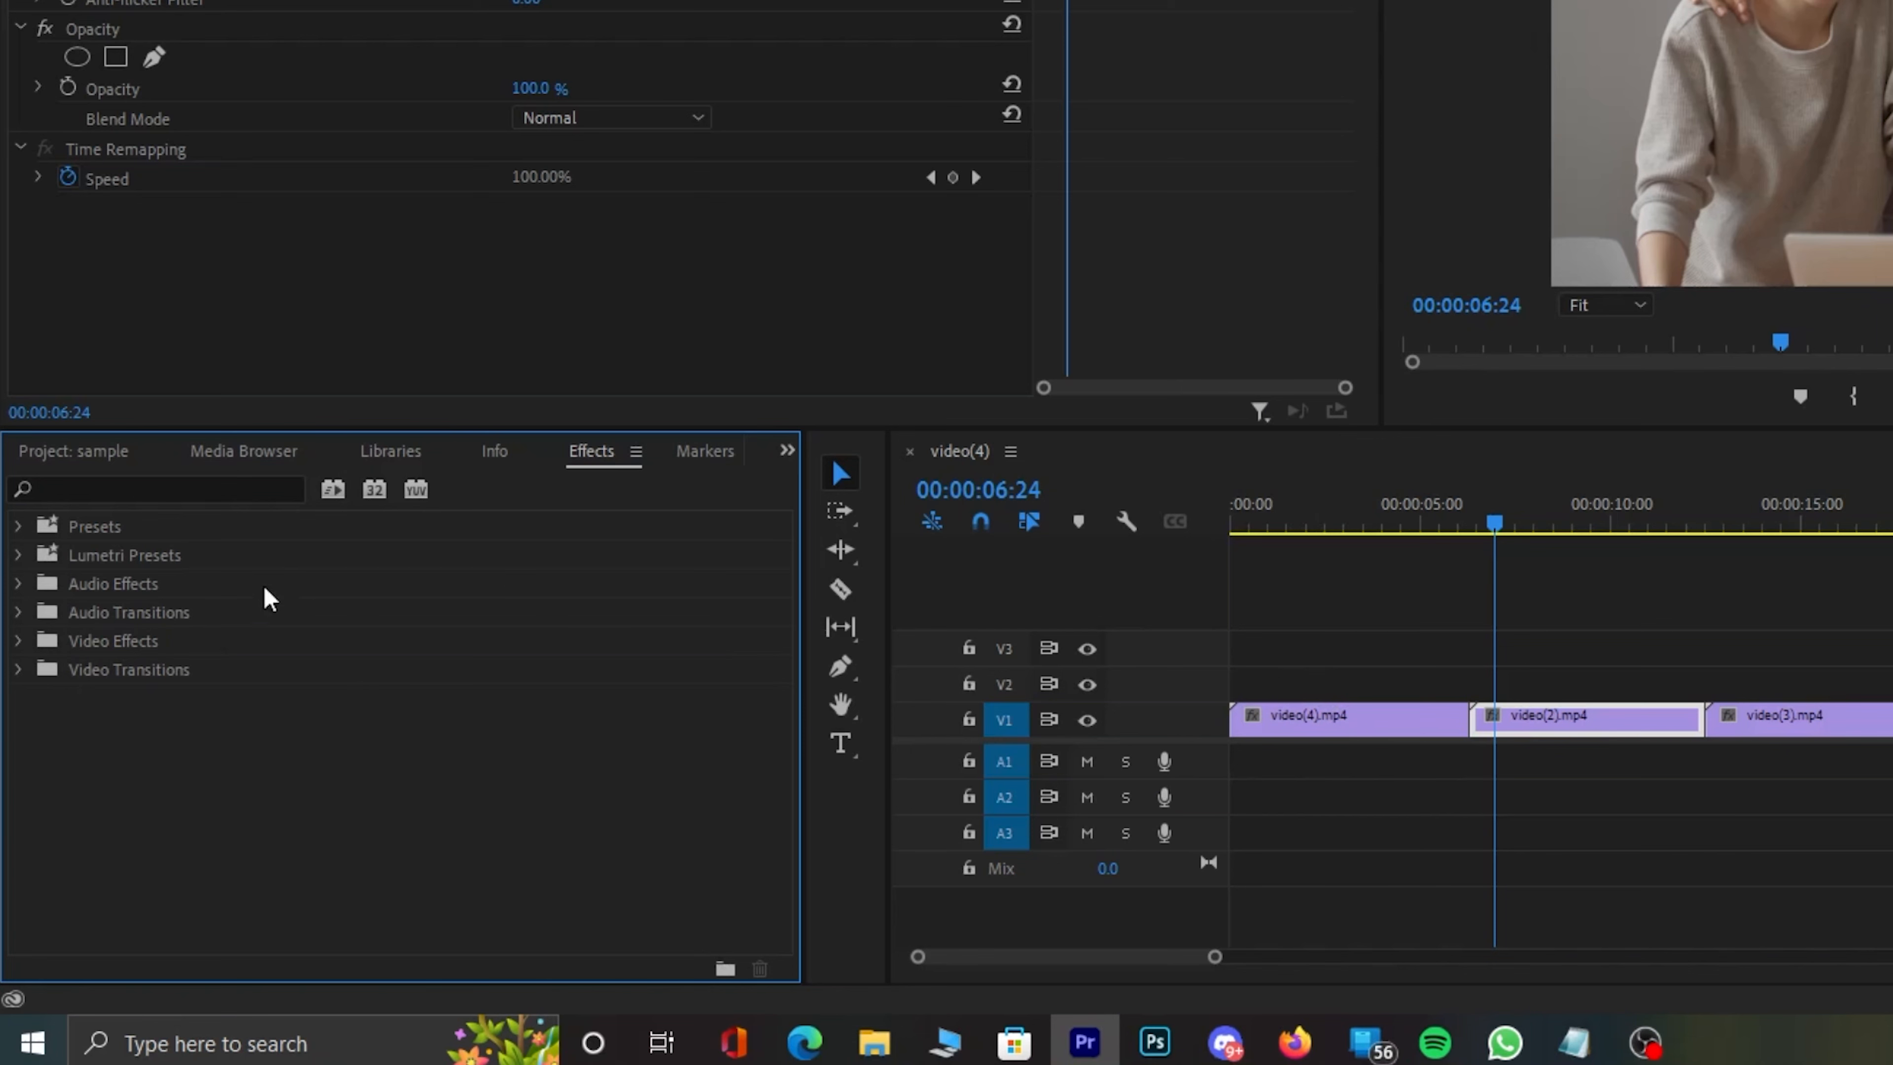
- Search the effects for "light" and apply the Convolution Kernel Light Emboss preset to the video(4).mp4 clip
{"action": "left_click", "coordinate": [168, 490]}
{"action": "type", "text": "light"}
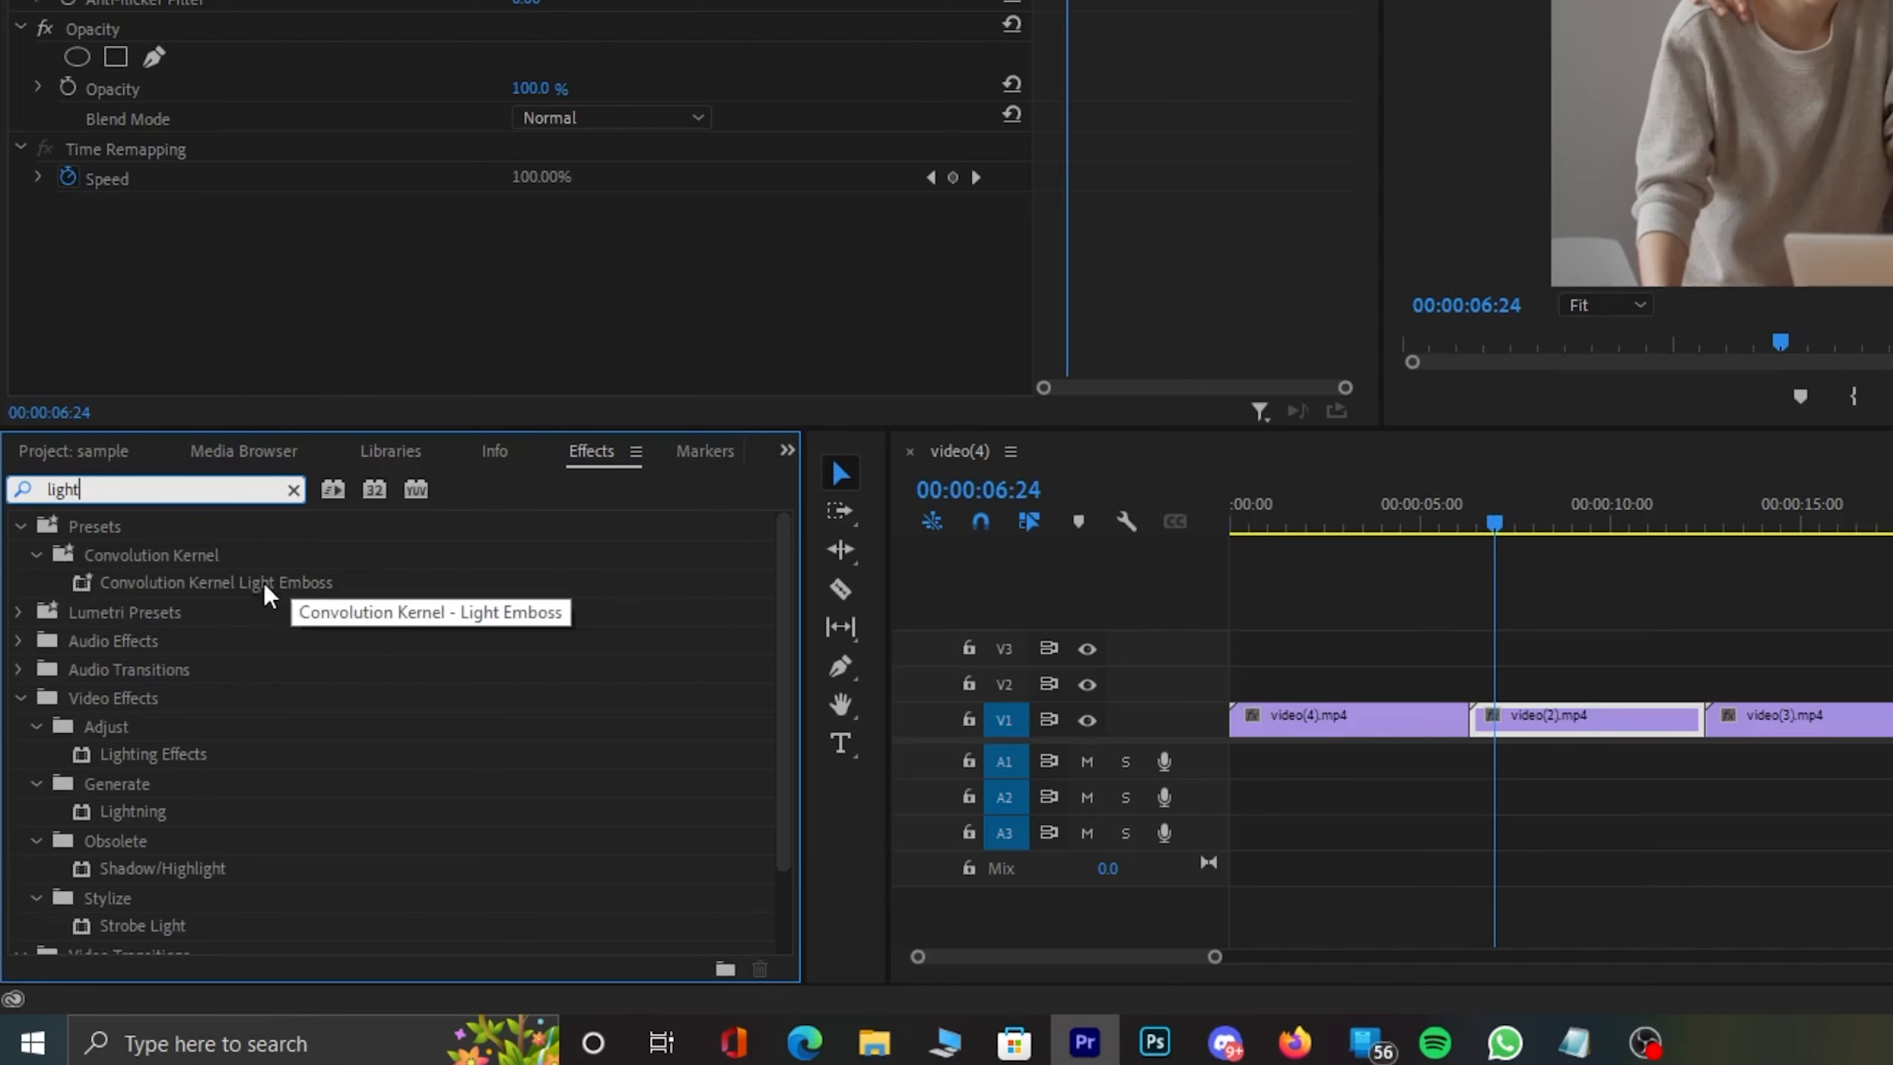
{"action": "left_click_drag", "start_coordinate": [166, 586], "coordinate": [1289, 736]}
{"action": "left_click", "coordinate": [1356, 516]}
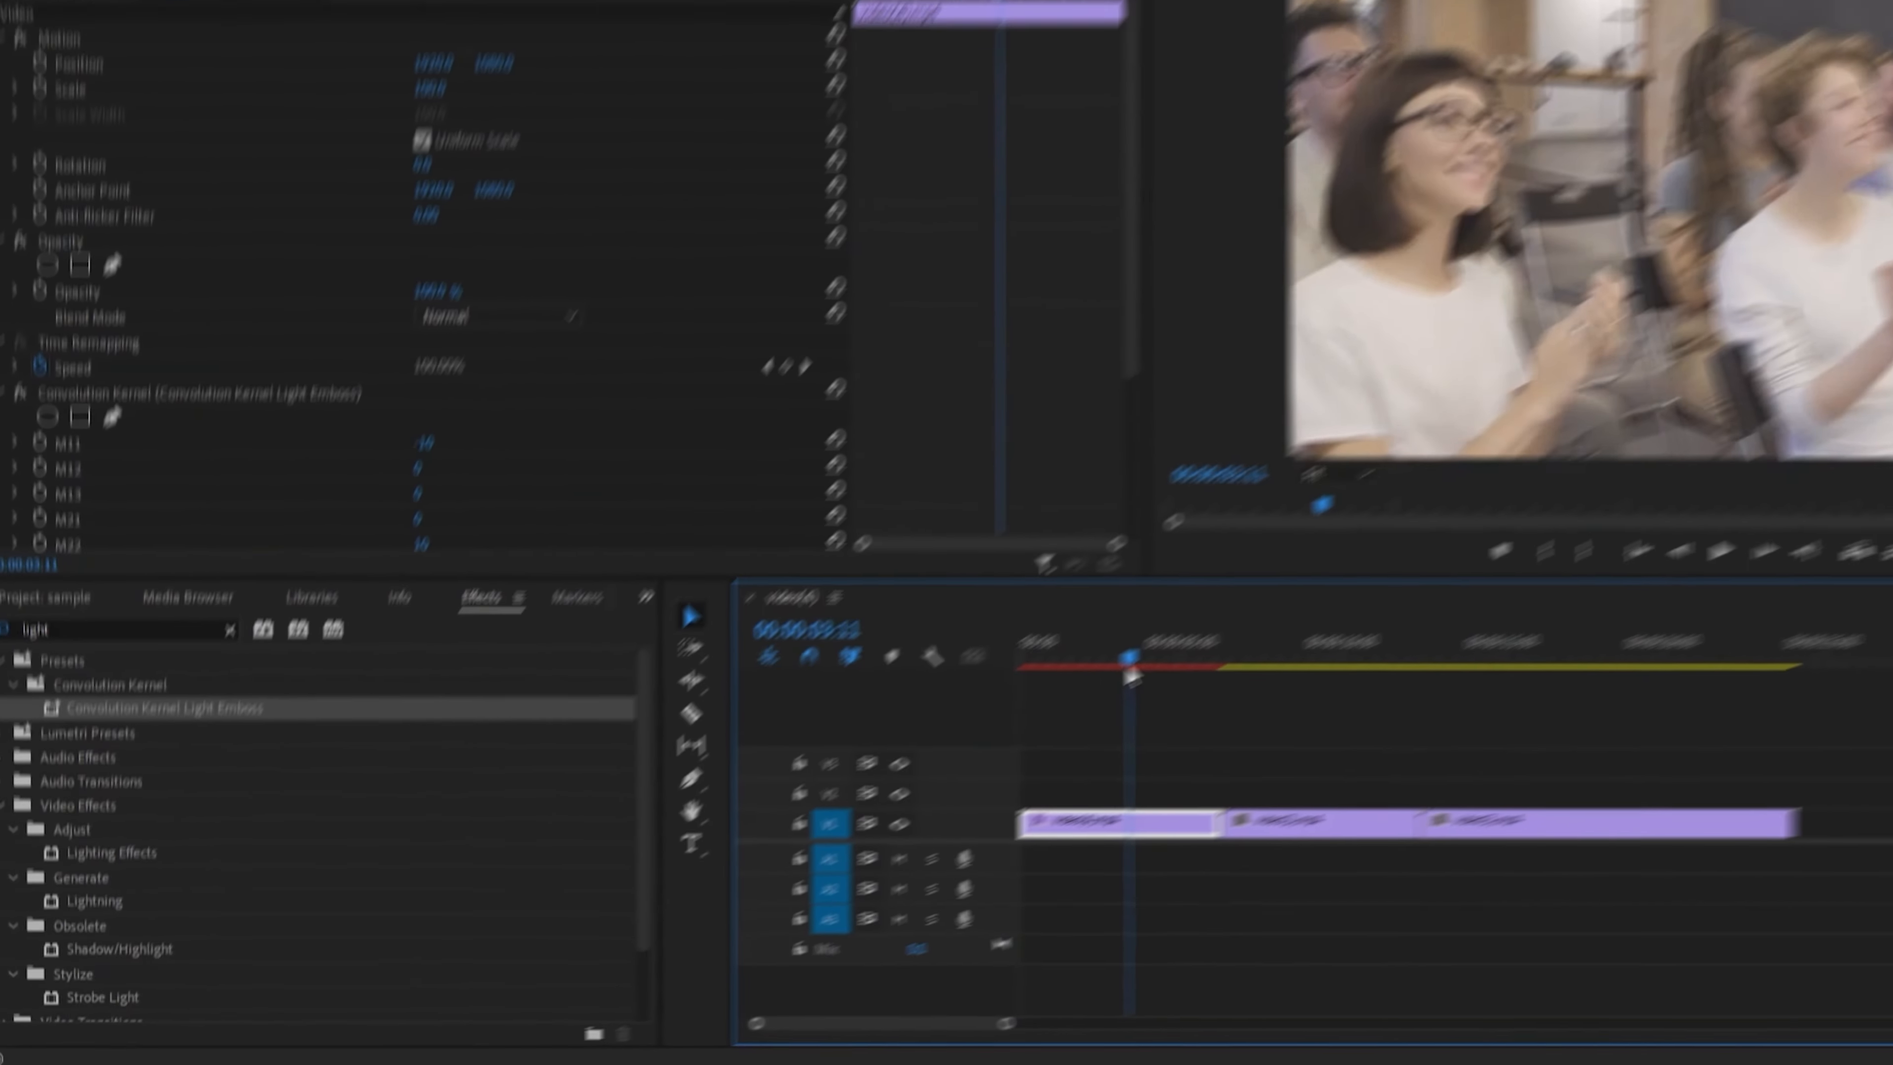
{"action": "left_click_drag", "start_coordinate": [1126, 669], "coordinate": [1000, 630]}
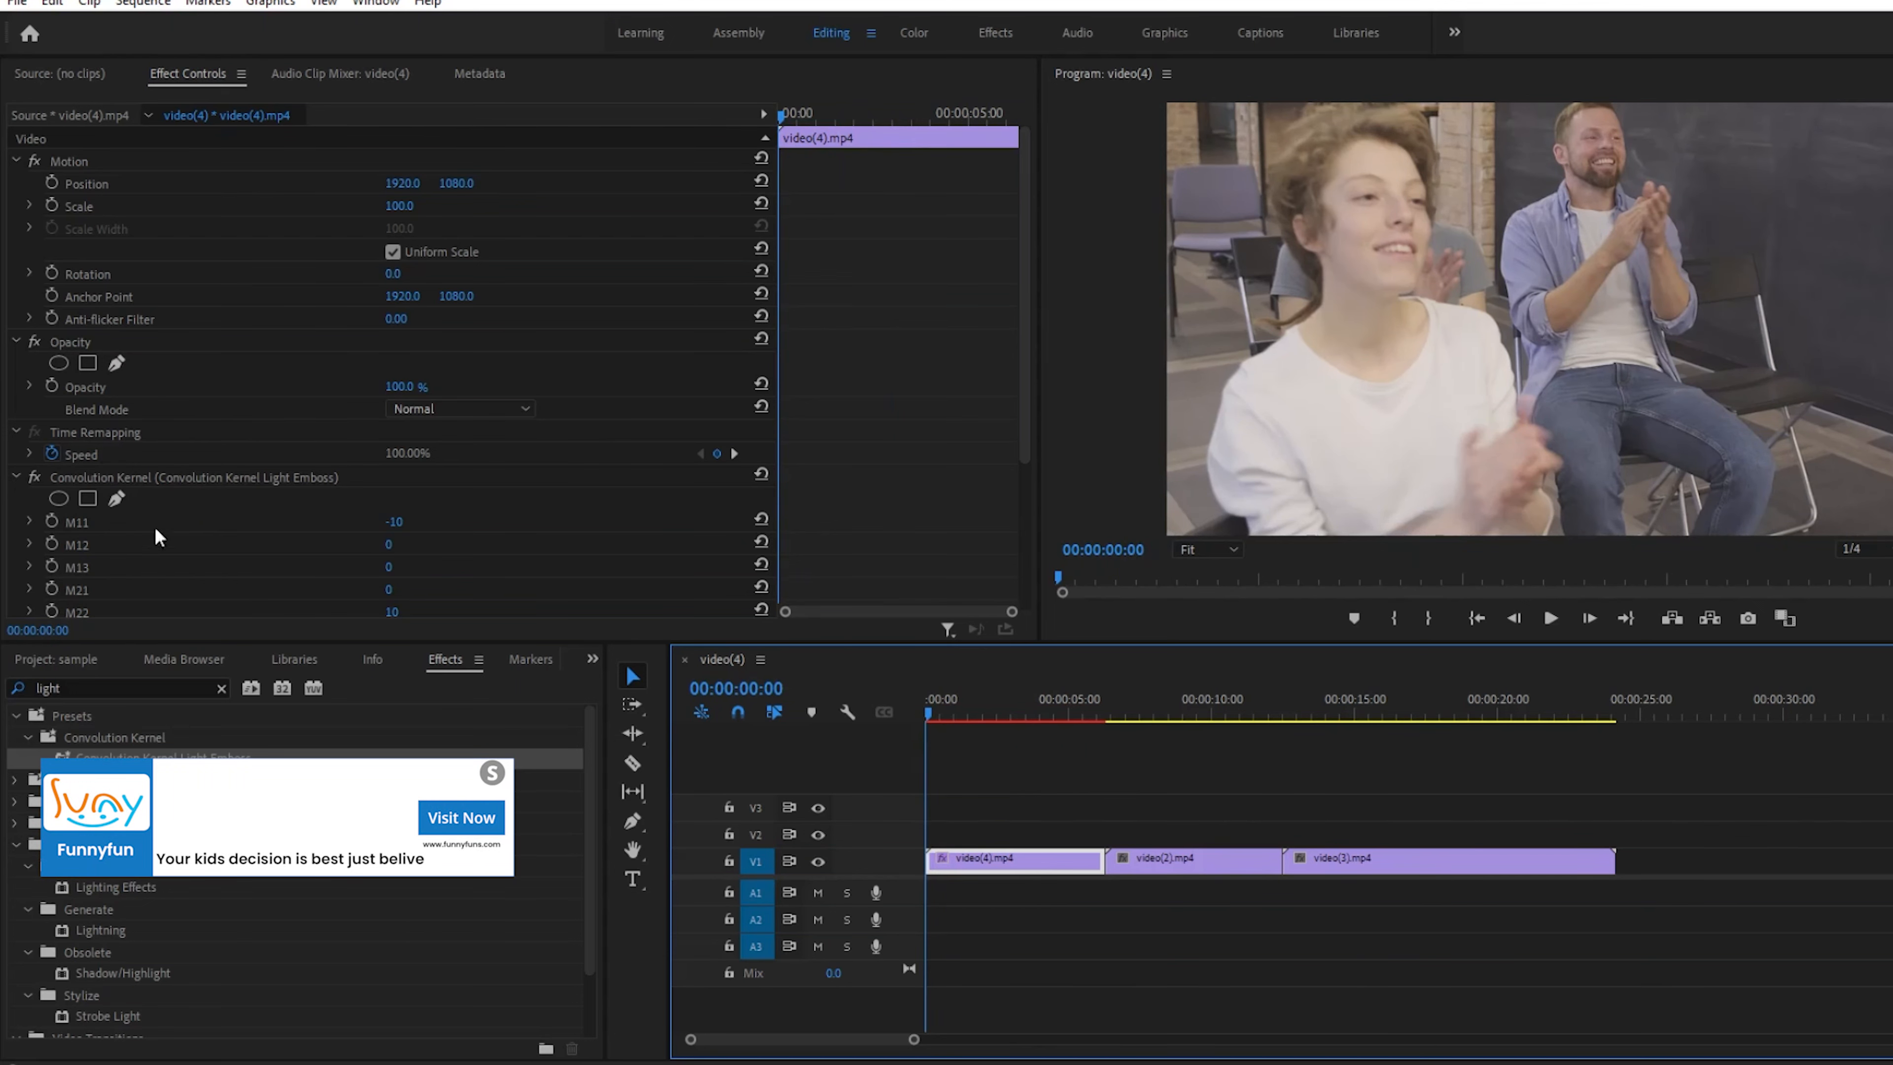
- Start animating the M11 value of the Convolution Kernel effect with a keyframe at 00:00:05:16
{"action": "left_click_drag", "start_coordinate": [1021, 434], "coordinate": [1025, 540]}
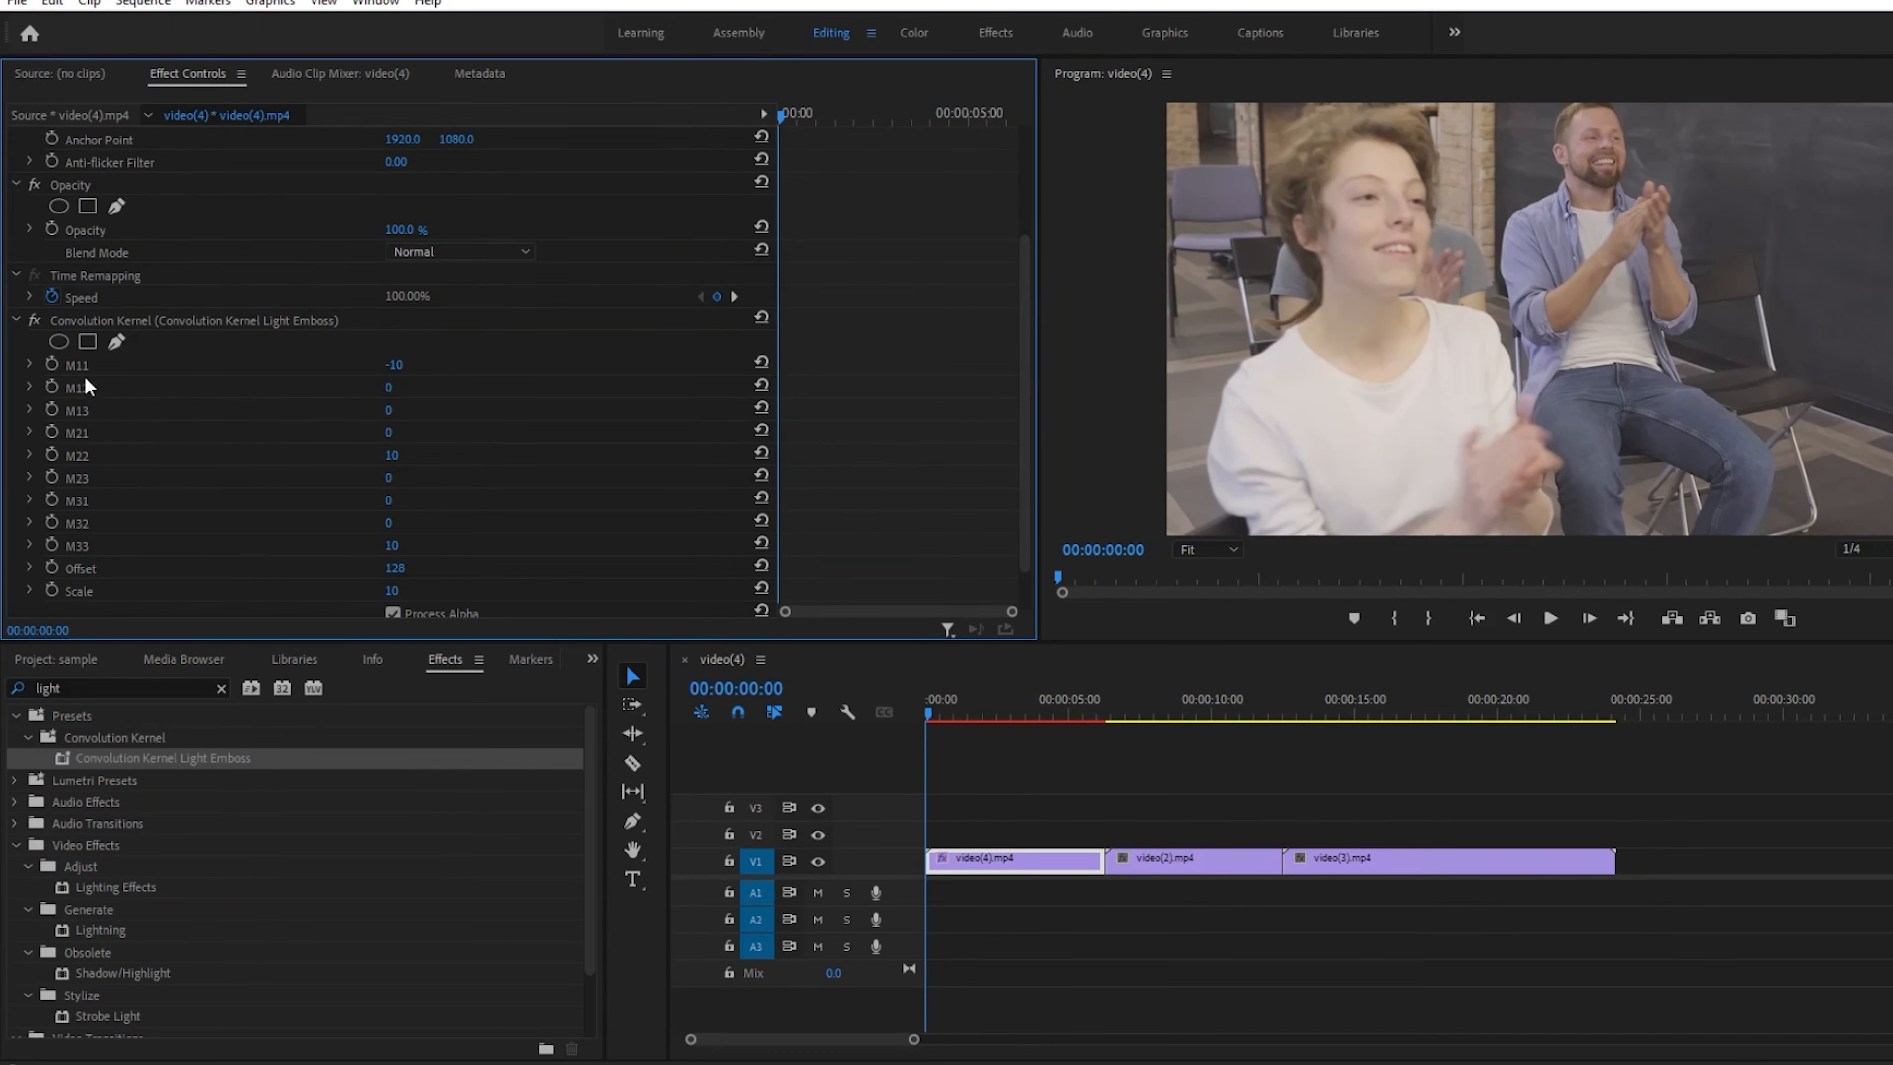
{"action": "left_click_drag", "start_coordinate": [1058, 716], "coordinate": [1088, 710]}
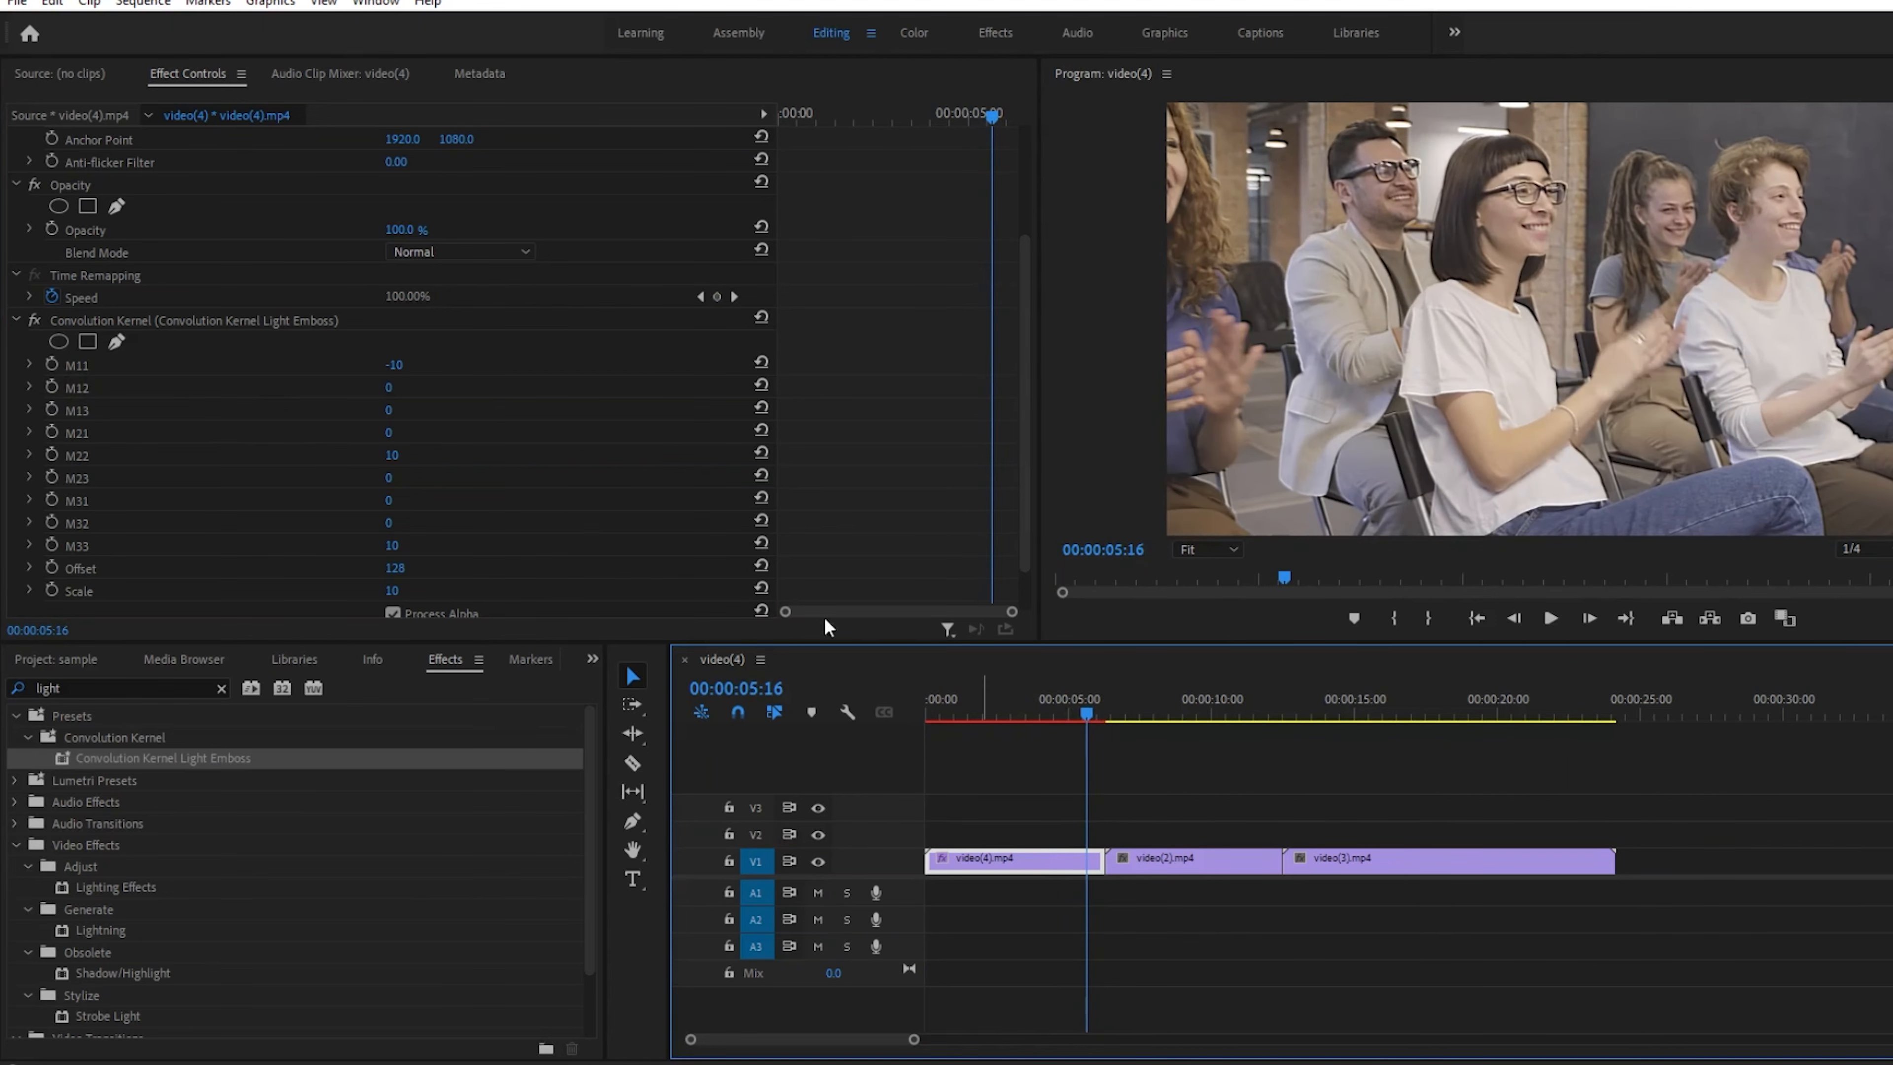
{"action": "left_click", "coordinate": [53, 365]}
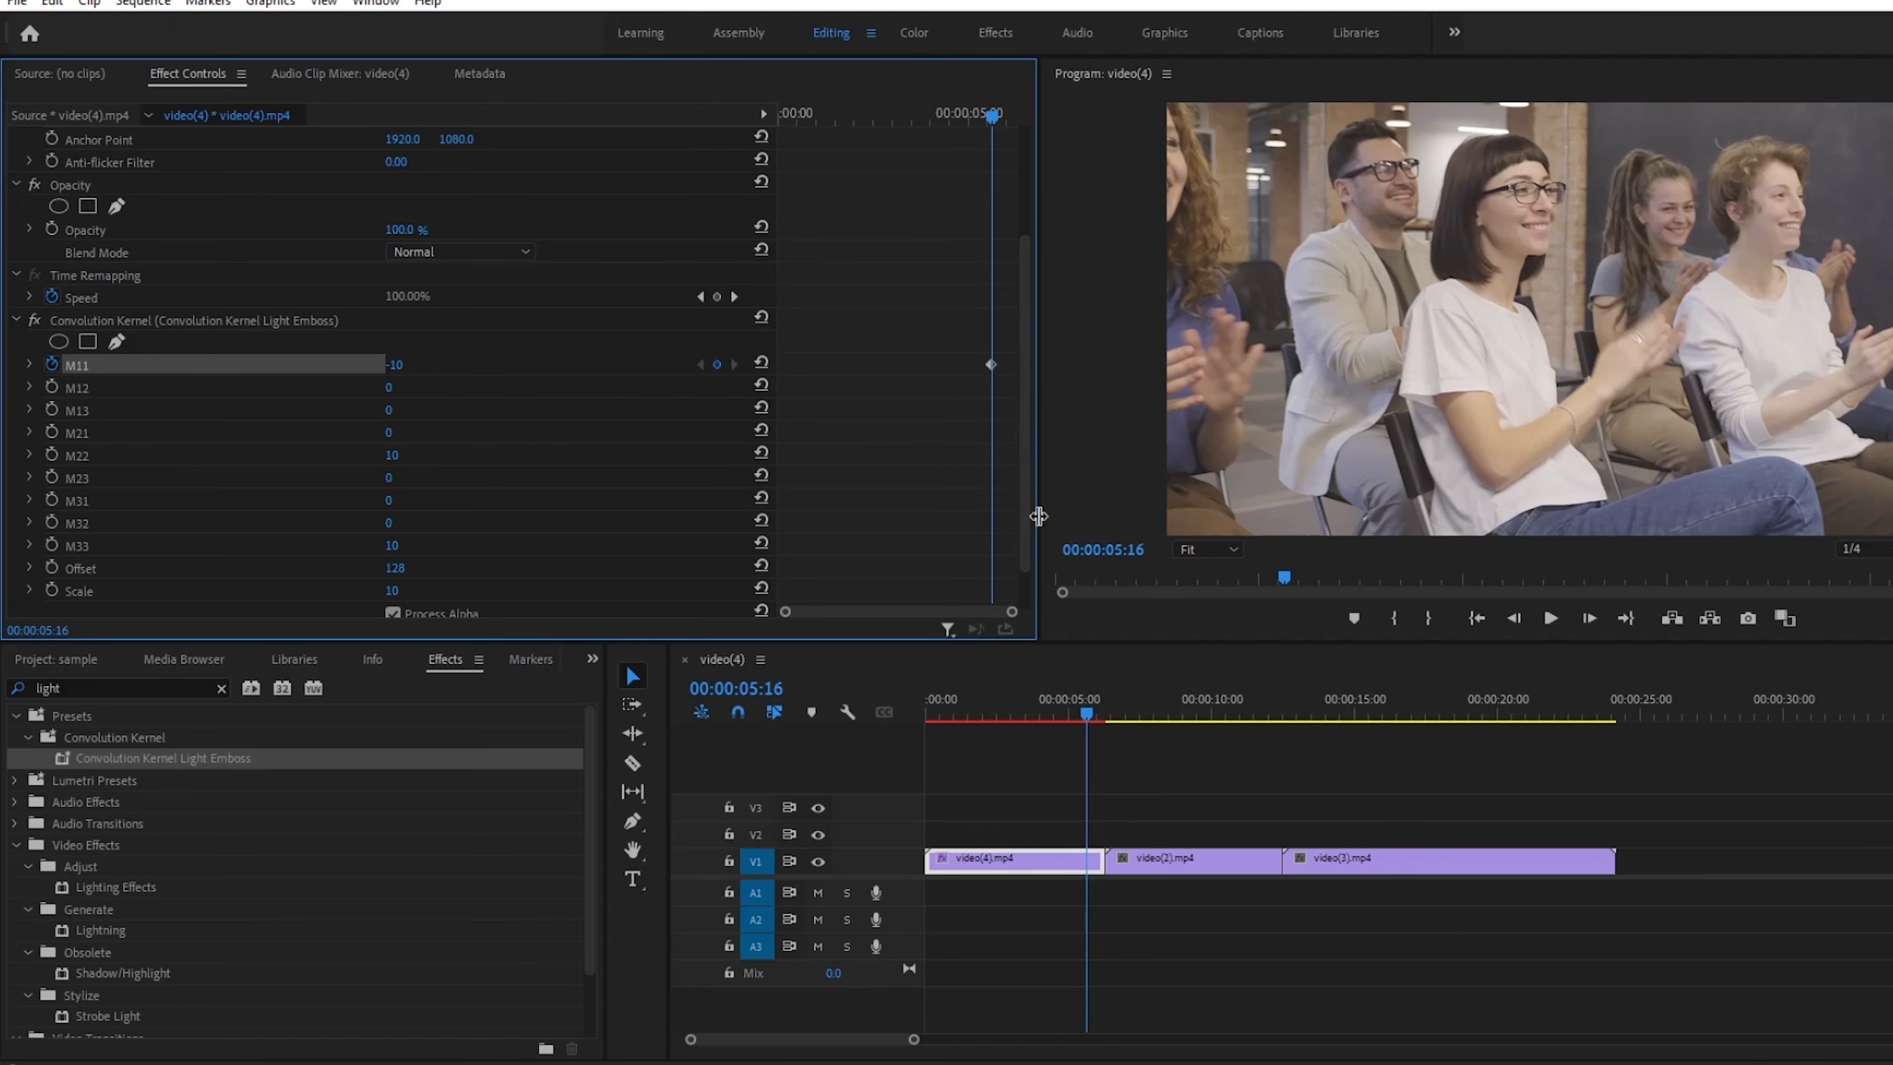
- Add a second M11 keyframe at 00:00:06:02 near the end of video(4).mp4 and set its value to 30
{"action": "left_click_drag", "start_coordinate": [991, 121], "coordinate": [734, 179]}
{"action": "left_click", "coordinate": [1080, 860]}
{"action": "left_click_drag", "start_coordinate": [1092, 708], "coordinate": [1099, 708]}
{"action": "left_click_drag", "start_coordinate": [1003, 119], "coordinate": [1005, 117]}
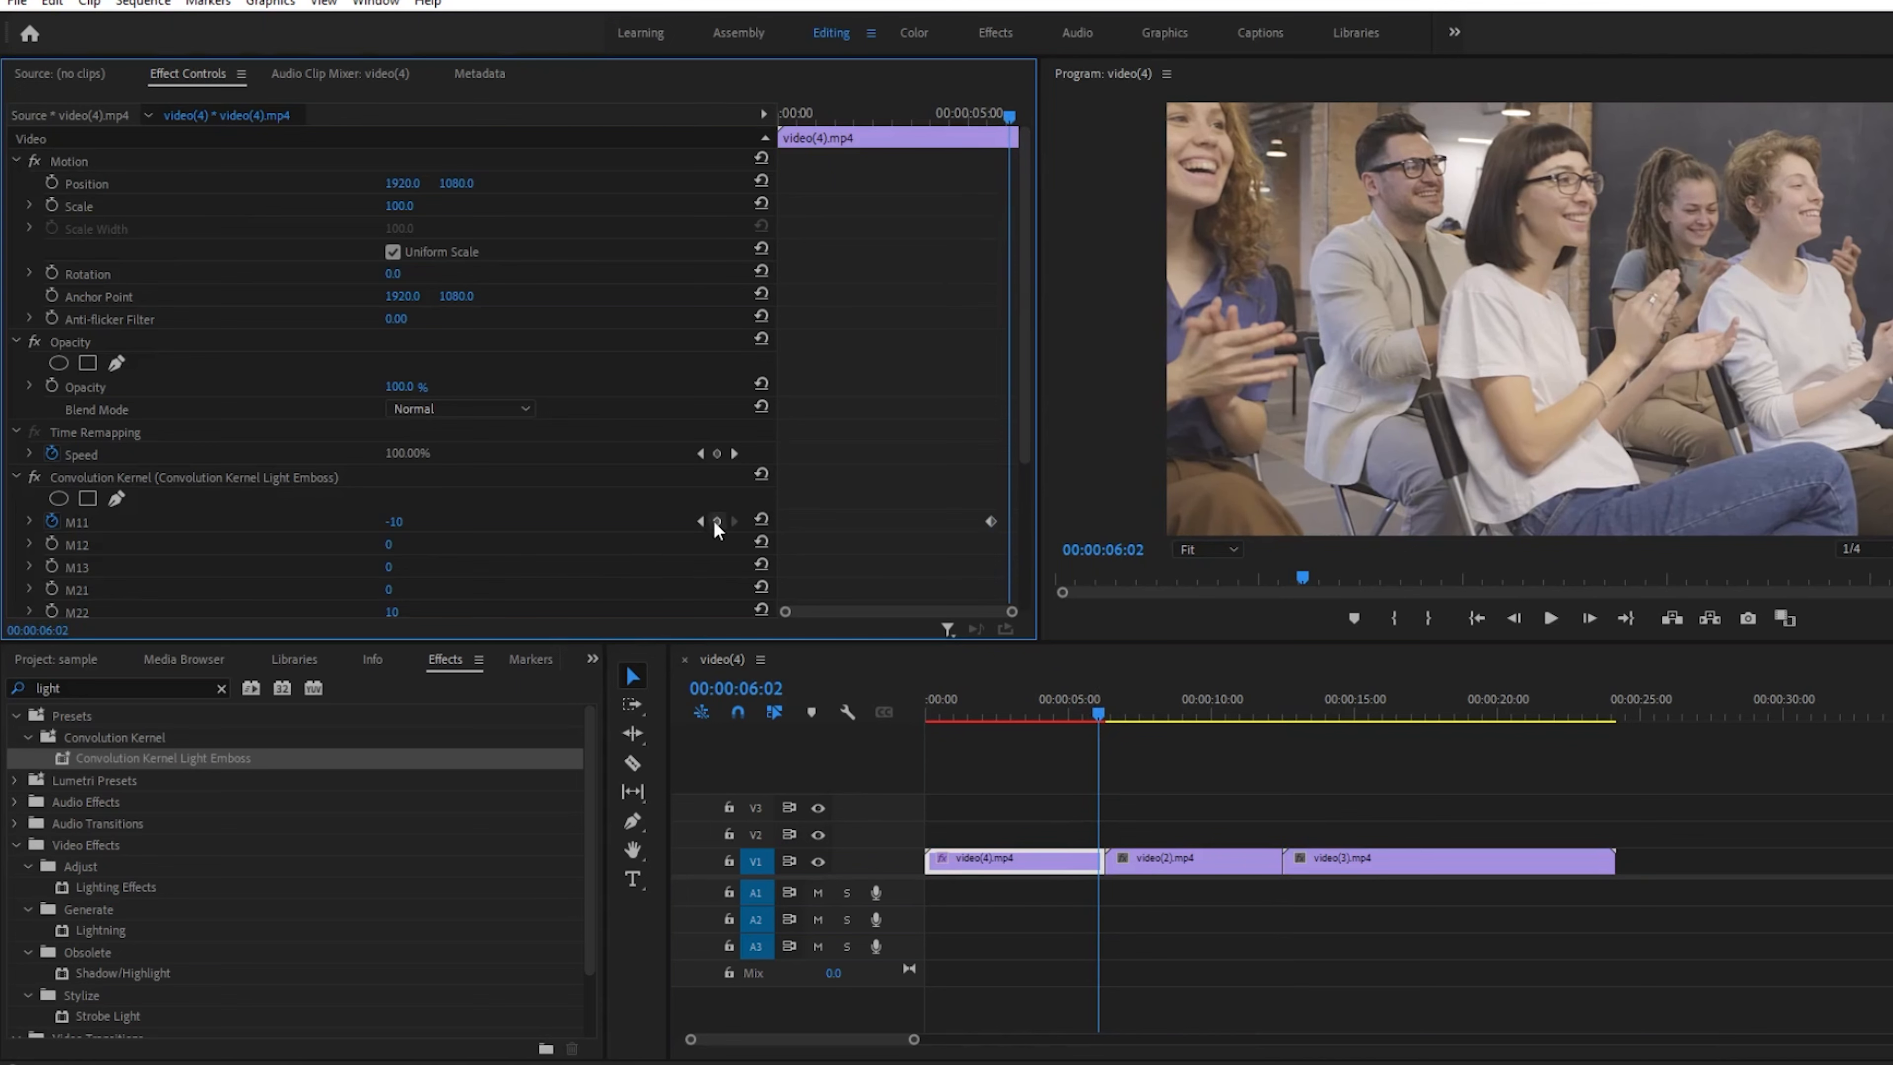
{"action": "left_click", "coordinate": [716, 521]}
{"action": "left_click", "coordinate": [414, 516]}
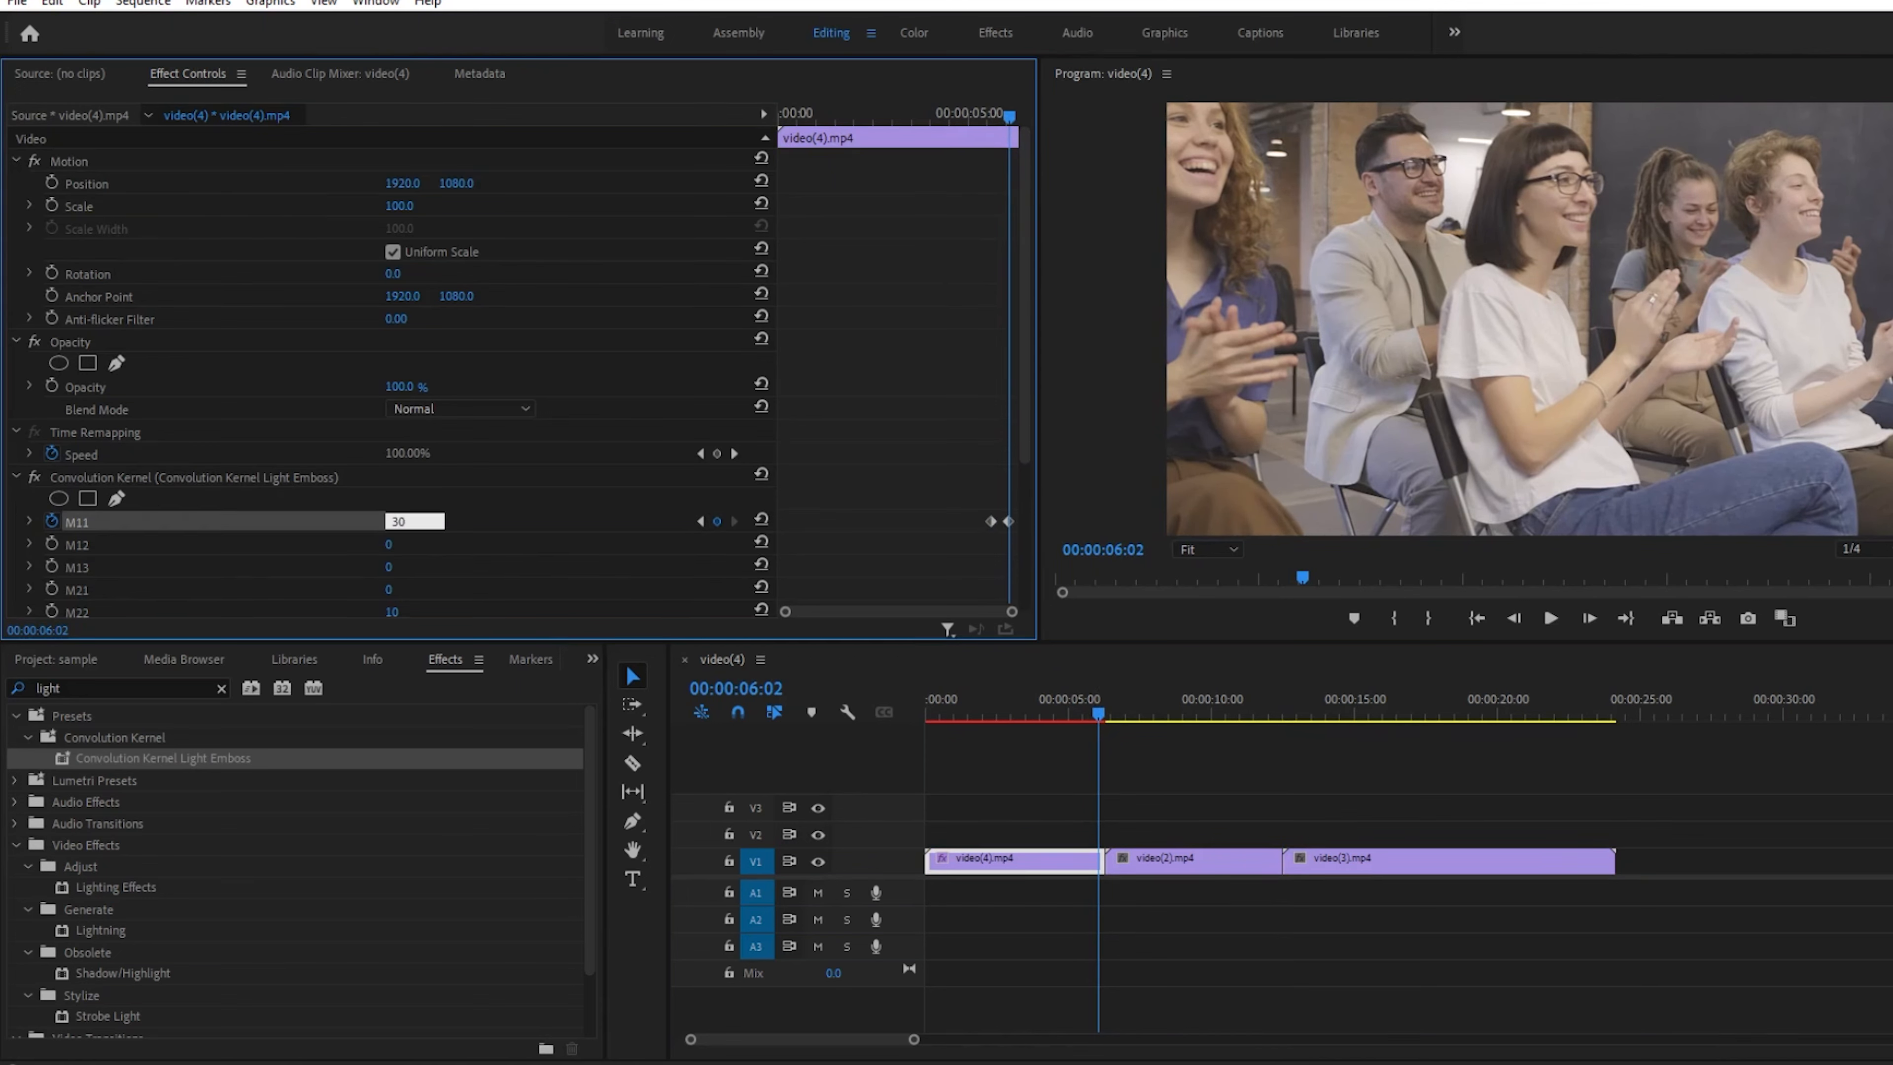
{"action": "key", "text": "Return"}
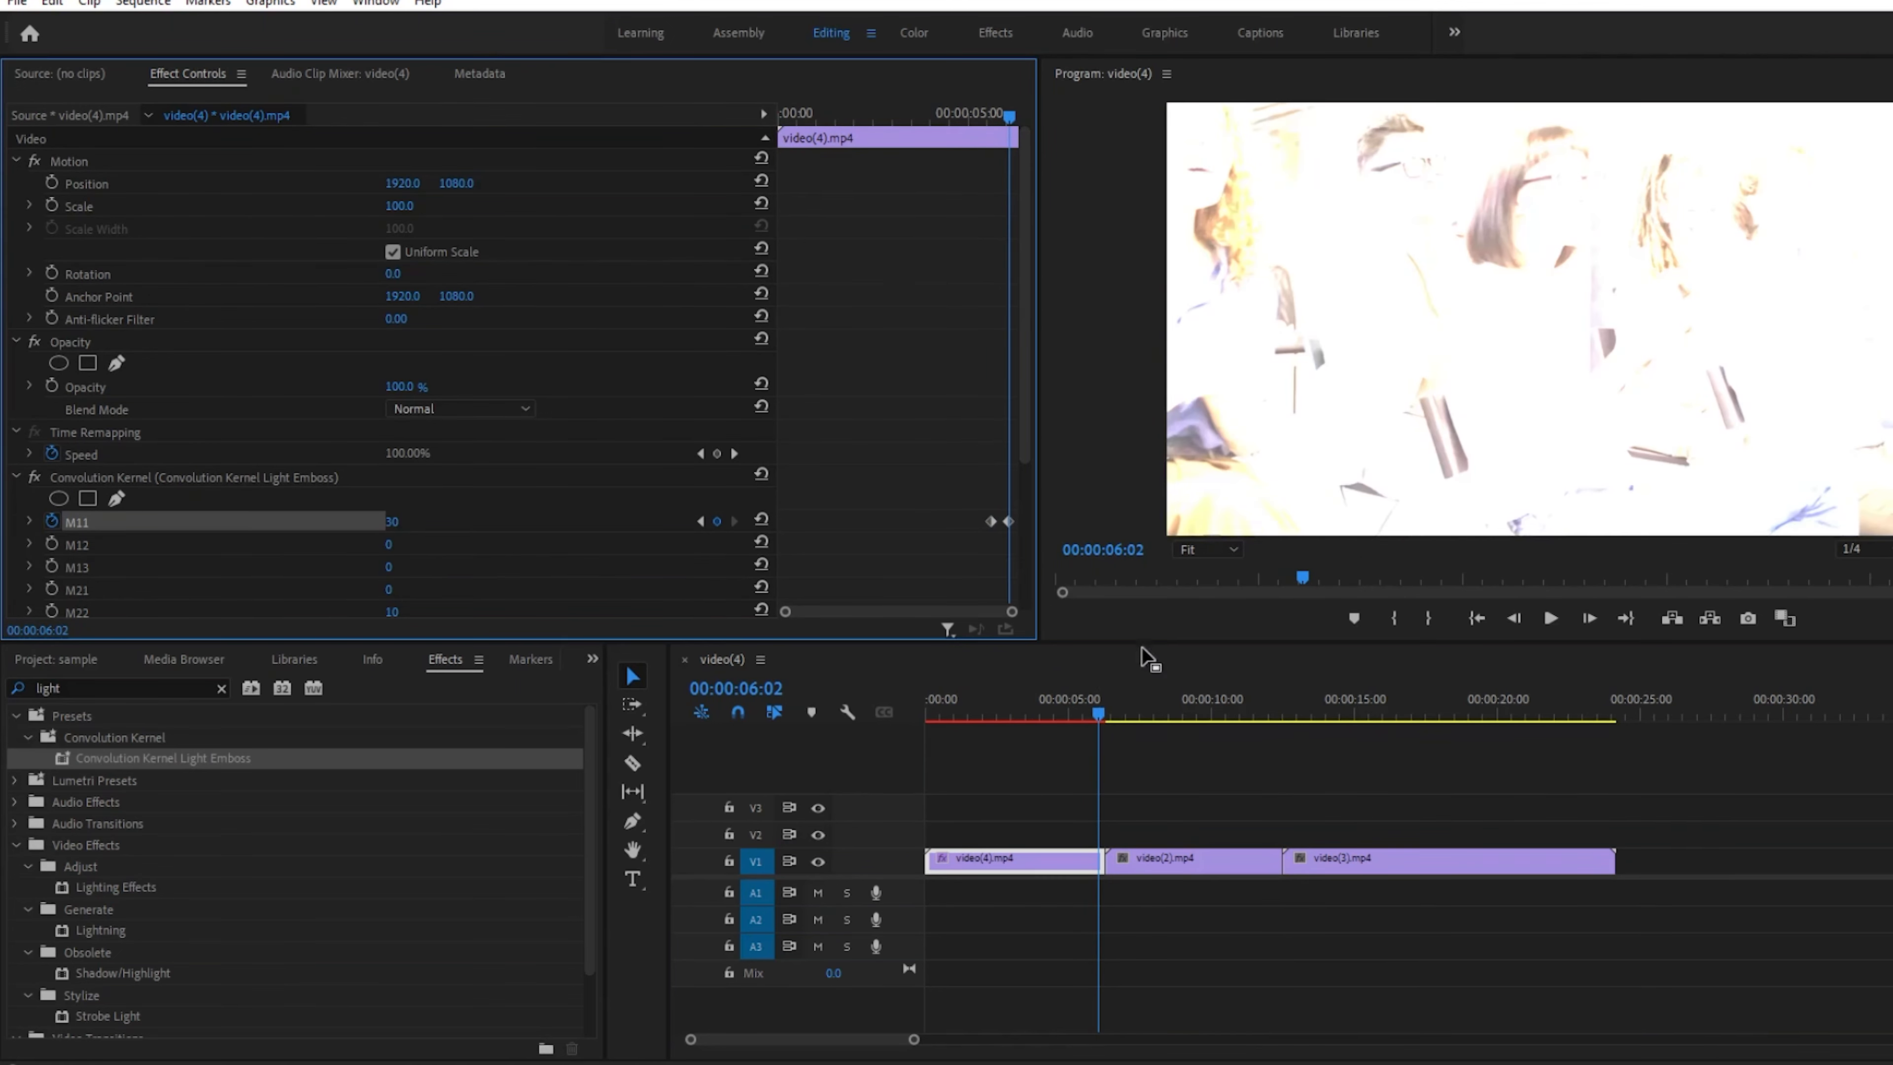
- Shift both M11 keyframes to the very end of video(4).mp4 and play the cut from 00:00:04:13
{"action": "left_click_drag", "start_coordinate": [1006, 522], "coordinate": [1001, 524]}
{"action": "left_click_drag", "start_coordinate": [1103, 709], "coordinate": [1054, 708]}
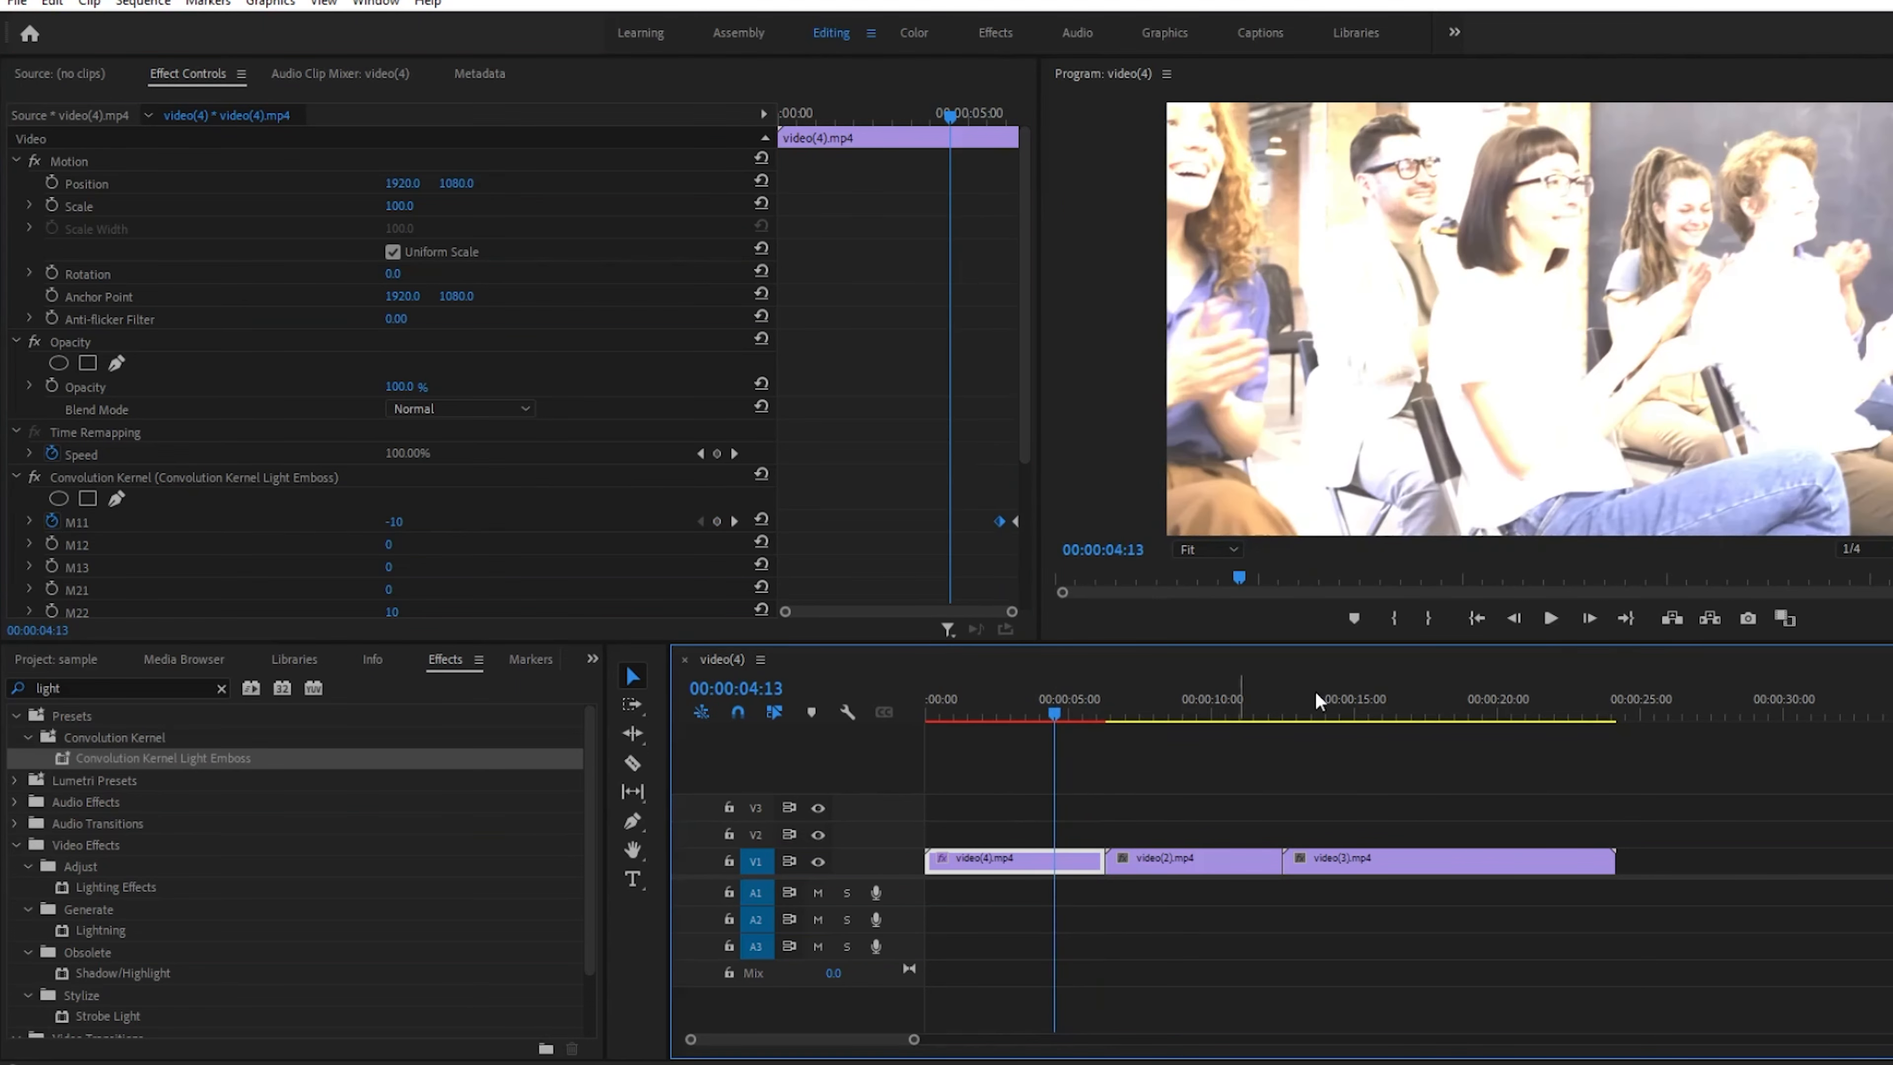
{"action": "left_click", "coordinate": [1549, 625]}
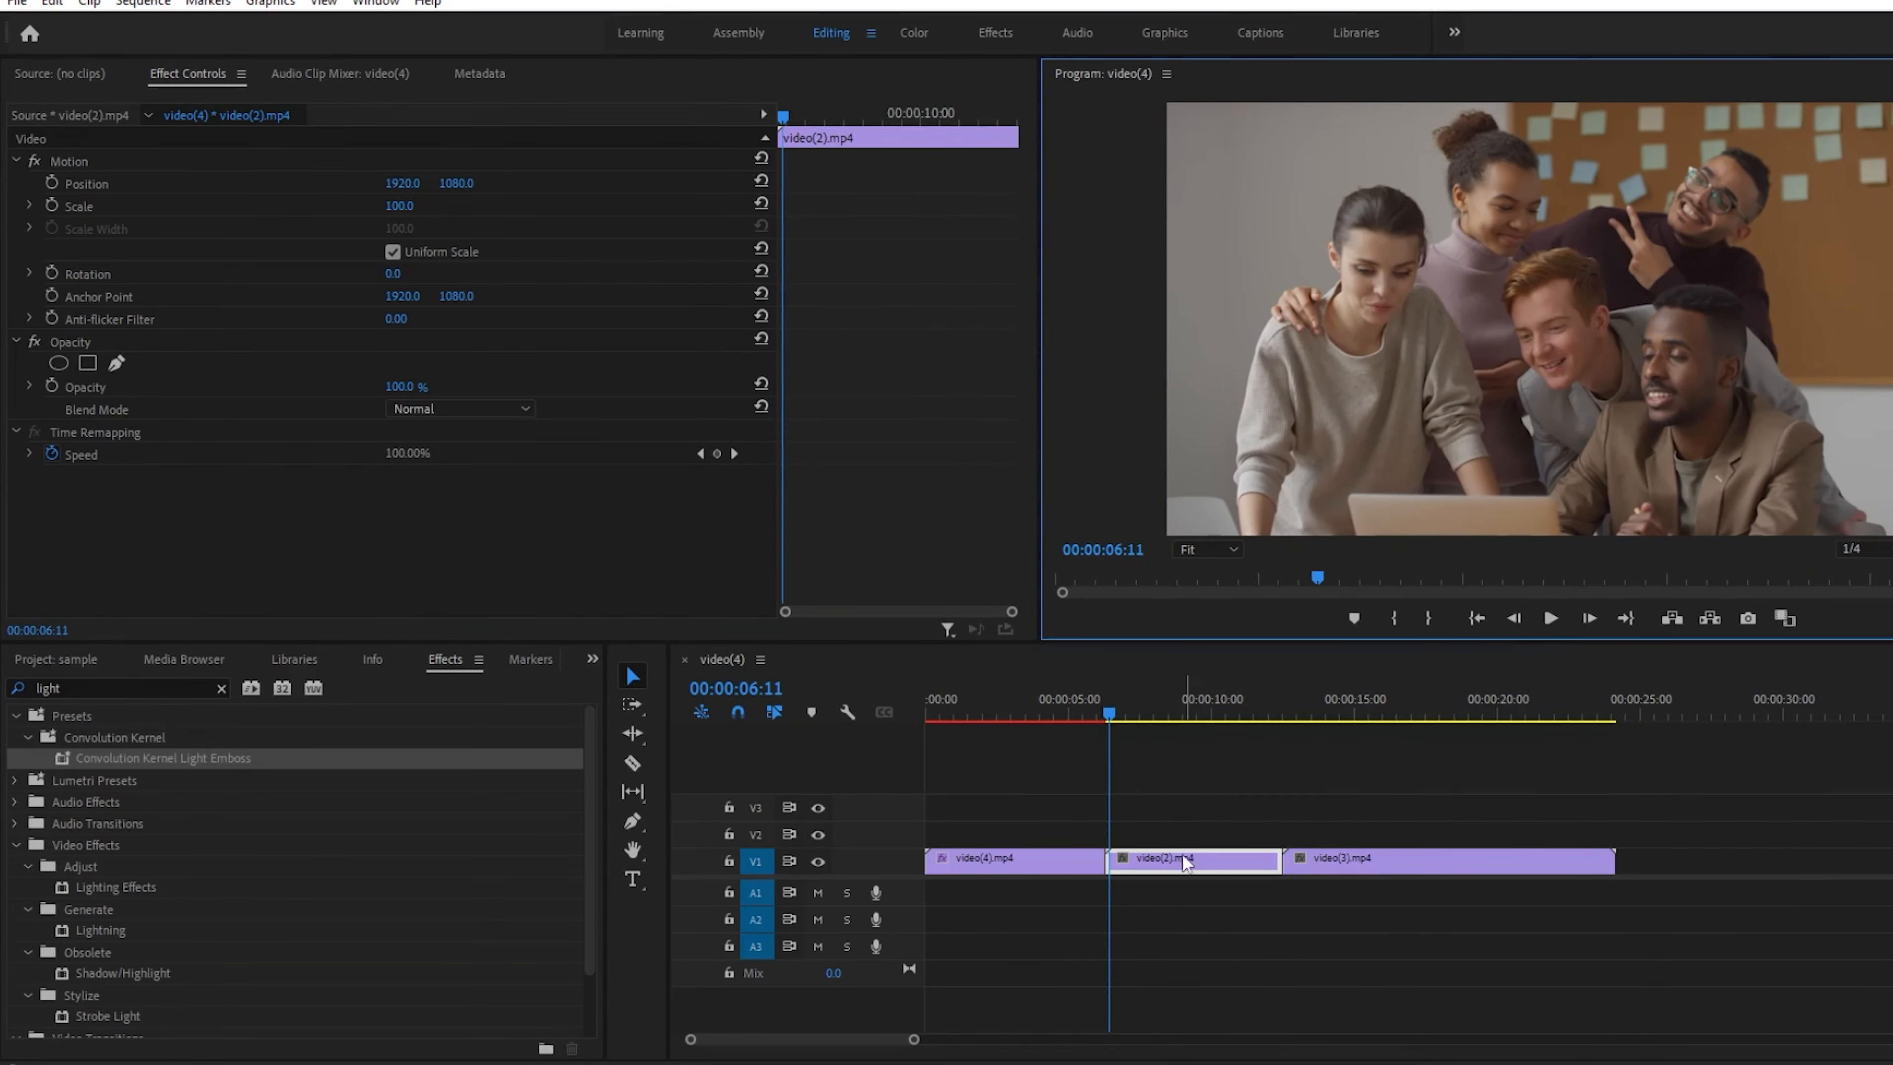
- Copy the animated Convolution Kernel effect from video(4).mp4 and paste it onto video(2).mp4
{"action": "mouse_move", "coordinate": [1109, 708]}
{"action": "left_mouse_down"}
{"action": "mouse_move", "coordinate": [1087, 704]}
{"action": "mouse_move", "coordinate": [1111, 713]}
{"action": "left_mouse_up"}
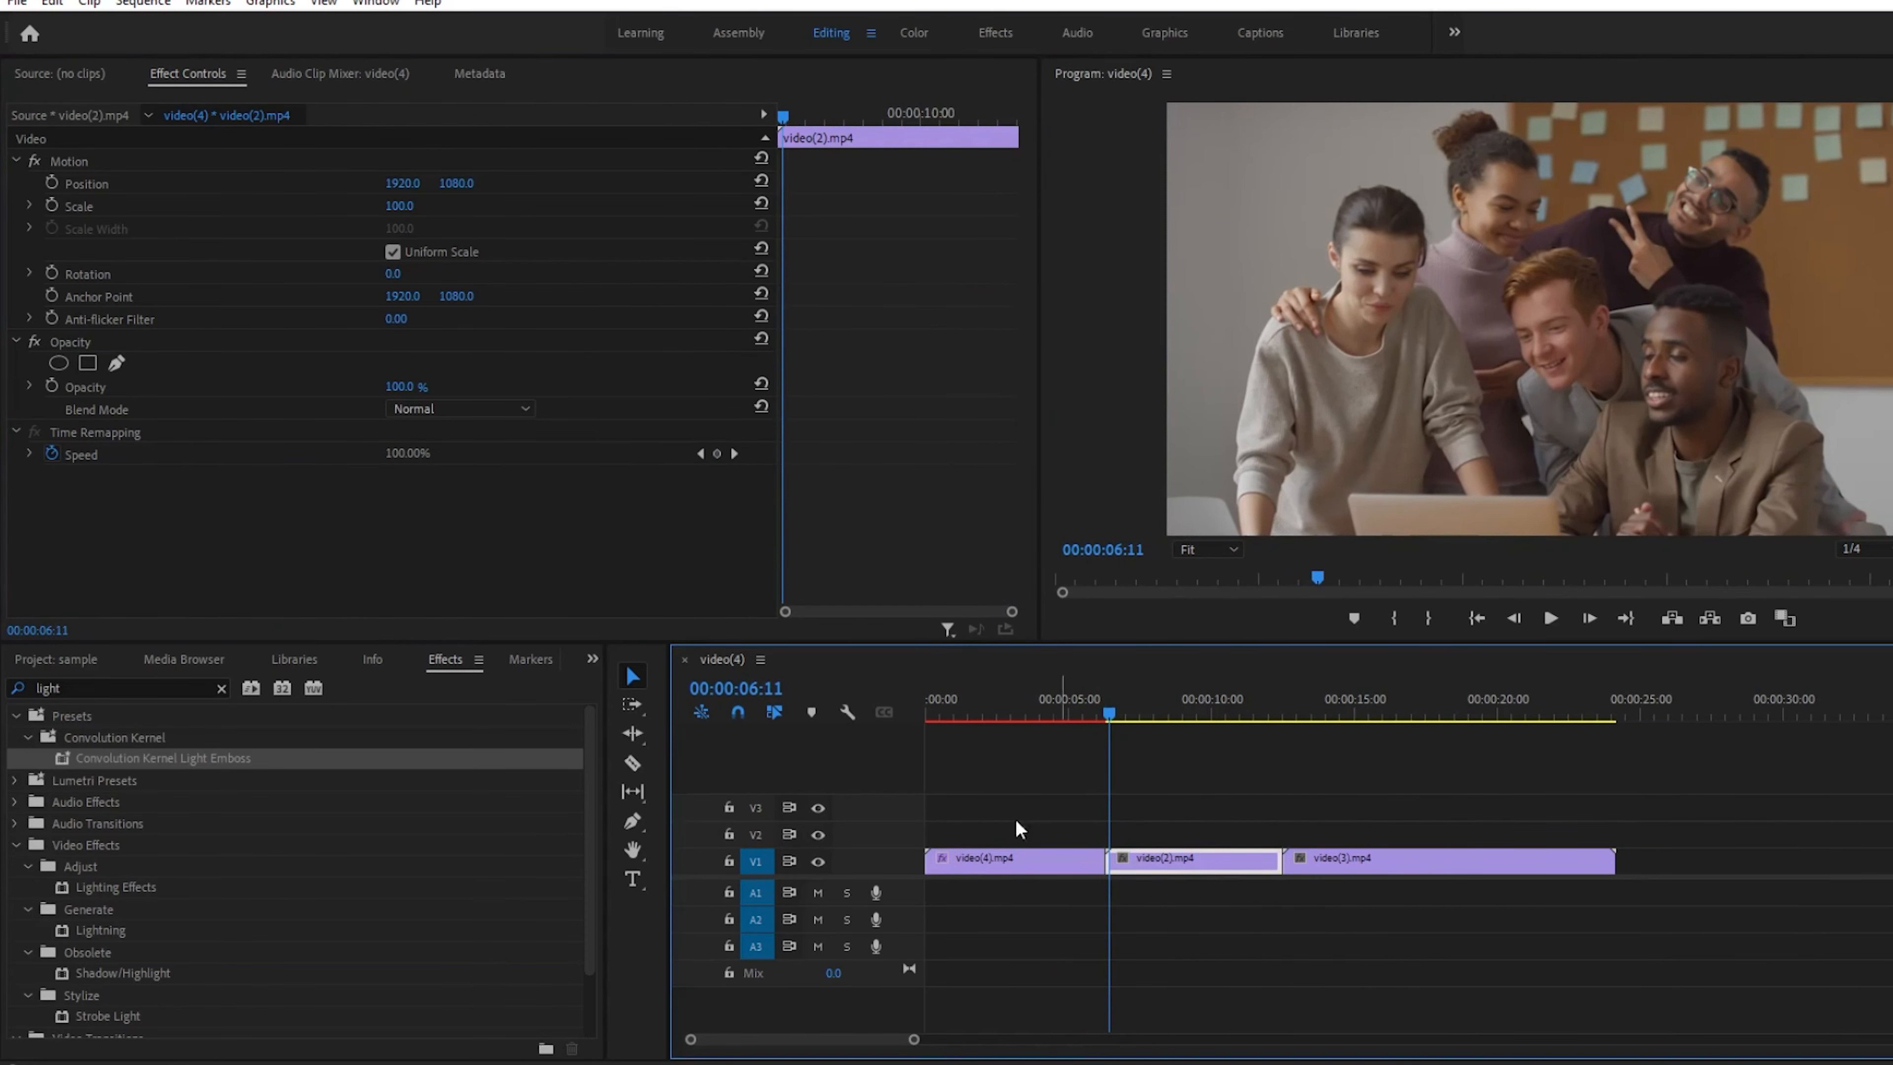
{"action": "left_click", "coordinate": [376, 564]}
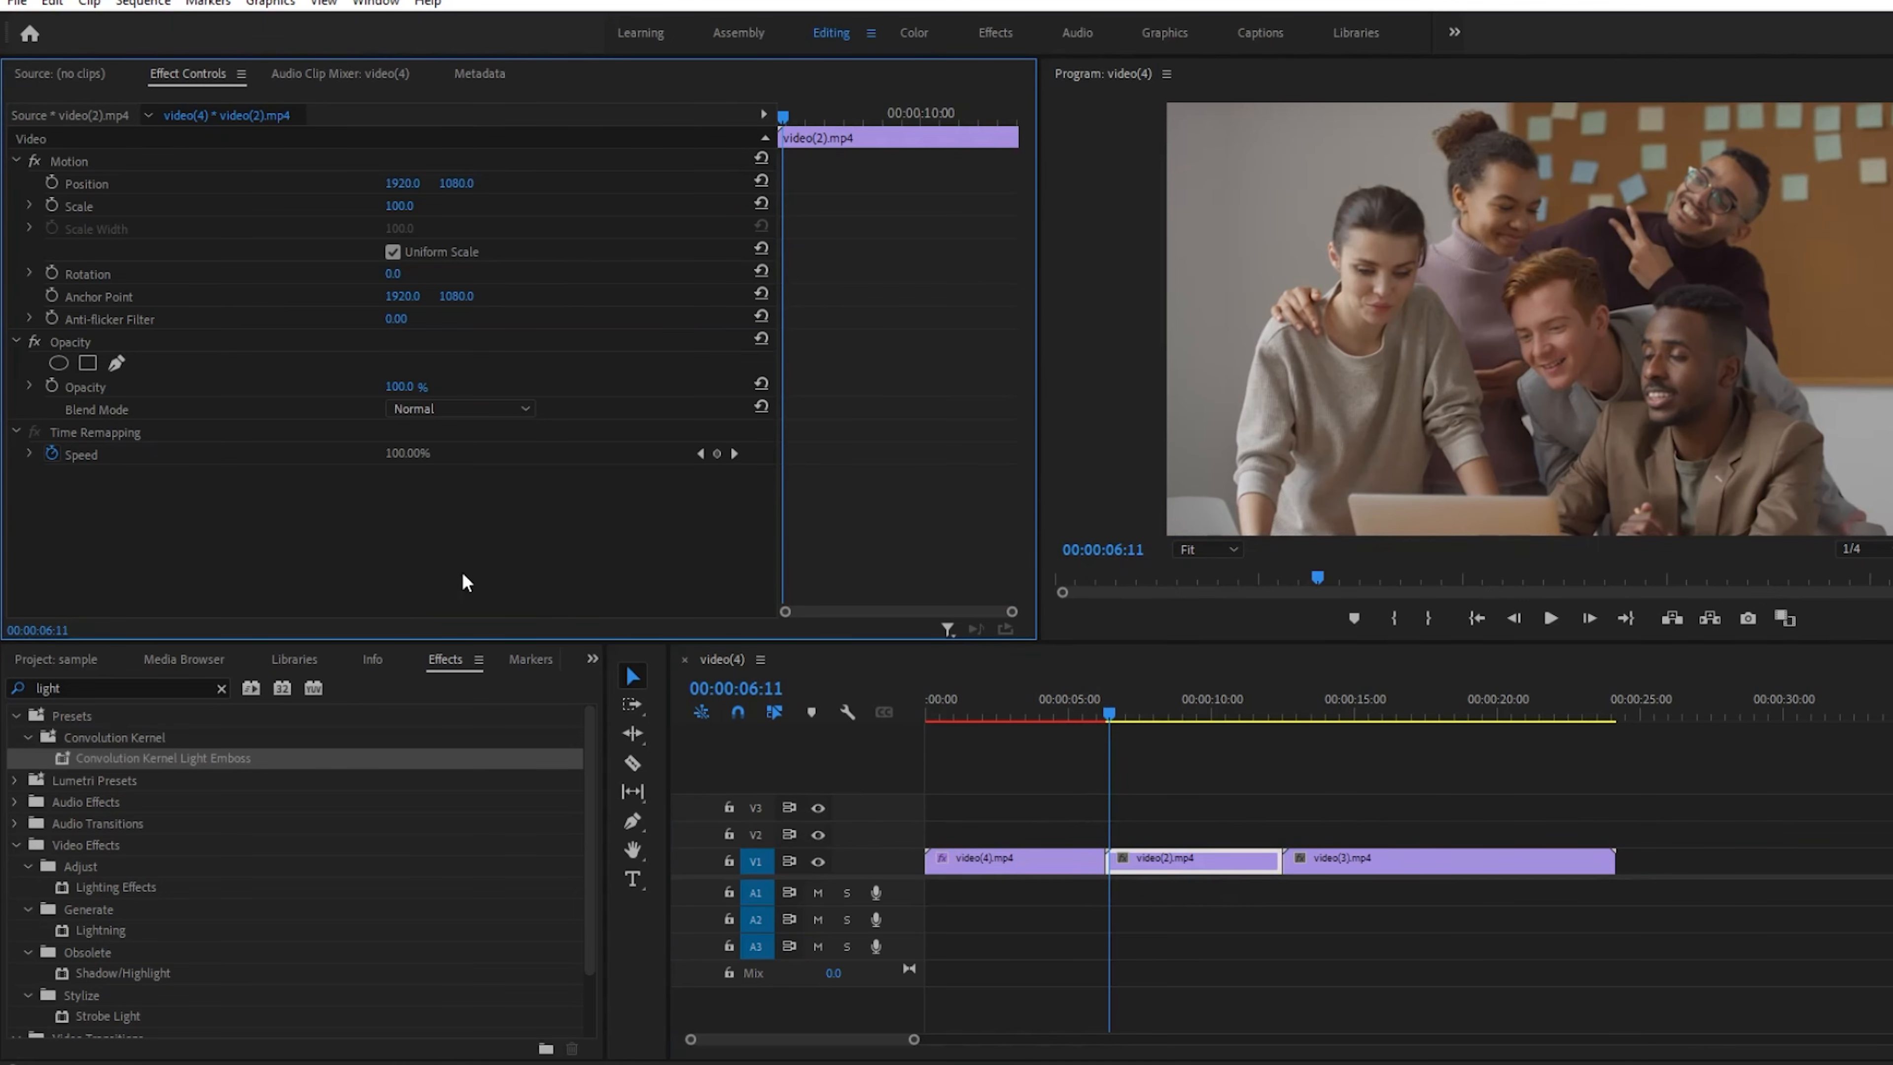
{"action": "left_click_drag", "start_coordinate": [1105, 715], "coordinate": [1100, 714]}
{"action": "left_click", "coordinate": [116, 477]}
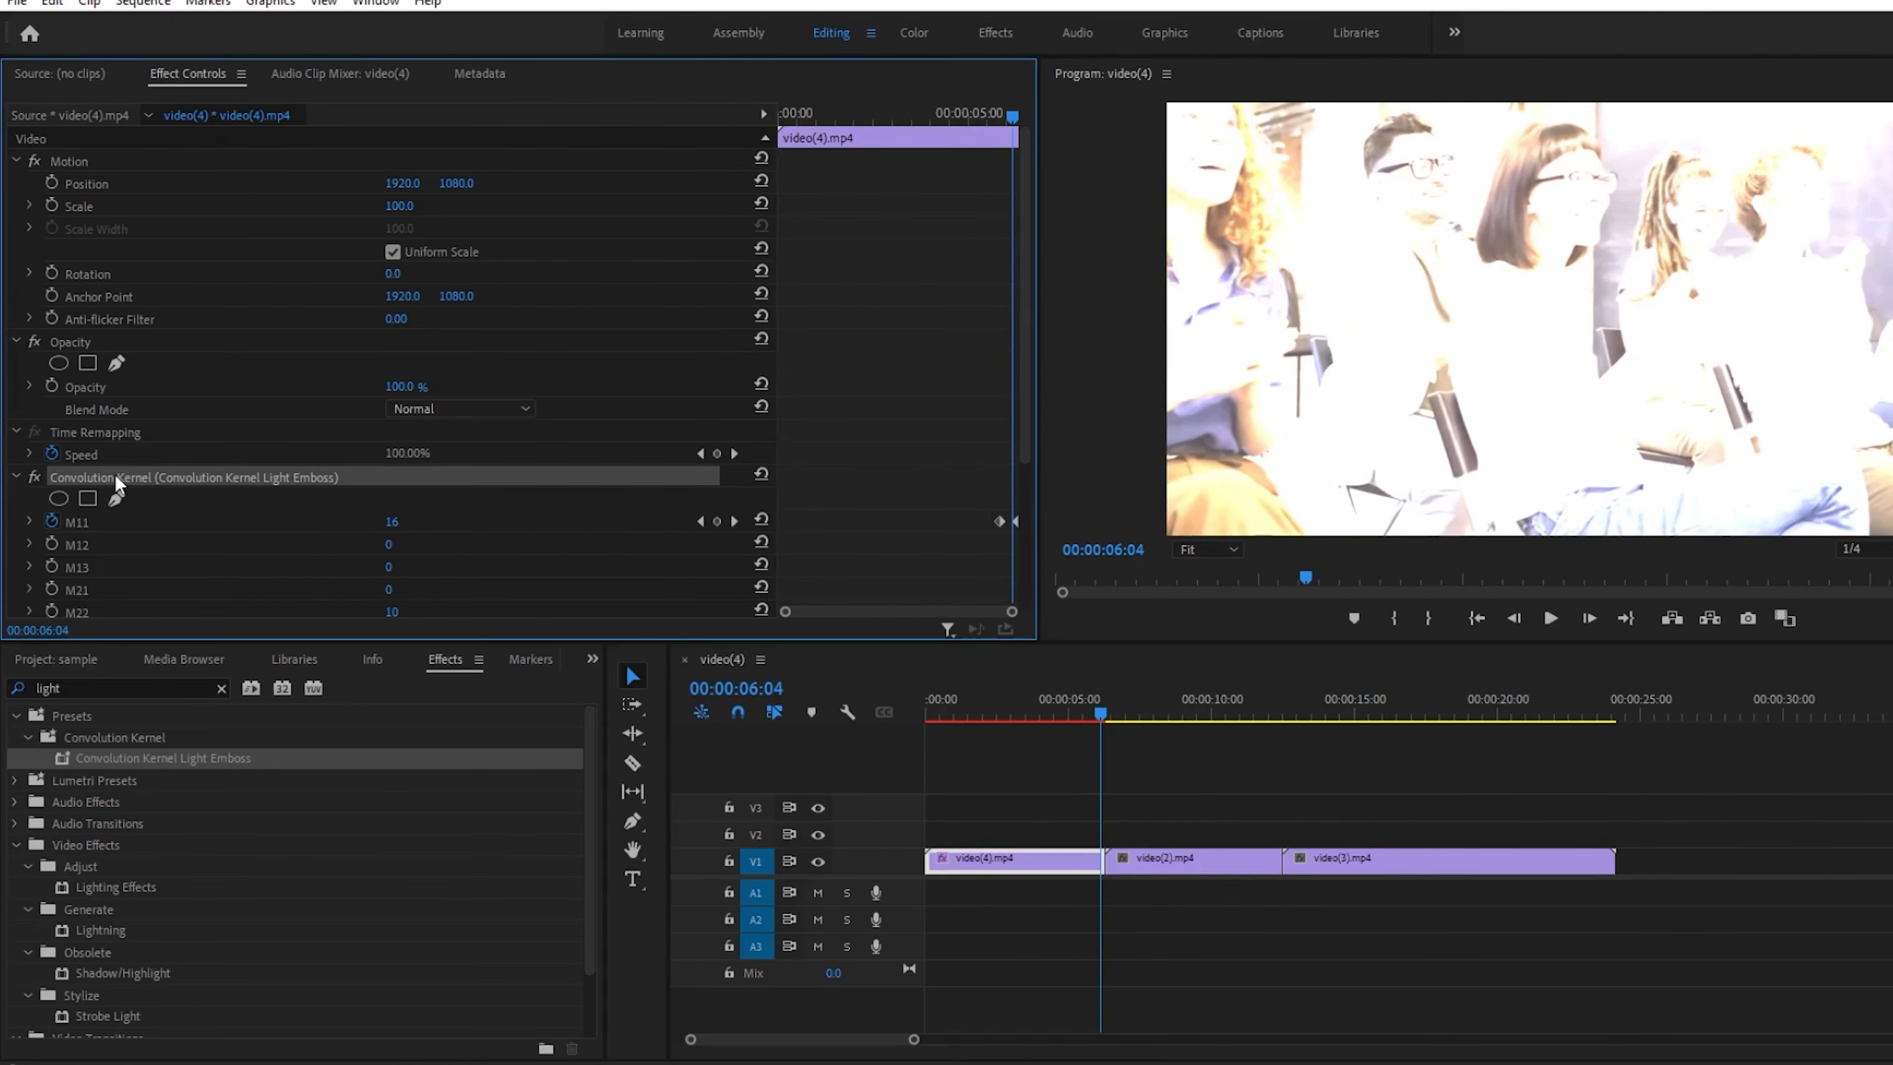
{"action": "key", "text": "ctrl+c"}
{"action": "left_click_drag", "start_coordinate": [1095, 701], "coordinate": [1114, 700]}
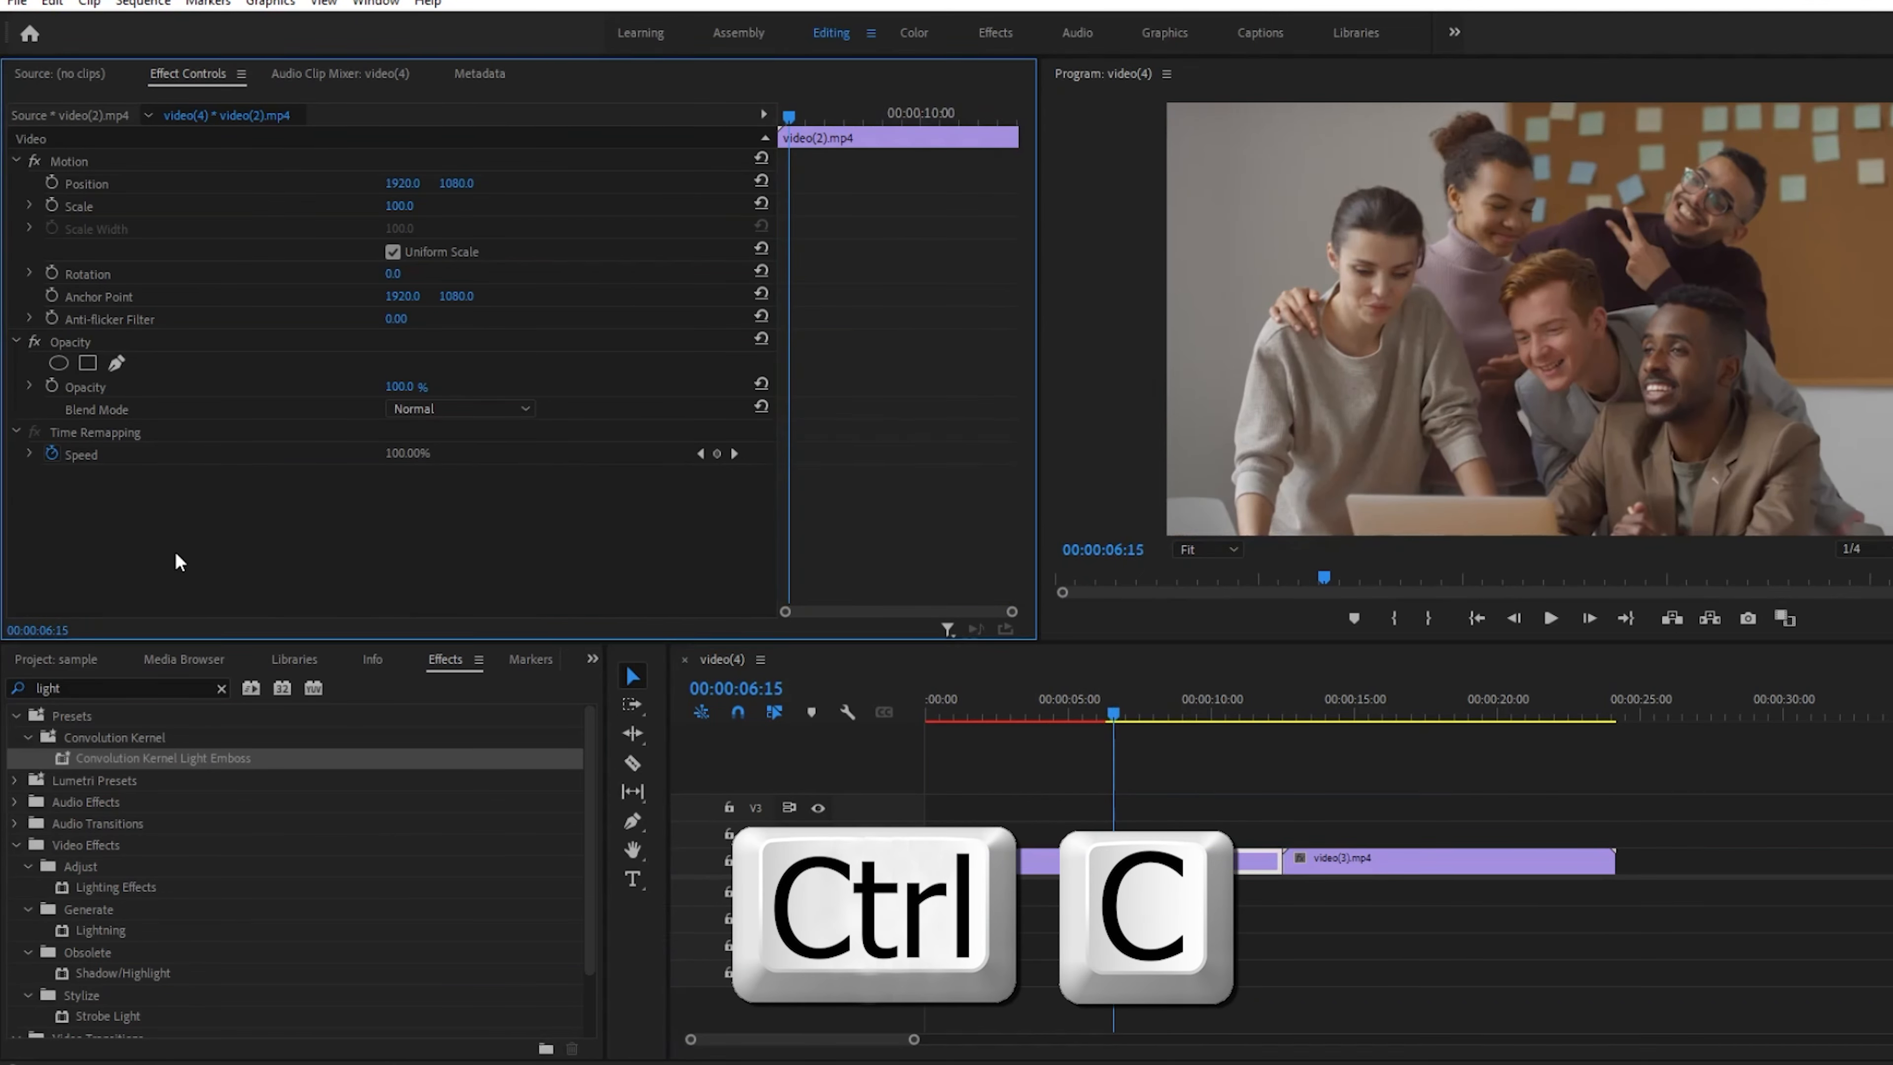
{"action": "key", "text": "ctrl+v"}
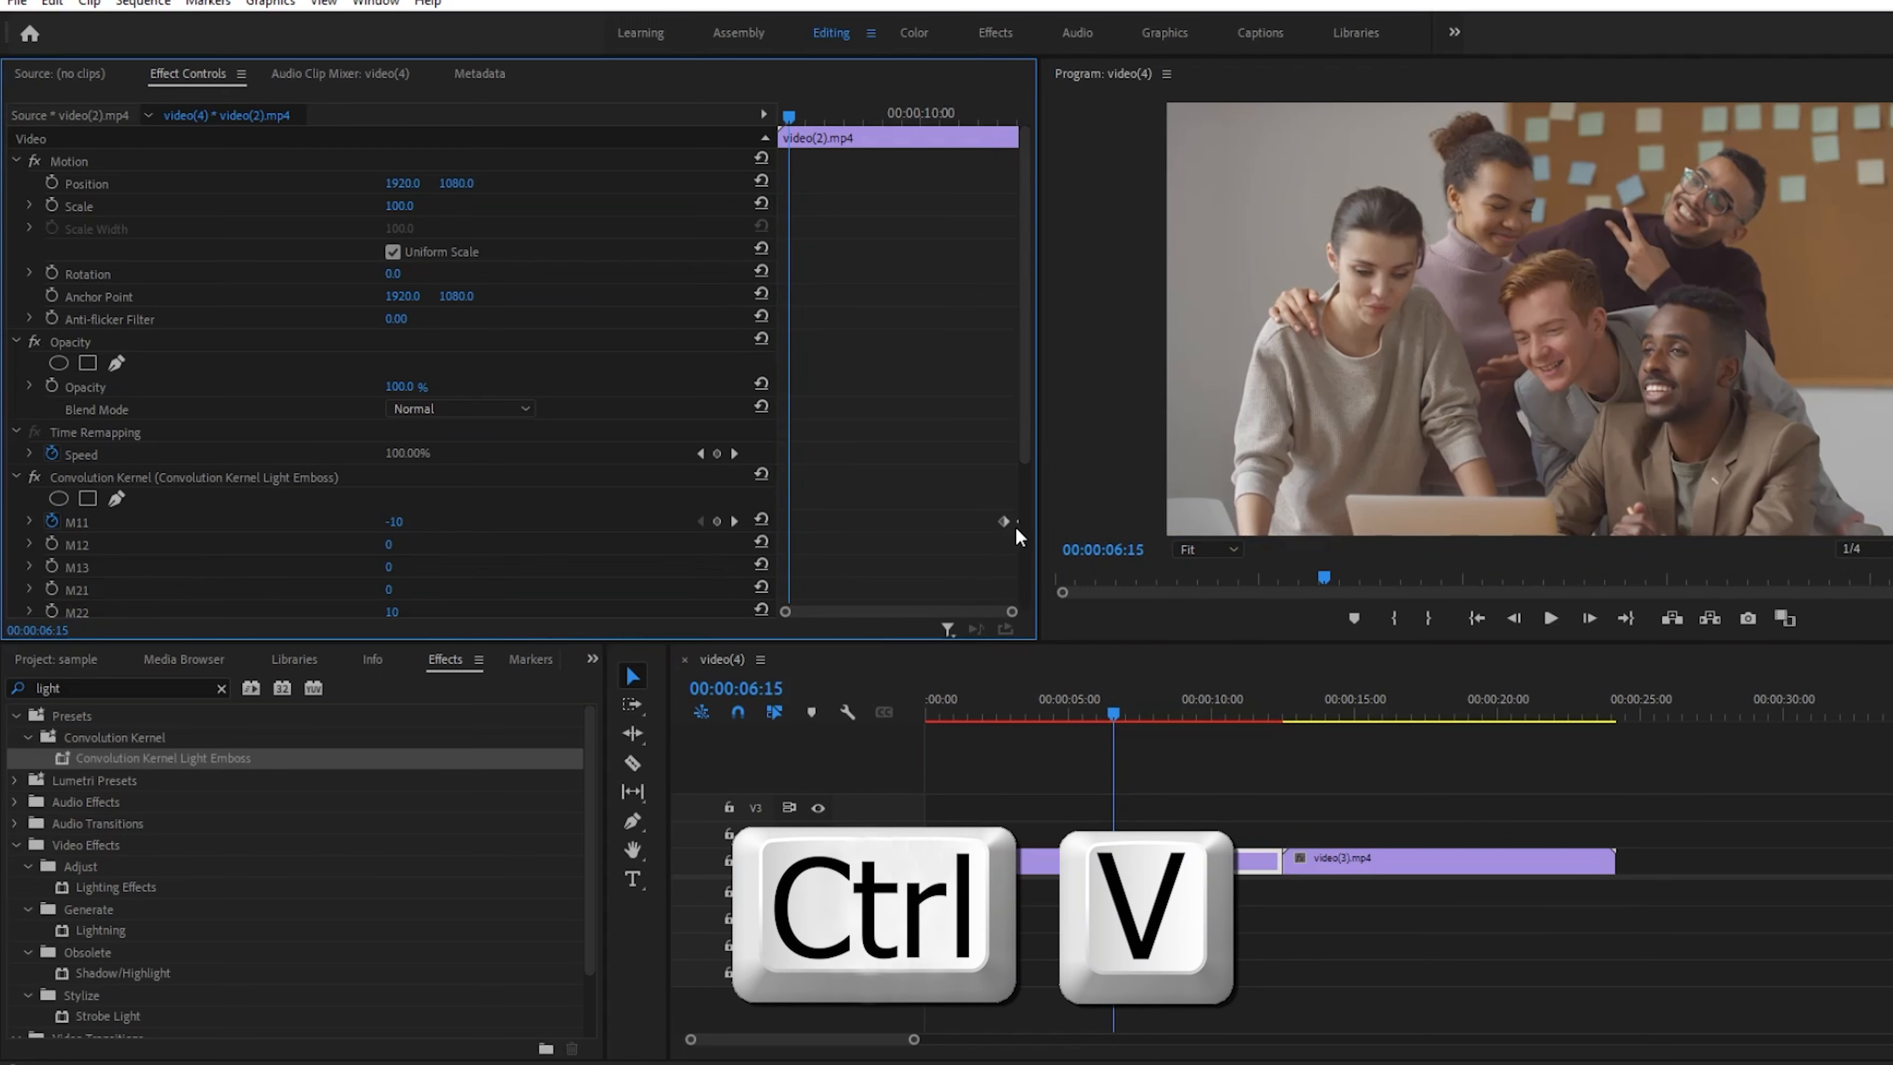
- Rearrange the M11 keyframes on video(2).mp4 so 30 sits at the clip's start and -10 at 00:00:06:15
{"action": "left_click_drag", "start_coordinate": [1016, 524], "coordinate": [771, 540]}
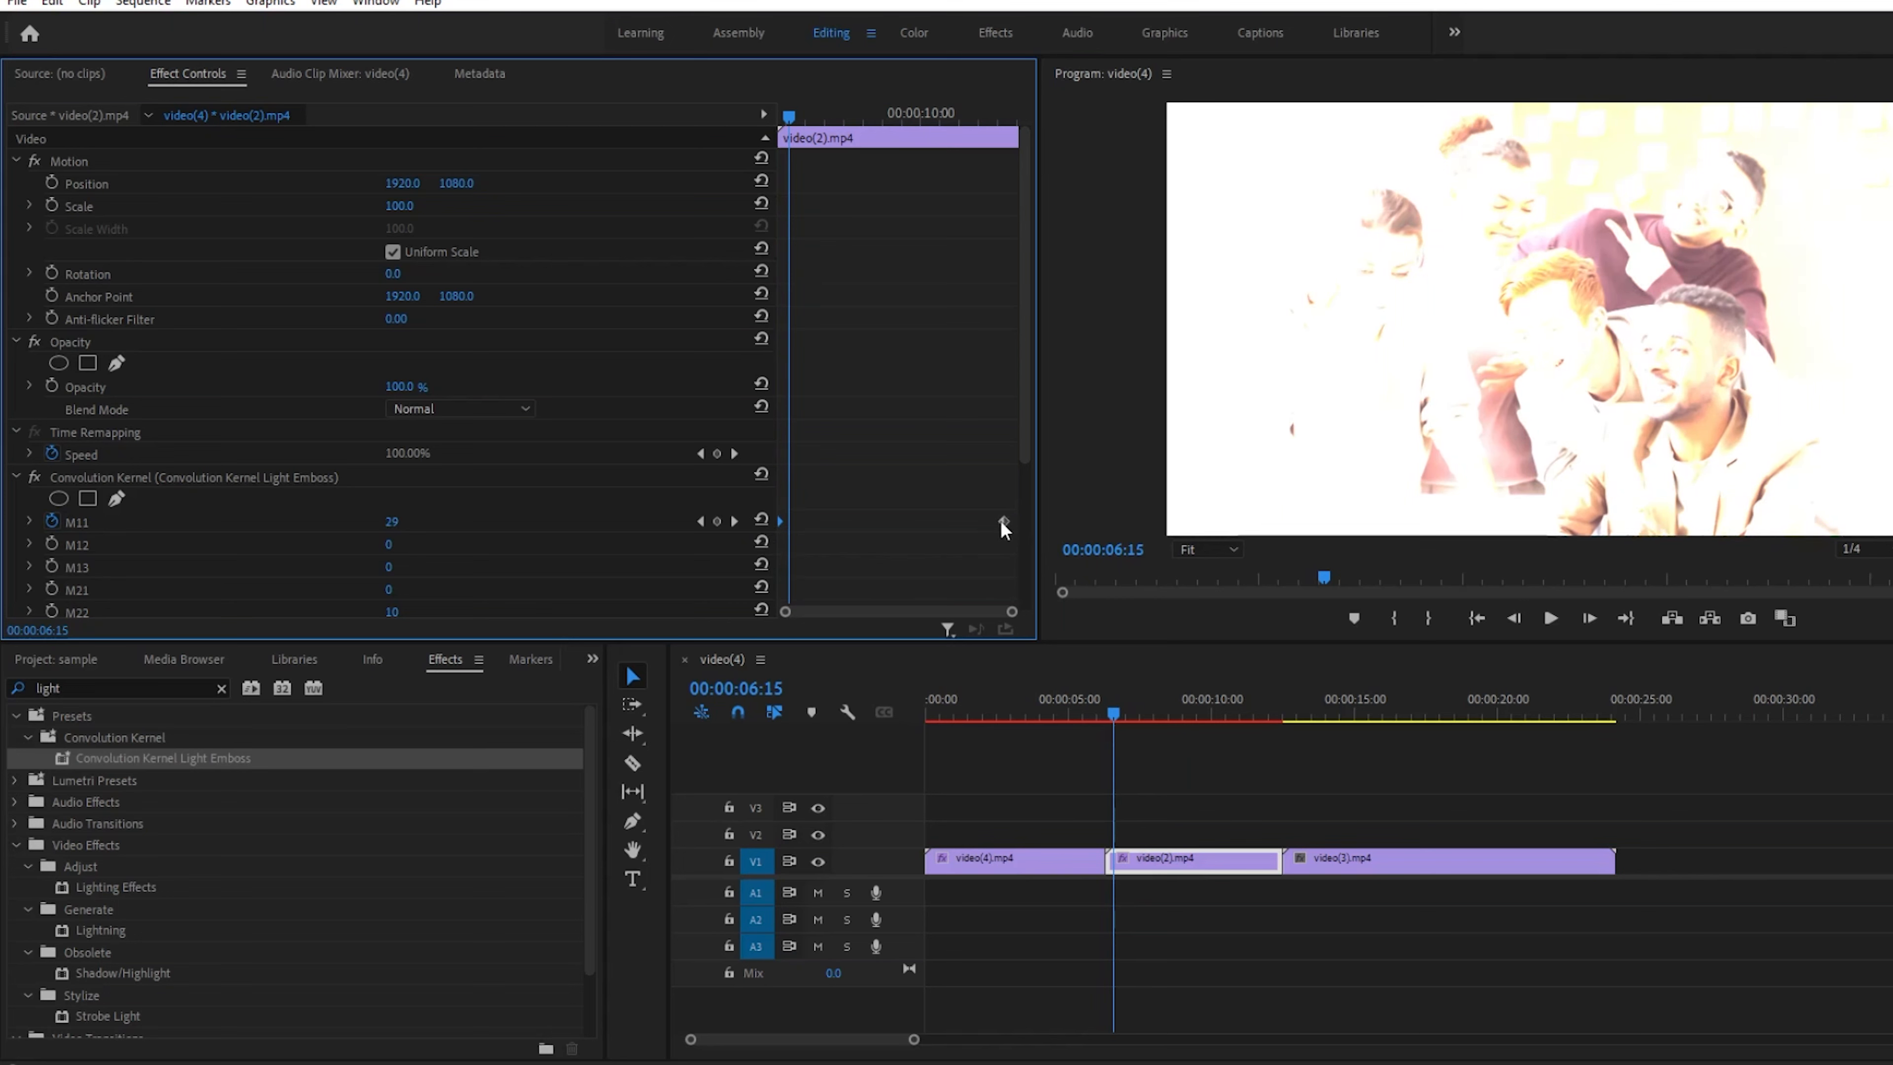
{"action": "left_click_drag", "start_coordinate": [1005, 520], "coordinate": [796, 529]}
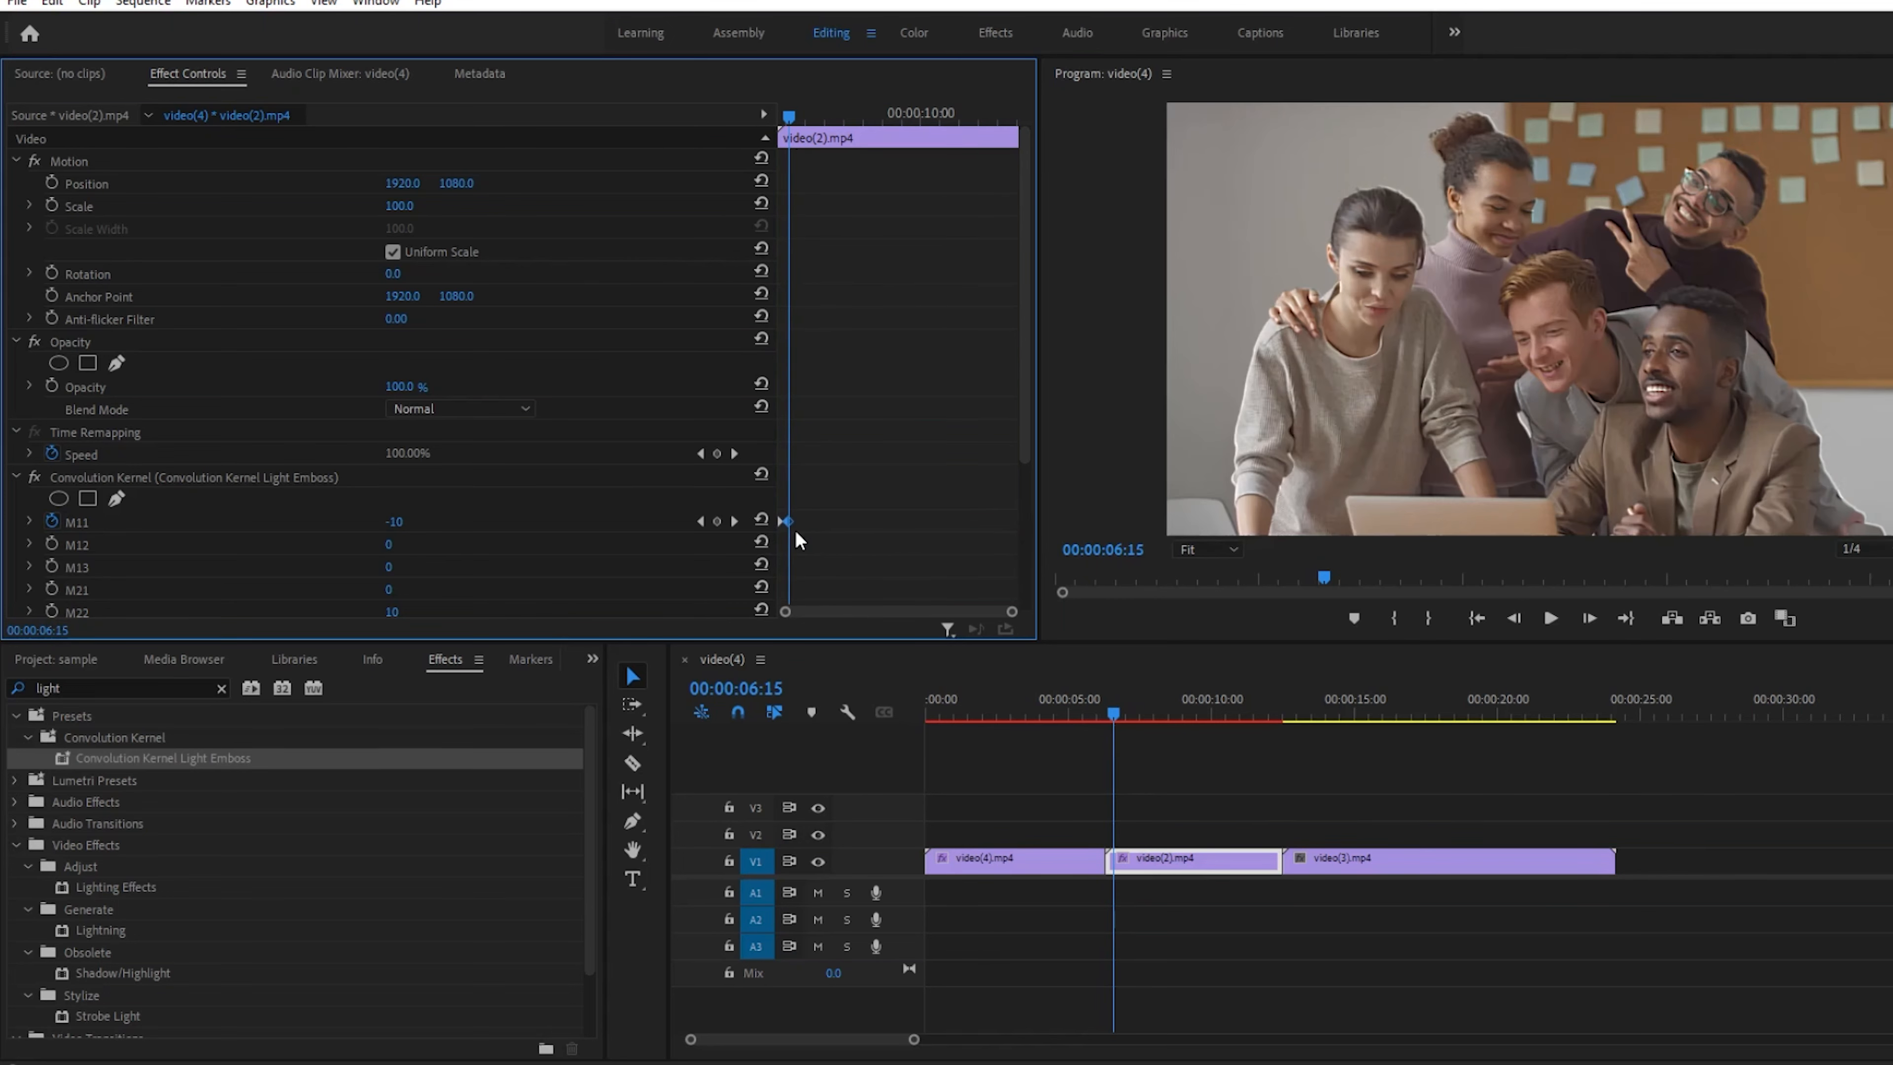
{"action": "left_click_drag", "start_coordinate": [785, 125], "coordinate": [757, 126]}
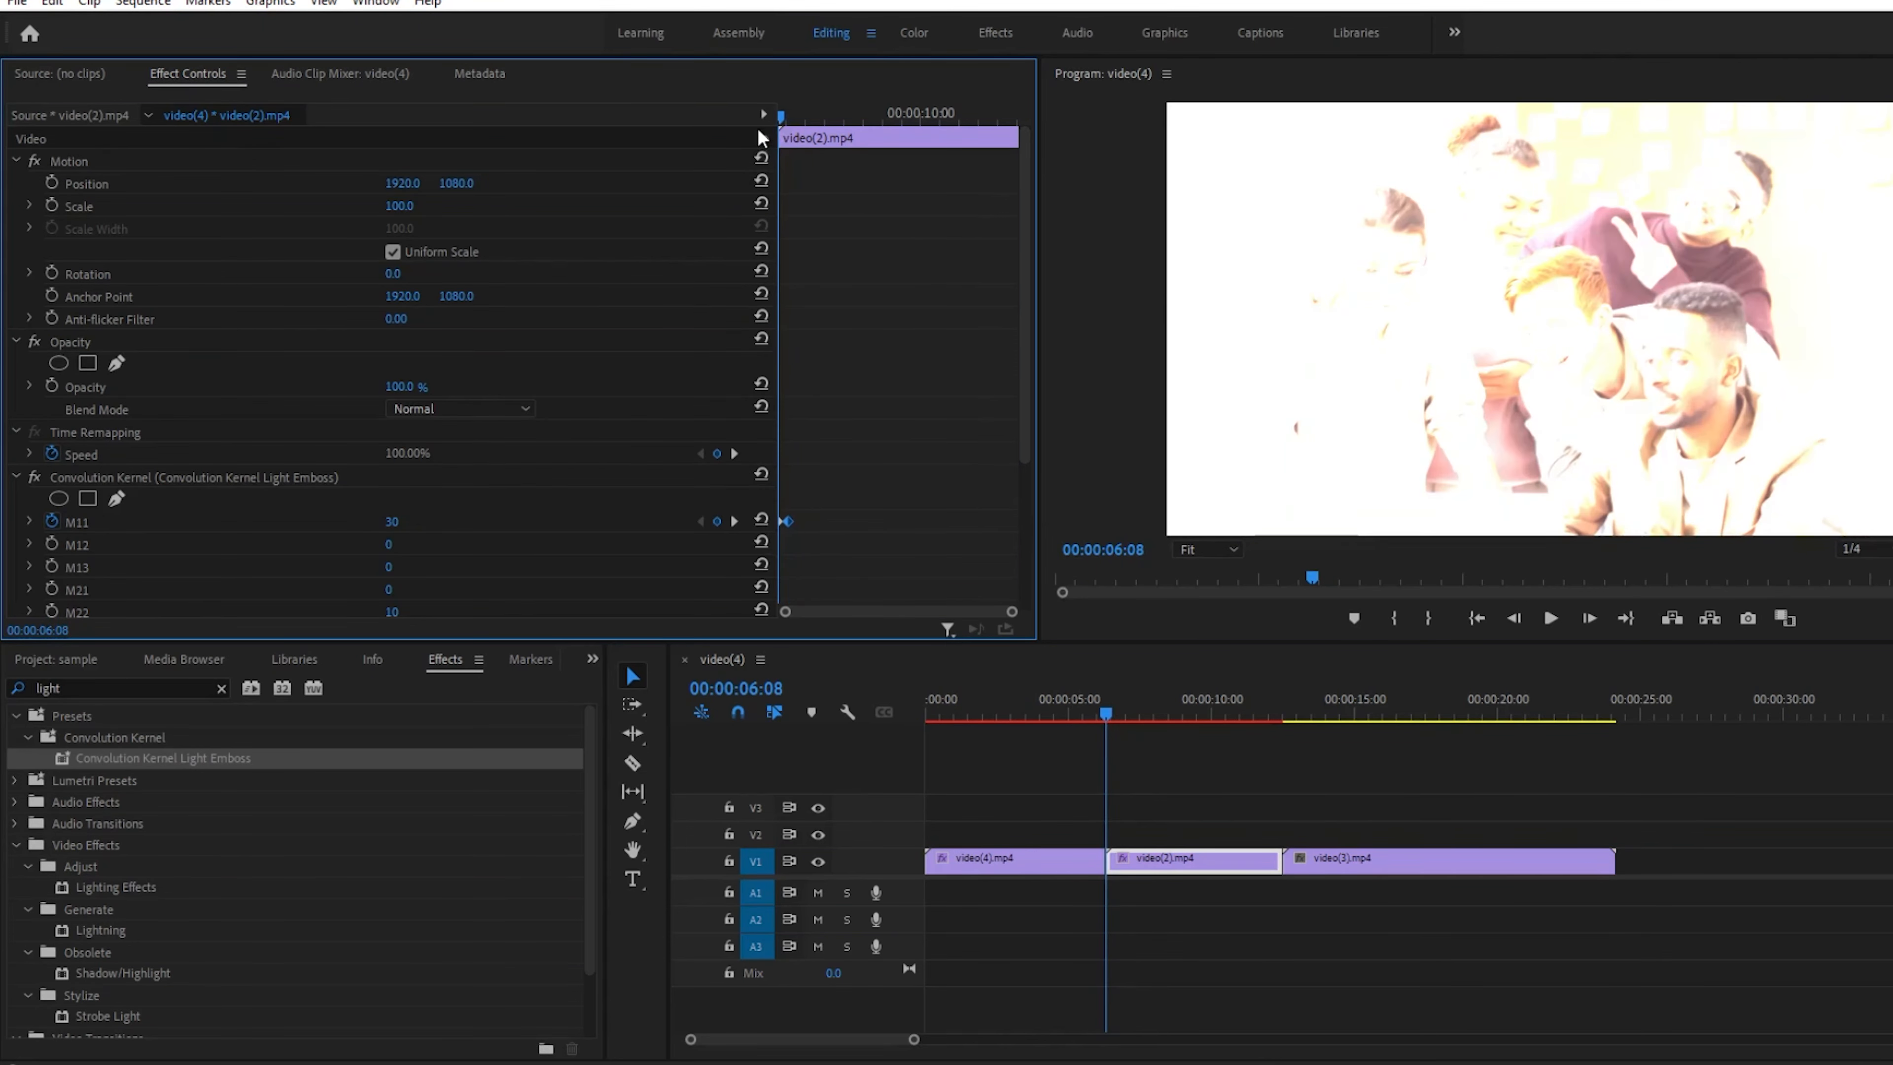
- Play the transition between video(4).mp4 and video(2).mp4 from 00:00:04:04
{"action": "left_click_drag", "start_coordinate": [1103, 705], "coordinate": [1044, 705]}
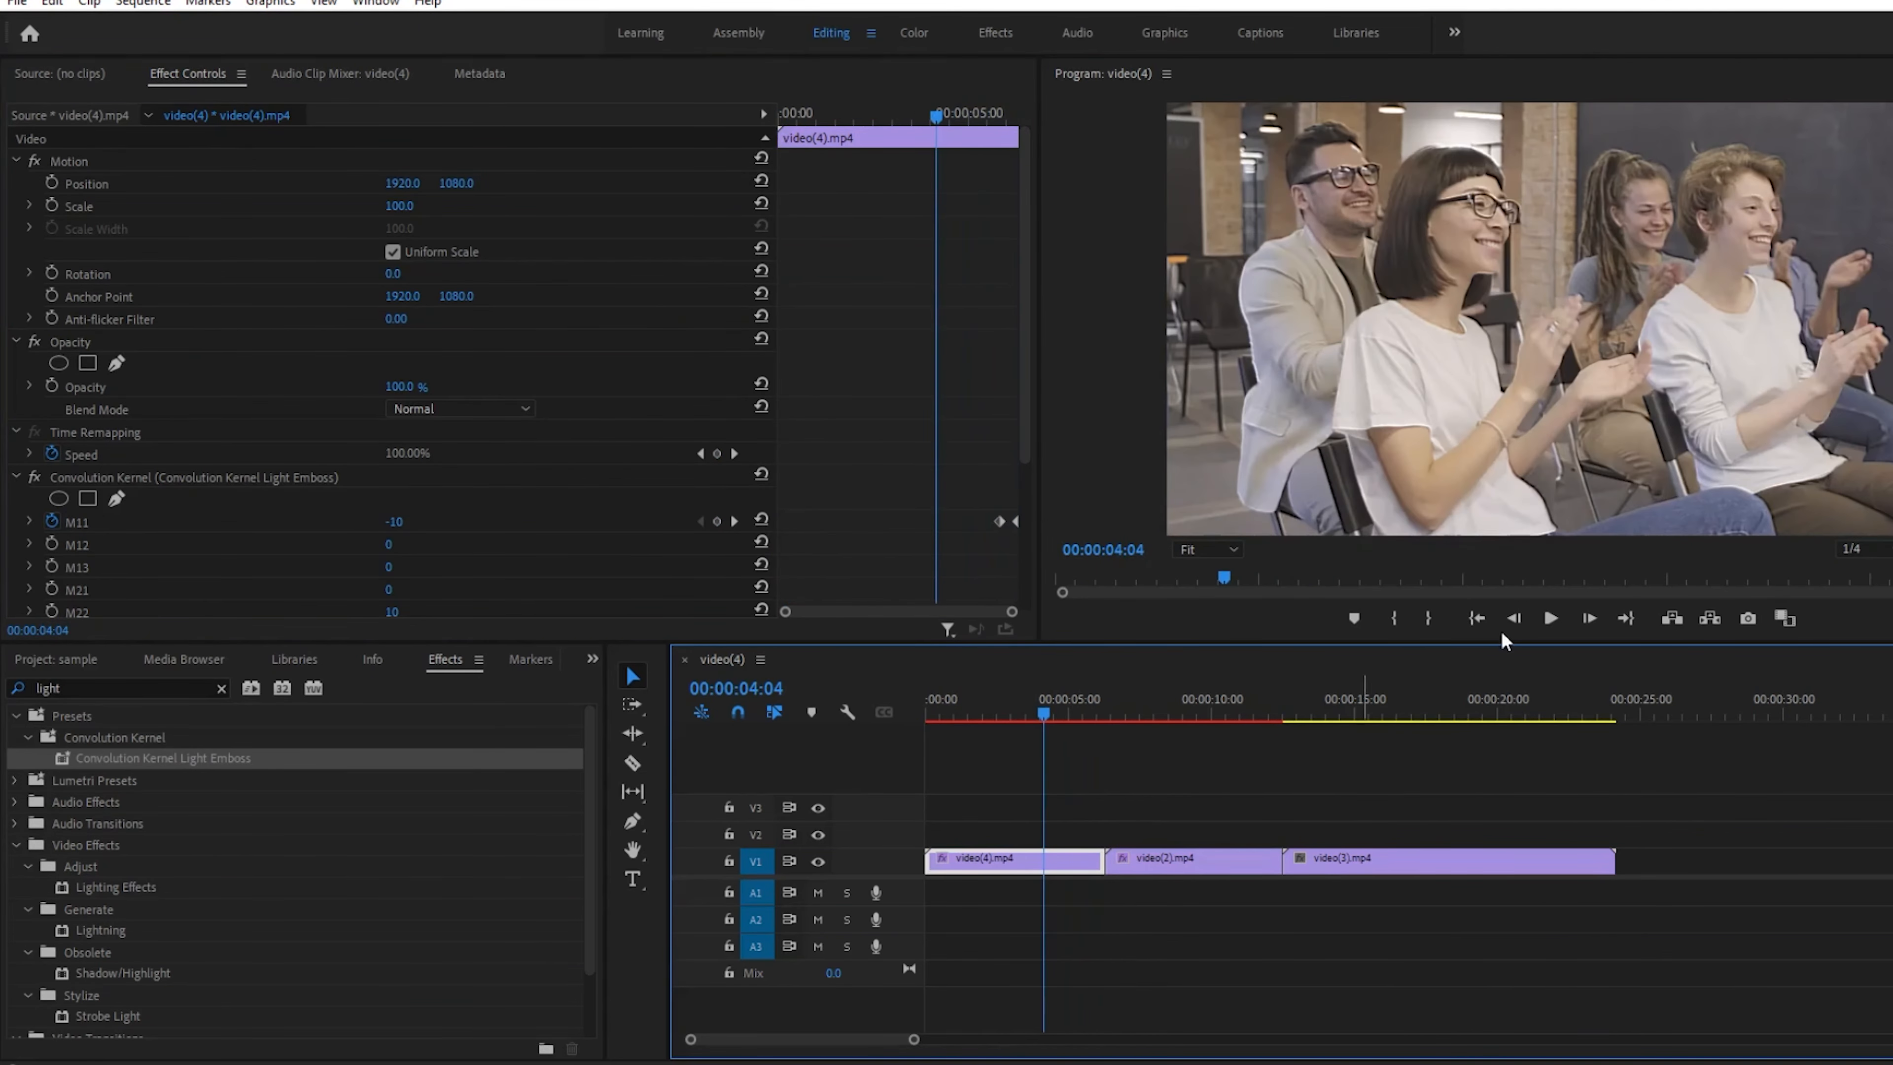
{"action": "left_click", "coordinate": [1551, 619]}
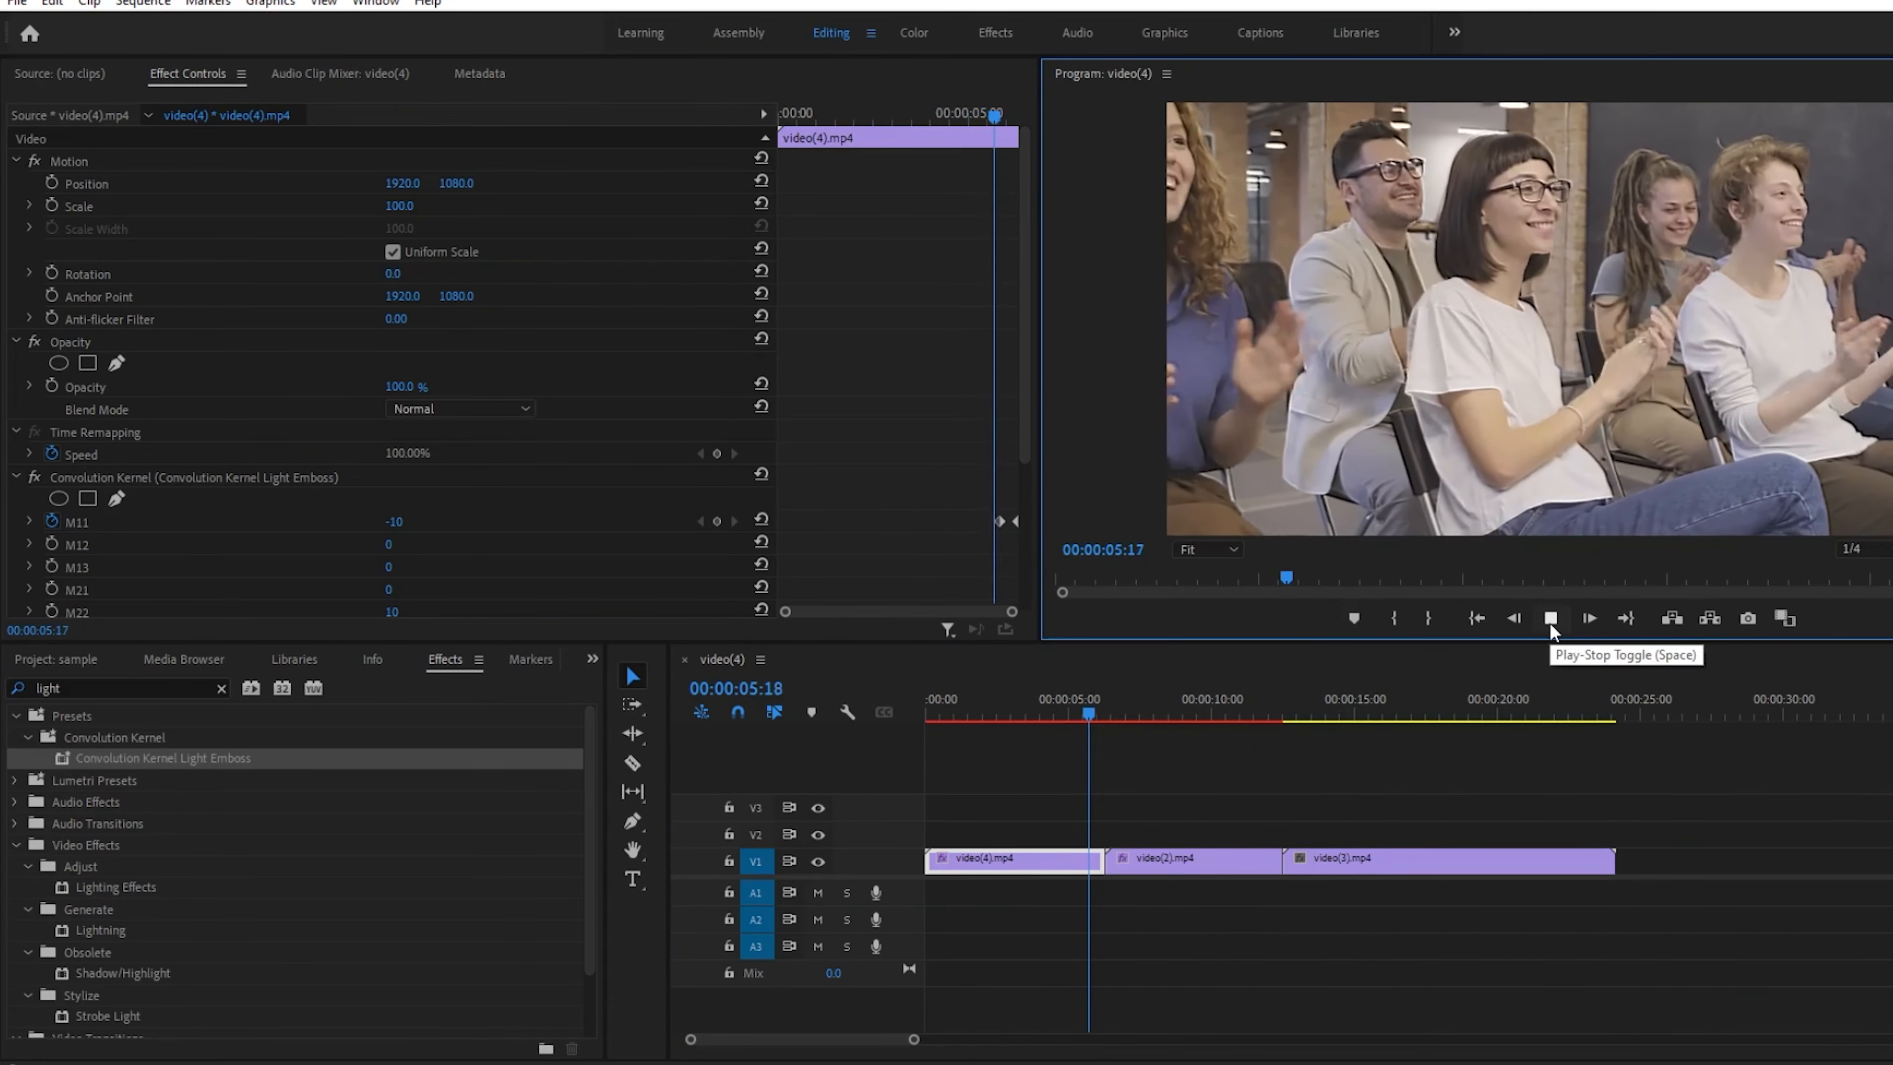
{"action": "left_click", "coordinate": [1550, 618]}
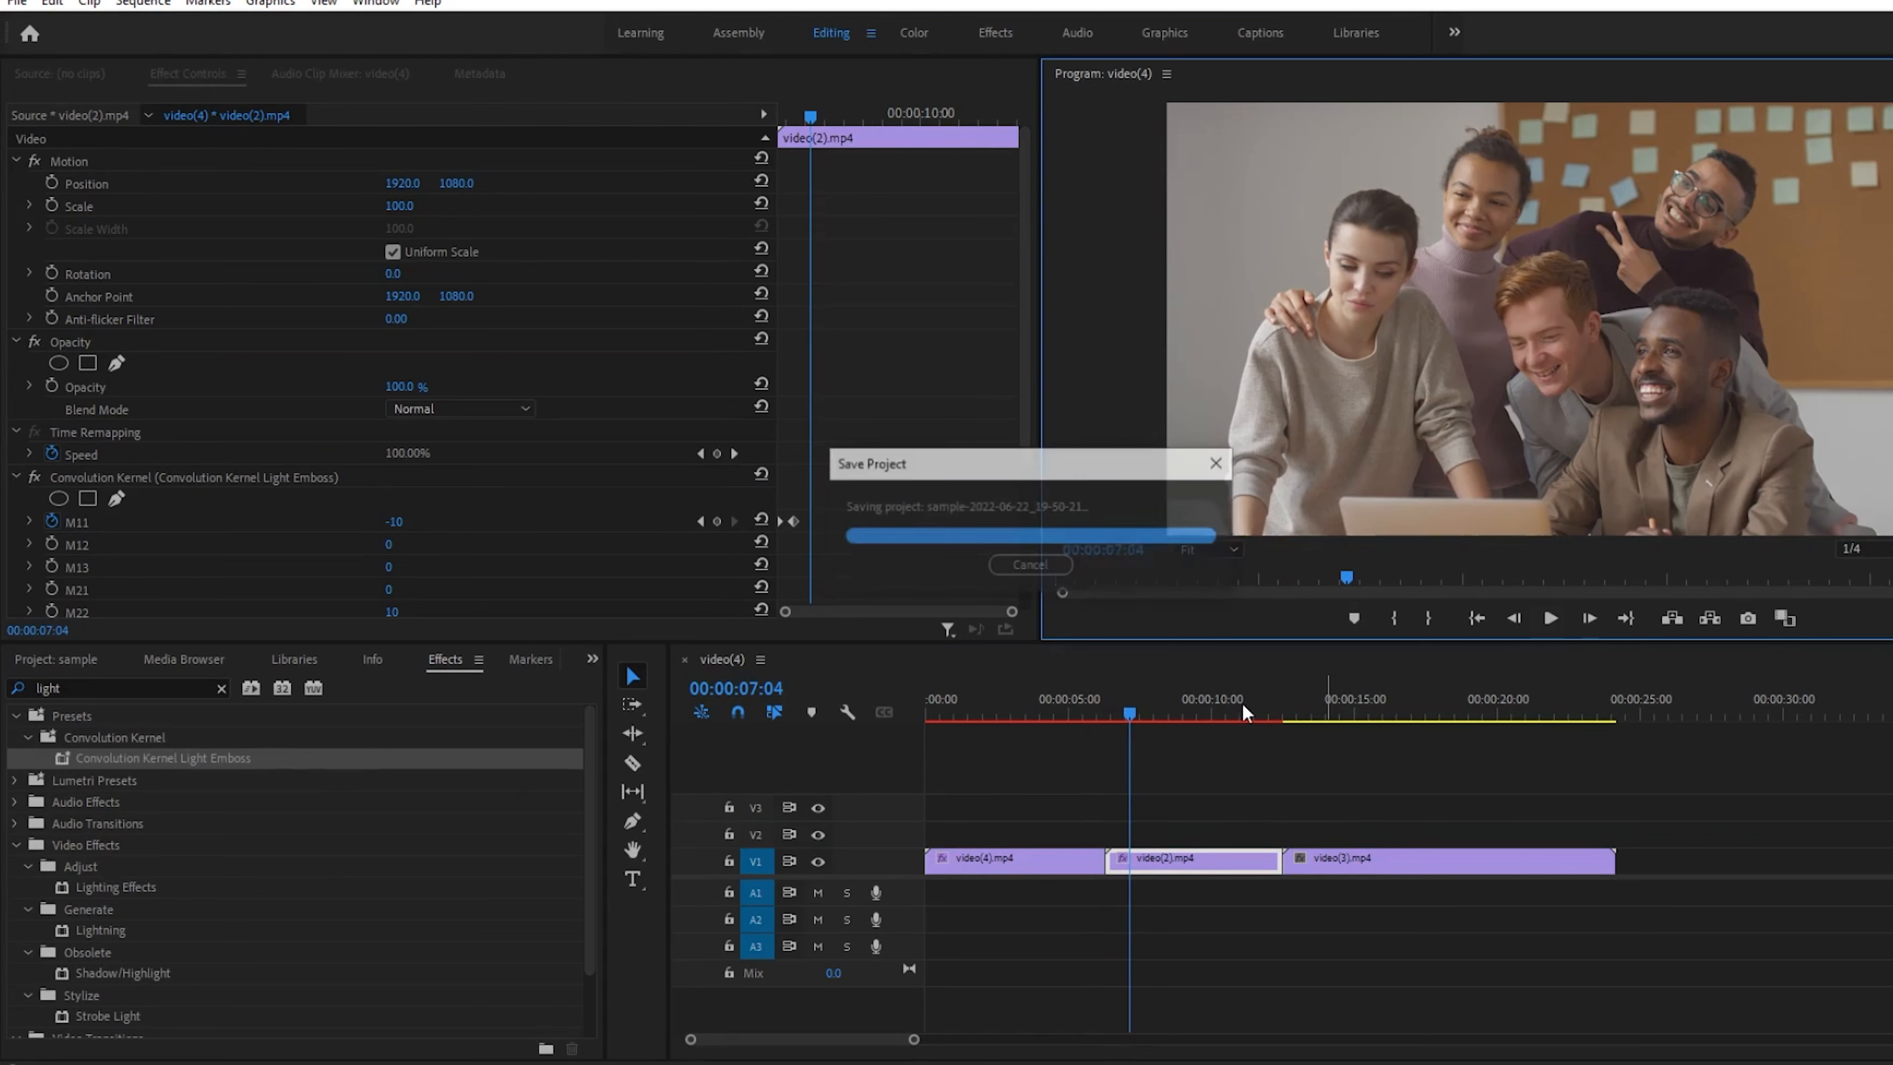
- Duplicate the two M11 keyframes at the end of video(2).mp4, ordered -10 at about 00:00:12:04 and 30 last, and preview the cut
{"action": "left_click", "coordinate": [1278, 707]}
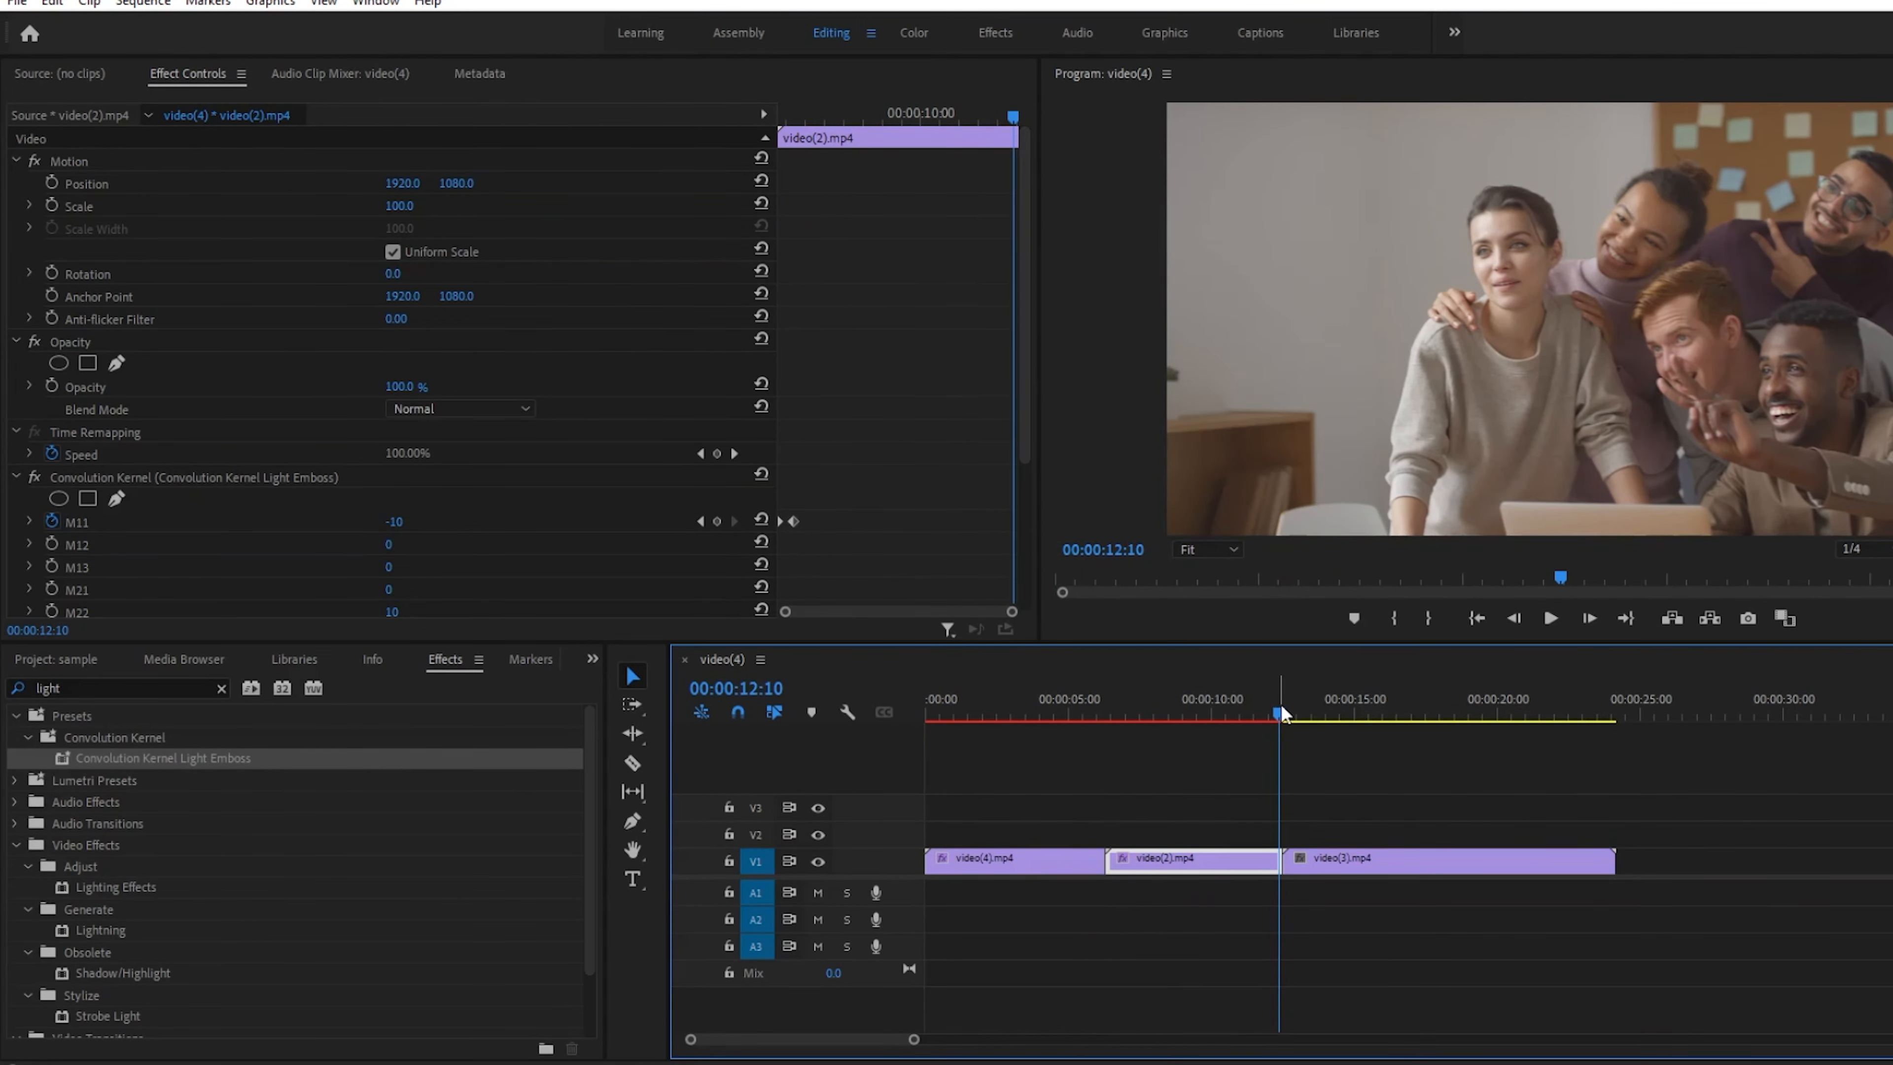
{"action": "left_click_drag", "start_coordinate": [1280, 707], "coordinate": [1272, 707]}
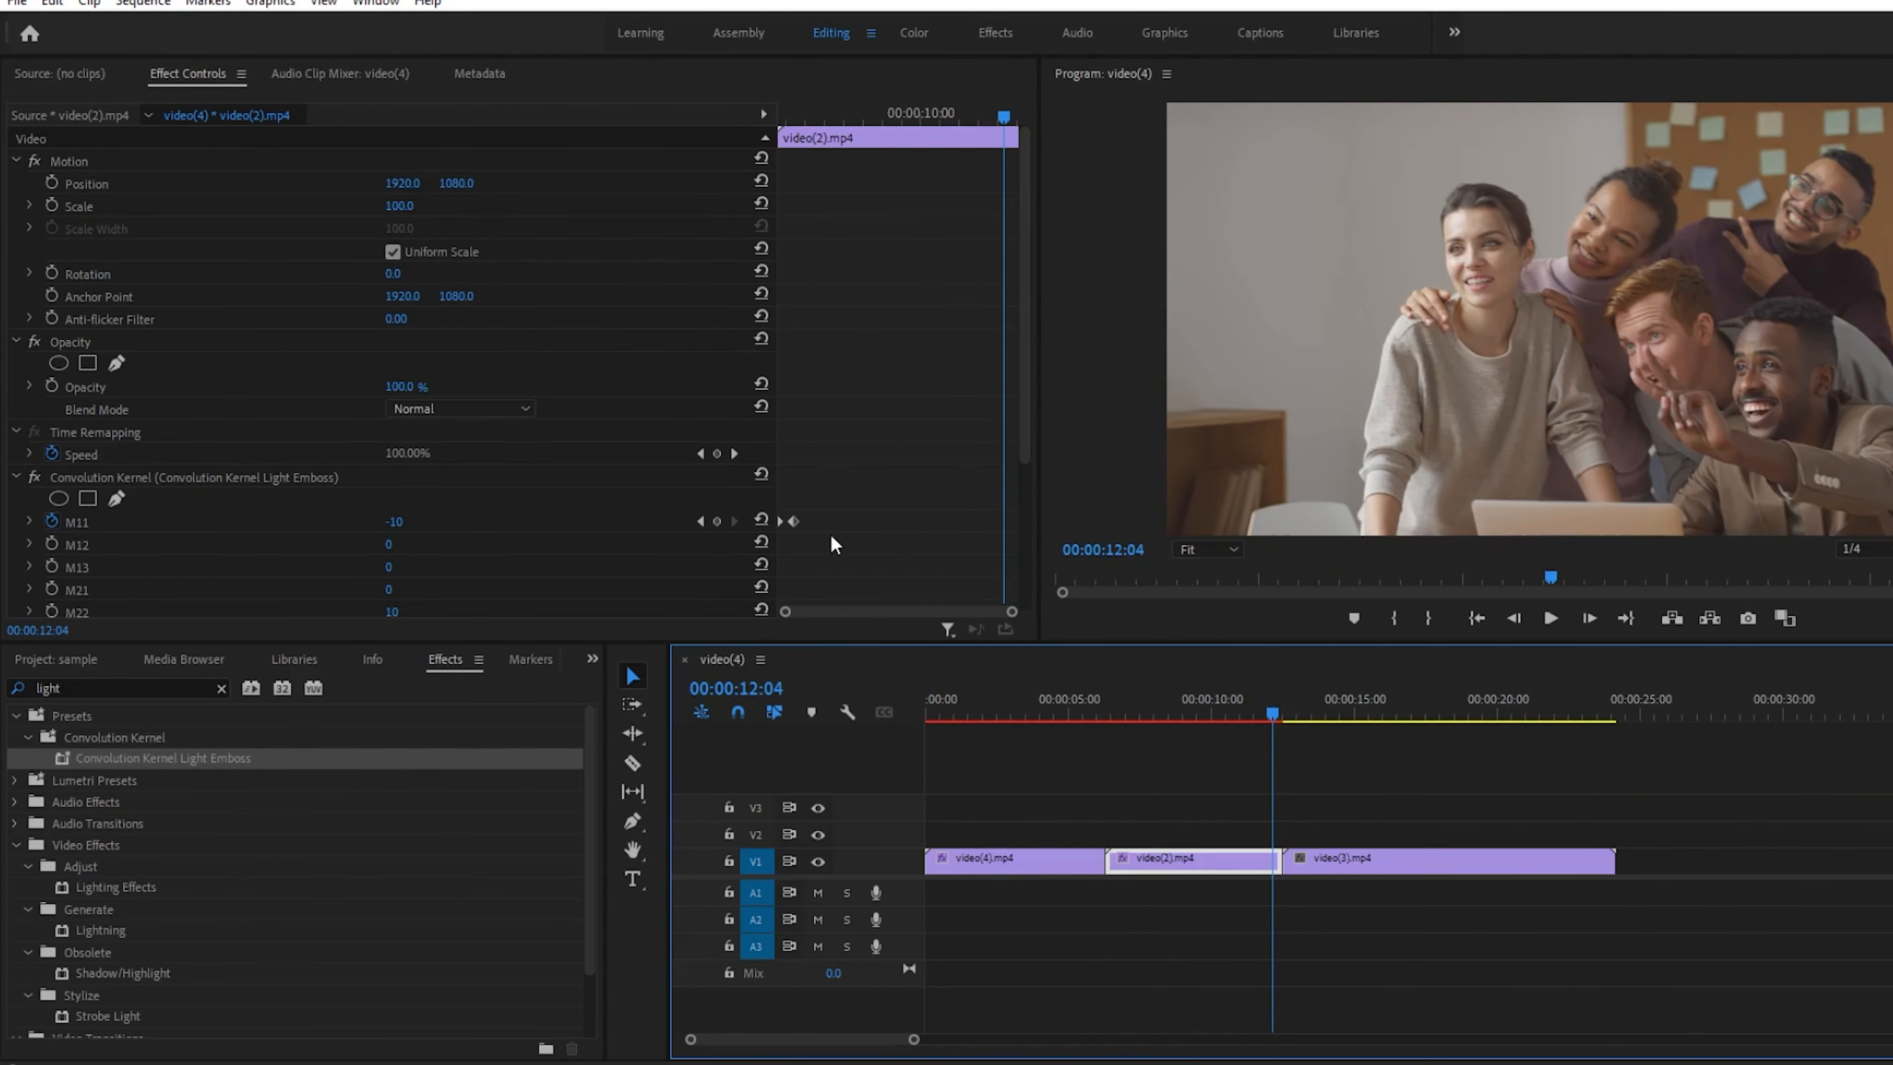
{"action": "left_click_drag", "start_coordinate": [853, 511], "coordinate": [770, 546]}
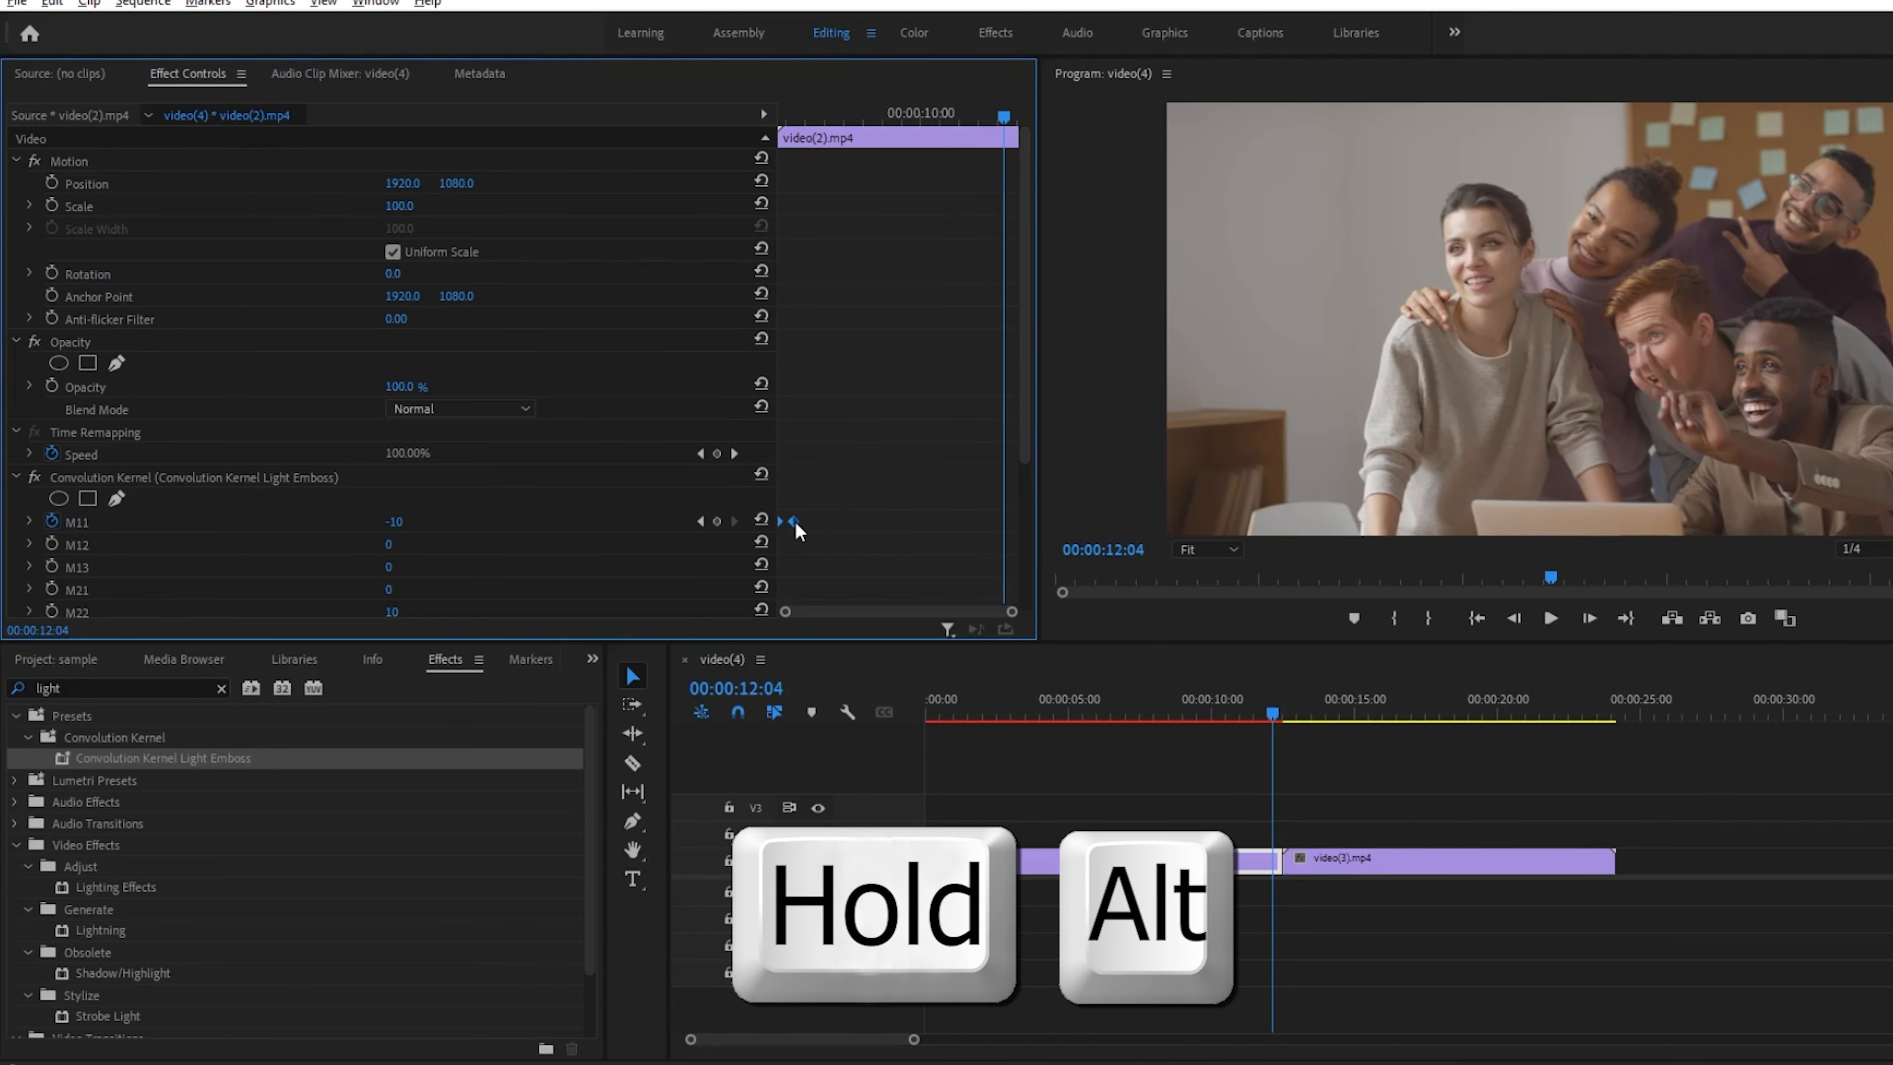
{"action": "left_click_drag", "start_coordinate": [796, 520], "coordinate": [1016, 516]}
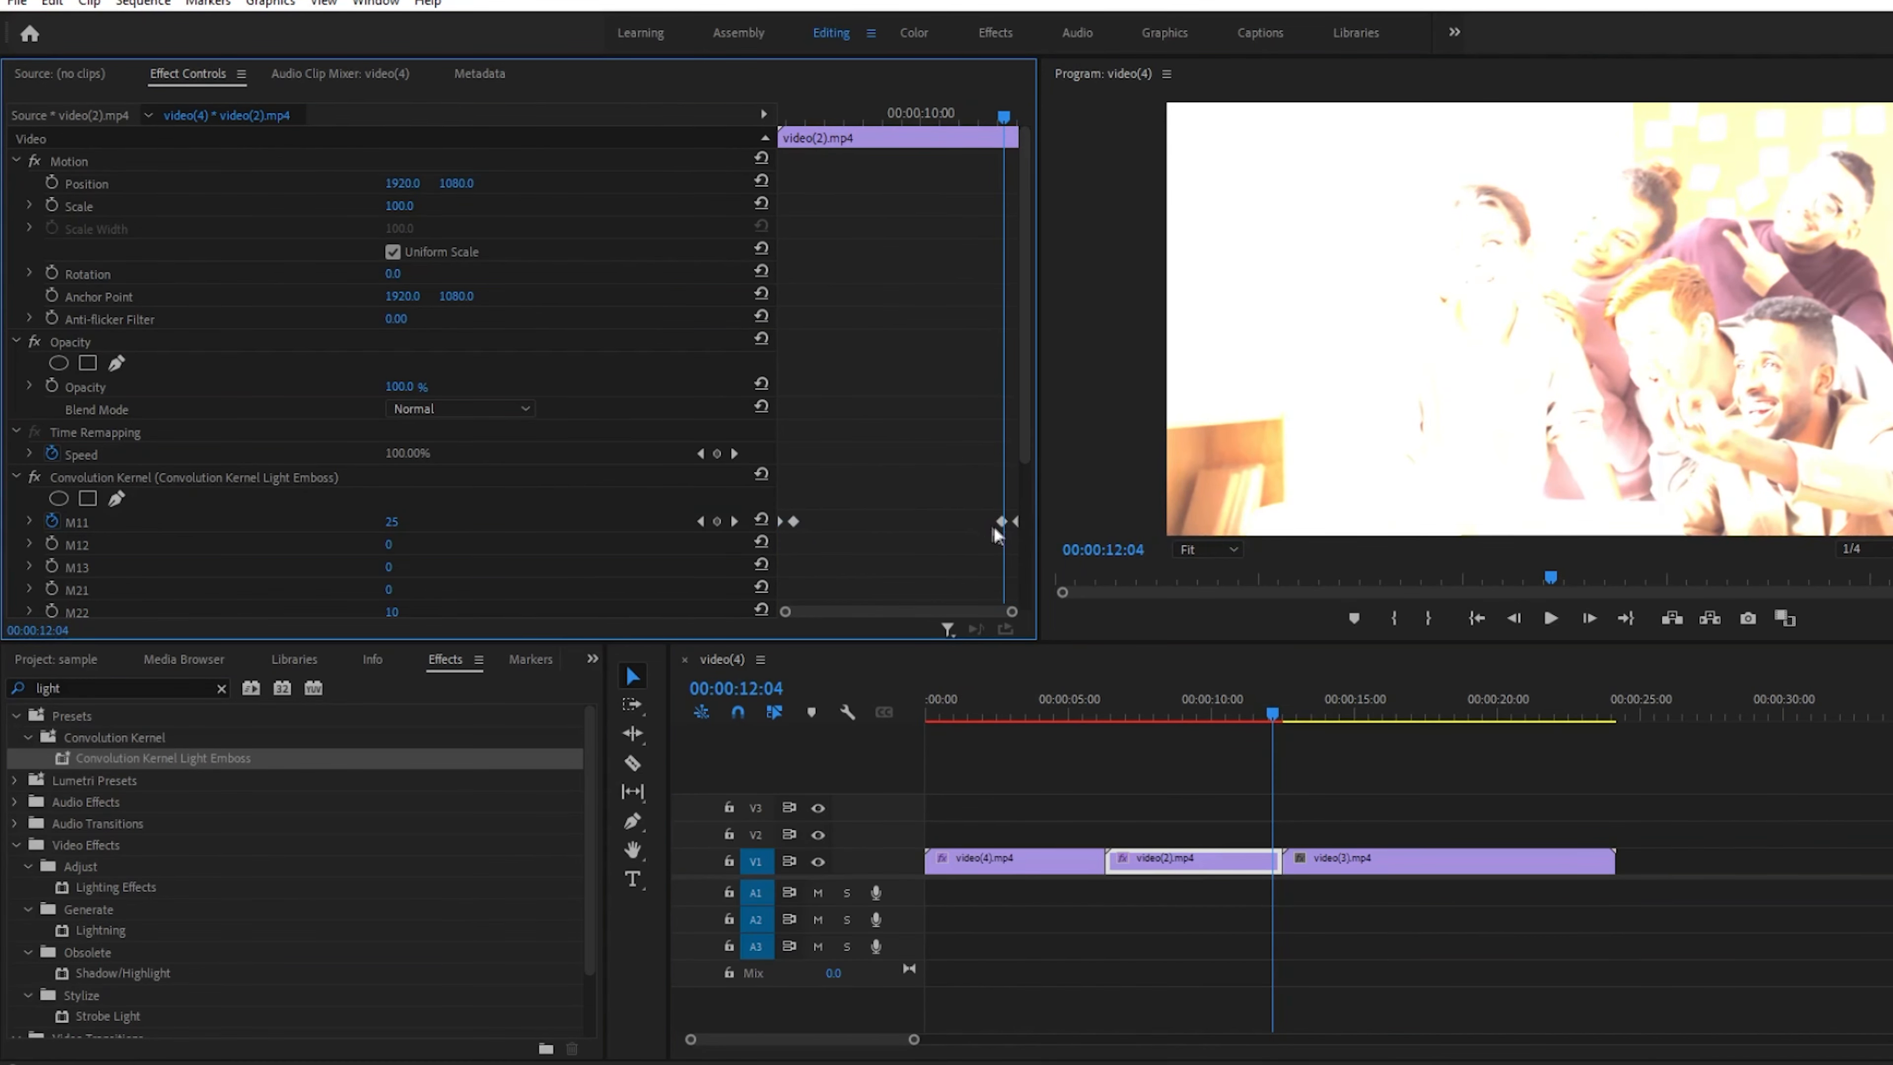
{"action": "mouse_move", "coordinate": [998, 521]}
{"action": "left_mouse_down"}
{"action": "mouse_move", "coordinate": [982, 520]}
{"action": "mouse_move", "coordinate": [1015, 520]}
{"action": "left_mouse_up"}
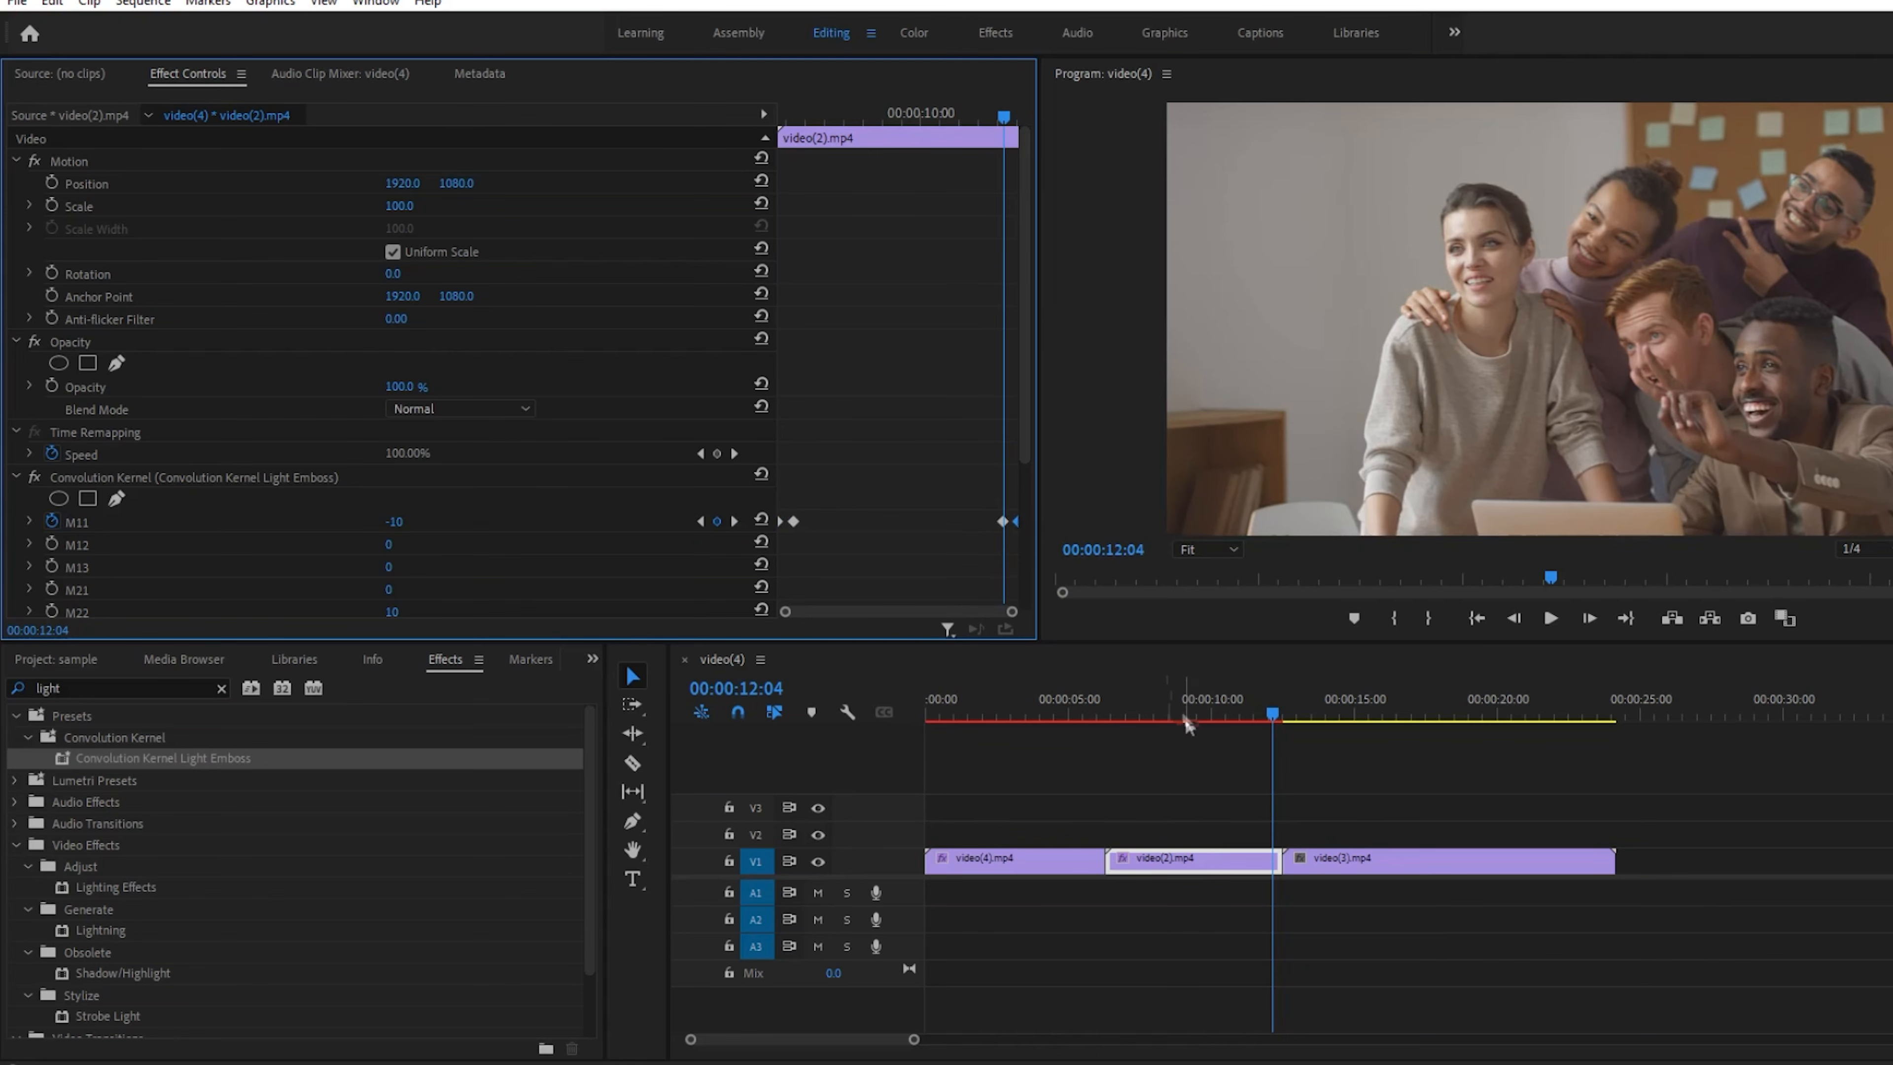
{"action": "left_click_drag", "start_coordinate": [1272, 714], "coordinate": [1255, 720]}
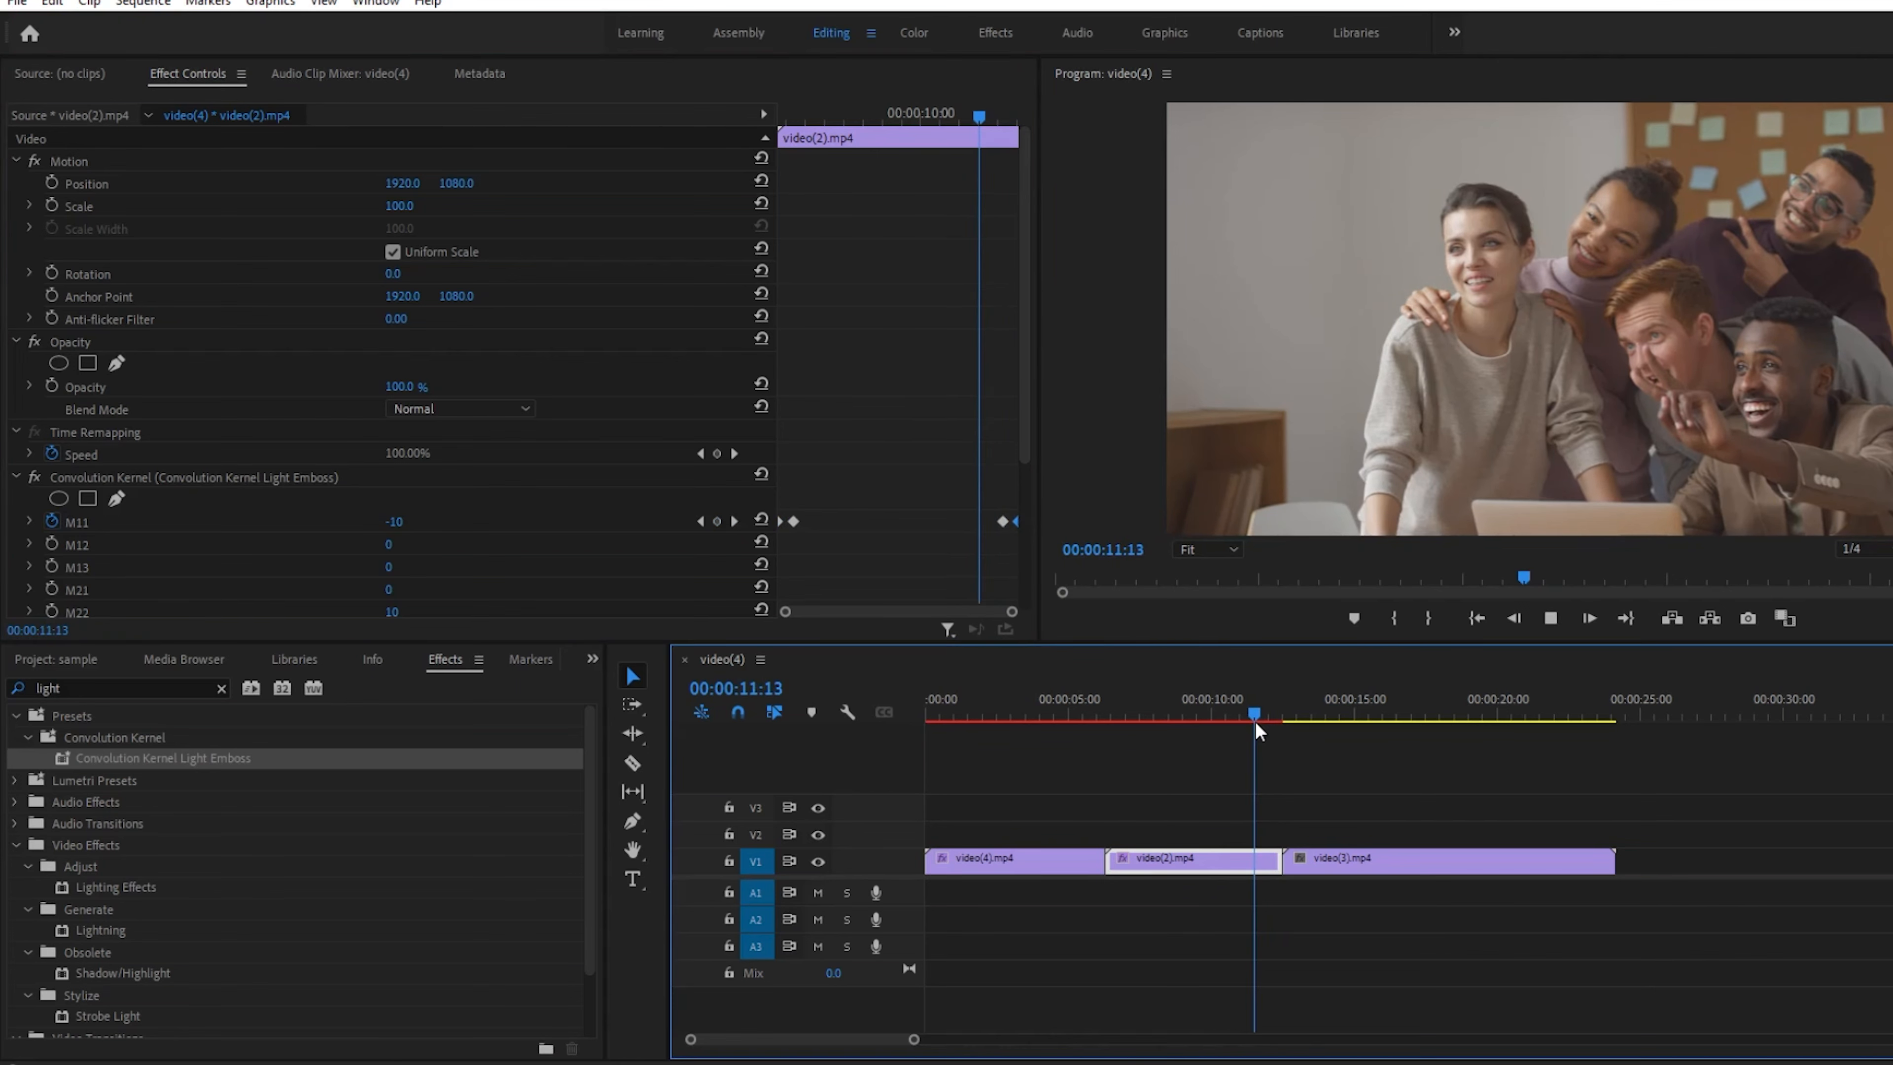
- Copy the animated Convolution Kernel effect from video(2).mp4 and paste it onto video(3).mp4
{"action": "left_click", "coordinate": [1287, 720]}
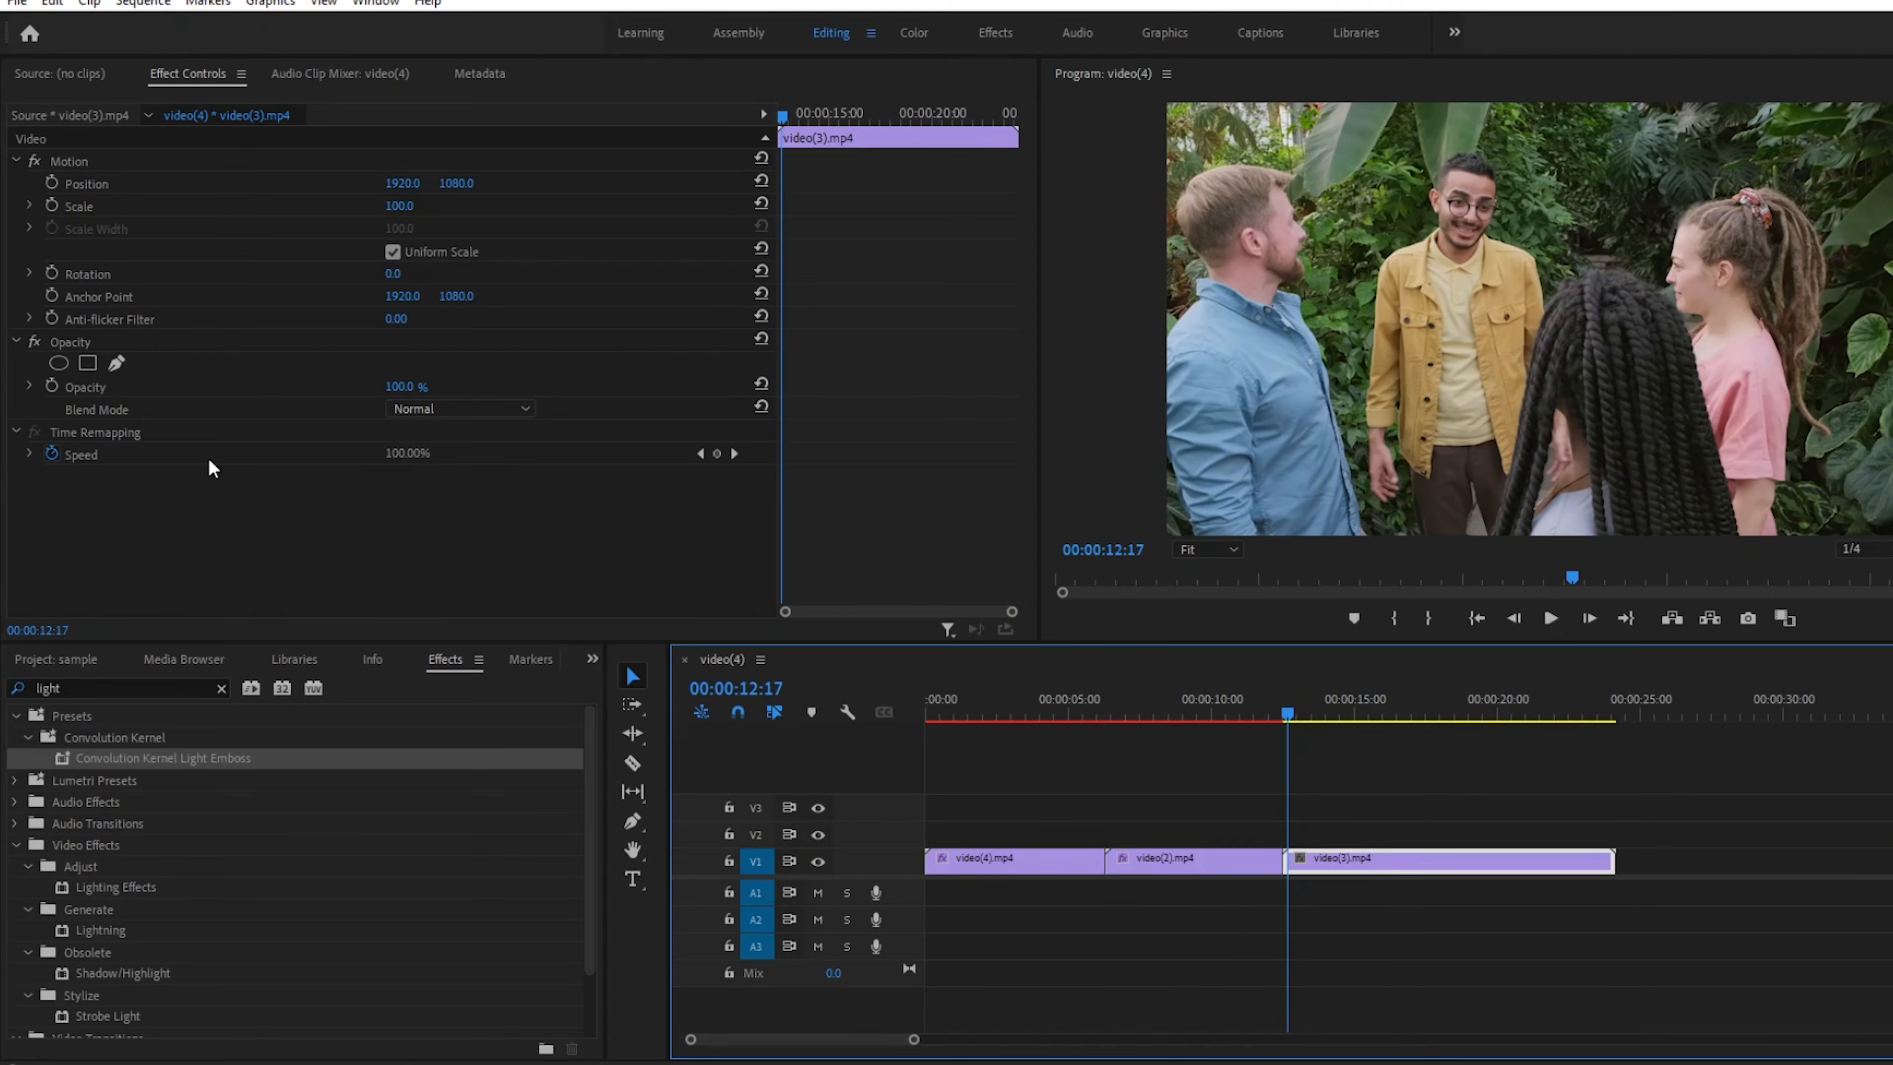
{"action": "left_click", "coordinate": [192, 462]}
{"action": "left_click_drag", "start_coordinate": [1269, 715], "coordinate": [1241, 715]}
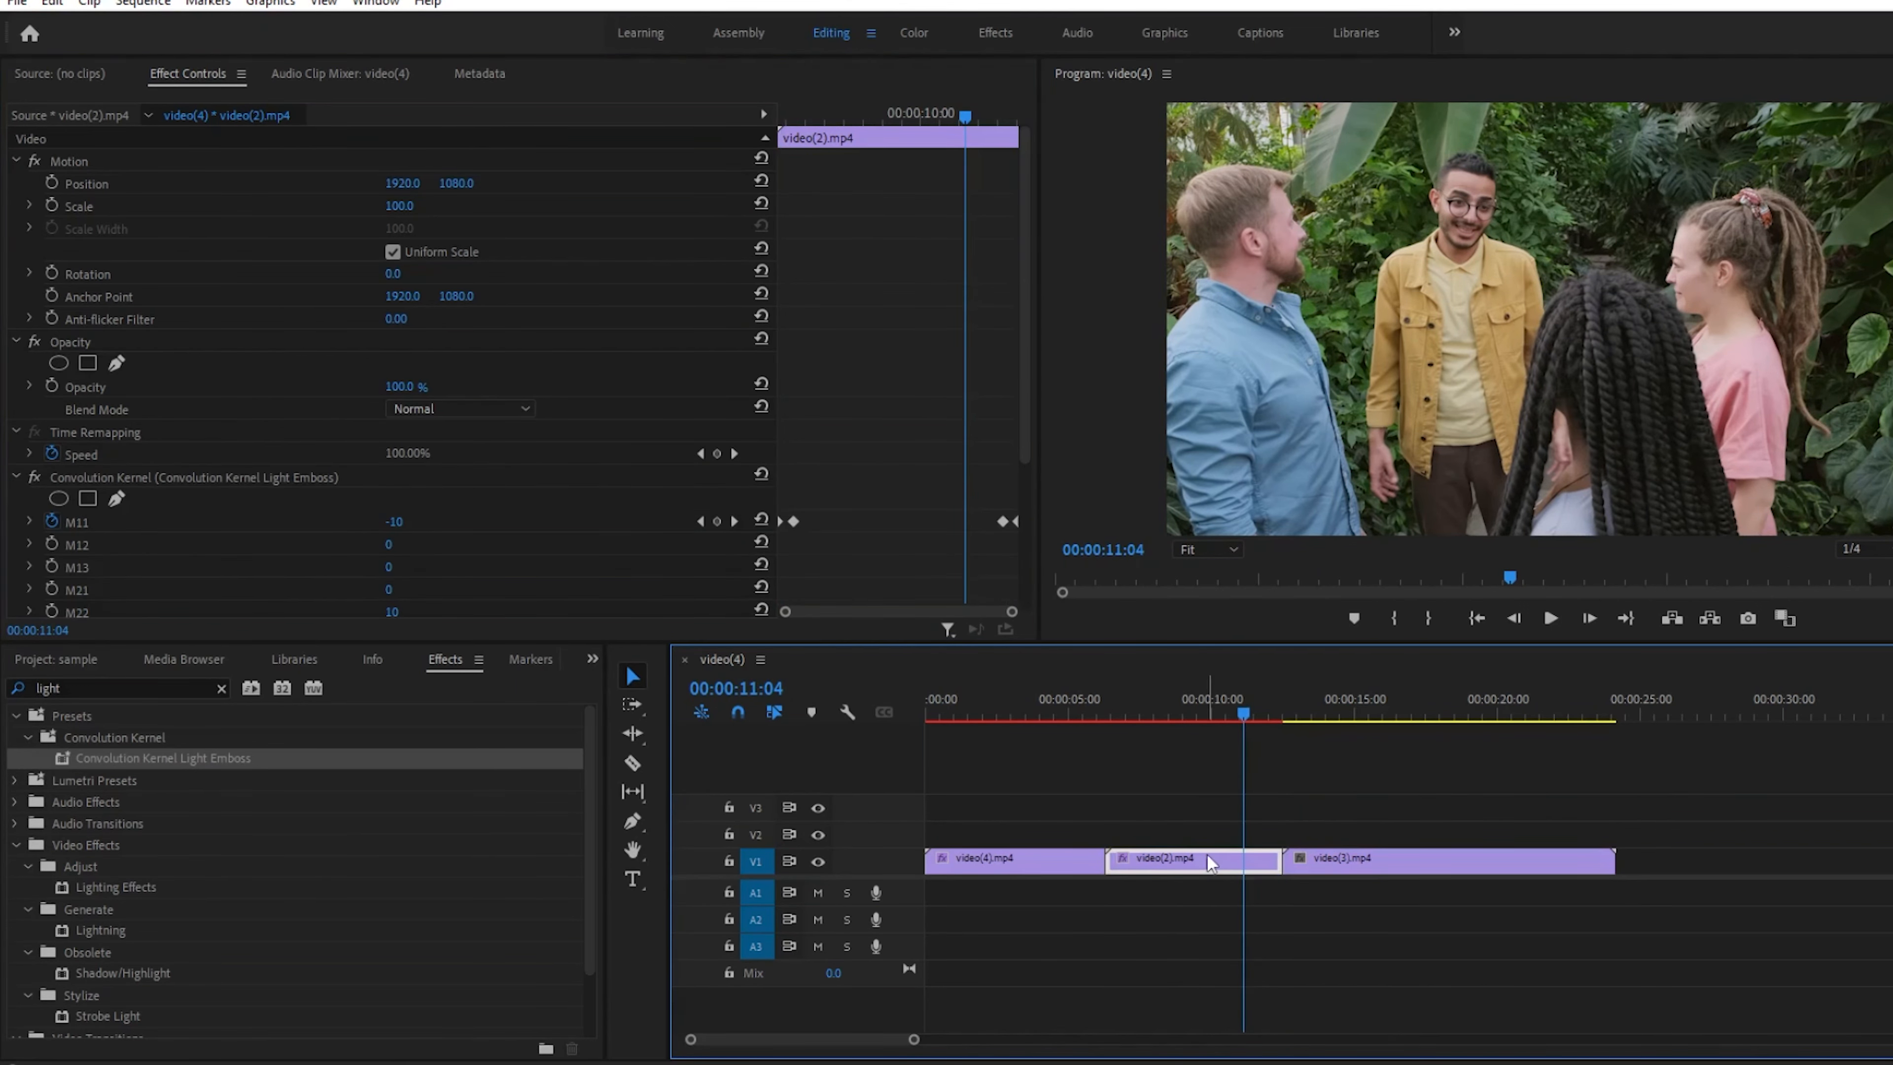
{"action": "left_click", "coordinate": [92, 481]}
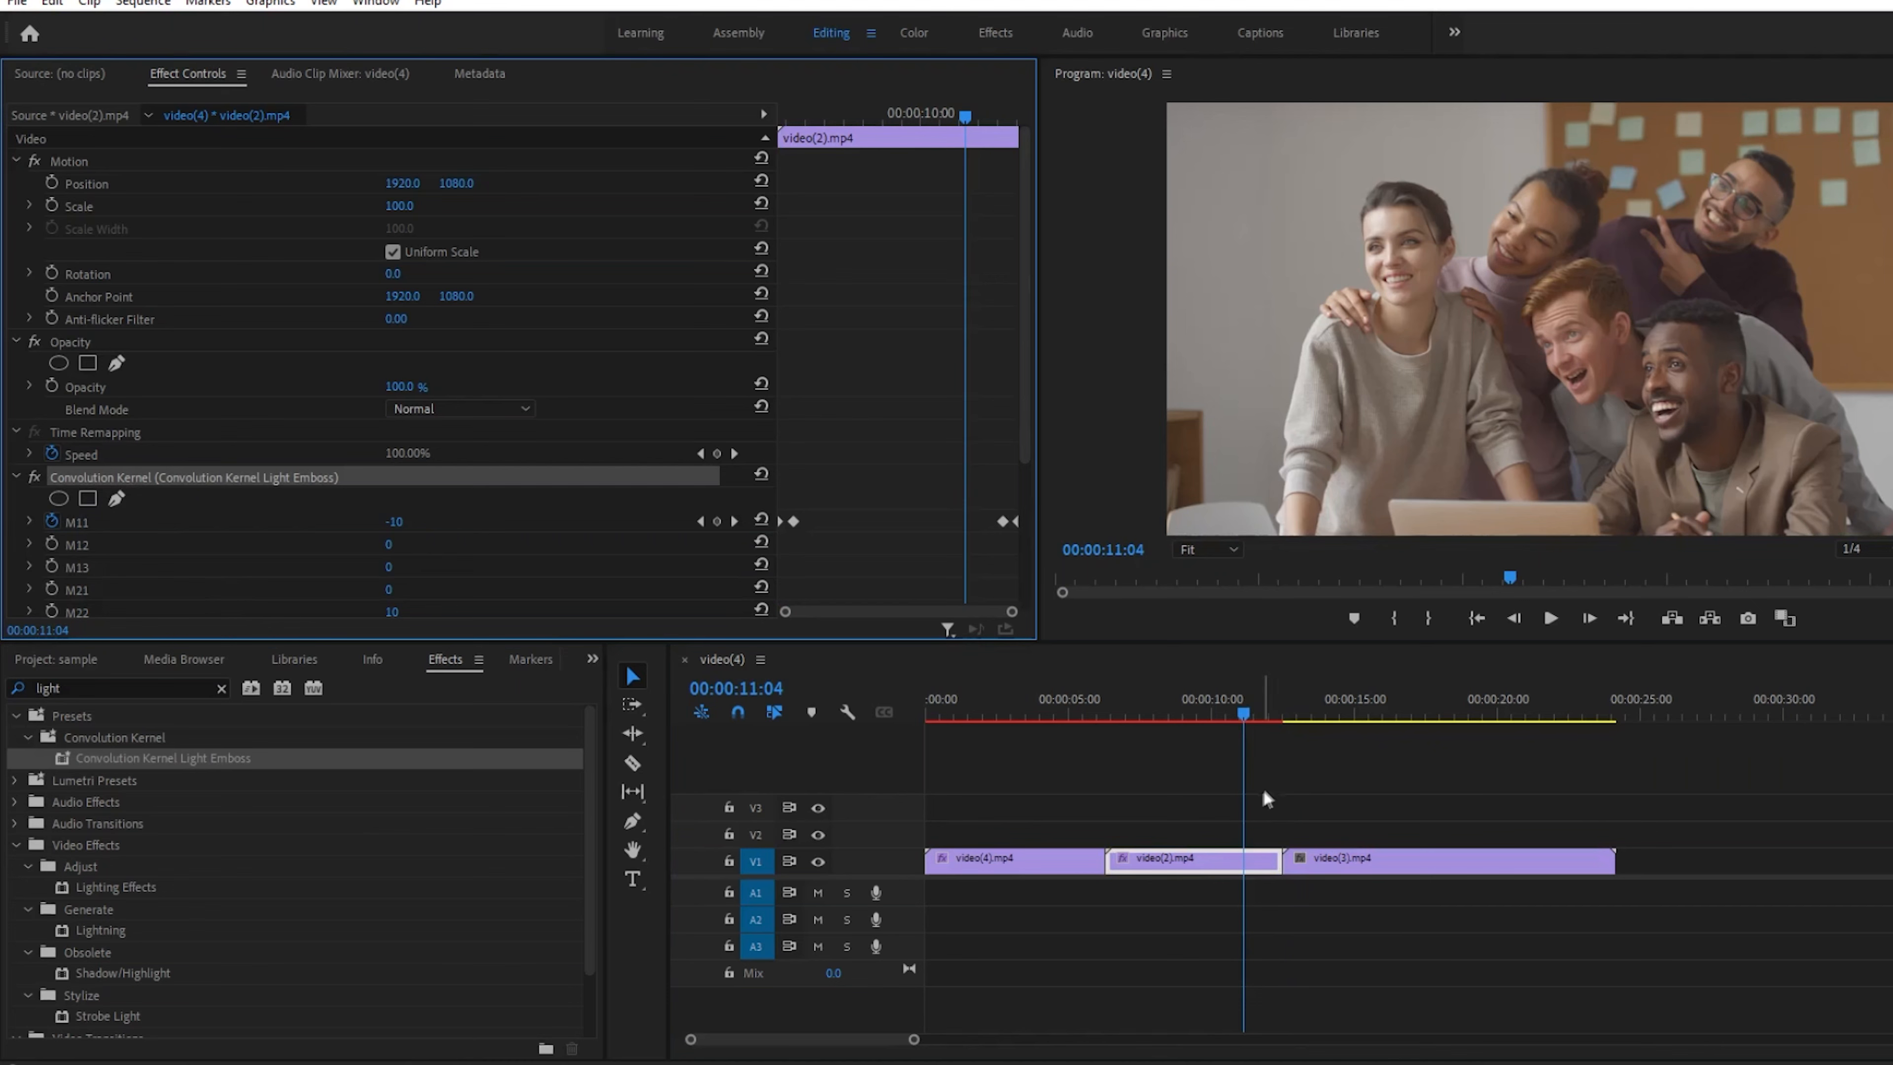
{"action": "left_click", "coordinate": [1337, 707]}
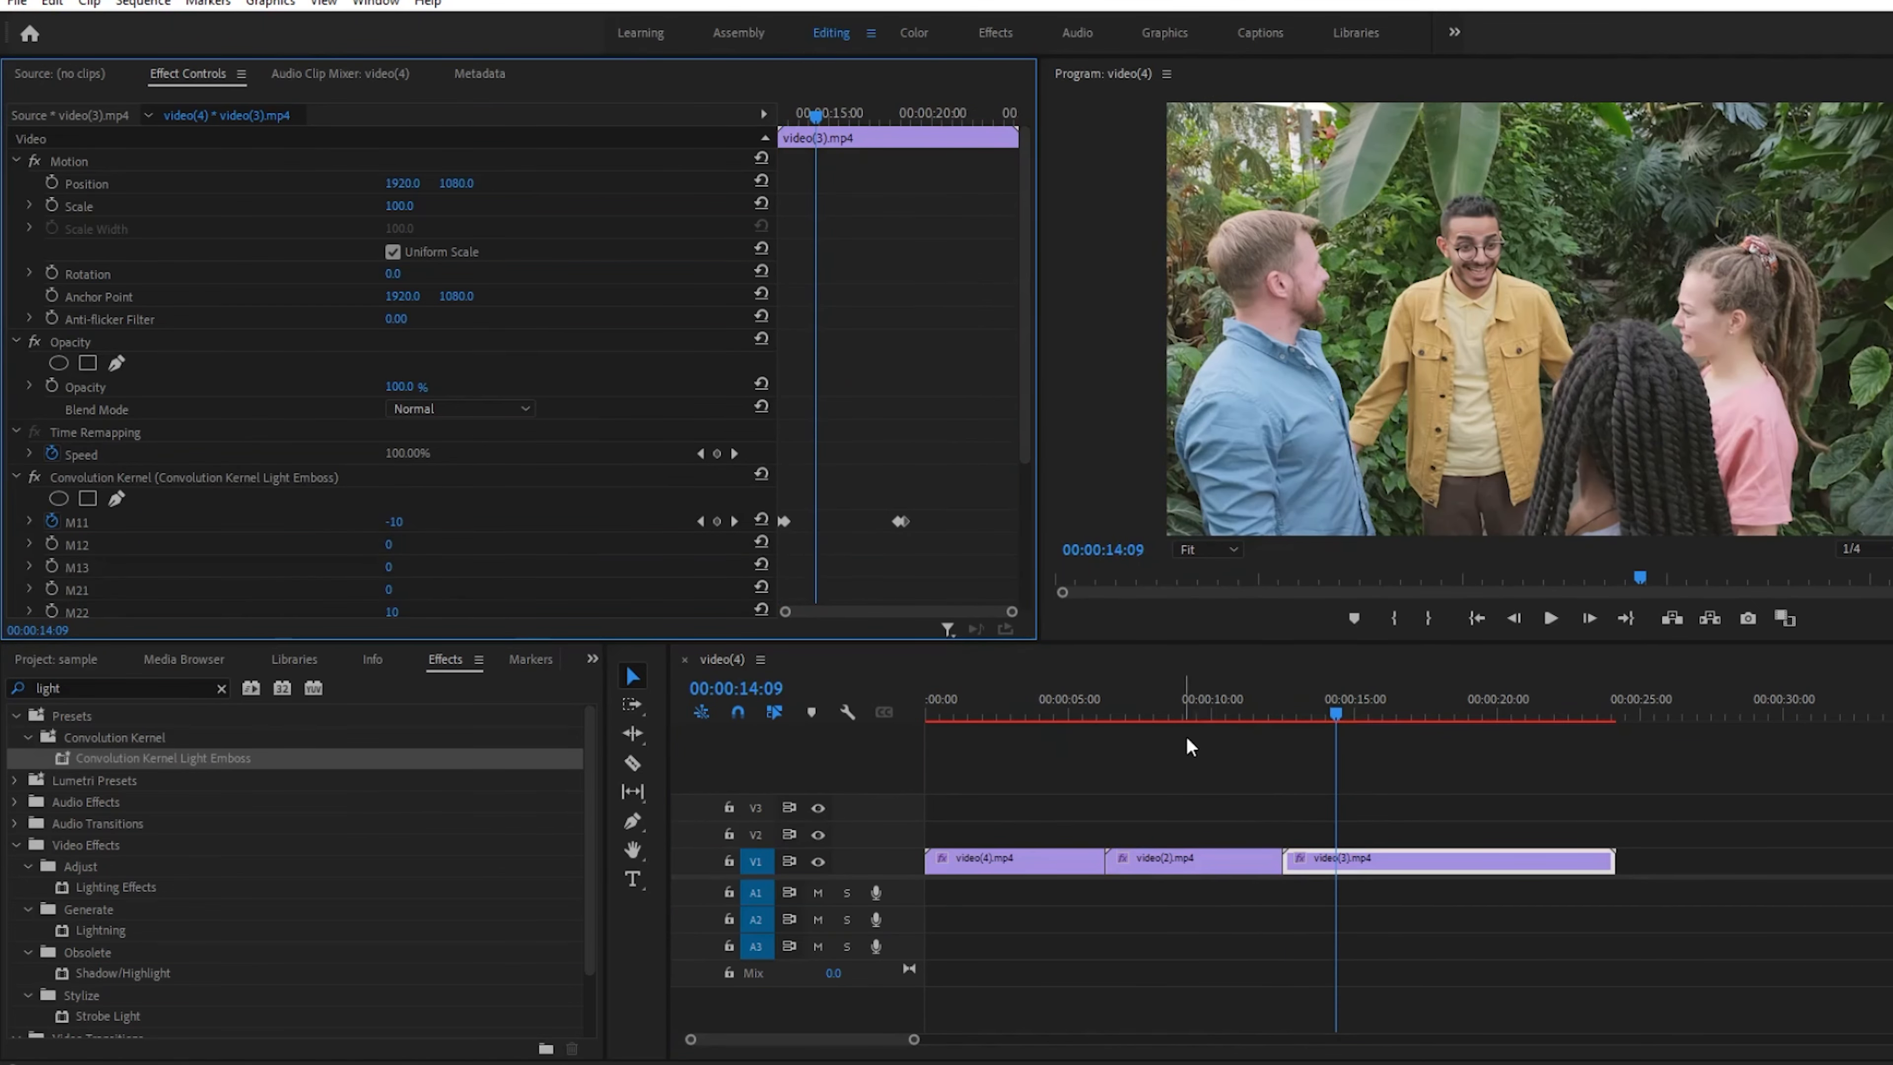
{"action": "left_click_drag", "start_coordinate": [949, 520], "coordinate": [1011, 526]}
- Play the cut between video(2).mp4 and video(3).mp4, and save the project
{"action": "left_click", "coordinate": [1251, 705]}
{"action": "left_click", "coordinate": [1218, 706]}
{"action": "key", "text": "space"}
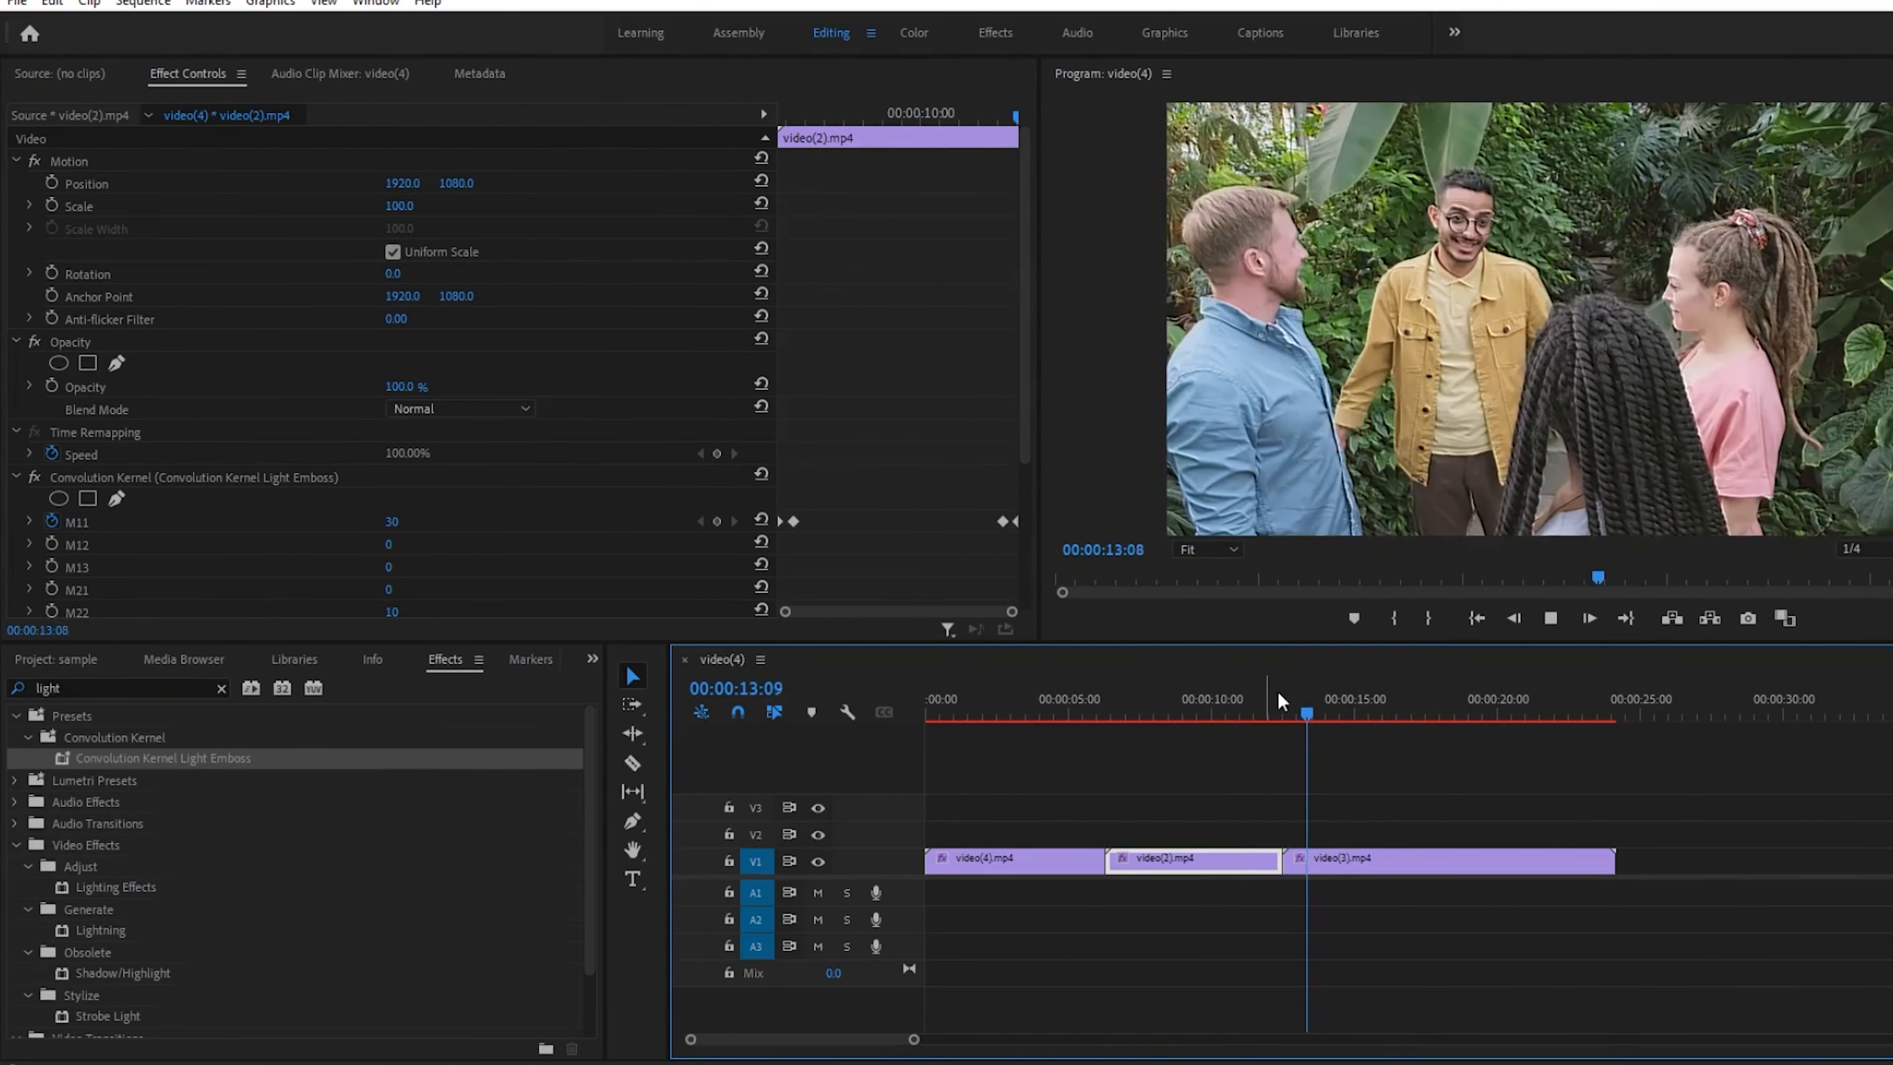
{"action": "left_click", "coordinate": [1330, 708]}
{"action": "key", "text": "ctrl+s"}
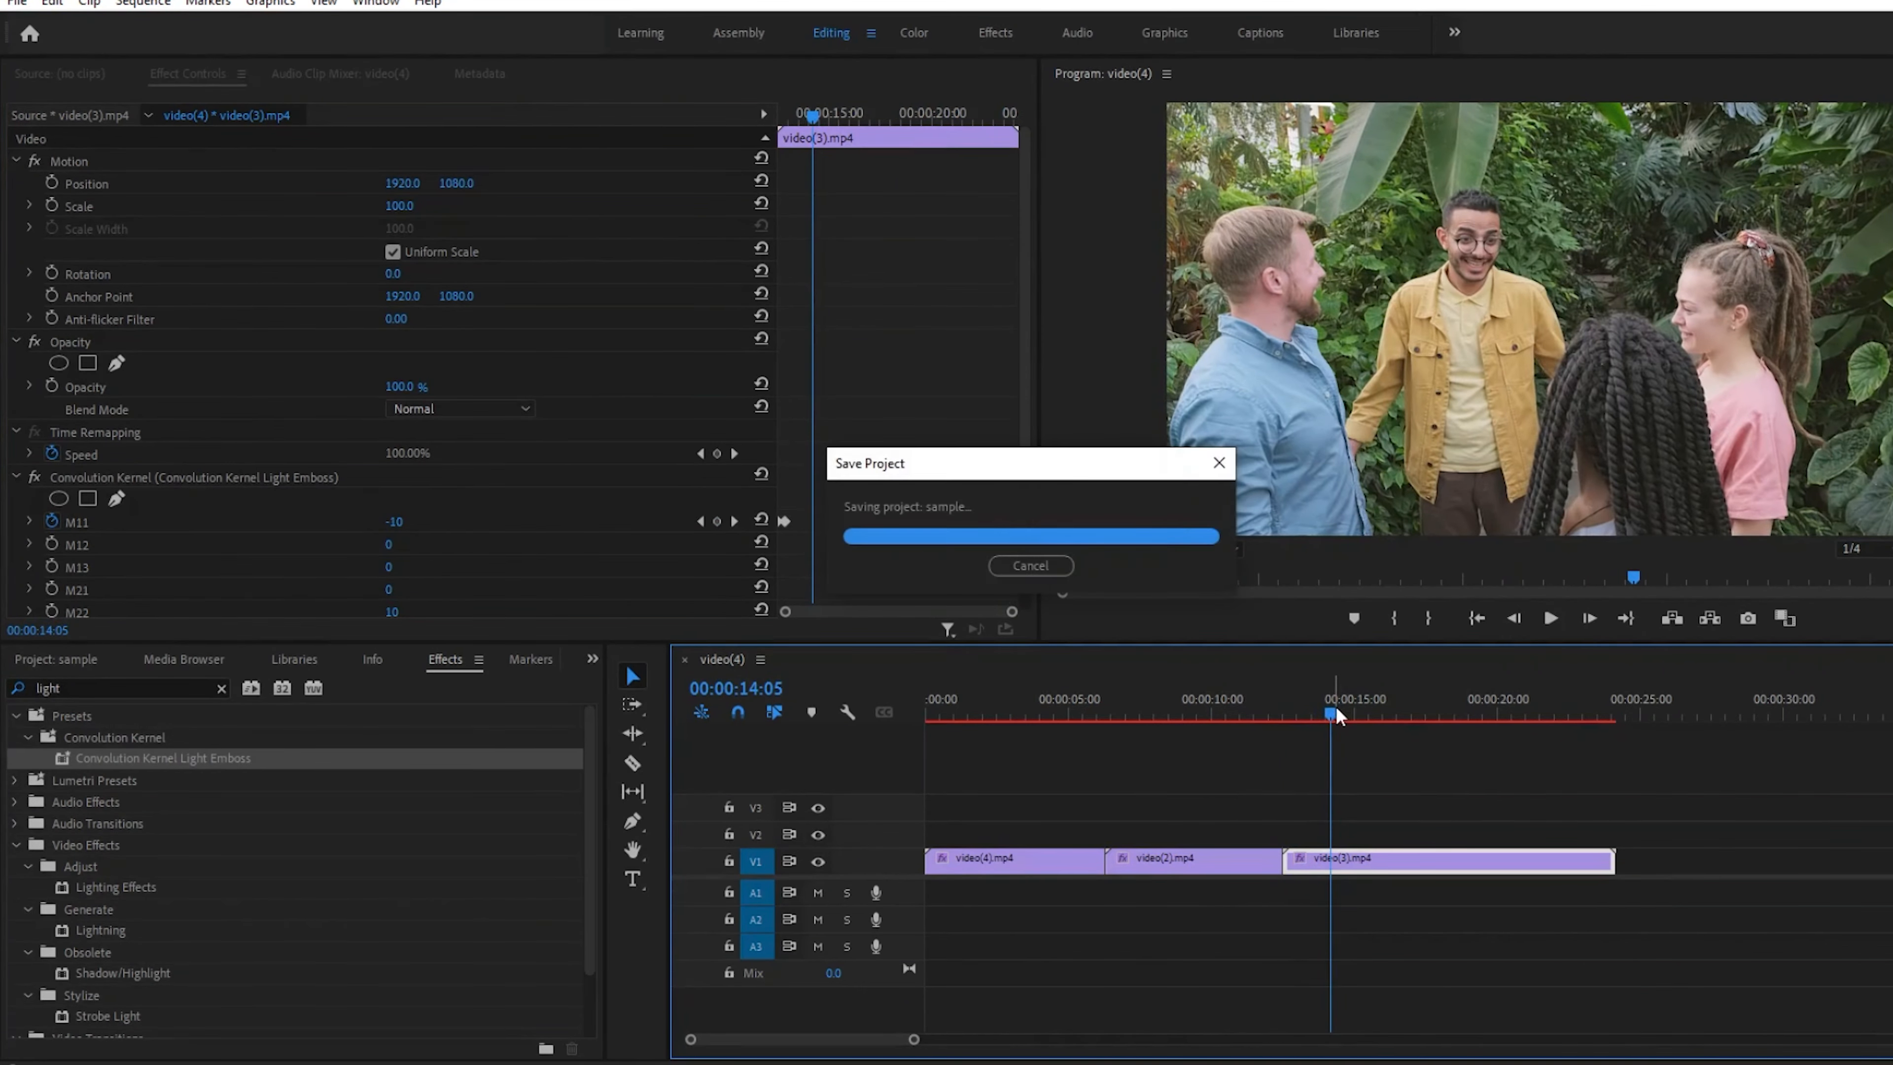
- Play the transition out of video(4).mp4 from 00:00:05:11
{"action": "left_click", "coordinate": [952, 712]}
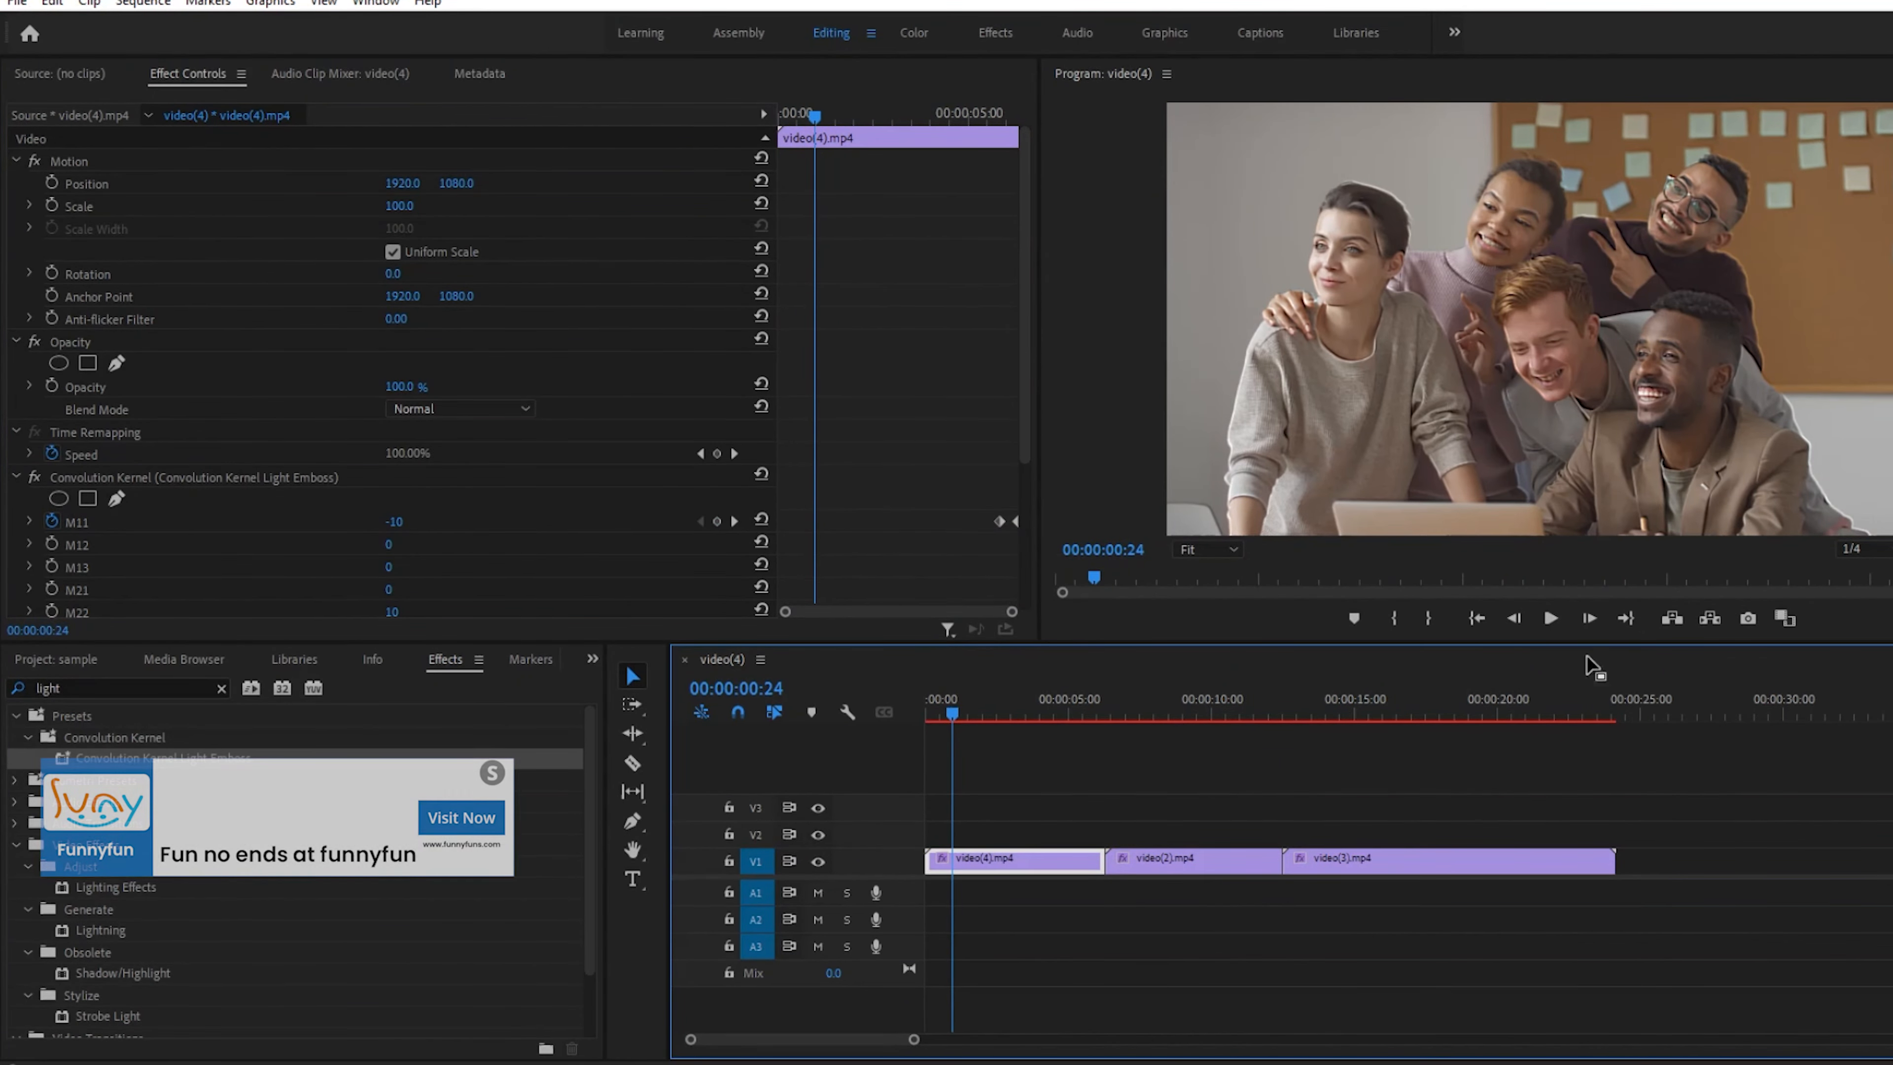
{"action": "left_click", "coordinate": [1080, 712]}
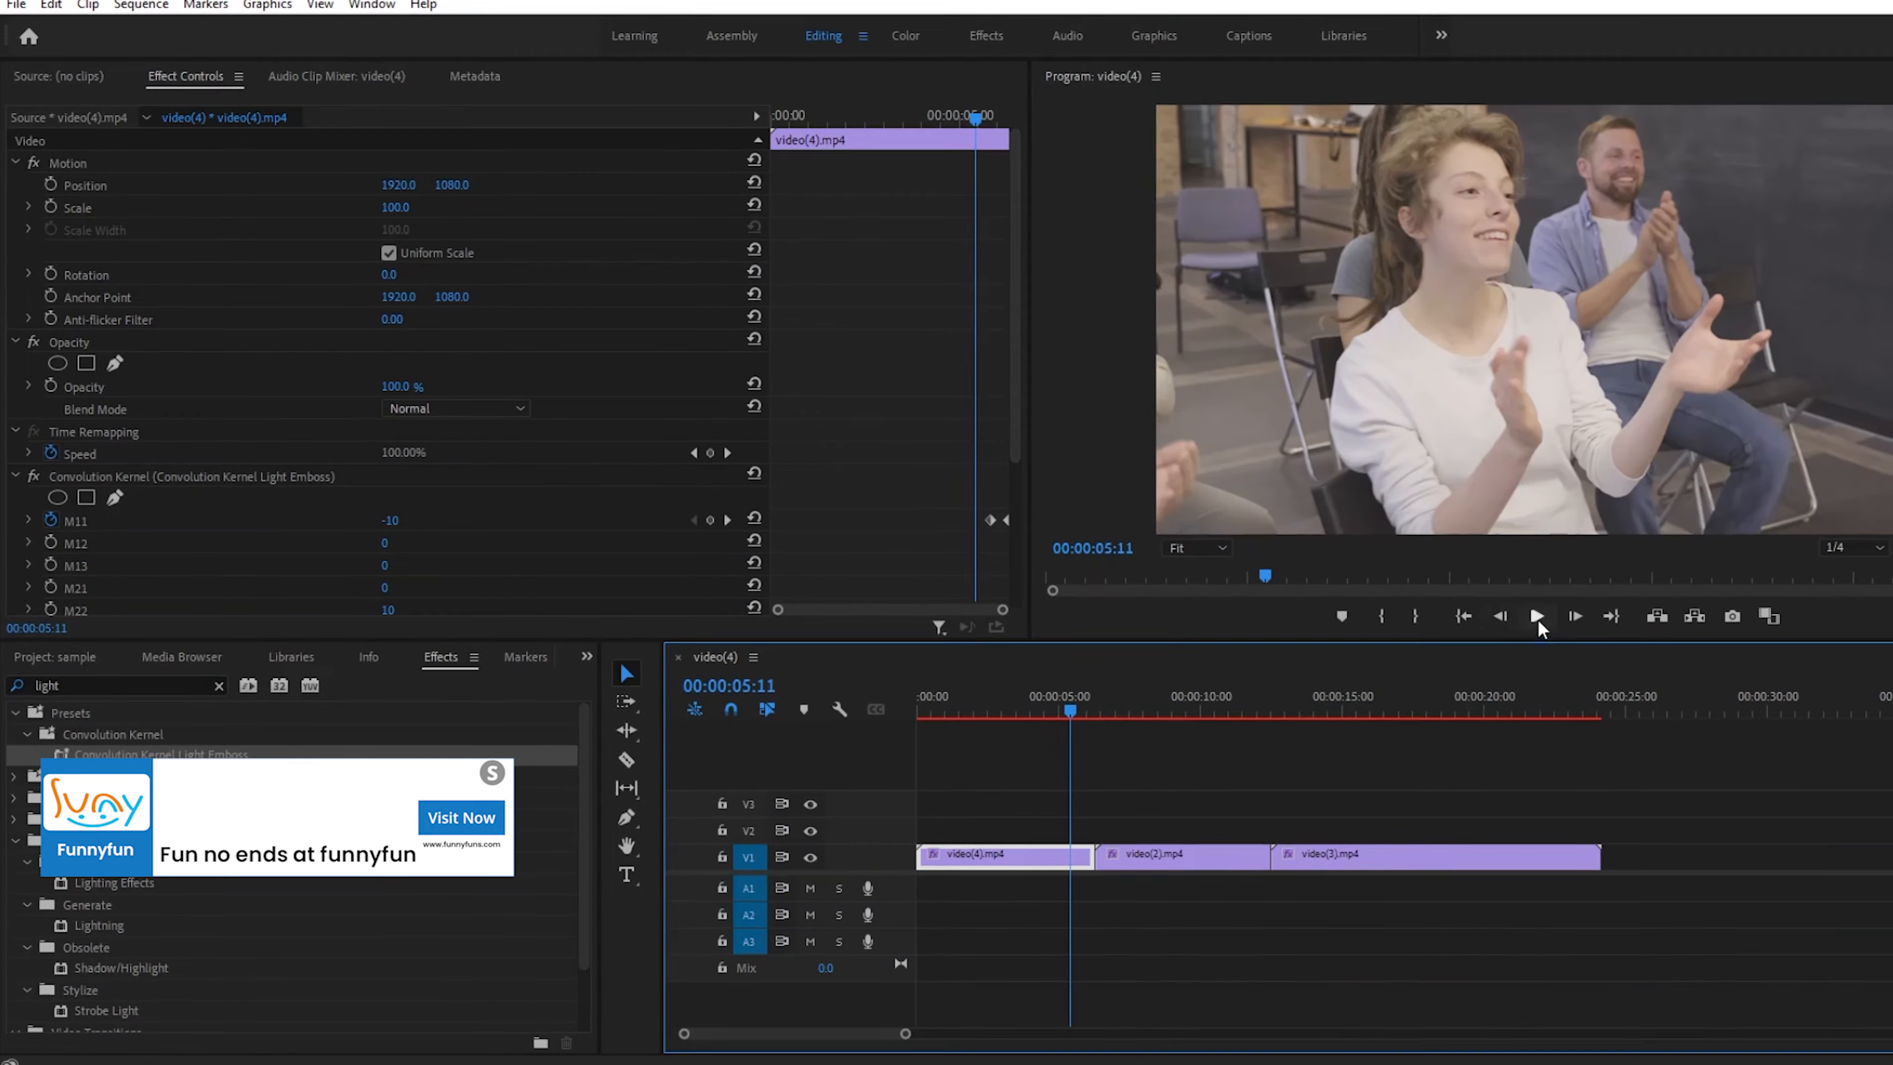
{"action": "left_click", "coordinate": [1536, 616]}
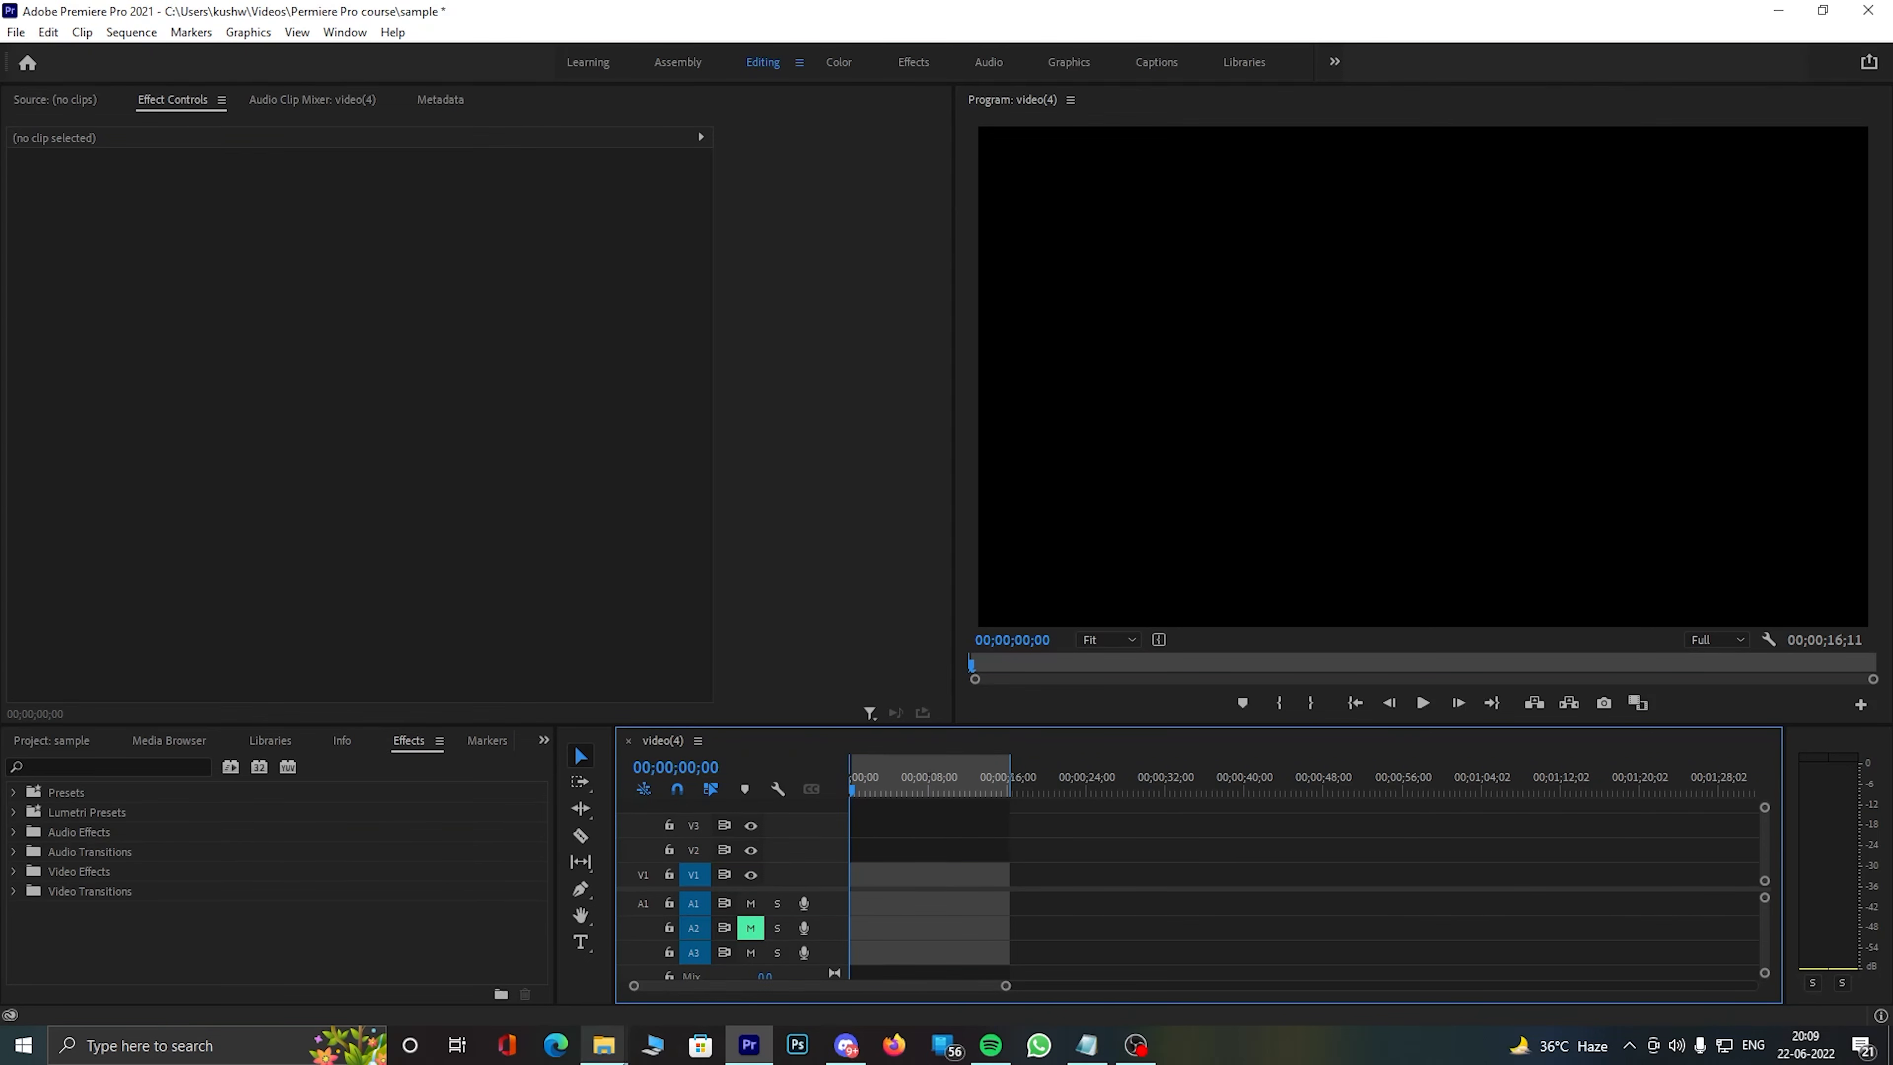
- Switch to File Explorer and add VID_20220215_142156 from the Permiere Pro course folder to the start of the Premiere Pro timeline
{"action": "mouse_move", "coordinate": [604, 1043]}
{"action": "left_click", "coordinate": [481, 982]}
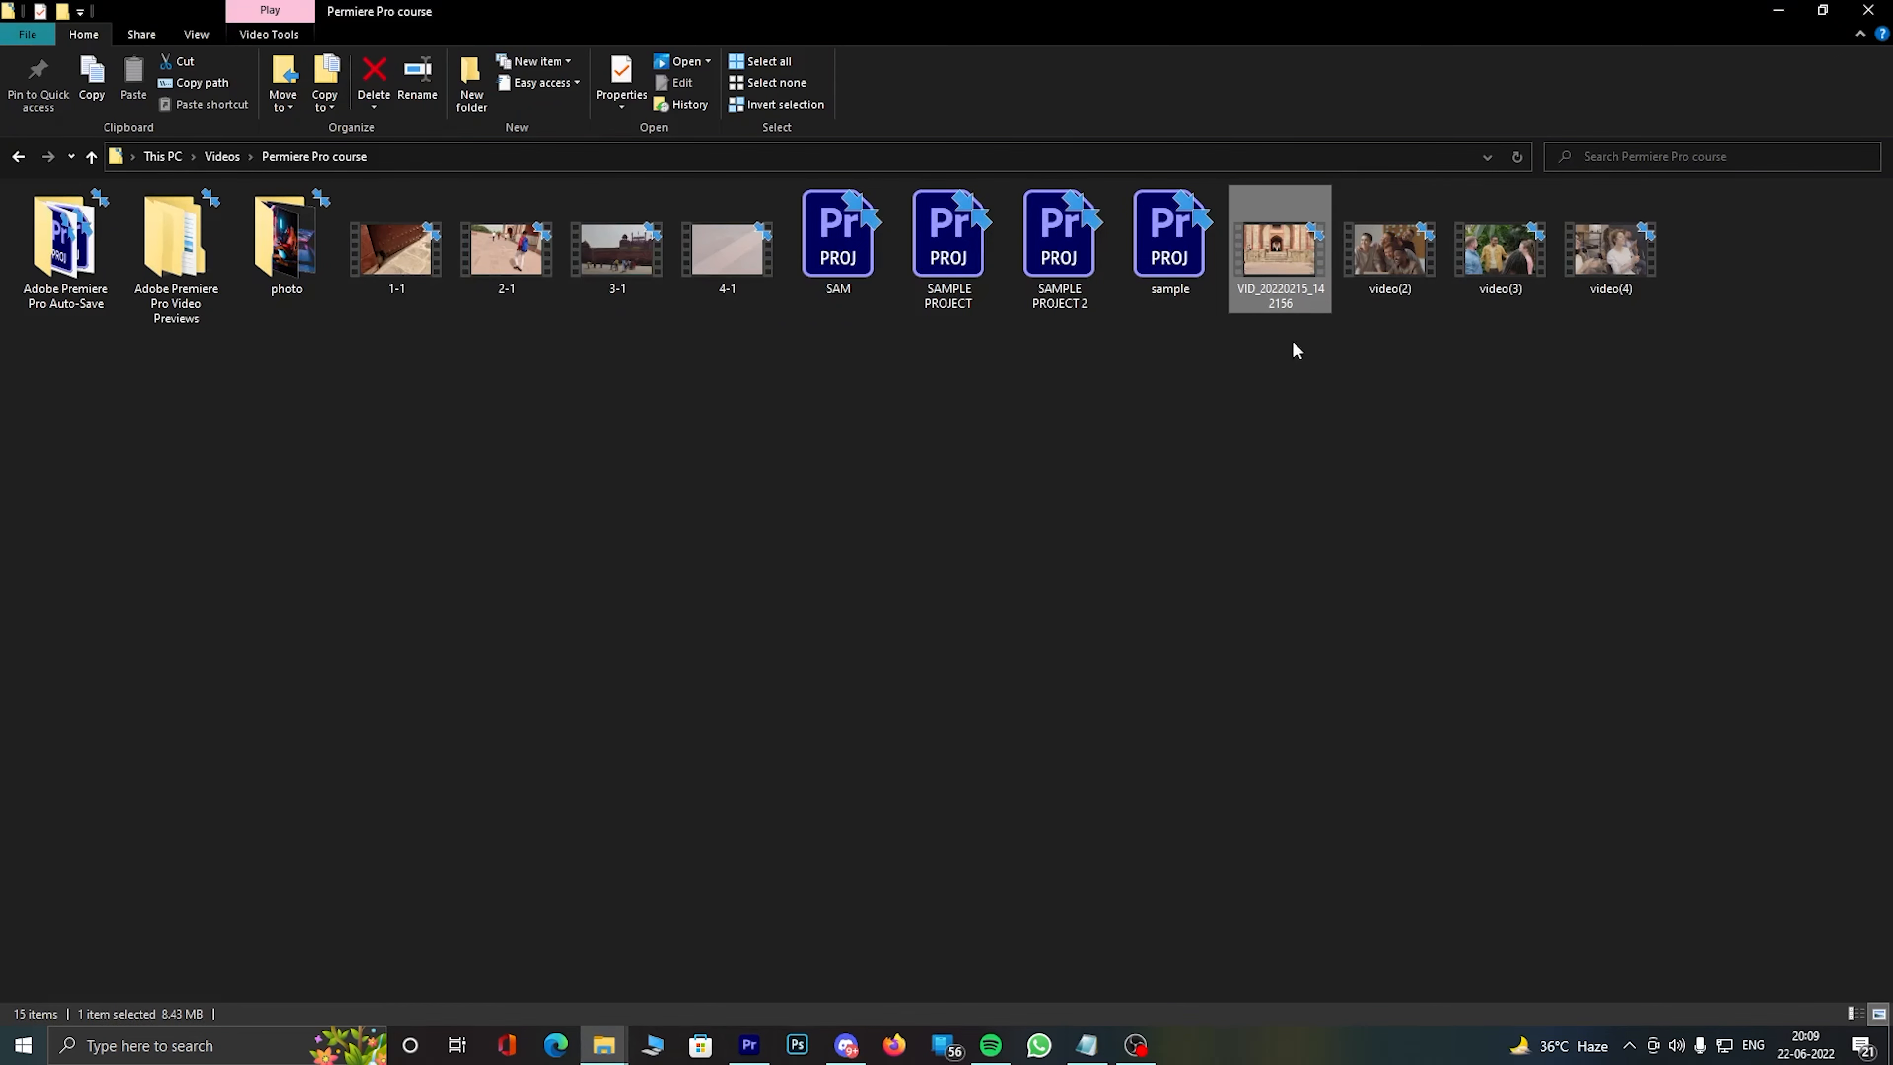
{"action": "left_click_drag", "start_coordinate": [1256, 298], "coordinate": [898, 933]}
- Play VID_20220215_142156.mp4 repeatedly from near its start to examine the camera shake
{"action": "key", "text": "space"}
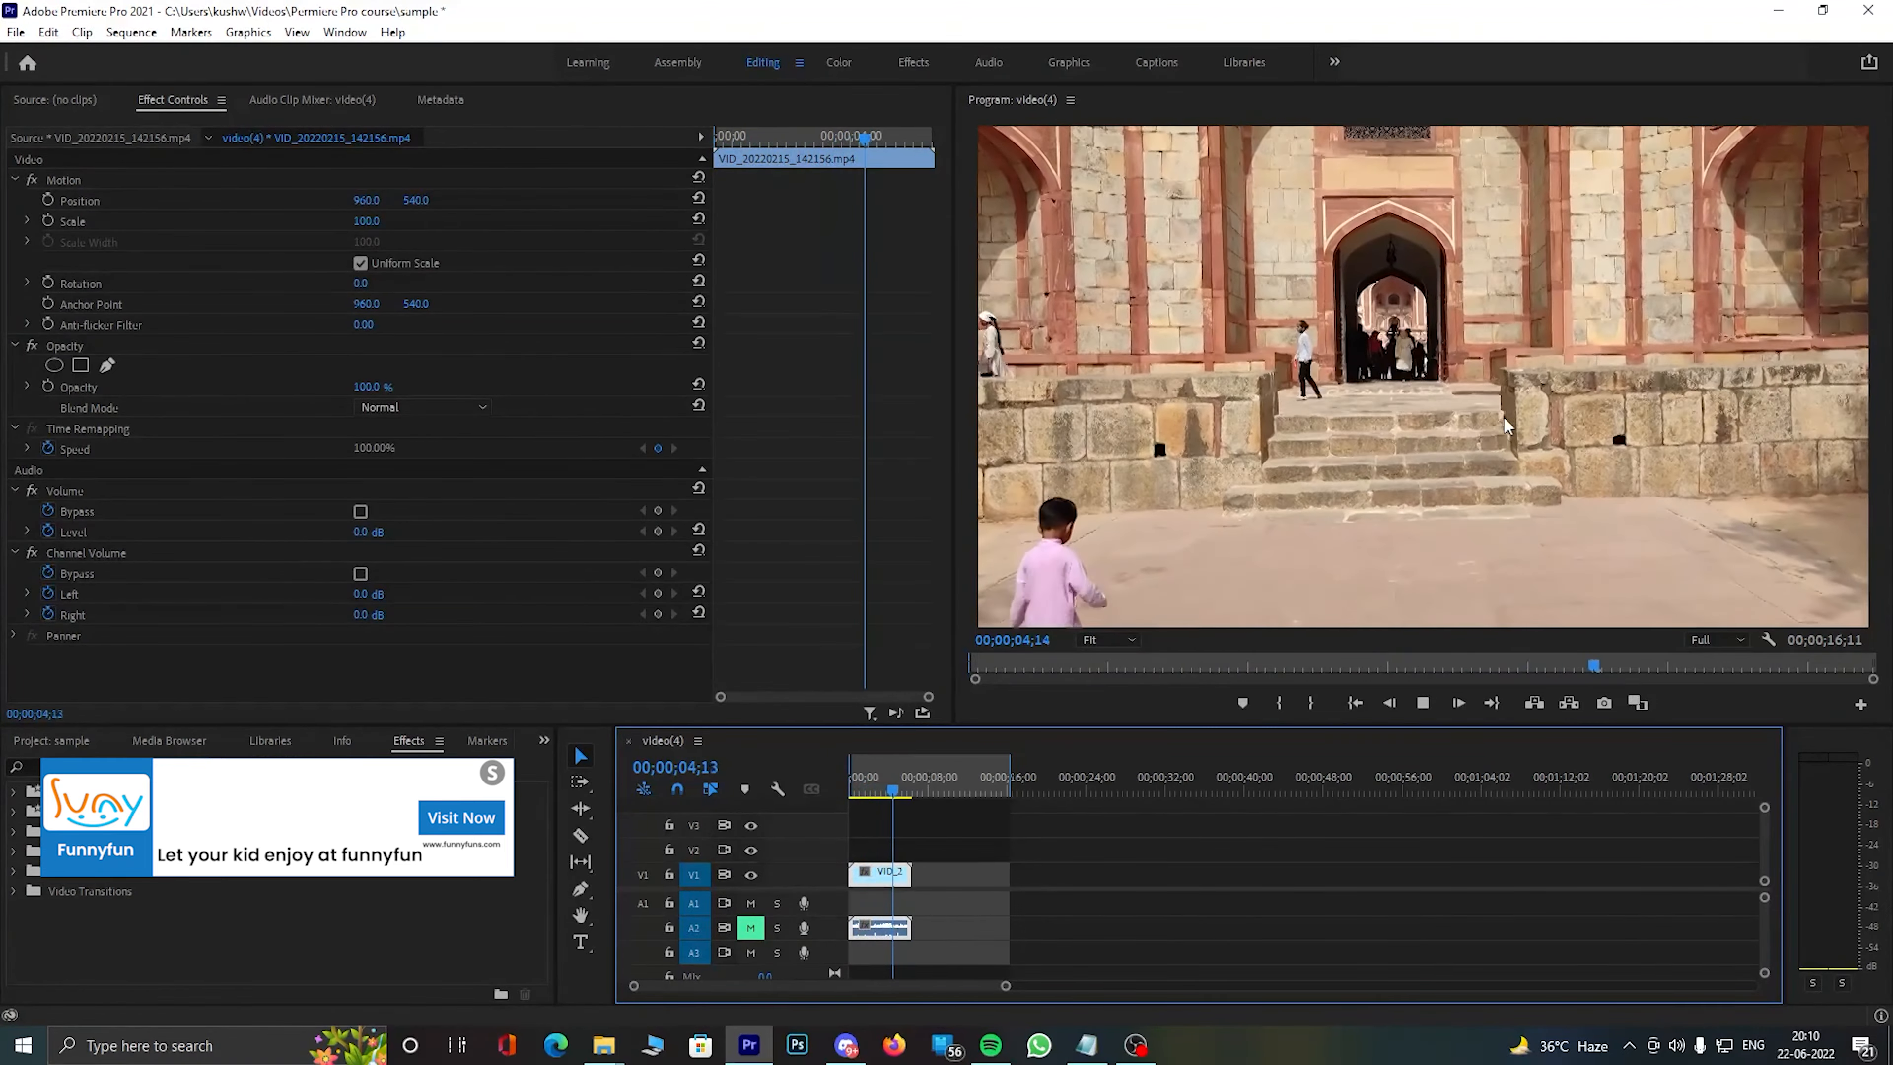
{"action": "key", "text": "space"}
{"action": "left_click_drag", "start_coordinate": [915, 768], "coordinate": [873, 800]}
{"action": "key", "text": "space"}
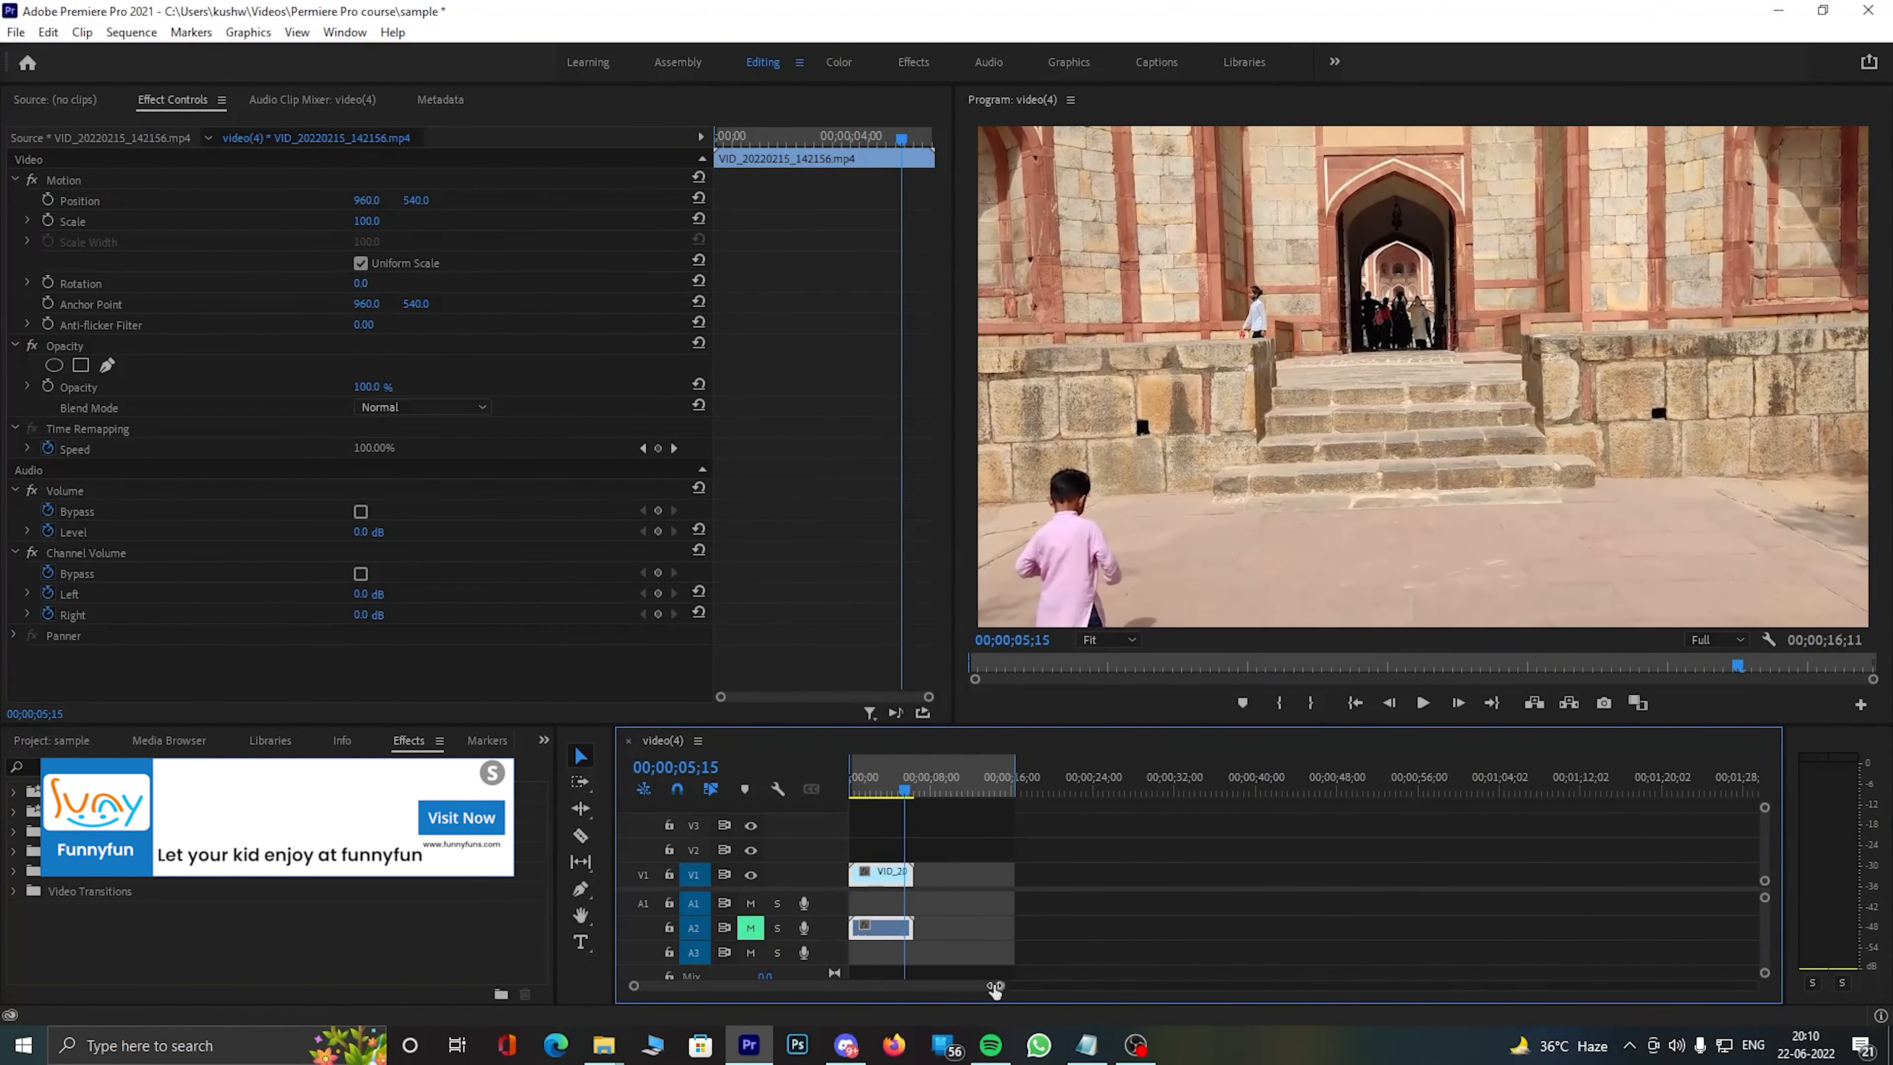
{"action": "left_click_drag", "start_coordinate": [995, 986], "coordinate": [806, 986]}
{"action": "left_click", "coordinate": [878, 786]}
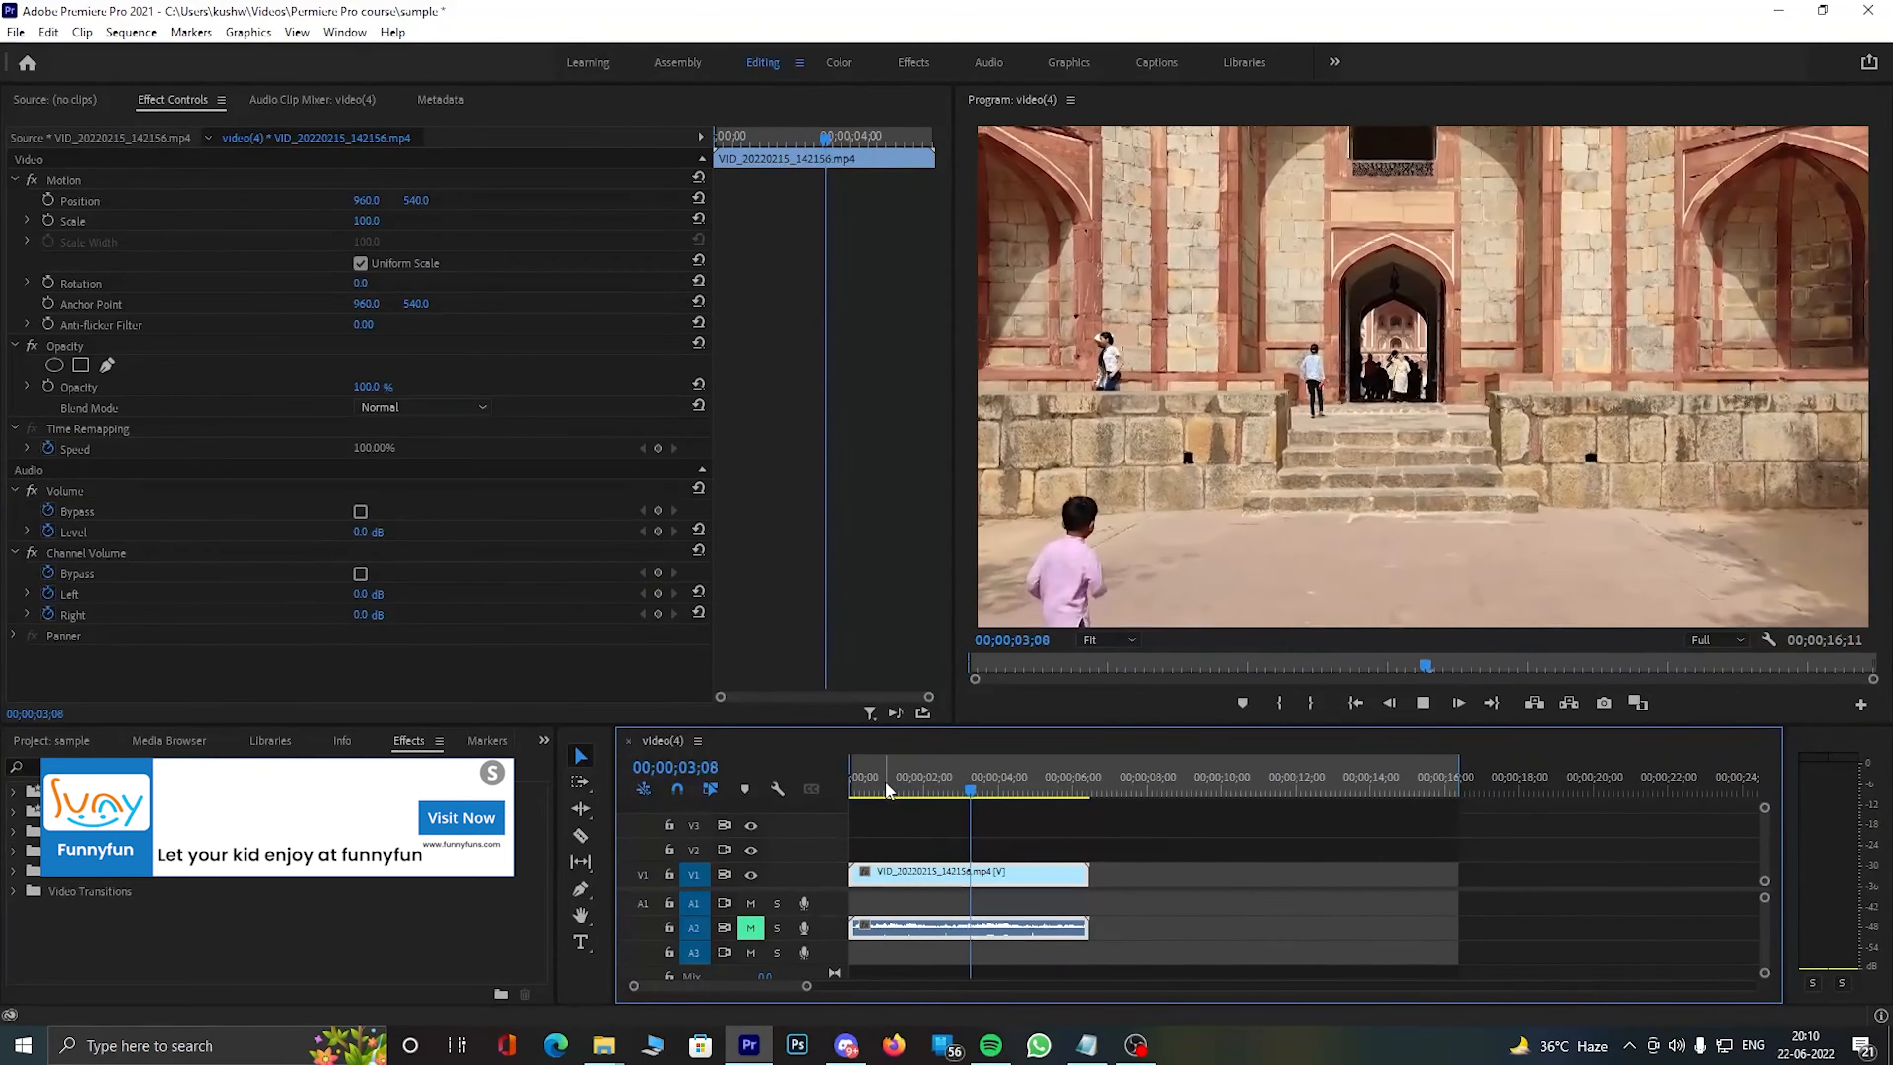
{"action": "key", "text": "space"}
{"action": "left_click_drag", "start_coordinate": [1069, 793], "coordinate": [837, 794]}
{"action": "key", "text": "space"}
{"action": "key", "text": "space"}
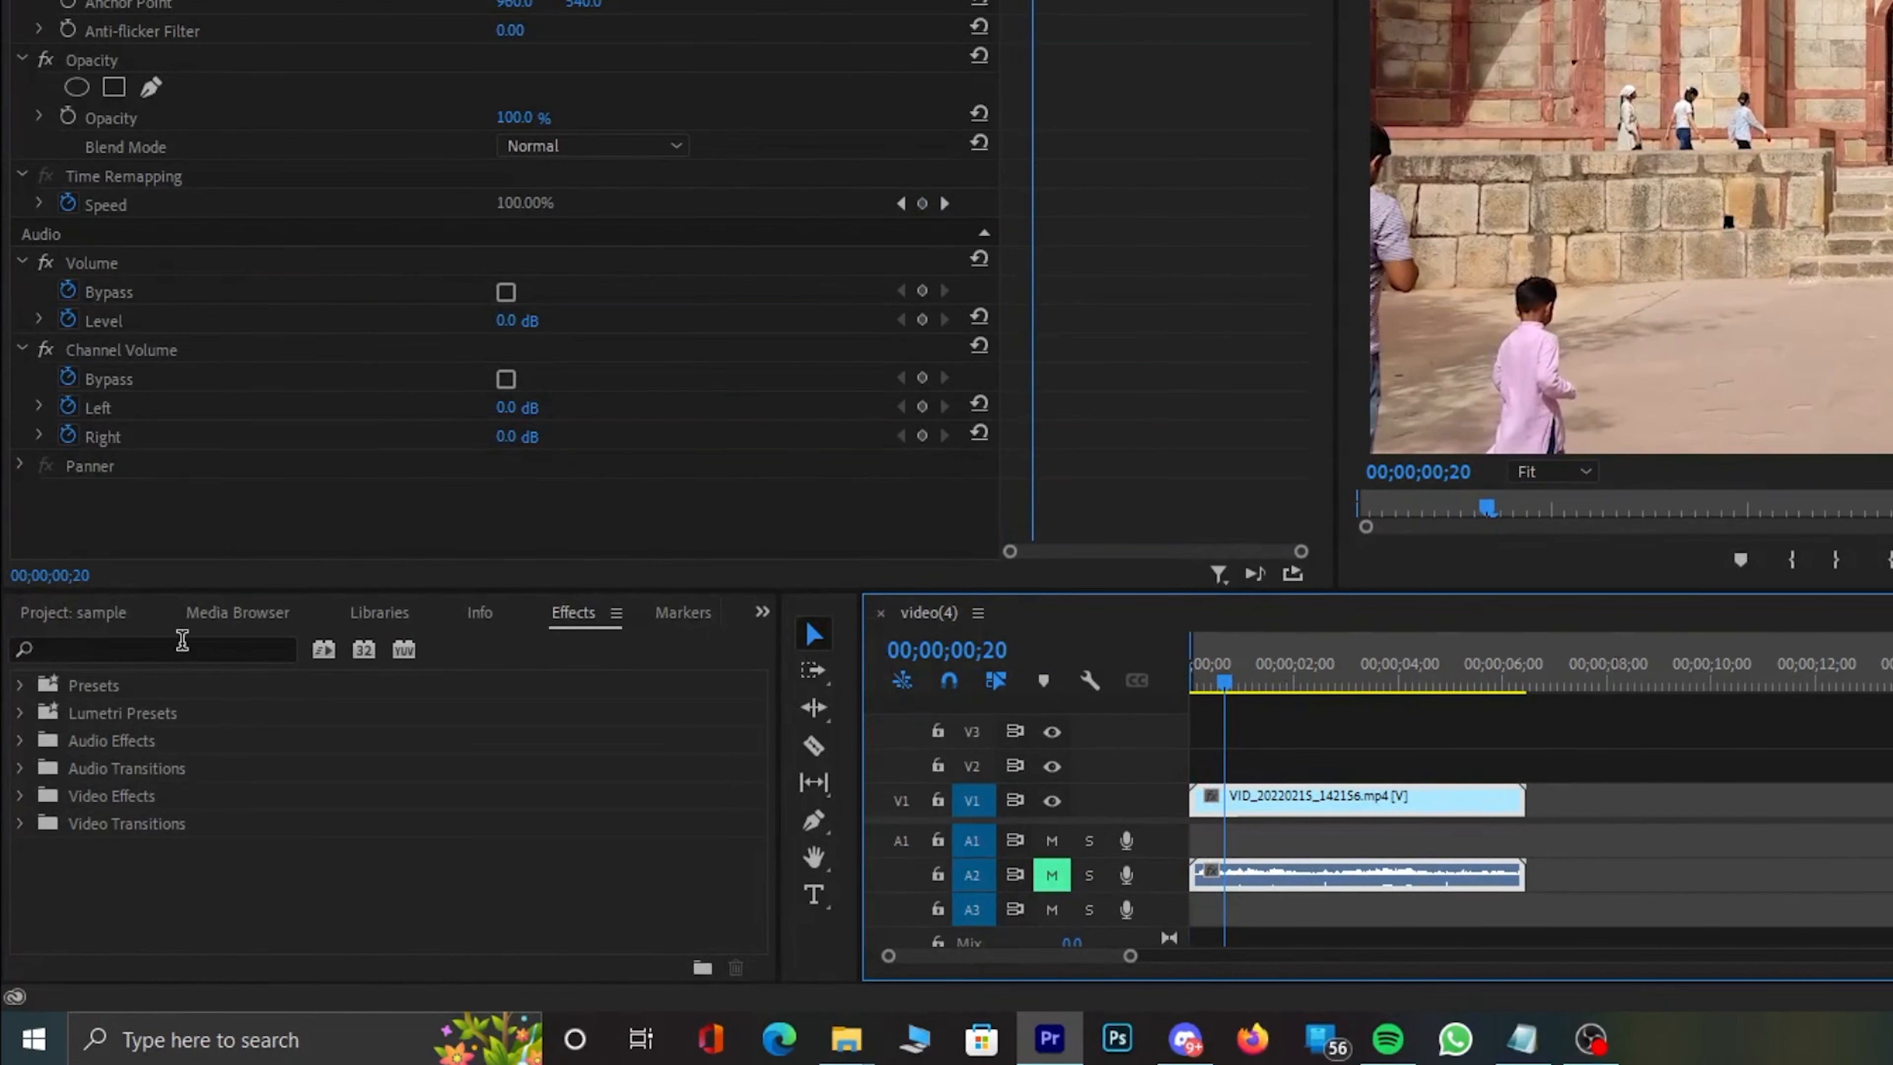
- Find the Warp Stabilizer effect by searching for "warp" and apply it to VID_20220215_142156.mp4
{"action": "left_click", "coordinate": [159, 641]}
{"action": "type", "text": "warp"}
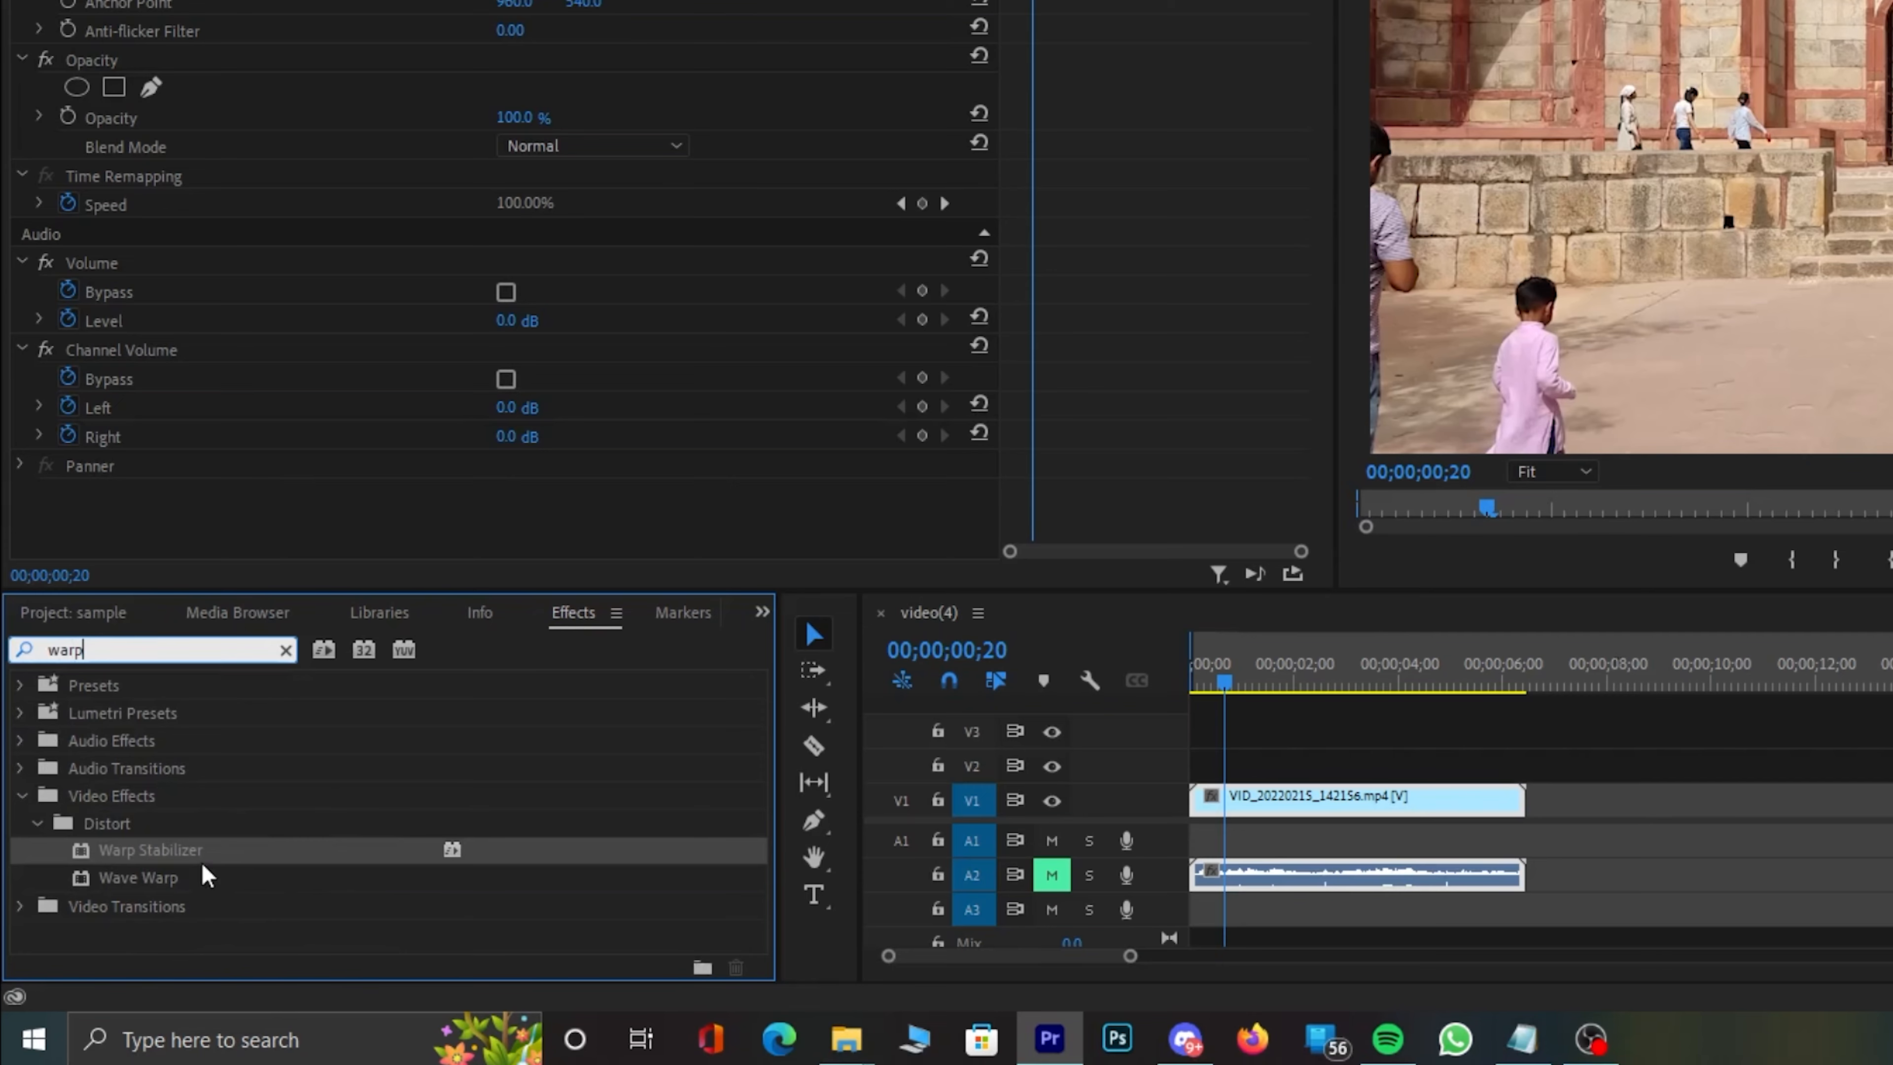
{"action": "double_click", "coordinate": [214, 855]}
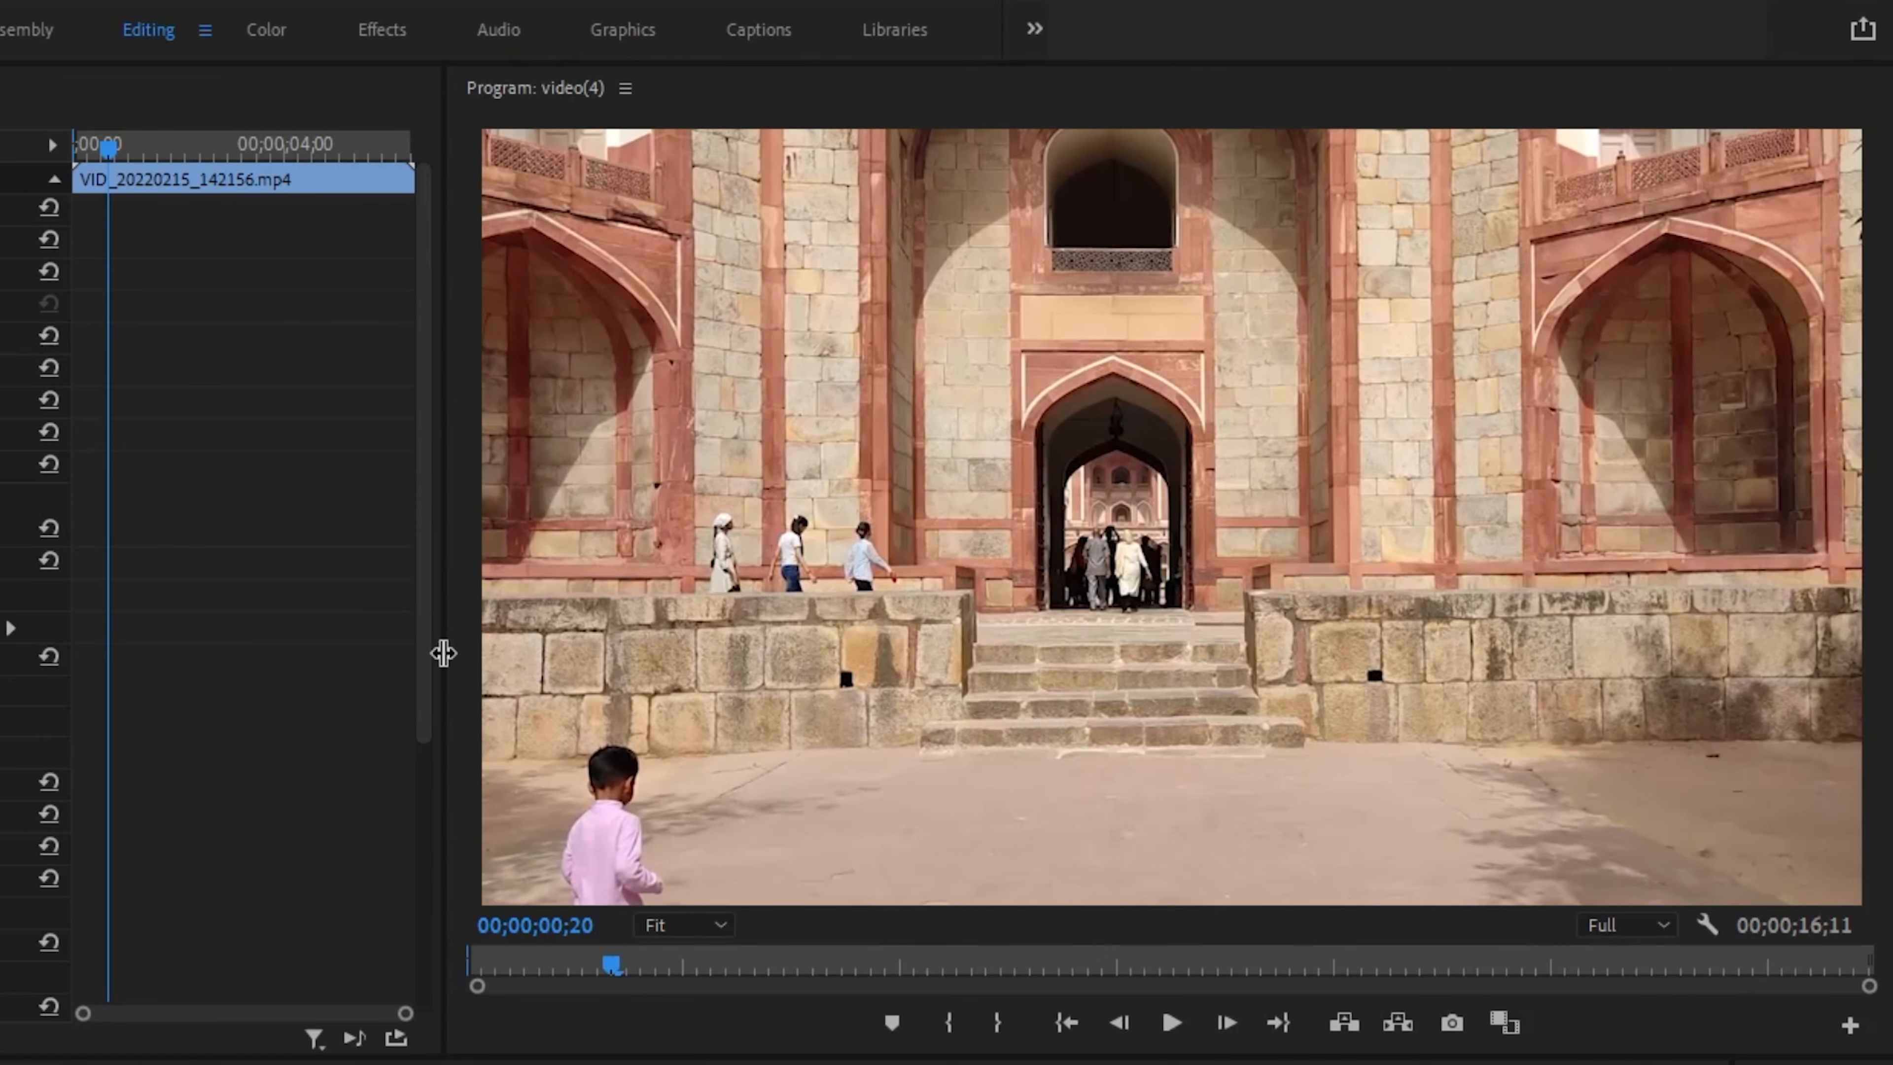
- Widen the program monitor slightly and play the stabilized clip from its start
{"action": "left_click_drag", "start_coordinate": [444, 653], "coordinate": [399, 655]}
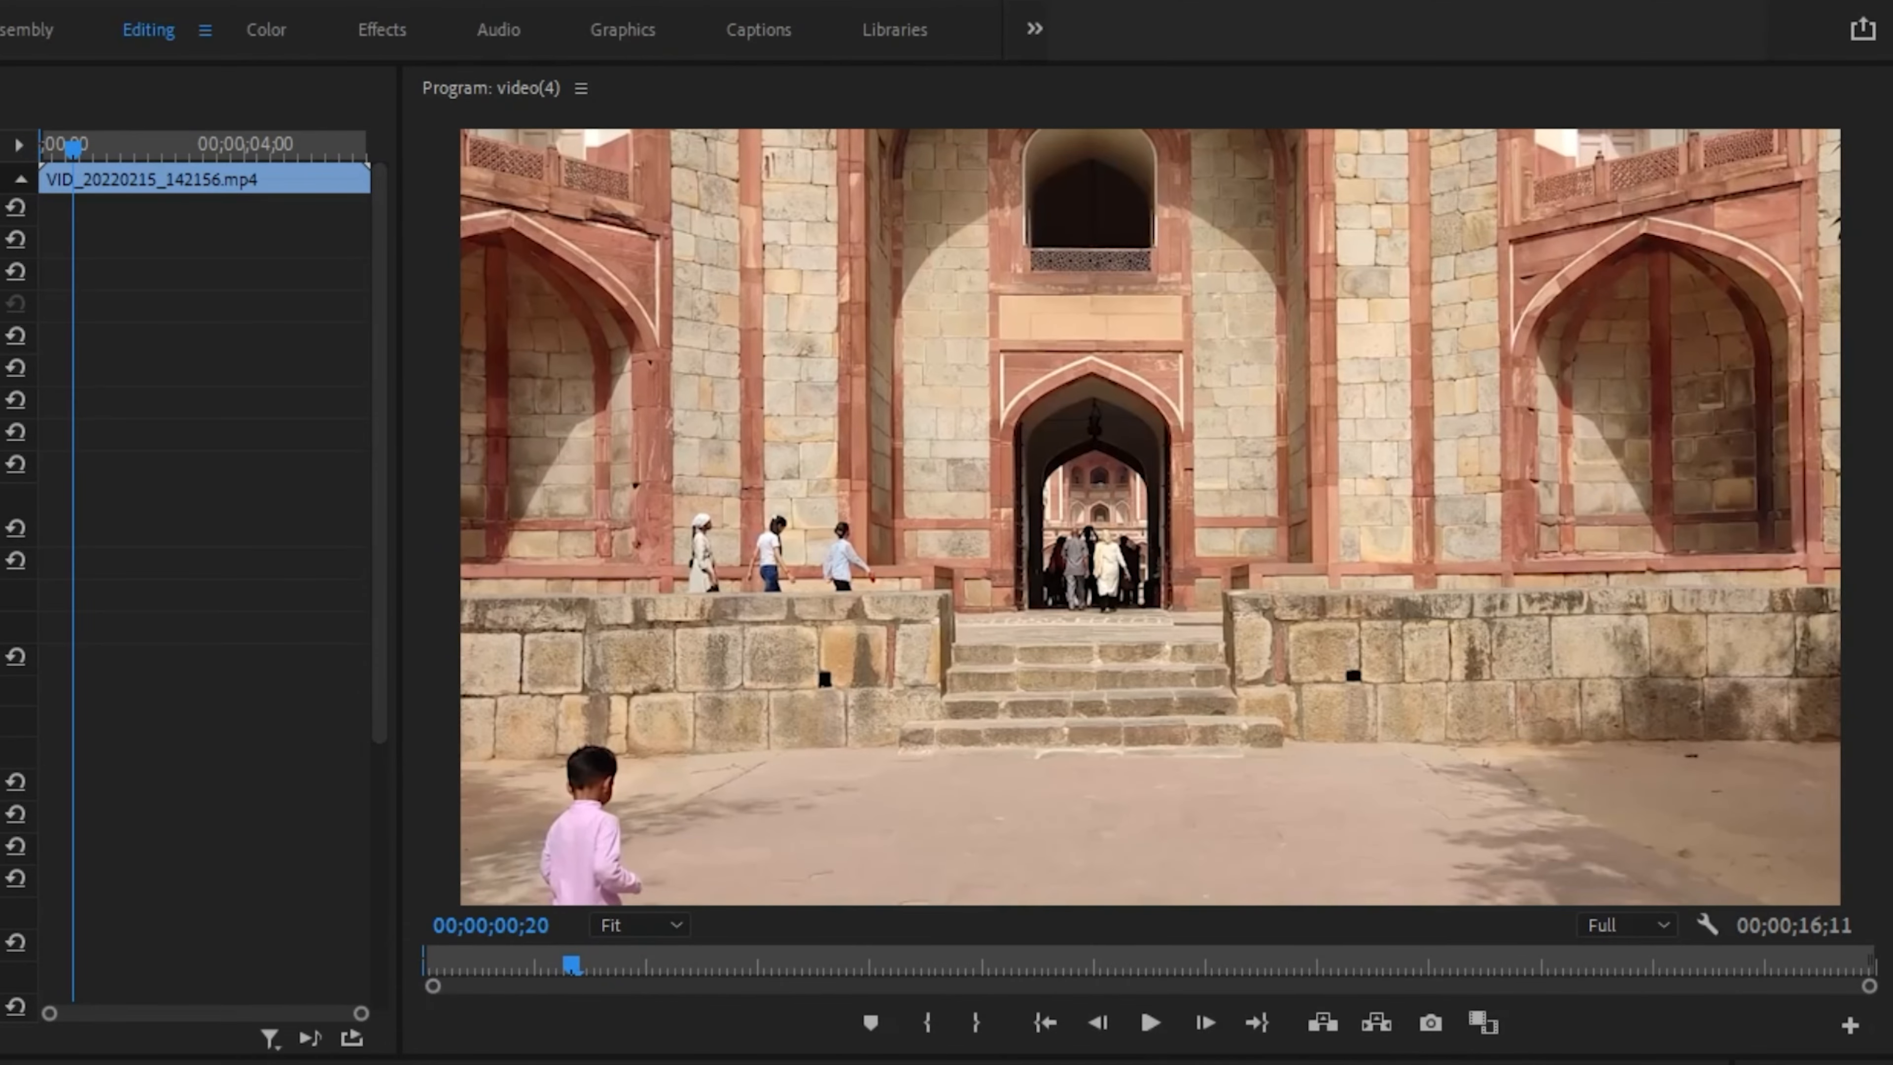
{"action": "key", "text": "Home"}
{"action": "key", "text": "space"}
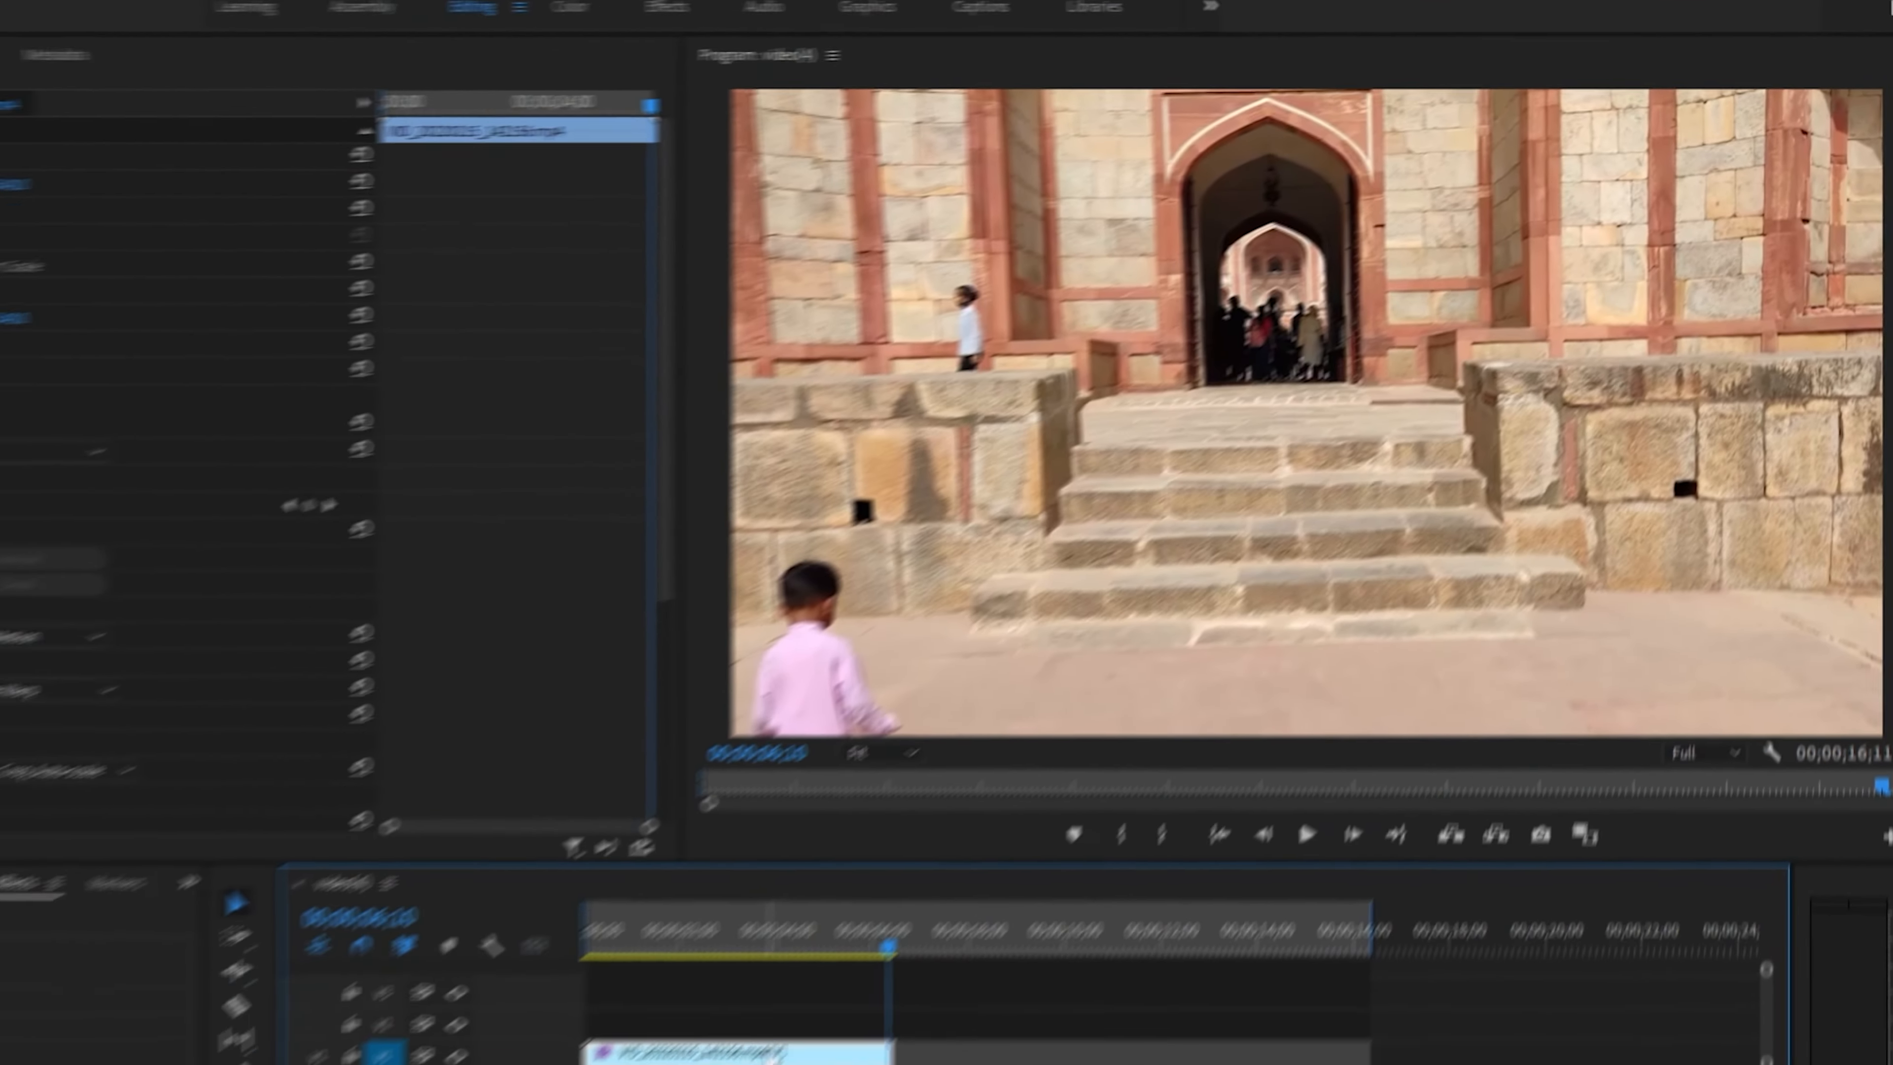
- Duplicate the stabilized clip to about 00;00;07;16 on the same track and remove Warp Stabilizer from the copy
{"action": "left_click_drag", "start_coordinate": [931, 894], "coordinate": [1189, 899]}
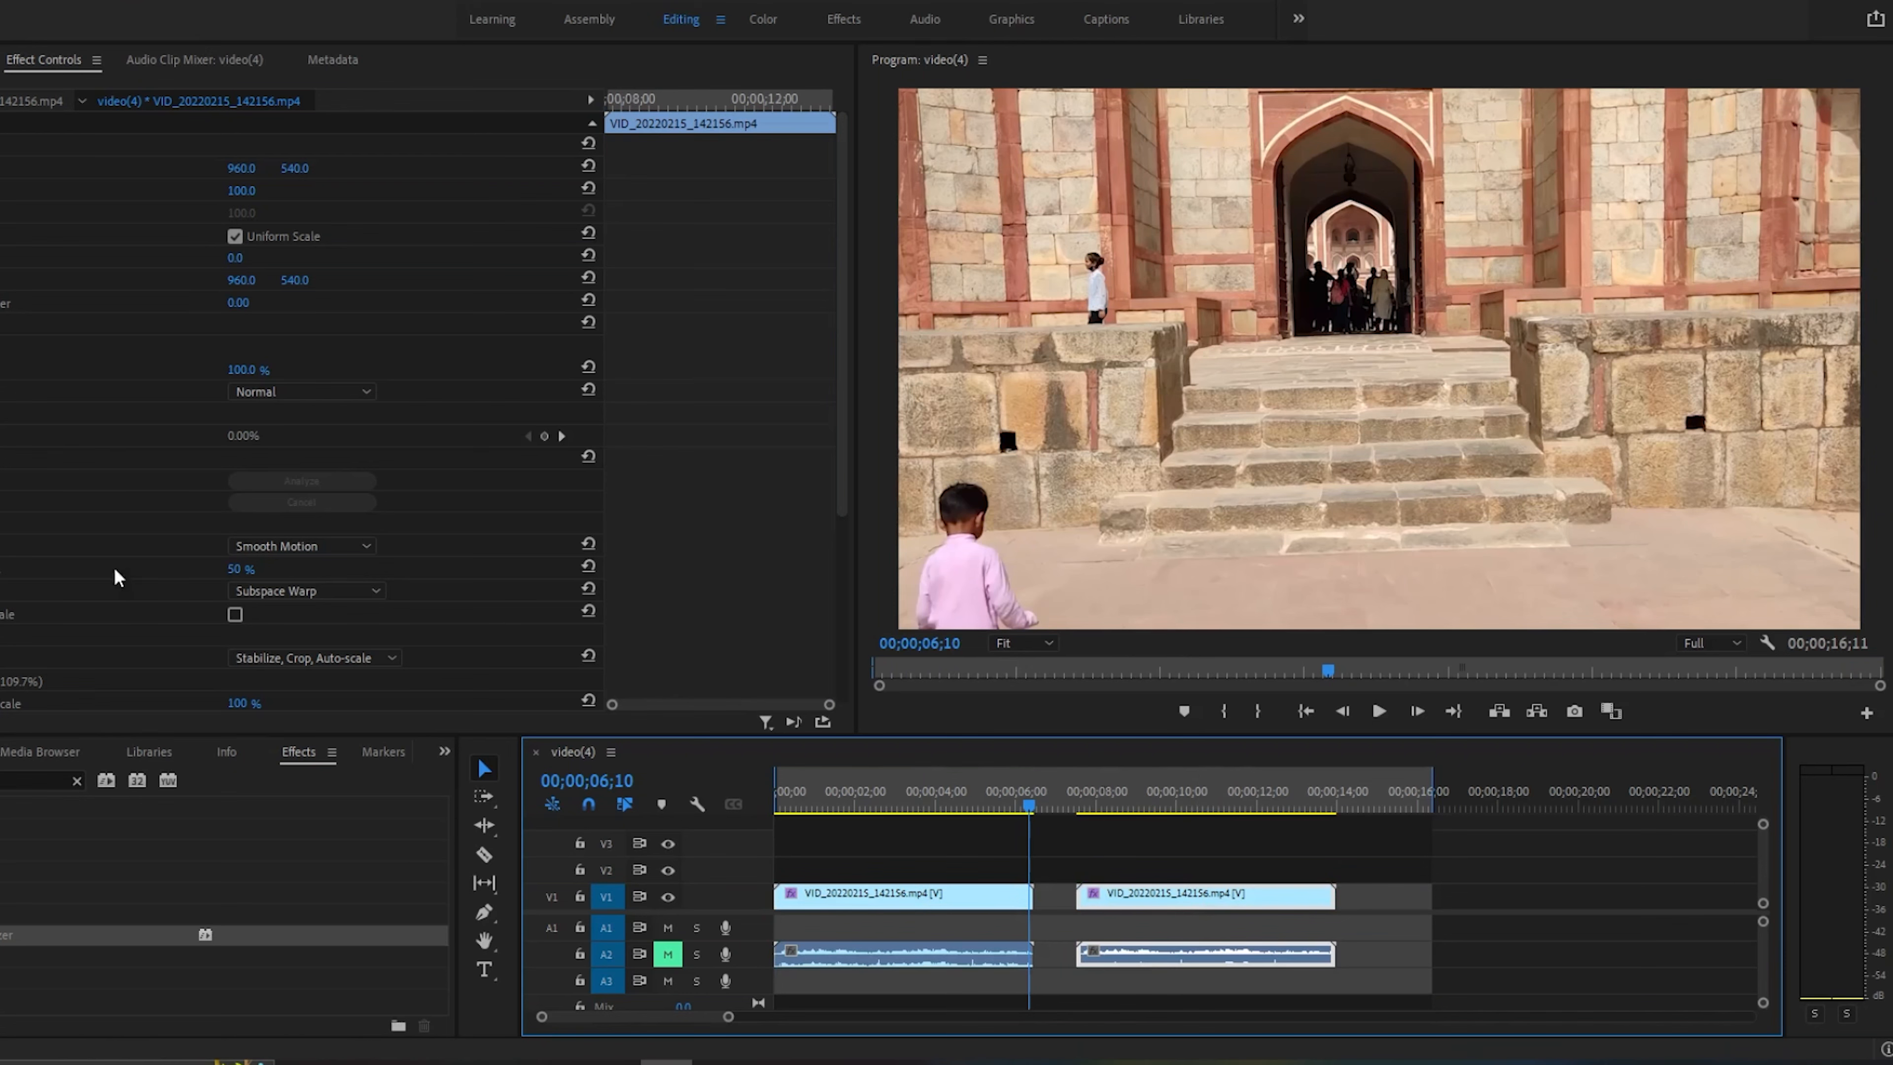
{"action": "right_click", "coordinate": [33, 463]}
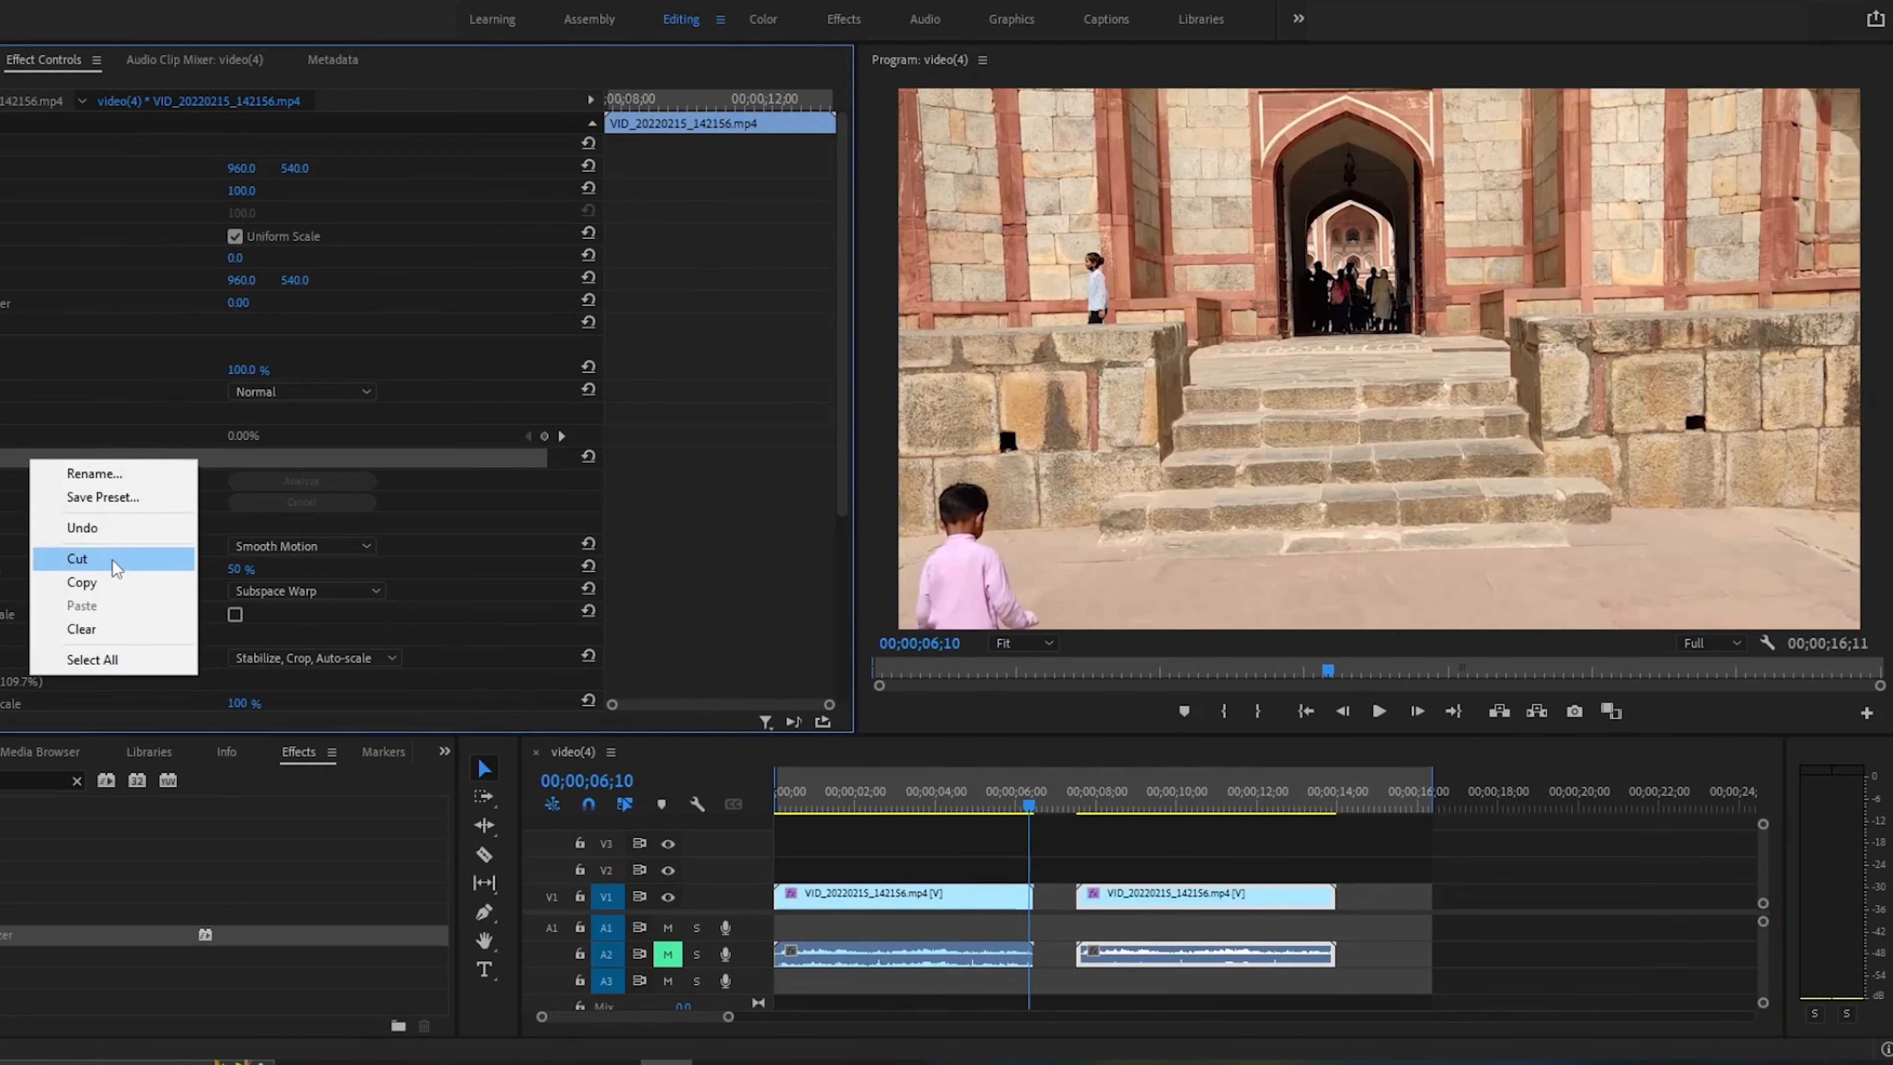
{"action": "left_click", "coordinate": [85, 629]}
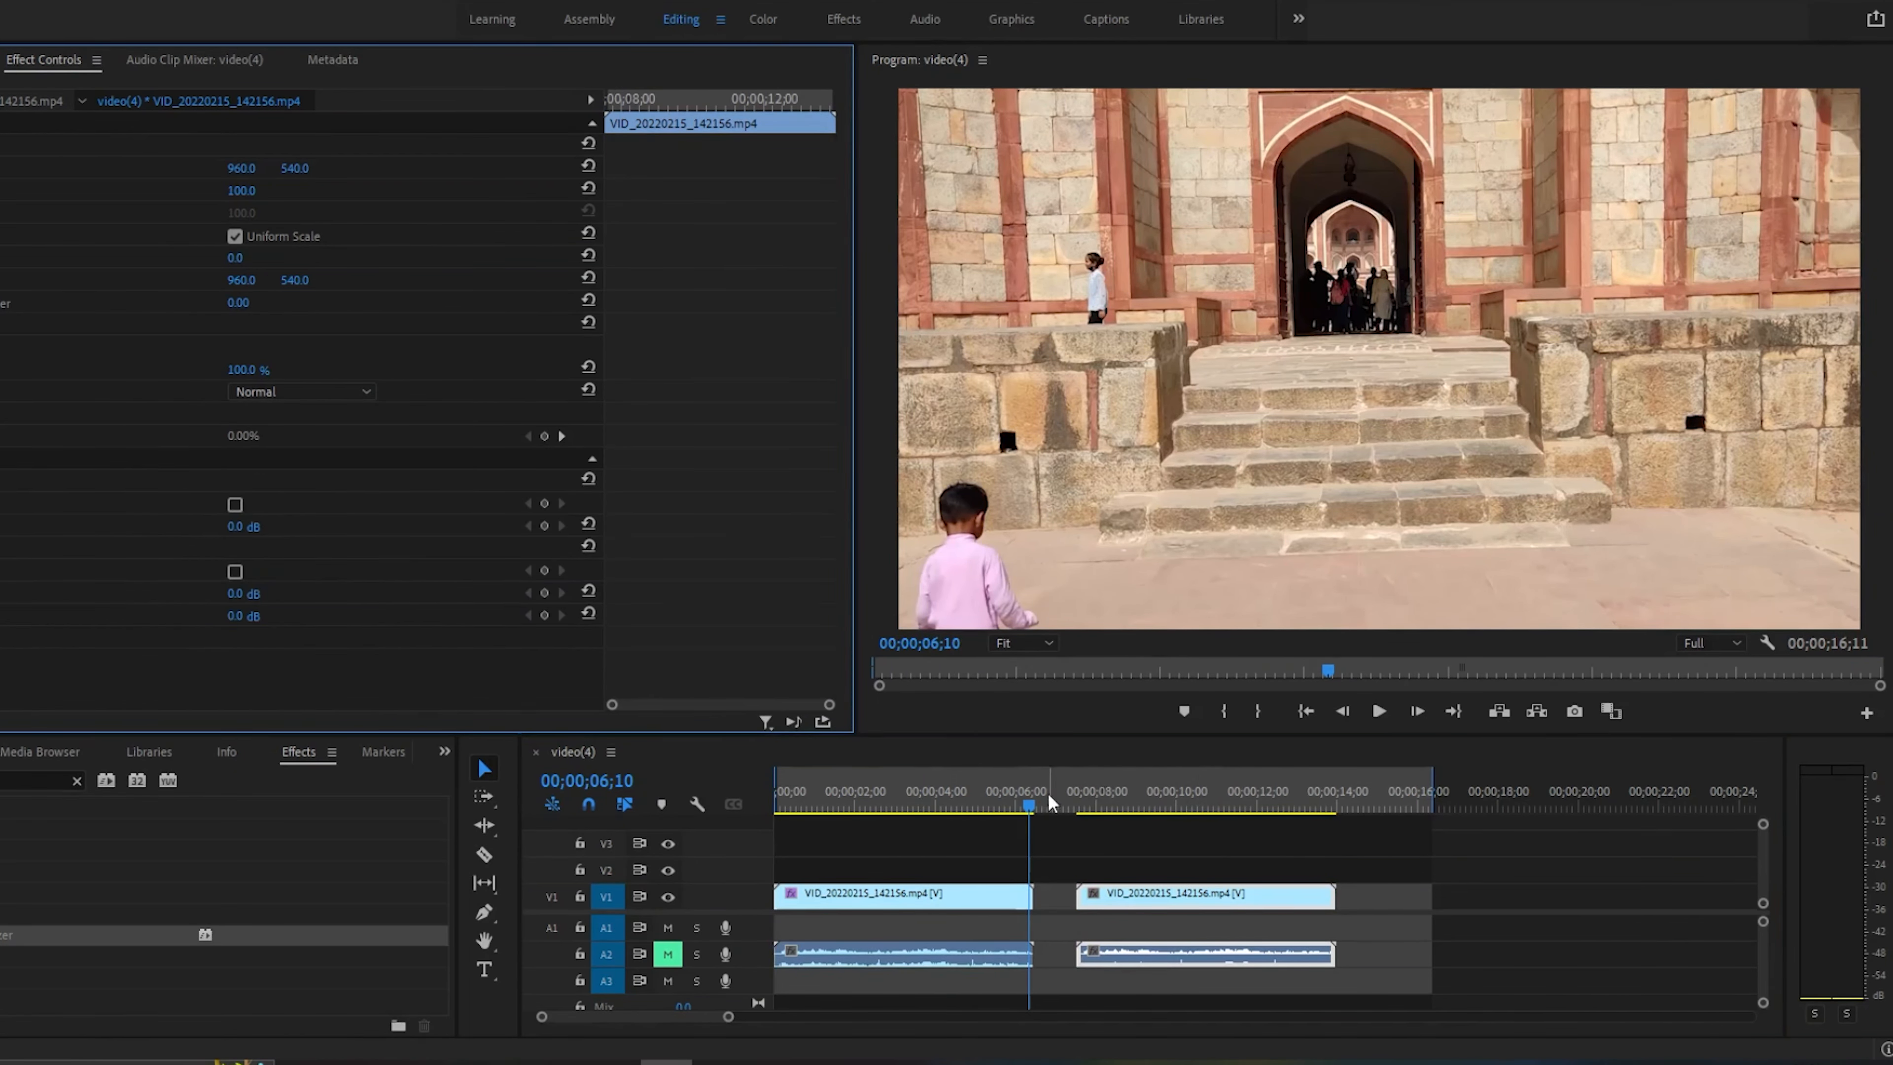
- Play and scrub the stabilized clip and the unstabilized copy in turn to compare their camera movement
{"action": "left_click_drag", "start_coordinate": [1048, 799], "coordinate": [776, 803]}
{"action": "key", "text": "space"}
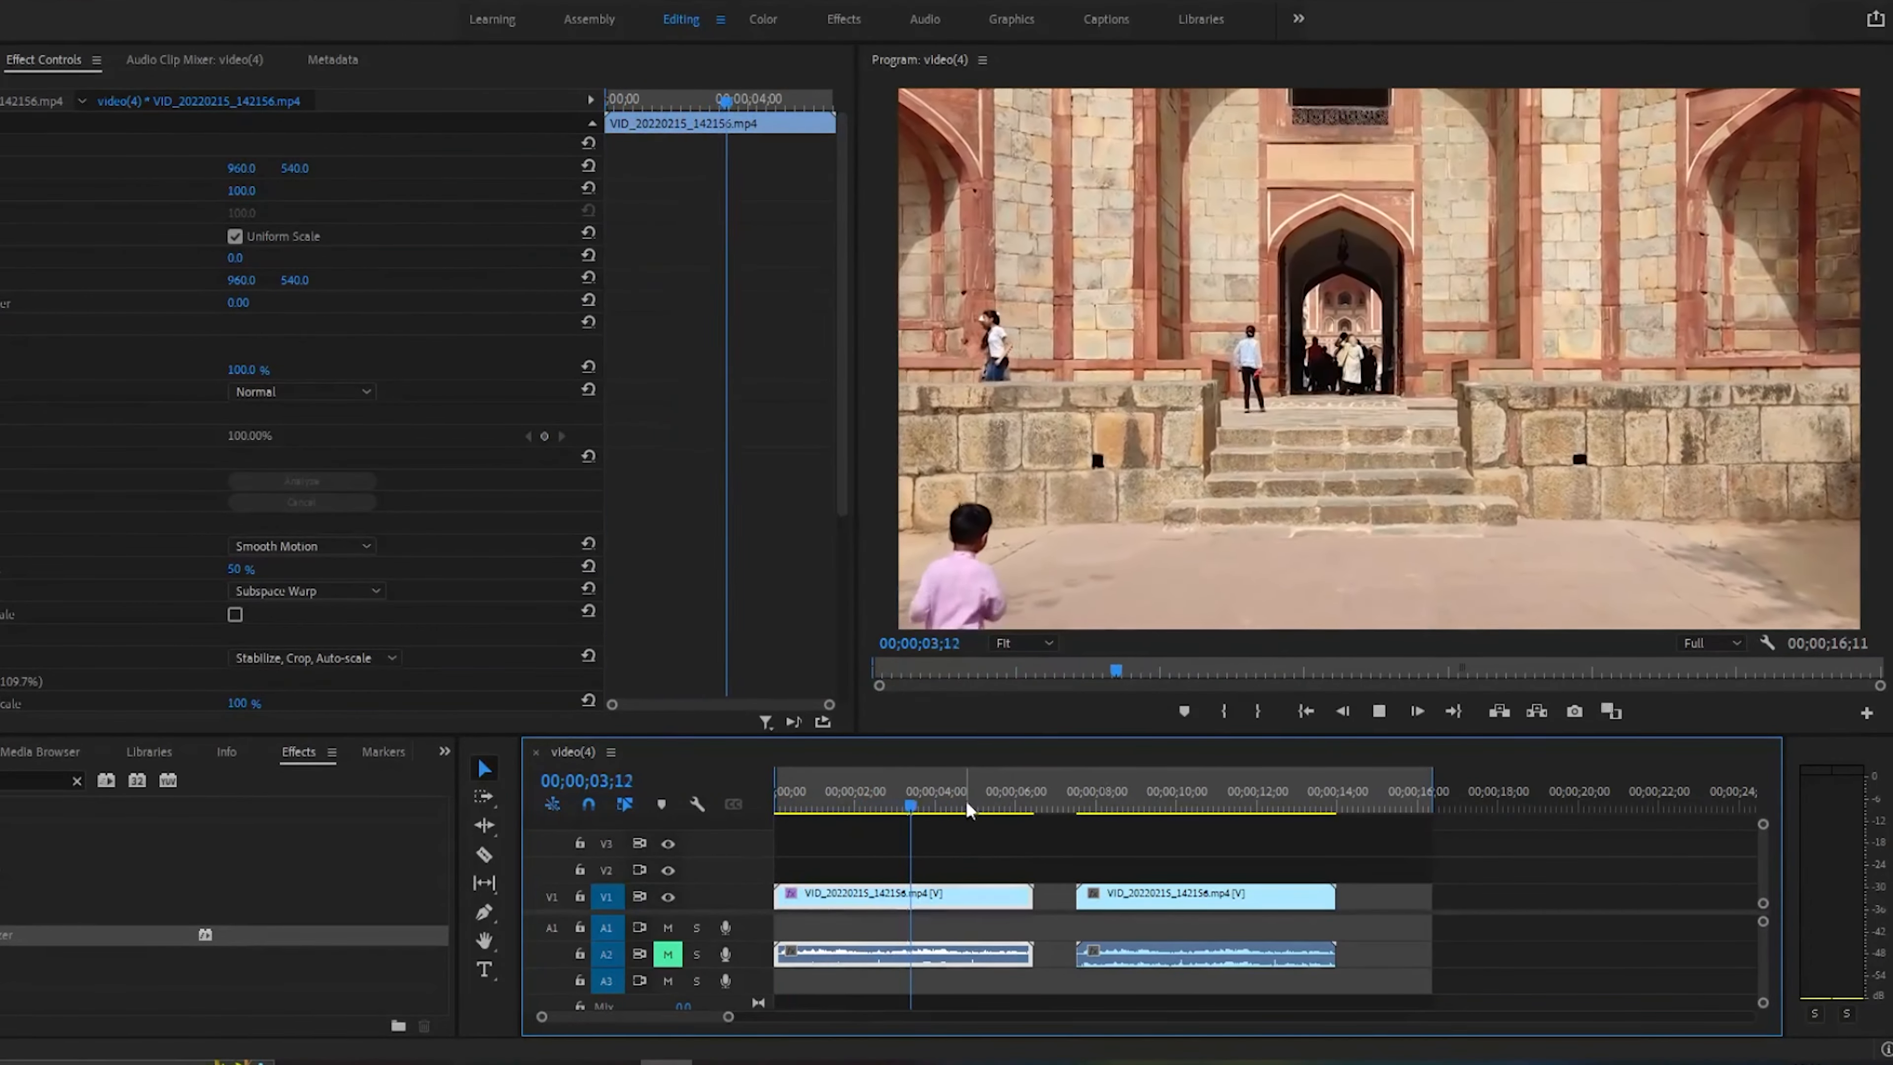
{"action": "left_click", "coordinate": [1085, 784]}
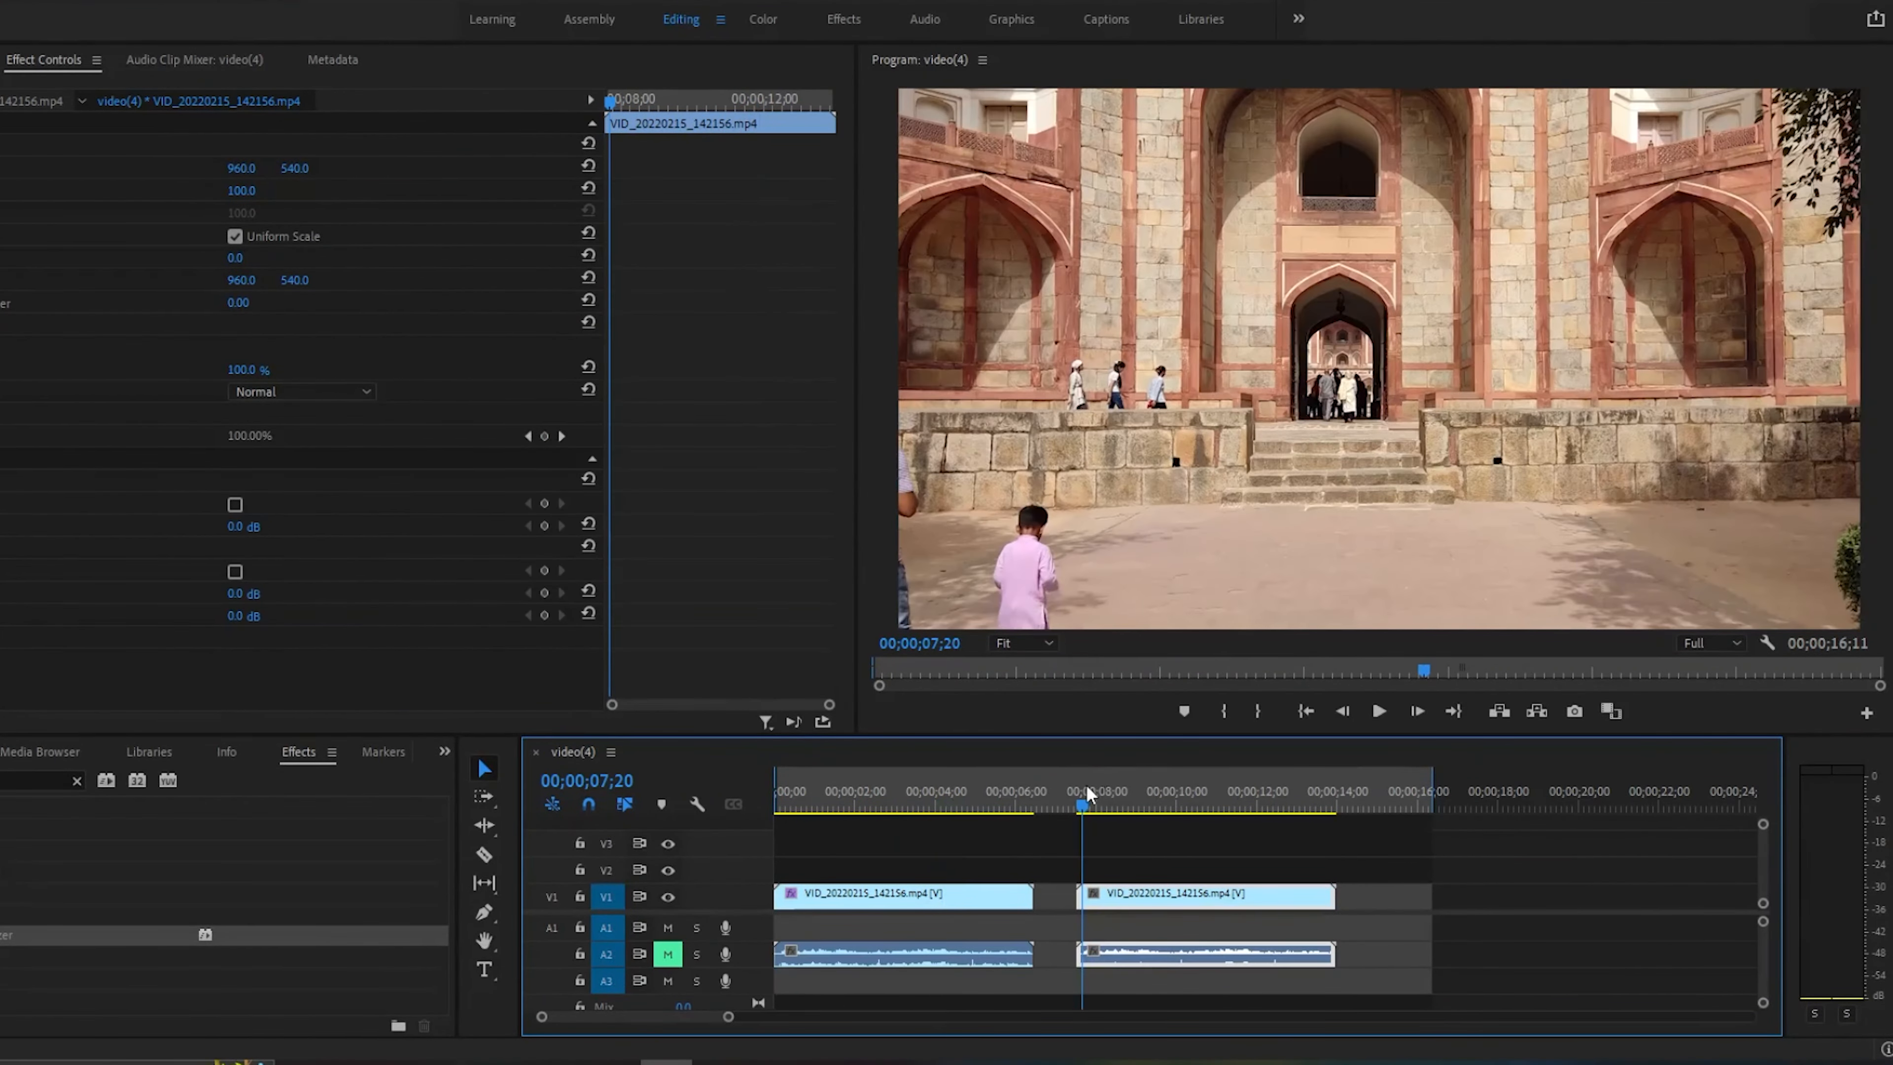
{"action": "key", "text": "space"}
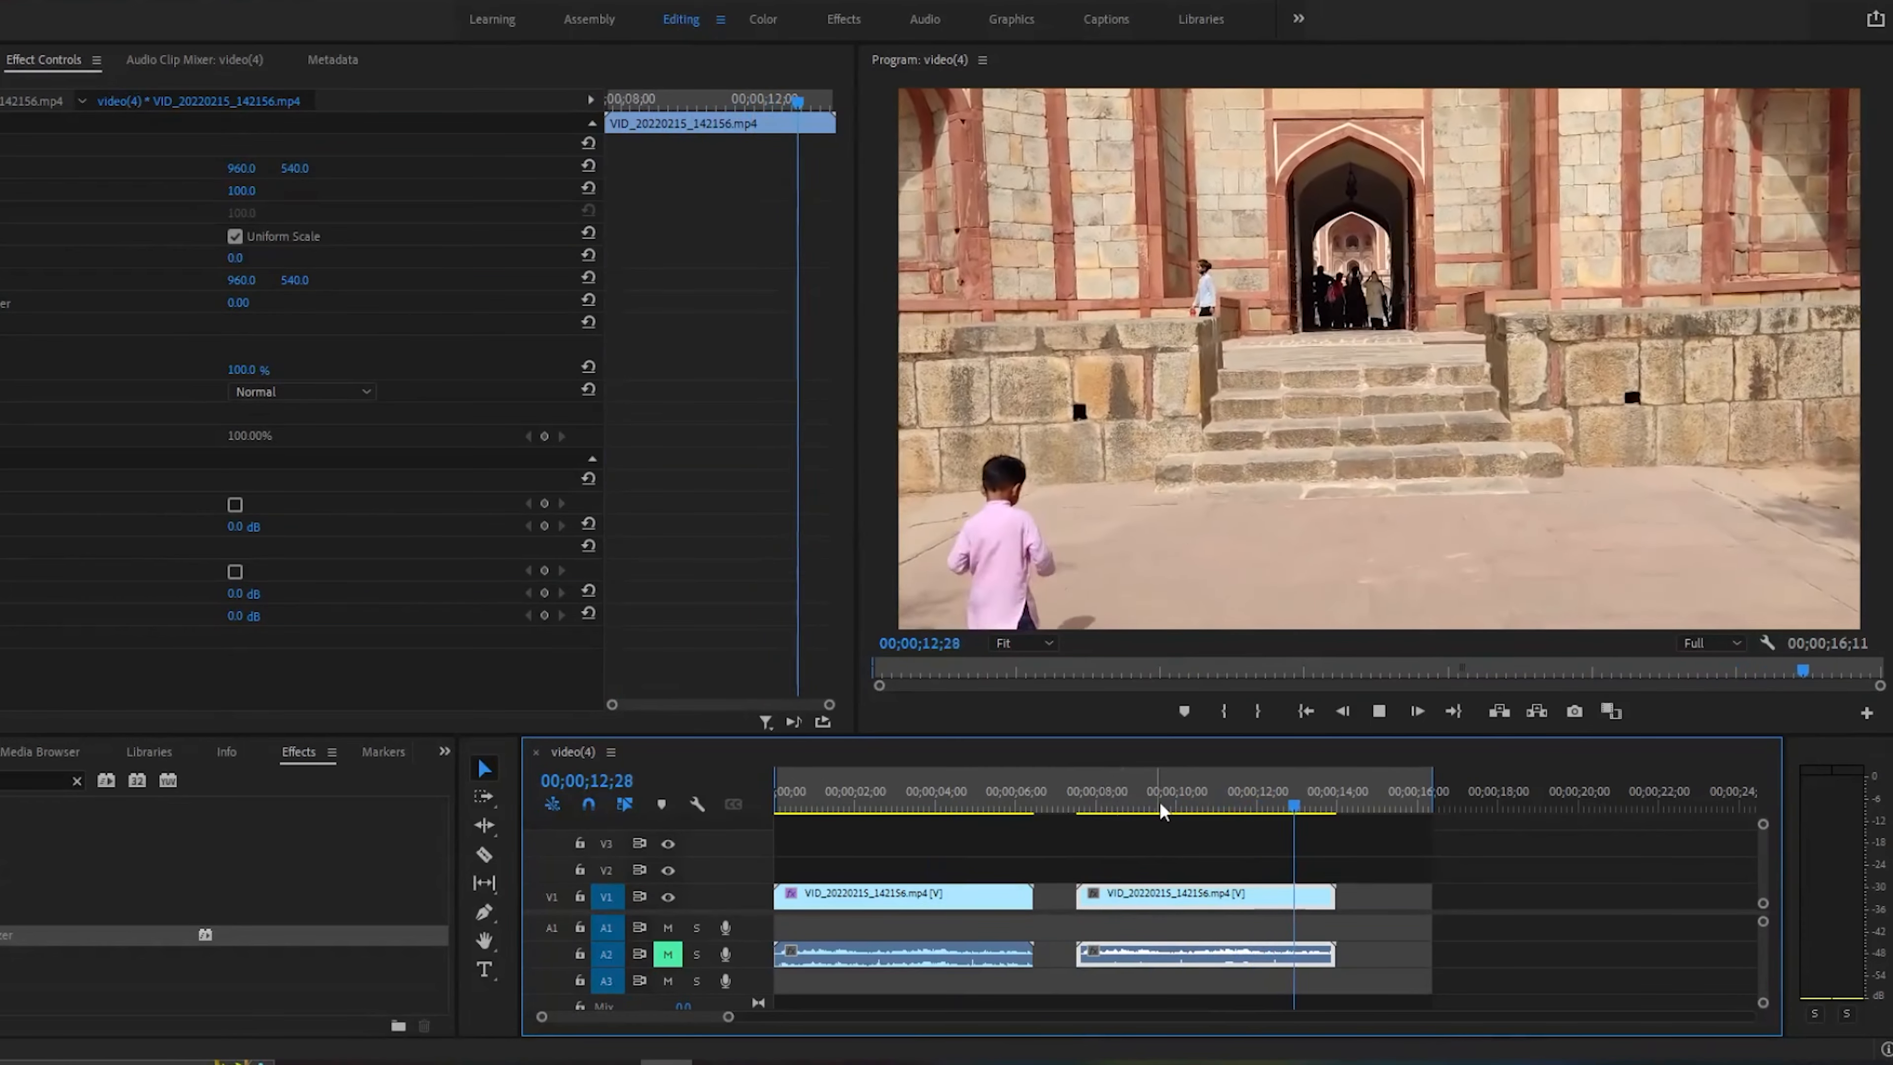
{"action": "left_click_drag", "start_coordinate": [1159, 803], "coordinate": [781, 796]}
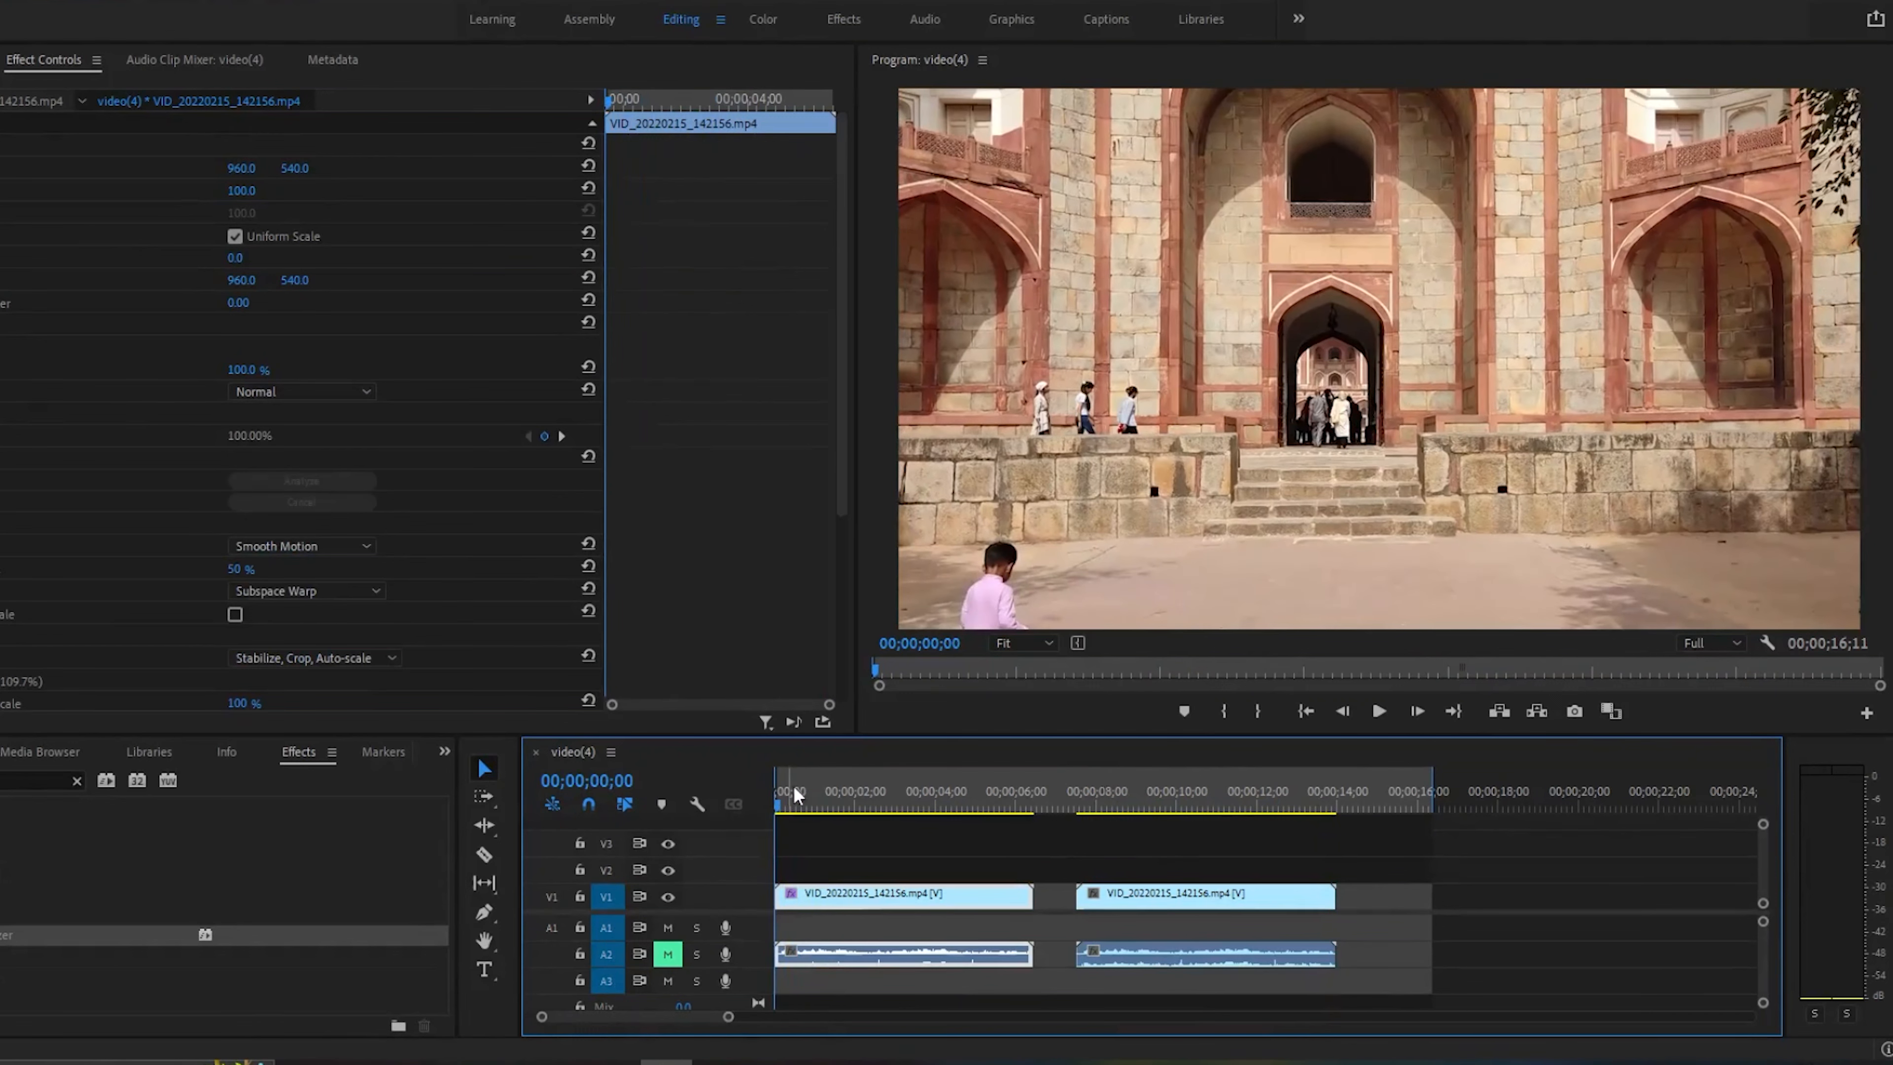
{"action": "key", "text": "space"}
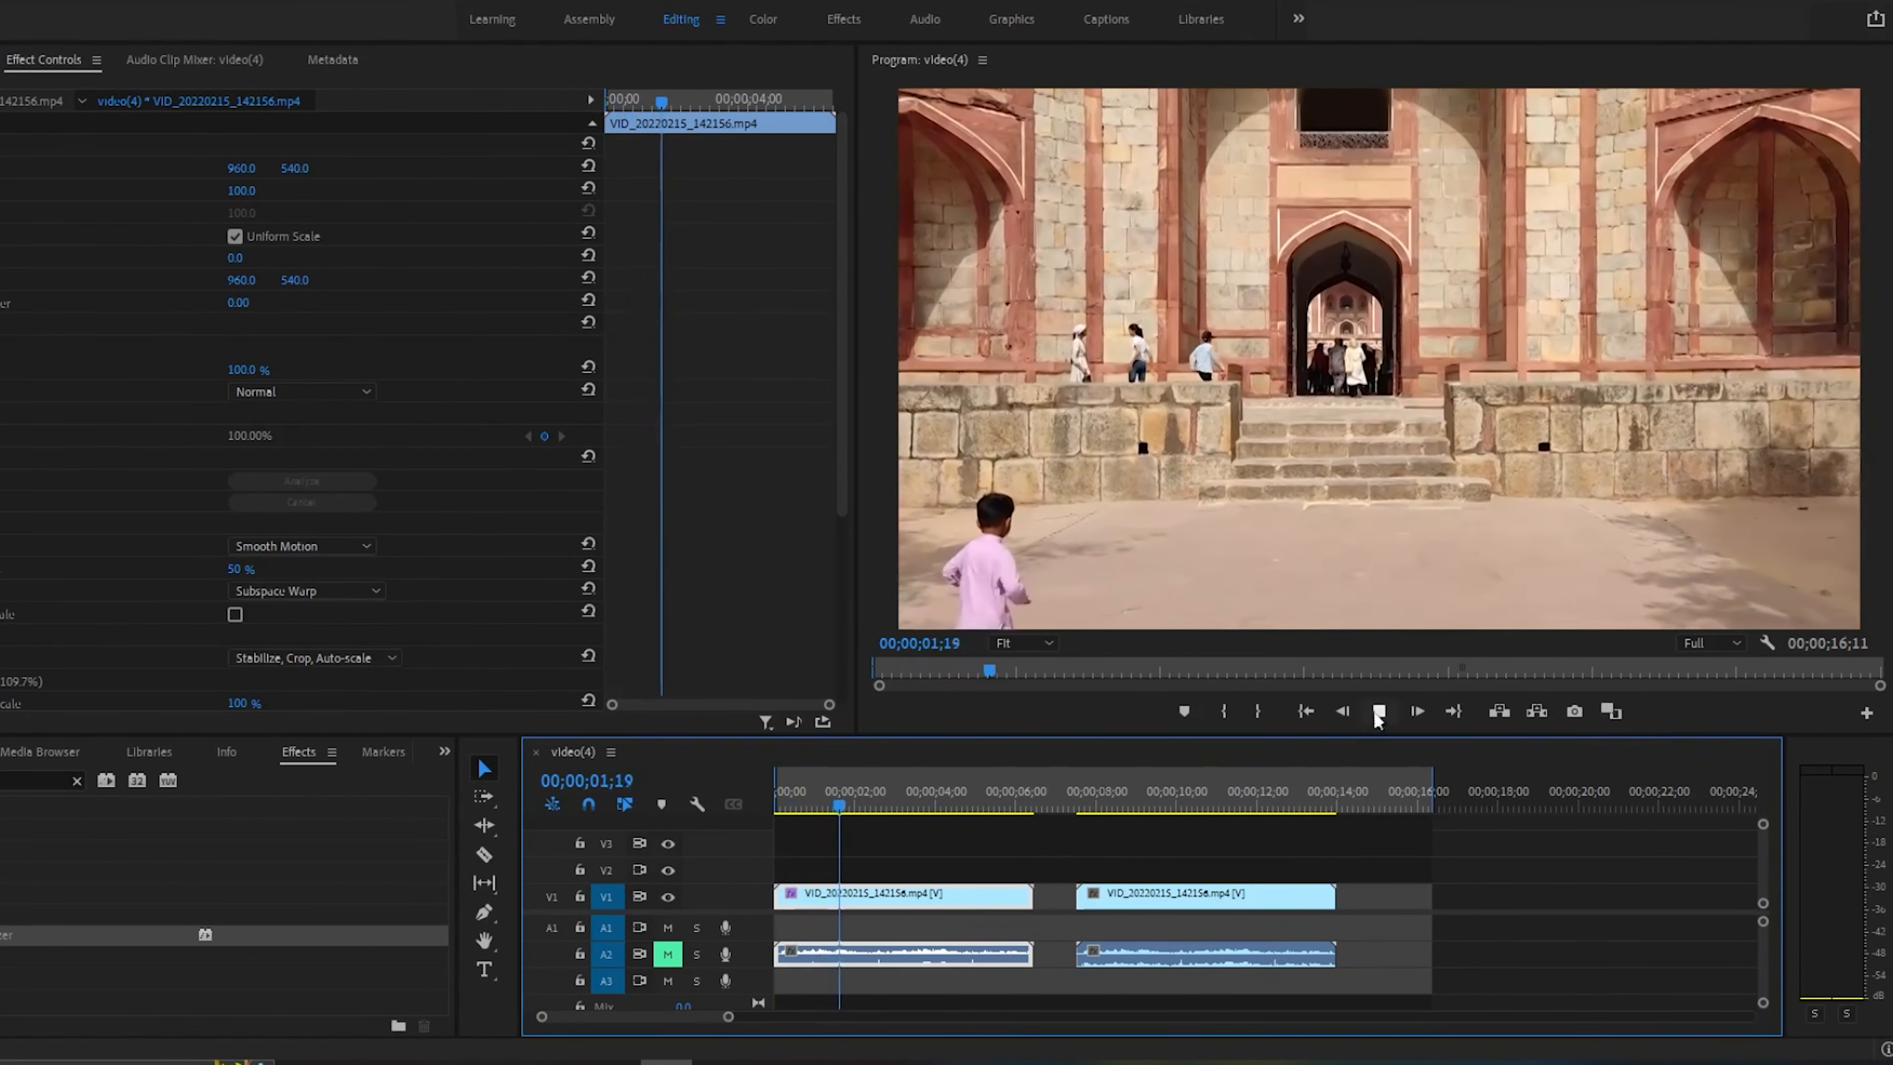
{"action": "left_click", "coordinate": [1073, 804]}
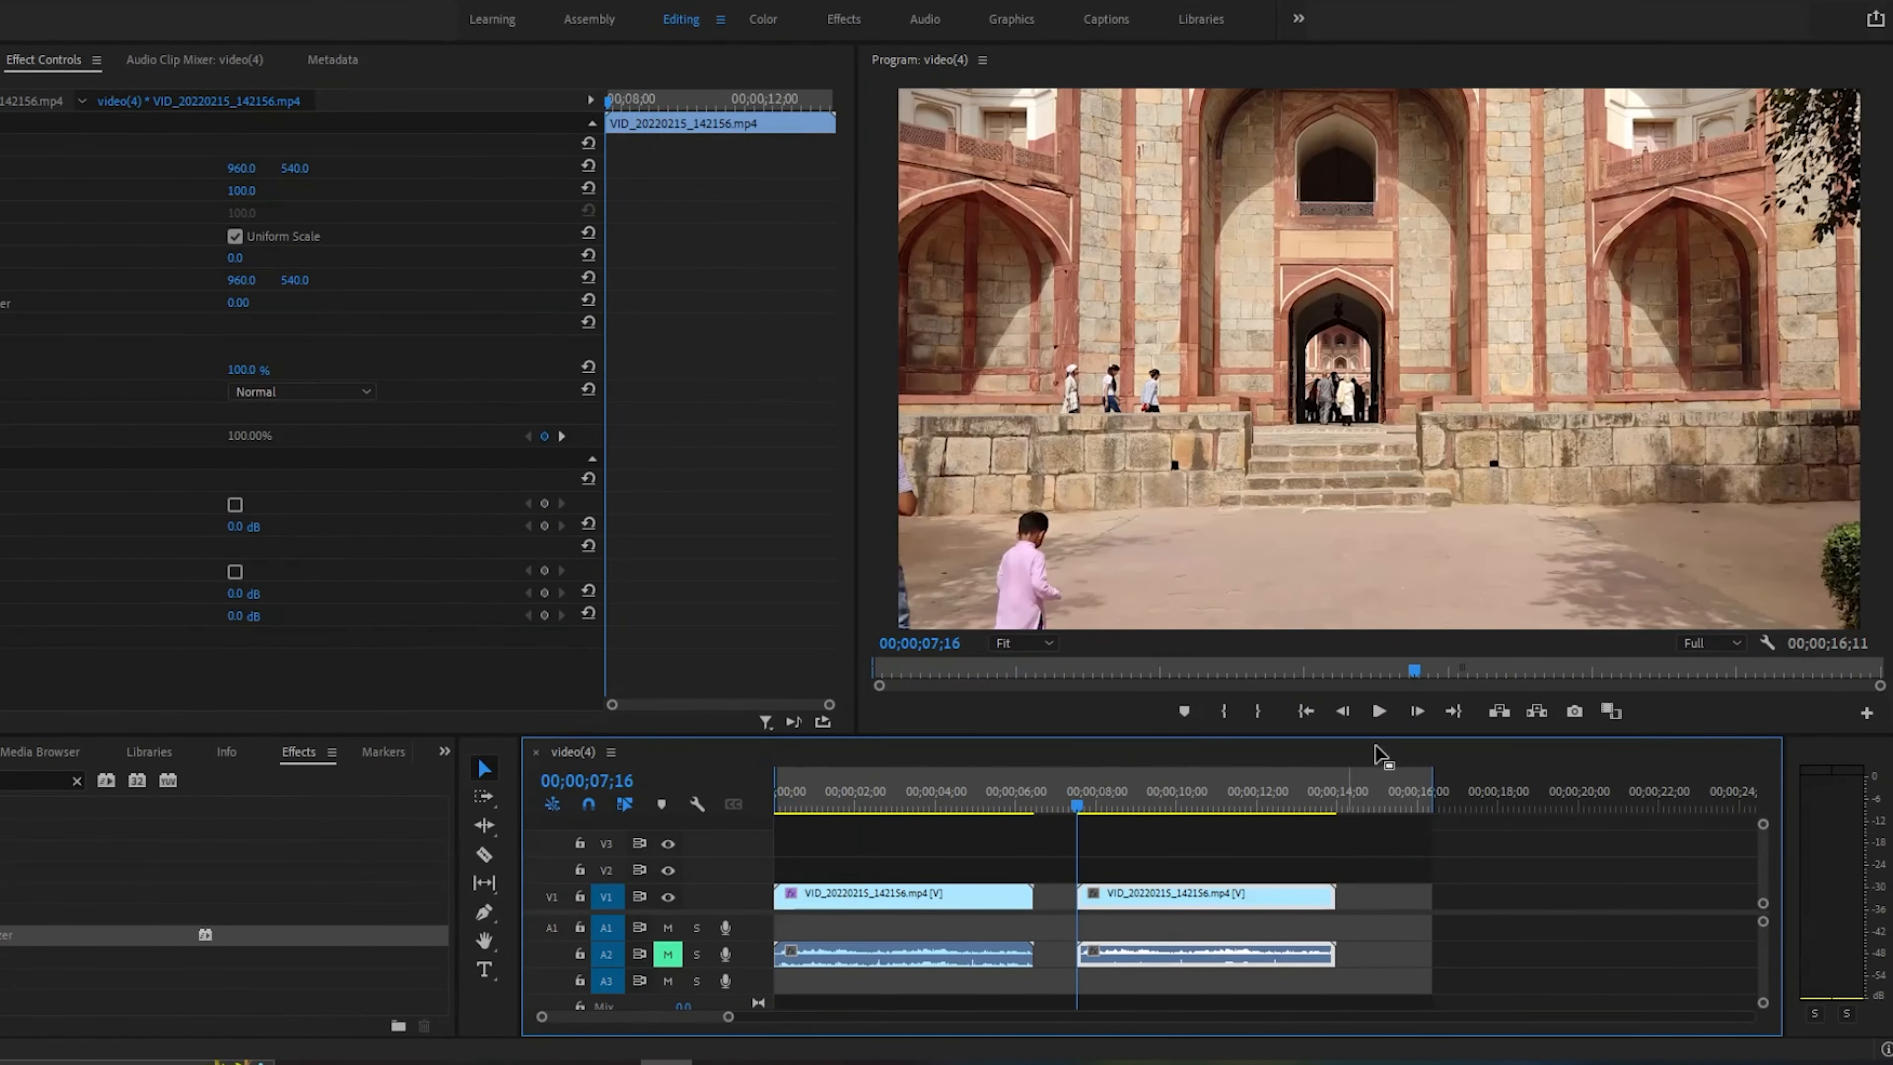
{"action": "left_click", "coordinate": [1378, 713]}
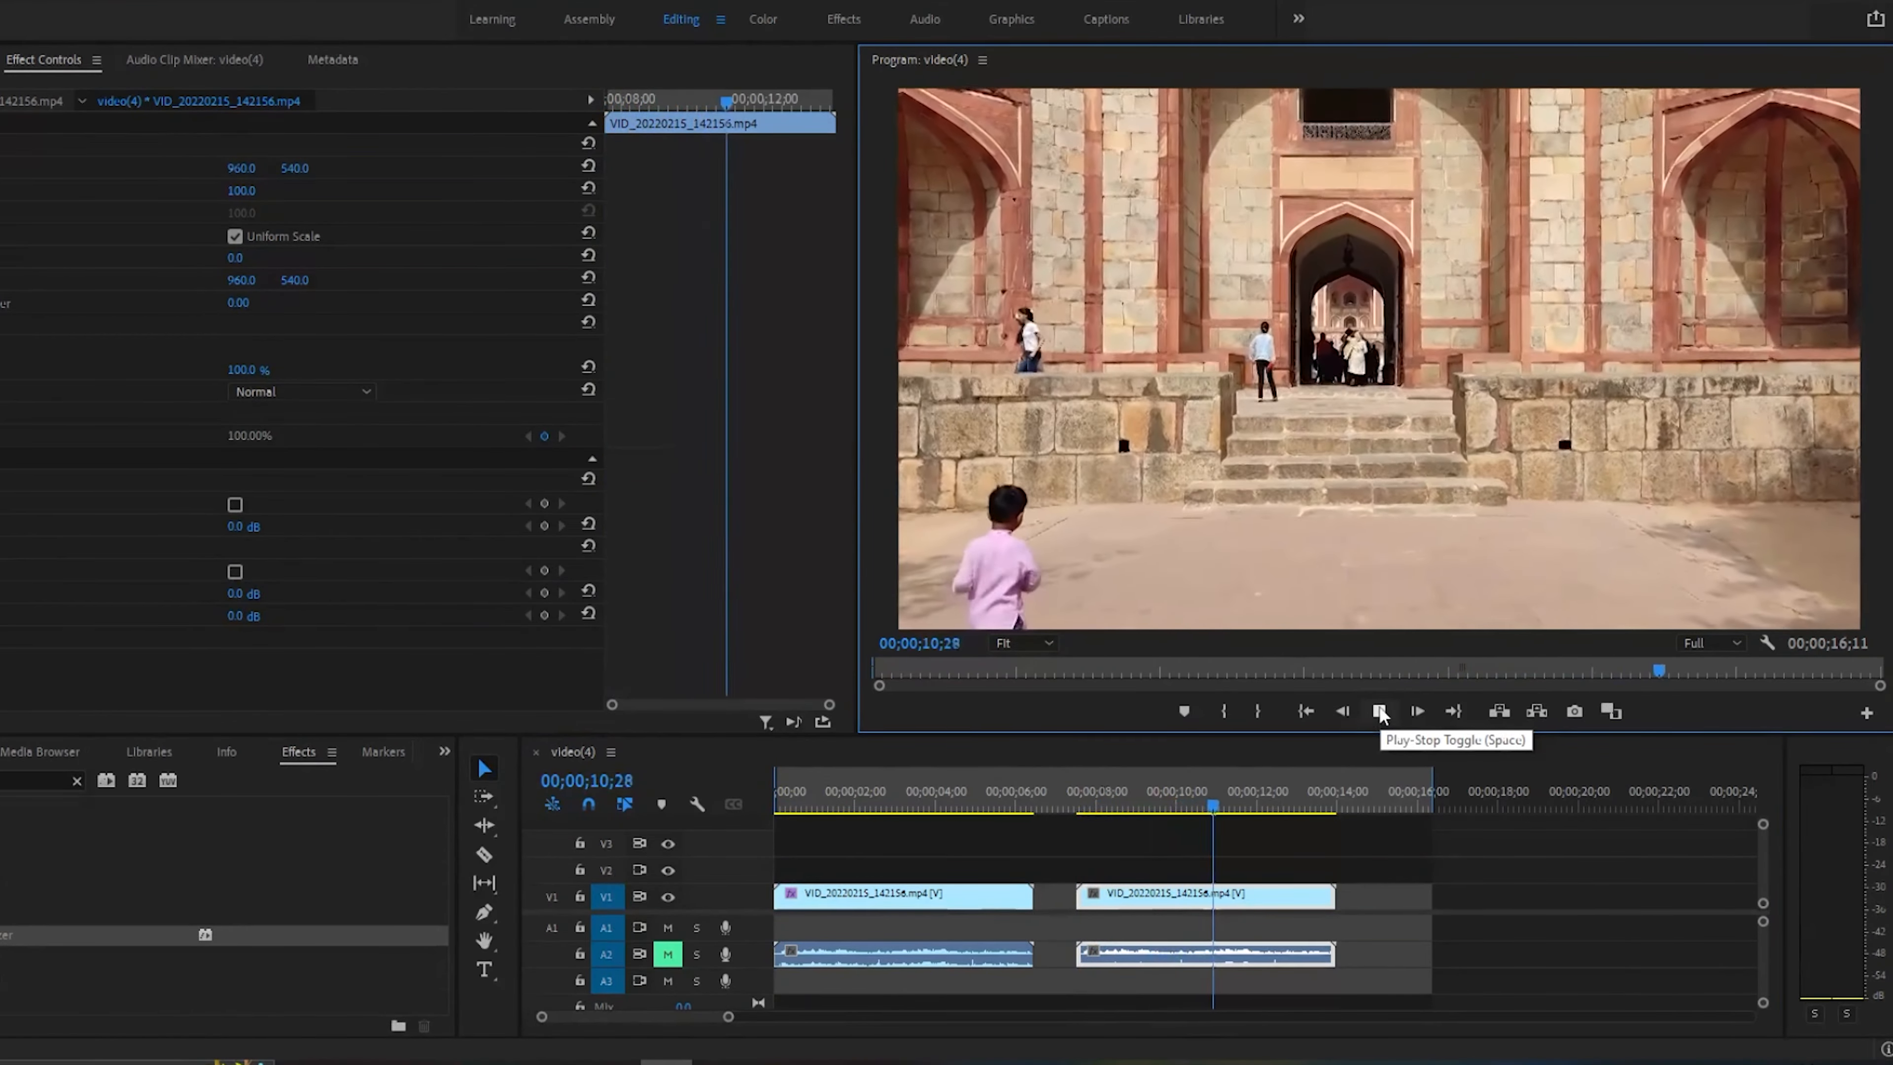
{"action": "left_click", "coordinate": [1378, 712]}
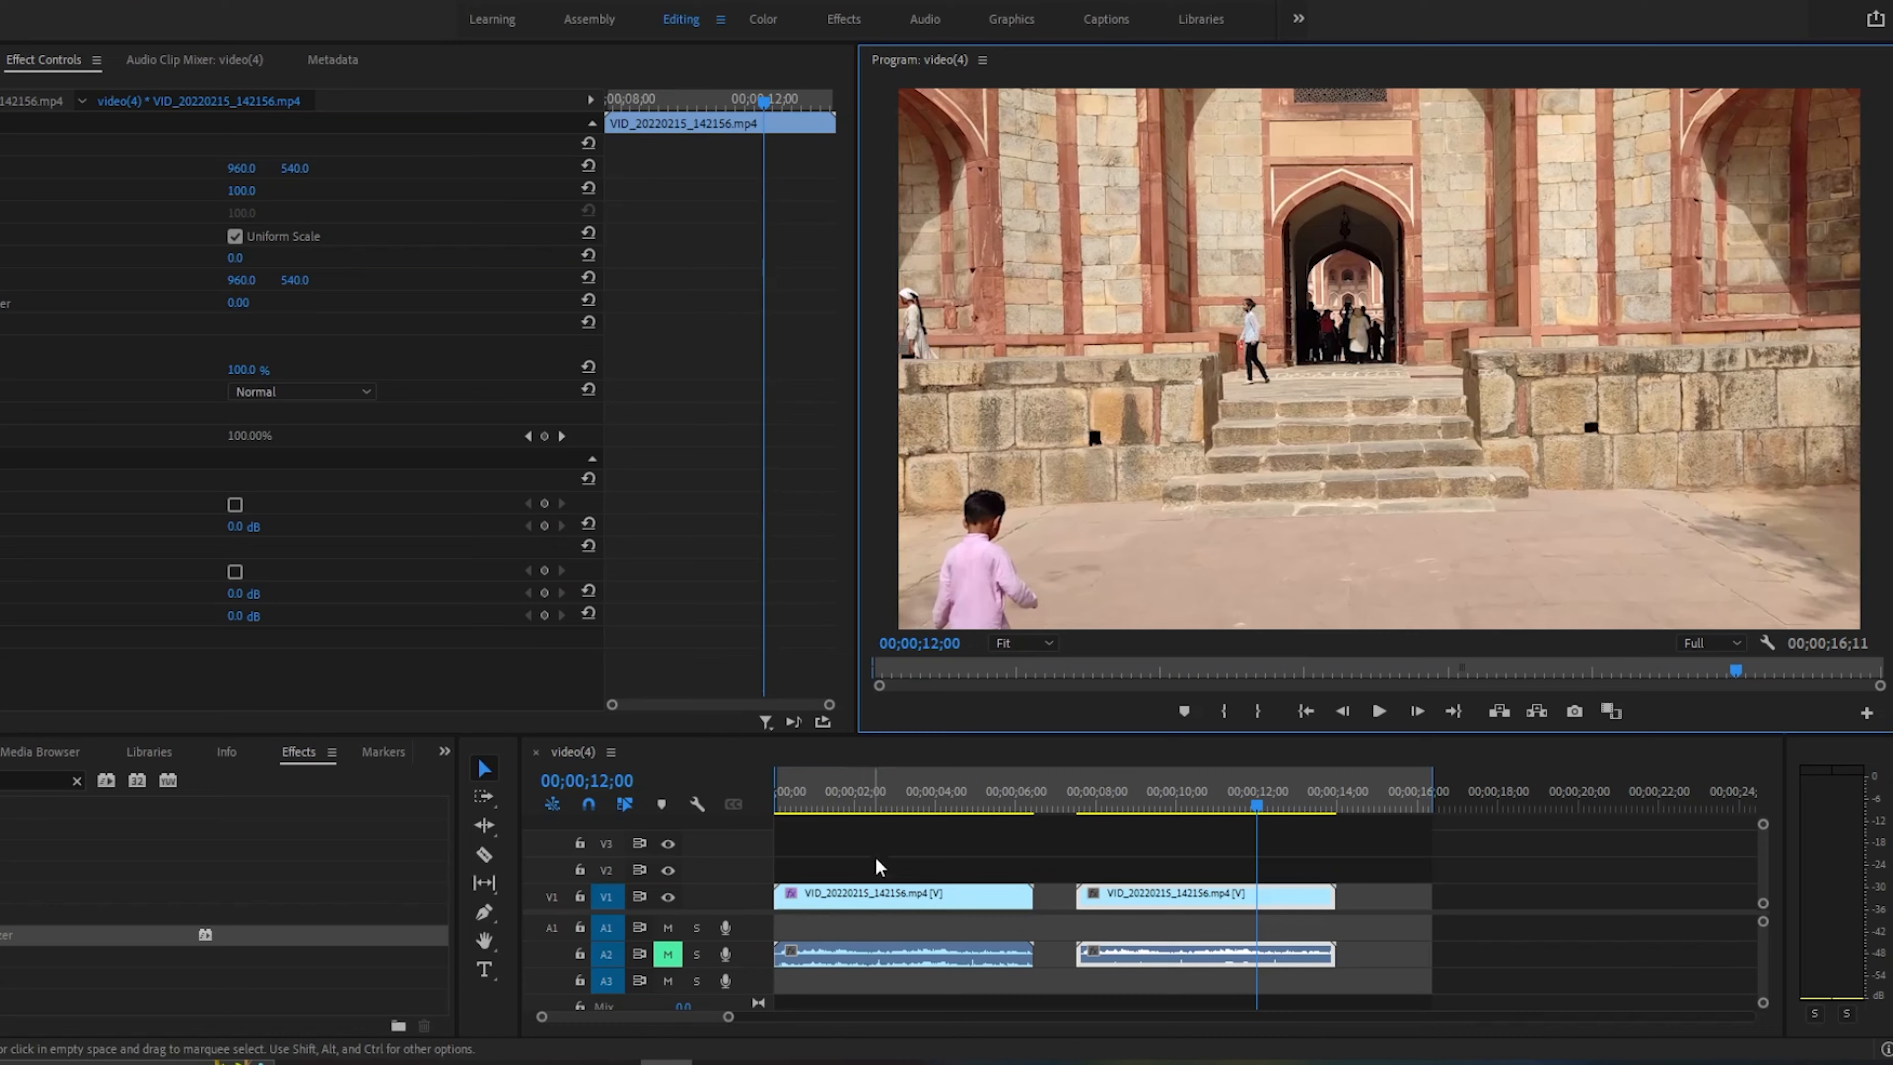
{"action": "left_click_drag", "start_coordinate": [814, 784], "coordinate": [781, 790]}
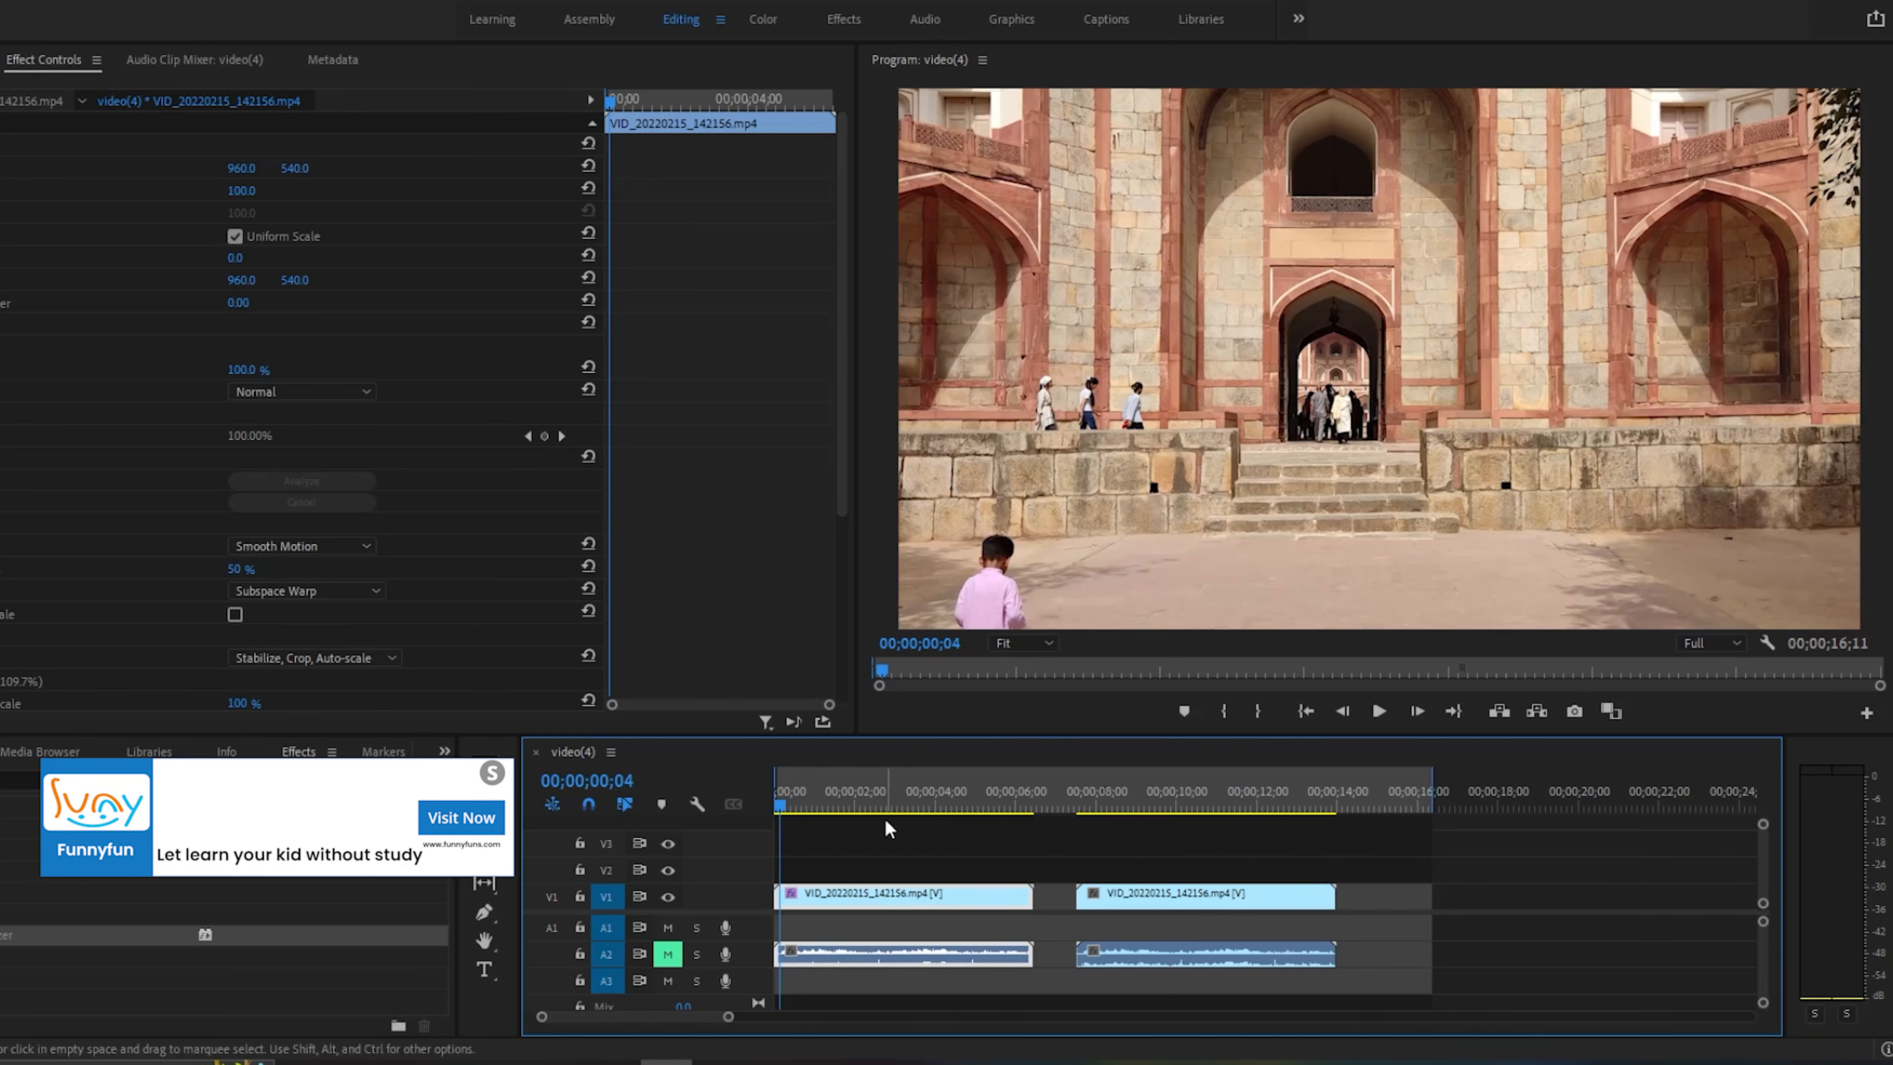
{"action": "left_click_drag", "start_coordinate": [839, 805], "coordinate": [1280, 787]}
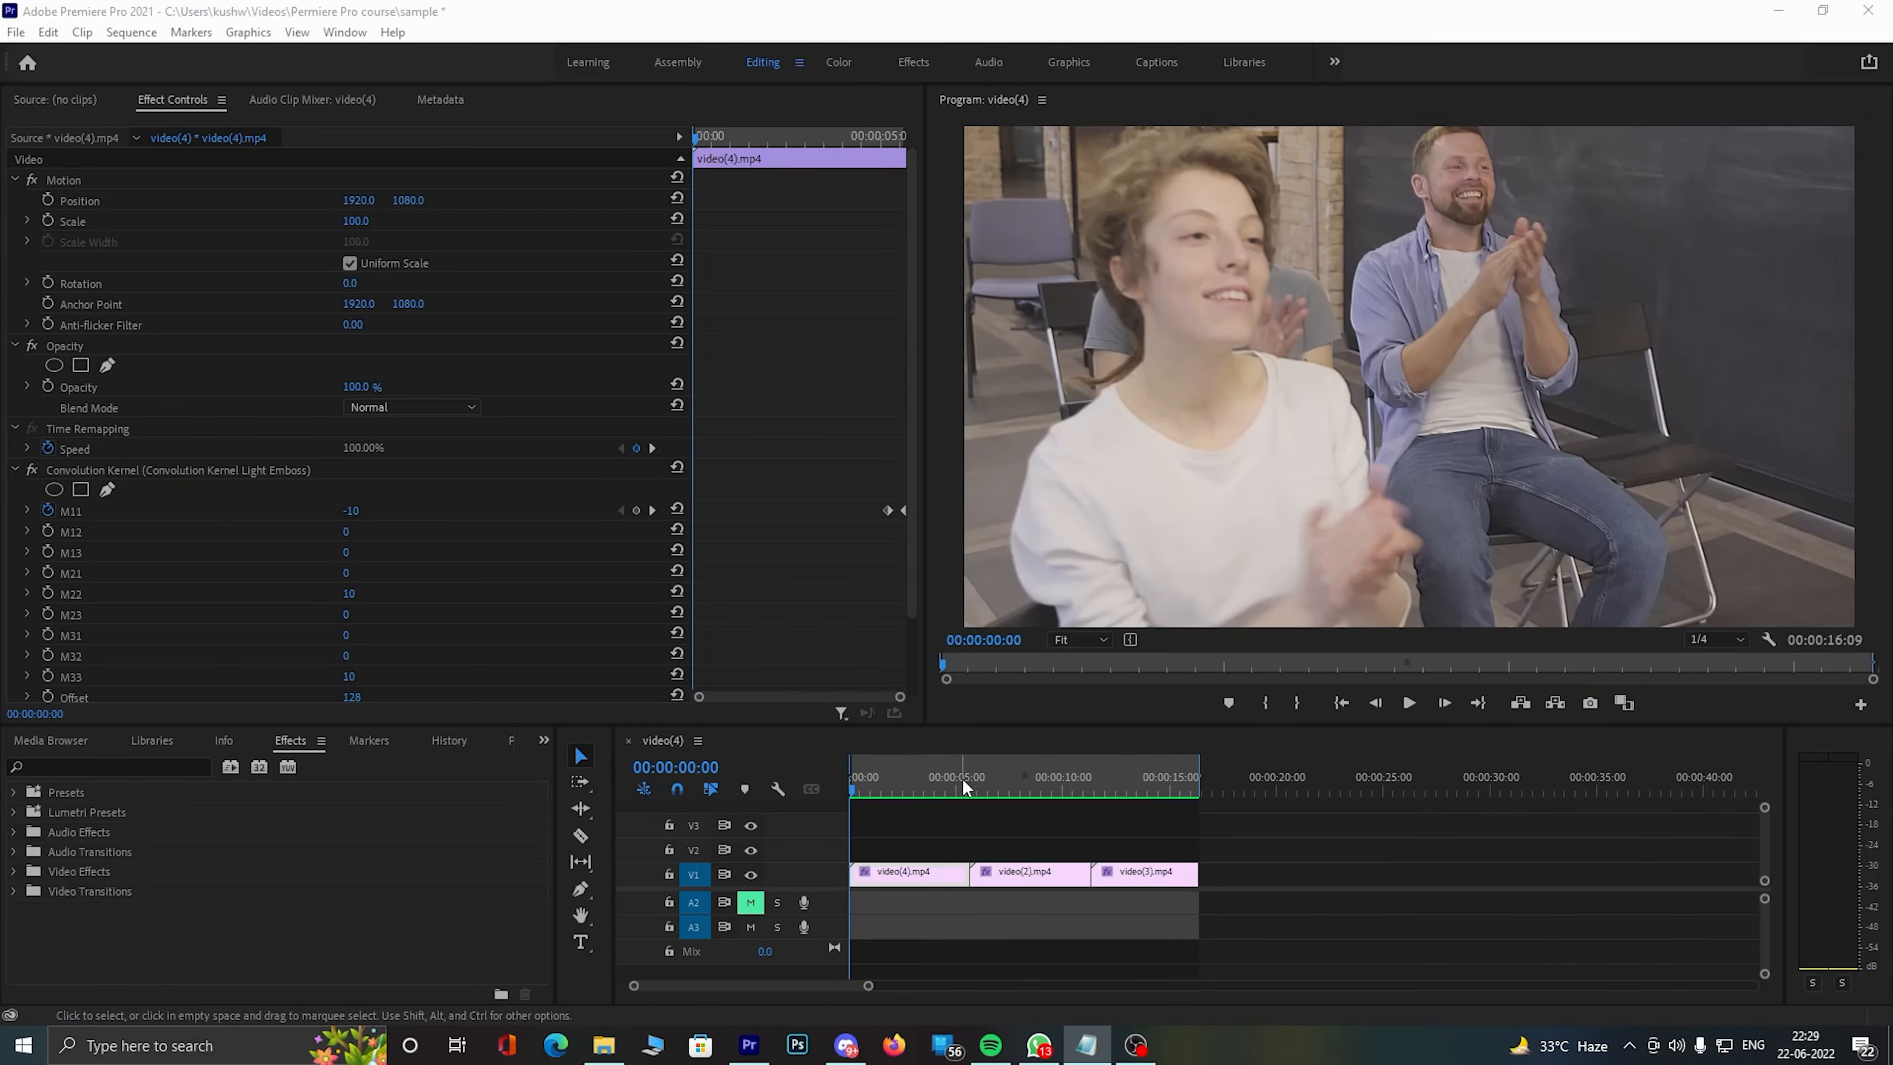
- Scrub through video(4).mp4 and video(2).mp4 on the timeline to review the edited sequence
{"action": "left_click", "coordinate": [960, 782]}
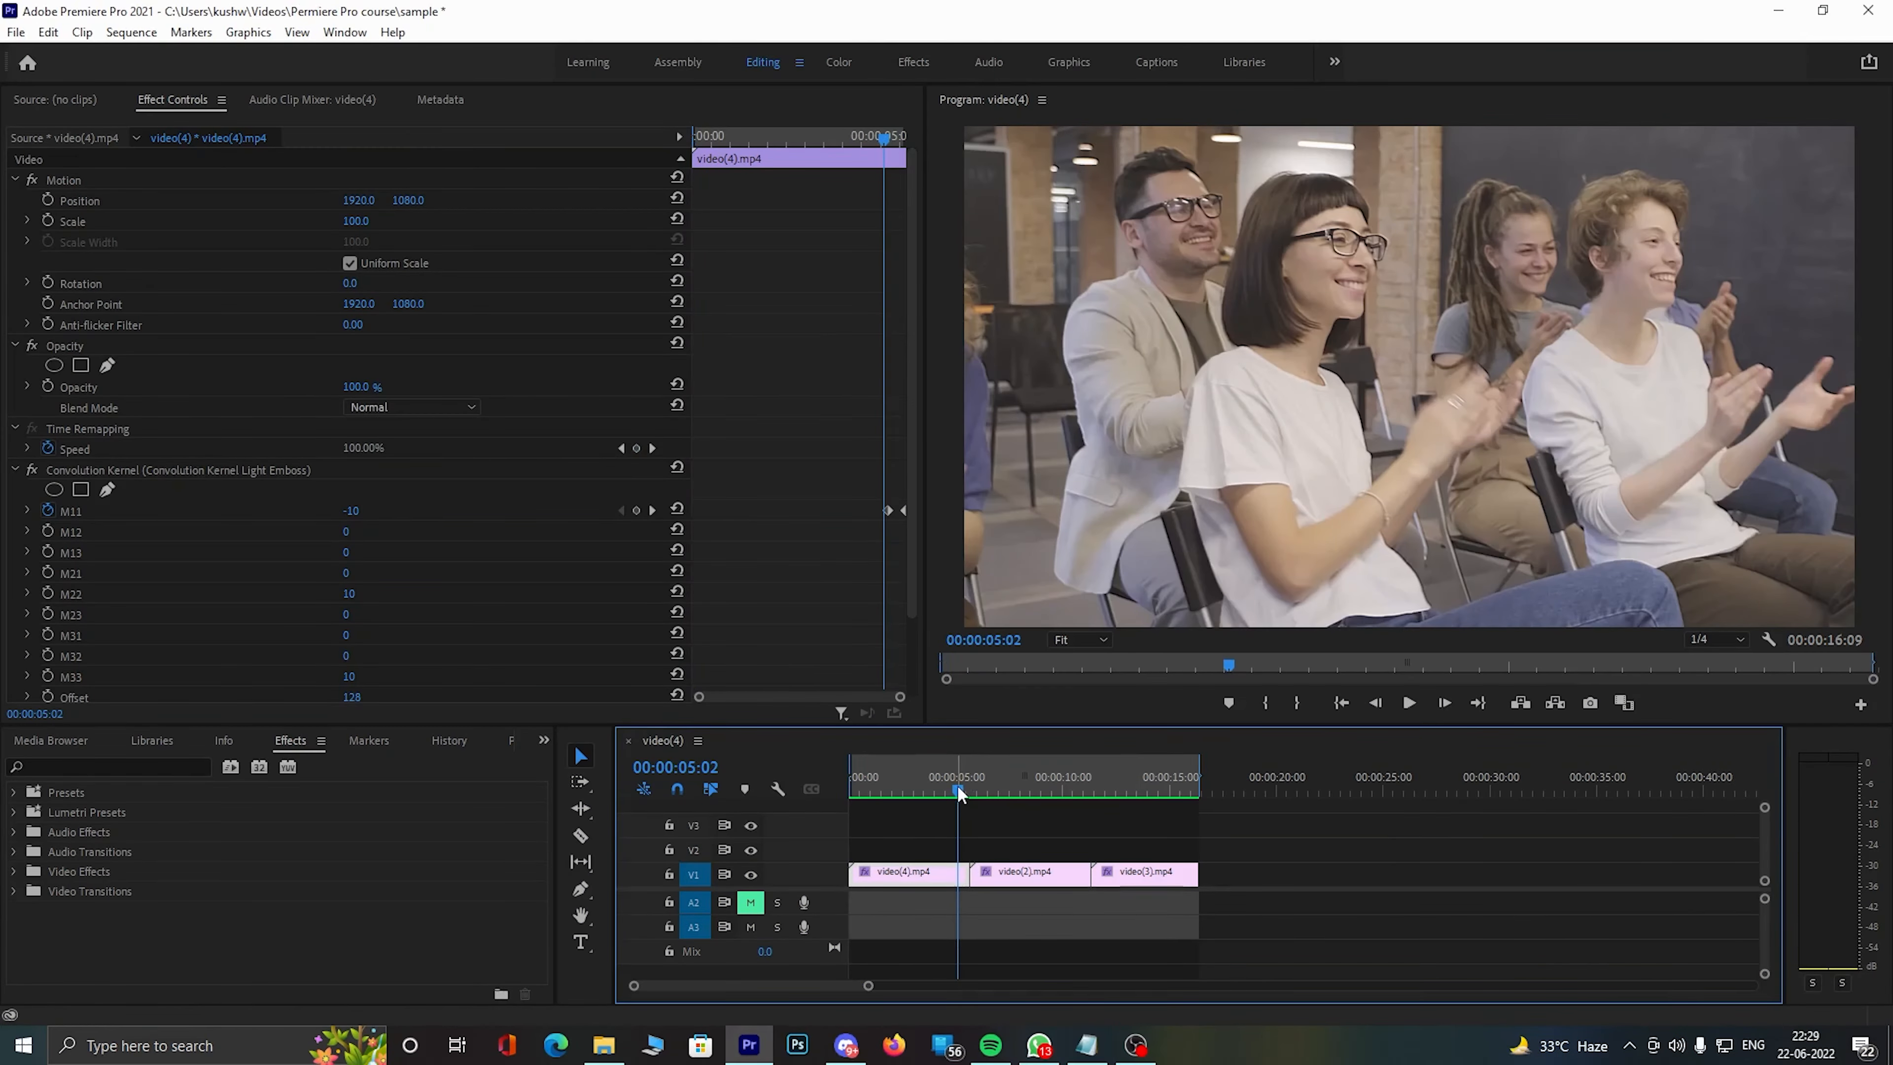
{"action": "left_click_drag", "start_coordinate": [957, 784], "coordinate": [859, 765]}
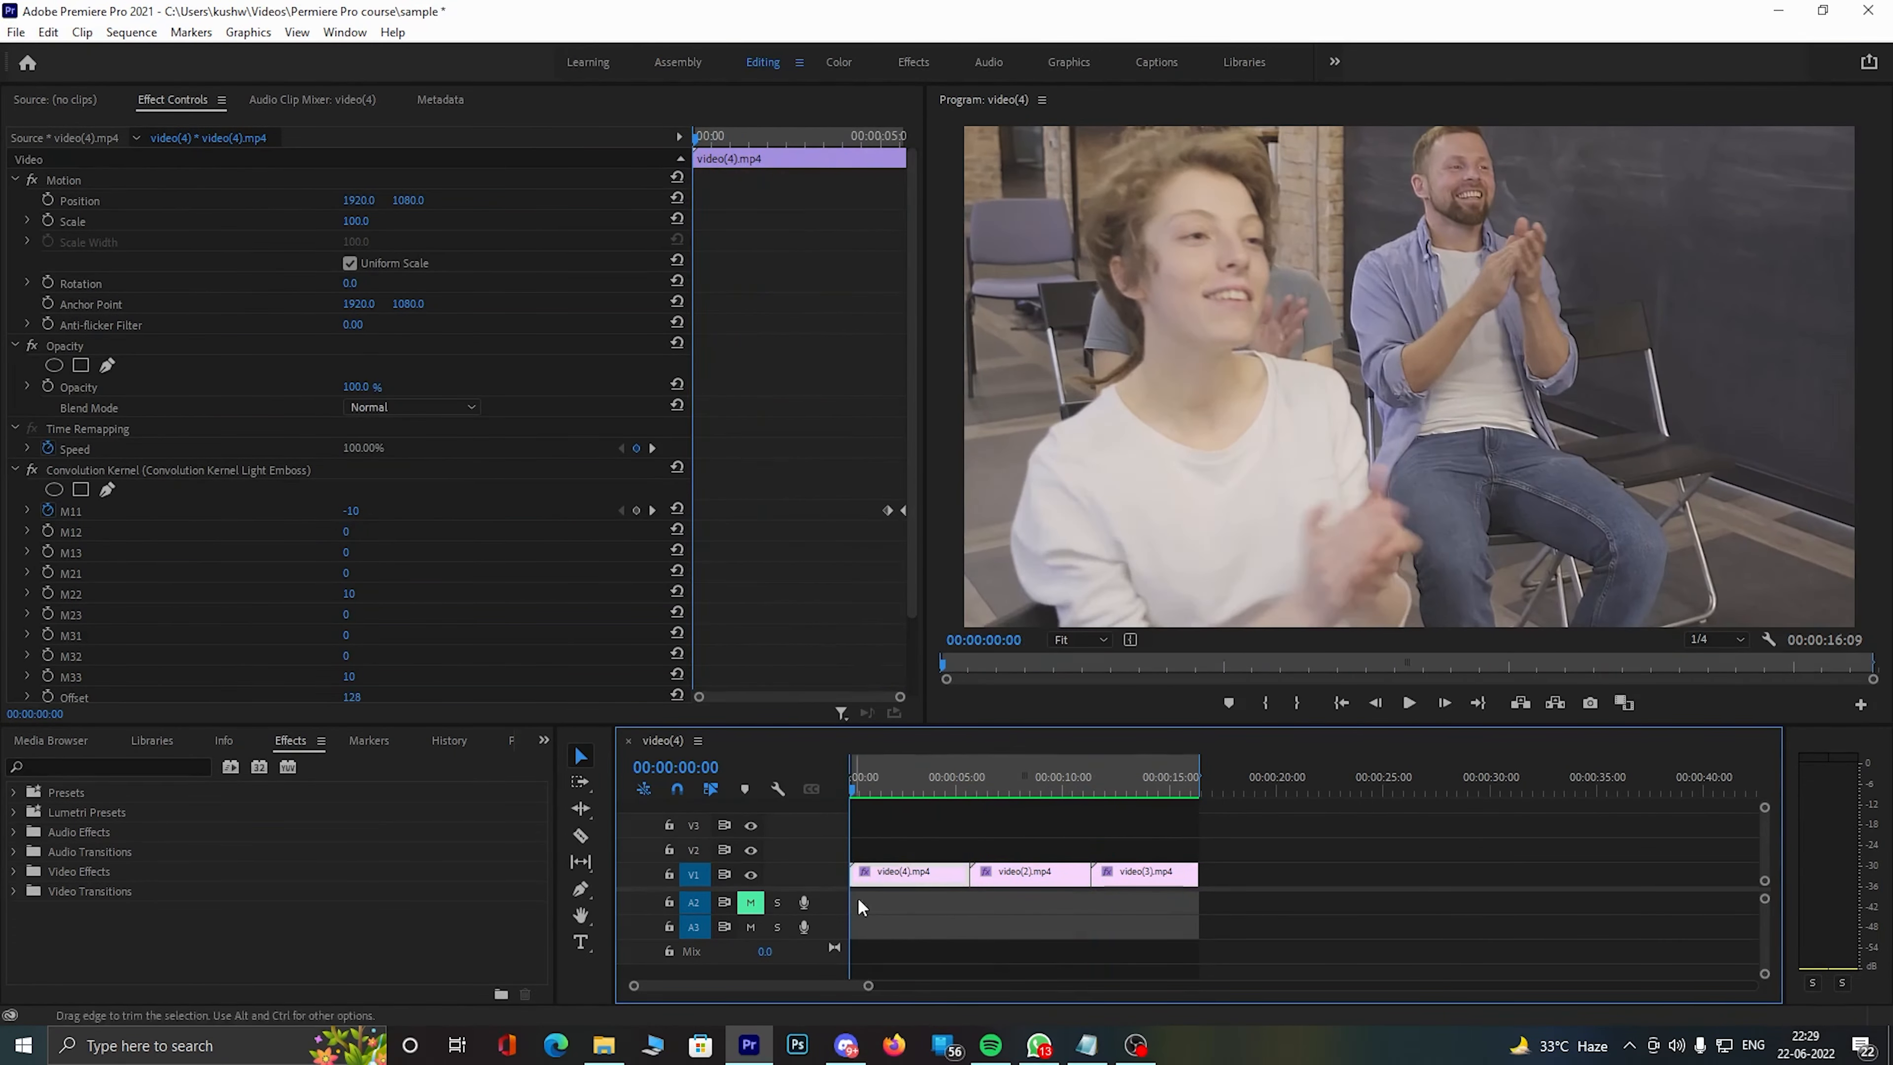
{"action": "mouse_move", "coordinate": [869, 986]}
{"action": "left_mouse_down"}
{"action": "mouse_move", "coordinate": [967, 987]}
{"action": "mouse_move", "coordinate": [865, 987]}
{"action": "left_mouse_up"}
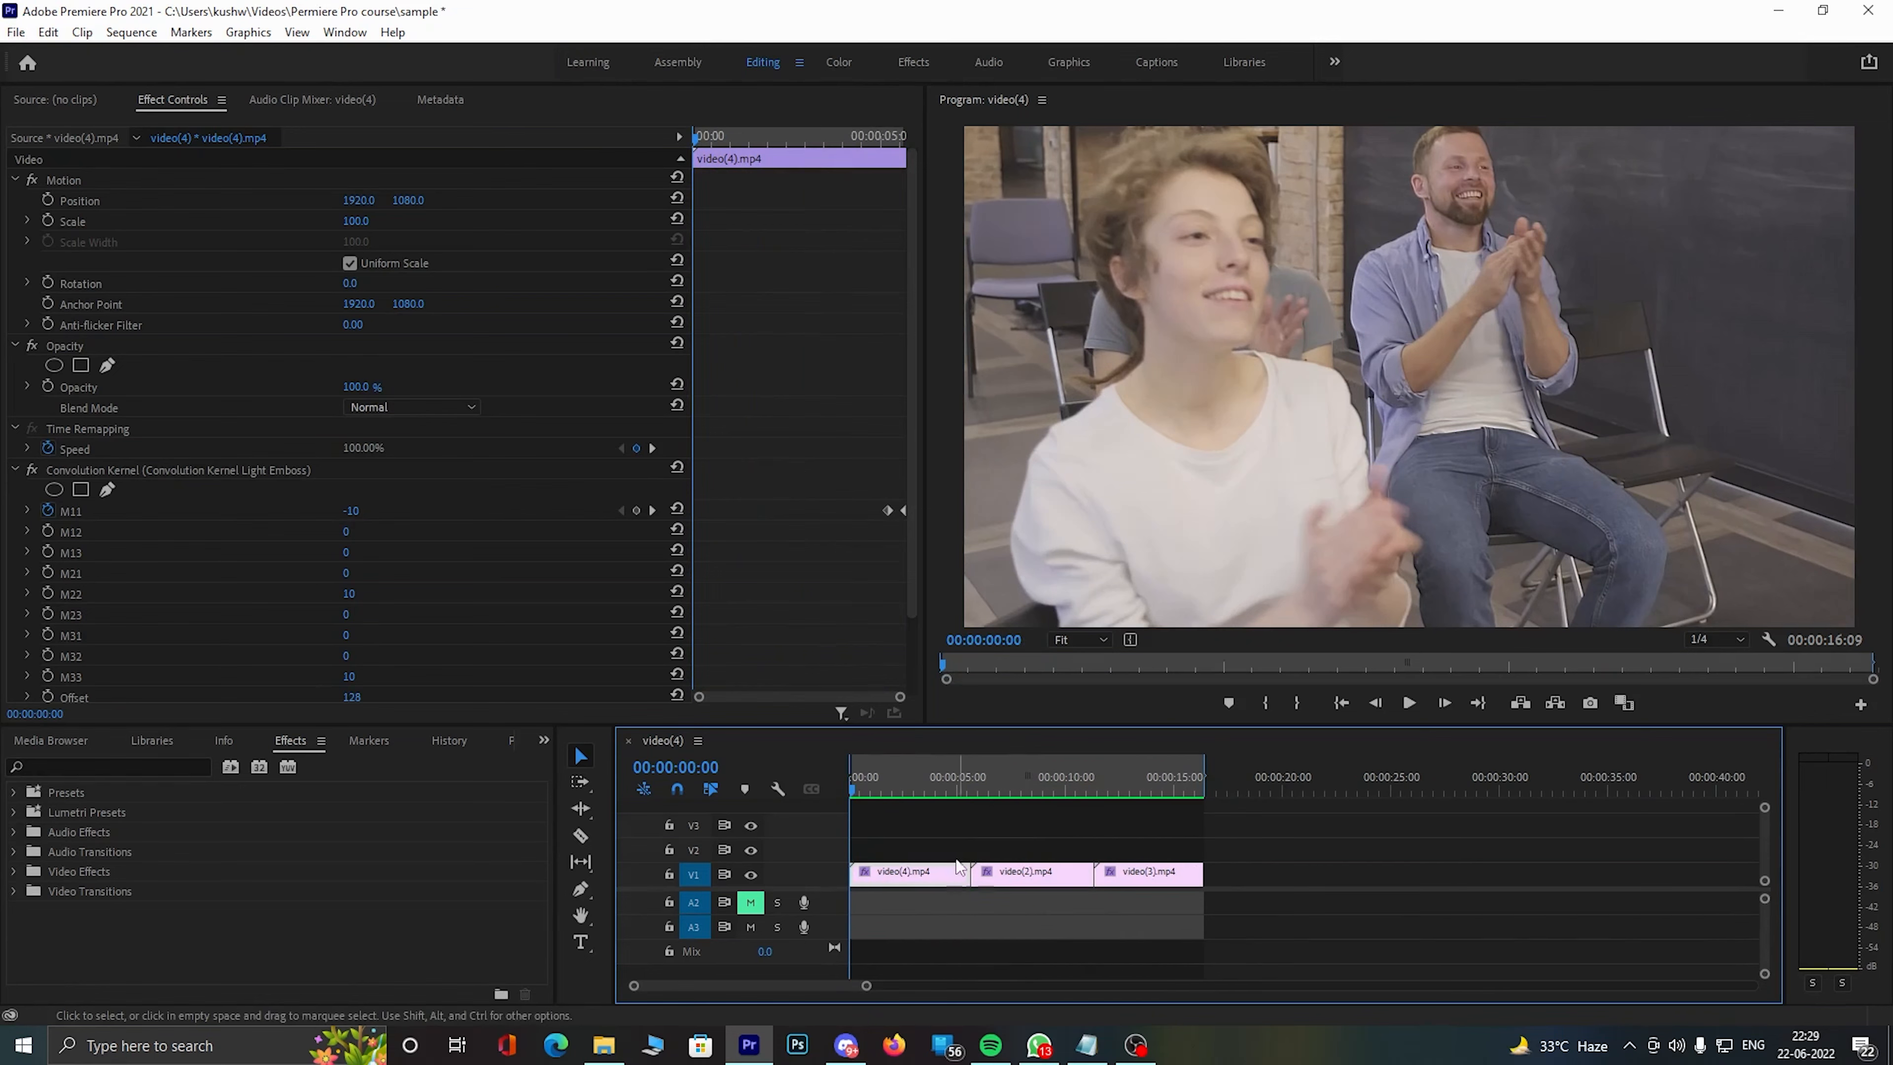
{"action": "left_click_drag", "start_coordinate": [955, 776], "coordinate": [1033, 777]}
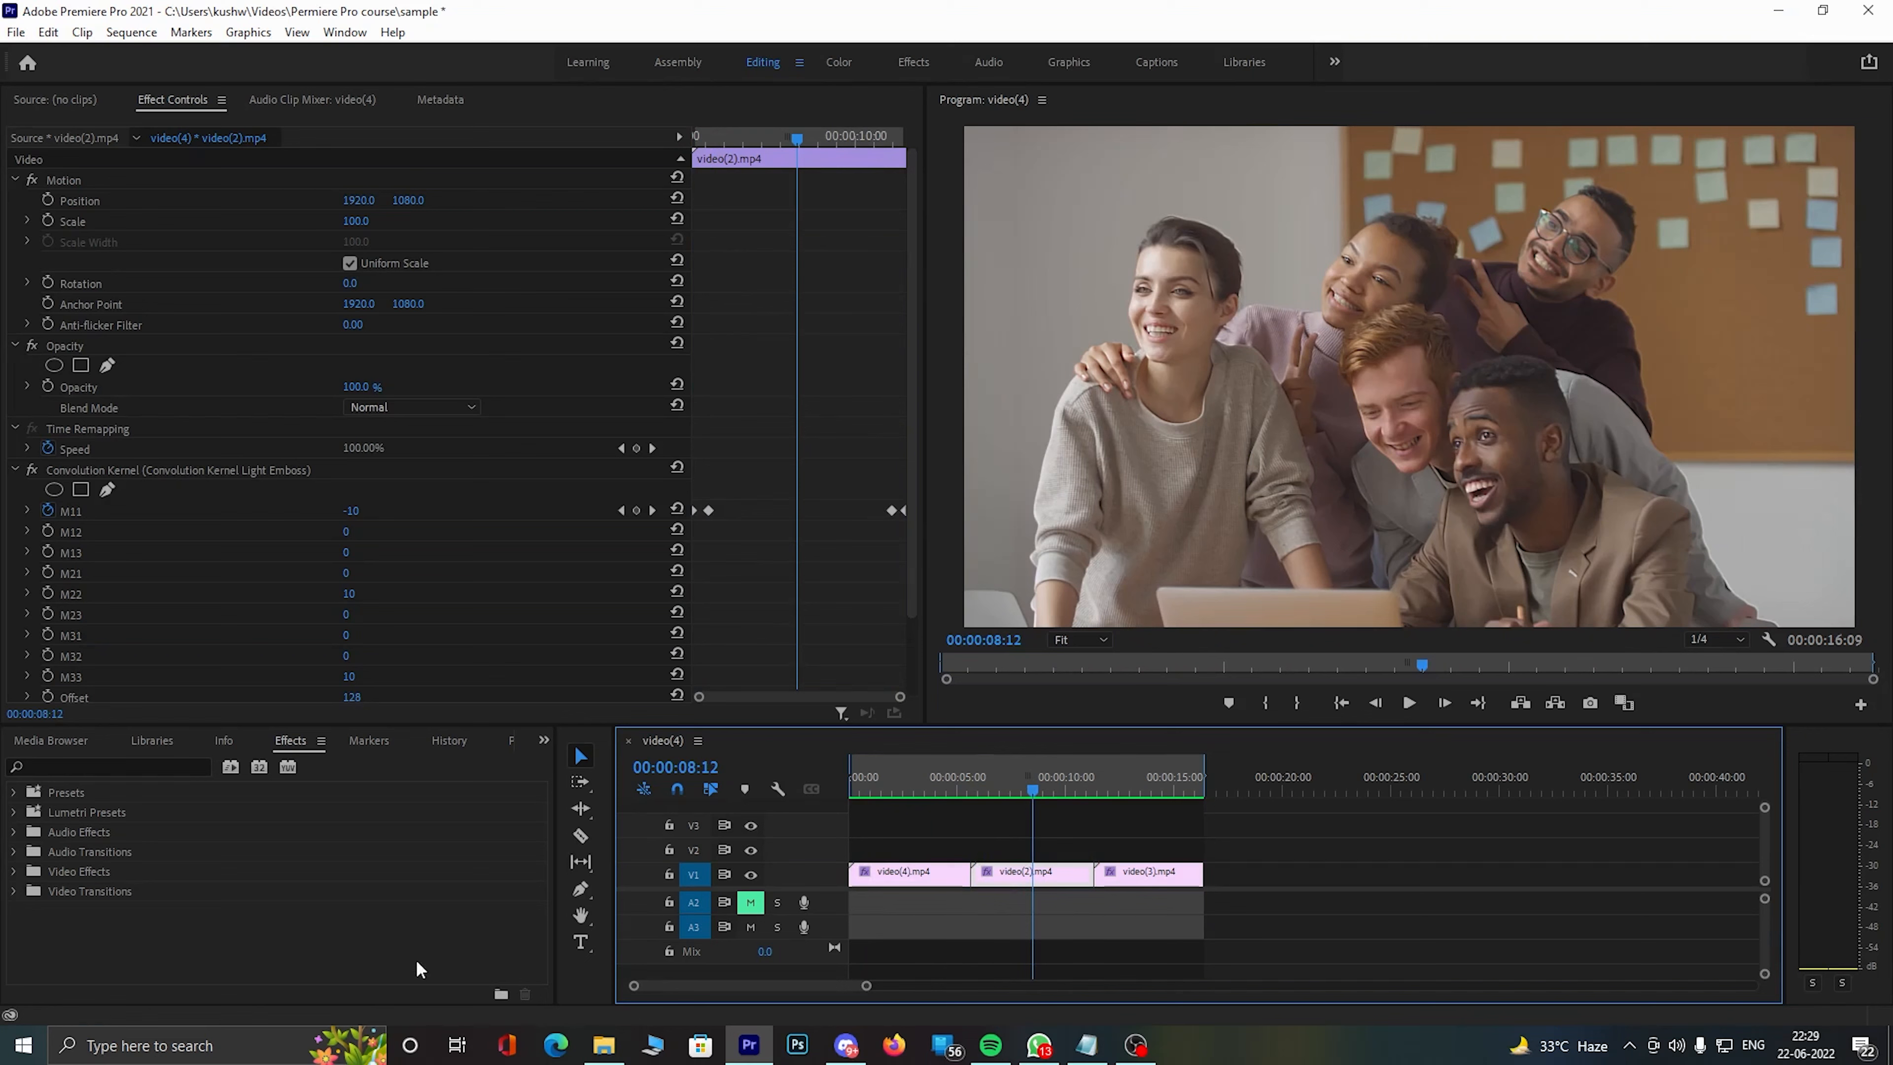
{"action": "left_click", "coordinate": [544, 743]}
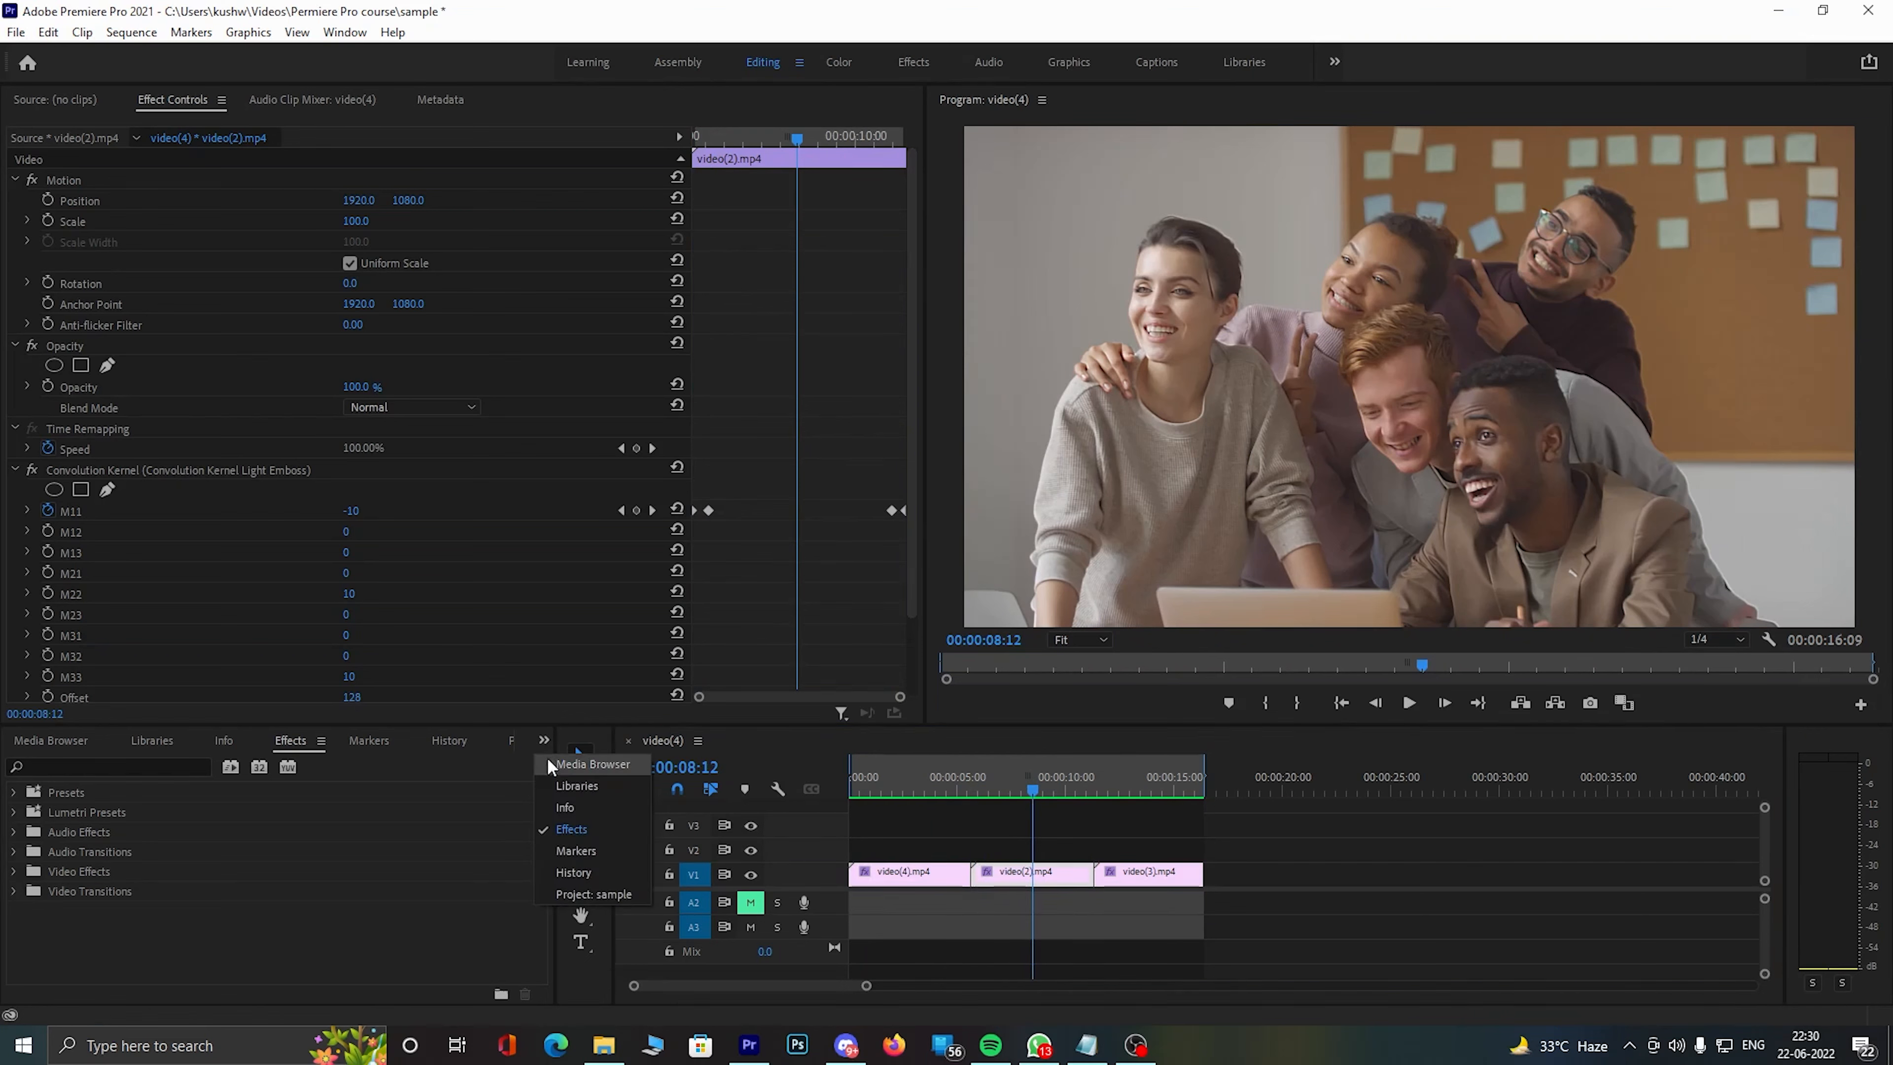
{"action": "left_click", "coordinate": [552, 761]}
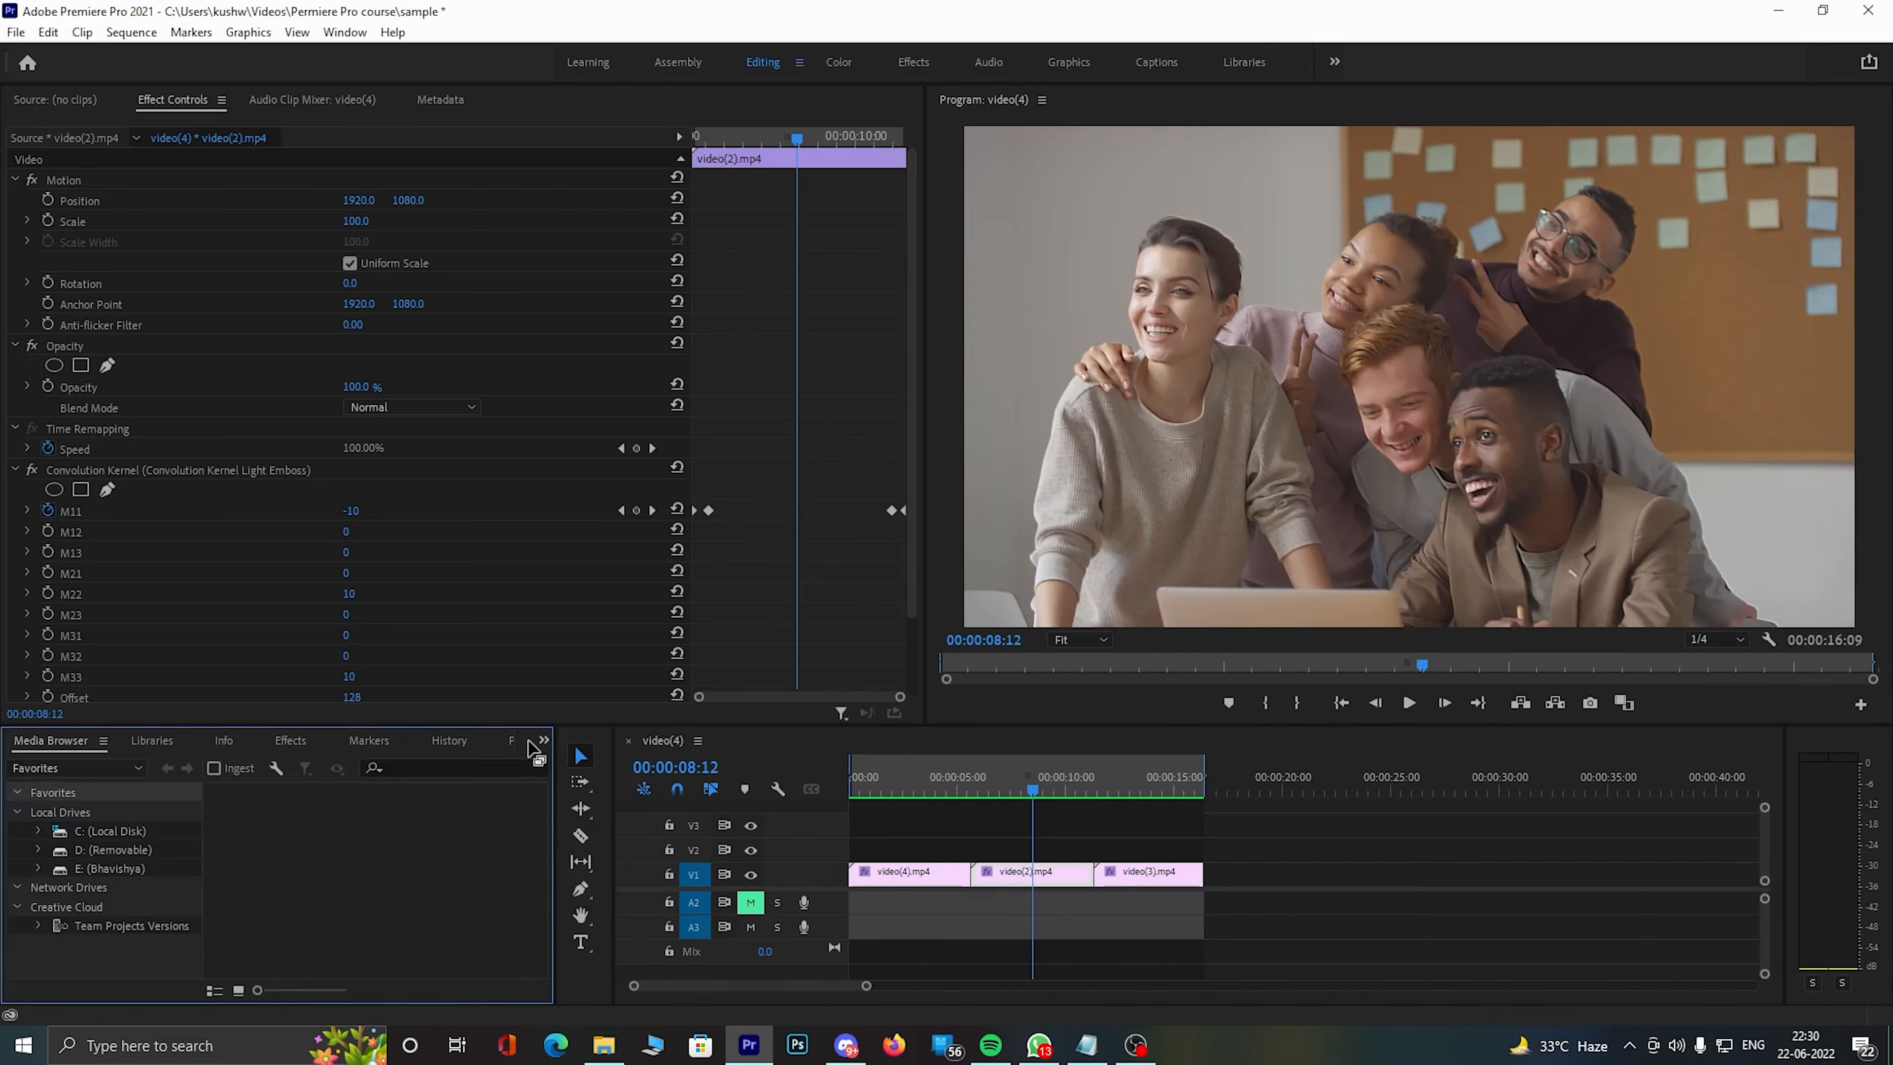
{"action": "left_click", "coordinate": [544, 742]}
{"action": "key", "text": "Escape"}
{"action": "left_click", "coordinate": [153, 738]}
{"action": "left_click", "coordinate": [248, 742]}
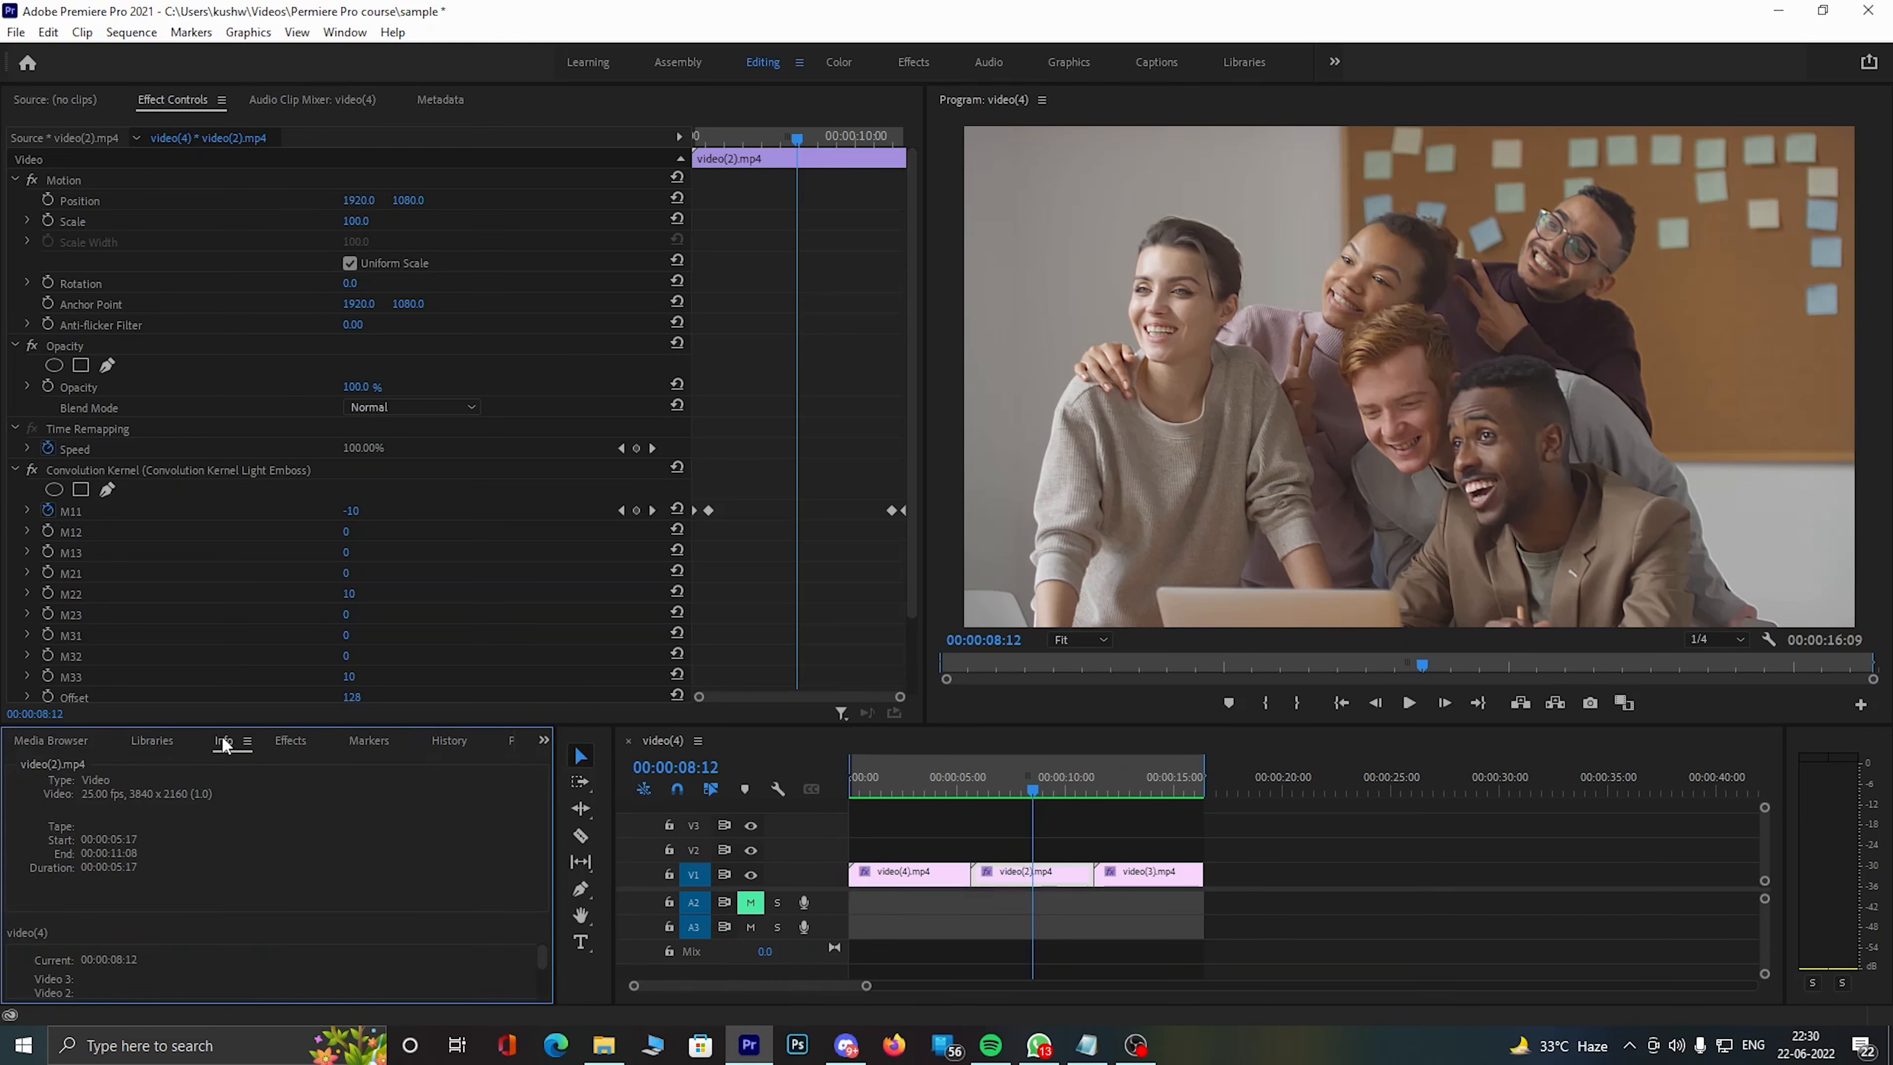
{"action": "left_click", "coordinate": [291, 740]}
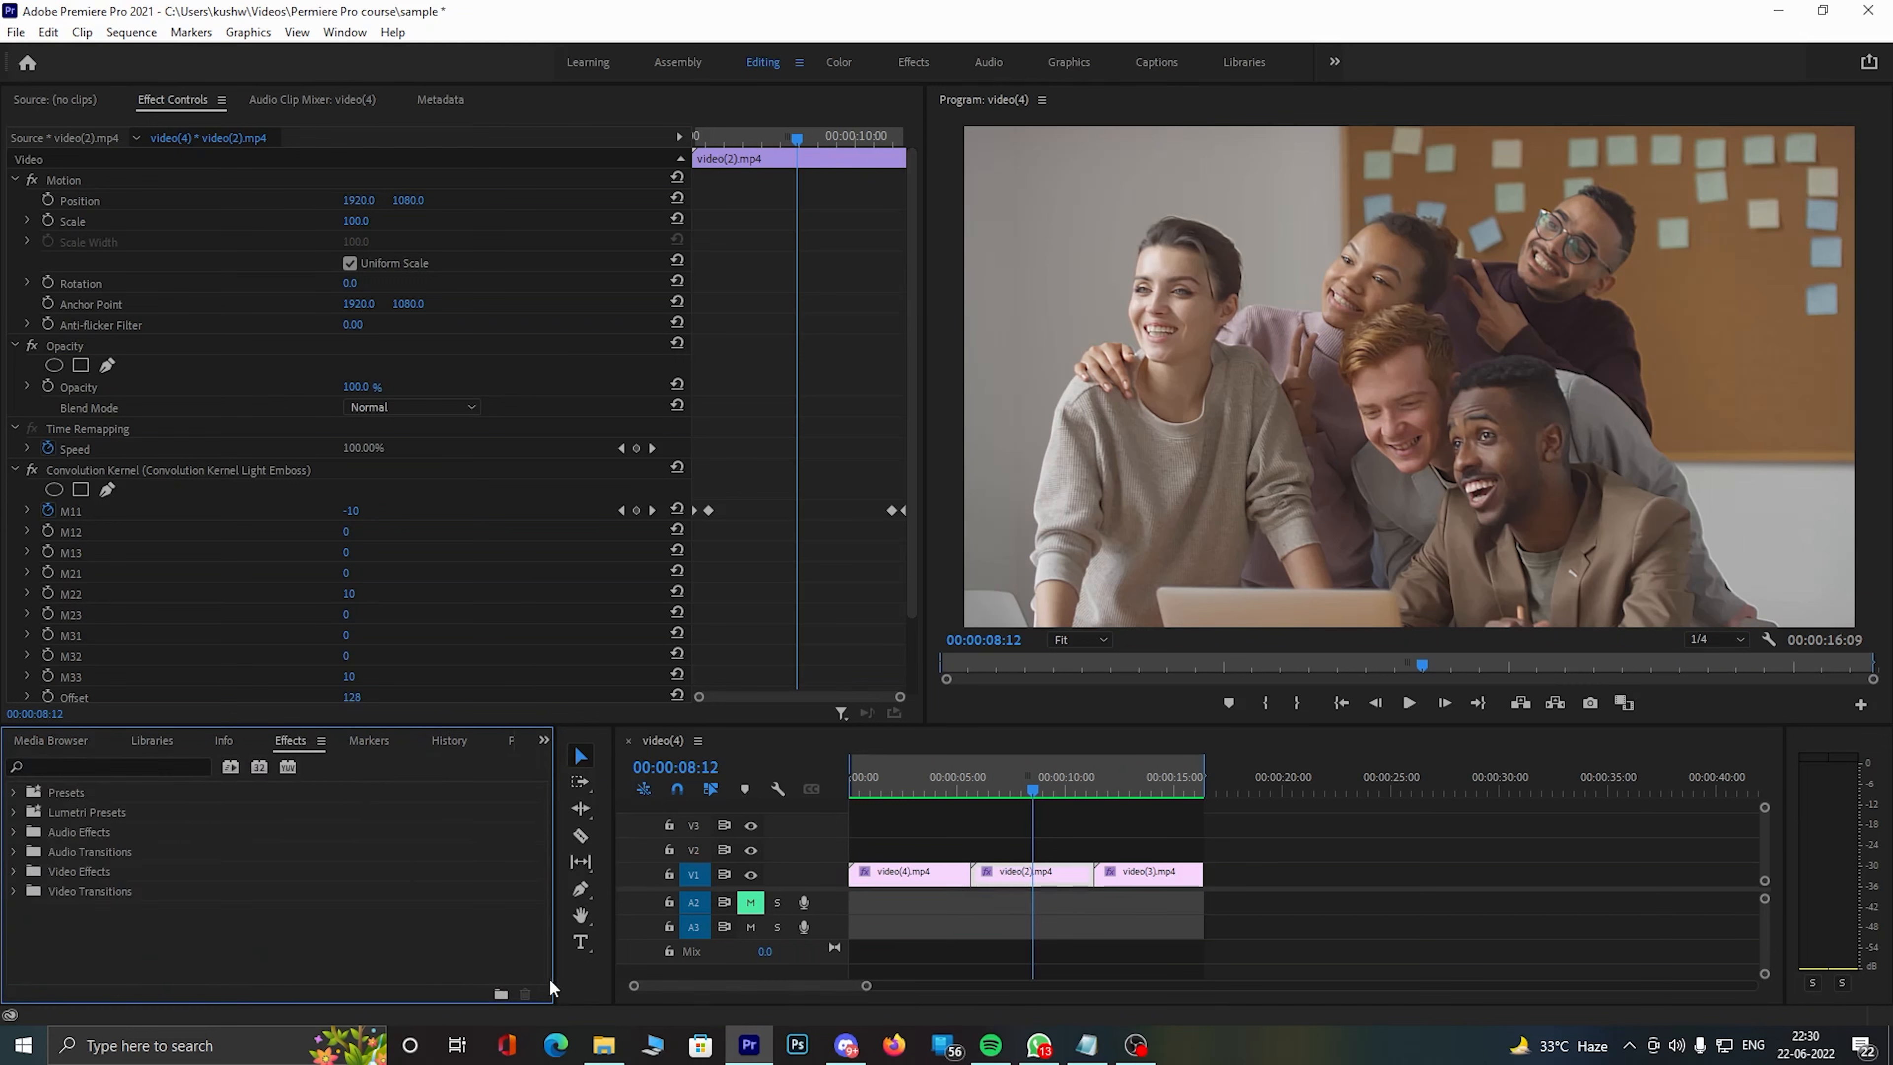
- Make the effects and timeline panels taller by shrinking the effect controls and program monitor area
{"action": "left_click_drag", "start_coordinate": [474, 723], "coordinate": [471, 641]}
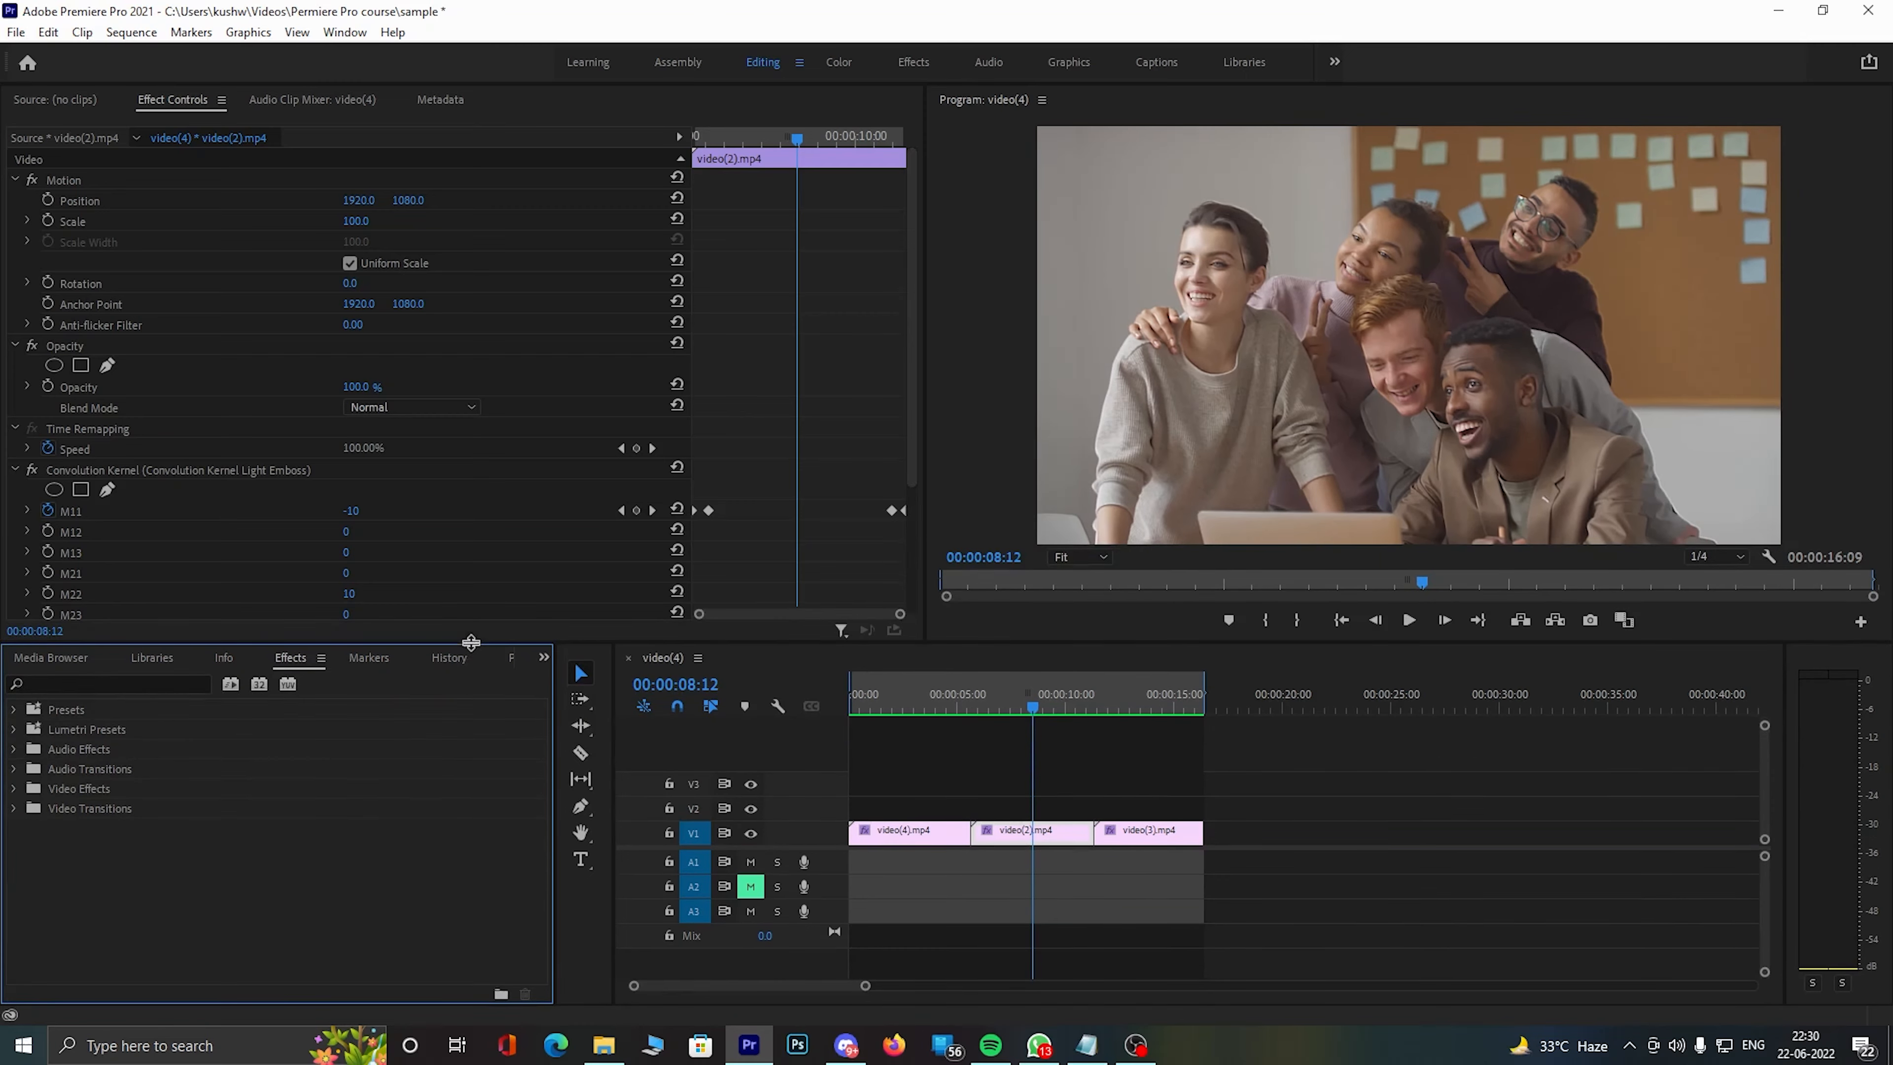
{"action": "left_click", "coordinate": [388, 31]}
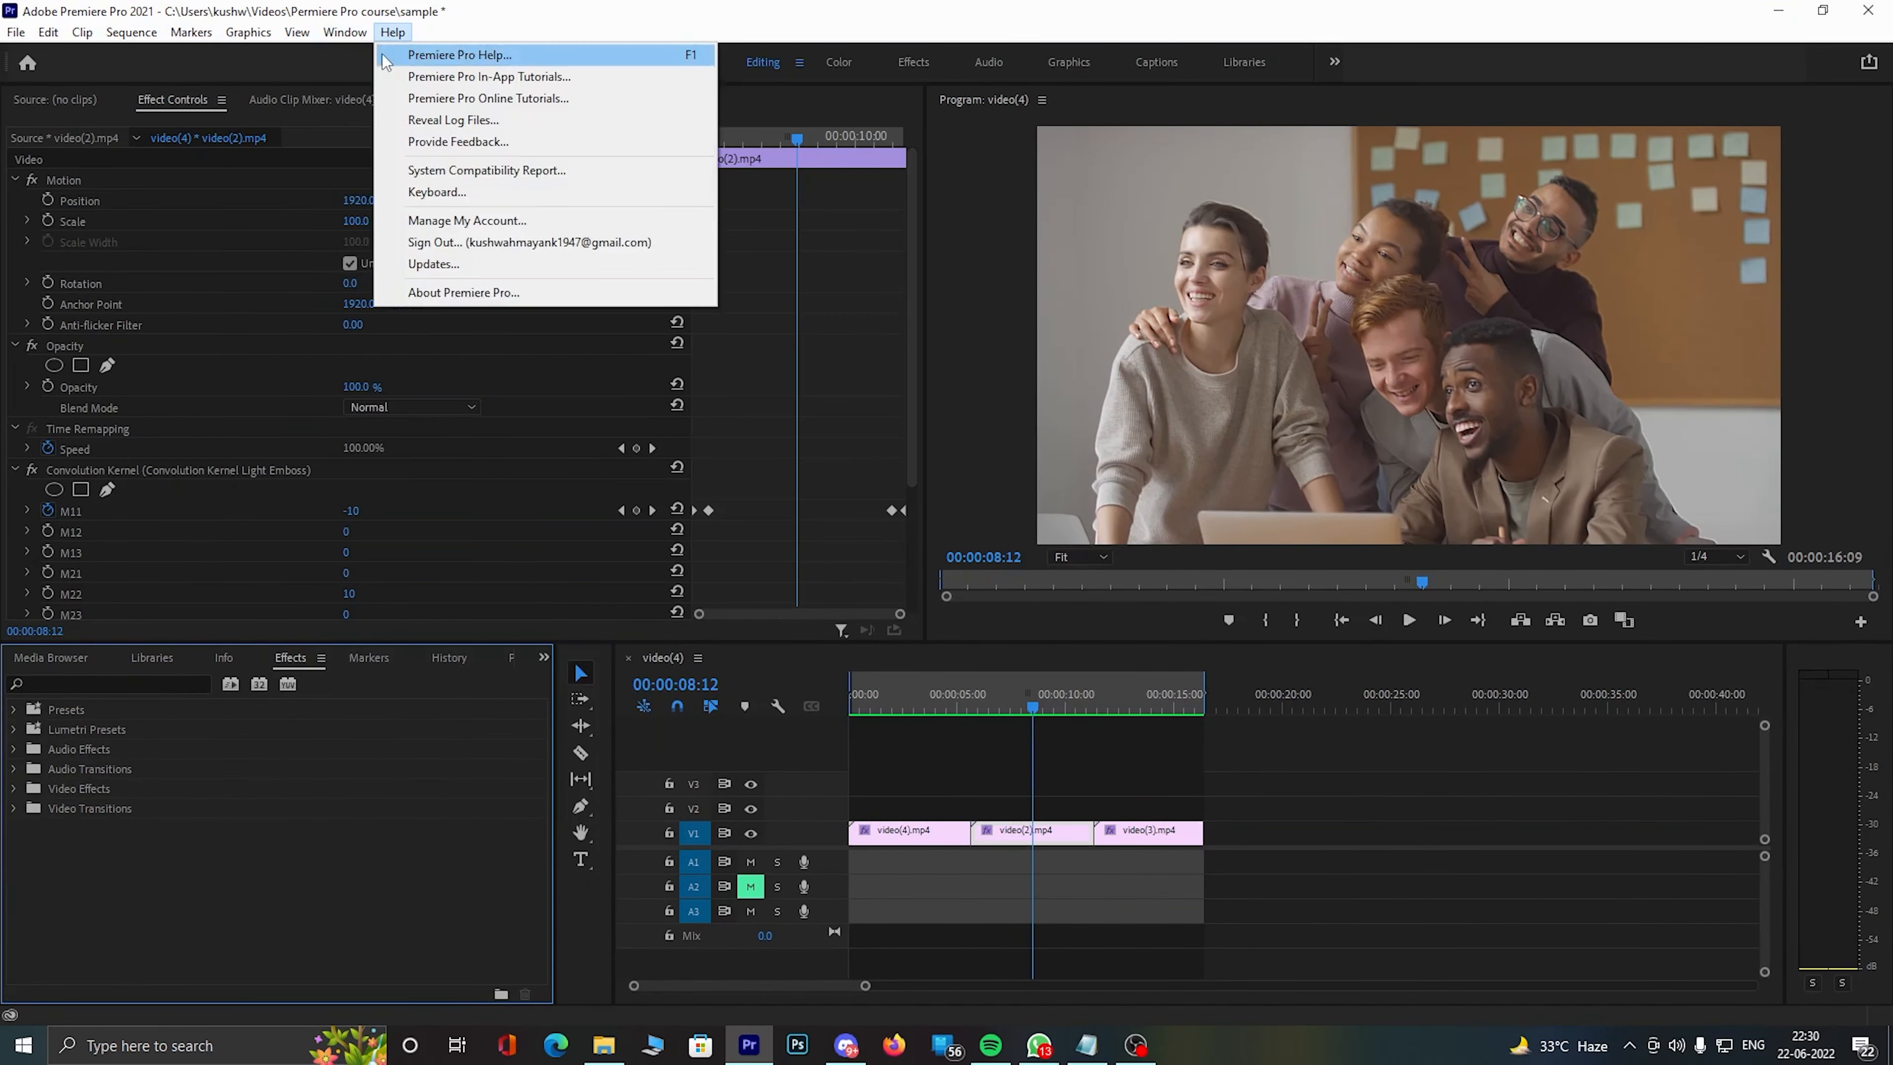
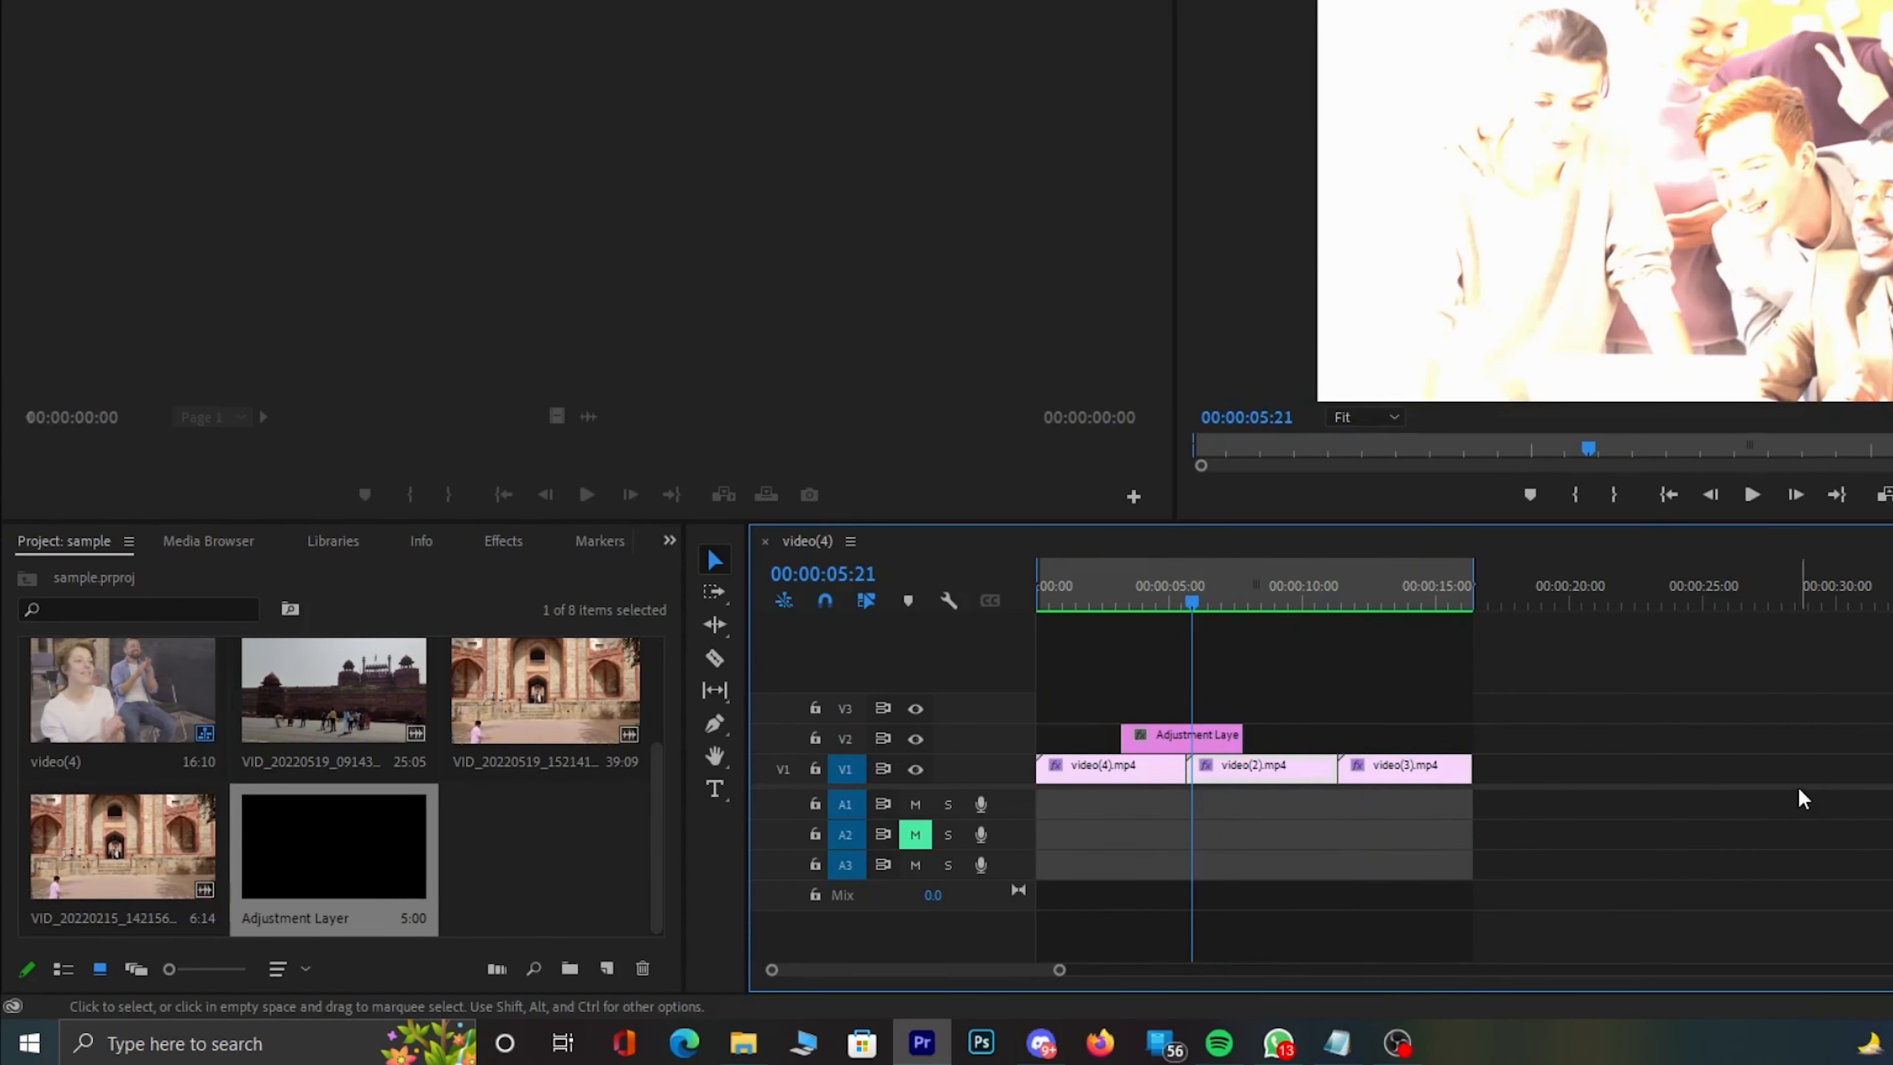
- Apply the Lens Distortion video effect from the Distort group to the adjustment layer on V2
{"action": "left_click", "coordinate": [504, 542]}
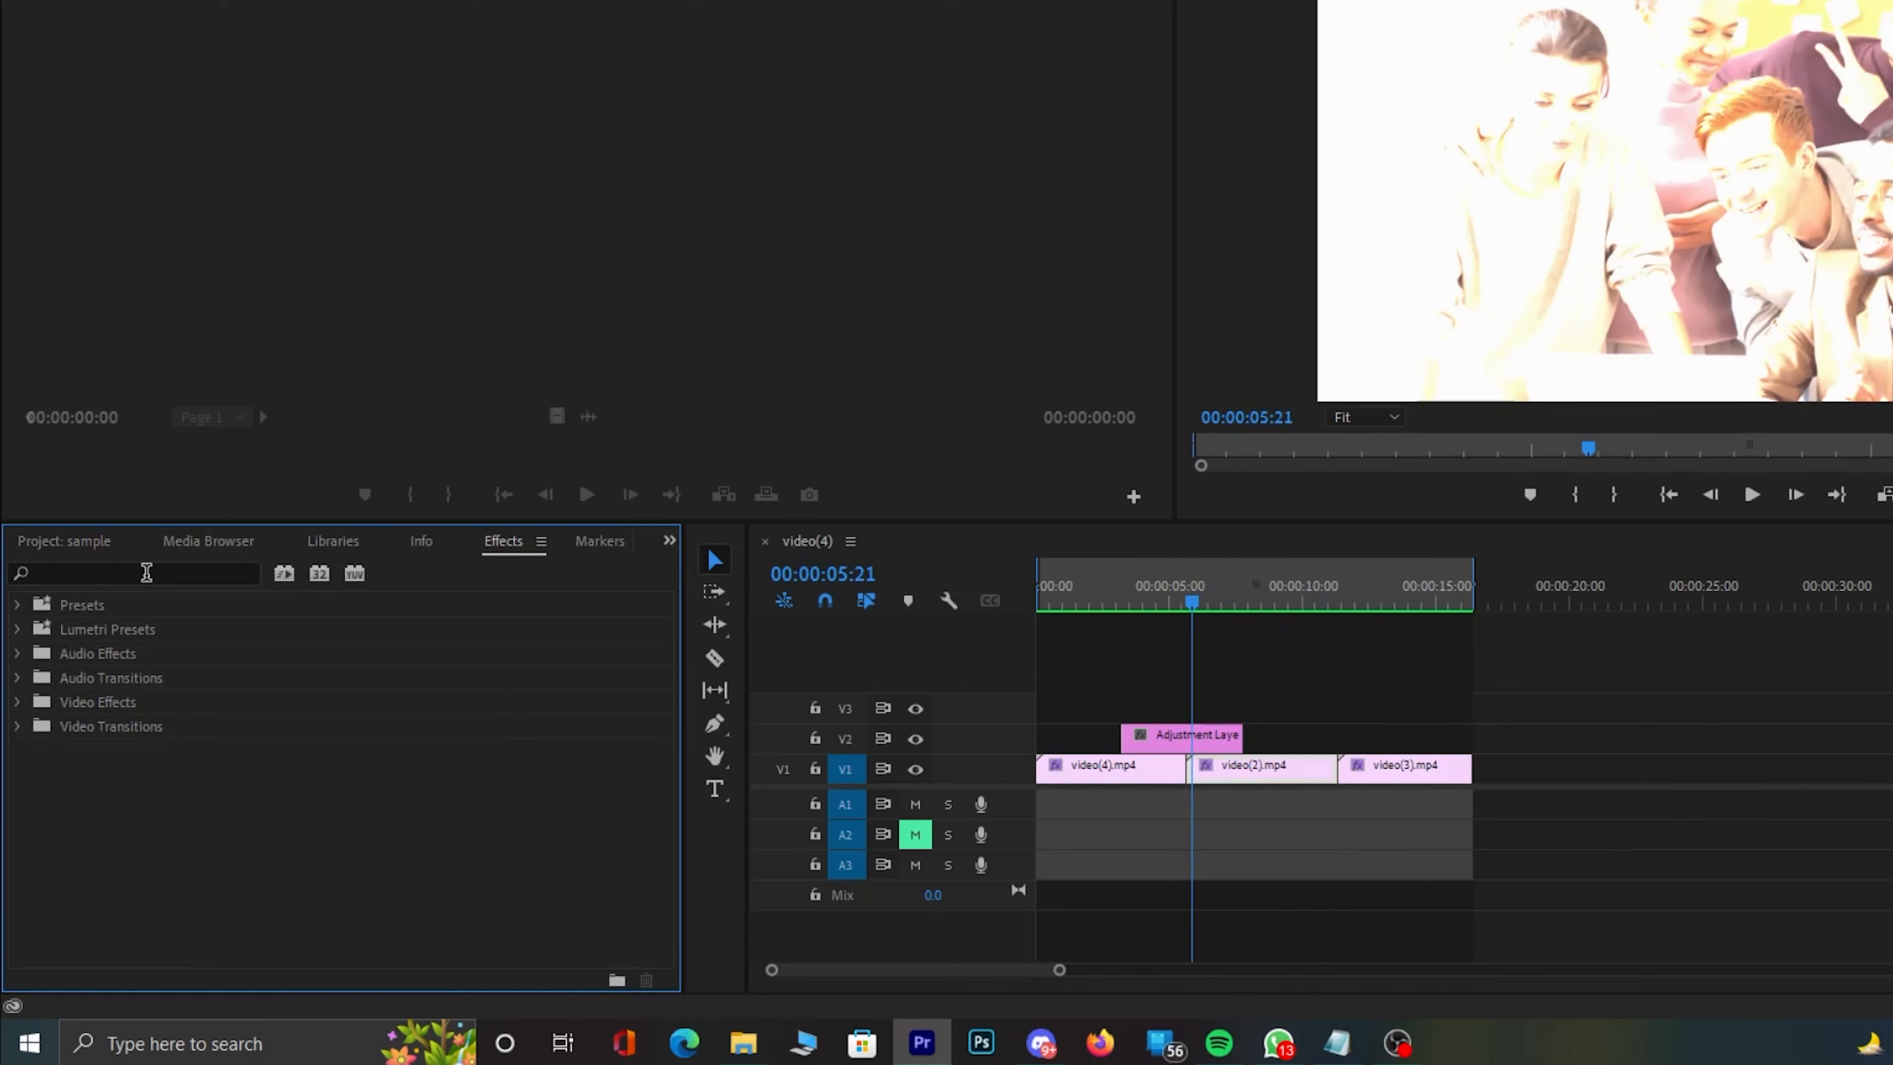
{"action": "left_click", "coordinate": [170, 572]}
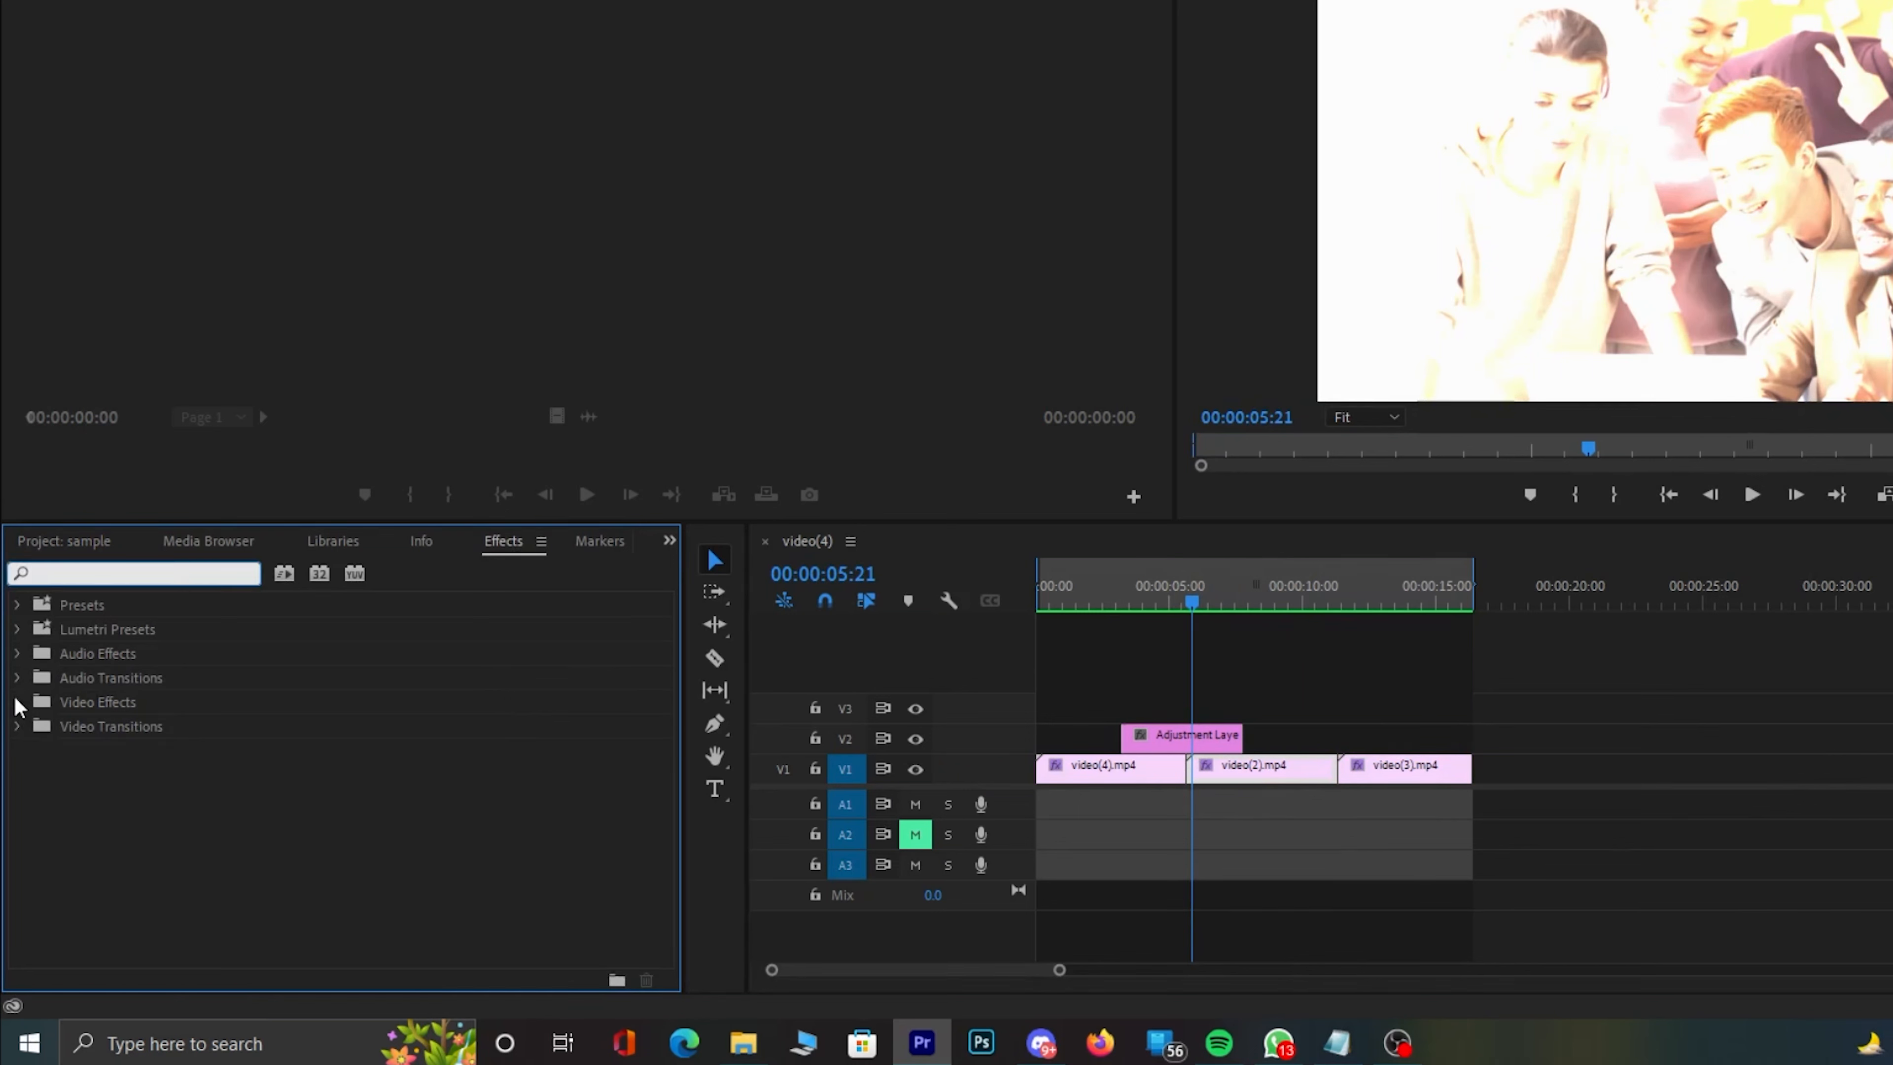
{"action": "left_click", "coordinate": [18, 727]}
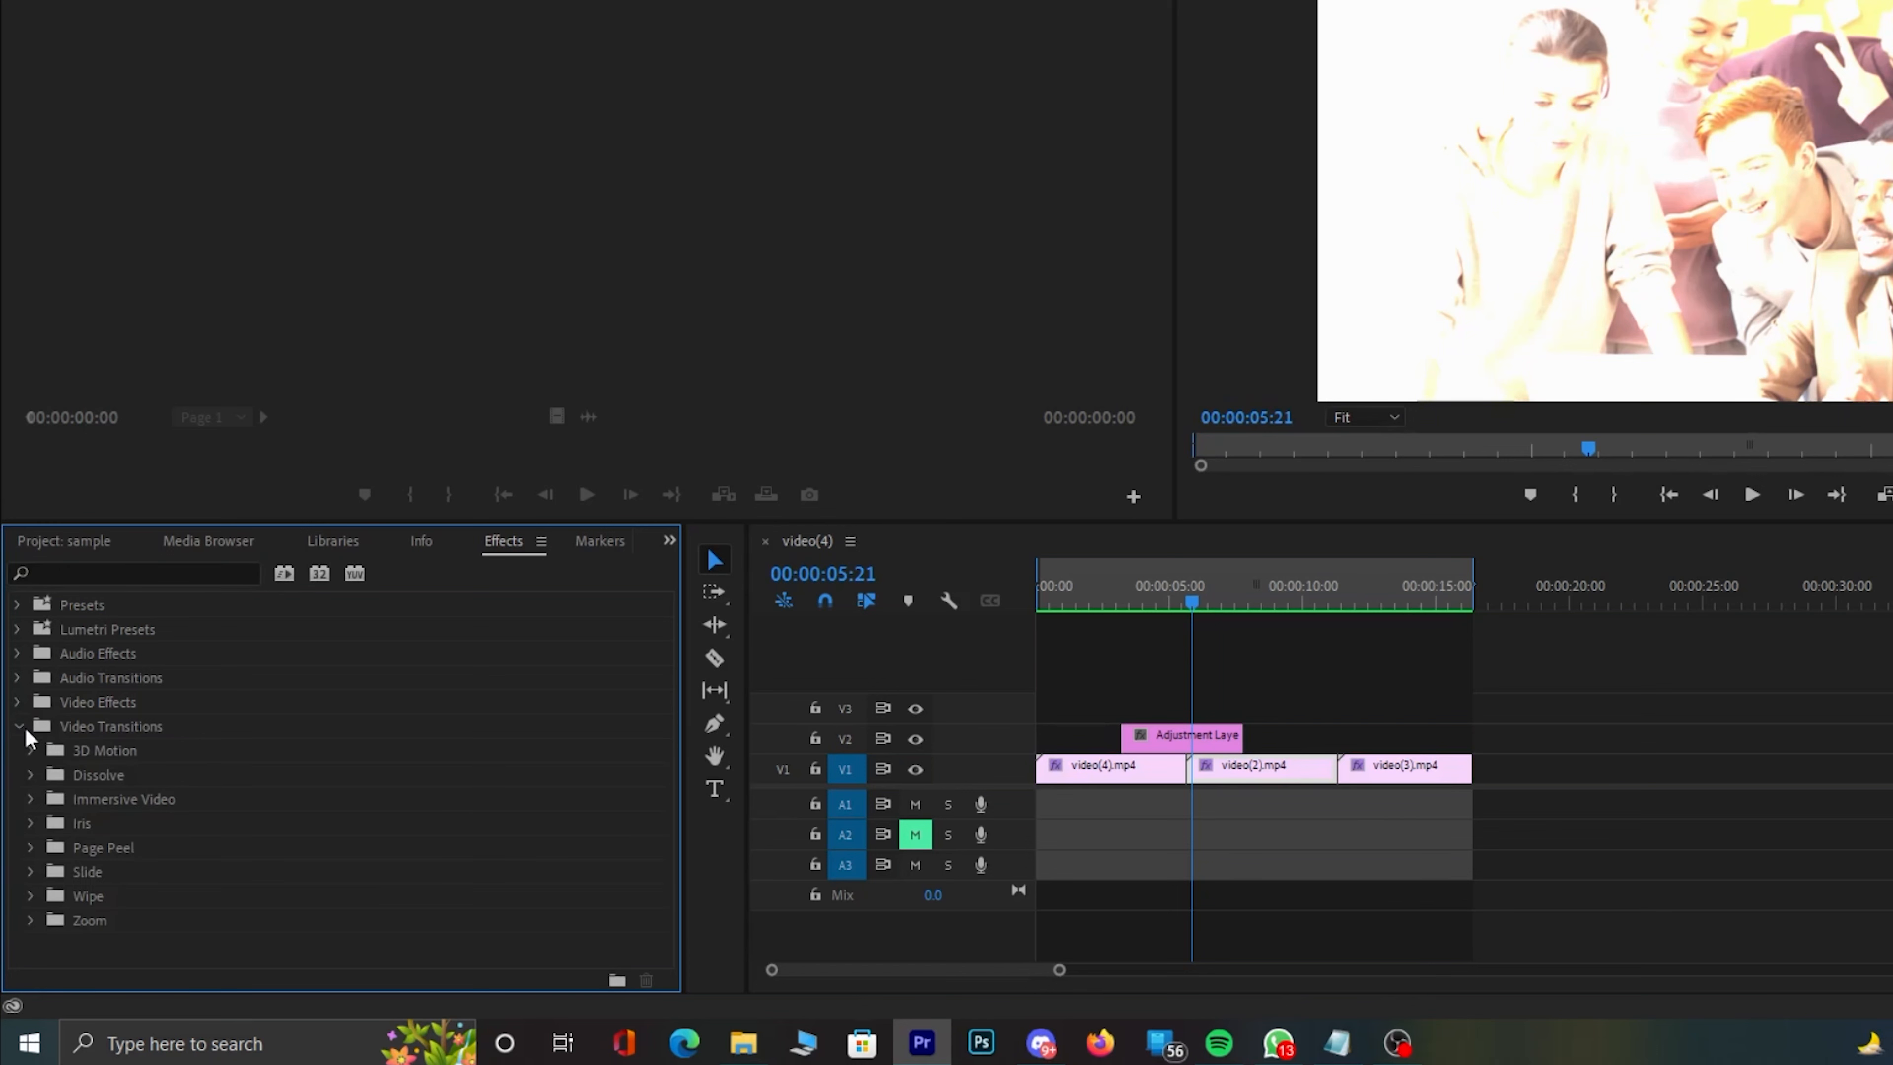
{"action": "left_click", "coordinate": [18, 702]}
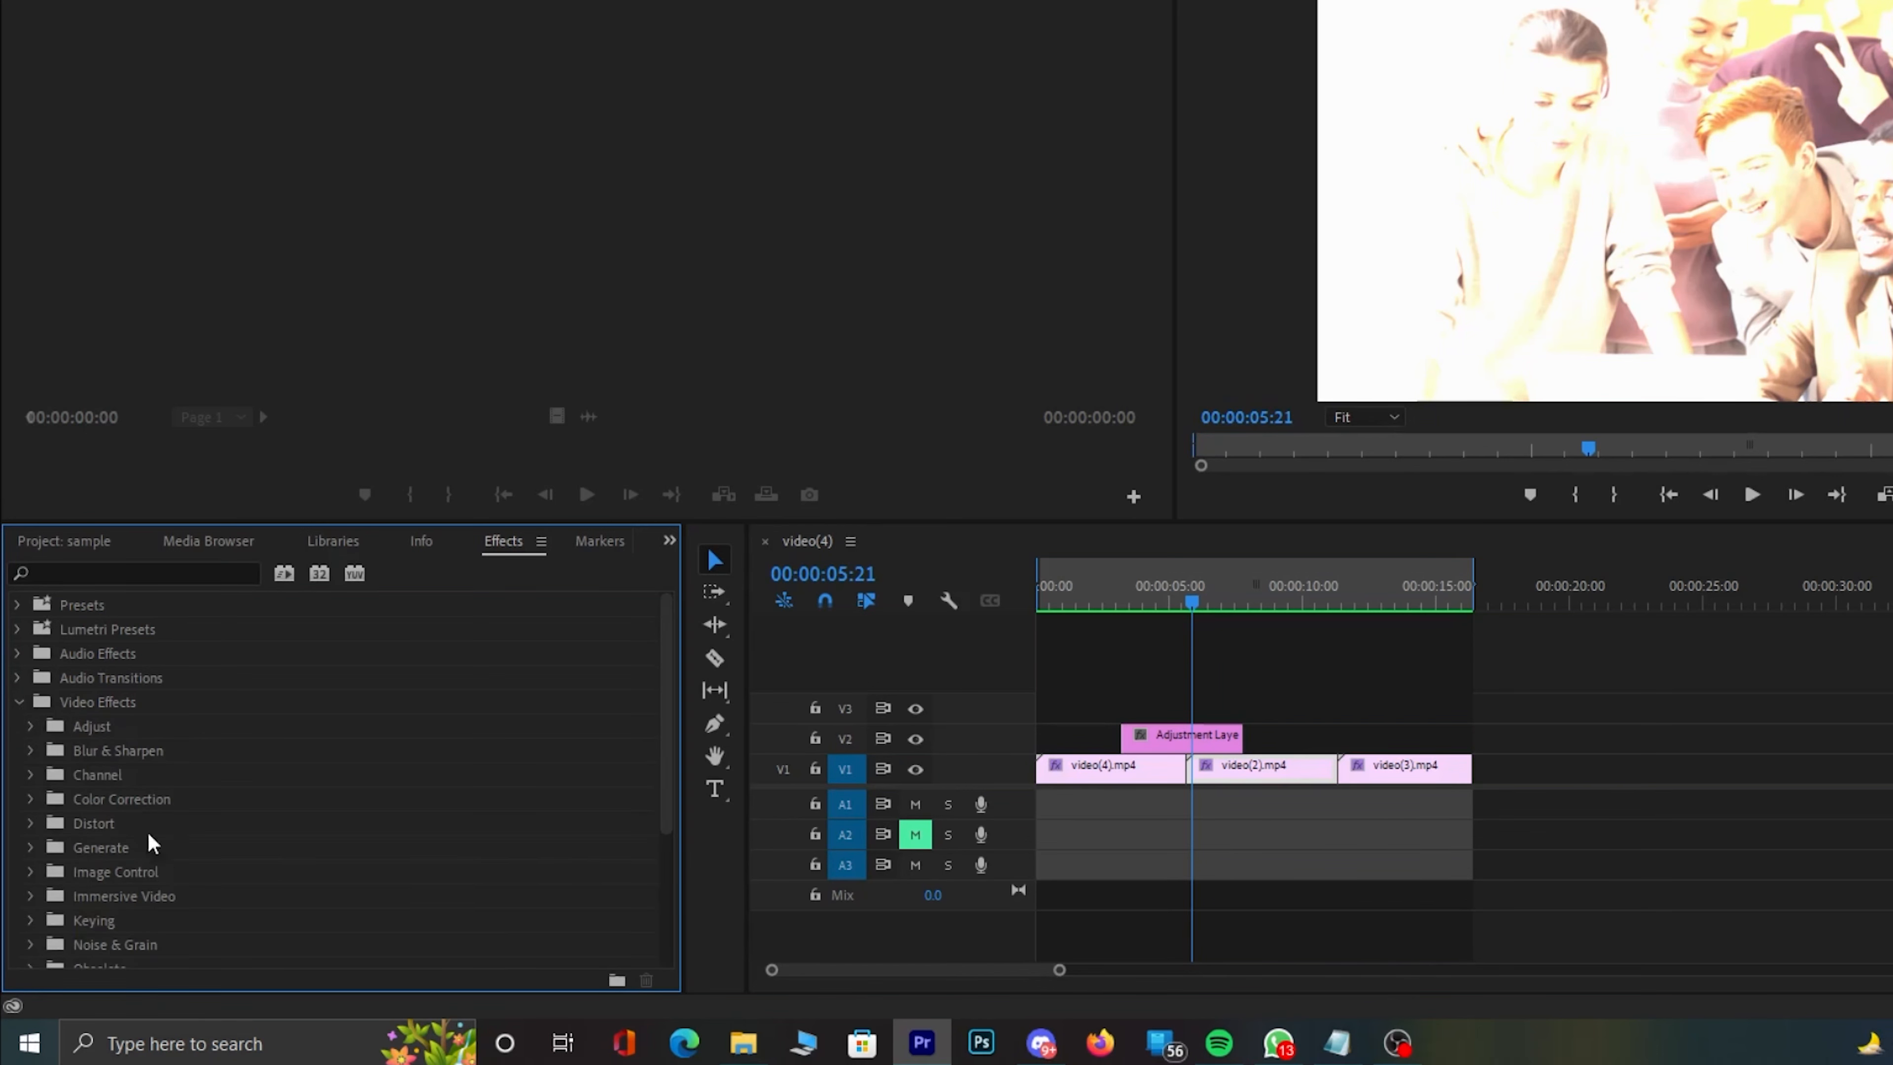
{"action": "left_click", "coordinate": [30, 823]}
{"action": "left_click_drag", "start_coordinate": [676, 740], "coordinate": [676, 794]}
{"action": "left_click", "coordinate": [123, 734]}
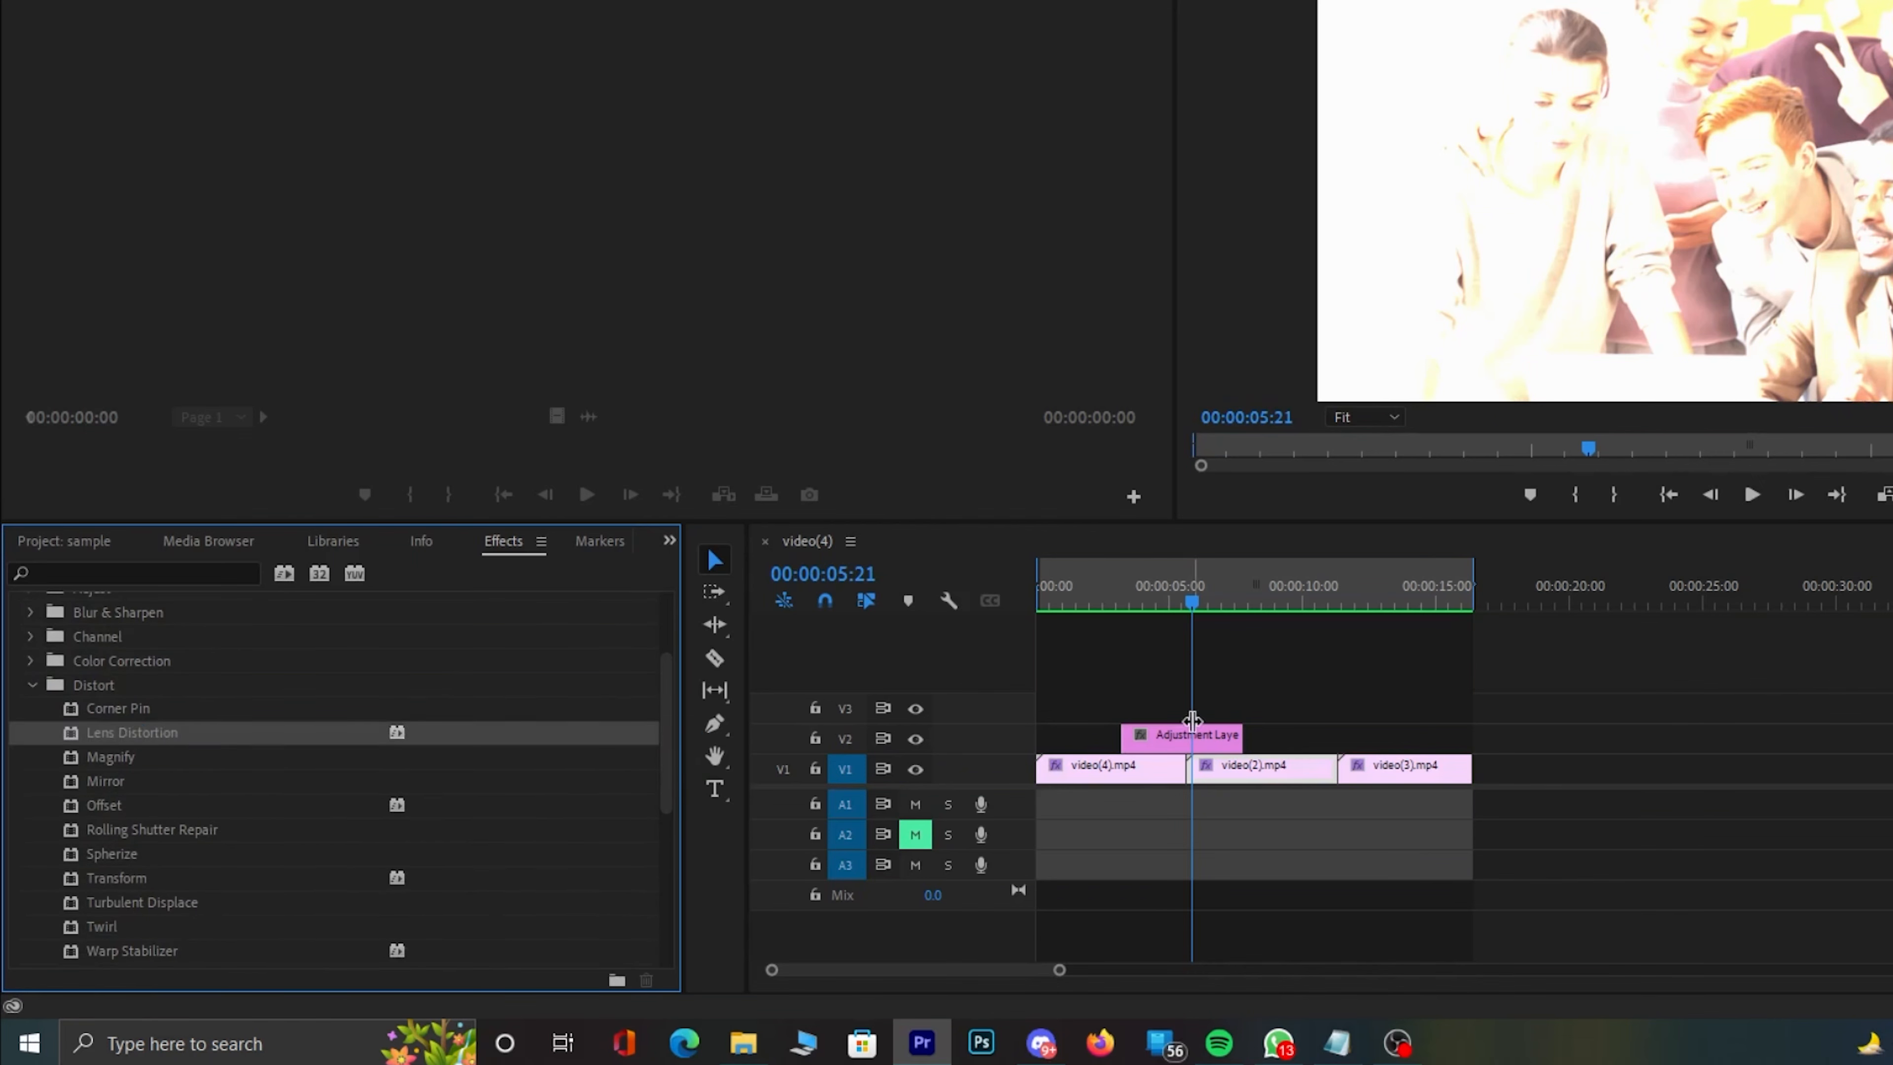
{"action": "left_click", "coordinate": [1587, 894]}
{"action": "left_click_drag", "start_coordinate": [1192, 600], "coordinate": [1187, 605]}
{"action": "left_click_drag", "start_coordinate": [93, 734], "coordinate": [1183, 746]}
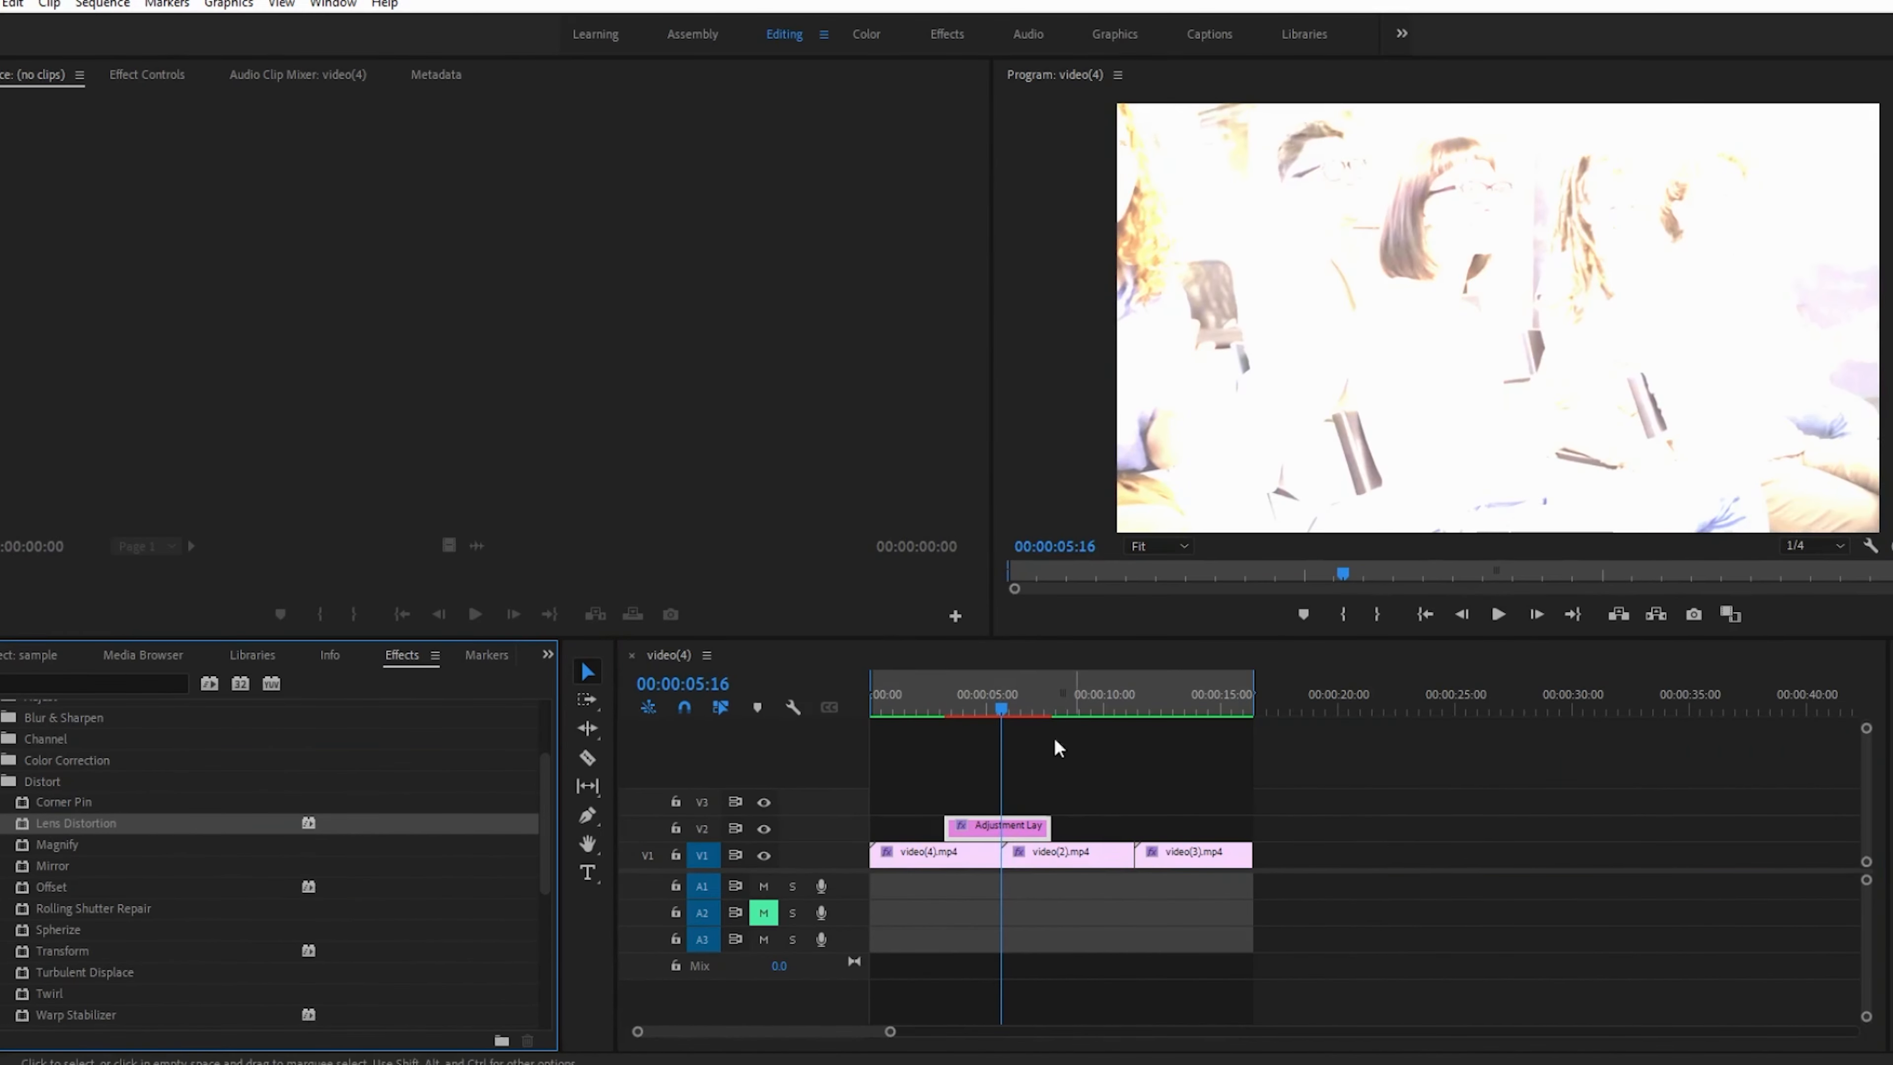
- Display the adjustment layer's effect settings and shorten the layer to about 3 seconds around the cut between video(4).mp4 and video(2).mp4
{"action": "left_click", "coordinate": [147, 75]}
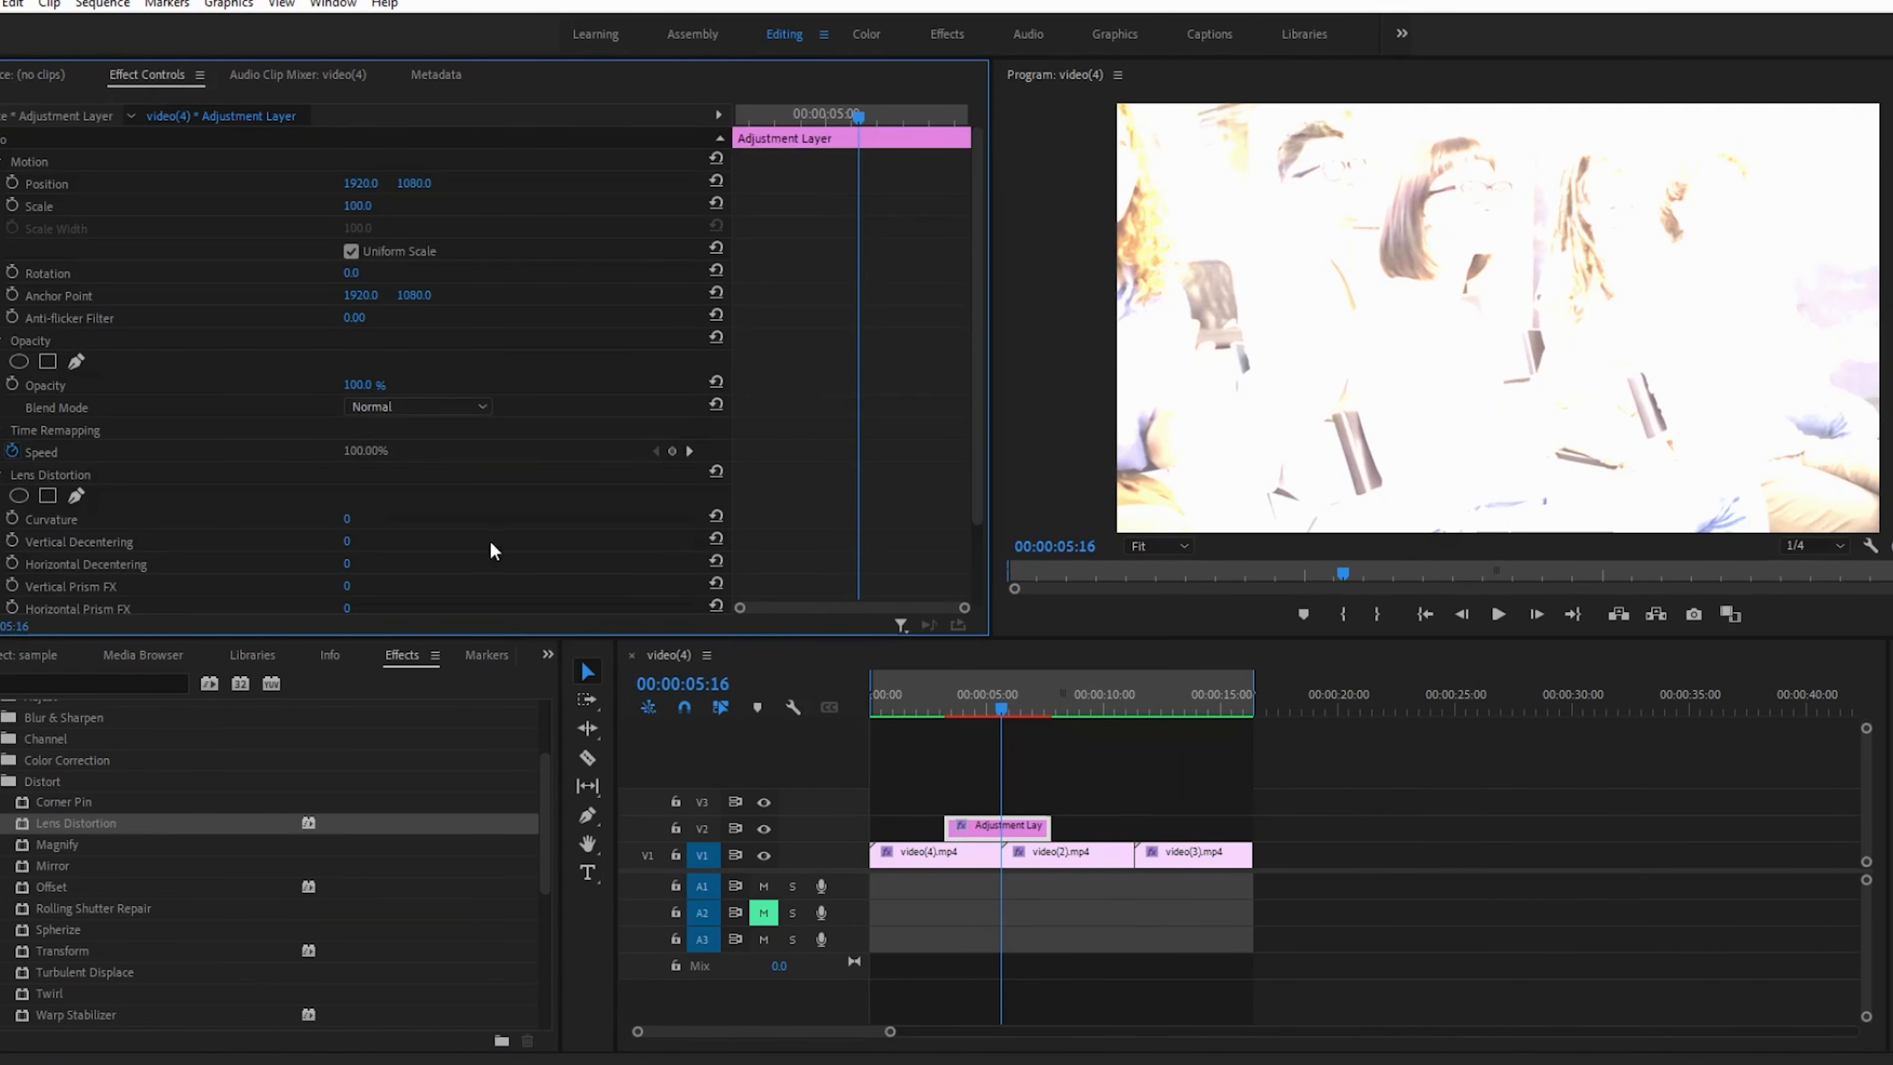
{"action": "mouse_move", "coordinate": [996, 707]}
{"action": "left_mouse_down"}
{"action": "mouse_move", "coordinate": [978, 708]}
{"action": "mouse_move", "coordinate": [1000, 710]}
{"action": "left_mouse_up"}
{"action": "left_click_drag", "start_coordinate": [891, 1031], "coordinate": [847, 1033]}
{"action": "left_click_drag", "start_coordinate": [1122, 707], "coordinate": [1072, 709]}
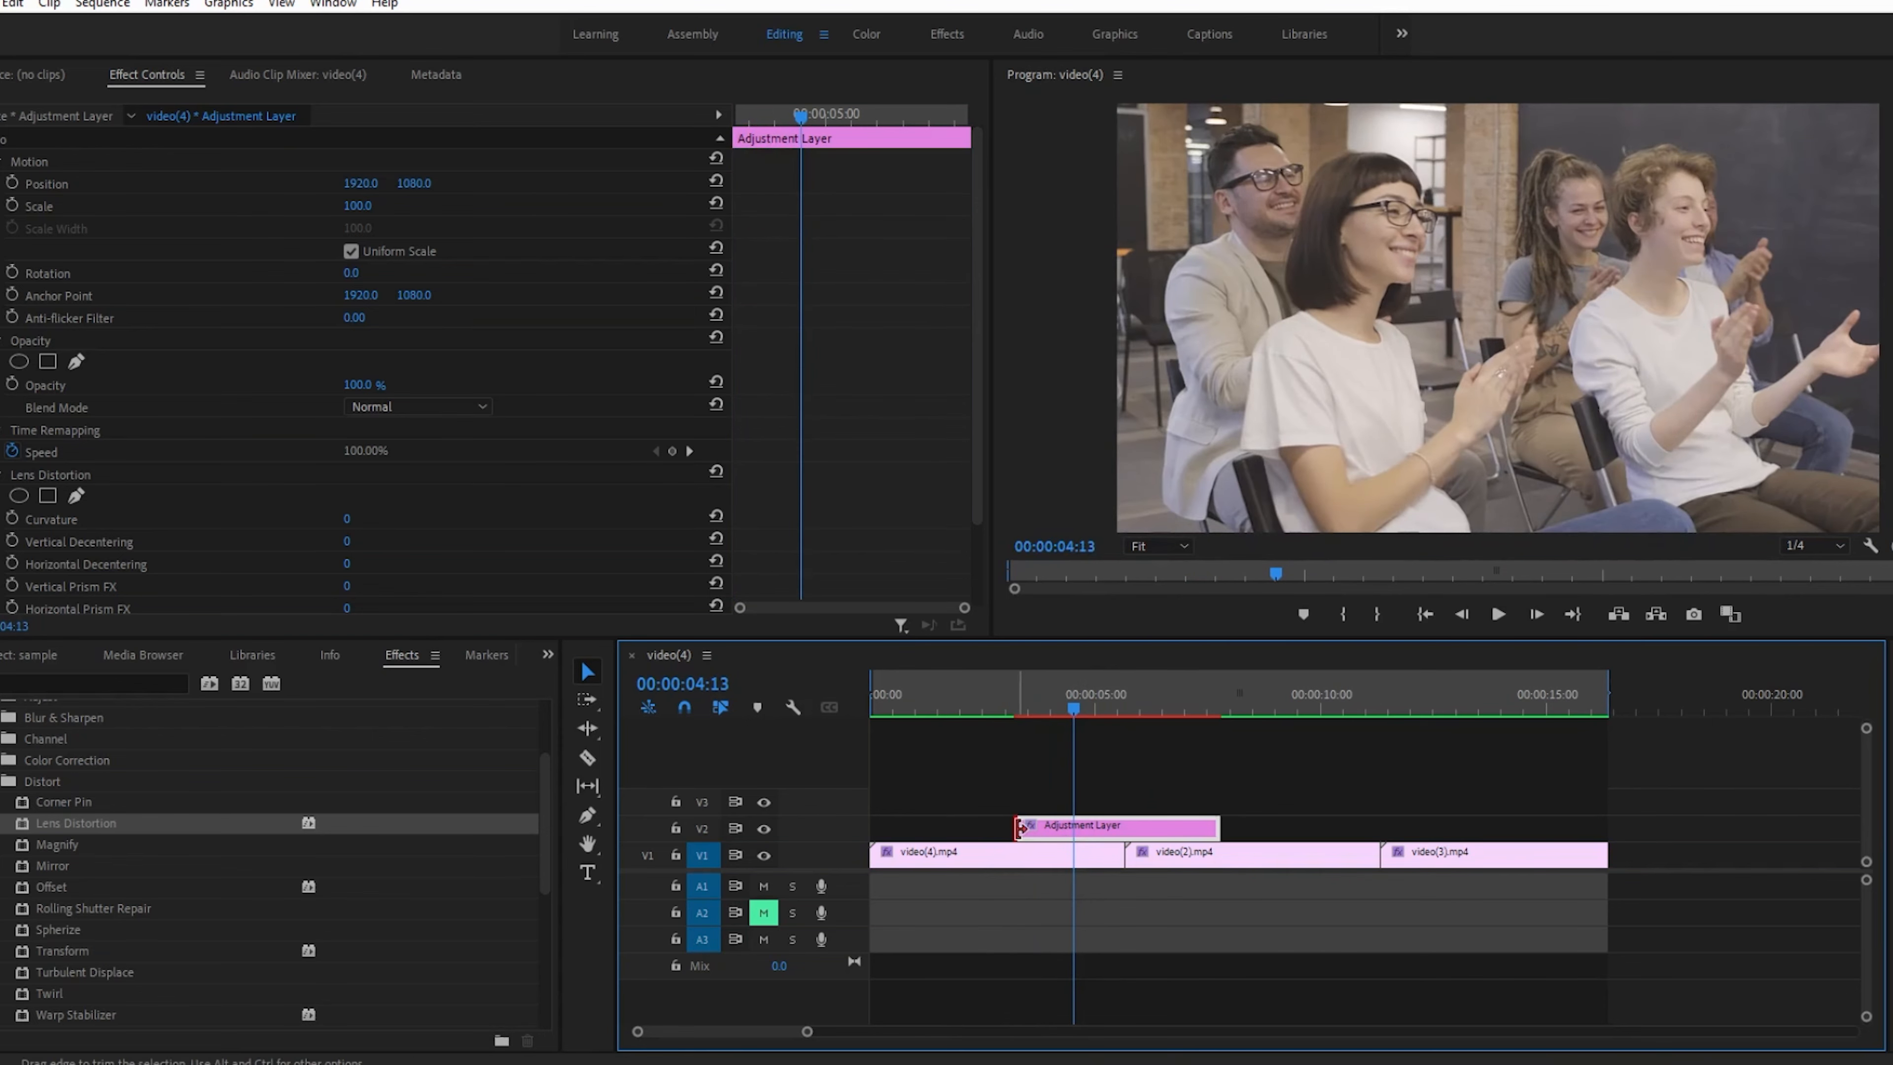
{"action": "left_click_drag", "start_coordinate": [1017, 824], "coordinate": [1147, 833]}
- Keyframe the Lens Distortion Curvature at 0 at 00:00:05:04 and at -50 at 00:00:05:17
{"action": "left_click_drag", "start_coordinate": [1095, 697], "coordinate": [1127, 709]}
{"action": "key", "text": "Left"}
{"action": "key", "text": "Left"}
{"action": "key", "text": "Left"}
{"action": "key", "text": "Left"}
{"action": "key", "text": "Left"}
{"action": "key", "text": "Left"}
{"action": "key", "text": "Left"}
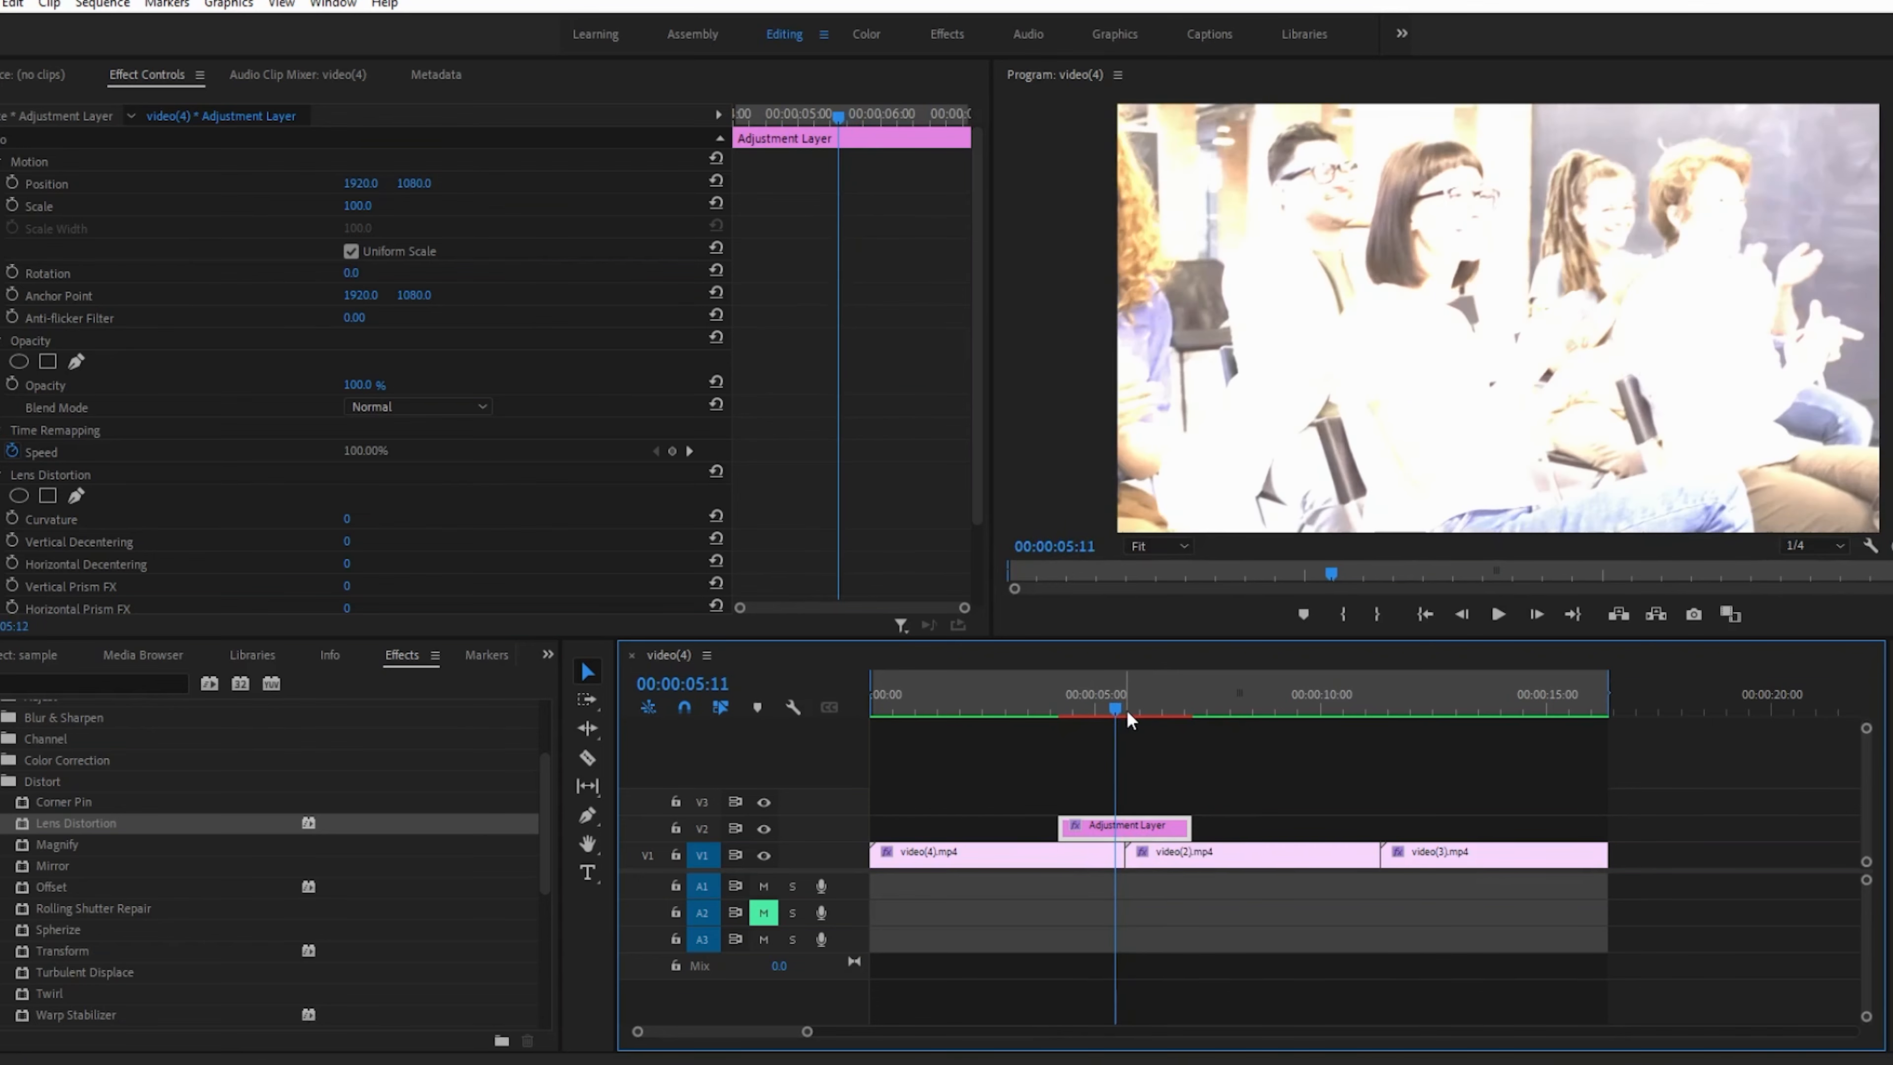
{"action": "key", "text": "Left"}
{"action": "key", "text": "Left"}
{"action": "key", "text": "Left"}
{"action": "key", "text": "Left"}
{"action": "key", "text": "Left"}
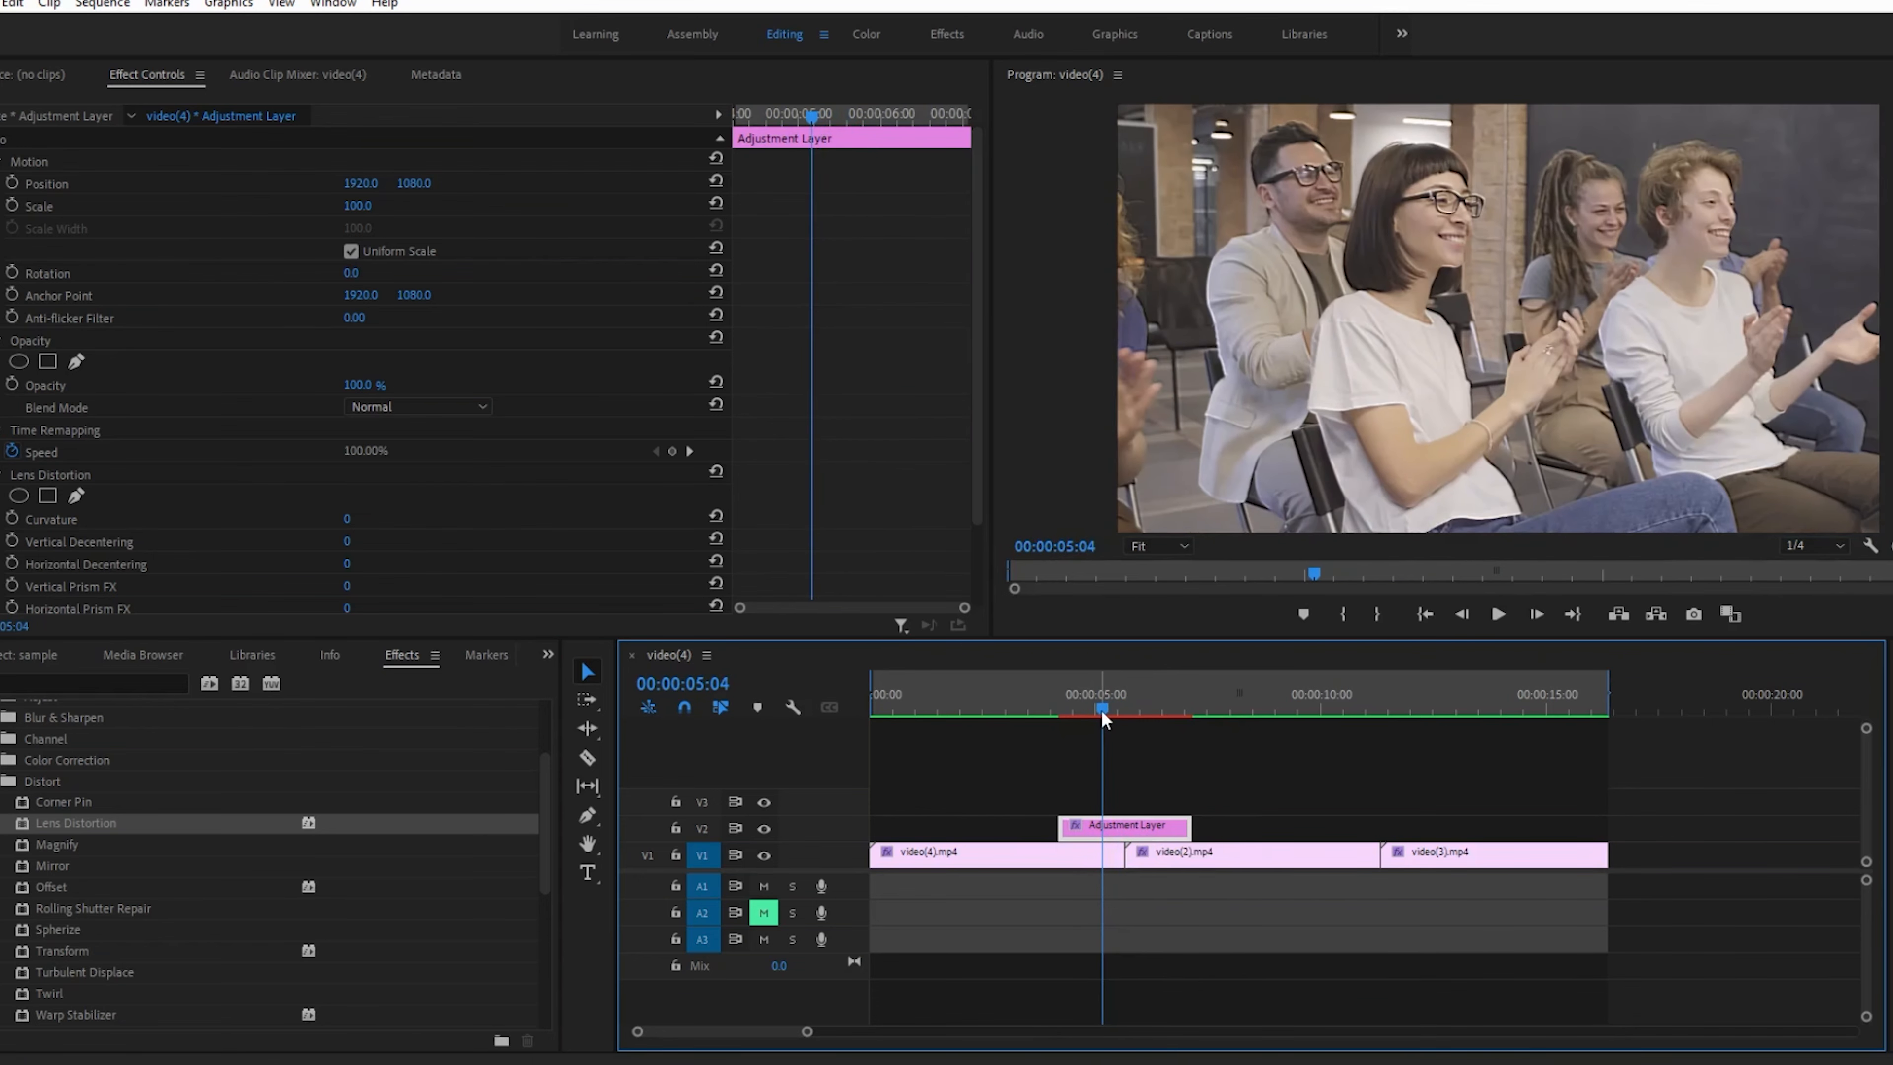
{"action": "left_click", "coordinate": [13, 518]}
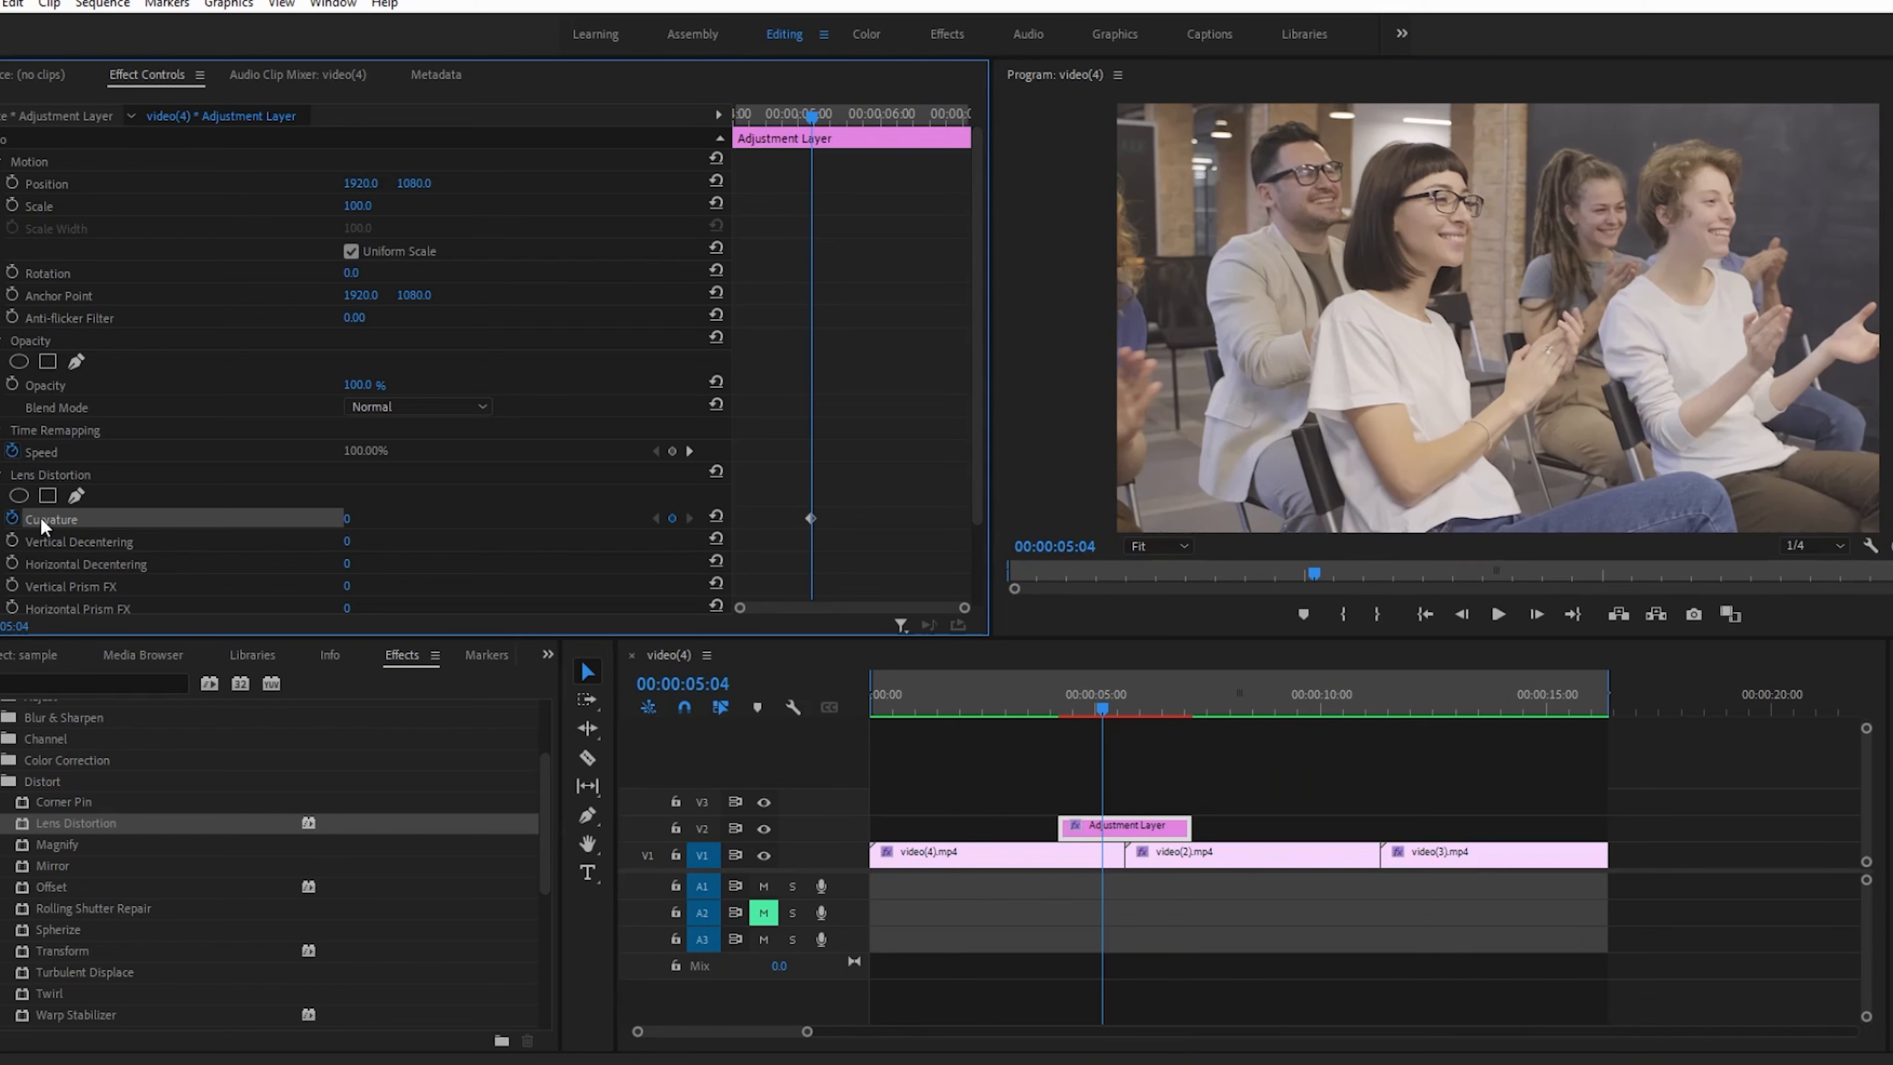
{"action": "left_click_drag", "start_coordinate": [1102, 709], "coordinate": [1127, 710]}
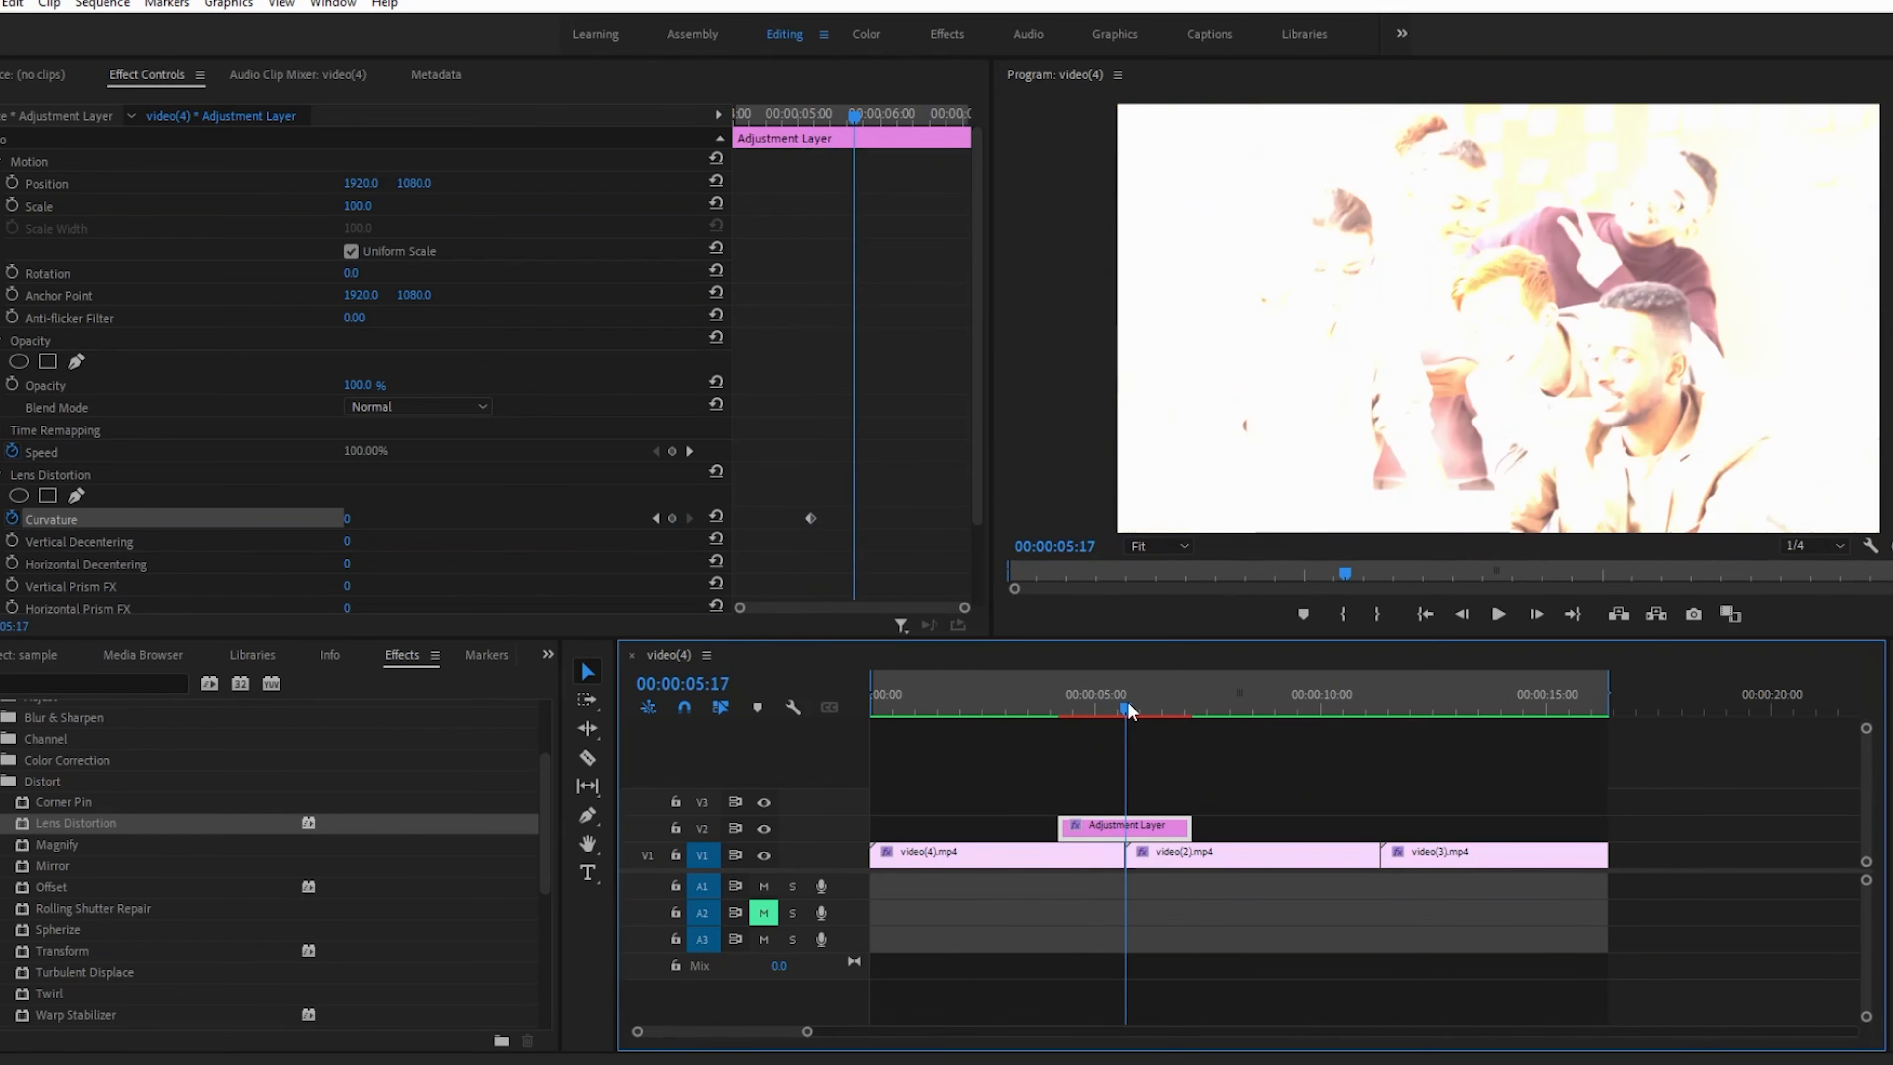
{"action": "left_click_drag", "start_coordinate": [347, 518], "coordinate": [310, 518]}
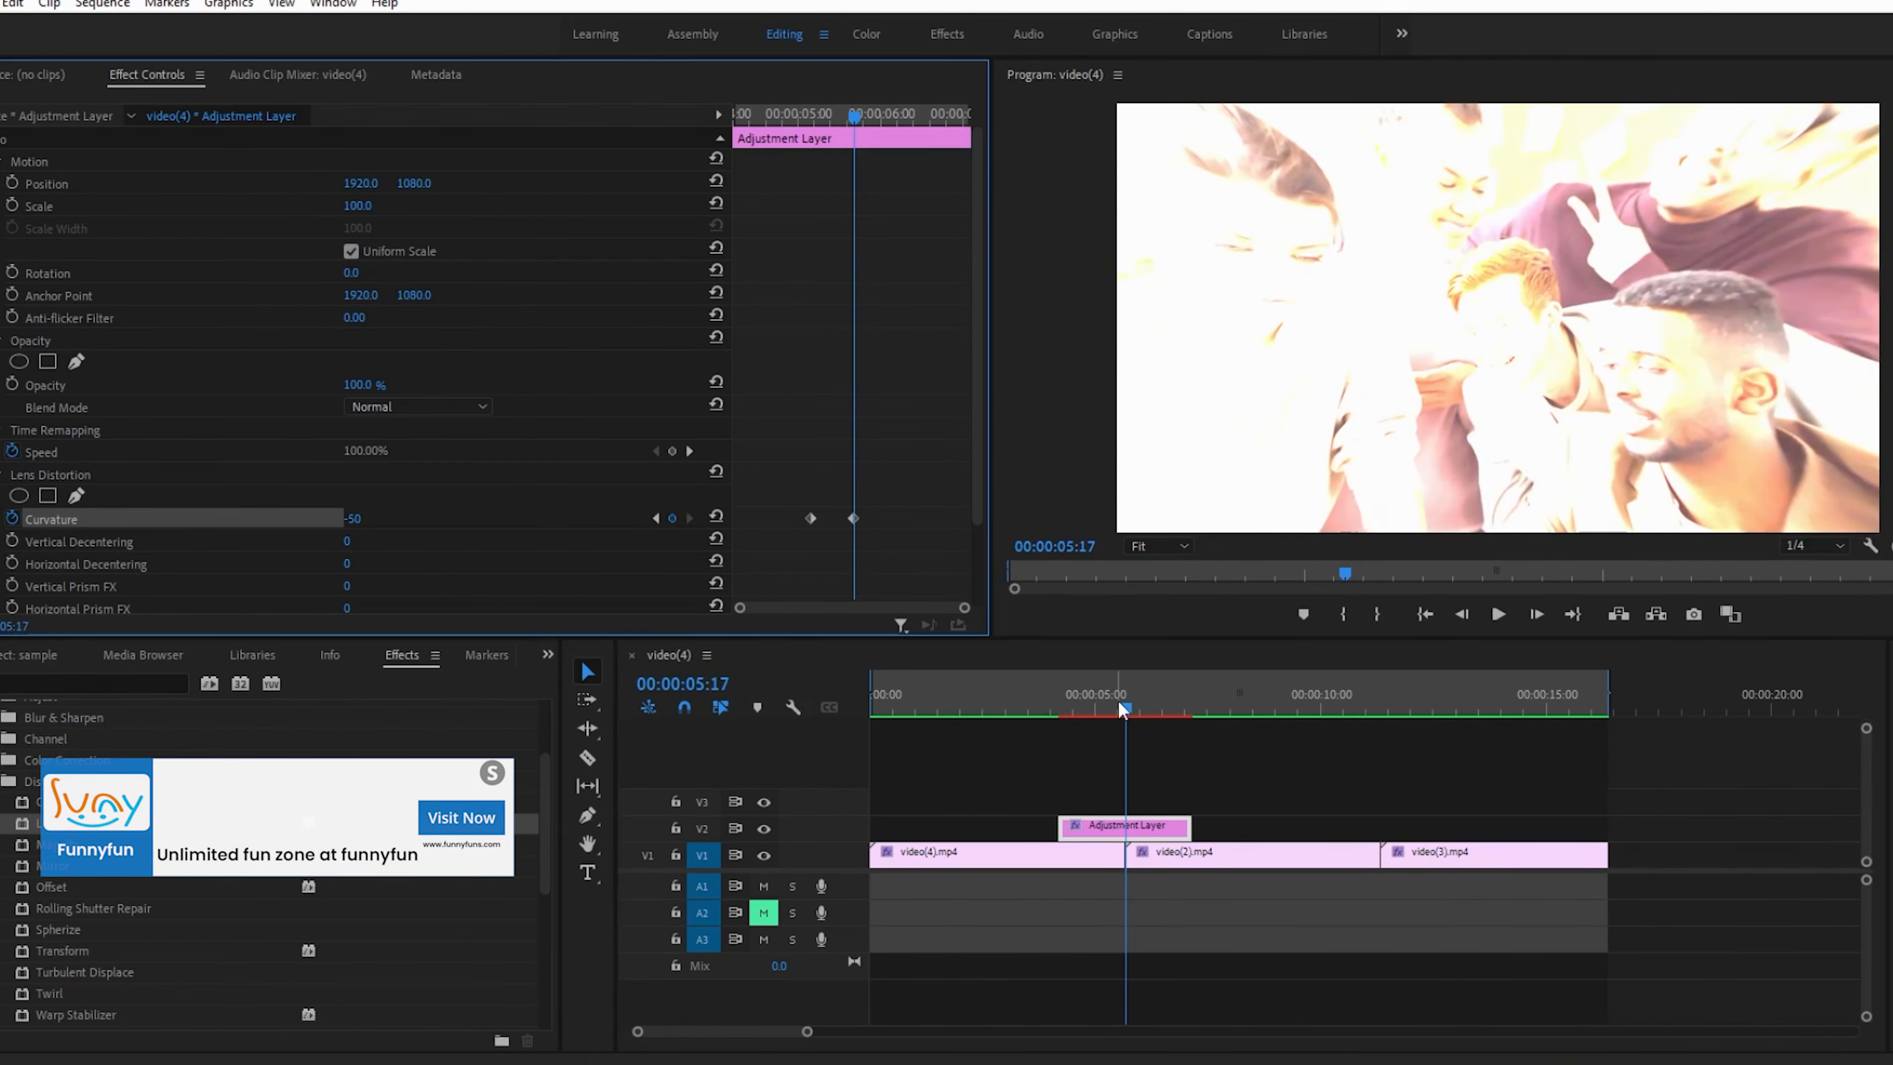
- Add a third Curvature keyframe with value 0 at 00:00:06:07 on the adjustment layer
{"action": "key", "text": "Right"}
{"action": "key", "text": "Right"}
{"action": "key", "text": "Right"}
{"action": "key", "text": "Right"}
{"action": "key", "text": "Right"}
{"action": "key", "text": "Right"}
{"action": "key", "text": "Right"}
{"action": "key", "text": "Right"}
{"action": "key", "text": "Right"}
{"action": "key", "text": "Right"}
{"action": "key", "text": "Right"}
{"action": "key", "text": "Right"}
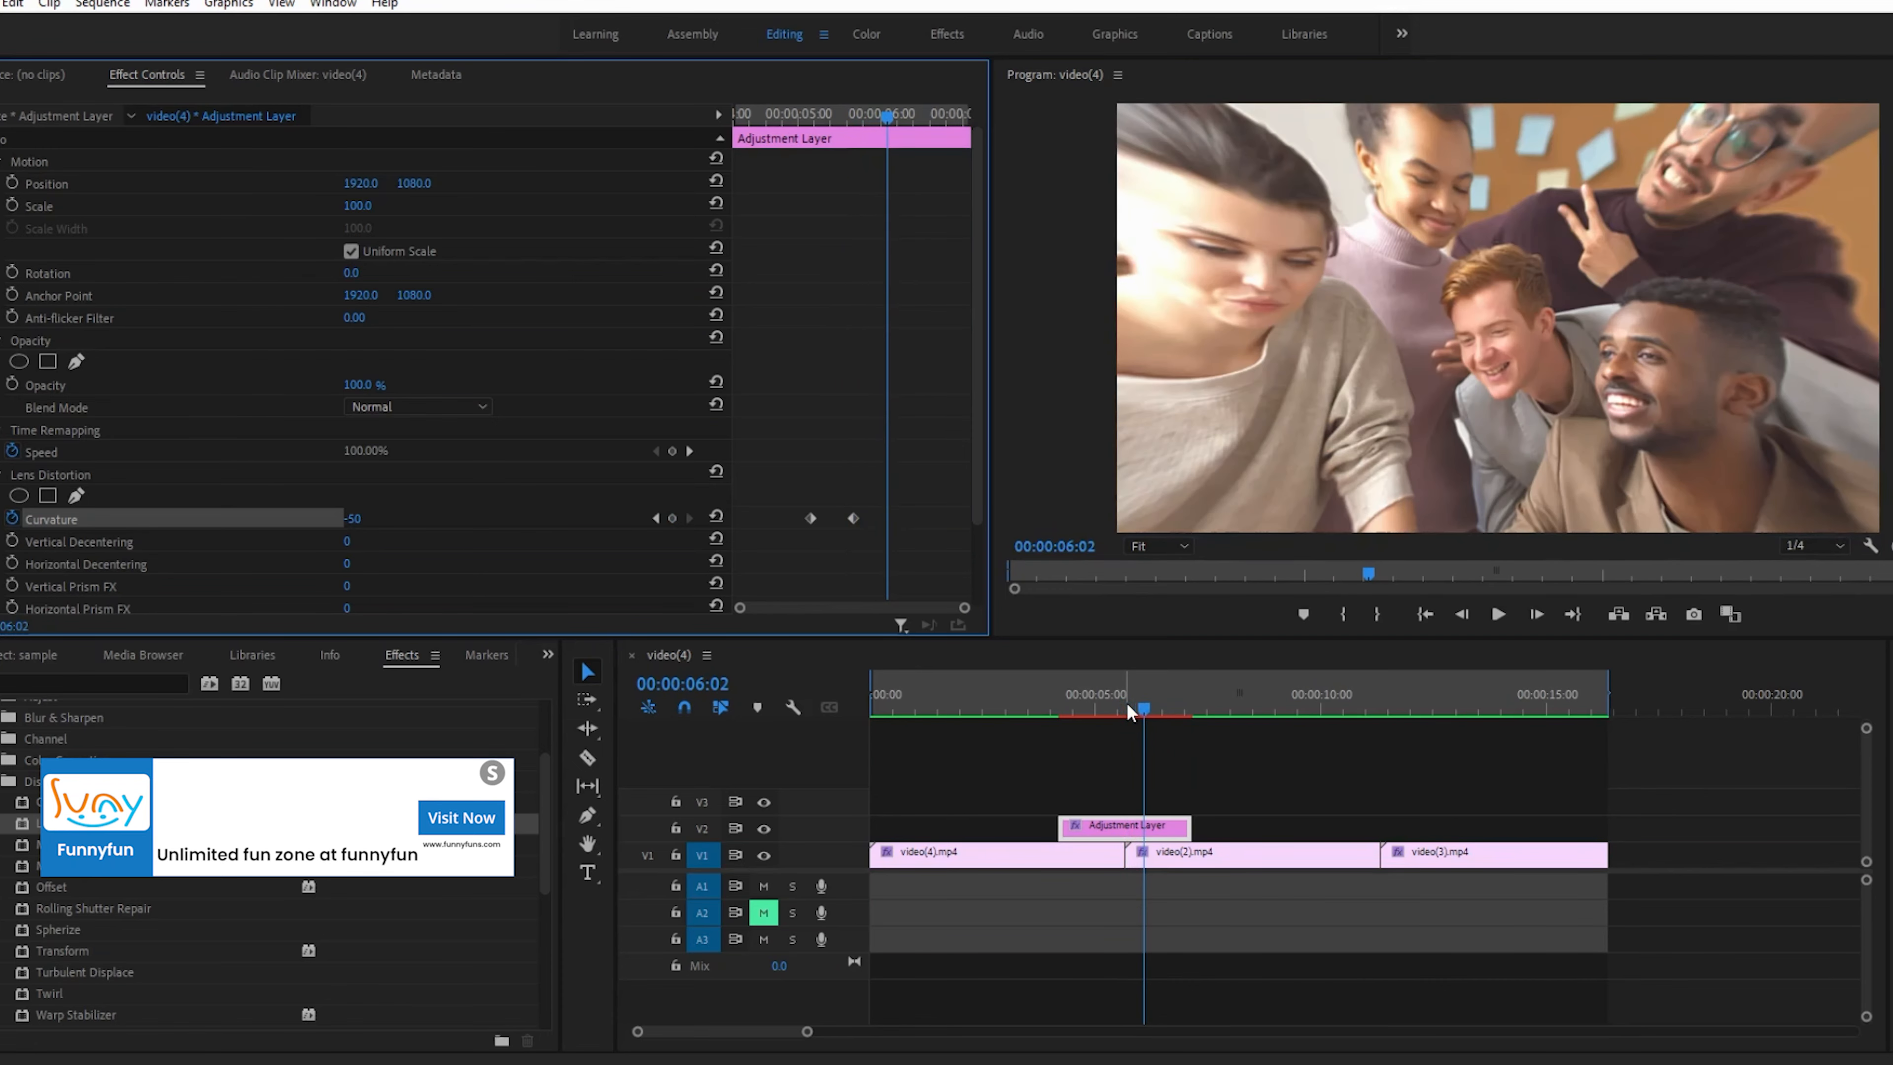
{"action": "key", "text": "Right"}
{"action": "key", "text": "Right"}
{"action": "key", "text": "Right"}
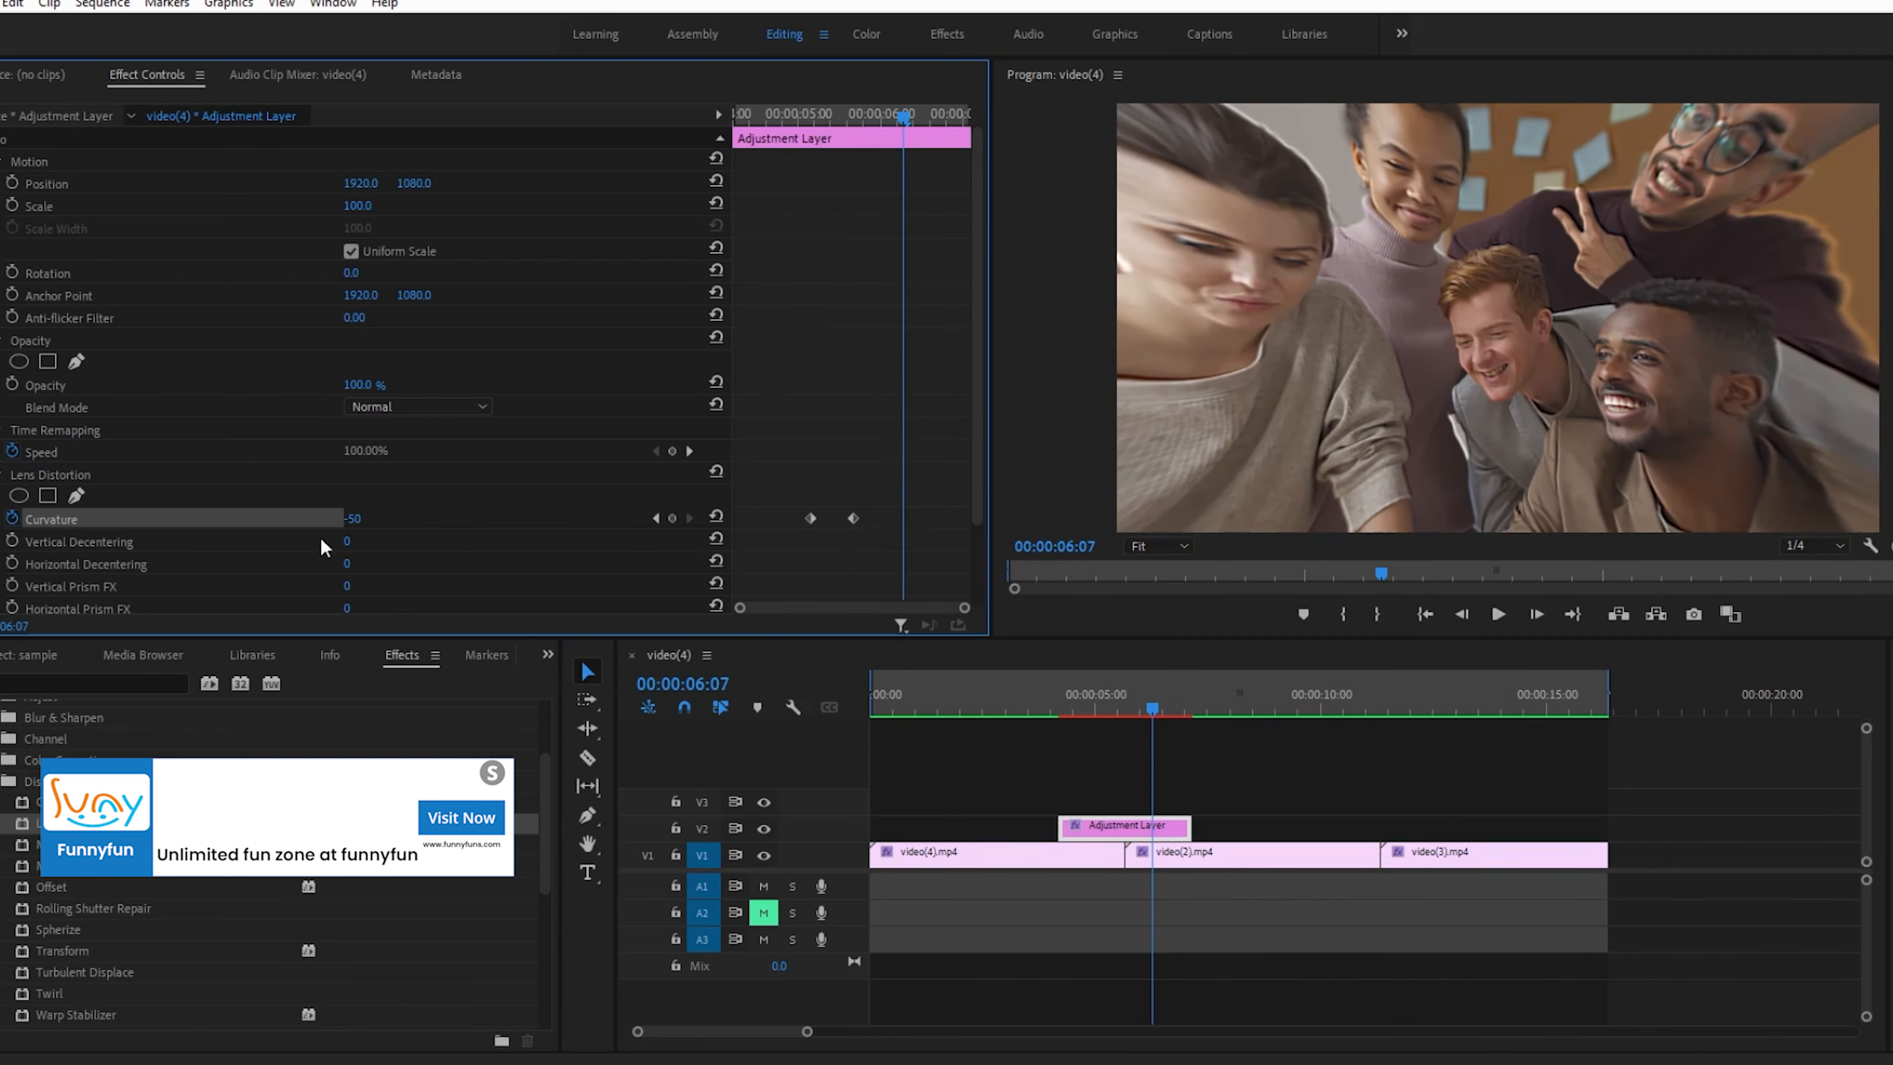
{"action": "left_click", "coordinate": [355, 518]}
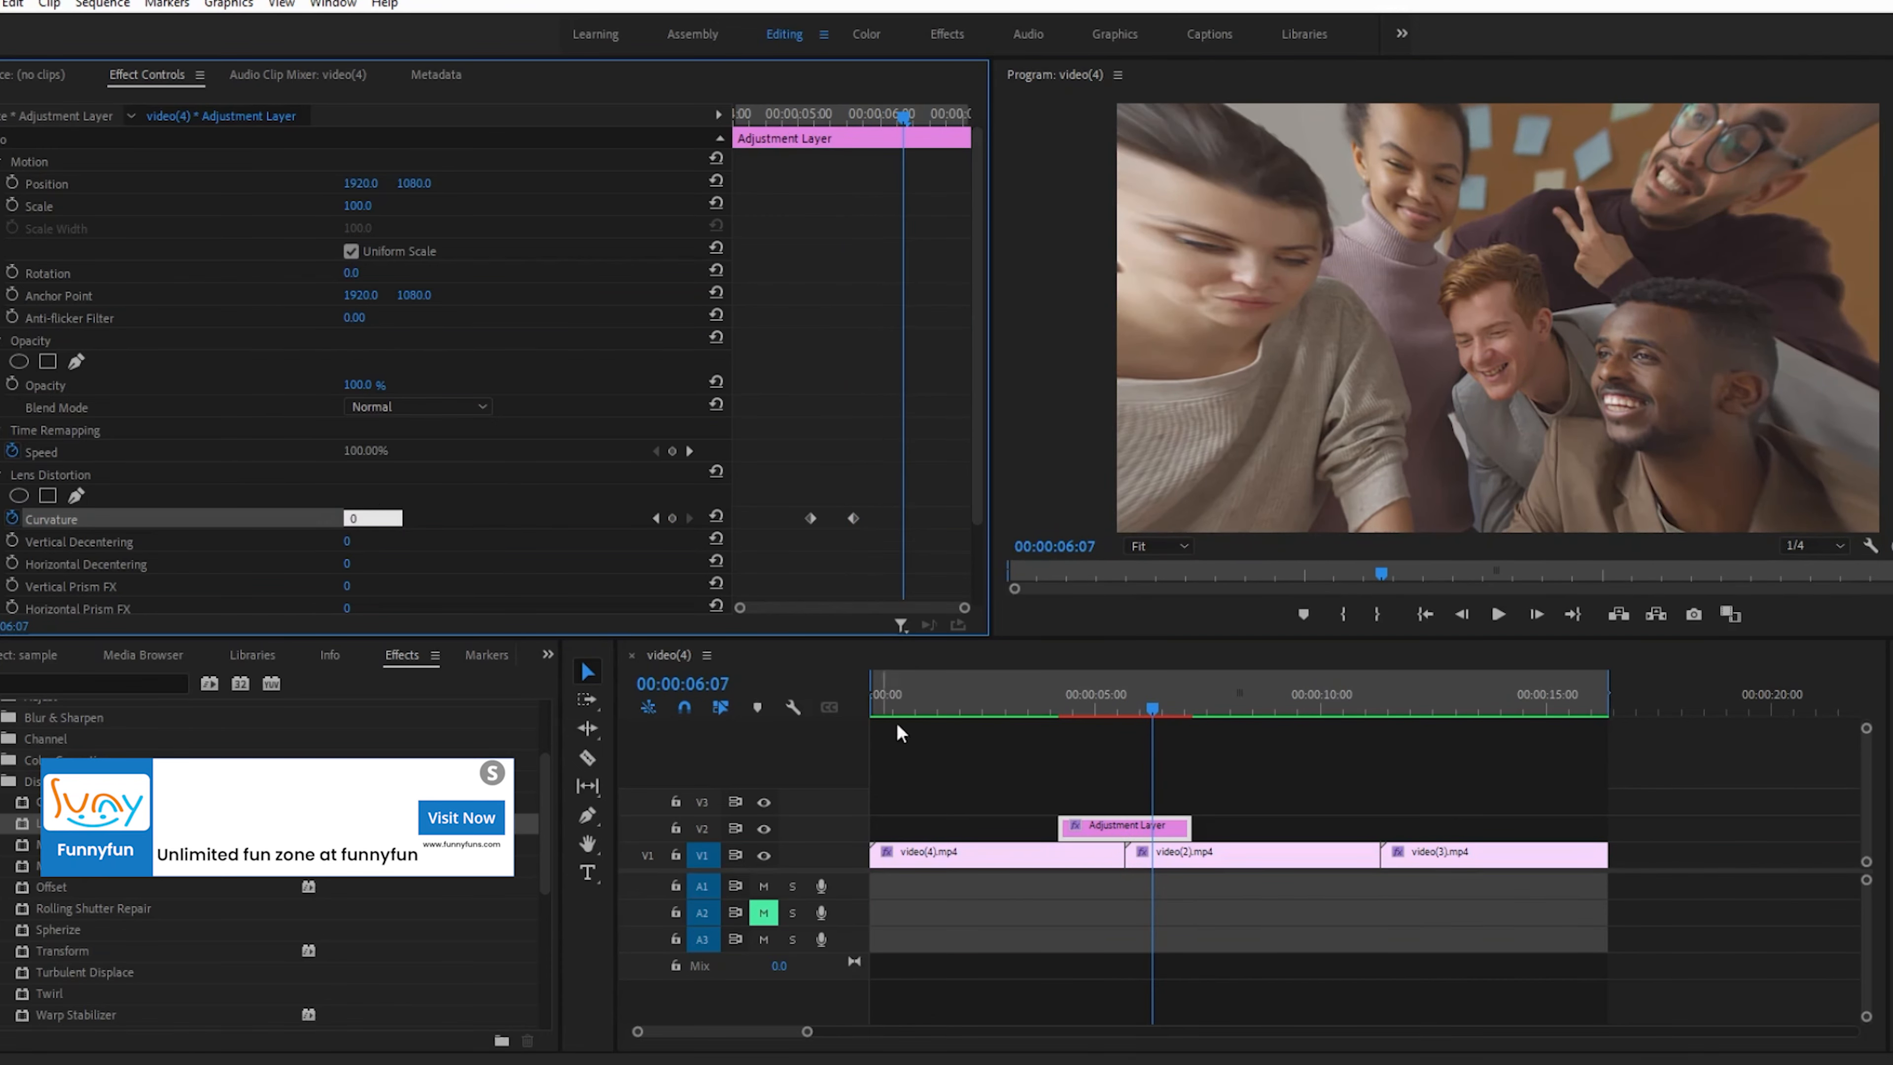
{"action": "left_click", "coordinate": [1212, 736]}
- Play the cut under the adjustment layer and compare it with the undistorted cut between video(2).mp4 and video(3).mp4
{"action": "left_click", "coordinate": [1083, 693]}
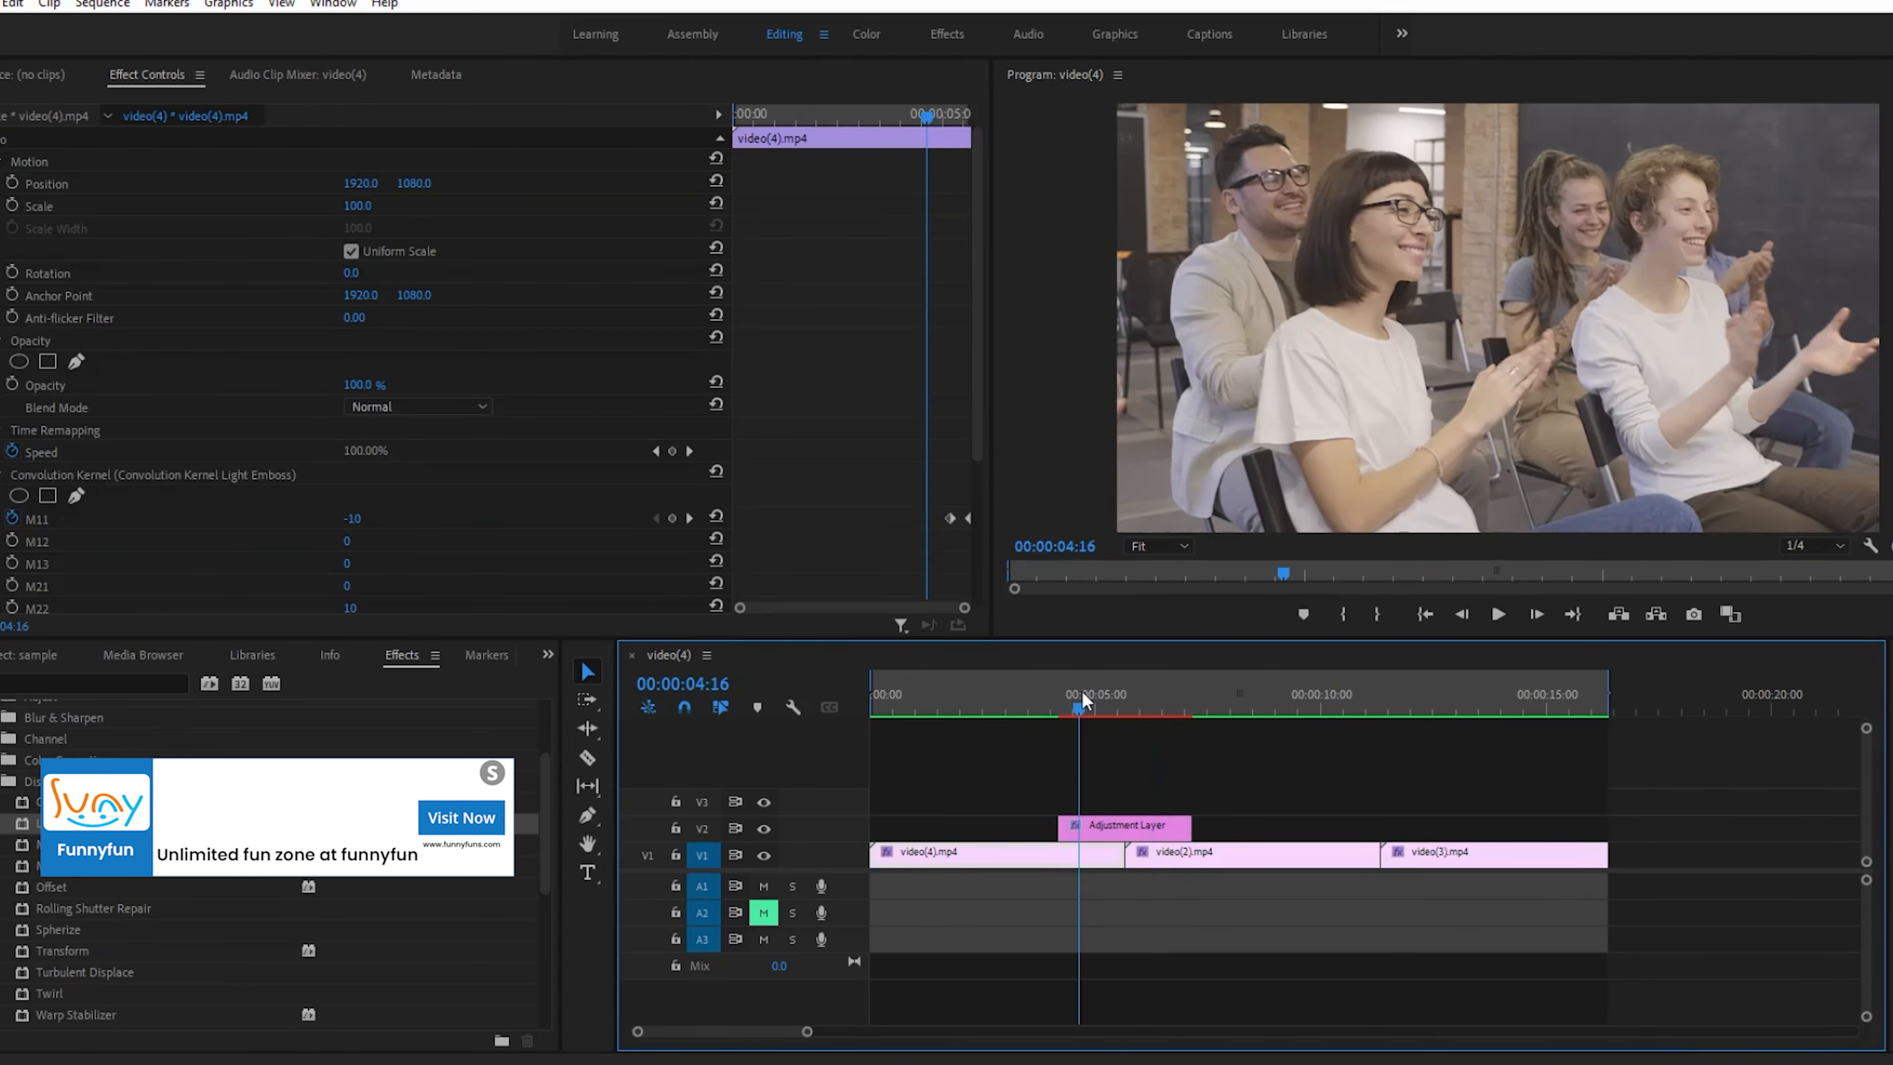
{"action": "key", "text": "space"}
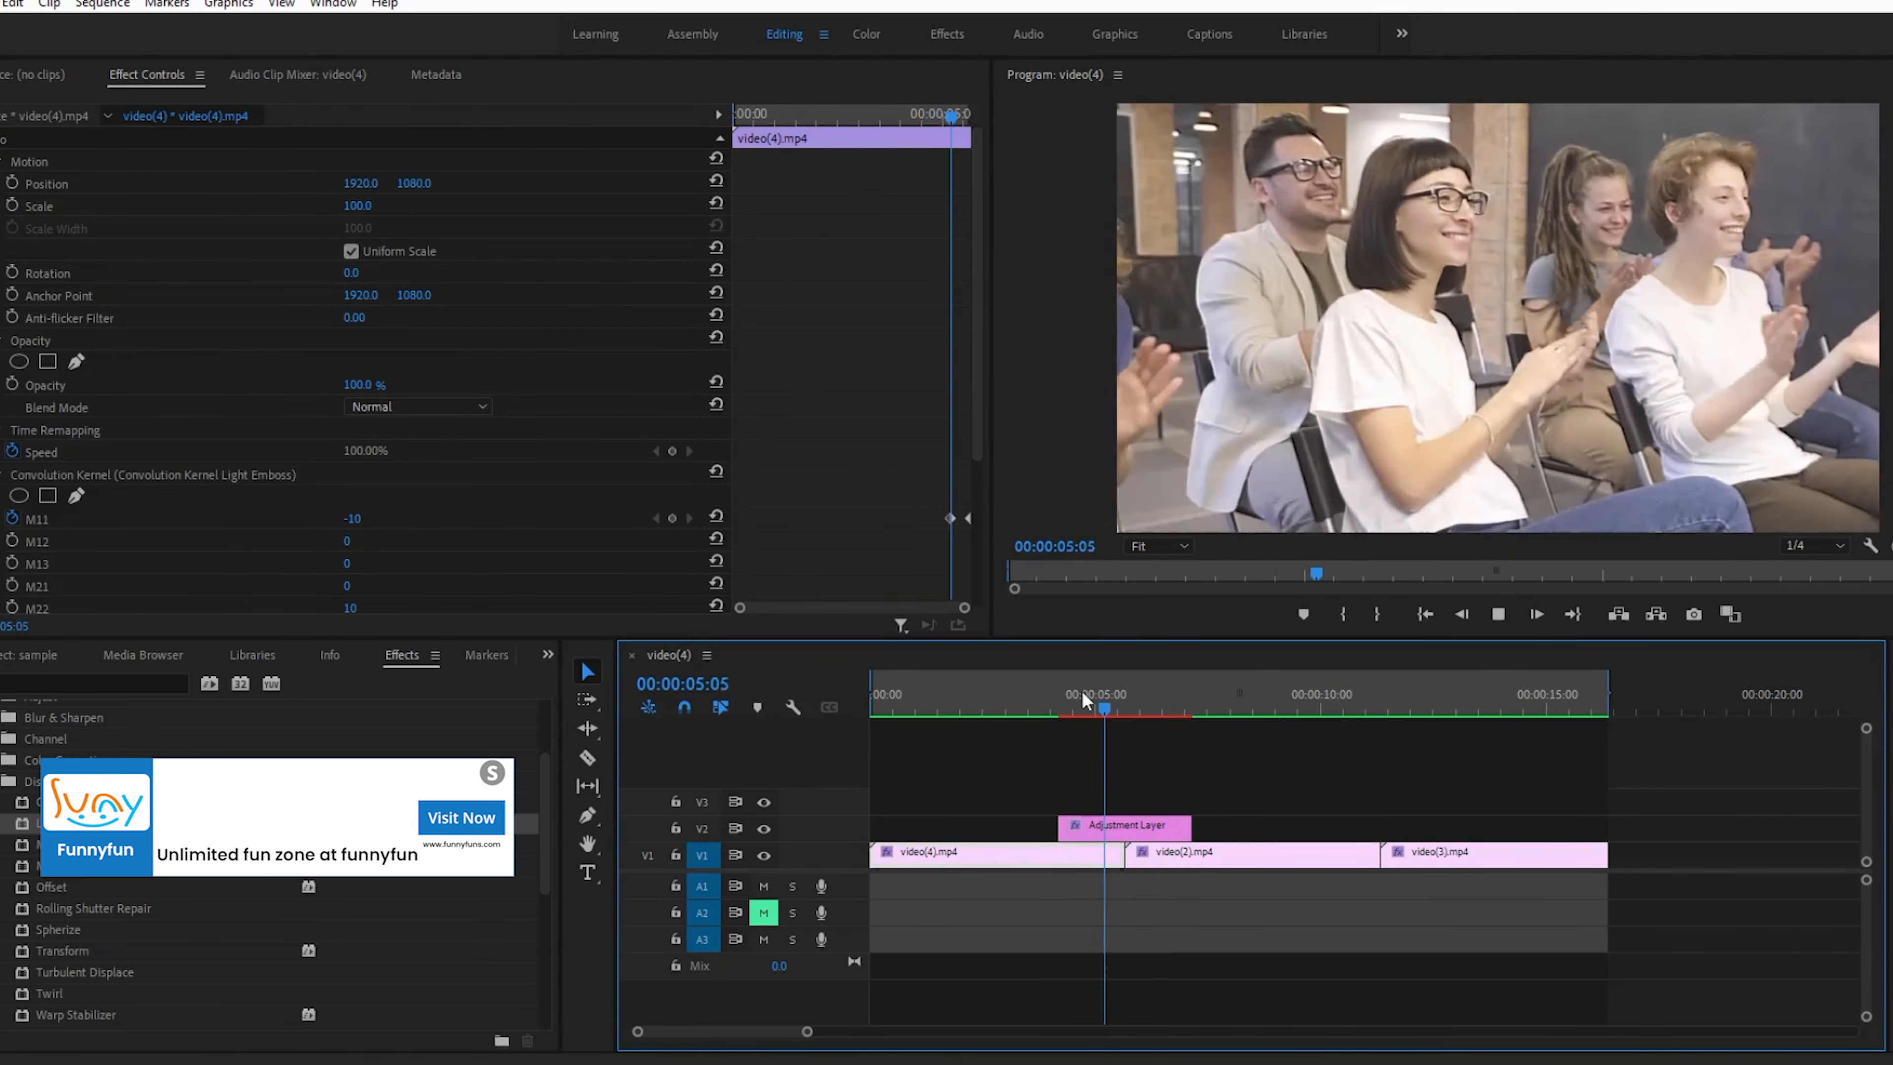
{"action": "left_click", "coordinate": [1046, 698]}
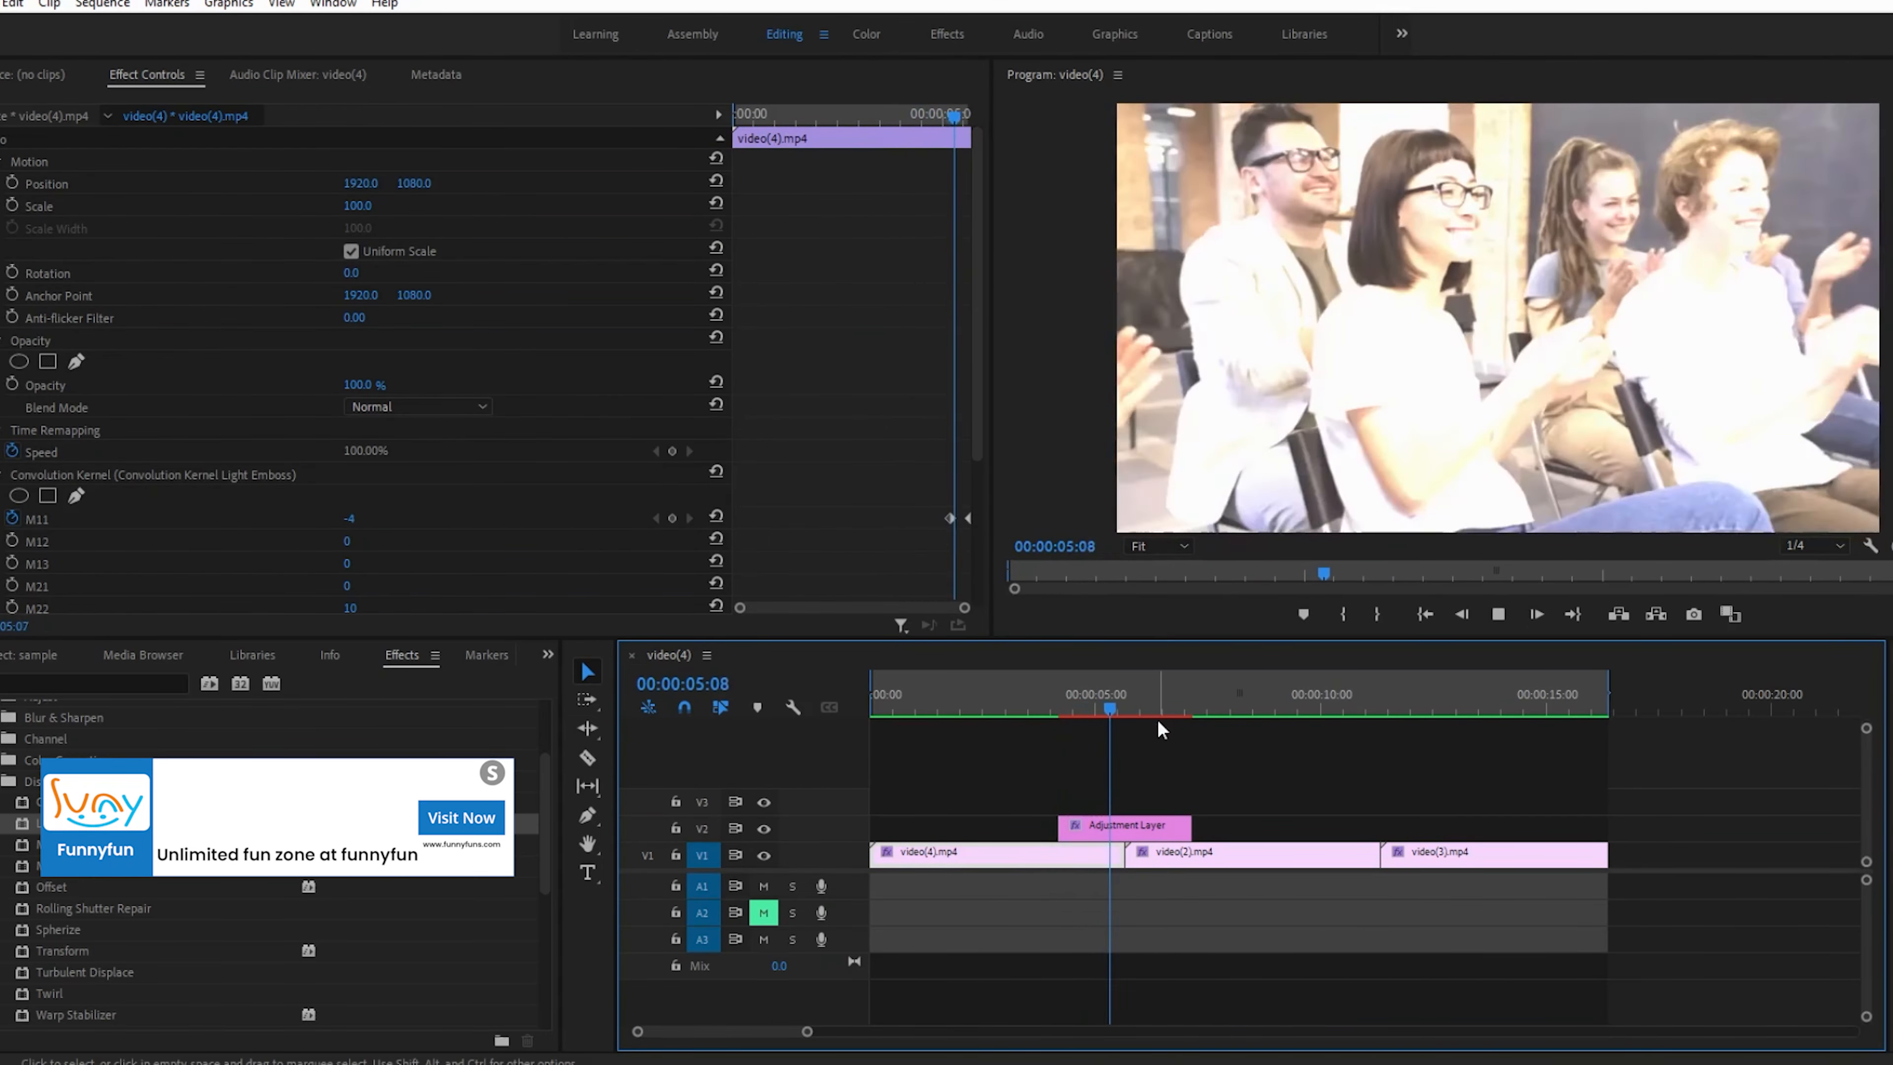
{"action": "key", "text": "space"}
{"action": "left_click", "coordinate": [1368, 694]}
{"action": "key", "text": "space"}
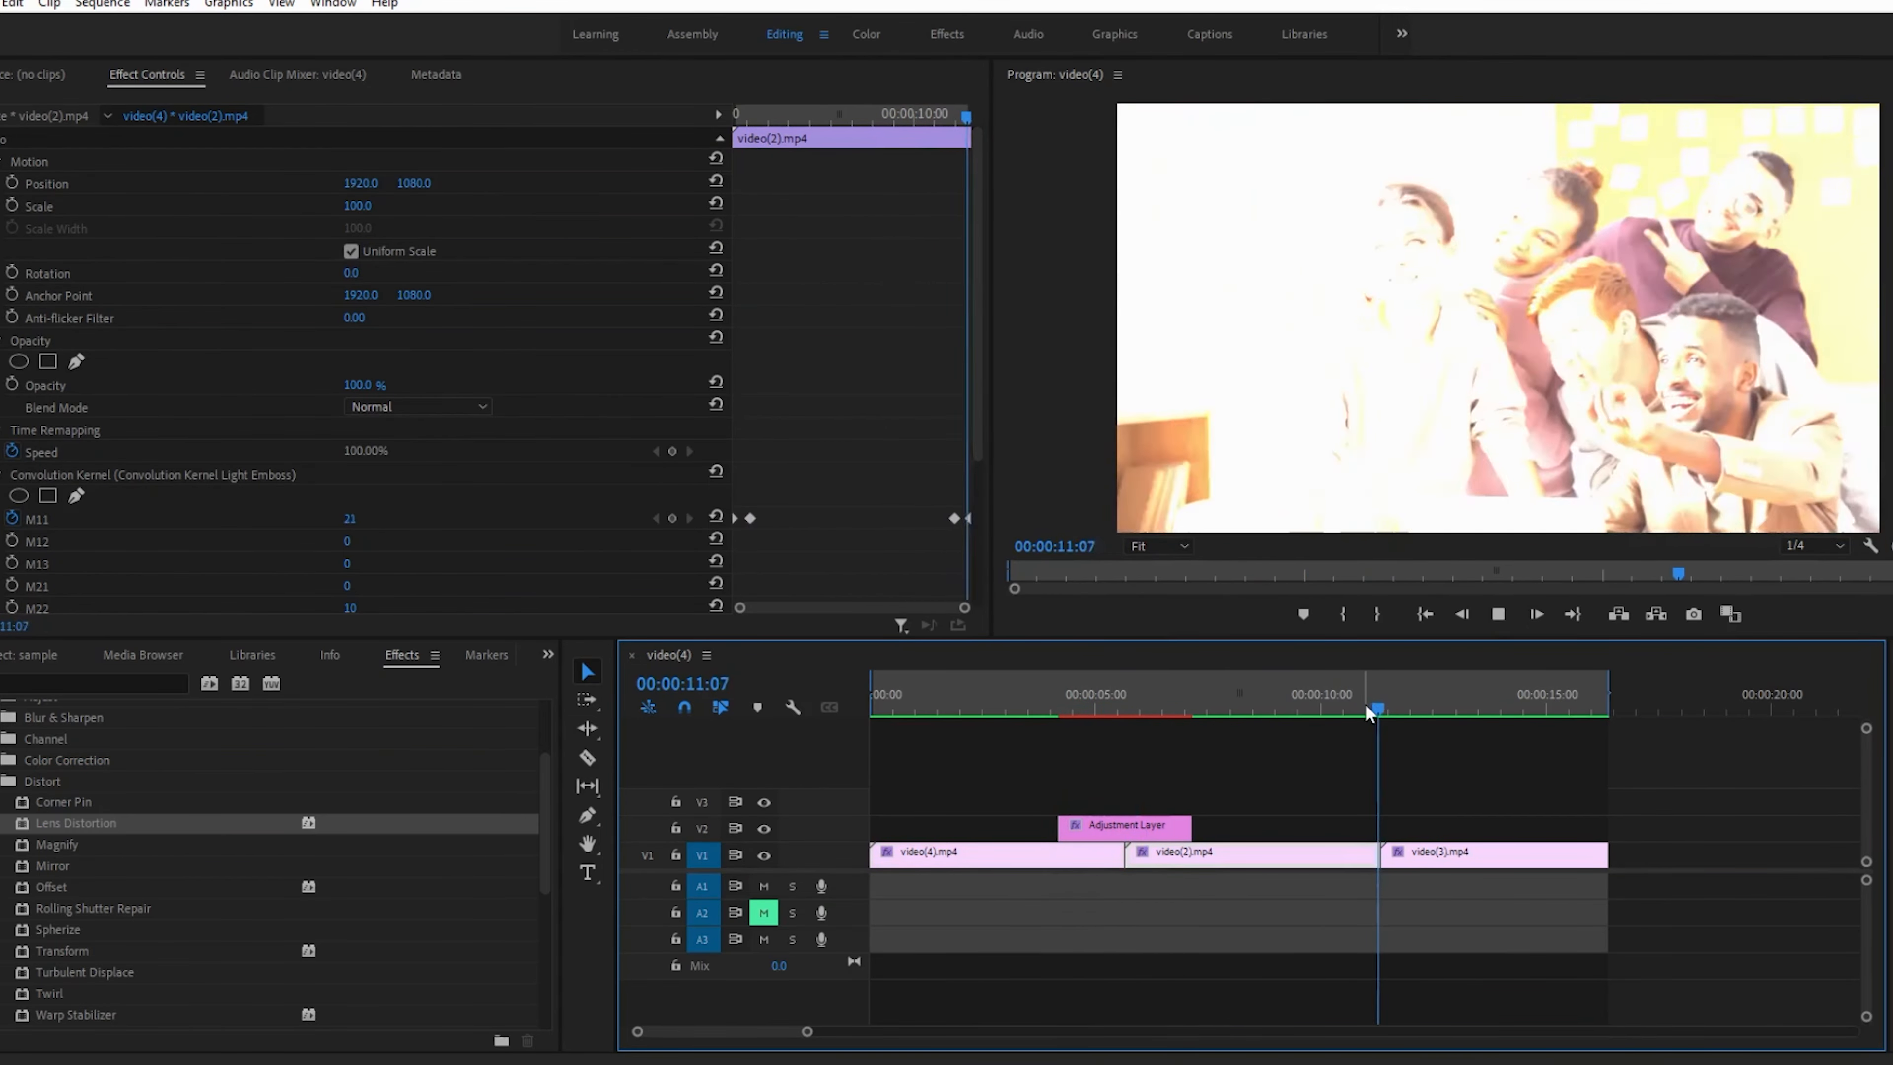
{"action": "key", "text": "space"}
{"action": "left_click", "coordinate": [1060, 698]}
{"action": "key", "text": "space"}
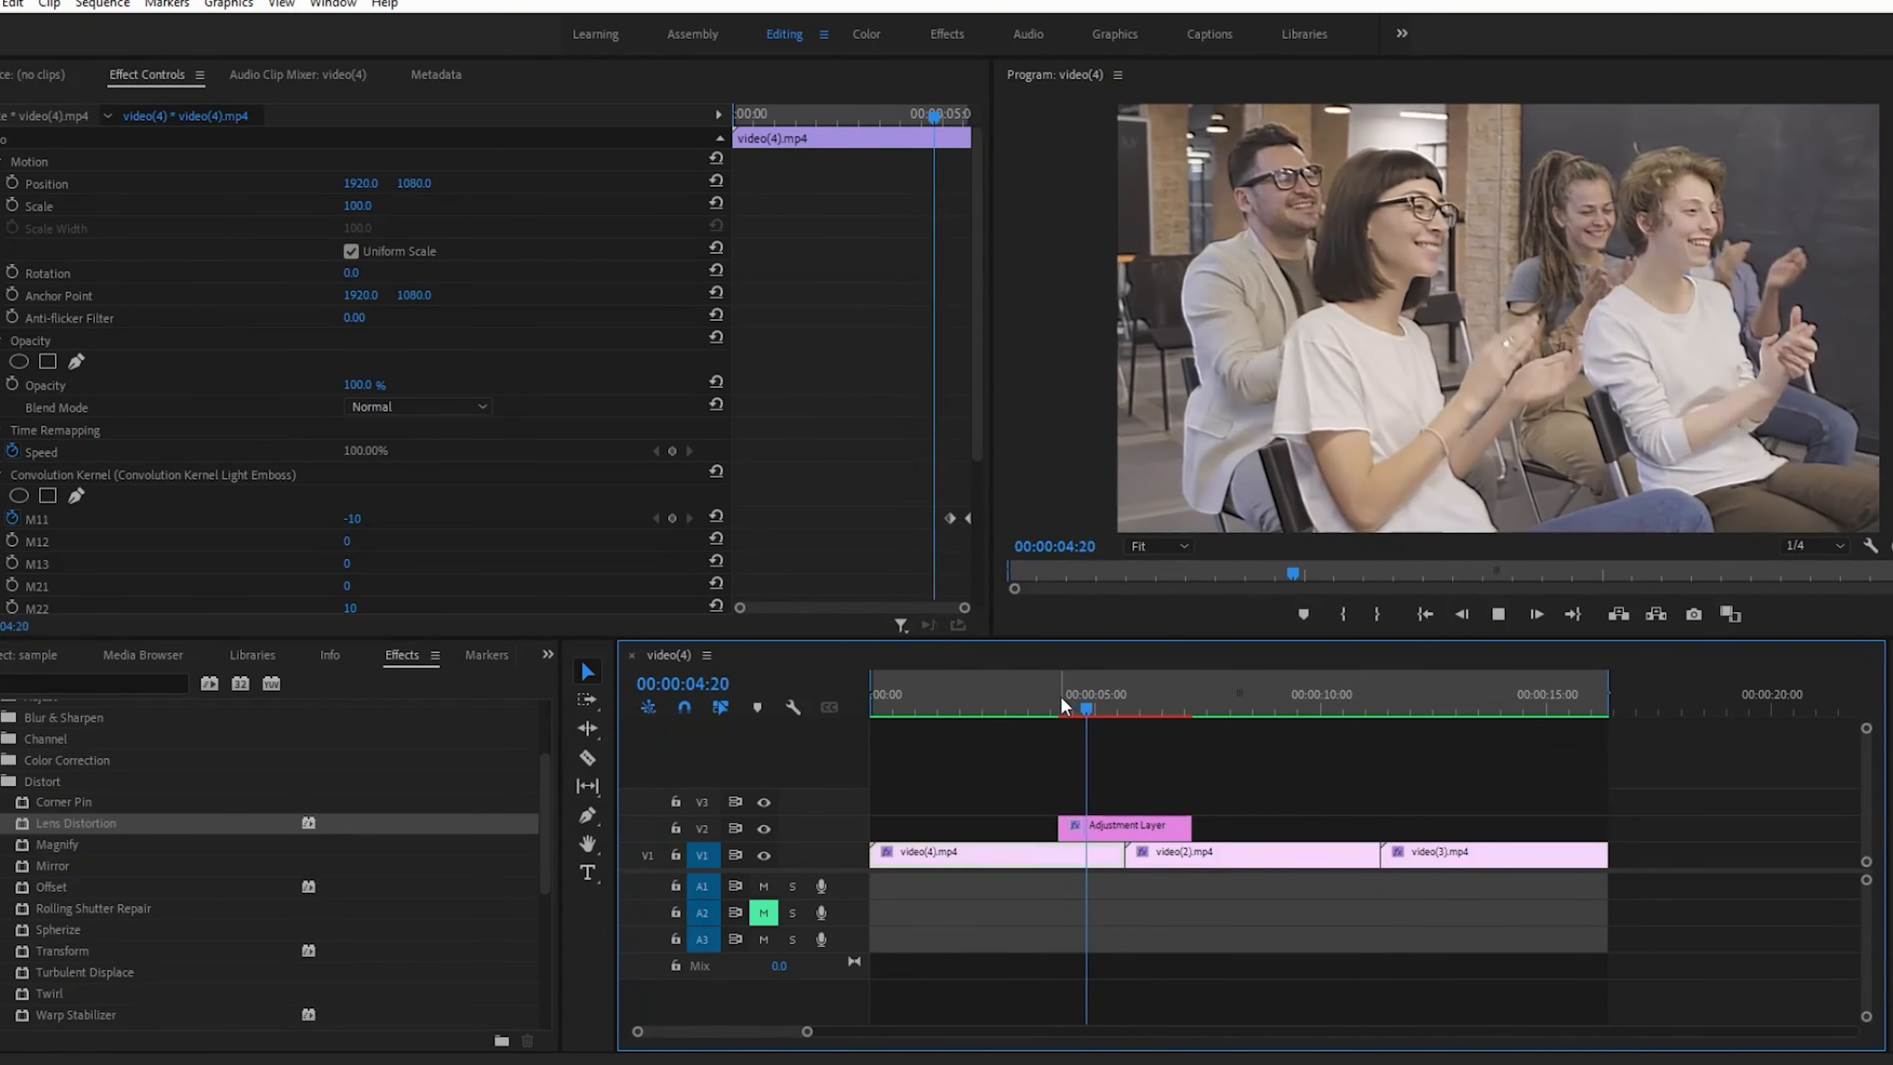
{"action": "key", "text": "space"}
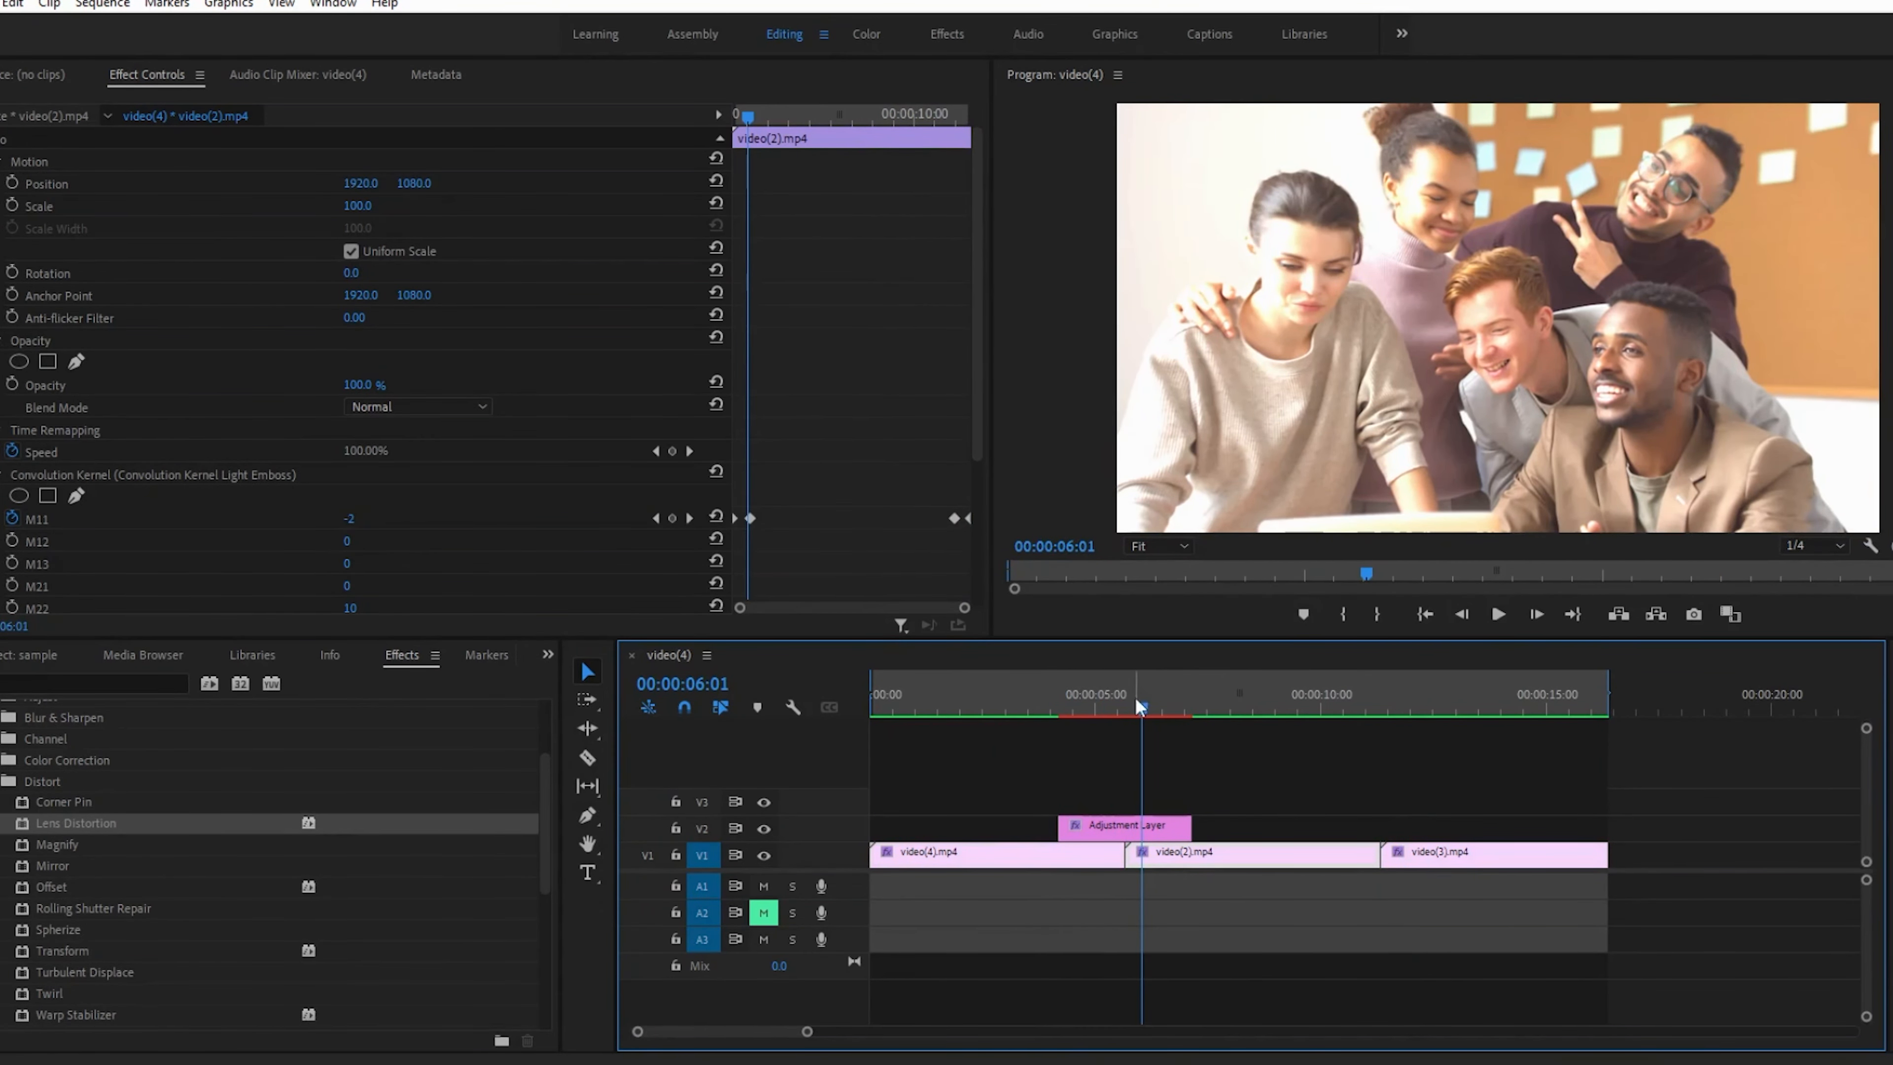
{"action": "left_click", "coordinate": [1389, 697]}
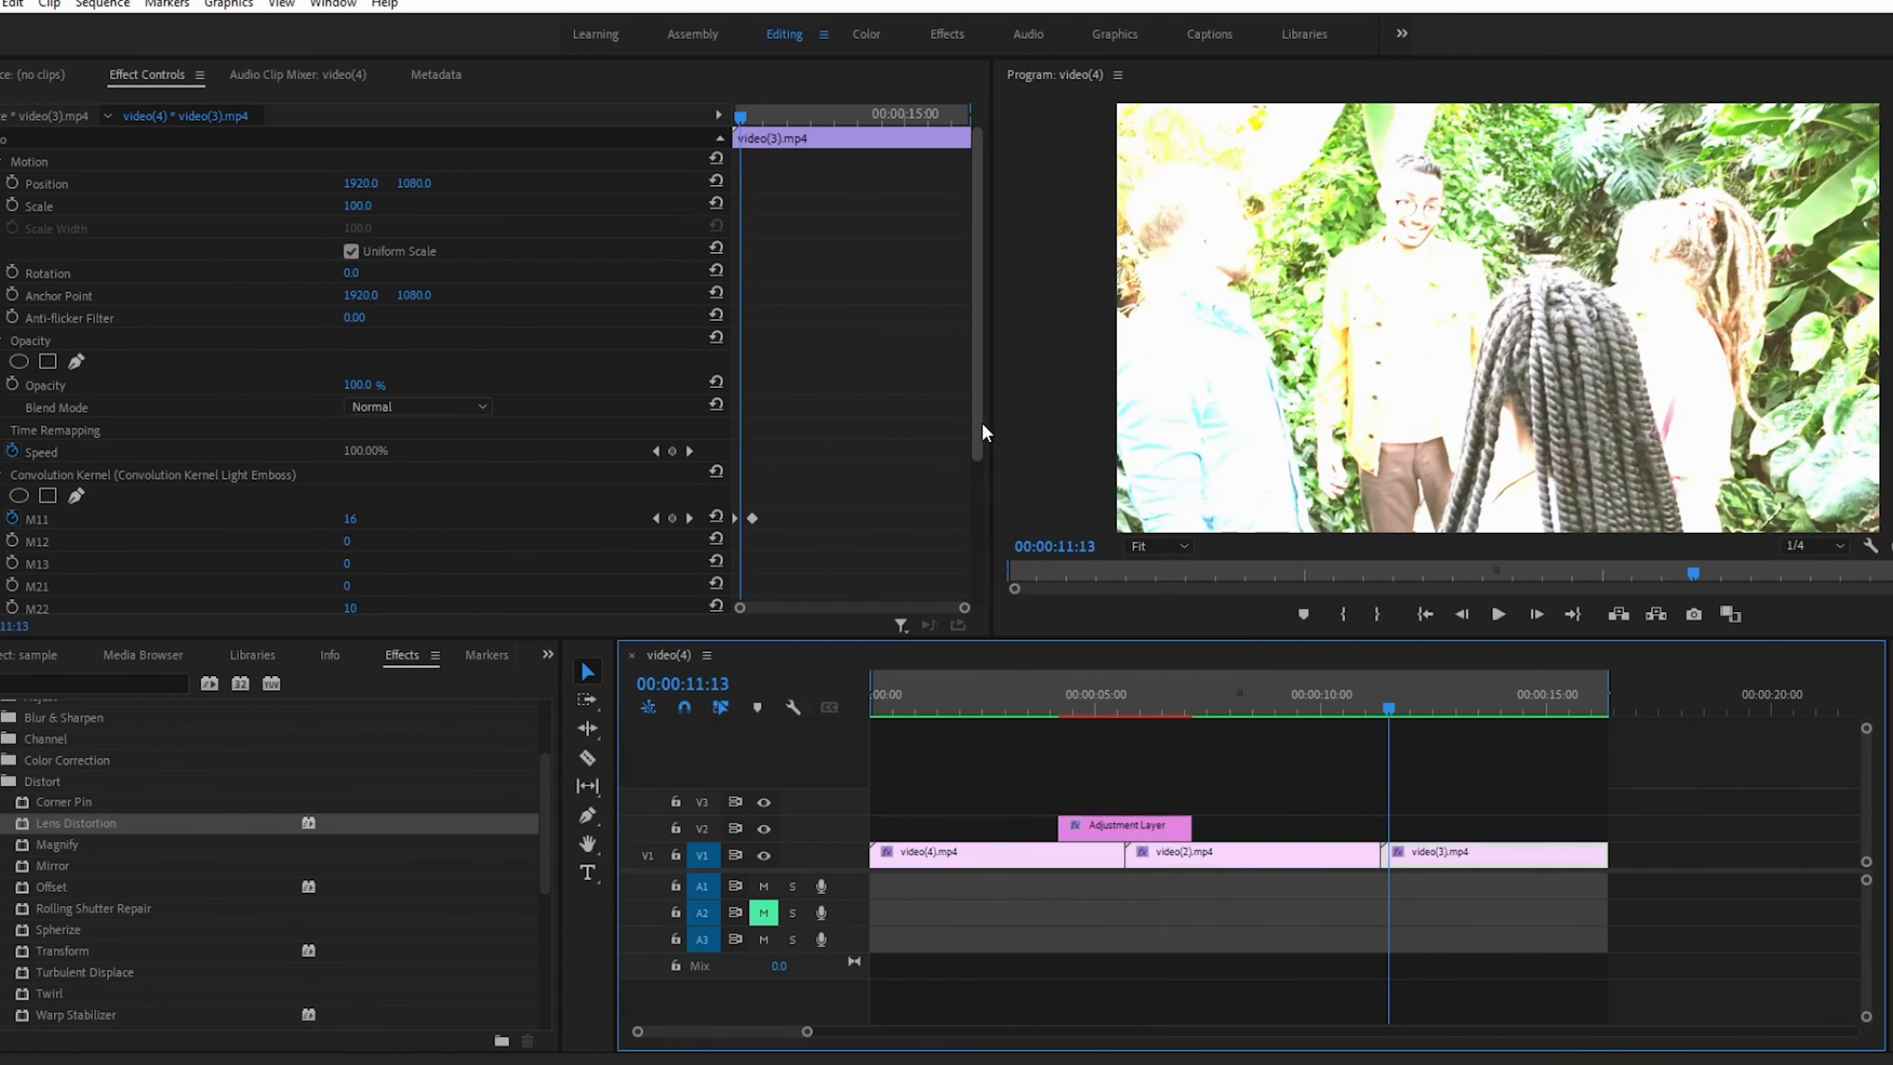
{"action": "scroll", "coordinate": [795, 526], "scroll_direction": "down", "scroll_amount": 1}
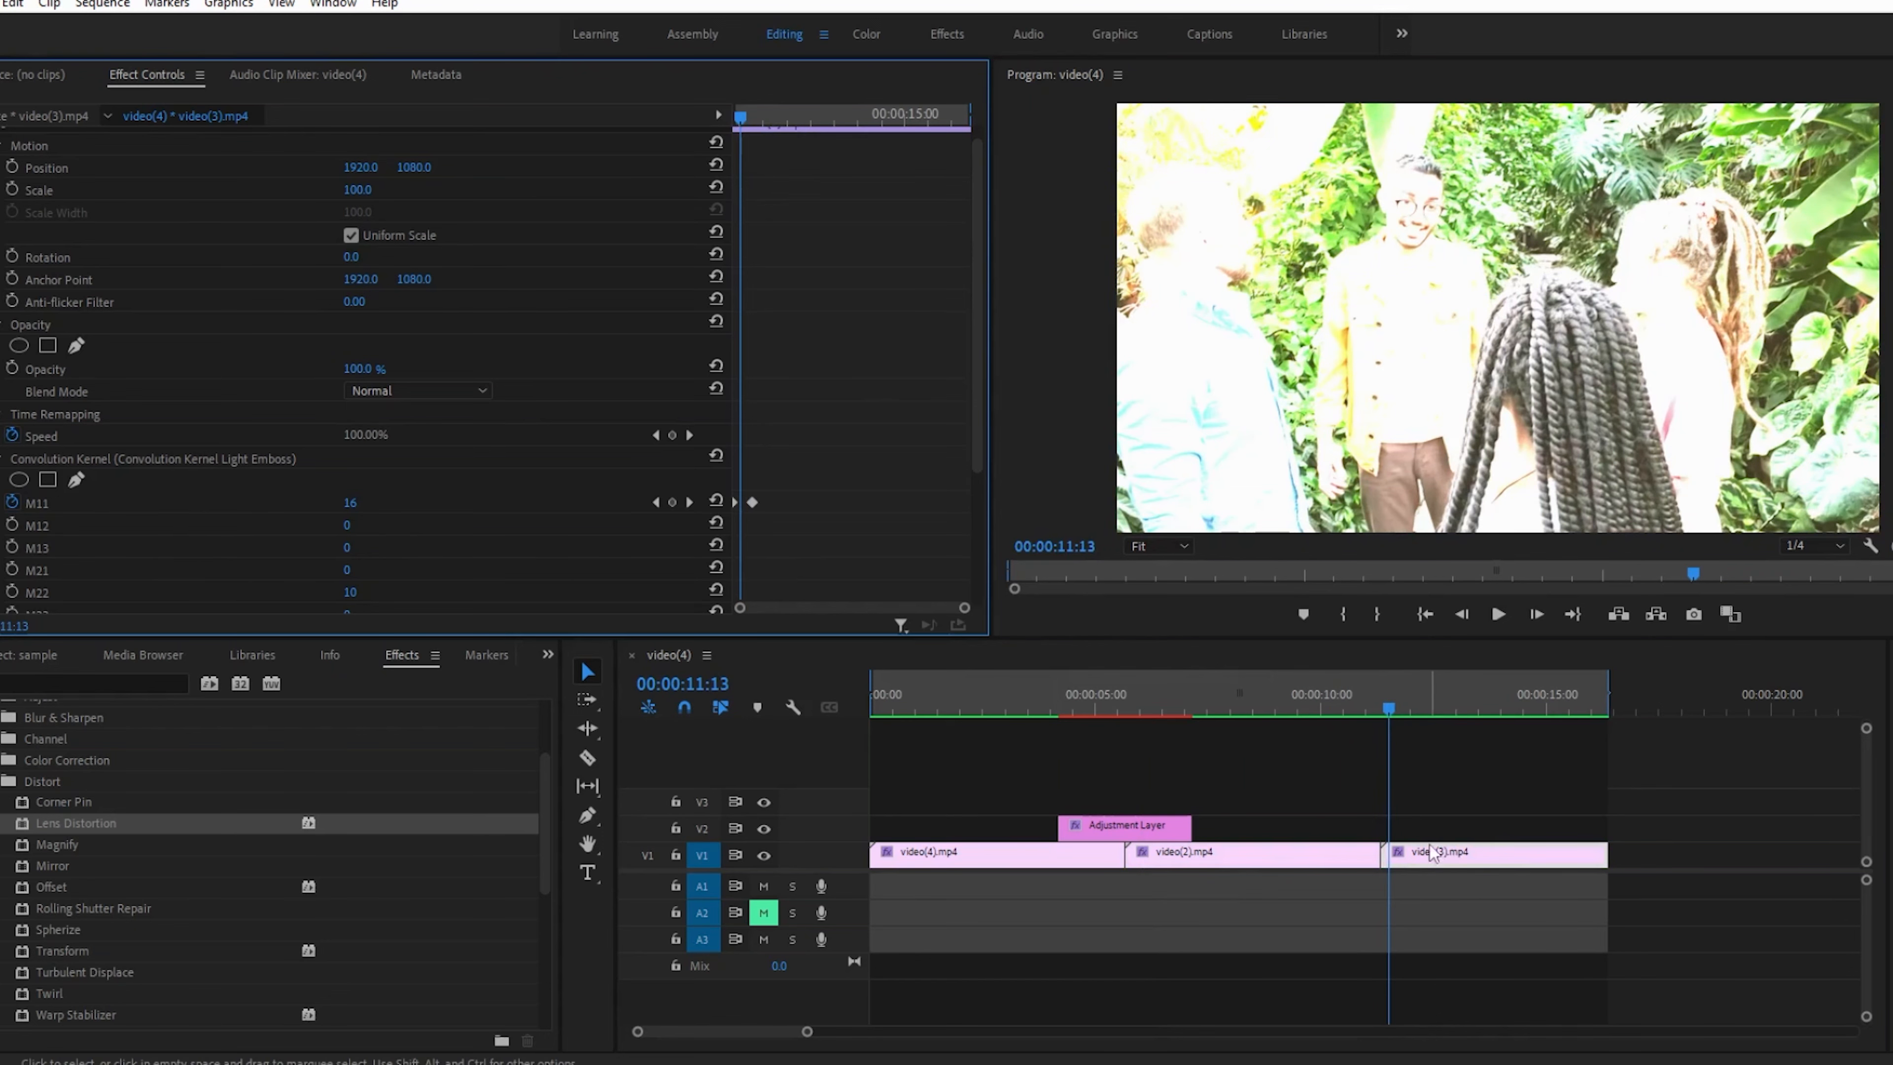
- Duplicate the adjustment layer on V2 over the cut between video(2).mp4 and video(3).mp4
{"action": "left_click", "coordinate": [1124, 690]}
{"action": "left_click", "coordinate": [1139, 824]}
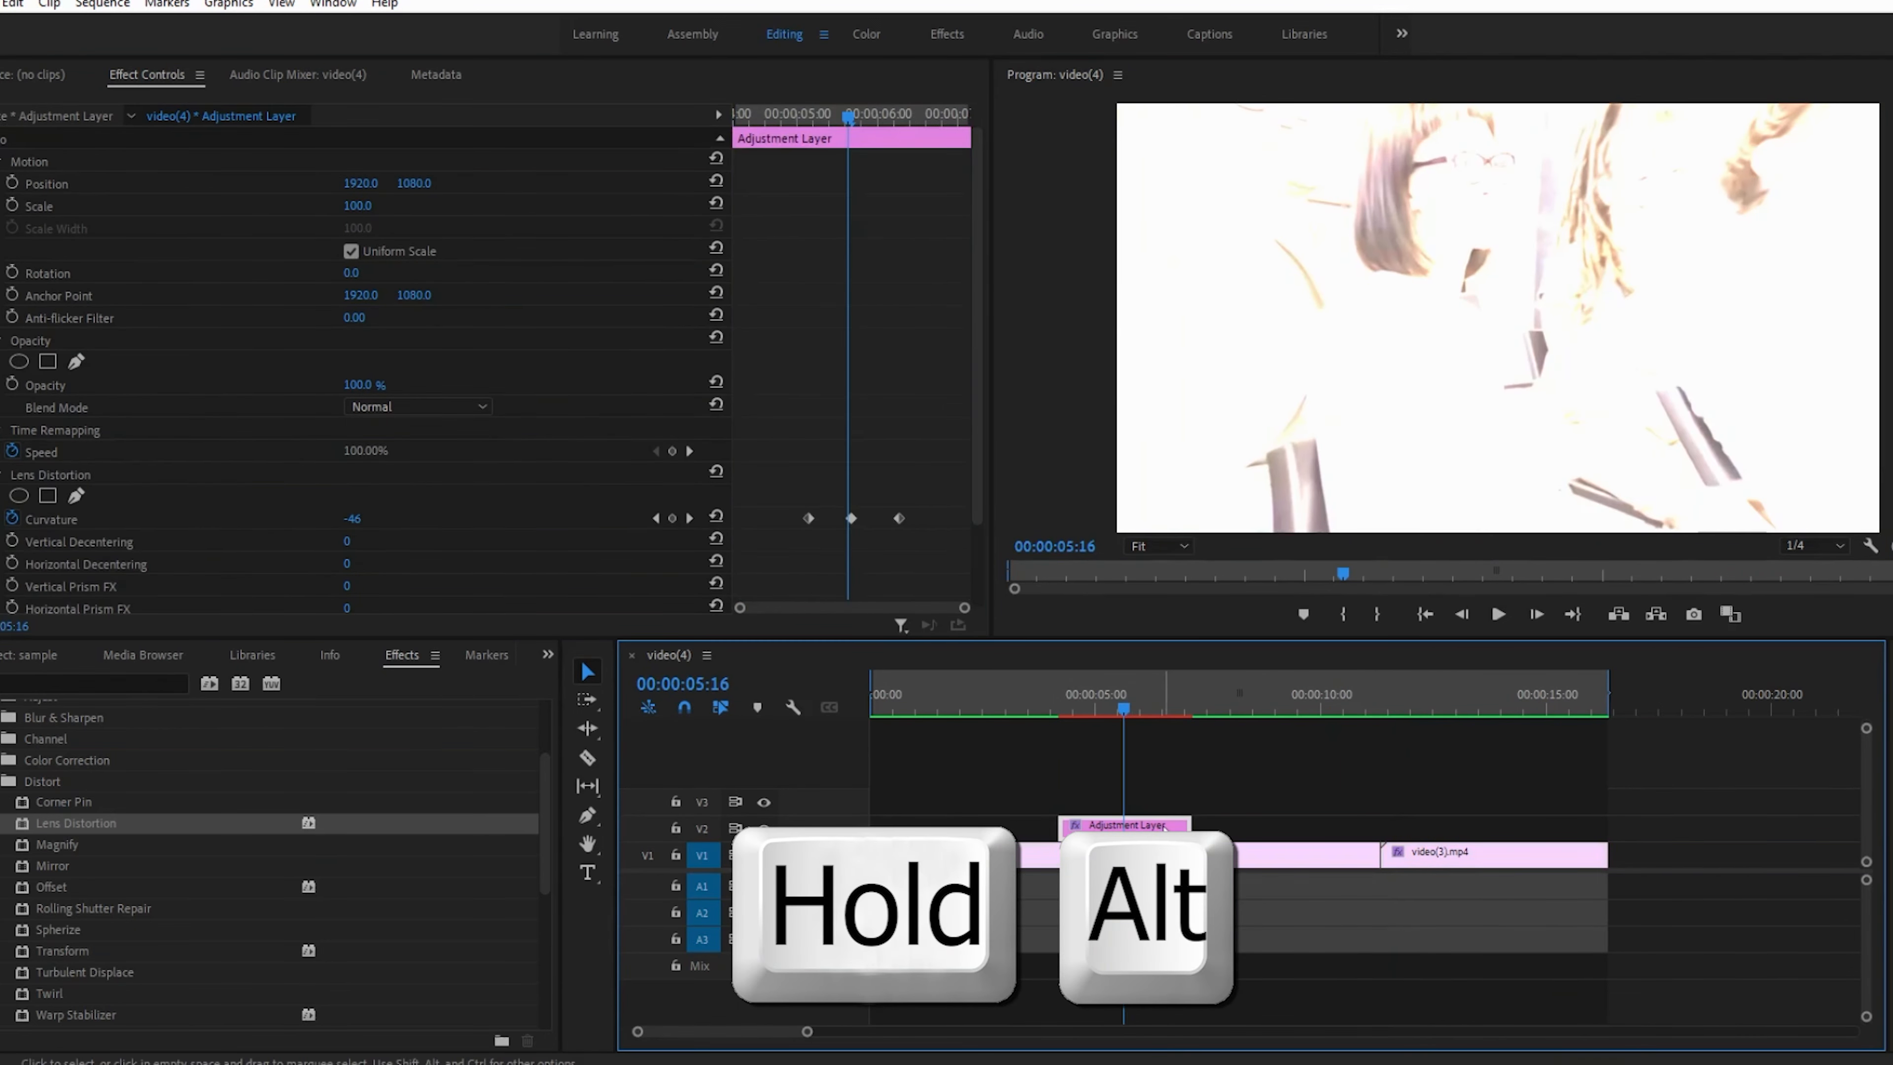
{"action": "left_click_drag", "start_coordinate": [1138, 828], "coordinate": [1382, 827]}
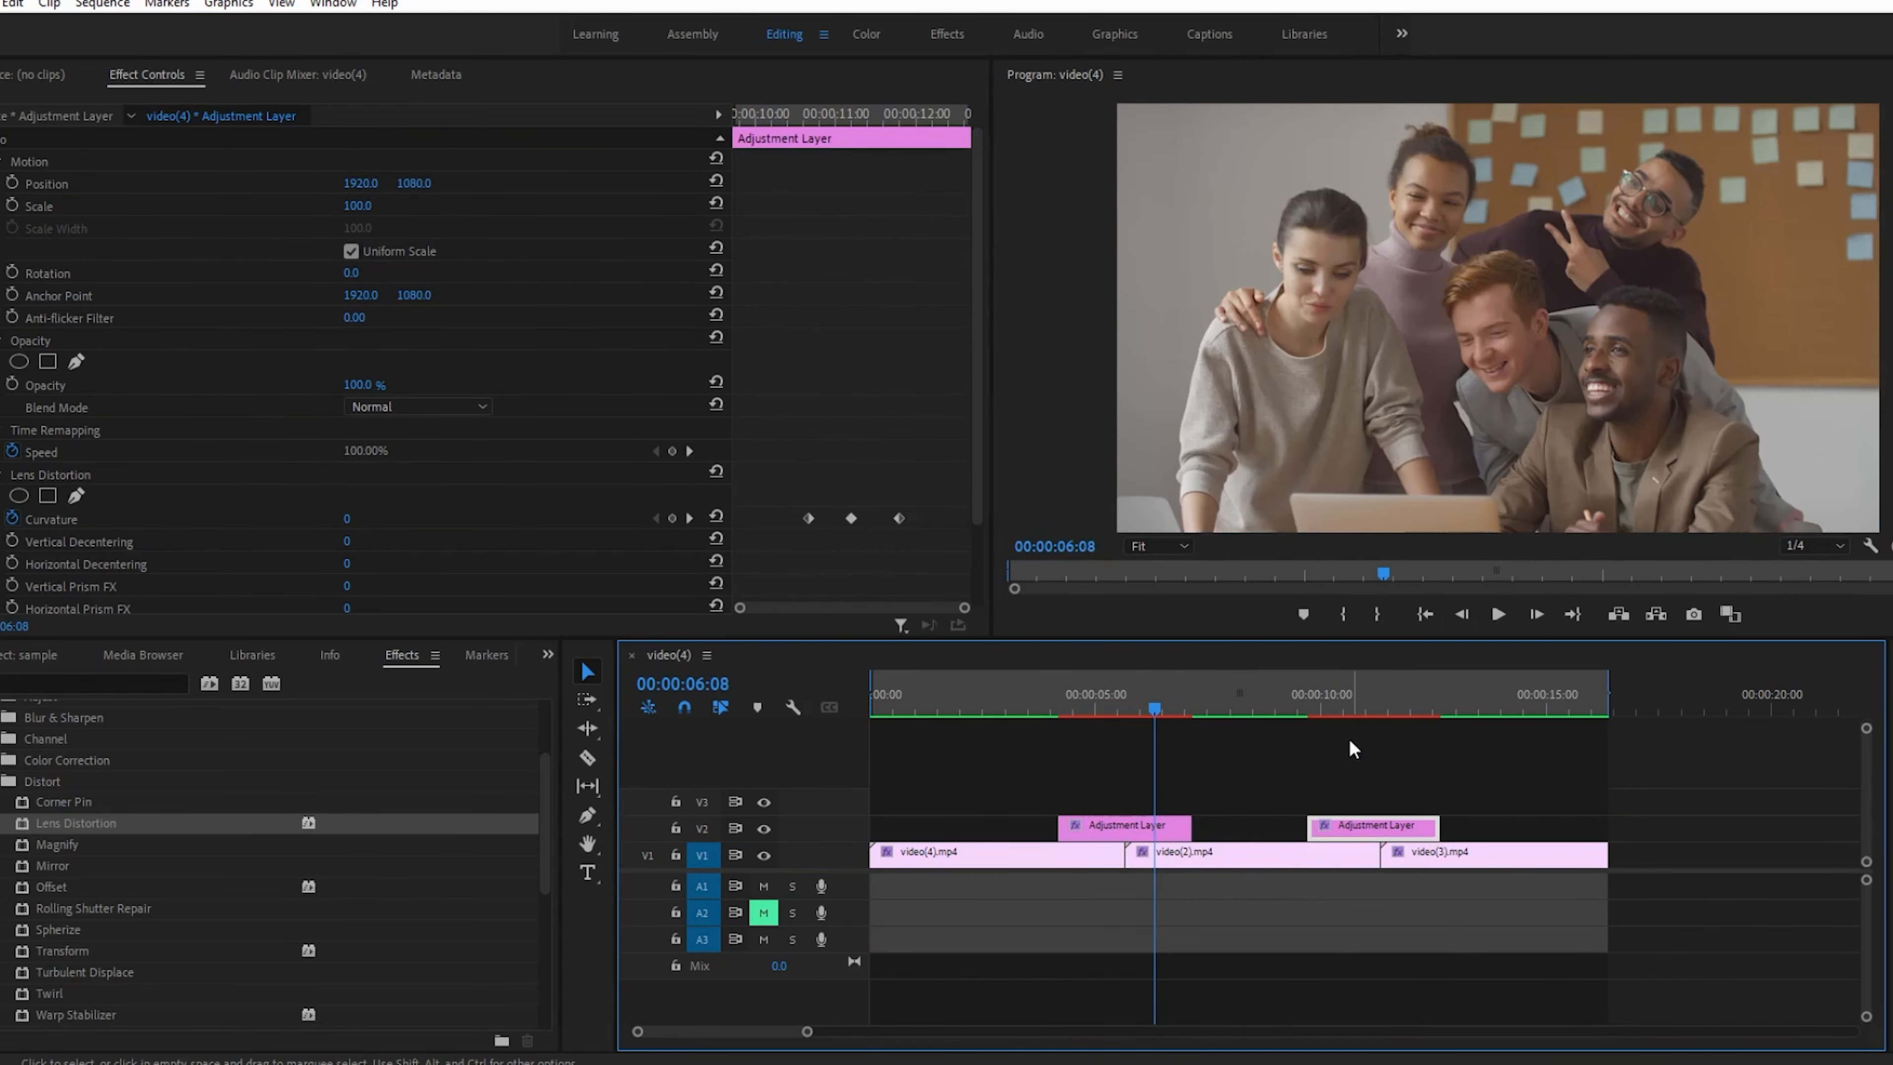
- Preview the second transition, shift the copied adjustment layer slightly toward video(3).mp4, and replay the cut
{"action": "left_click", "coordinate": [1325, 708]}
{"action": "key", "text": "space"}
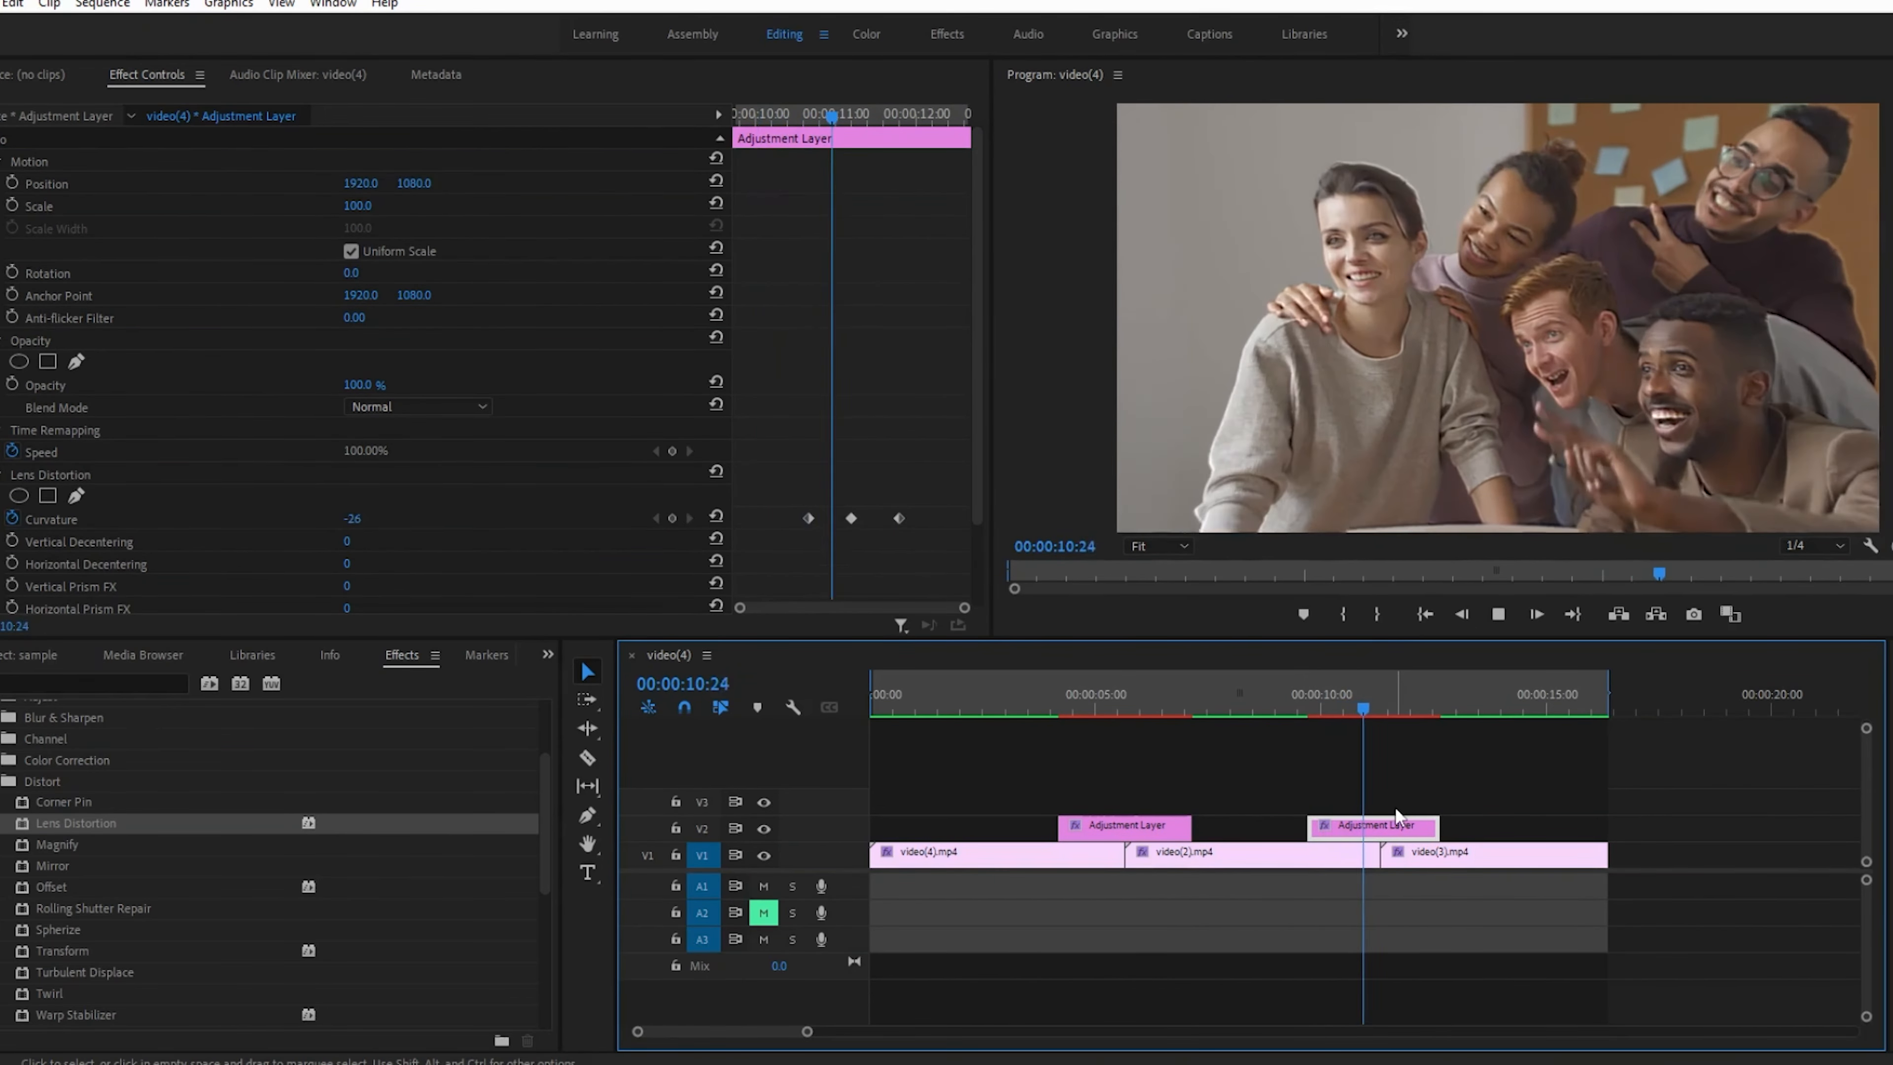
{"action": "key", "text": "space"}
{"action": "left_click_drag", "start_coordinate": [1393, 833], "coordinate": [1409, 835]}
{"action": "left_click_drag", "start_coordinate": [1354, 713], "coordinate": [1344, 693]}
{"action": "key", "text": "space"}
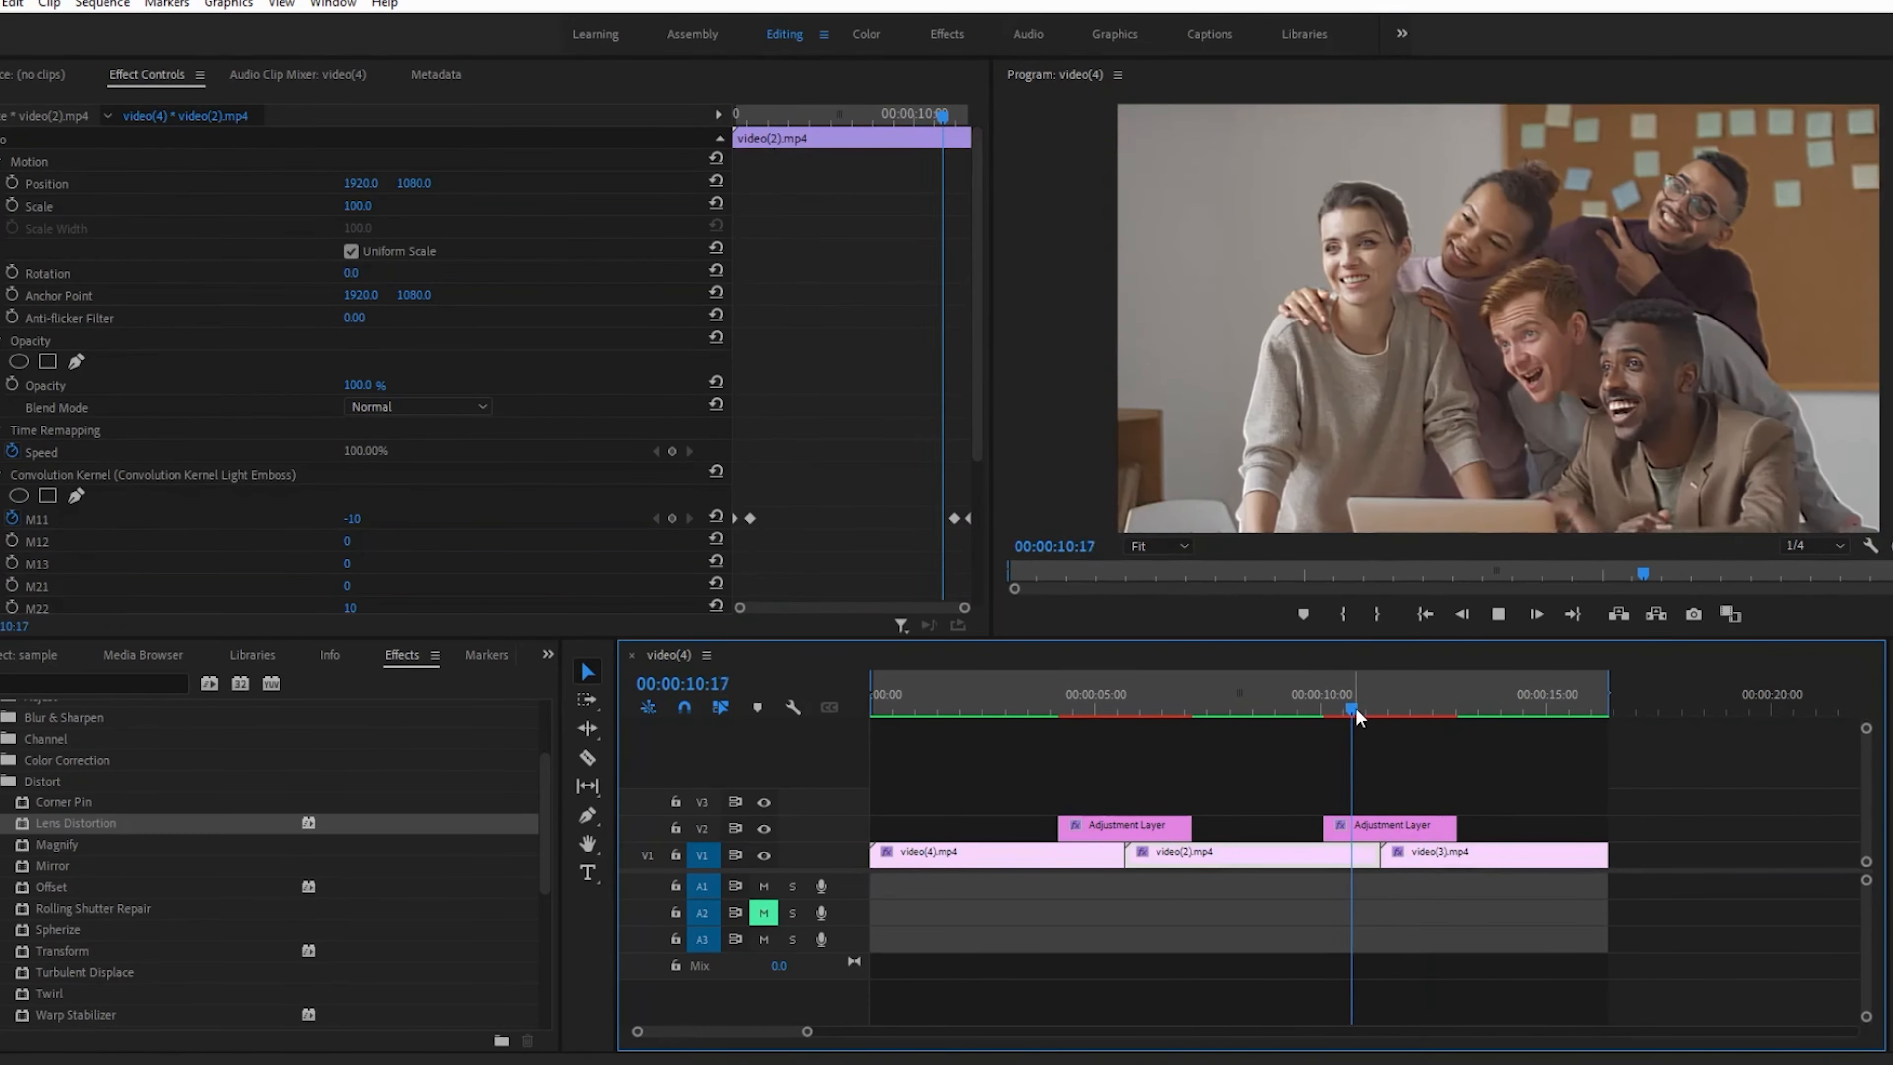
- Shift the third Curvature keyframe on the second adjustment layer slightly earlier and replay the cut into video(3).mp4
{"action": "key", "text": "space"}
{"action": "left_click", "coordinate": [1371, 825]}
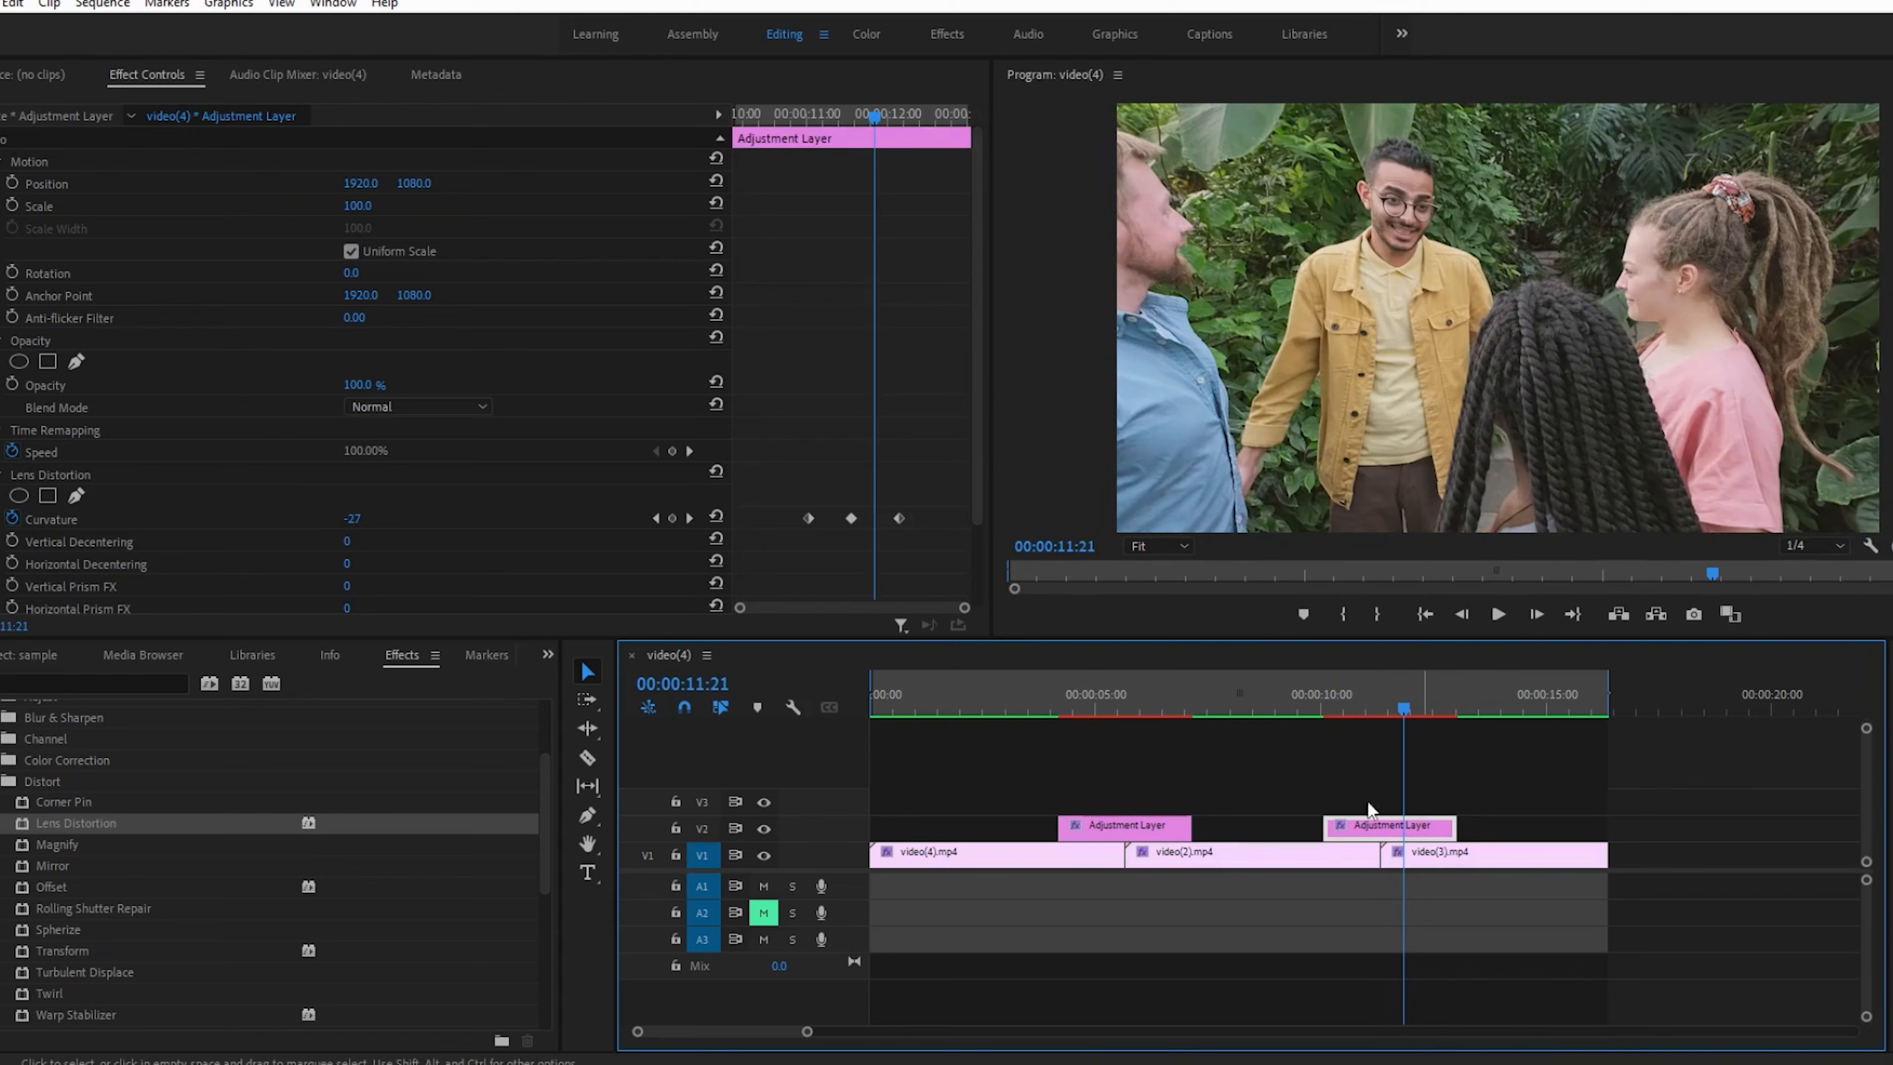
{"action": "left_click", "coordinate": [888, 518]}
{"action": "left_click", "coordinate": [1378, 695]}
{"action": "key", "text": "space"}
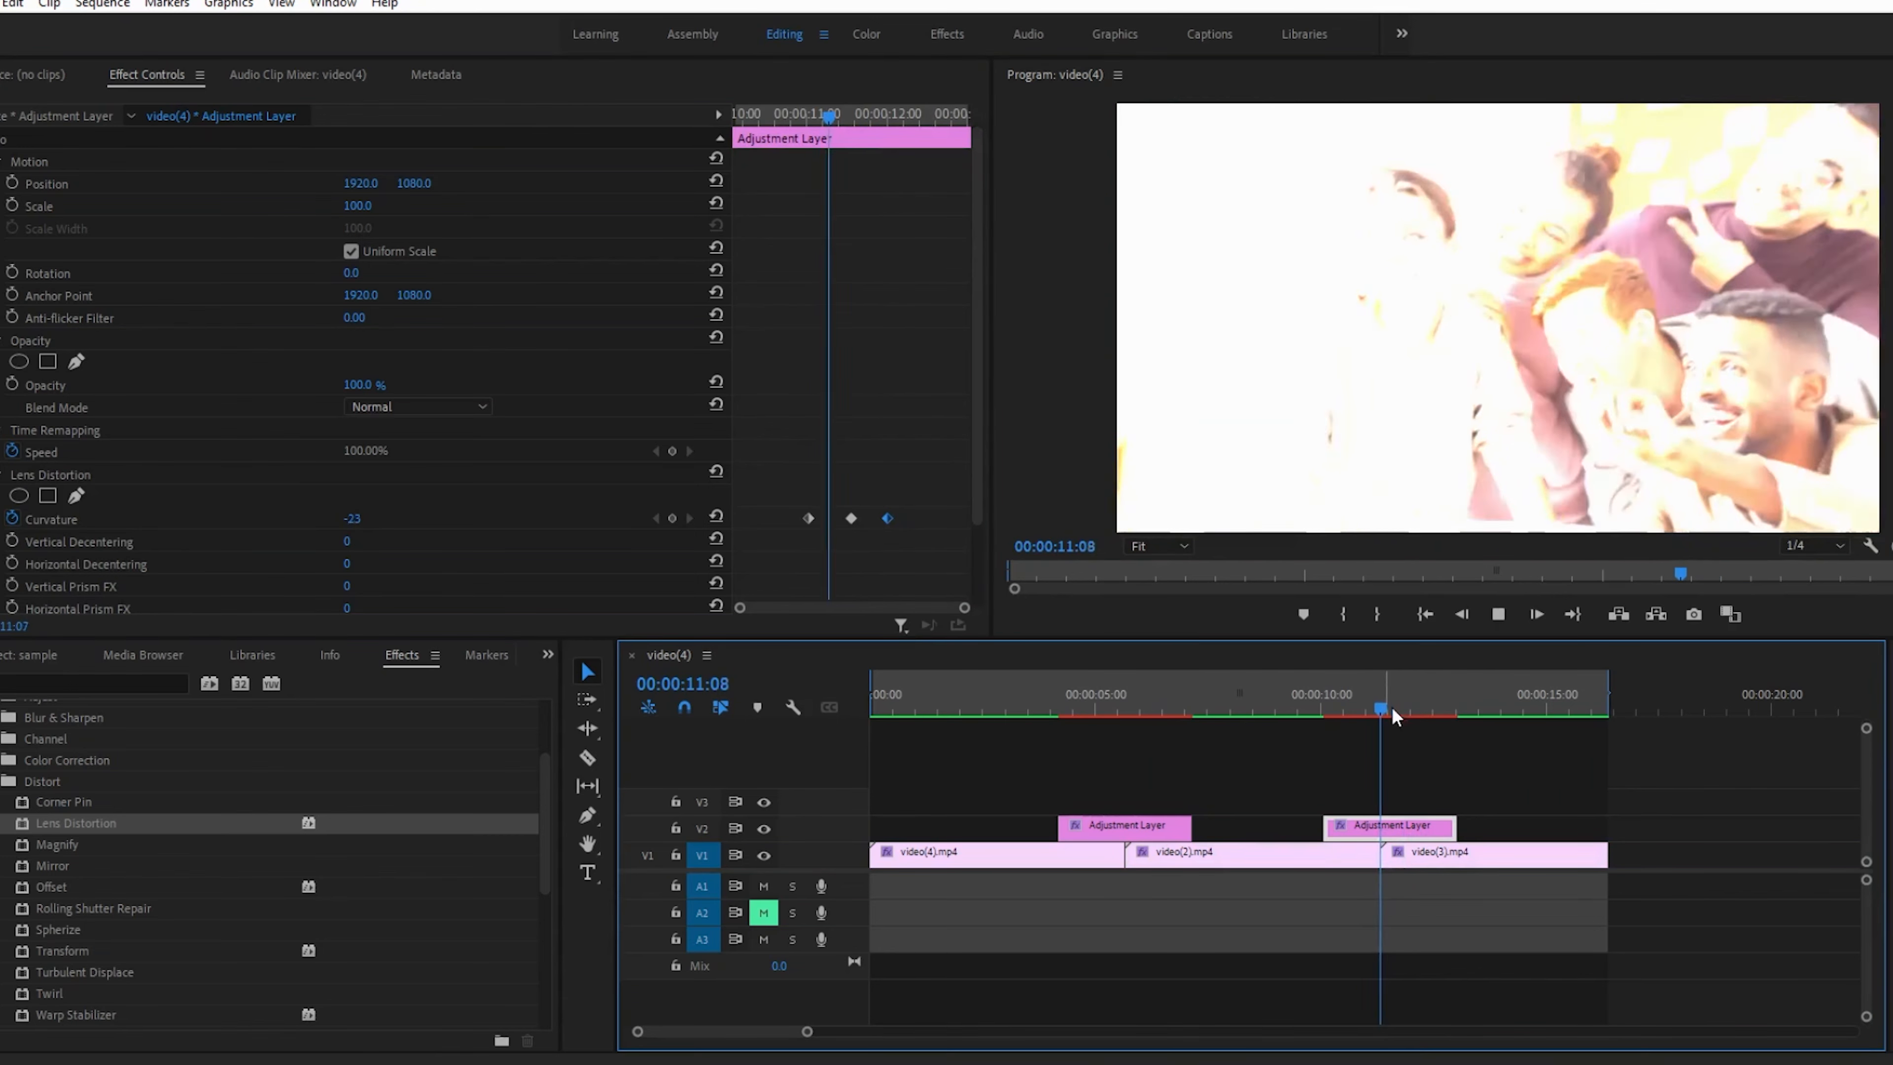
{"action": "left_click_drag", "start_coordinate": [1373, 697], "coordinate": [1385, 732]}
- Shift the second adjustment layer slightly earlier toward video(2).mp4, replay the transition, and clear the selection
{"action": "mouse_move", "coordinate": [1421, 826]}
{"action": "left_mouse_down"}
{"action": "mouse_move", "coordinate": [1397, 841]}
{"action": "mouse_move", "coordinate": [1412, 830]}
{"action": "left_mouse_up"}
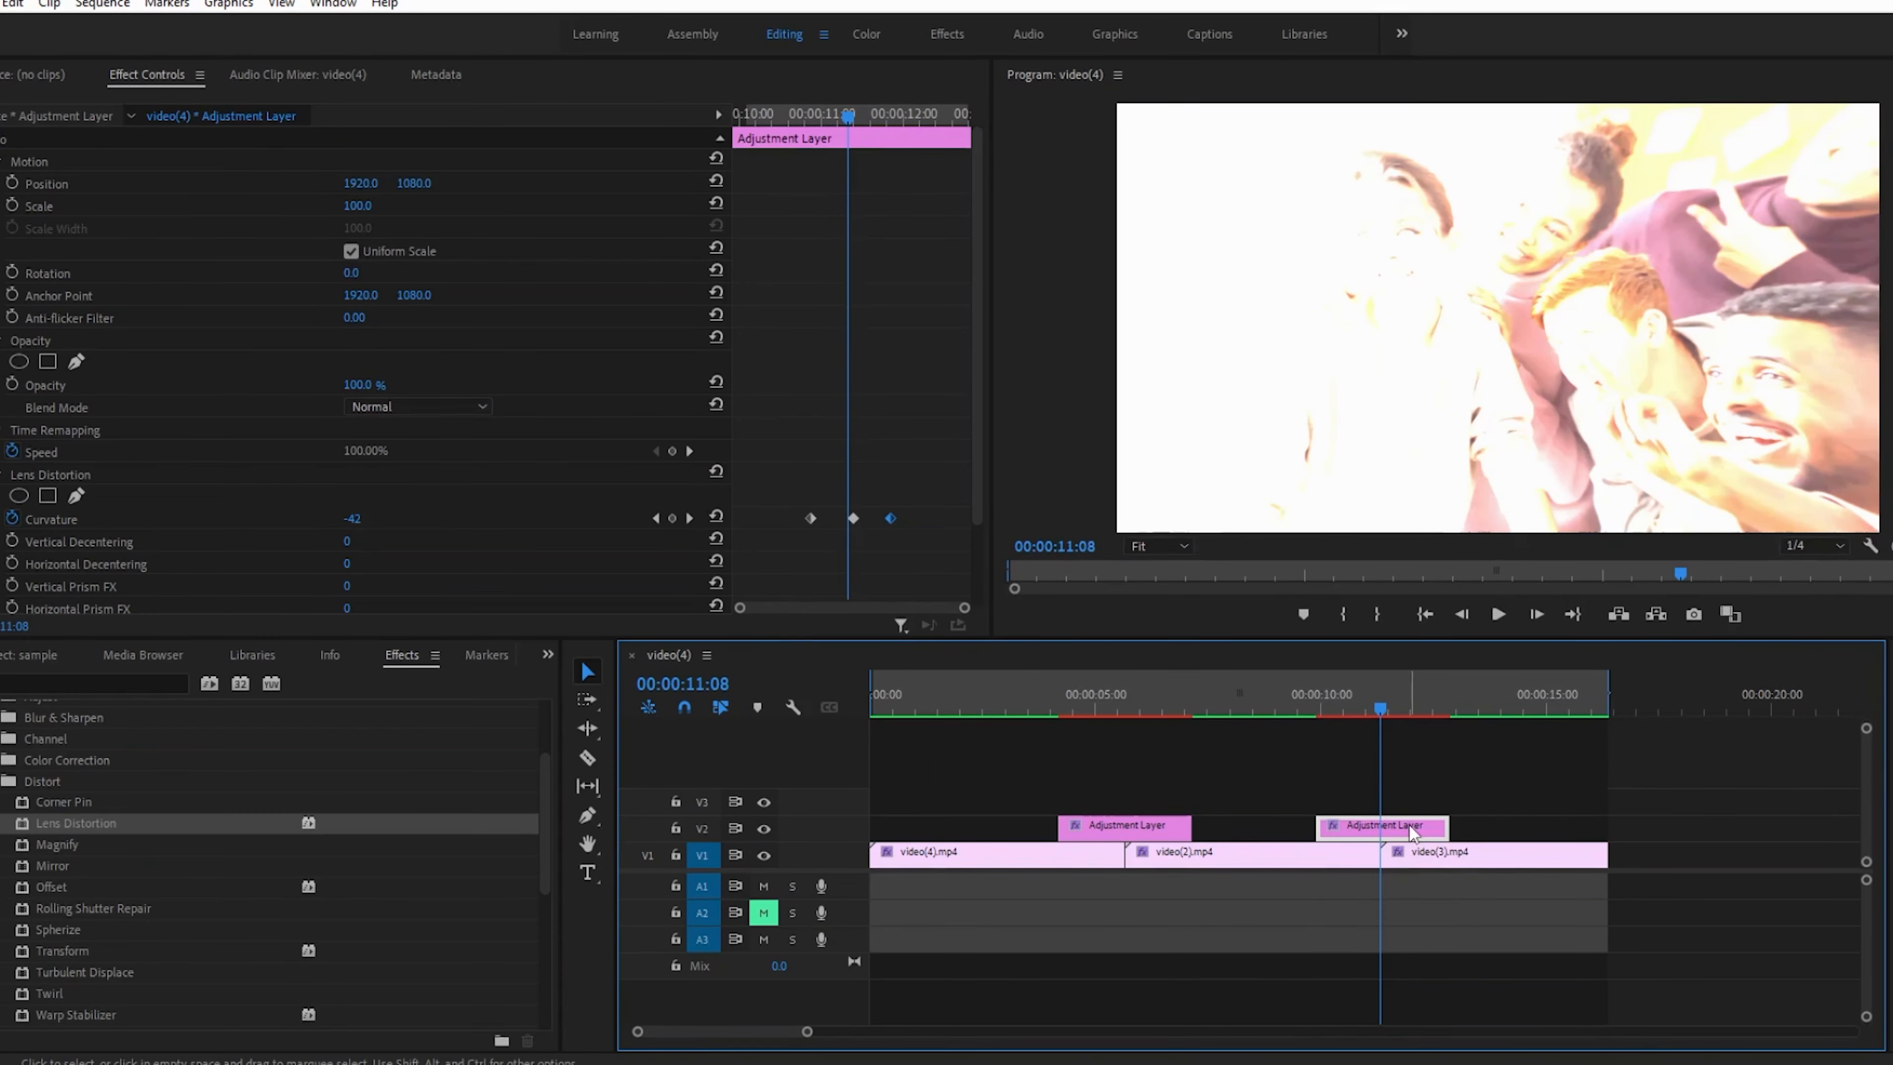
{"action": "left_click", "coordinate": [1332, 695]}
{"action": "key", "text": "space"}
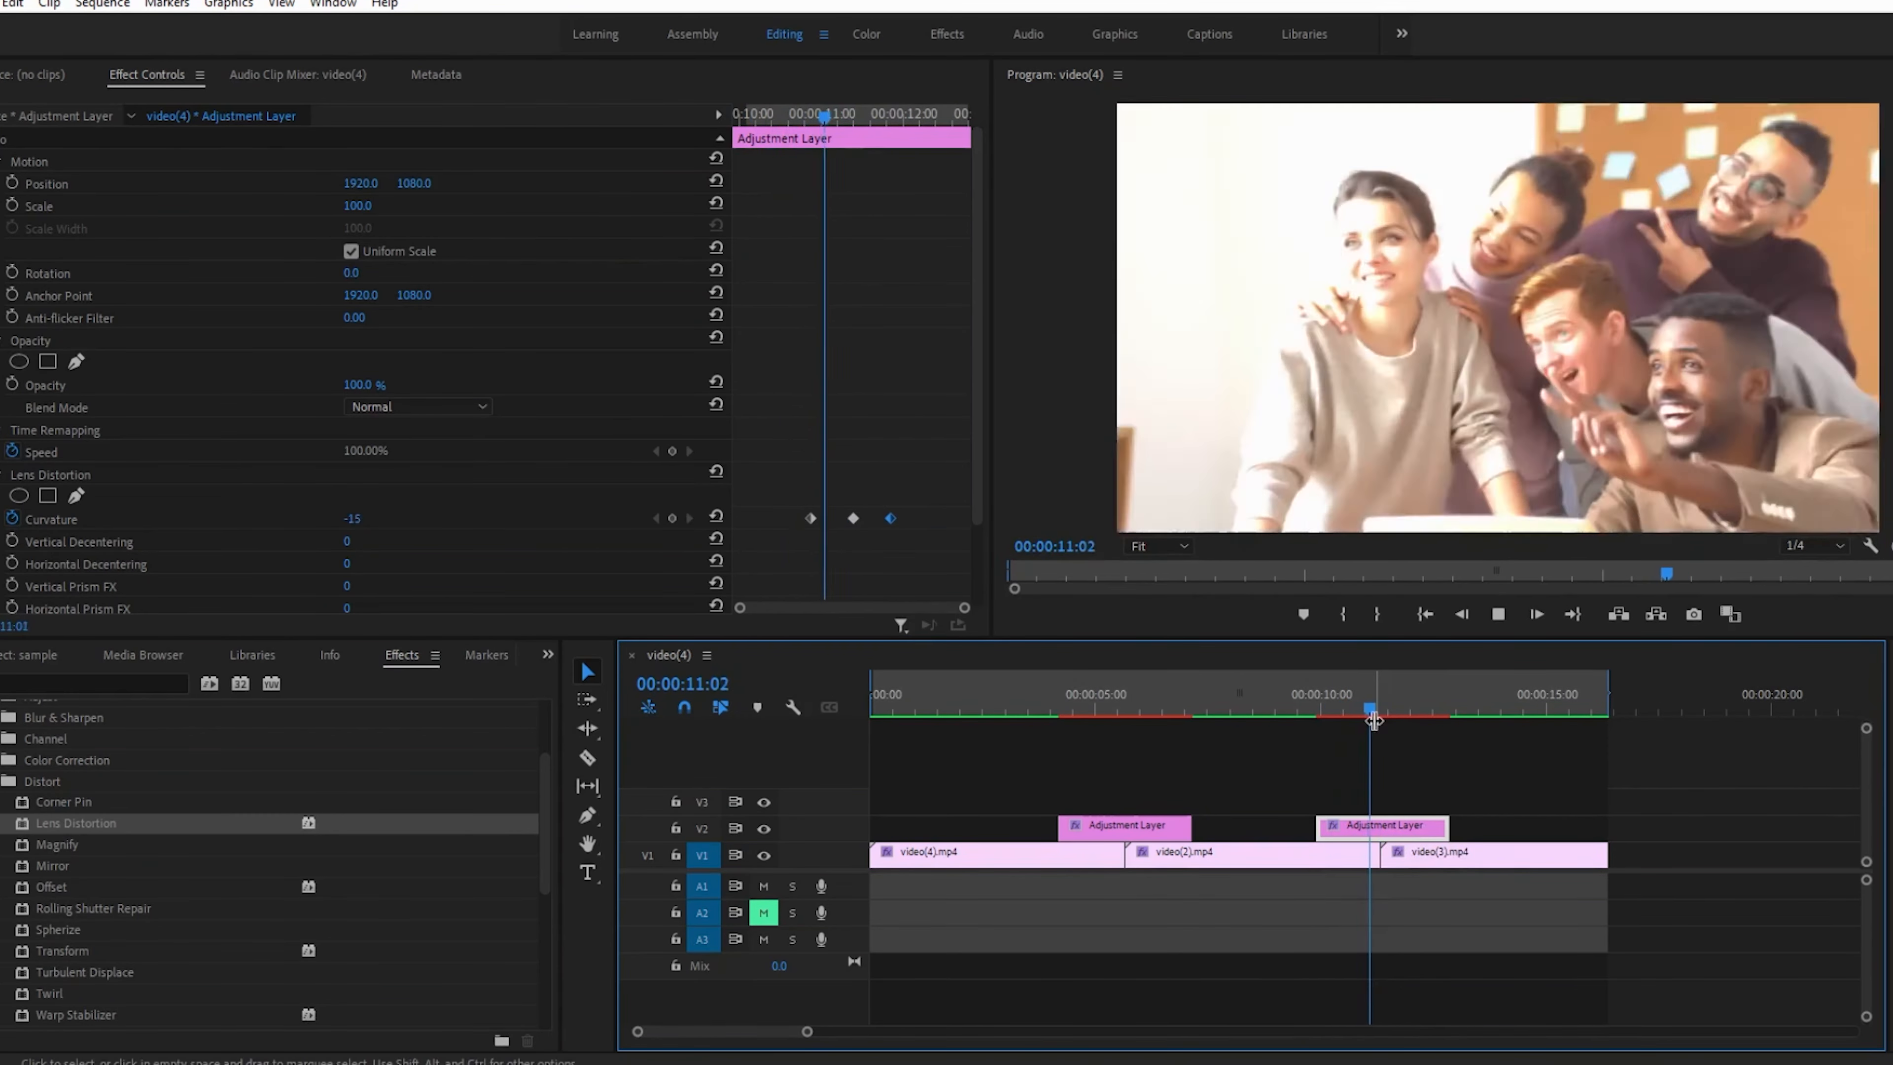
{"action": "left_click", "coordinate": [1498, 614]}
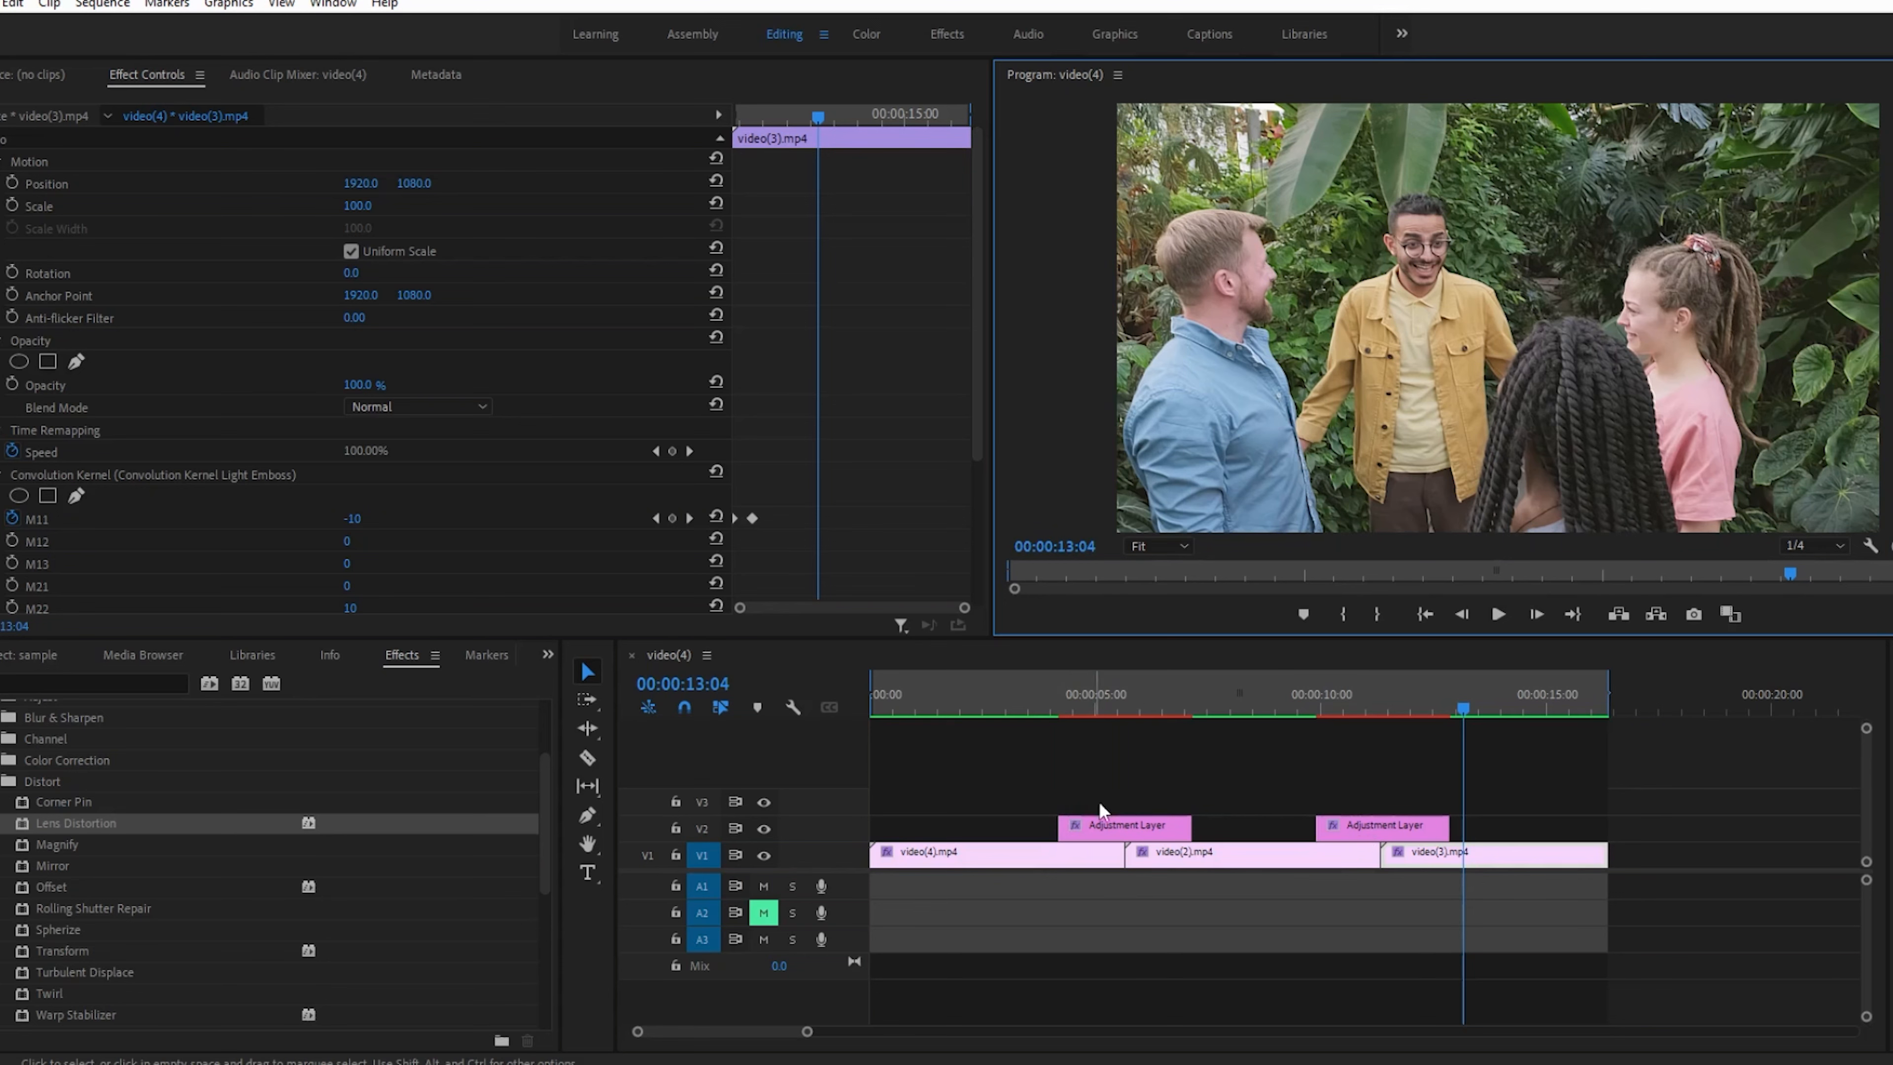
{"action": "left_click", "coordinate": [1192, 932]}
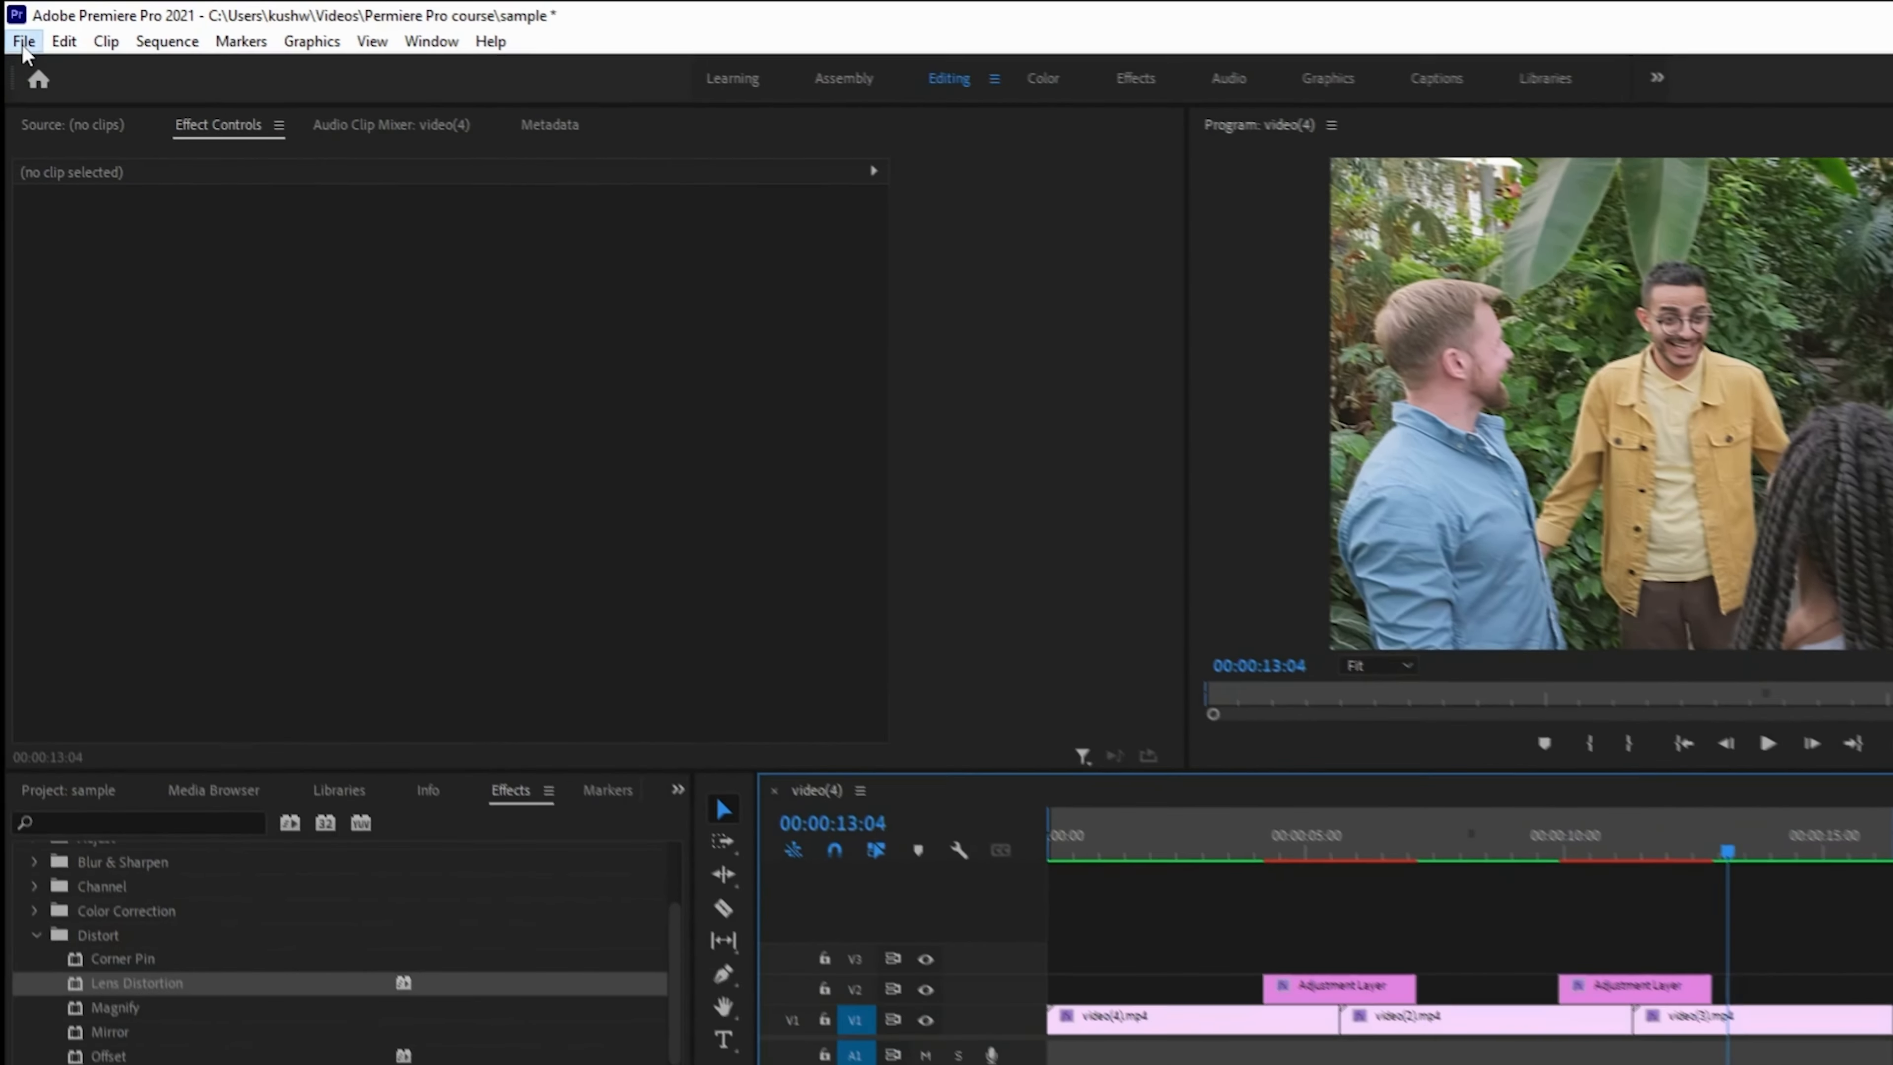
- Create a 3840 x 2160, 25 fps Color Matte in red (FF0000) and show it among the project items
{"action": "left_click", "coordinate": [0, 1]}
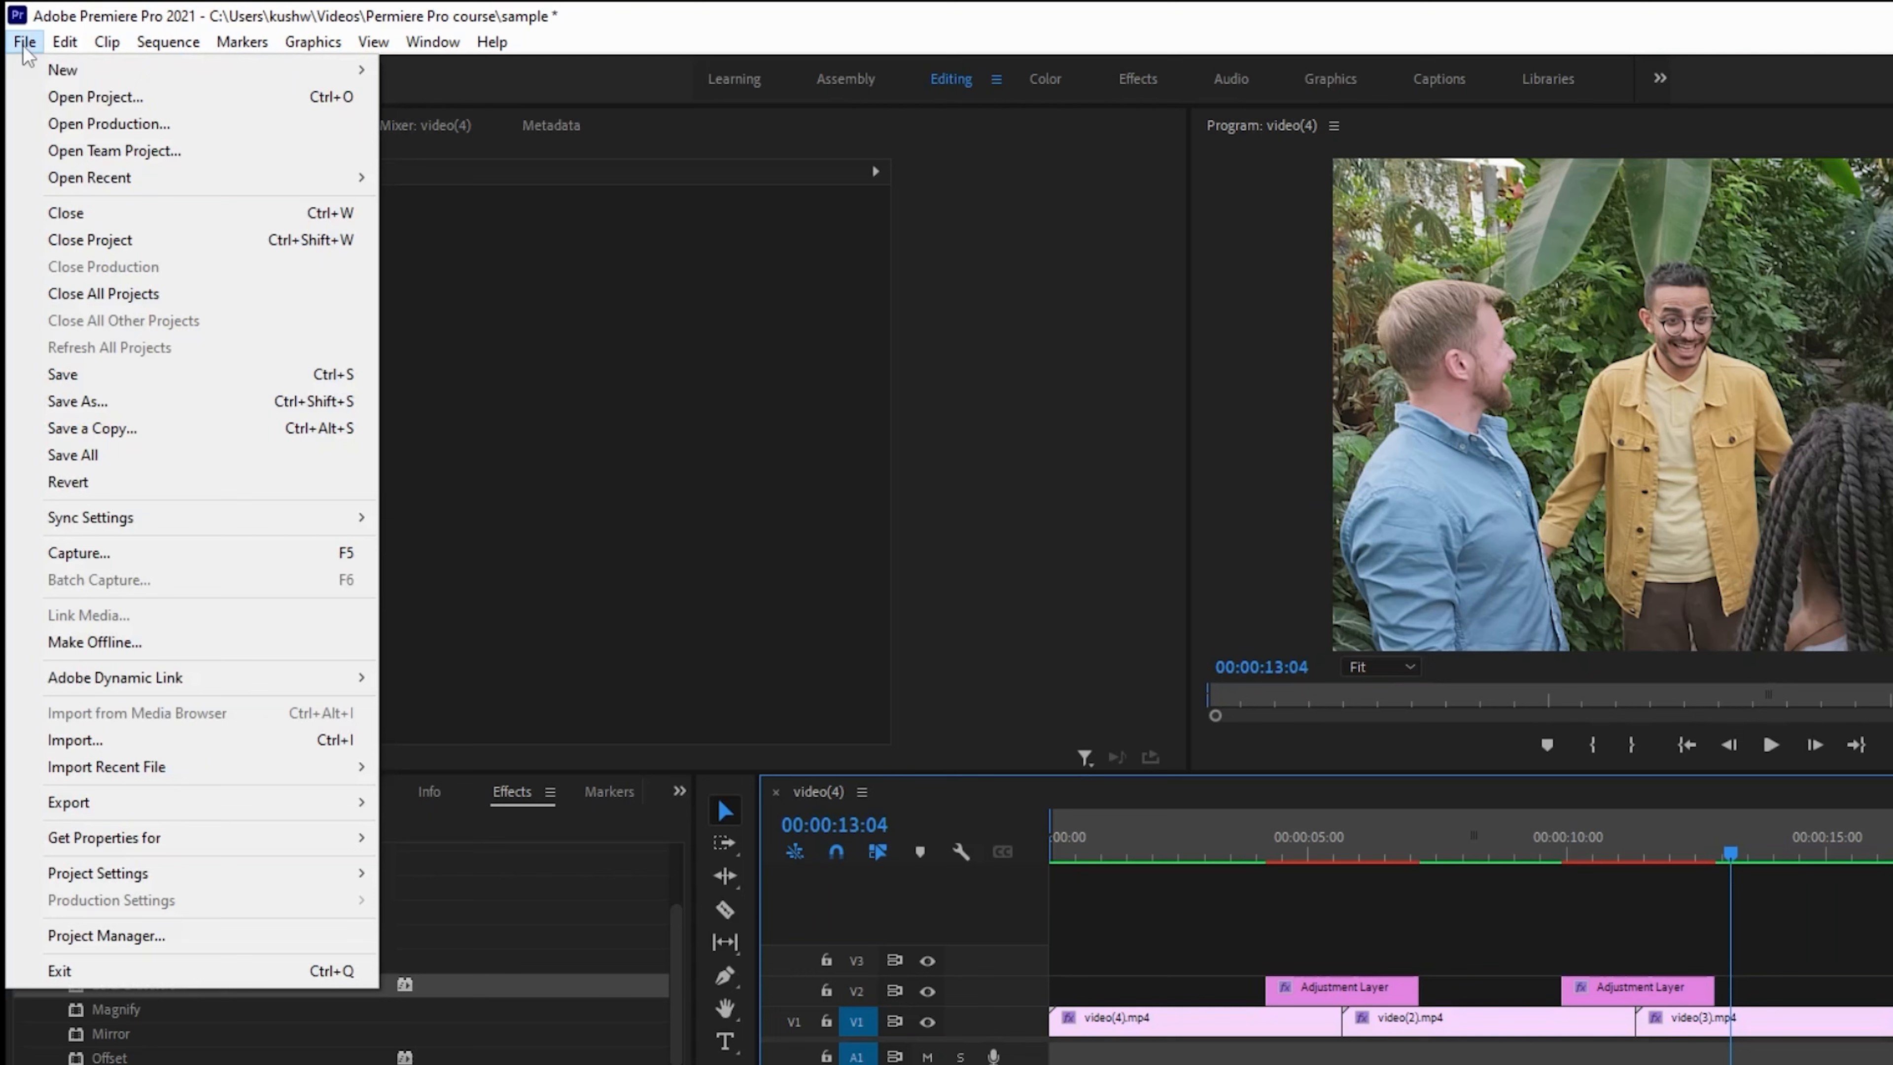
{"action": "mouse_move", "coordinate": [67, 74]}
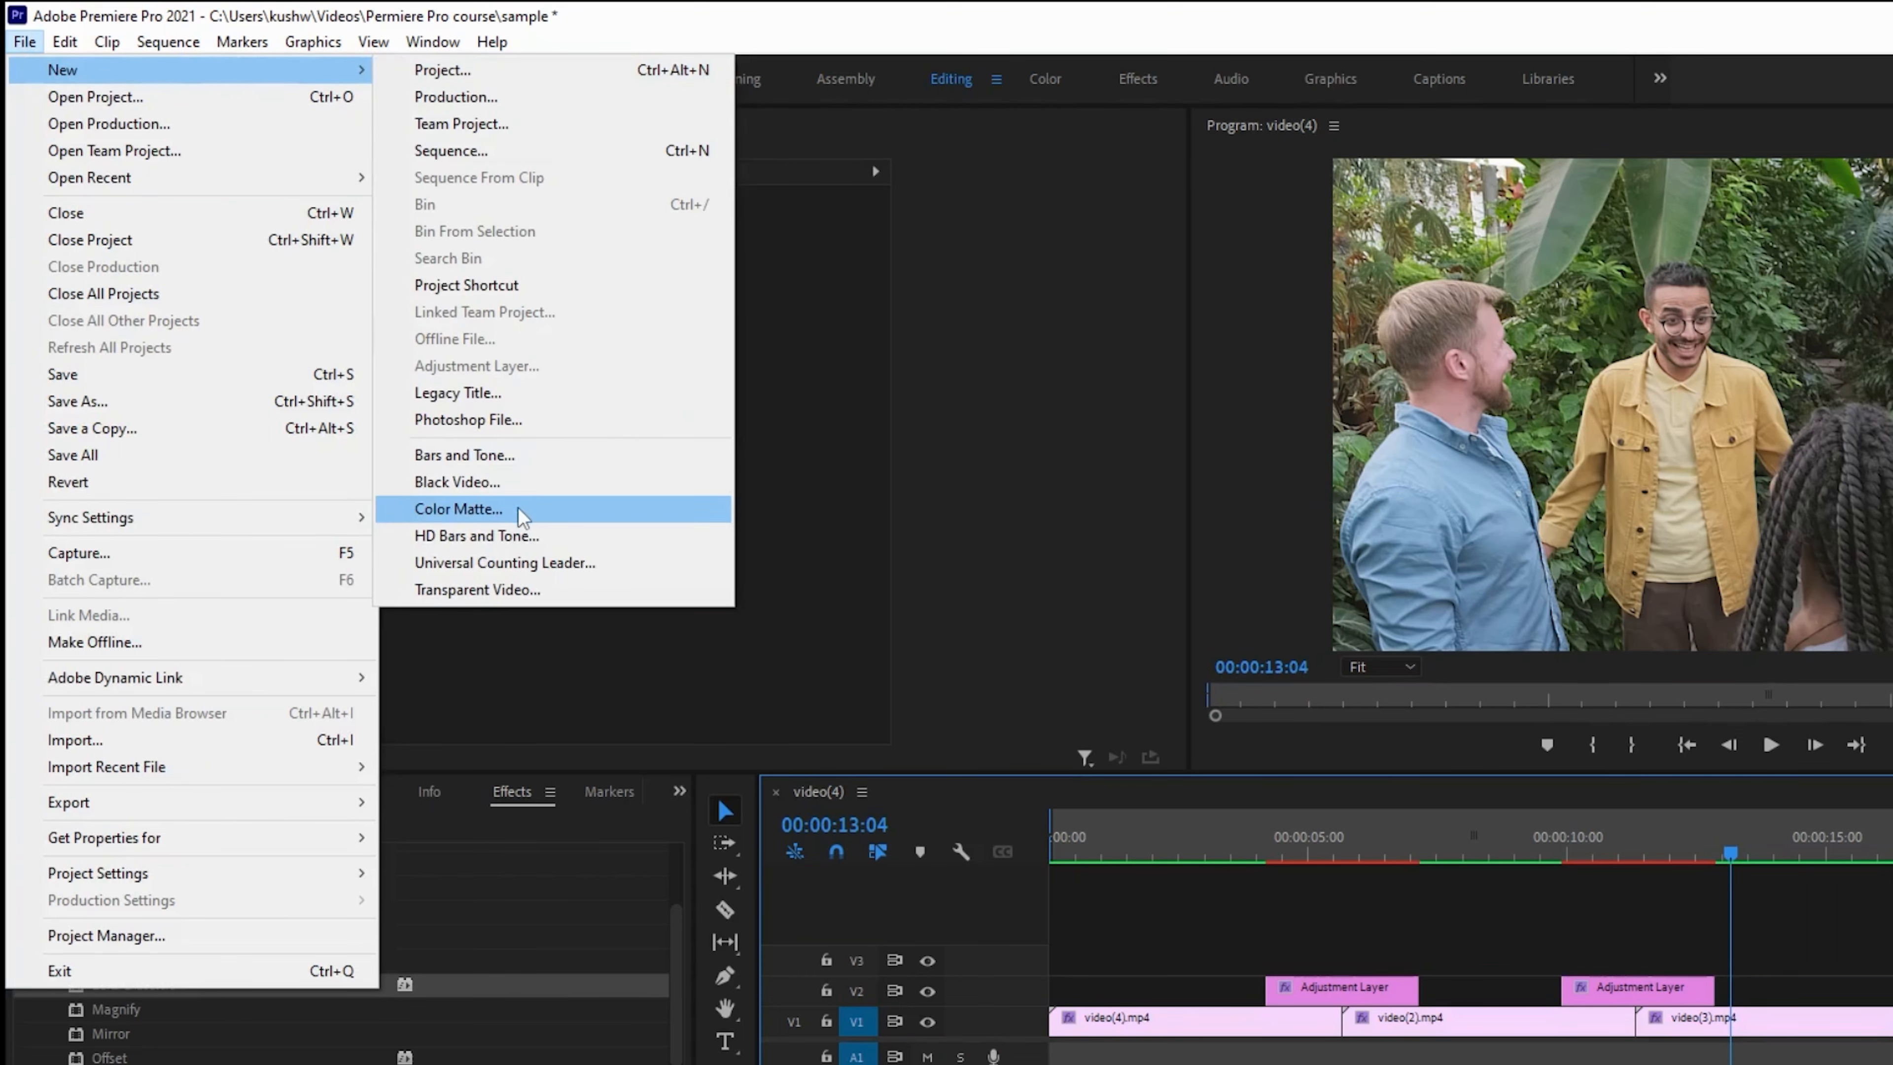
{"action": "left_click", "coordinate": [486, 522]}
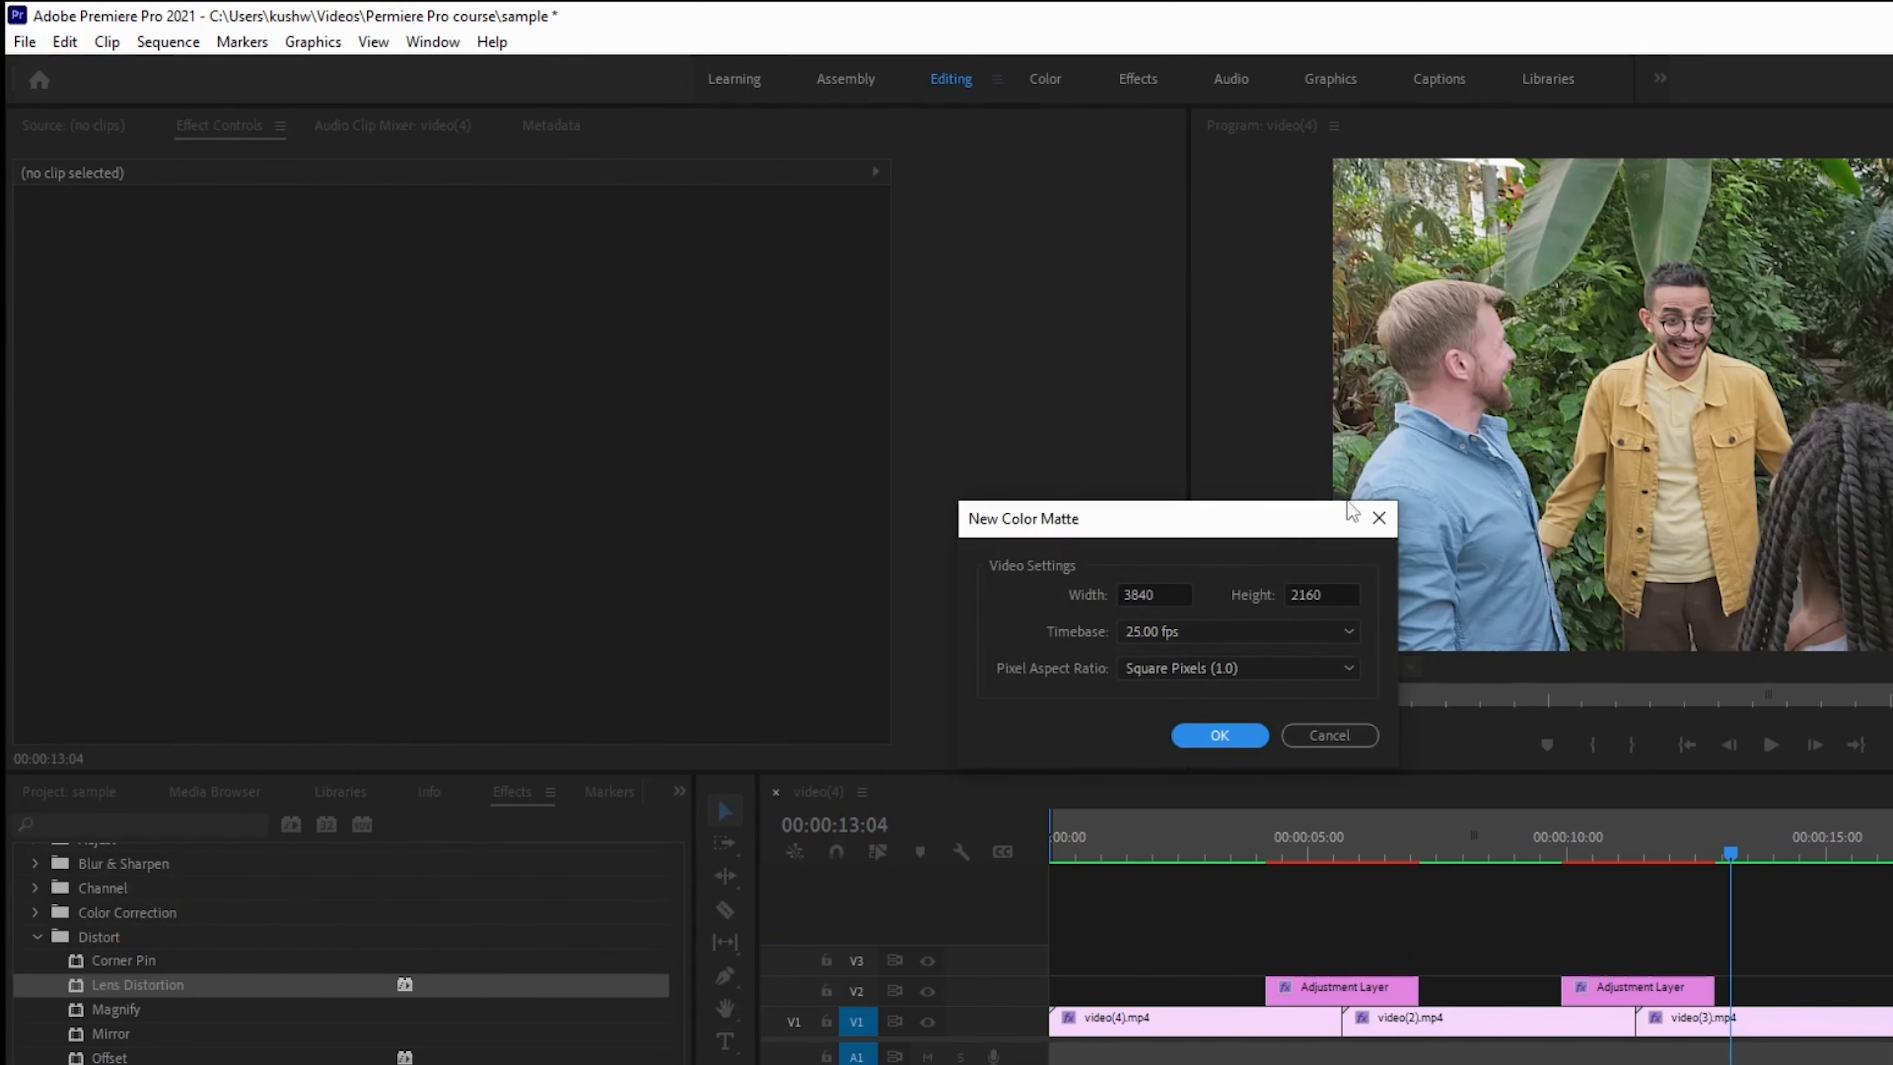
{"action": "left_click", "coordinate": [1219, 735]}
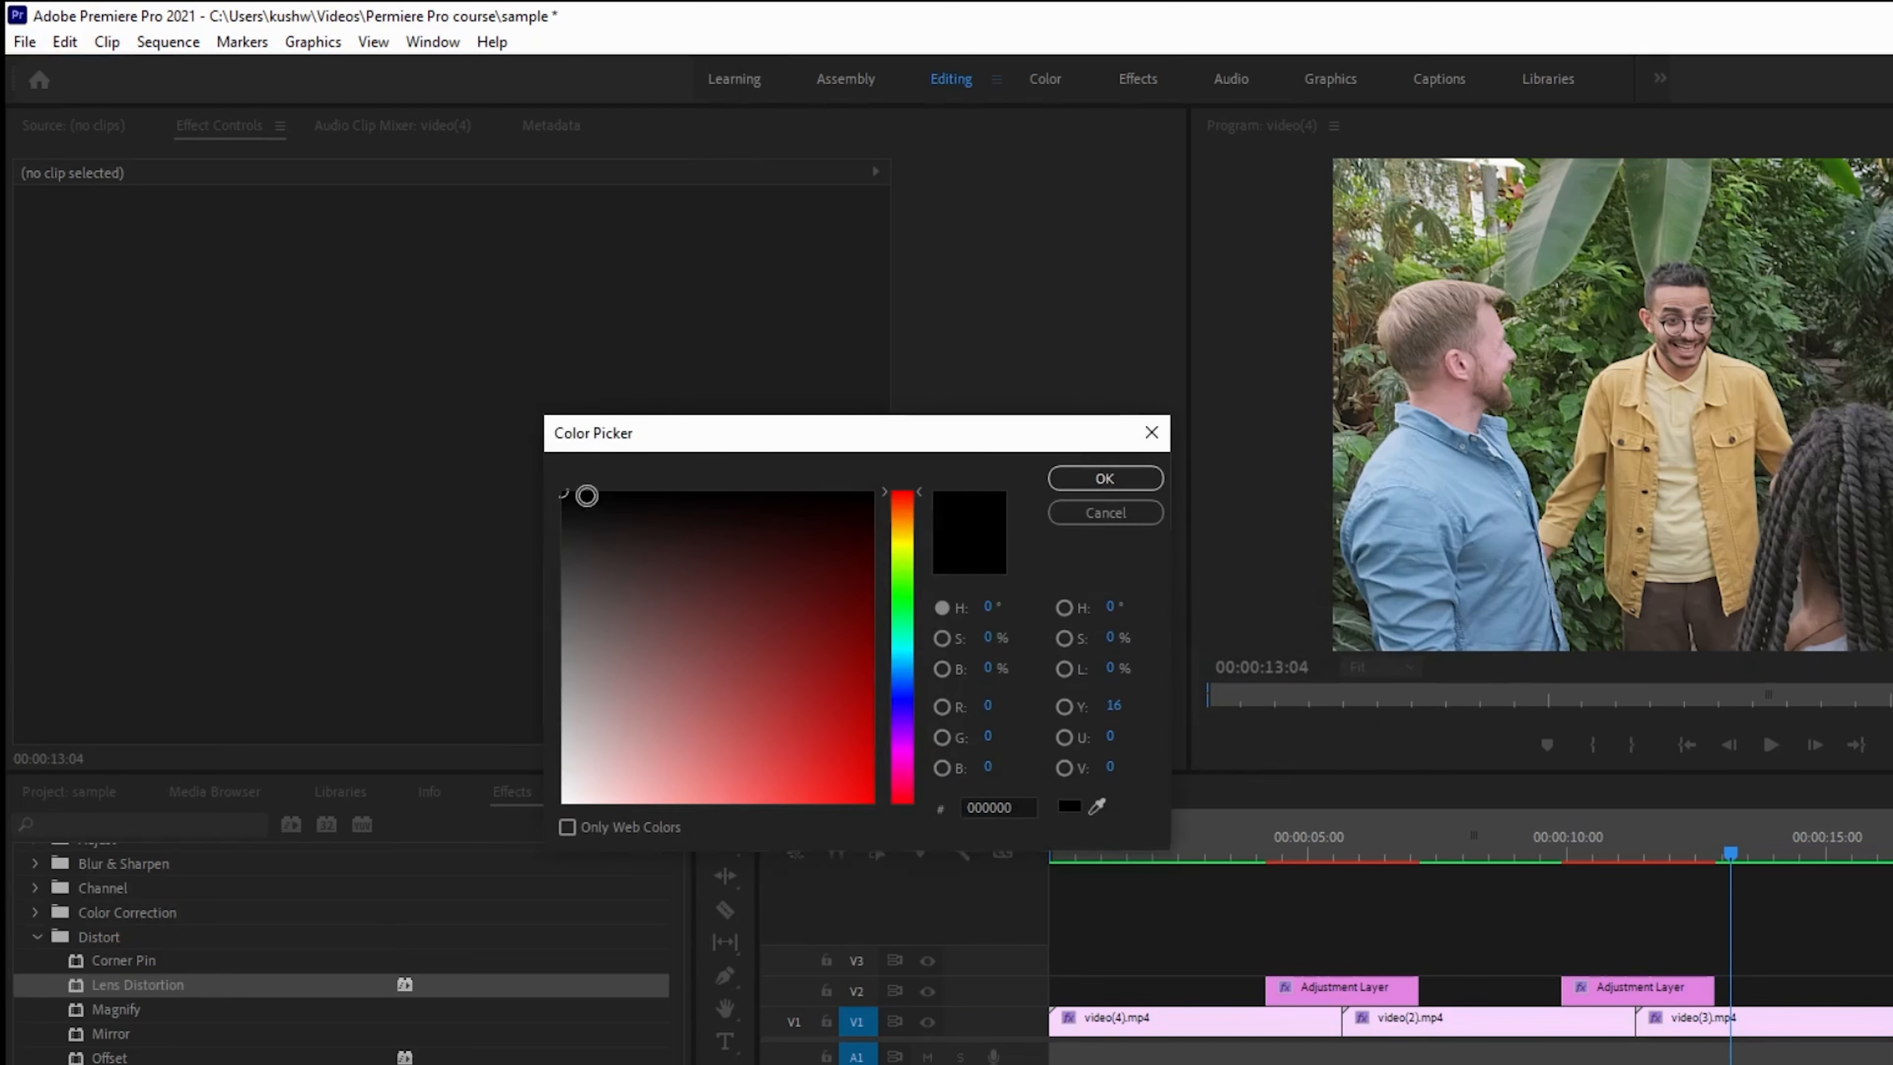
{"action": "left_click", "coordinate": [702, 664]}
{"action": "left_click", "coordinate": [776, 608]}
{"action": "mouse_move", "coordinate": [777, 608]}
{"action": "left_mouse_down"}
{"action": "mouse_move", "coordinate": [790, 562]}
{"action": "mouse_move", "coordinate": [629, 752]}
{"action": "mouse_move", "coordinate": [570, 587]}
{"action": "mouse_move", "coordinate": [827, 790]}
{"action": "left_mouse_up"}
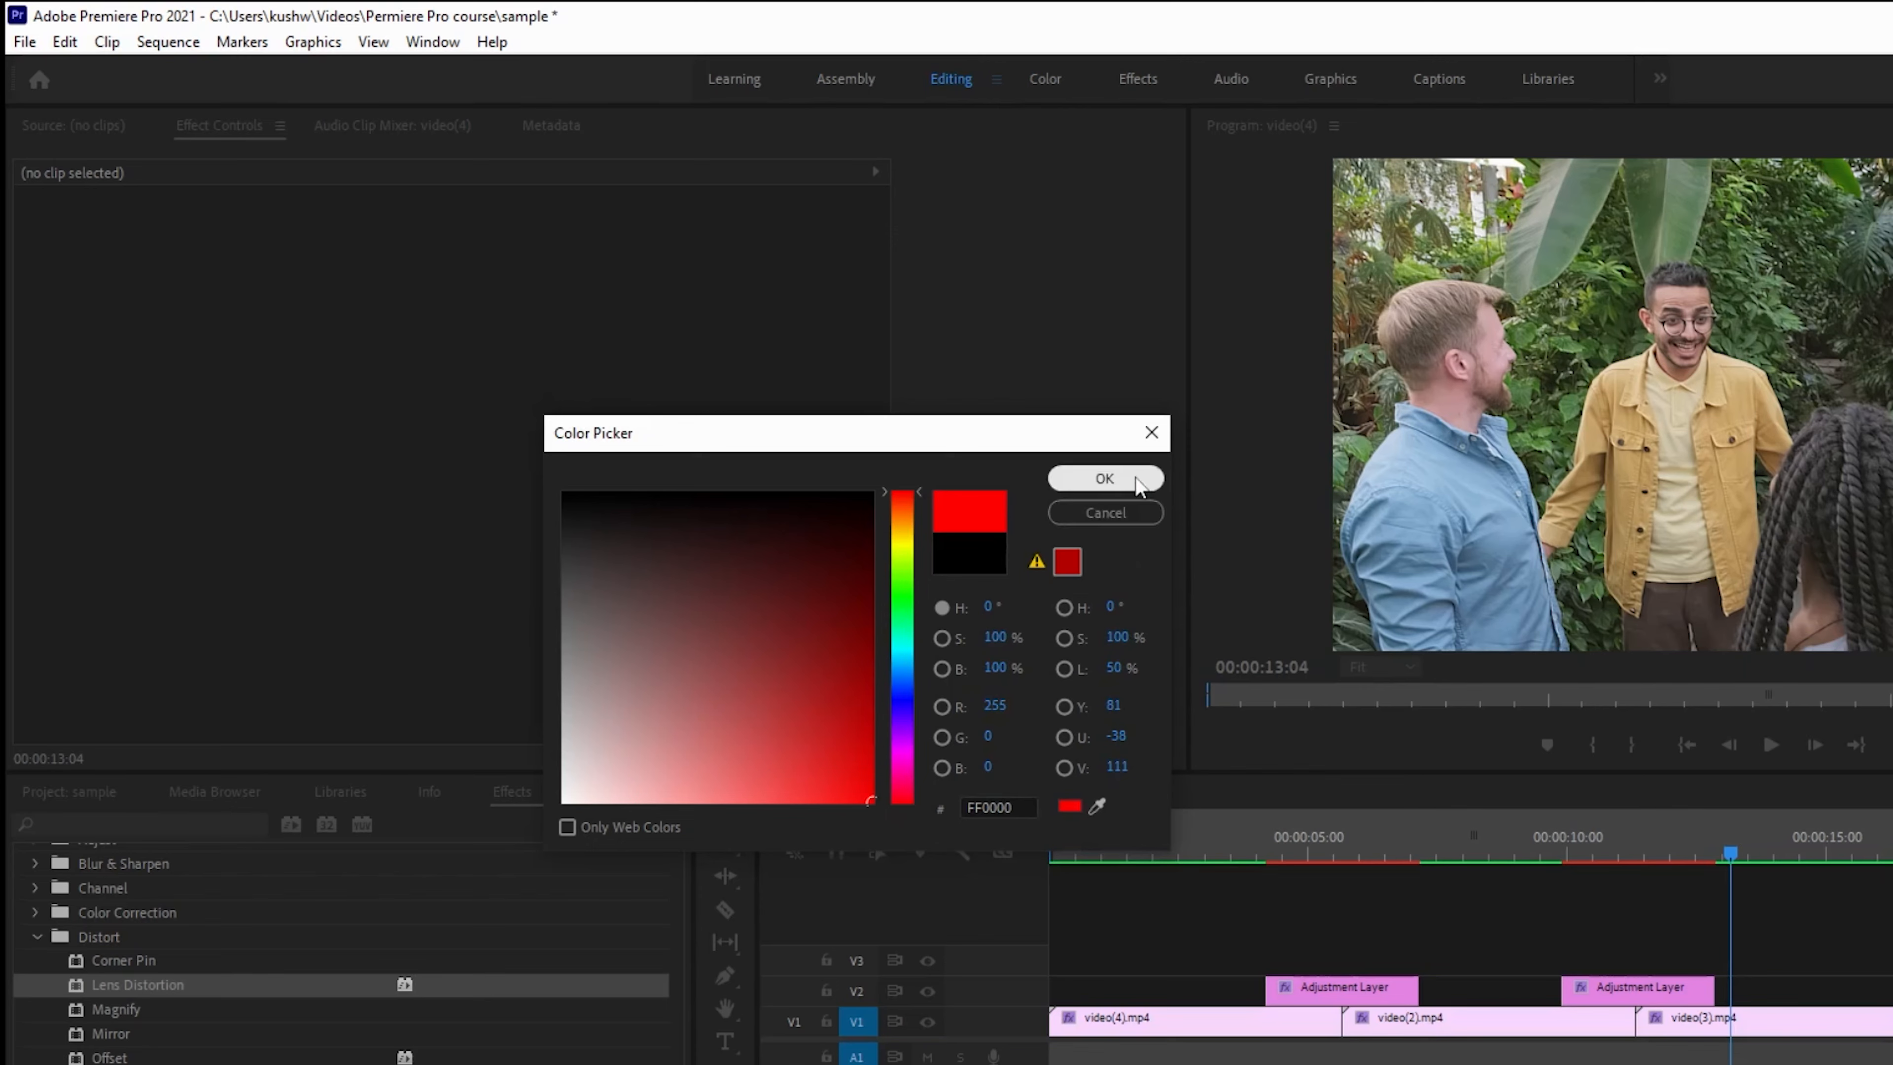
{"action": "left_click", "coordinate": [1104, 478]}
{"action": "left_click", "coordinate": [1122, 687]}
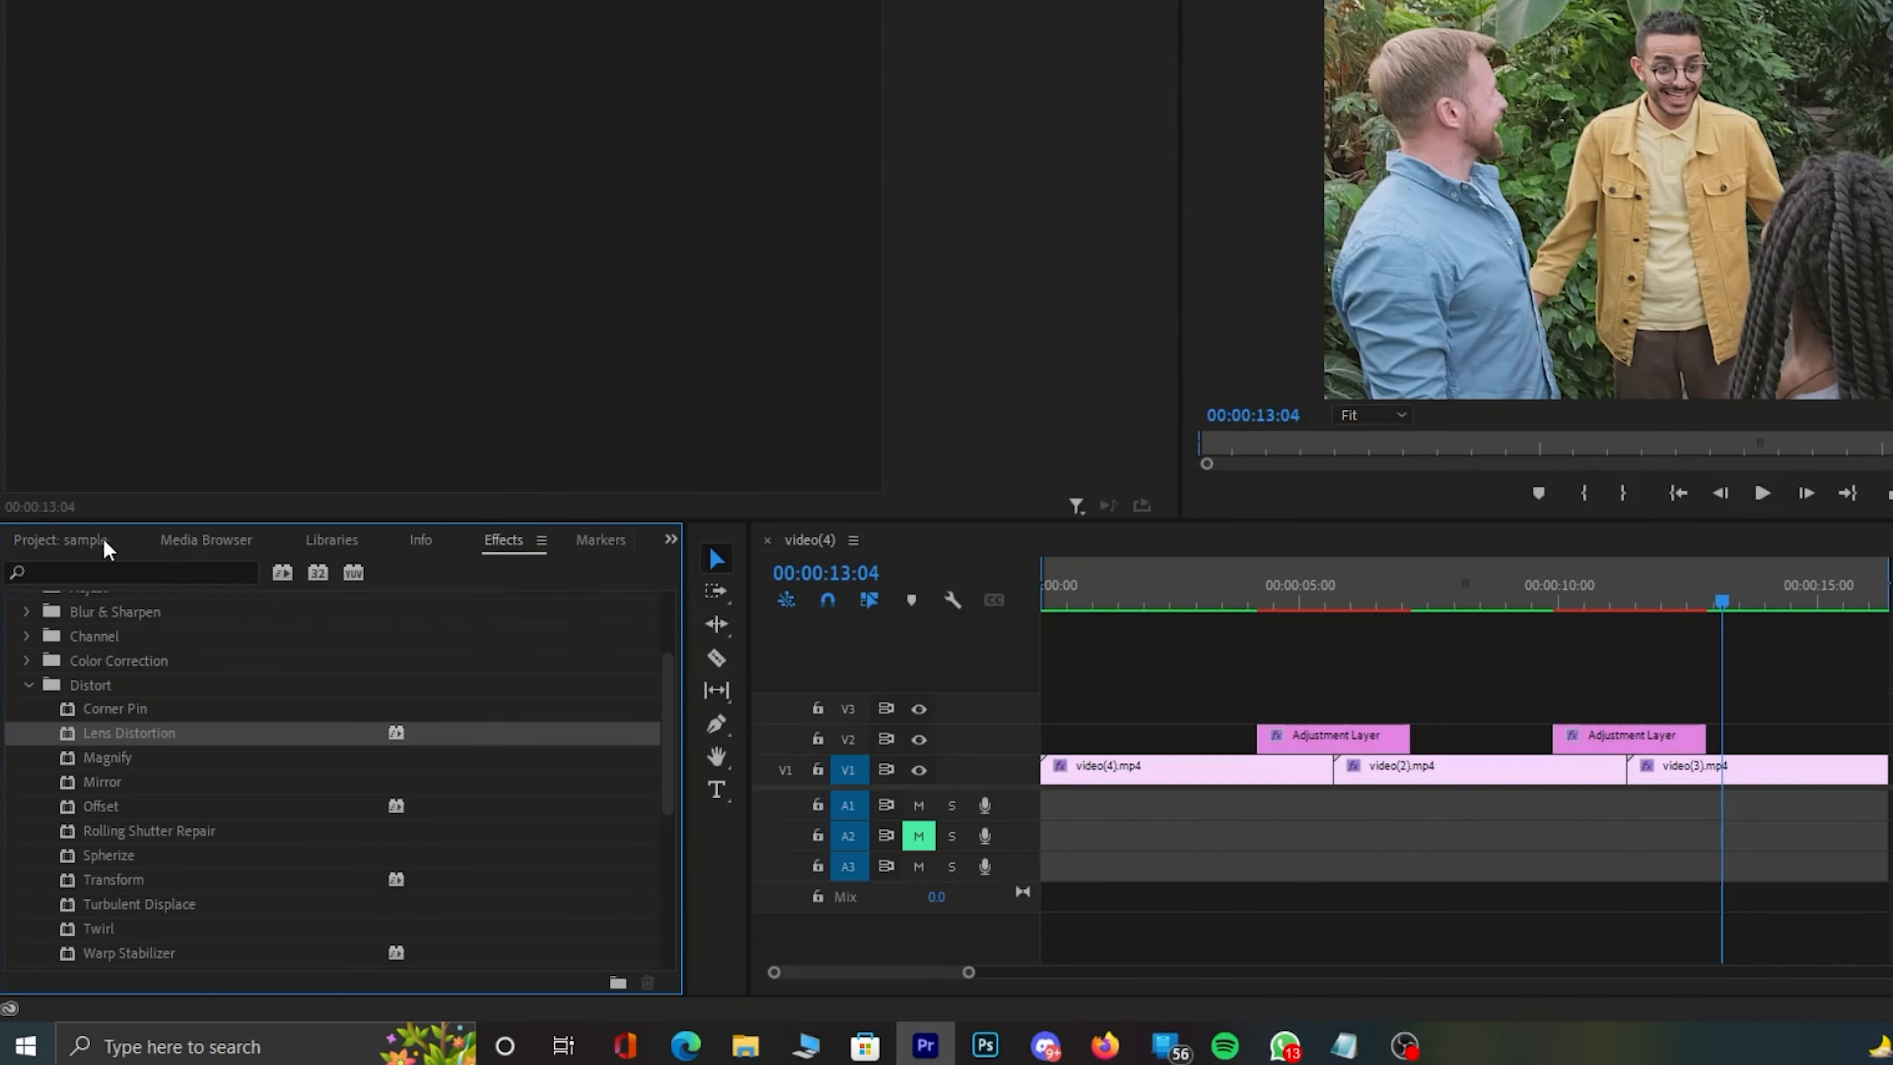
{"action": "left_click", "coordinate": [90, 793]}
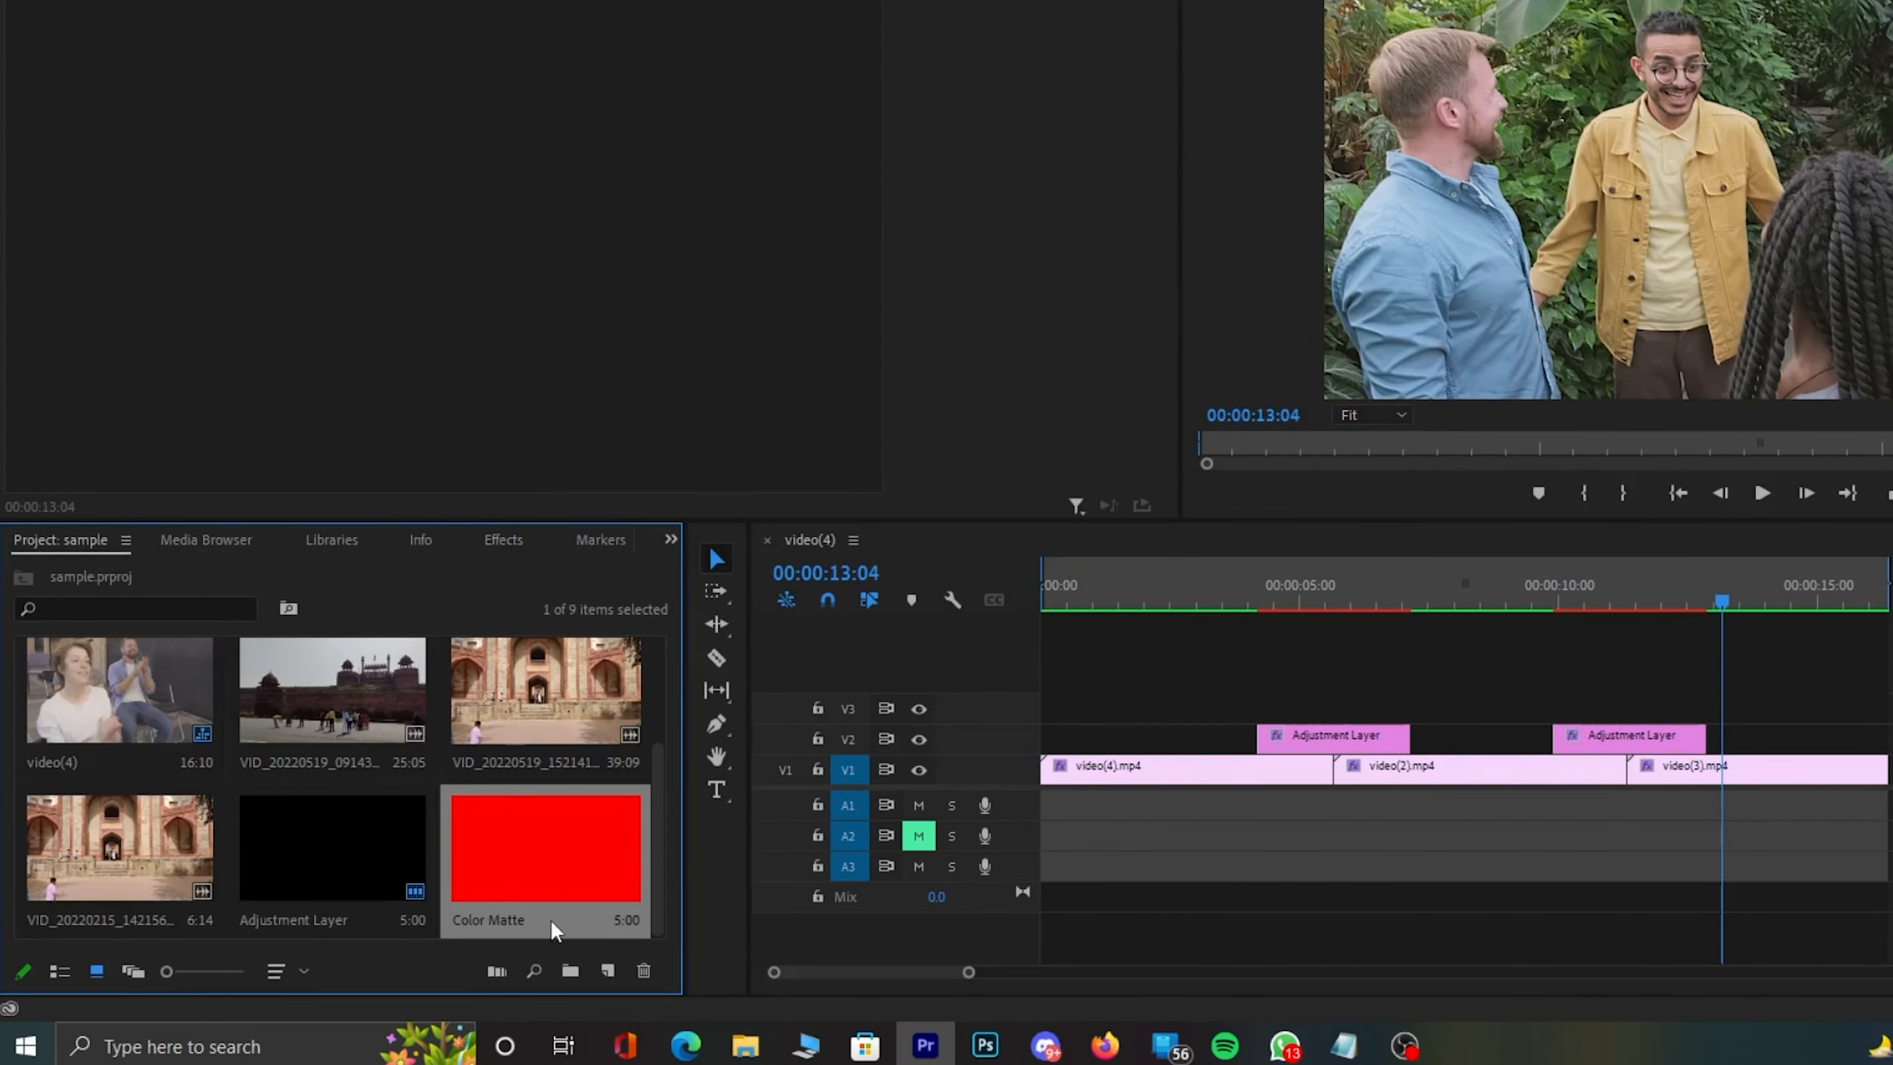
{"action": "double_click", "coordinate": [560, 867]}
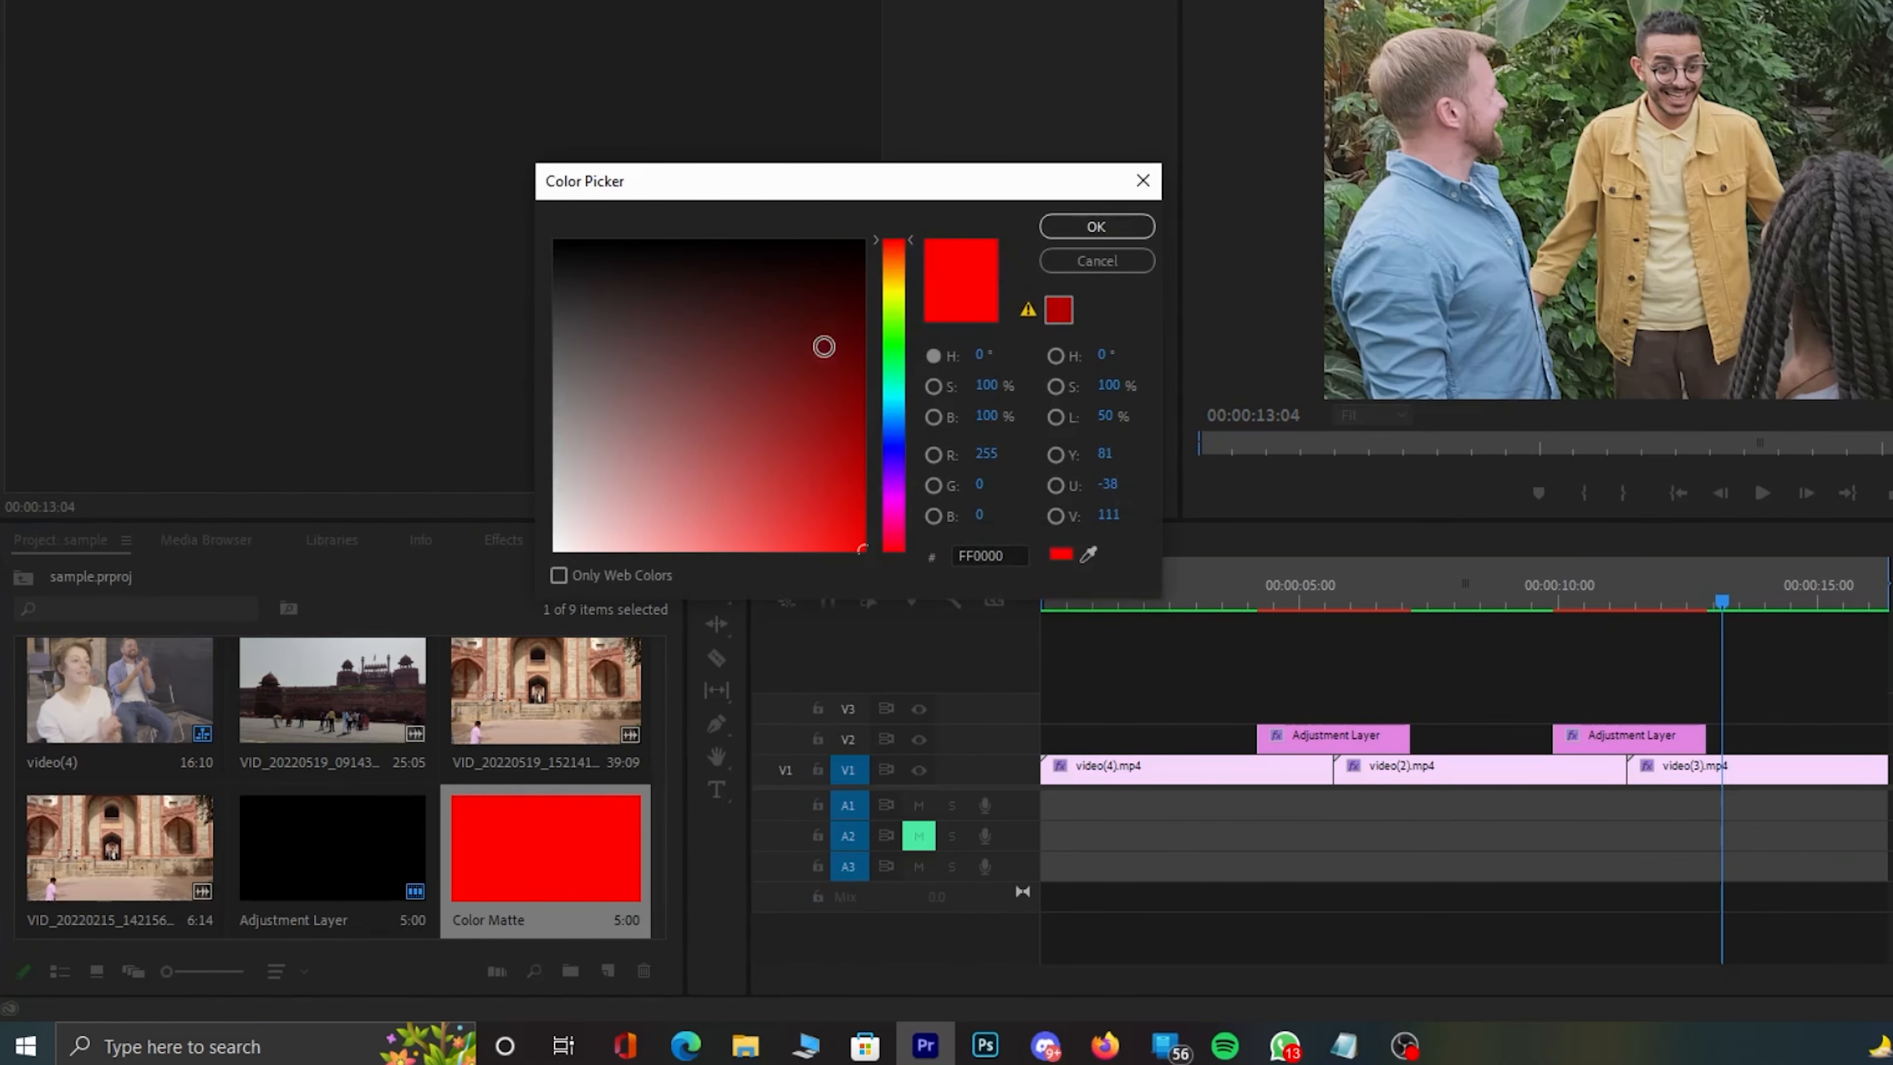
{"action": "left_click_drag", "start_coordinate": [824, 345], "coordinate": [786, 209]}
{"action": "left_click", "coordinate": [898, 343]}
{"action": "left_click_drag", "start_coordinate": [844, 302], "coordinate": [854, 568]}
{"action": "left_click", "coordinate": [1084, 253]}
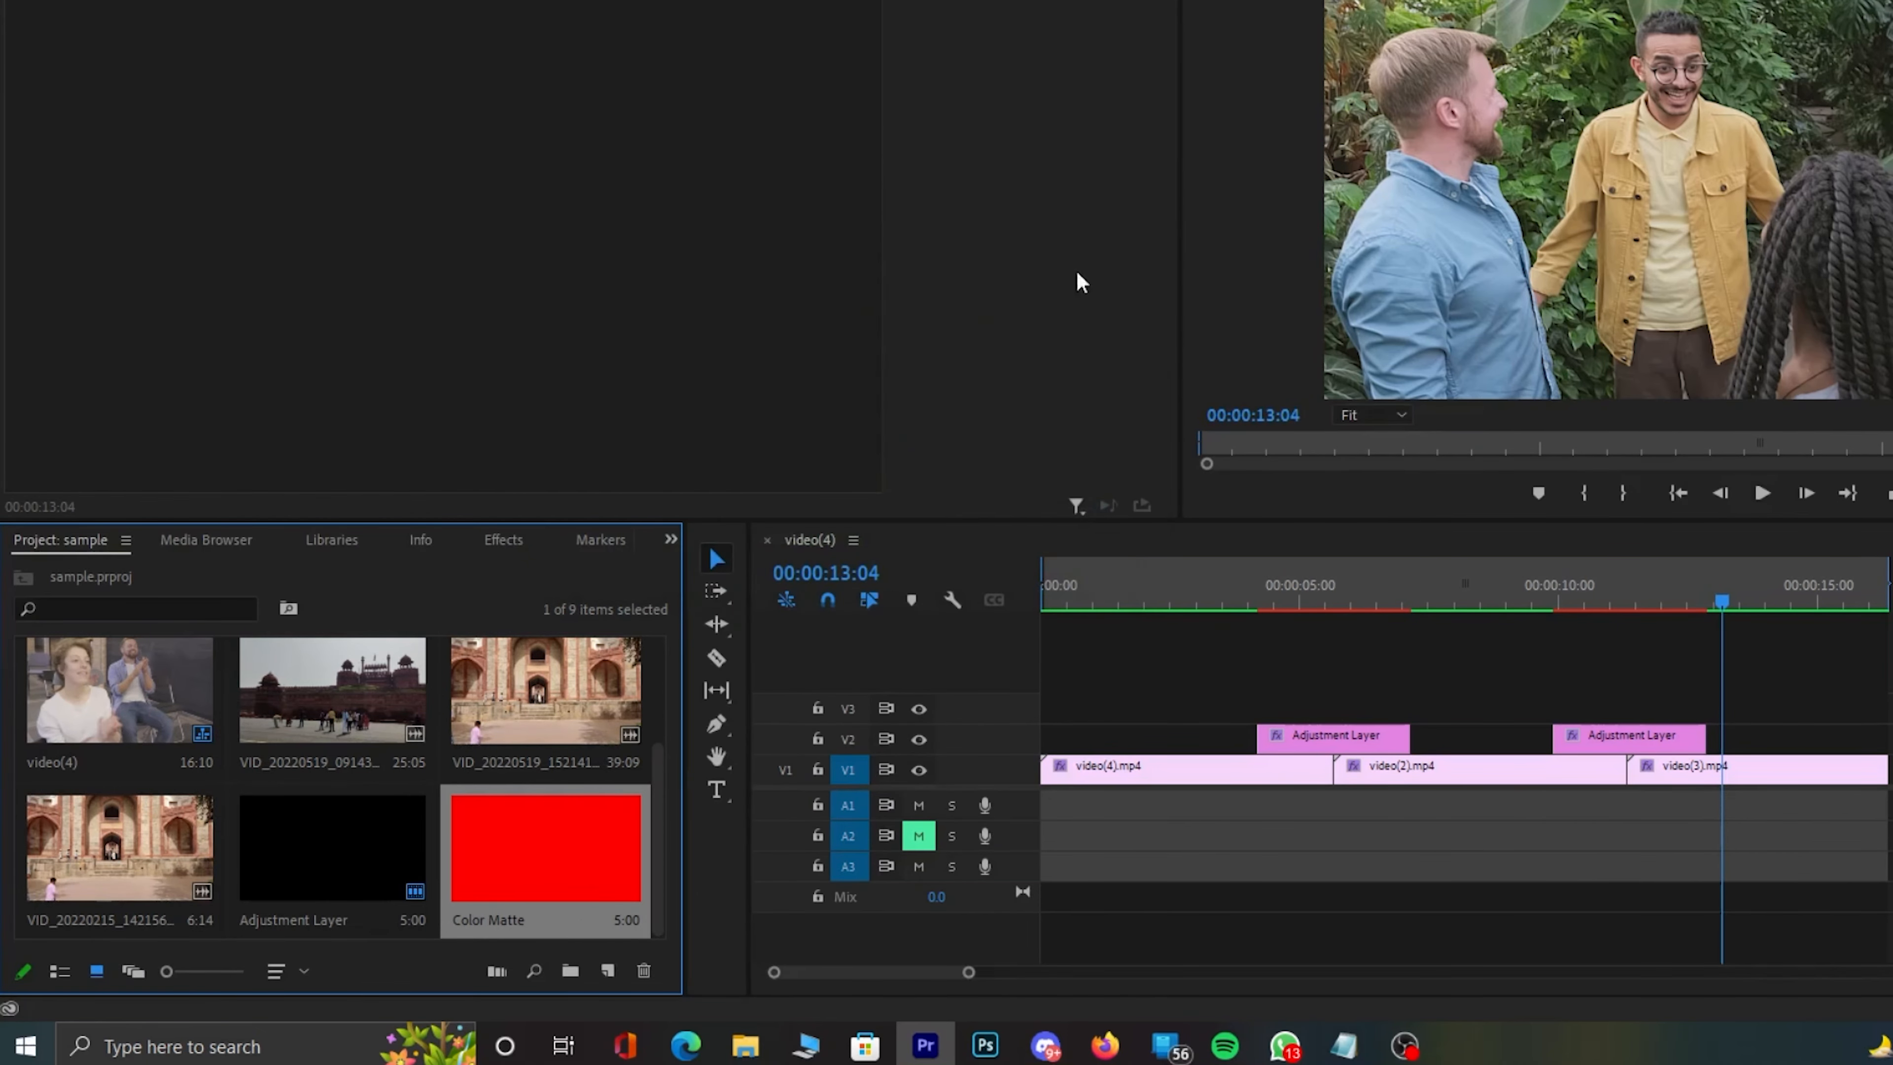
- Recolor the Color Matte in the project to bright green (51FF29)
{"action": "double_click", "coordinate": [580, 854]}
{"action": "left_click", "coordinate": [894, 487]}
{"action": "left_click", "coordinate": [898, 326]}
{"action": "left_click_drag", "start_coordinate": [832, 325], "coordinate": [814, 589]}
{"action": "left_click", "coordinate": [1096, 227]}
- Change the Color Matte's color from green to red (F60000)
{"action": "double_click", "coordinate": [549, 870]}
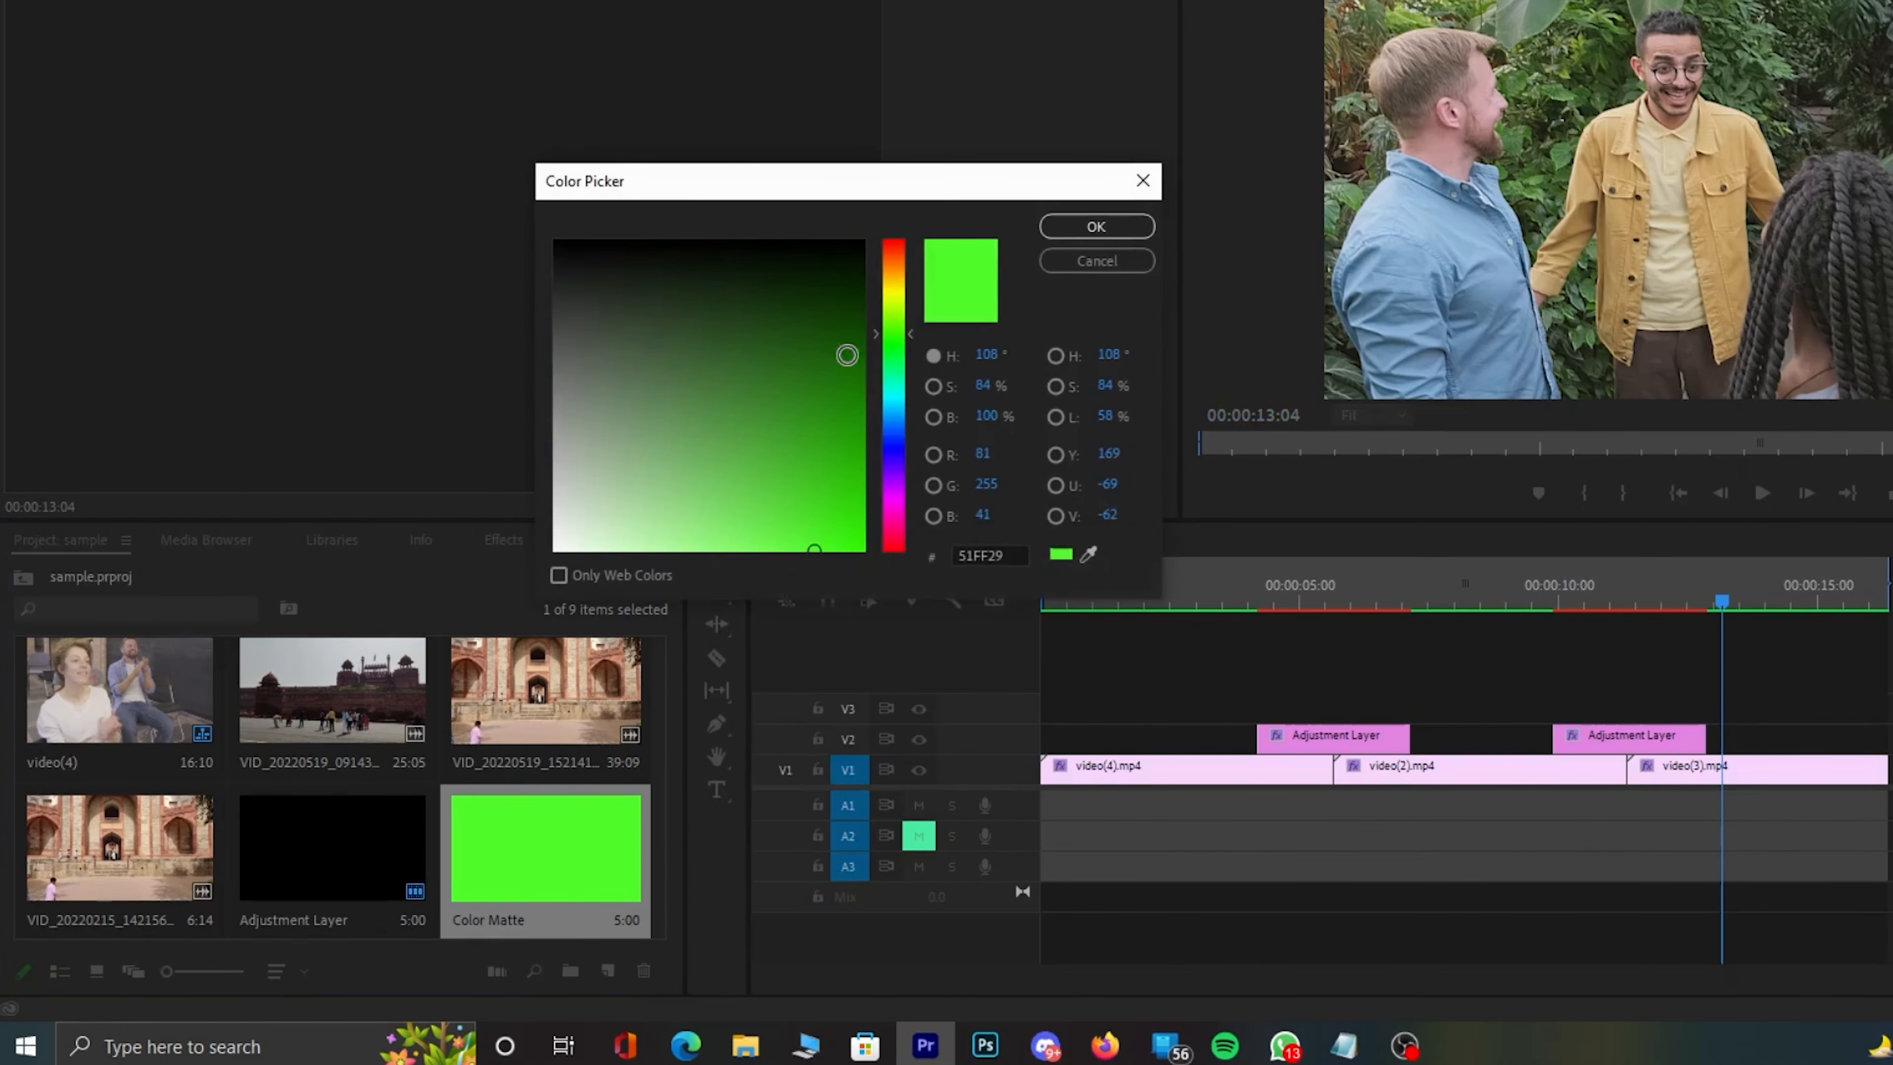
{"action": "left_click_drag", "start_coordinate": [846, 354], "coordinate": [834, 425]}
{"action": "left_click_drag", "start_coordinate": [891, 508], "coordinate": [891, 552]}
{"action": "left_click", "coordinate": [864, 538]}
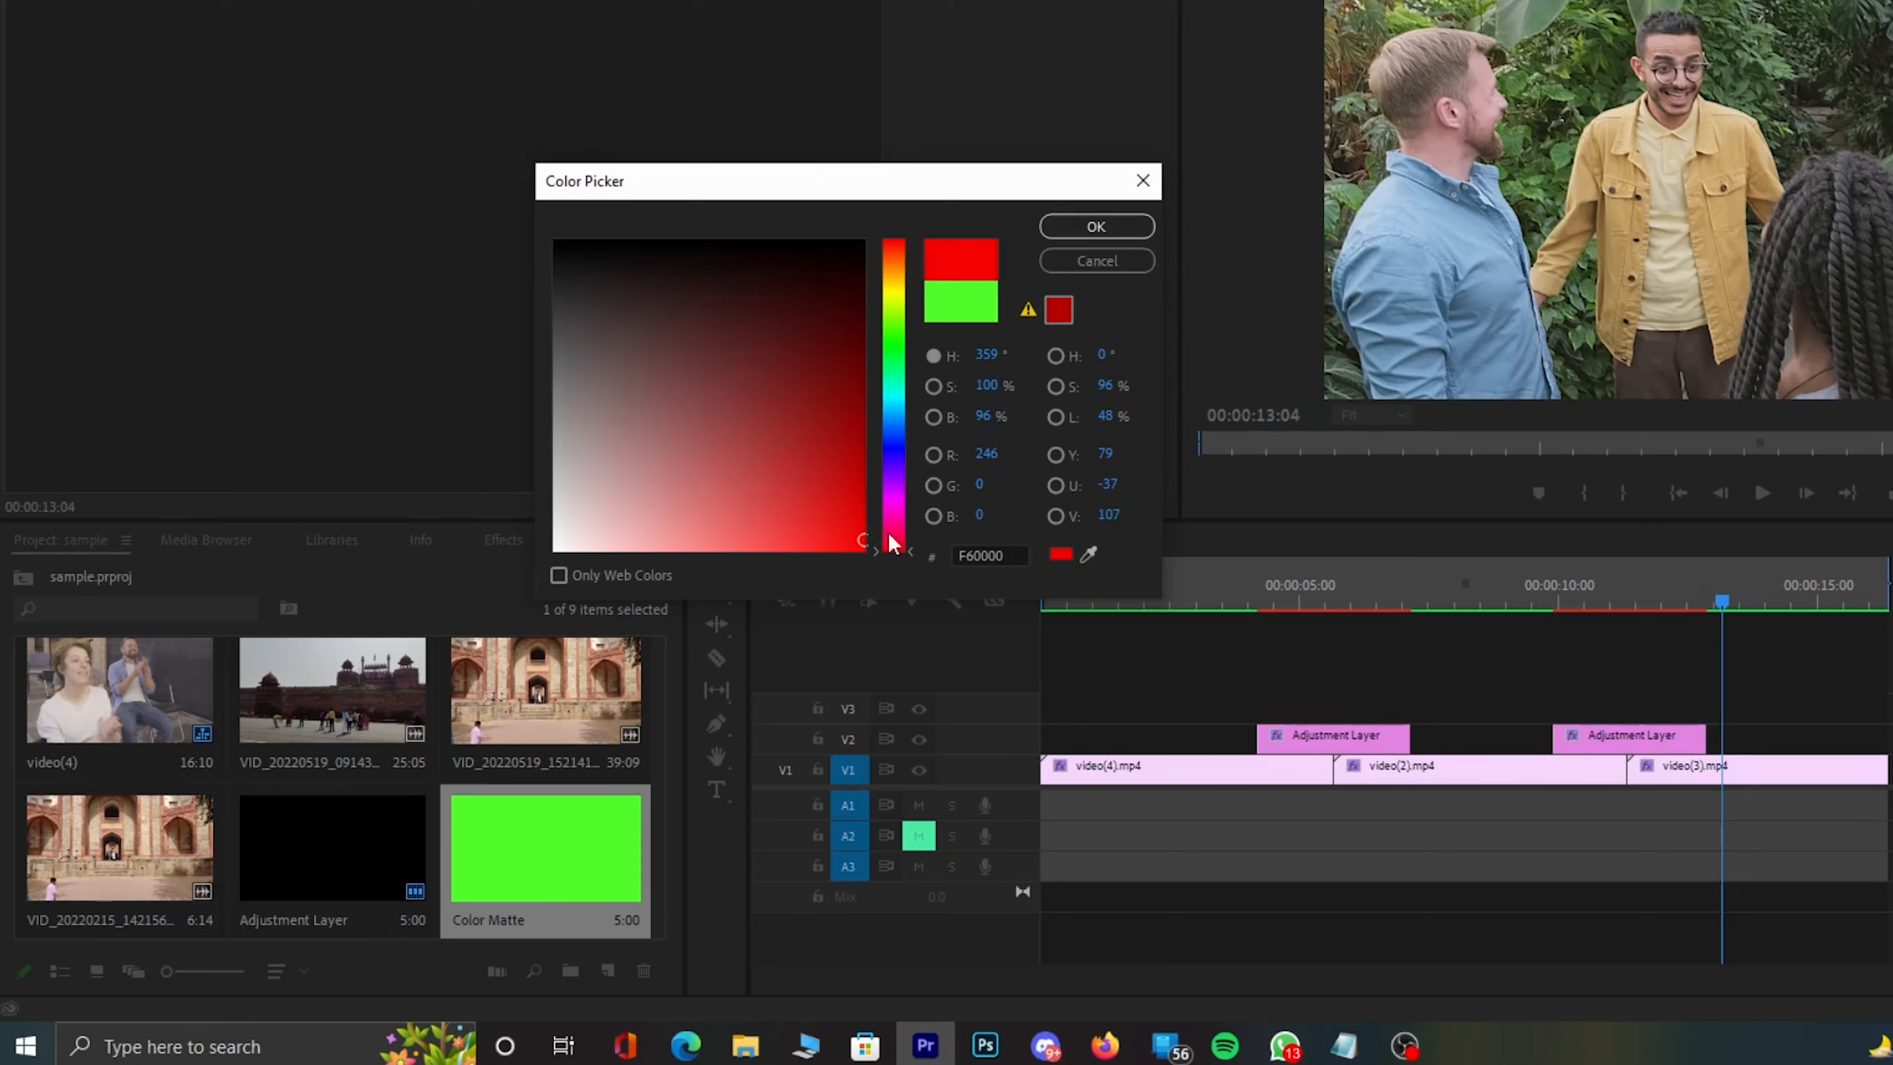
{"action": "left_click", "coordinate": [1095, 225]}
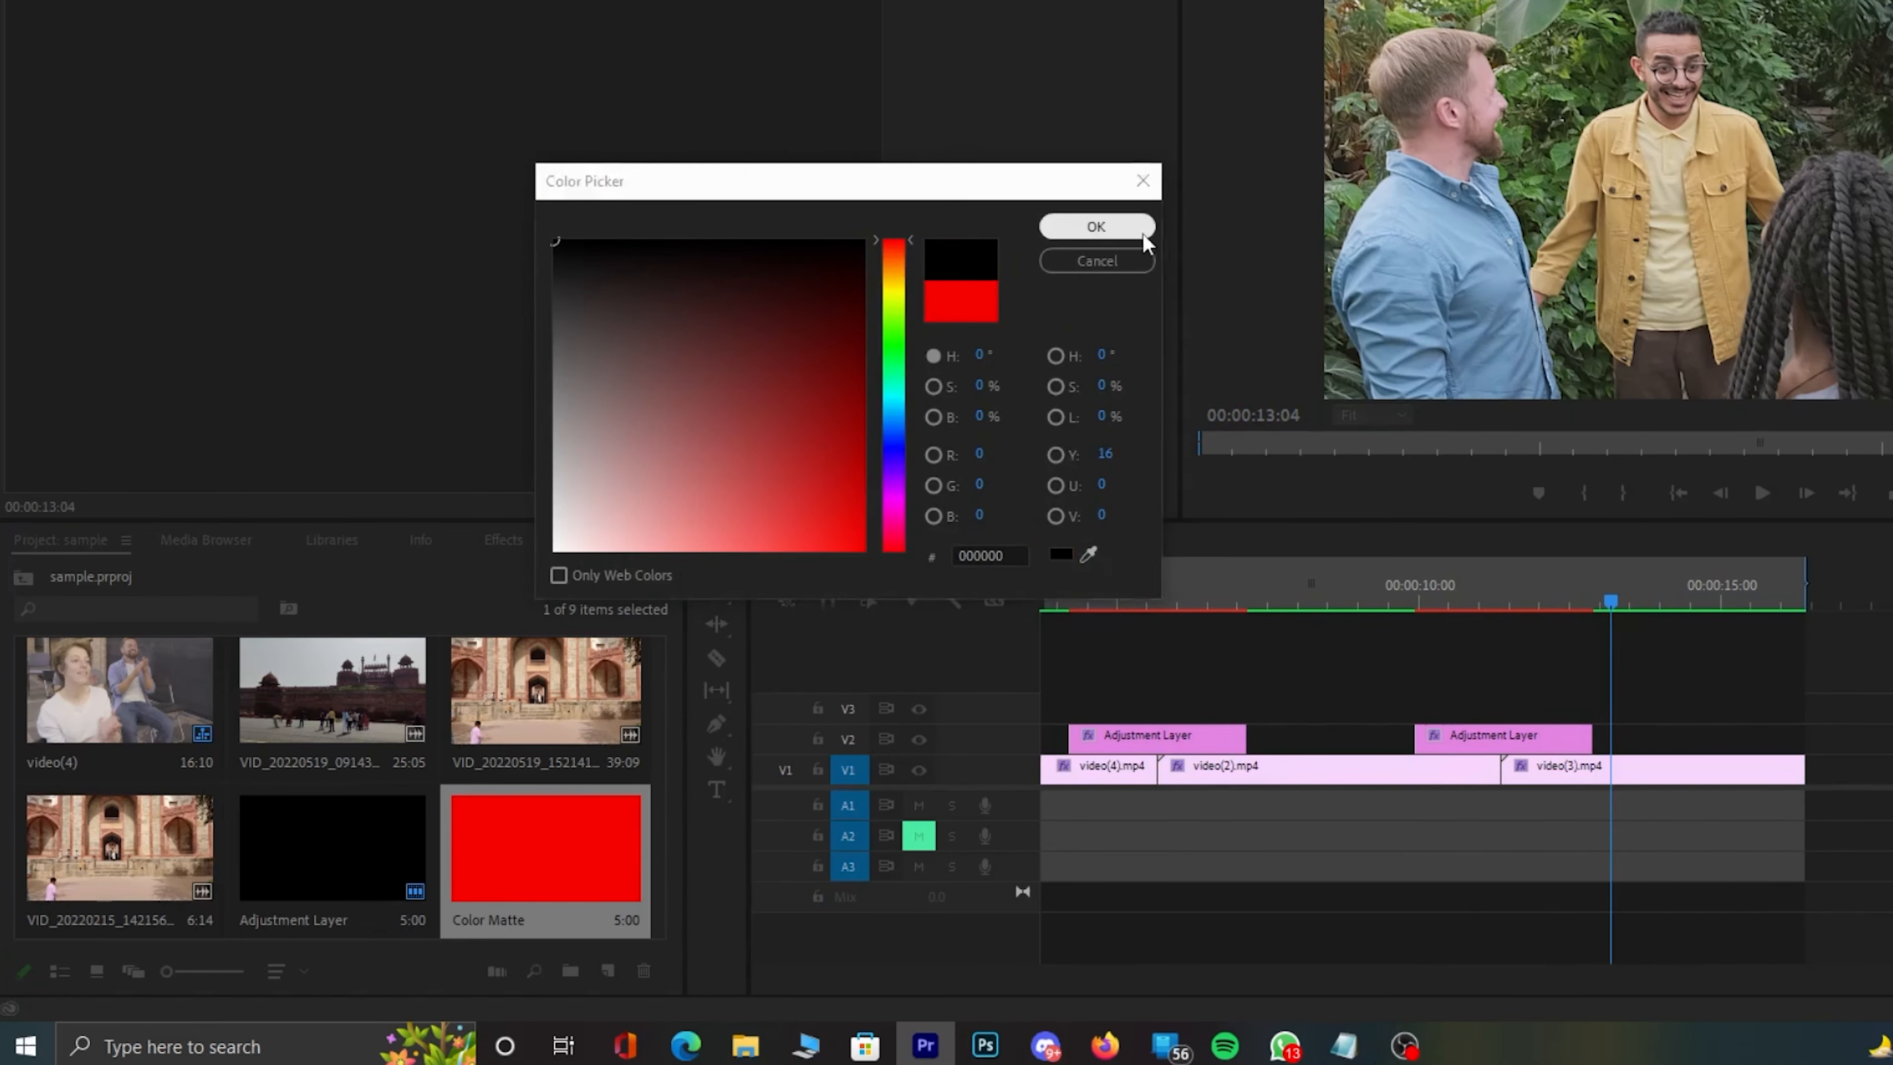
- Recolor the Color Matte black (000000) and place it on track V3 above video(2).mp4
{"action": "left_click", "coordinate": [1096, 226]}
{"action": "left_click_drag", "start_coordinate": [784, 851], "coordinate": [1201, 710]}
{"action": "left_click", "coordinate": [1309, 591]}
- Extend the Color Matte on V3 in both directions so it spans the whole sequence
{"action": "left_click", "coordinate": [910, 938]}
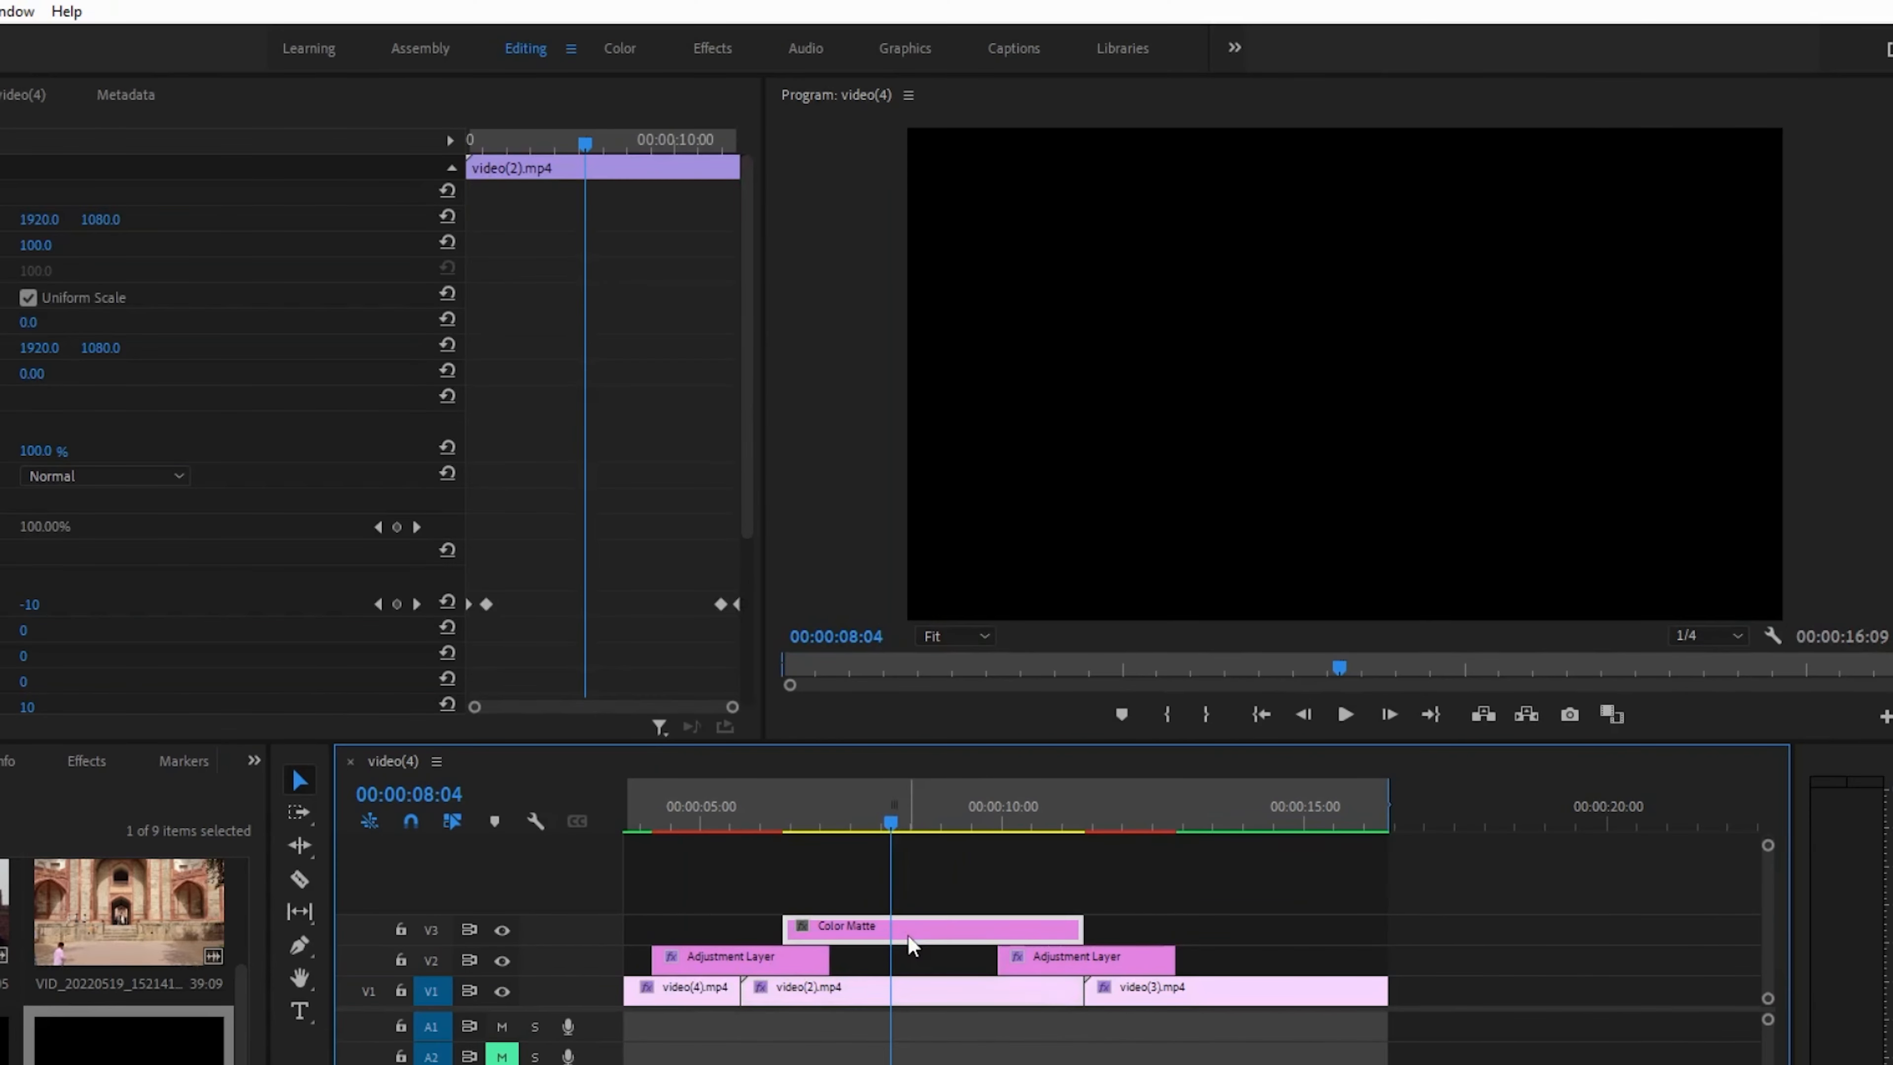
{"action": "left_click_drag", "start_coordinate": [772, 926], "coordinate": [596, 928]}
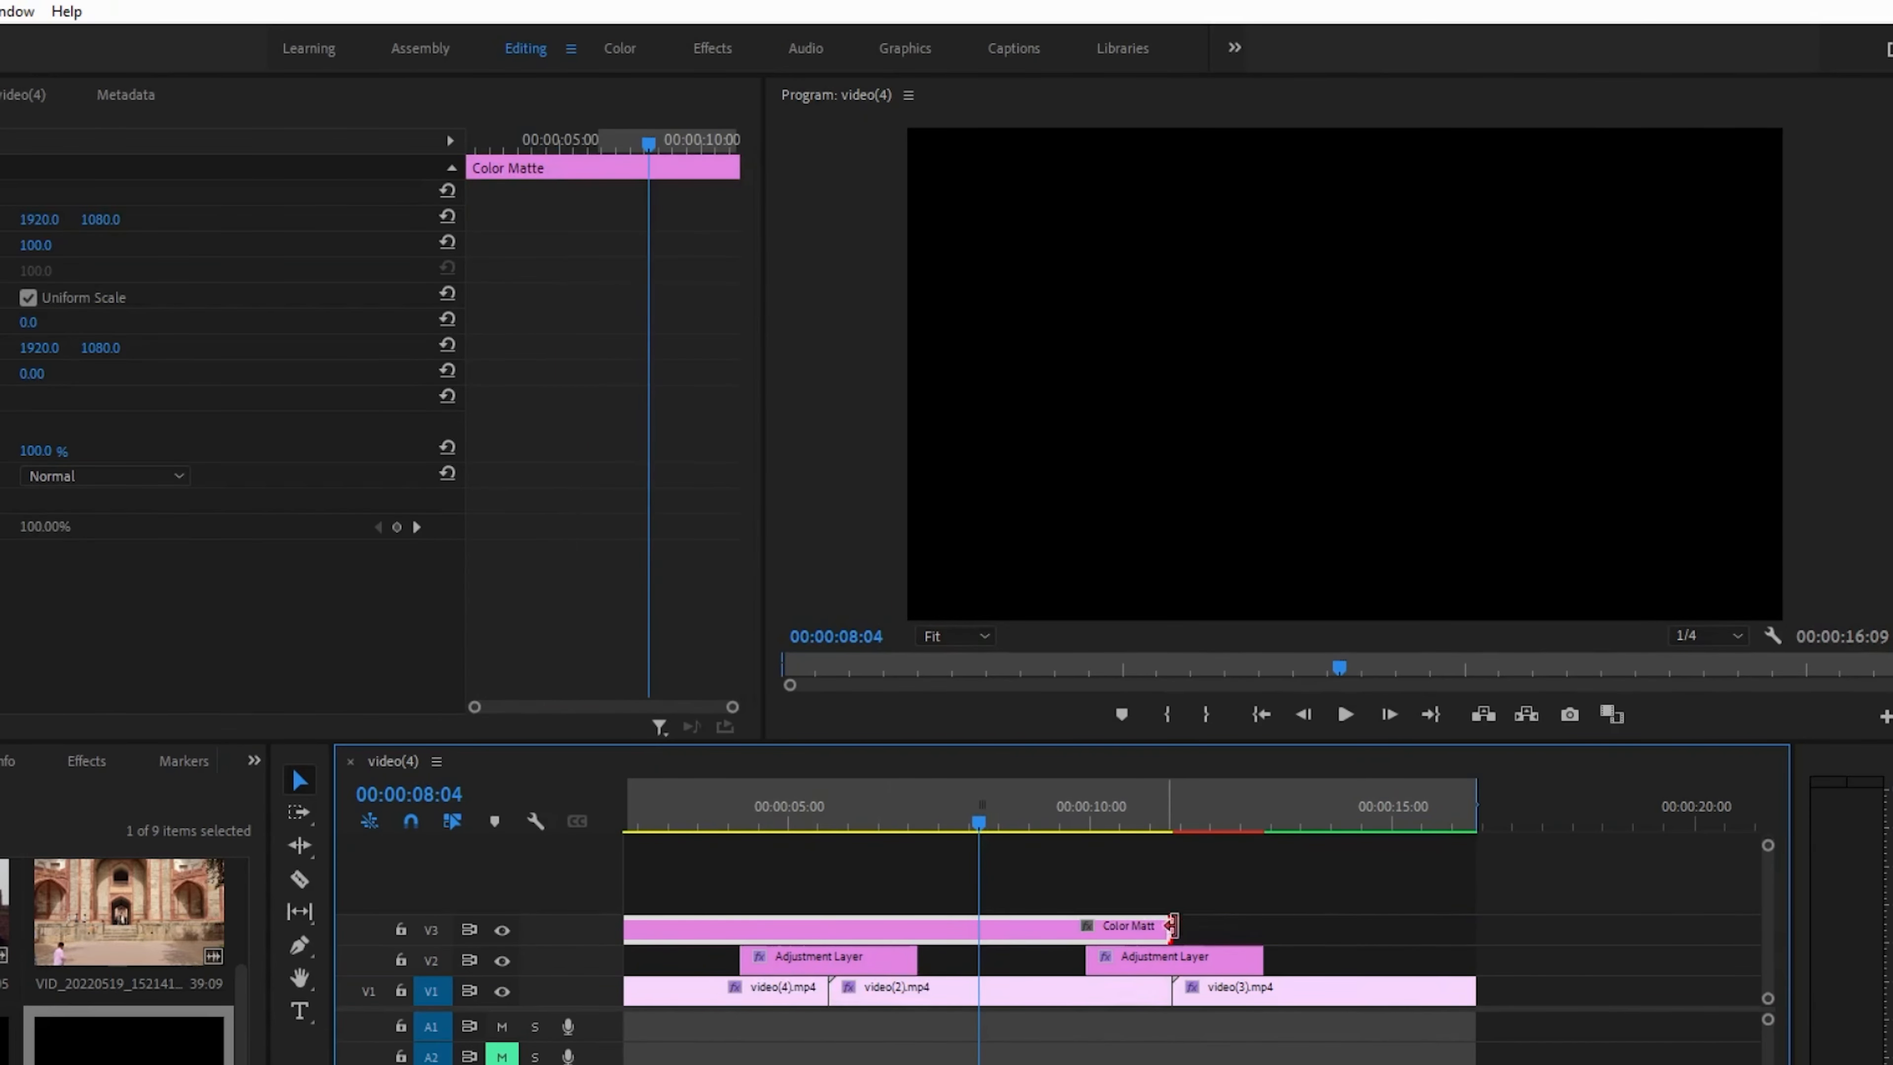
{"action": "left_click_drag", "start_coordinate": [1170, 928], "coordinate": [1473, 954]}
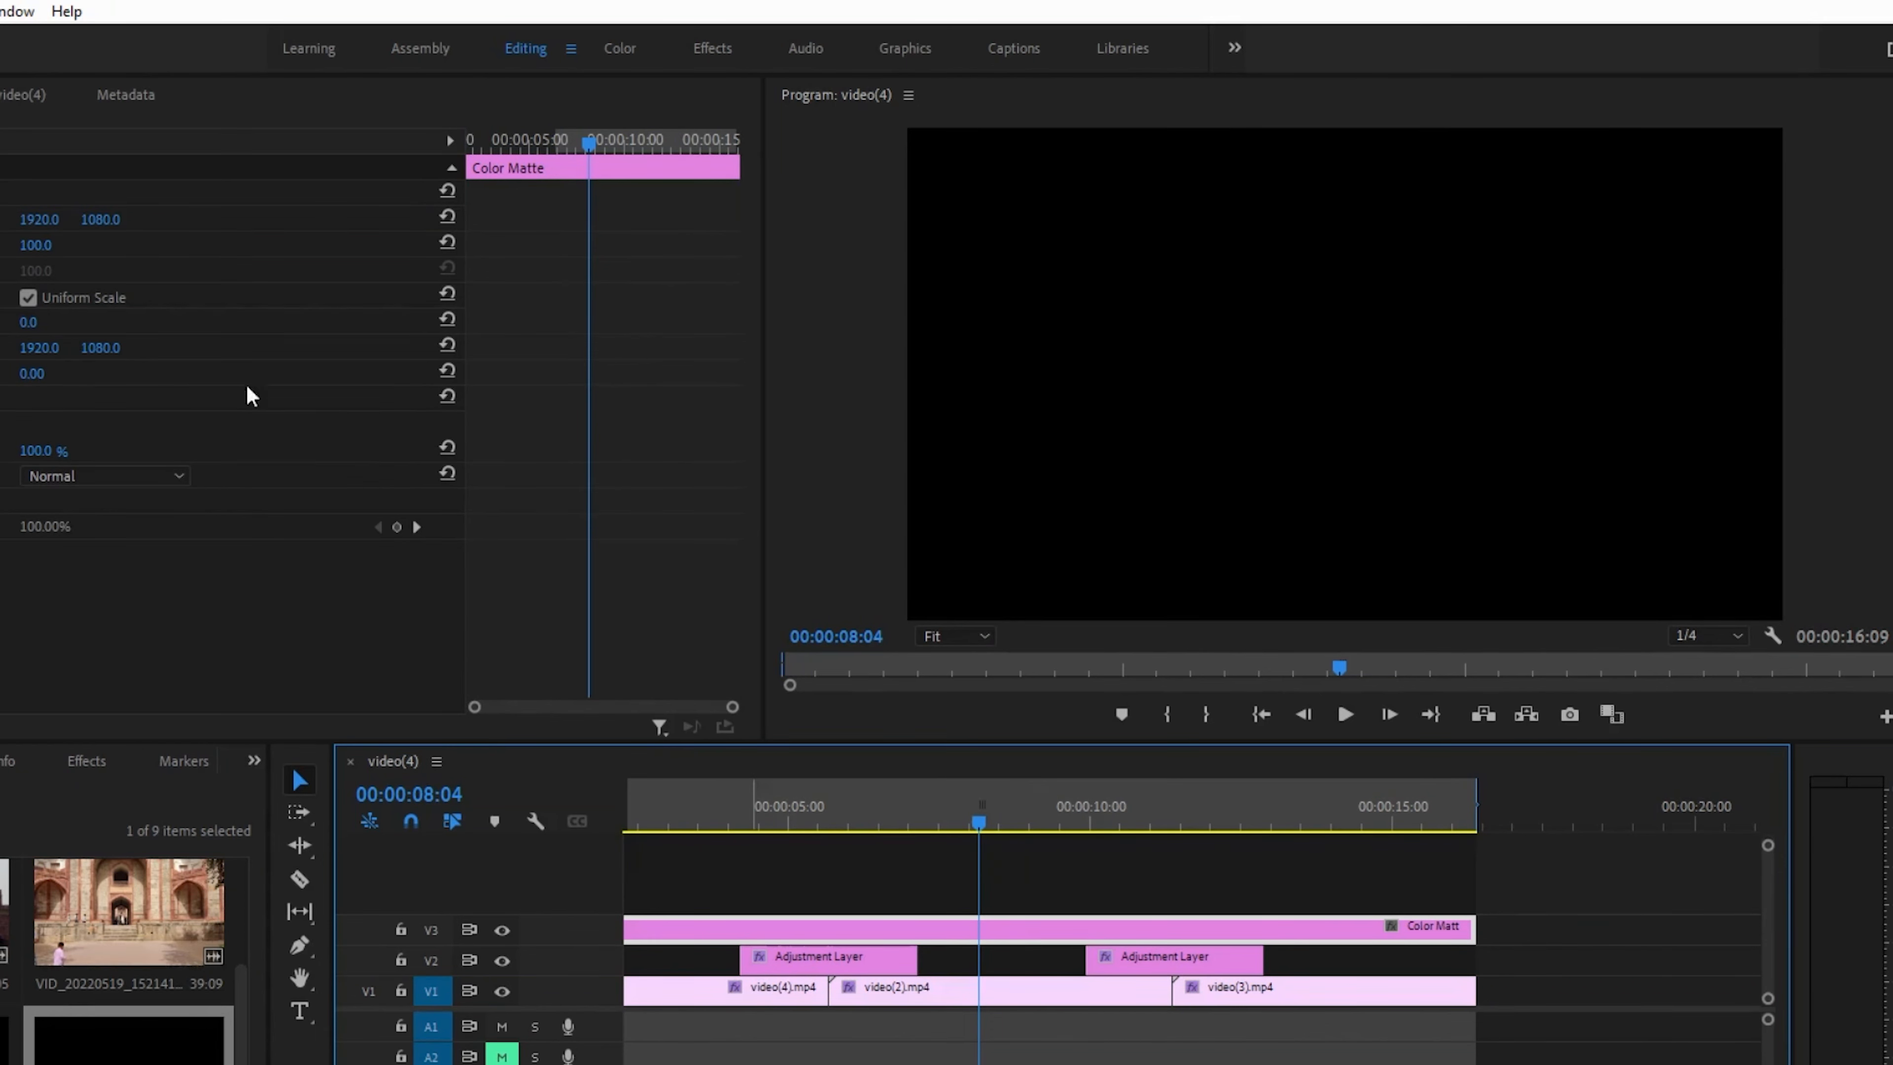
- Lower the Color Matte to a vertical position of 2918, duplicate it onto V4, and adjust the copy's vertical position
{"action": "left_click_drag", "start_coordinate": [100, 219], "coordinate": [189, 219]}
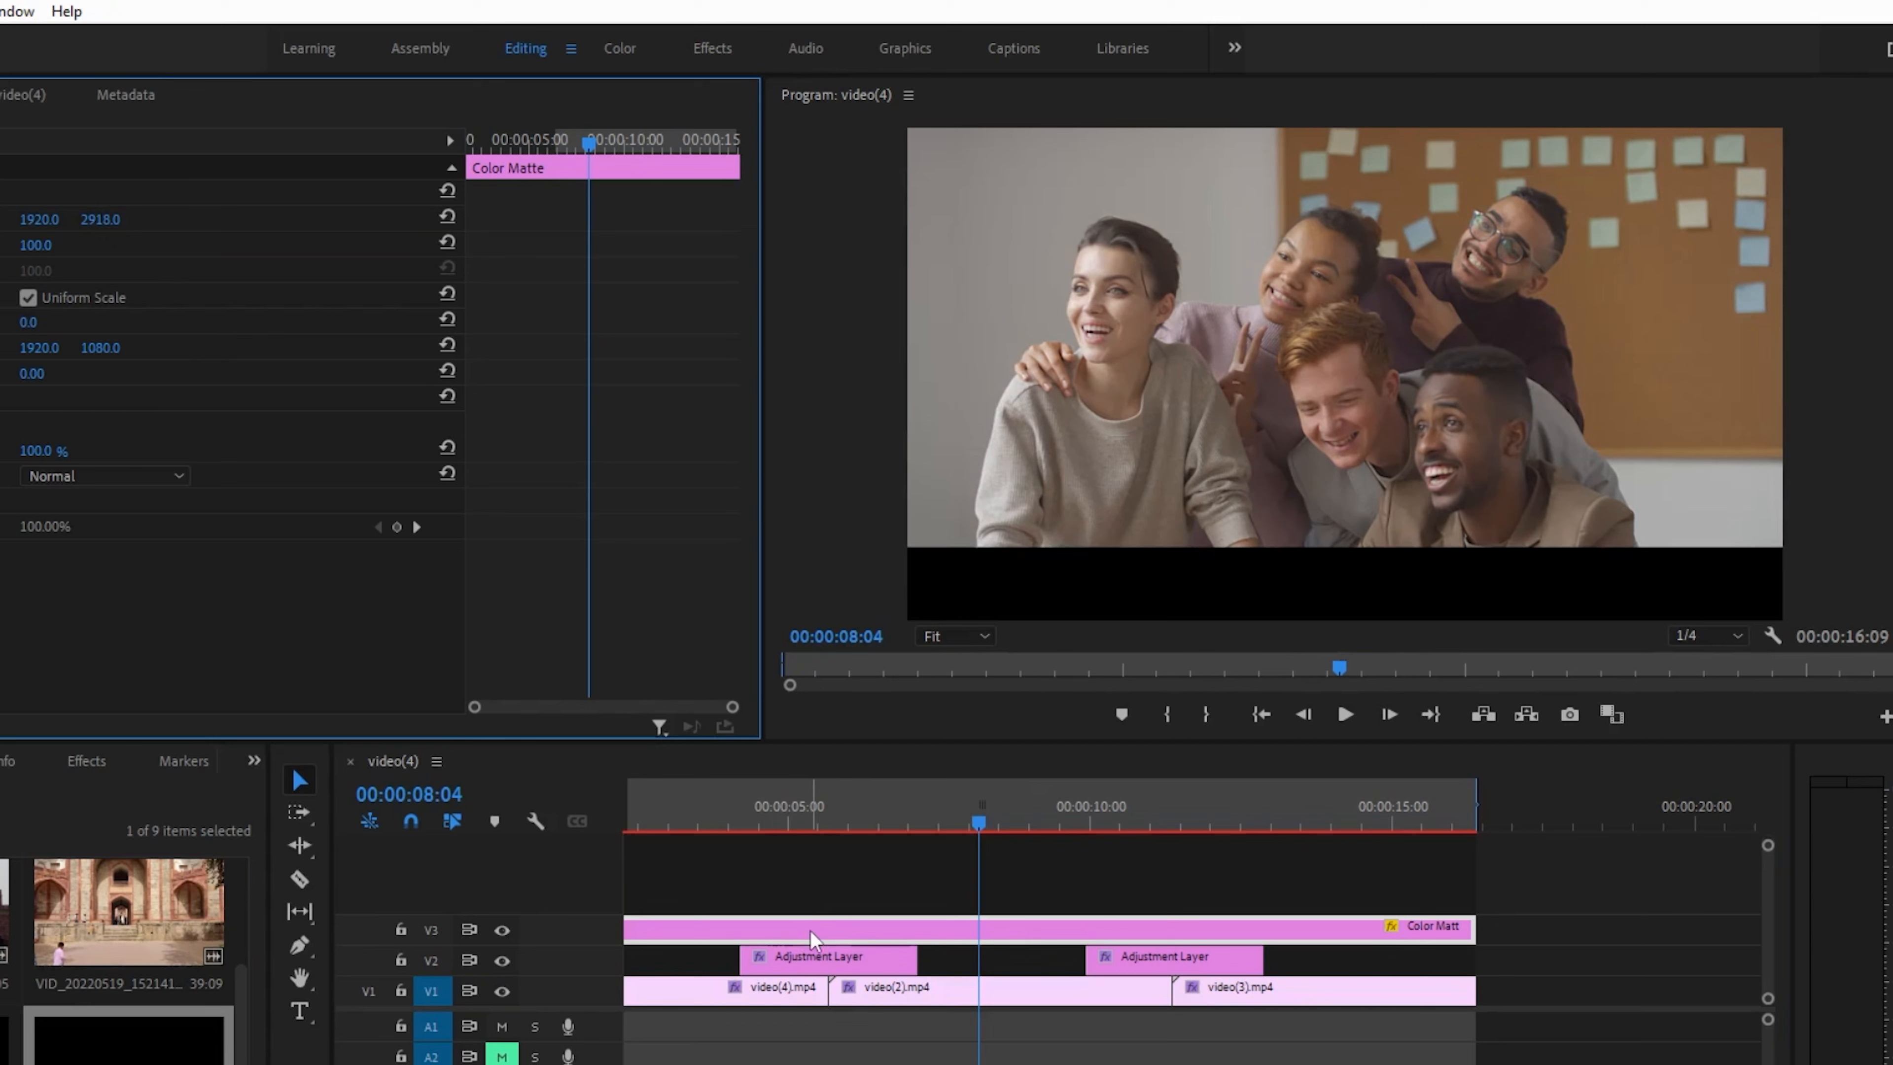
{"action": "left_click_drag", "start_coordinate": [814, 938], "coordinate": [806, 908]}
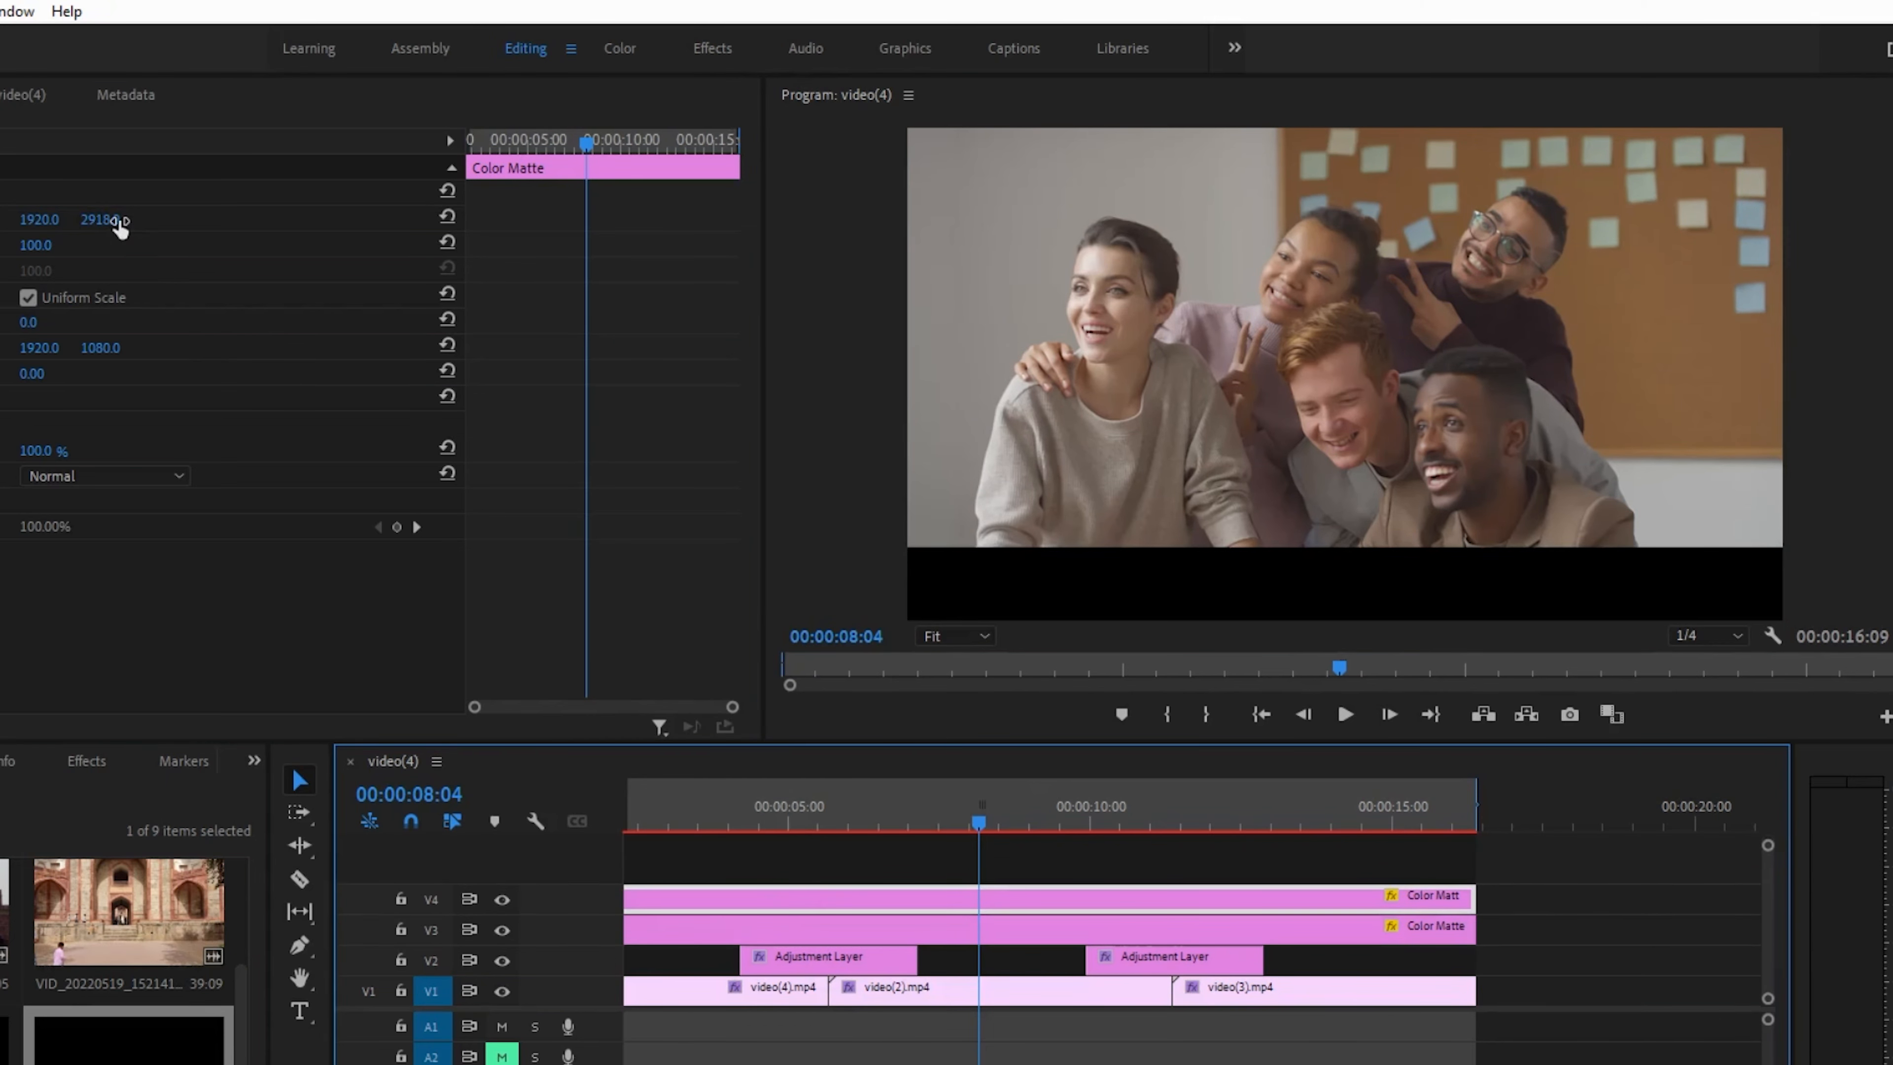
{"action": "mouse_move", "coordinate": [117, 219]}
{"action": "left_mouse_down"}
{"action": "mouse_move", "coordinate": [4, 220]}
{"action": "mouse_move", "coordinate": [150, 219]}
{"action": "left_mouse_up"}
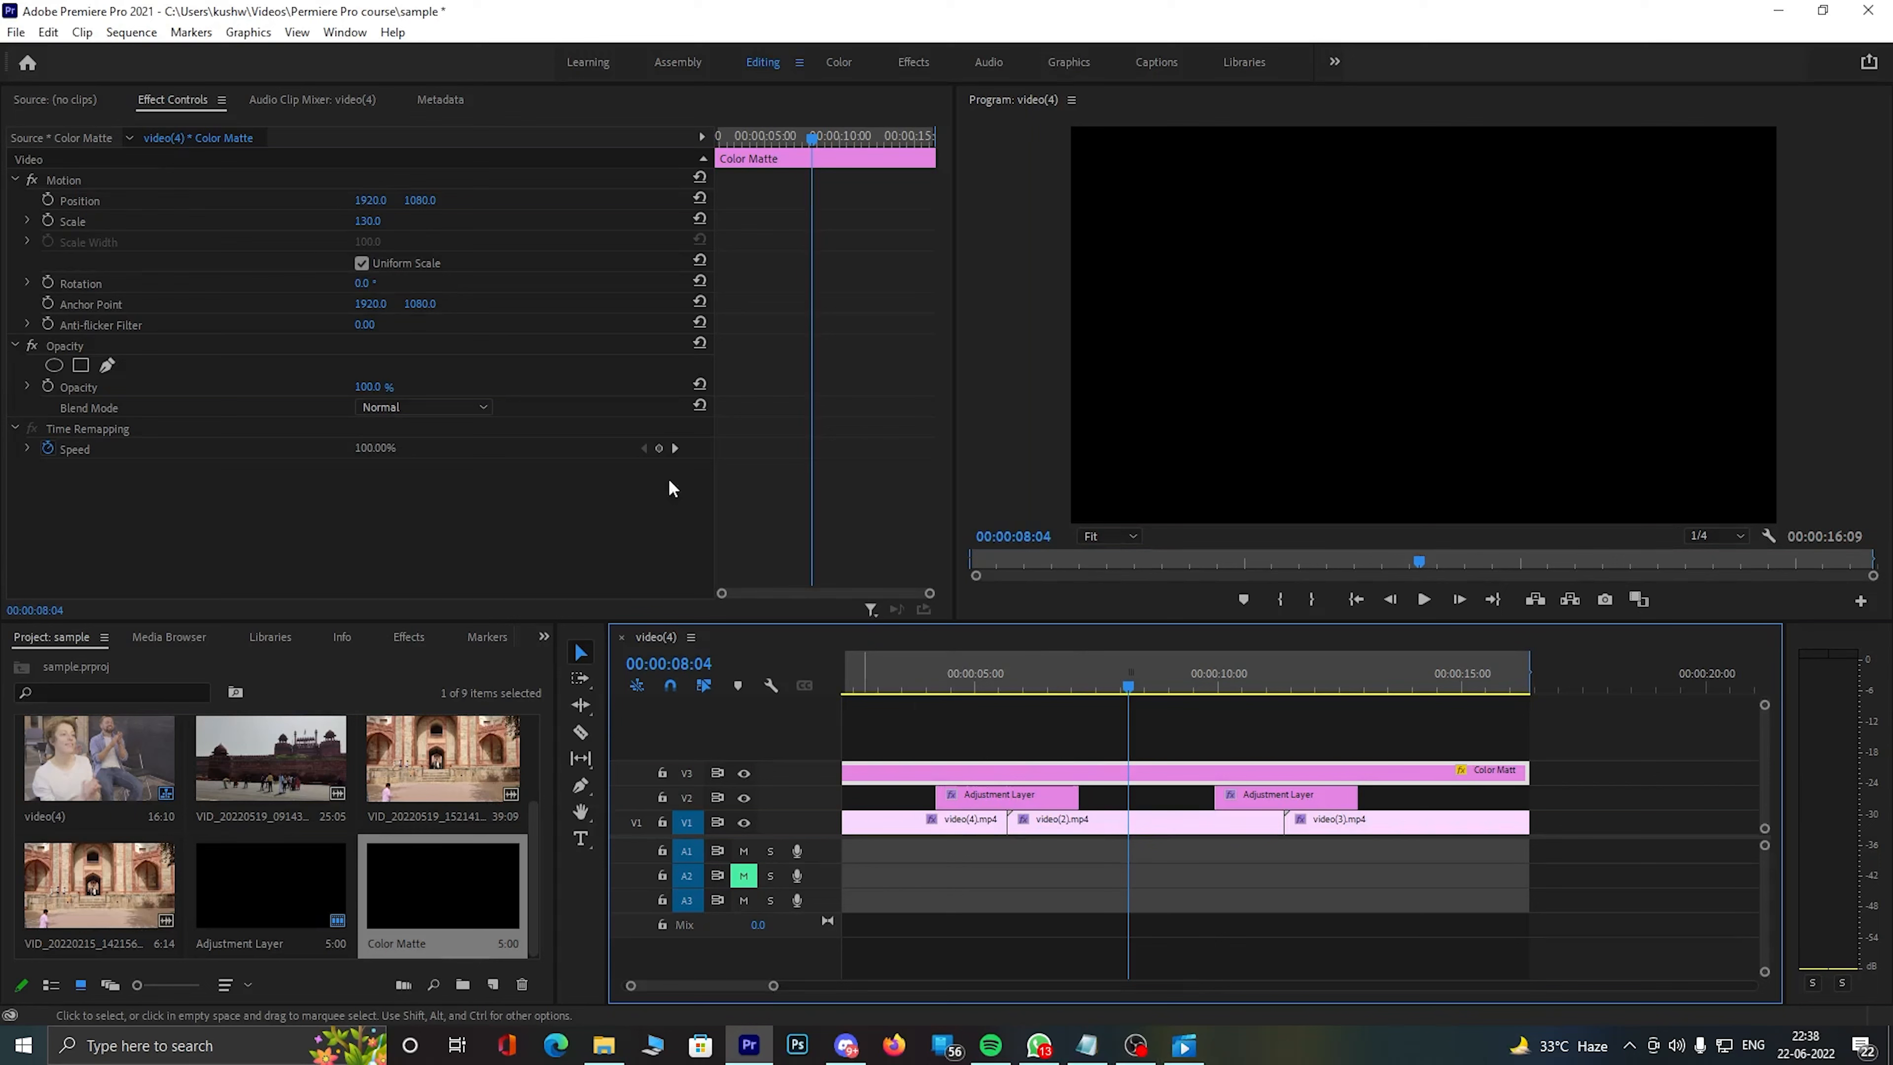
- Turn the Color Matte into a translucent band with Uniform Scale off, Scale Height 27, Scale Width 101 and Opacity 80%
{"action": "left_click", "coordinate": [362, 264]}
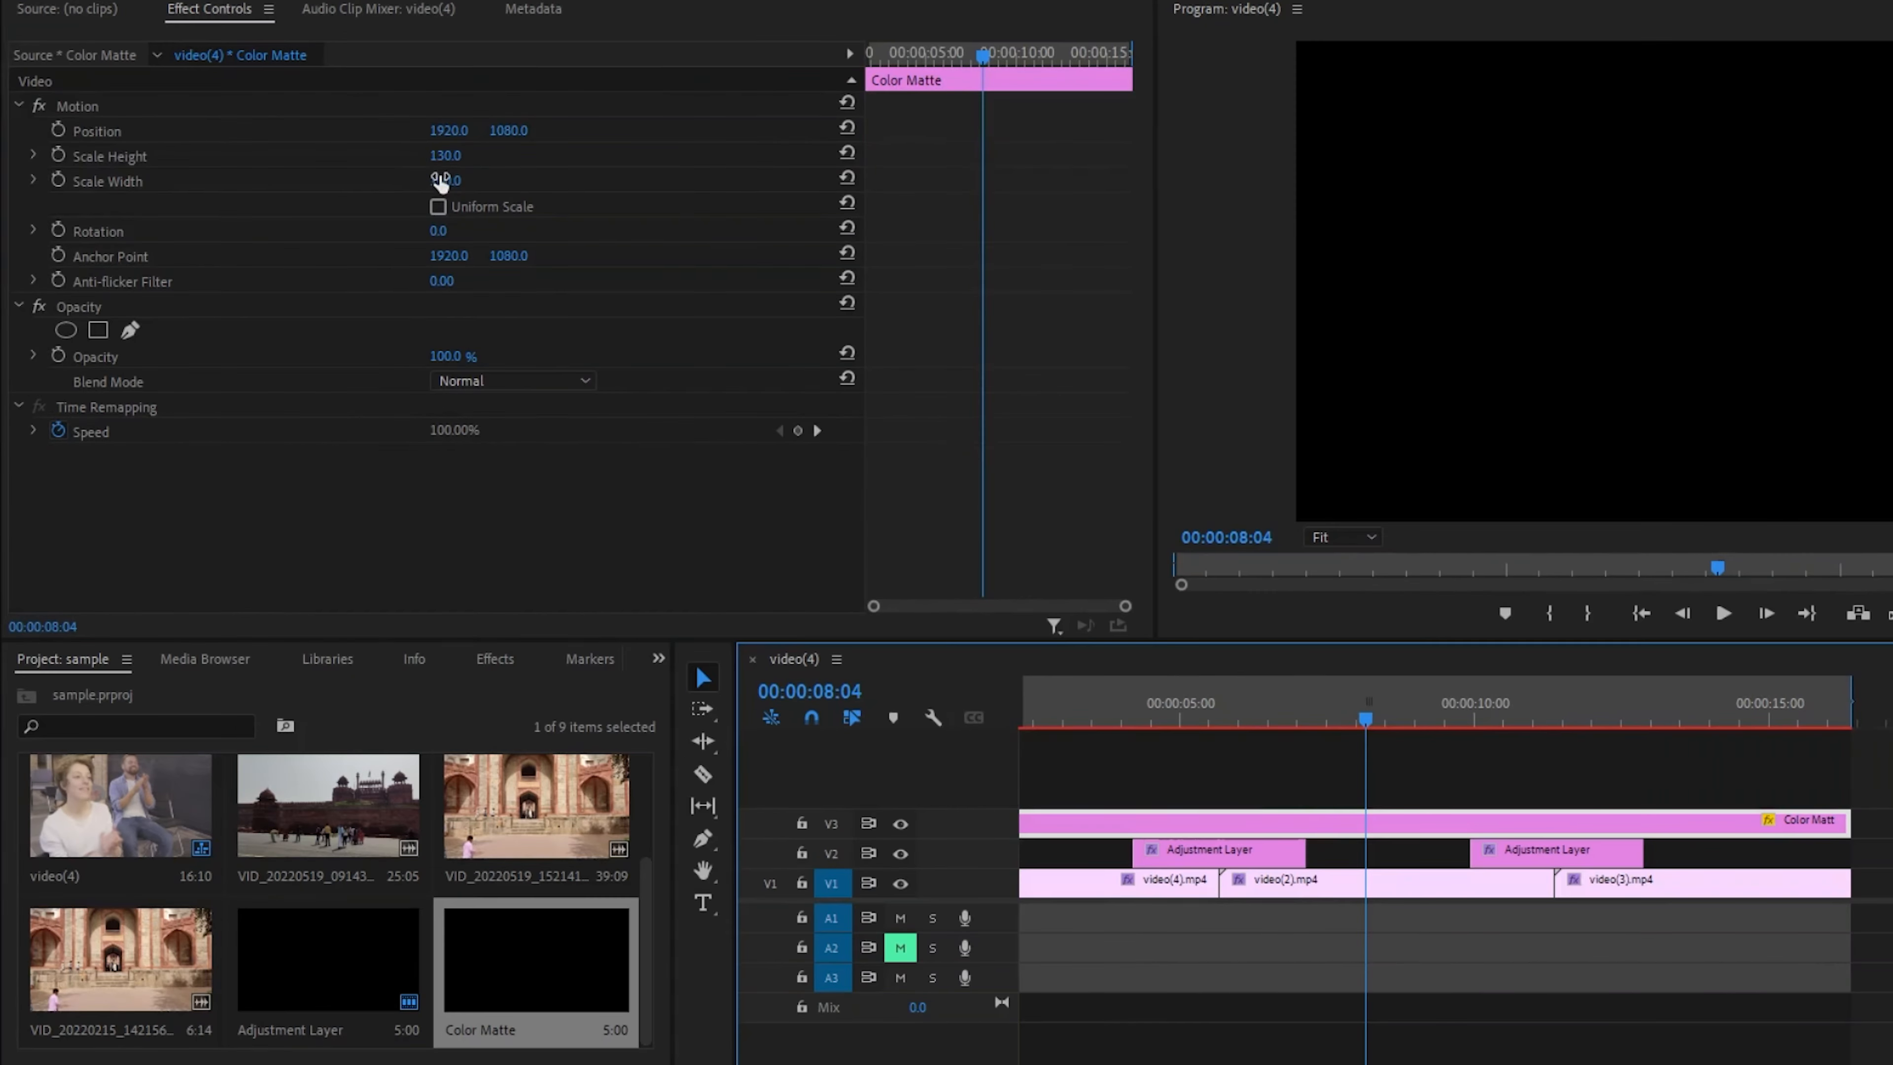
{"action": "left_click_drag", "start_coordinate": [449, 181], "coordinate": [301, 156]}
{"action": "mouse_move", "coordinate": [364, 215]}
{"action": "left_mouse_down"}
{"action": "mouse_move", "coordinate": [408, 215]}
{"action": "mouse_move", "coordinate": [387, 215]}
{"action": "left_mouse_up"}
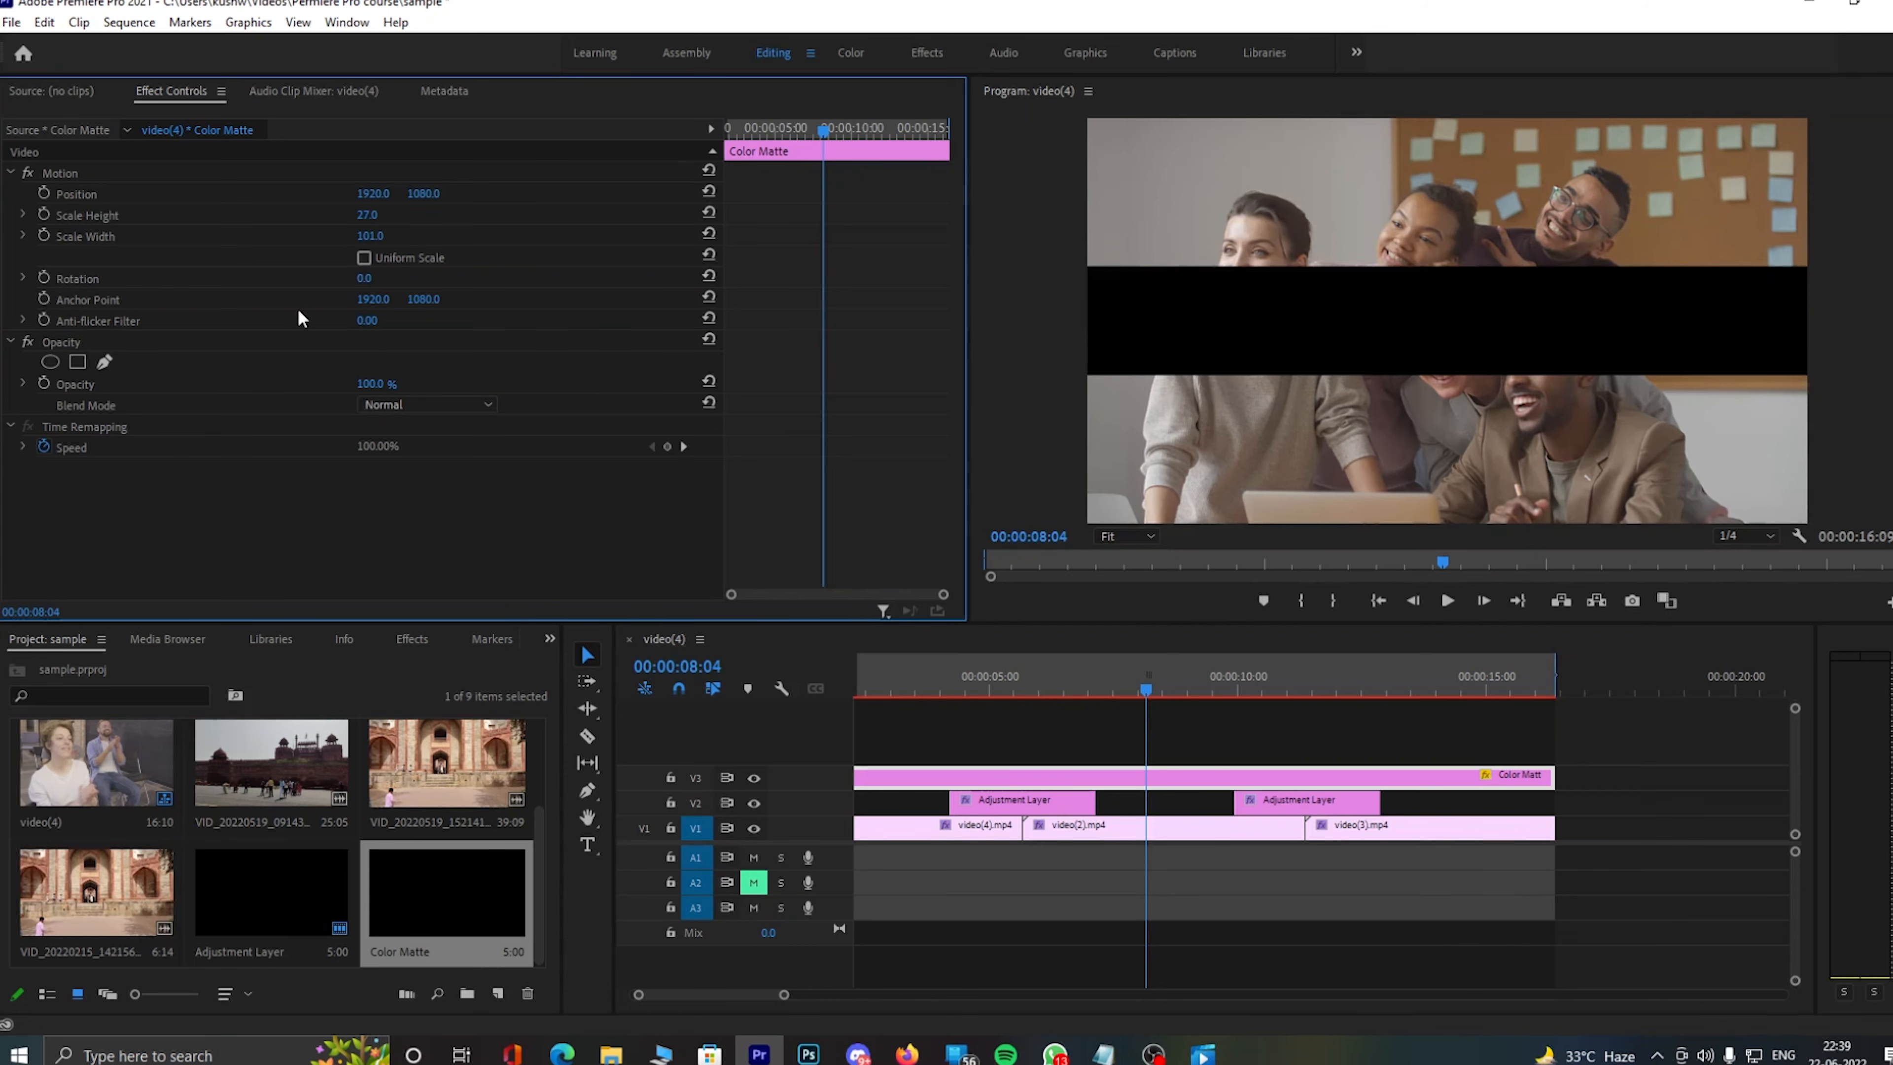
{"action": "left_click_drag", "start_coordinate": [368, 384], "coordinate": [395, 391]}
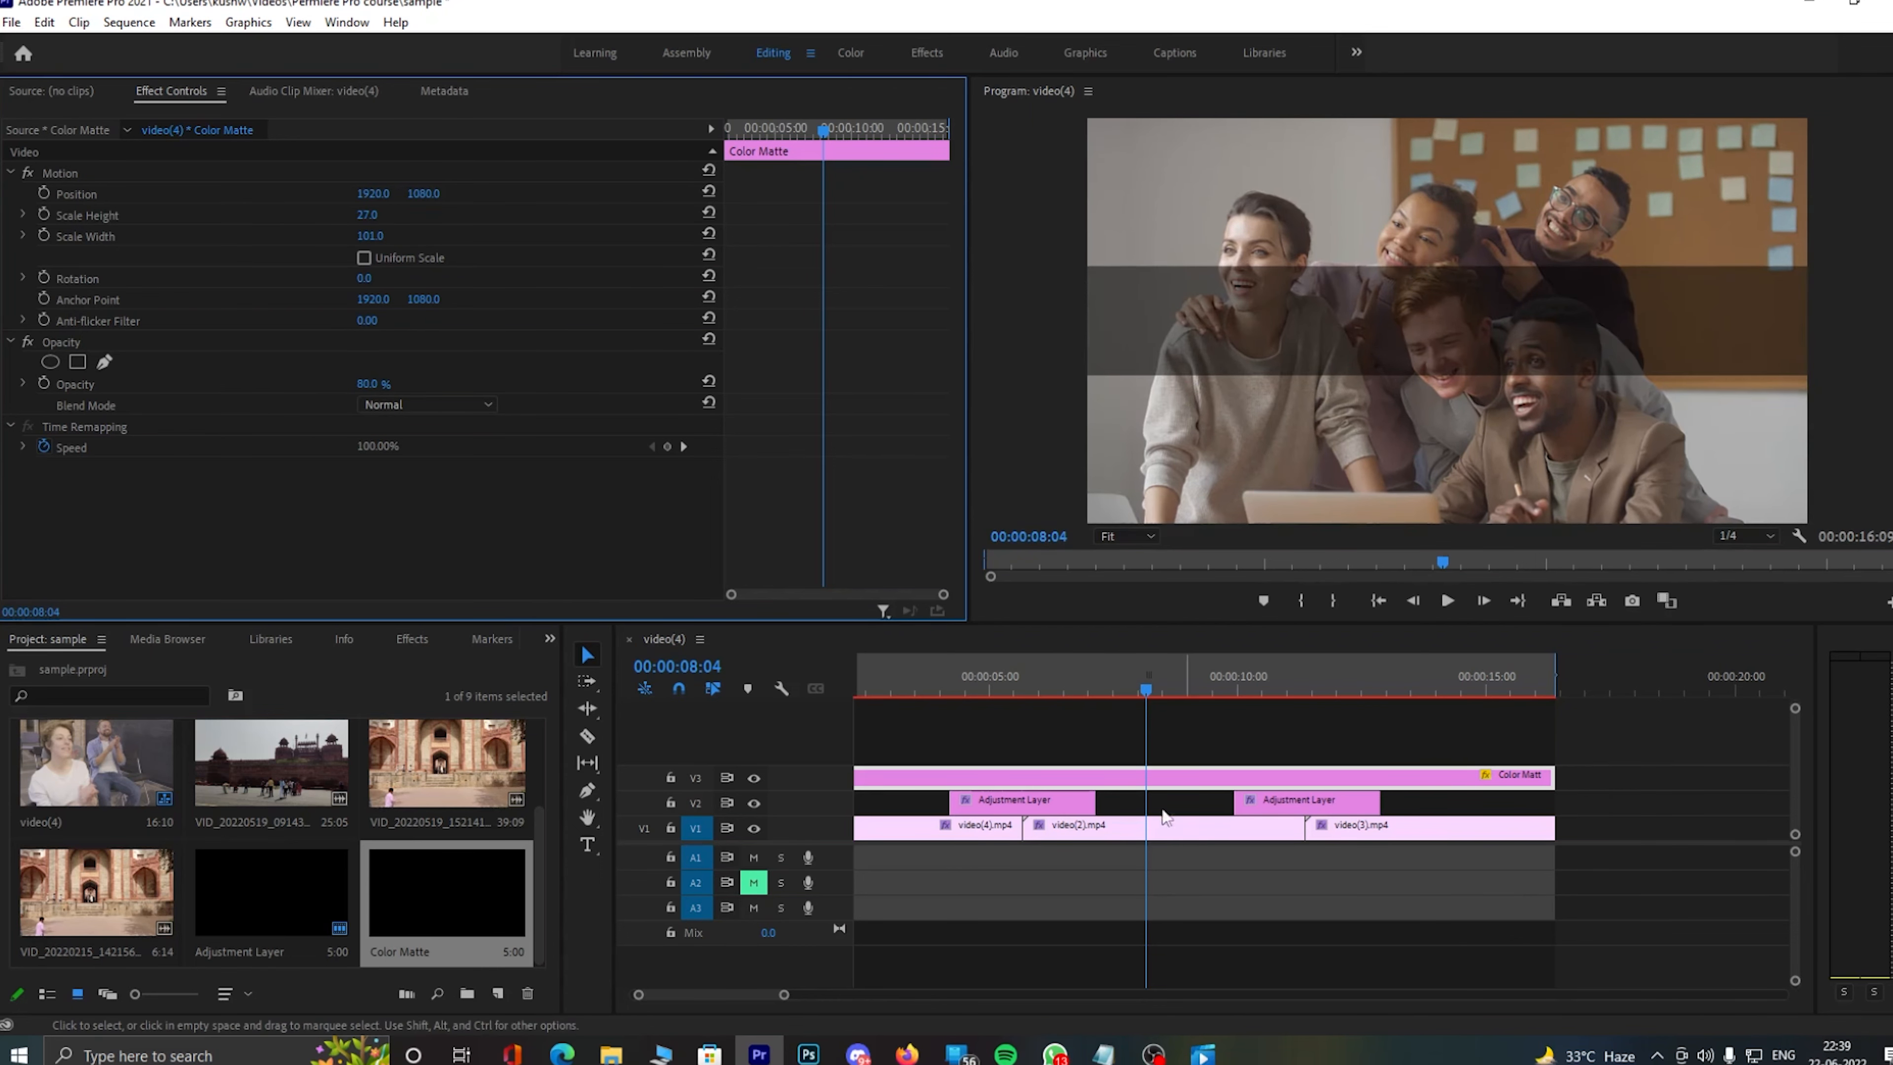
- Add an enlarged "Friends" title over the dark band and delete that title clip
{"action": "left_click", "coordinate": [615, 838]}
{"action": "left_click", "coordinate": [1310, 325]}
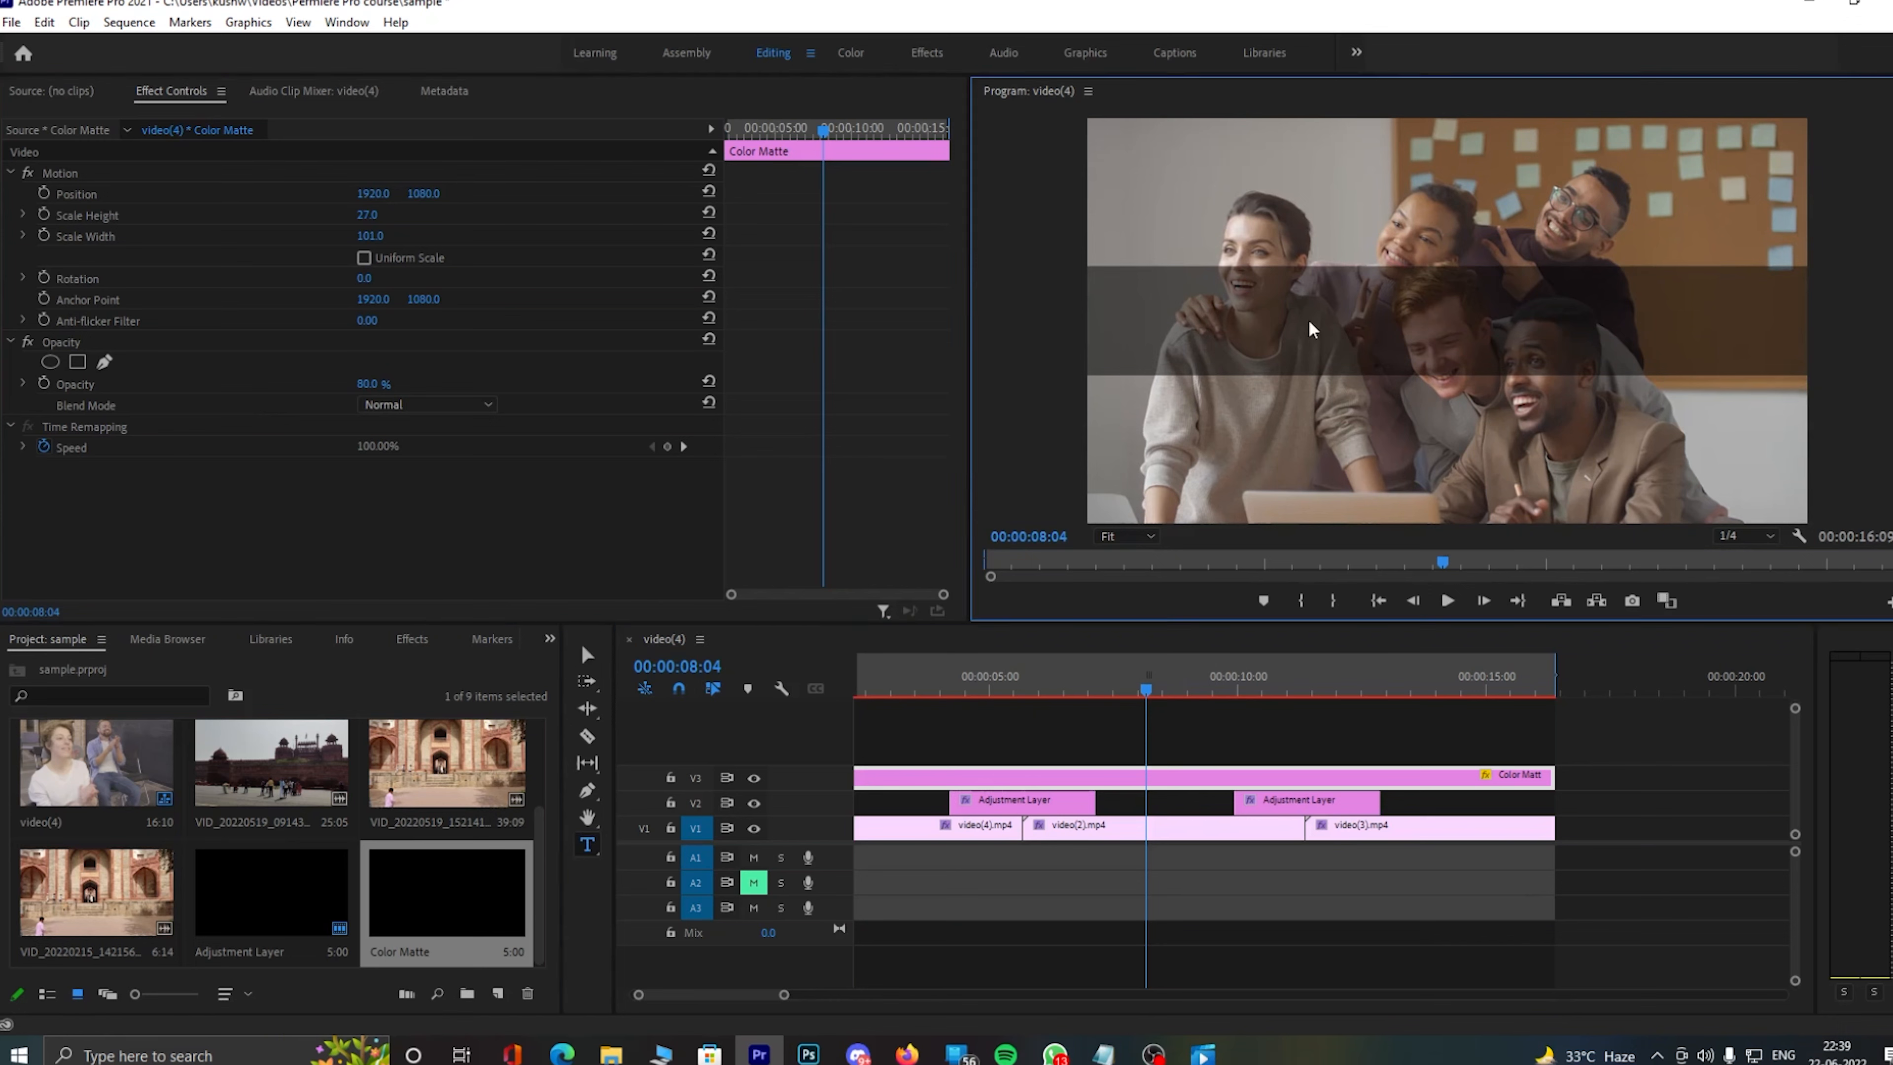
{"action": "type", "text": "f"}
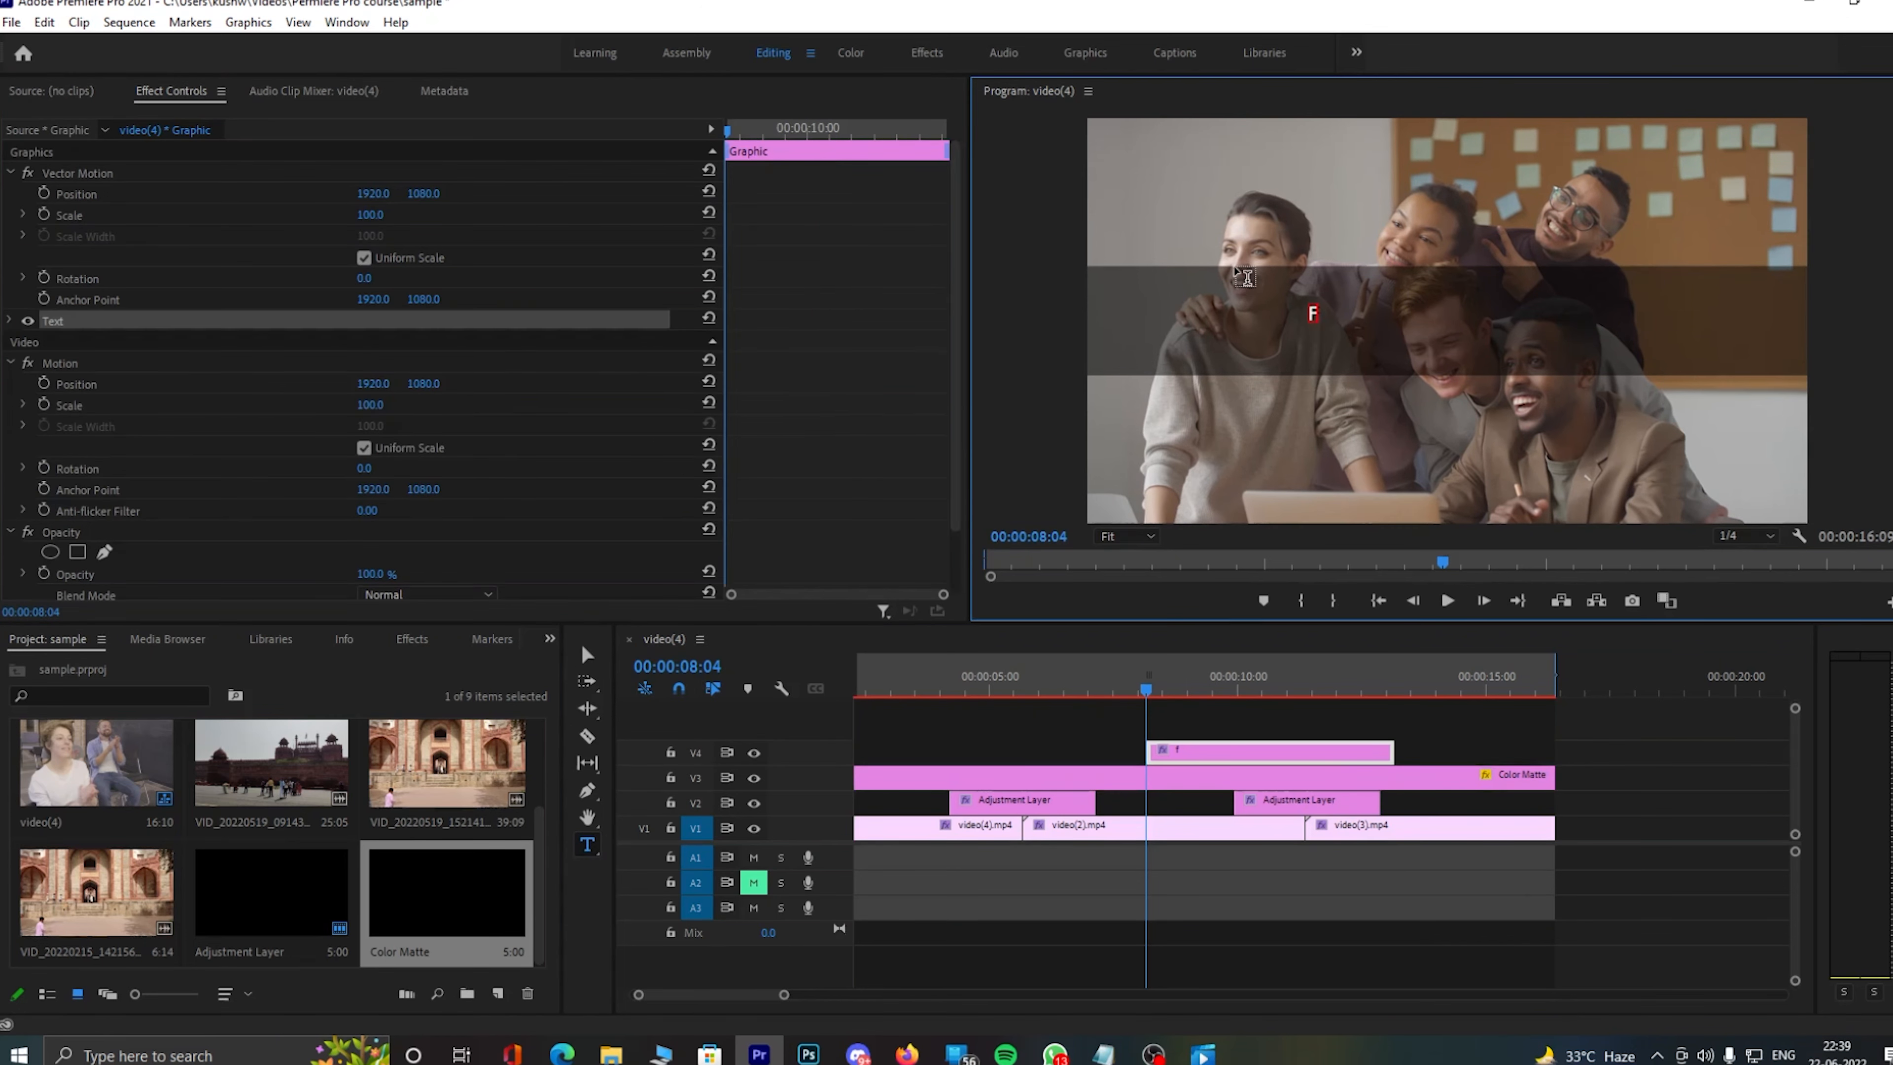
{"action": "type", "text": "riends"}
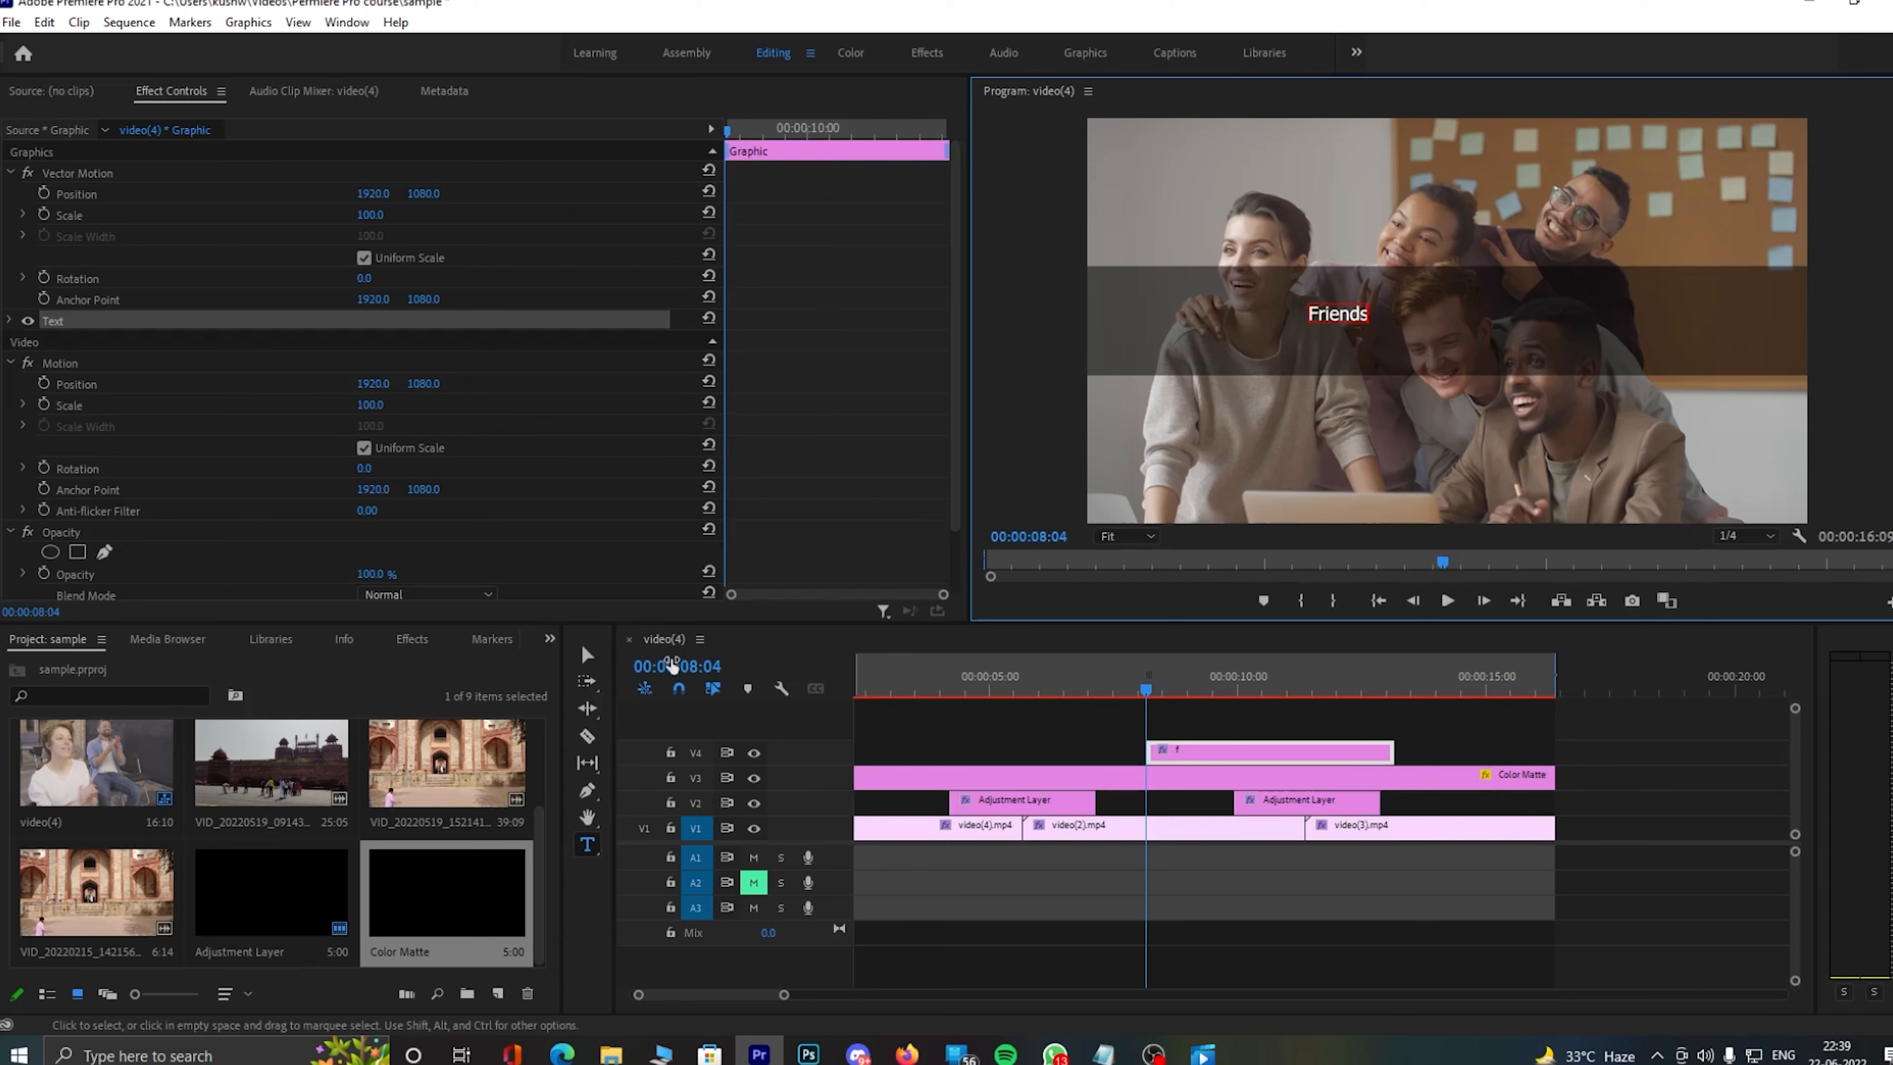
{"action": "left_click", "coordinate": [587, 654]}
{"action": "left_click_drag", "start_coordinate": [1369, 323], "coordinate": [1561, 356]}
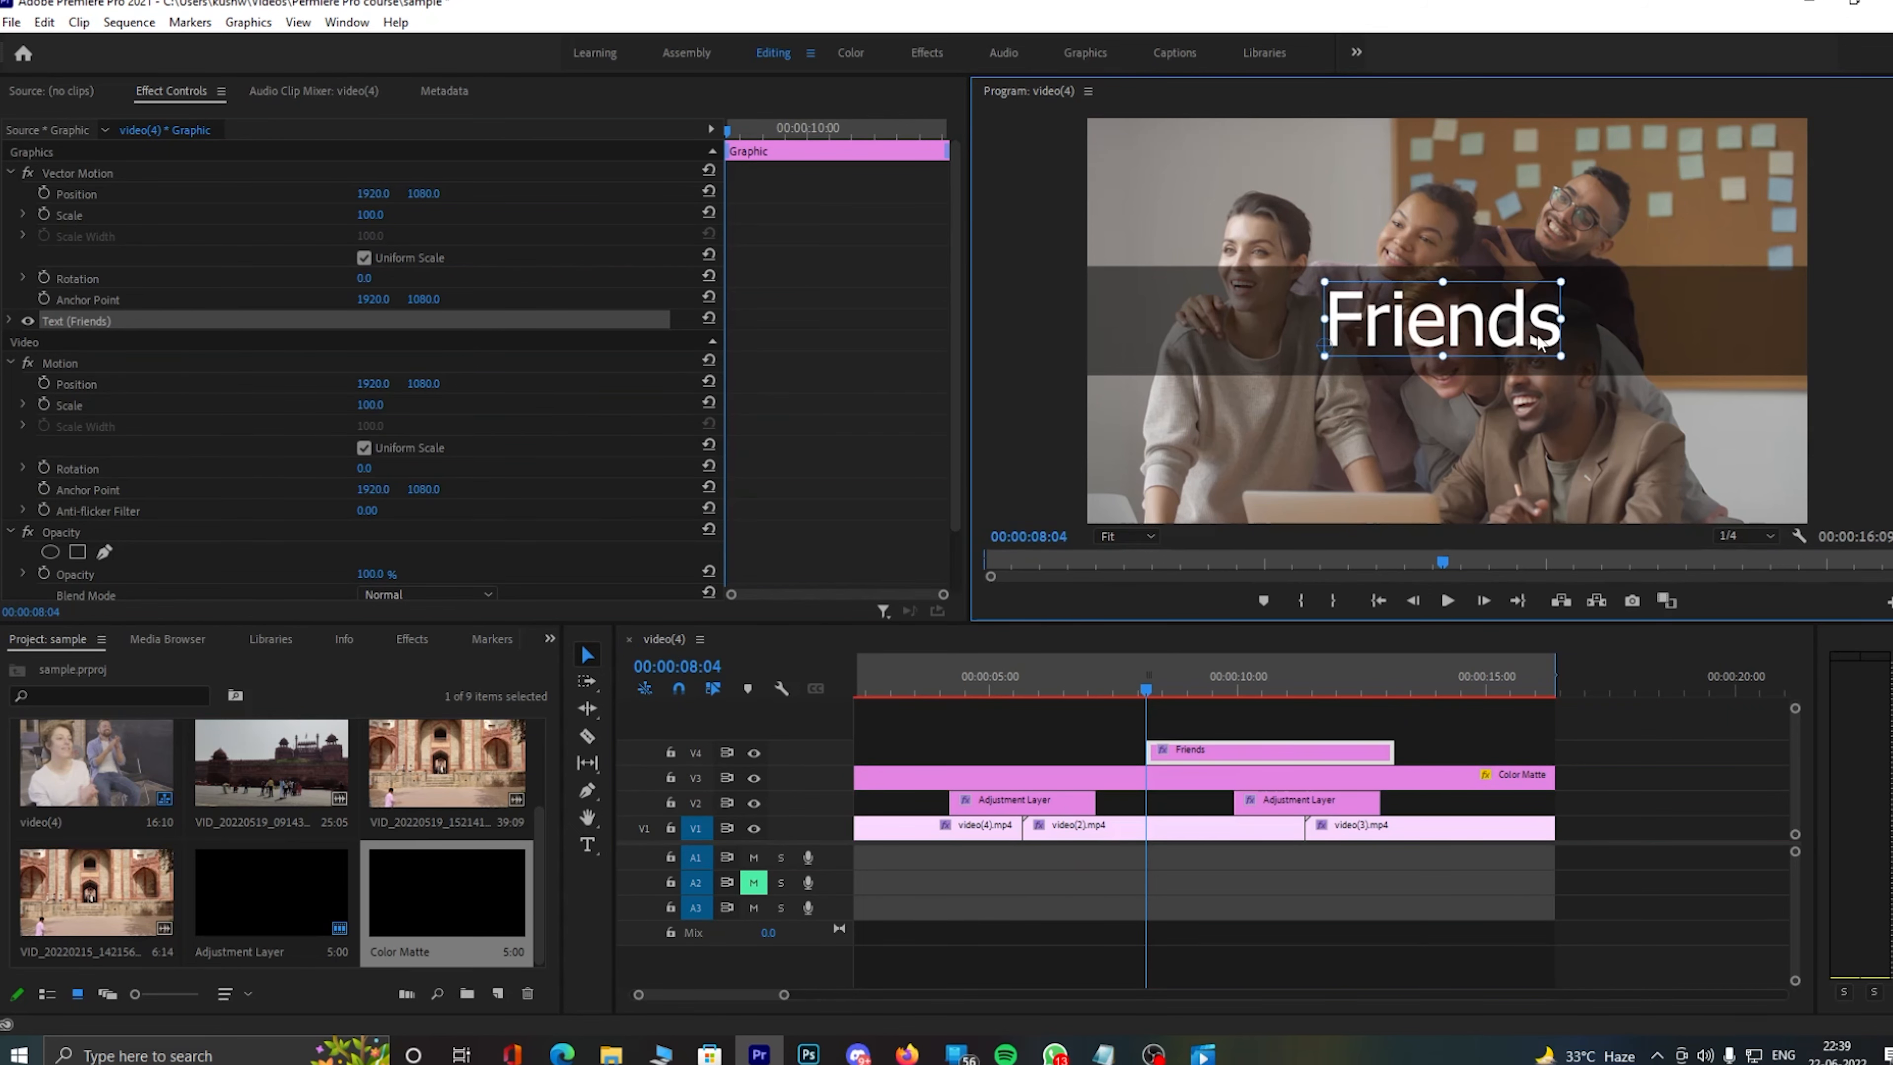
{"action": "right_click", "coordinate": [1287, 748]}
{"action": "left_click", "coordinate": [1326, 168]}
- Move the Color Matte to a vertical position of 2095 at the frame's lower edge and make it fully opaque
{"action": "left_click", "coordinate": [1131, 779]}
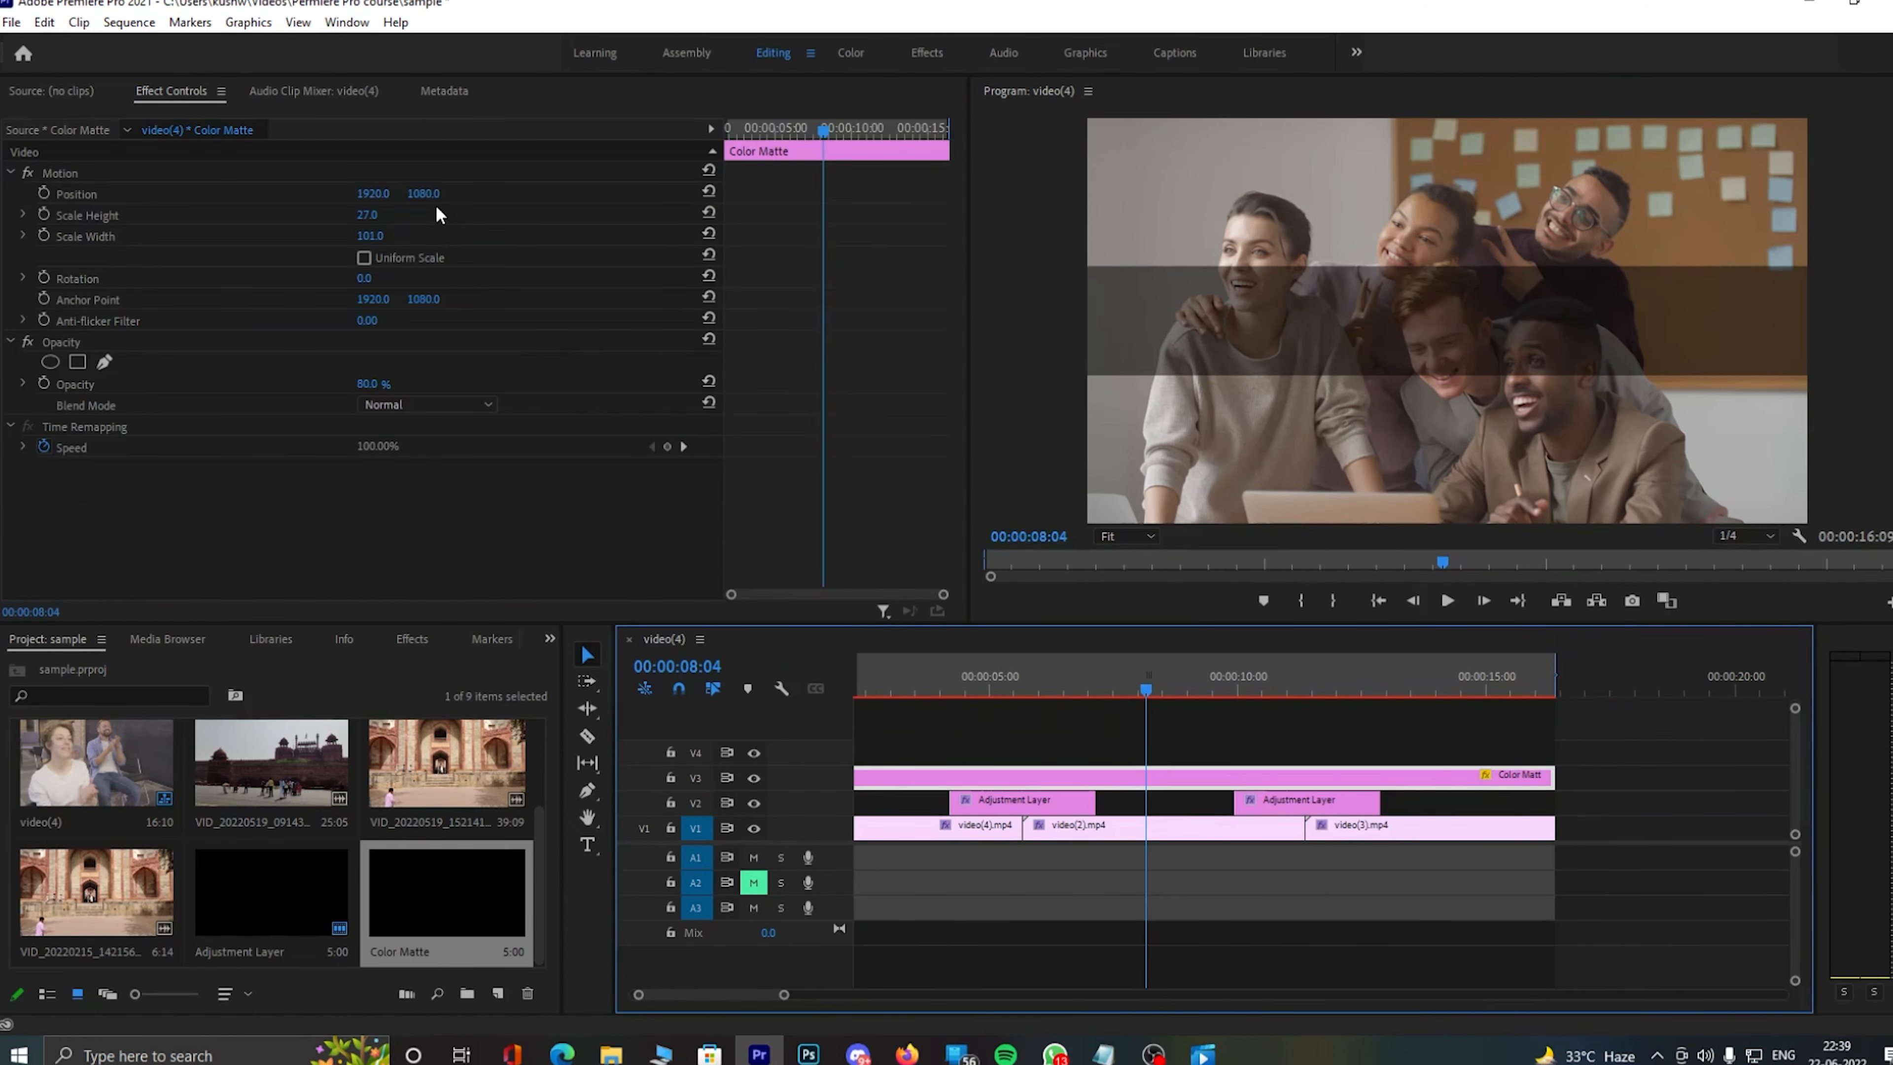
{"action": "left_click_drag", "start_coordinate": [424, 193], "coordinate": [1179, 193]}
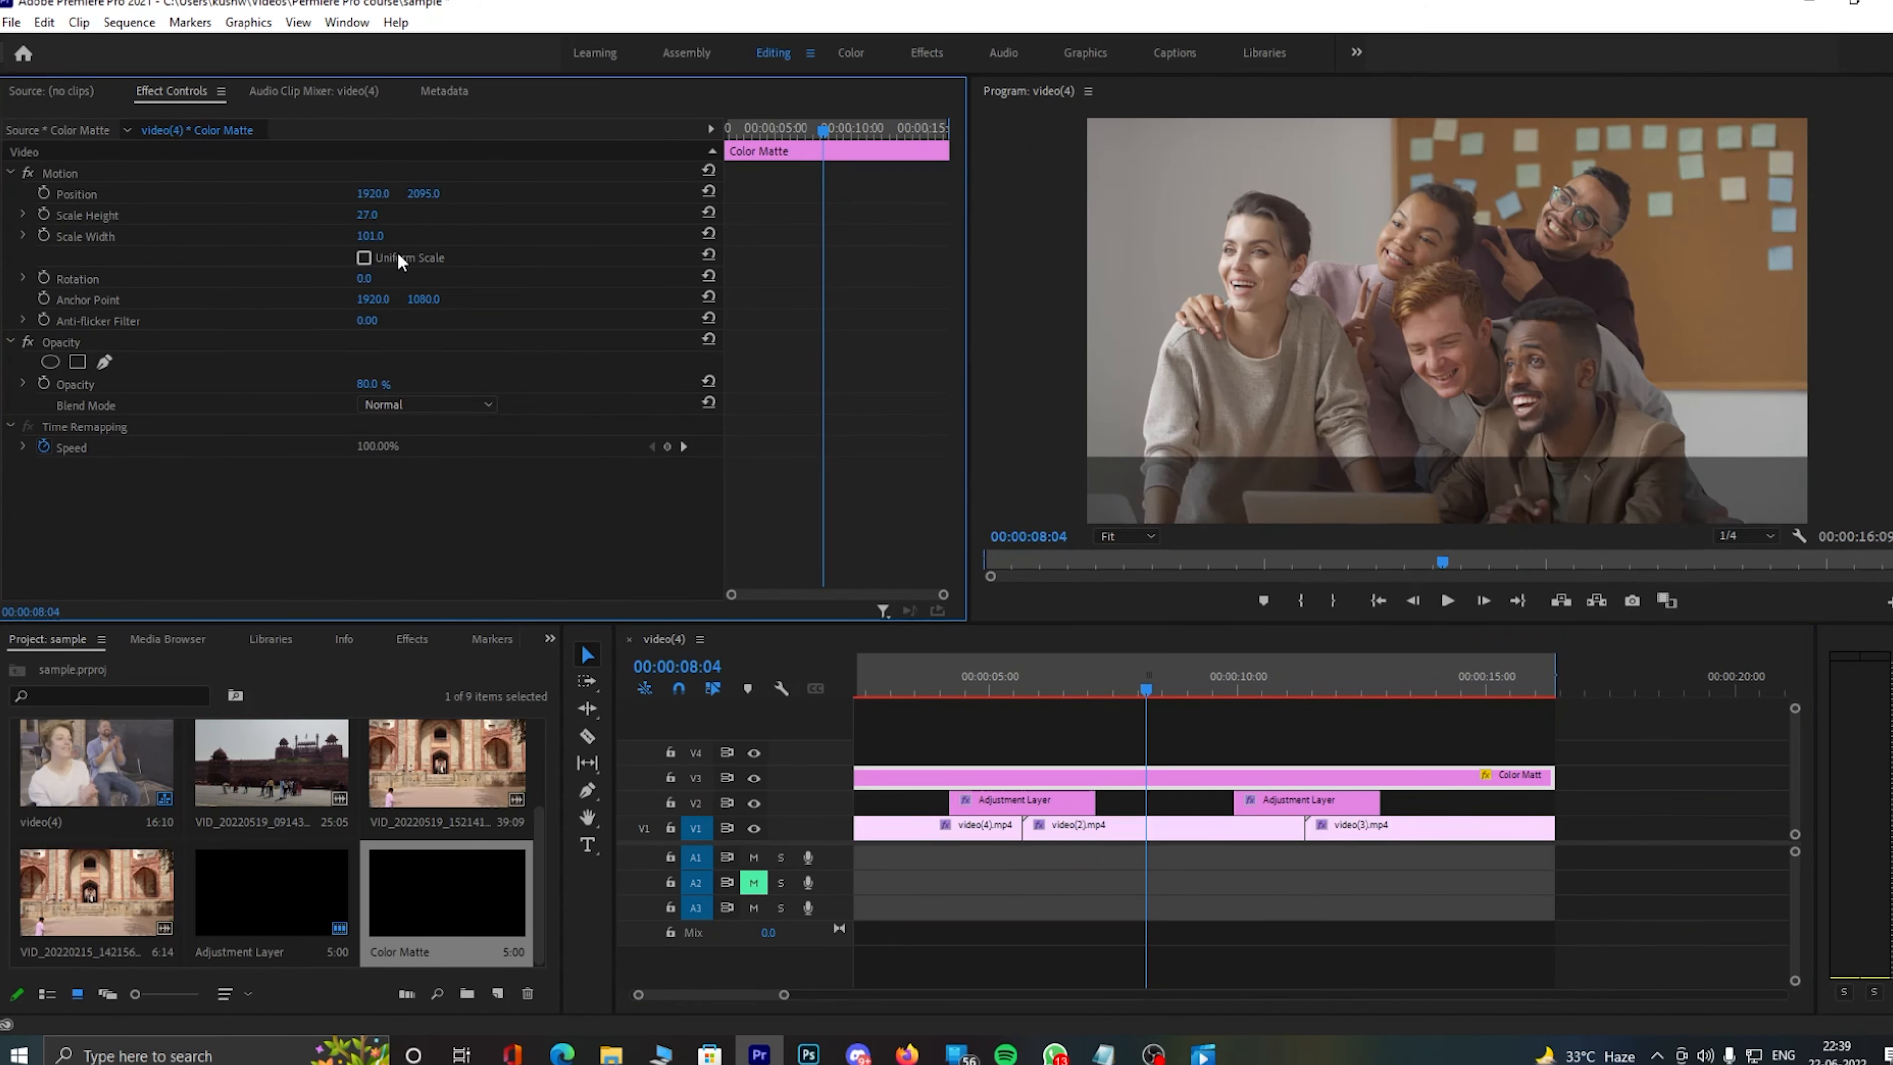
{"action": "left_click_drag", "start_coordinate": [377, 386], "coordinate": [373, 386]}
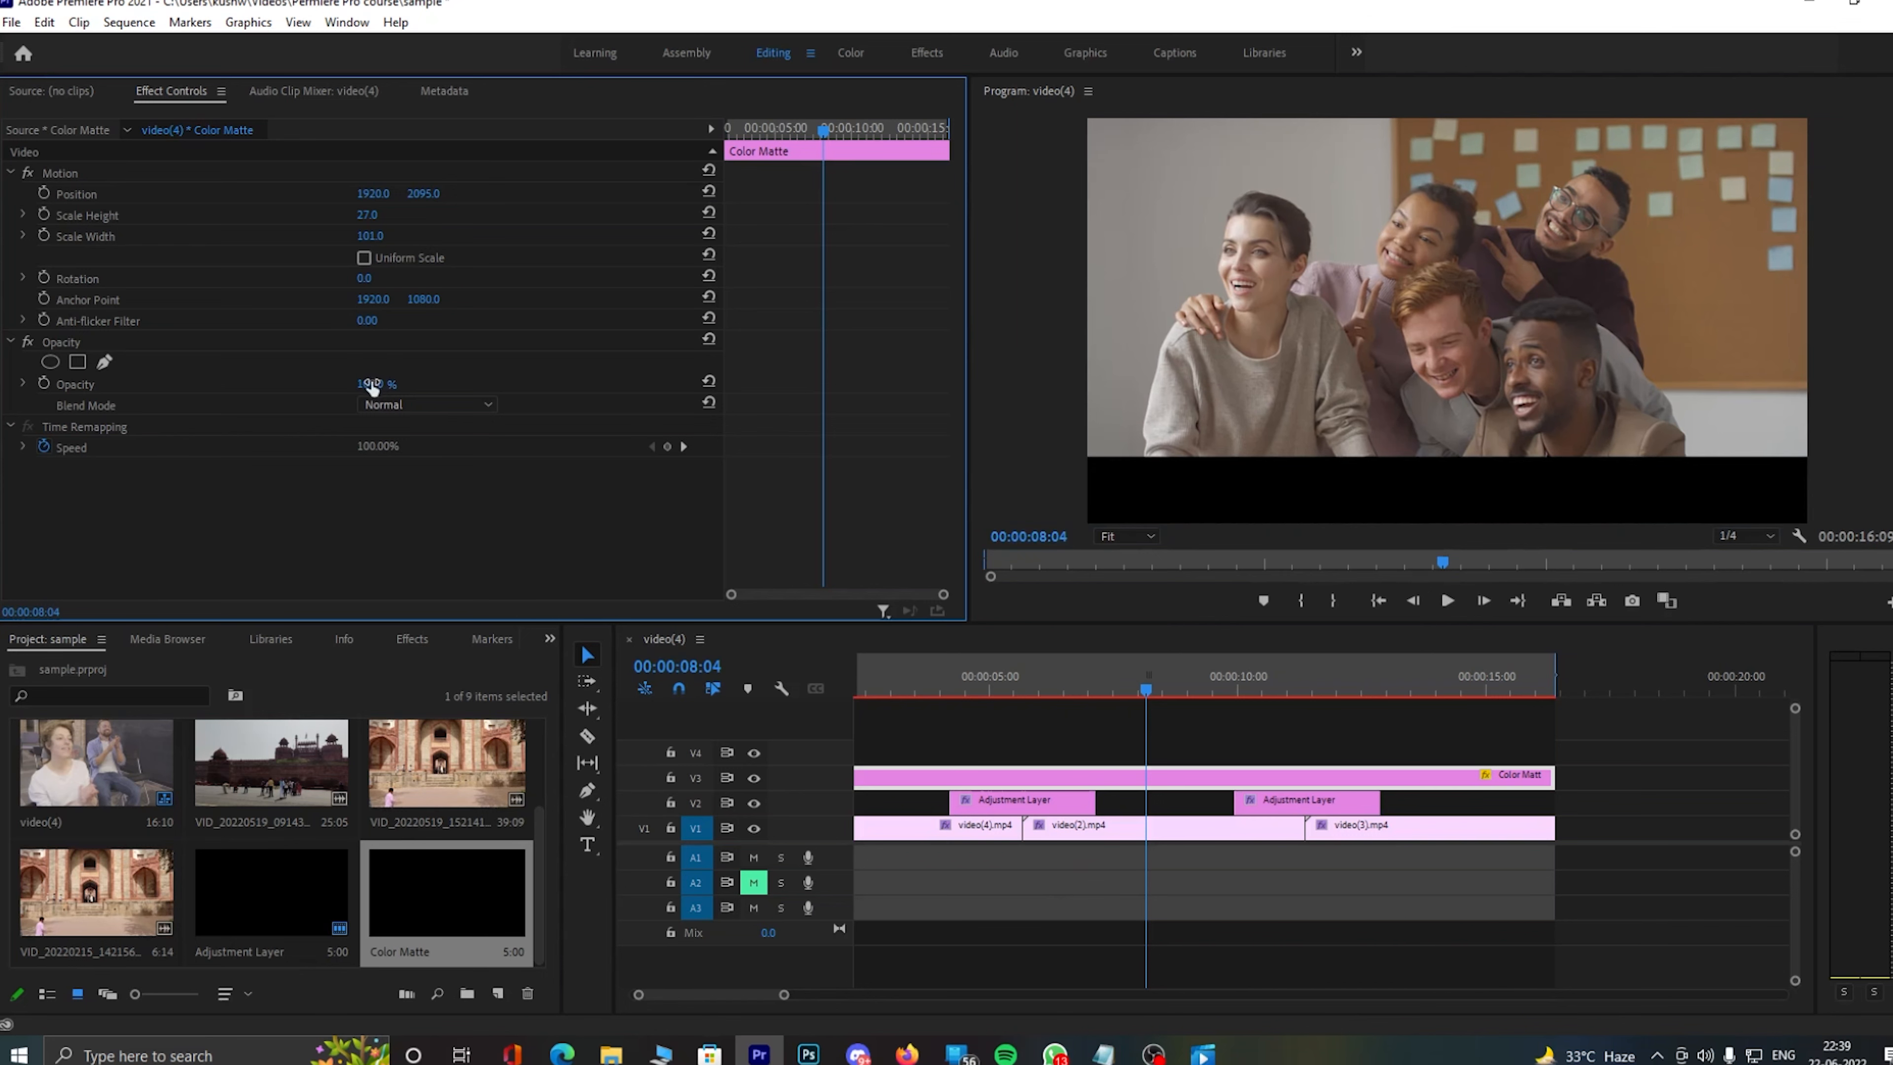
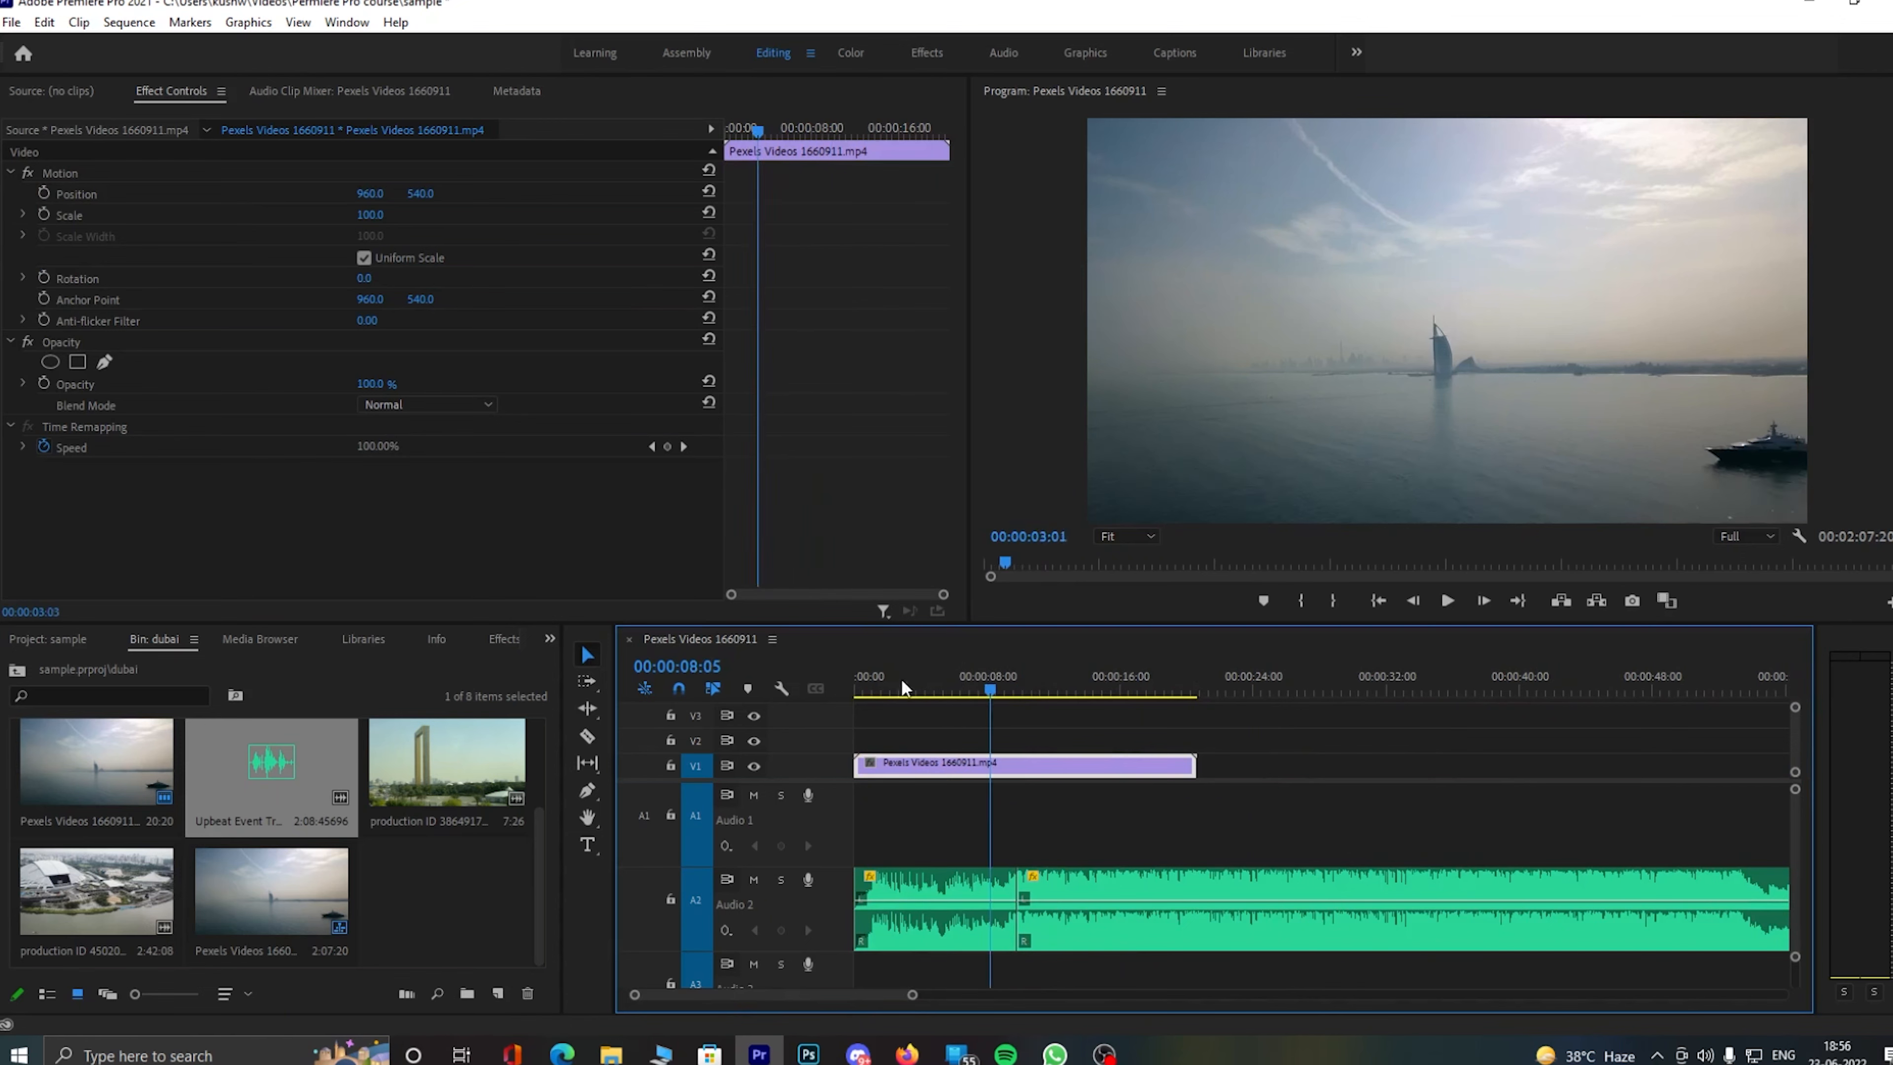
- Speed up Pexels Videos 1660911.mp4 to 200% with Optical Flow time interpolation and play it from the sequence start
{"action": "right_click", "coordinate": [1008, 764]}
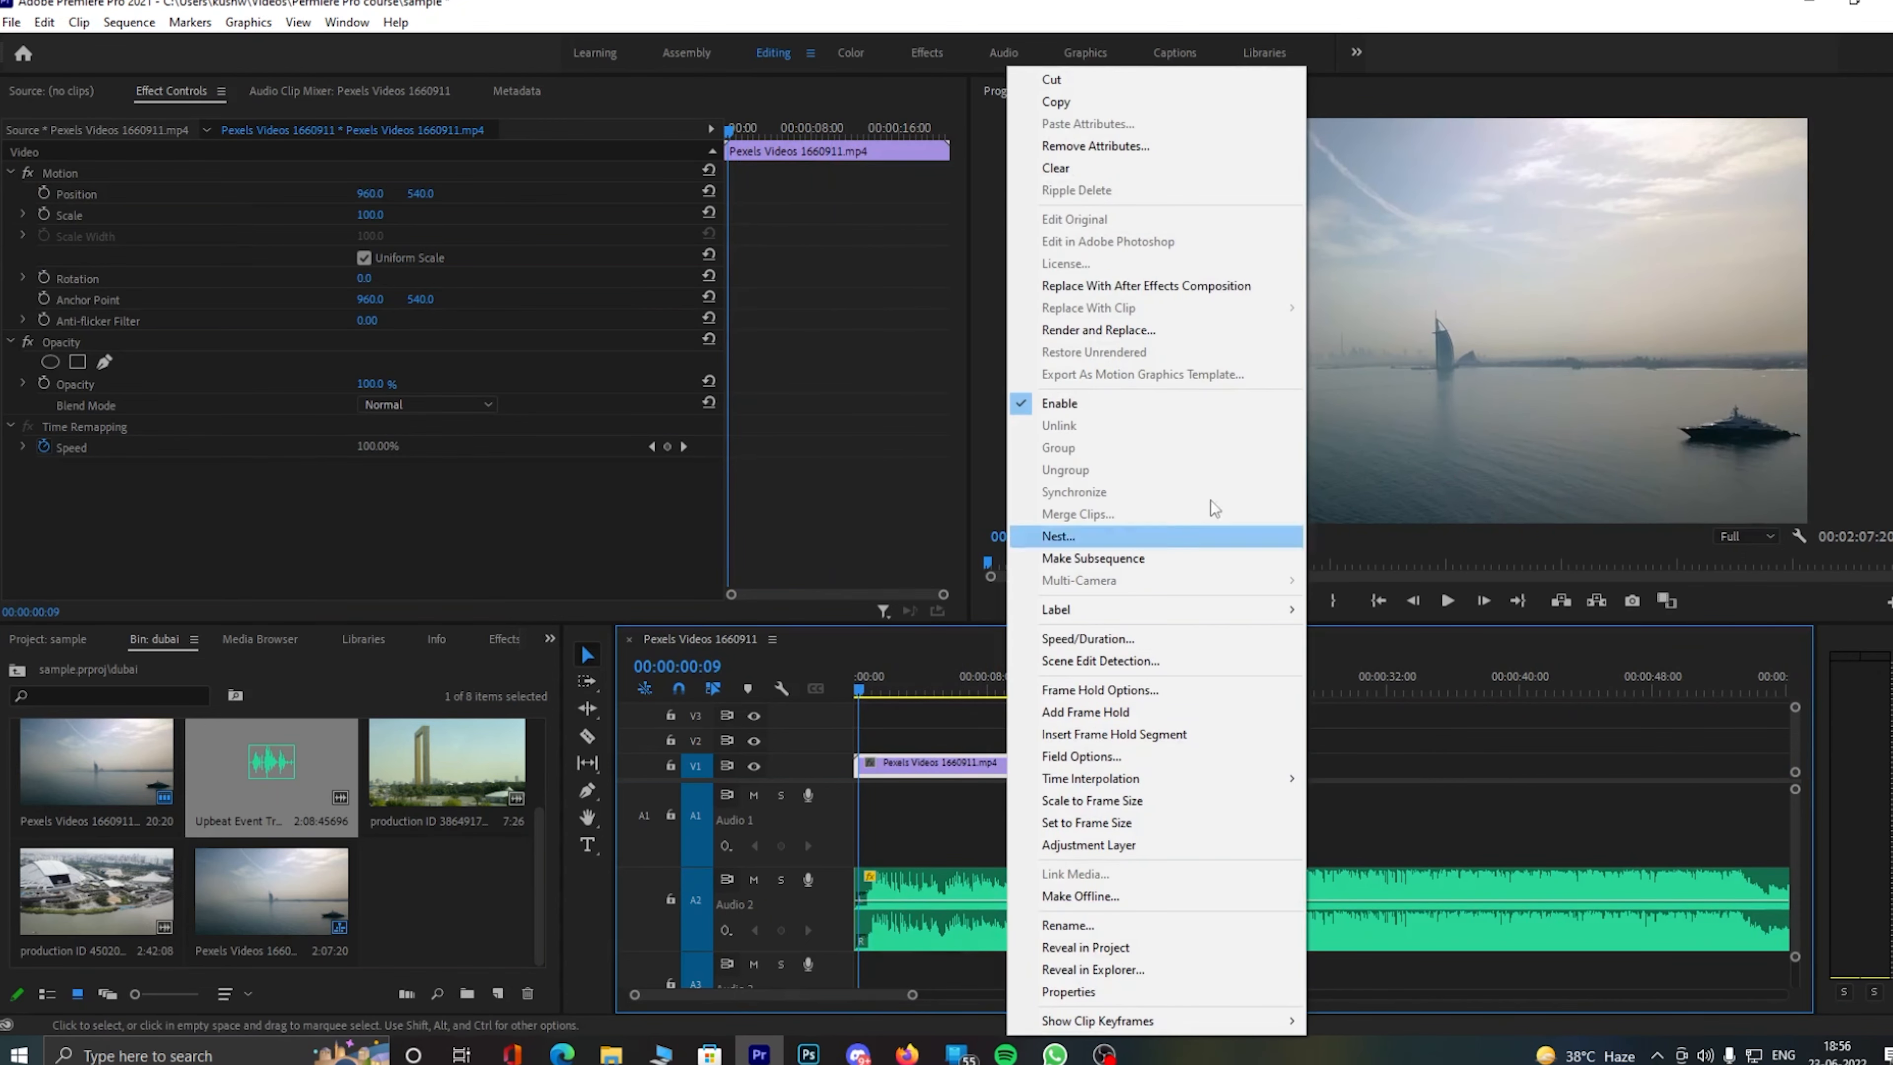
{"action": "left_click", "coordinate": [1088, 641]}
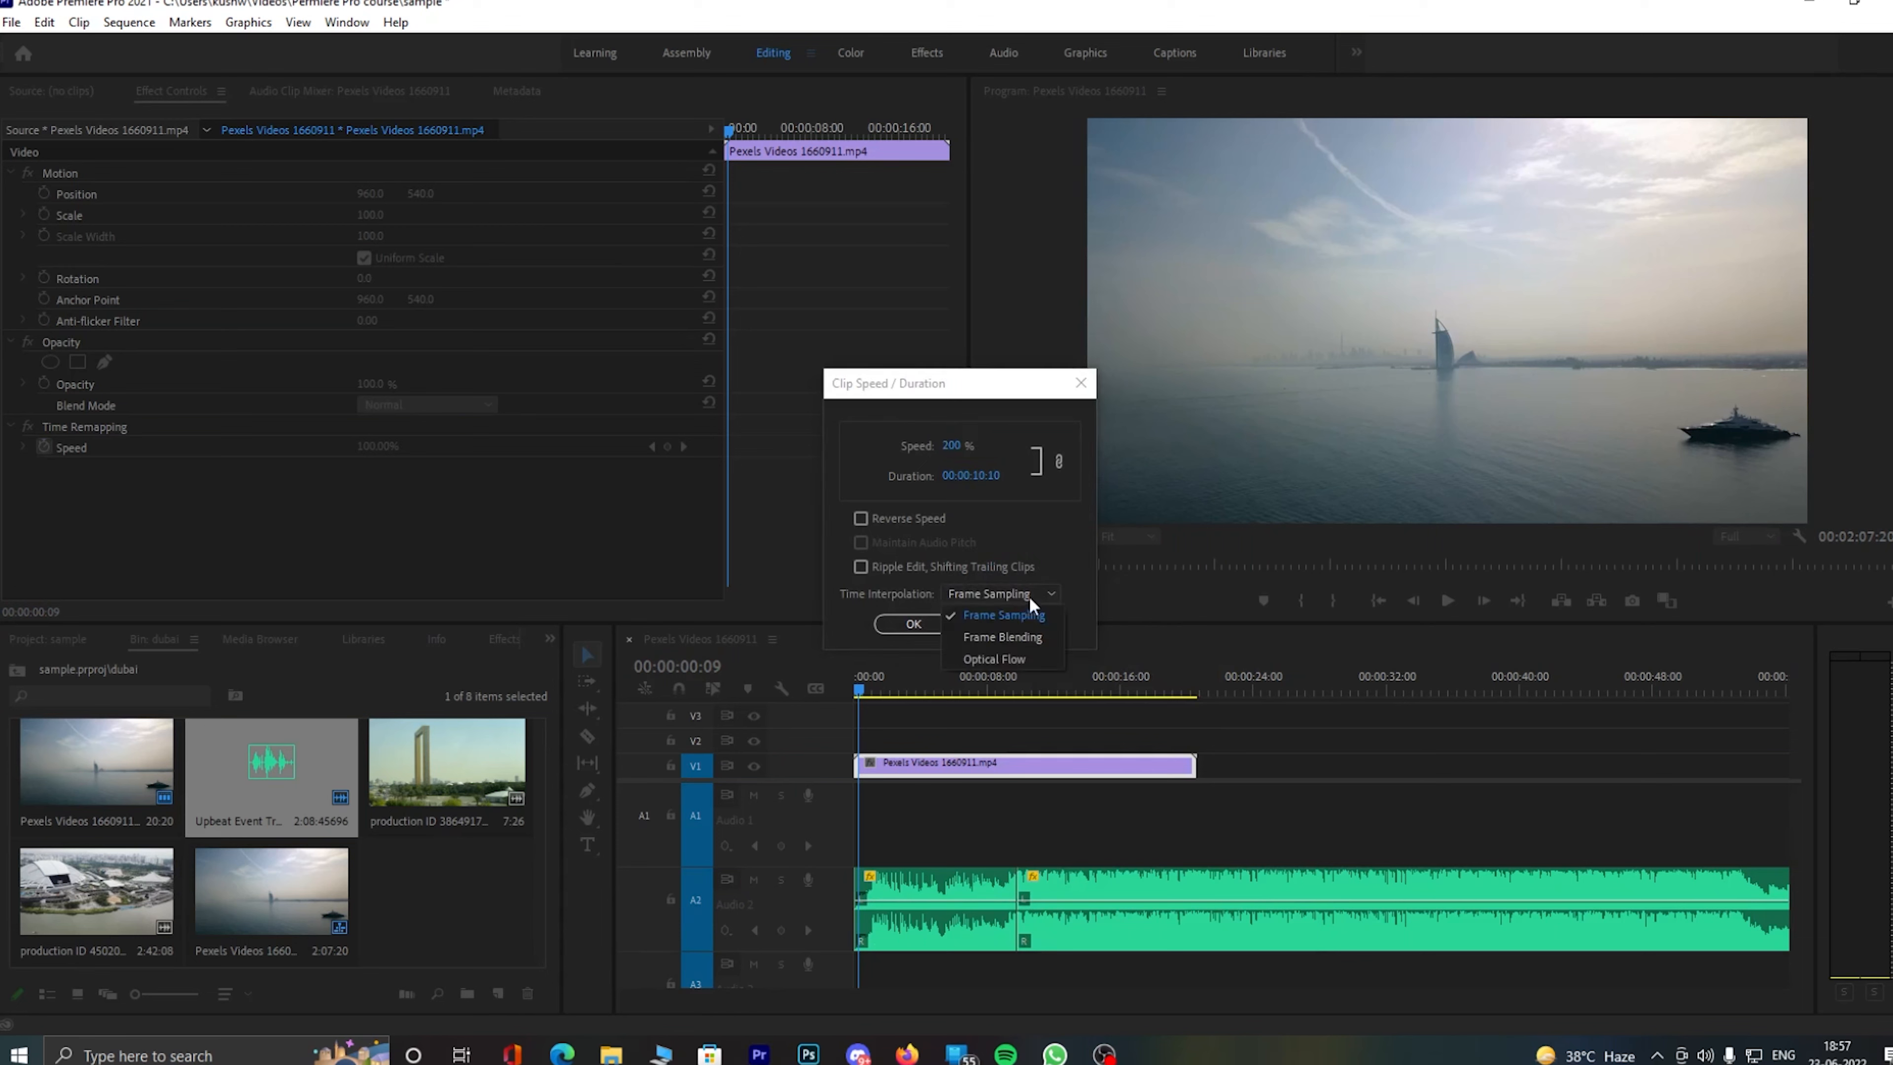
{"action": "left_click", "coordinate": [1027, 658]}
{"action": "left_click", "coordinate": [932, 626]}
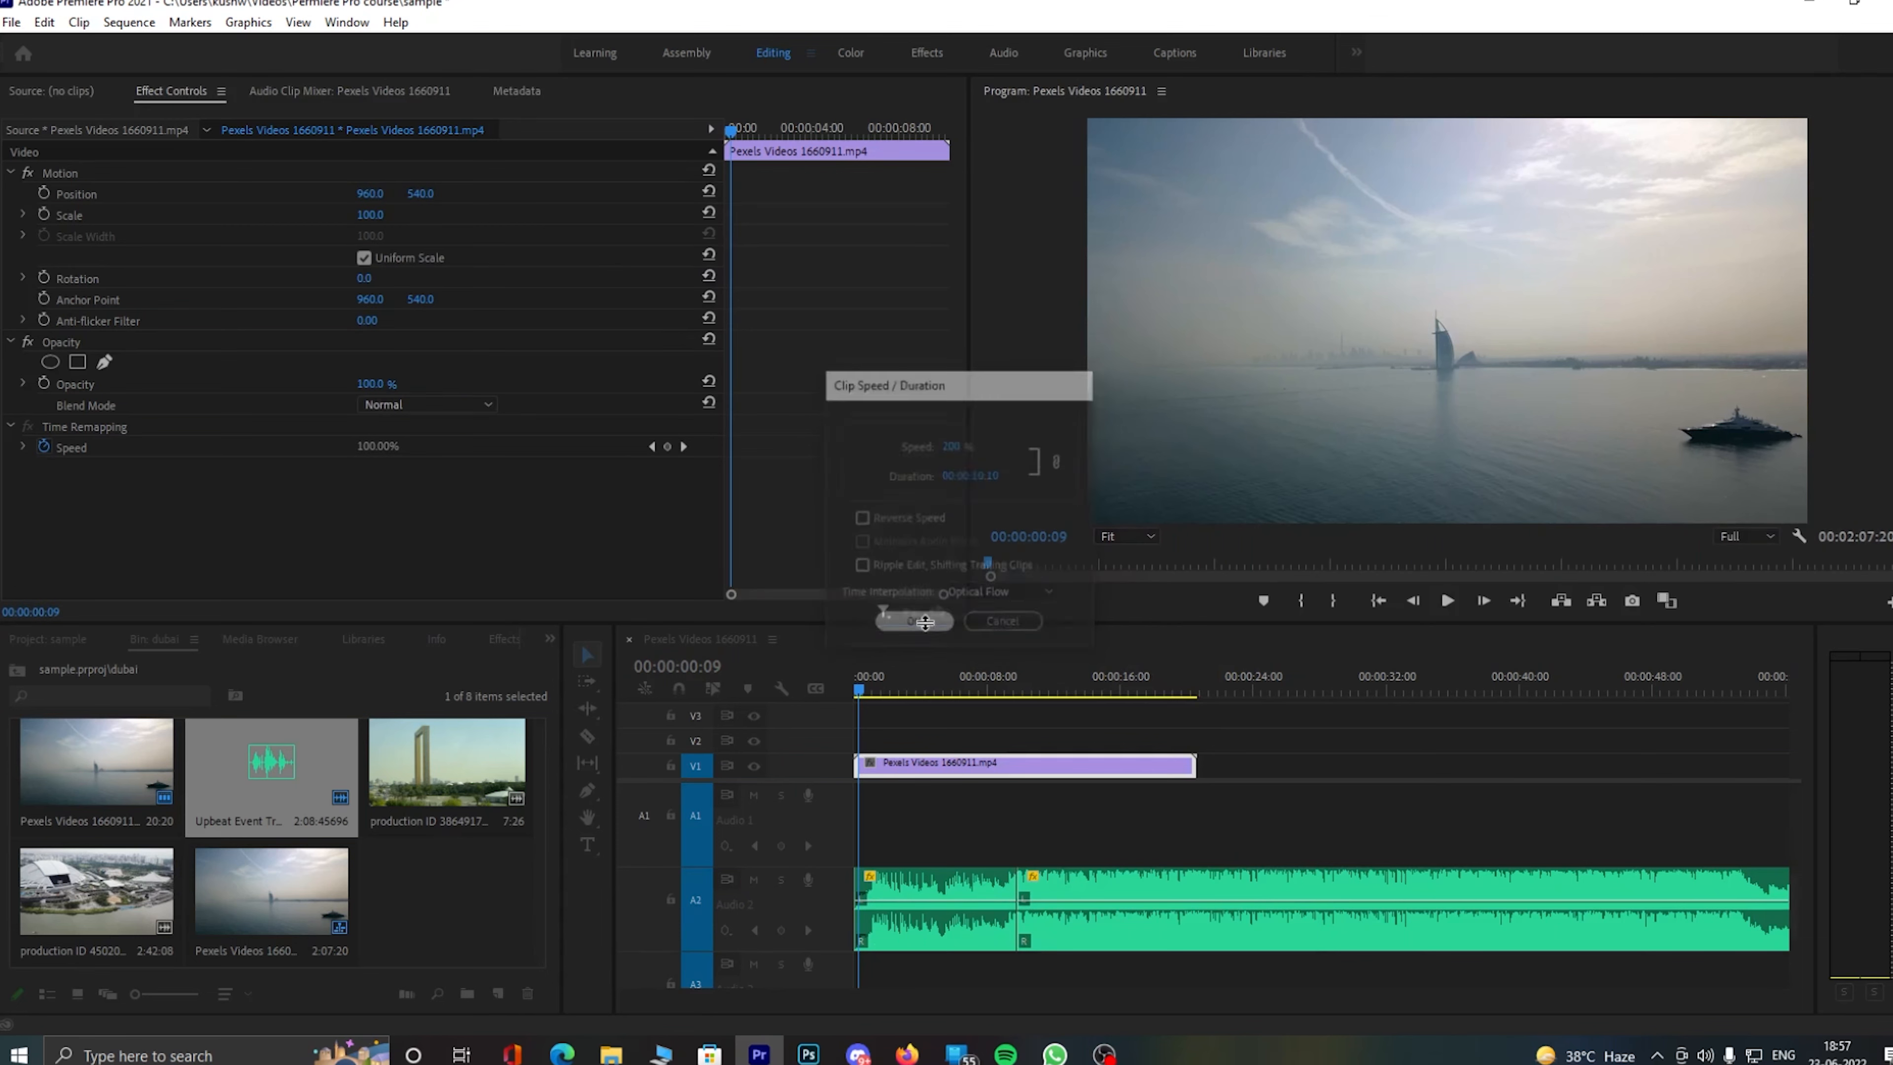
{"action": "left_click_drag", "start_coordinate": [867, 684], "coordinate": [859, 685]}
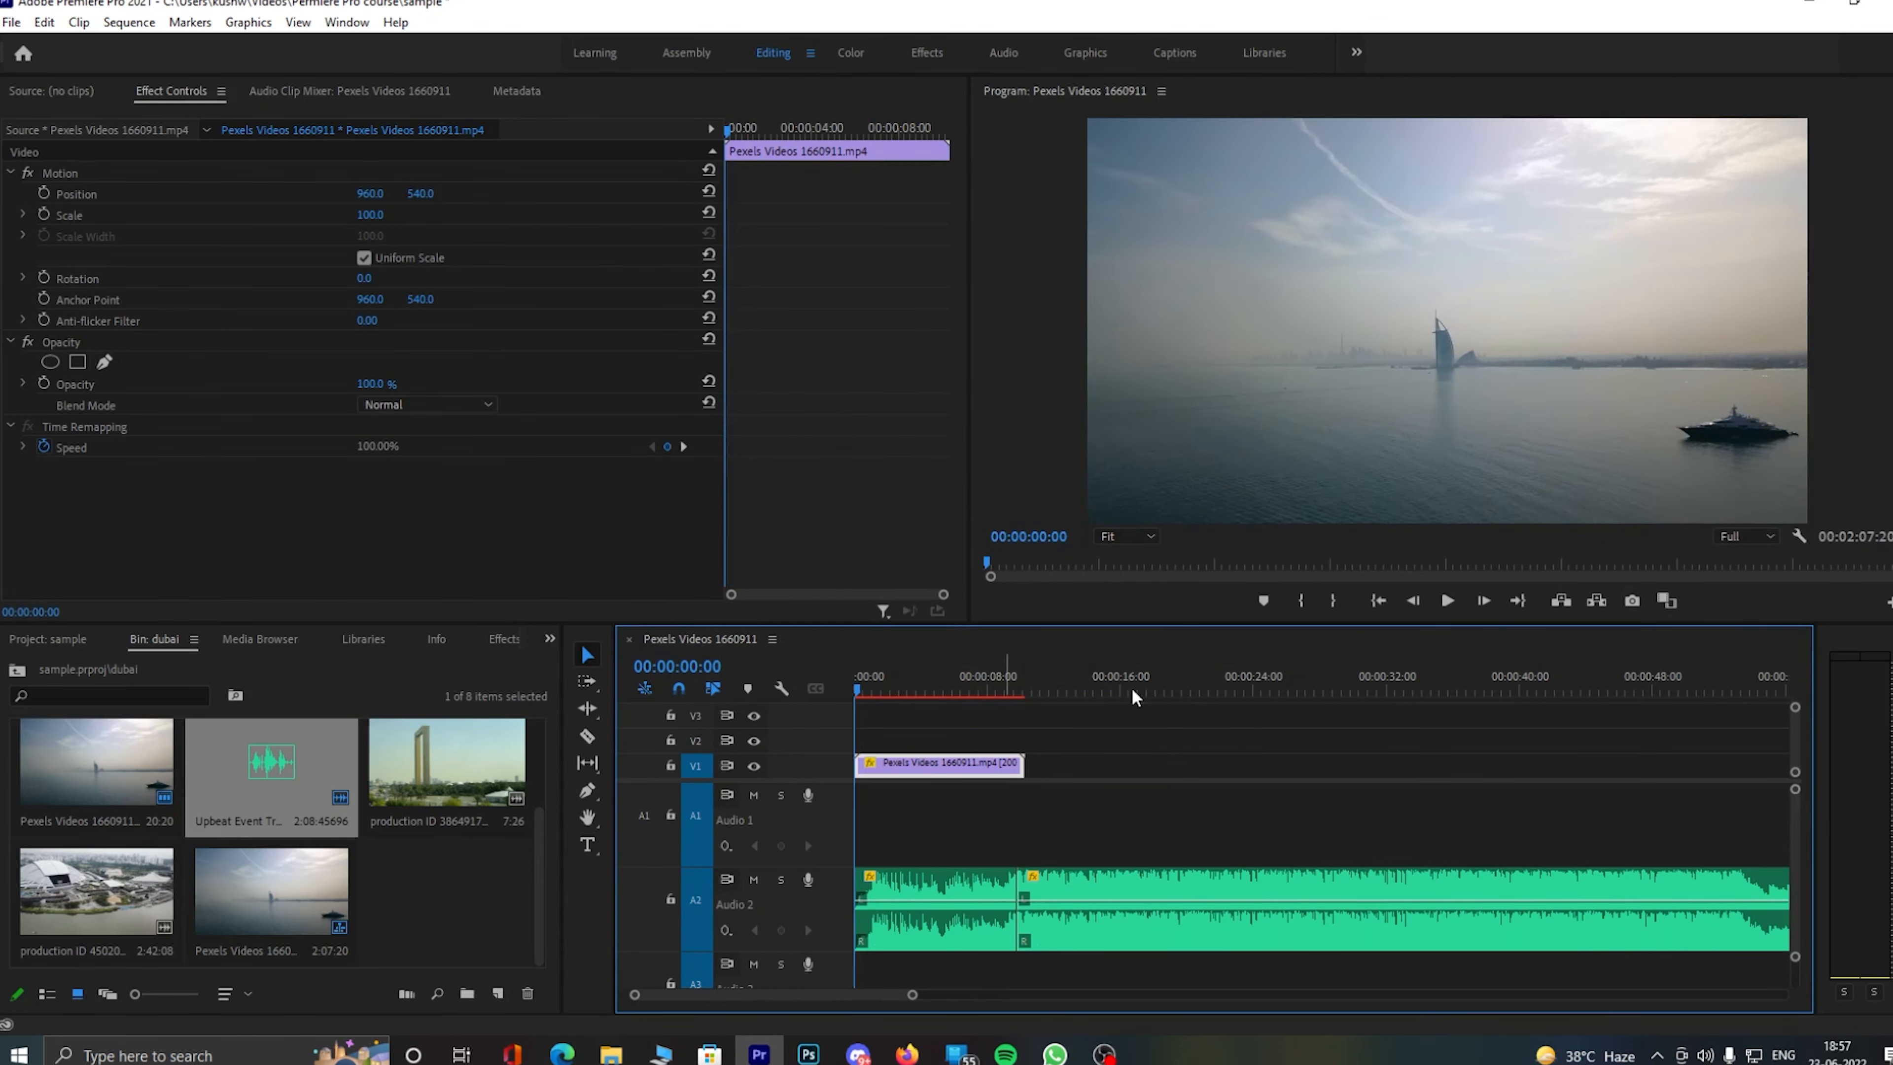
{"action": "left_click", "coordinate": [1447, 601]}
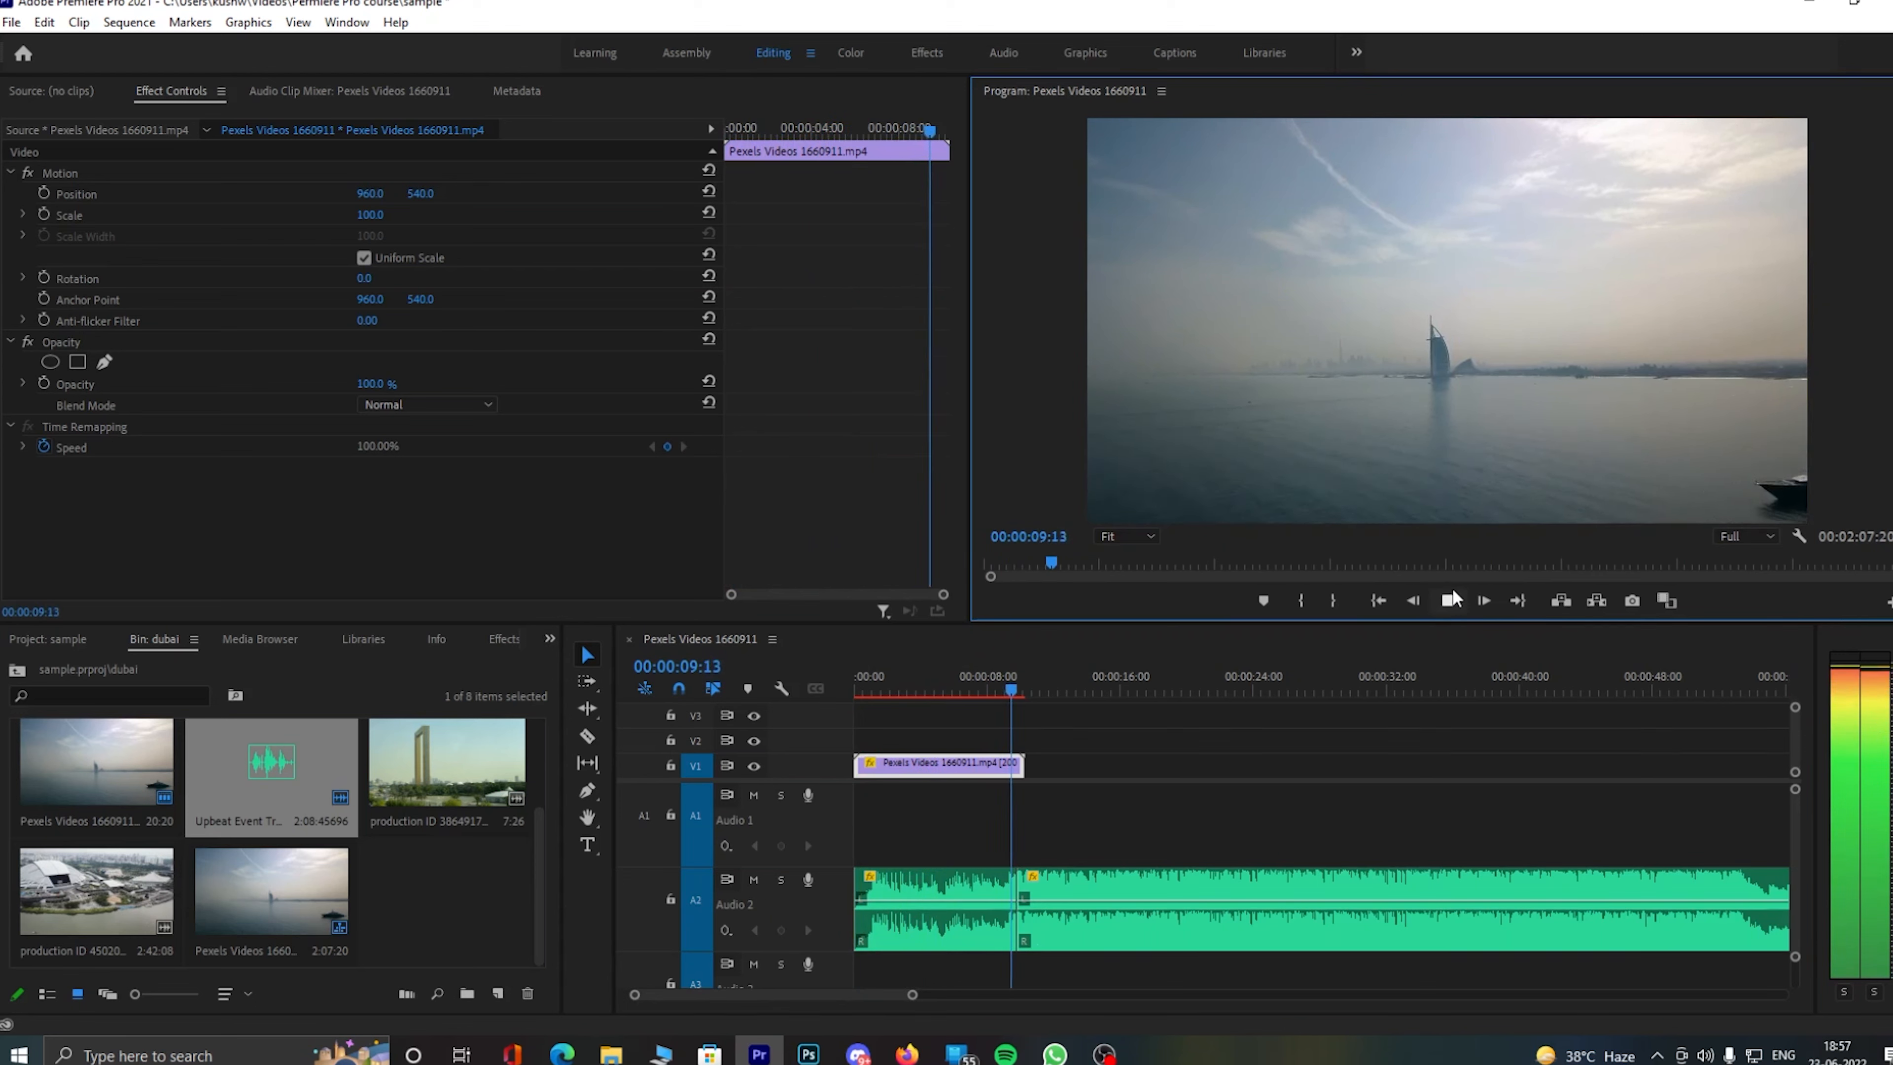
{"action": "left_click", "coordinate": [1449, 601]}
- Trim the end of the sped-up Pexels Videos 1660911.mp4 clip to the cut in the music on A2
{"action": "double_click", "coordinate": [909, 995]}
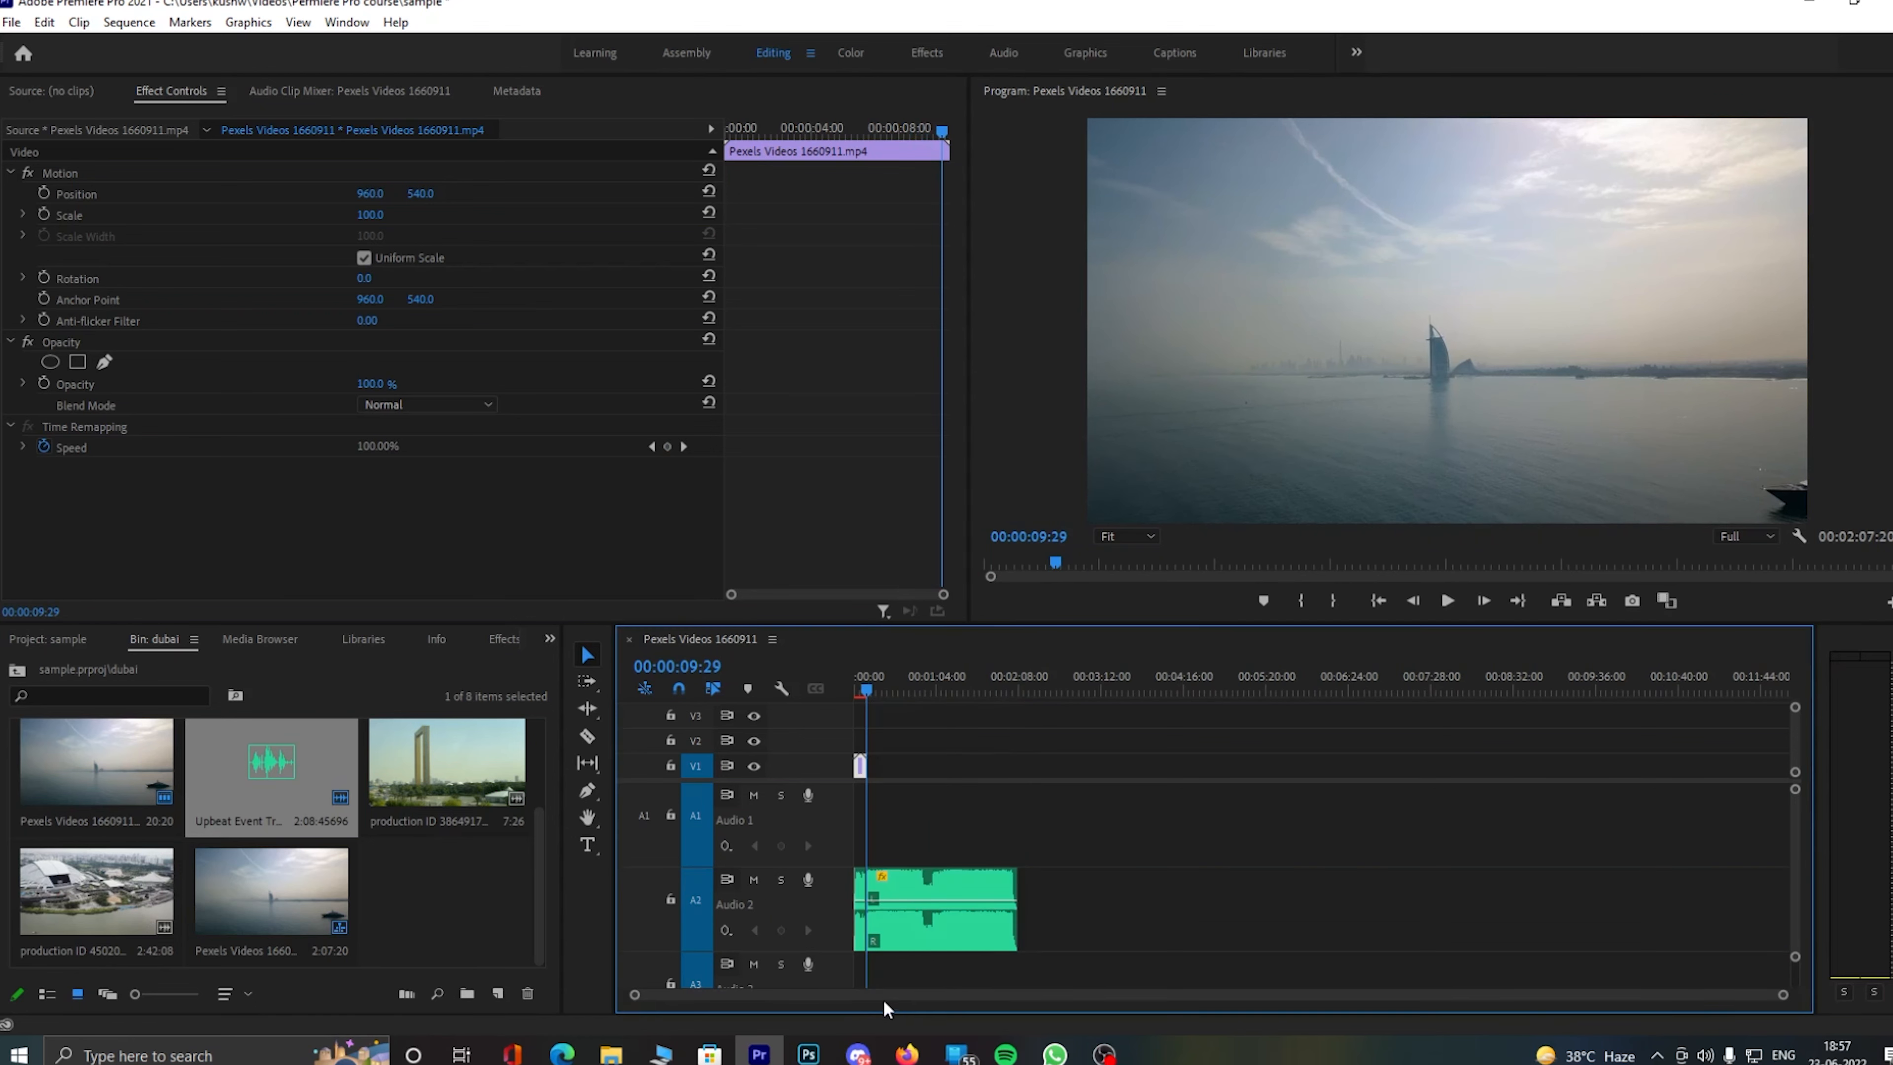
{"action": "left_click_drag", "start_coordinate": [1784, 994], "coordinate": [1236, 1006]}
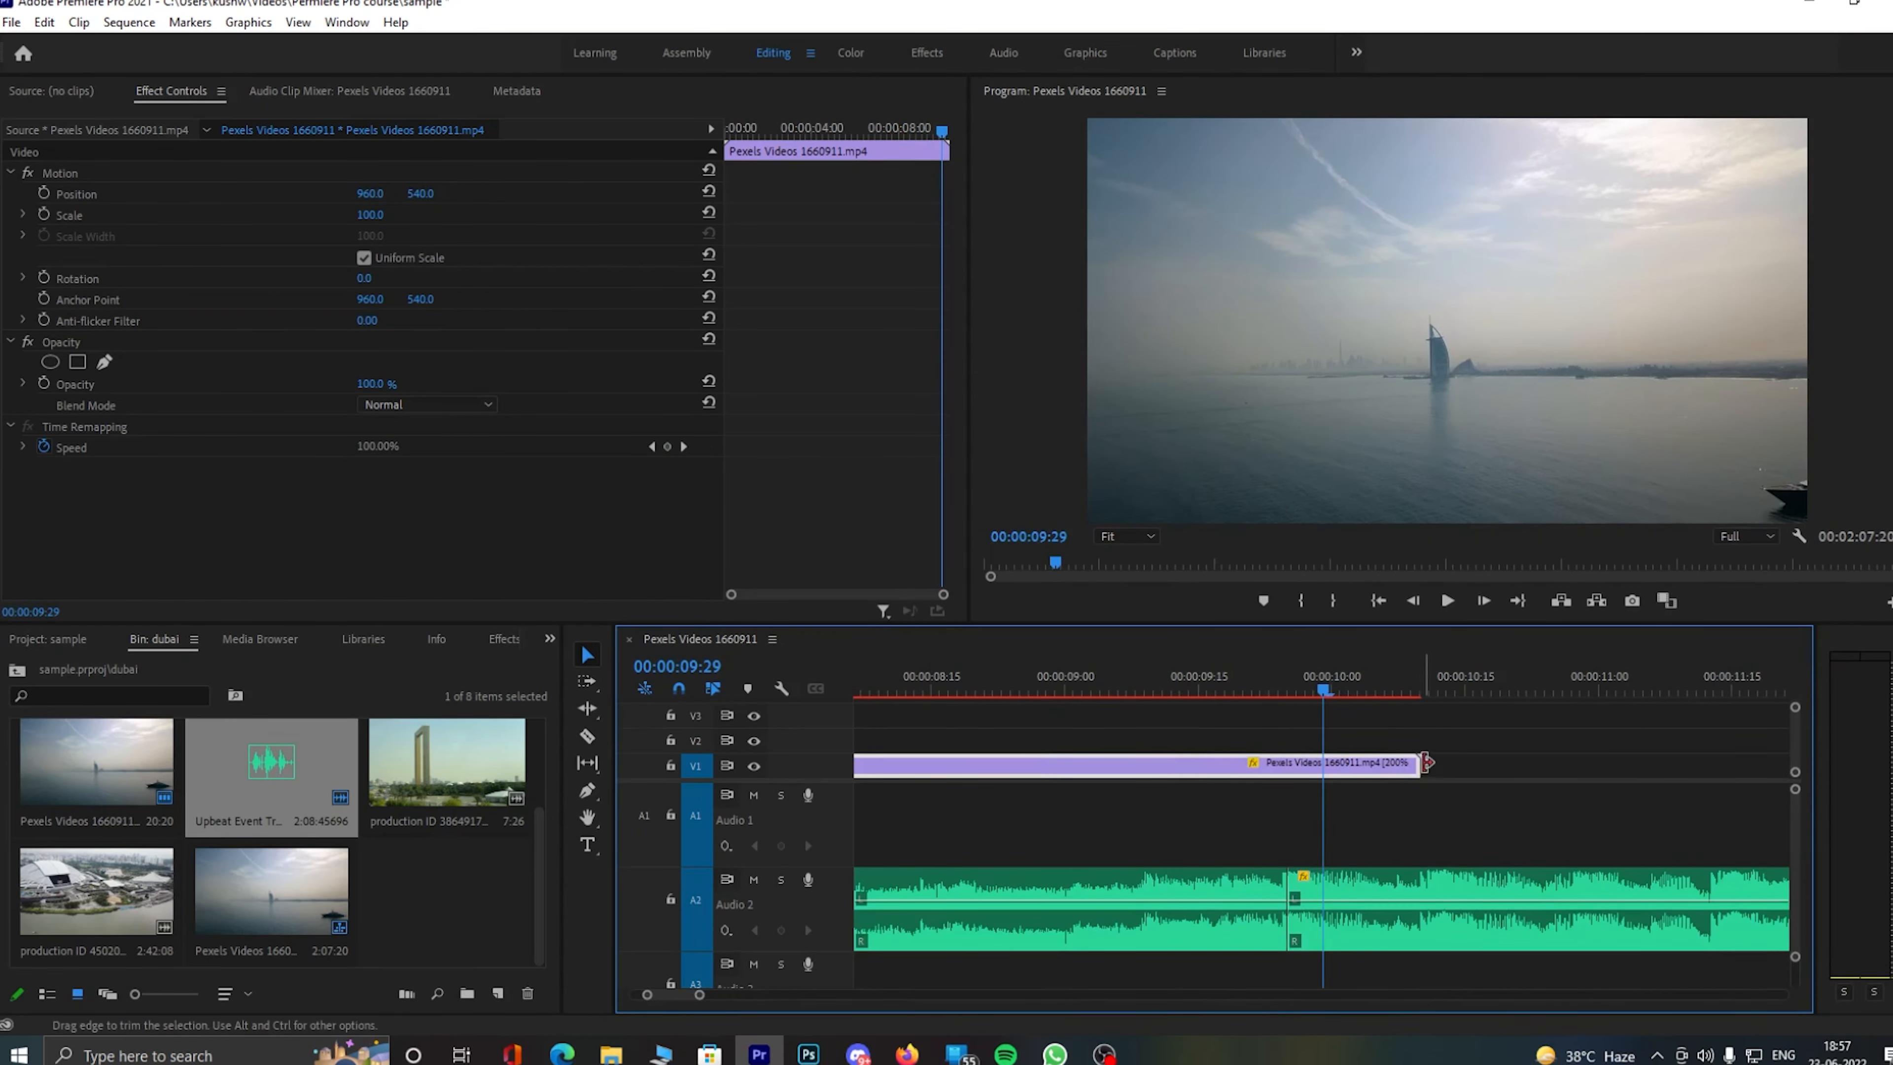
{"action": "left_click_drag", "start_coordinate": [1423, 762], "coordinate": [1291, 774]}
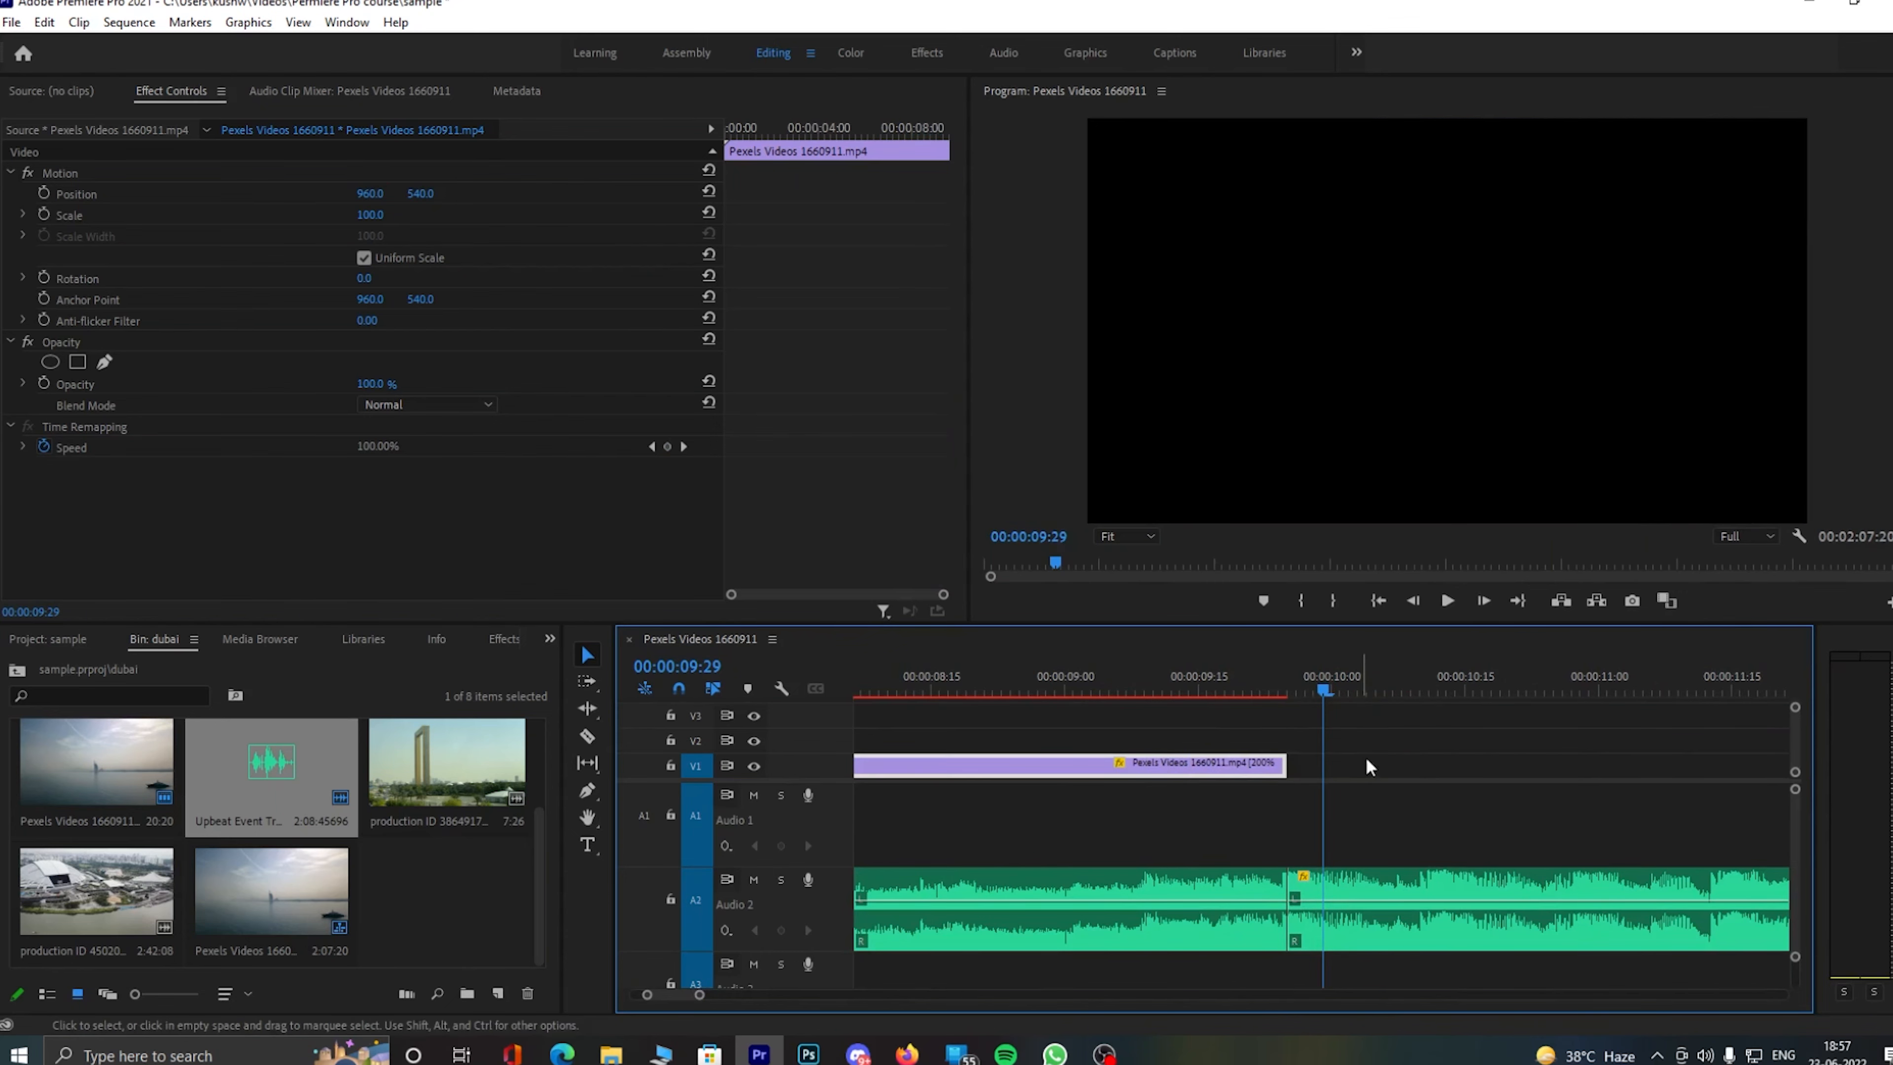
- Play the sequence from the start to check the trimmed clip against the music
{"action": "left_click", "coordinate": [1447, 600]}
{"action": "left_click", "coordinate": [1450, 602]}
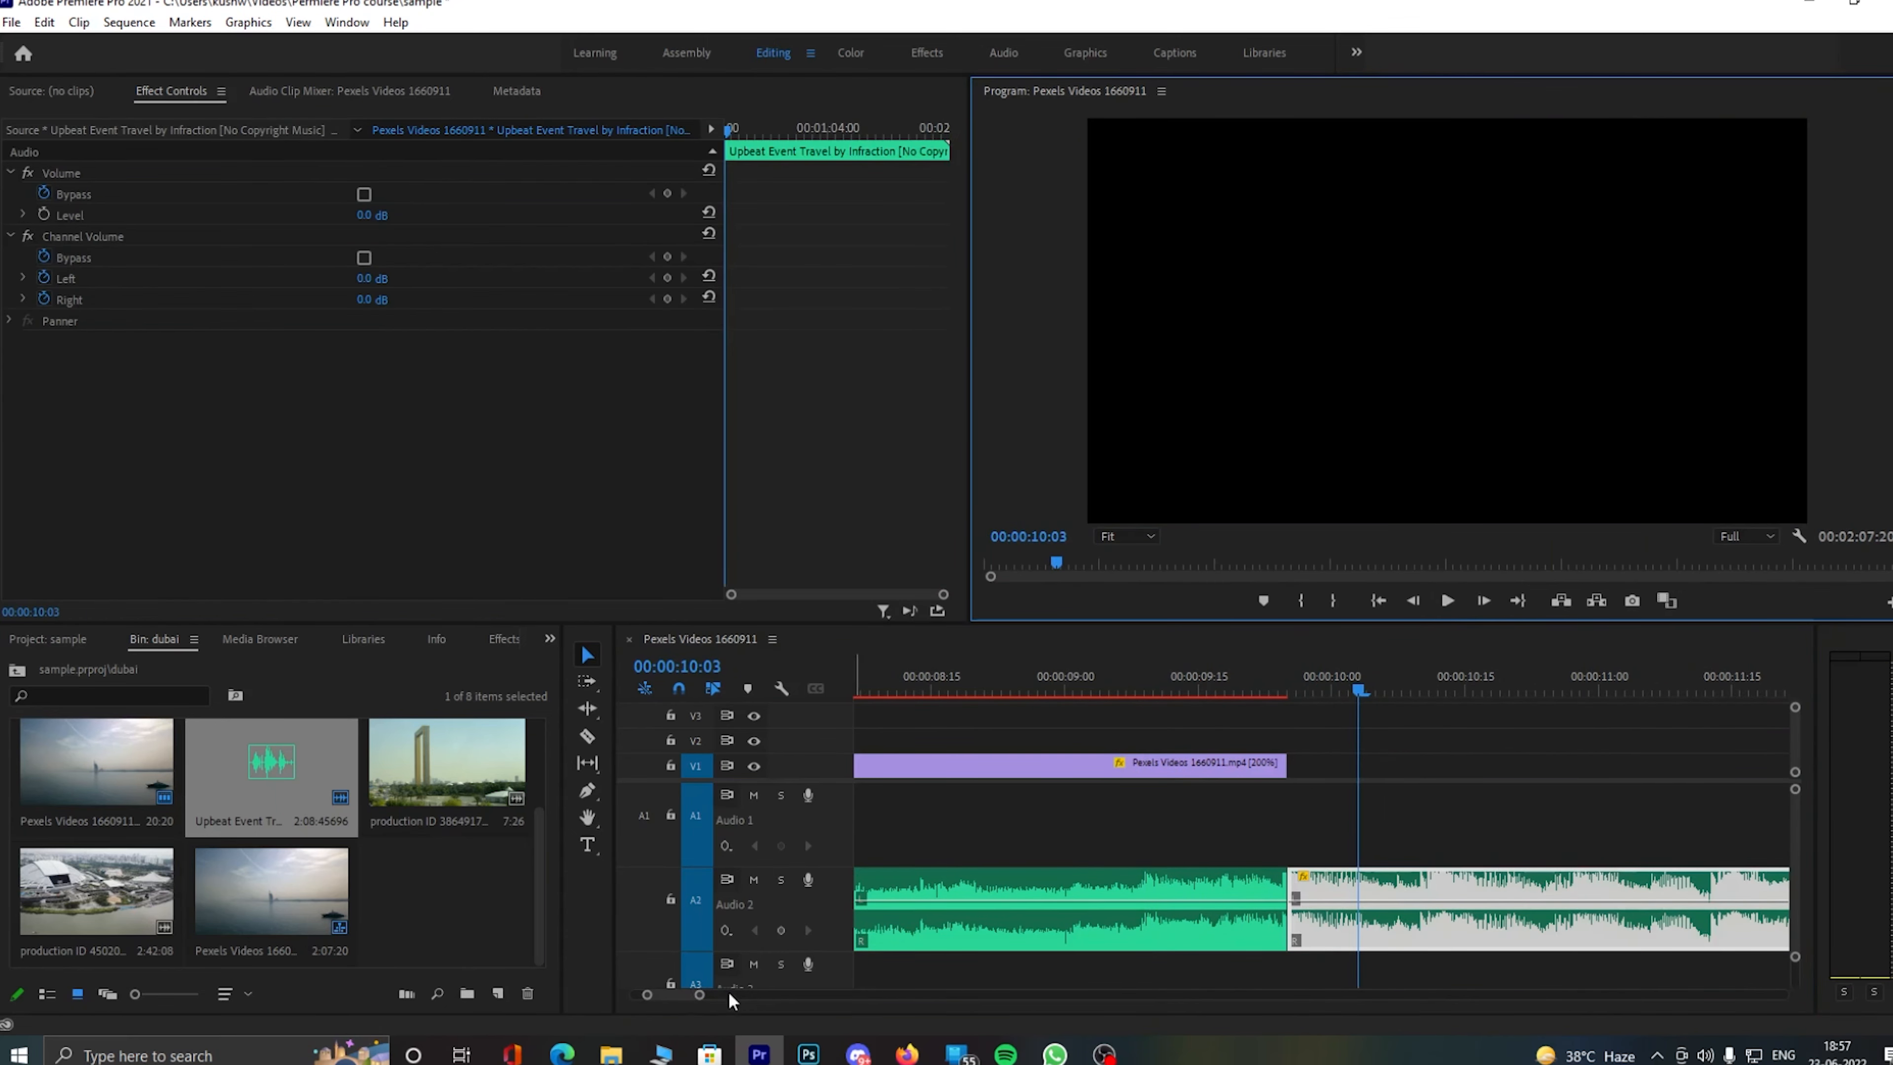
{"action": "left_click_drag", "start_coordinate": [700, 994], "coordinate": [894, 997]}
{"action": "left_click_drag", "start_coordinate": [1034, 690], "coordinate": [856, 692]}
{"action": "left_click", "coordinate": [1444, 603]}
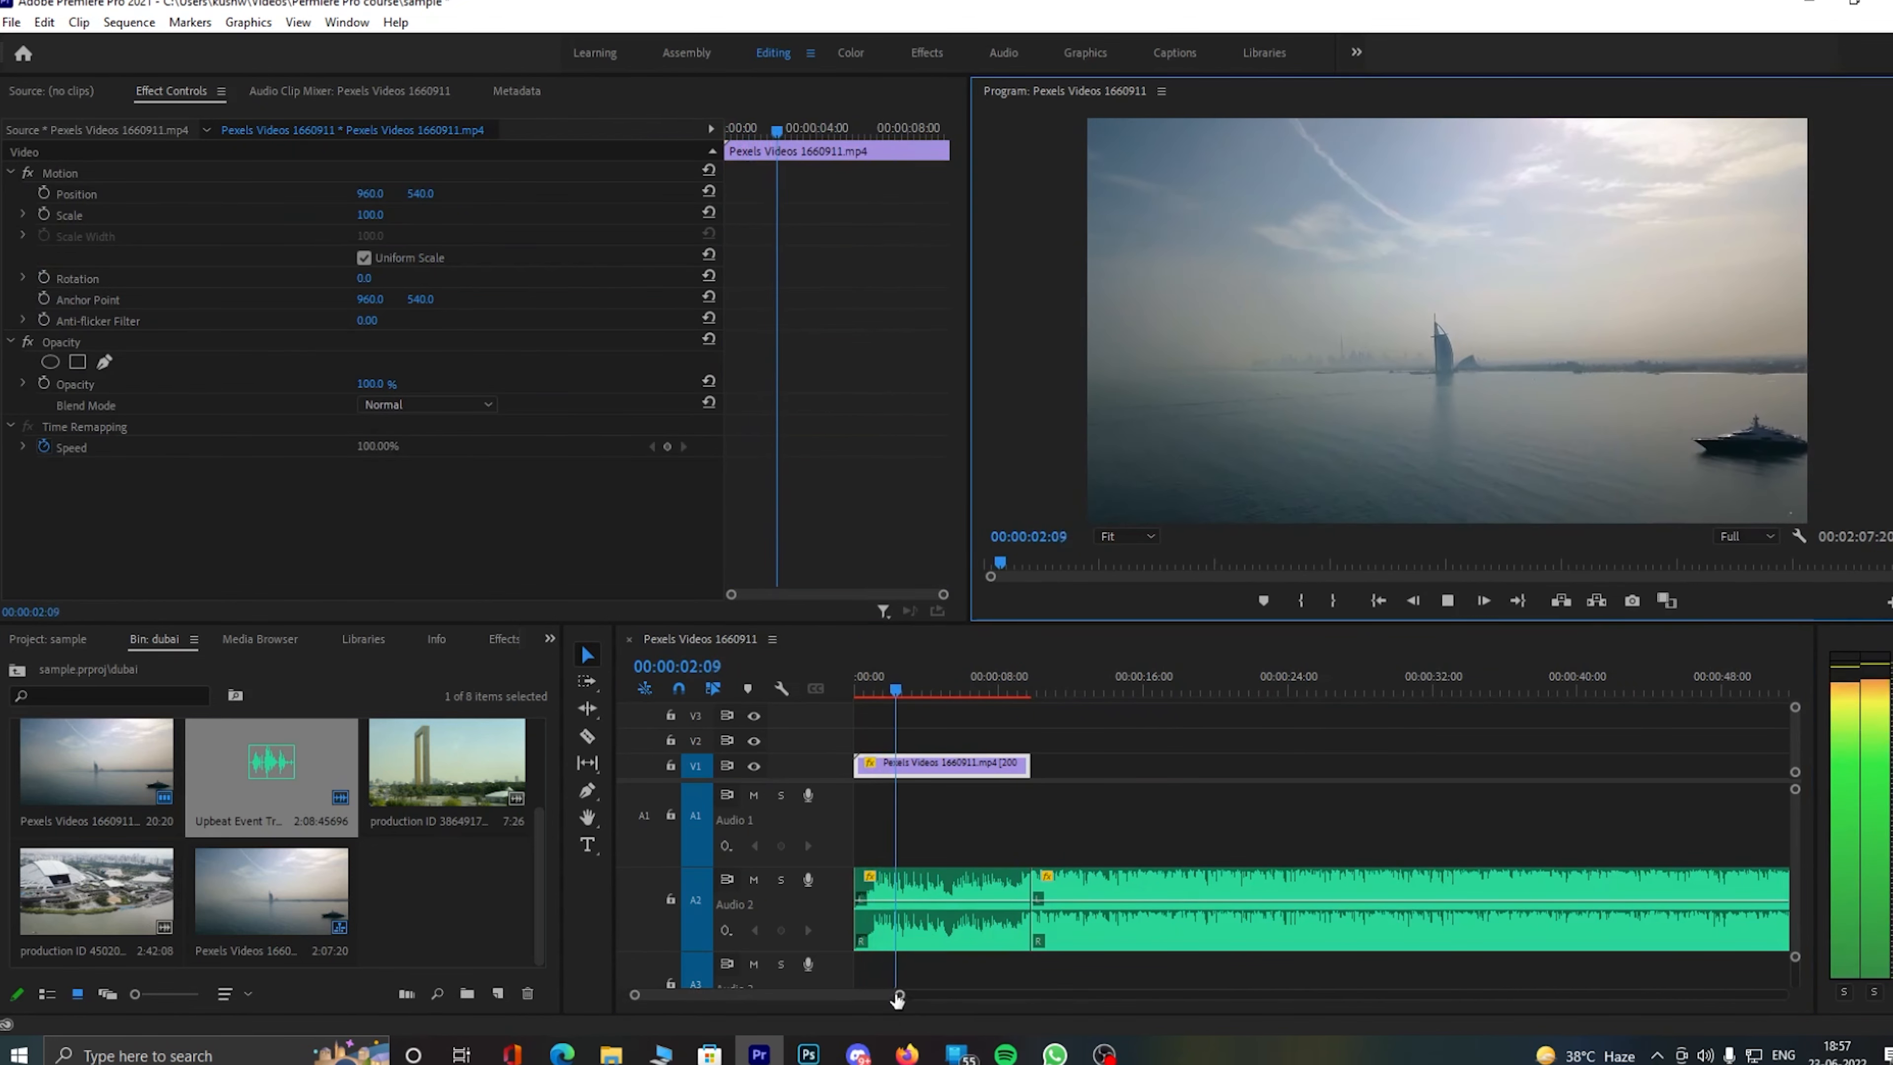
{"action": "left_click_drag", "start_coordinate": [899, 995], "coordinate": [1069, 994]}
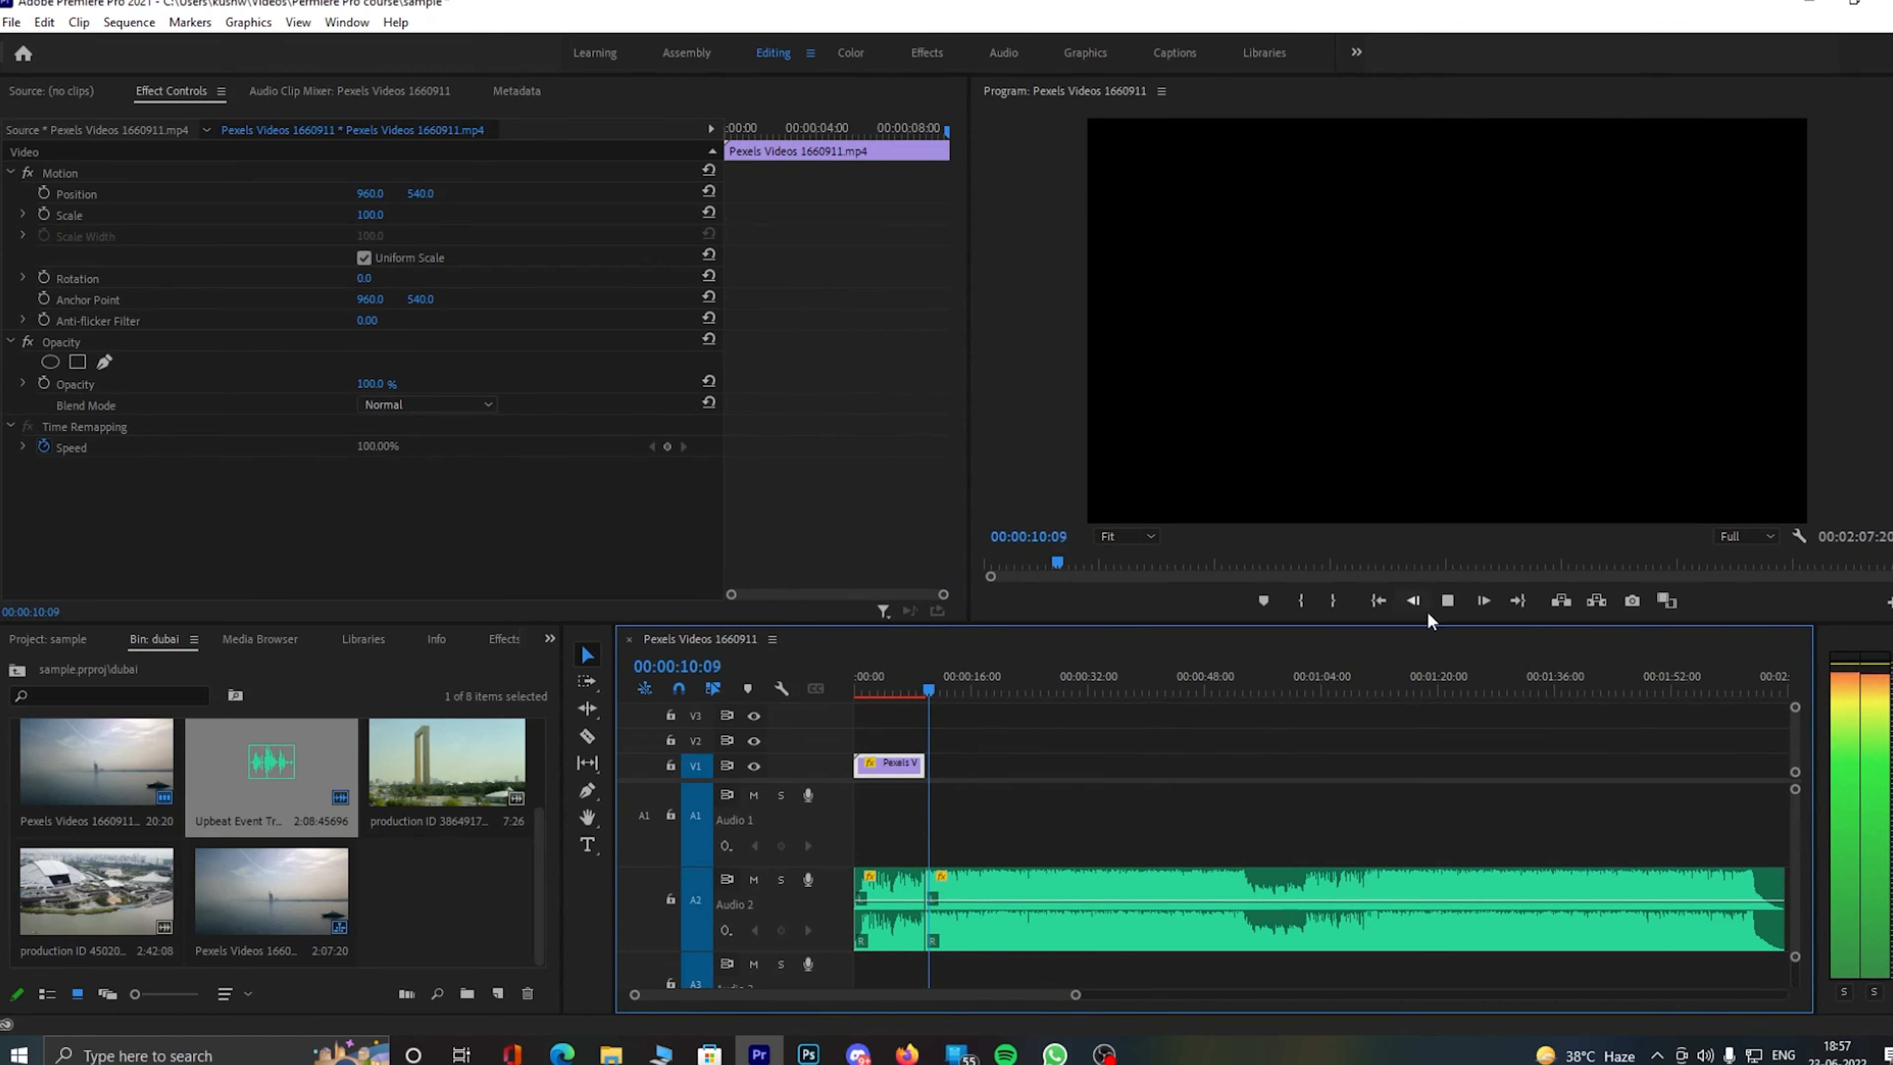
{"action": "left_click", "coordinate": [1447, 600]}
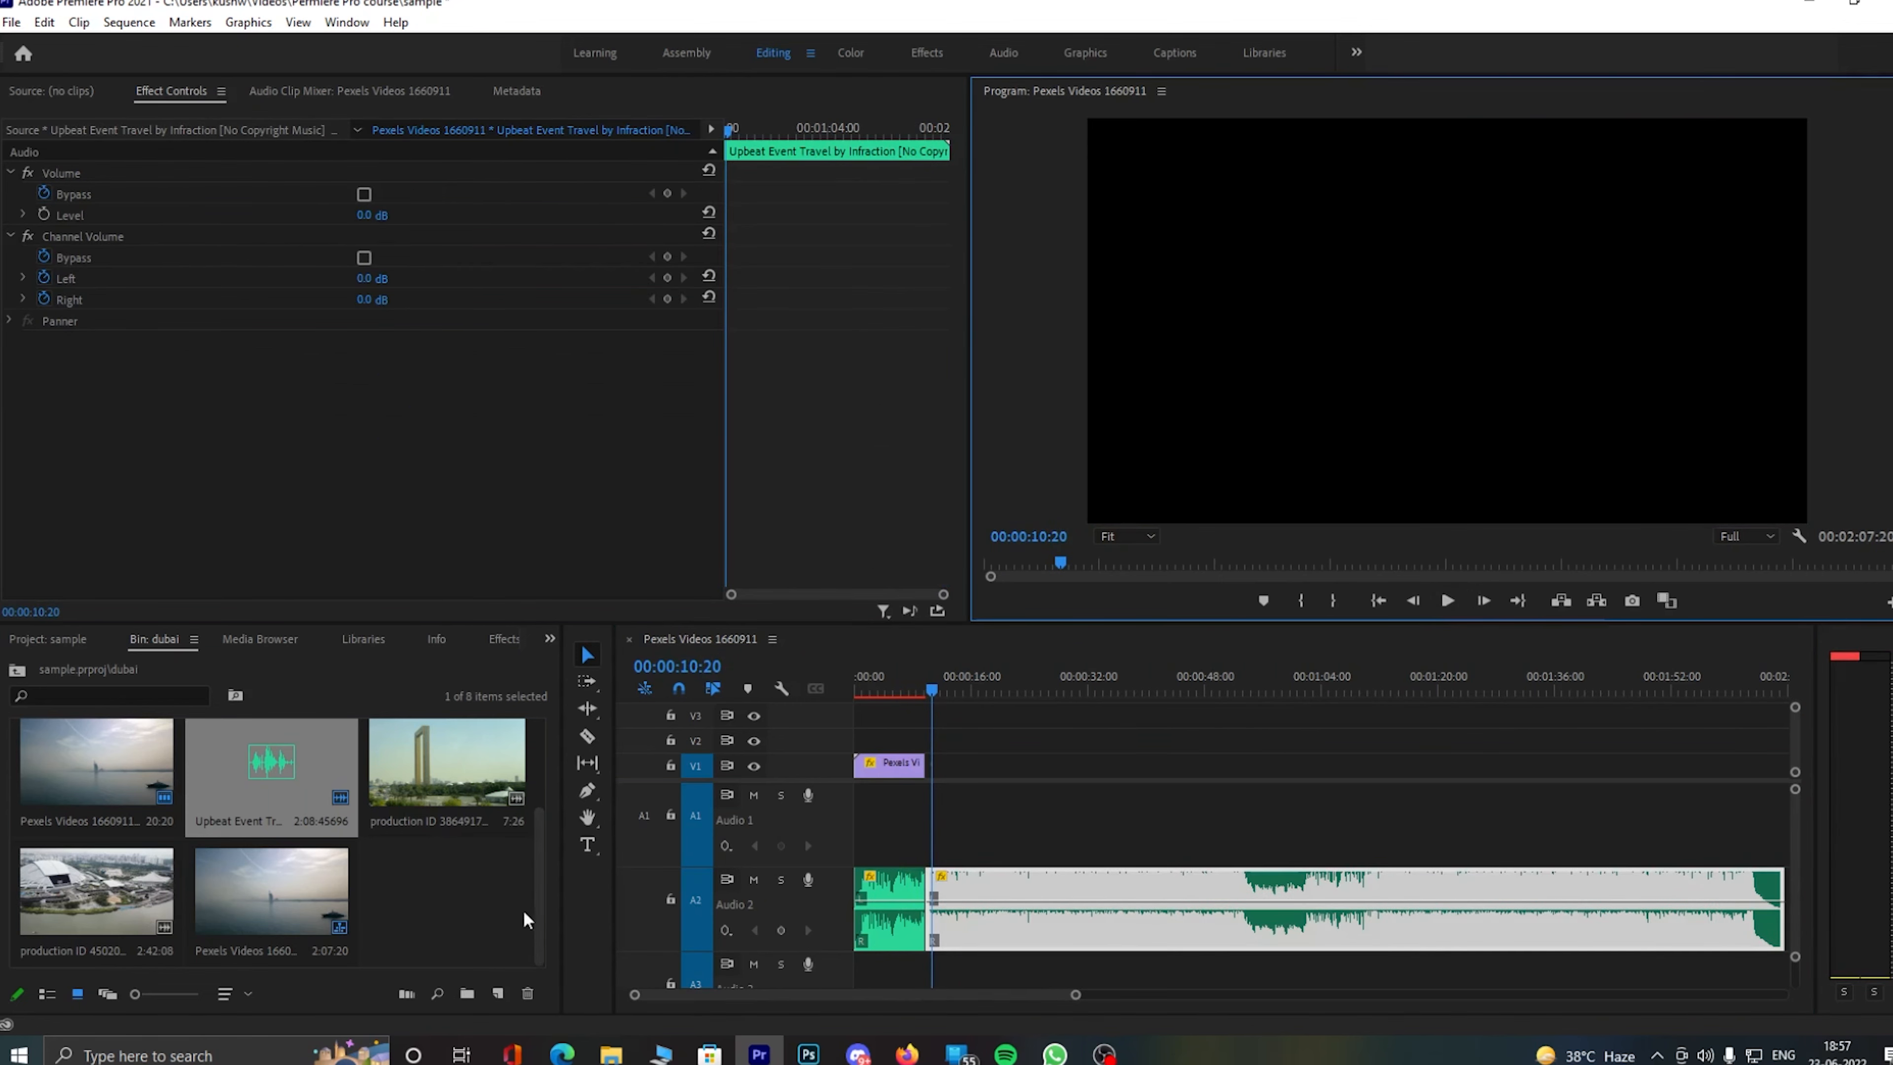
- Place production ID 3864917.mp4 directly after the first clip on V1 and mute the Audio 1 track
{"action": "left_click", "coordinate": [460, 823]}
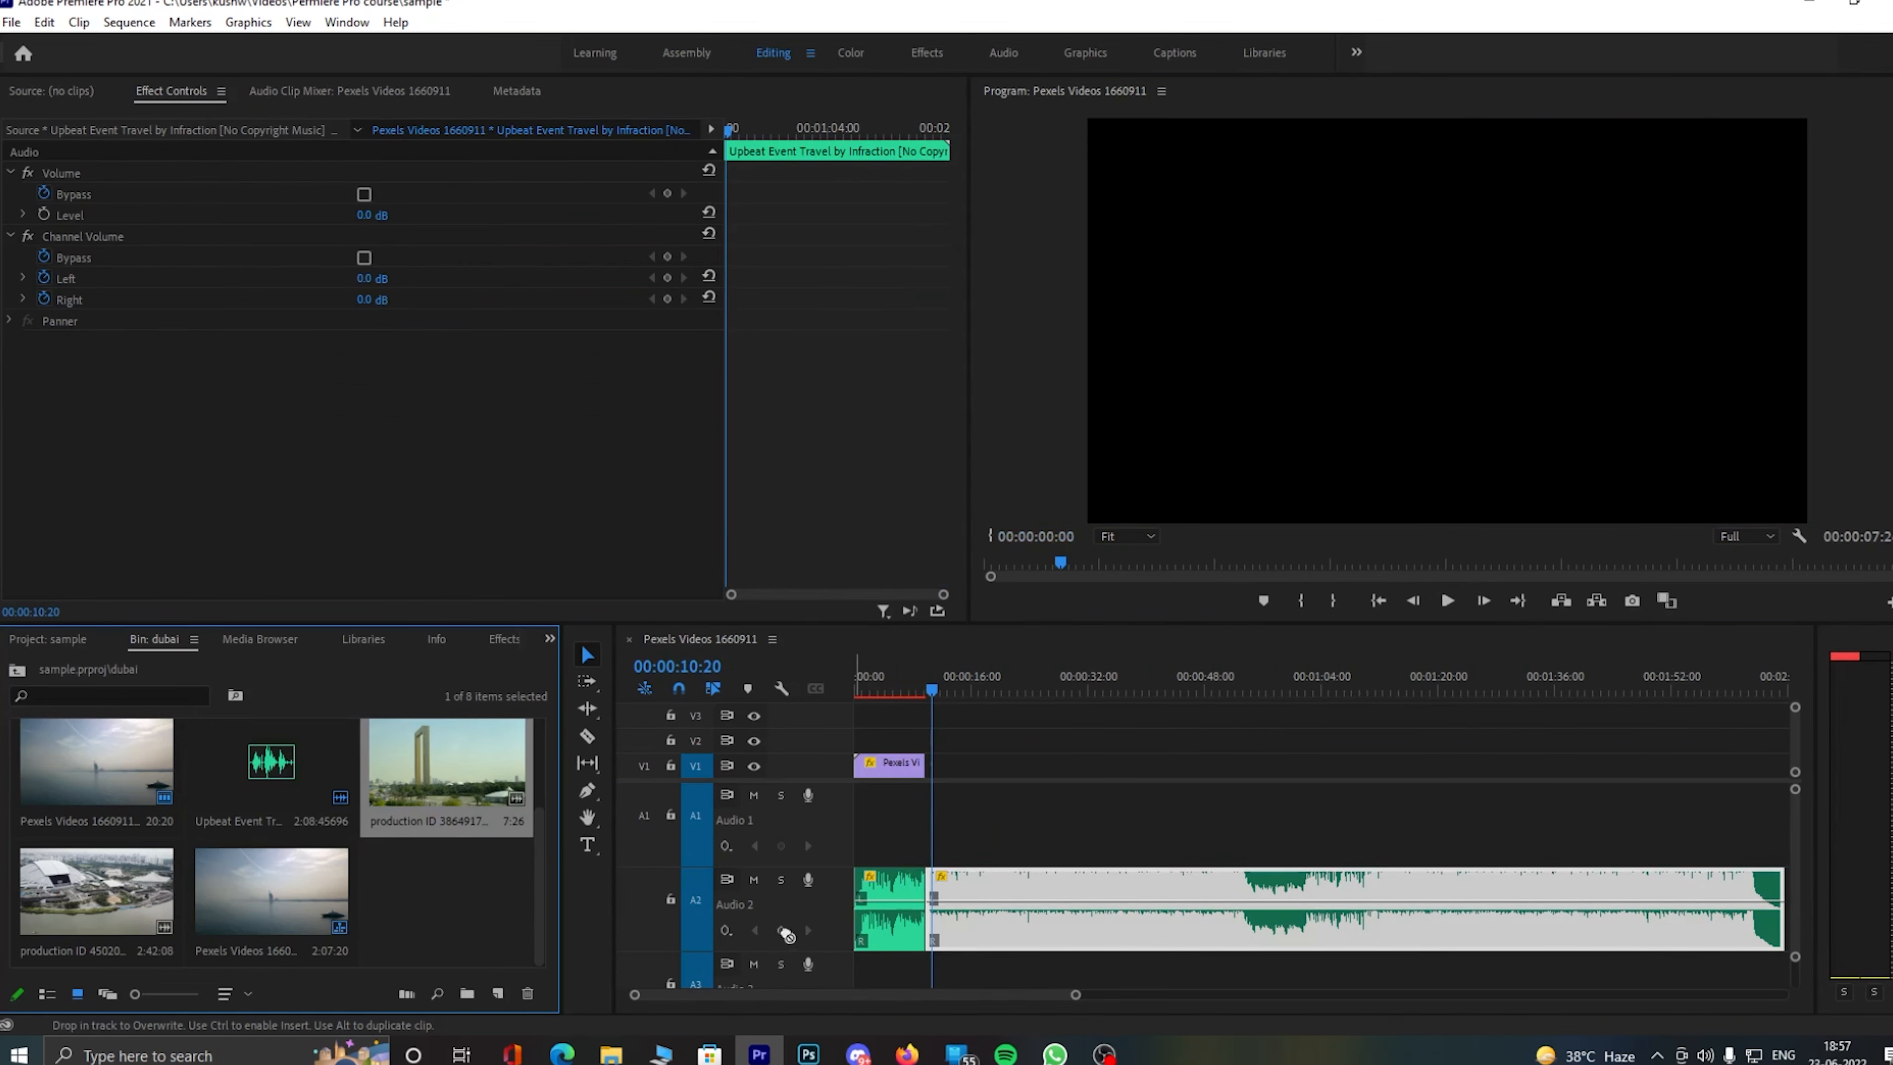
{"action": "left_click_drag", "start_coordinate": [786, 934], "coordinate": [959, 881]}
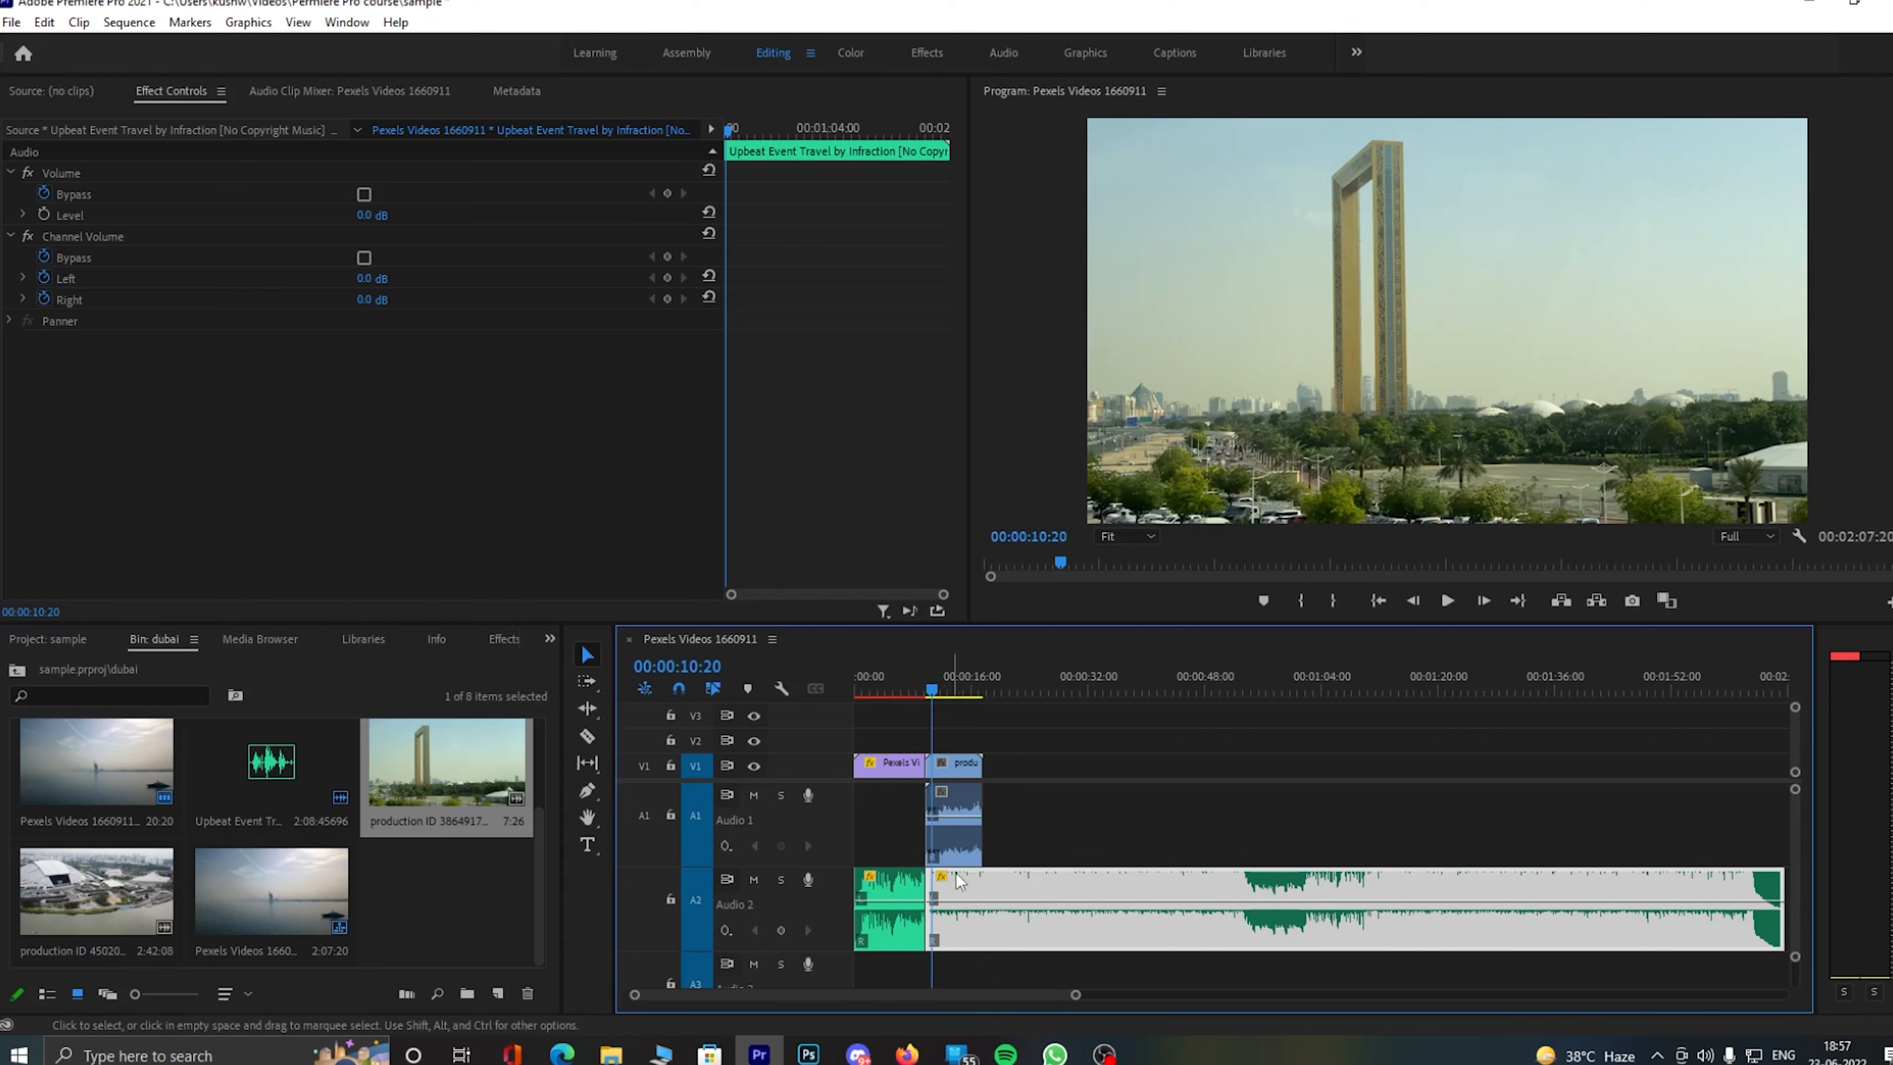
{"action": "left_click", "coordinate": [956, 835]}
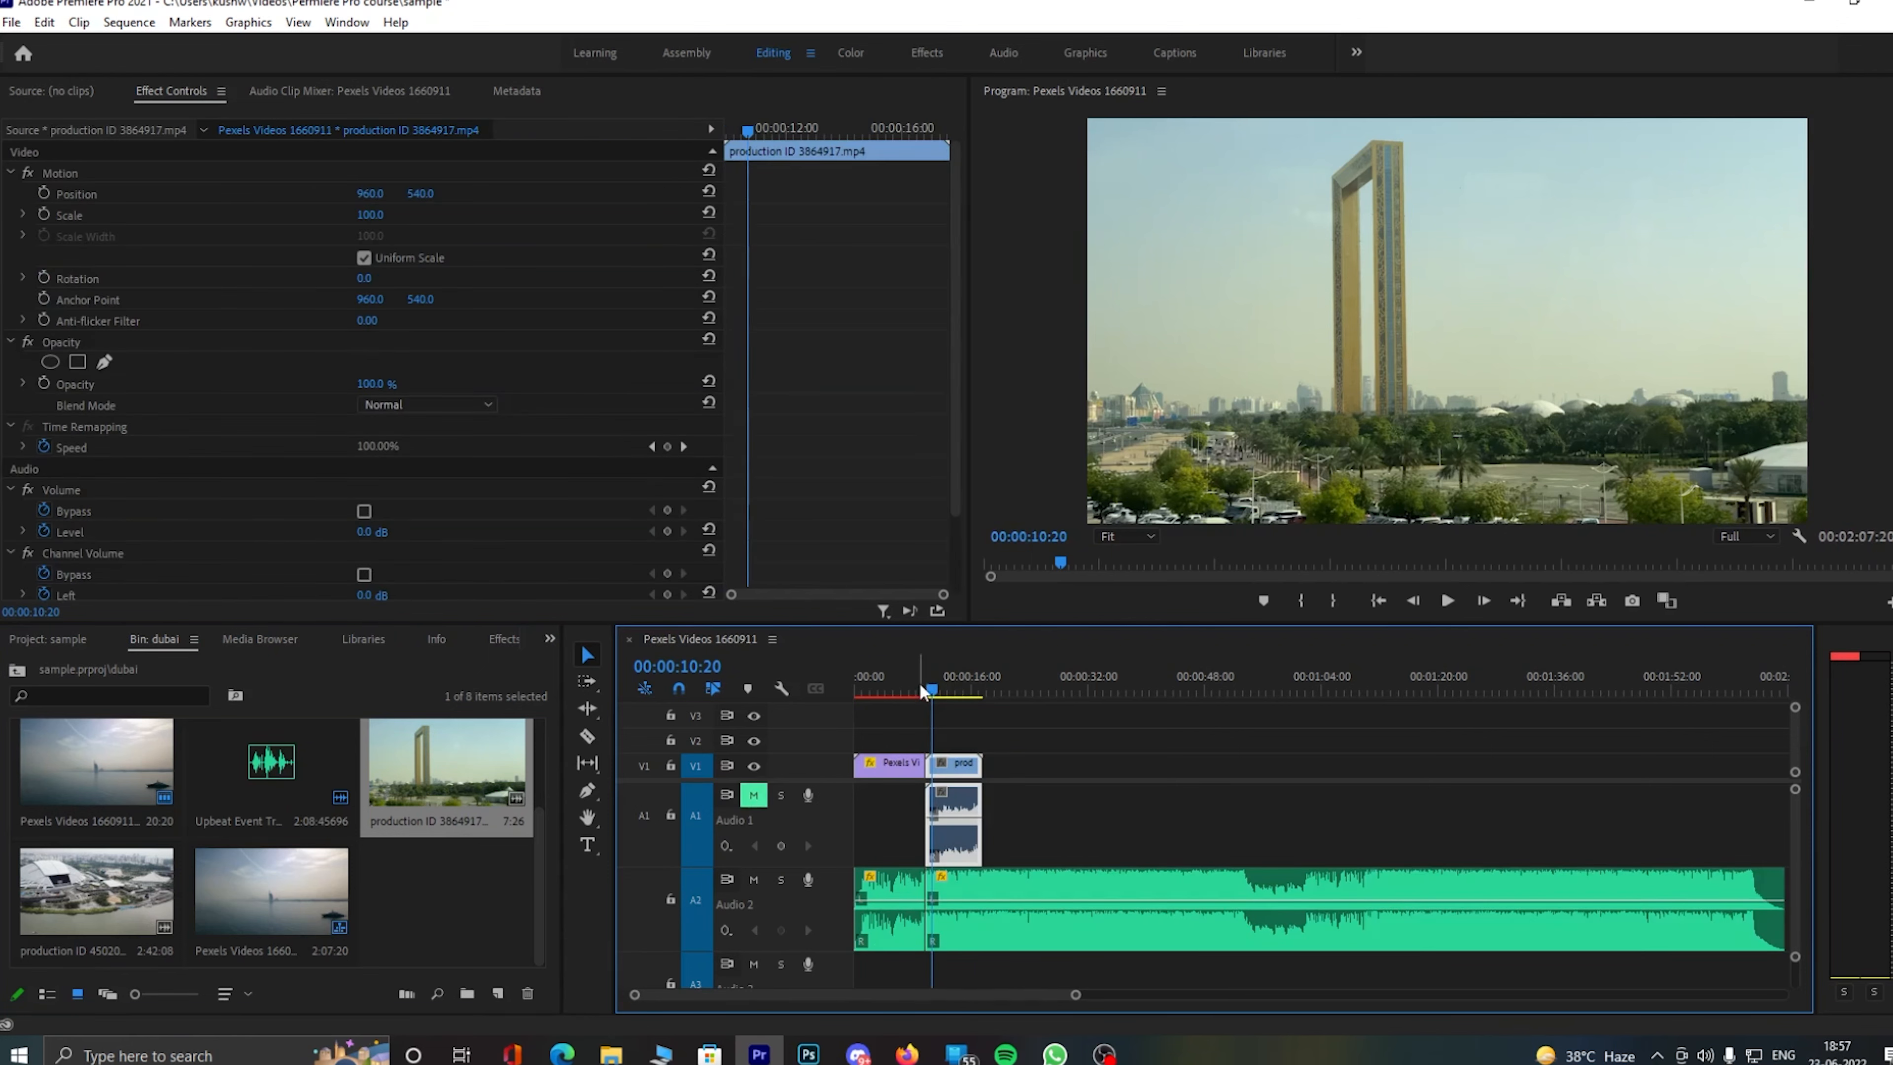
{"action": "left_click", "coordinate": [914, 689]}
- Set the second music segment's level to 0.1 dB and play through production ID 3864917.mp4 to locate the next beat
{"action": "left_click_drag", "start_coordinate": [1079, 997], "coordinate": [937, 996]}
{"action": "left_click_drag", "start_coordinate": [1080, 915], "coordinate": [1074, 902]}
{"action": "left_click", "coordinate": [1449, 602]}
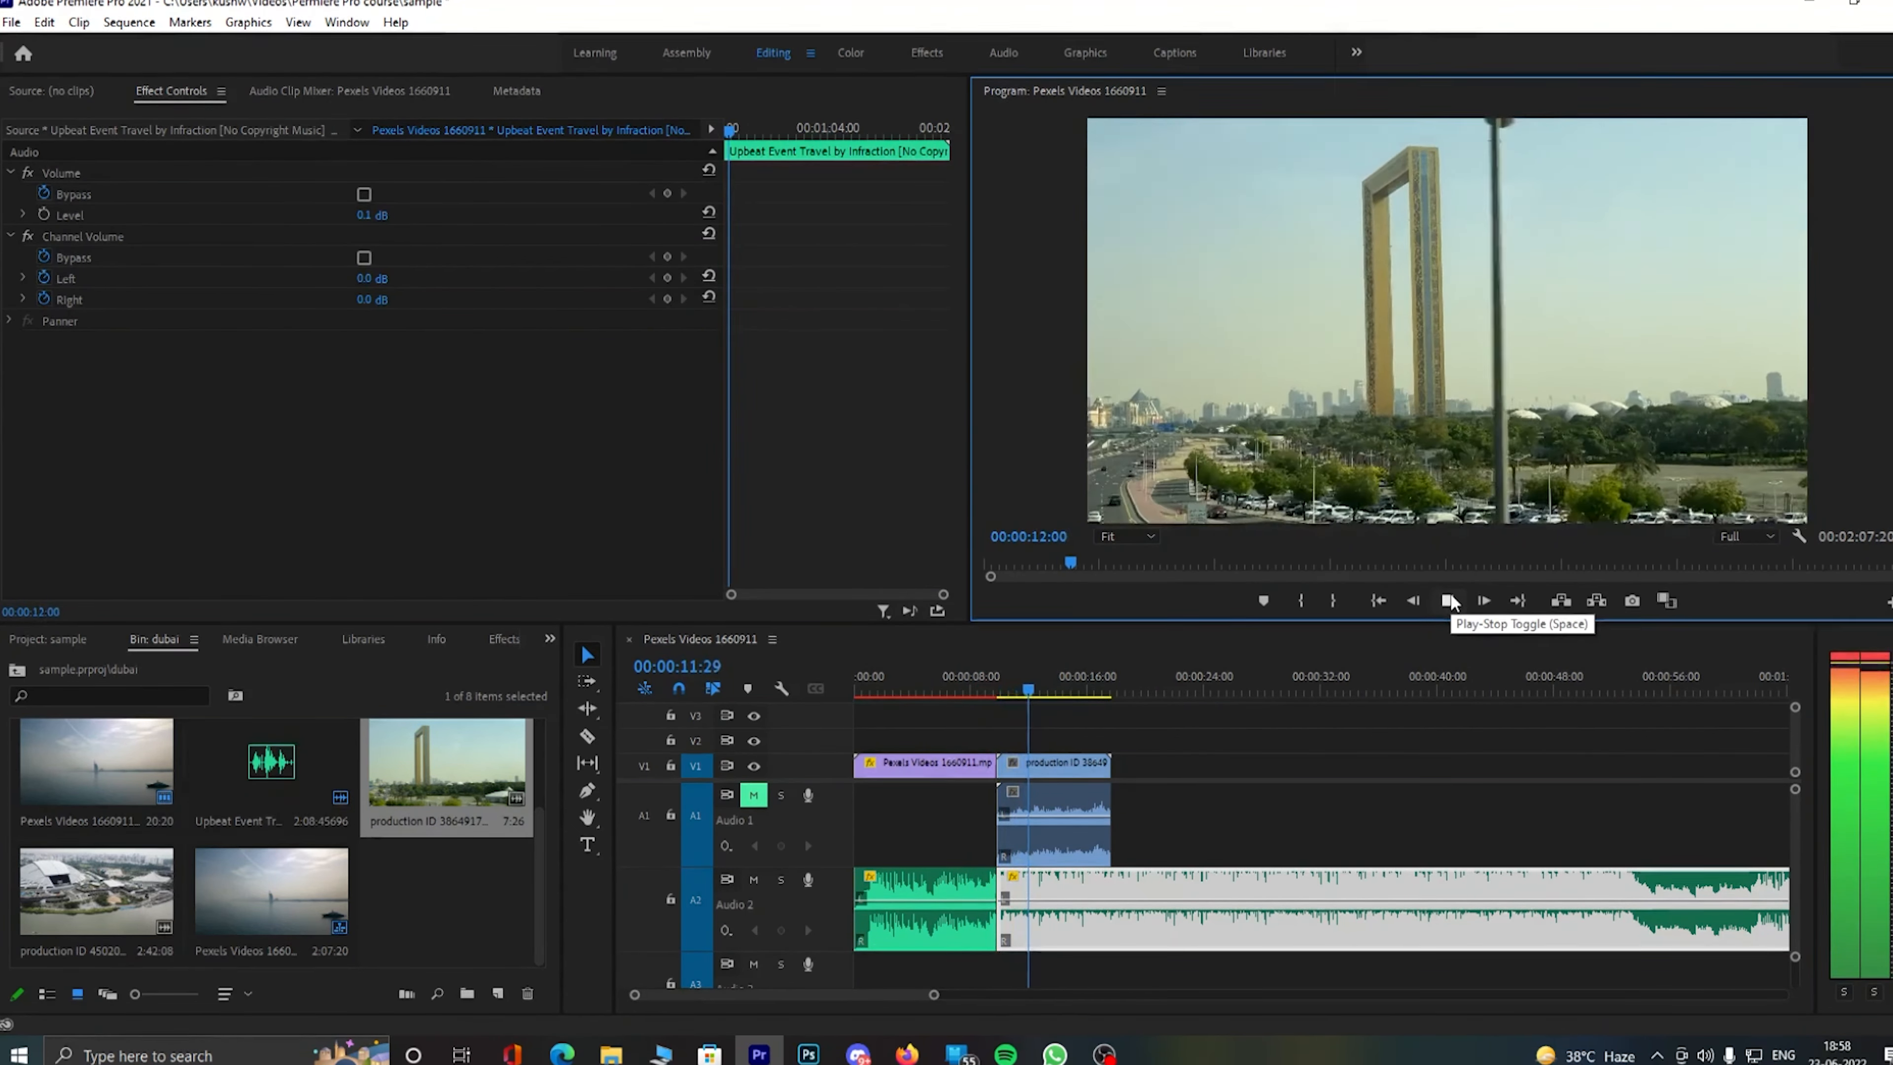
{"action": "left_click_drag", "start_coordinate": [934, 994], "coordinate": [809, 994]}
{"action": "left_click", "coordinate": [1447, 600]}
{"action": "left_click", "coordinate": [1362, 680]}
{"action": "left_click", "coordinate": [1447, 600]}
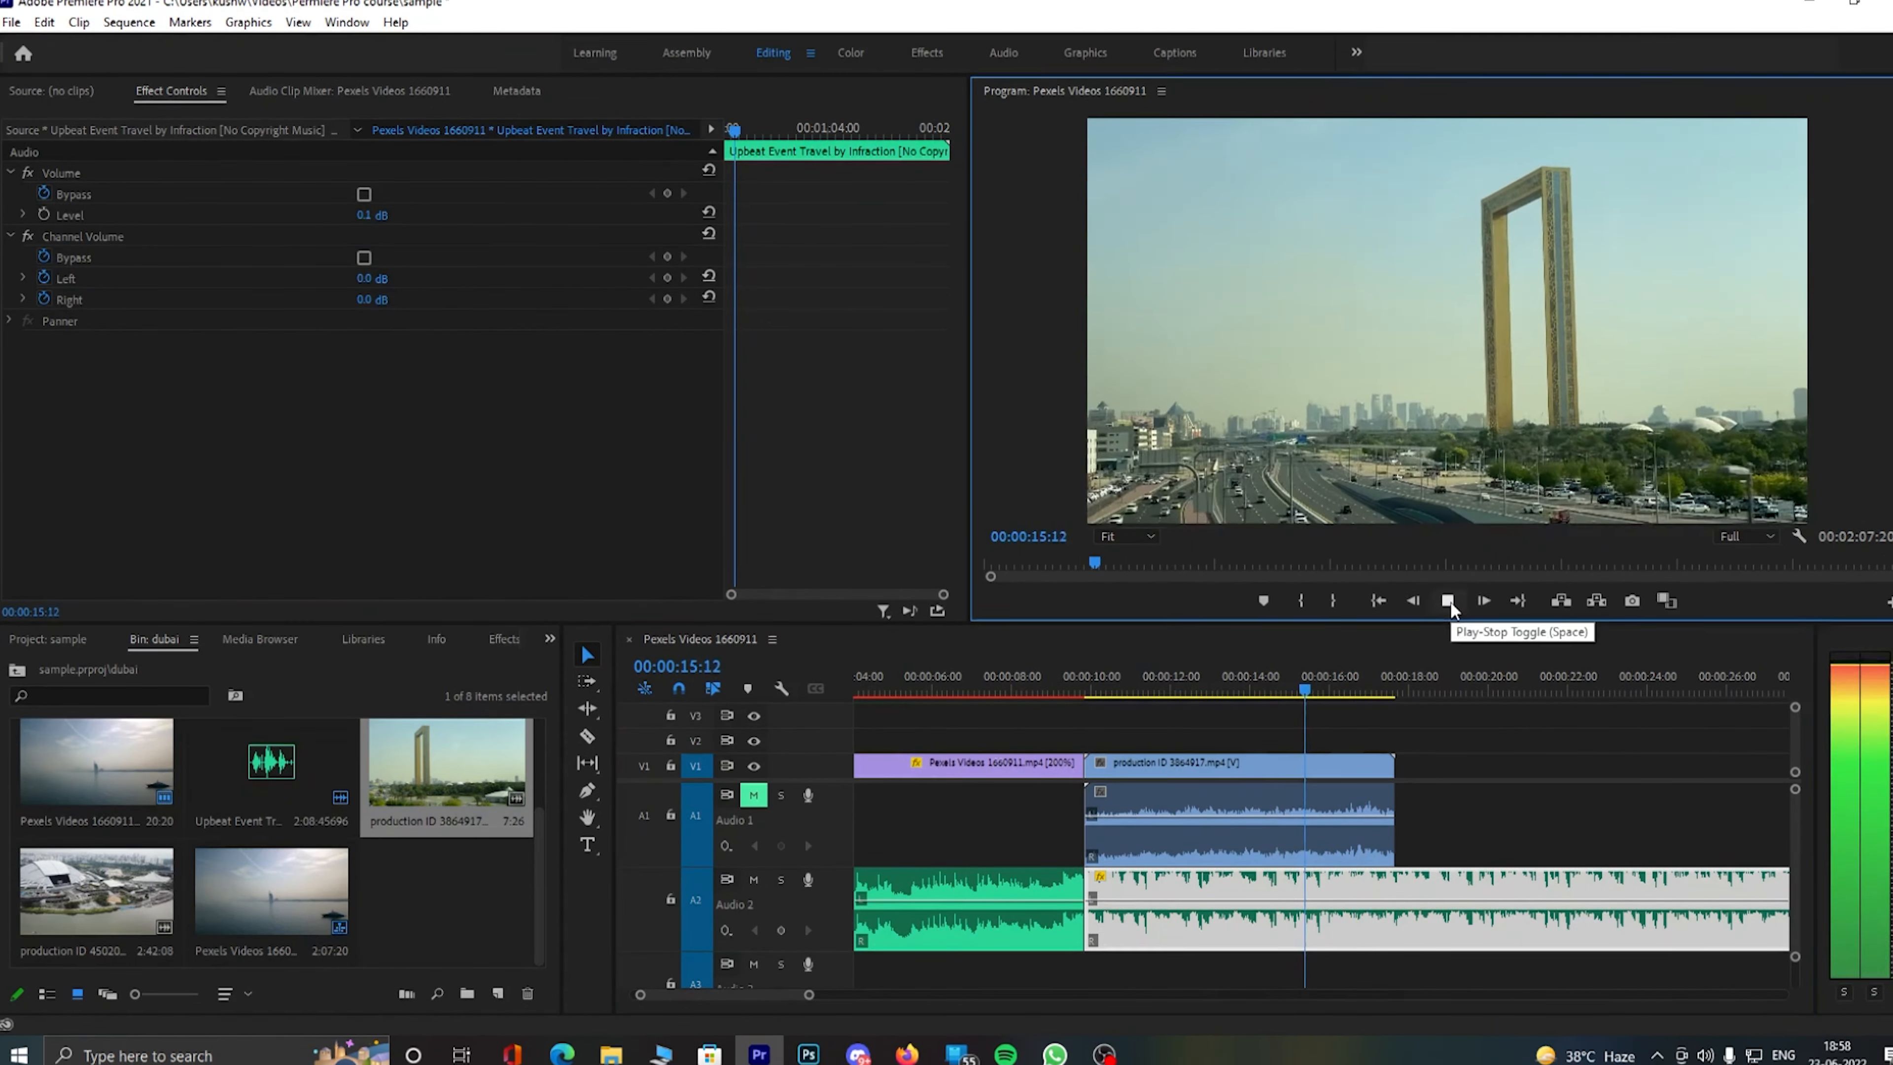
{"action": "left_click", "coordinate": [1450, 601]}
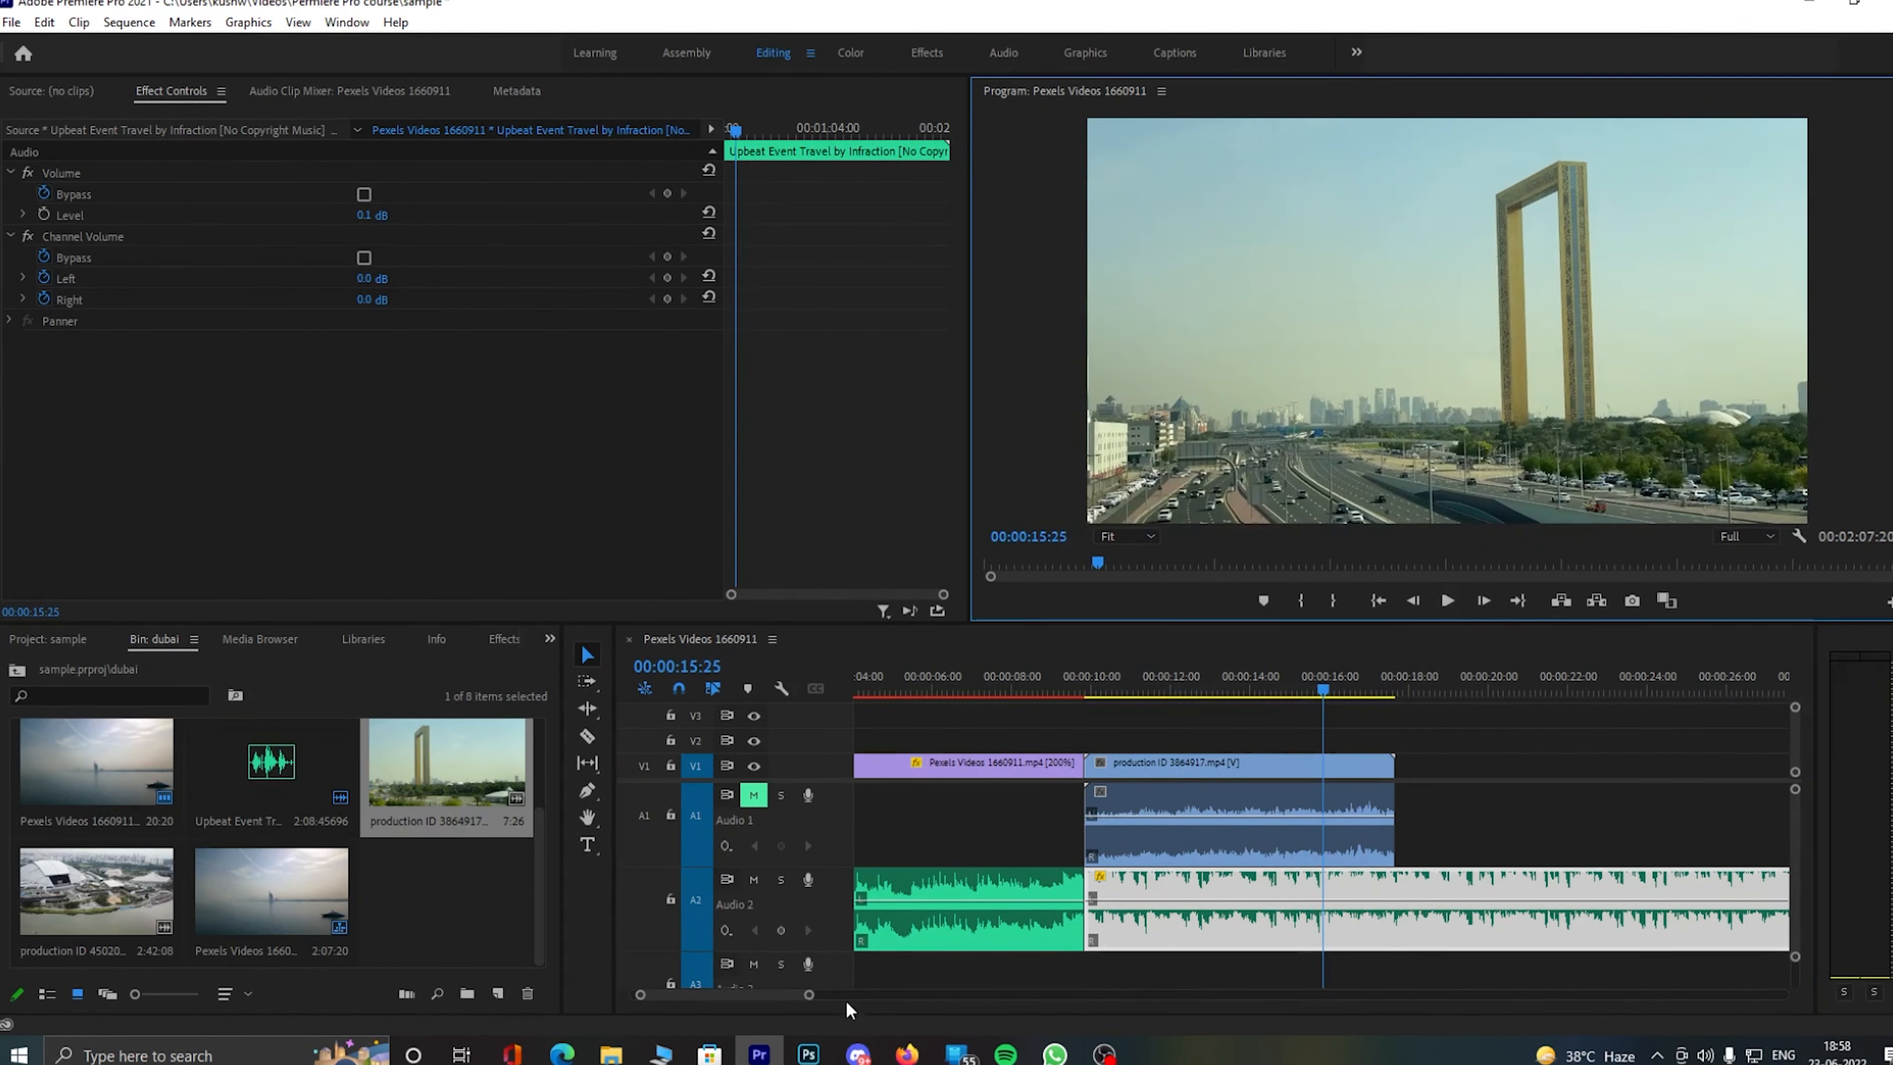
- Find the beat near 00:00:15:26 and split the music on A2 there with the Razor tool
{"action": "left_click_drag", "start_coordinate": [809, 994], "coordinate": [720, 995]}
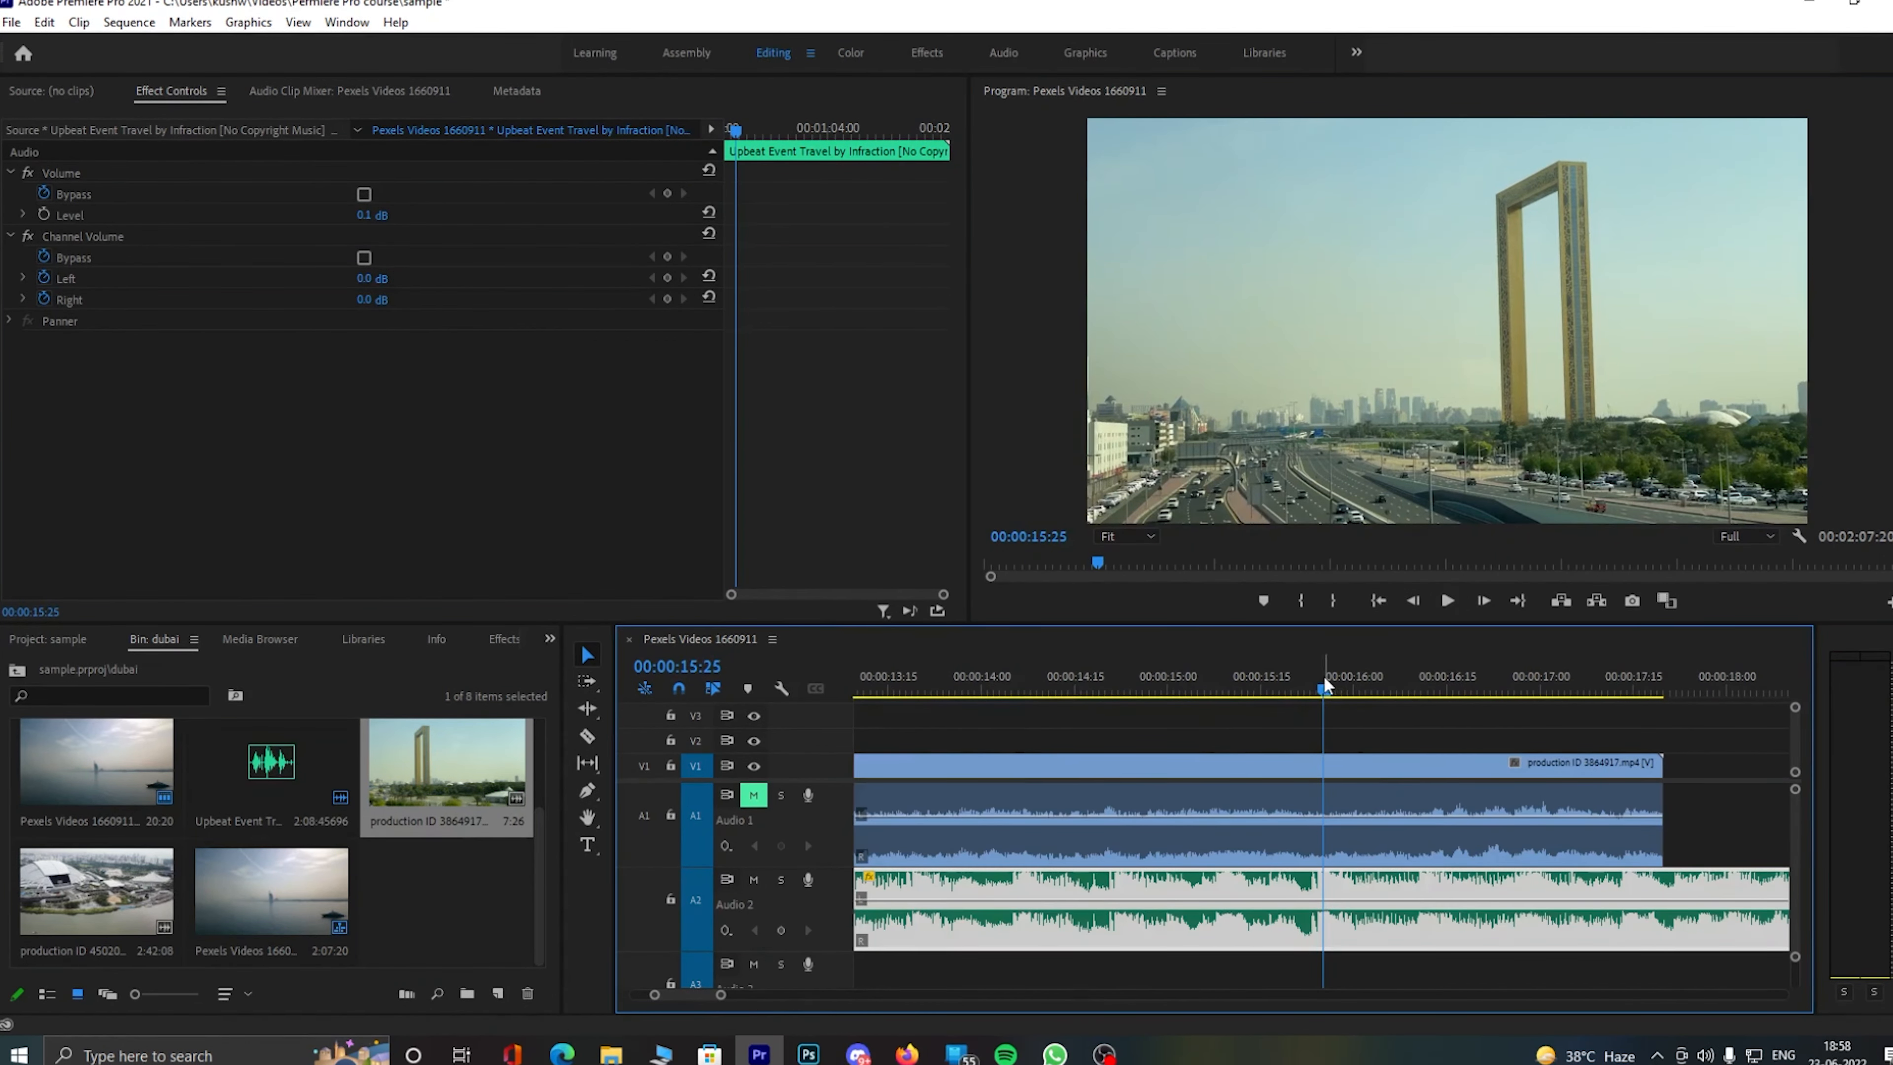
{"action": "mouse_move", "coordinate": [1324, 683]}
{"action": "left_mouse_down"}
{"action": "mouse_move", "coordinate": [1248, 674]}
{"action": "mouse_move", "coordinate": [1328, 675]}
{"action": "left_mouse_up"}
{"action": "left_click", "coordinate": [1446, 601]}
{"action": "left_click", "coordinate": [1446, 601]}
{"action": "left_click", "coordinate": [586, 737]}
{"action": "key", "text": "Left"}
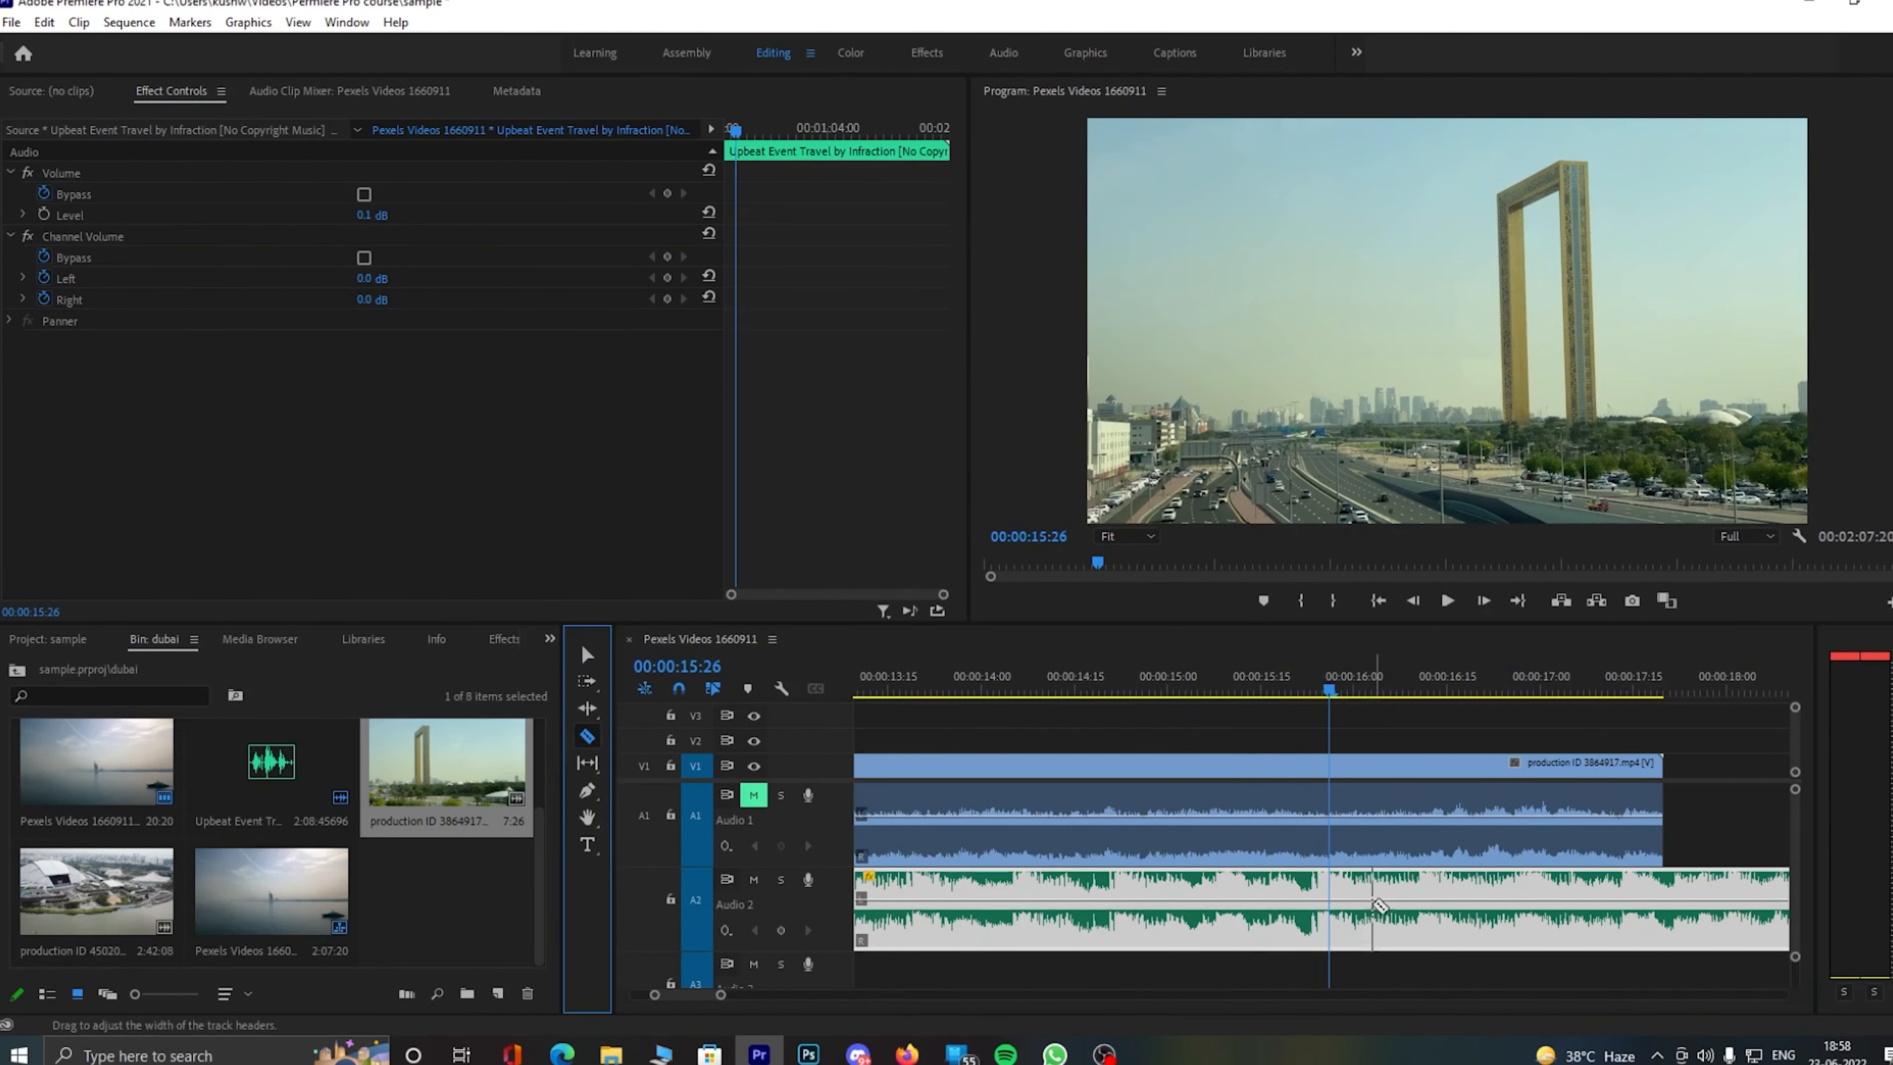
{"action": "left_click", "coordinate": [1328, 897]}
{"action": "left_click", "coordinate": [587, 655]}
- Play across the new music cut and trim the end of production ID 3864917.mp4 back to it
{"action": "left_click_drag", "start_coordinate": [1443, 685], "coordinate": [1279, 684]}
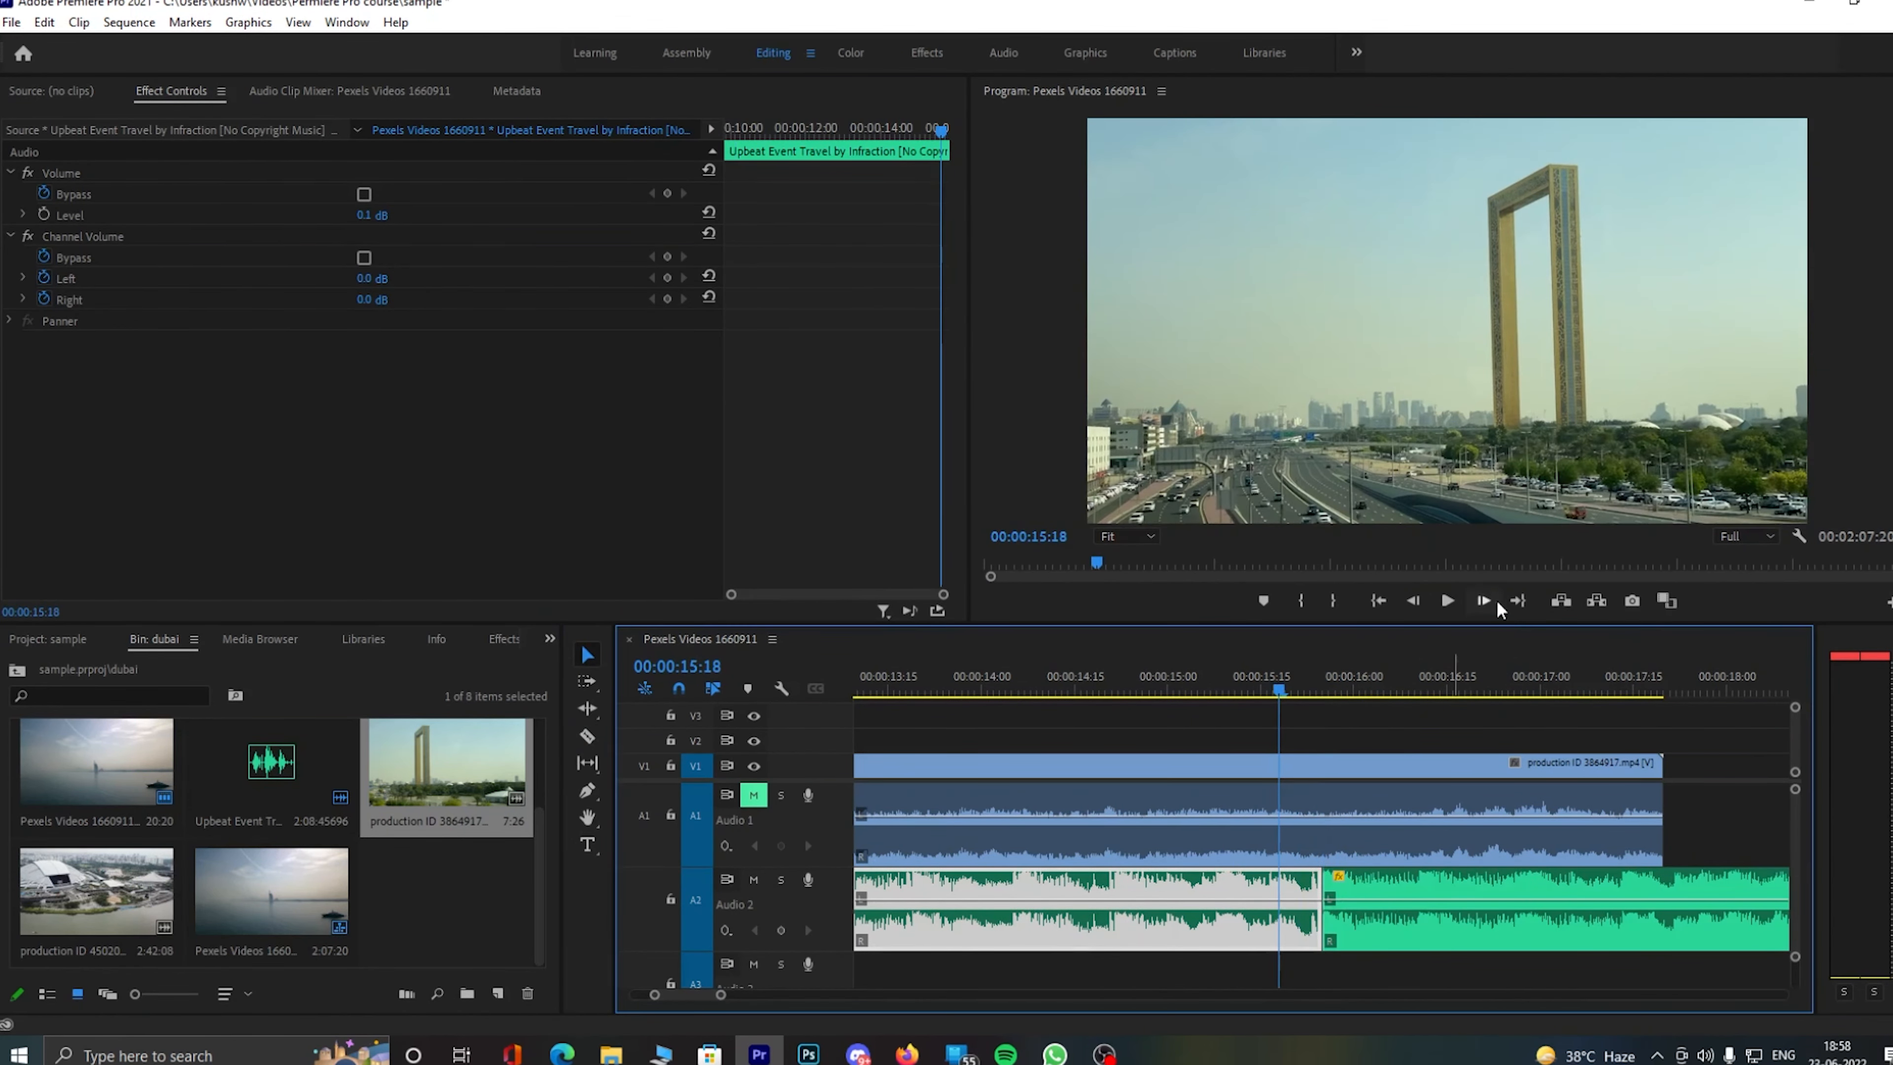
{"action": "left_click", "coordinate": [1447, 600]}
{"action": "left_click", "coordinate": [1447, 600]}
{"action": "left_click", "coordinate": [1649, 774]}
{"action": "left_click_drag", "start_coordinate": [1649, 774], "coordinate": [1518, 774]}
{"action": "left_click_drag", "start_coordinate": [721, 998], "coordinate": [795, 998]}
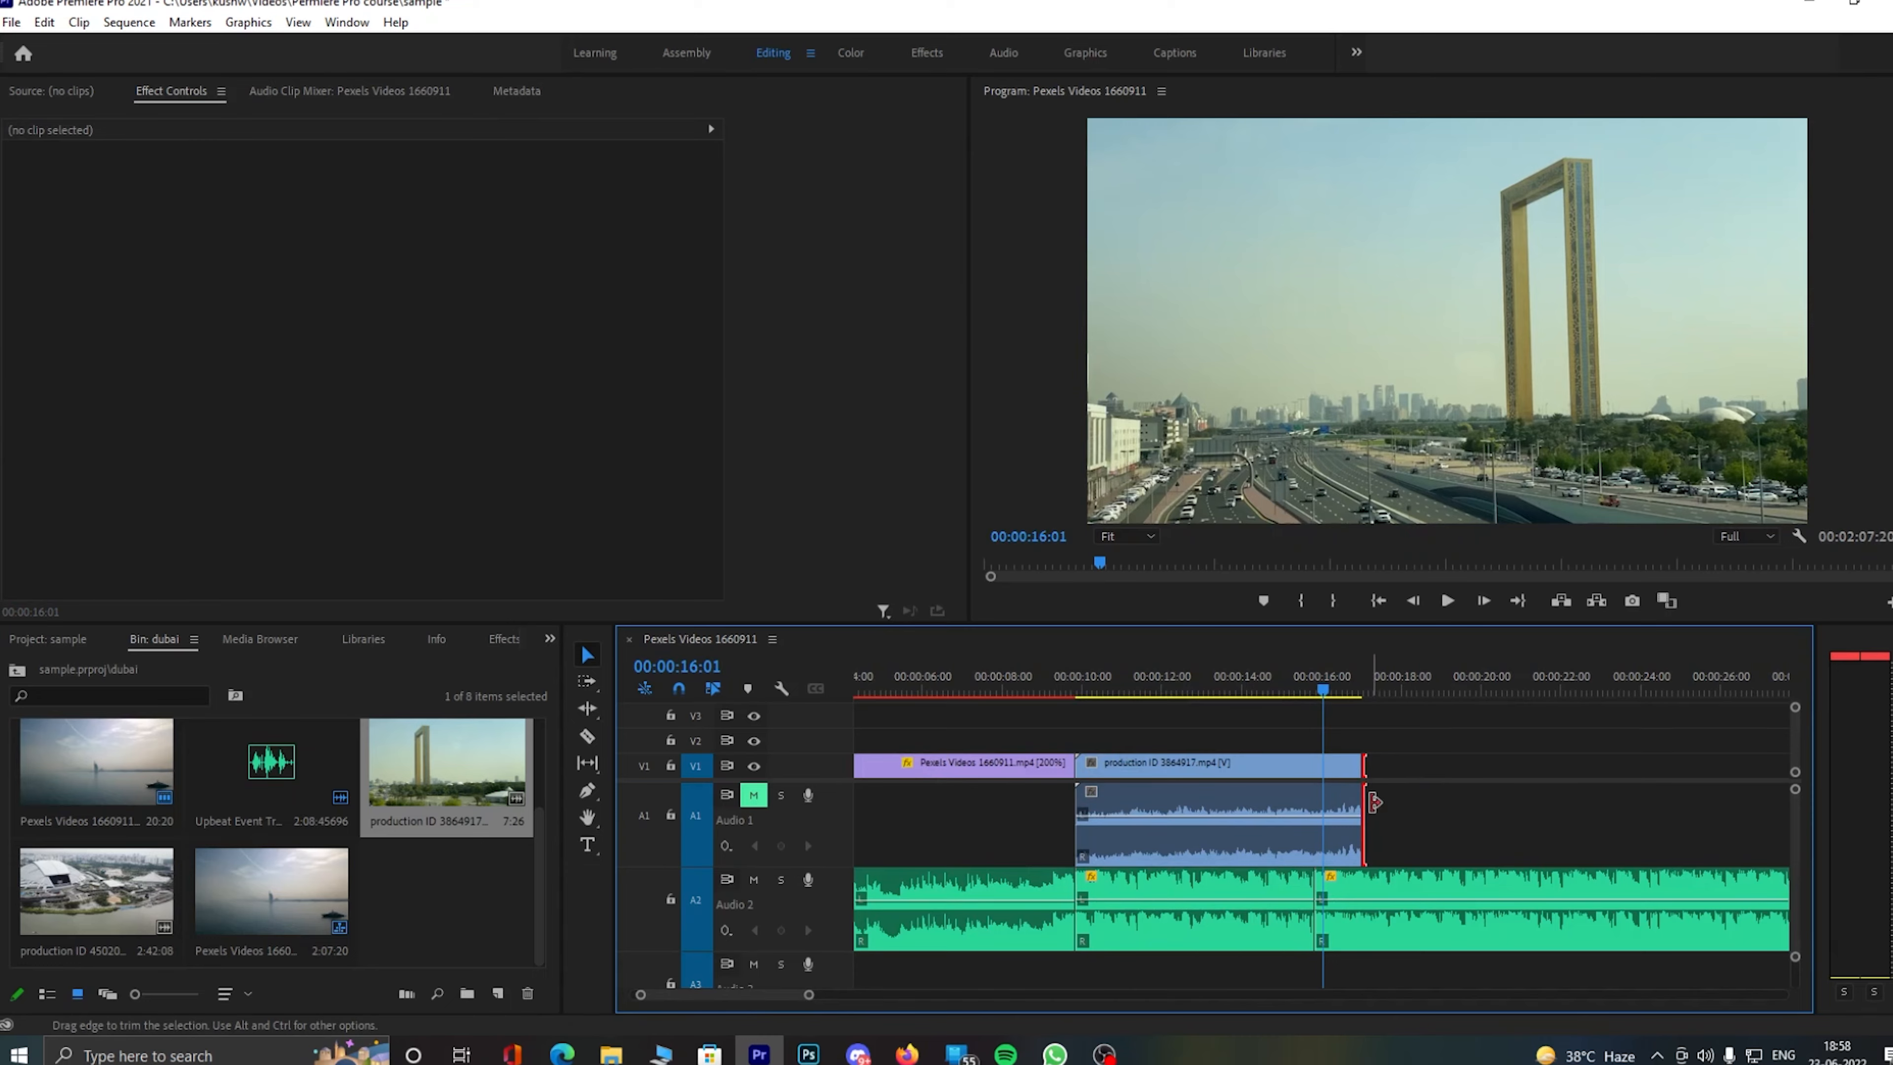
{"action": "left_click_drag", "start_coordinate": [1370, 802], "coordinate": [1316, 802]}
- Play the sequence from just before the second clip through the latest music cut to check the timing
{"action": "left_click_drag", "start_coordinate": [1306, 689], "coordinate": [1063, 697]}
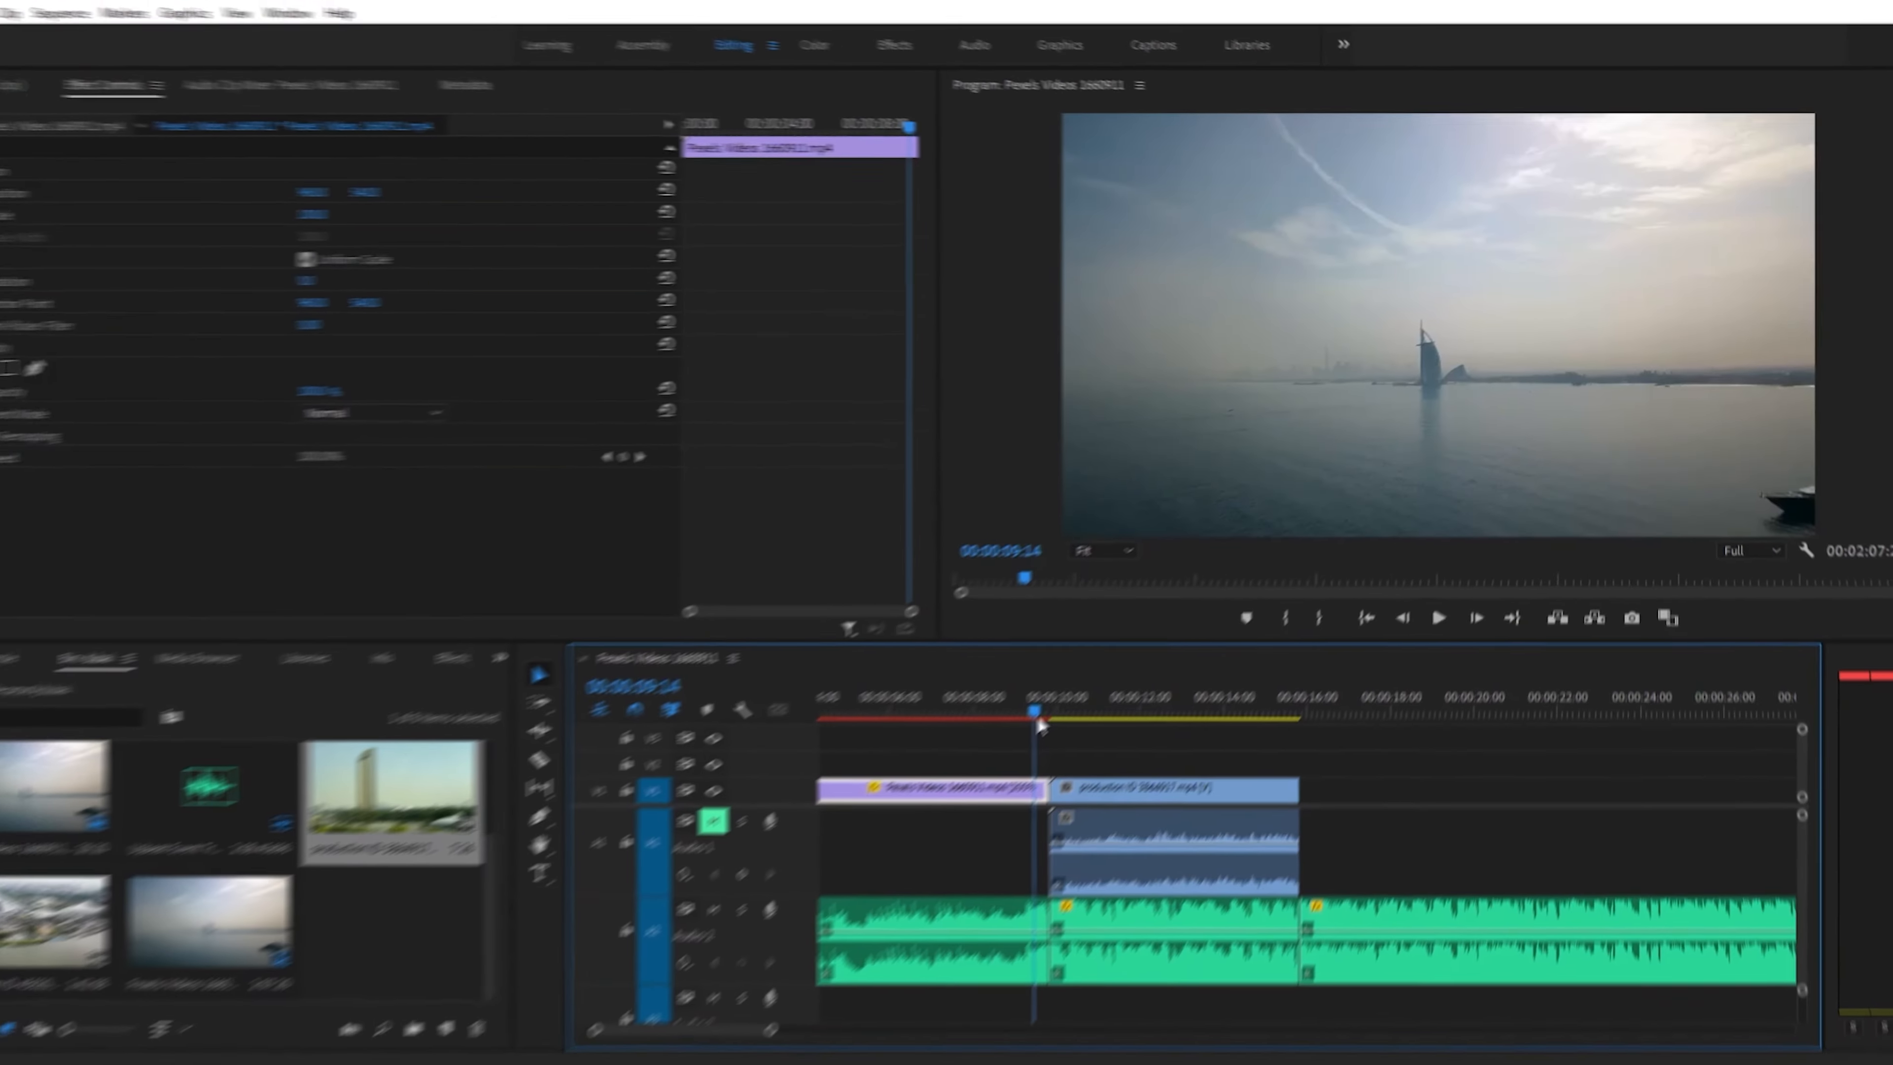
{"action": "key", "text": "space"}
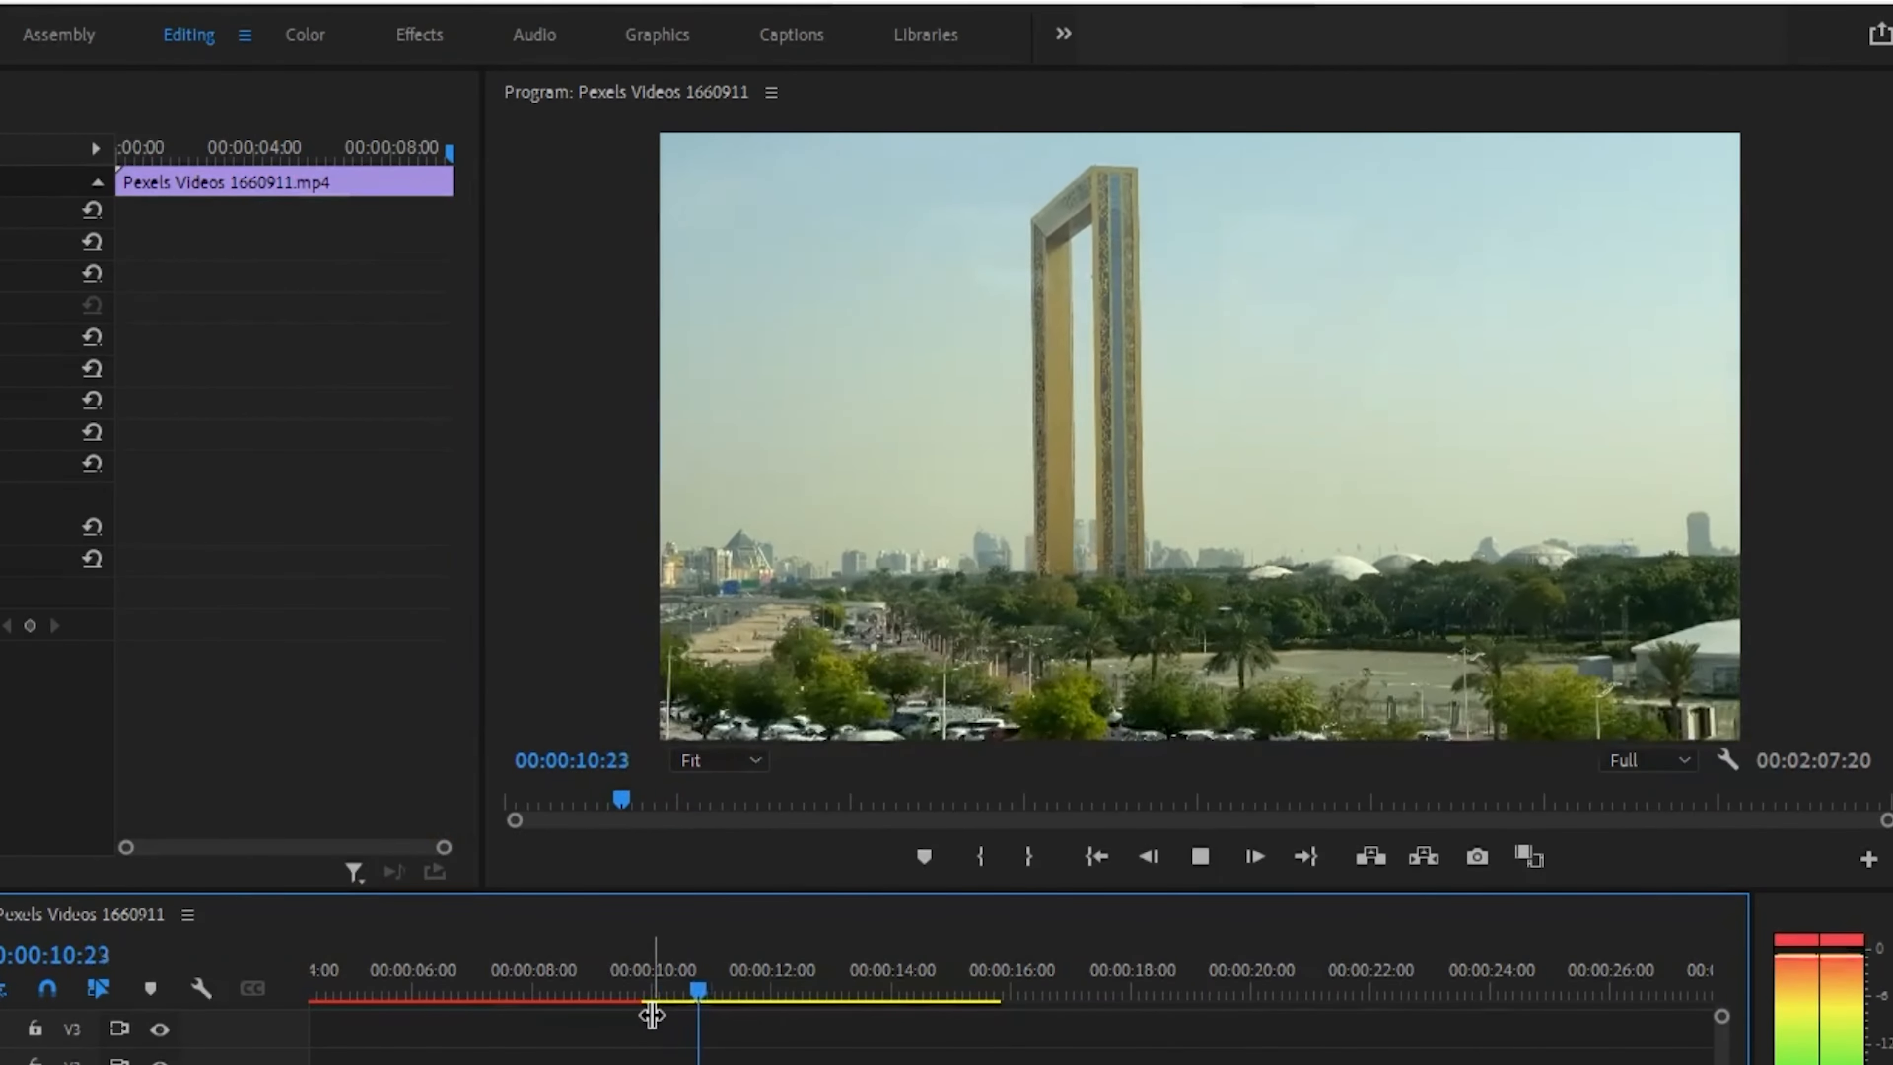
{"action": "key", "text": "minus"}
{"action": "key", "text": "minus"}
{"action": "key", "text": "minus"}
{"action": "key", "text": "minus"}
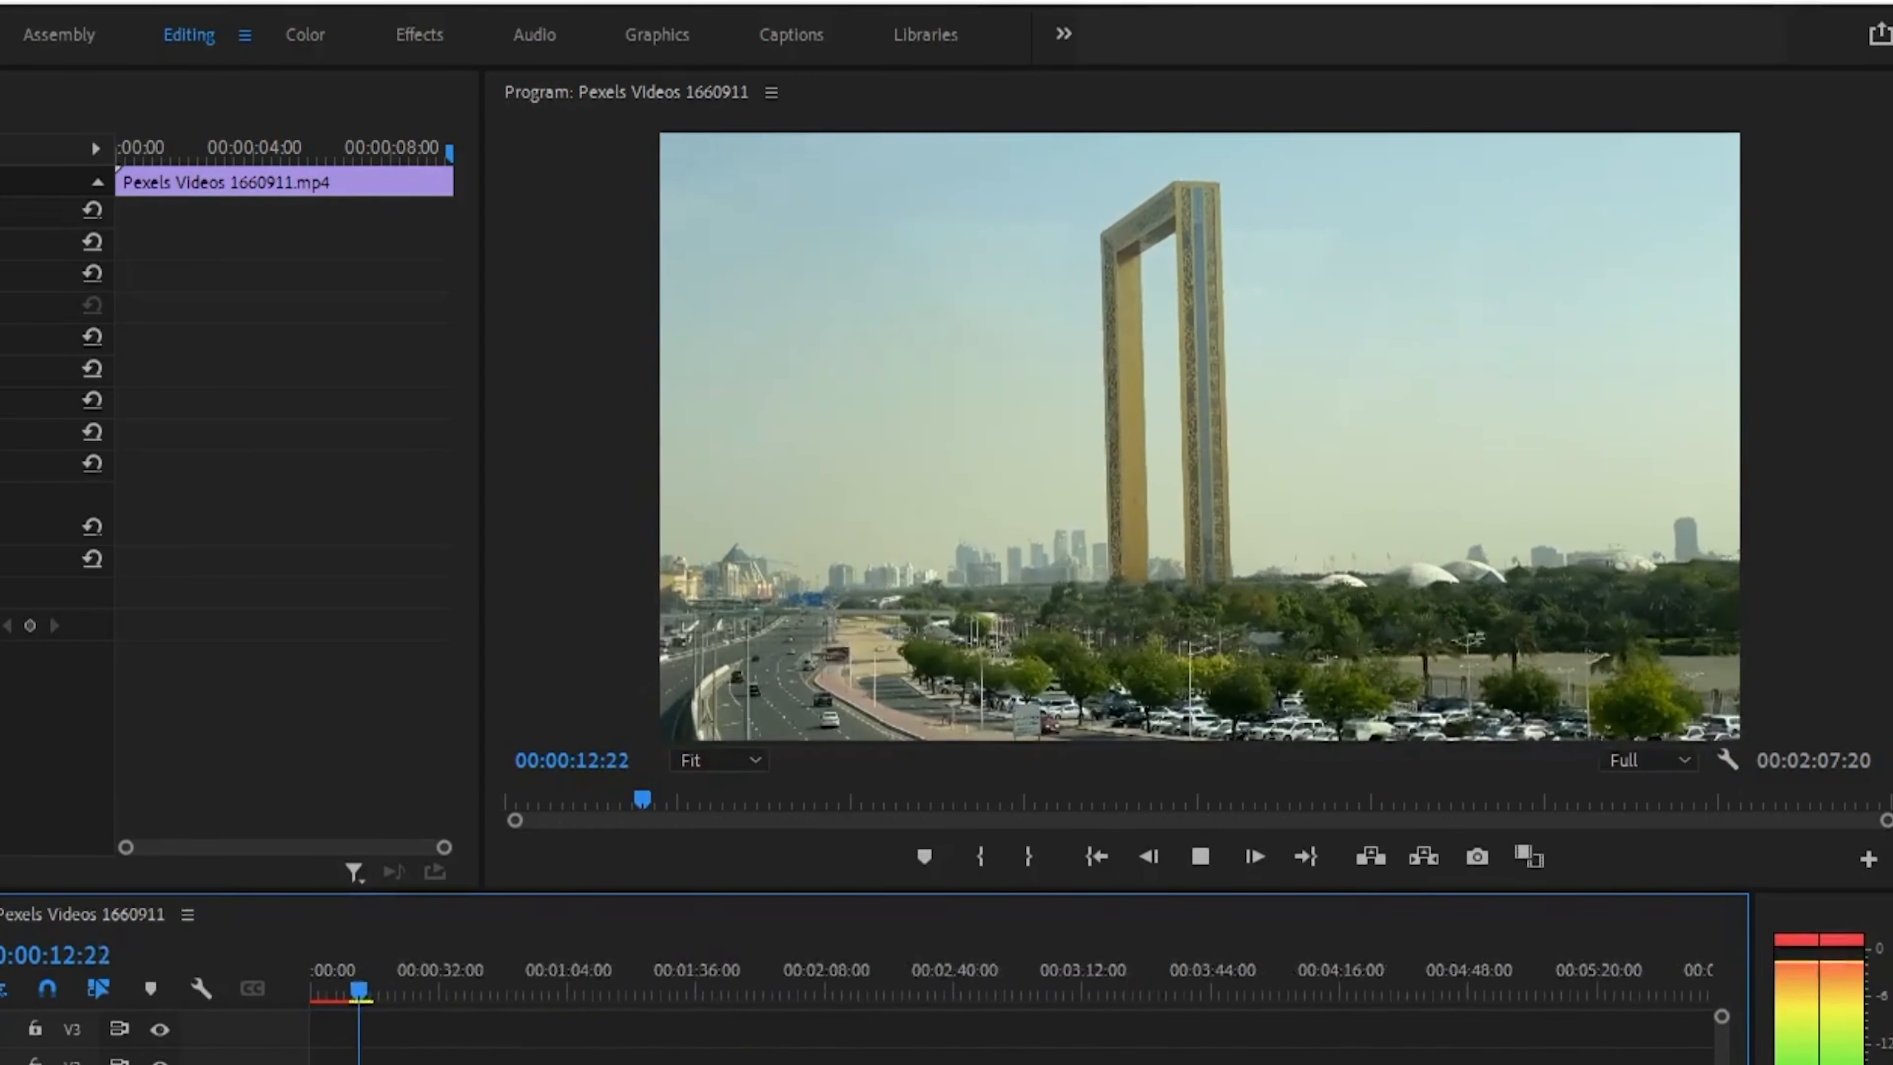
{"action": "key", "text": "equal"}
{"action": "key", "text": "equal"}
{"action": "key", "text": "equal"}
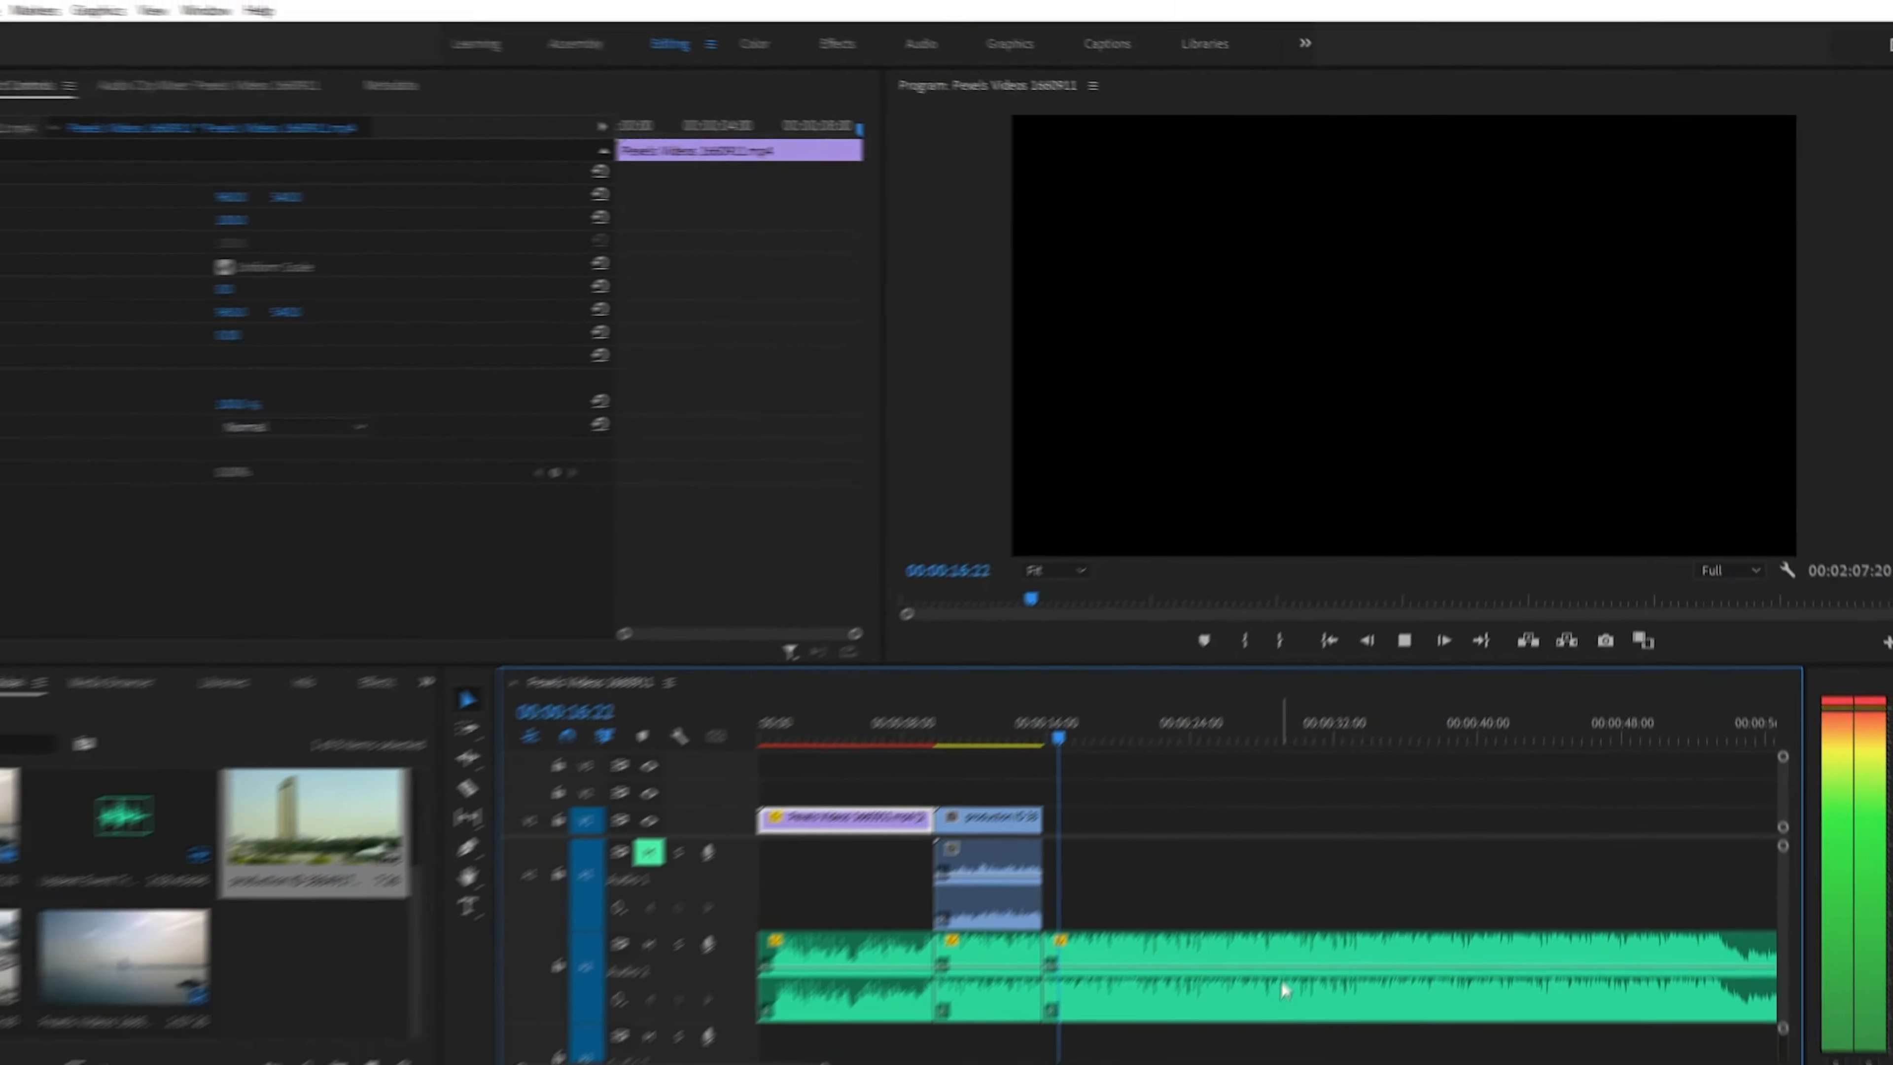
{"action": "left_click", "coordinate": [1221, 938]}
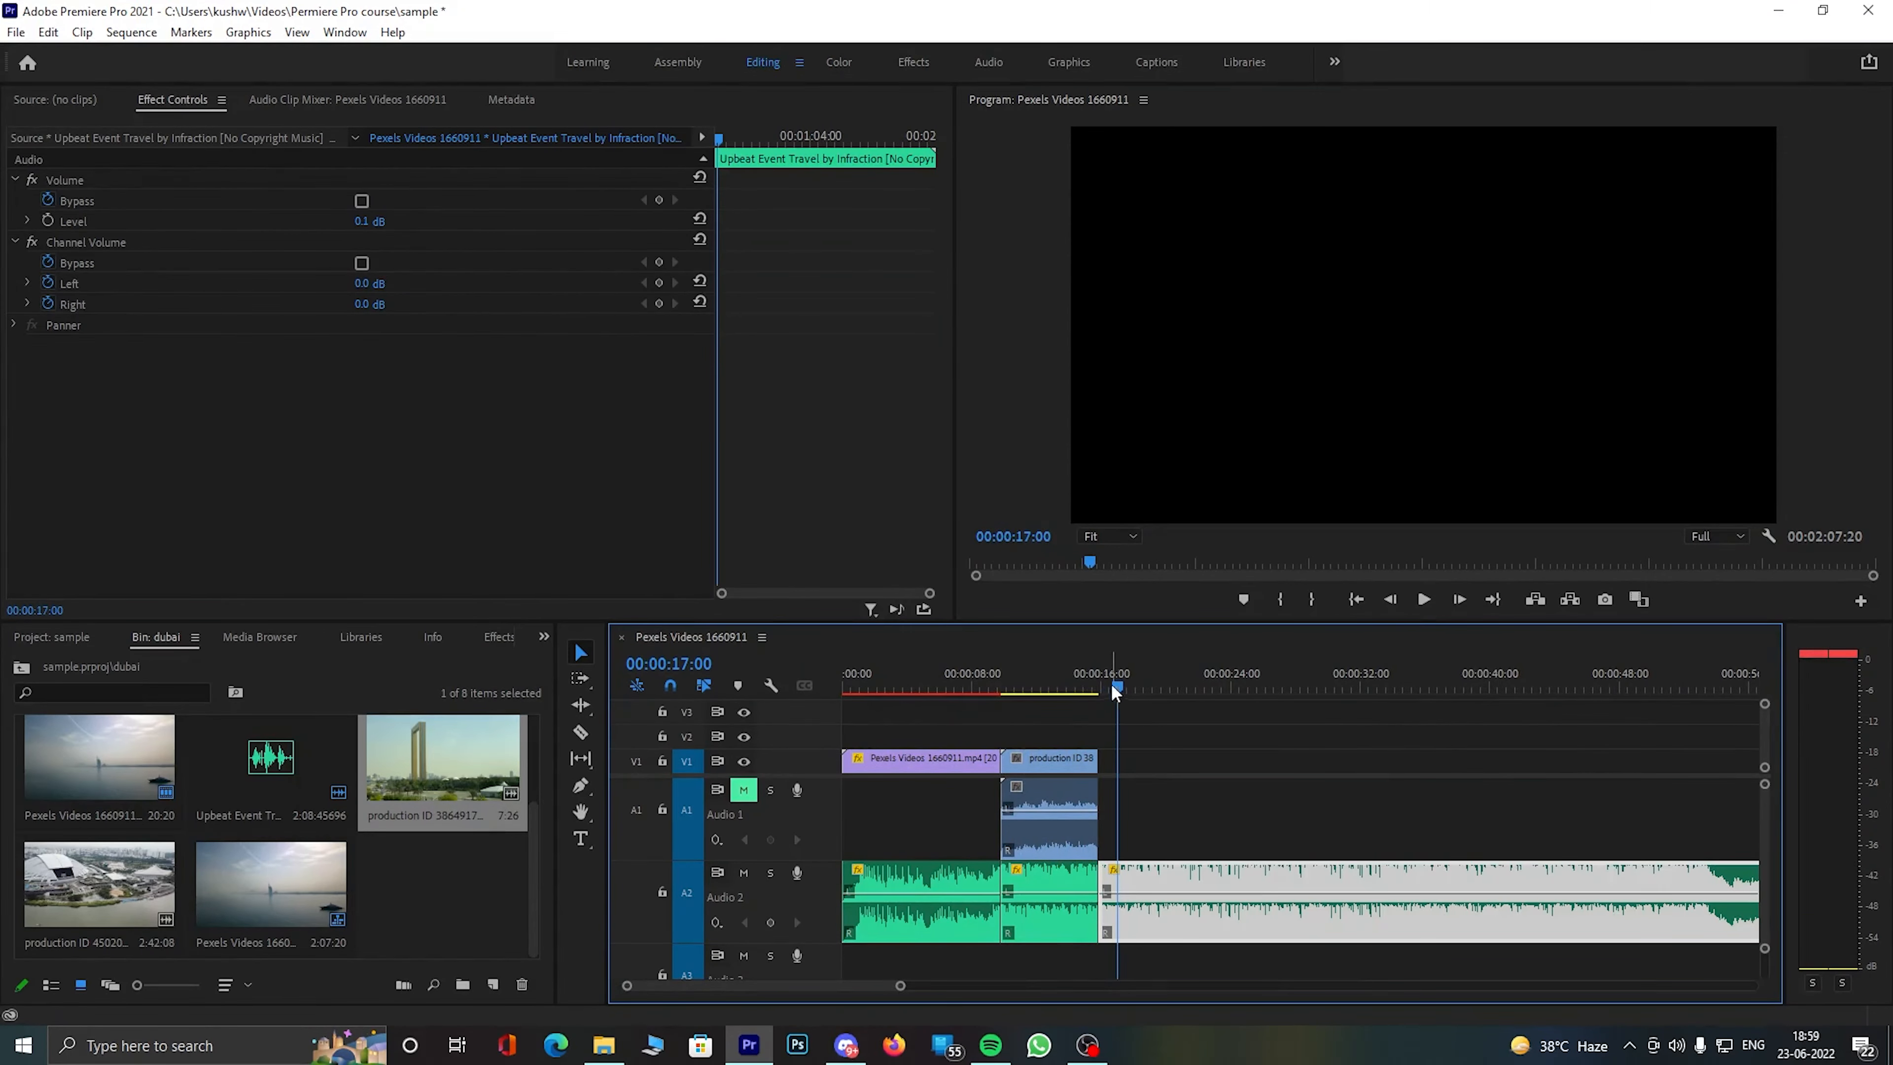
- Place pexels-tripaway-day-7031954.mp4 directly after the second clip on V1 and play across the join
{"action": "left_click_drag", "start_coordinate": [1115, 692], "coordinate": [1106, 689]}
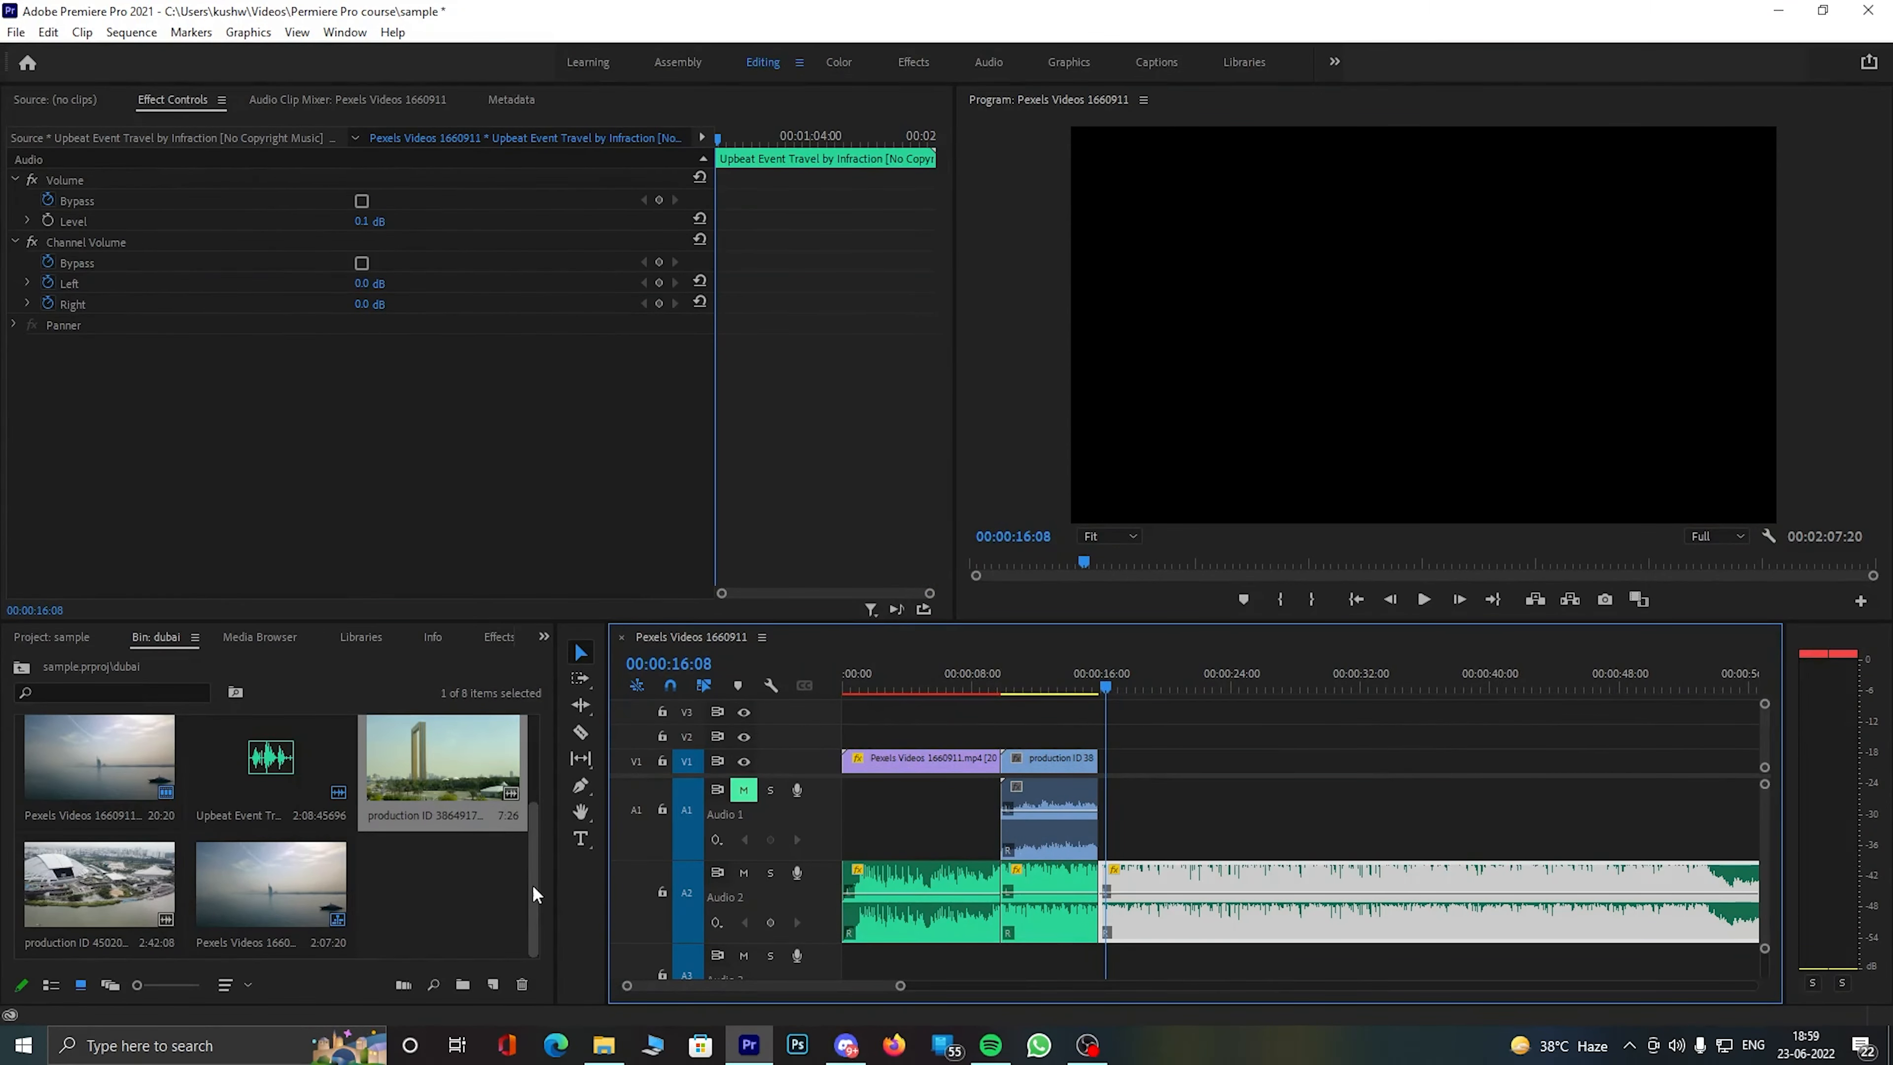
{"action": "scroll", "coordinate": [535, 895], "scroll_direction": "up", "scroll_amount": 2}
{"action": "left_click_drag", "start_coordinate": [99, 764], "coordinate": [1101, 820]}
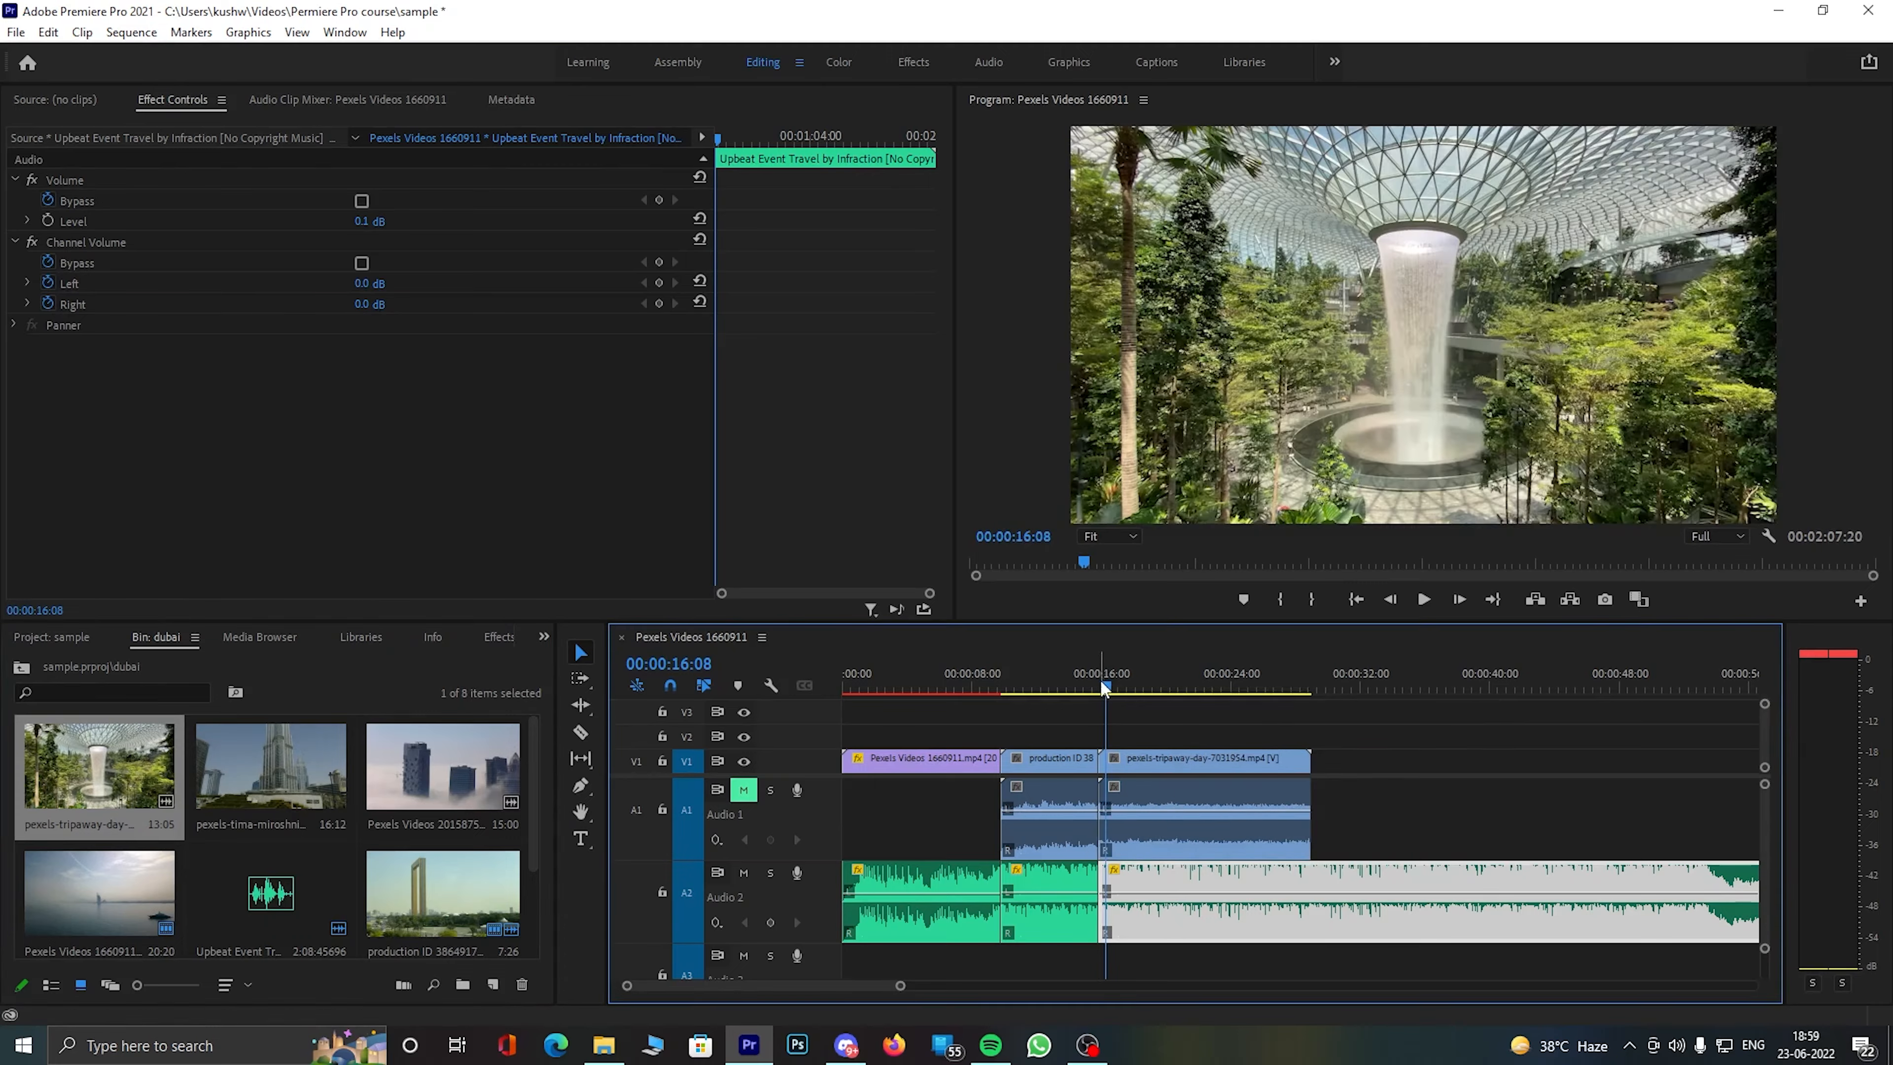
{"action": "left_click_drag", "start_coordinate": [1102, 682], "coordinate": [1088, 683]}
{"action": "key", "text": "space"}
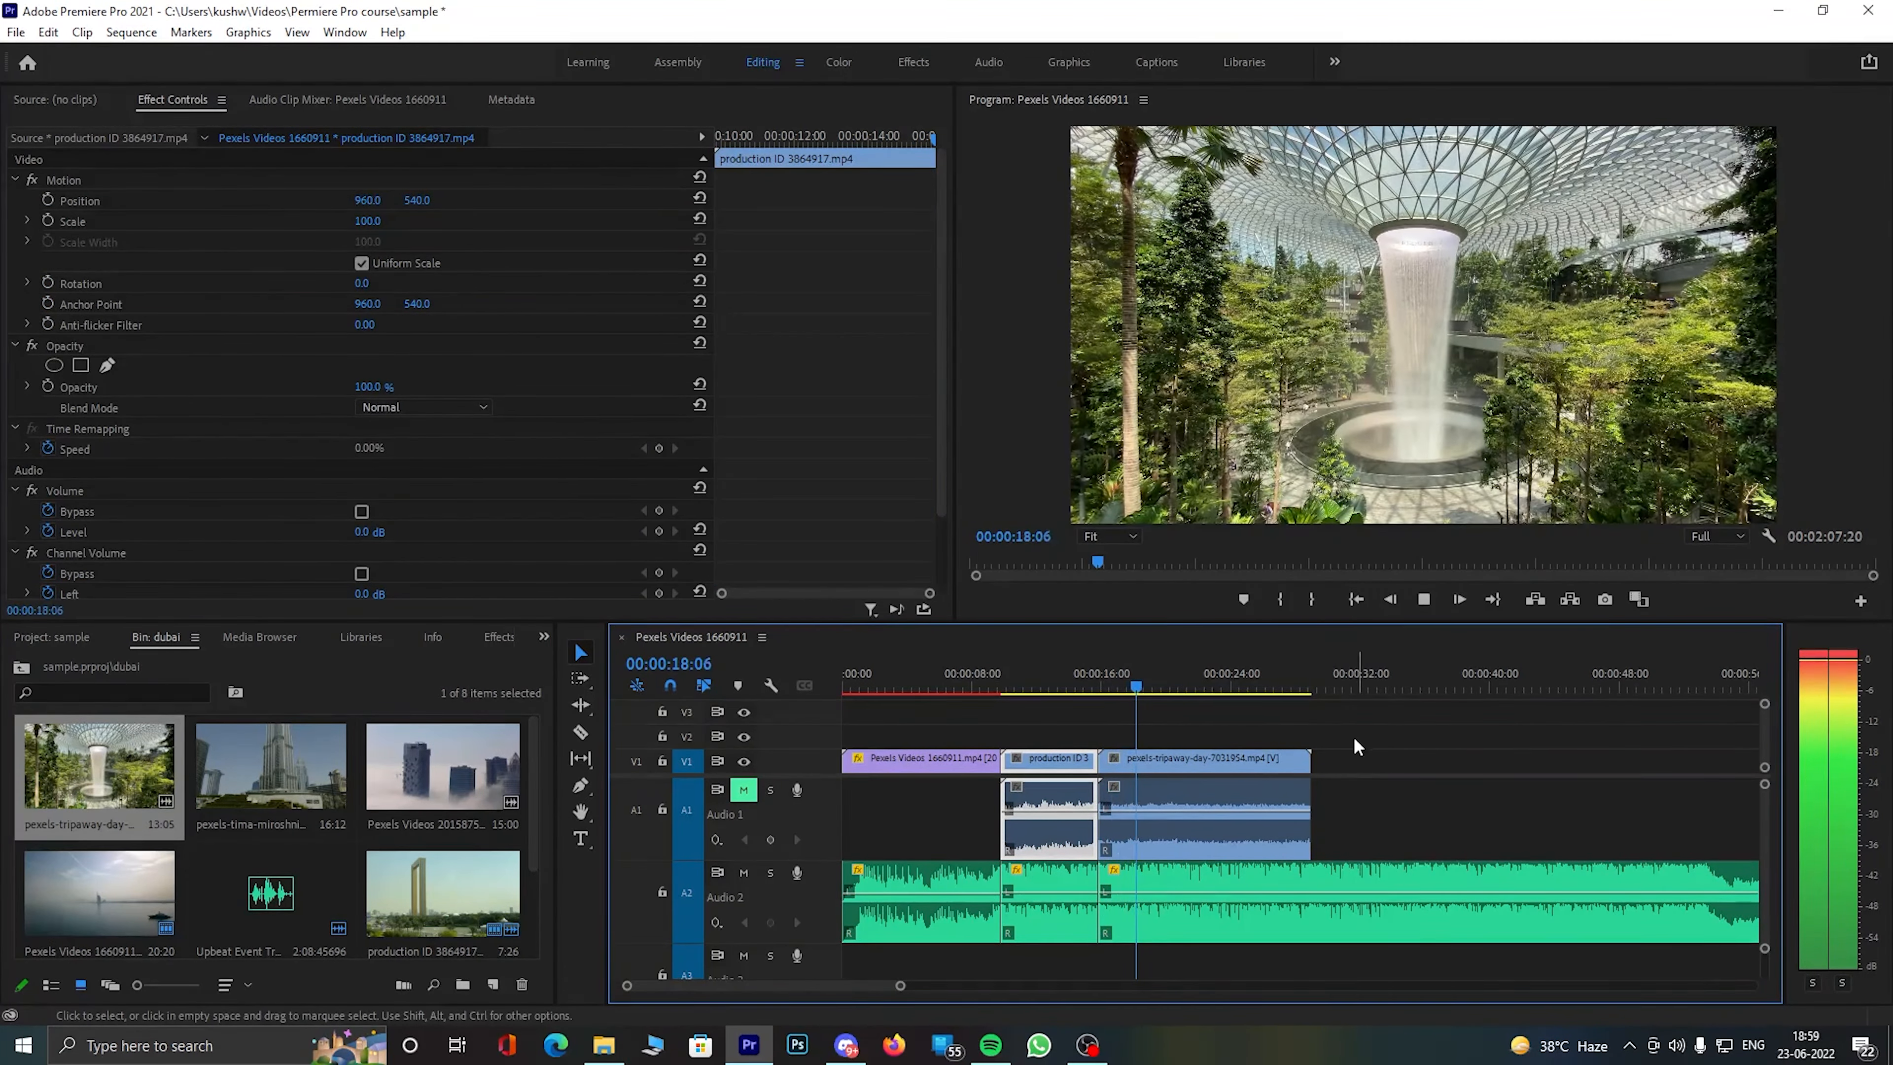
- Set the speed of pexels-tripaway-day-7031954.mp4 to 200% with Optical Flow time interpolation
{"action": "right_click", "coordinate": [1249, 769]}
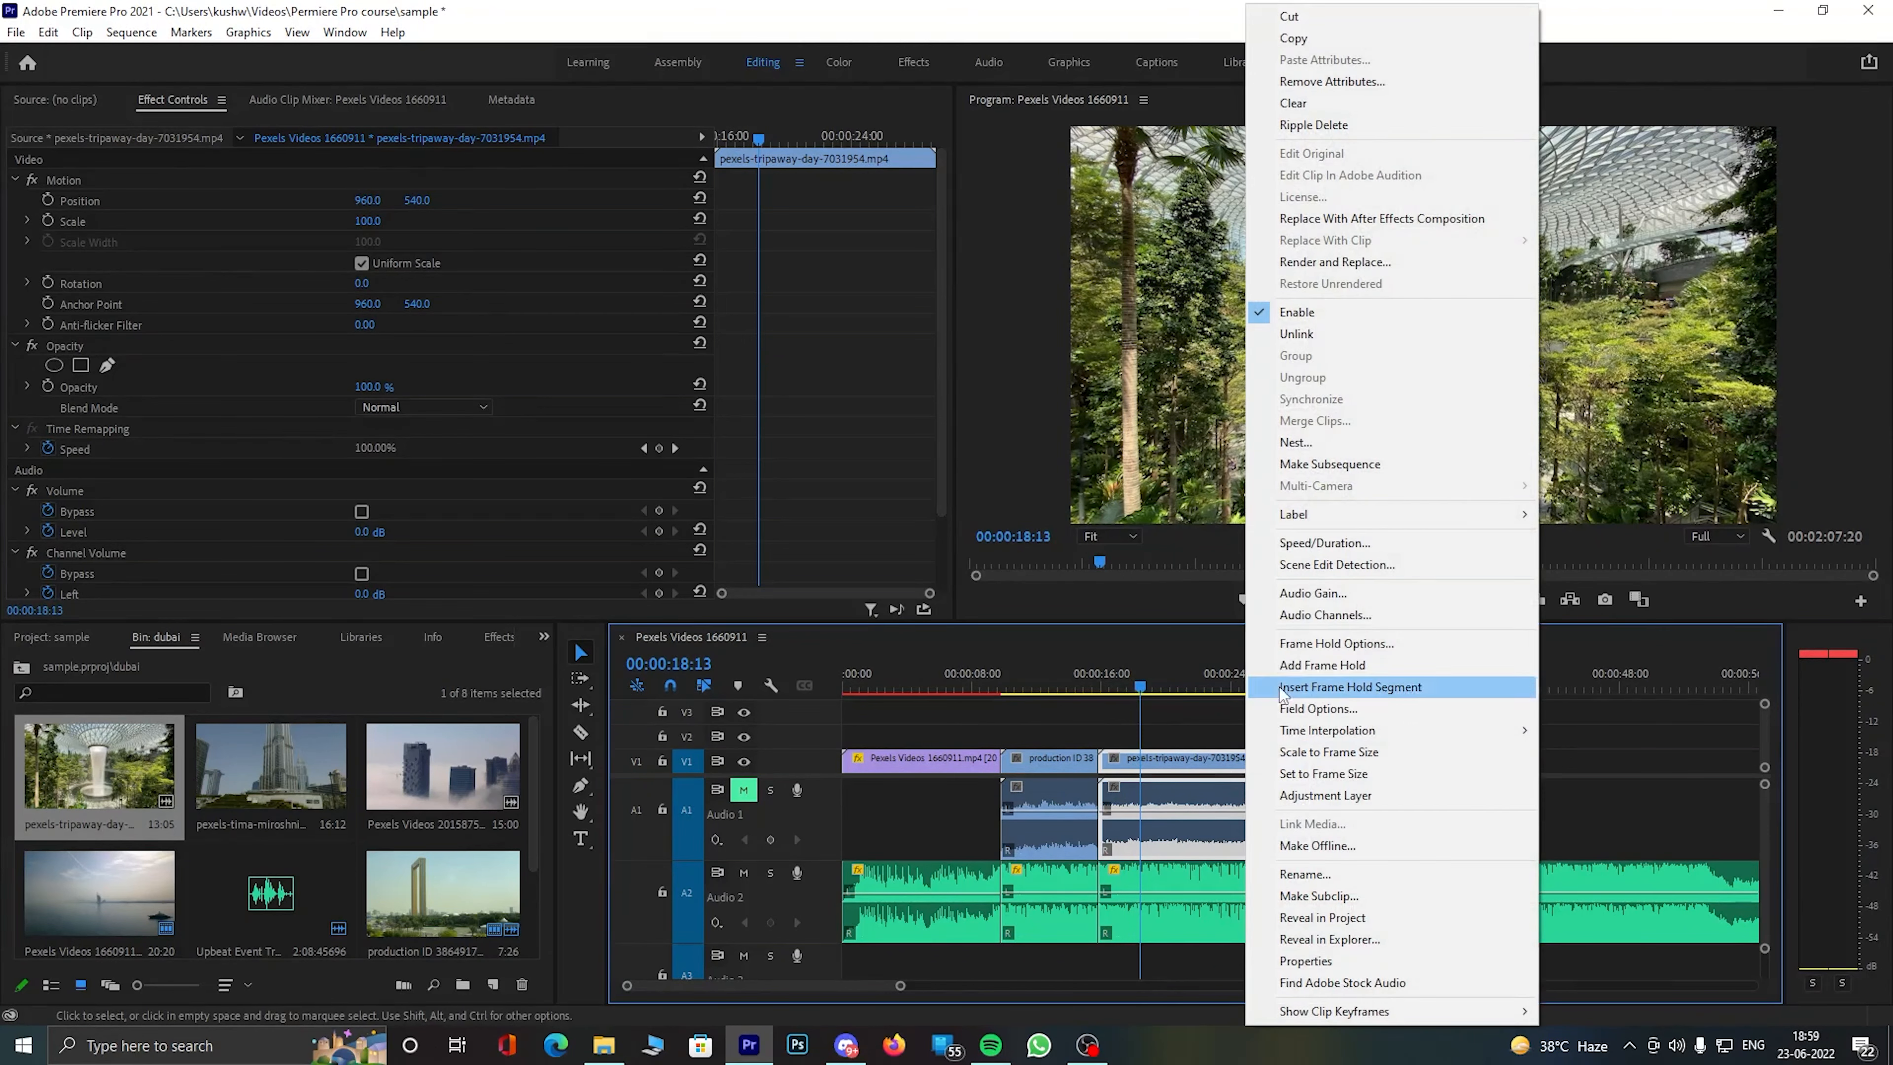
{"action": "left_click", "coordinate": [1324, 543]}
{"action": "type", "text": "200"}
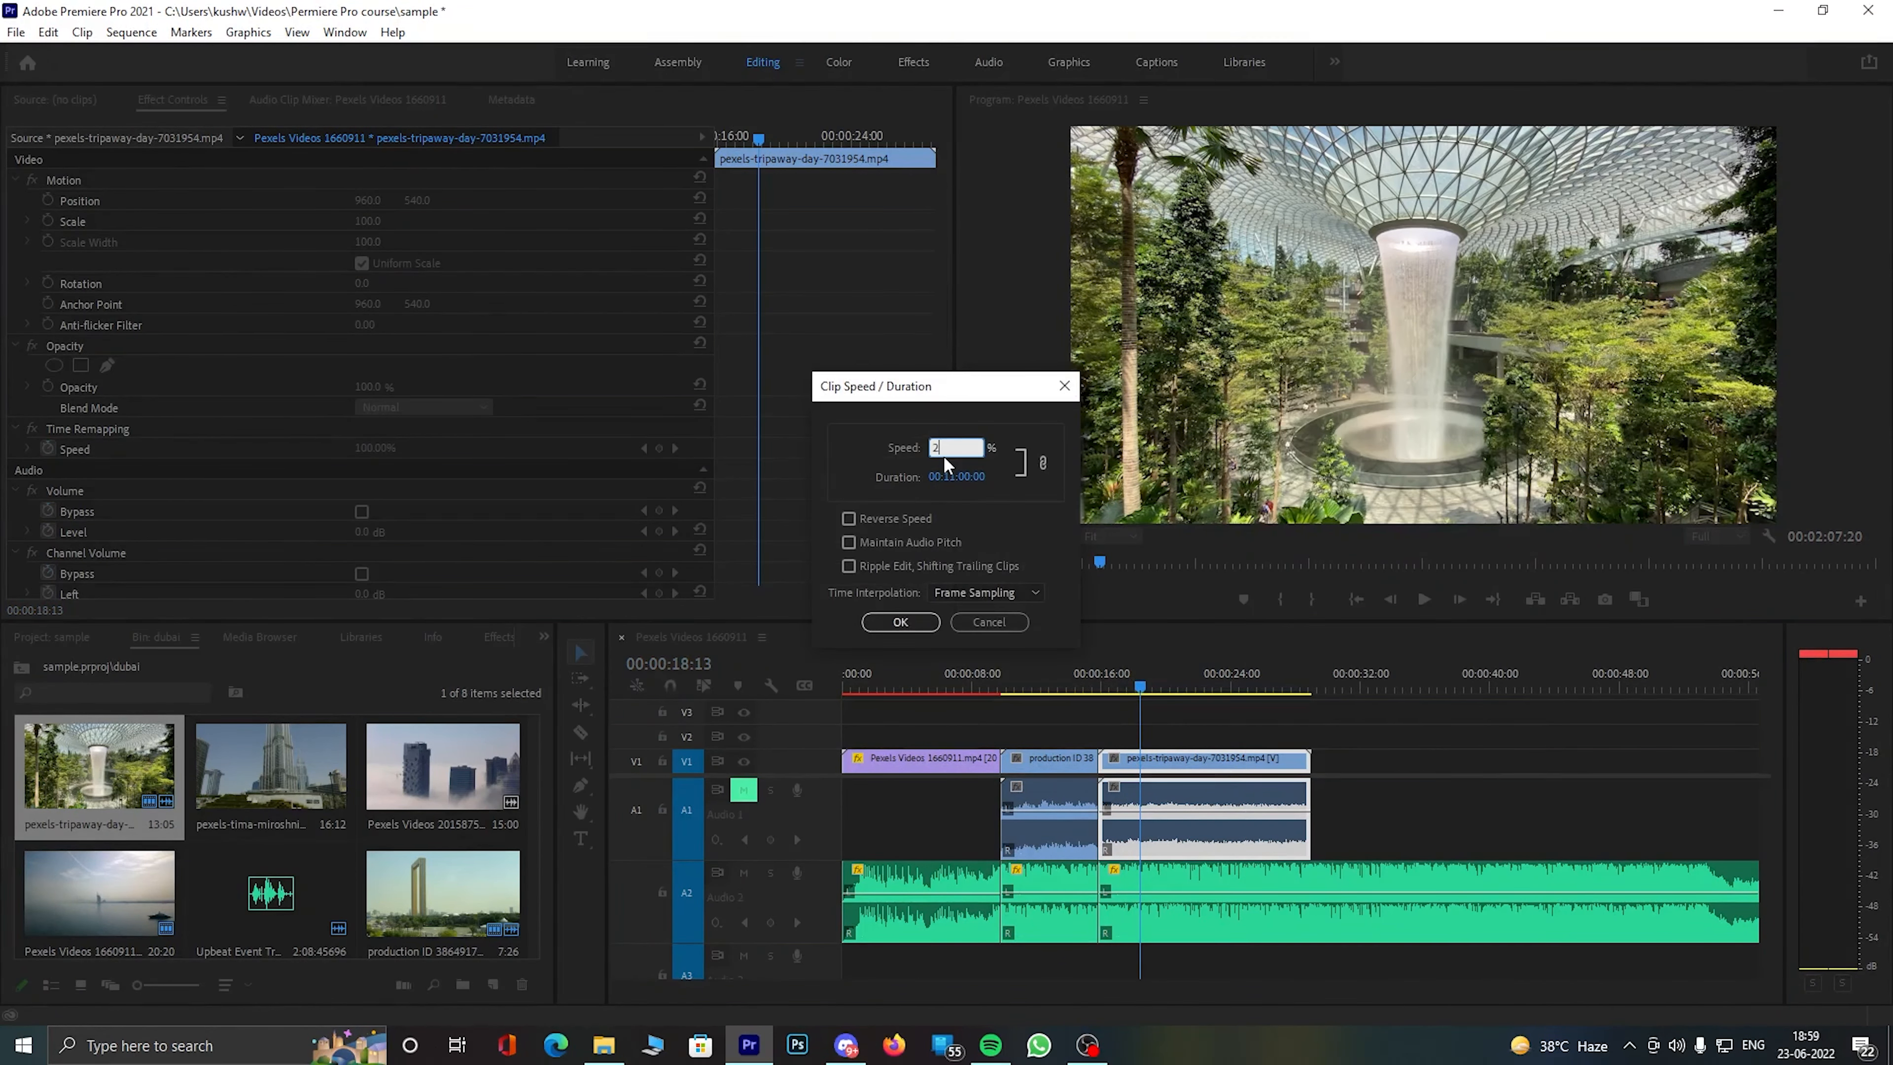
{"action": "left_click", "coordinate": [1029, 594]}
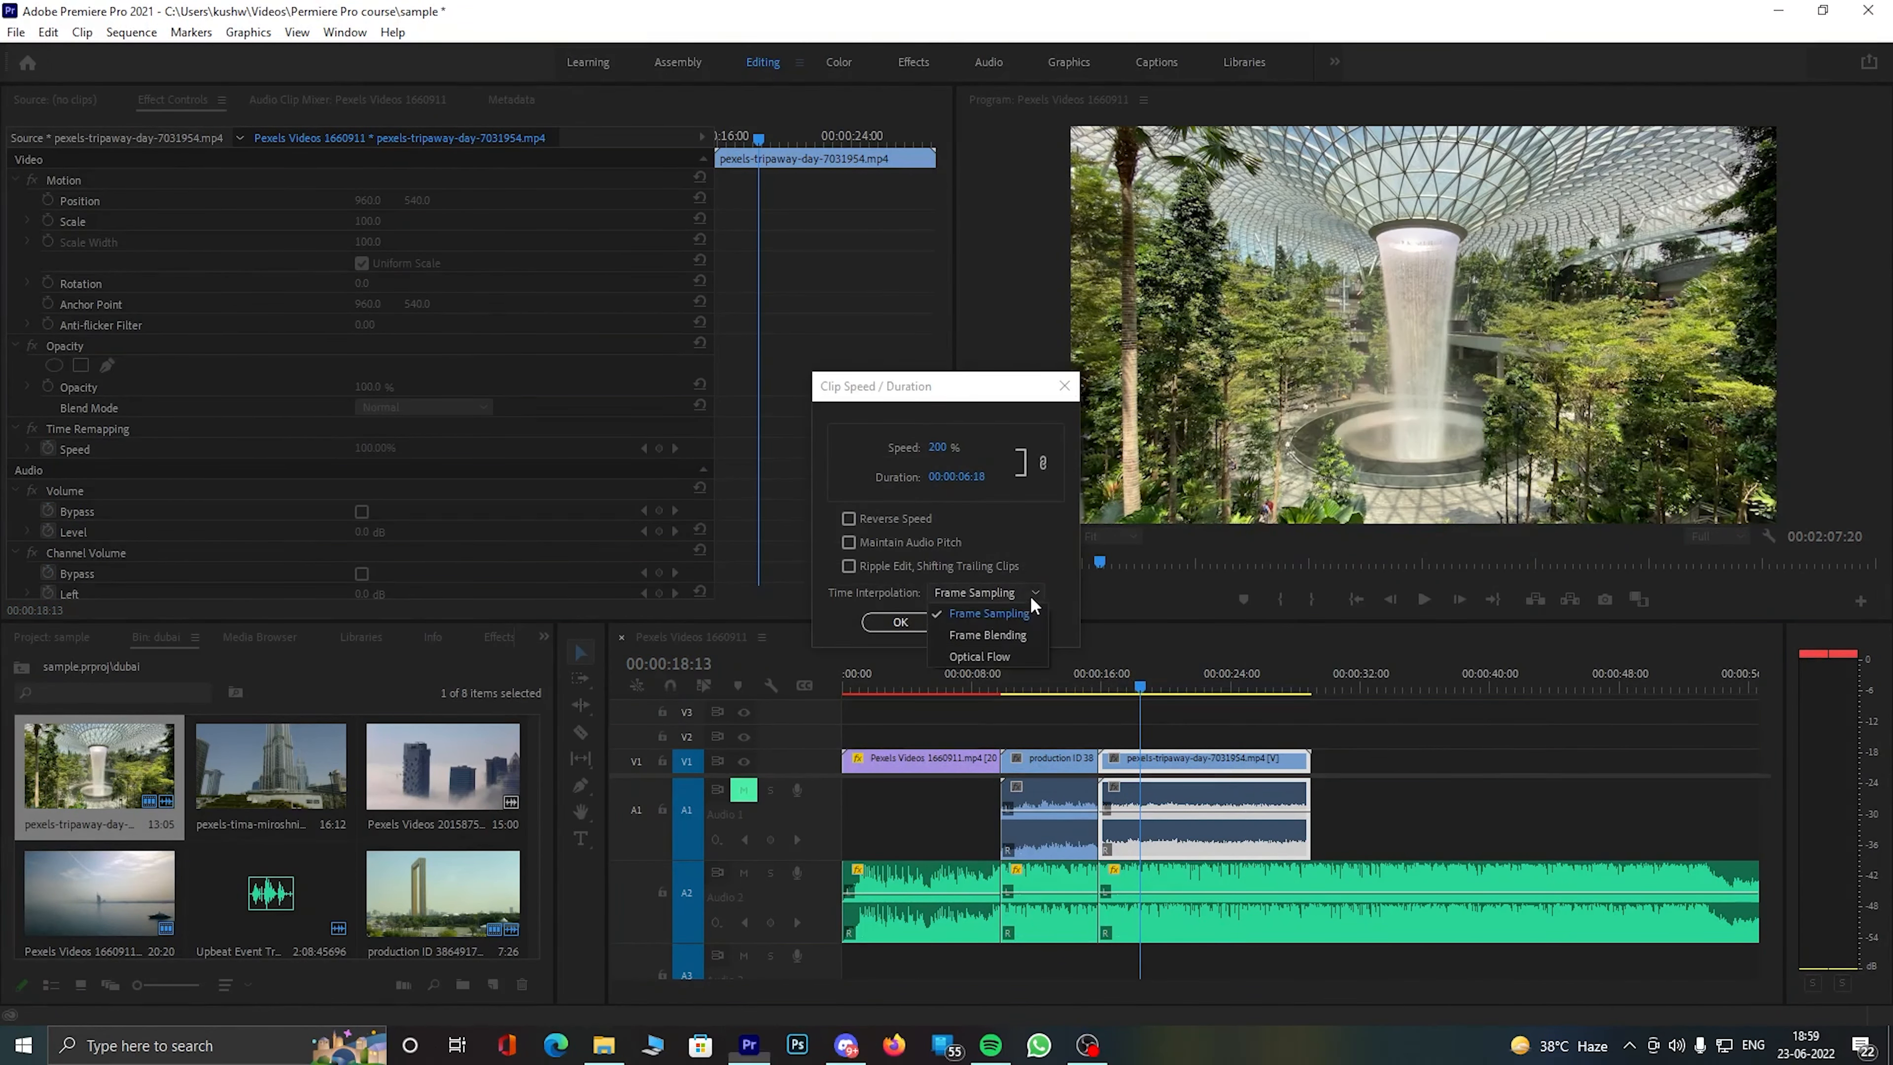
{"action": "left_click", "coordinate": [996, 649]}
{"action": "left_click", "coordinate": [900, 622]}
- Play into the sped-up pexels-tripaway-day-7031954.mp4 clip, select it, and park the playhead at its start at 00:00:15:27
{"action": "key", "text": "space"}
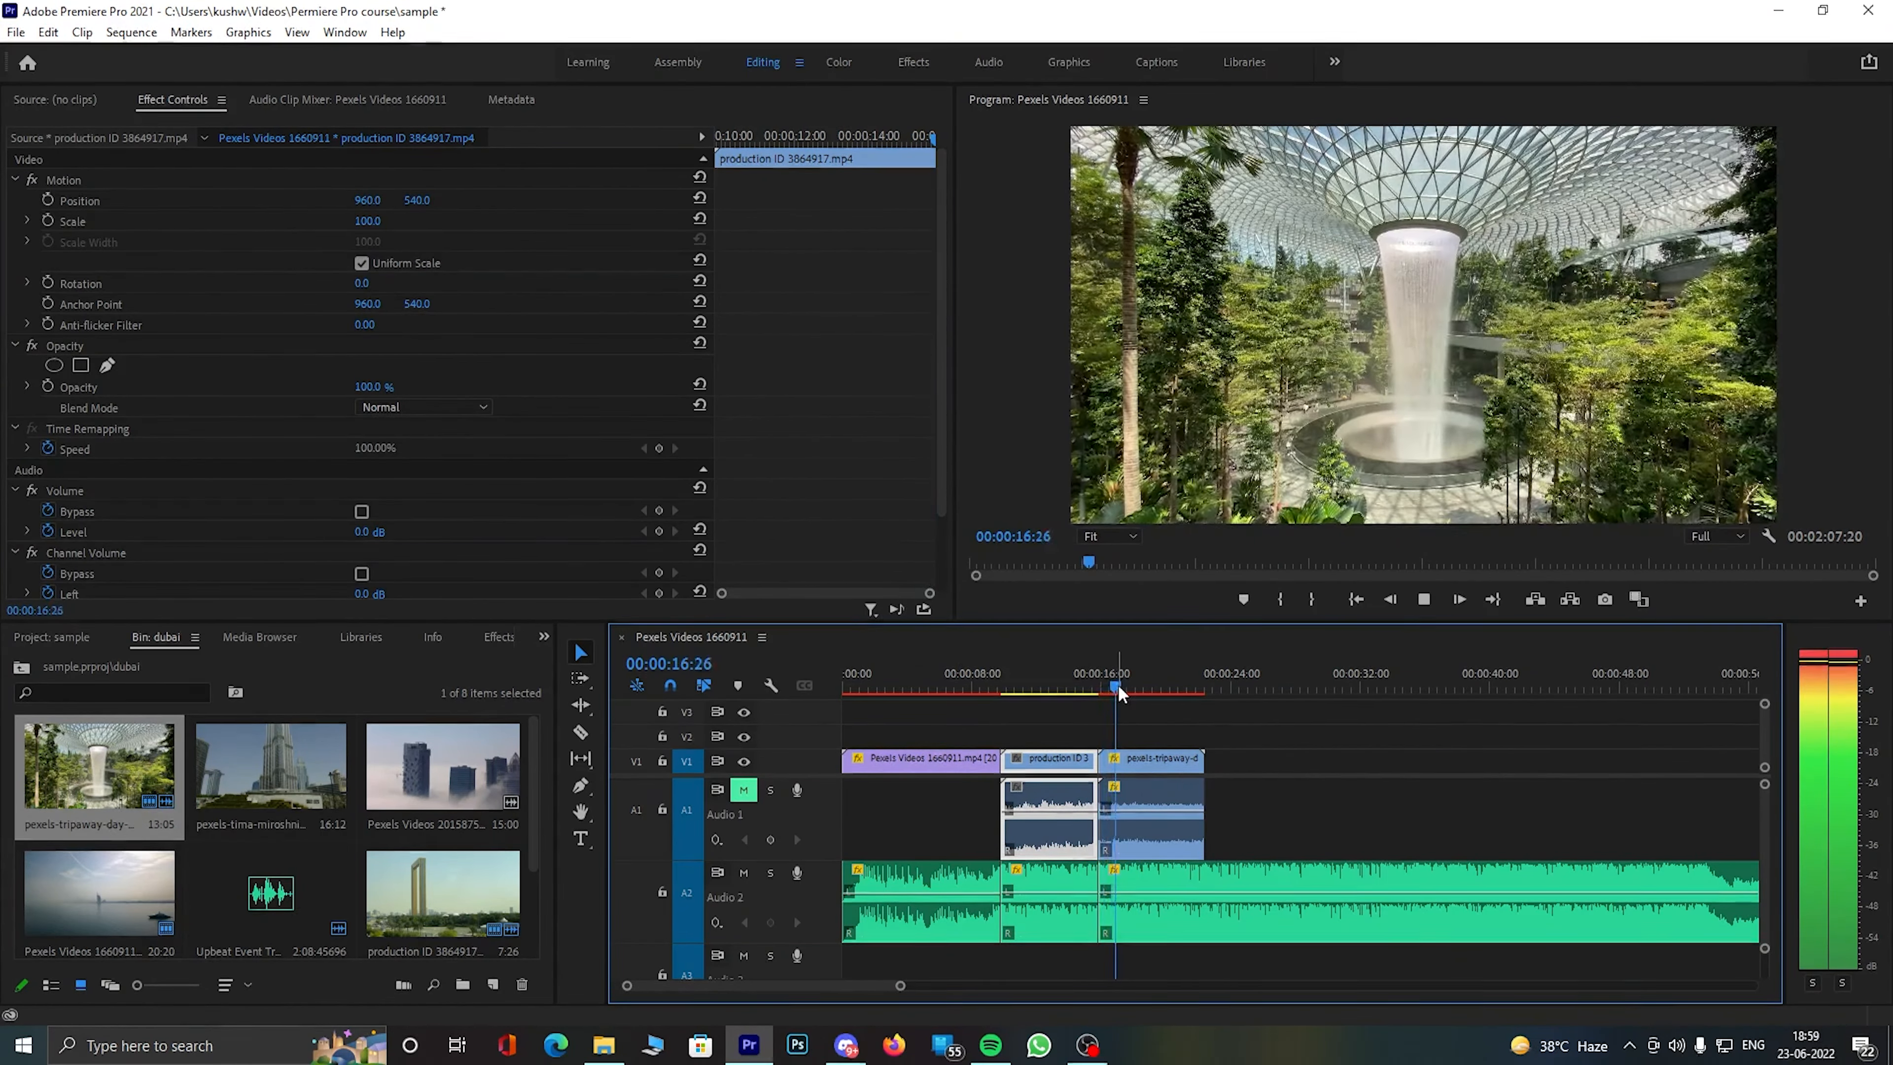
{"action": "left_click", "coordinate": [1139, 776]}
{"action": "left_click_drag", "start_coordinate": [1124, 666], "coordinate": [1105, 675]}
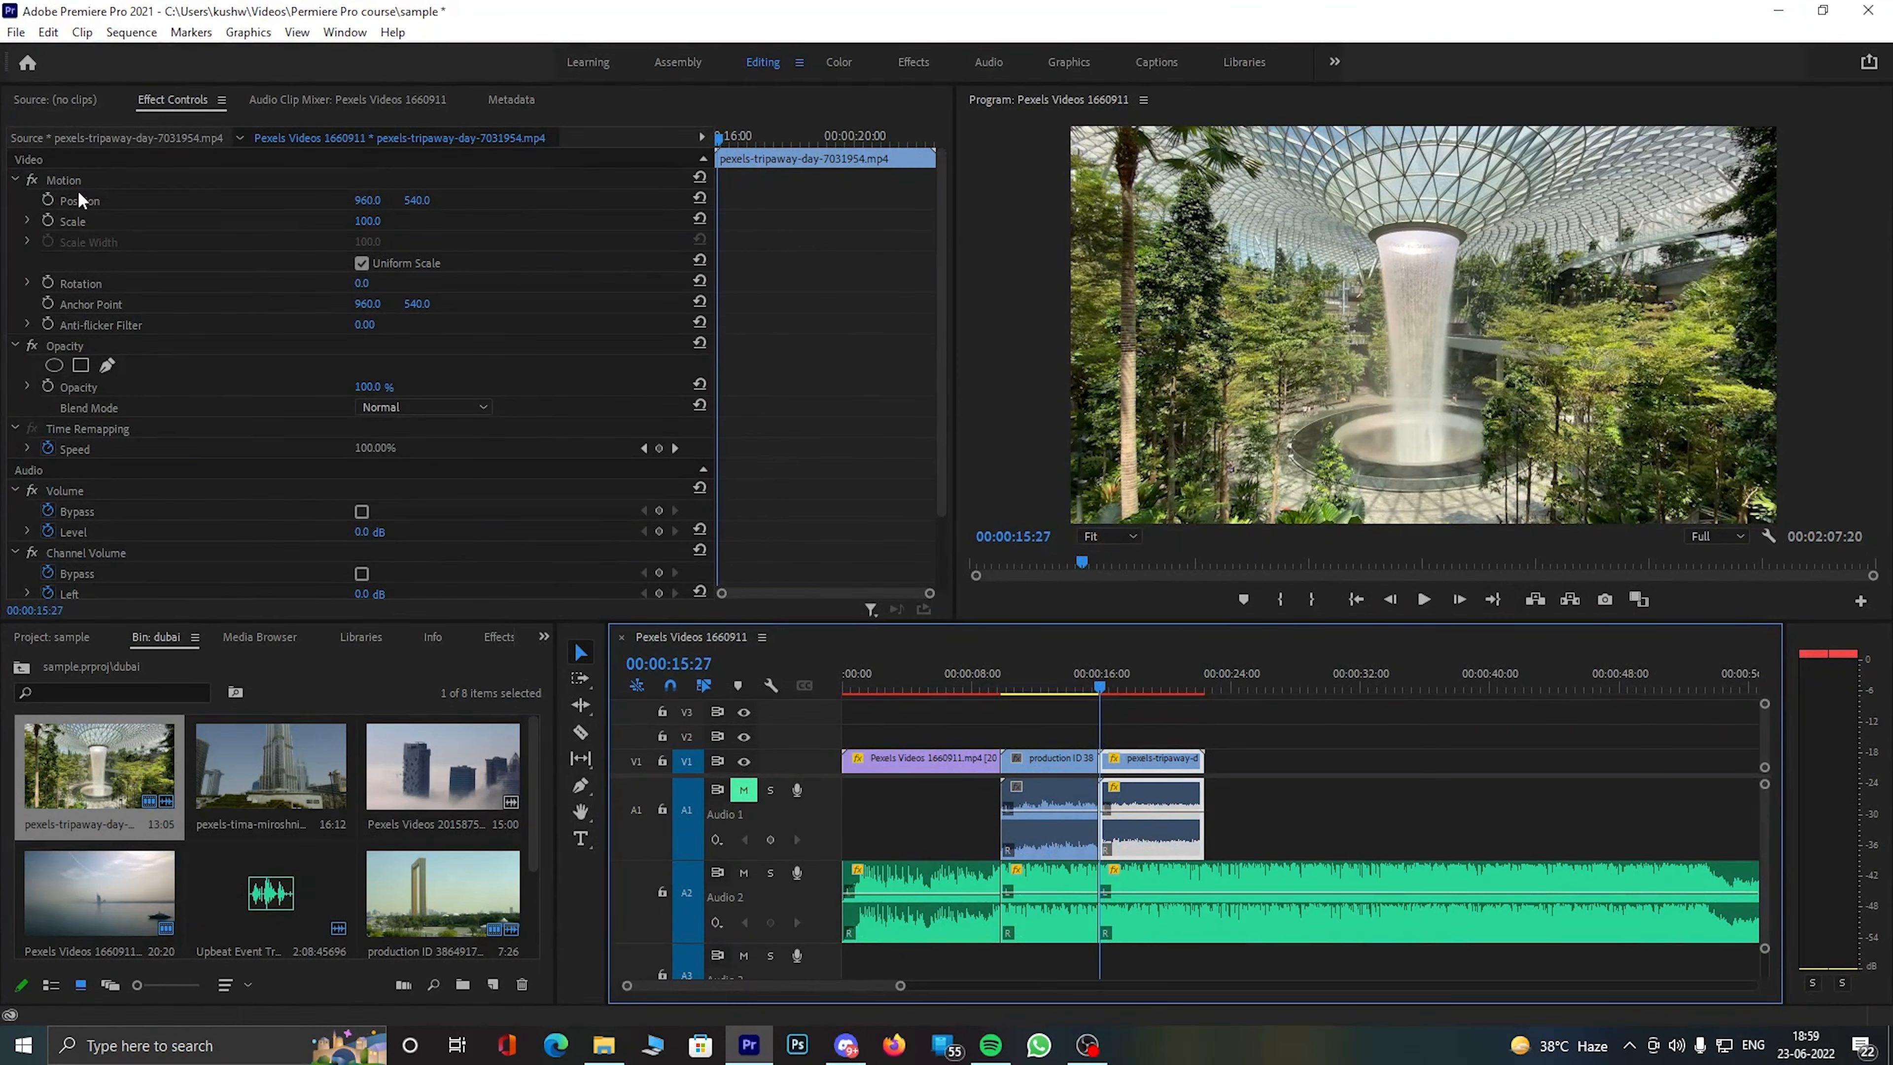
- Keyframe Position and Scale at the start and end of pexels-tripaway-day-7031954.mp4, raising the end Scale to 138
{"action": "left_click", "coordinate": [48, 220]}
{"action": "left_click", "coordinate": [48, 200]}
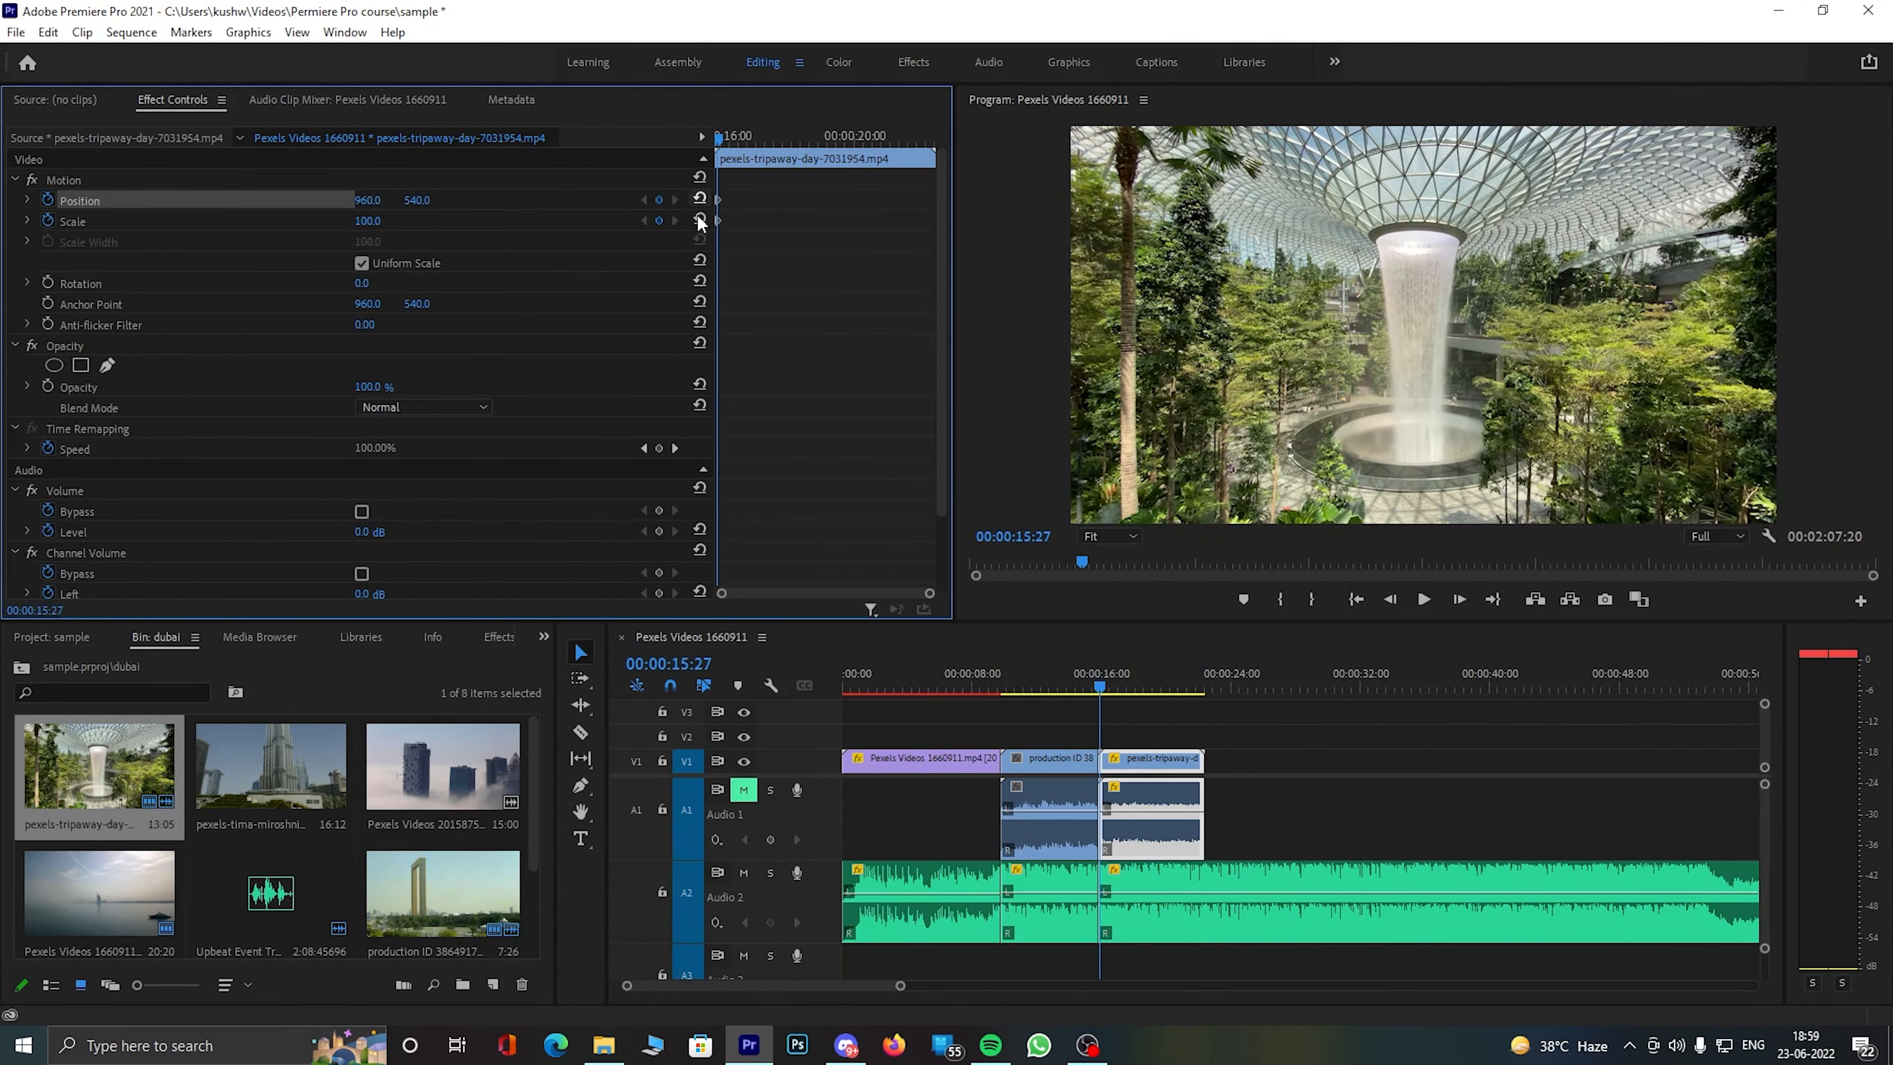
{"action": "left_click_drag", "start_coordinate": [1110, 694], "coordinate": [1202, 690]}
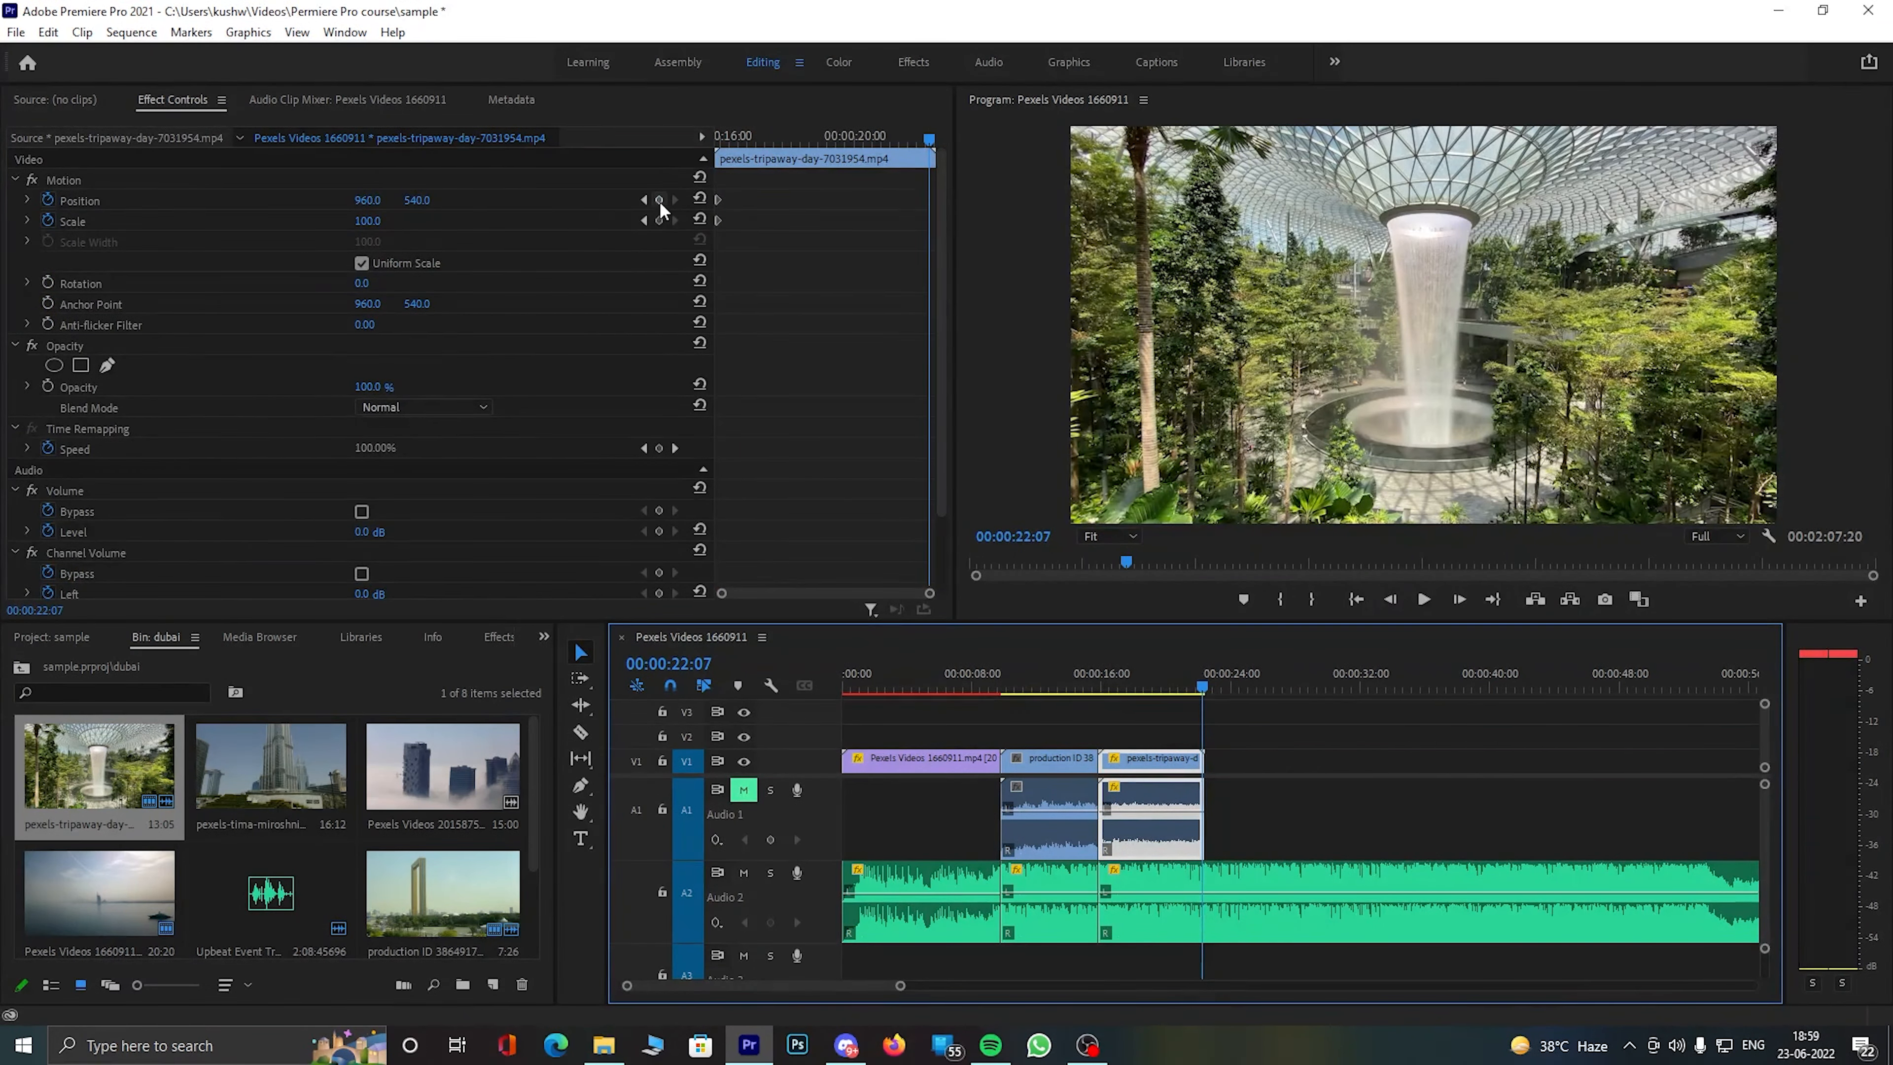
{"action": "left_click", "coordinate": [658, 199]}
{"action": "left_click", "coordinate": [659, 221]}
{"action": "left_click_drag", "start_coordinate": [376, 222], "coordinate": [423, 221]}
- Play from just before the join into pexels-tripaway-day-7031954.mp4 to check its zoom animation
{"action": "left_click_drag", "start_coordinate": [1202, 684], "coordinate": [1090, 682]}
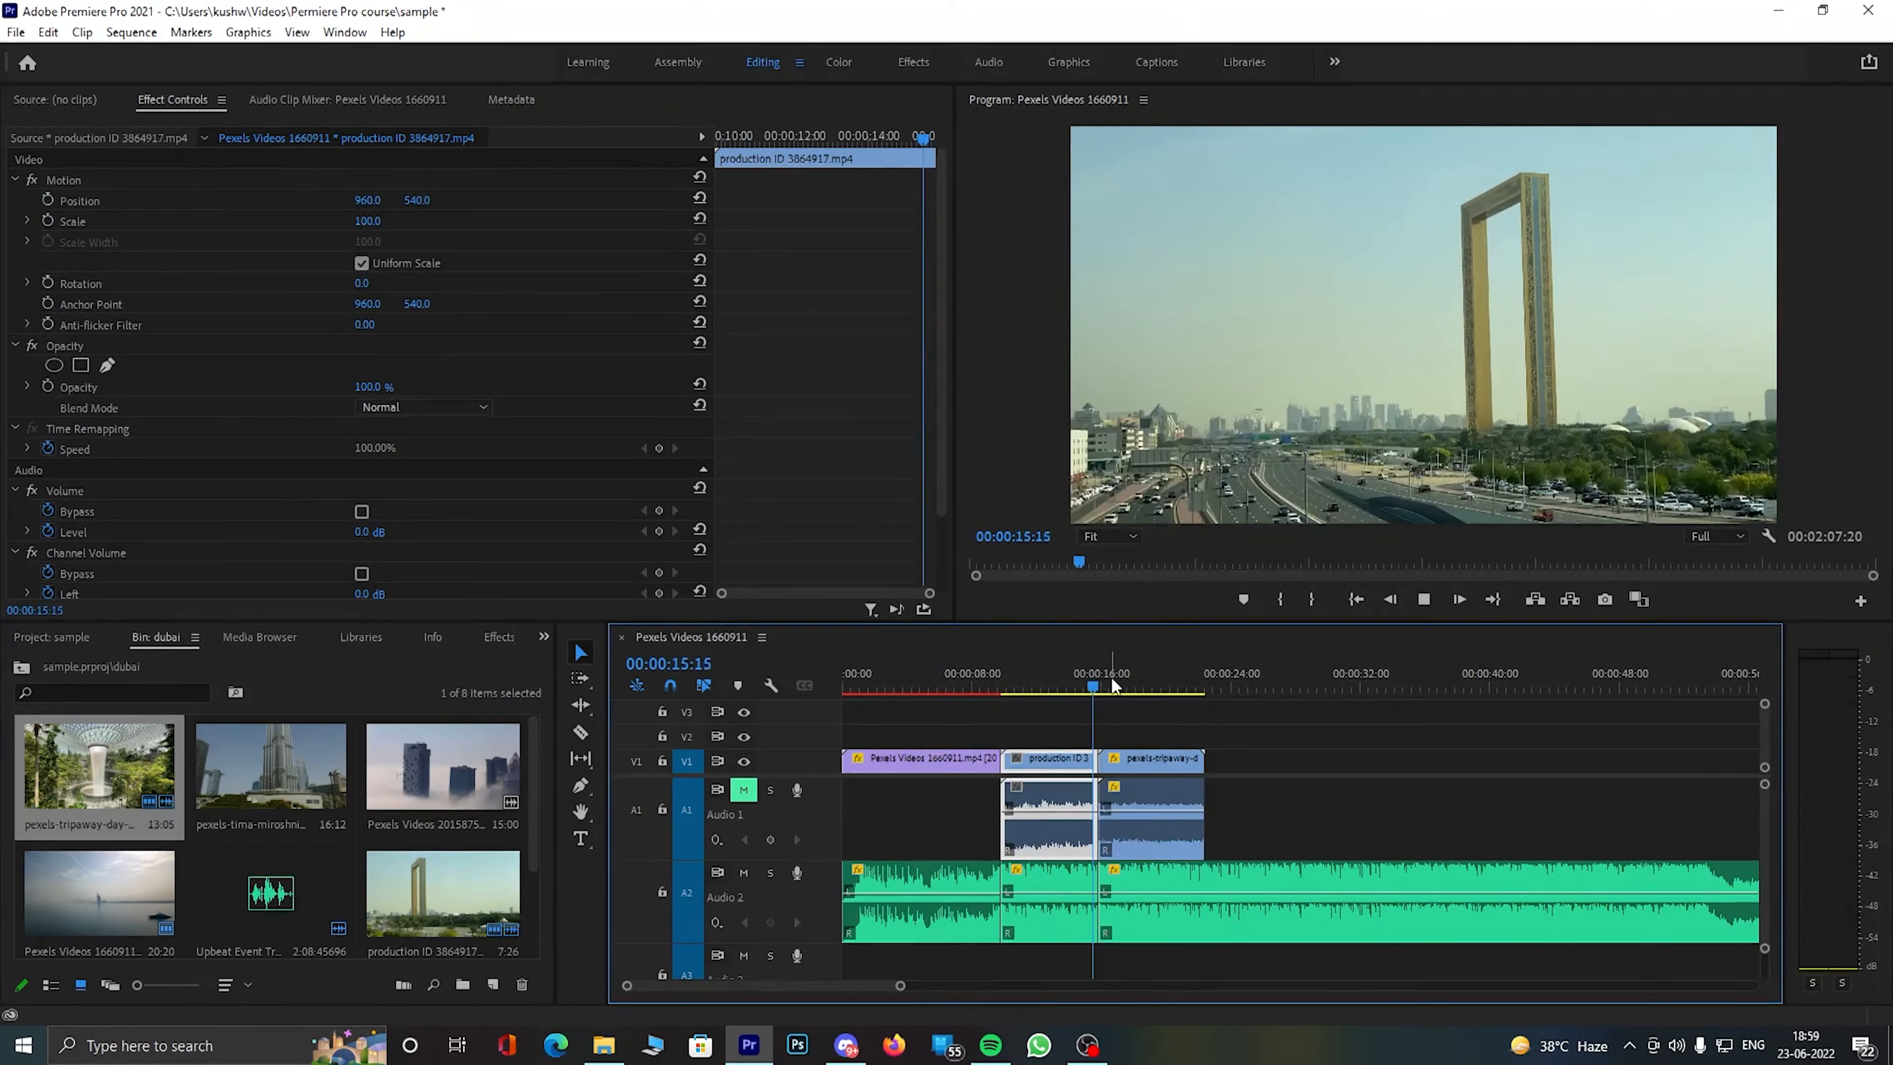
{"action": "key", "text": "space"}
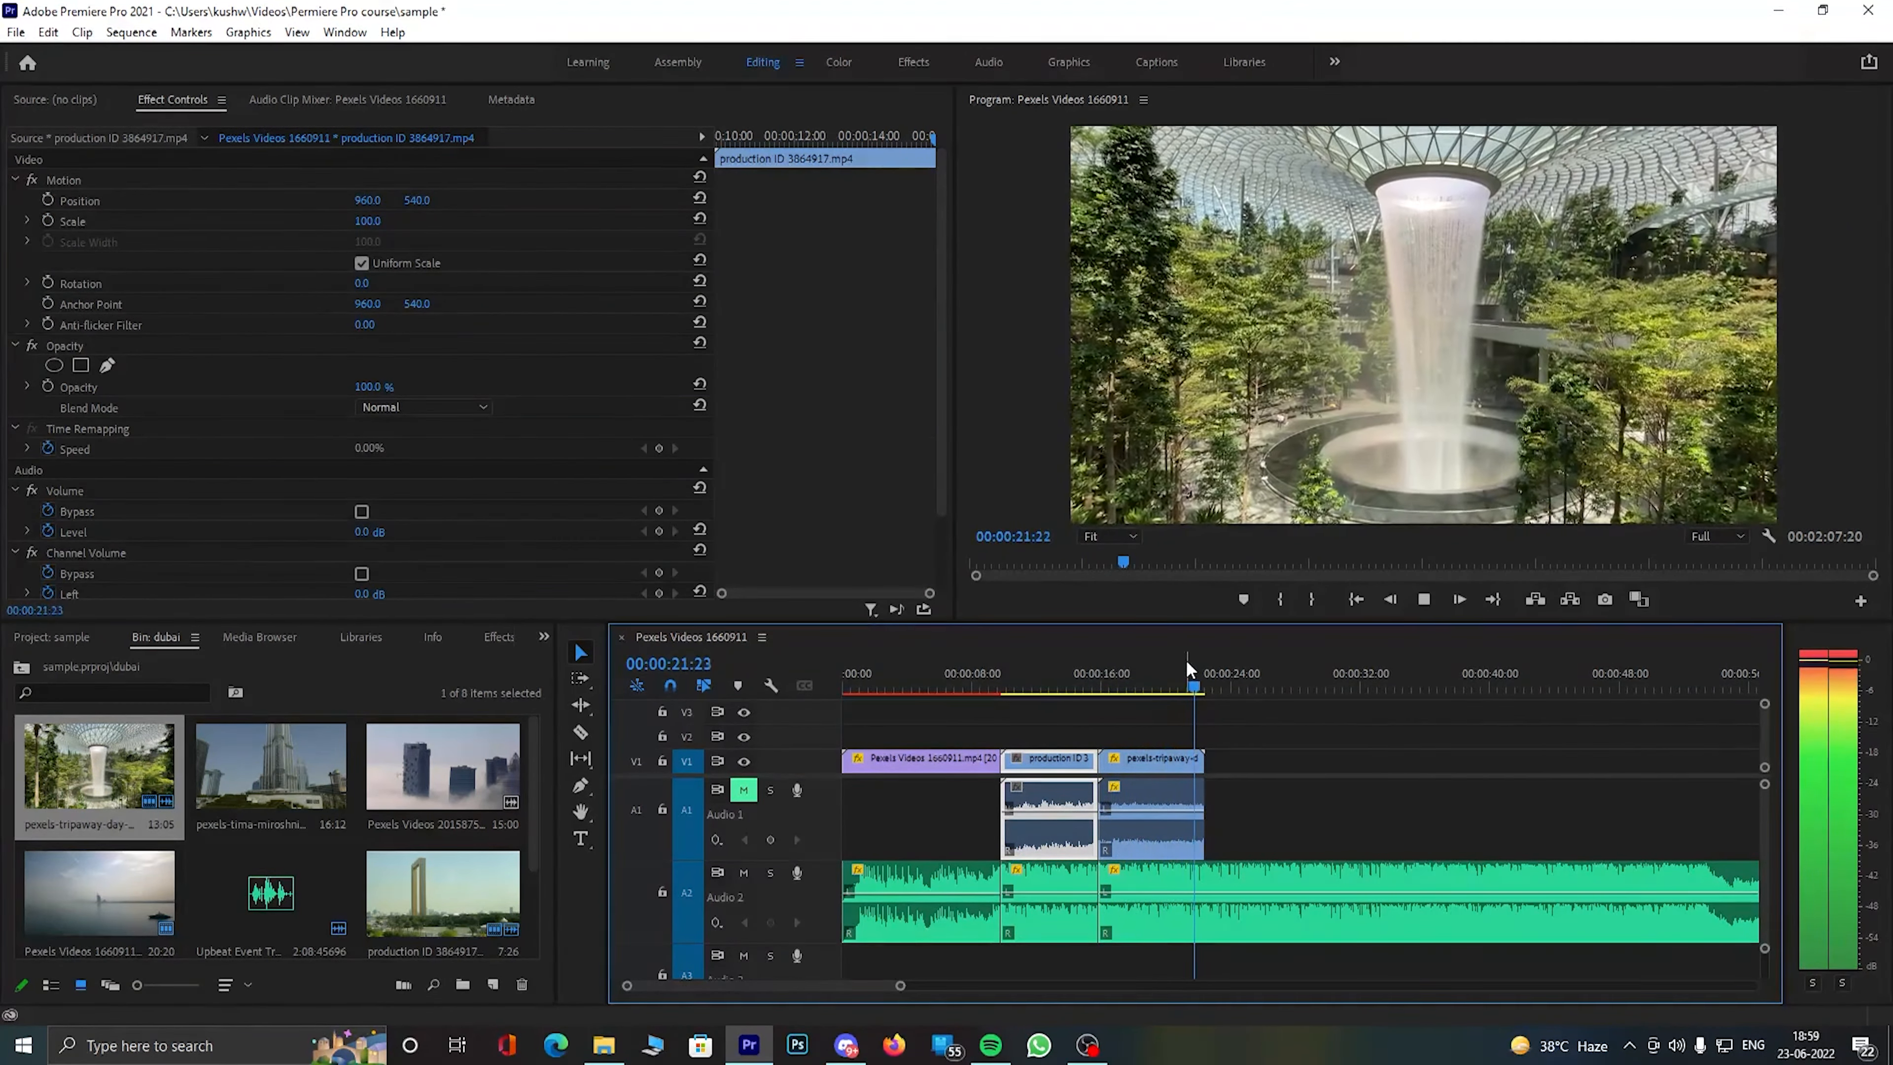
{"action": "left_click", "coordinate": [1177, 682]}
- Listen for the music beat near the end of pexels-tripaway-day-7031954.mp4 and park the playhead at 00:00:21:25
{"action": "key", "text": "equal"}
{"action": "key", "text": "equal"}
{"action": "key", "text": "equal"}
{"action": "key", "text": "equal"}
{"action": "key", "text": "equal"}
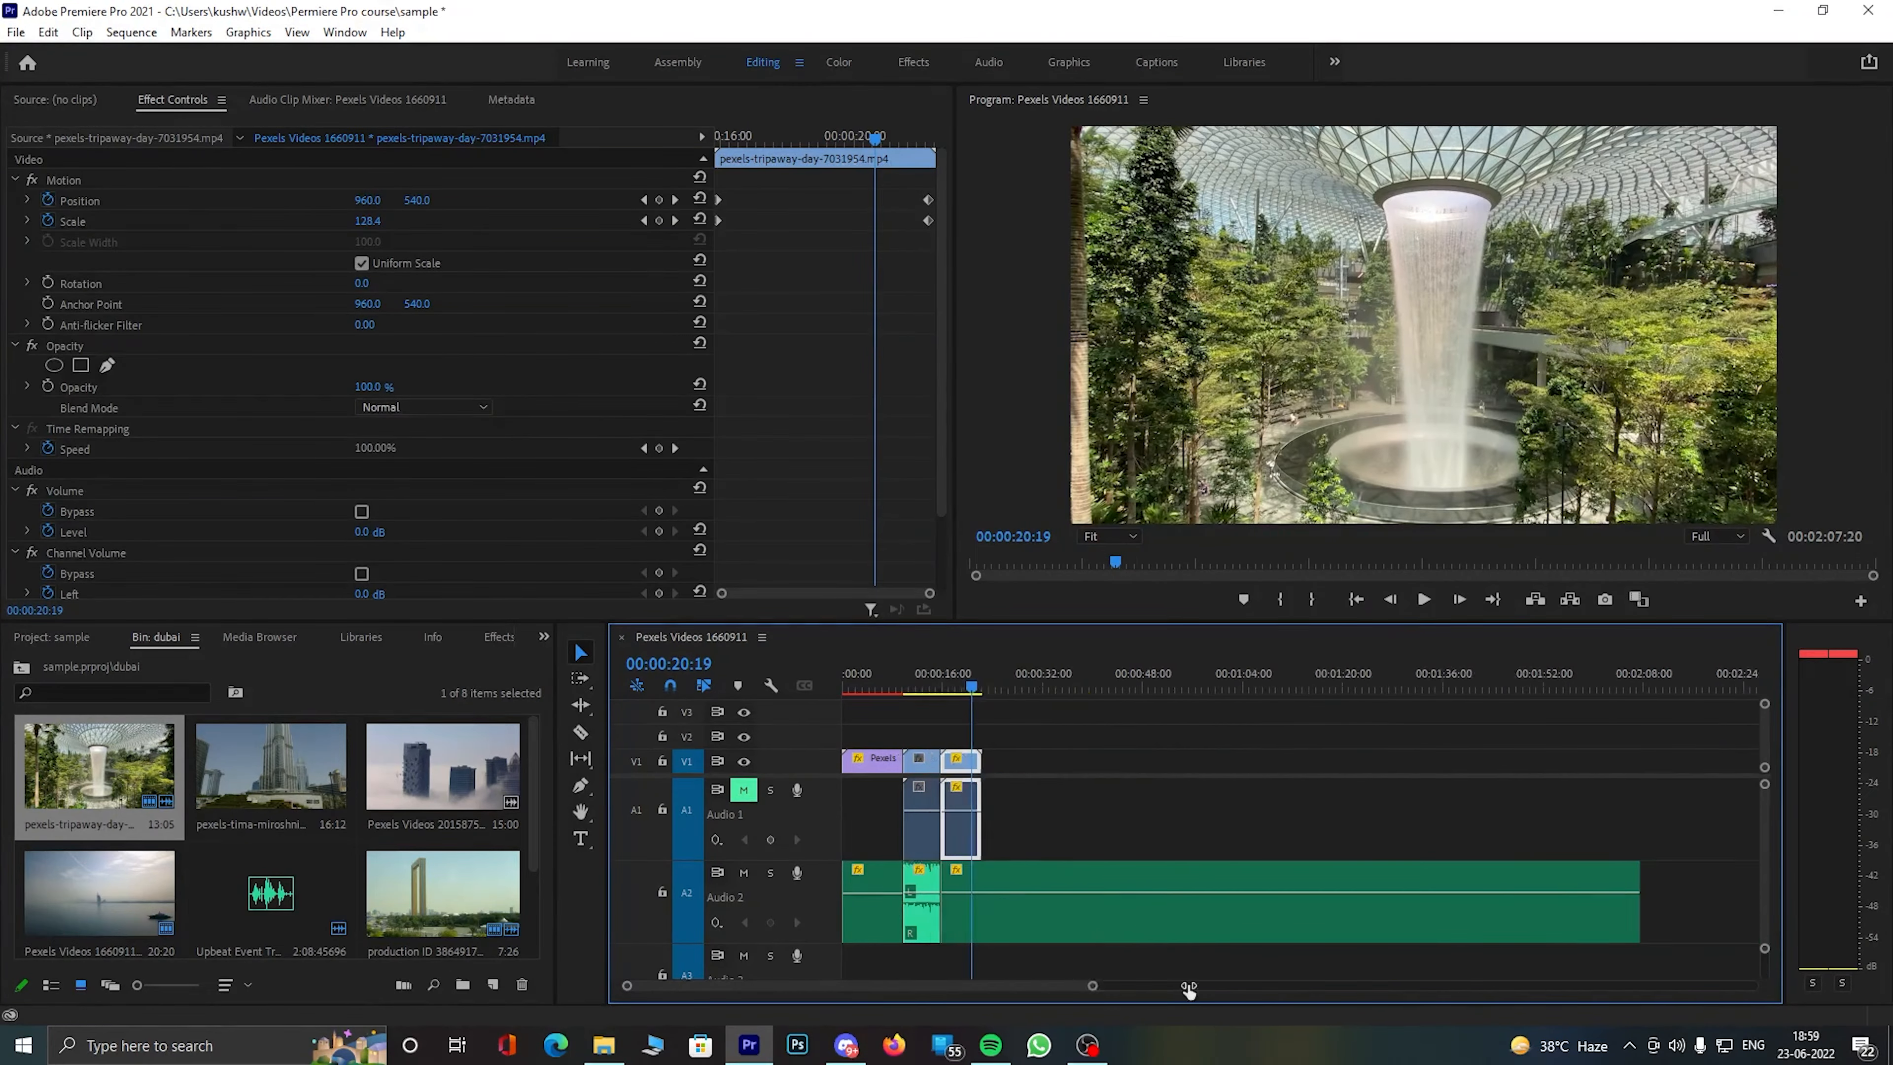
{"action": "left_click", "coordinate": [1192, 665]}
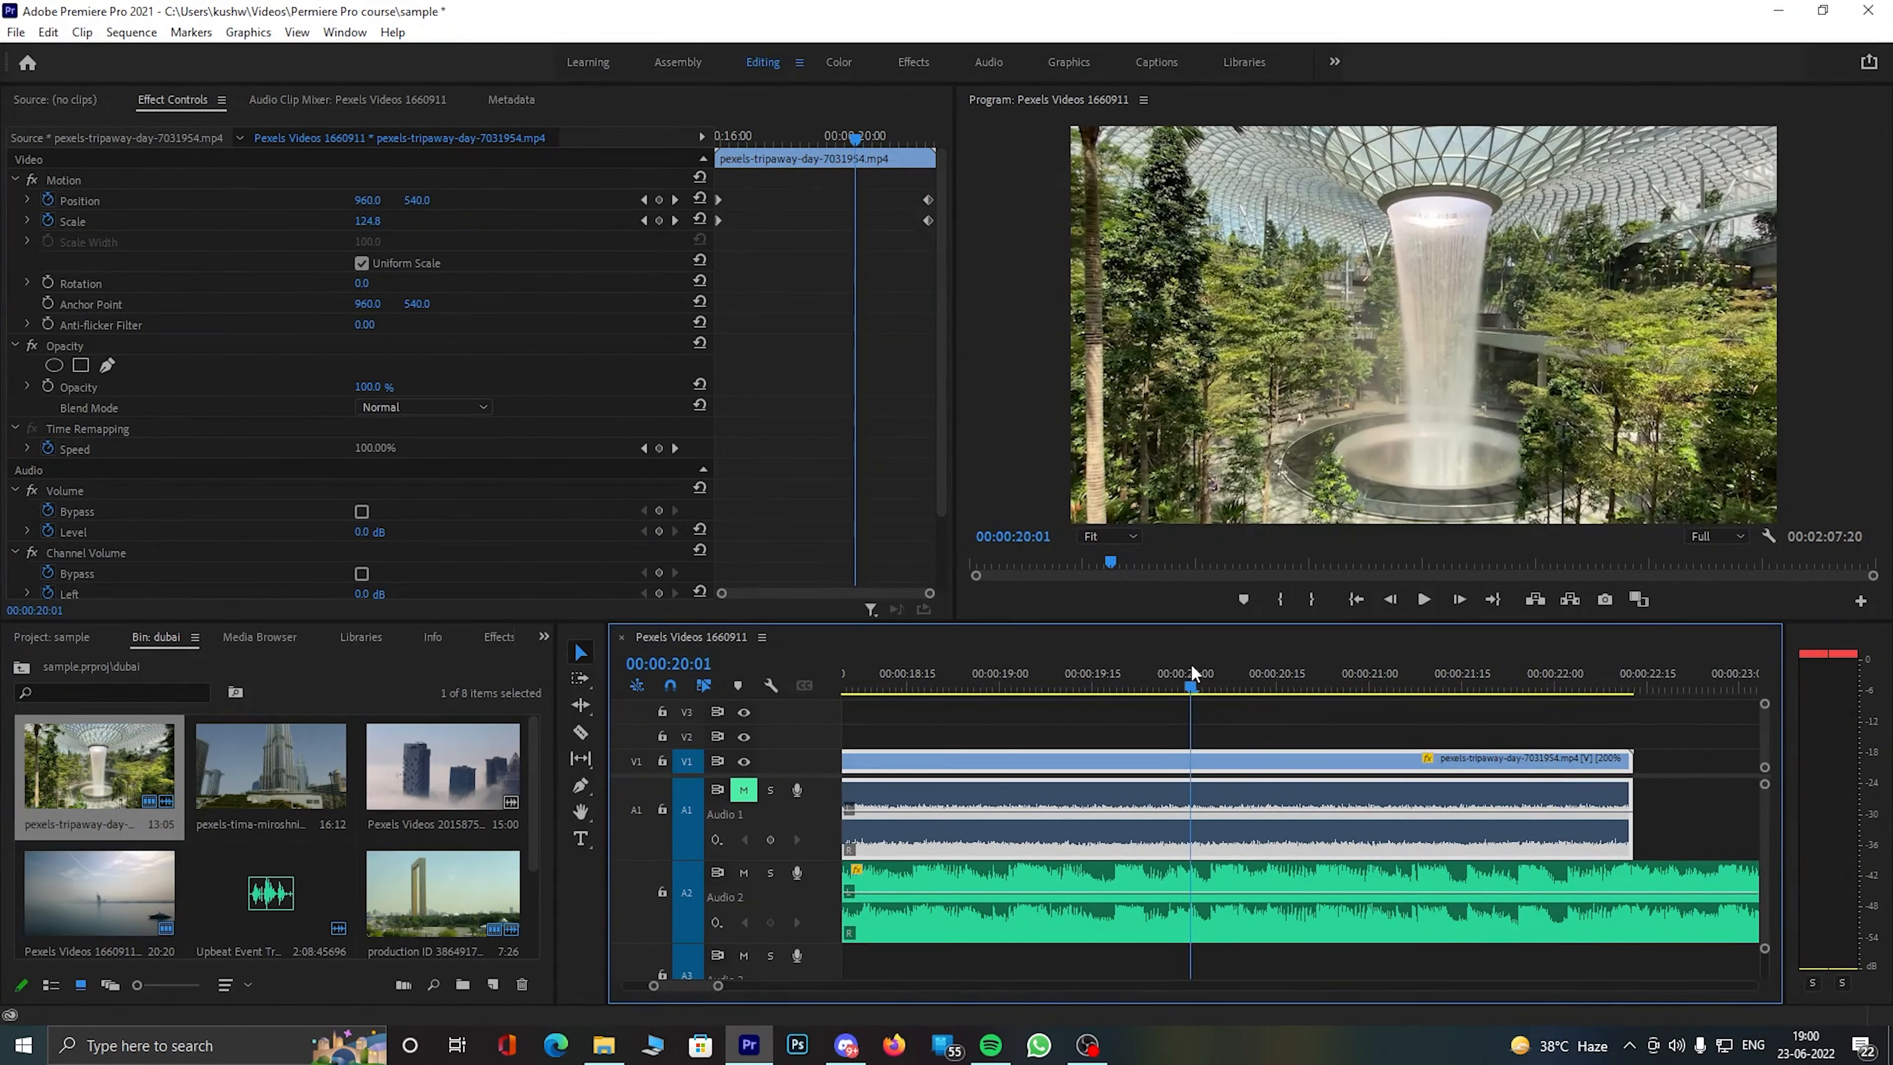
{"action": "key", "text": "space"}
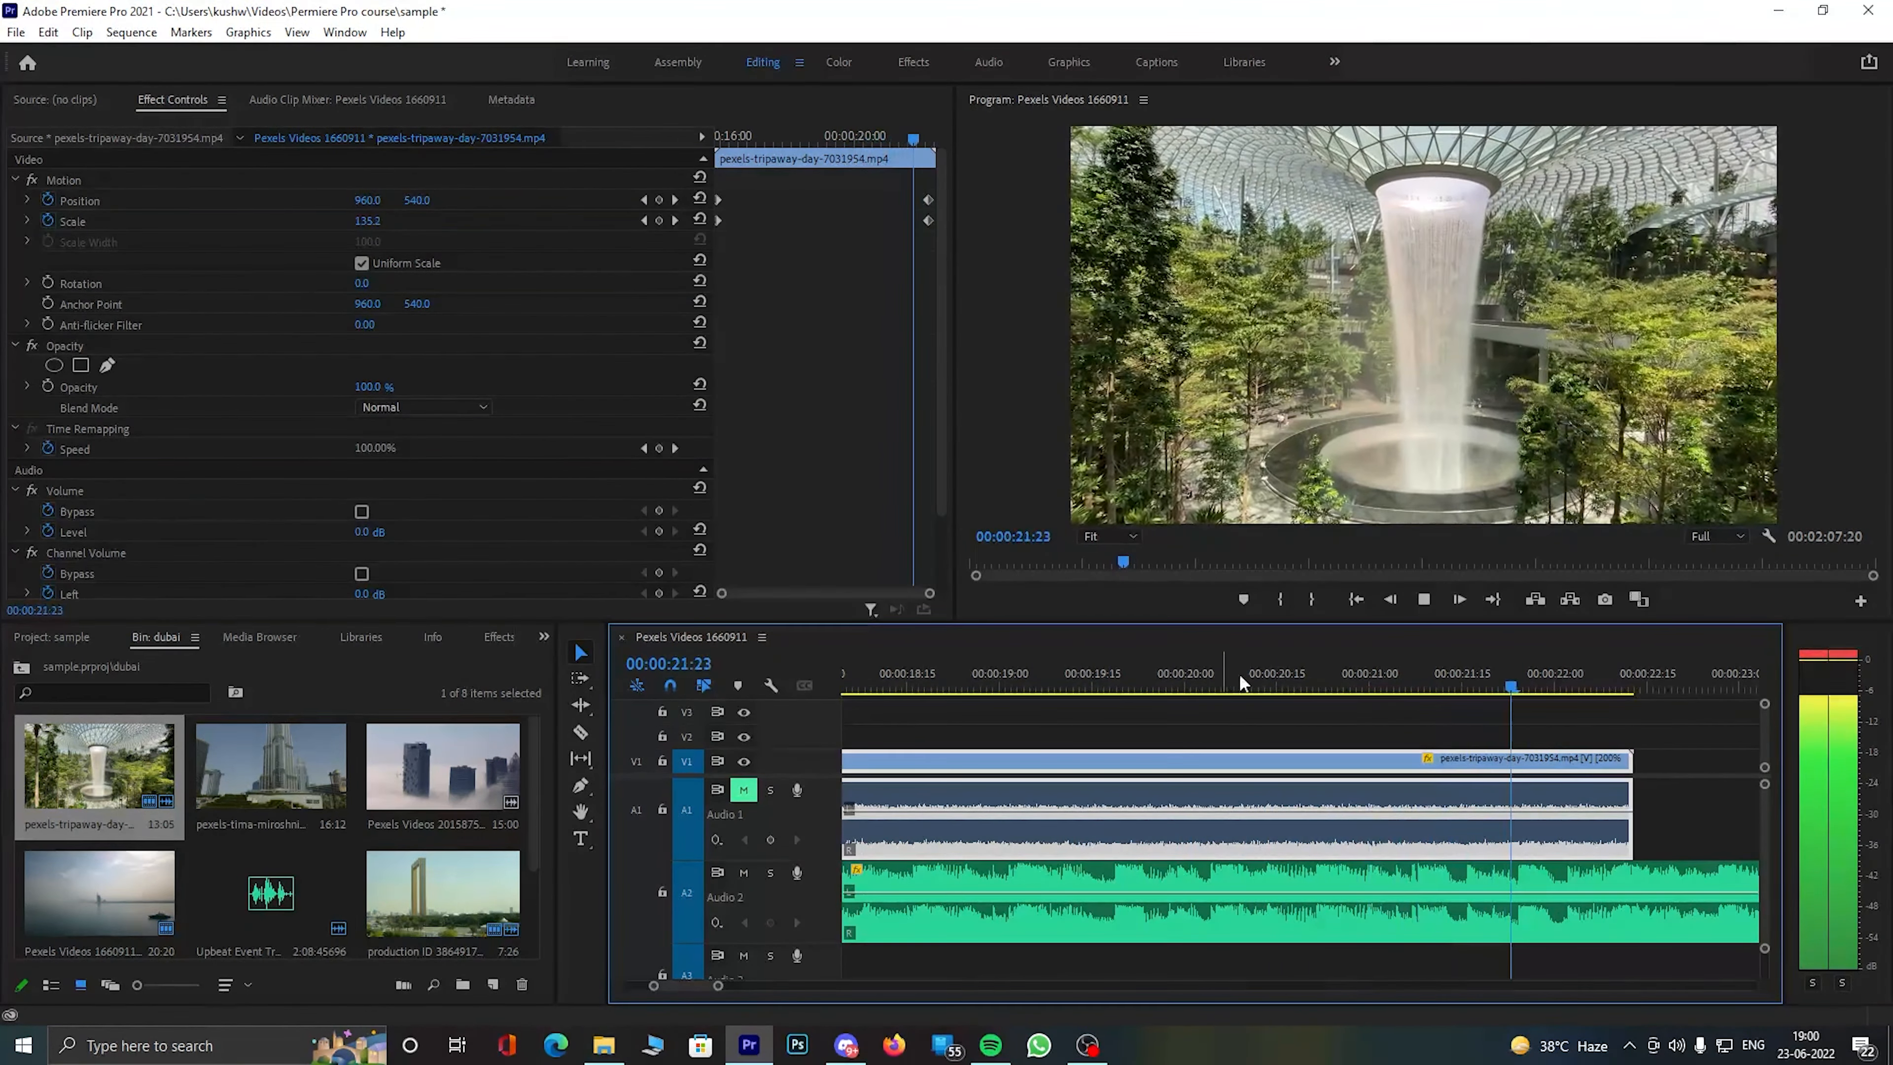
{"action": "key", "text": "space"}
{"action": "left_click_drag", "start_coordinate": [1470, 680], "coordinate": [1528, 686]}
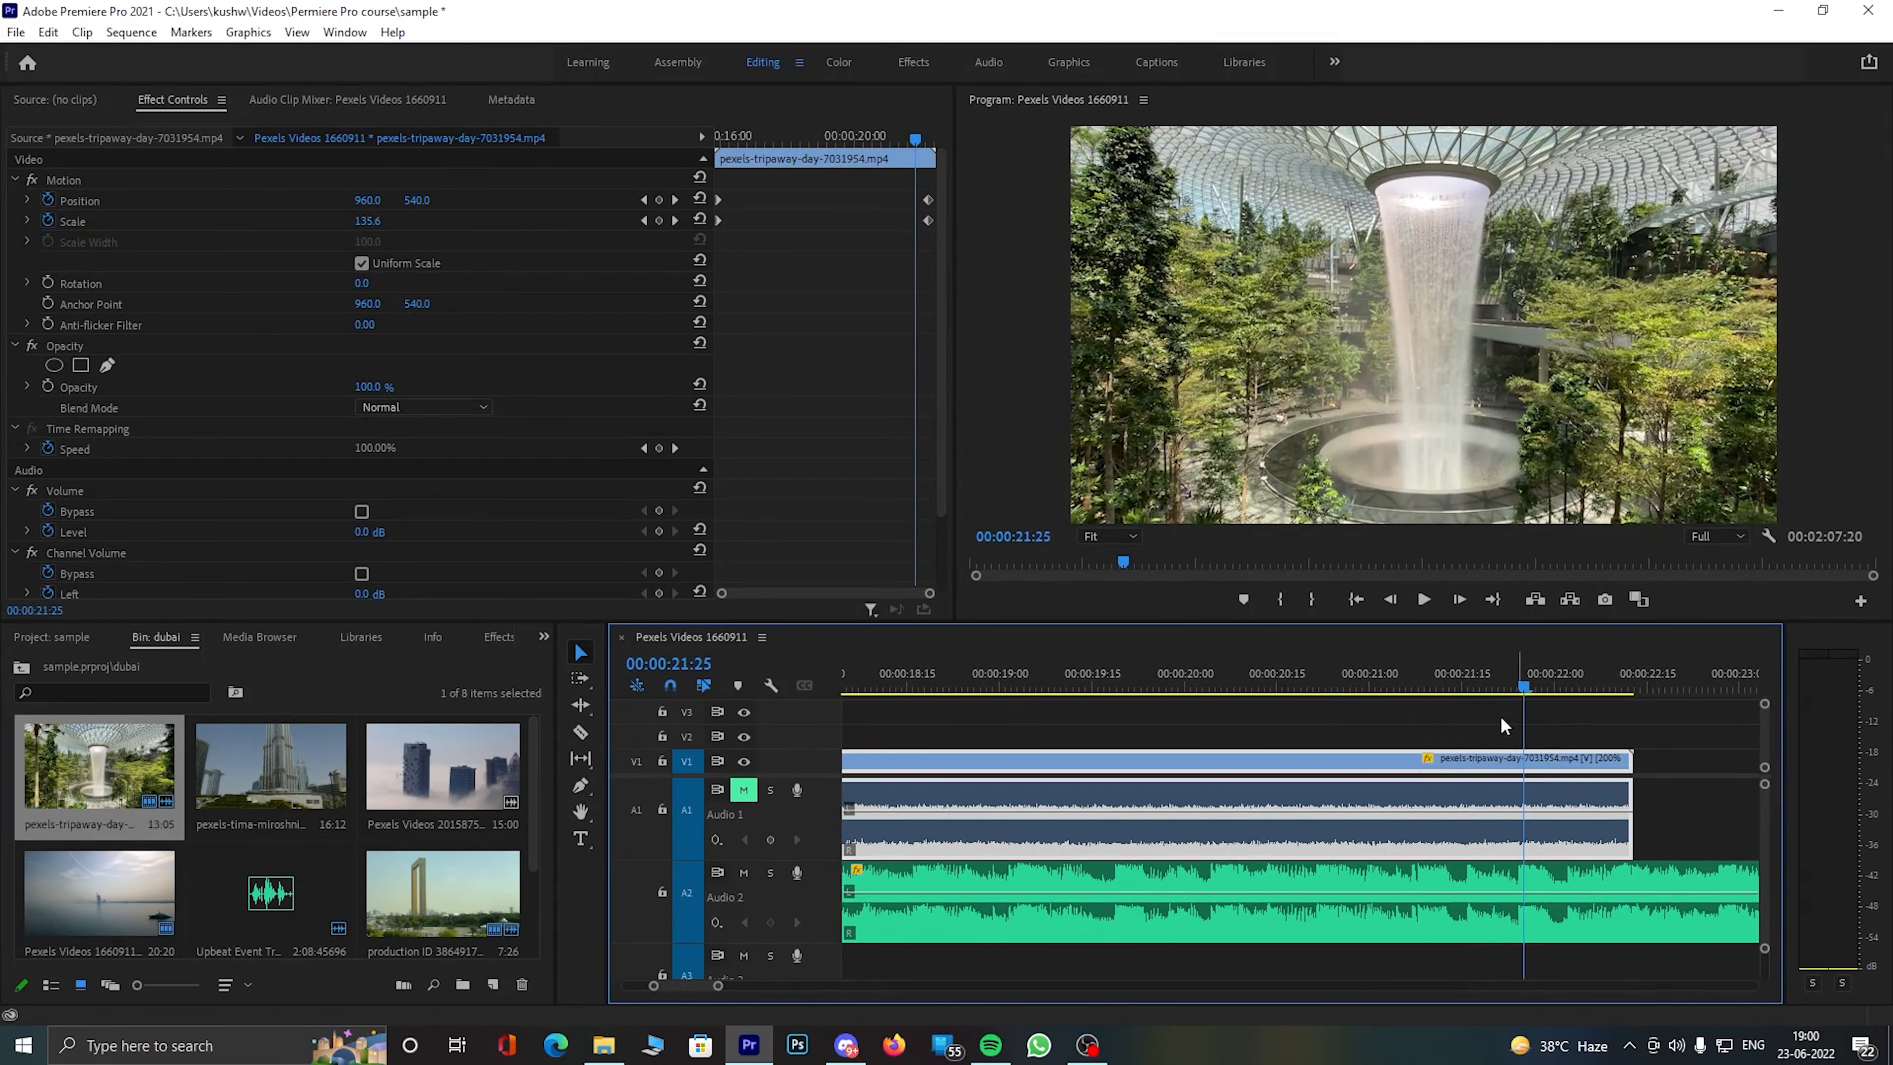
- Split the A2 music at 00:00:21:25 and trim the end of pexels-tripaway-day-7031954.mp4 to that cut
{"action": "left_click", "coordinate": [579, 732]}
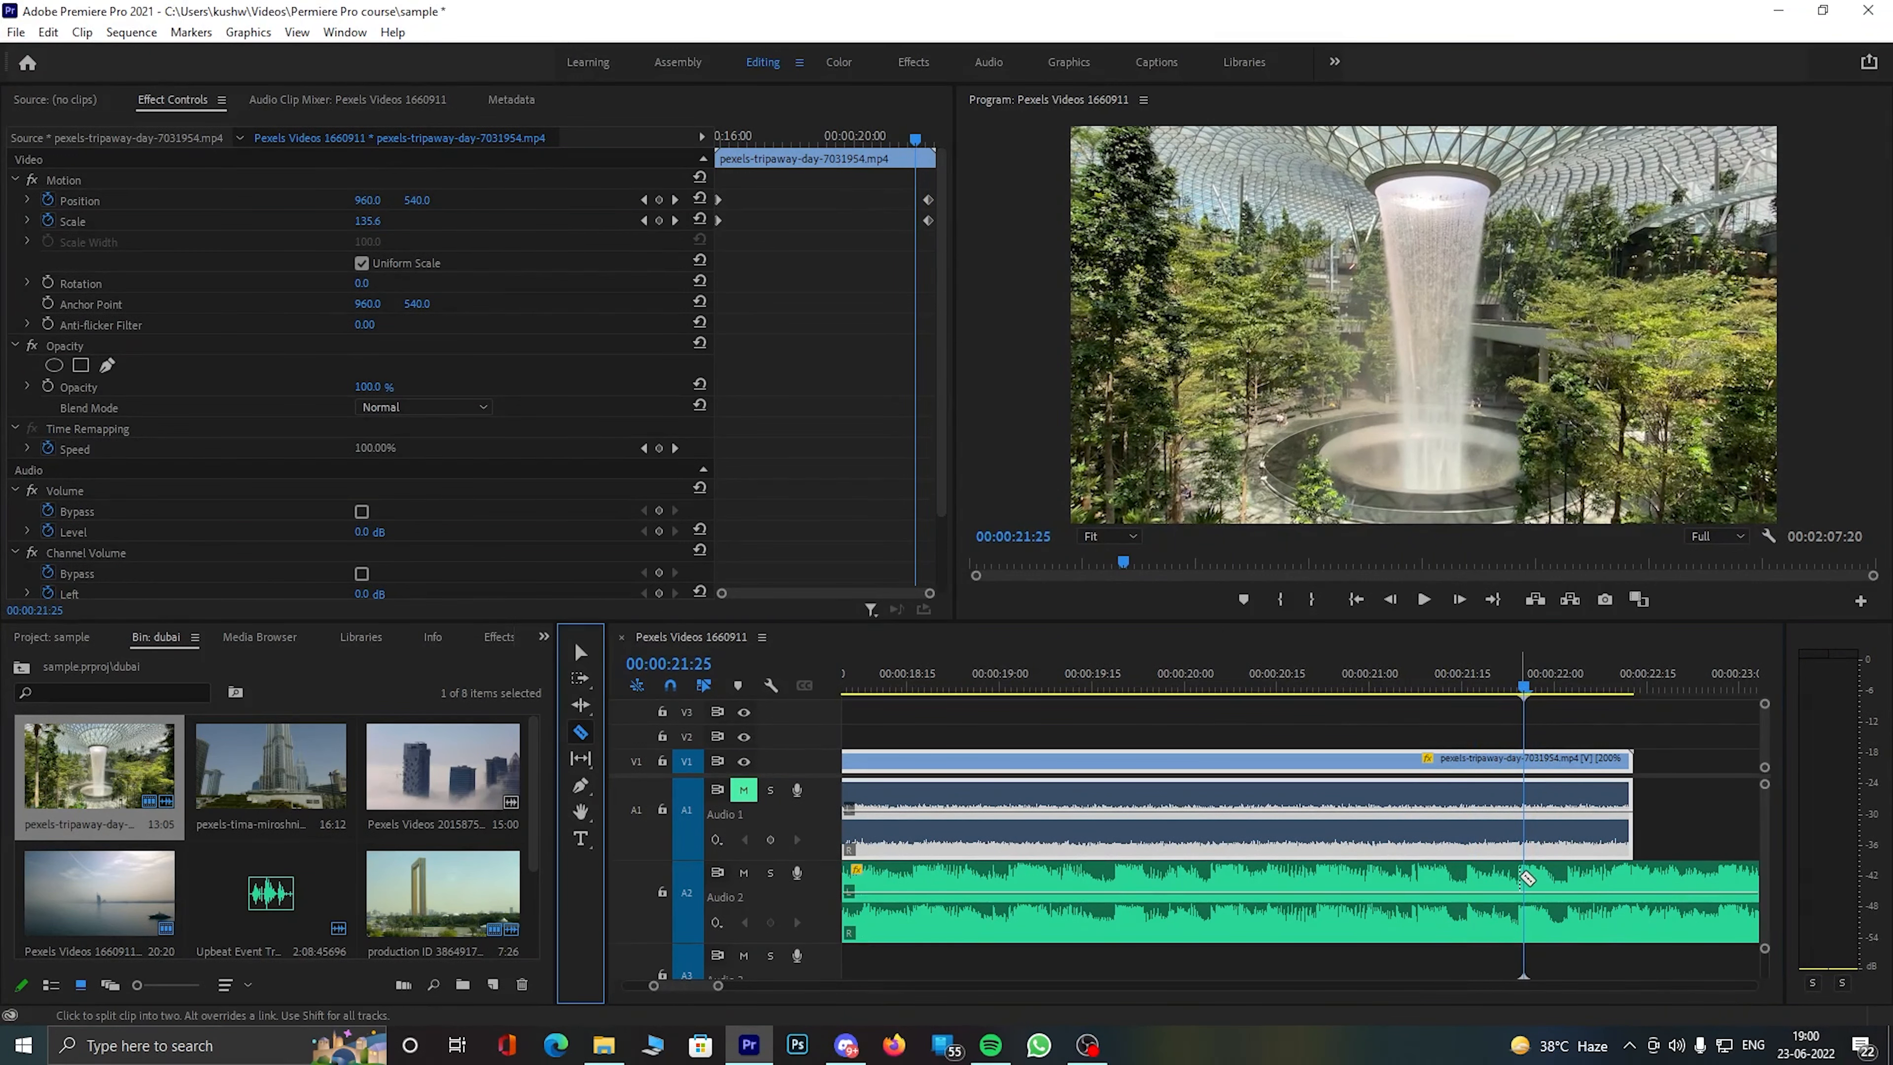
{"action": "left_click", "coordinate": [1525, 878]}
{"action": "key", "text": "v"}
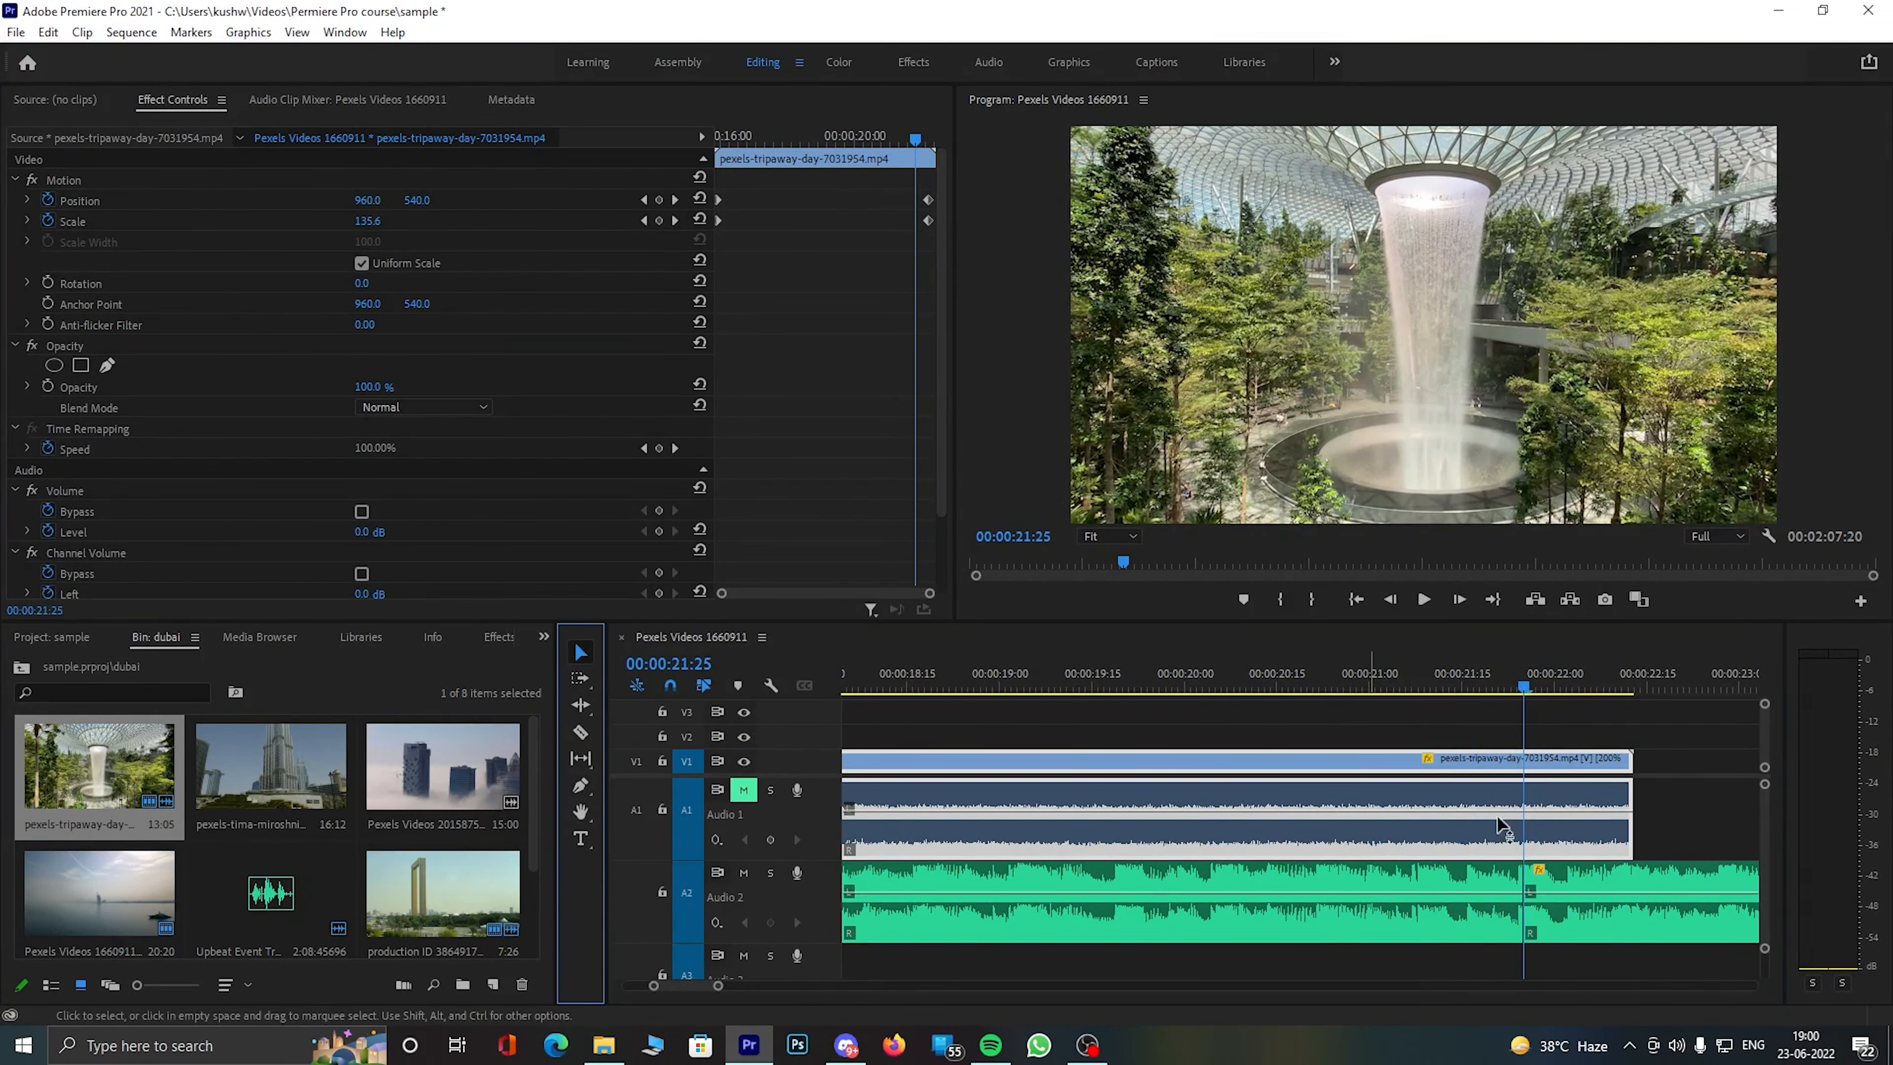
{"action": "left_click_drag", "start_coordinate": [1619, 802], "coordinate": [1522, 805]}
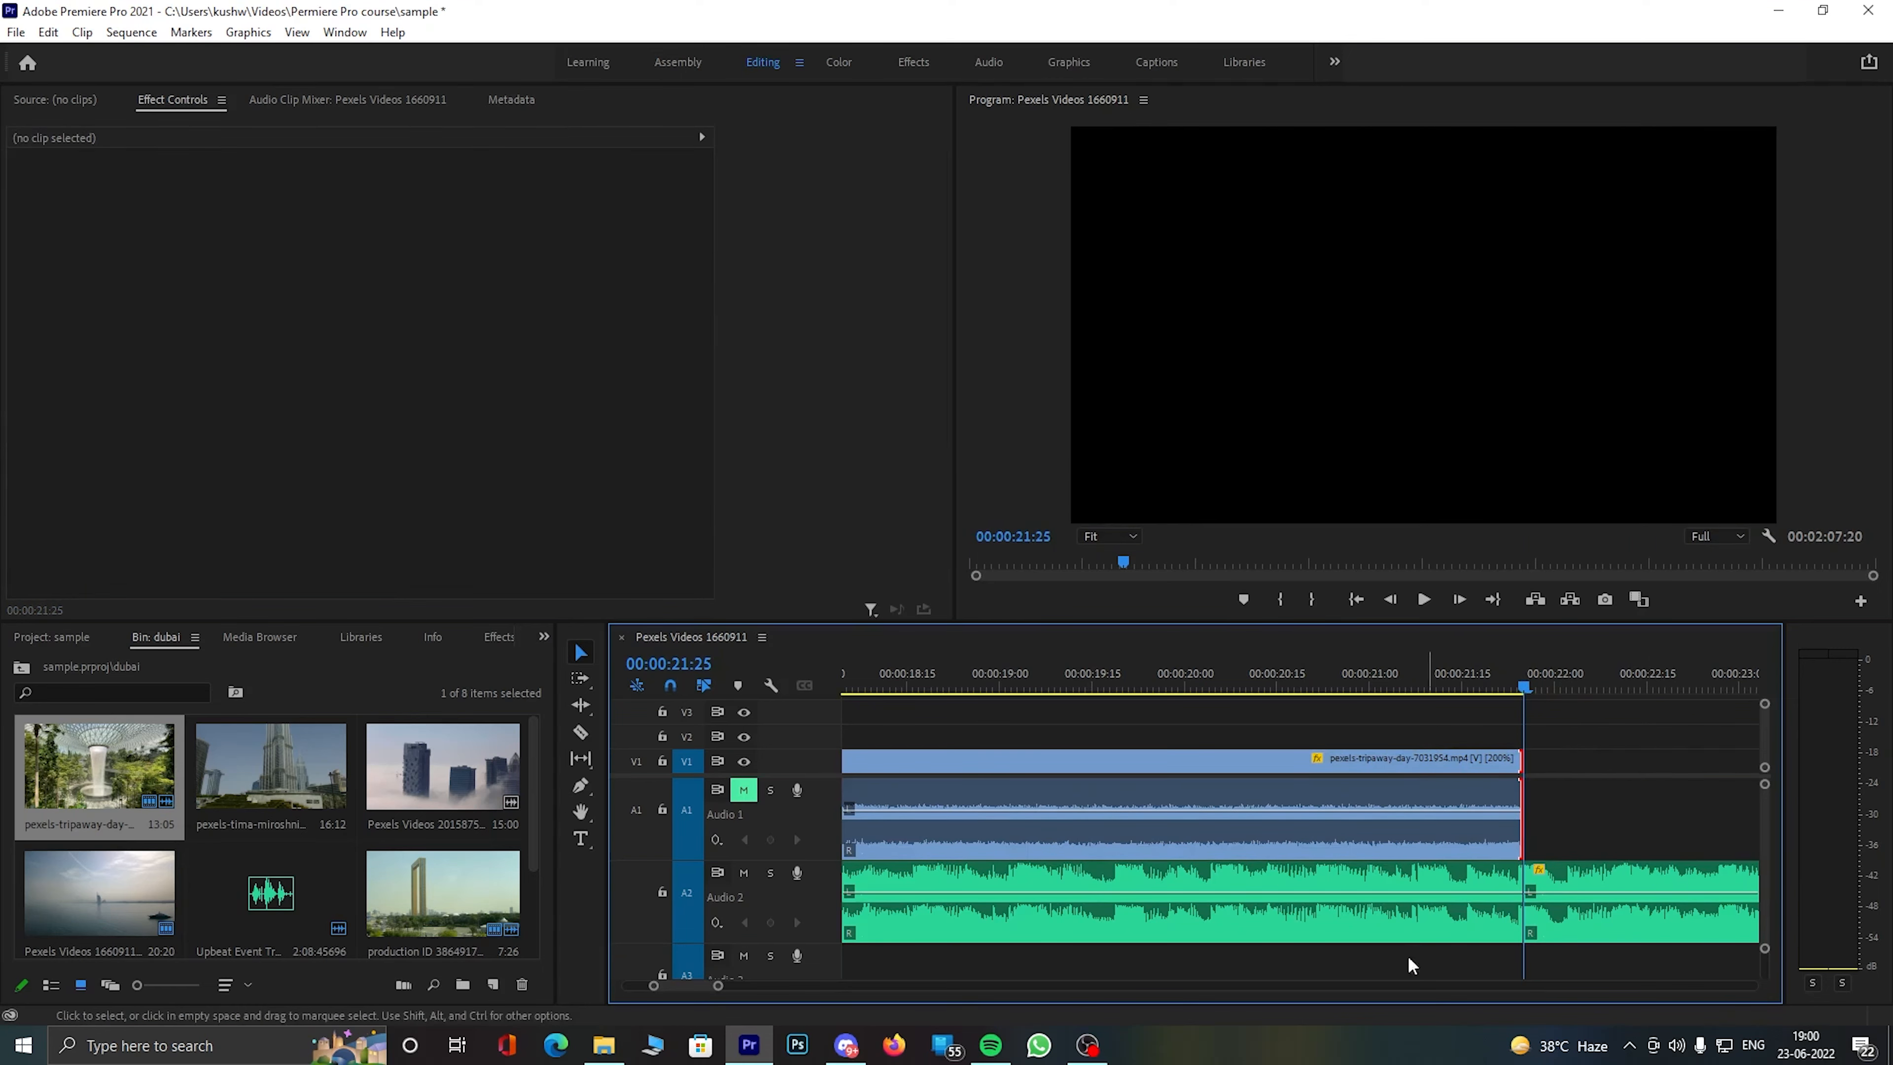
- Play from the end of the second clip through the trimmed third clip to check its timing against the music
{"action": "left_click_drag", "start_coordinate": [730, 988], "coordinate": [935, 986]}
{"action": "left_click", "coordinate": [1077, 673]}
{"action": "key", "text": "space"}
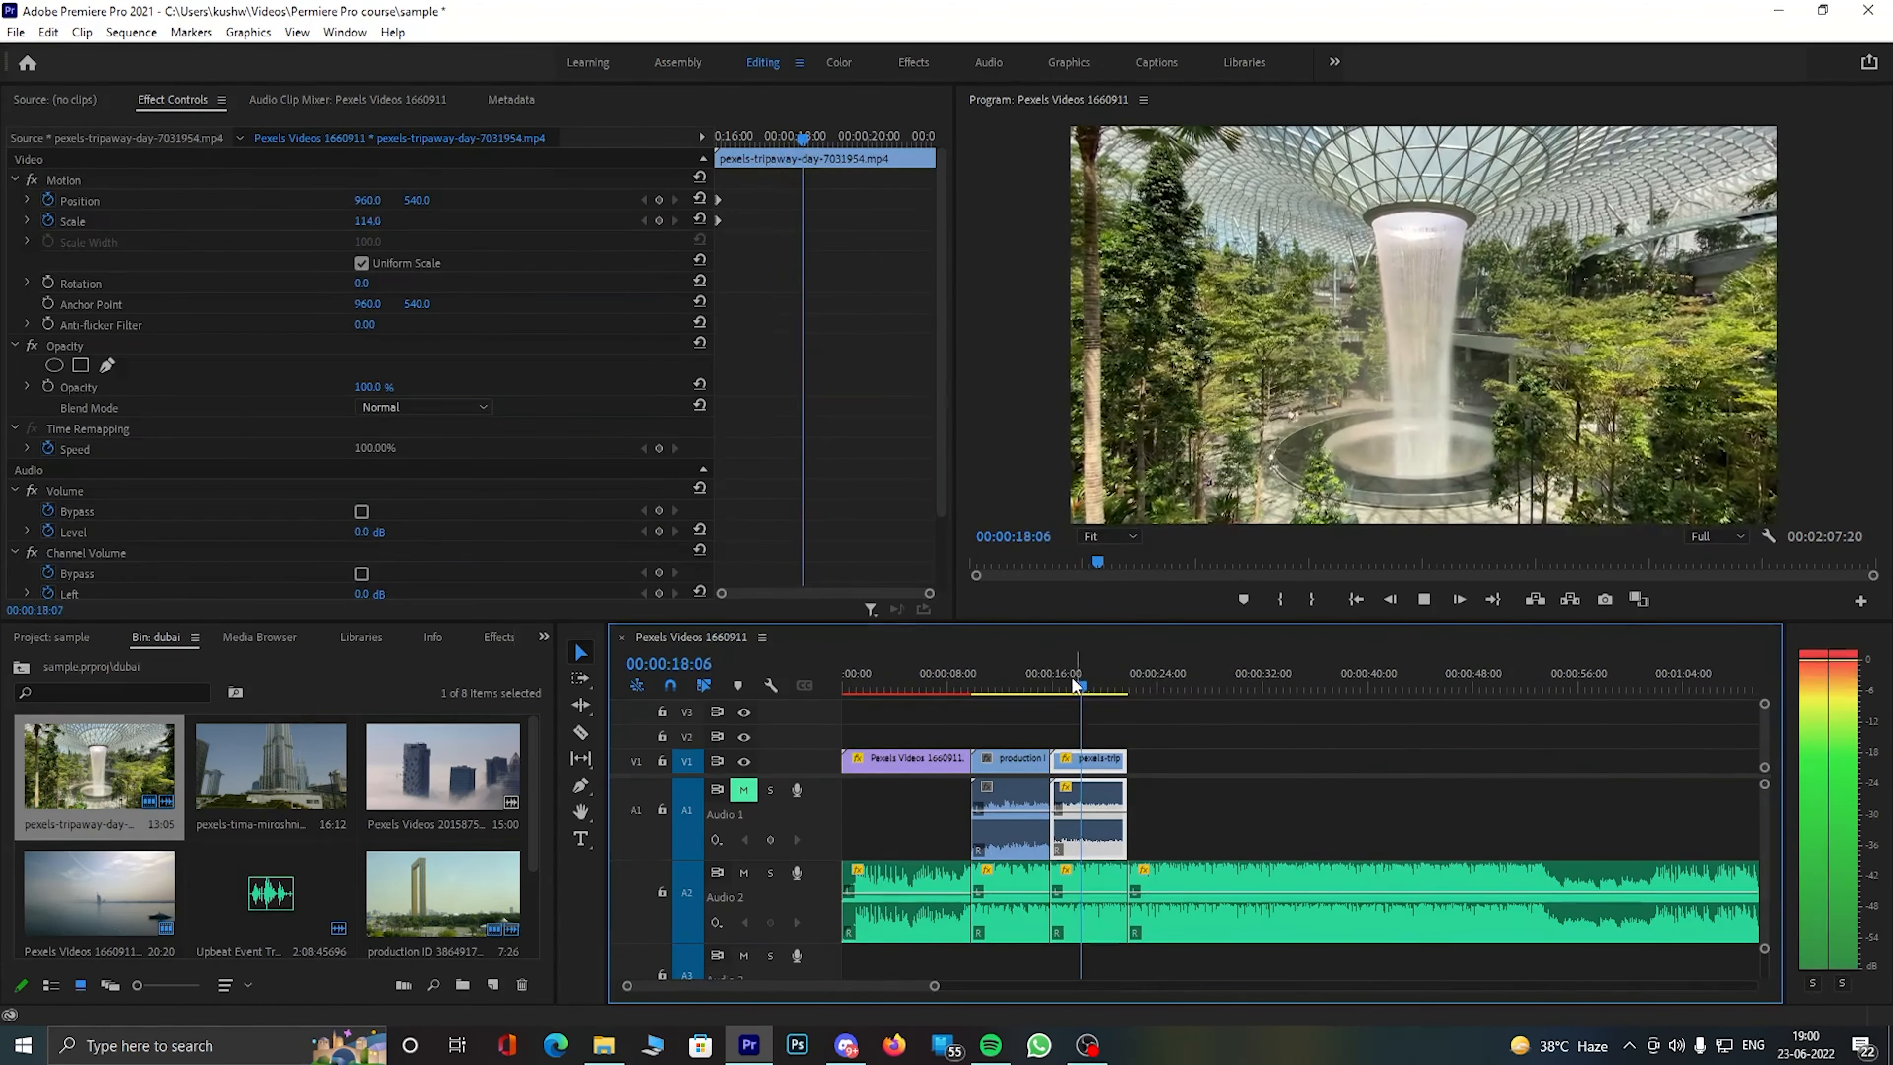
{"action": "left_click", "coordinate": [1049, 680]}
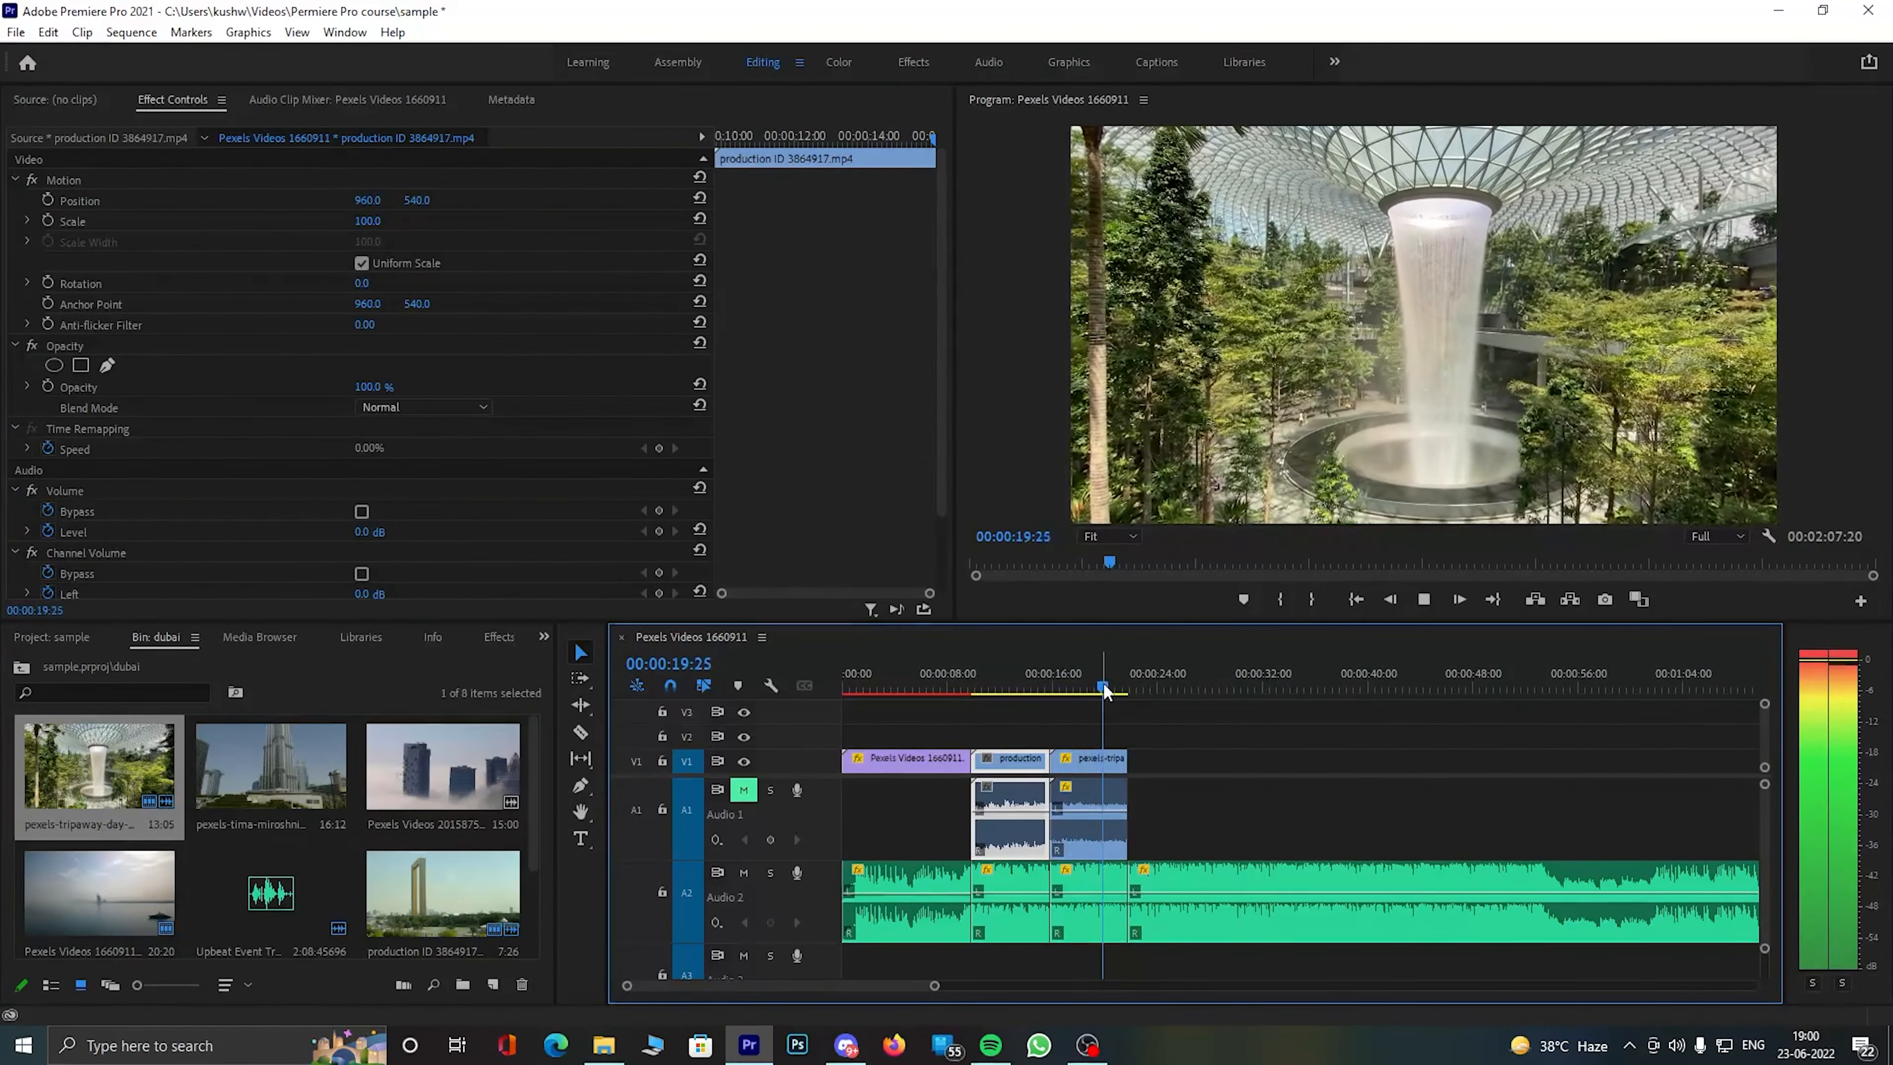
{"action": "key", "text": "space"}
- Place Pexels Videos 2015875.mp4 directly after the third clip on V1 and play across the join
{"action": "left_click_drag", "start_coordinate": [532, 809], "coordinate": [1143, 800]}
{"action": "key", "text": "ctrl+s"}
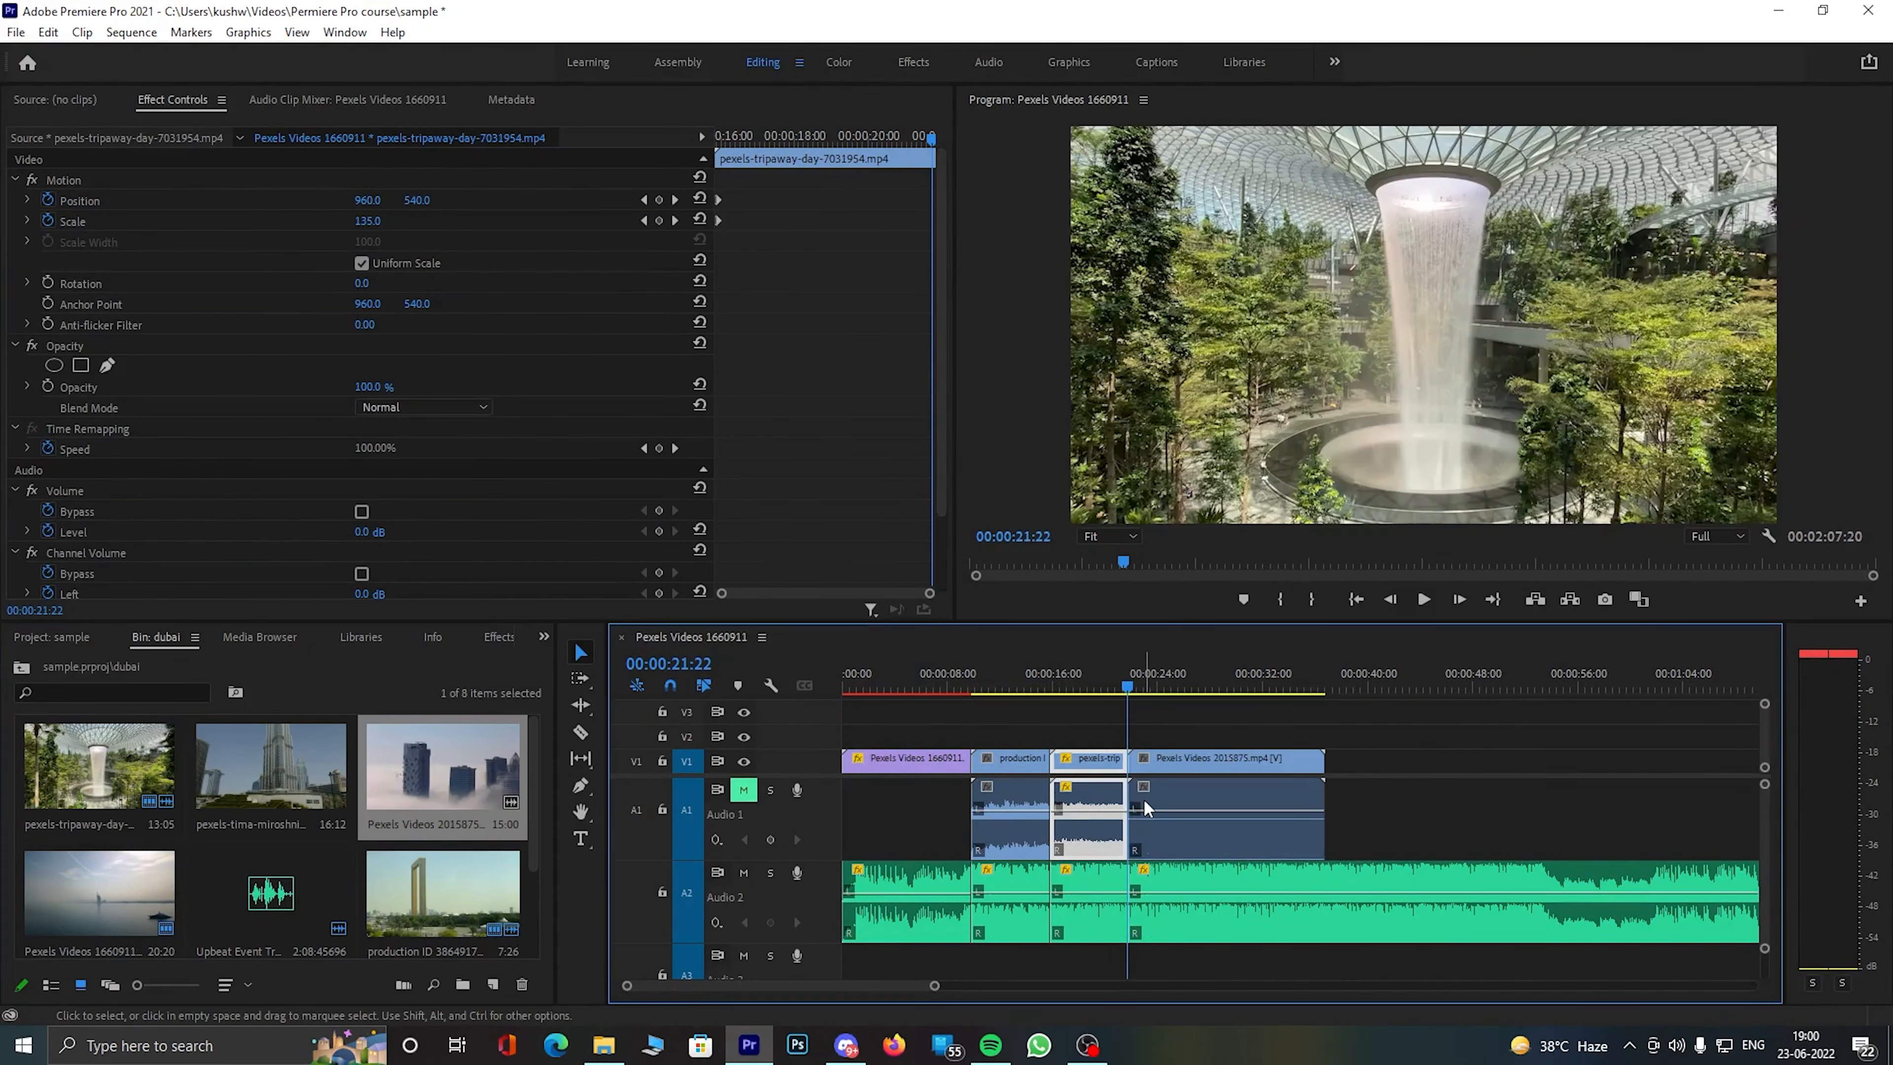
{"action": "key", "text": "space"}
{"action": "key", "text": "space"}
- Play through Pexels Videos 2015875.mp4 to find the next music beat and park the playhead at 00:00:31:20
{"action": "left_click_drag", "start_coordinate": [934, 985], "coordinate": [894, 988]}
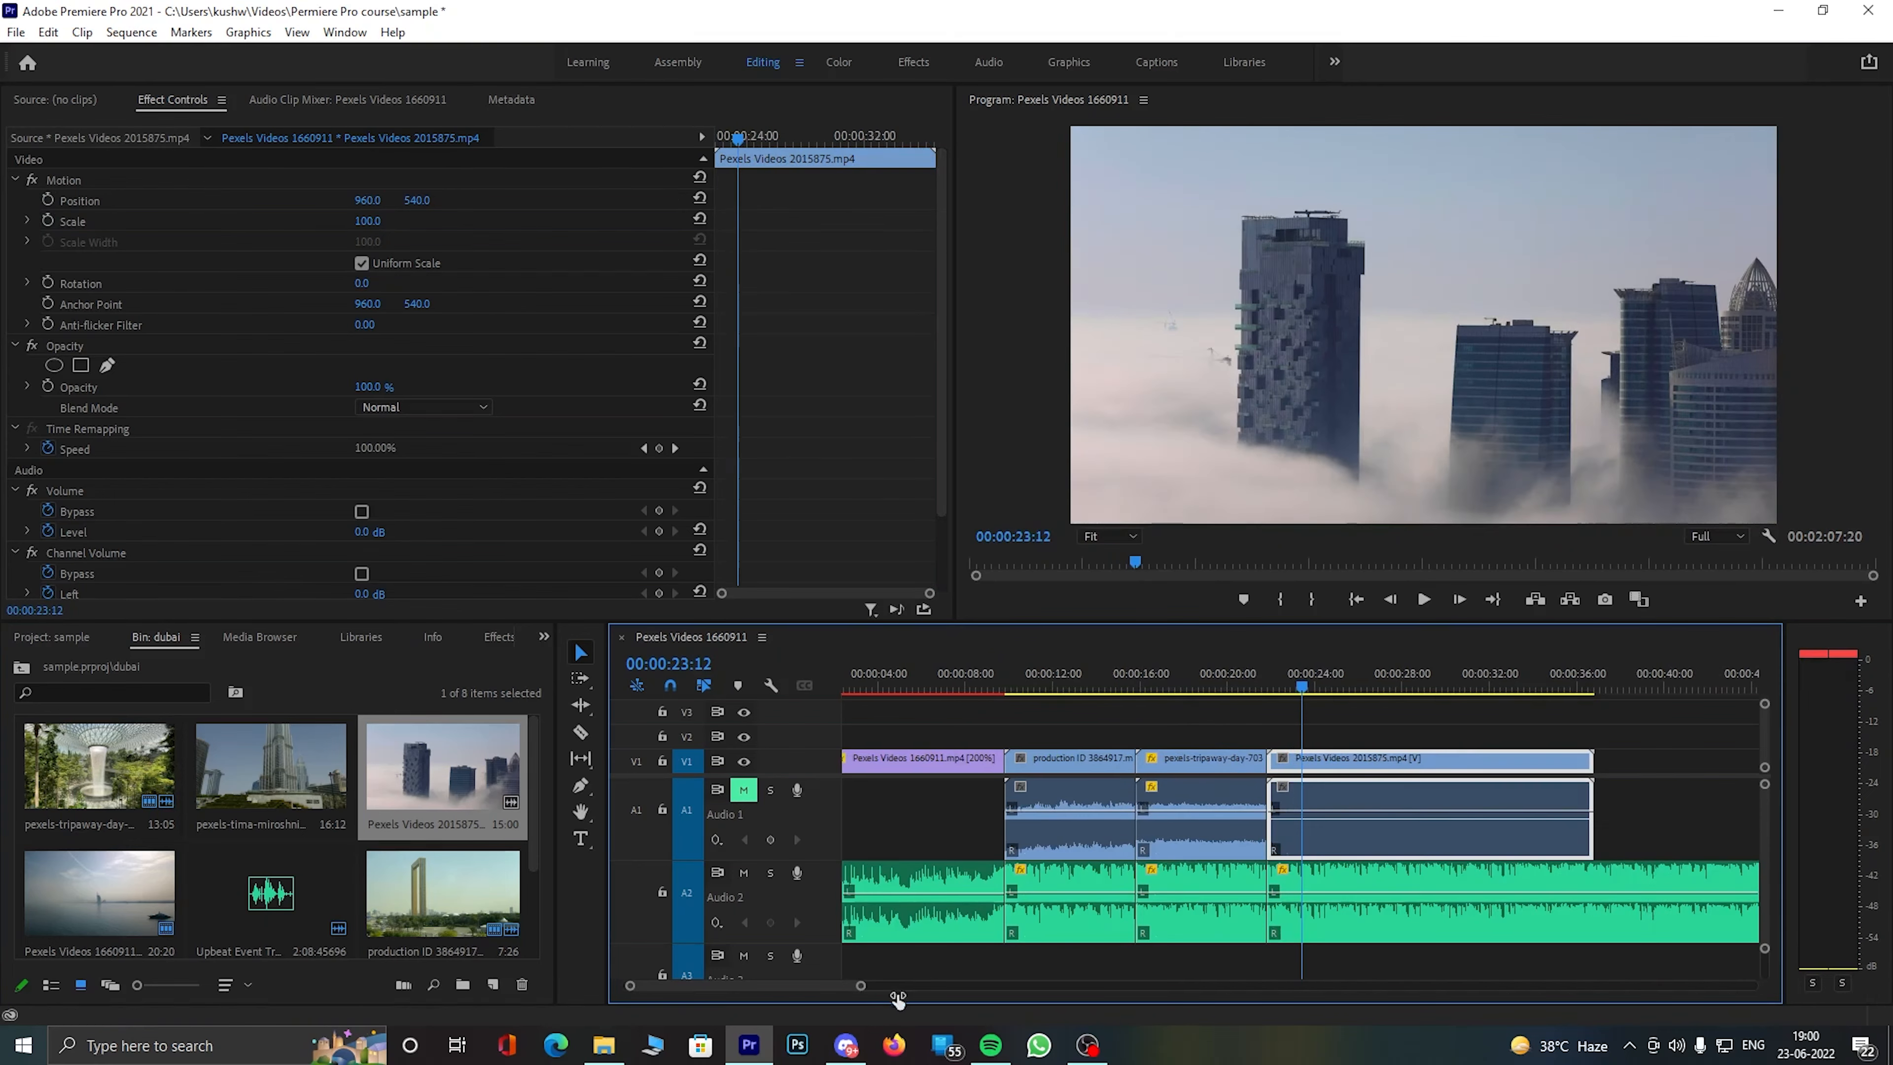
{"action": "left_click", "coordinate": [1227, 680]}
{"action": "key", "text": "space"}
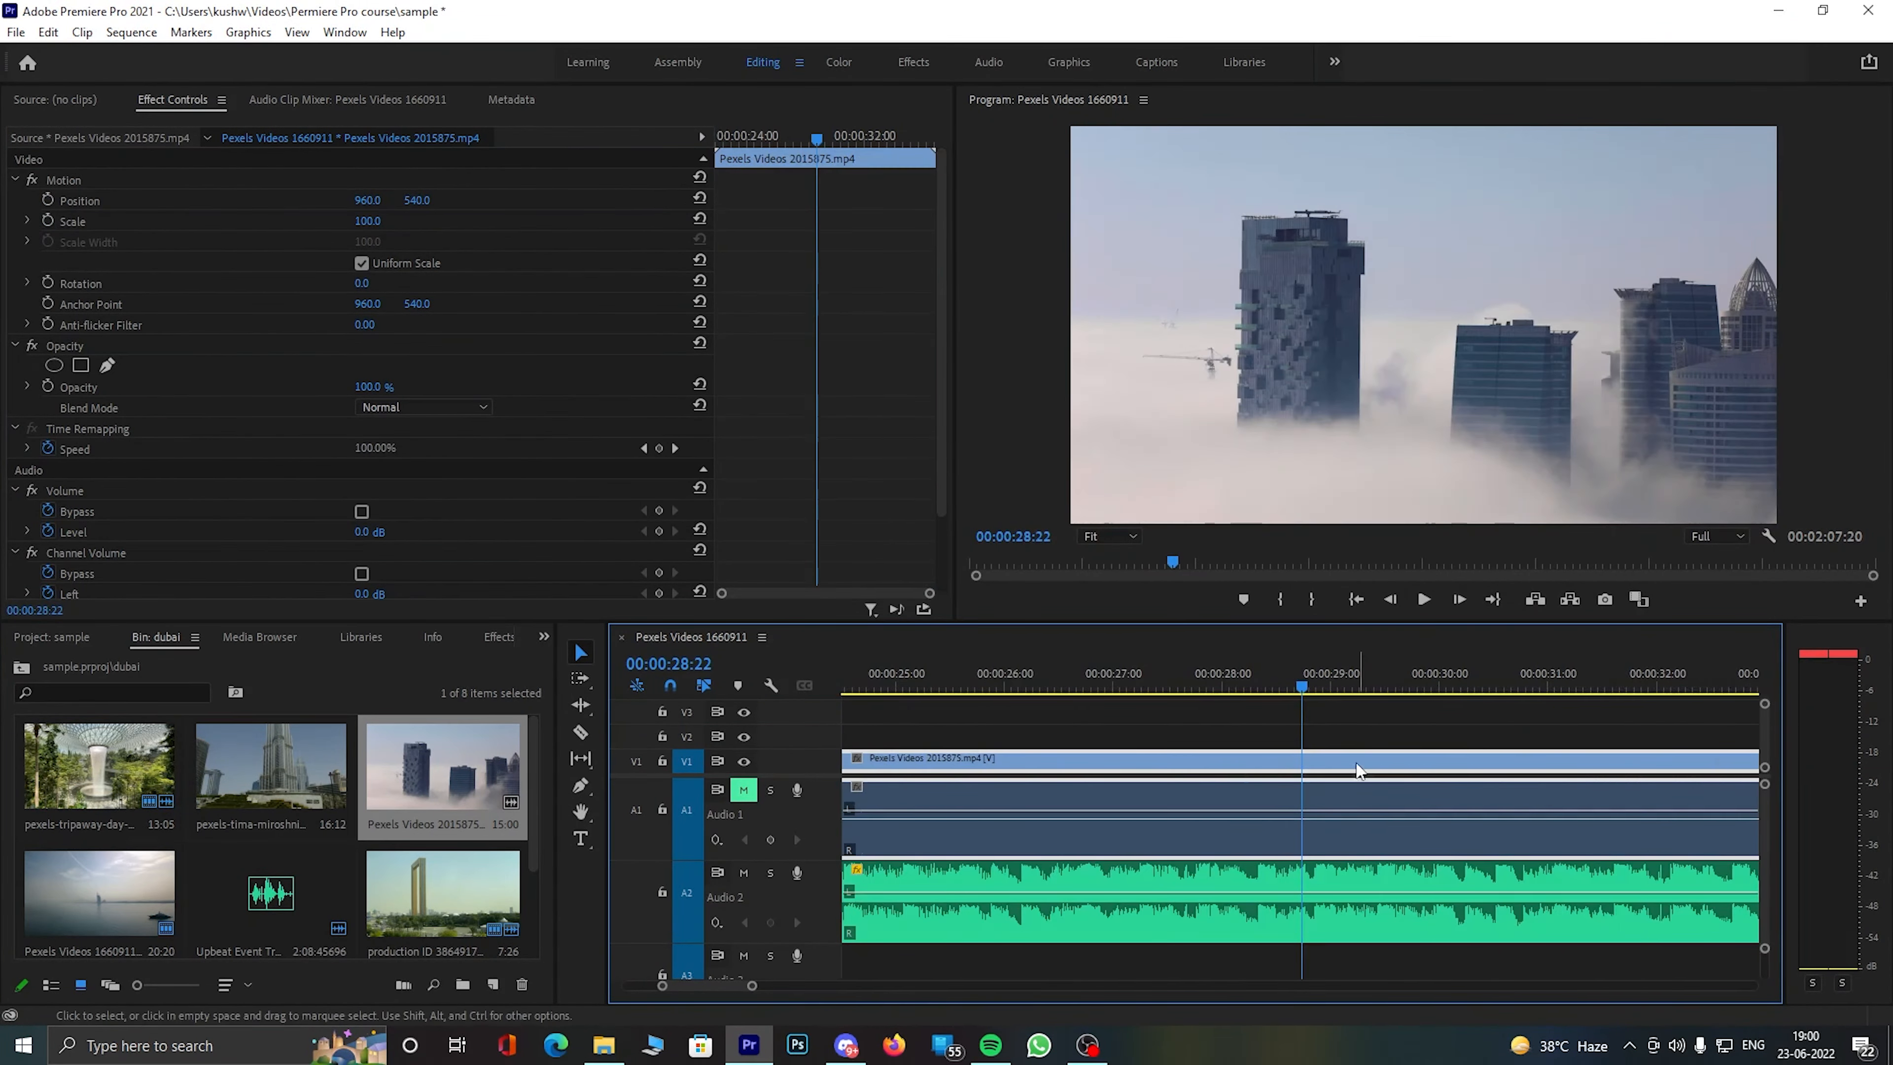
{"action": "key", "text": "space"}
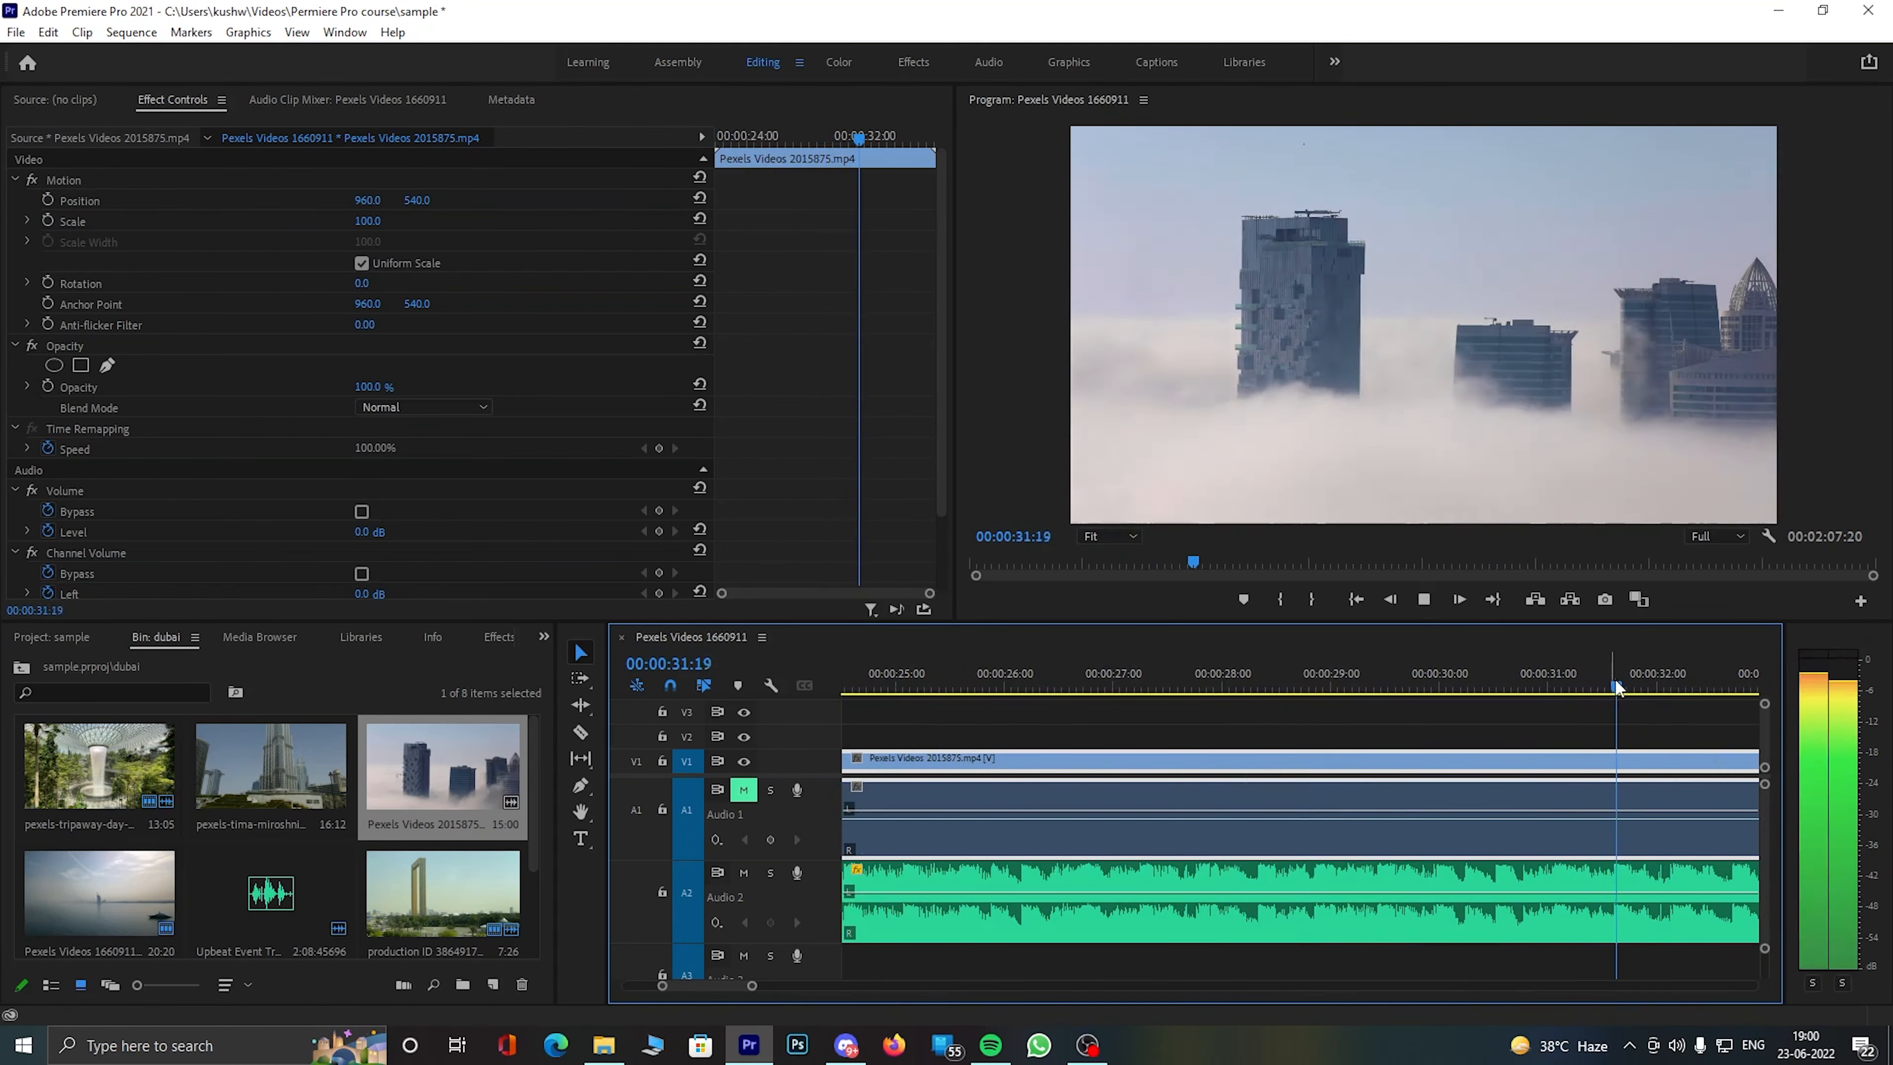
{"action": "key", "text": "space"}
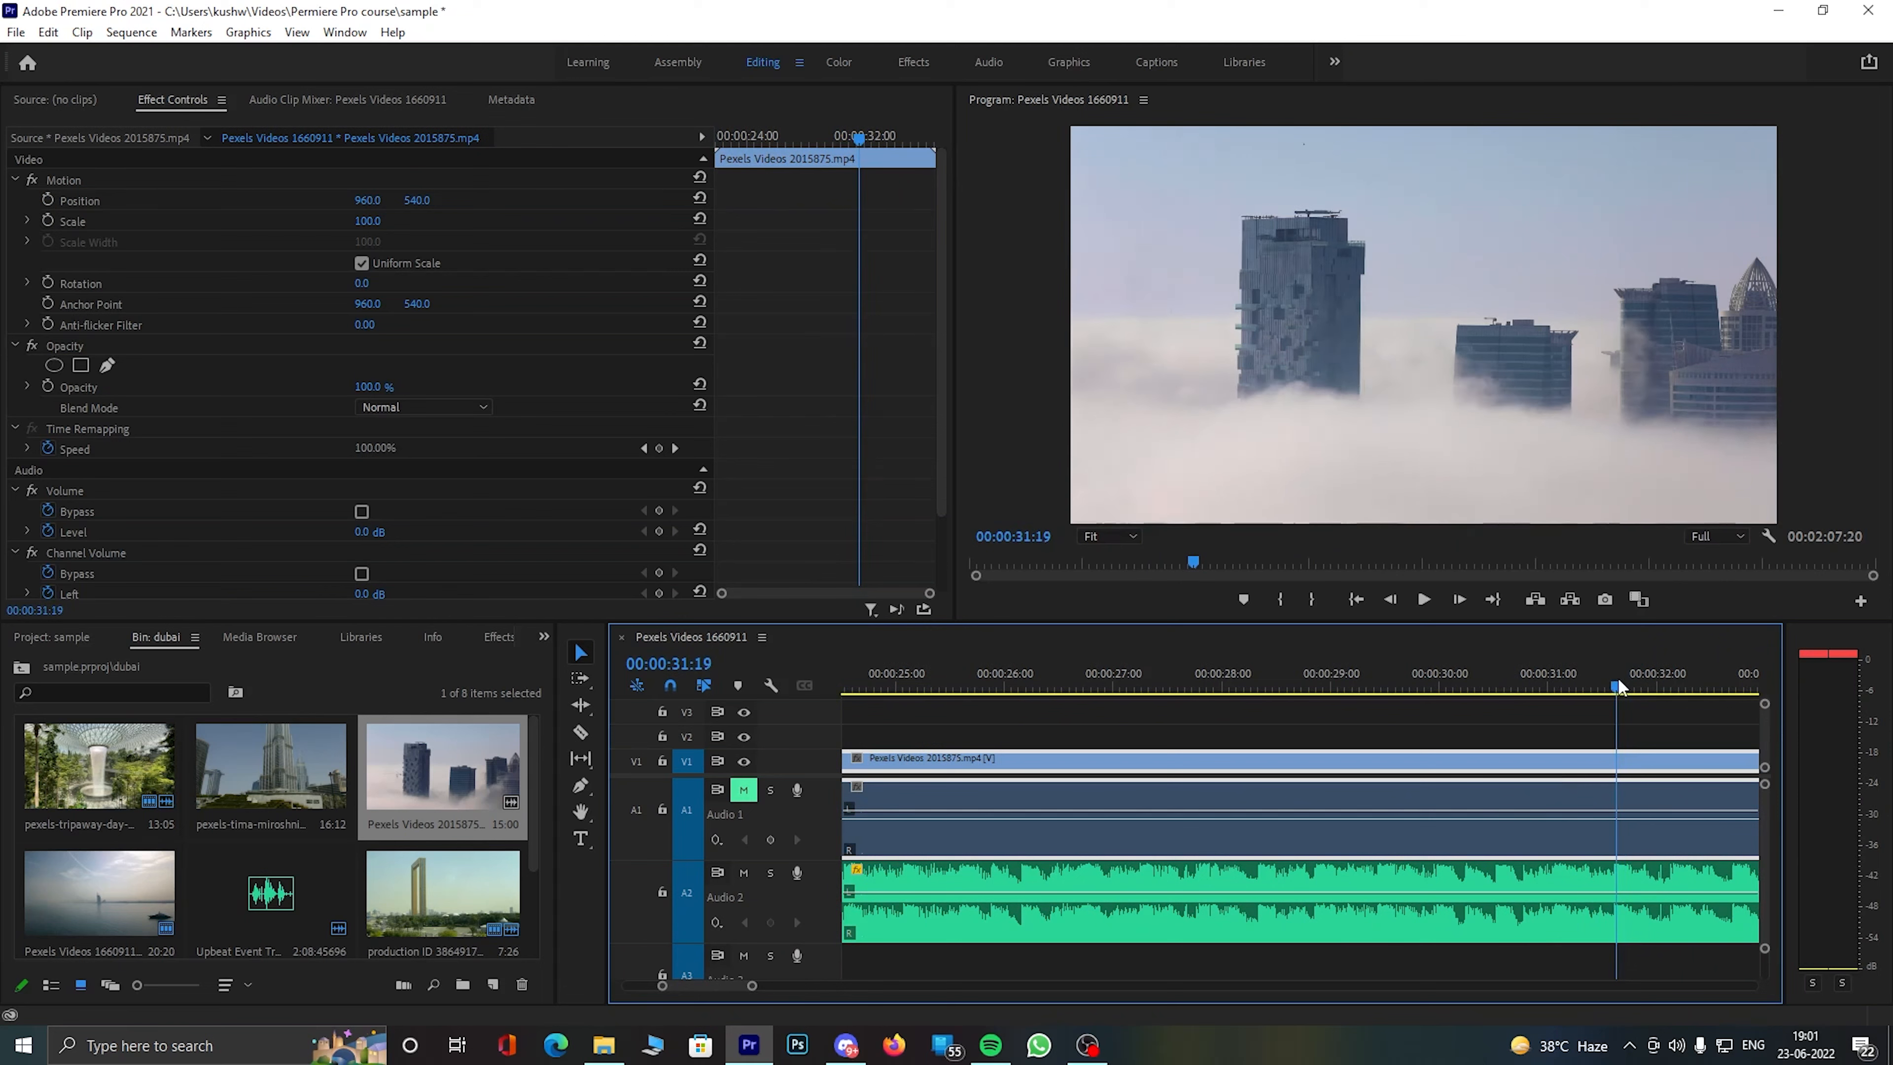
{"action": "left_click_drag", "start_coordinate": [1618, 686], "coordinate": [1625, 687]}
- Split the A2 music at 00:00:31:20 and trim the end of Pexels Videos 2015875.mp4 to that cut
{"action": "left_click", "coordinate": [580, 732]}
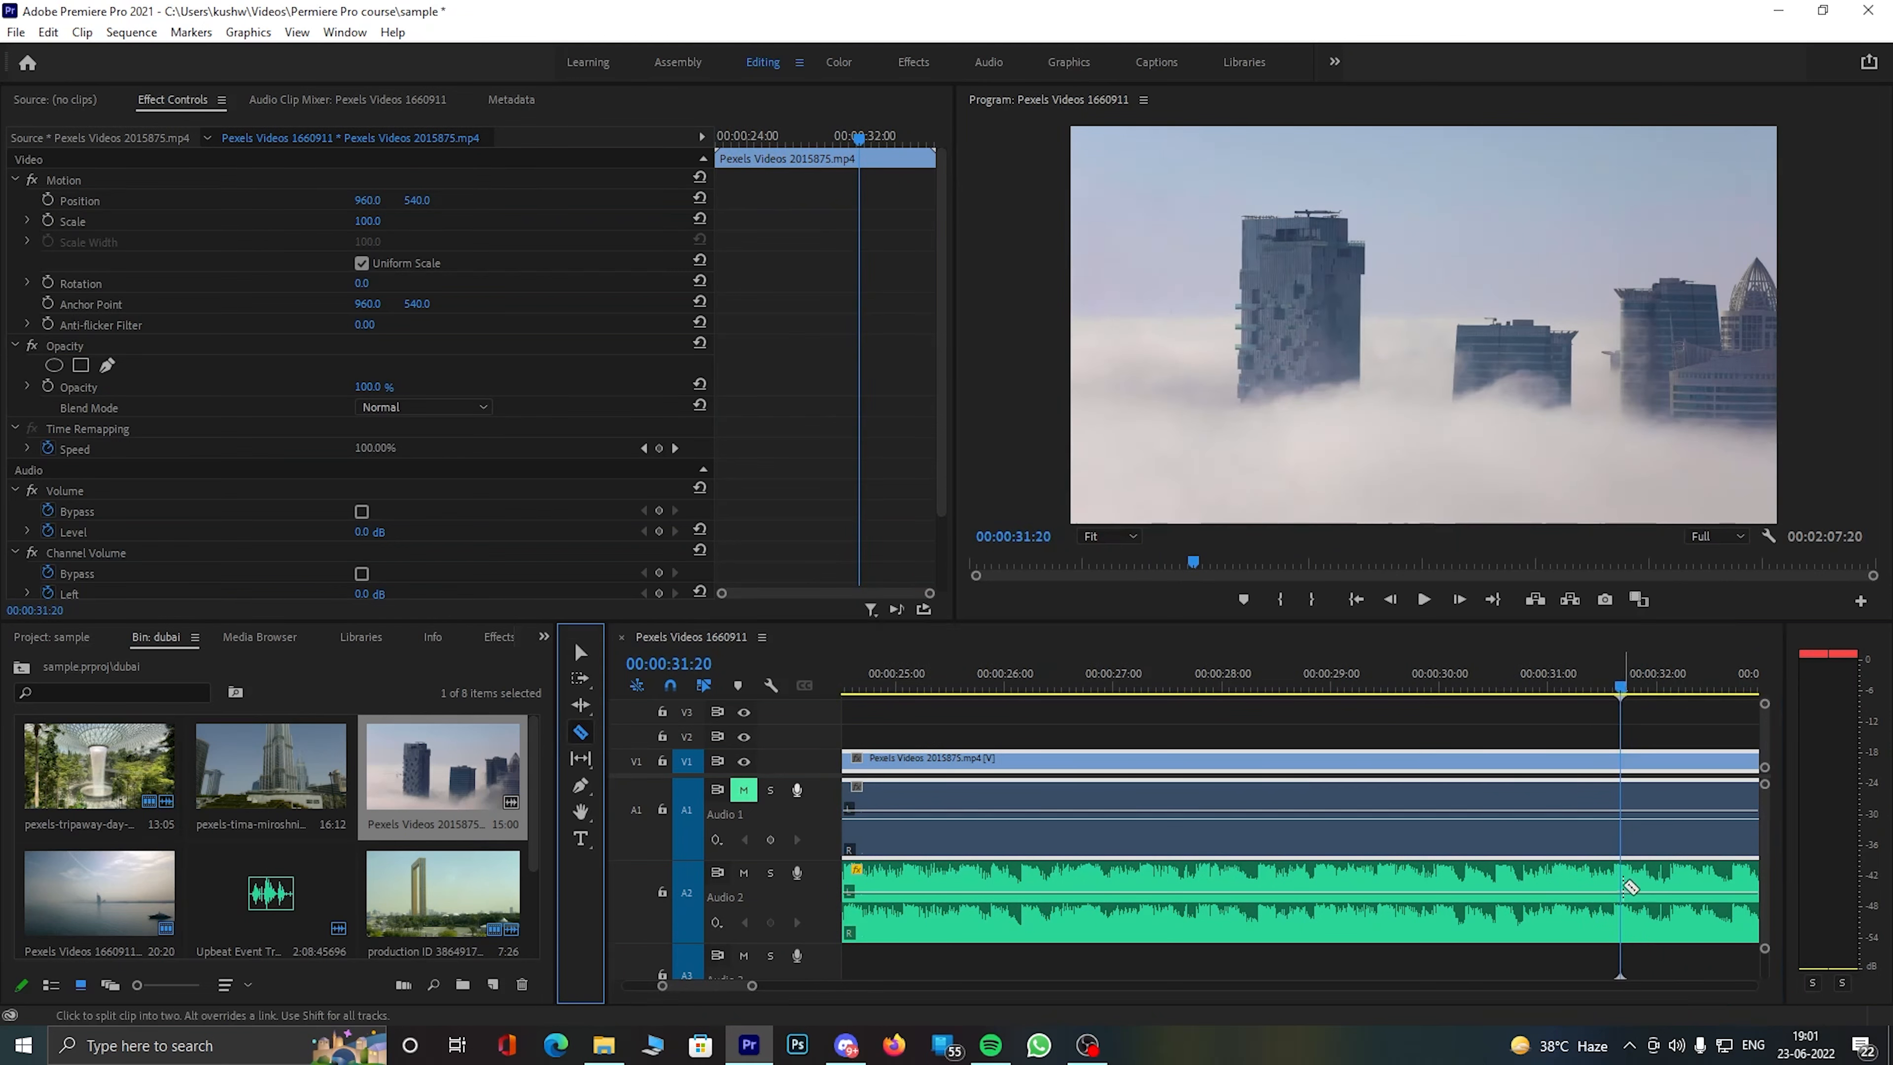
{"action": "left_click", "coordinate": [1626, 886]}
{"action": "left_click", "coordinate": [580, 655]}
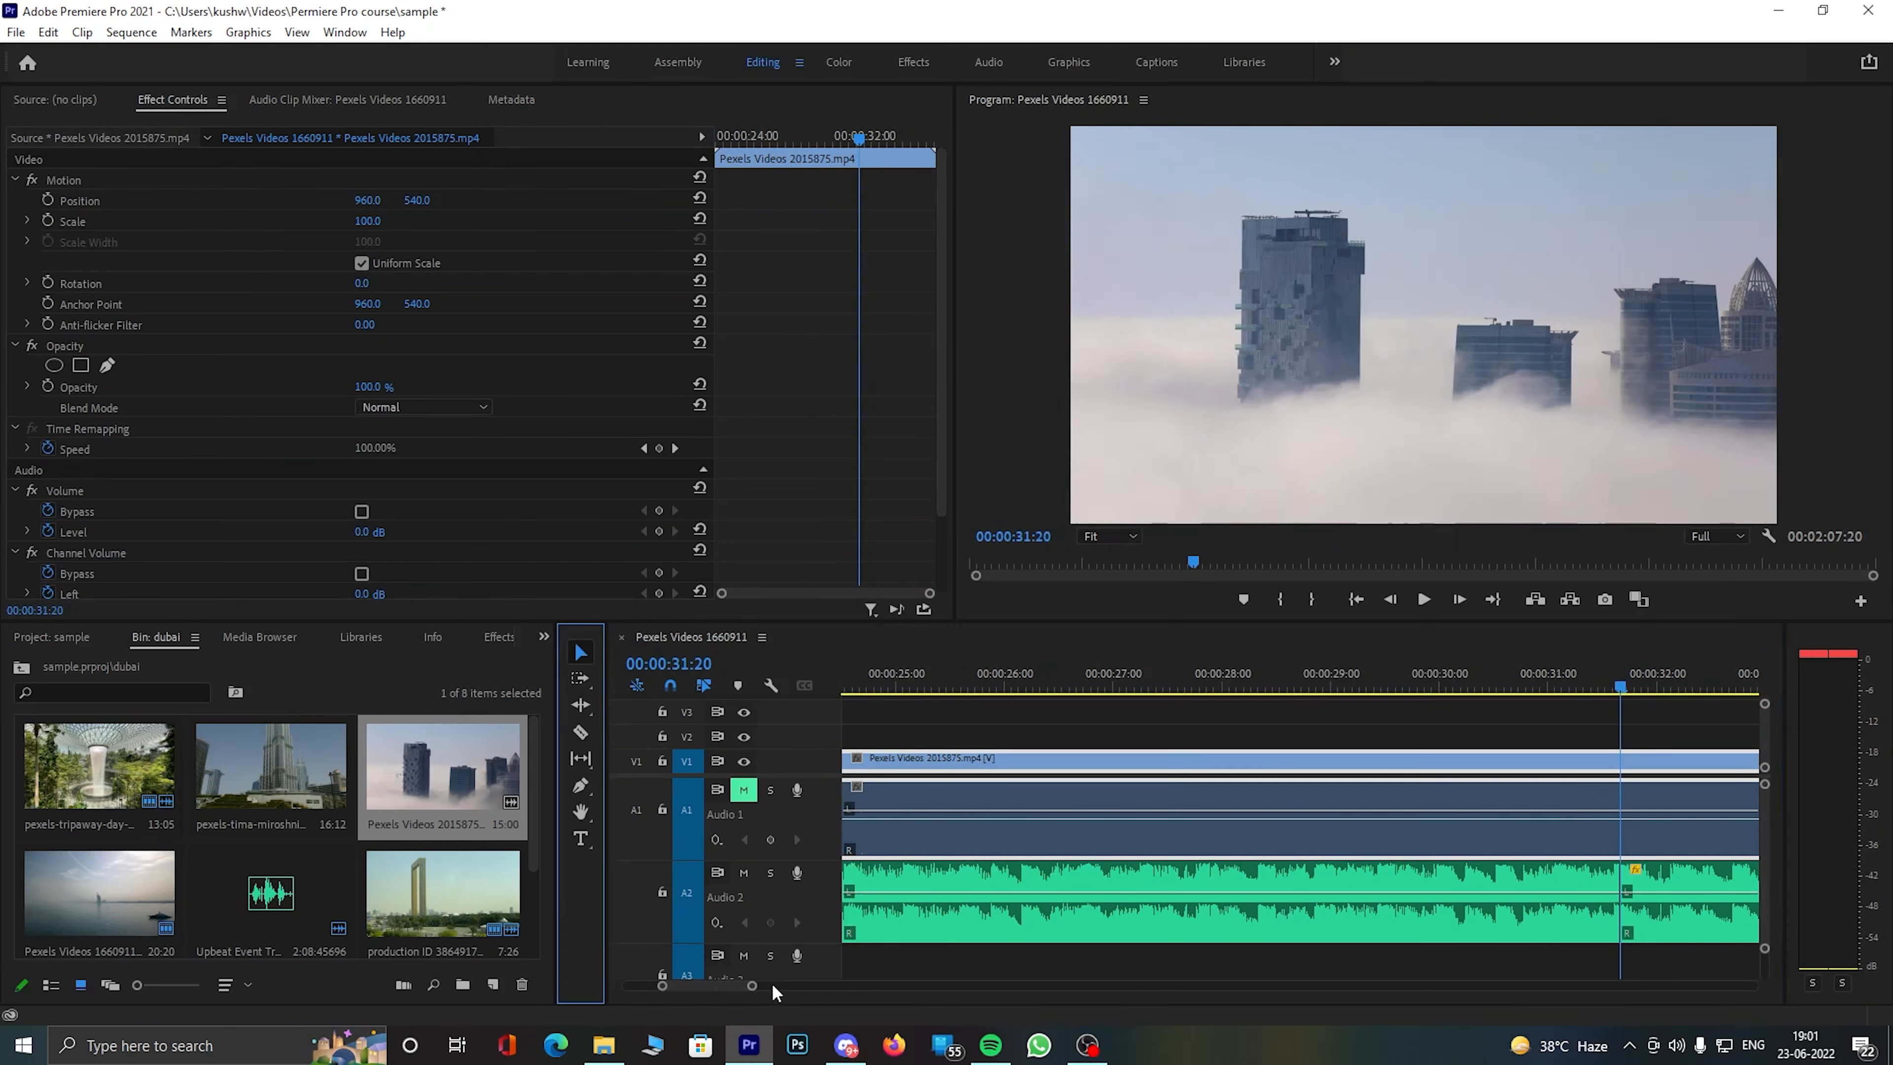
{"action": "left_click_drag", "start_coordinate": [754, 986], "coordinate": [791, 986]}
{"action": "left_click_drag", "start_coordinate": [1596, 764], "coordinate": [1297, 772]}
- Play from just before Pexels Videos 2015875.mp4 through its trimmed end to check the cuts against the music
{"action": "left_click", "coordinate": [1006, 675]}
{"action": "left_click_drag", "start_coordinate": [792, 986], "coordinate": [857, 984]}
{"action": "left_click_drag", "start_coordinate": [1216, 680], "coordinate": [1182, 683]}
{"action": "key", "text": "space"}
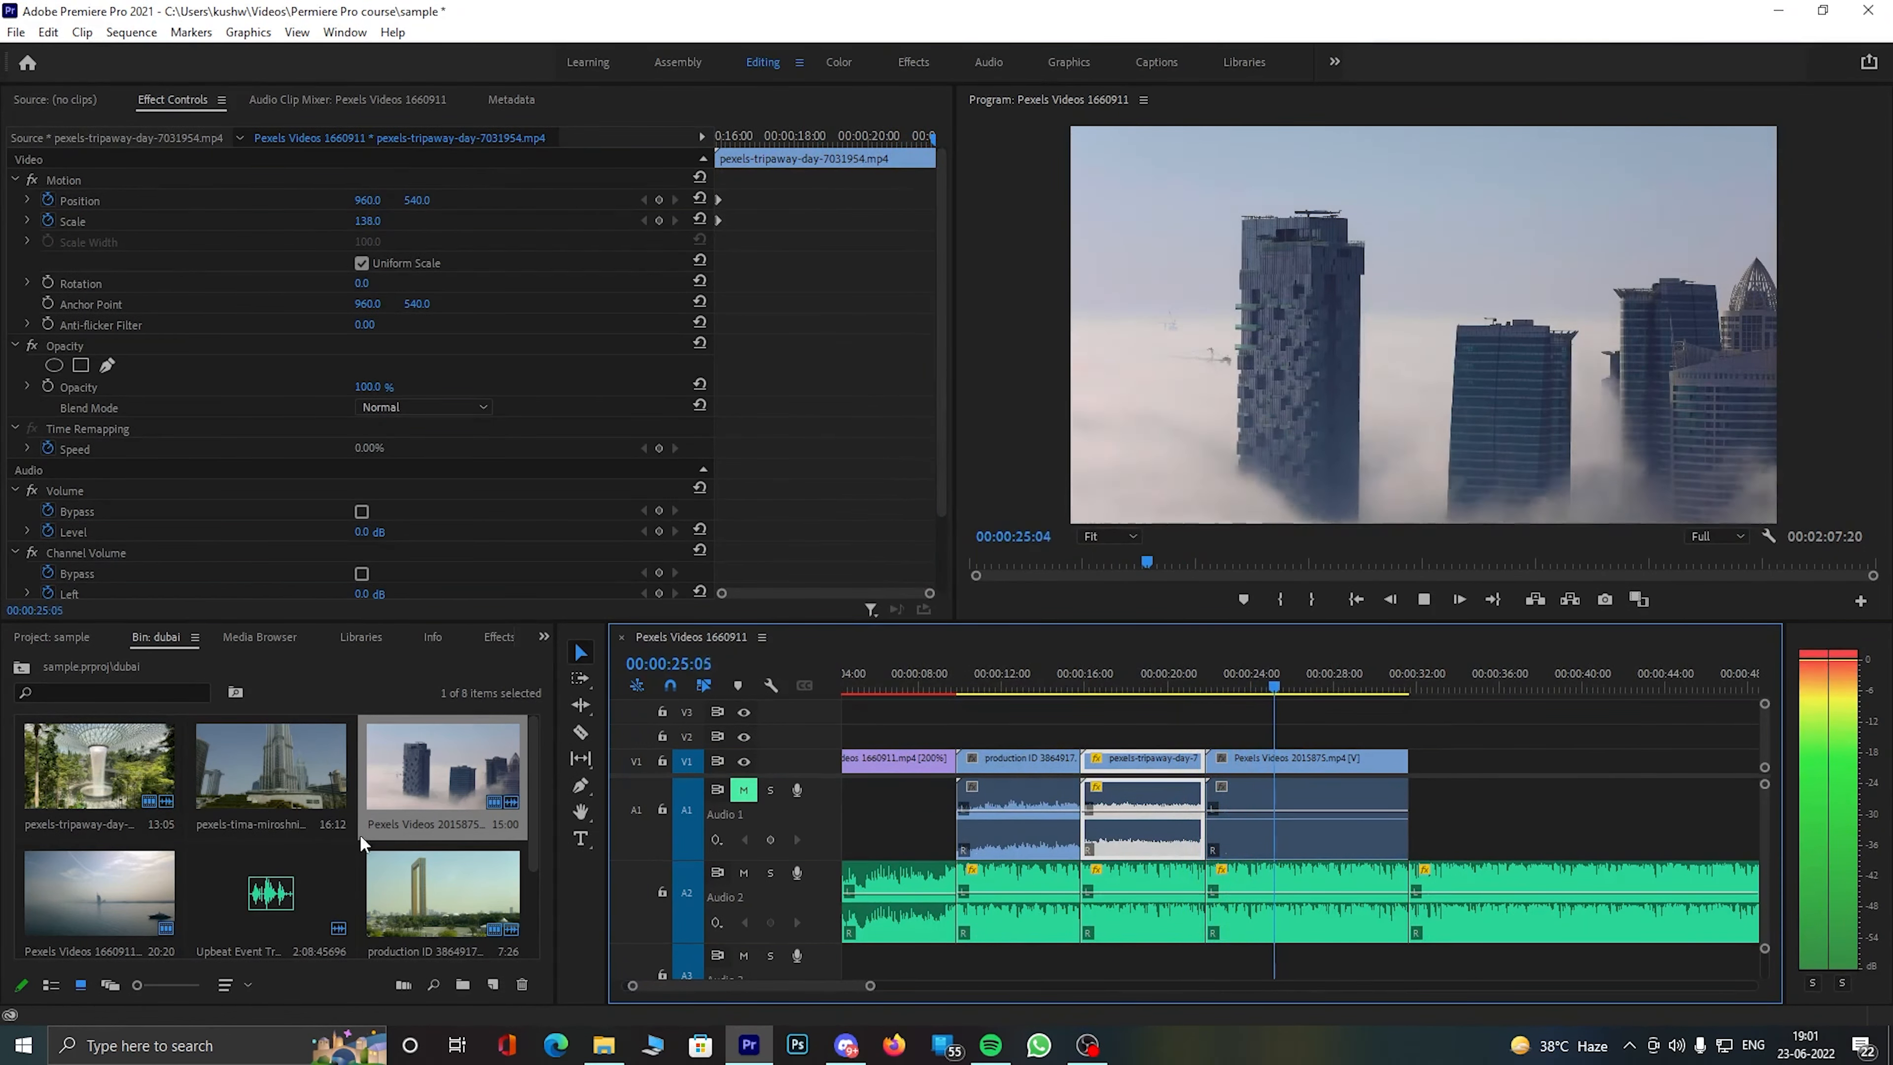
{"action": "mouse_move", "coordinate": [532, 816]}
{"action": "left_mouse_down"}
{"action": "mouse_move", "coordinate": [541, 840]}
{"action": "mouse_move", "coordinate": [532, 791]}
{"action": "left_mouse_up"}
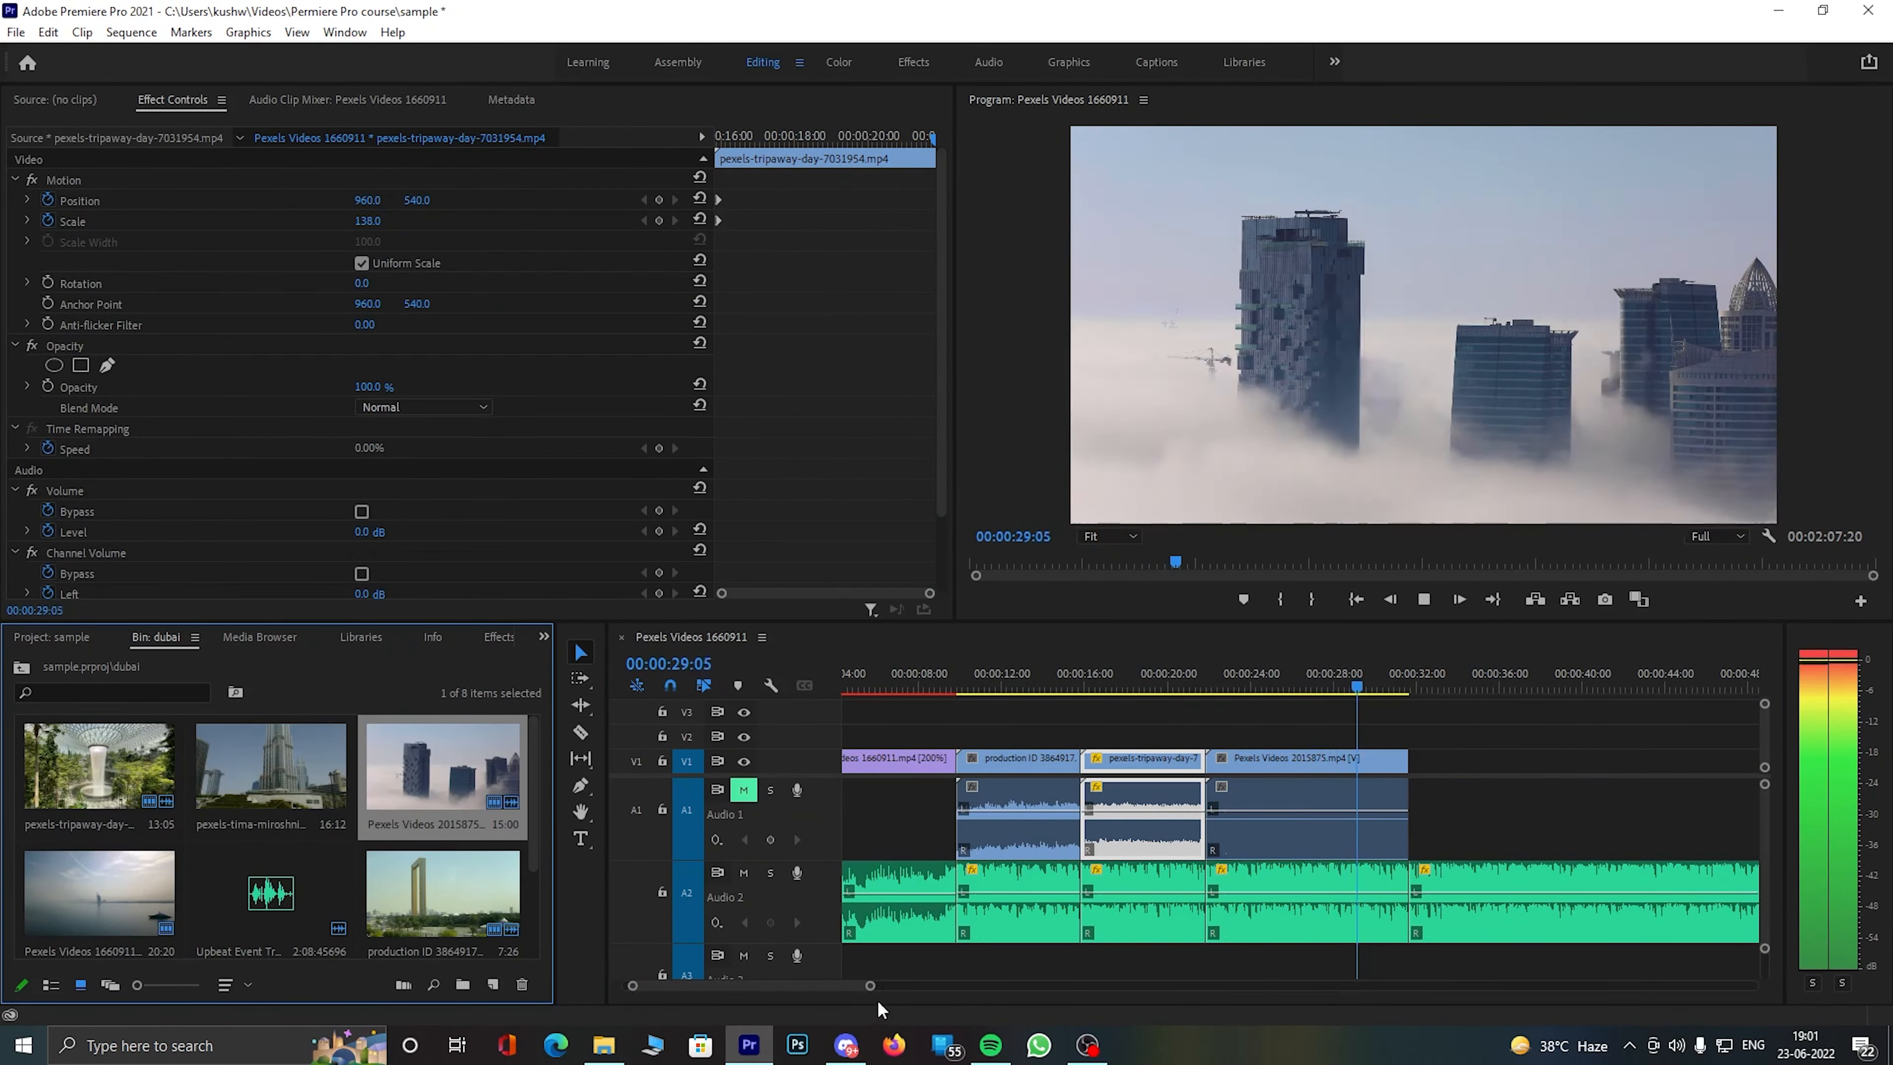
{"action": "left_click_drag", "start_coordinate": [869, 985], "coordinate": [1201, 1009]}
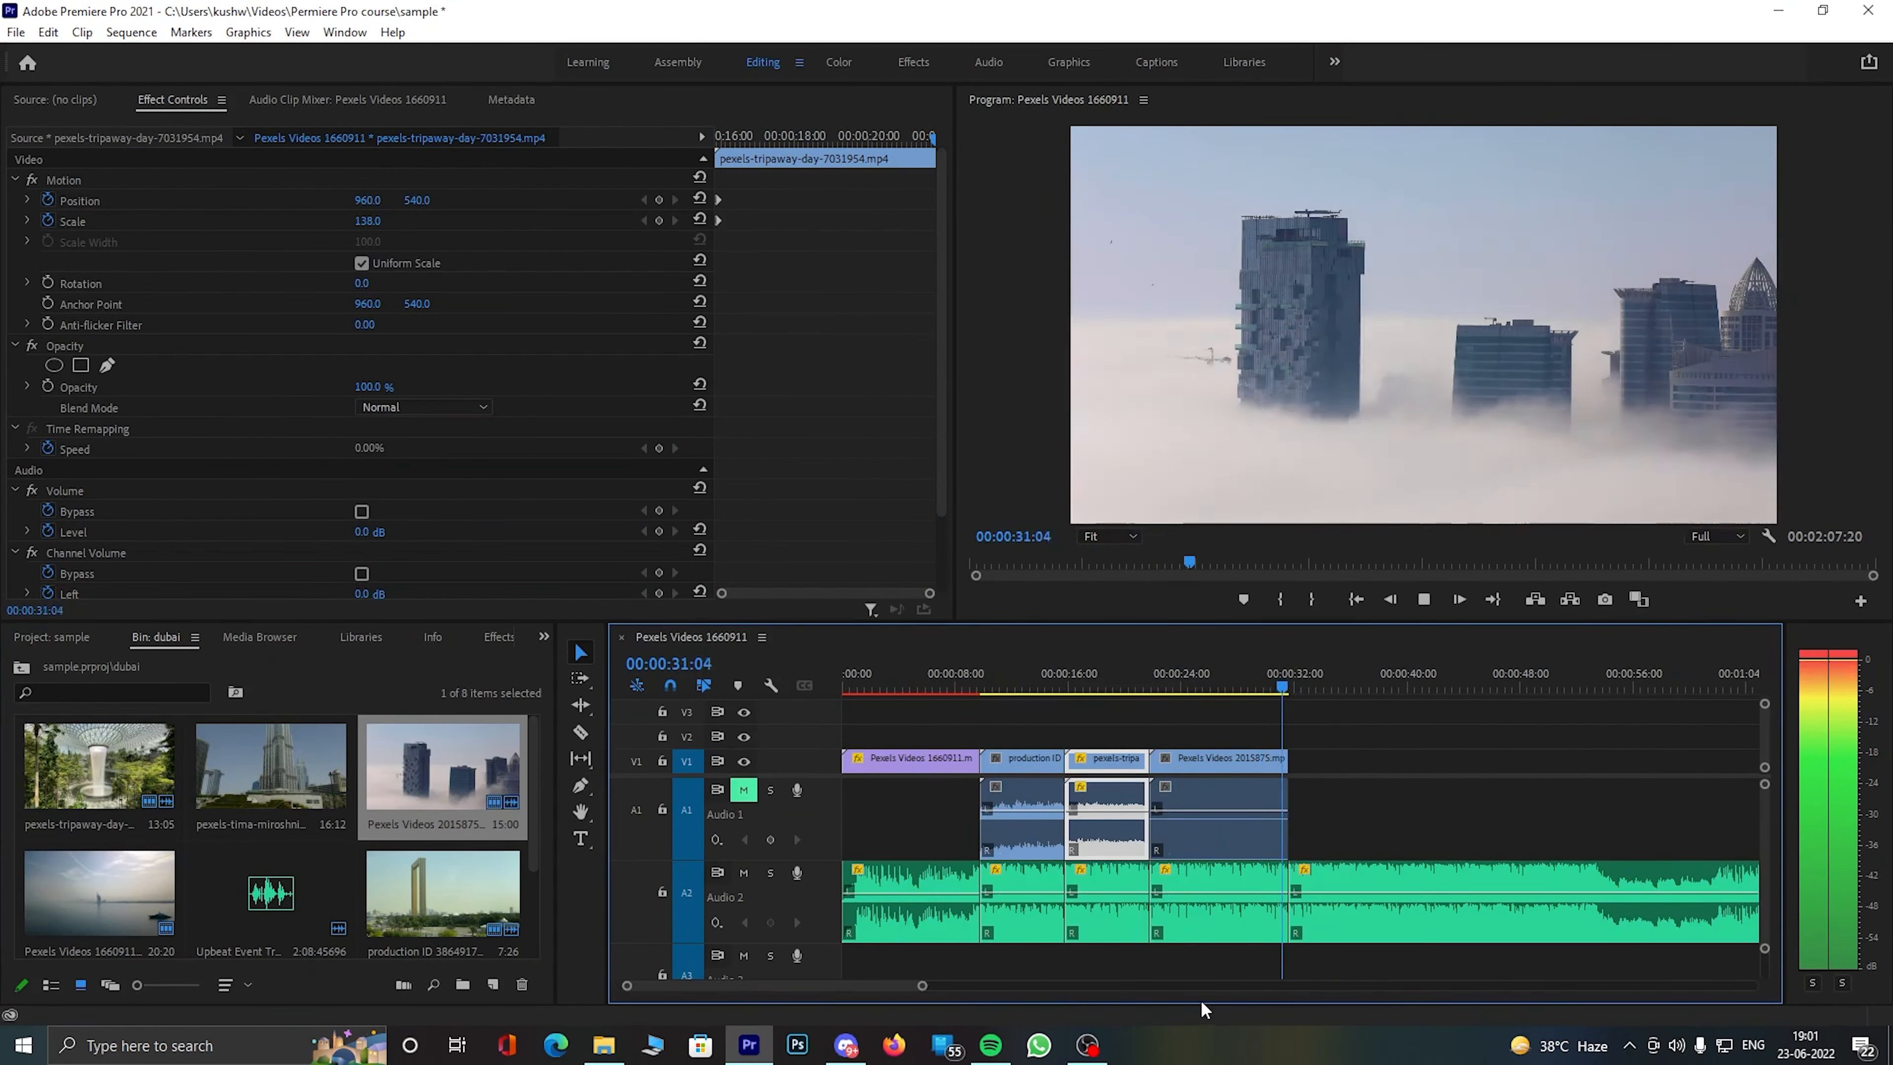
{"action": "key", "text": "space"}
- Preview the 7168745.mp4 skyscraper clip in the source monitor and place it directly after the fourth clip on V1
{"action": "double_click", "coordinate": [299, 788]}
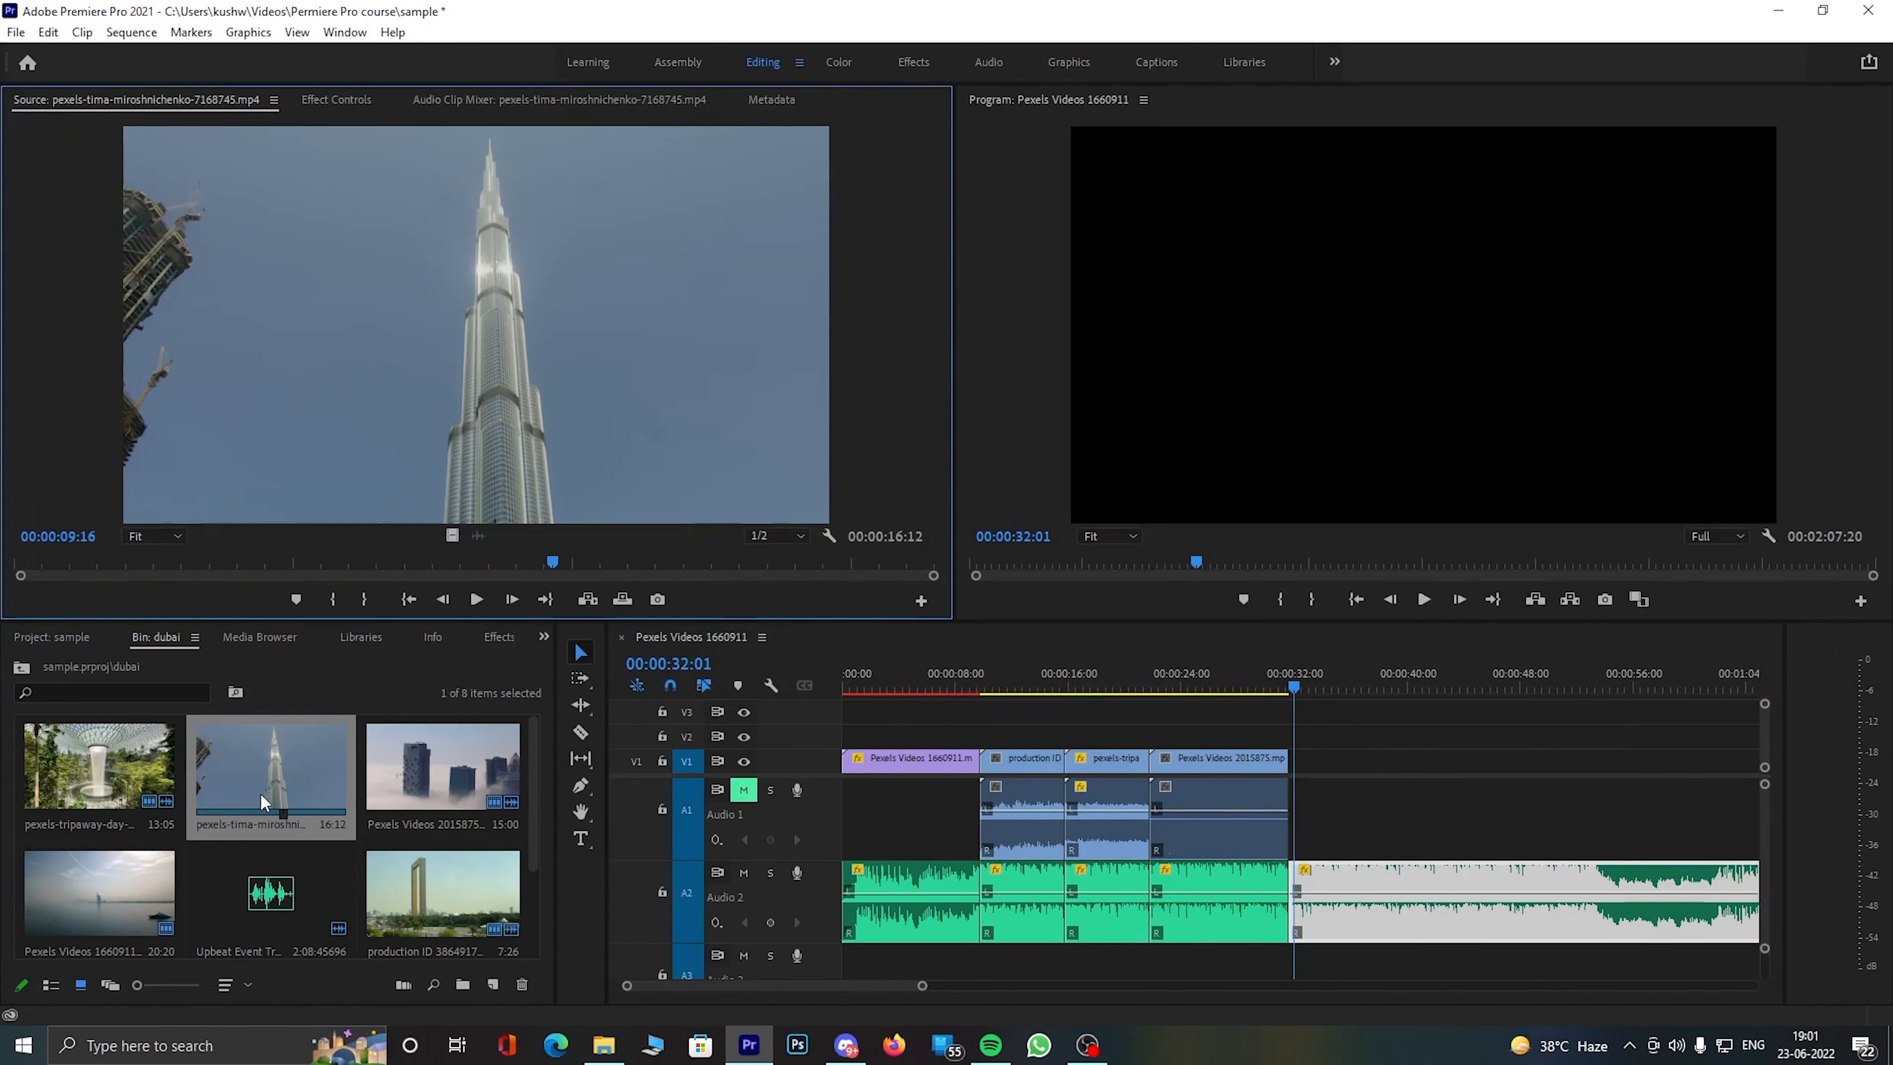
{"action": "left_click_drag", "start_coordinate": [525, 571], "coordinate": [567, 543]}
{"action": "left_click_drag", "start_coordinate": [271, 765], "coordinate": [1307, 770]}
{"action": "left_click_drag", "start_coordinate": [1291, 685], "coordinate": [1406, 686]}
- Set the skyscraper clip to 200% speed, reversed, with Optical Flow time interpolation
{"action": "right_click", "coordinate": [1395, 759]}
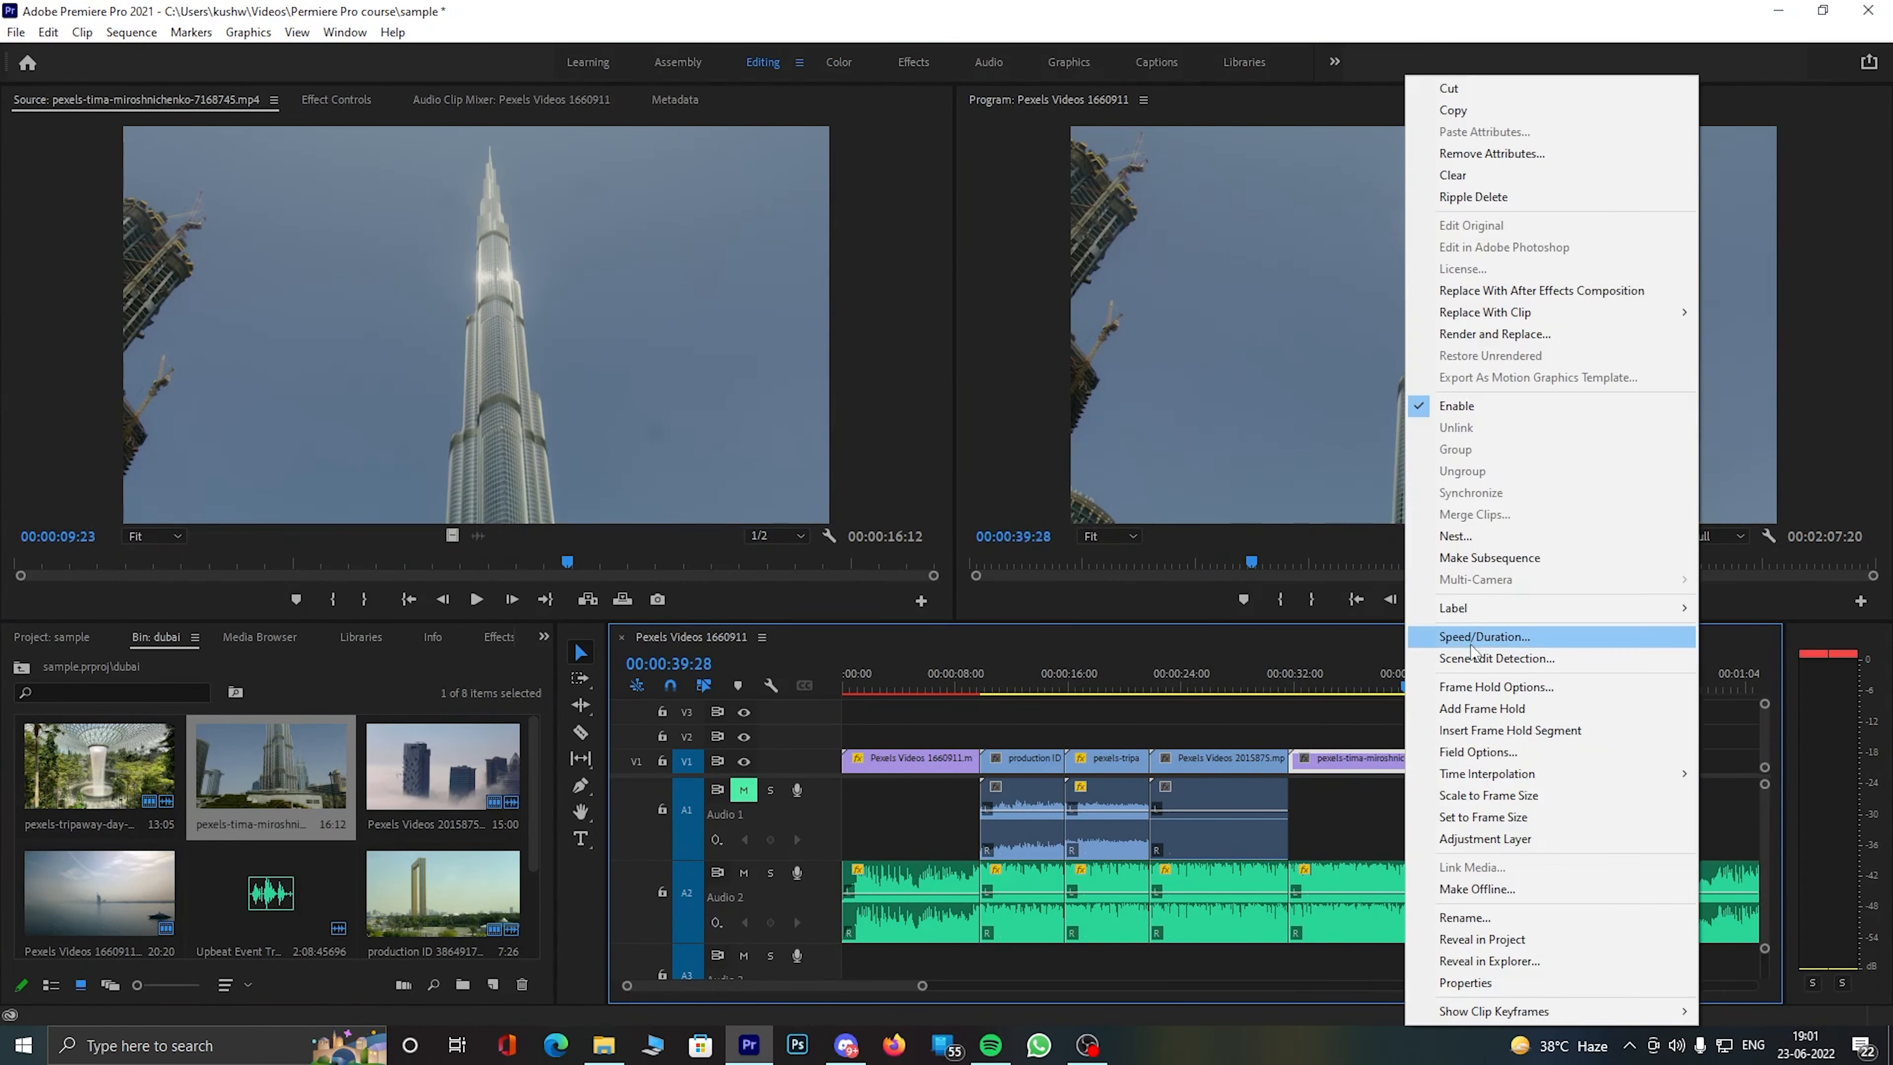
{"action": "left_click", "coordinate": [1438, 634]}
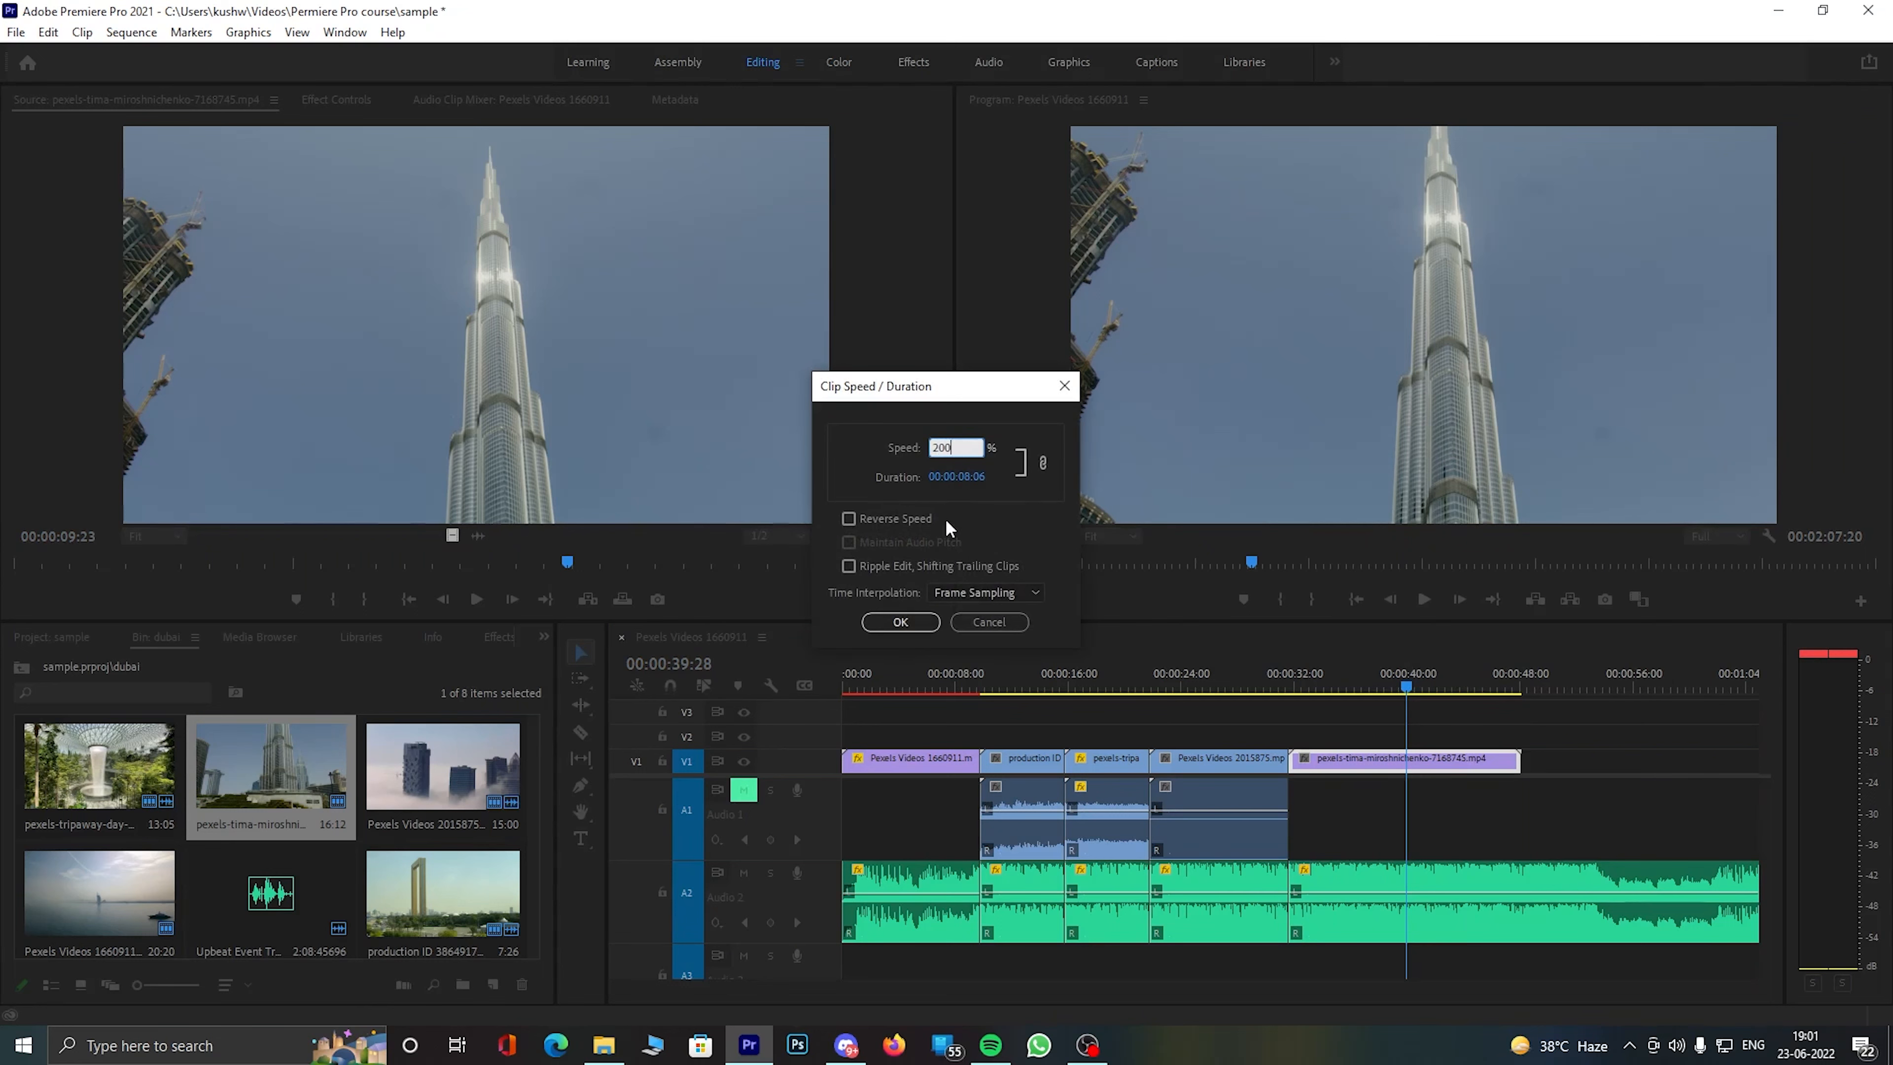
{"action": "left_click", "coordinate": [861, 539]}
{"action": "left_click", "coordinate": [1006, 675]}
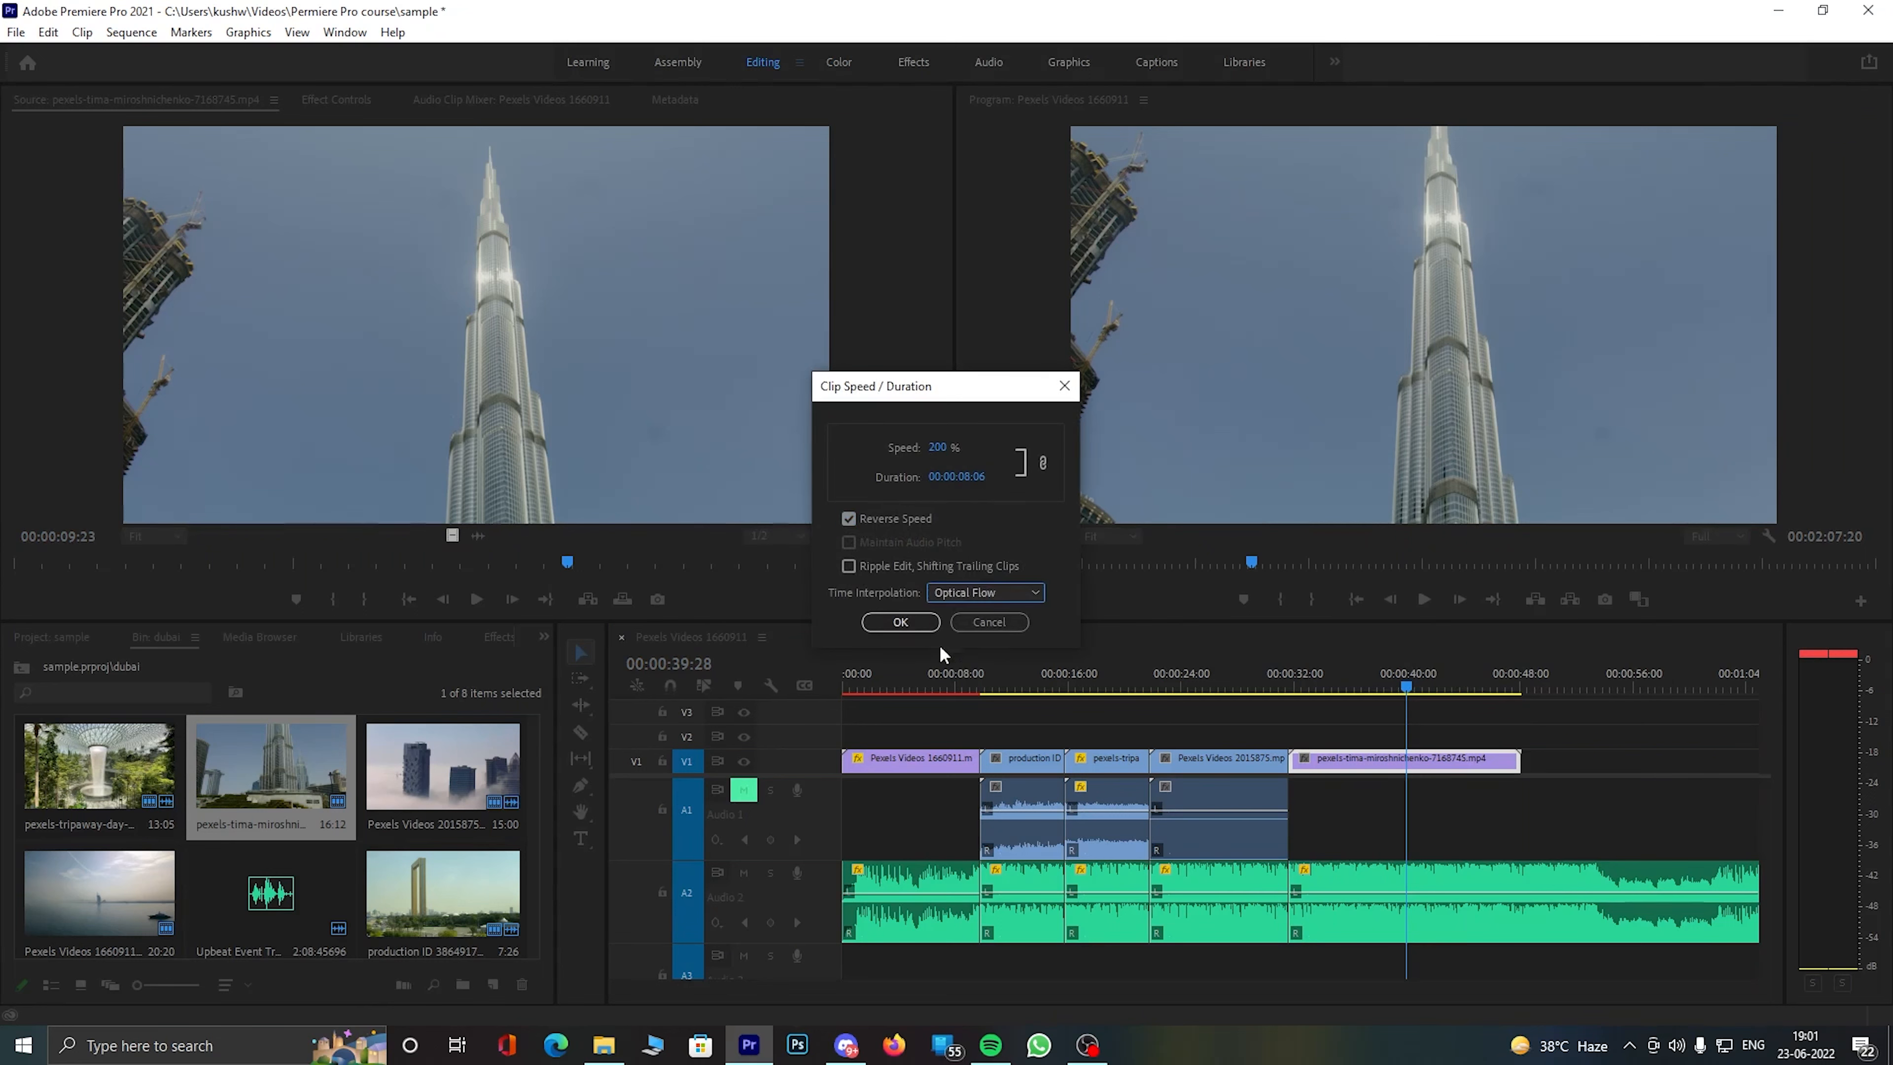
{"action": "left_click", "coordinate": [898, 621]}
- Play the reversed skyscraper clip from its start to check its motion against the music
{"action": "left_click", "coordinate": [1293, 684]}
{"action": "key", "text": "space"}
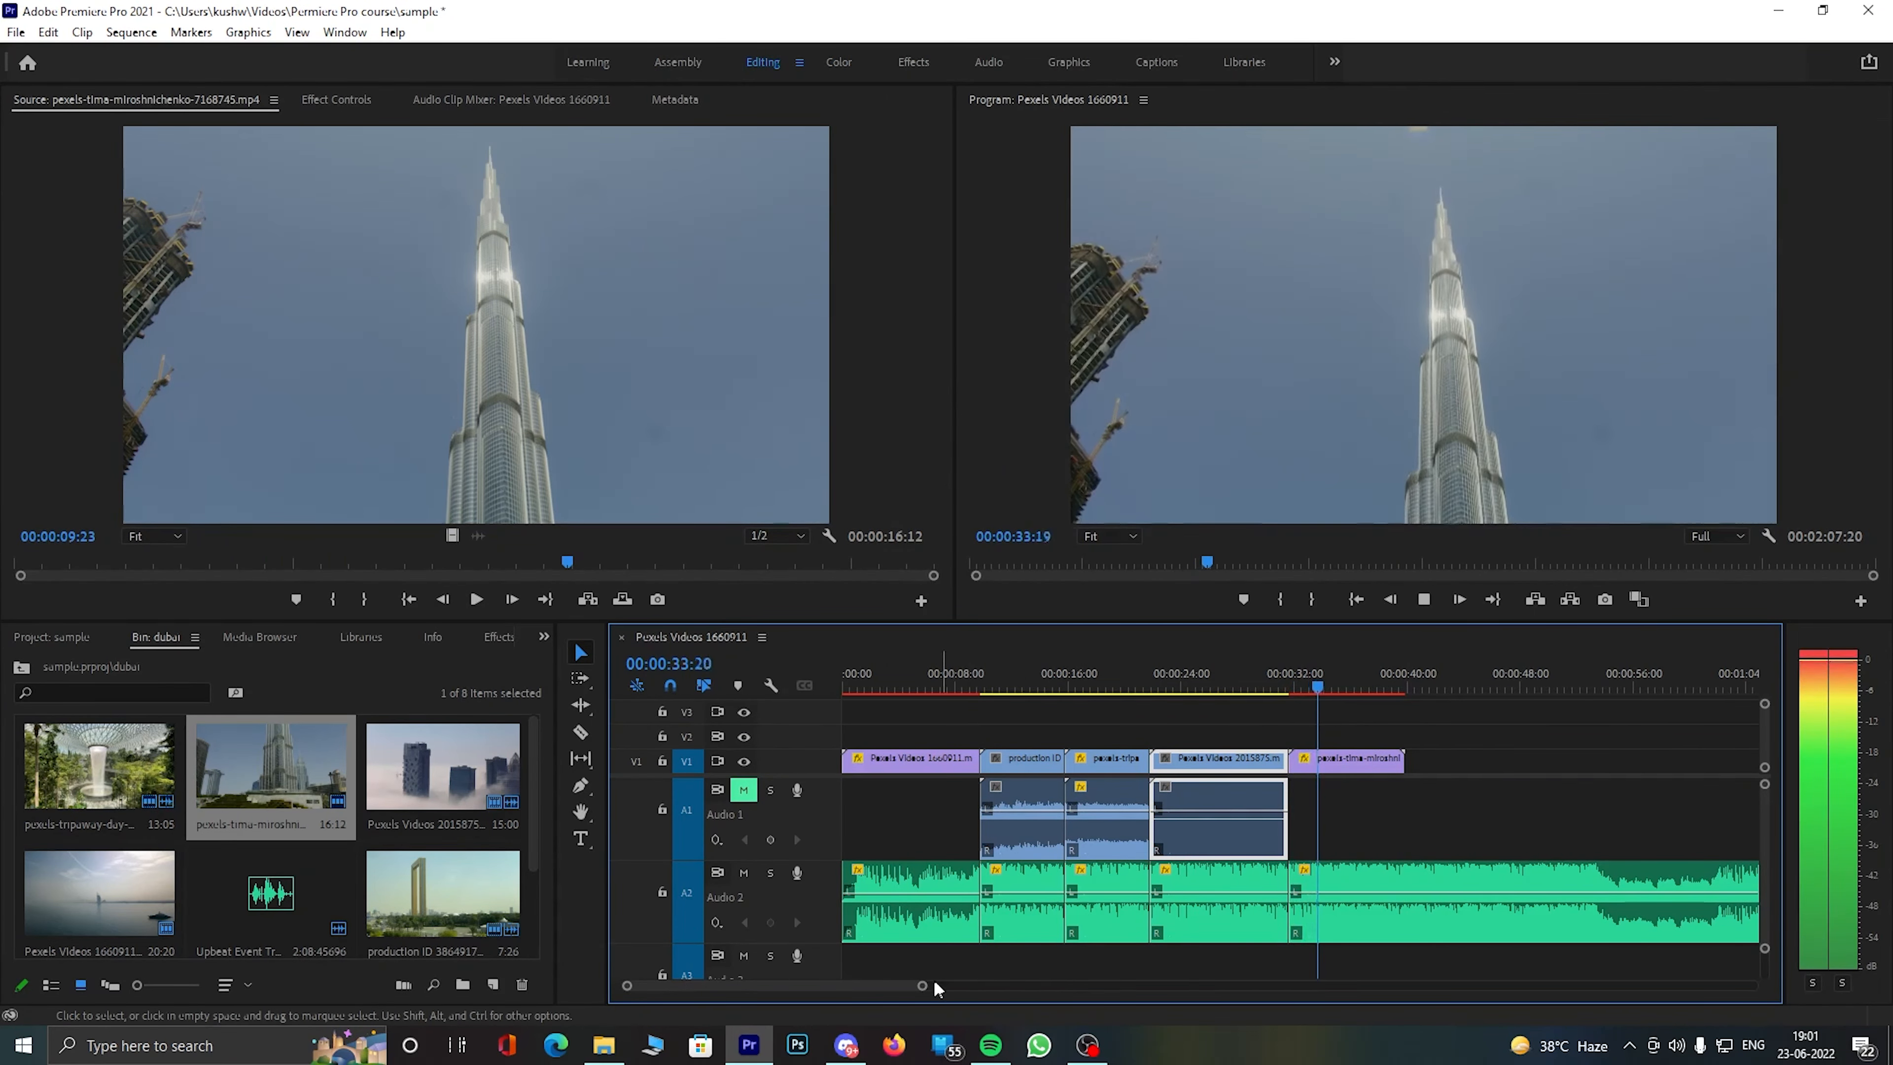
{"action": "left_click_drag", "start_coordinate": [923, 985], "coordinate": [1460, 970]}
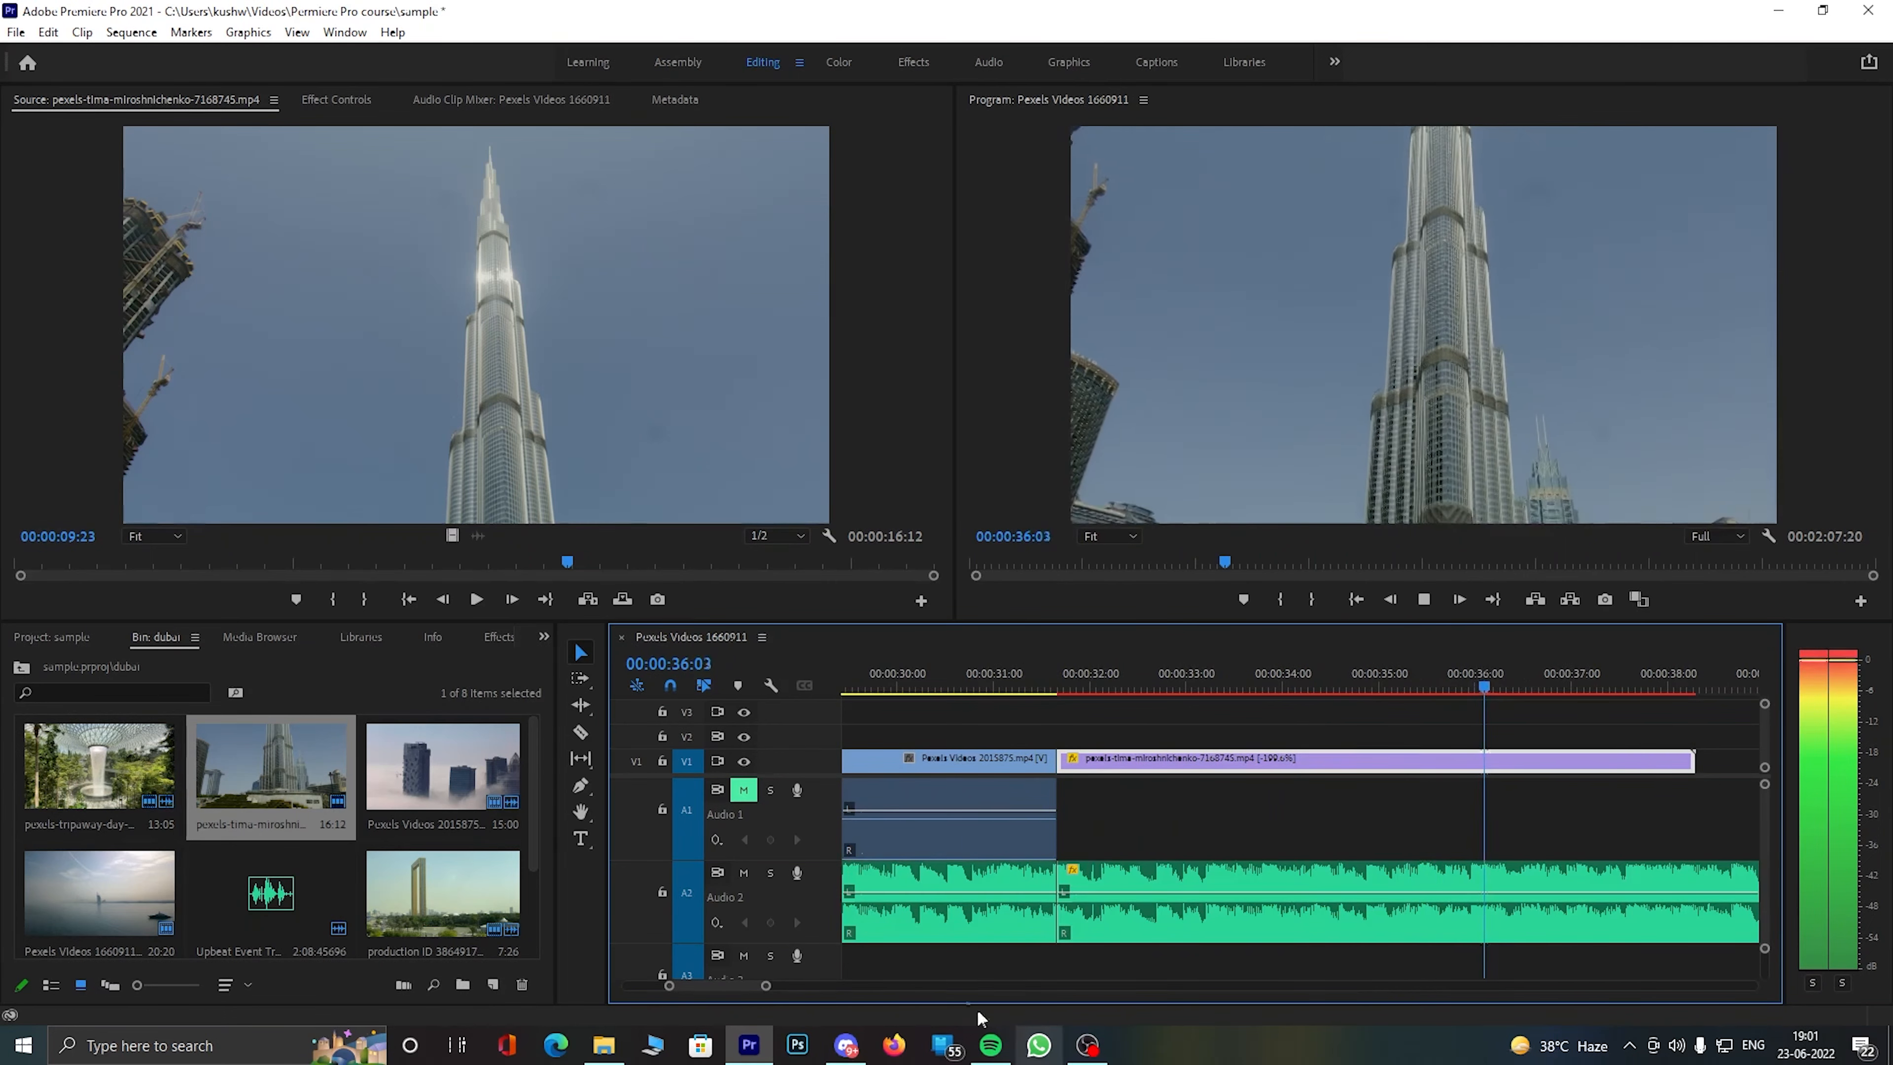
{"action": "left_click_drag", "start_coordinate": [765, 985], "coordinate": [798, 986]}
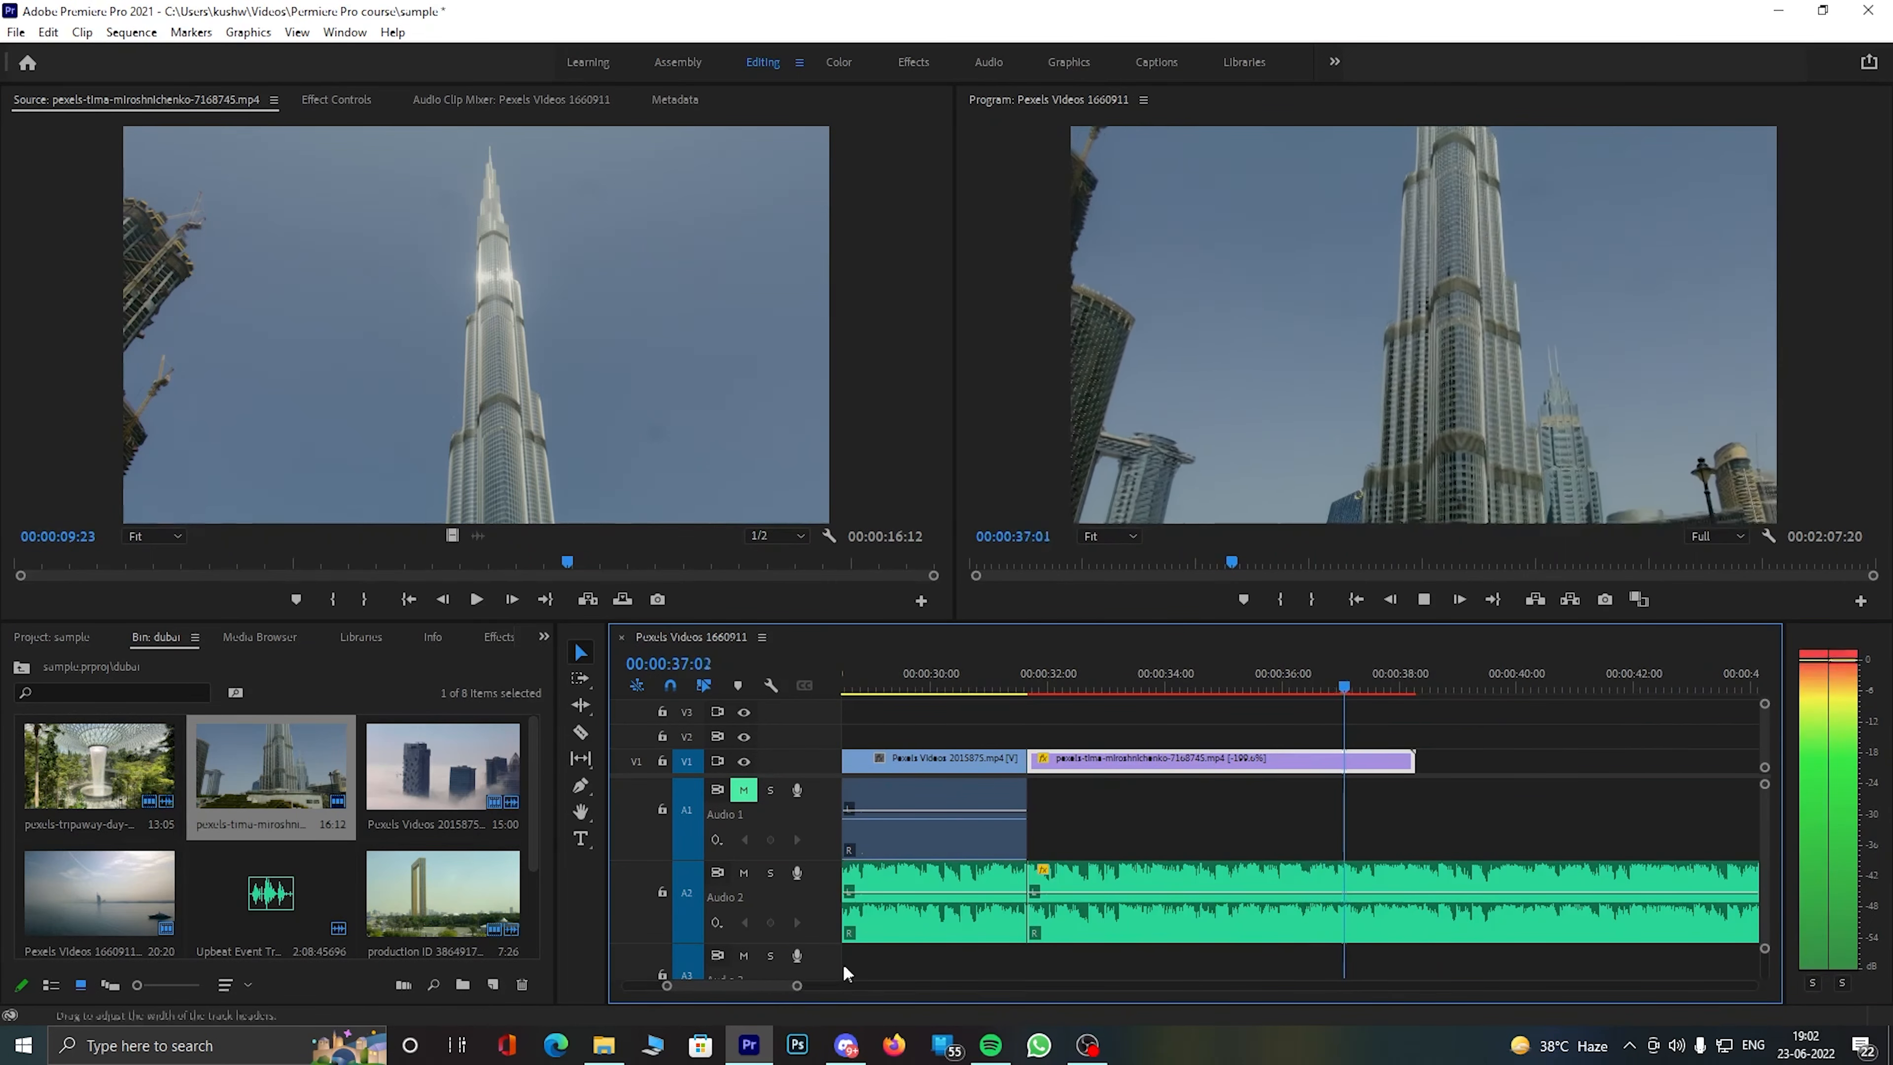
{"action": "key", "text": "space"}
- Find the music beat just before the end of the skyscraper clip and split the A2 music there
{"action": "left_click_drag", "start_coordinate": [1413, 692], "coordinate": [1220, 689]}
{"action": "key", "text": "space"}
{"action": "key", "text": "equal"}
{"action": "left_click", "coordinate": [1312, 695]}
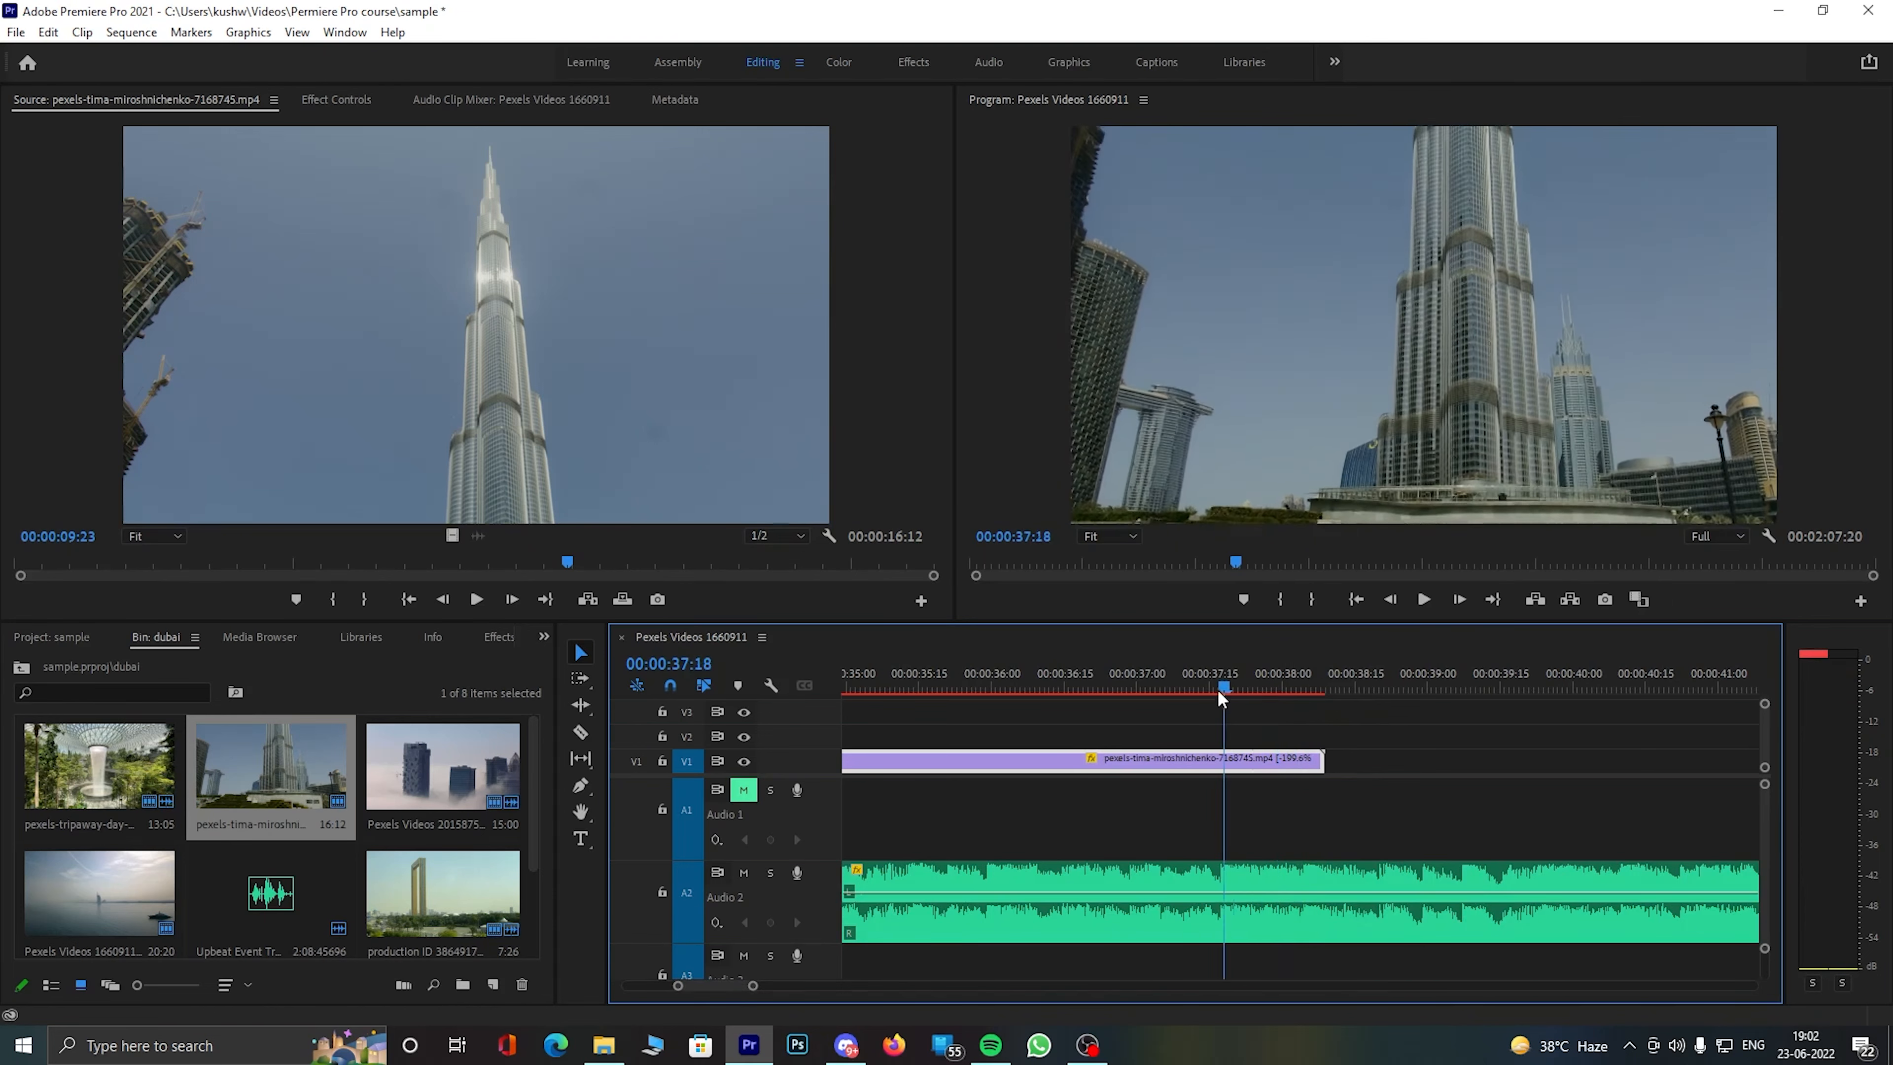
{"action": "key", "text": "space"}
{"action": "left_click", "coordinate": [1304, 686]}
{"action": "key", "text": "c"}
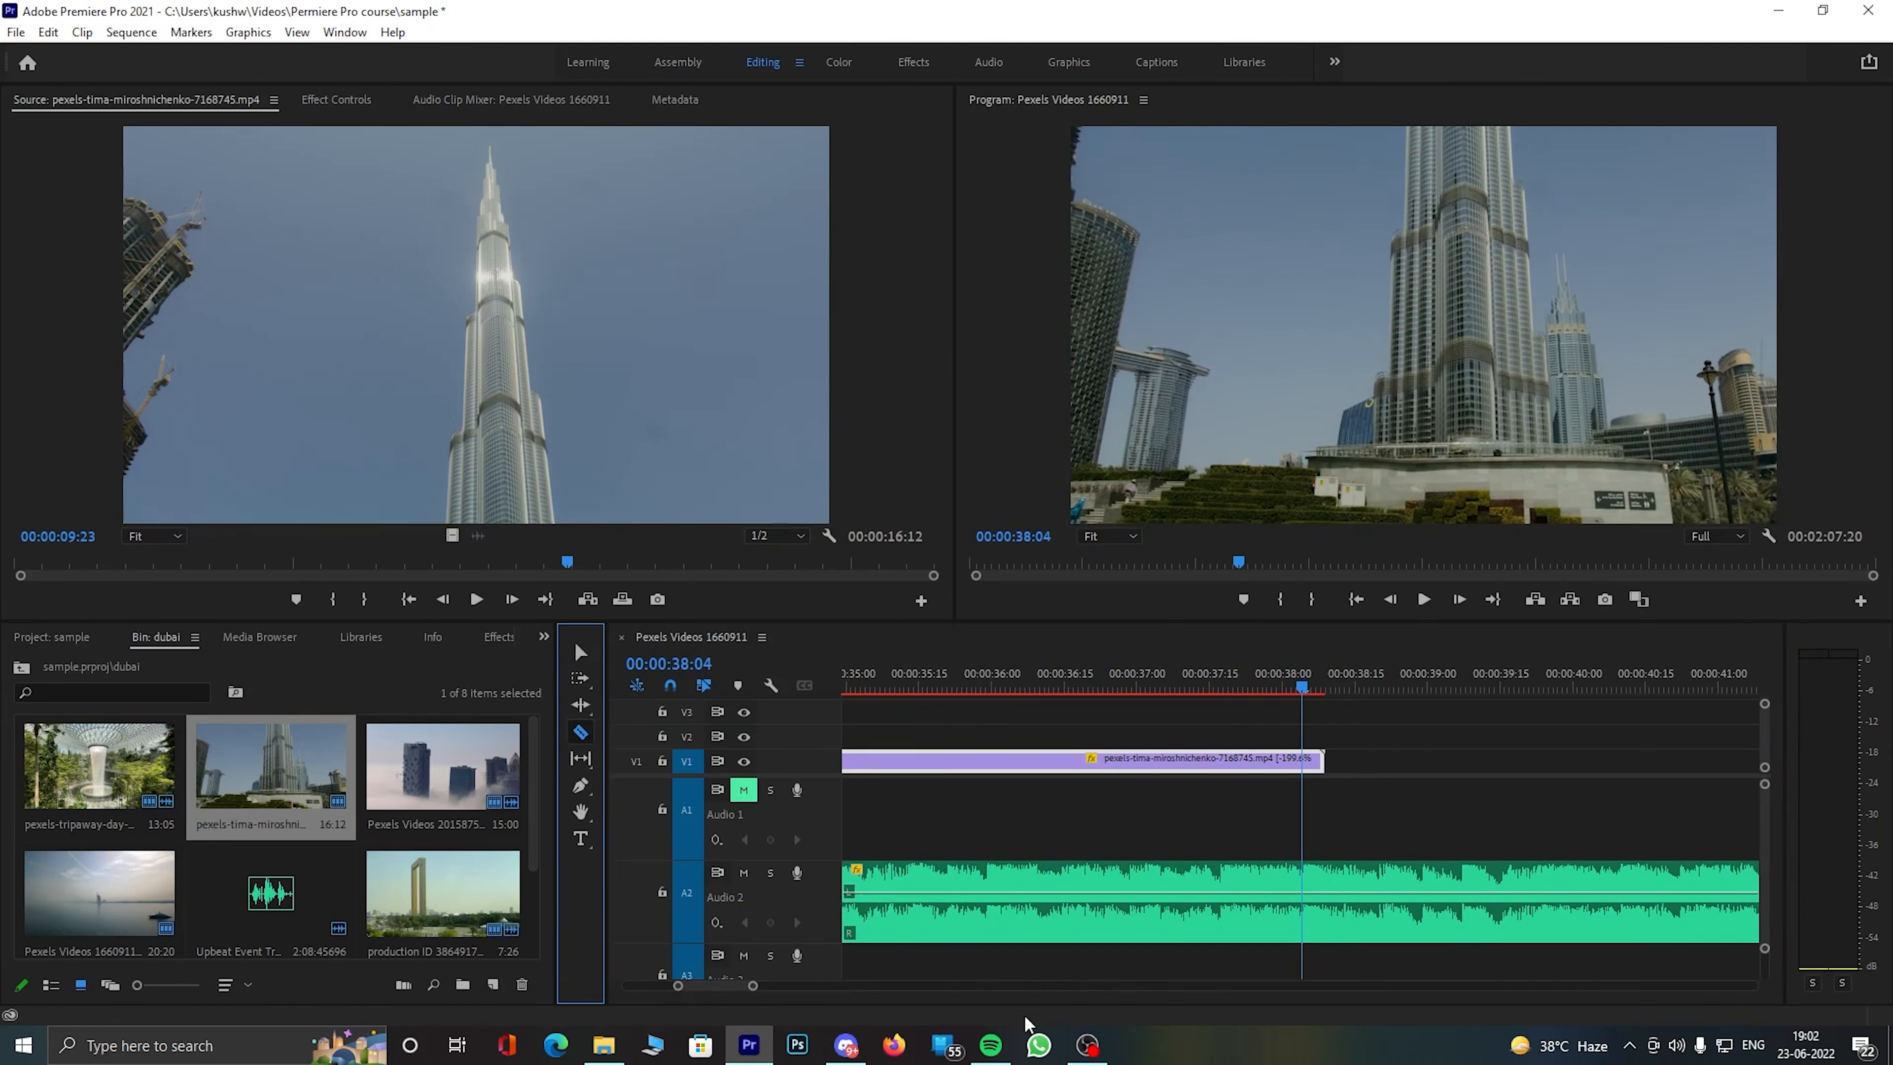
{"action": "left_click_drag", "start_coordinate": [752, 985], "coordinate": [707, 986]}
{"action": "key", "text": "j"}
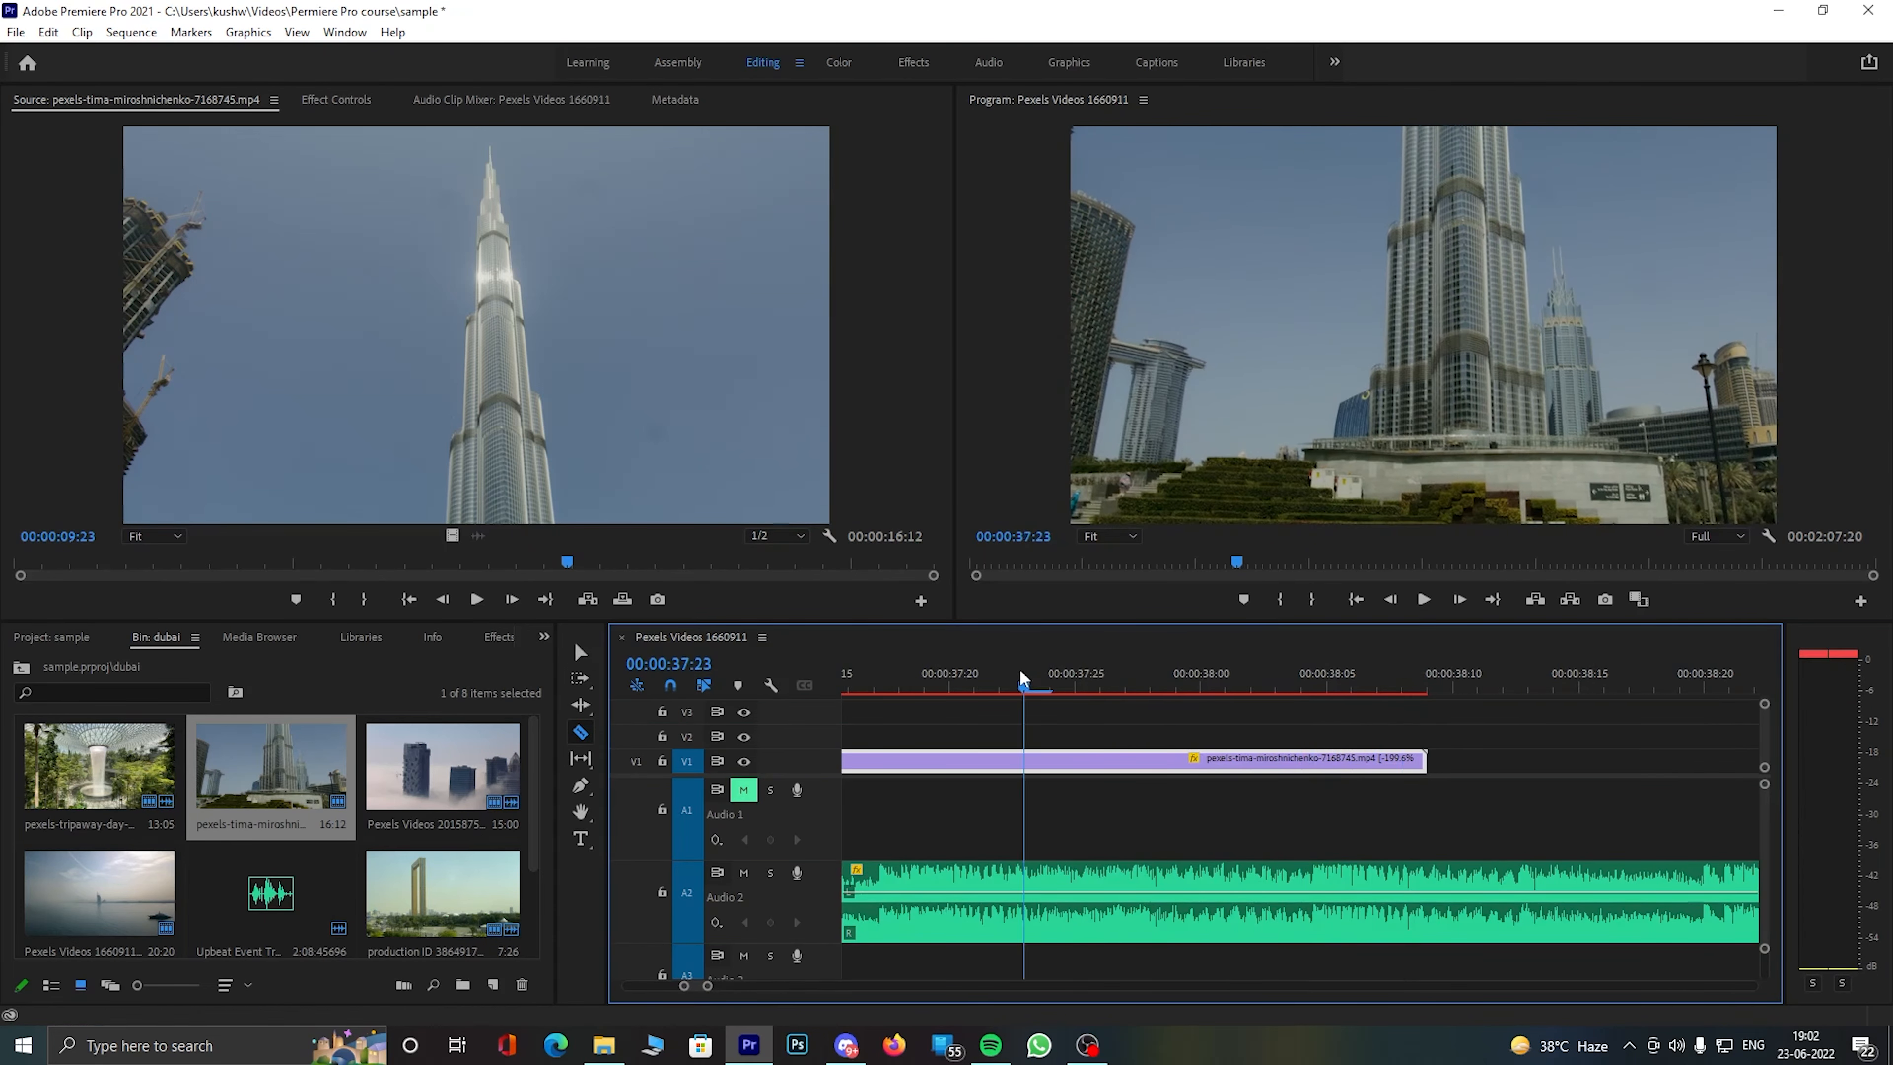
{"action": "left_click", "coordinate": [1057, 686]}
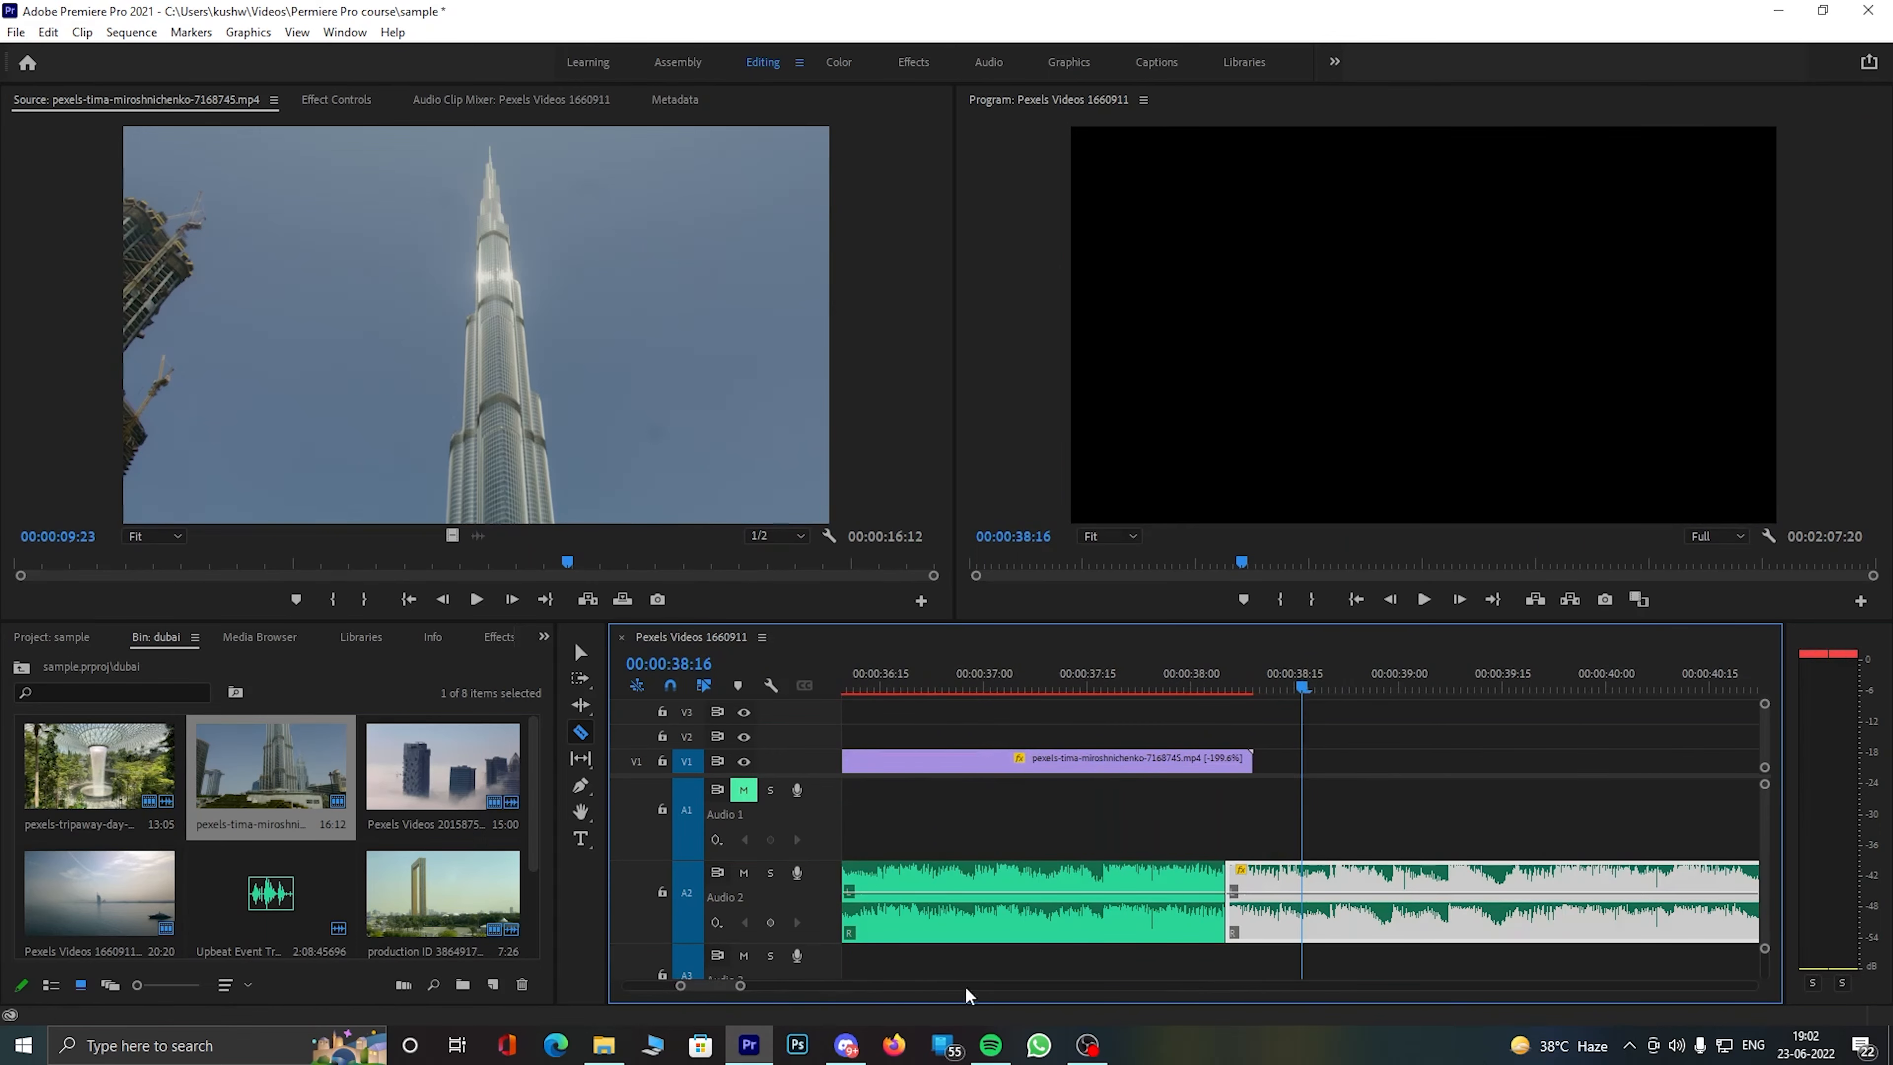
{"action": "left_click", "coordinate": [580, 653]}
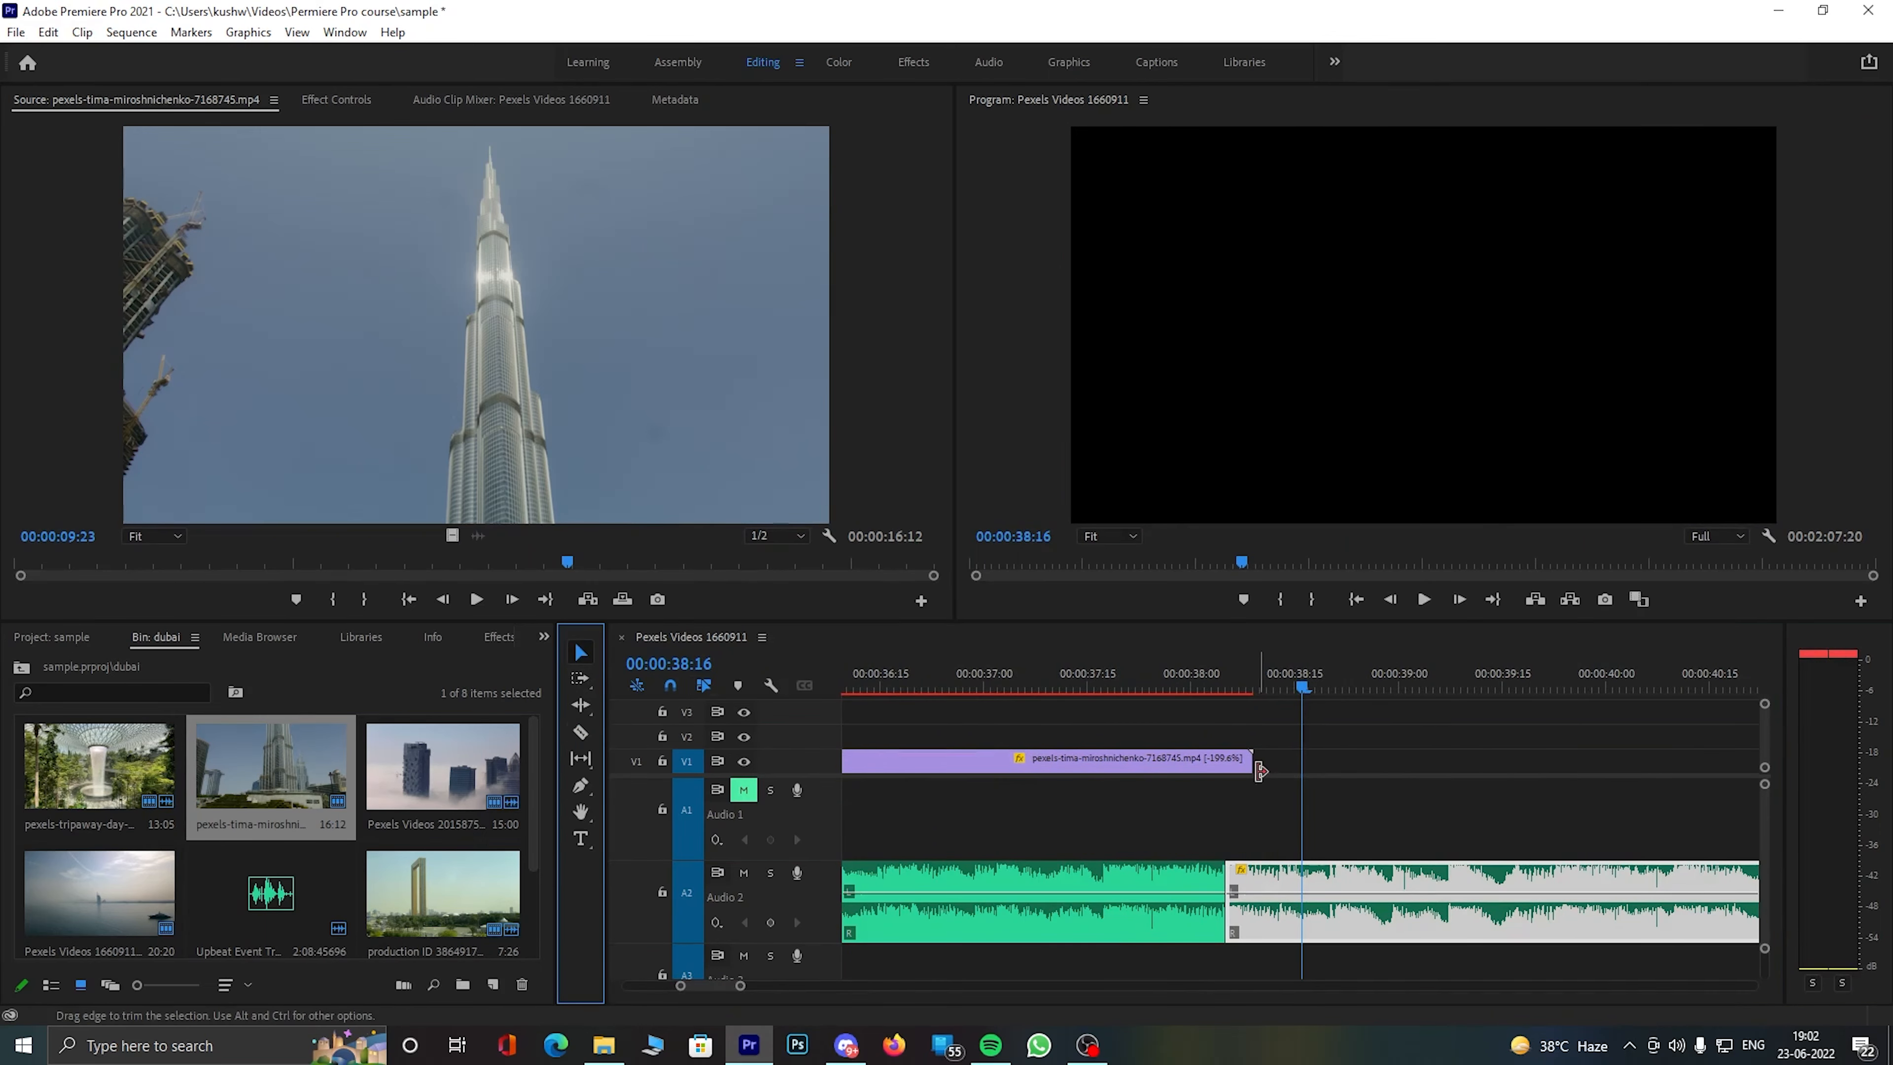
- Trim the end of the skyscraper clip on V1 back to the music split on A2
{"action": "left_click_drag", "start_coordinate": [1252, 761], "coordinate": [1231, 768]}
{"action": "left_click", "coordinate": [1073, 770]}
{"action": "left_click", "coordinate": [1025, 682]}
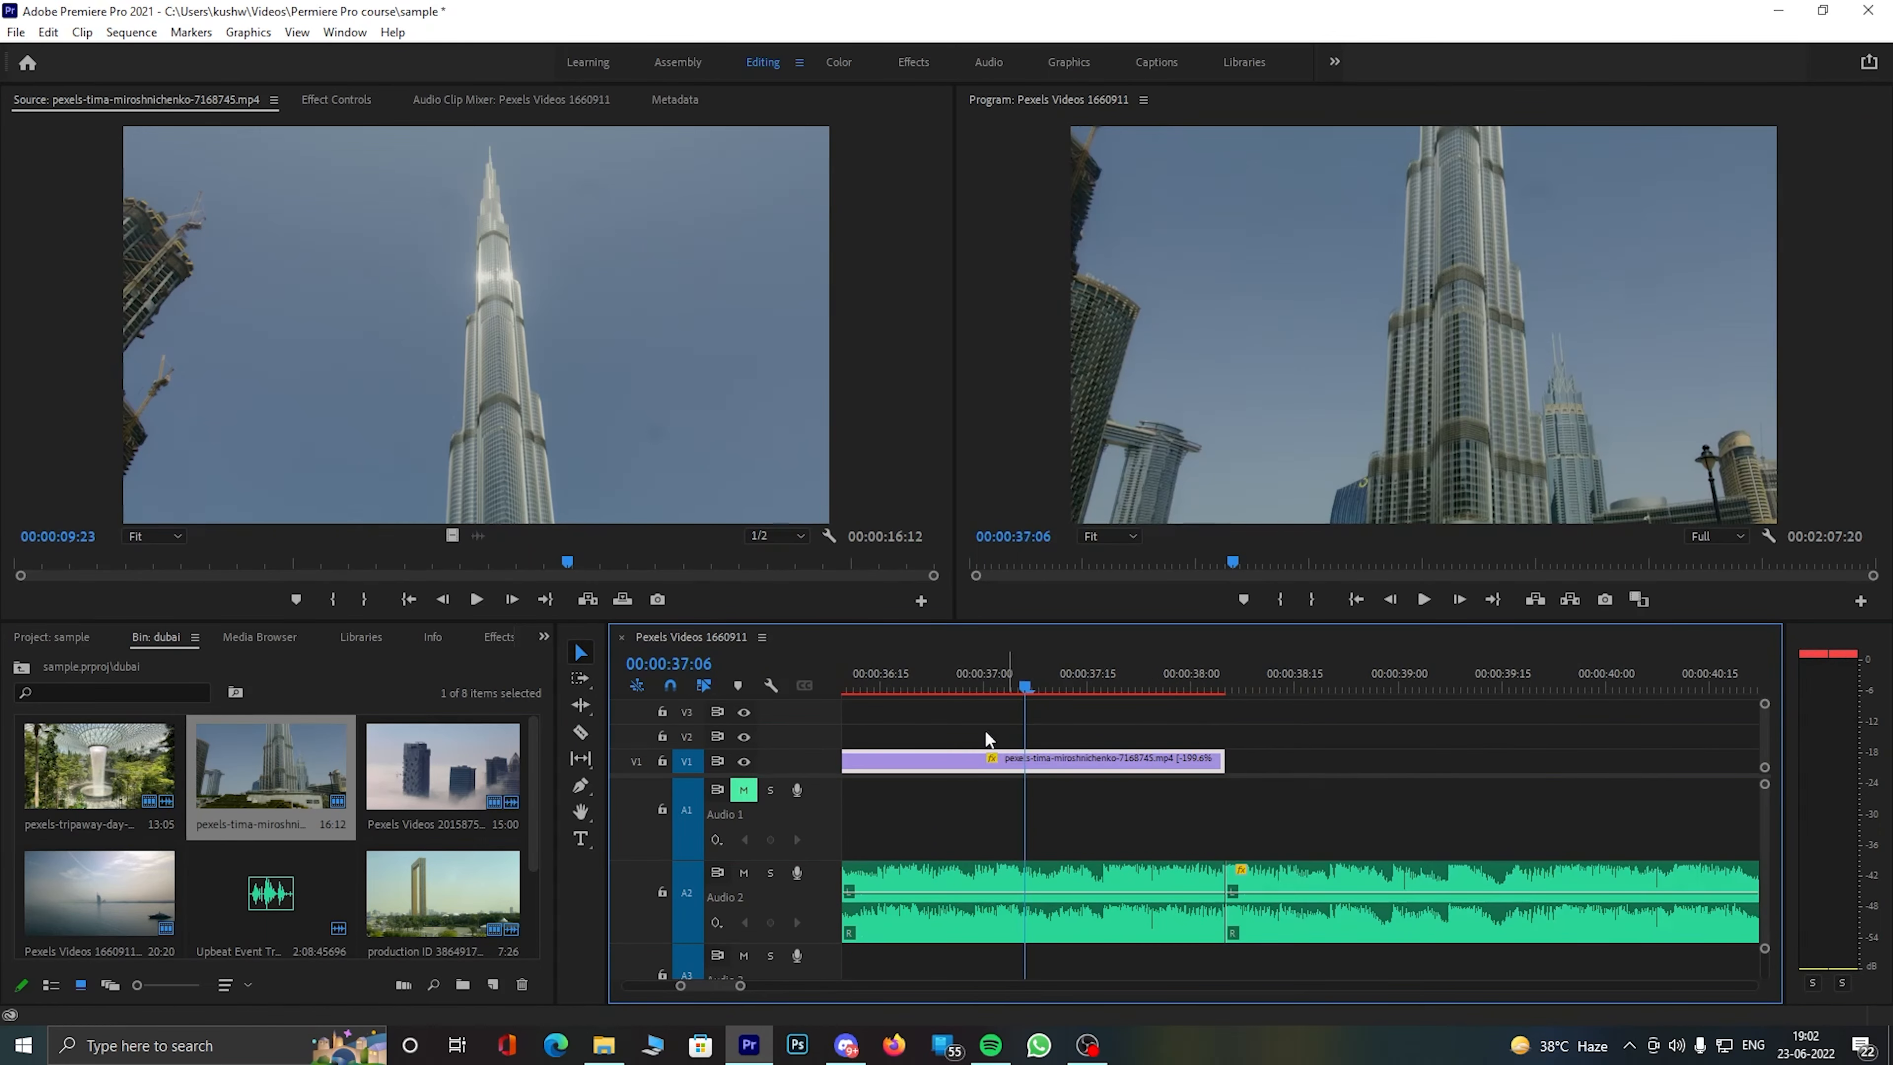
- Play parts of the sequence from the opening clip and the skyscraper clip to review the edit with the music
{"action": "left_click_drag", "start_coordinate": [738, 986], "coordinate": [1022, 995]}
{"action": "left_click_drag", "start_coordinate": [1192, 688], "coordinate": [909, 677]}
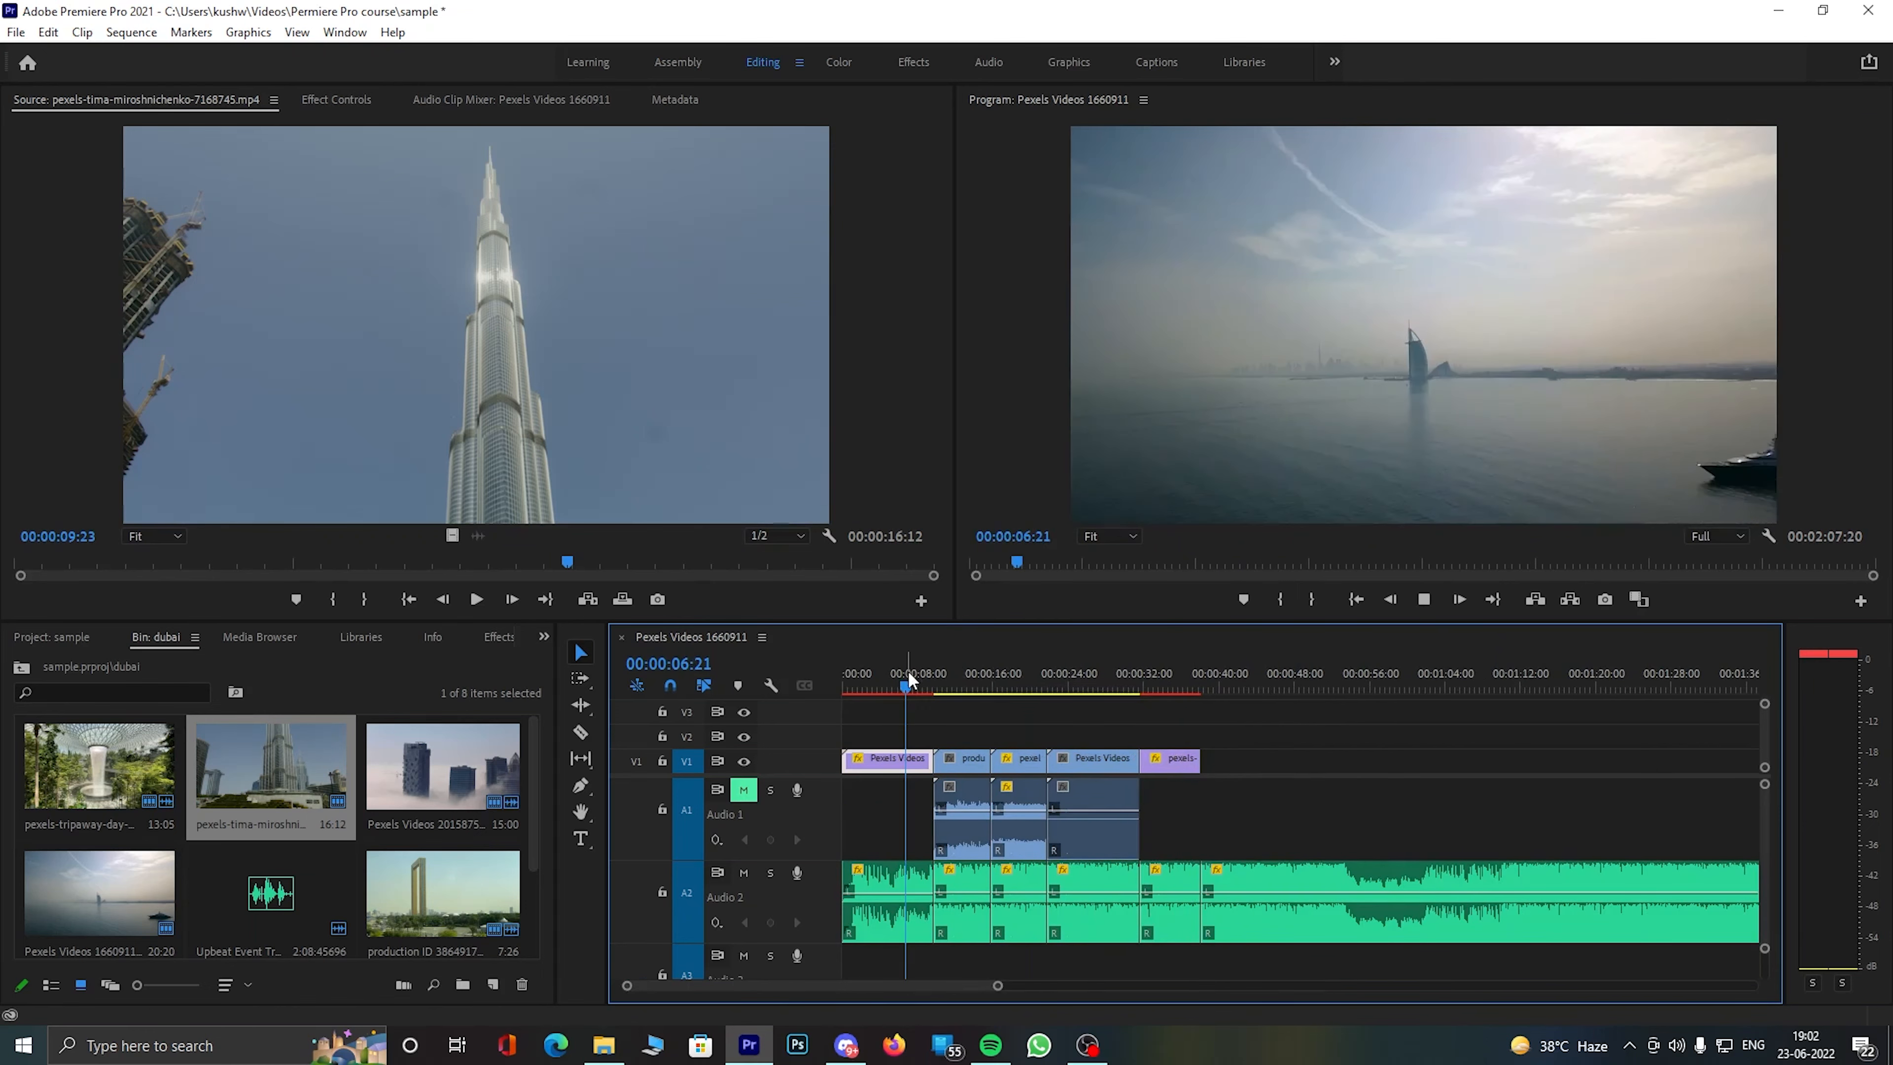
{"action": "key", "text": "space"}
{"action": "left_click", "coordinate": [1162, 680]}
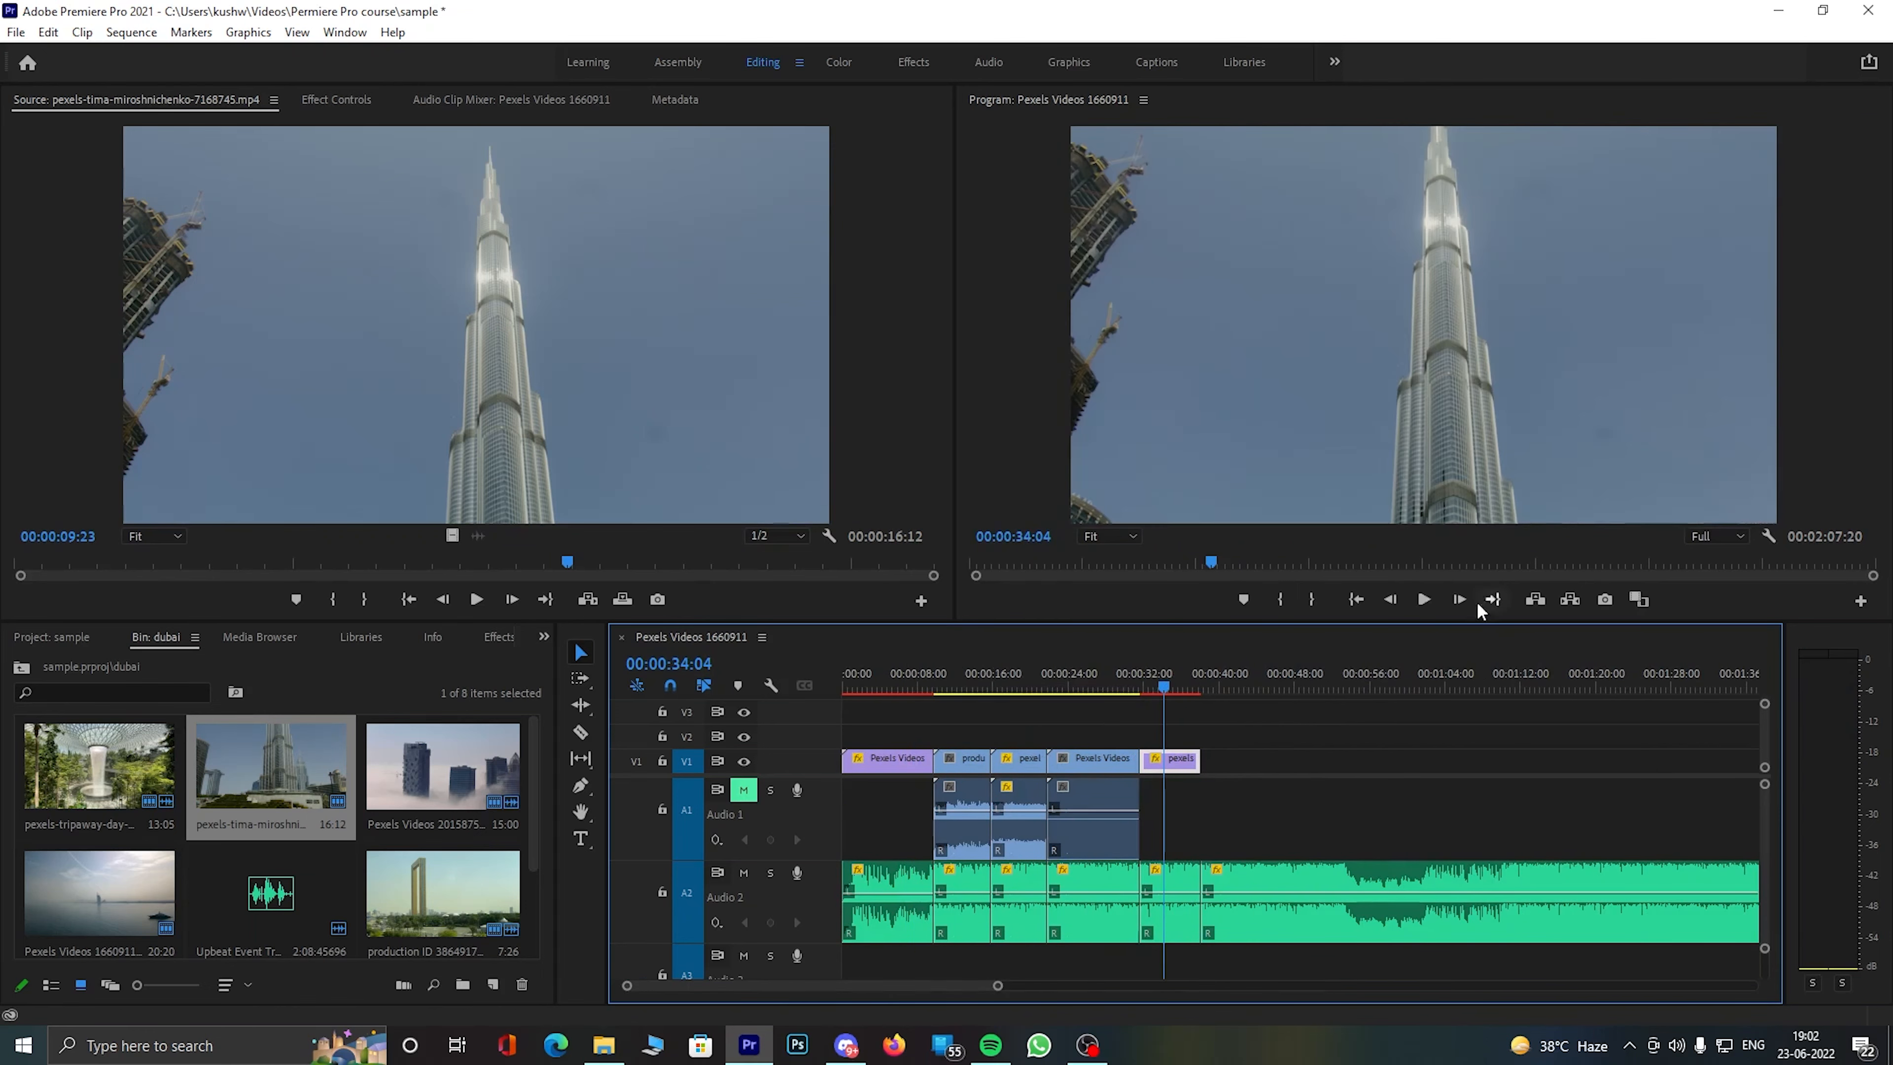
{"action": "left_click", "coordinate": [1423, 600]}
{"action": "left_click", "coordinate": [1425, 597]}
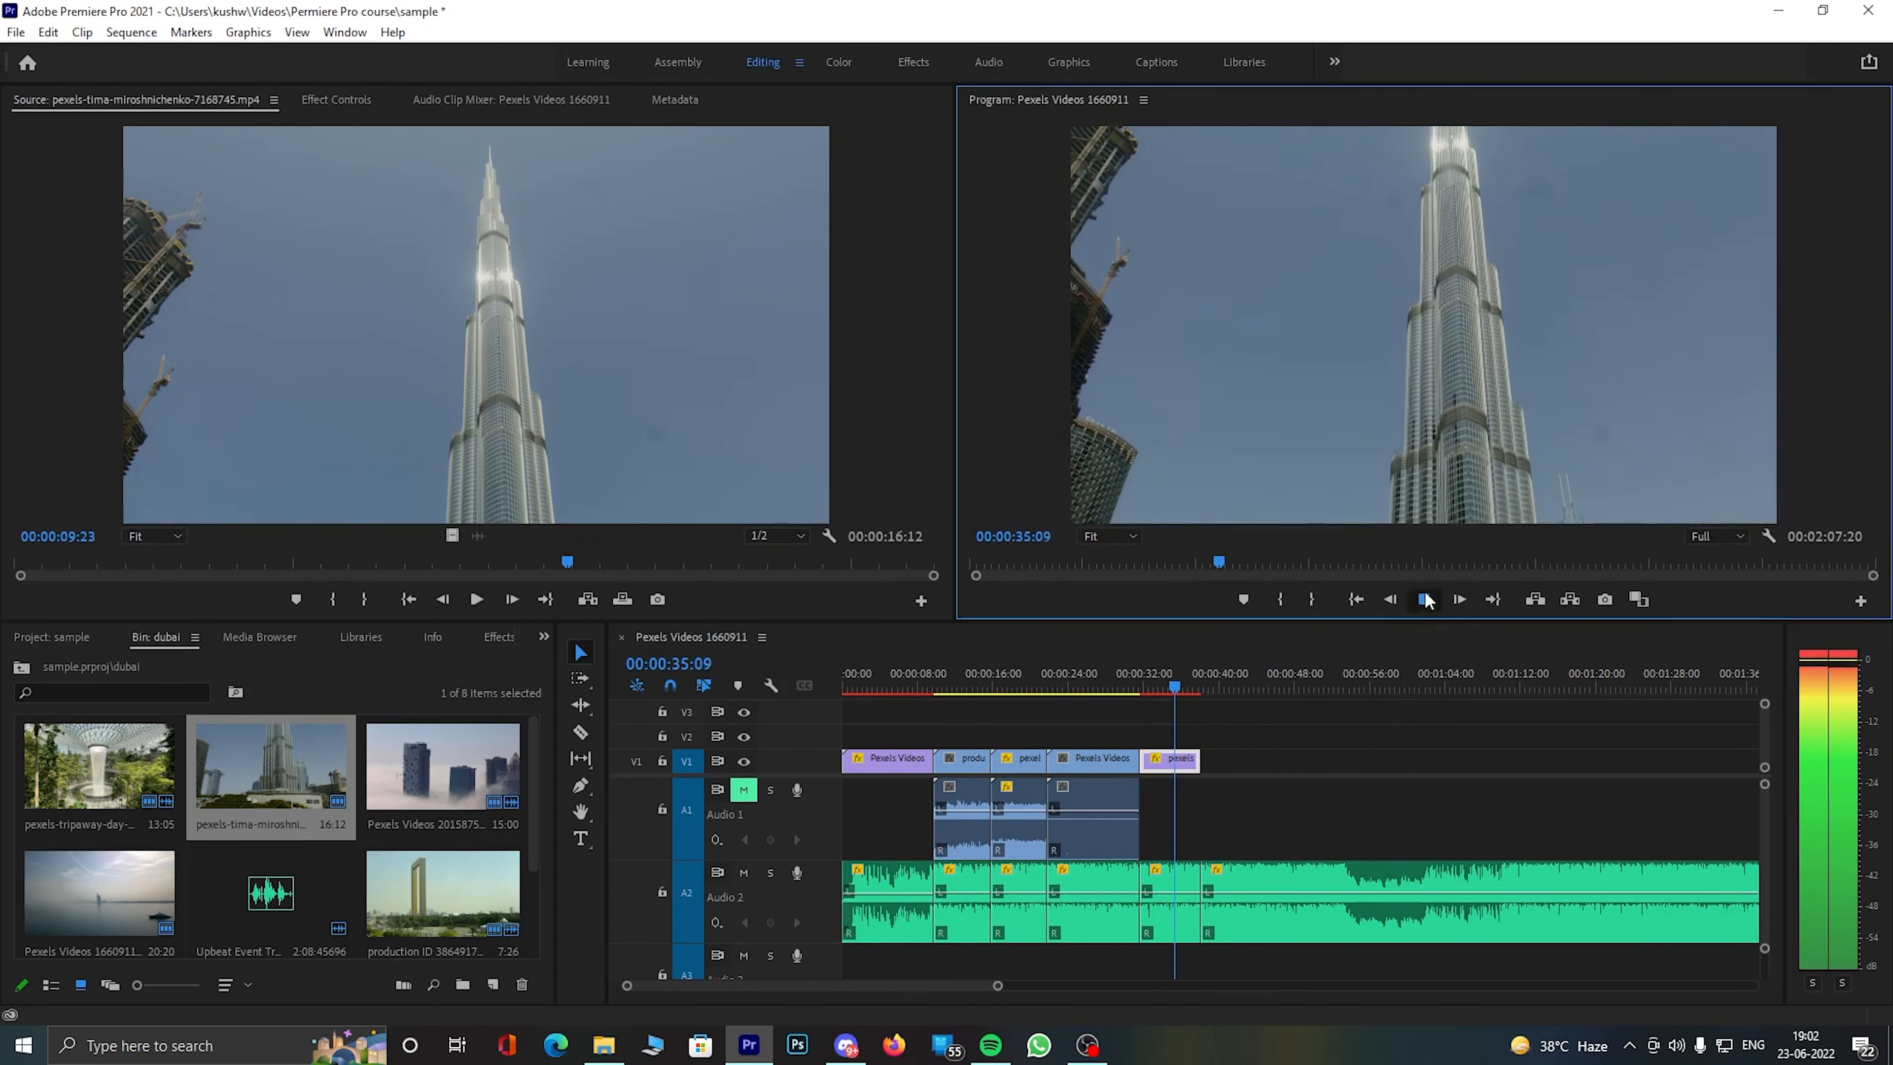
- Place the production ID 4502037.mp4 stadium clip from the dubai bin directly after the skyscraper clip on V1
{"action": "left_click", "coordinate": [132, 859]}
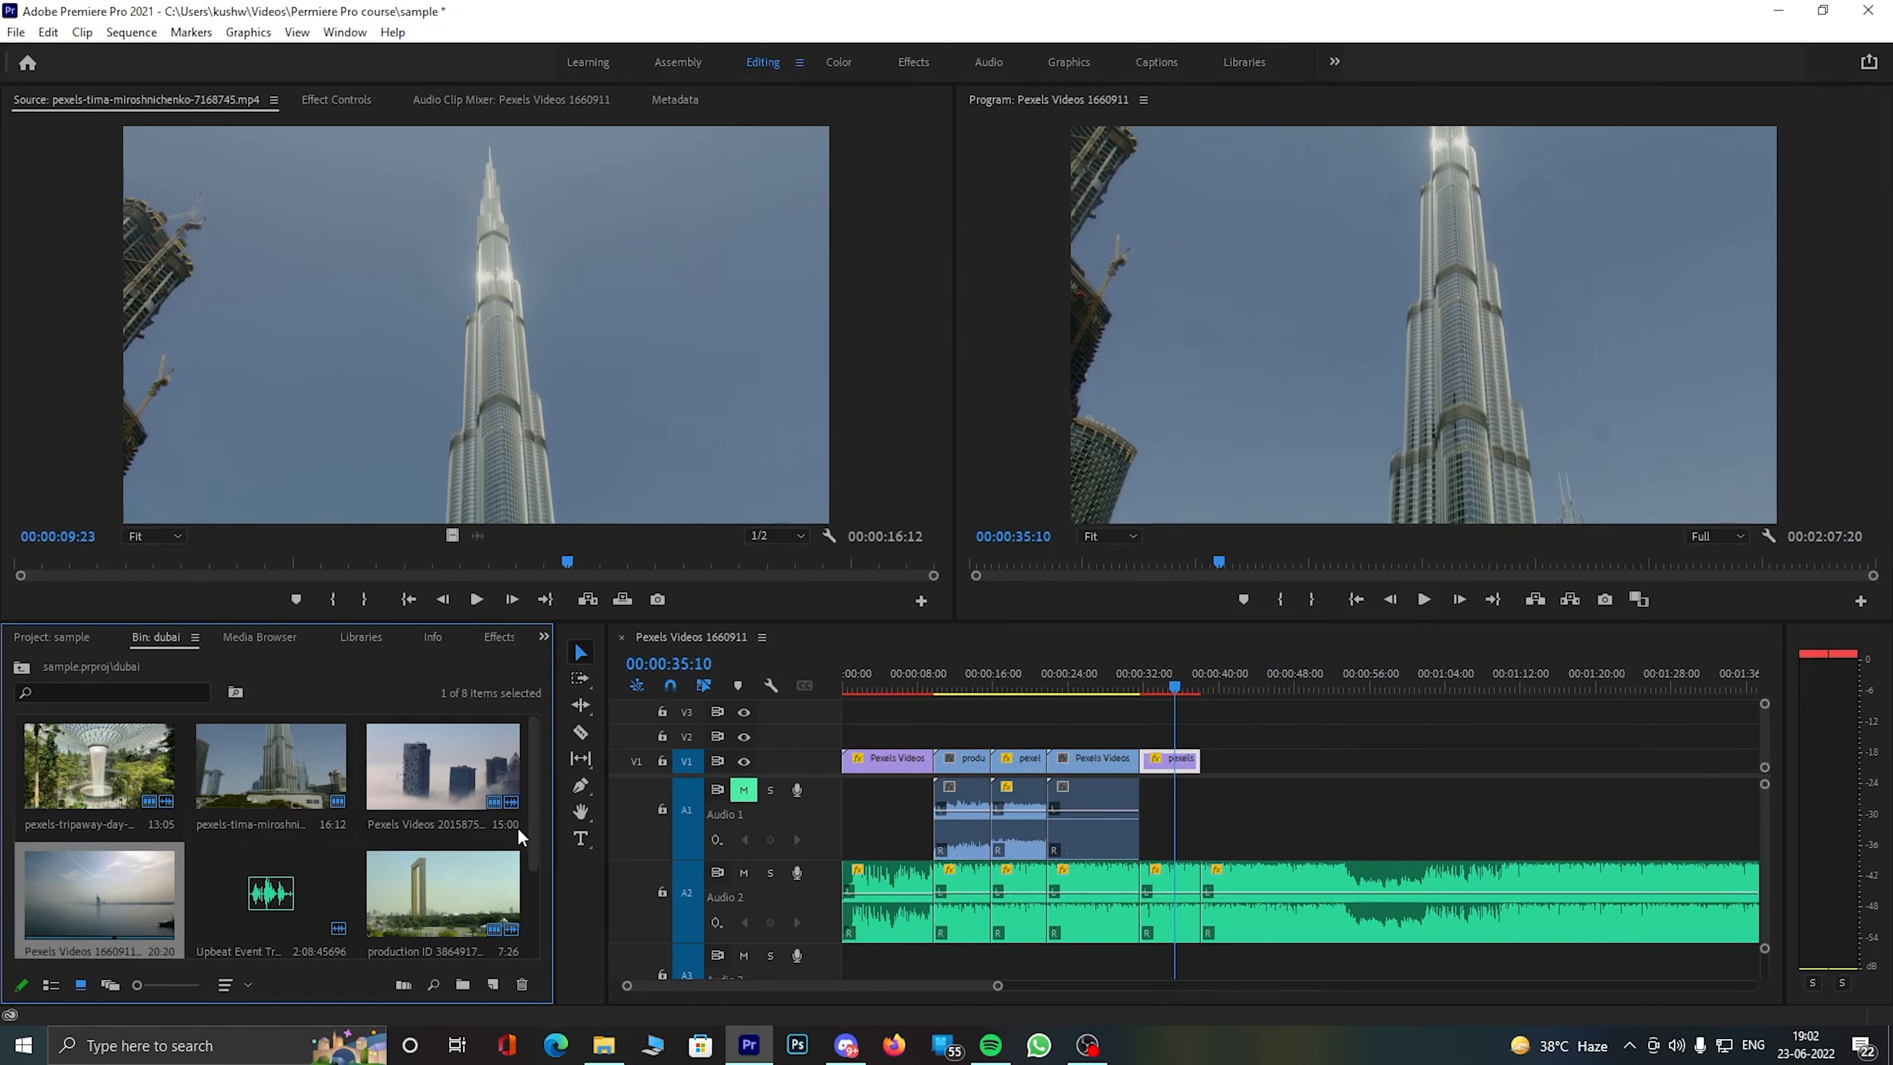
{"action": "scroll", "coordinate": [298, 857], "scroll_direction": "down", "scroll_amount": 2}
{"action": "left_click_drag", "start_coordinate": [101, 883], "coordinate": [1214, 757]}
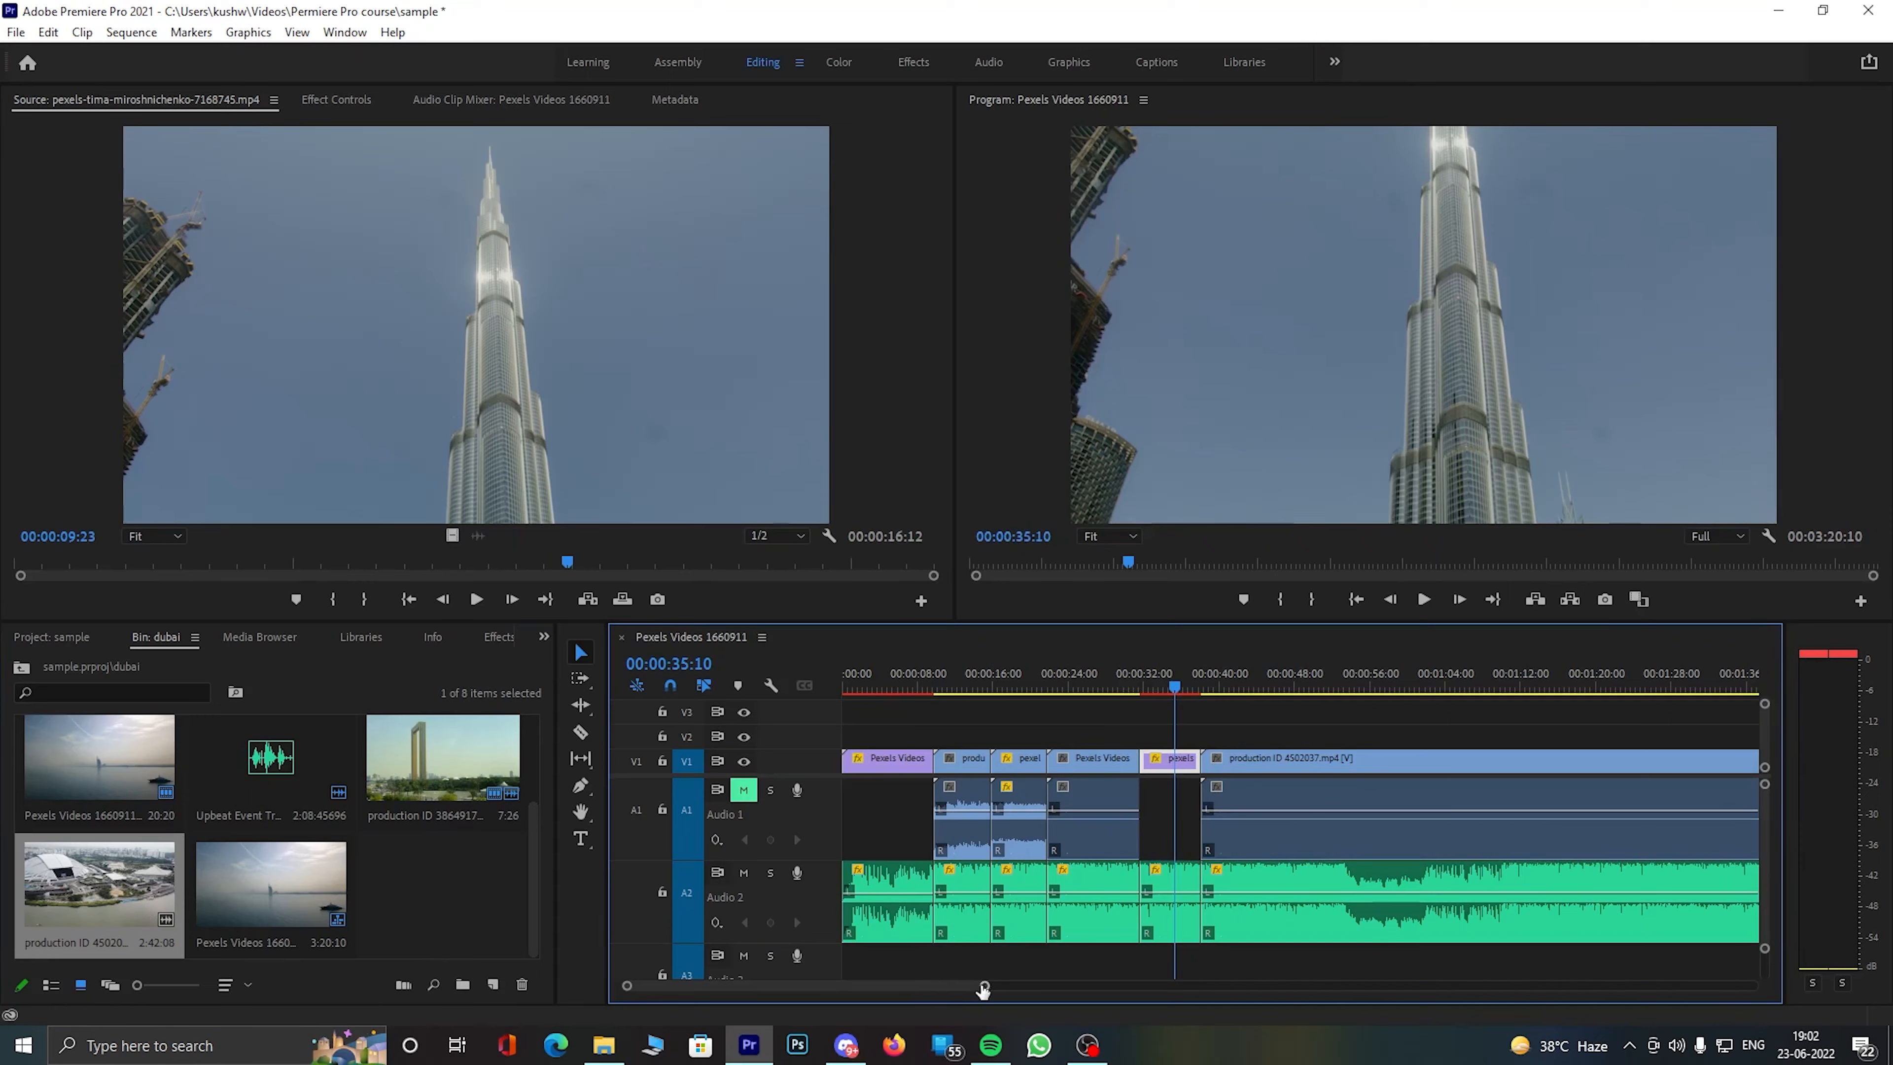
- Shorten the A2 music and the stadium clip so both end together at about 00:00:50:18
{"action": "left_click_drag", "start_coordinate": [984, 986], "coordinate": [1152, 986]}
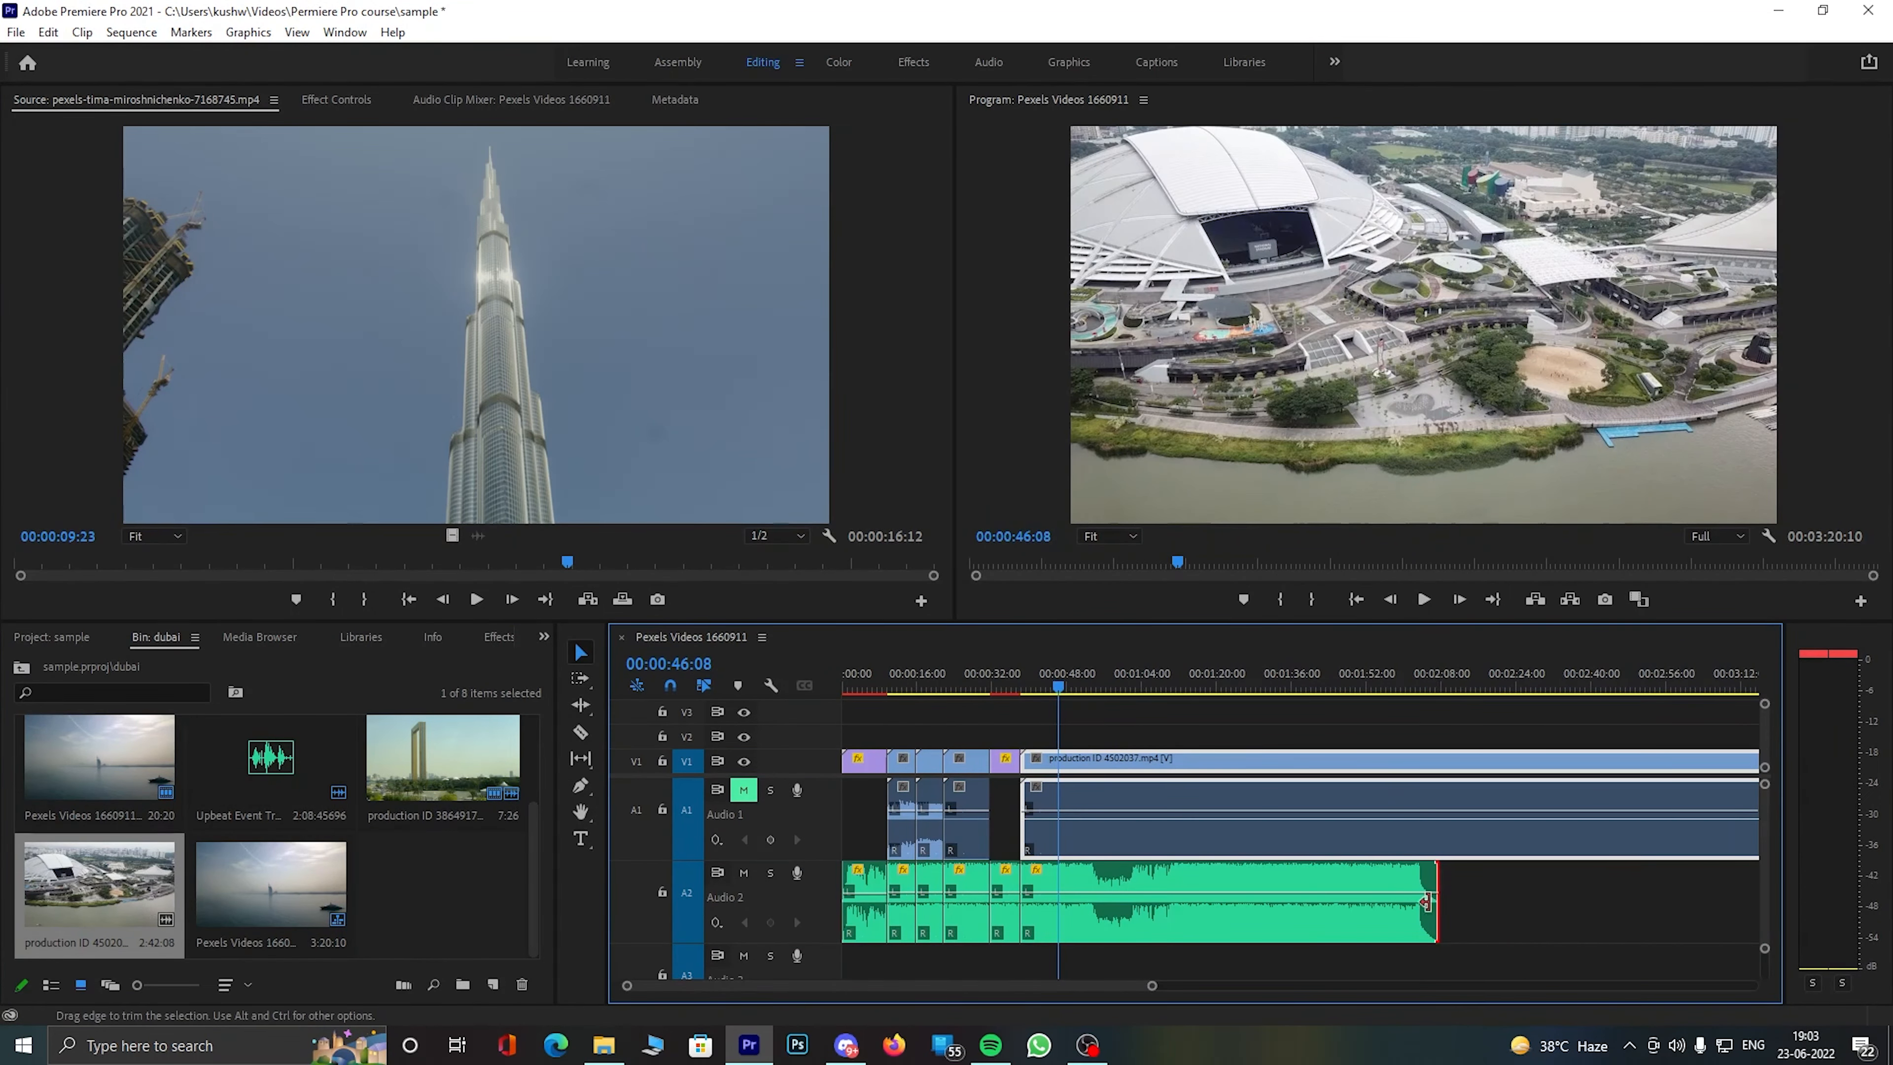
{"action": "left_click_drag", "start_coordinate": [1426, 902], "coordinate": [1077, 902]}
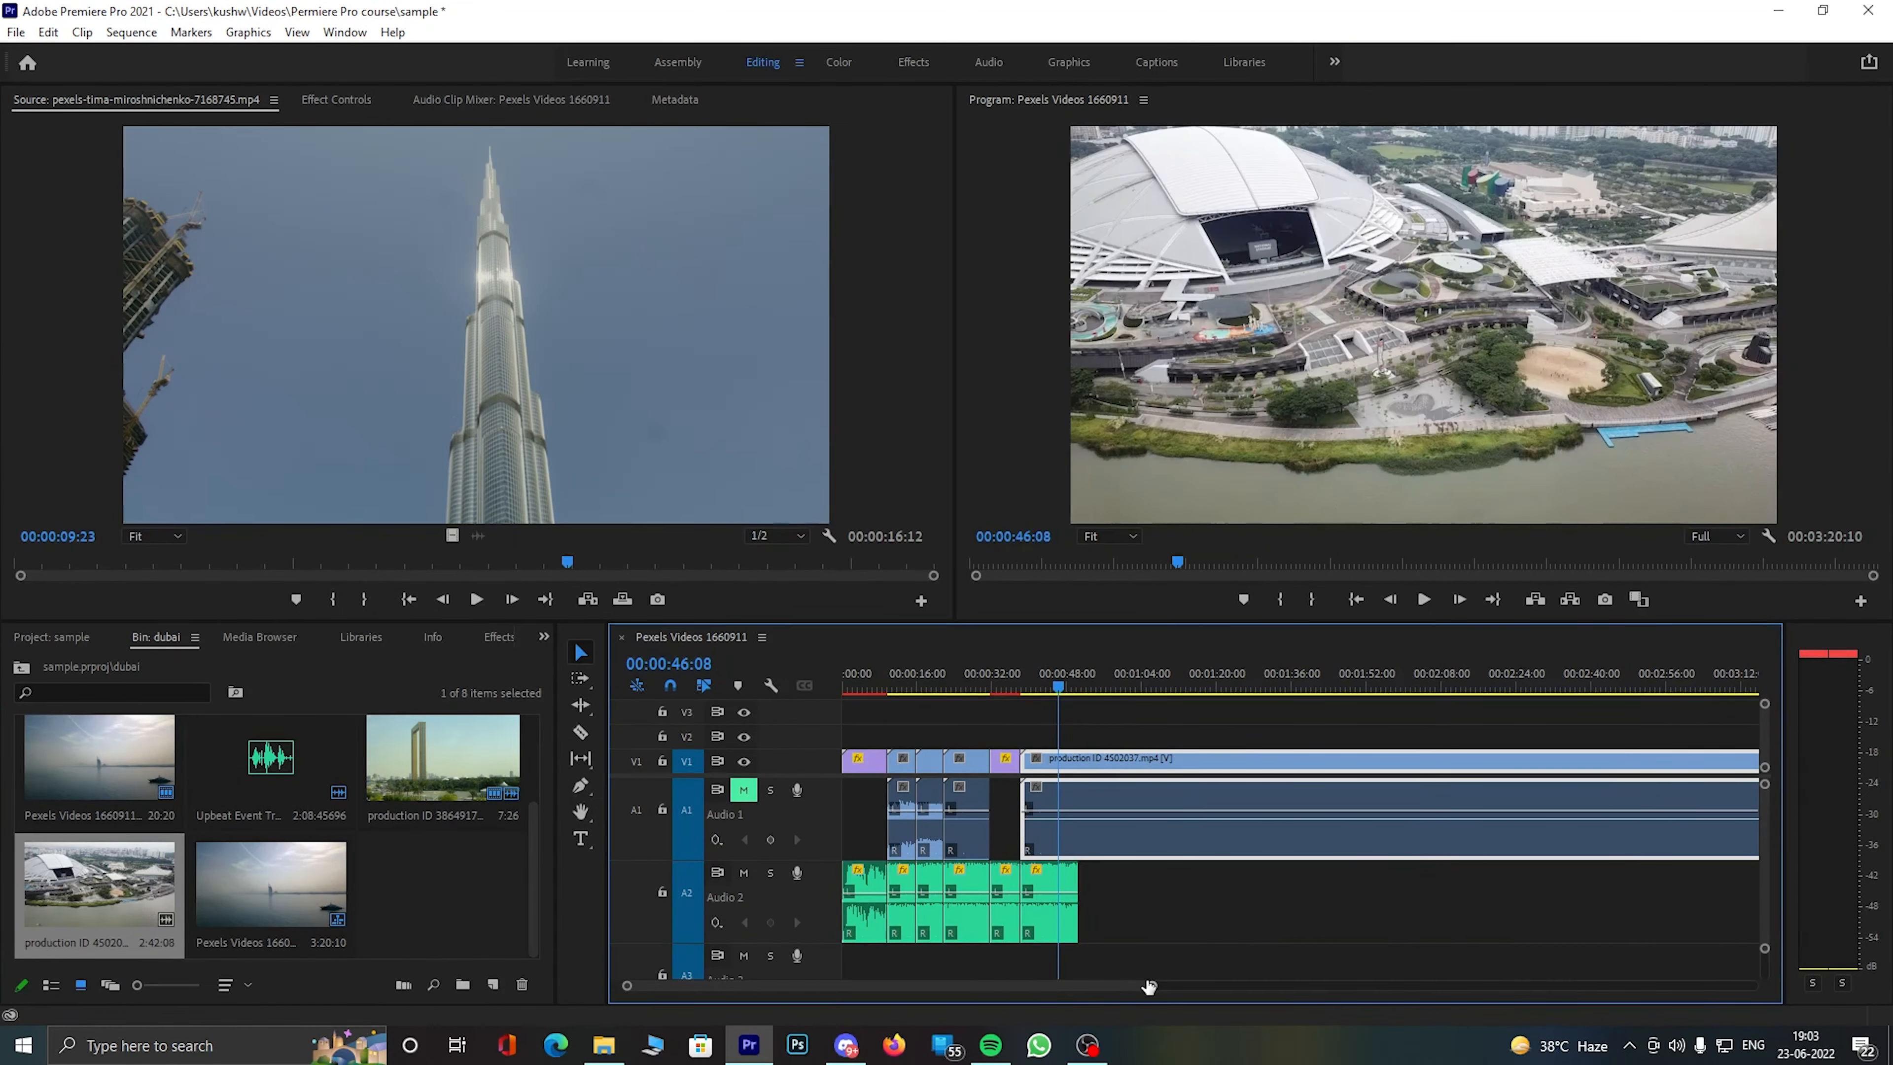
{"action": "left_click_drag", "start_coordinate": [1148, 986], "coordinate": [1205, 986]}
{"action": "left_click_drag", "start_coordinate": [1610, 846], "coordinate": [1053, 865]}
{"action": "left_click_drag", "start_coordinate": [1204, 986], "coordinate": [930, 986]}
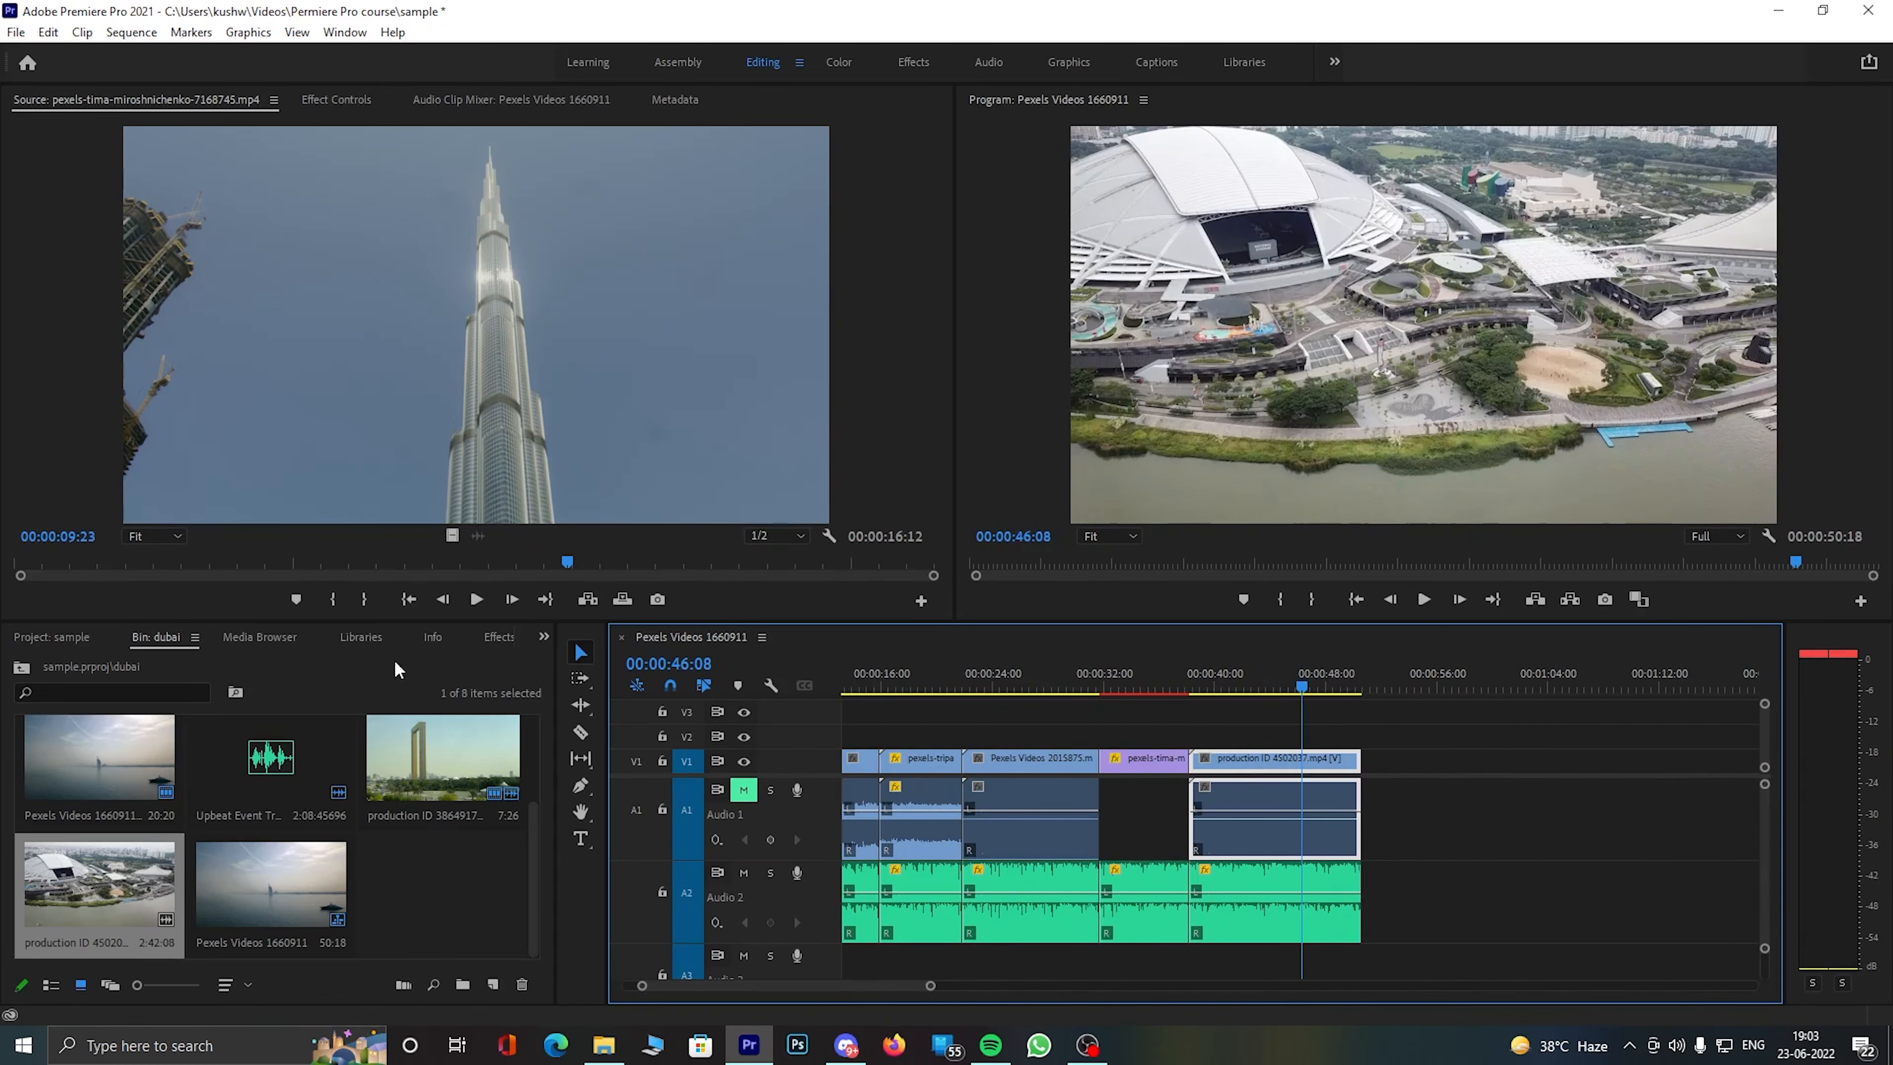
- Find the Cross Dissolve video transition and apply it to the end of the stadium clip
{"action": "left_click", "coordinate": [312, 102]}
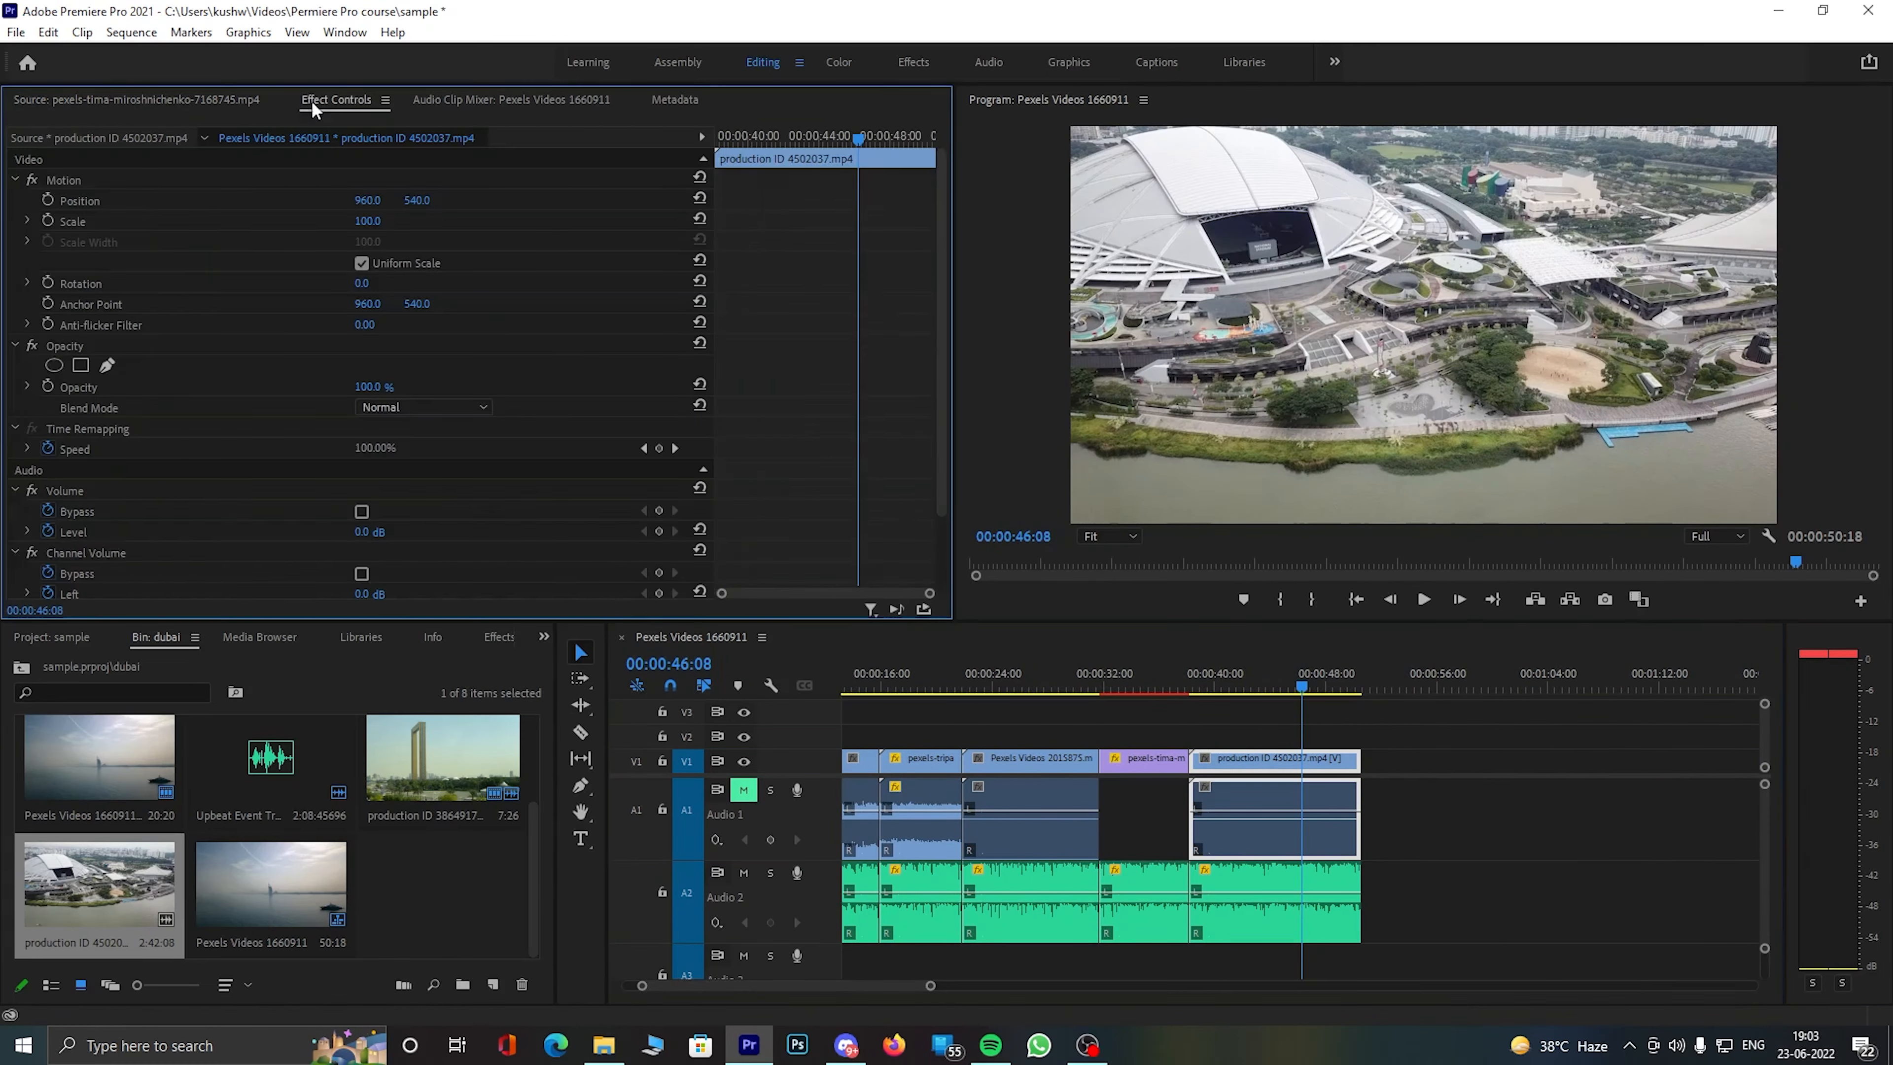
{"action": "left_click", "coordinate": [78, 387]}
{"action": "left_click", "coordinate": [498, 637]}
{"action": "left_click", "coordinate": [116, 663]}
{"action": "type", "text": "cross"}
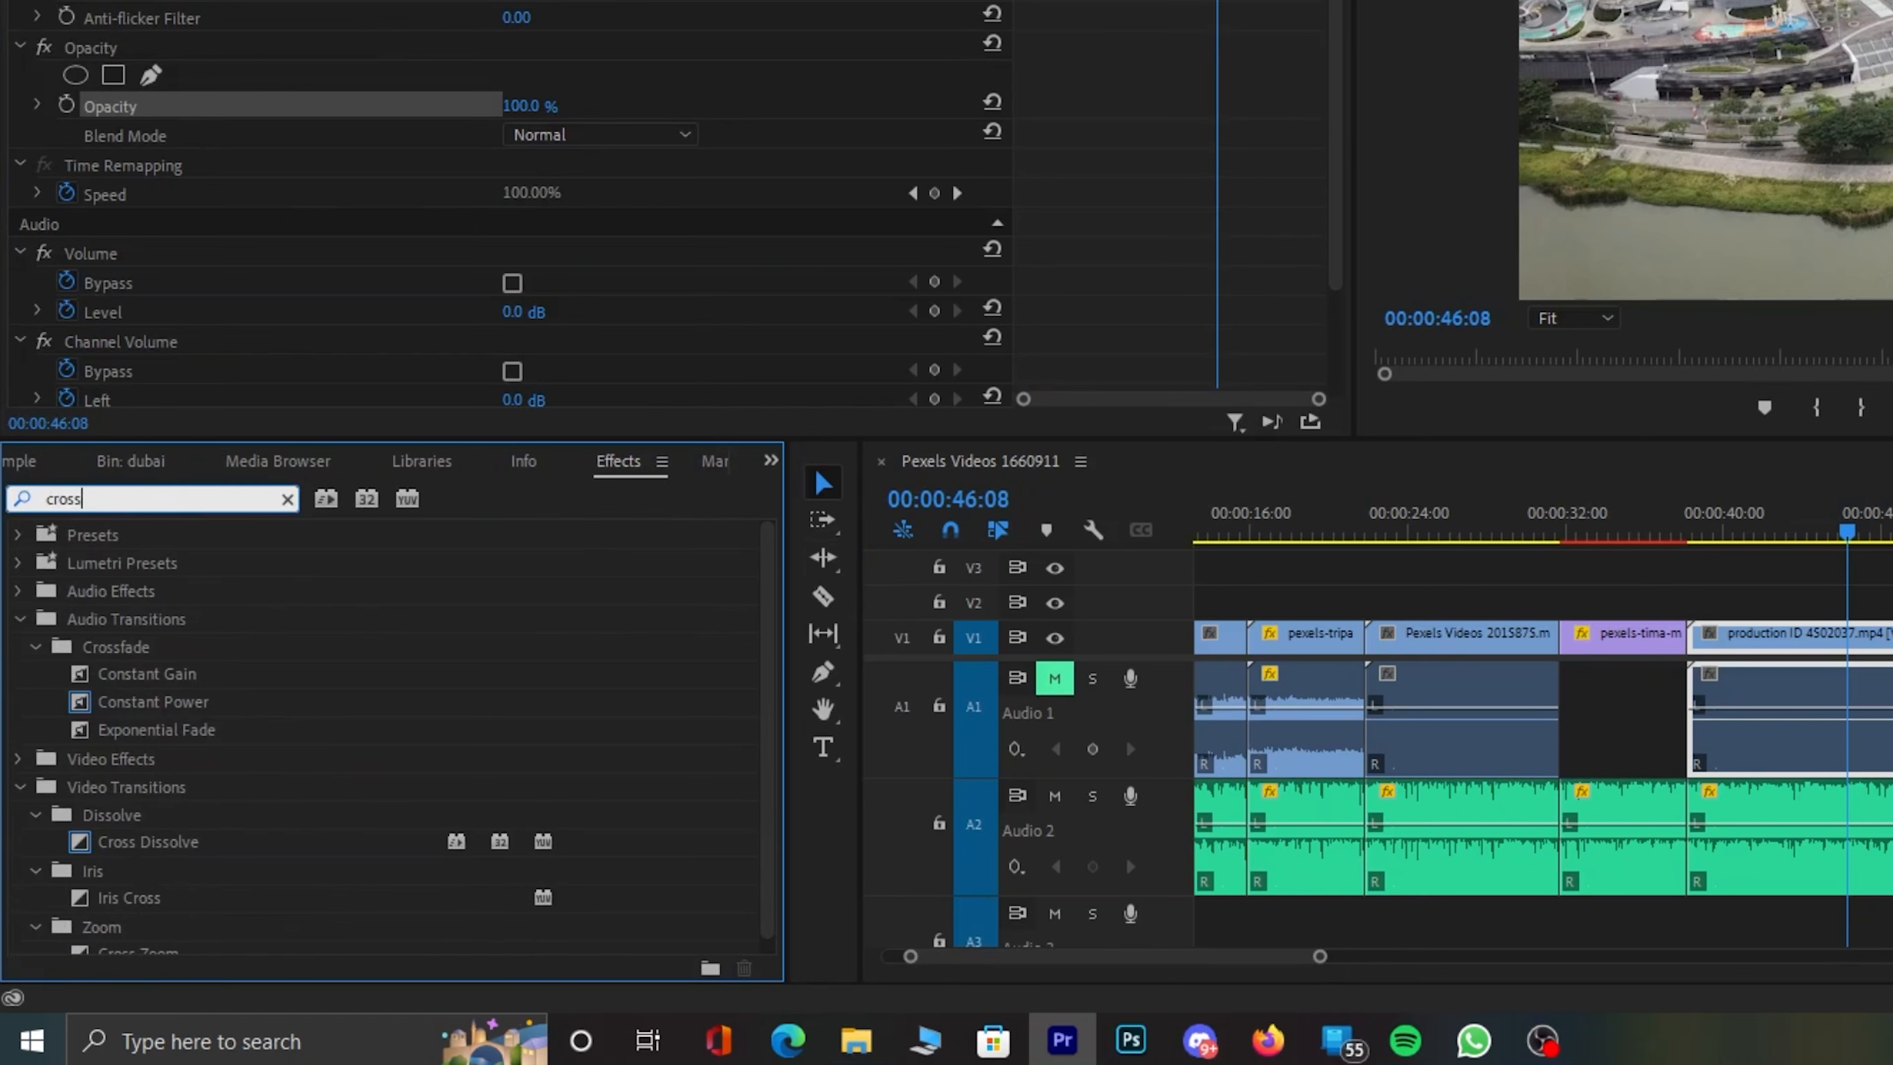
{"action": "left_click", "coordinate": [94, 848]}
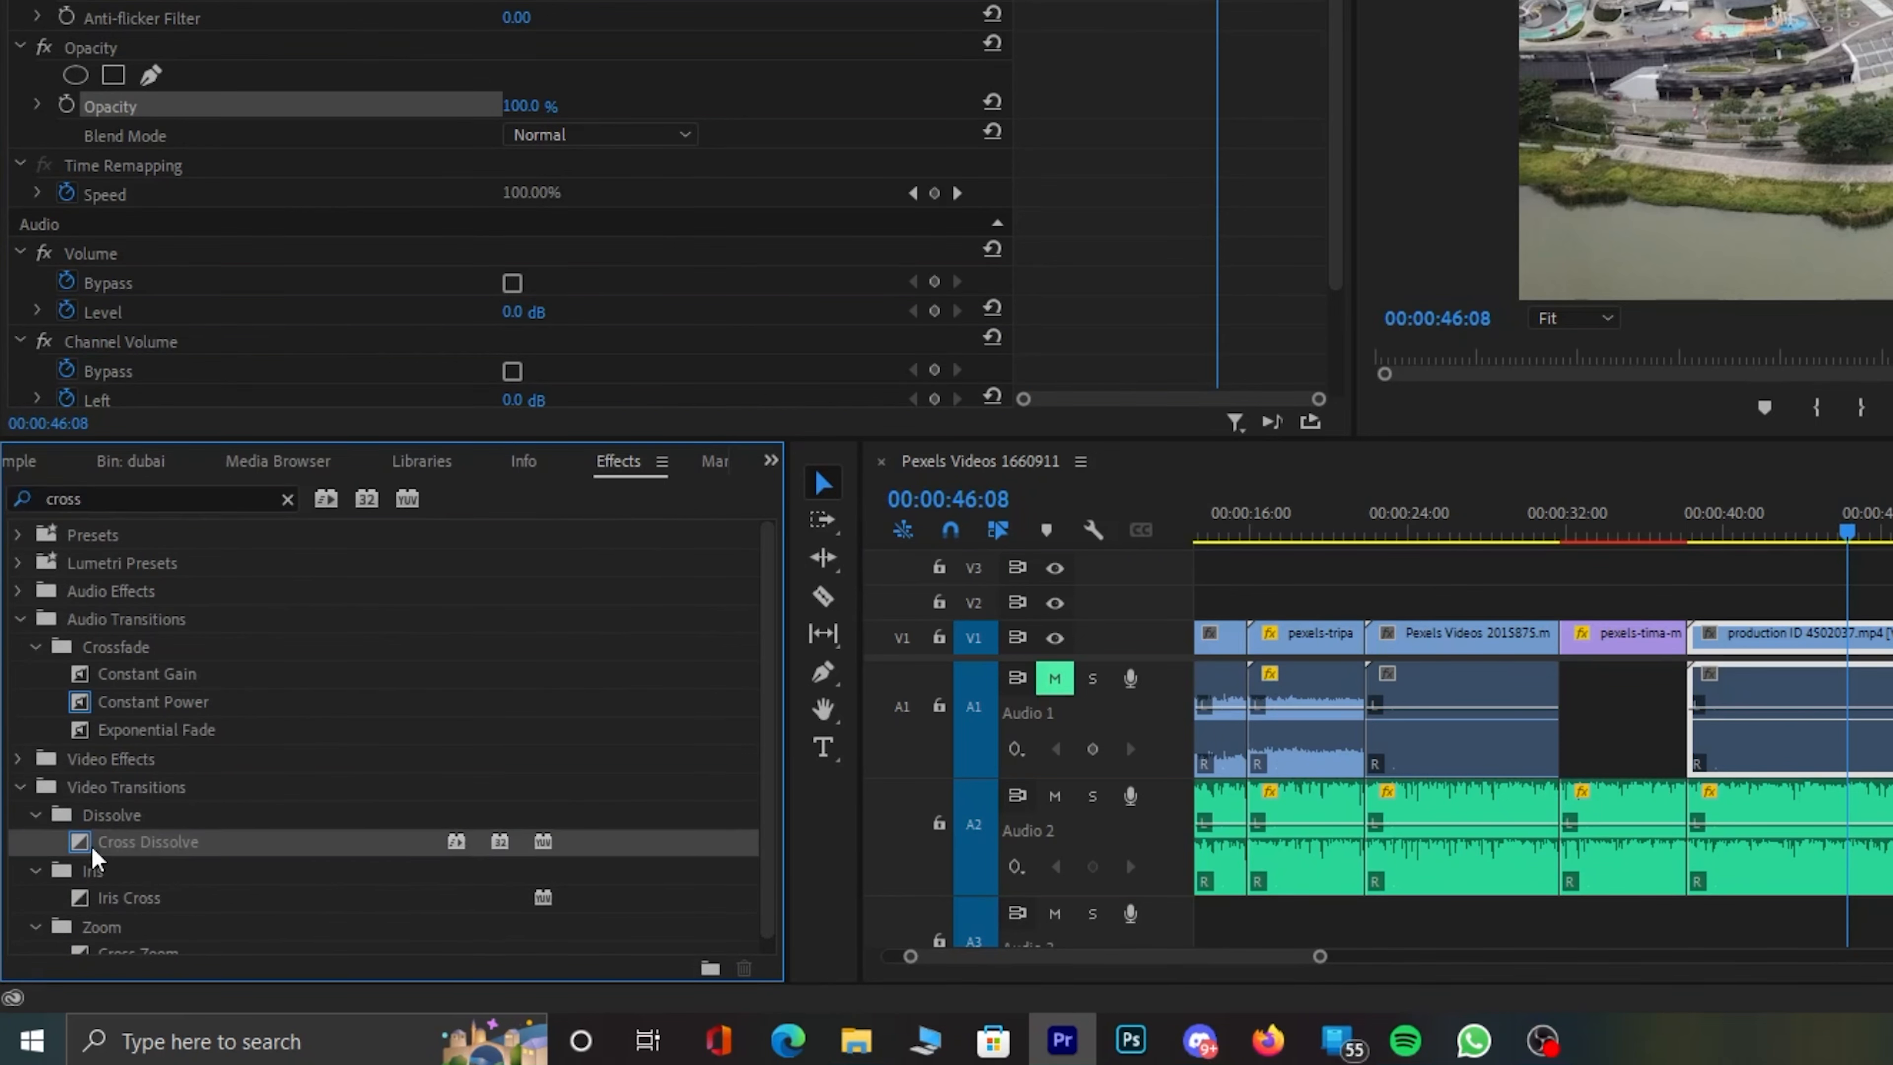
{"action": "left_click_drag", "start_coordinate": [1747, 859], "coordinate": [1892, 640]}
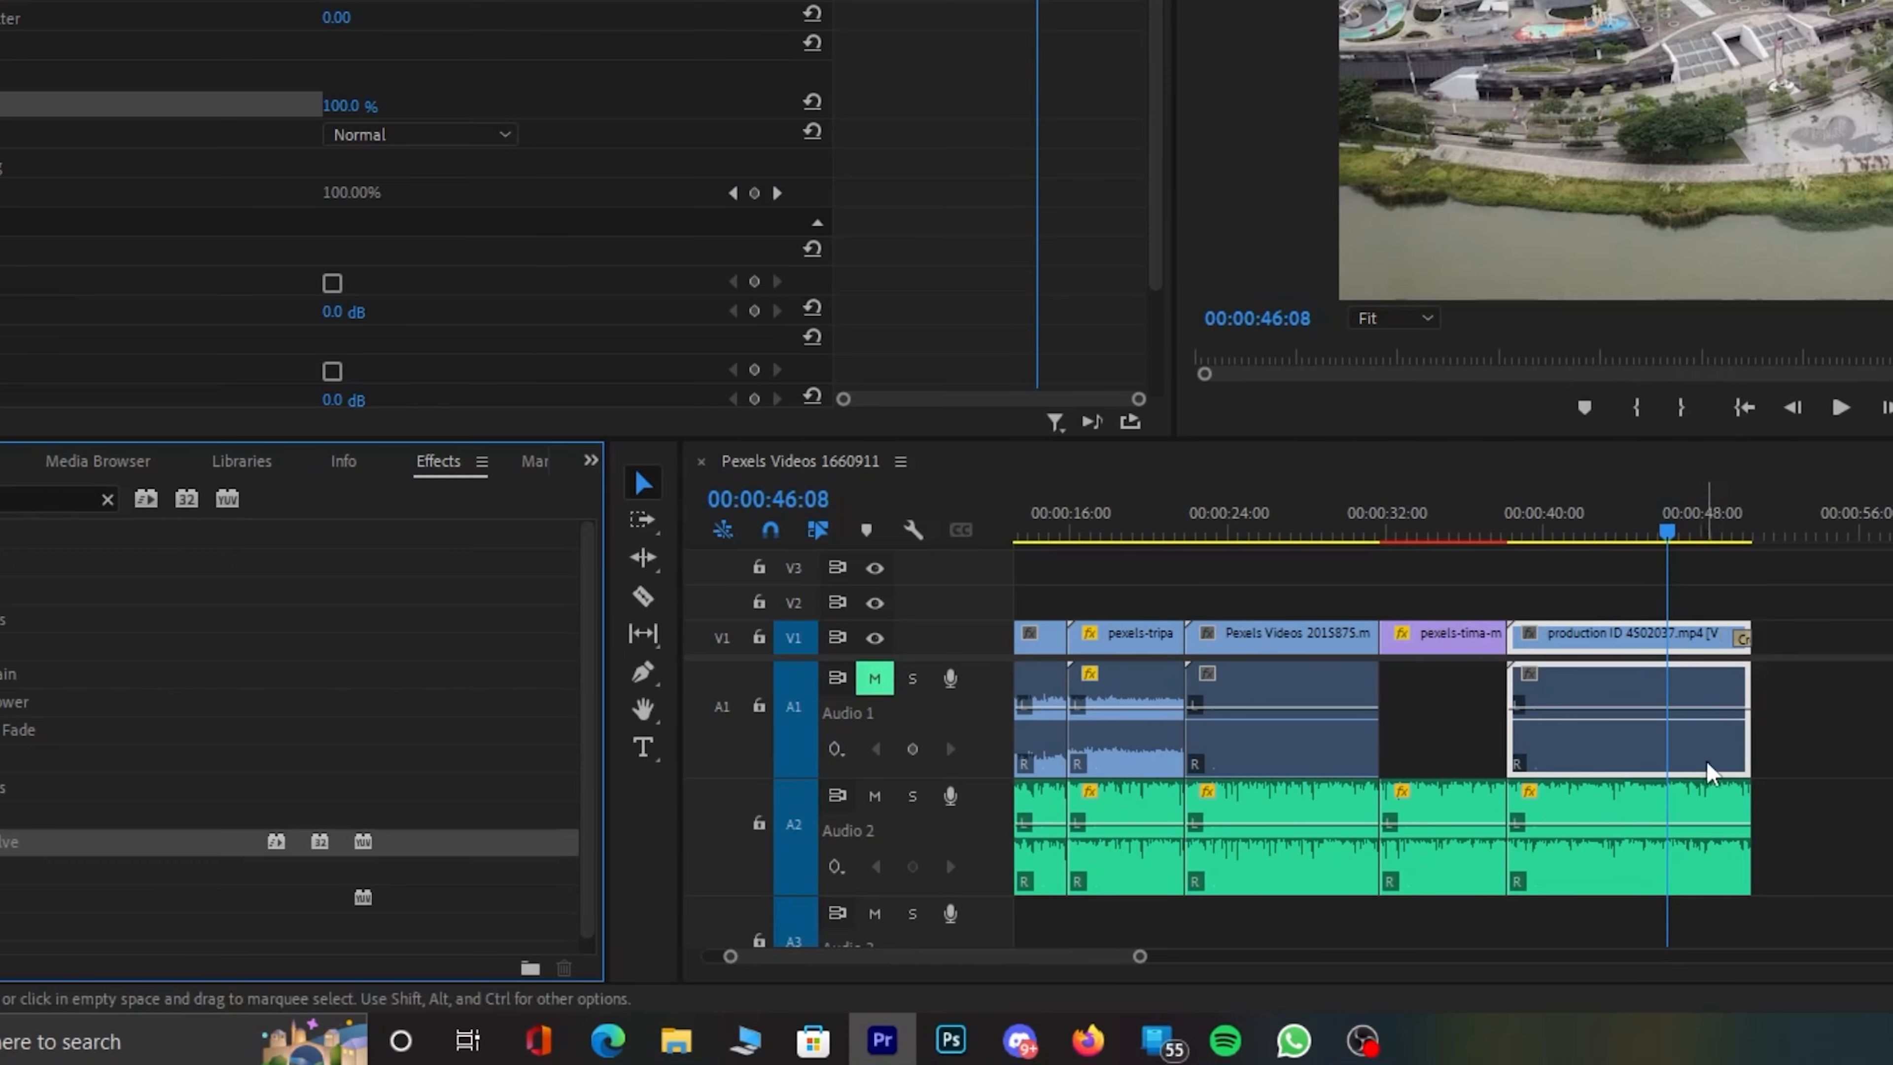
- Check the closing Cross Dissolve on the stadium clip and lengthen it to about 3 seconds
{"action": "left_click", "coordinate": [1725, 535]}
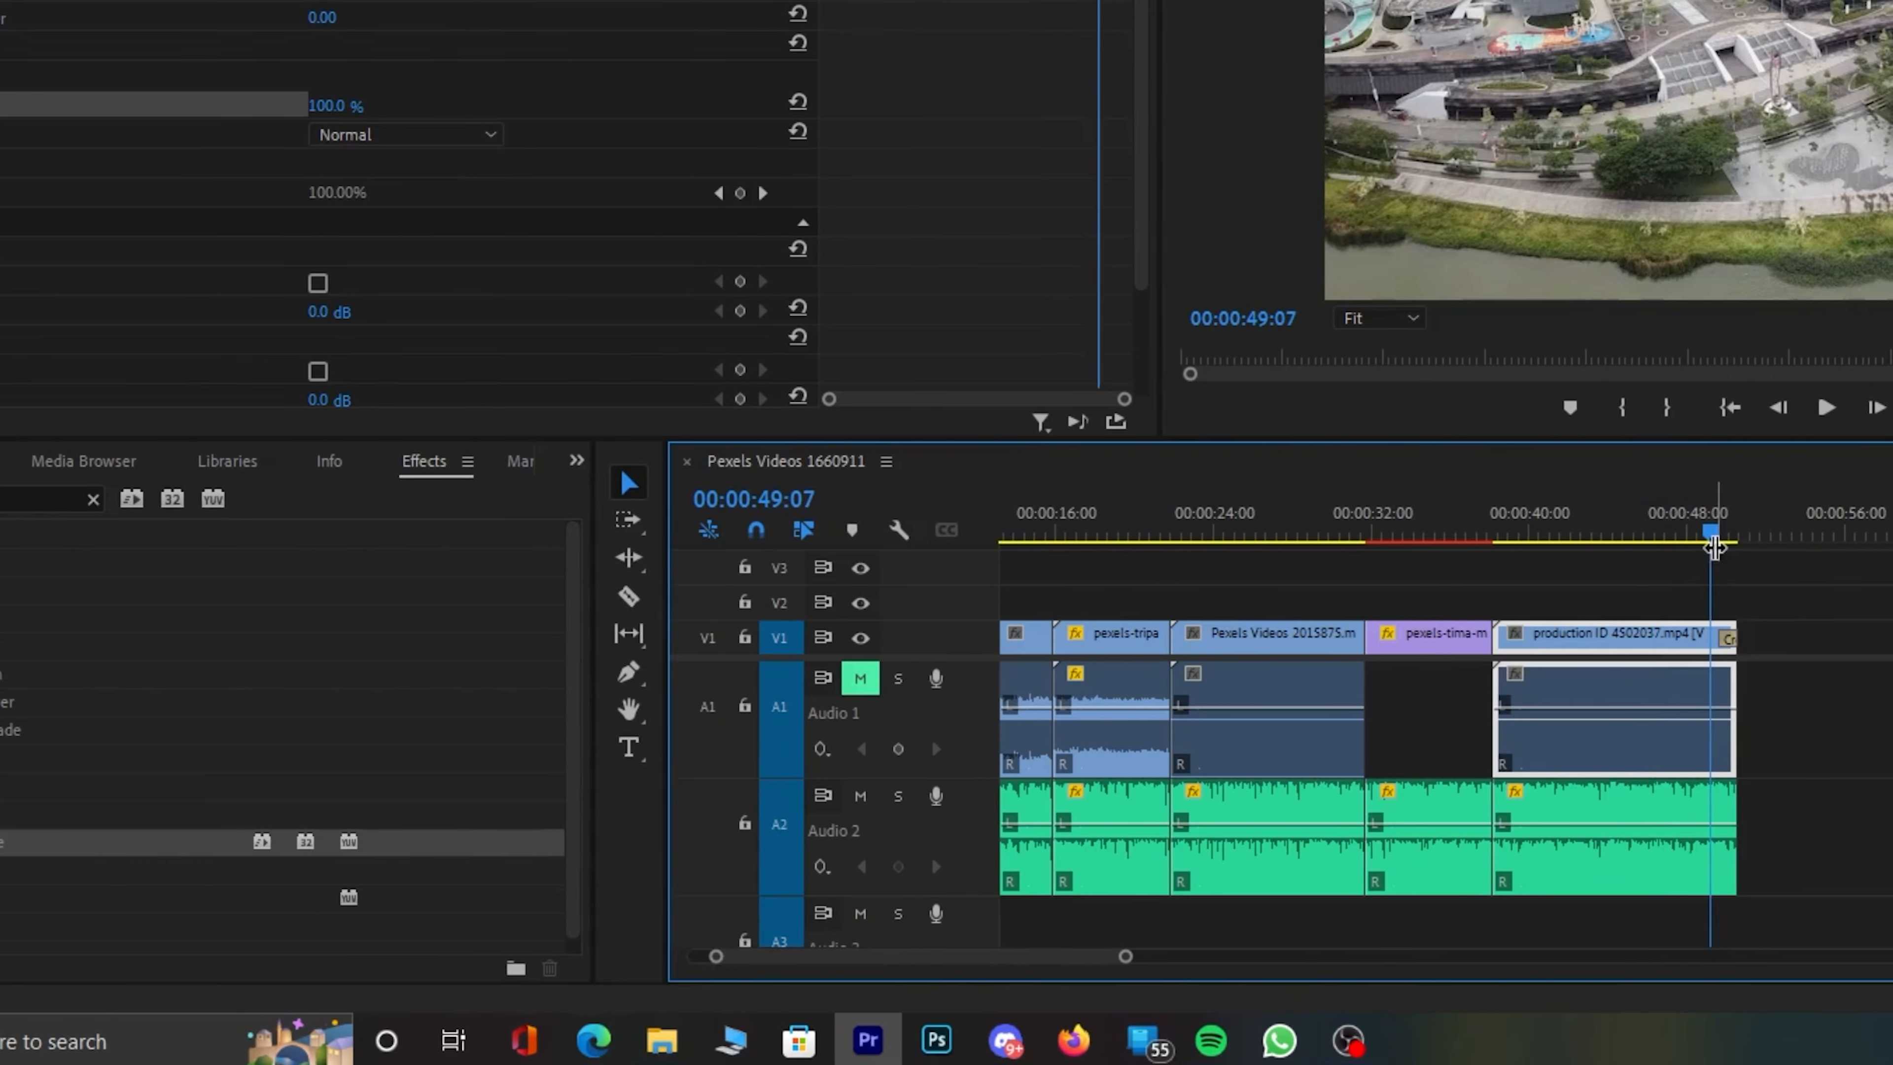
{"action": "key", "text": "space"}
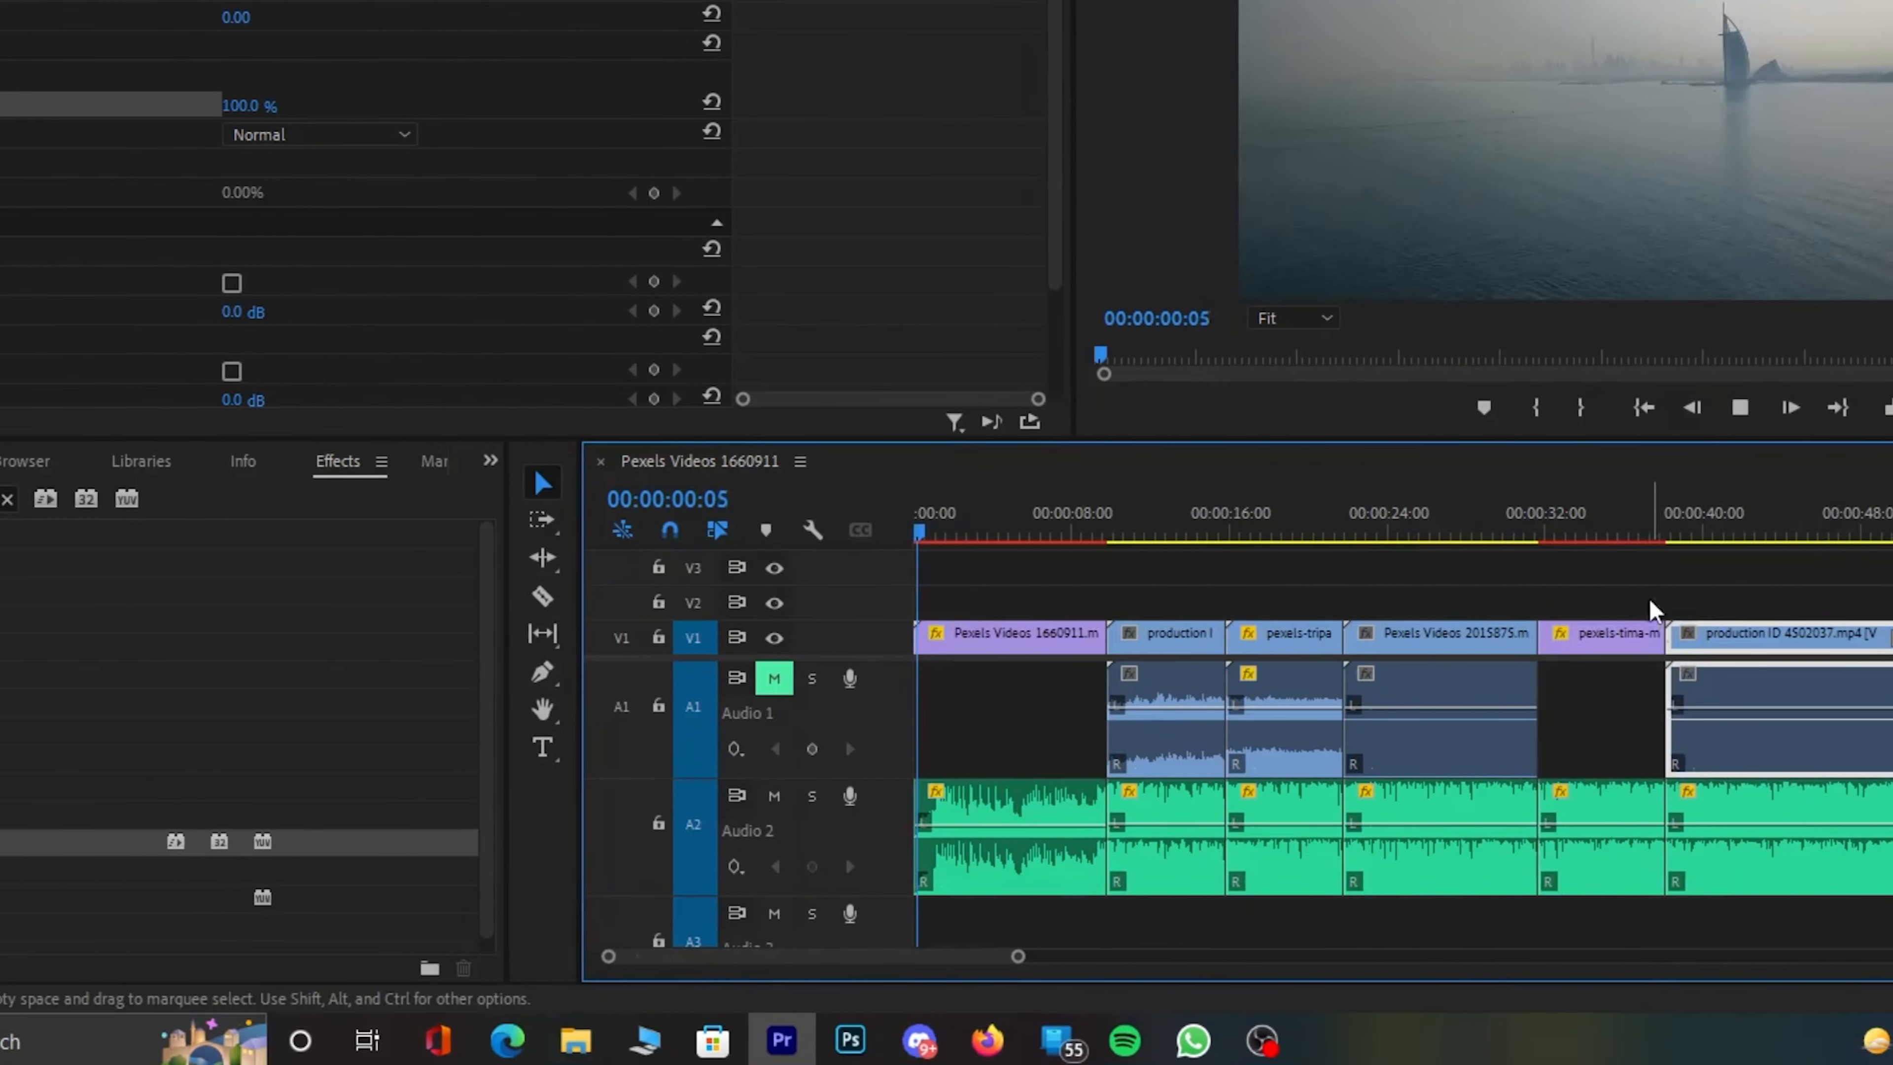
{"action": "left_click", "coordinate": [1885, 522]}
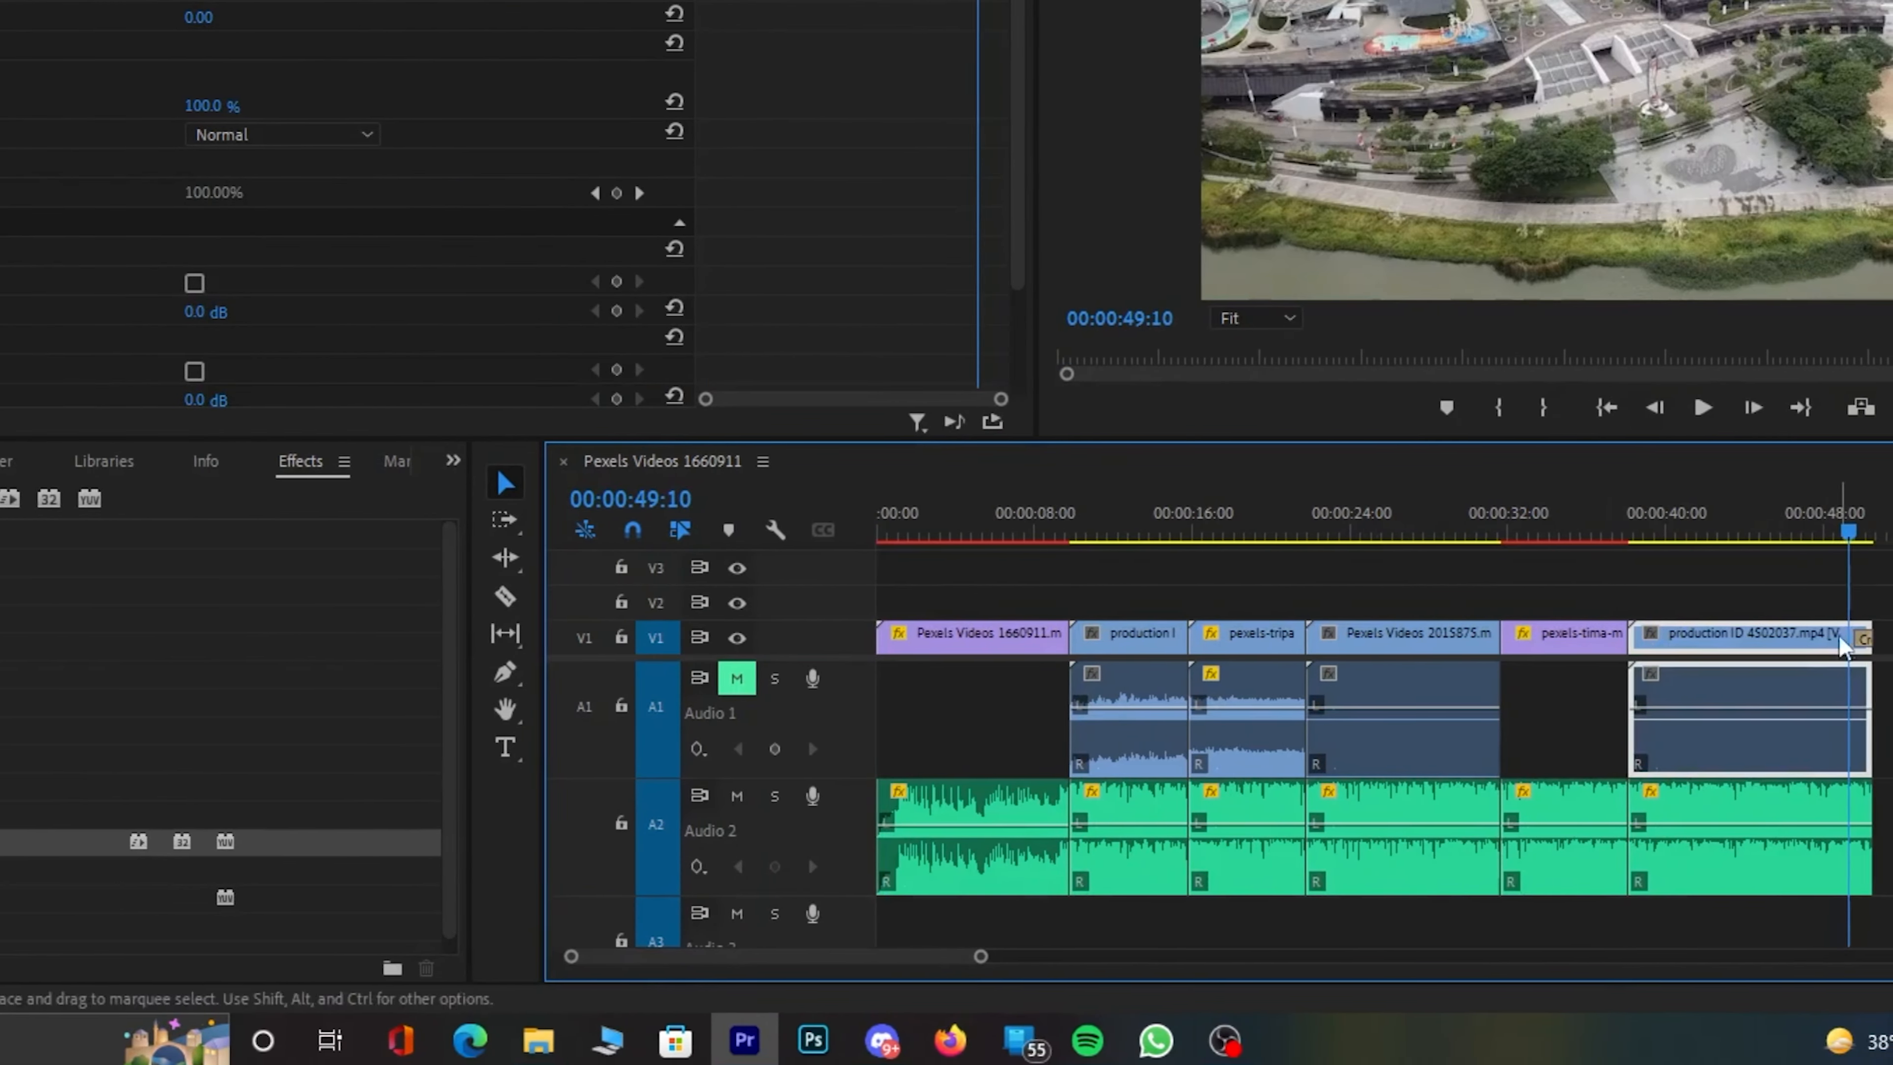
{"action": "left_click", "coordinate": [1890, 638]}
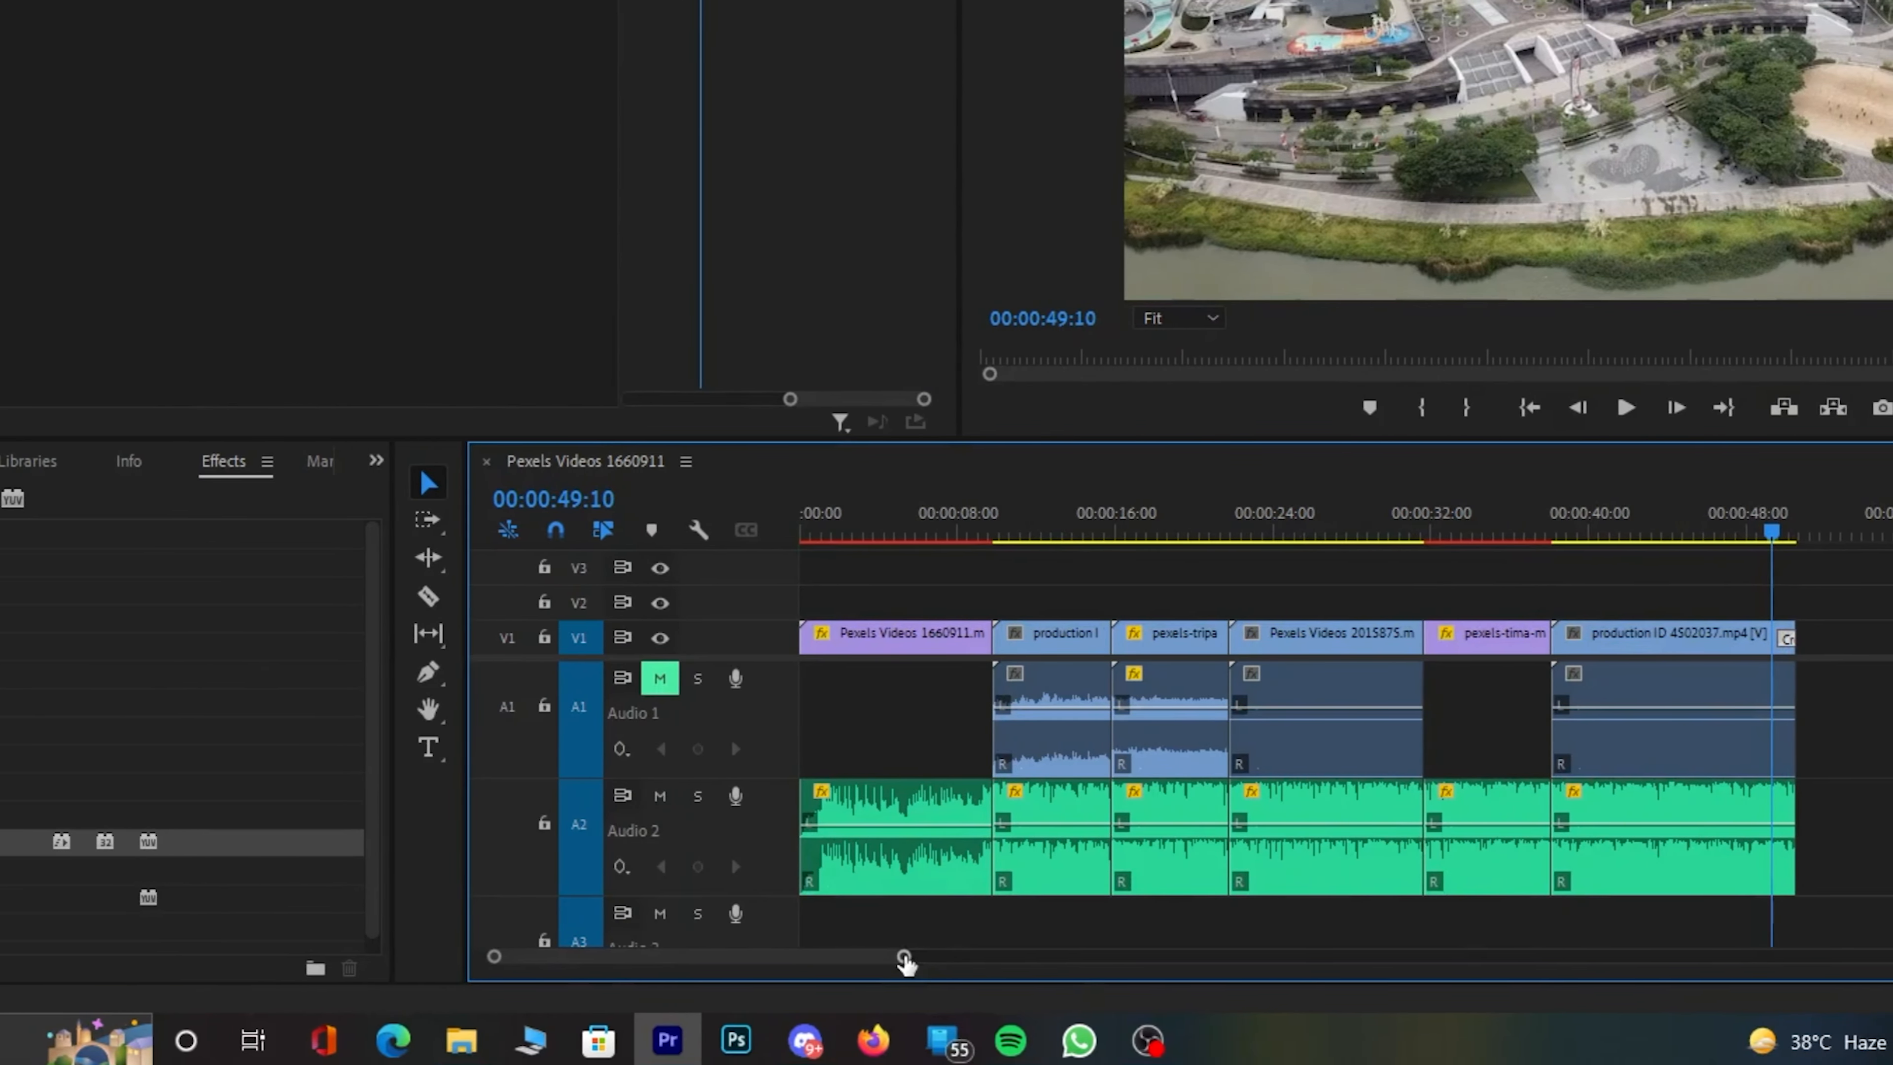
{"action": "left_click_drag", "start_coordinate": [942, 957], "coordinate": [831, 966]}
{"action": "left_click_drag", "start_coordinate": [1431, 642], "coordinate": [1291, 716]}
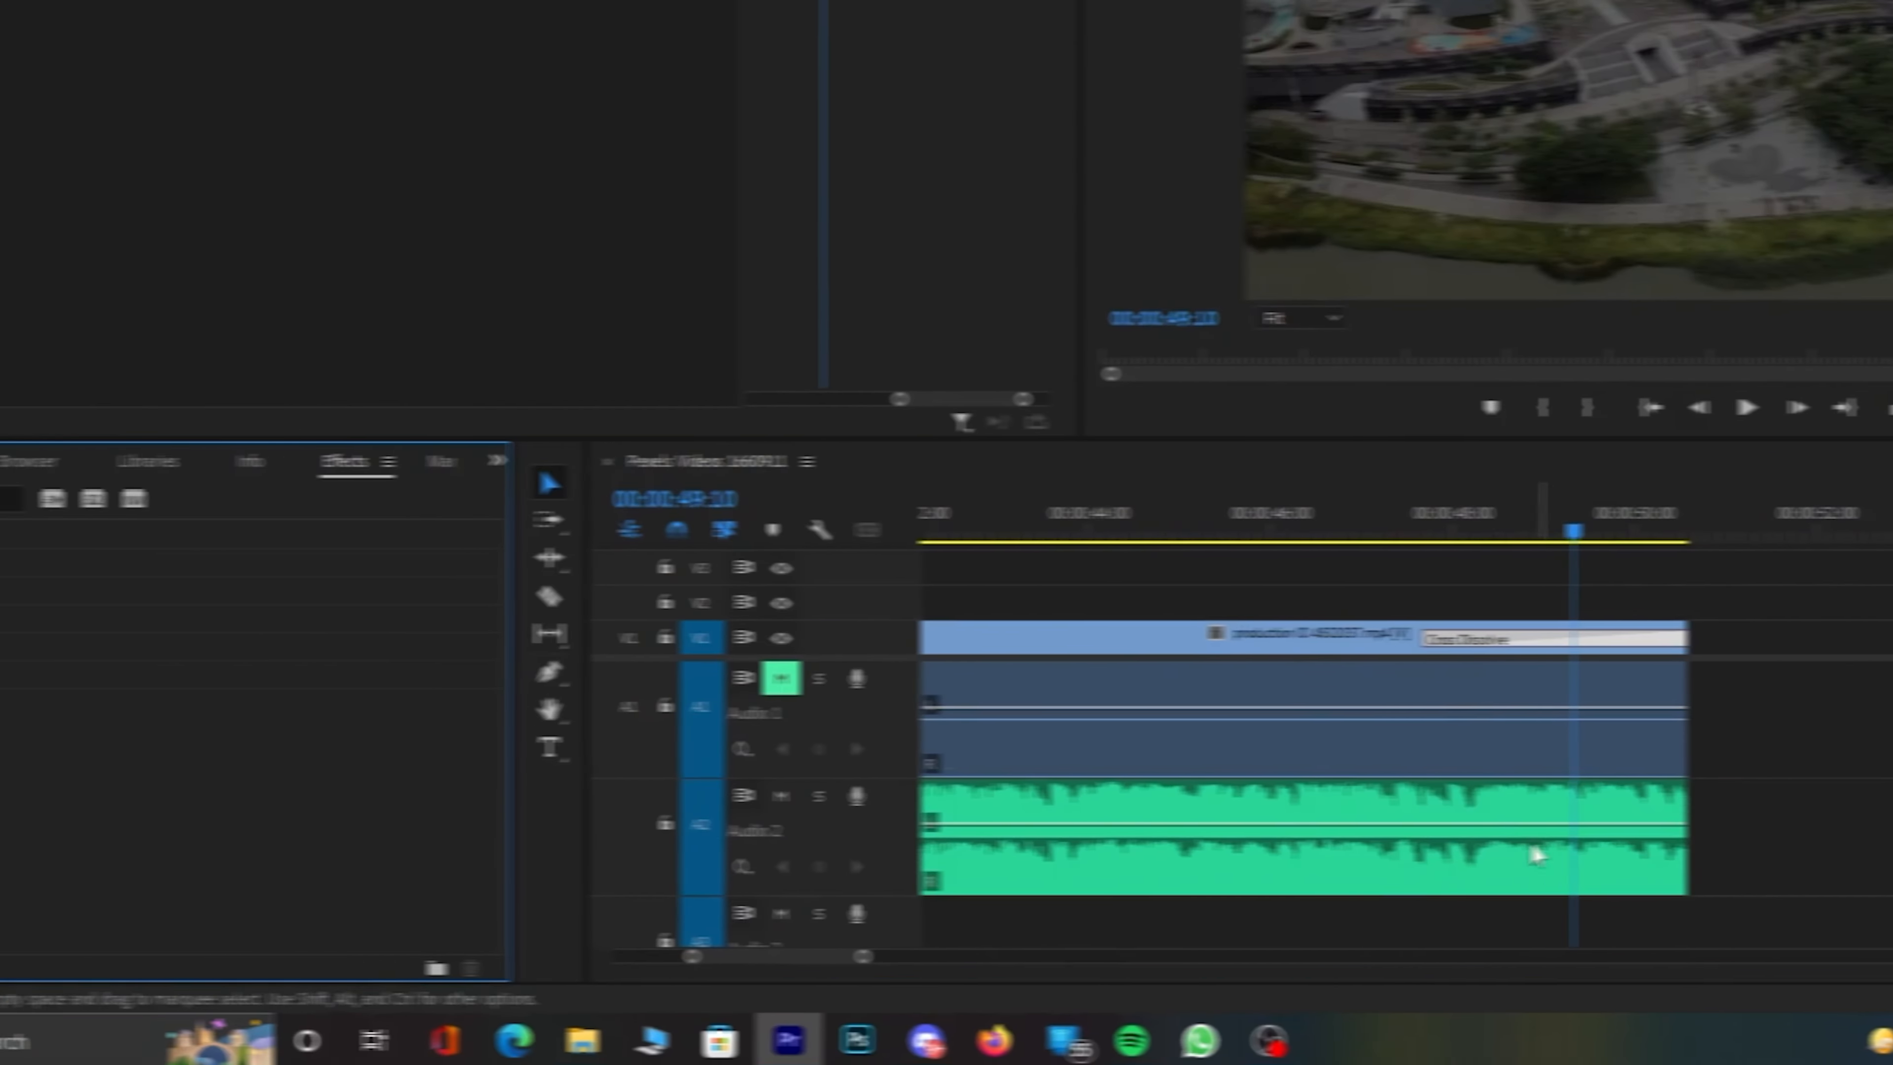
- Apply the Exponential Fade audio crossfade to the end of the last A2 music segment
{"action": "left_click", "coordinate": [1294, 848]}
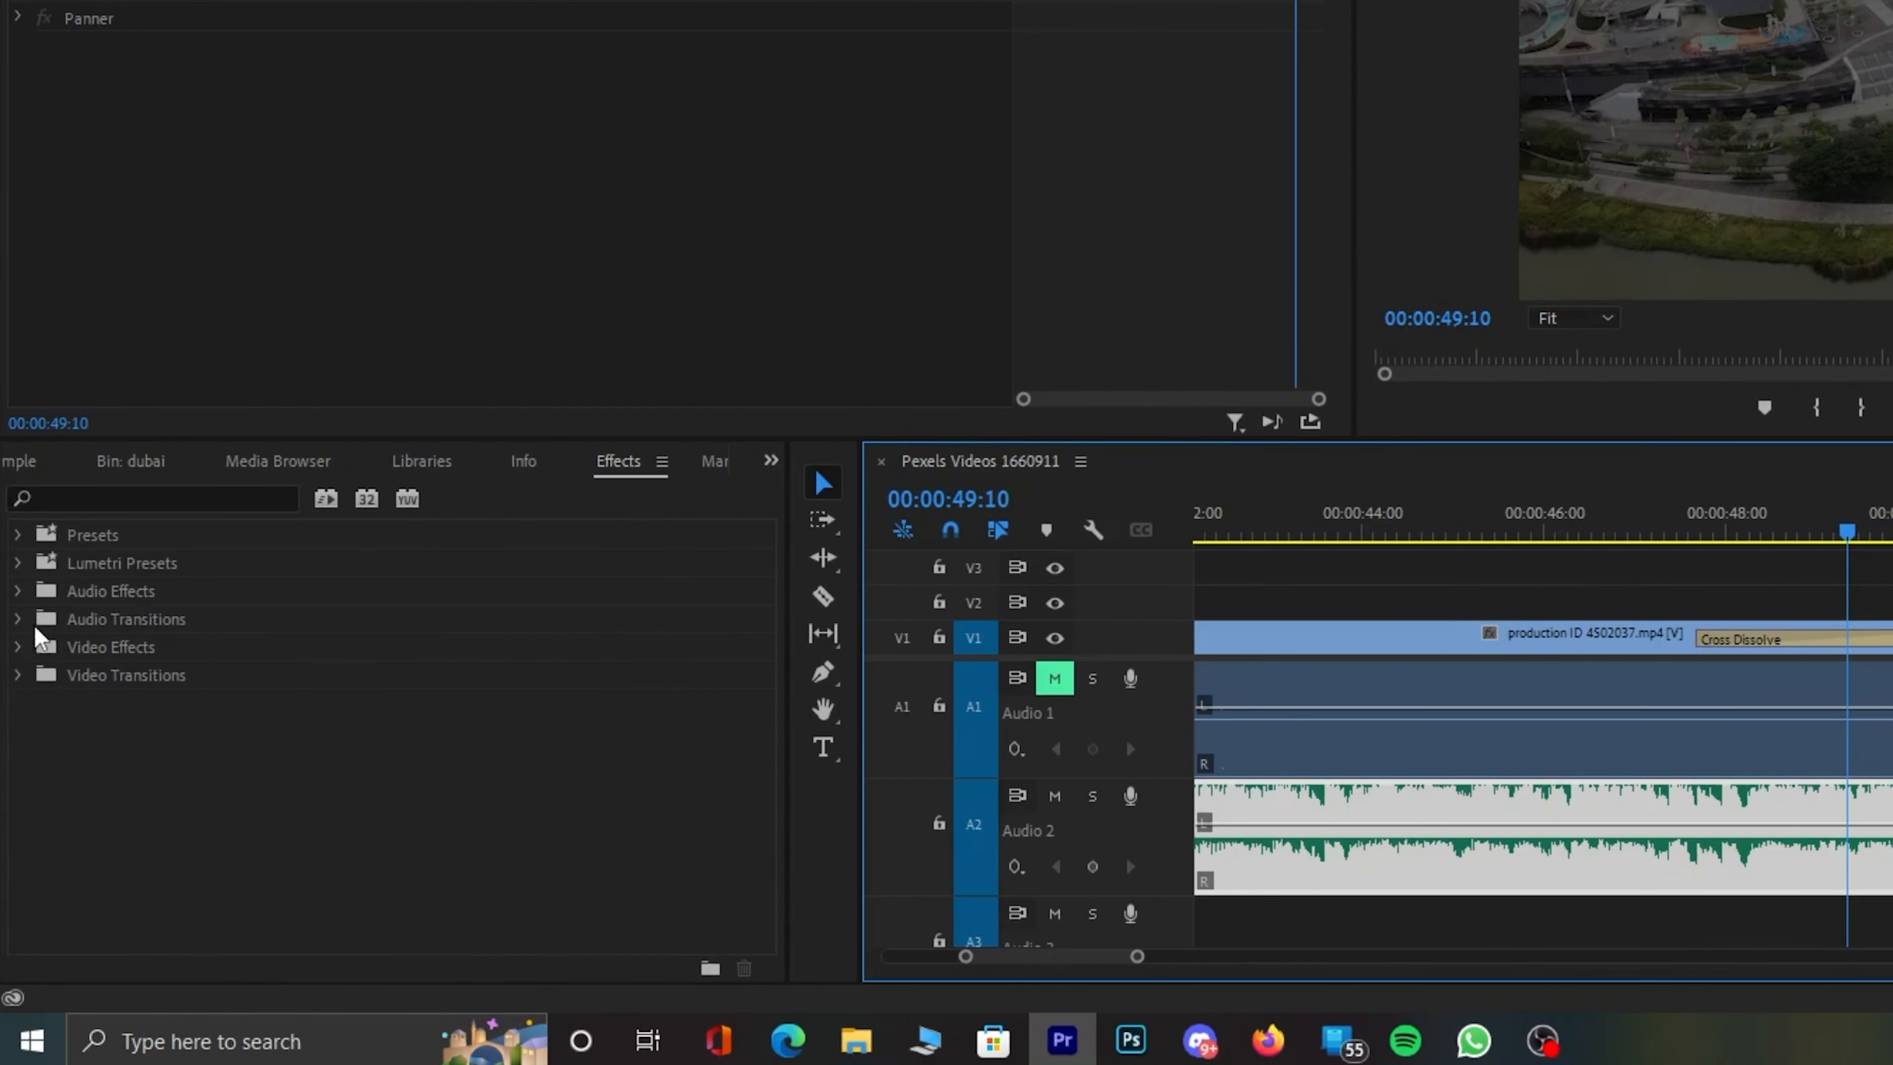
{"action": "left_click", "coordinate": [20, 622]}
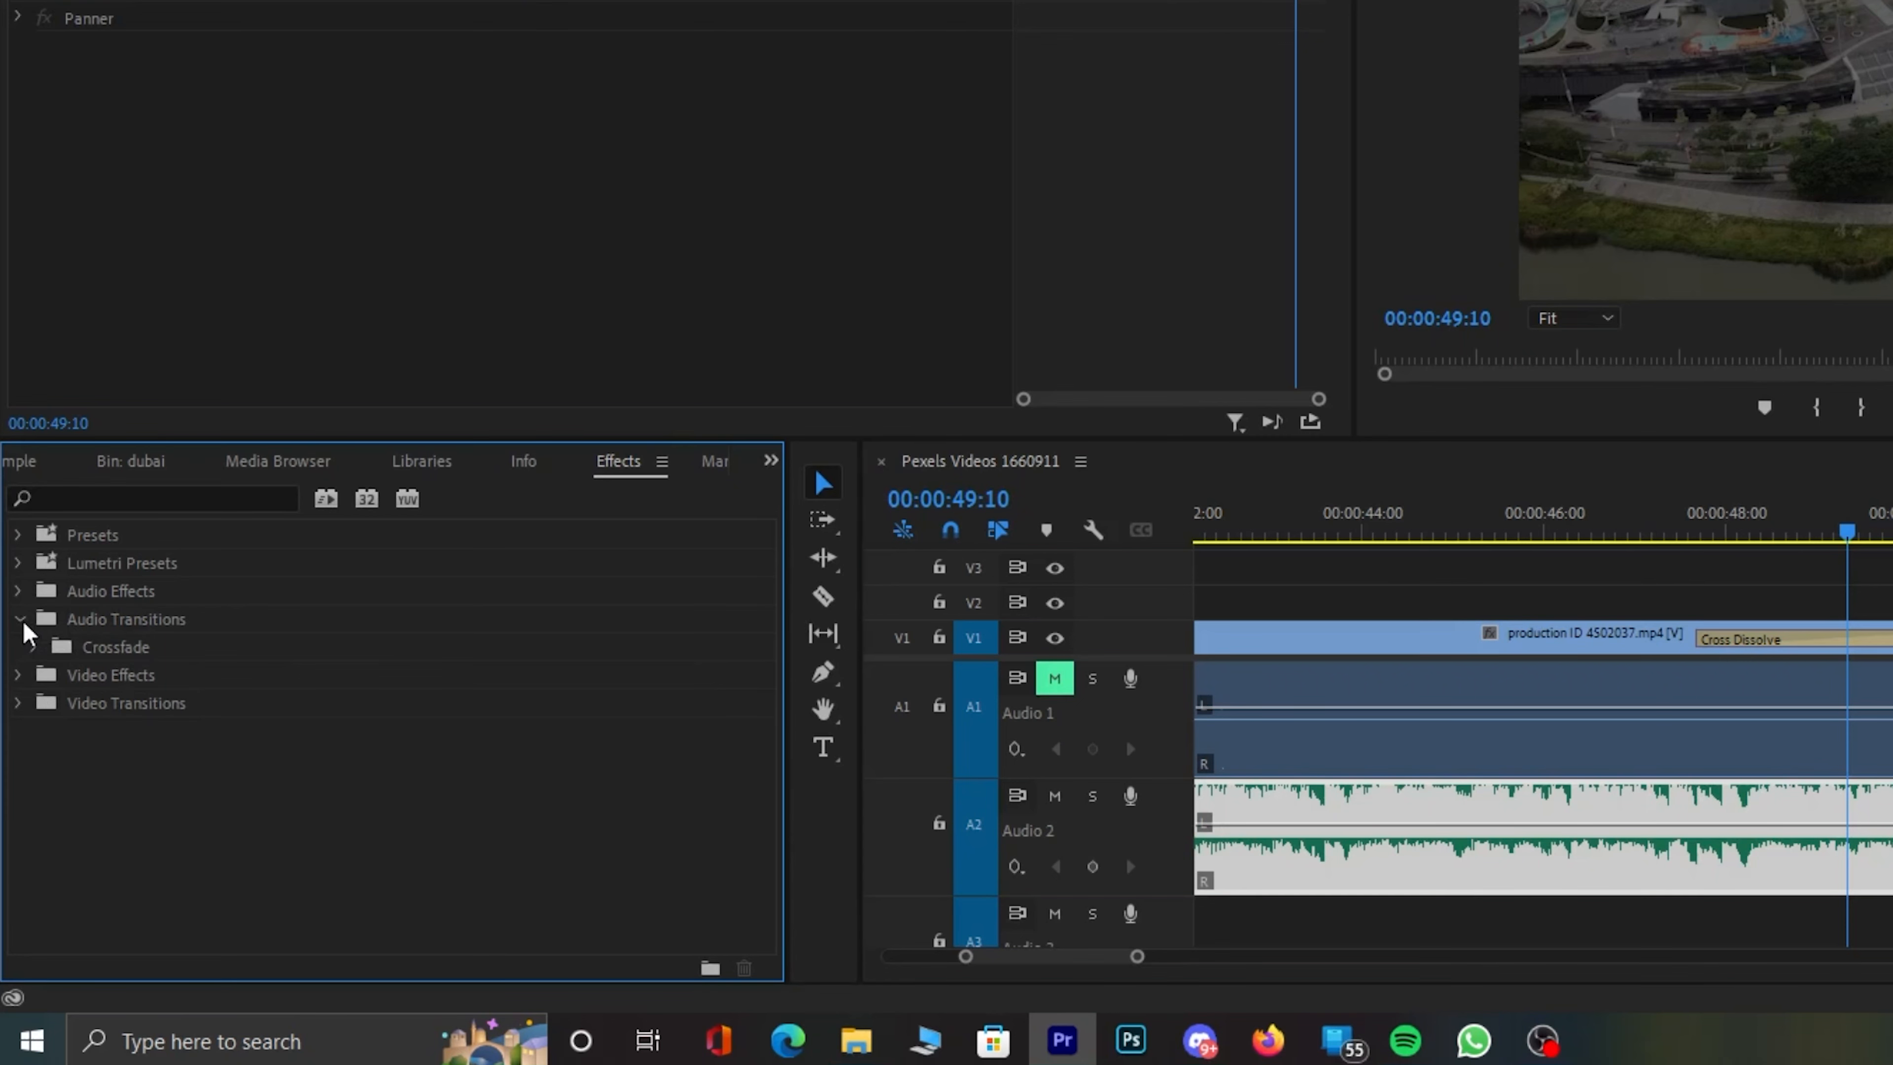
{"action": "left_click", "coordinate": [34, 647]}
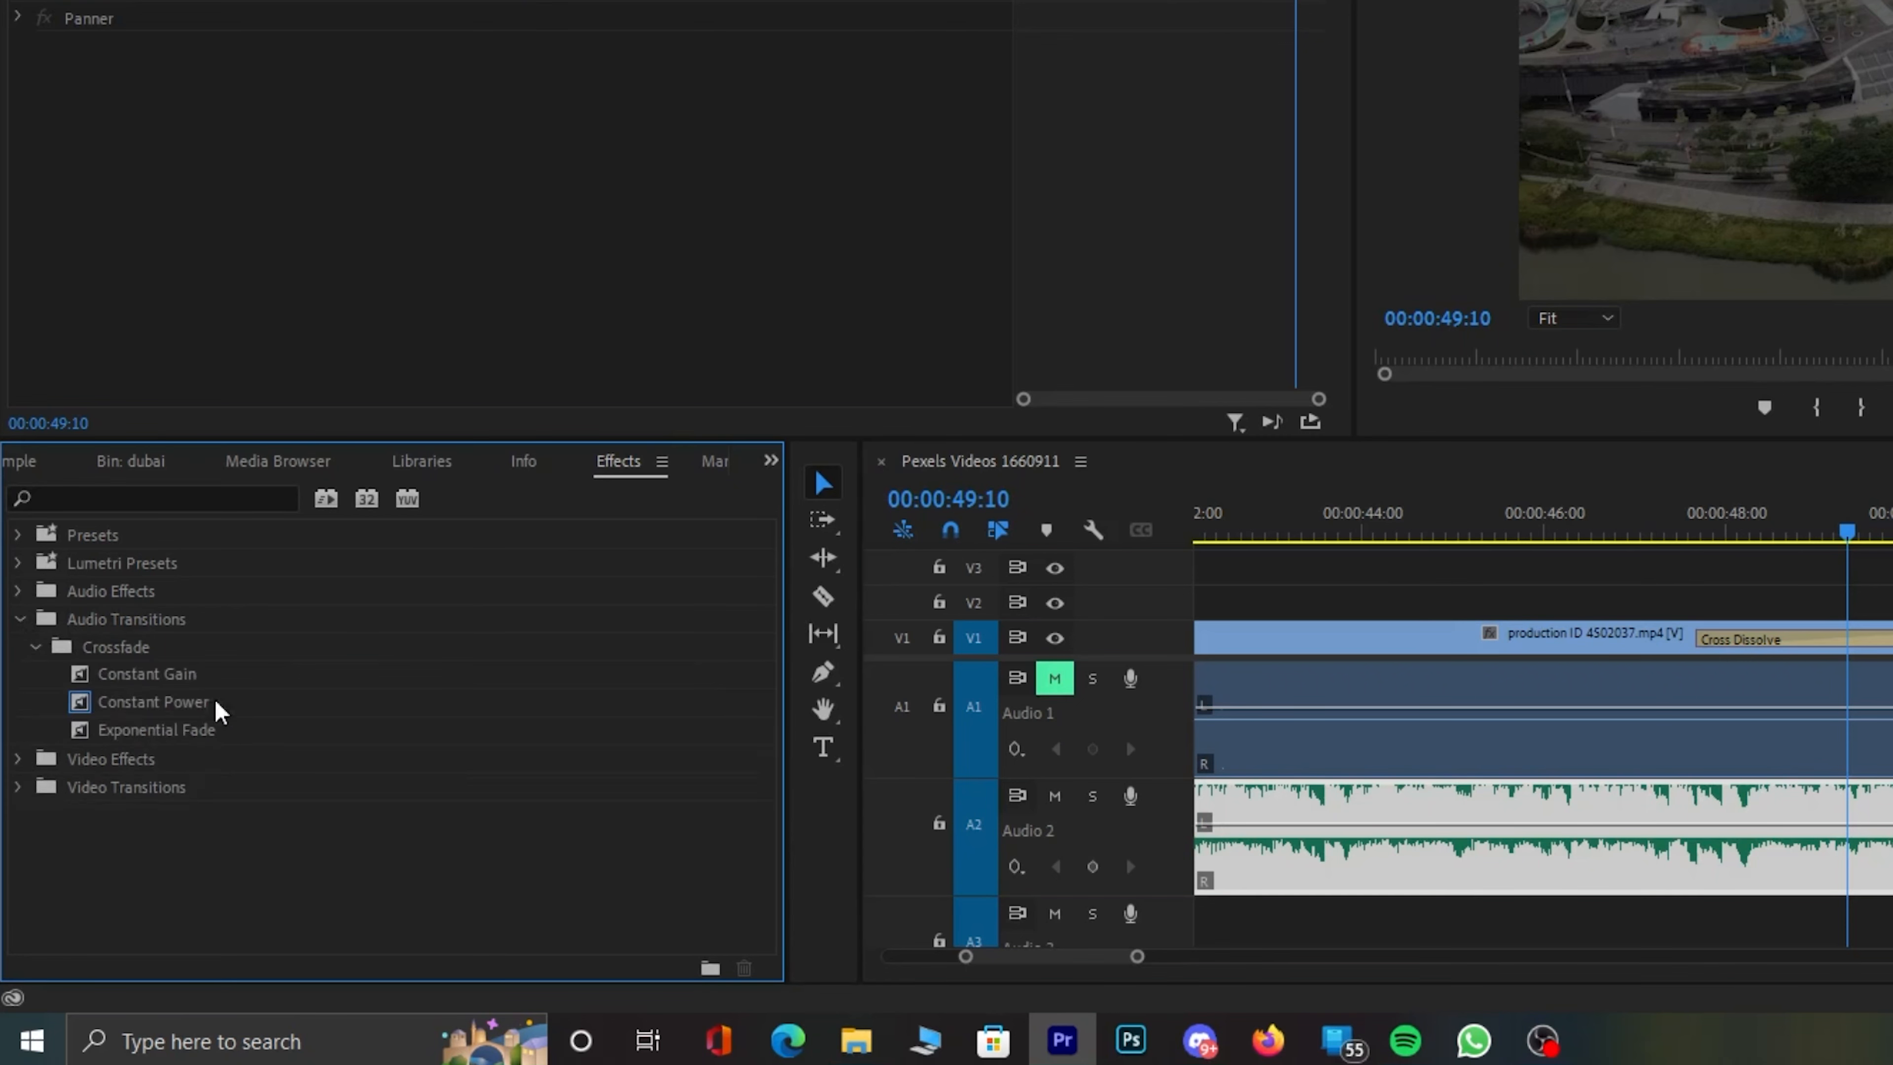
{"action": "left_click", "coordinate": [79, 734]}
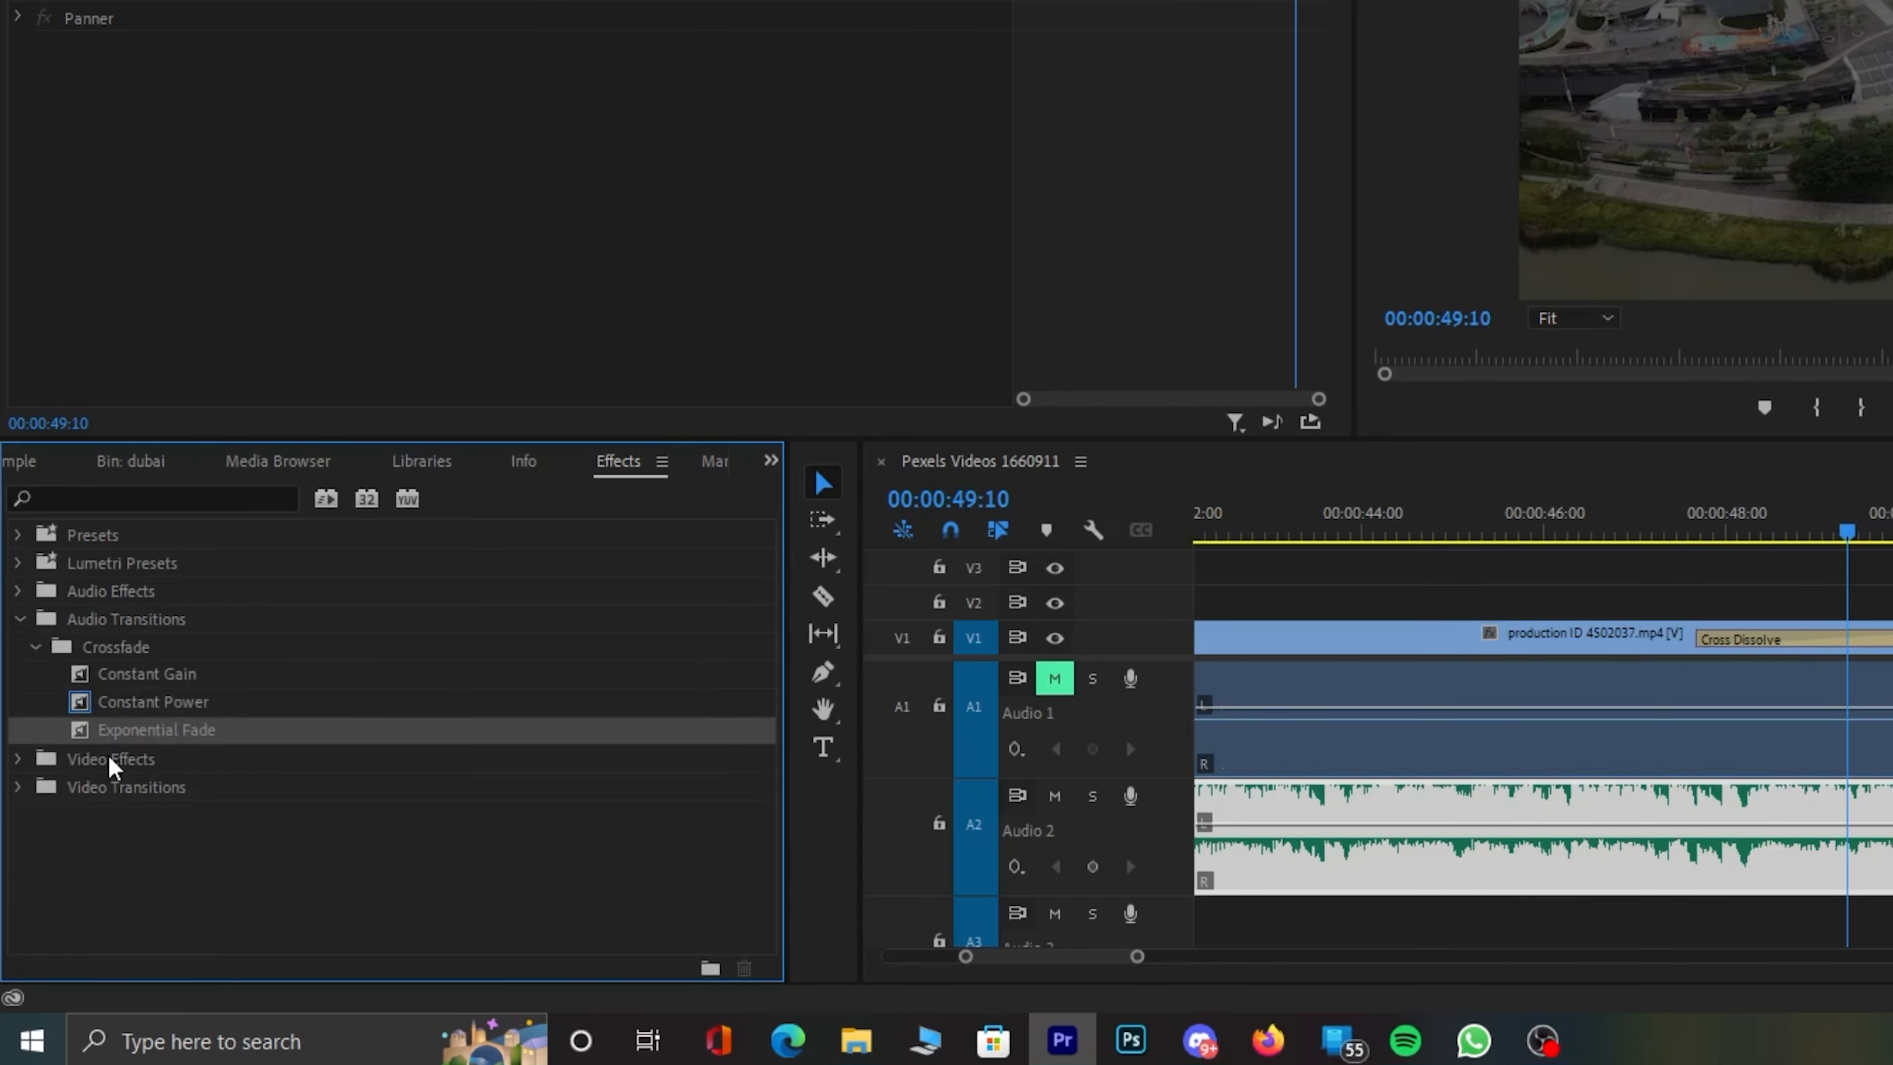
{"action": "left_click_drag", "start_coordinate": [108, 731], "coordinate": [549, 757]}
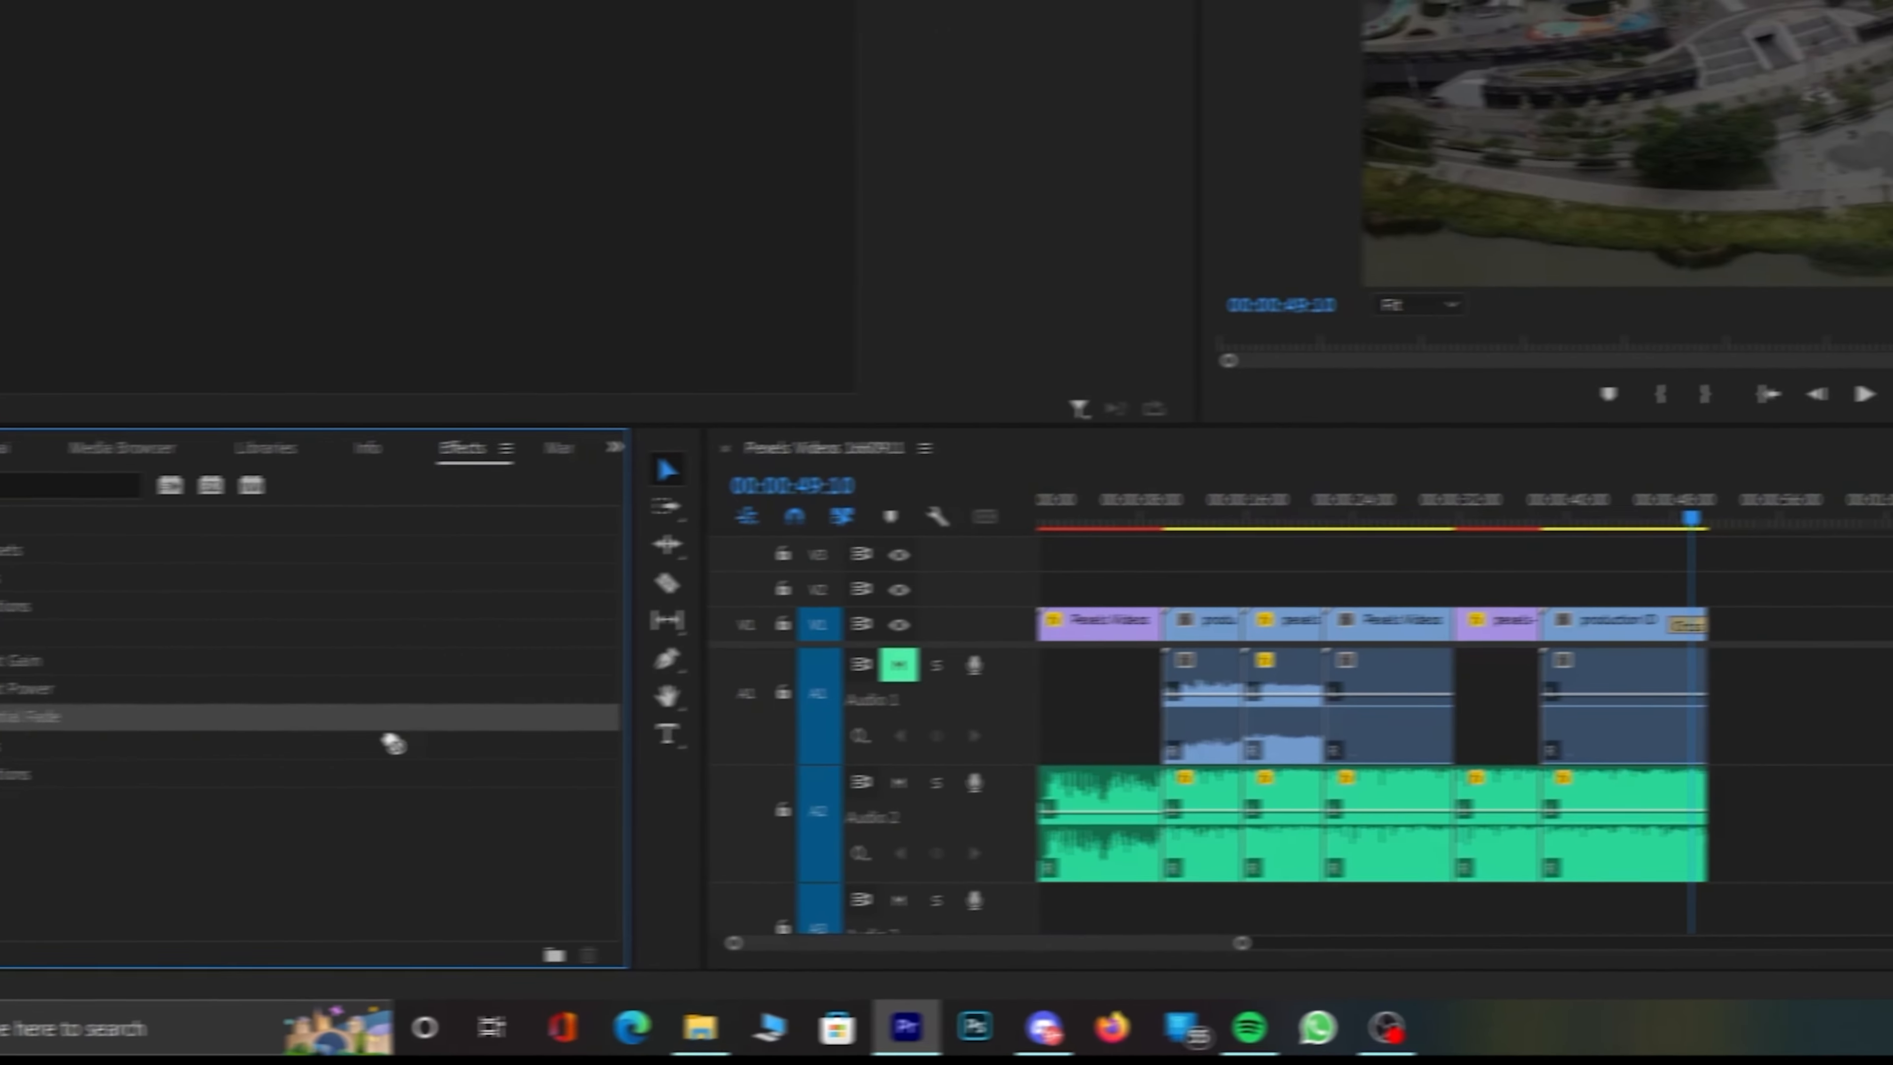
{"action": "left_click_drag", "start_coordinate": [393, 744], "coordinate": [1713, 835]}
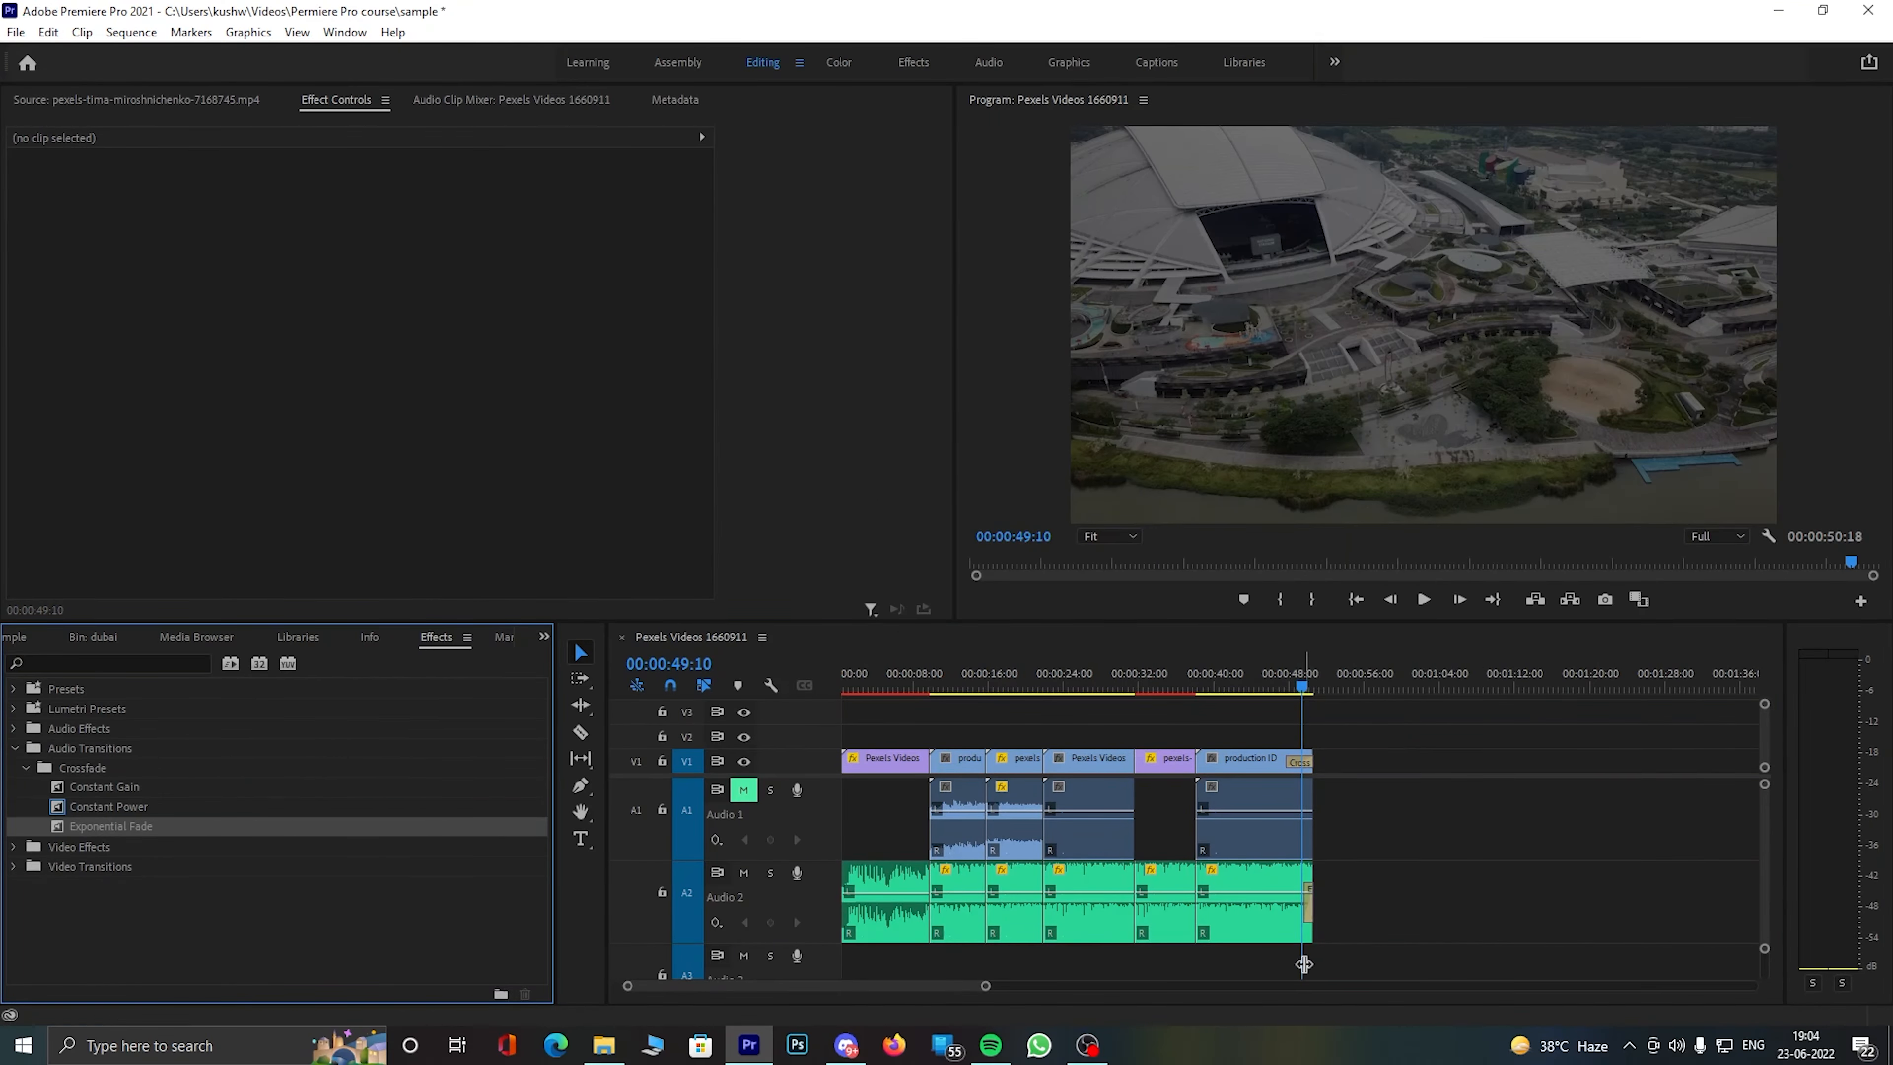
- Play the ending and lengthen the Exponential Fade so it starts together with the Cross Dissolve
{"action": "key", "text": "space"}
{"action": "key", "text": "space"}
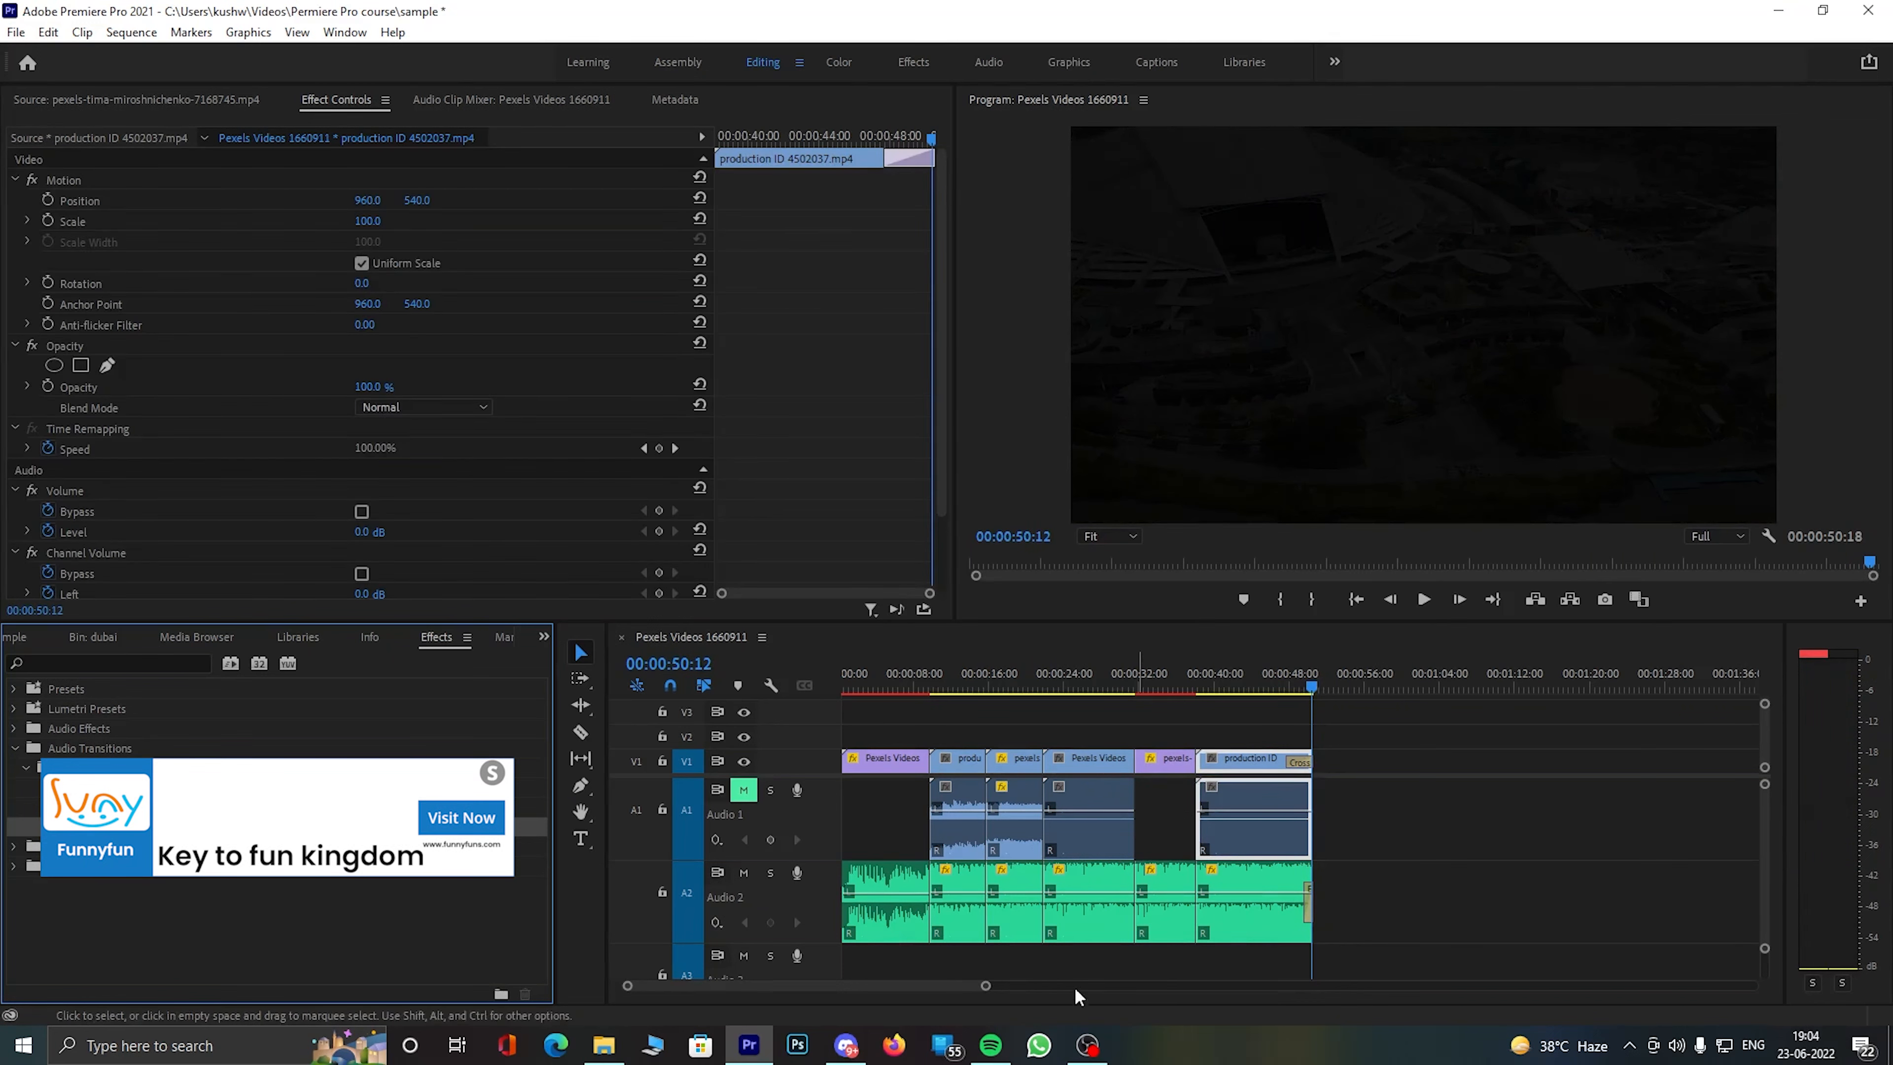
{"action": "left_click_drag", "start_coordinate": [985, 985], "coordinate": [814, 986]}
{"action": "left_click", "coordinate": [1237, 908]}
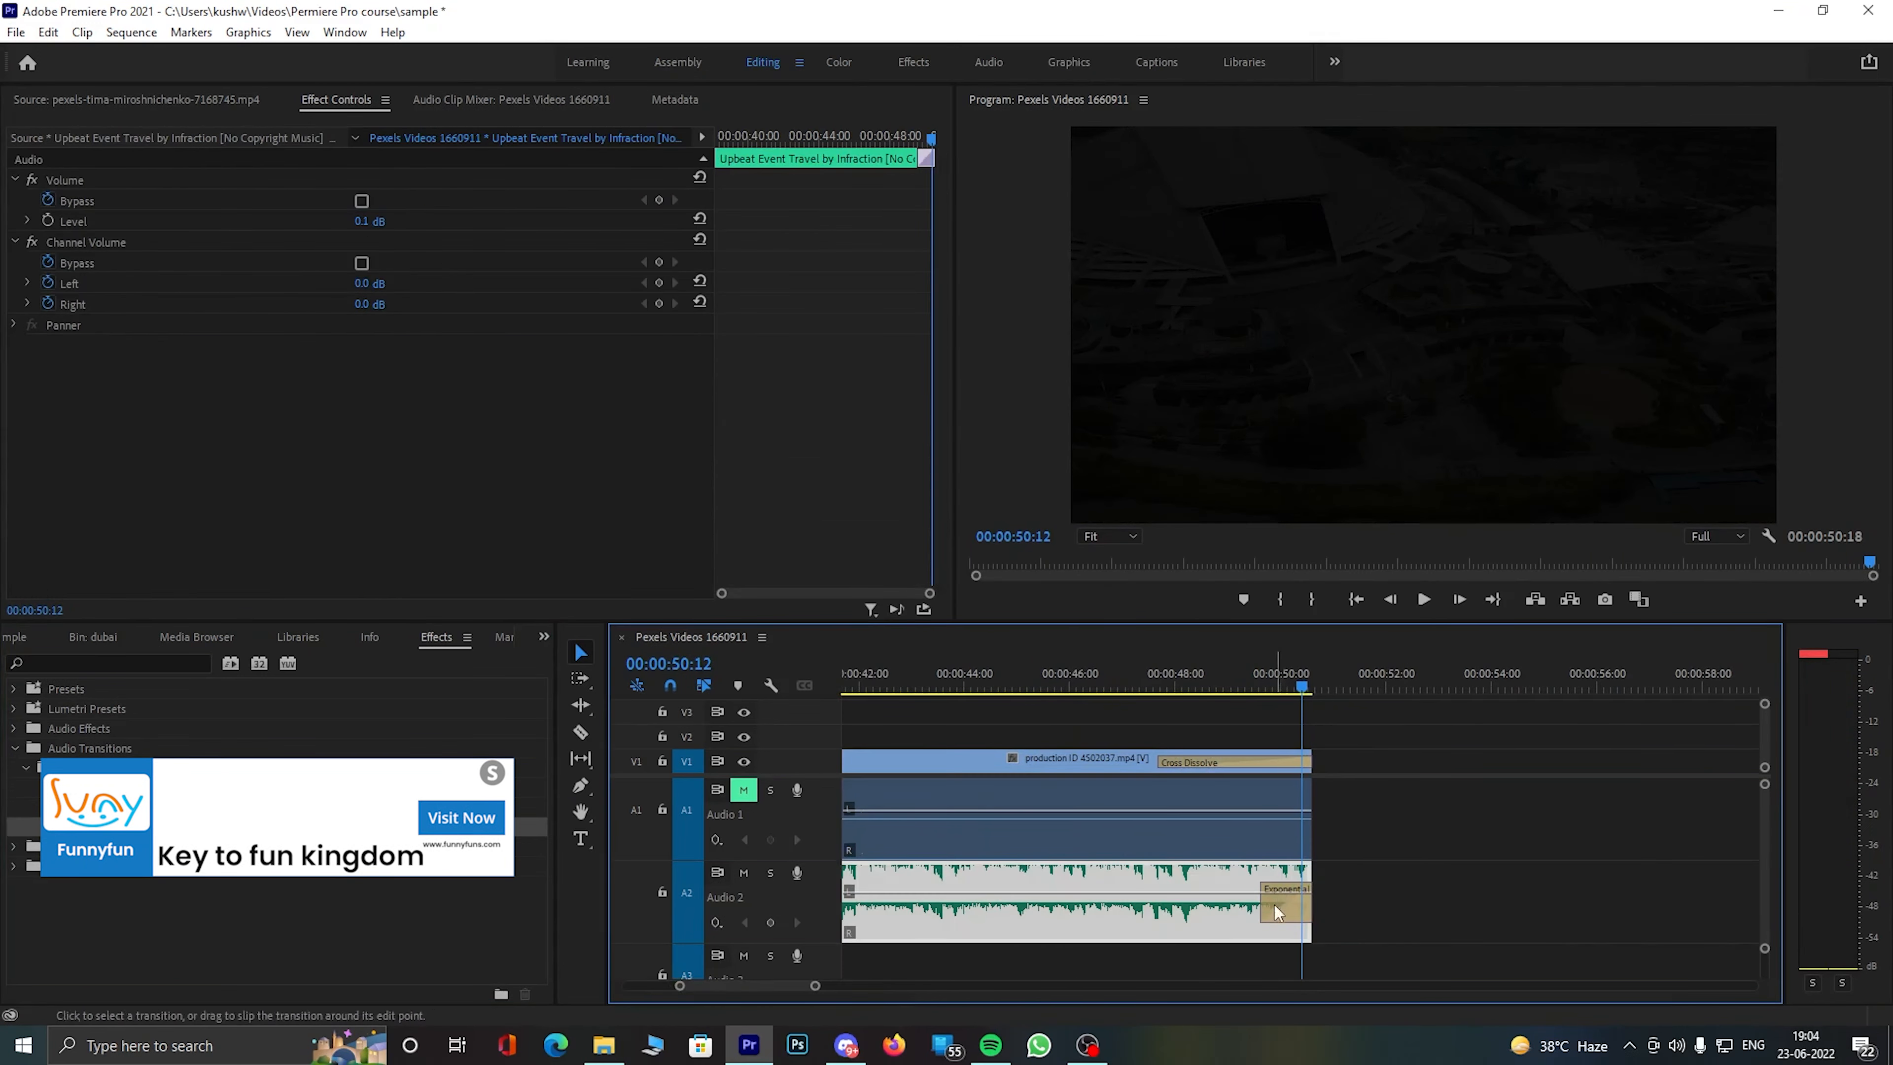
{"action": "left_click_drag", "start_coordinate": [1266, 910], "coordinate": [1167, 904]}
- Play the closing picture and music fades, and return the playhead to the start with the whole sequence in view
{"action": "left_click", "coordinate": [1159, 666]}
{"action": "key", "text": "space"}
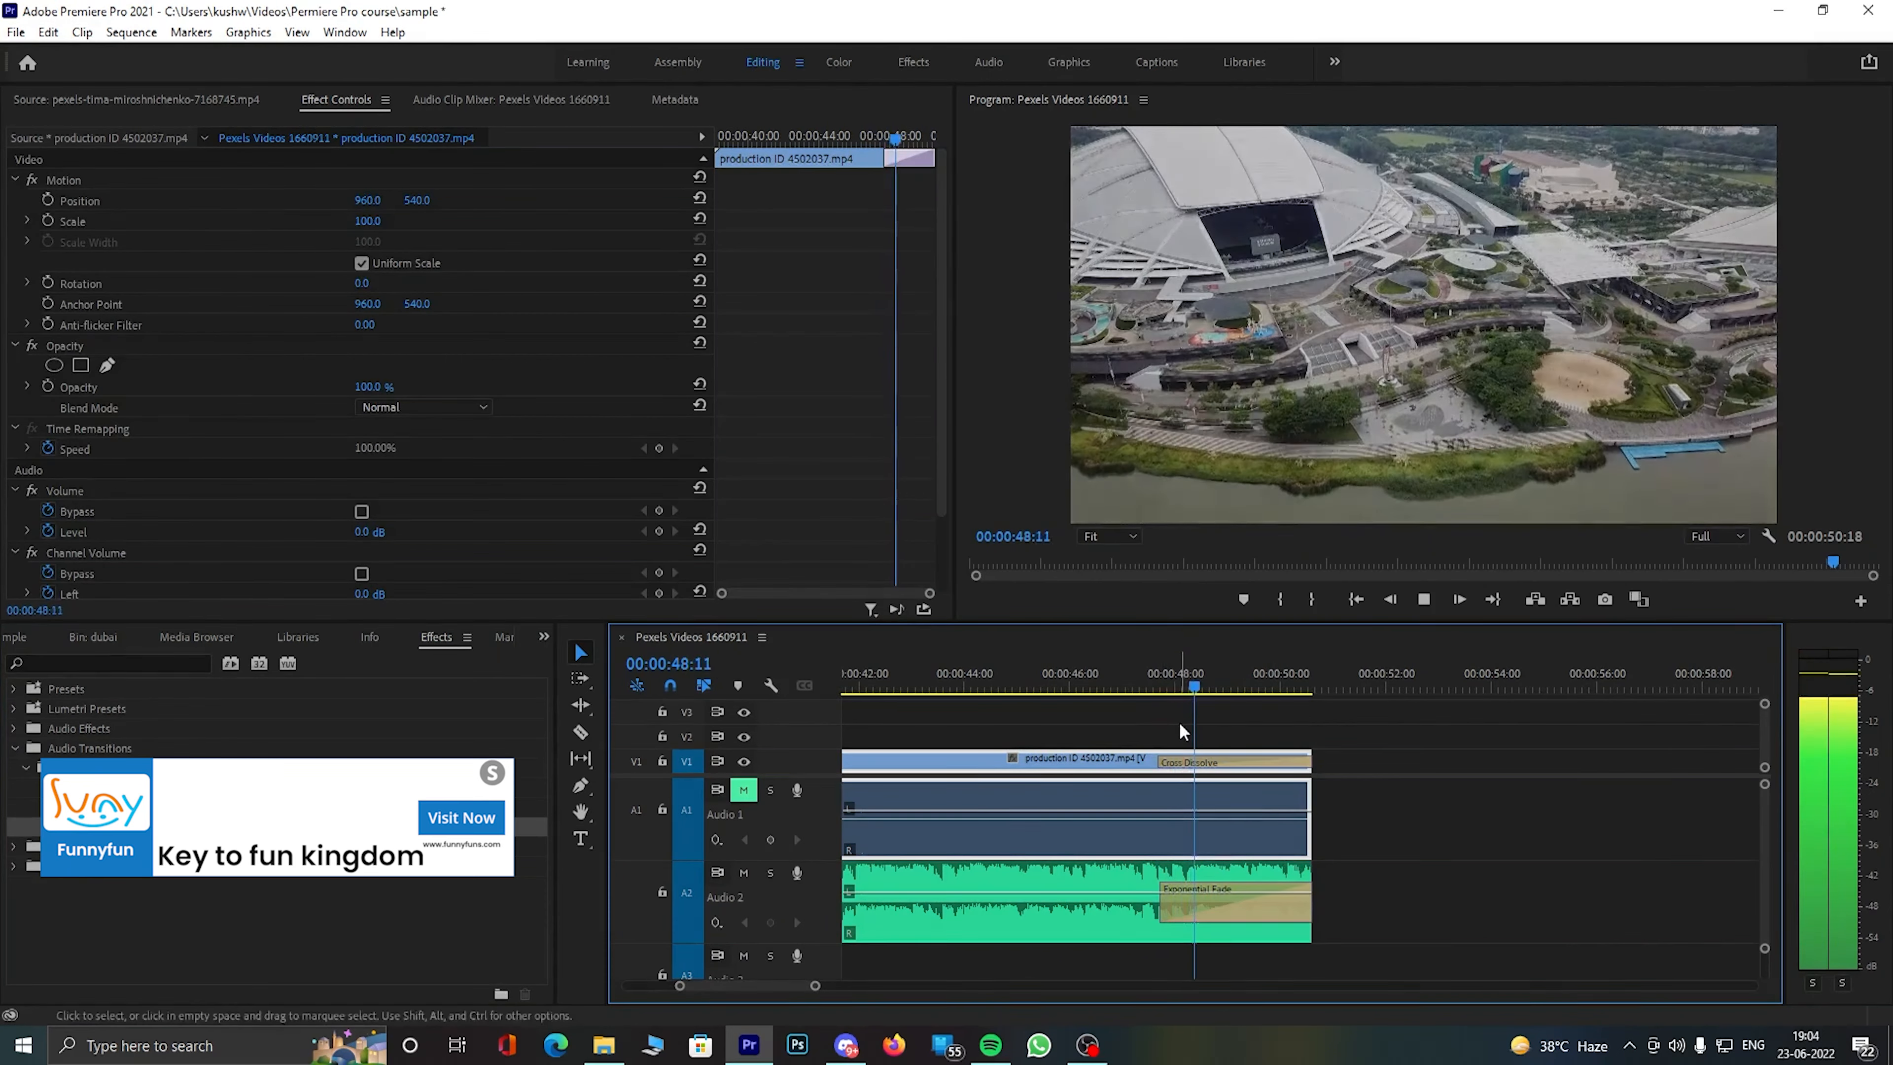
{"action": "key", "text": "space"}
{"action": "left_click_drag", "start_coordinate": [816, 986], "coordinate": [1080, 986]}
{"action": "left_click_drag", "start_coordinate": [879, 678], "coordinate": [830, 675]}
{"action": "key", "text": "backslash"}
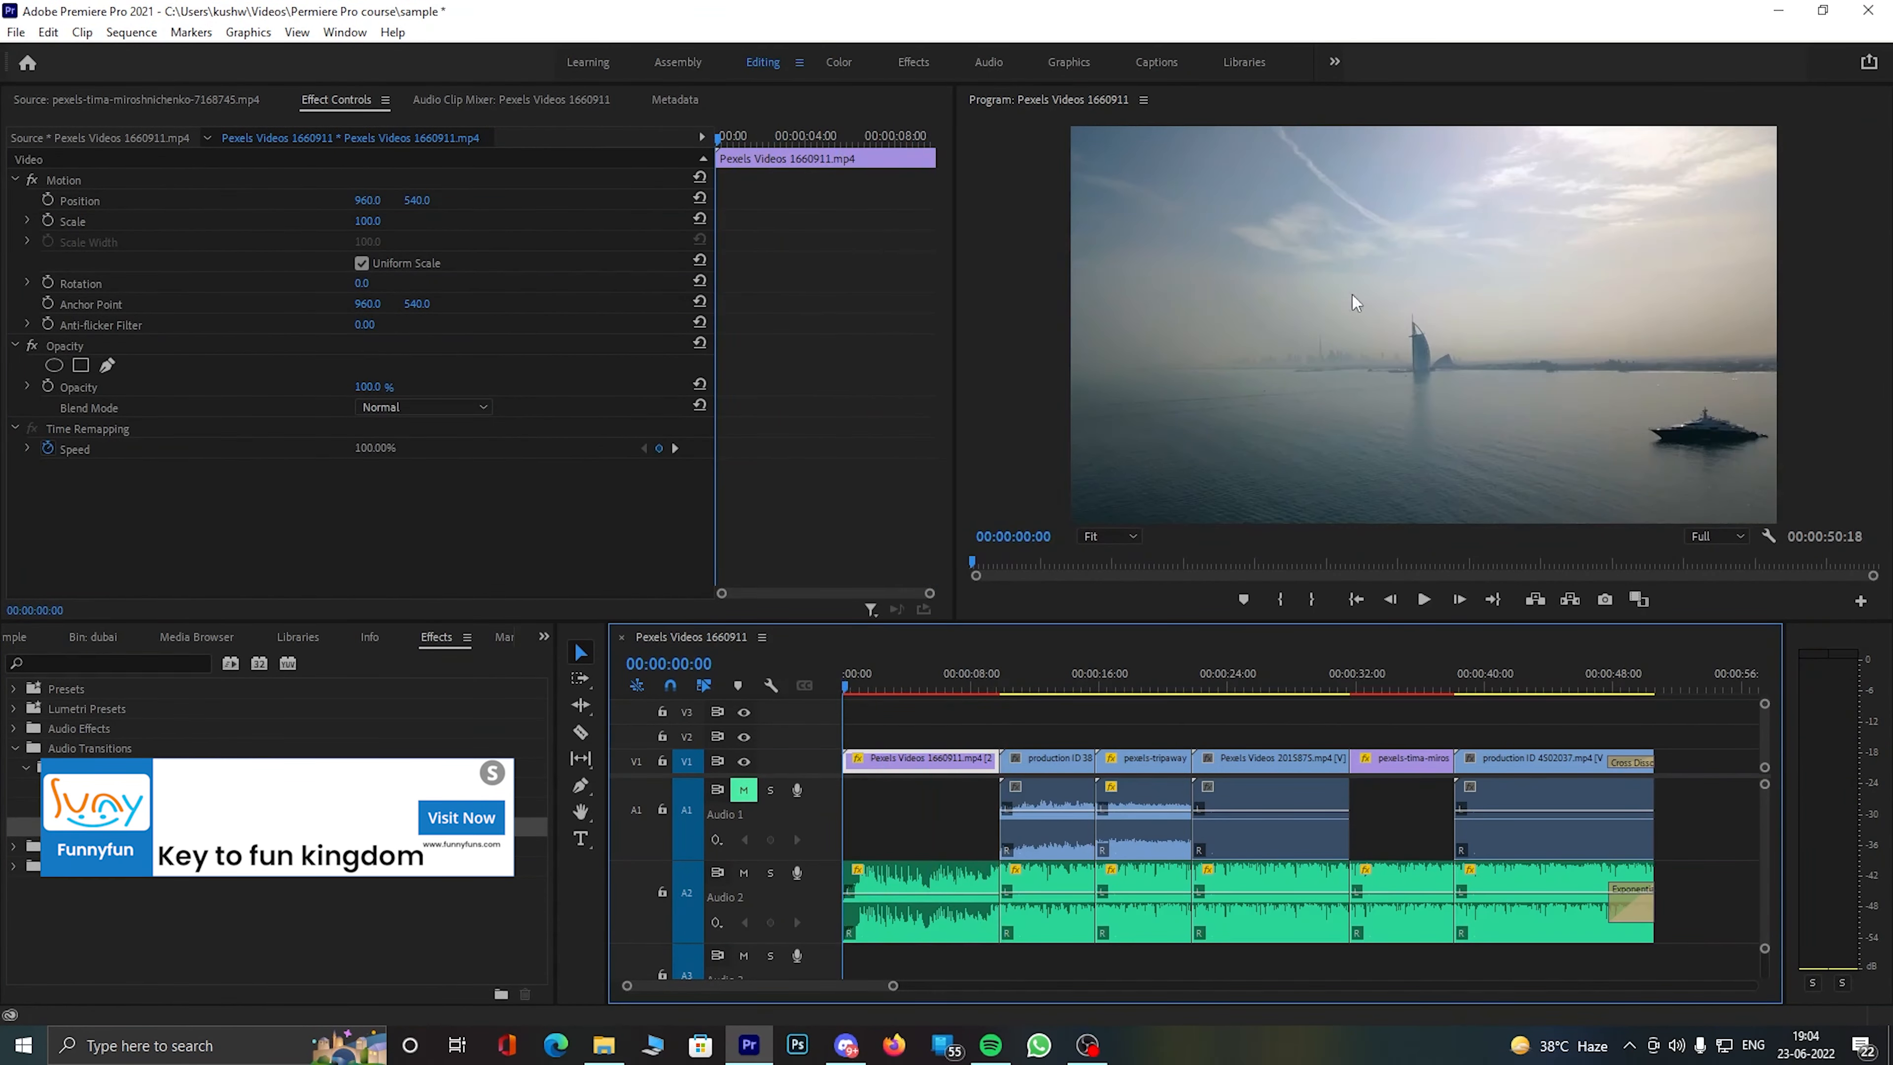